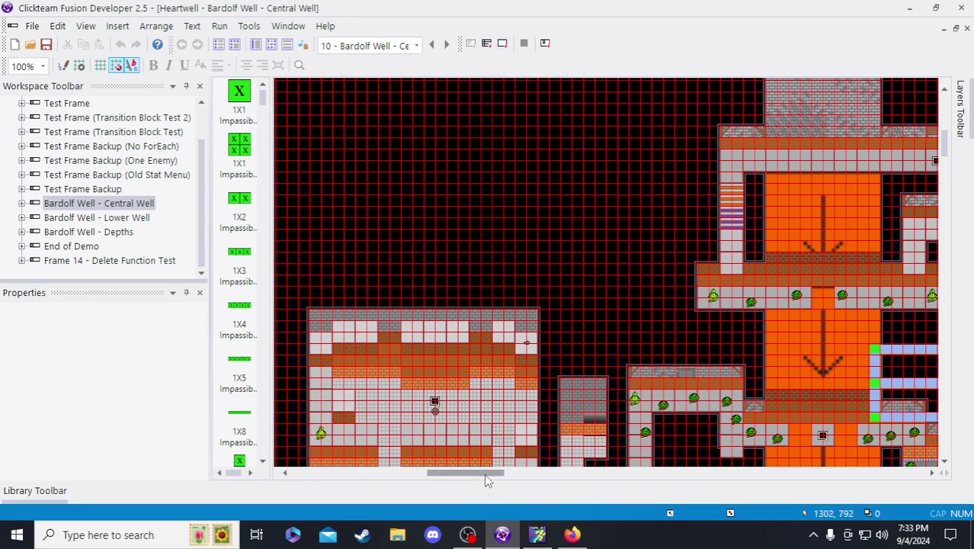
# - Switch to the Heartwell Dev Stream Notes document and review the action item on resizing and redesigning the Announcement Text UI
pyautogui.moveTo(488, 478); pyautogui.dragTo(444, 480)
pyautogui.click(571, 535)
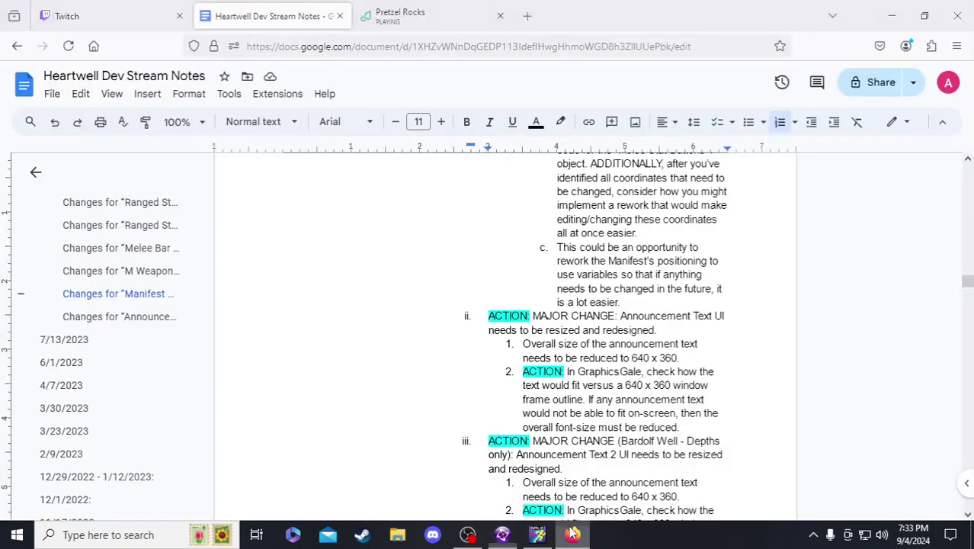
pyautogui.scroll(5, 93, 302)
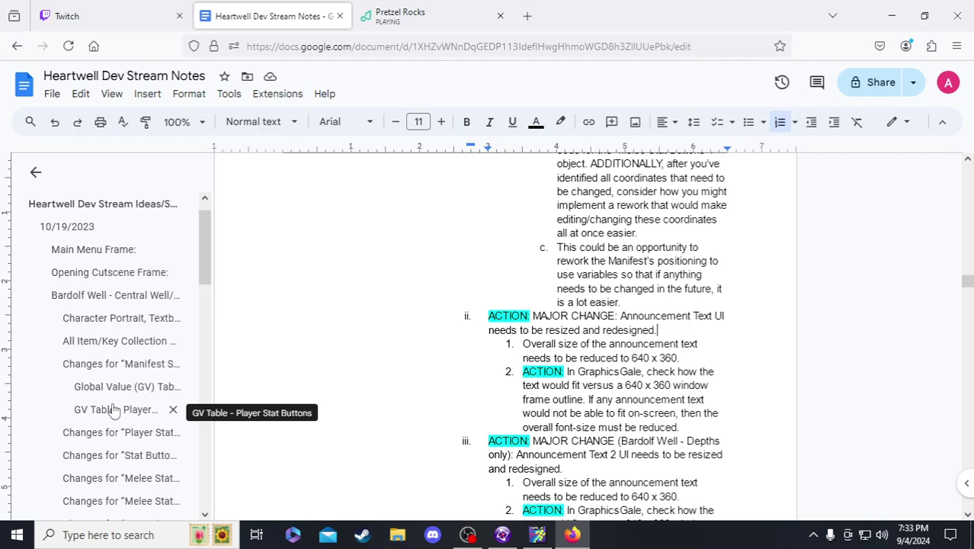
pyautogui.click(109, 326)
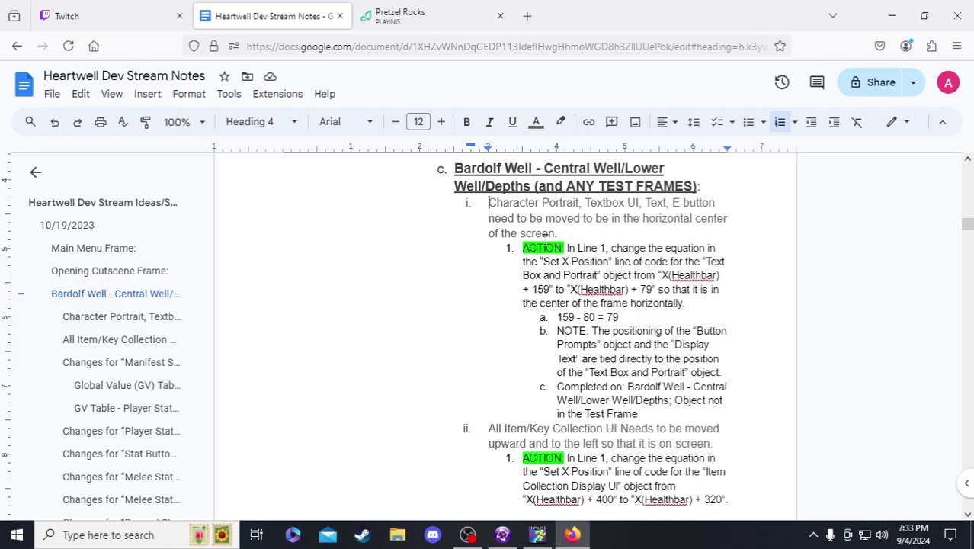
pyautogui.scroll(-10, 546, 236)
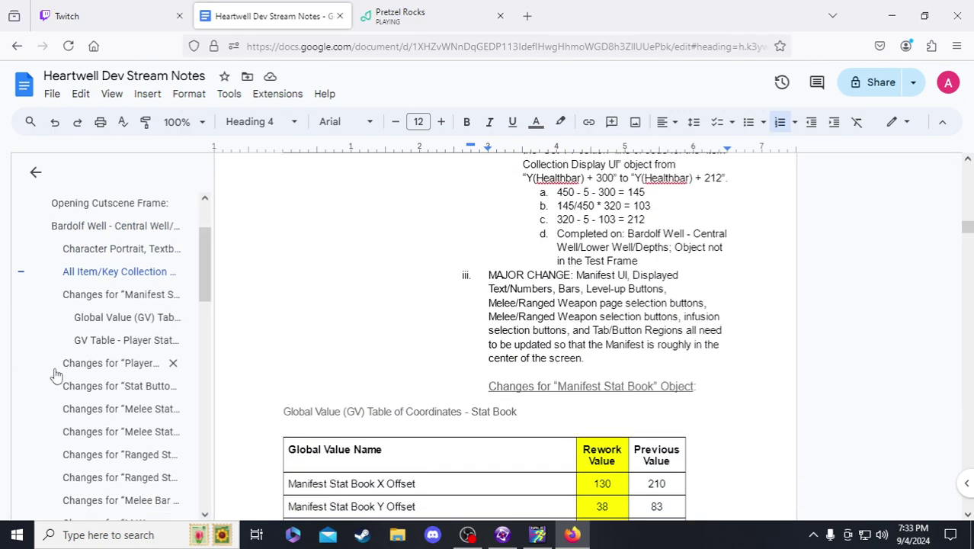
pyautogui.scroll(-4, 55, 374)
pyautogui.click(115, 376)
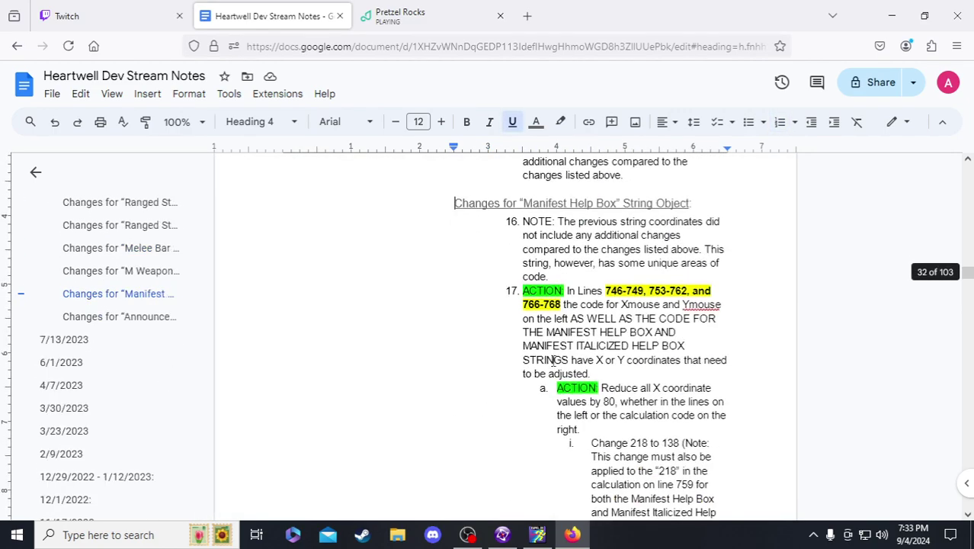
pyautogui.scroll(-20, 556, 324)
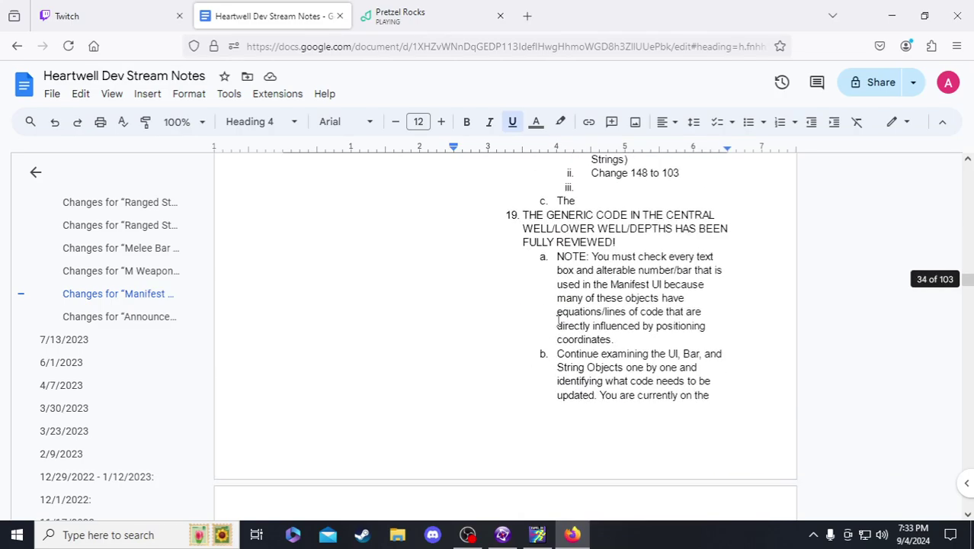
pyautogui.scroll(3, 559, 319)
pyautogui.click(631, 355)
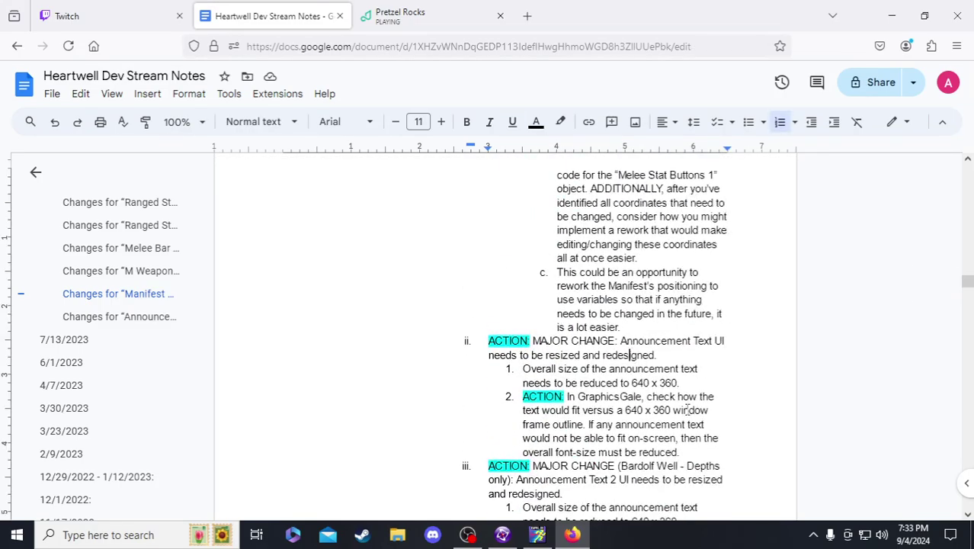
# - Switch to Clickteam Fusion and open the Announcement Text object from the Bardolf Well - Central Well frame for editing
pyautogui.moveTo(540, 538)
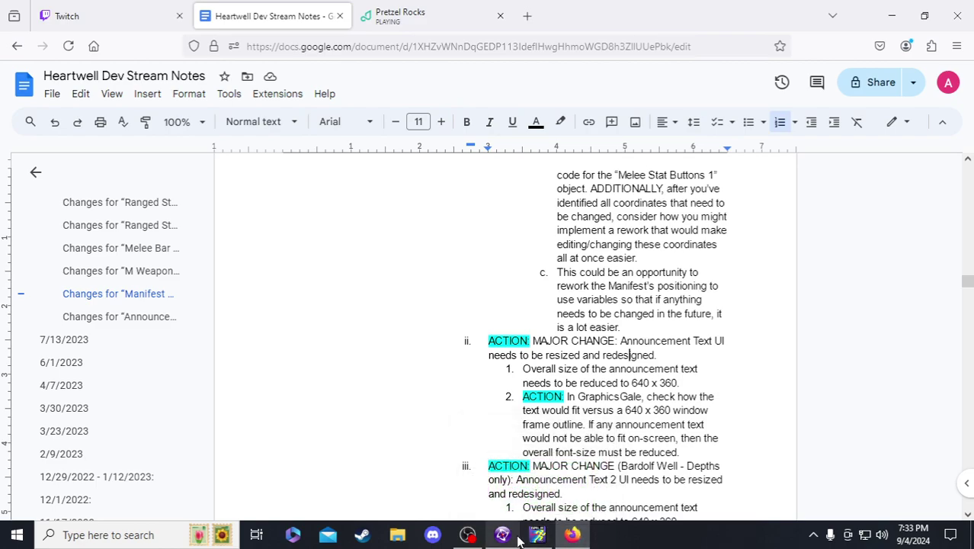
pyautogui.click(519, 540)
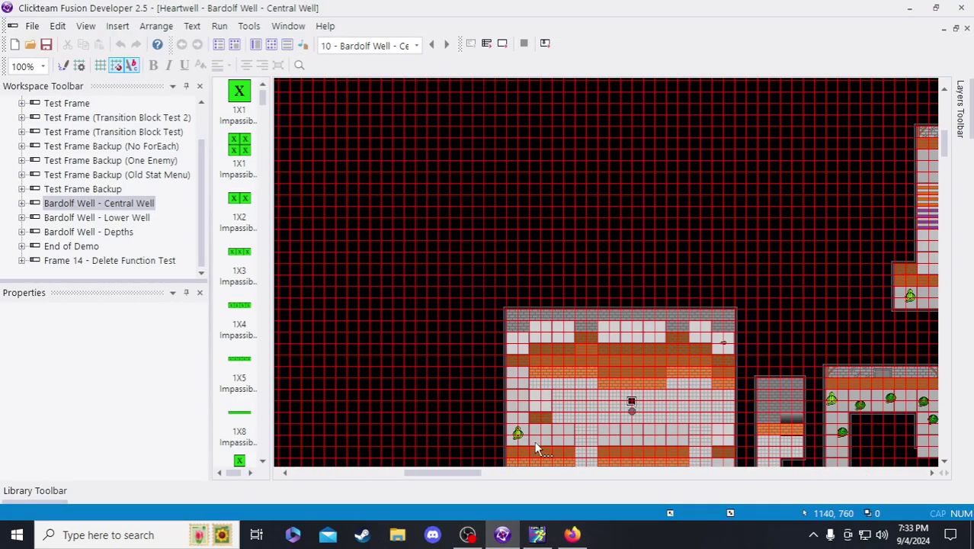
pyautogui.scroll(5, 448, 411)
pyautogui.moveTo(458, 473); pyautogui.dragTo(373, 481)
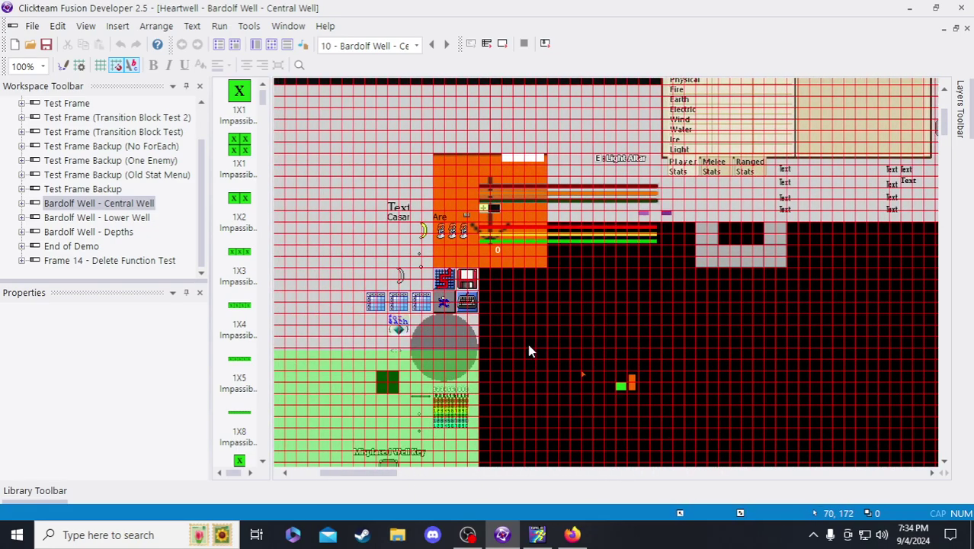
pyautogui.scroll(3, 539, 364)
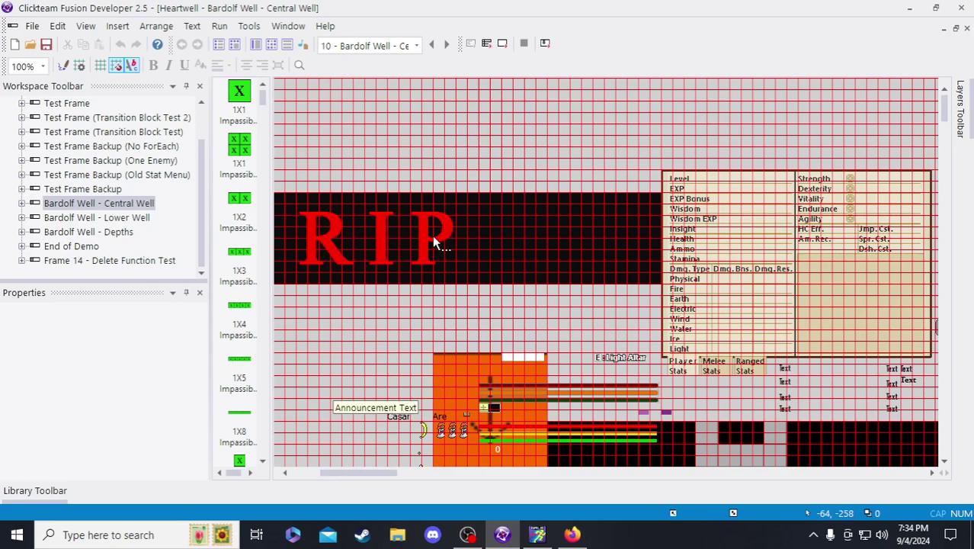
pyautogui.doubleClick(481, 248)
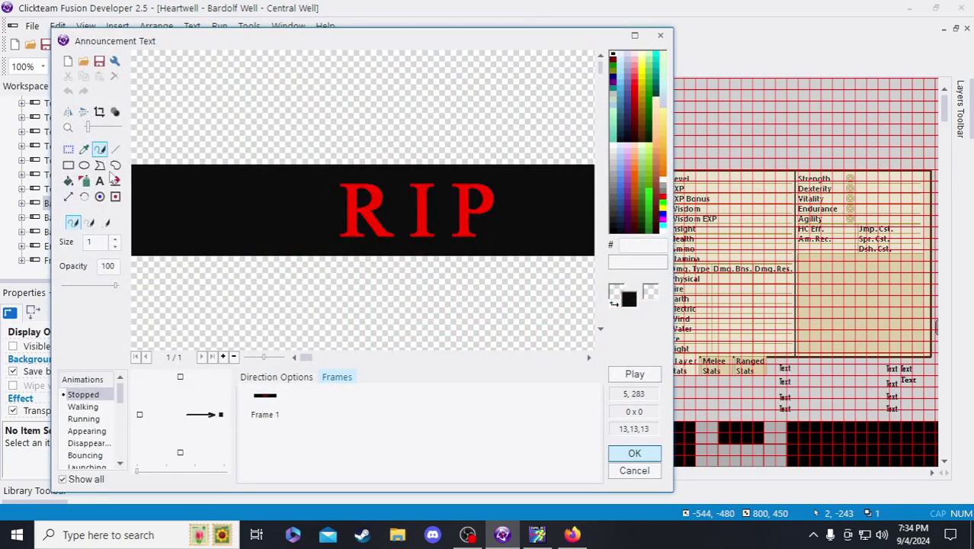
# - Examine the Announcement Text object's animations, including the Bardolf Well title frames, and leave its editor without changes
pyautogui.moveTo(301, 360); pyautogui.dragTo(251, 367)
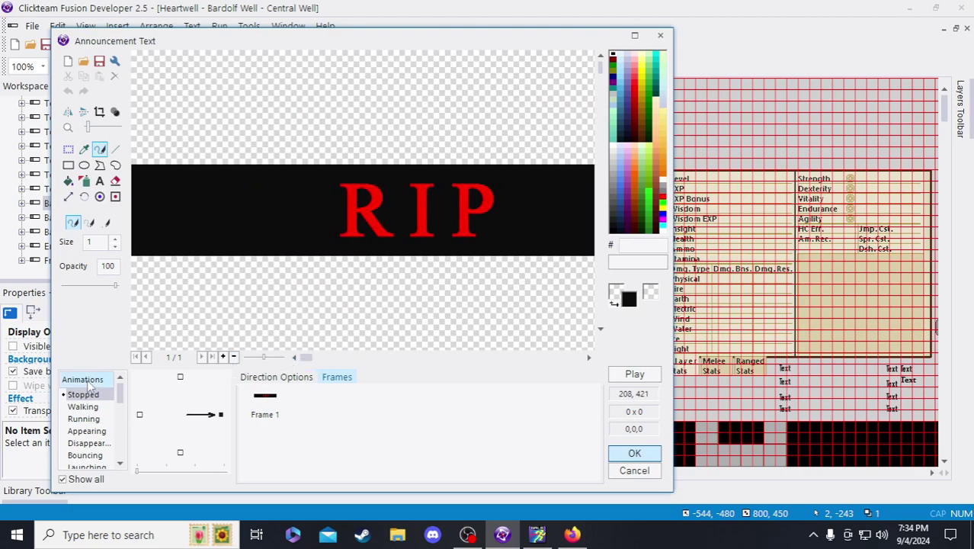
pyautogui.click(70, 149)
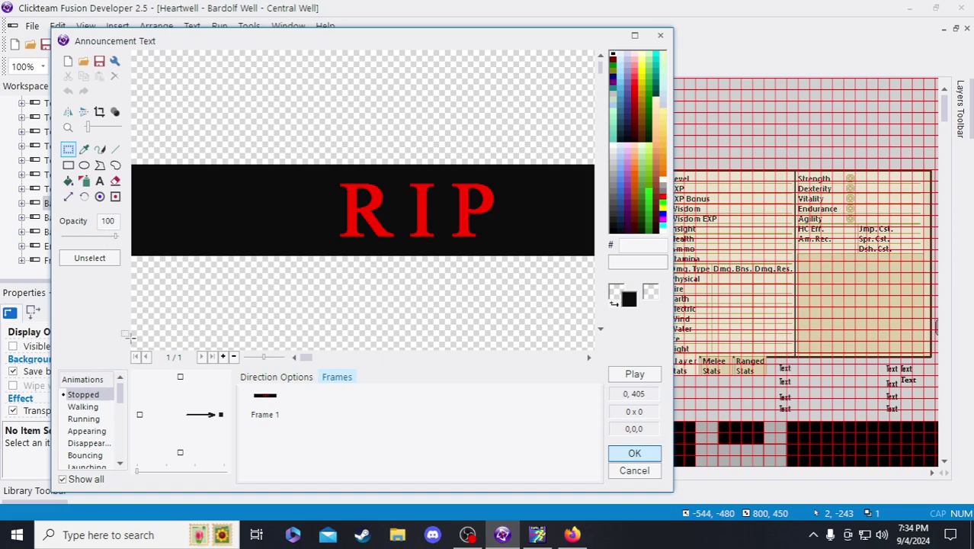
pyautogui.scroll(-8, 120, 394)
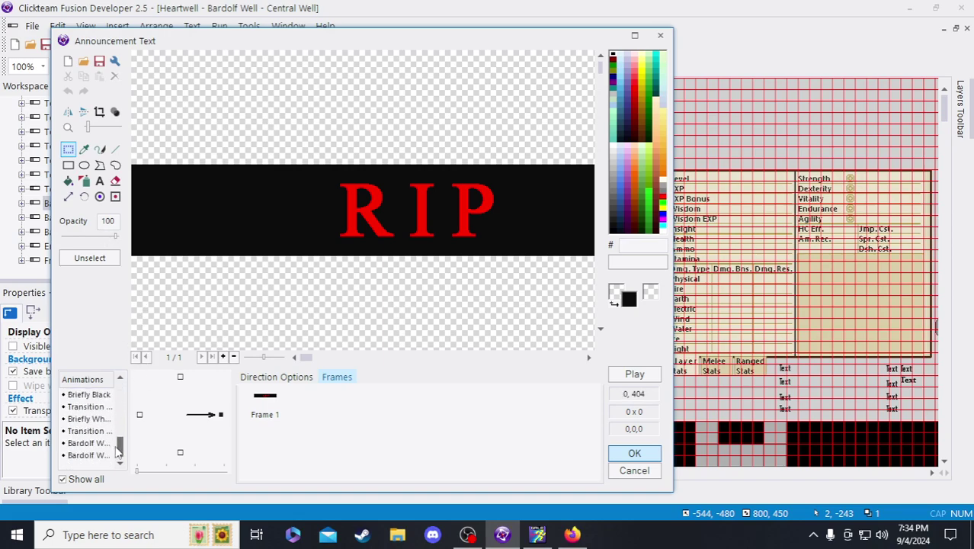
pyautogui.click(82, 408)
pyautogui.scroll(1, 81, 414)
pyautogui.click(83, 418)
pyautogui.click(84, 443)
pyautogui.click(86, 455)
pyautogui.scroll(-1, 88, 458)
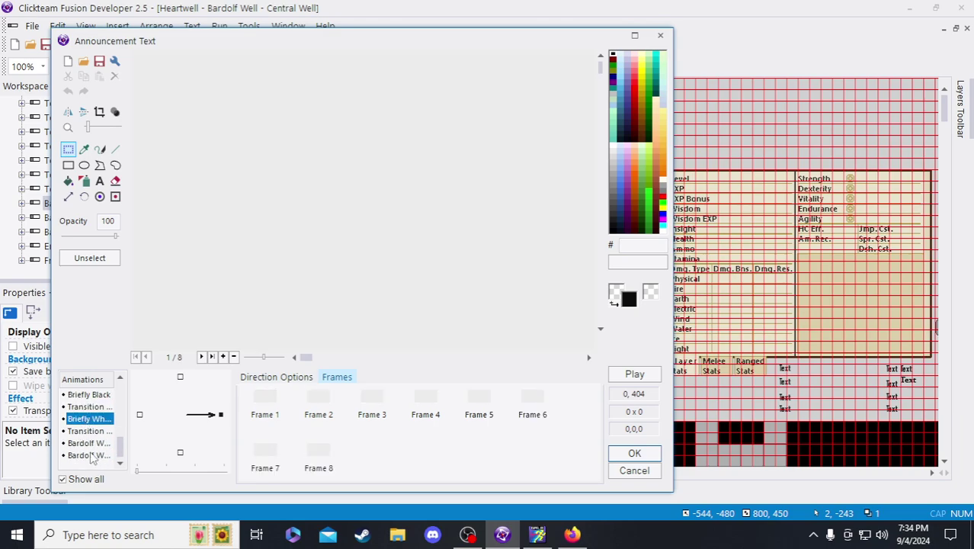
pyautogui.click(89, 455)
pyautogui.click(89, 443)
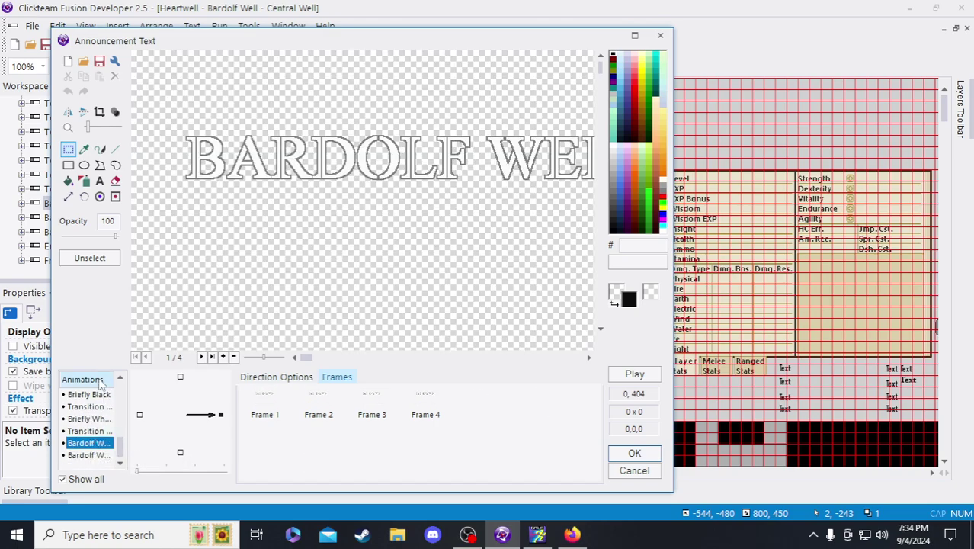
pyautogui.scroll(5, 93, 423)
pyautogui.scroll(-2, 88, 449)
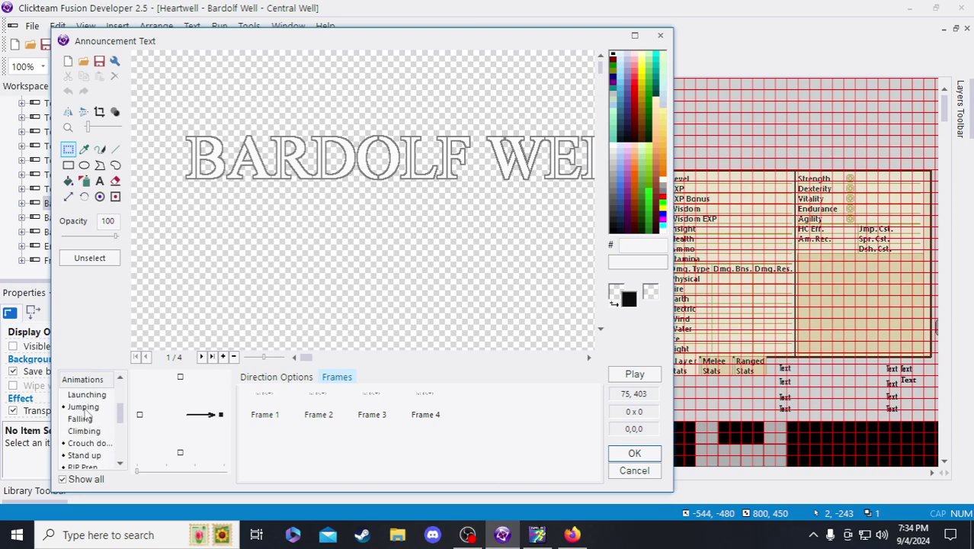
pyautogui.moveTo(307, 358); pyautogui.dragTo(485, 358)
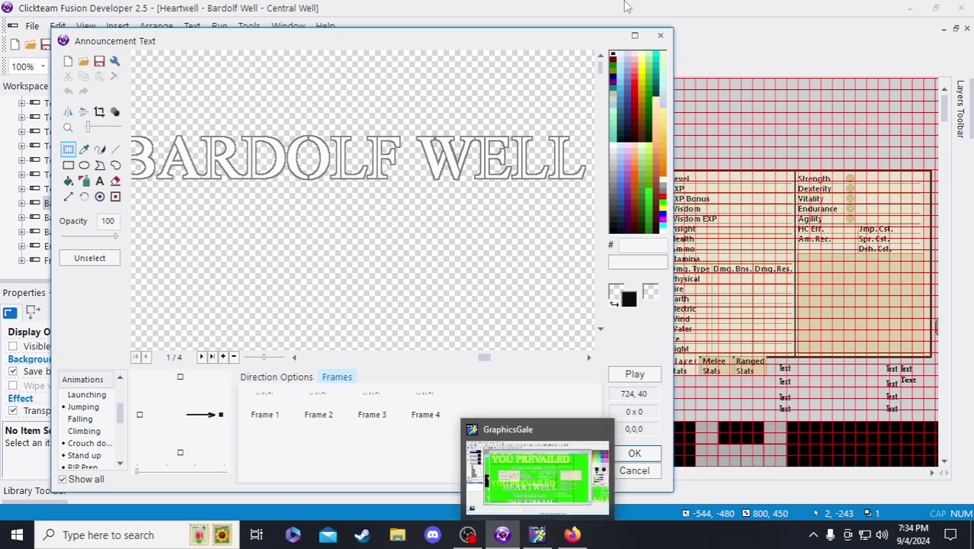
pyautogui.click(659, 36)
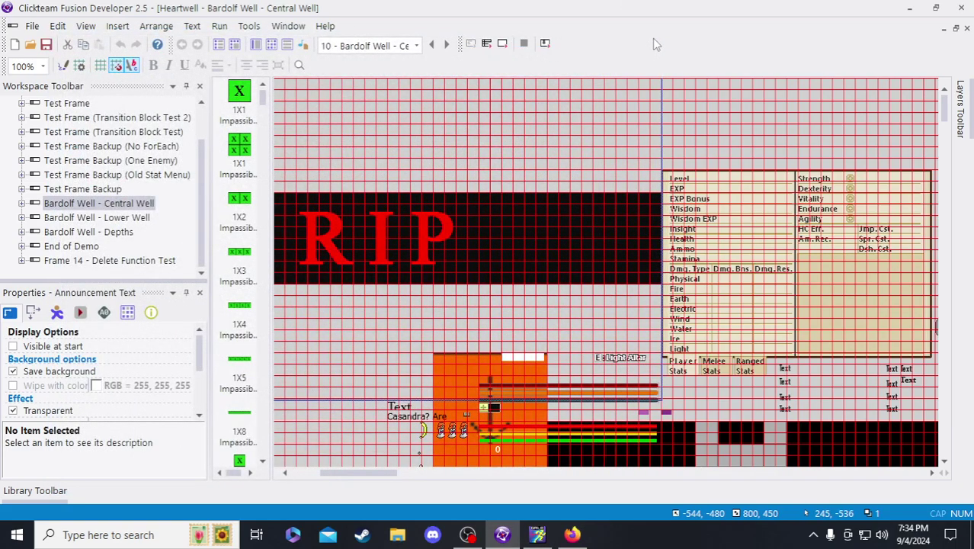
pyautogui.click(705, 118)
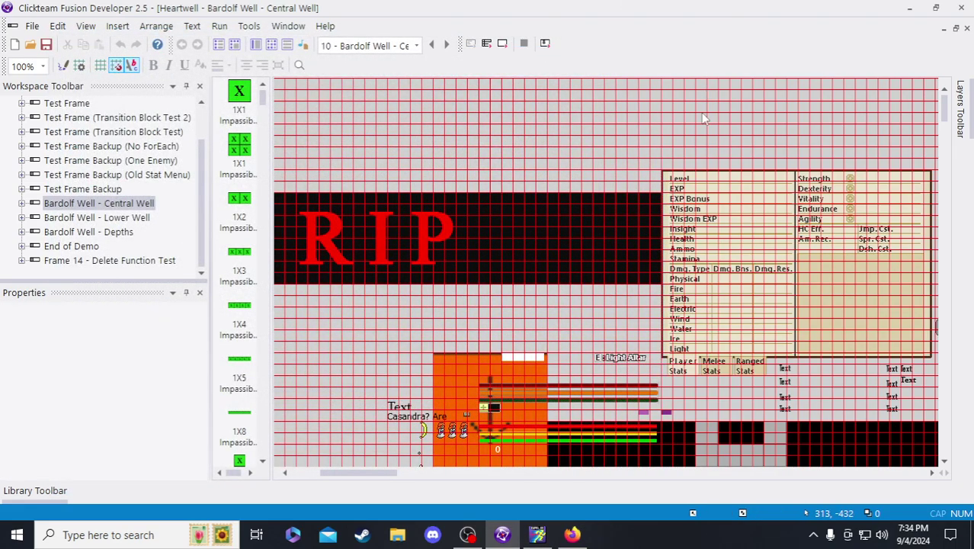
# - Switch to GraphicsGale and examine how the title and announcement text in Displays and UI 2.gal fits the window outlines
pyautogui.click(543, 536)
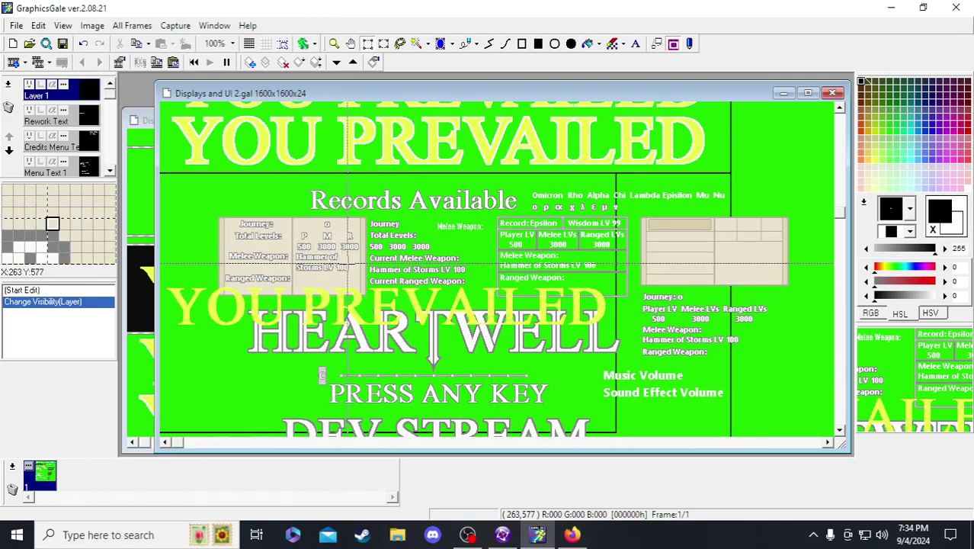
pyautogui.scroll(-3, 358, 267)
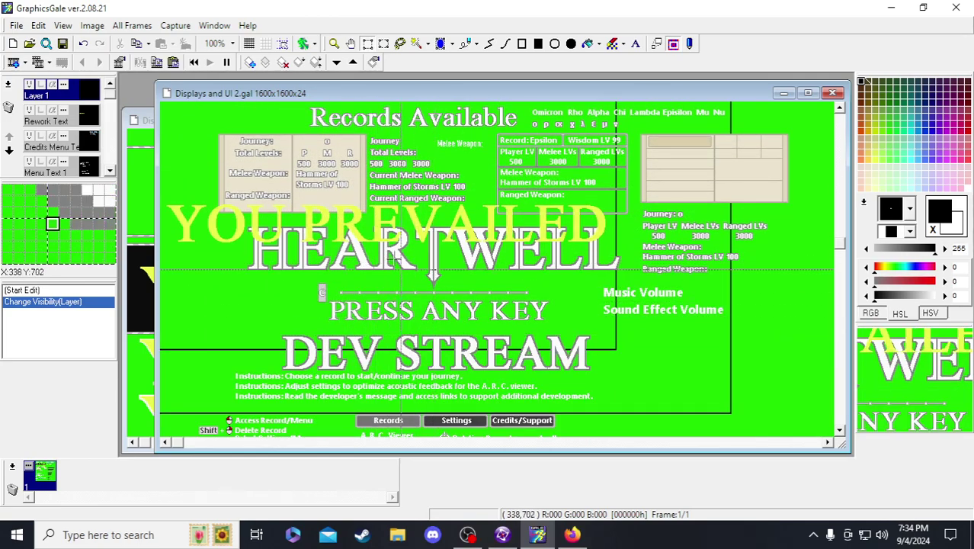
pyautogui.scroll(-3, 393, 222)
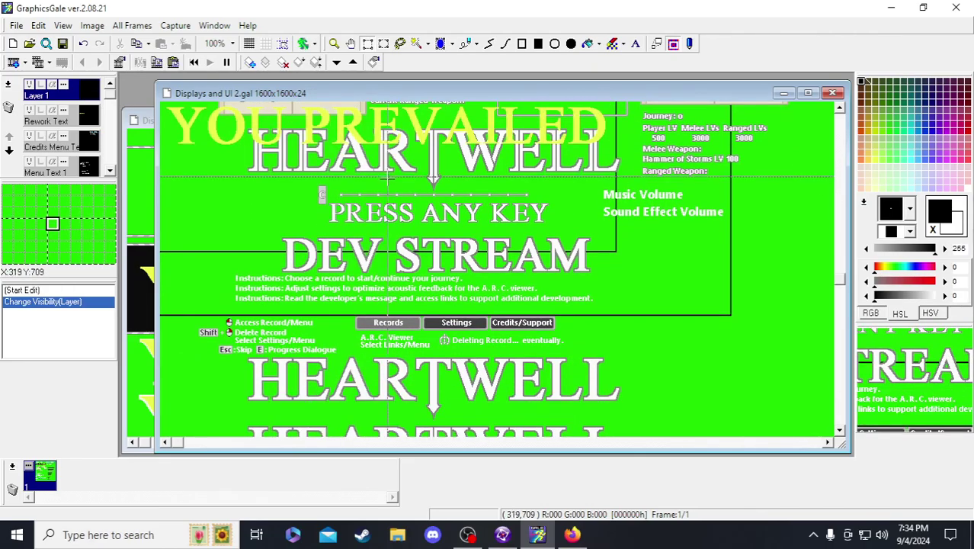
pyautogui.scroll(4, 389, 176)
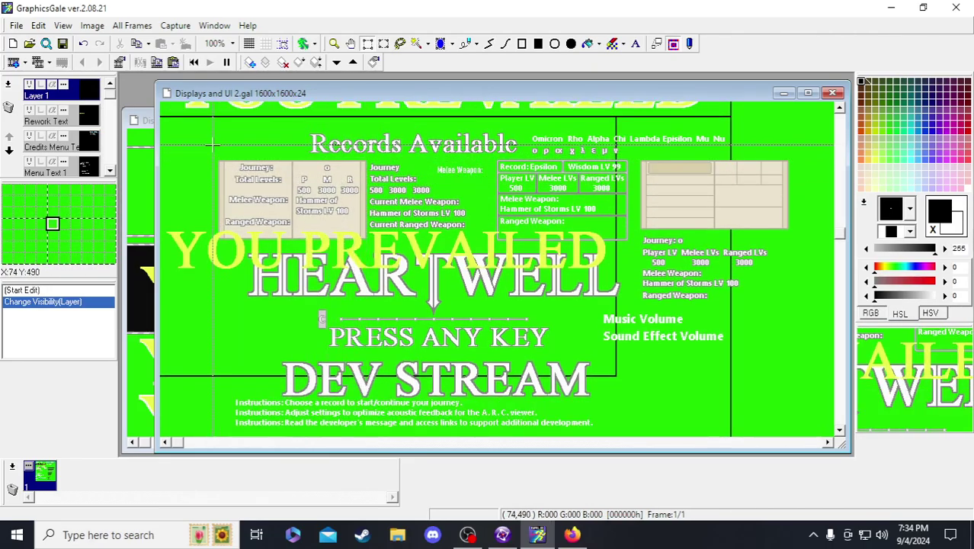
pyautogui.scroll(-1, 212, 145)
pyautogui.click(334, 43)
pyautogui.rightClick(320, 198)
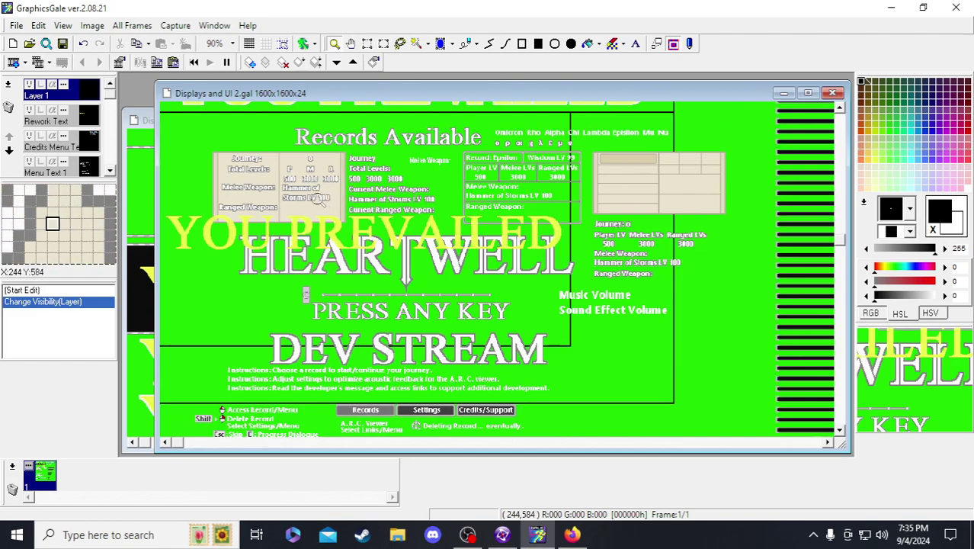
pyautogui.scroll(1, 320, 198)
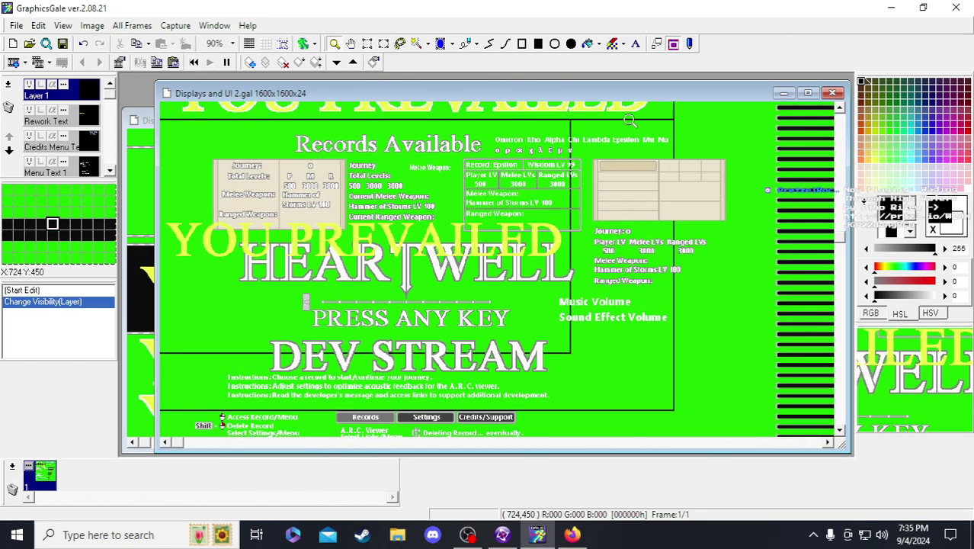
pyautogui.click(686, 347)
pyautogui.rightClick(648, 352)
pyautogui.click(616, 359)
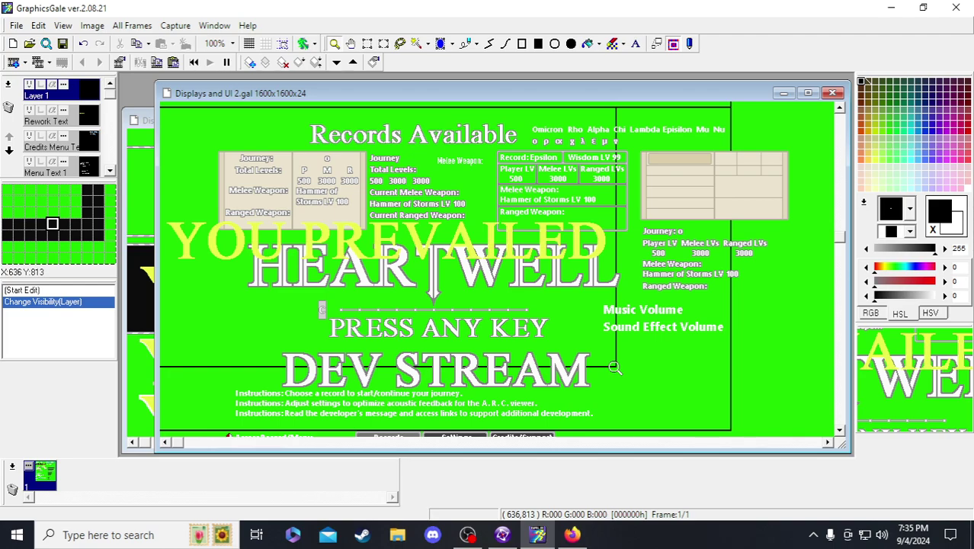
# - Find the Outline 1 layer in Displays and UI 2.gal and make it visible
pyautogui.click(367, 44)
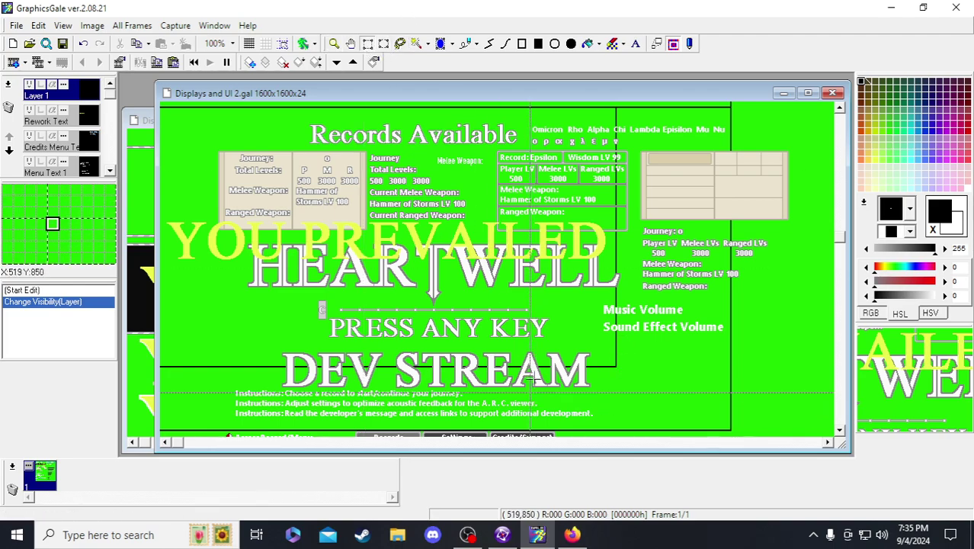
pyautogui.scroll(-5, 92, 136)
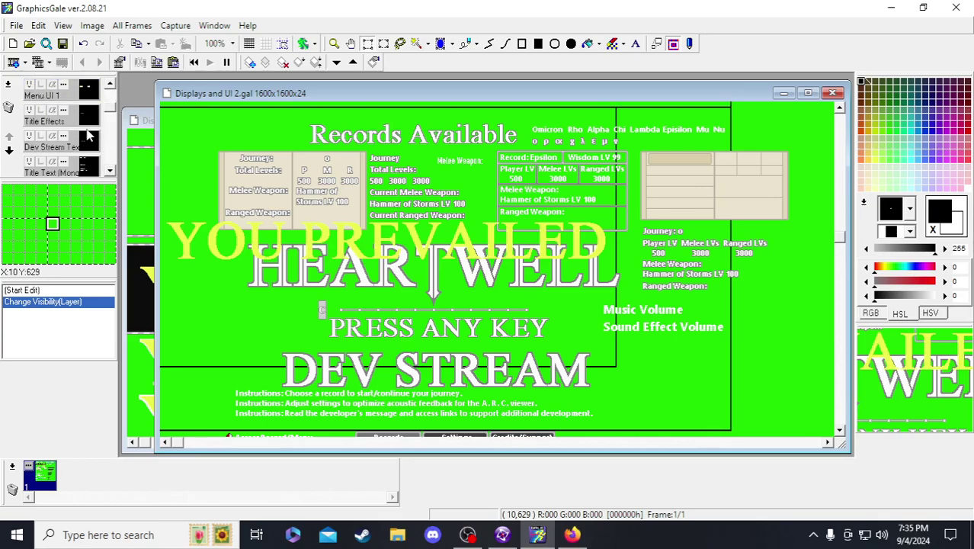
pyautogui.scroll(-1, 87, 139)
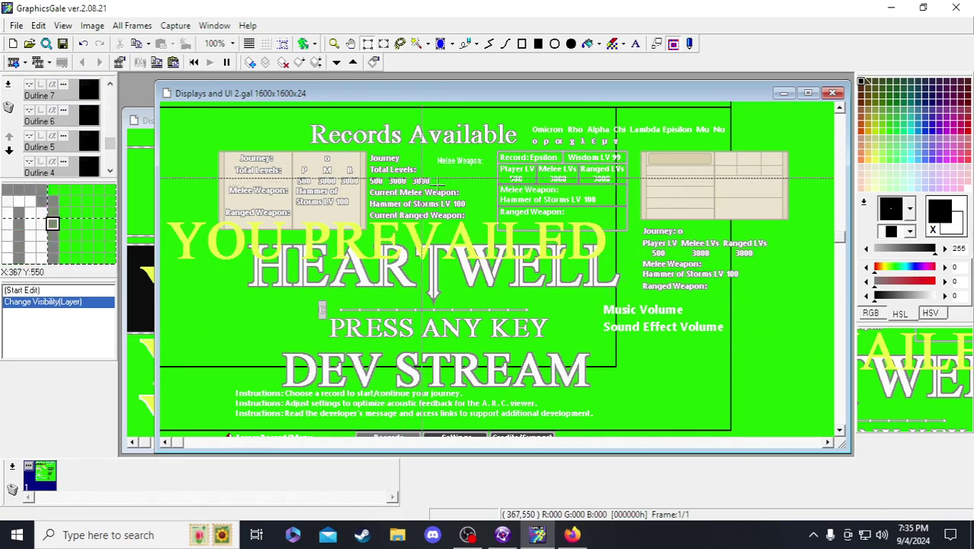
pyautogui.scroll(-5, 458, 328)
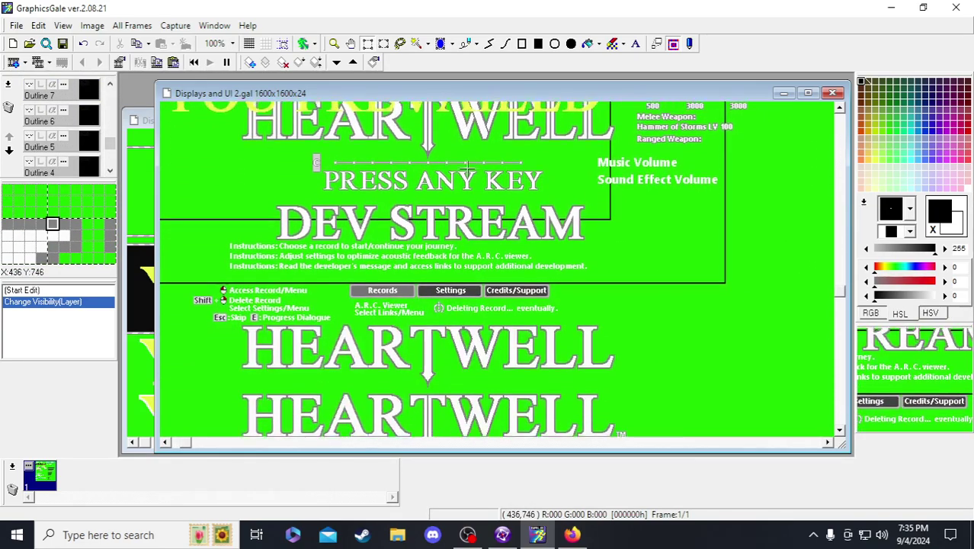
pyautogui.scroll(5, 553, 324)
pyautogui.scroll(1, 553, 323)
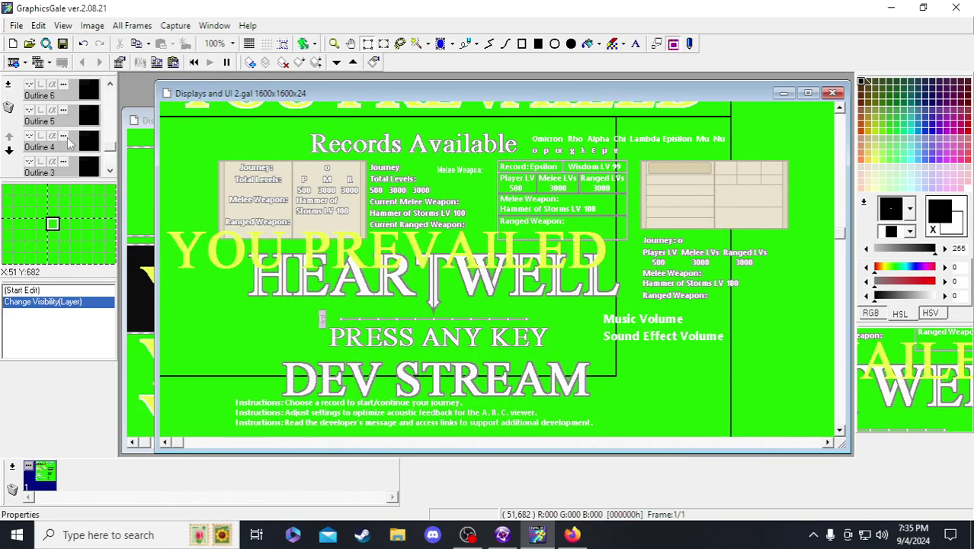
pyautogui.scroll(-6, 46, 118)
pyautogui.click(81, 90)
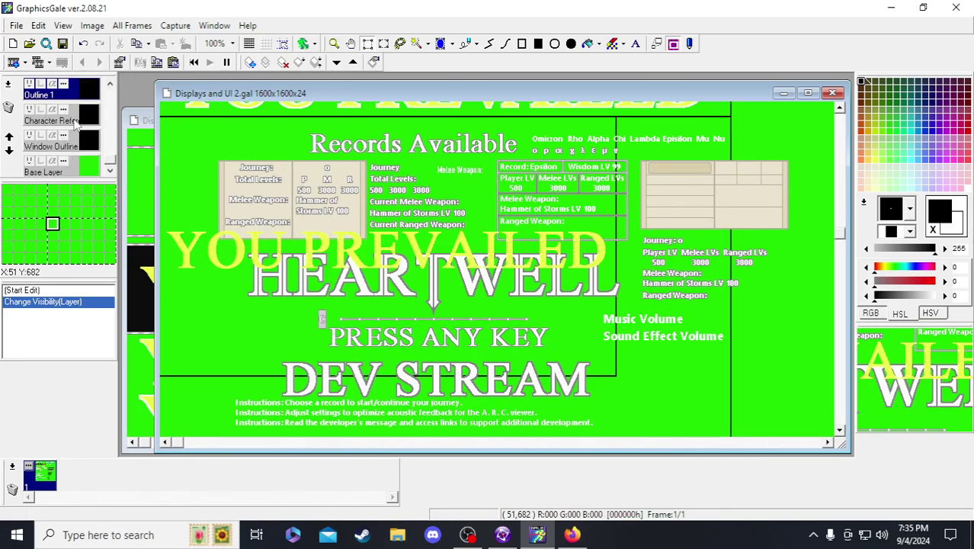
pyautogui.click(30, 85)
pyautogui.scroll(1, 37, 105)
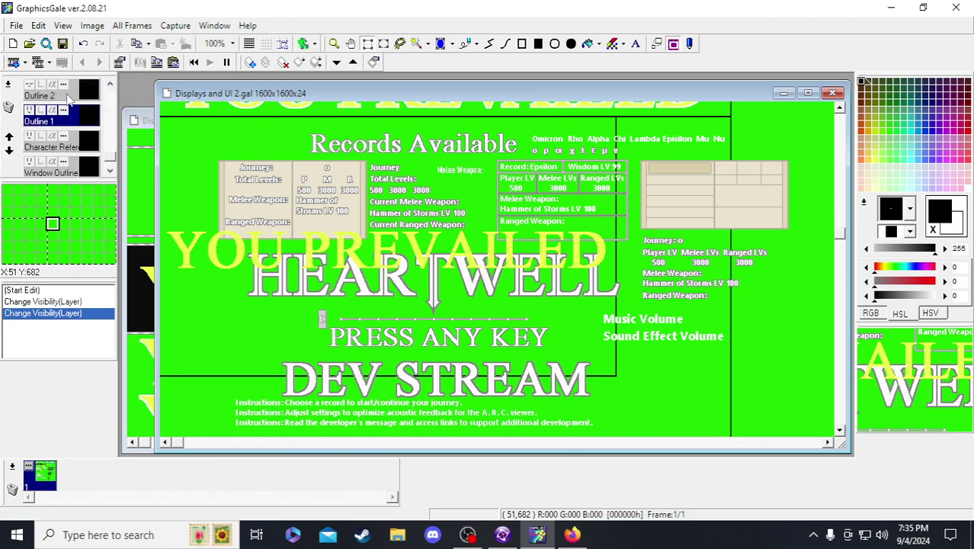
# - Toggle the visibility of the Text 2 layer to check which artwork on the canvas it holds
pyautogui.scroll(7, 67, 98)
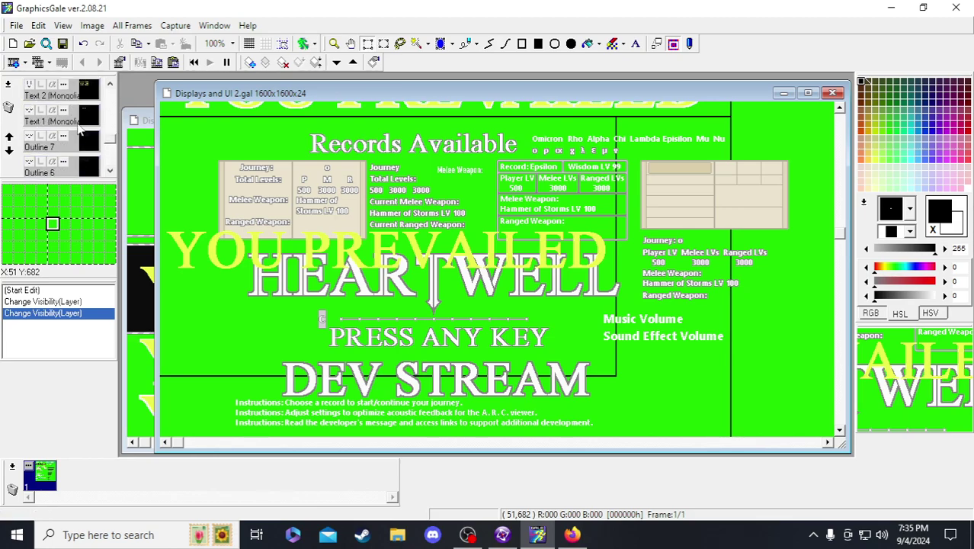
pyautogui.click(64, 113)
pyautogui.click(29, 111)
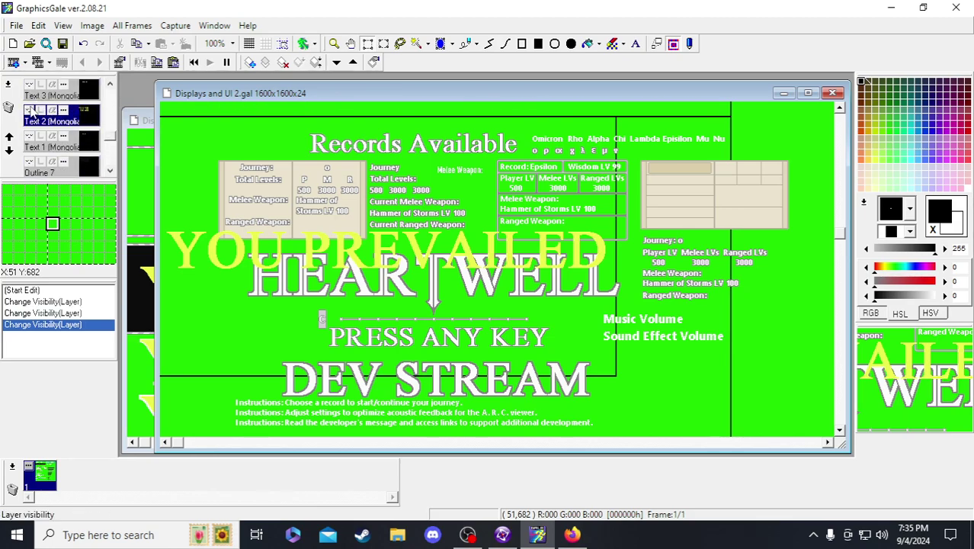
pyautogui.scroll(4, 539, 400)
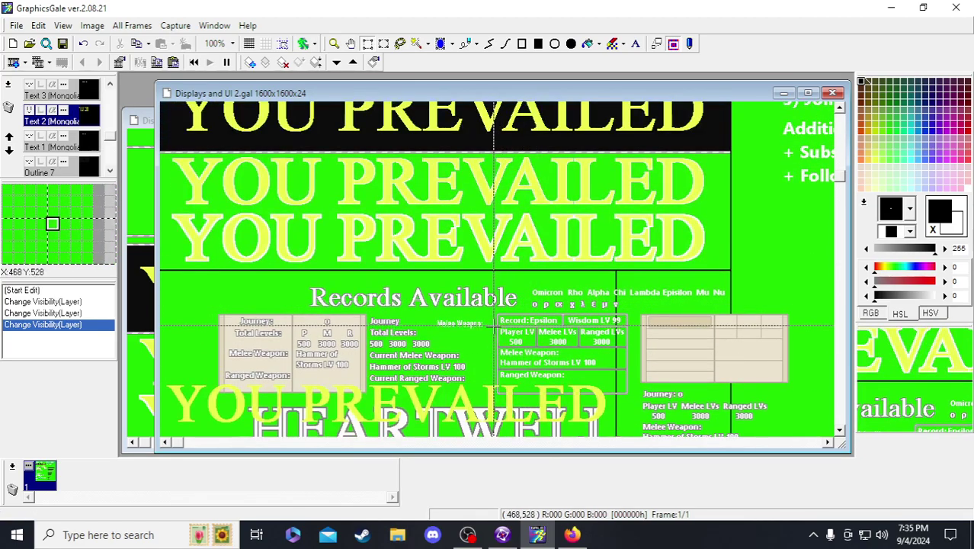
pyautogui.scroll(-2, 538, 399)
pyautogui.scroll(1, 26, 122)
# - Toggle the Boss Health V3 layer's visibility and check its boss names and health bars on the canvas
pyautogui.scroll(4, 30, 125)
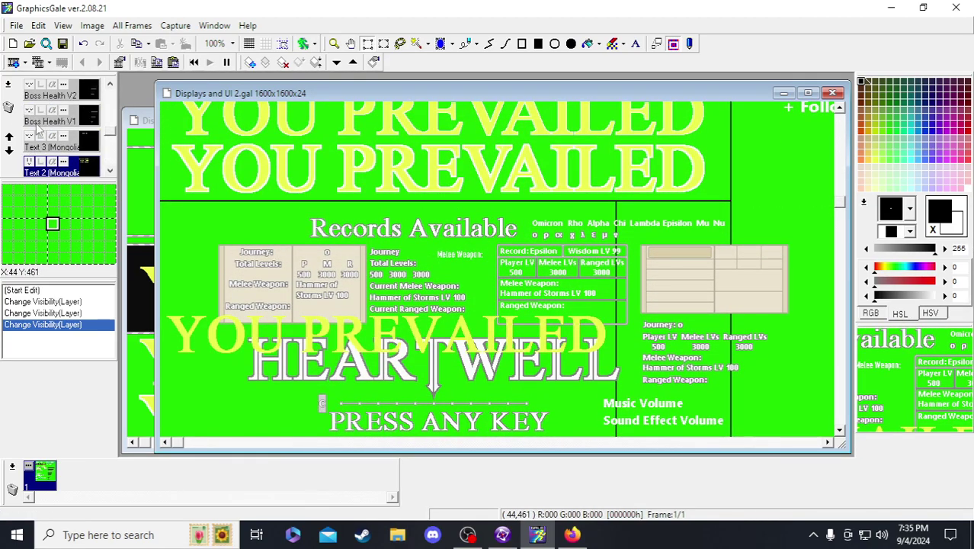
pyautogui.click(30, 138)
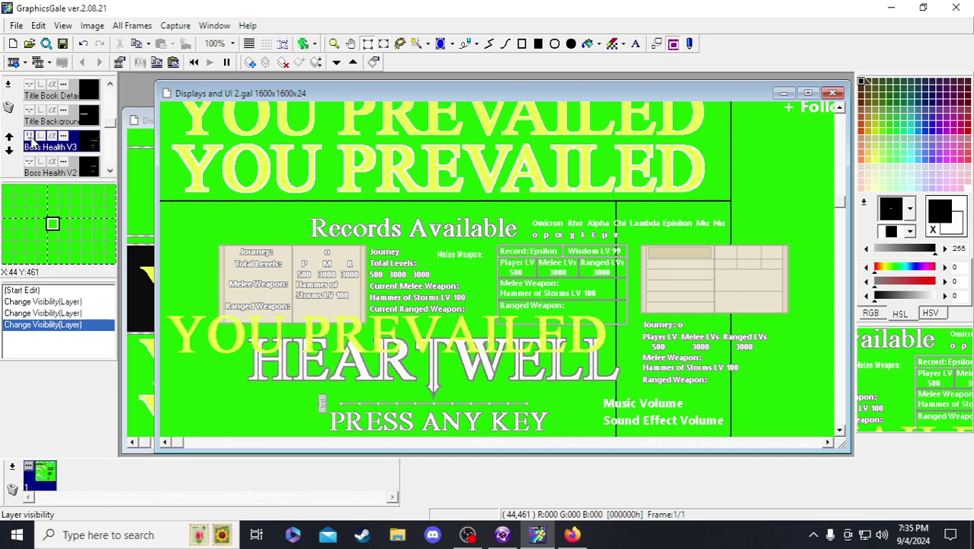
pyautogui.scroll(1, 88, 145)
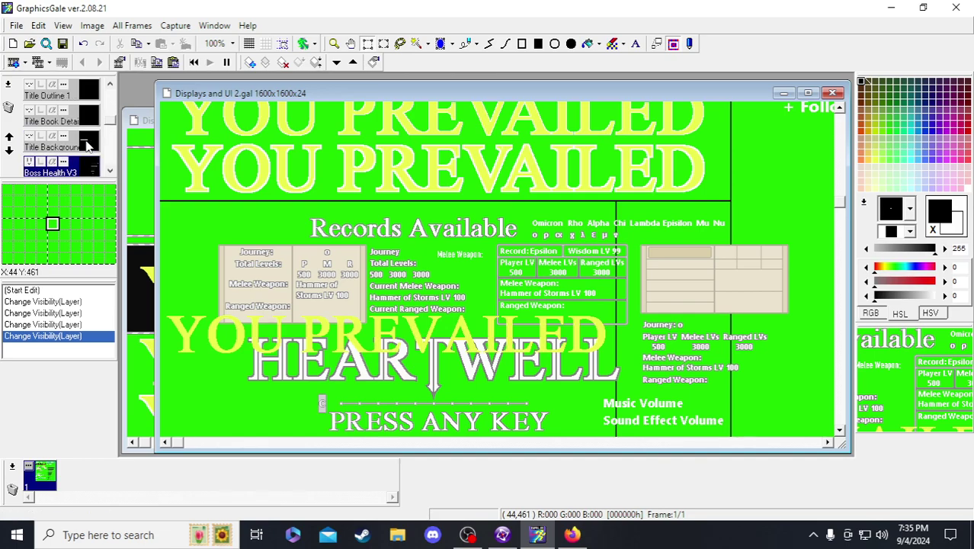
pyautogui.scroll(2, 87, 151)
pyautogui.scroll(-4, 86, 150)
pyautogui.moveTo(526, 214)
pyautogui.mouseDown(button='middle')
pyautogui.moveTo(360, 215)
pyautogui.moveTo(386, 227)
pyautogui.moveTo(358, 215)
pyautogui.mouseUp(button='middle')
pyautogui.moveTo(671, 207); pyautogui.dragTo(504, 226, button='middle')
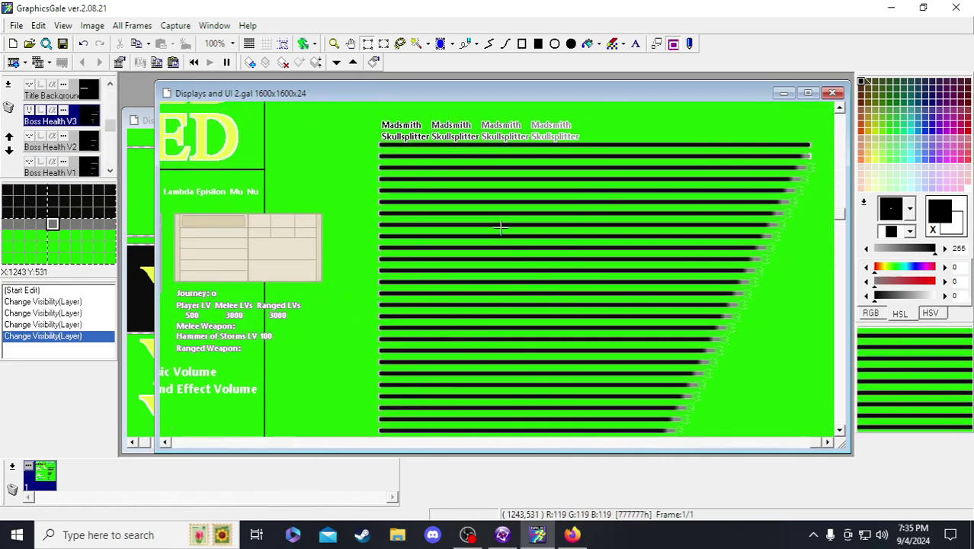
pyautogui.scroll(1, 503, 227)
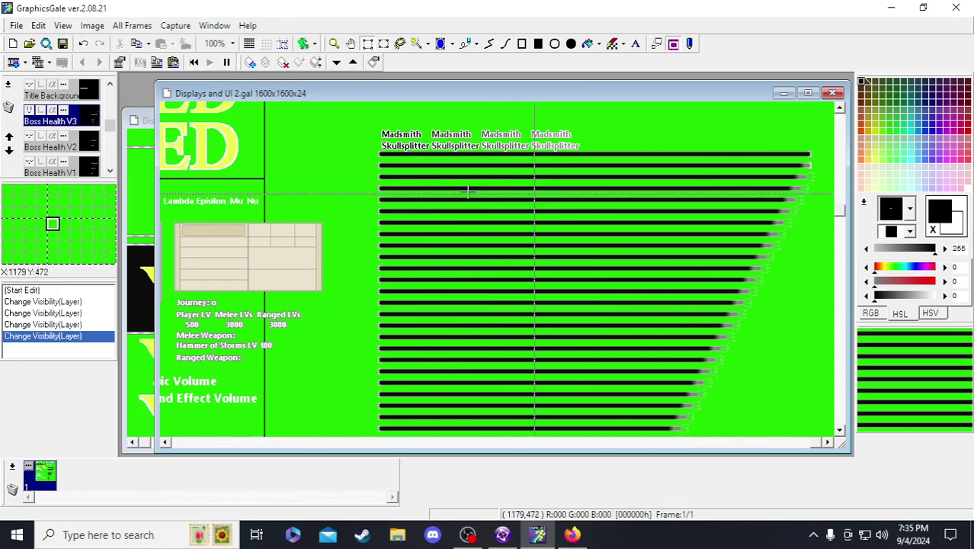
# - Examine the canvas layout from the boss health bars across the HEARTWELL titles to the YOU PREVAILED banners
pyautogui.scroll(-5, 541, 290)
pyautogui.scroll(-10, 544, 312)
pyautogui.hscroll(-4, 544, 312)
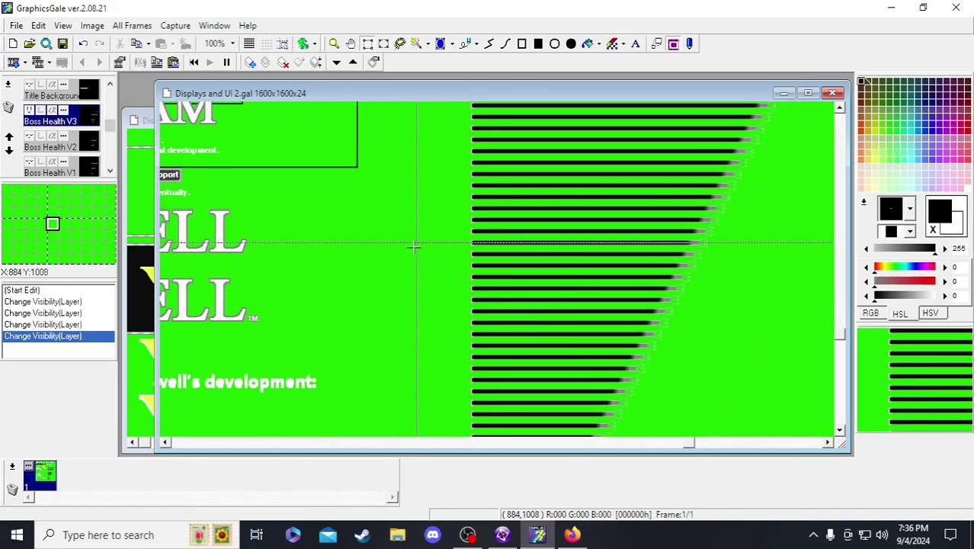
pyautogui.scroll(-1, 445, 204)
pyautogui.hscroll(-1, 445, 204)
pyautogui.scroll(8, 579, 305)
pyautogui.hscroll(-12, 579, 305)
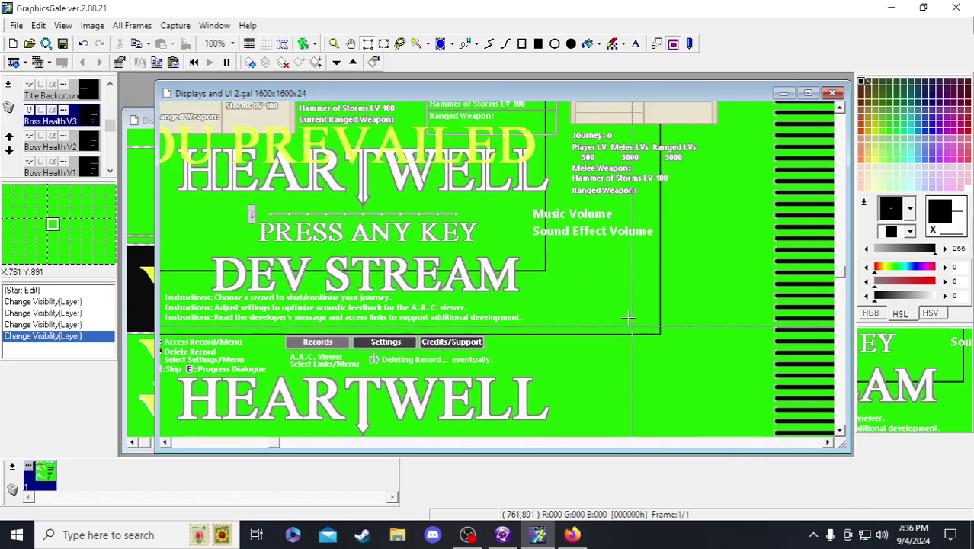
pyautogui.scroll(2, 631, 330)
pyautogui.hscroll(-3, 631, 329)
pyautogui.scroll(-1, 497, 335)
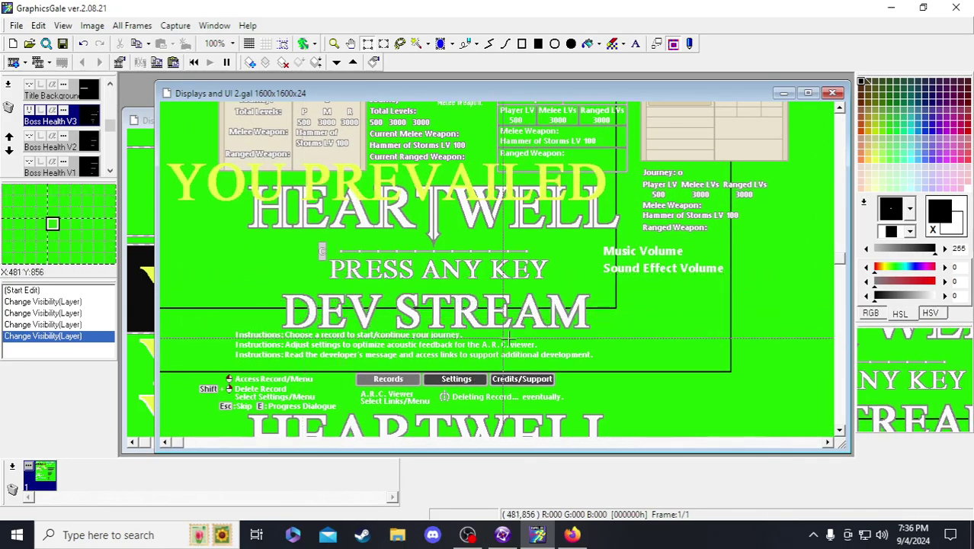
pyautogui.scroll(5, 660, 307)
pyautogui.scroll(-4, 670, 354)
pyautogui.hscroll(5, 670, 354)
pyautogui.scroll(-3, 669, 354)
pyautogui.hscroll(8, 669, 355)
pyautogui.scroll(3, 407, 205)
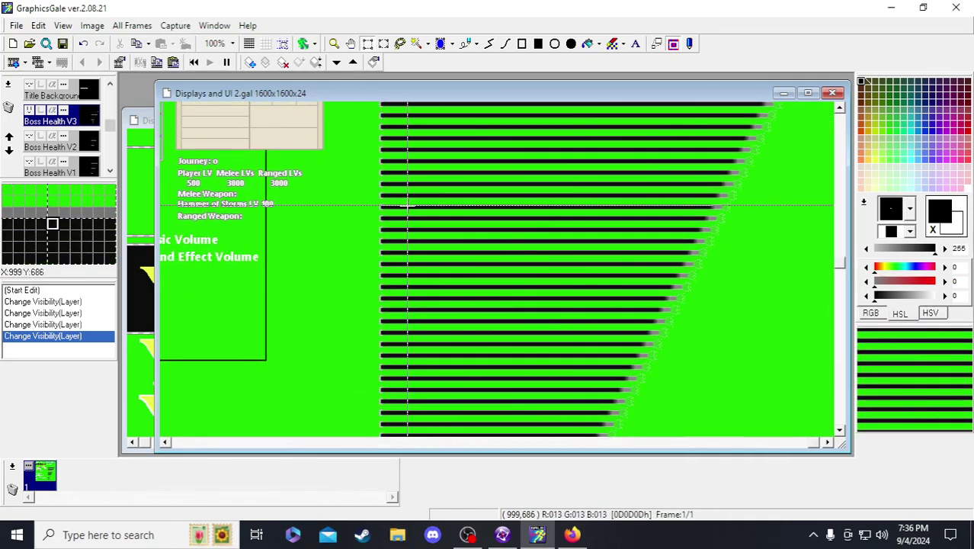
pyautogui.scroll(3, 407, 204)
pyautogui.hscroll(-2, 407, 205)
pyautogui.scroll(2, 467, 284)
pyautogui.hscroll(-4, 467, 284)
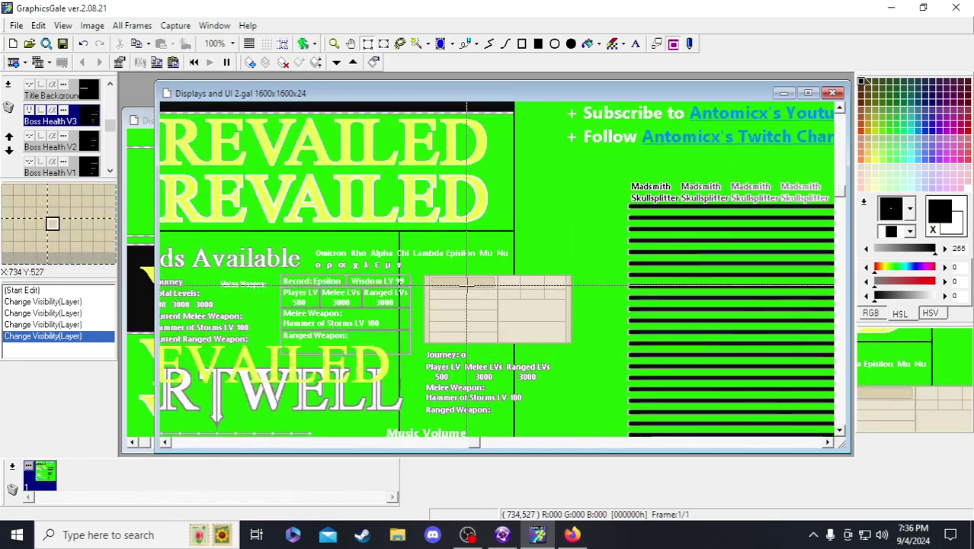
pyautogui.scroll(3, 468, 283)
pyautogui.hscroll(-6, 467, 284)
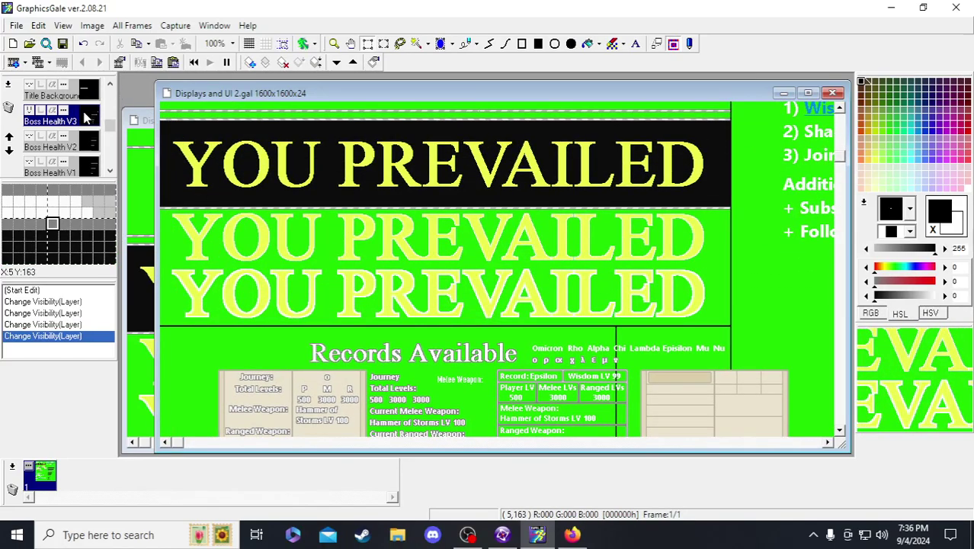
# - Find the title effects background layer and toggle its visibility to check which title artwork it holds
pyautogui.scroll(3, 87, 116)
pyautogui.scroll(2, 81, 136)
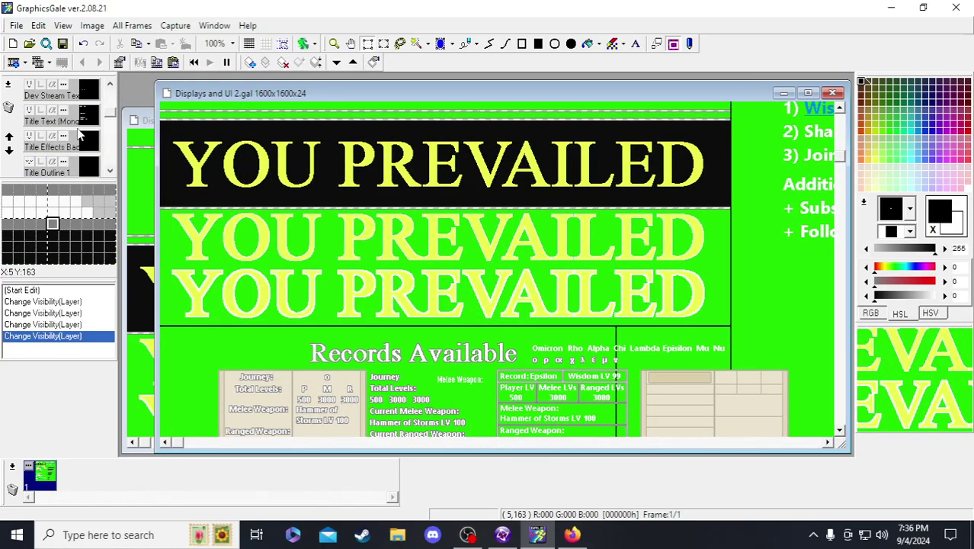
pyautogui.click(81, 147)
pyautogui.scroll(1, 356, 267)
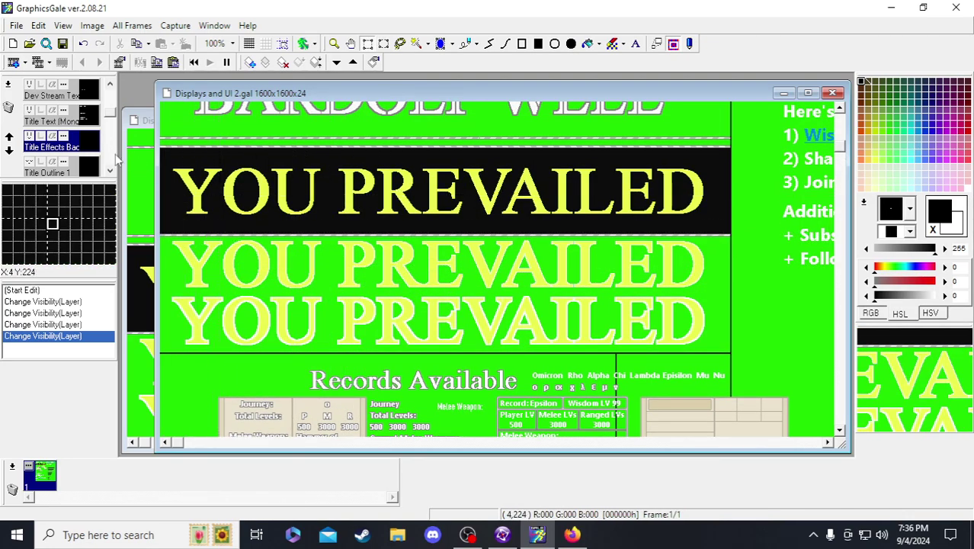
pyautogui.click(29, 138)
pyautogui.scroll(-5, 22, 145)
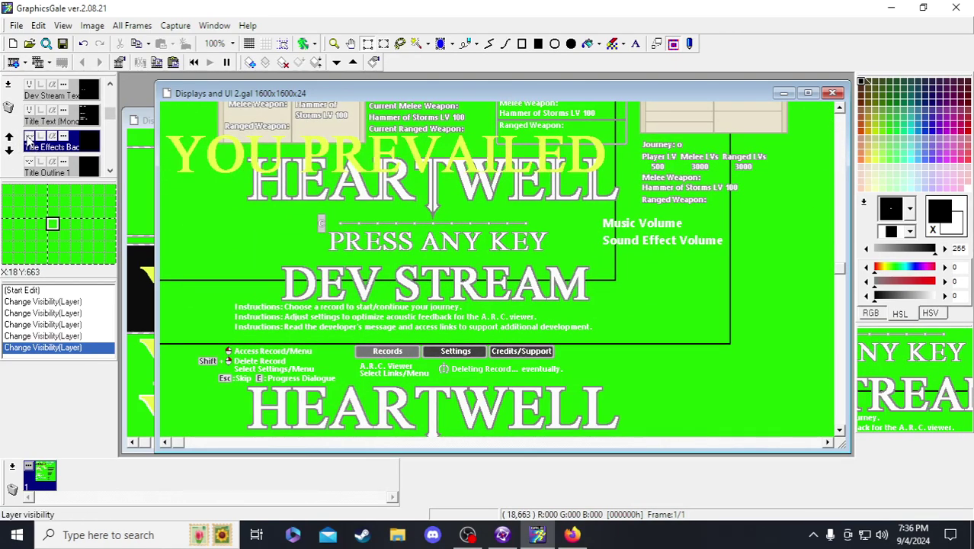
# - Toggle the Title Text layer's visibility repeatedly to identify which of the canvas titles belong to it
pyautogui.click(86, 122)
pyautogui.scroll(7, 738, 105)
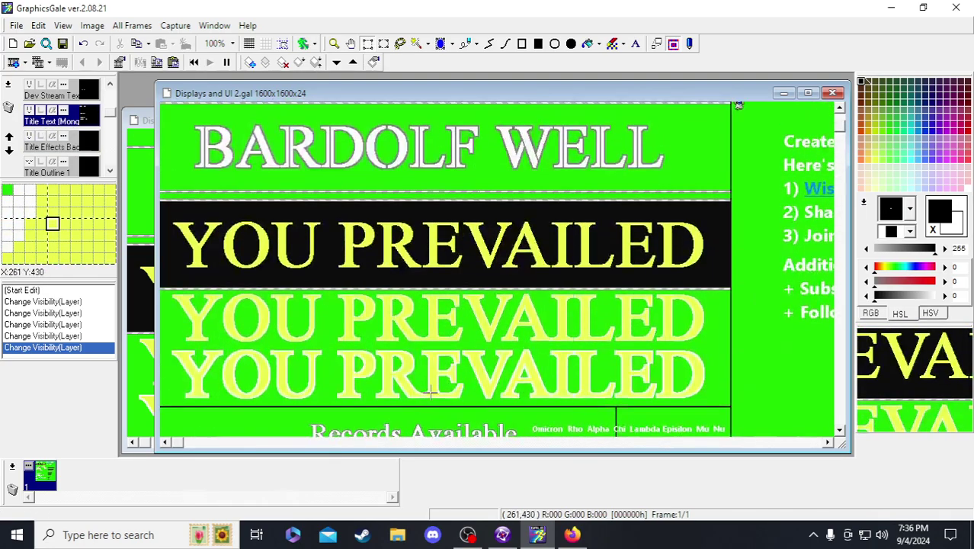
pyautogui.click(28, 113)
pyautogui.click(28, 113)
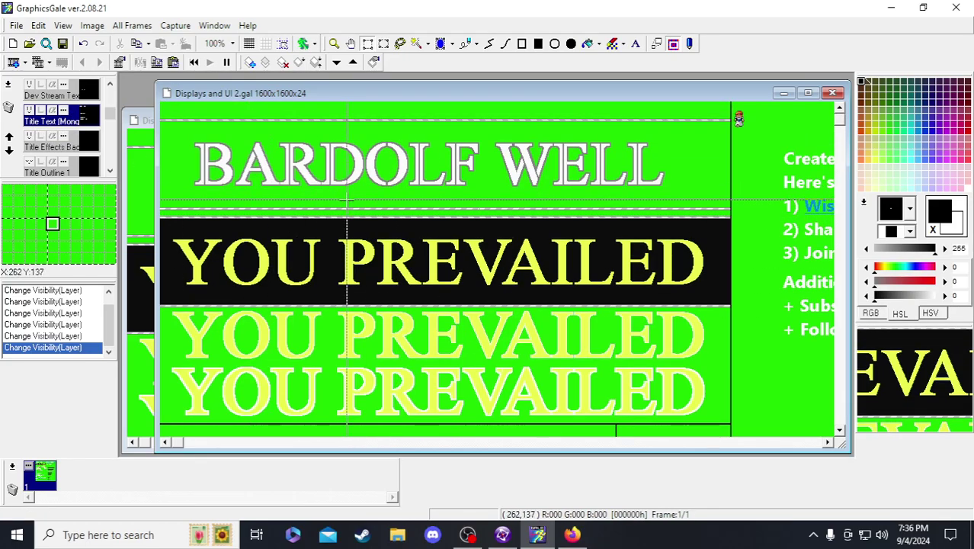
pyautogui.scroll(-3, 438, 204)
pyautogui.scroll(-3, 438, 204)
pyautogui.click(31, 115)
pyautogui.click(29, 112)
pyautogui.scroll(-3, 431, 229)
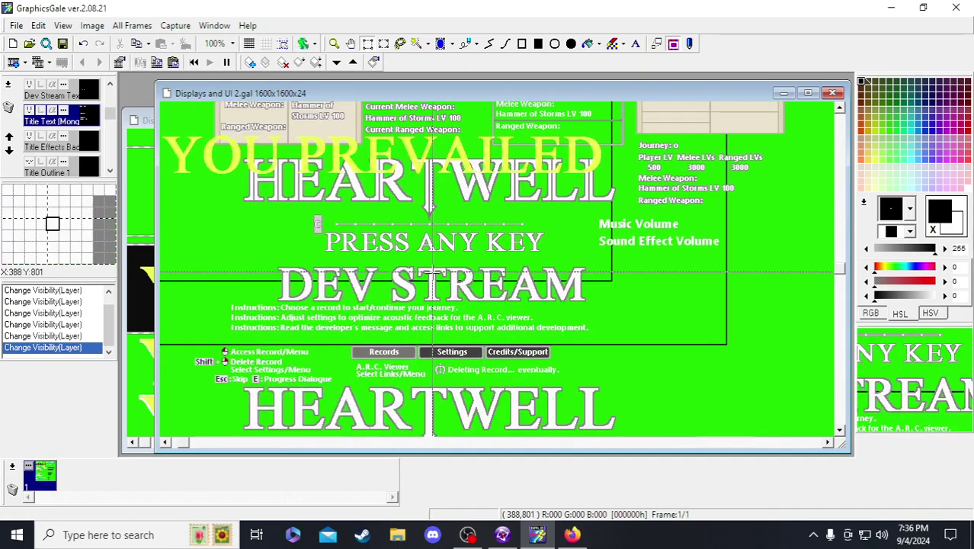
pyautogui.click(29, 113)
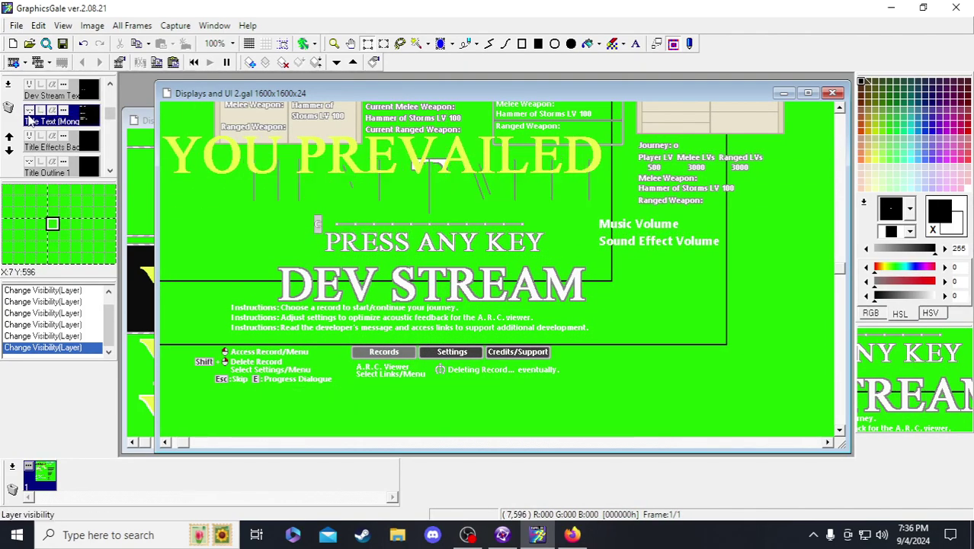
pyautogui.click(29, 113)
# - Identify the Dev Stream Text layer by its visibility and delete the DEV STREAM title from it
pyautogui.scroll(3, 31, 114)
pyautogui.scroll(1, 38, 111)
pyautogui.click(29, 111)
pyautogui.click(29, 111)
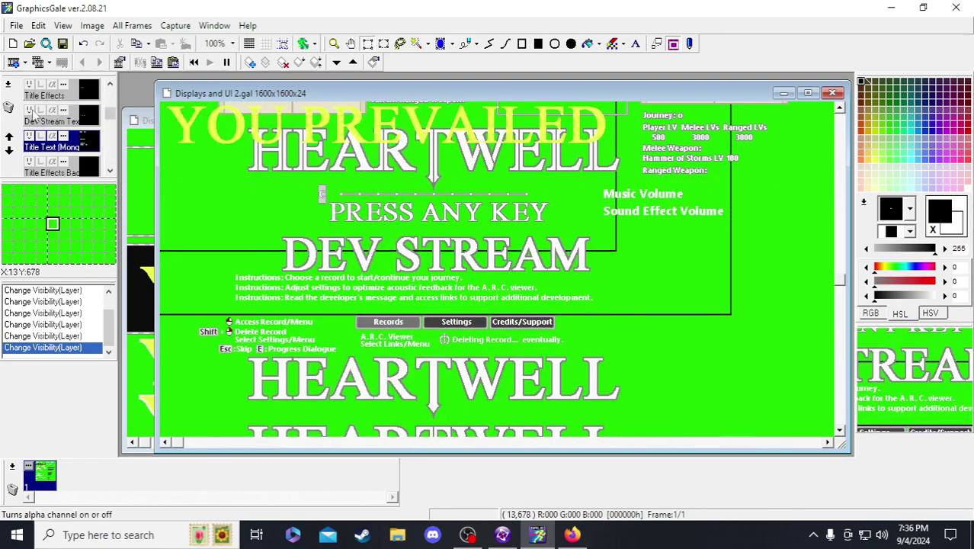
pyautogui.click(87, 122)
pyautogui.moveTo(274, 231); pyautogui.dragTo(608, 273)
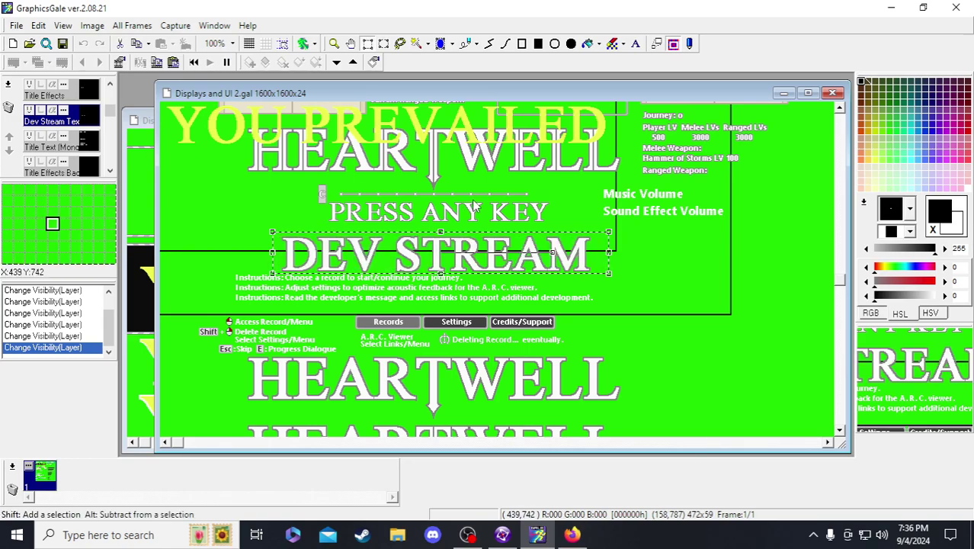
pyautogui.press('Delete')
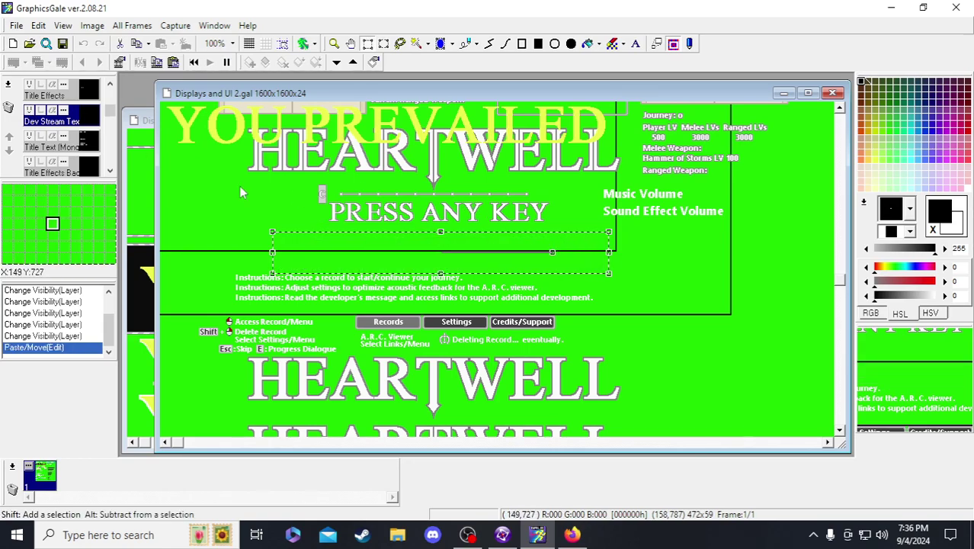
# - Make the Title Text layer active and turn on the 64-pixel grid with snapping on the canvas
pyautogui.scroll(1, 53, 121)
pyautogui.click(51, 116)
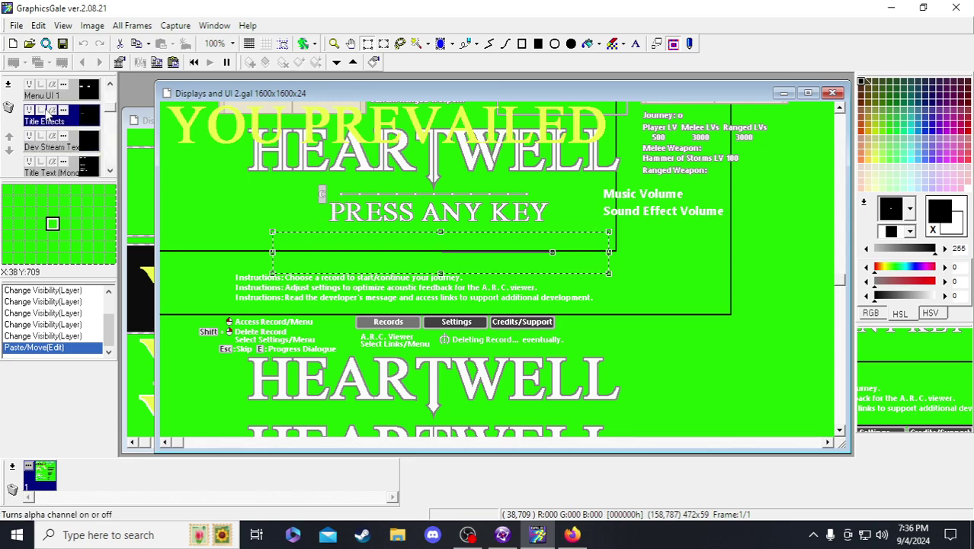
pyautogui.click(84, 167)
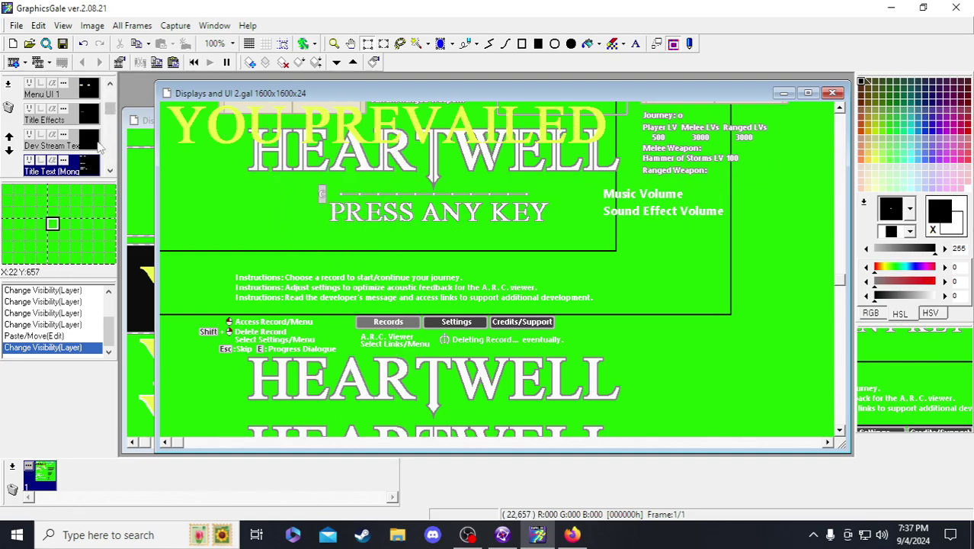
pyautogui.click(275, 48)
pyautogui.click(298, 99)
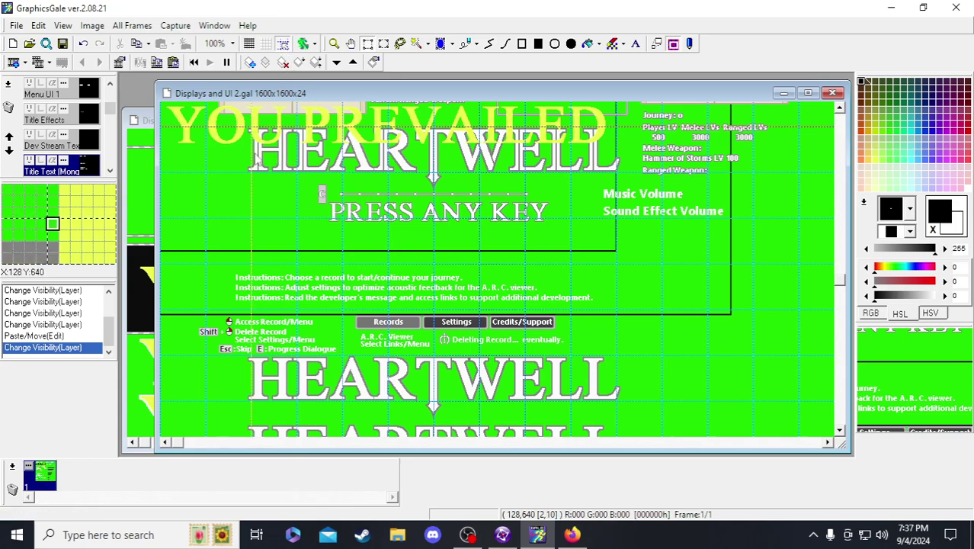
# - Move the upper HEARTWELL title in a 640 x 192 grid-aligned selection straight down to position 64, 896
pyautogui.moveTo(237, 123); pyautogui.dragTo(627, 217)
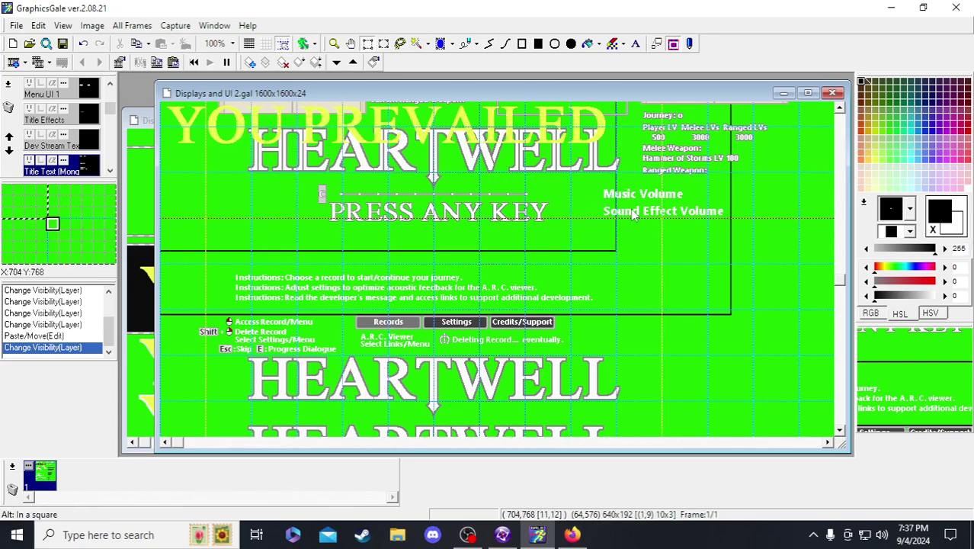
pyautogui.scroll(-2, 465, 420)
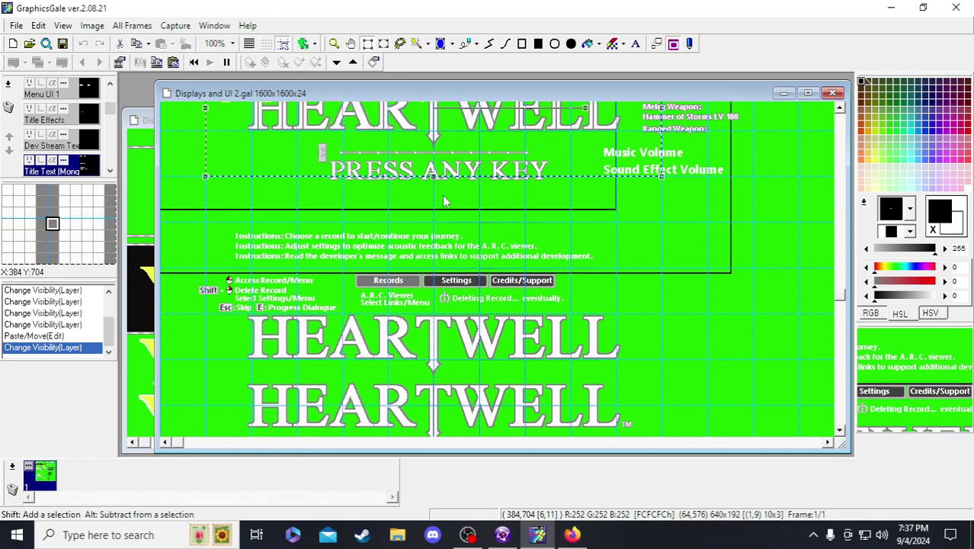
pyautogui.hscroll(3, 406, 294)
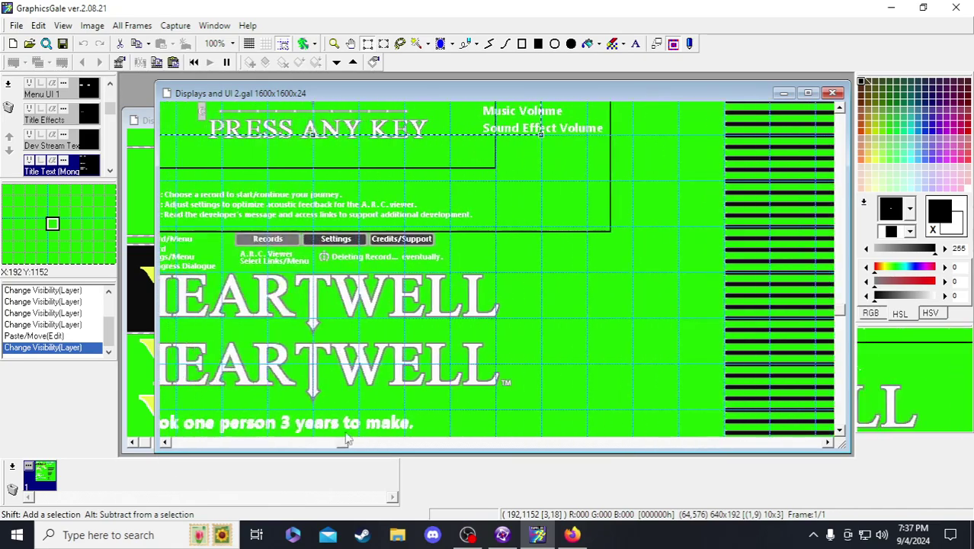
pyautogui.hscroll(-3, 406, 294)
pyautogui.scroll(1, 407, 295)
pyautogui.moveTo(430, 120); pyautogui.dragTo(554, 302)
pyautogui.moveTo(196, 444); pyautogui.dragTo(324, 444)
pyautogui.moveTo(435, 319); pyautogui.dragTo(456, 248)
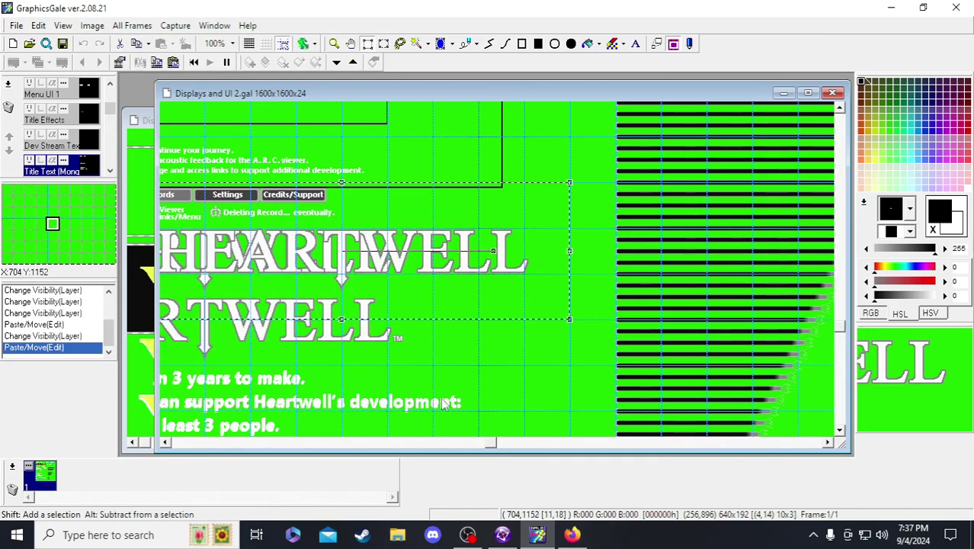
pyautogui.moveTo(490, 444); pyautogui.dragTo(366, 444)
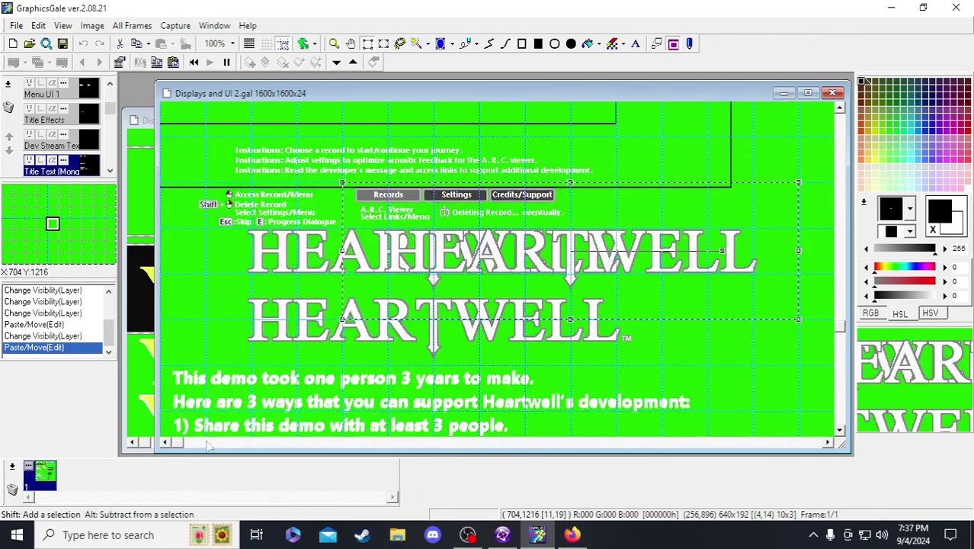
pyautogui.moveTo(392, 255); pyautogui.dragTo(373, 262)
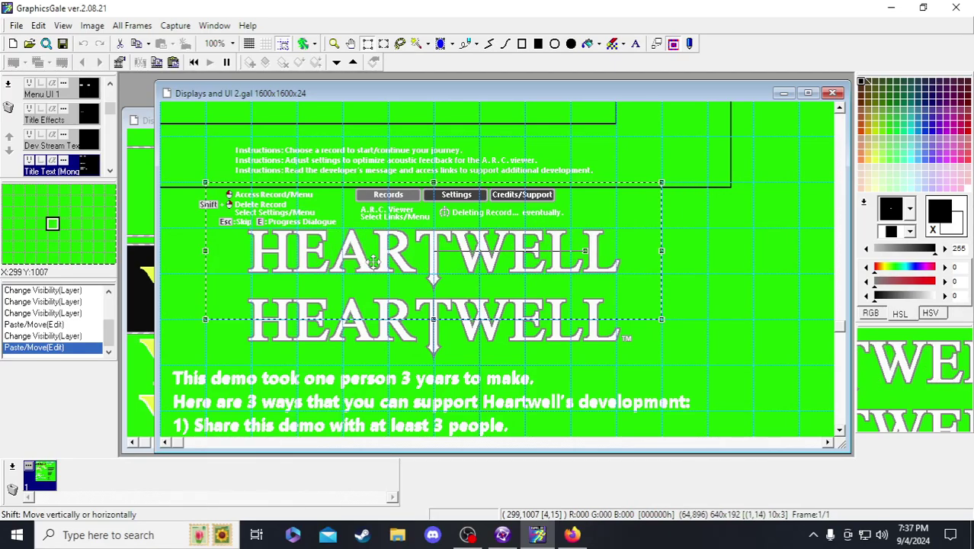
# - On the Title Effects layer, move the 576 x 256 grid-aligned selection at 64, 576 straight down to 64, 896
pyautogui.scroll(3, 393, 342)
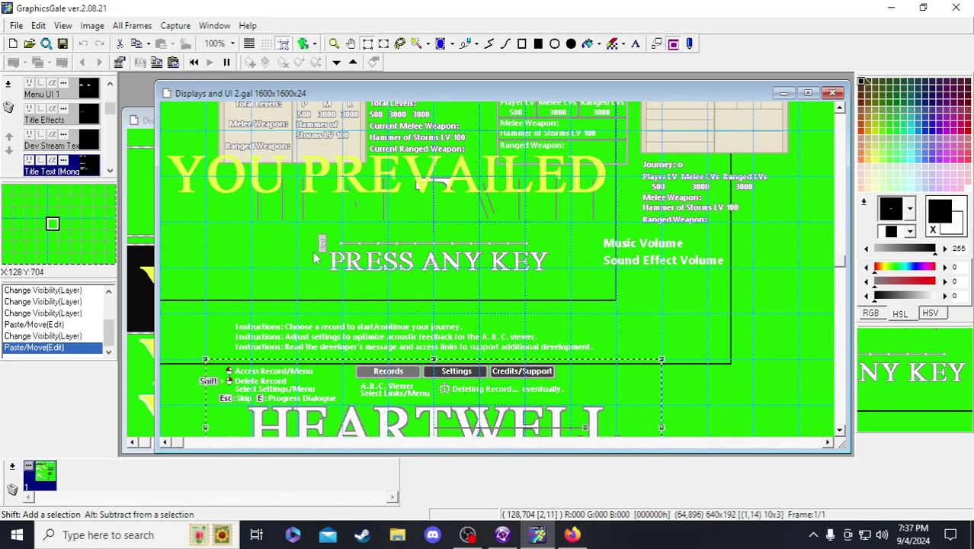
pyautogui.scroll(-2, 341, 221)
pyautogui.click(82, 114)
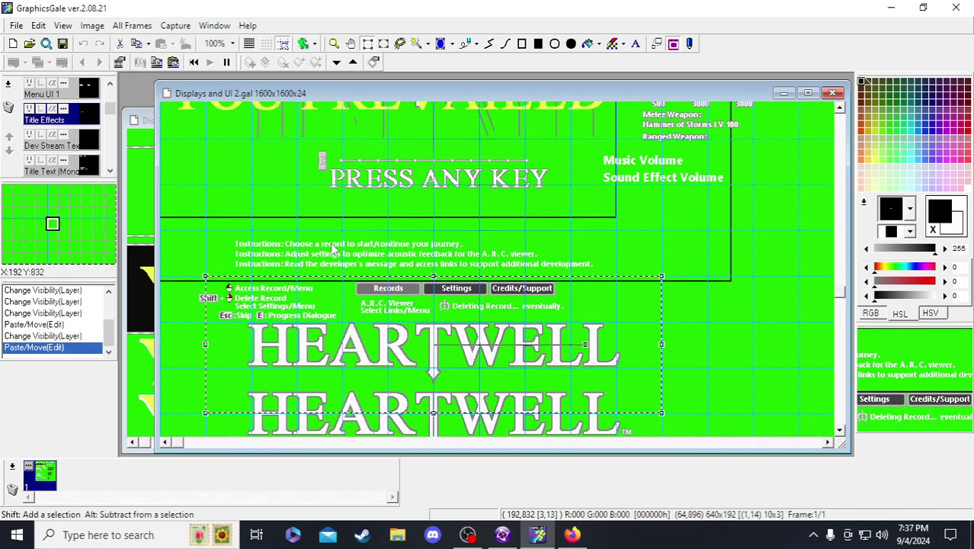
pyautogui.scroll(2, 336, 248)
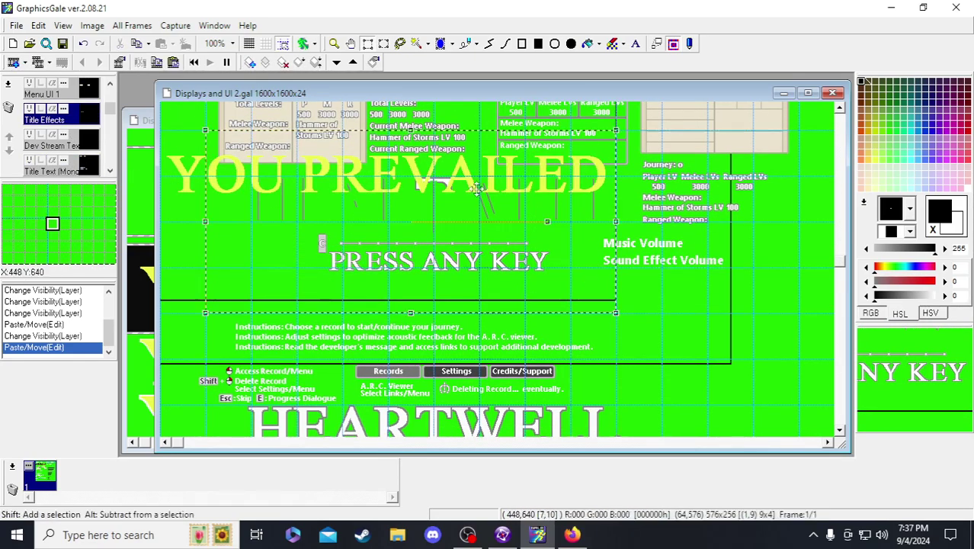
pyautogui.hotkey('ctrl', 'v')
pyautogui.scroll(-3, 488, 274)
pyautogui.moveTo(475, 292); pyautogui.dragTo(478, 266)
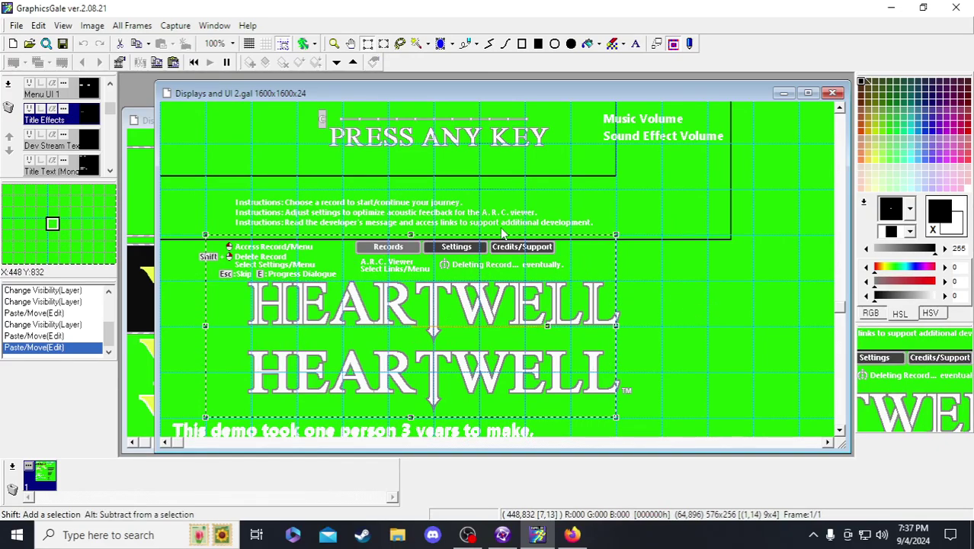
# - Make the Menu UI 1 layer active and toggle its visibility to identify which record panel artwork belongs to it
pyautogui.scroll(3, 492, 236)
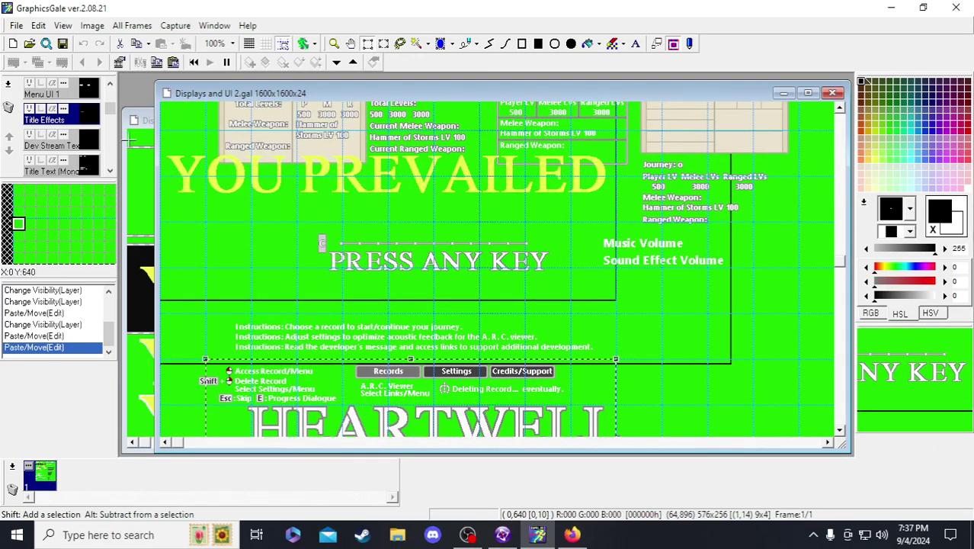
pyautogui.scroll(1, 51, 110)
pyautogui.click(86, 115)
pyautogui.click(30, 110)
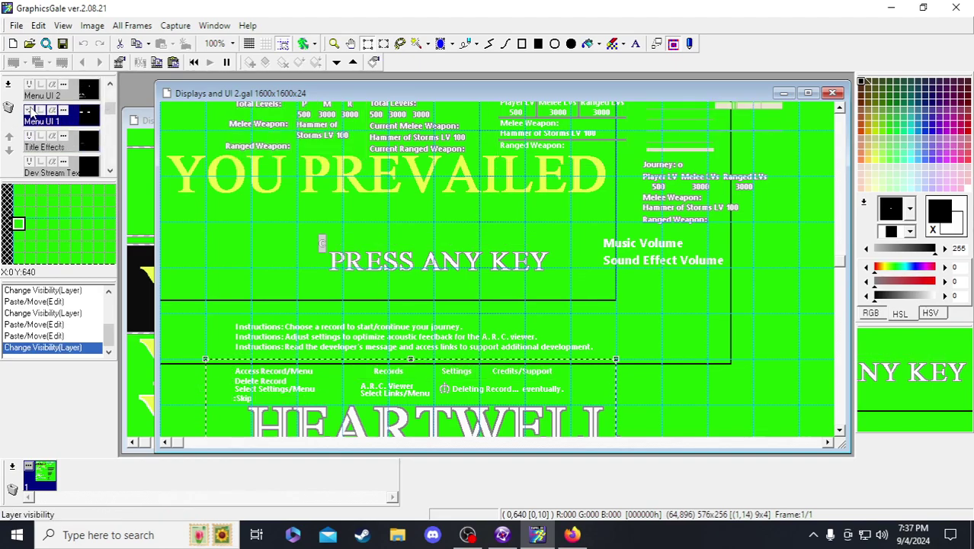
# - Try to move the record panels of the Menu UI 1 layer in one large selection without grid snapping
pyautogui.scroll(2, 401, 264)
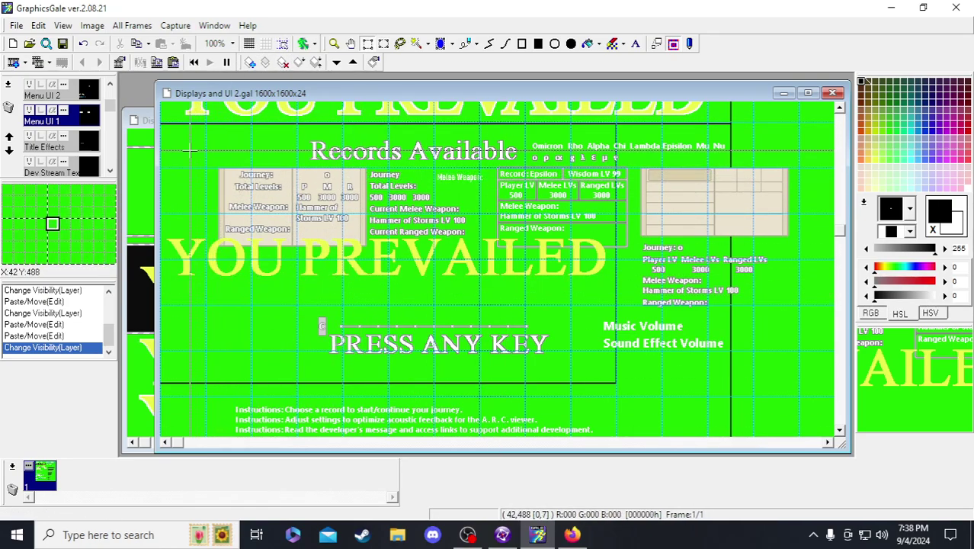
pyautogui.moveTo(186, 156); pyautogui.dragTo(741, 340)
pyautogui.hotkey('ctrl', 'z')
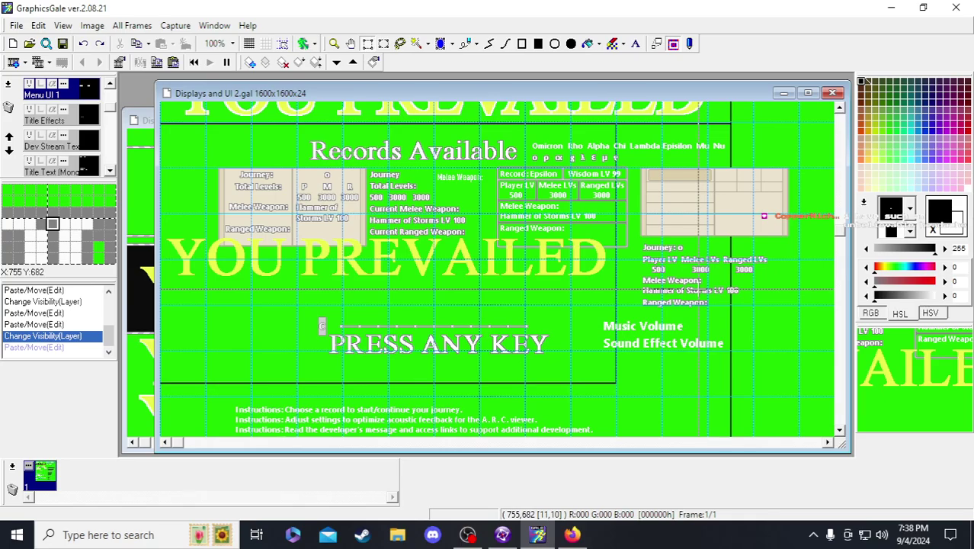
# - Turn grid snapping back on and move the leftmost record panel background in a 256 x 128 selection to 640, 960
pyautogui.scroll(3, 488, 263)
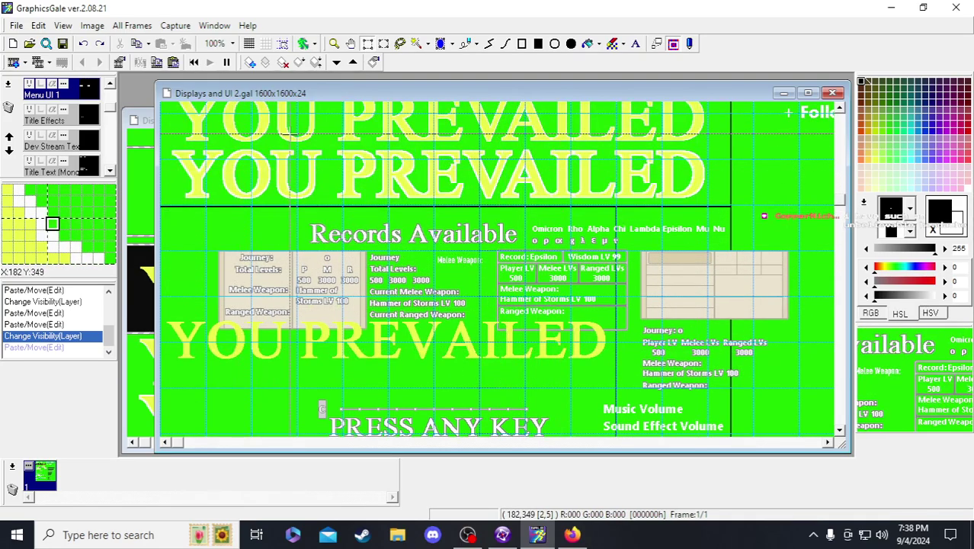
pyautogui.scroll(8, 320, 229)
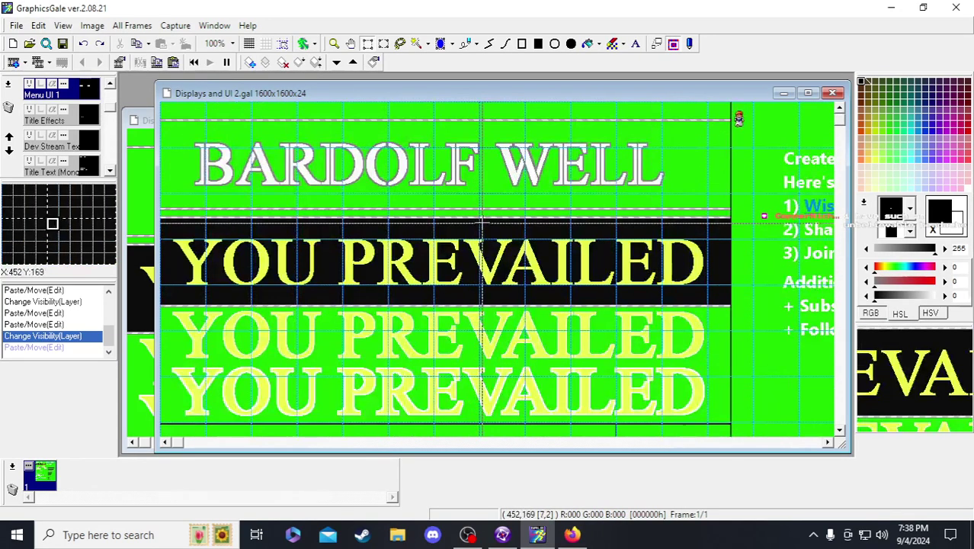
pyautogui.scroll(-9, 446, 202)
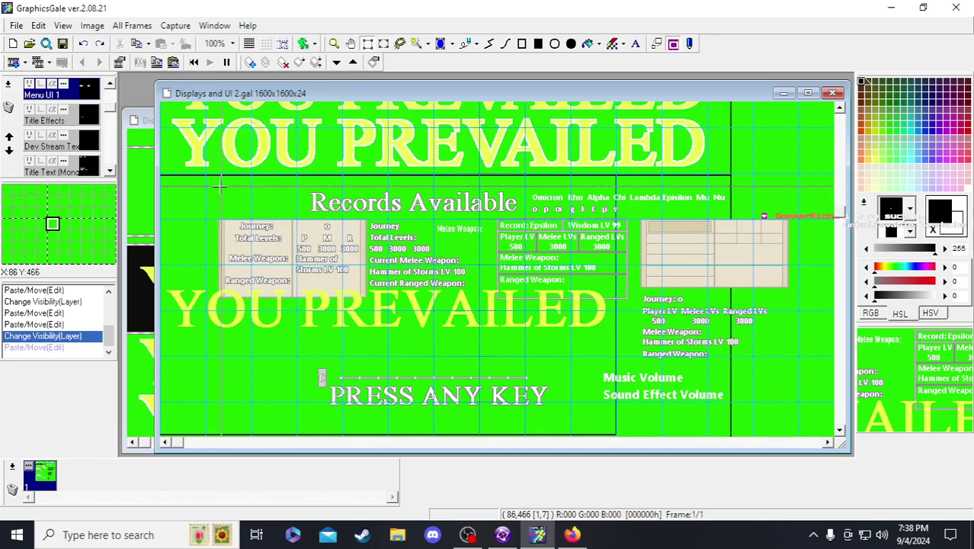
pyautogui.scroll(-2, 257, 208)
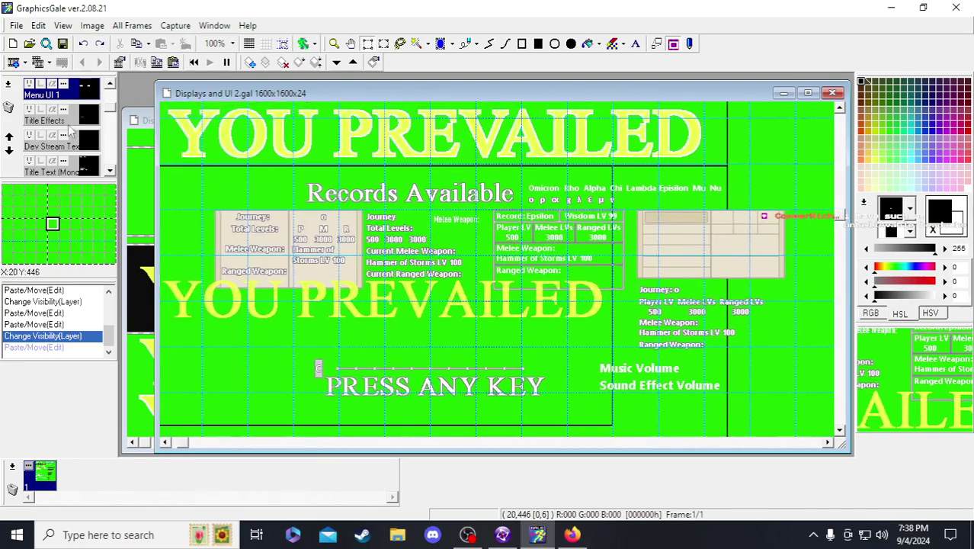
pyautogui.scroll(-1, 254, 191)
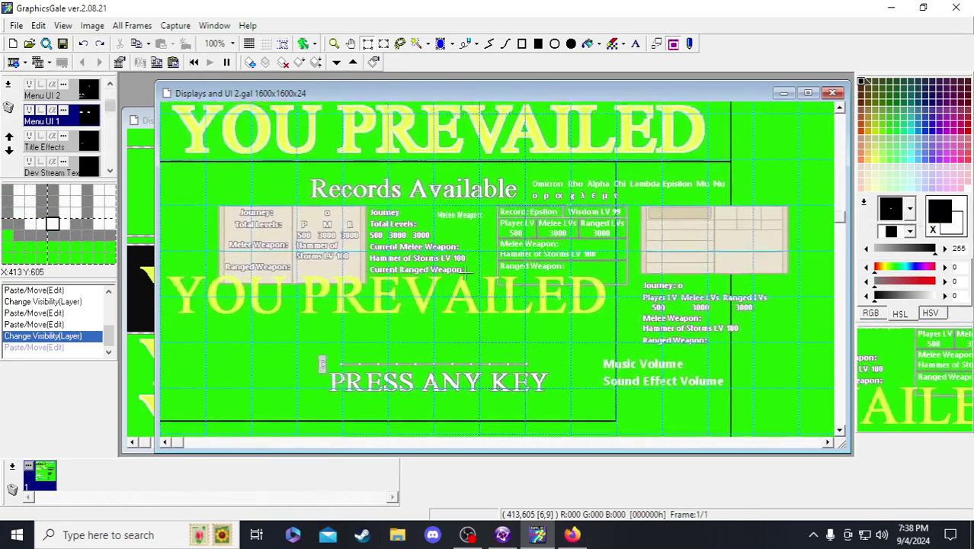
pyautogui.click(282, 44)
pyautogui.moveTo(220, 203); pyautogui.dragTo(370, 333)
pyautogui.scroll(-1, 371, 292)
pyautogui.hotkey('ctrl', 'z')
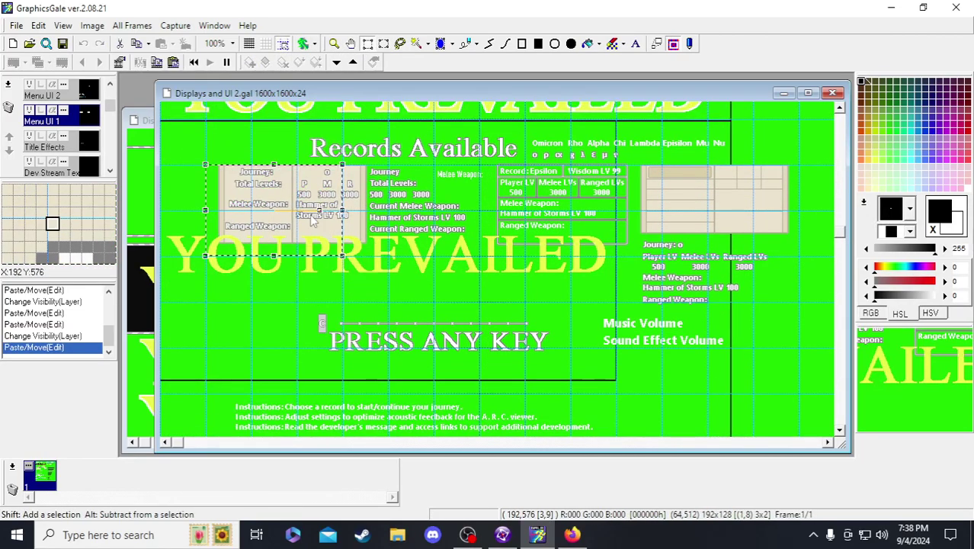
pyautogui.scroll(-2, 472, 280)
pyautogui.moveTo(288, 196); pyautogui.dragTo(698, 393)
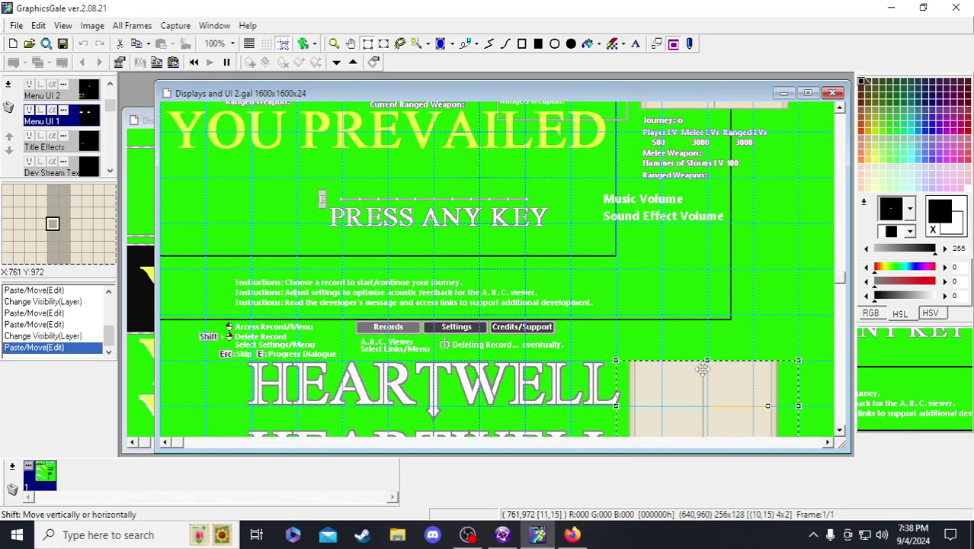
# - Move the two remaining Menu UI 1 record panels in a 448 x 256 grid-aligned selection down to 448, 1024
pyautogui.scroll(6, 544, 270)
pyautogui.scroll(-2, 566, 248)
pyautogui.hscroll(1, 565, 249)
pyautogui.scroll(-3, 565, 249)
pyautogui.hscroll(-1, 565, 248)
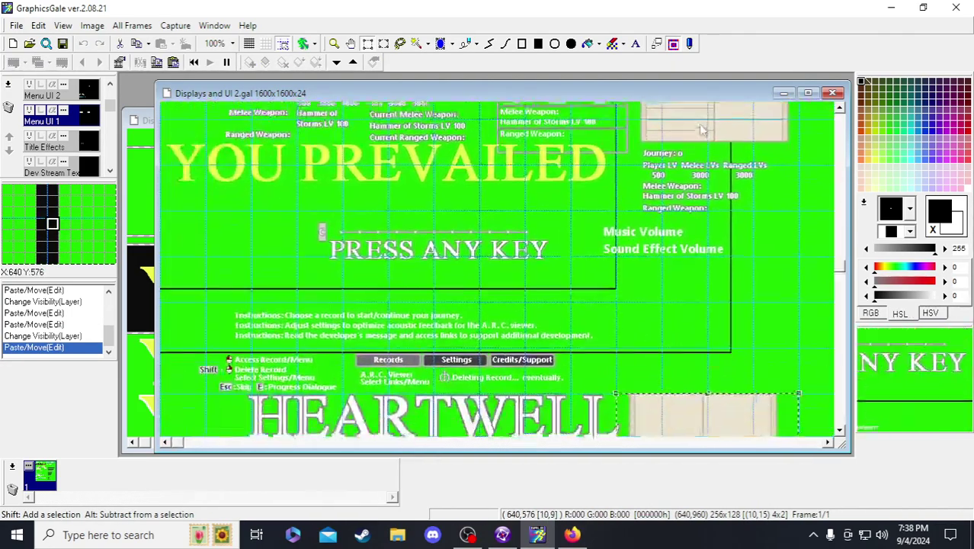
pyautogui.scroll(2, 458, 252)
pyautogui.scroll(-1, 458, 251)
pyautogui.scroll(-1, 457, 252)
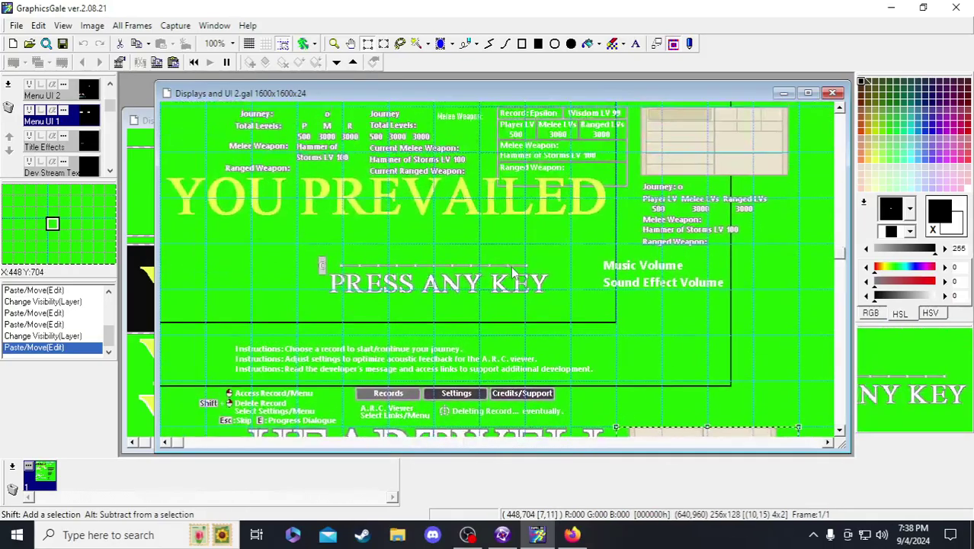
pyautogui.scroll(-2, 457, 252)
pyautogui.hscroll(3, 457, 252)
pyautogui.scroll(2, 452, 192)
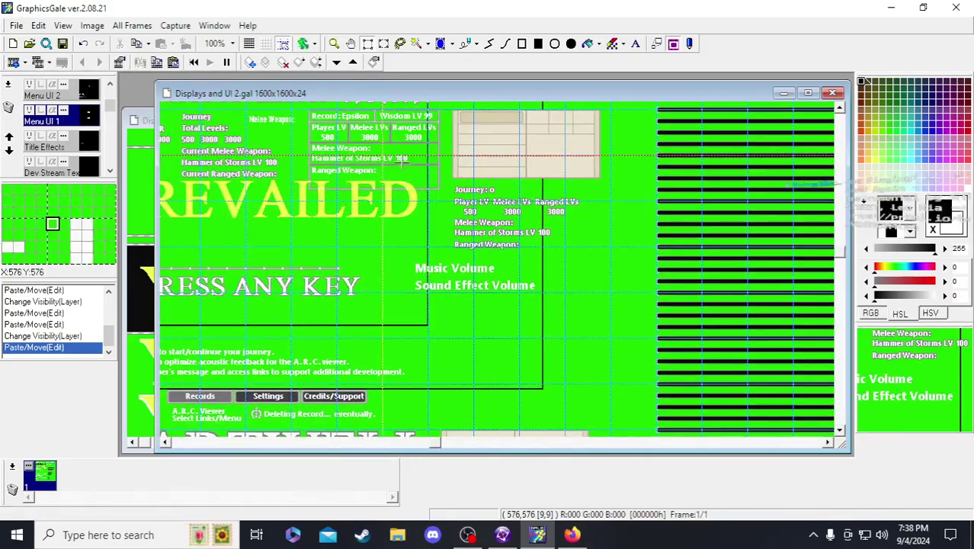
pyautogui.scroll(2, 765, 181)
pyautogui.moveTo(300, 163); pyautogui.dragTo(614, 324)
pyautogui.moveTo(506, 226); pyautogui.dragTo(474, 342)
pyautogui.scroll(-2, 504, 297)
pyautogui.scroll(-1, 497, 274)
pyautogui.scroll(-1, 480, 282)
pyautogui.scroll(-1, 474, 344)
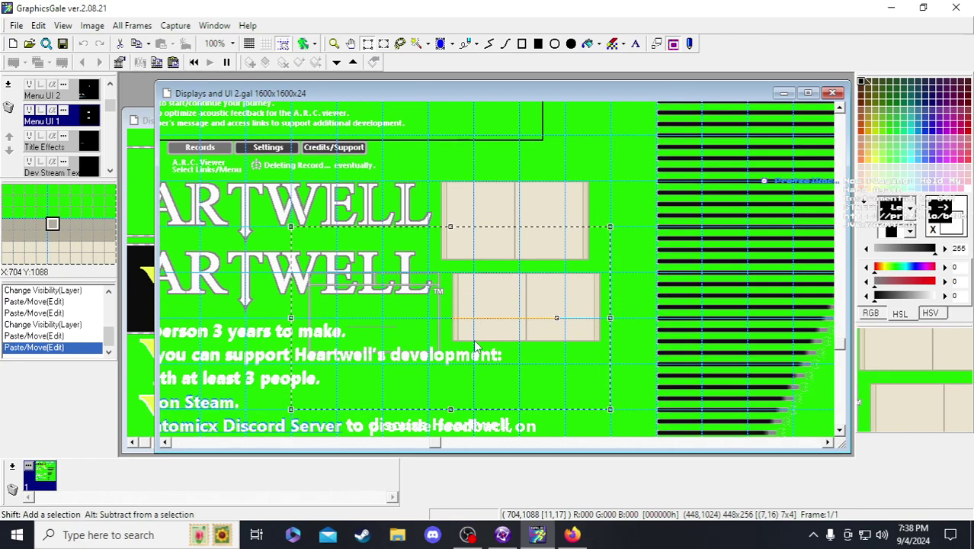
pyautogui.moveTo(473, 305); pyautogui.dragTo(507, 315)
# - Make the Menu UI 2 layer active for editing the details of the record panels
pyautogui.scroll(6, 507, 315)
pyautogui.click(87, 92)
pyautogui.scroll(5, 523, 208)
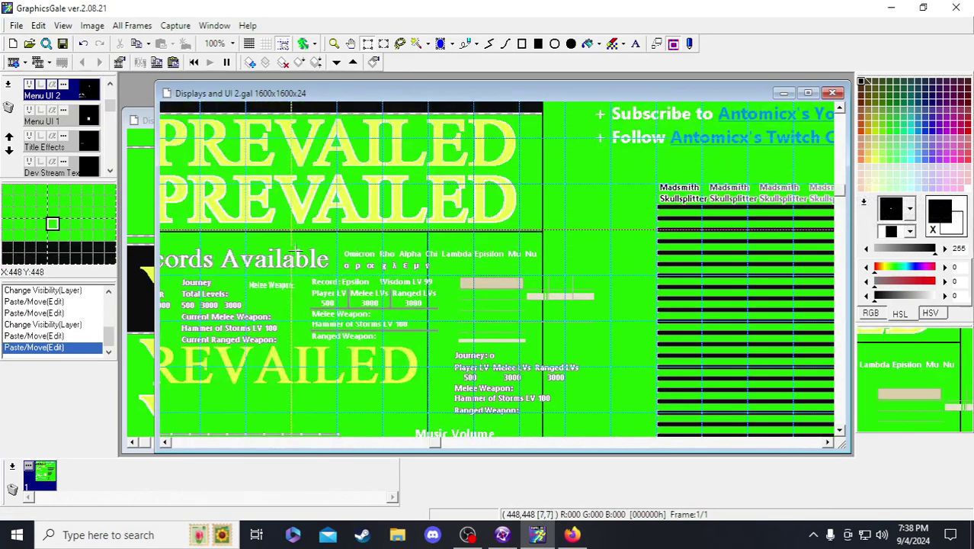
pyautogui.hscroll(-3, 523, 207)
pyautogui.hscroll(1, 523, 207)
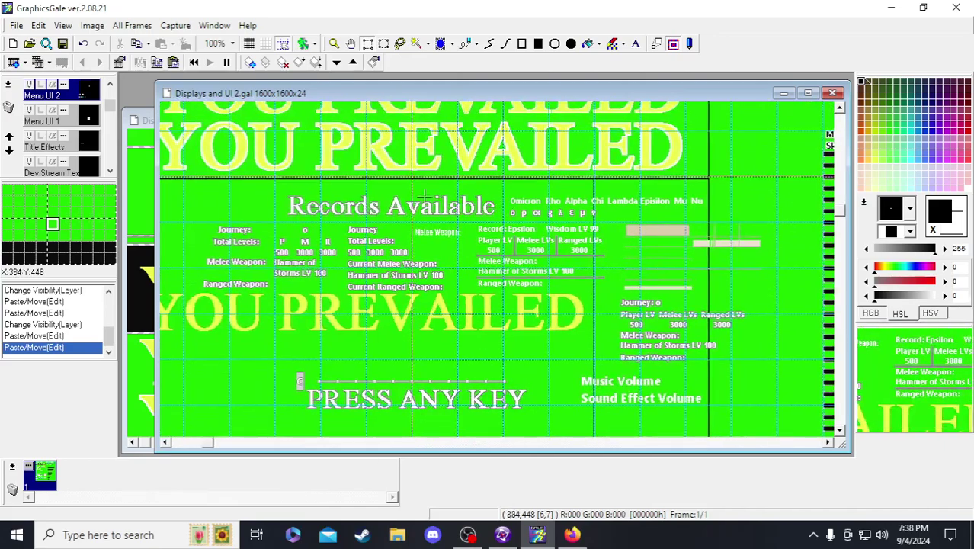
# - Try to move the Menu UI 2 panel details in an 832 x 384 selection straight down to 64, 1024
pyautogui.moveTo(206, 187); pyautogui.dragTo(755, 335)
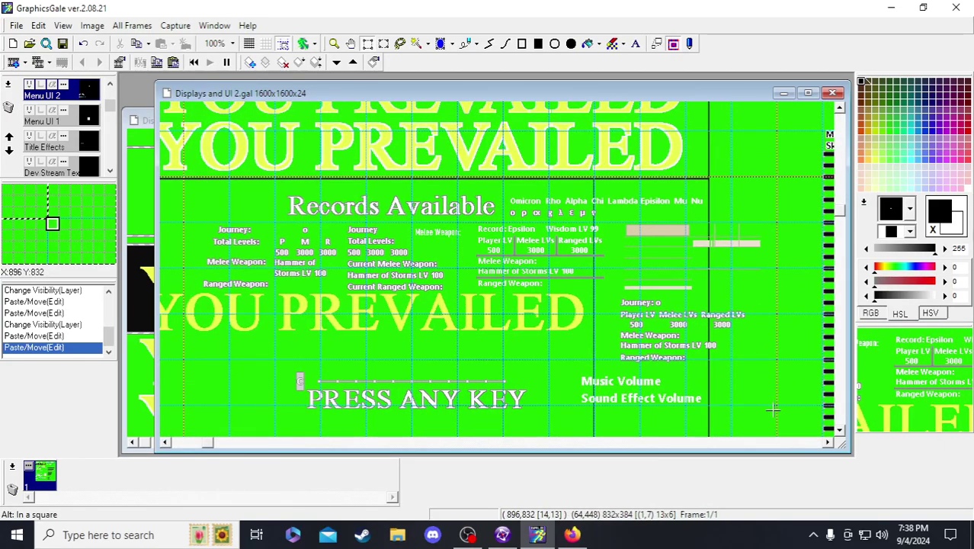
pyautogui.moveTo(773, 410); pyautogui.dragTo(773, 410)
pyautogui.moveTo(665, 280); pyautogui.dragTo(666, 325)
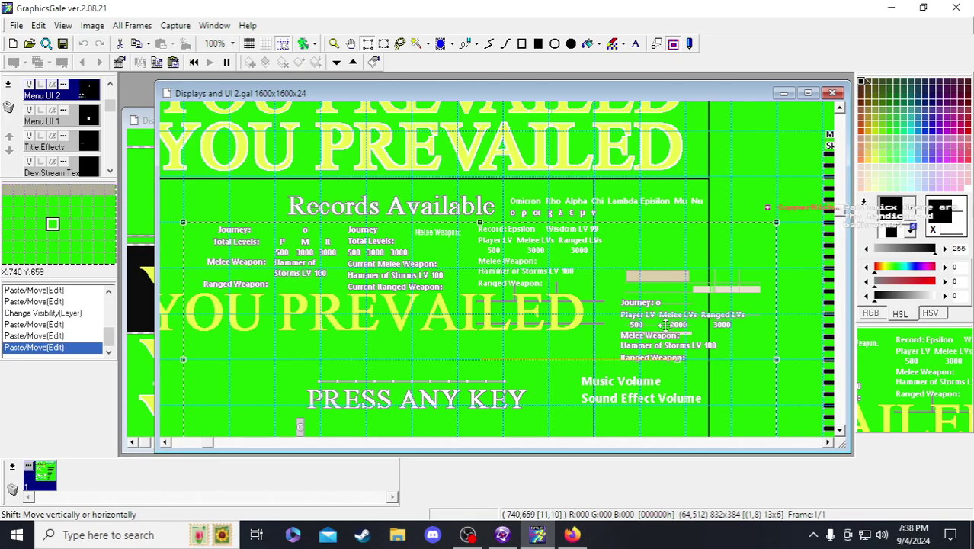
pyautogui.scroll(-5, 666, 325)
pyautogui.moveTo(652, 216); pyautogui.dragTo(675, 411)
pyautogui.scroll(-4, 675, 417)
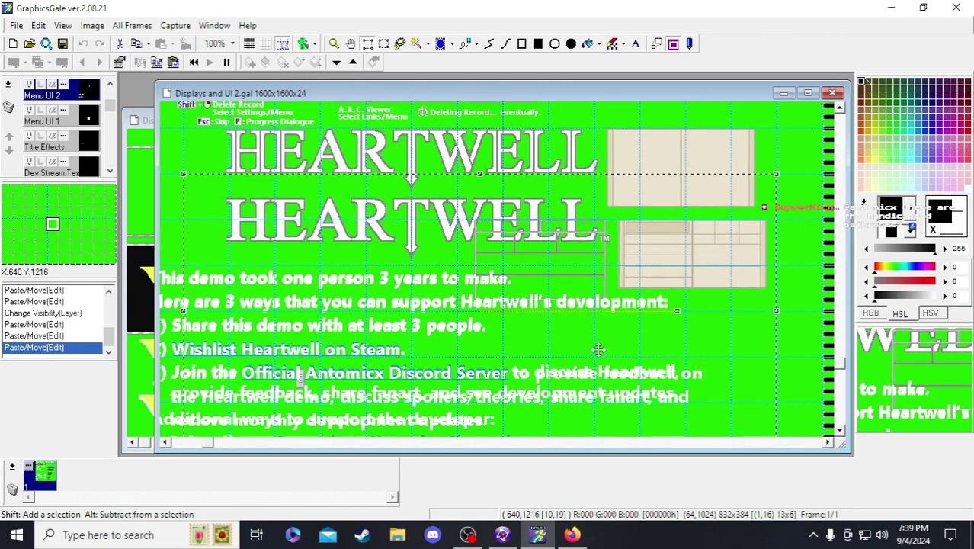
pyautogui.moveTo(290, 314); pyautogui.dragTo(702, 269)
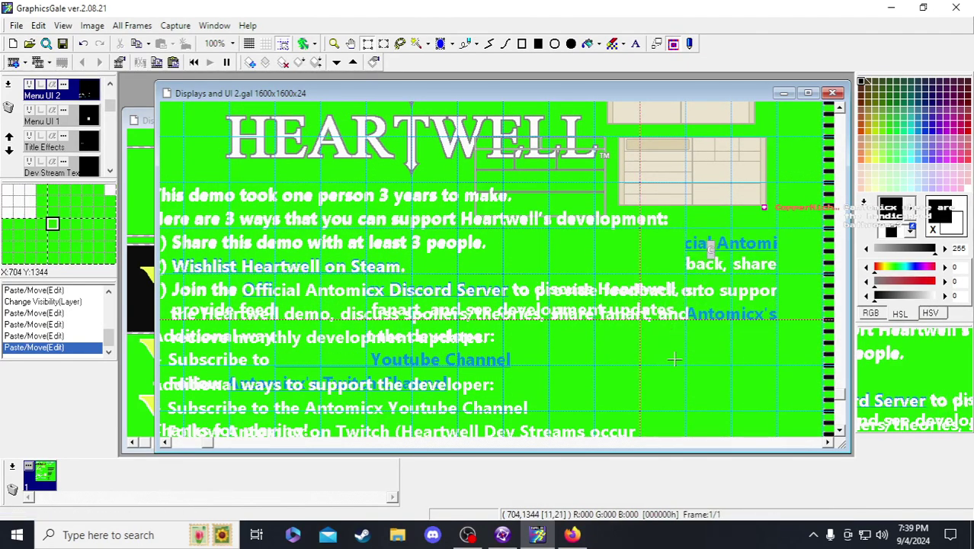
pyautogui.hotkey('ctrl', 'z')
pyautogui.hotkey('ctrl', 'z')
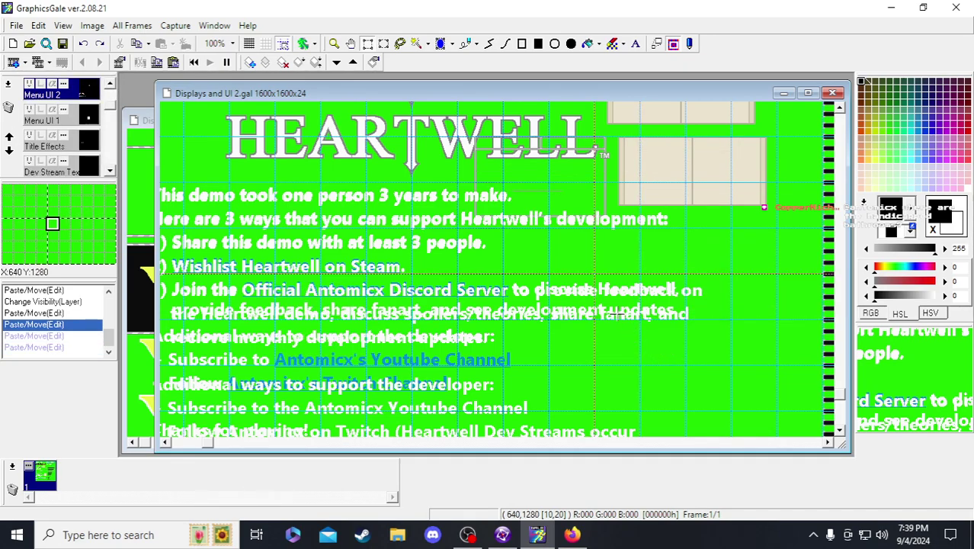
# - Try to move a 448 x 192 selection of the Menu UI 2 layer containing announcement text to 384, 1024
pyautogui.scroll(2, 373, 302)
pyautogui.moveTo(460, 374); pyautogui.dragTo(686, 282)
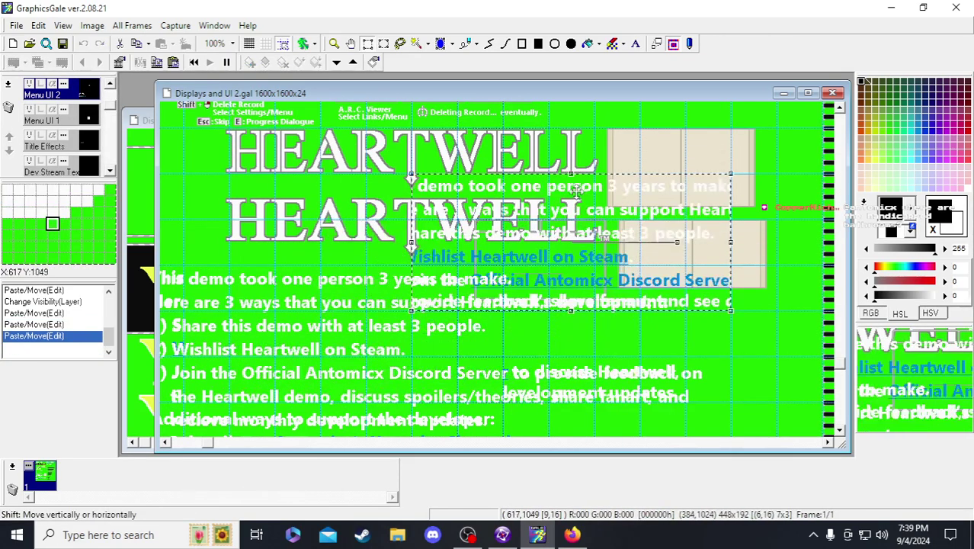
pyautogui.hotkey('ctrl', 'z')
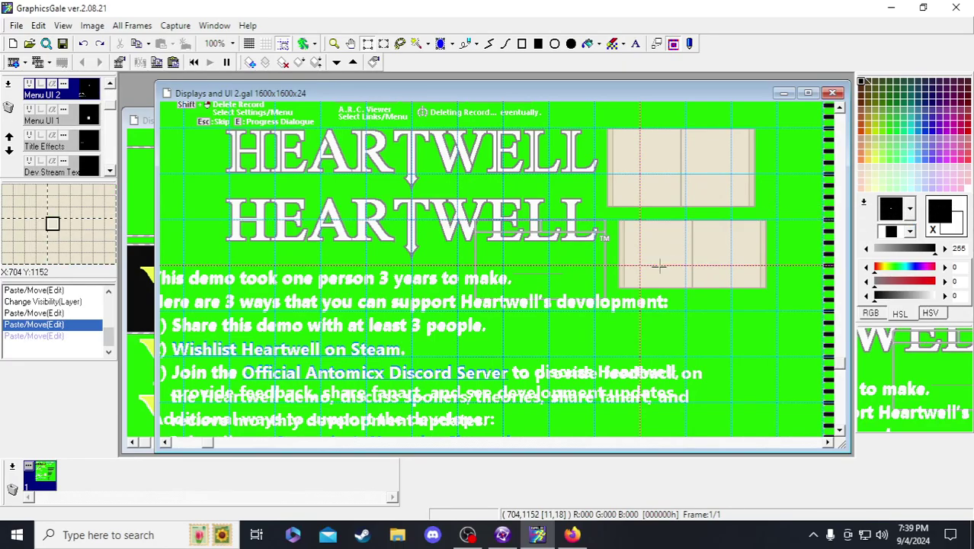
# - Try to move the Menu UI 2 panel dividers and highlight bars down to the PRESS ANY KEY and volume labels
pyautogui.scroll(9, 661, 265)
pyautogui.scroll(2, 488, 305)
pyautogui.scroll(-1, 549, 274)
pyautogui.moveTo(608, 254); pyautogui.dragTo(630, 210)
pyautogui.scroll(-3, 674, 261)
pyautogui.press('Escape')
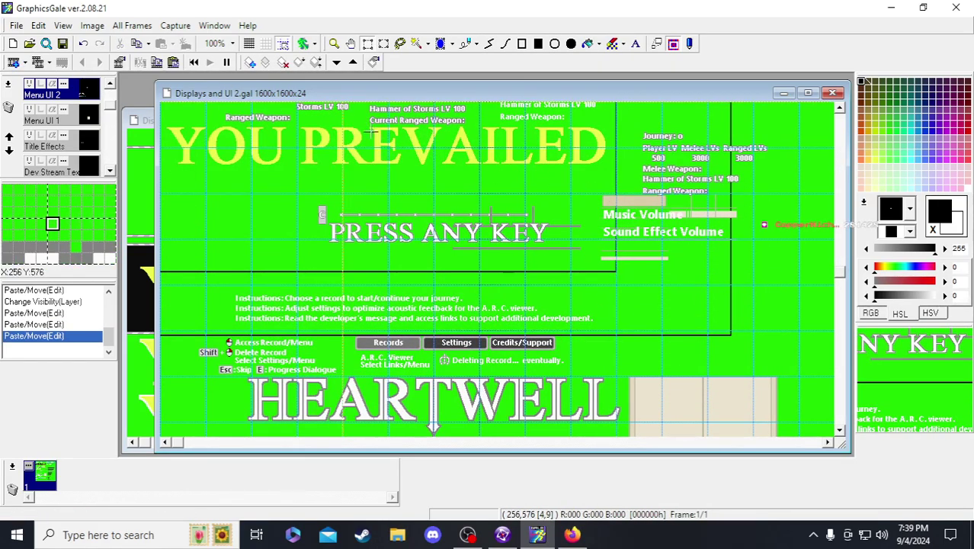
pyautogui.click(84, 44)
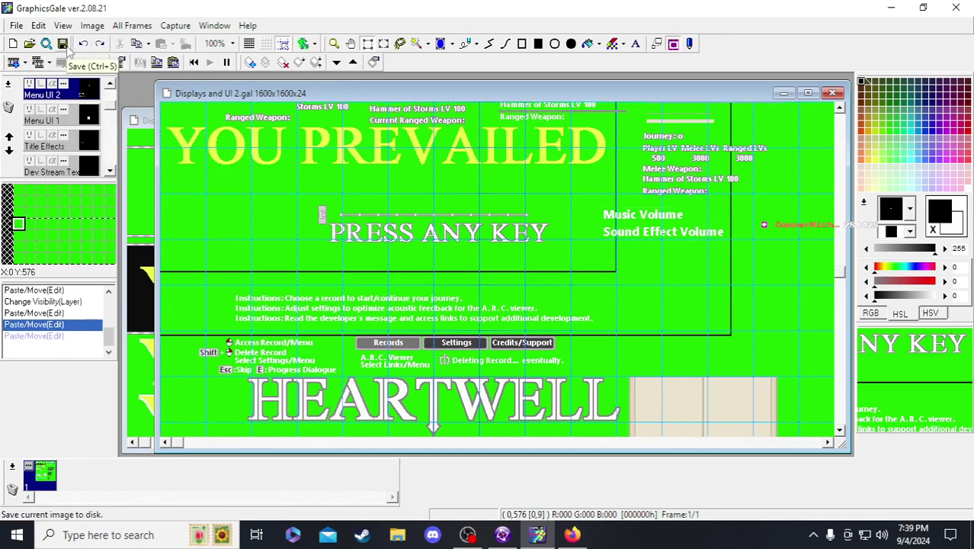
# - Change the grid to 32 pixels and move the Record: Epsilon box dividers in a 224 x 128 selection down onto their relocated outline
pyautogui.moveTo(653, 336); pyautogui.dragTo(408, 208, button='middle')
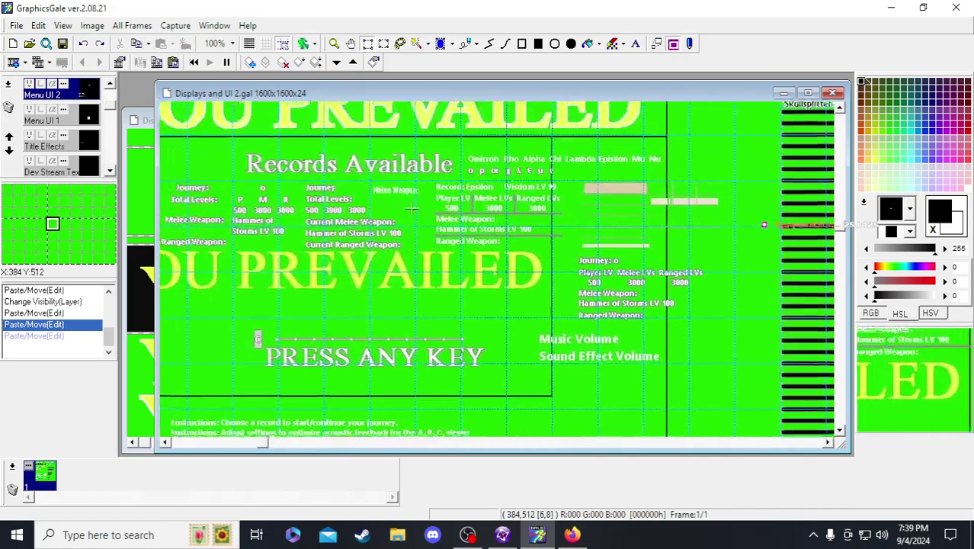
pyautogui.click(265, 43)
pyautogui.click(290, 116)
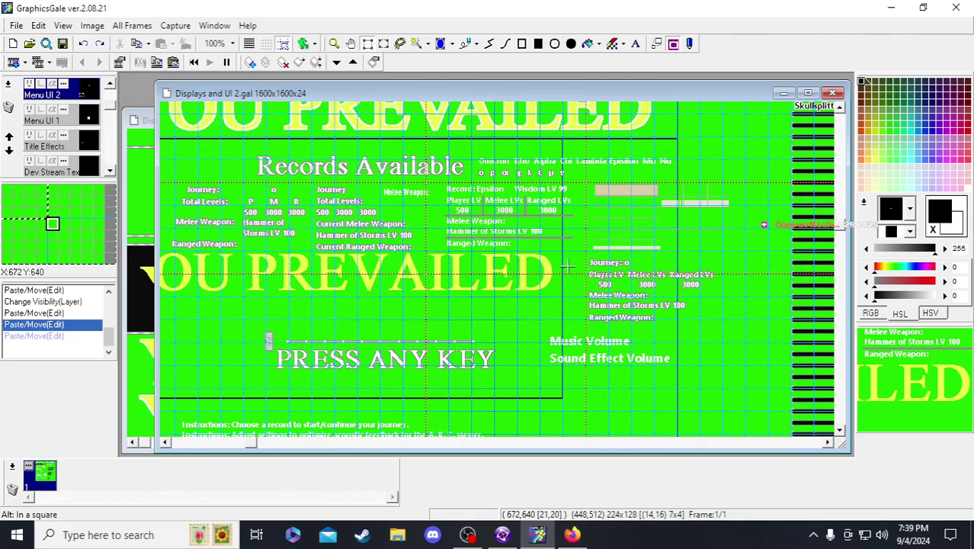
pyautogui.scroll(-8, 549, 205)
pyautogui.moveTo(535, 229); pyautogui.dragTo(550, 182)
pyautogui.click(526, 181)
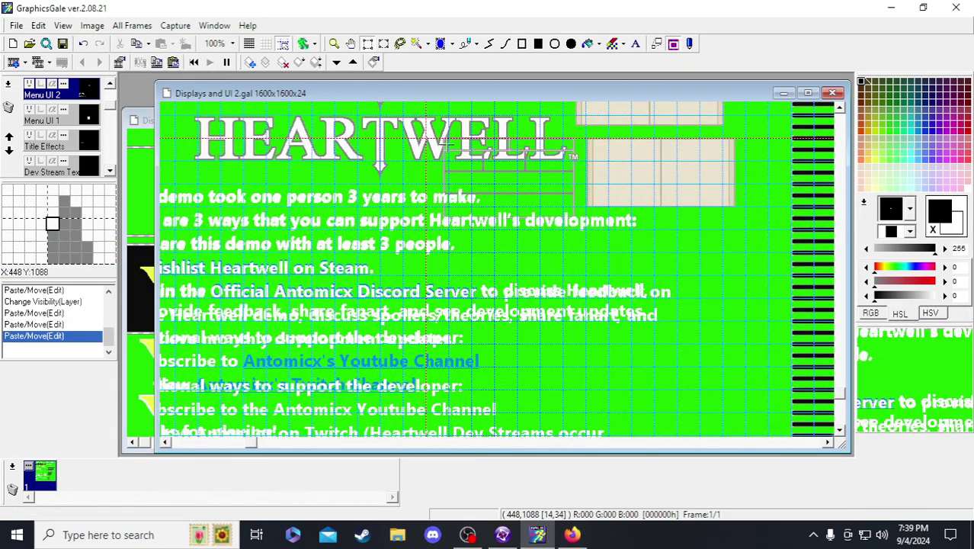
# - Try to reselect and shift the relocated Record: Epsilon box dividers
pyautogui.moveTo(452, 149); pyautogui.dragTo(533, 246)
pyautogui.moveTo(534, 166)
pyautogui.mouseDown()
pyautogui.moveTo(554, 170)
pyautogui.moveTo(540, 127)
pyautogui.moveTo(510, 143)
pyautogui.moveTo(524, 165)
pyautogui.mouseUp()
pyautogui.hotkey('ctrl', 'z')
pyautogui.scroll(4, 525, 193)
pyautogui.scroll(-3, 528, 261)
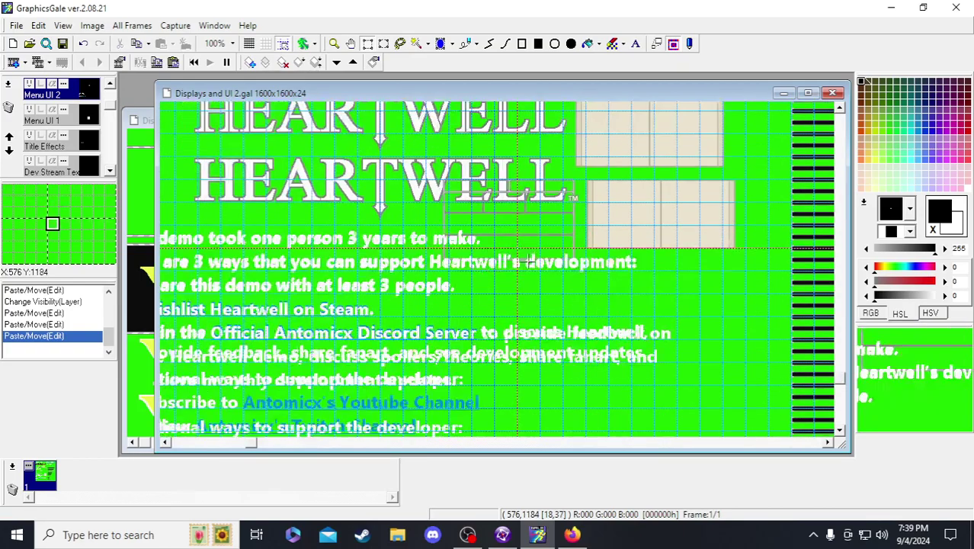
pyautogui.scroll(6, 525, 261)
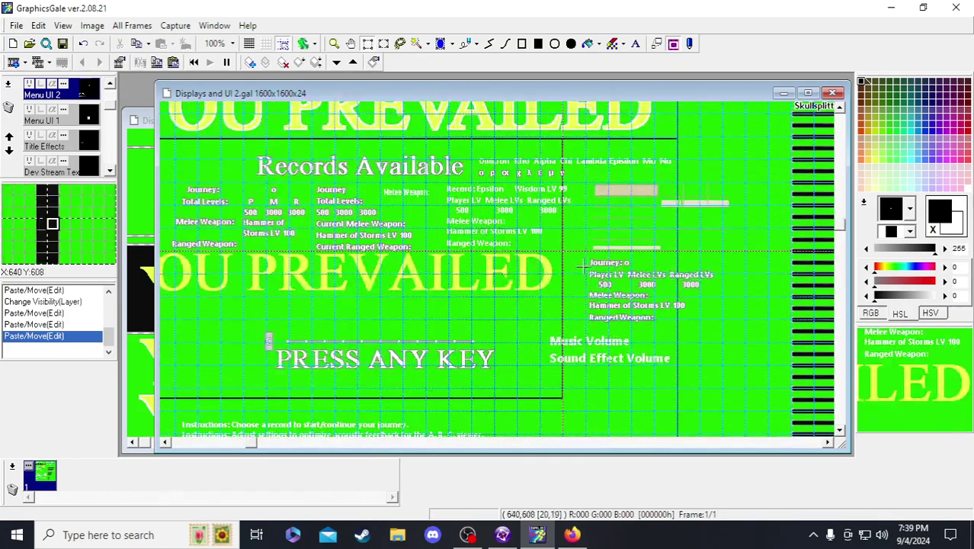
# - Move the dividers and highlight bars of the Menu UI 2 layer in a 288 x 288 selection down to 608, 1056, over the beige panel
pyautogui.scroll(1, 93, 138)
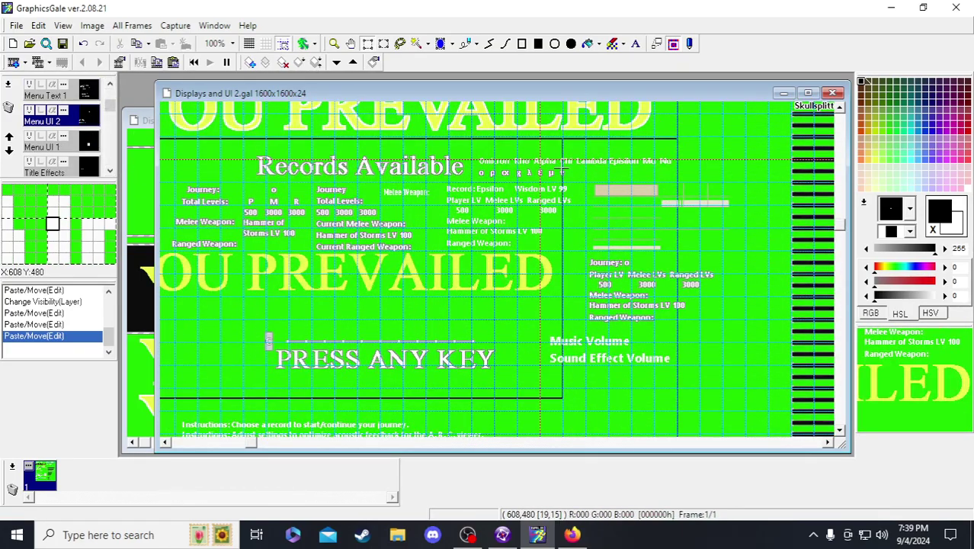
pyautogui.hotkey('ctrl', 'v')
pyautogui.scroll(-3, 623, 323)
pyautogui.moveTo(622, 322); pyautogui.dragTo(648, 379)
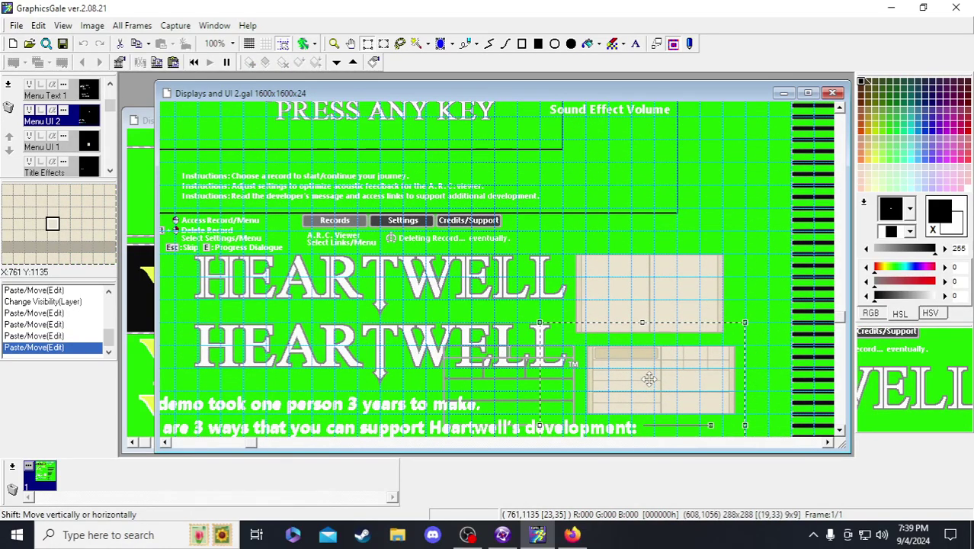
pyautogui.scroll(4, 443, 200)
pyautogui.moveTo(368, 235); pyautogui.dragTo(422, 201, button='middle')
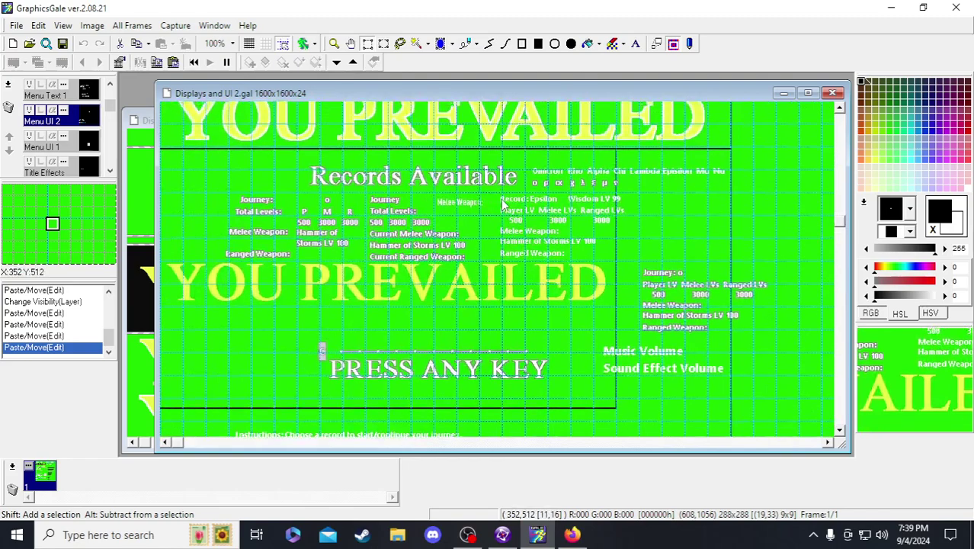
# - Delete the Records Available, record details, PRESS ANY KEY and volume text from the Menu Text 1 layer within an 832 x 352 selection
pyautogui.click(93, 91)
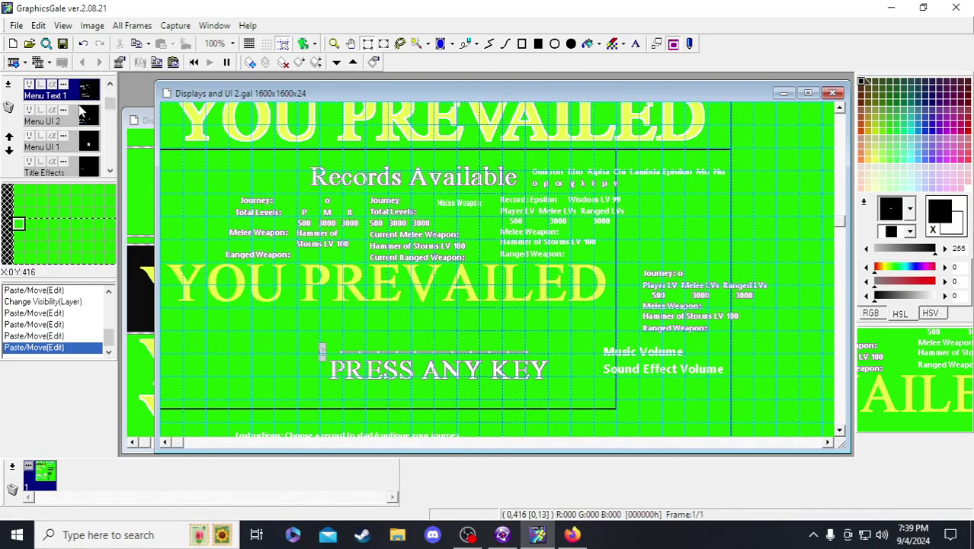
pyautogui.click(29, 85)
pyautogui.click(32, 86)
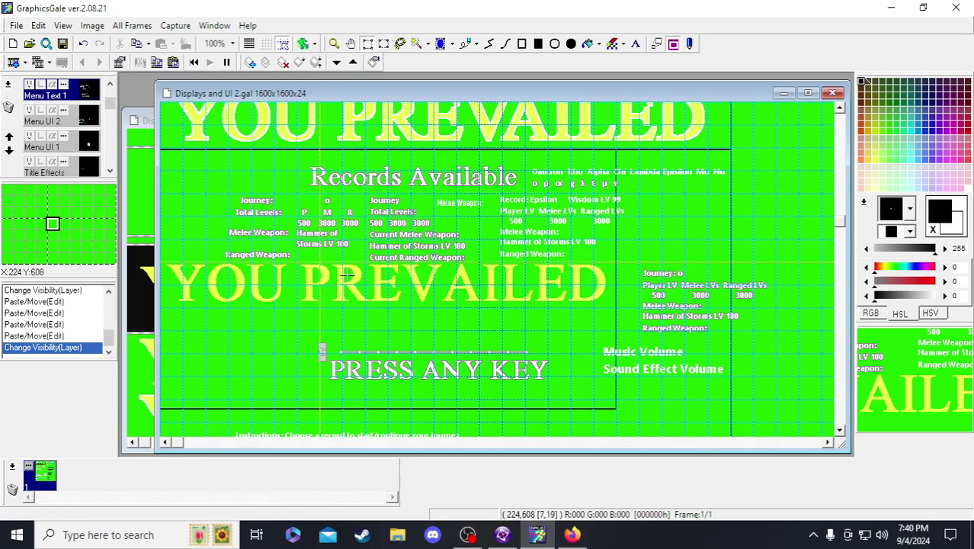
pyautogui.moveTo(214, 164); pyautogui.dragTo(784, 391)
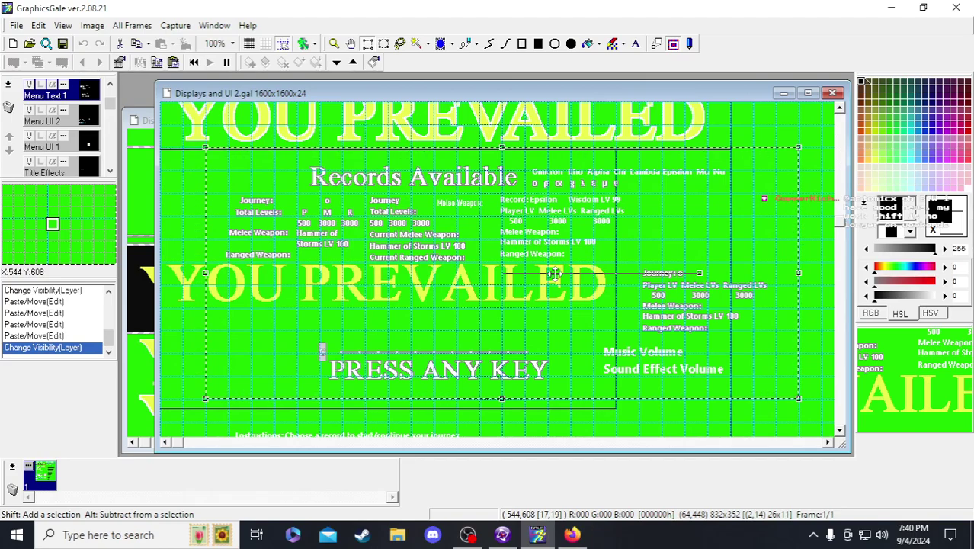
pyautogui.press('Delete')
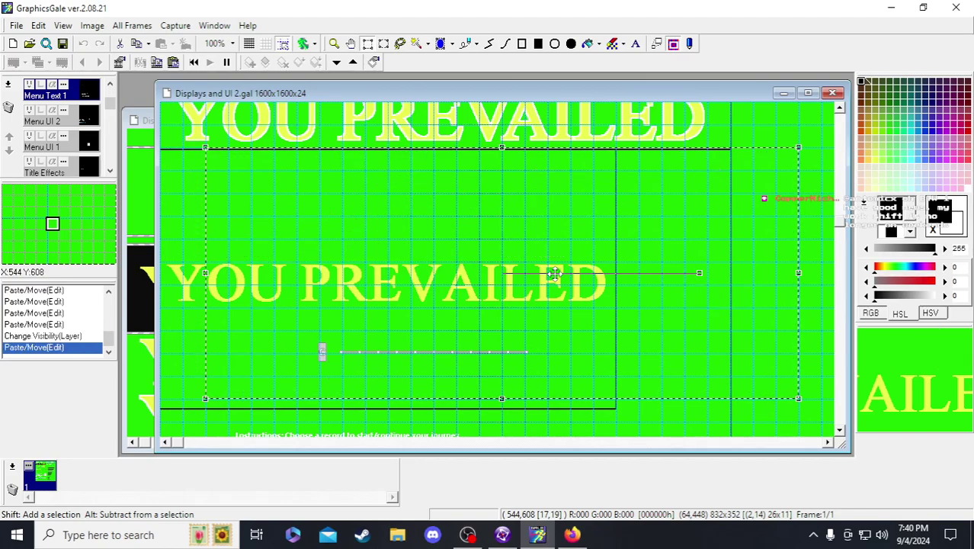
pyautogui.click(294, 431)
pyautogui.scroll(-2, 343, 323)
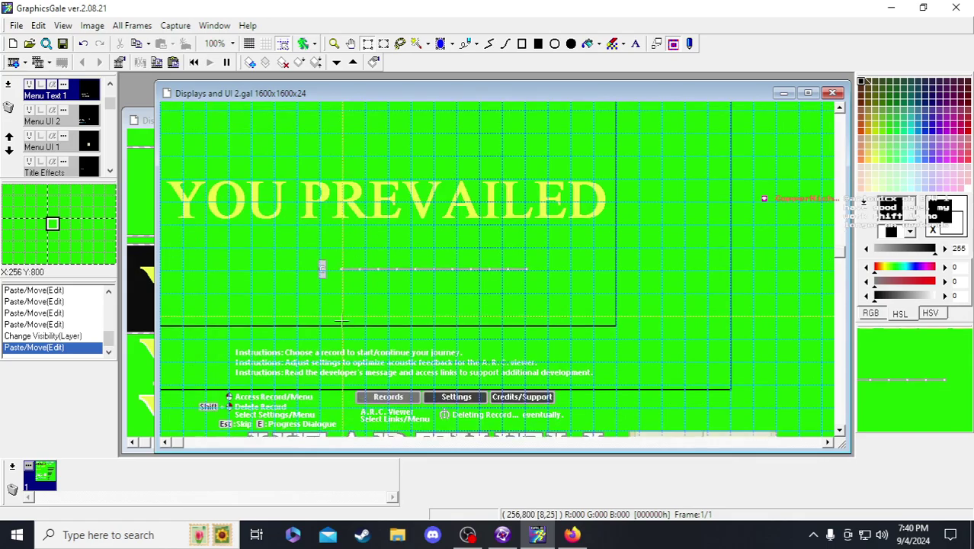
# - Move the slider knob of the Menu UI 2 layer in a 416 x 96 selection down to 608, 896, beside the menu buttons
pyautogui.scroll(1, 343, 323)
pyautogui.click(90, 118)
pyautogui.moveTo(296, 289); pyautogui.dragTo(593, 357)
pyautogui.moveTo(415, 303); pyautogui.dragTo(697, 234)
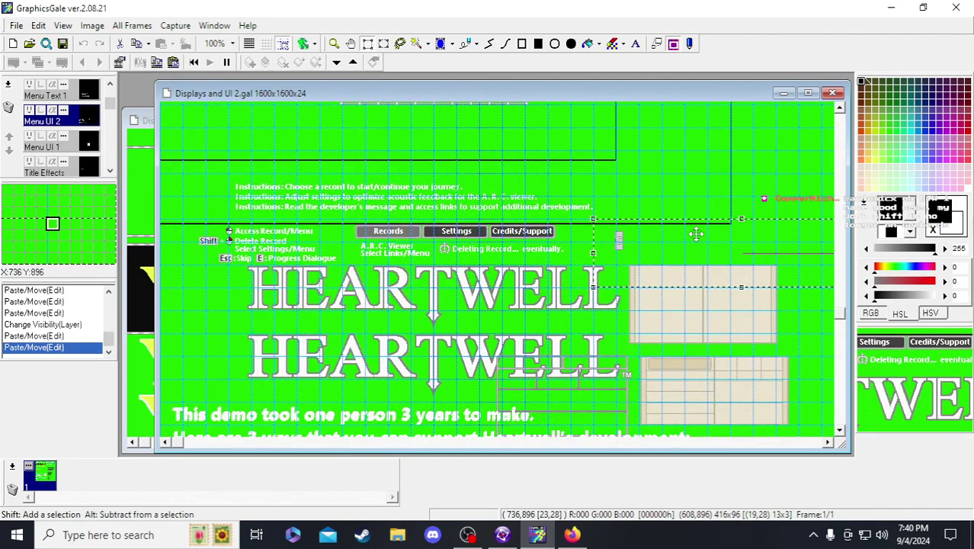
pyautogui.scroll(4, 422, 270)
# - Move the slider track of the Menu UI 1 layer in a 384 x 96 selection down to 640, 896, beside the relocated knob
pyautogui.click(53, 147)
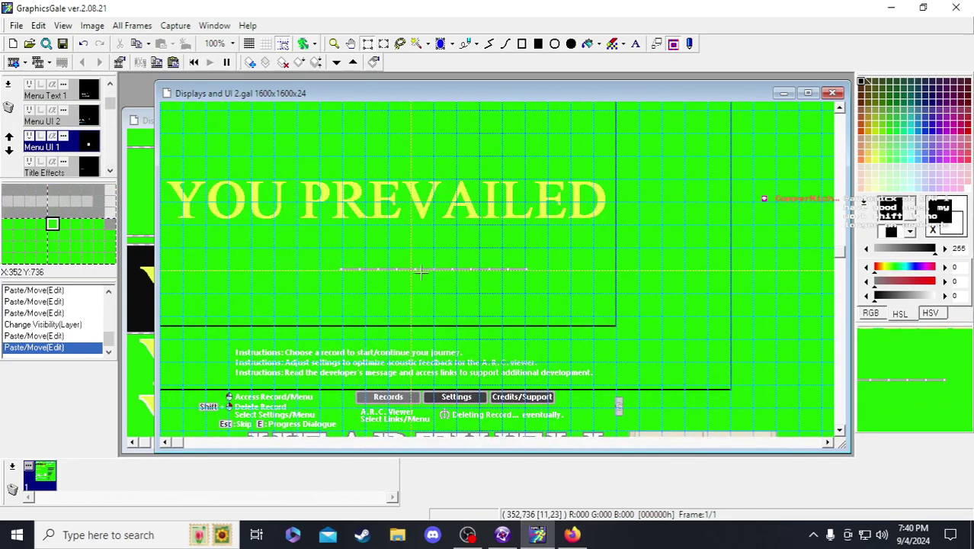
pyautogui.hotkey('ctrl', 'v')
pyautogui.scroll(-3, 422, 271)
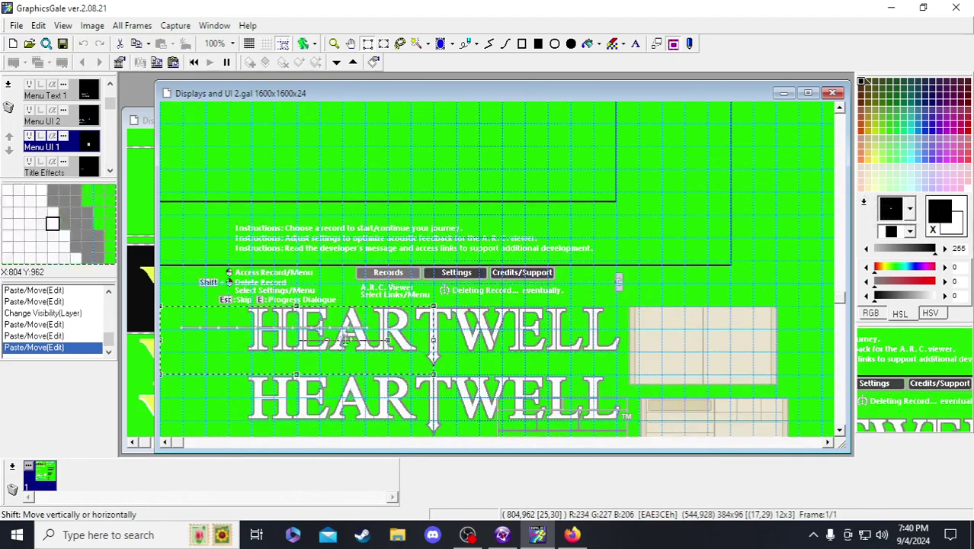
pyautogui.scroll(-1, 356, 332)
pyautogui.moveTo(421, 341); pyautogui.dragTo(785, 336)
pyautogui.scroll(-1, 443, 368)
pyautogui.scroll(3, 443, 368)
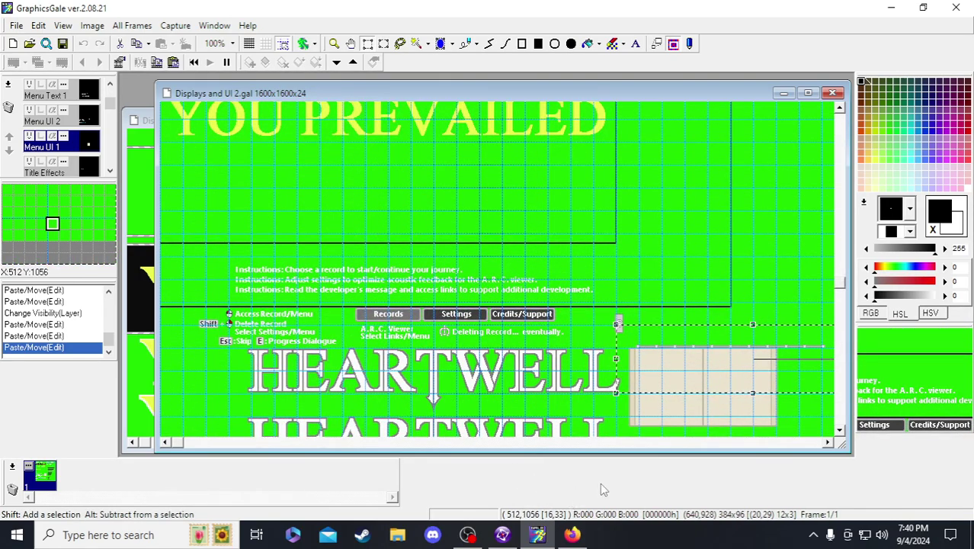
pyautogui.hscroll(5, 511, 395)
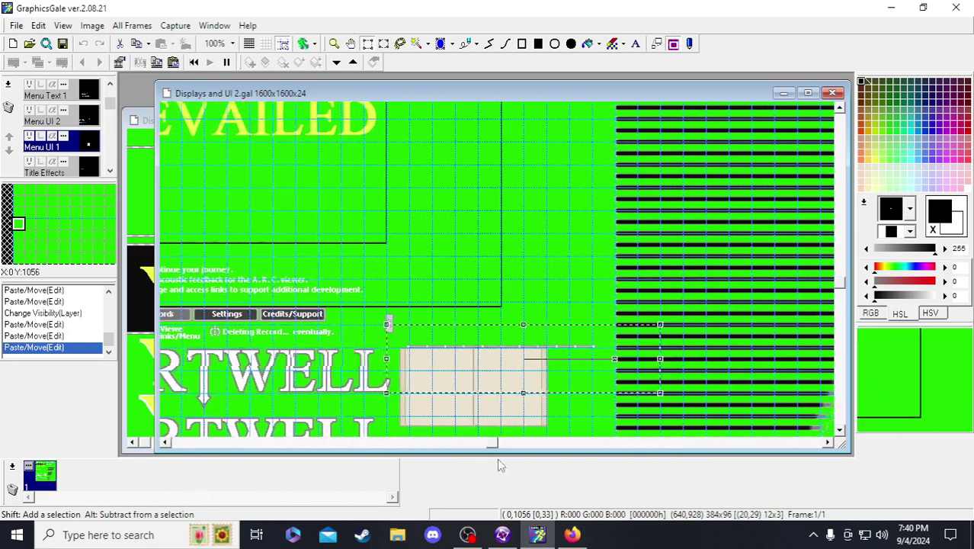
pyautogui.moveTo(495, 328); pyautogui.dragTo(505, 304)
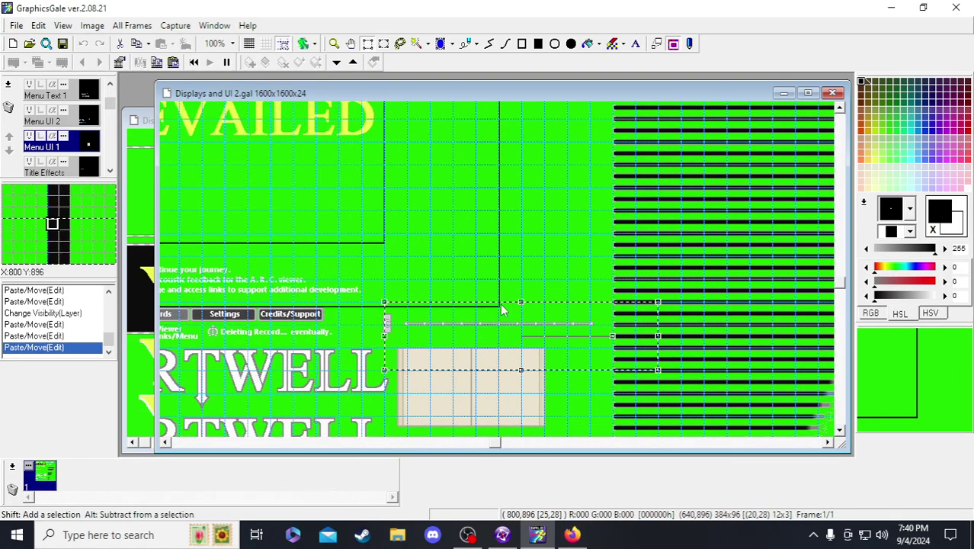
pyautogui.click(488, 222)
pyautogui.scroll(5, 315, 214)
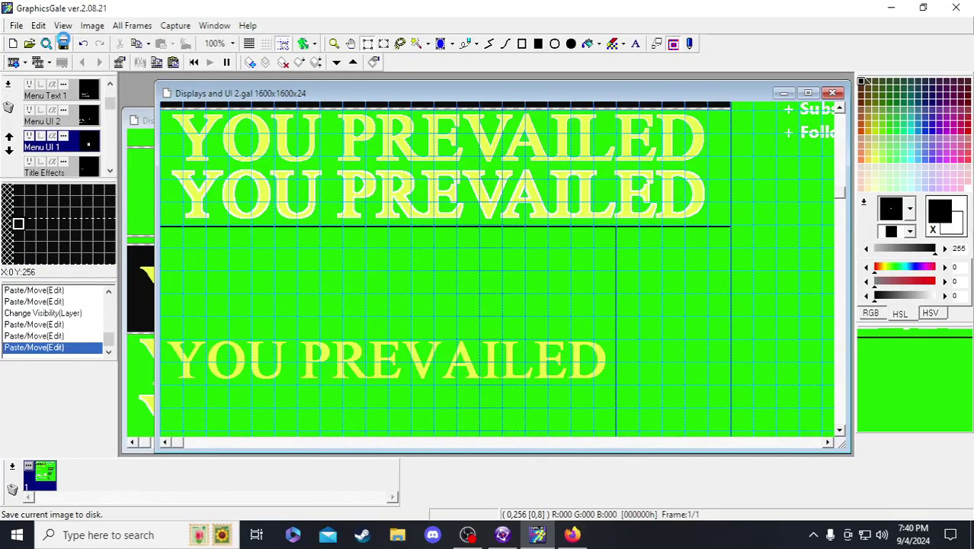
# - Delete the three Instructions lines from the Menu Text 1 layer within a 576 x 64 selection at 64, 832
pyautogui.scroll(-4, 435, 348)
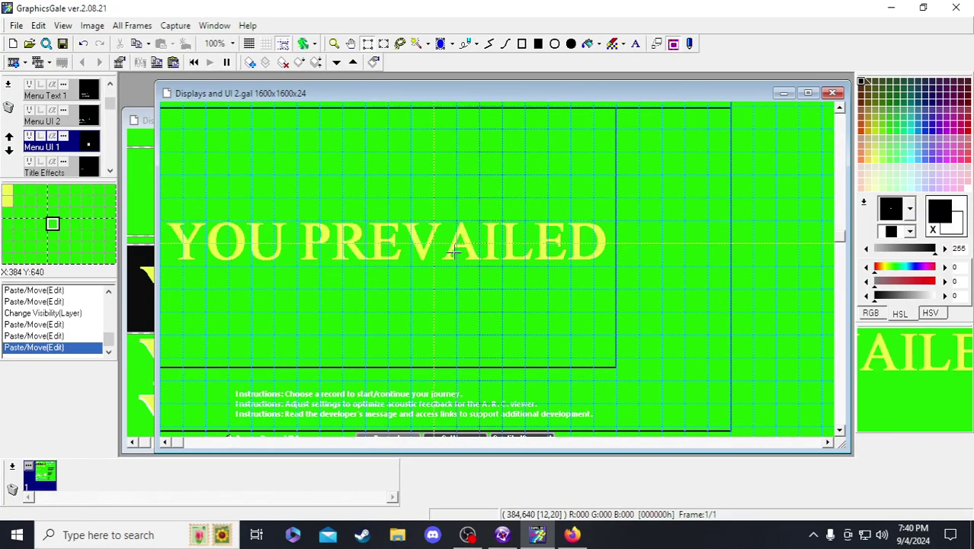
pyautogui.scroll(1, 481, 195)
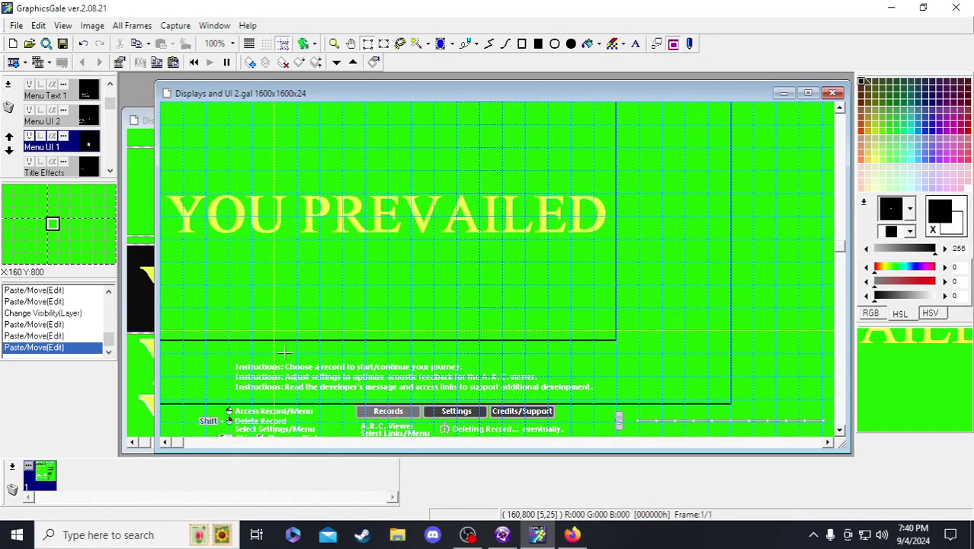
pyautogui.click(84, 92)
pyautogui.click(29, 85)
pyautogui.click(29, 85)
pyautogui.scroll(-2, 221, 294)
pyautogui.moveTo(220, 294); pyautogui.dragTo(614, 314)
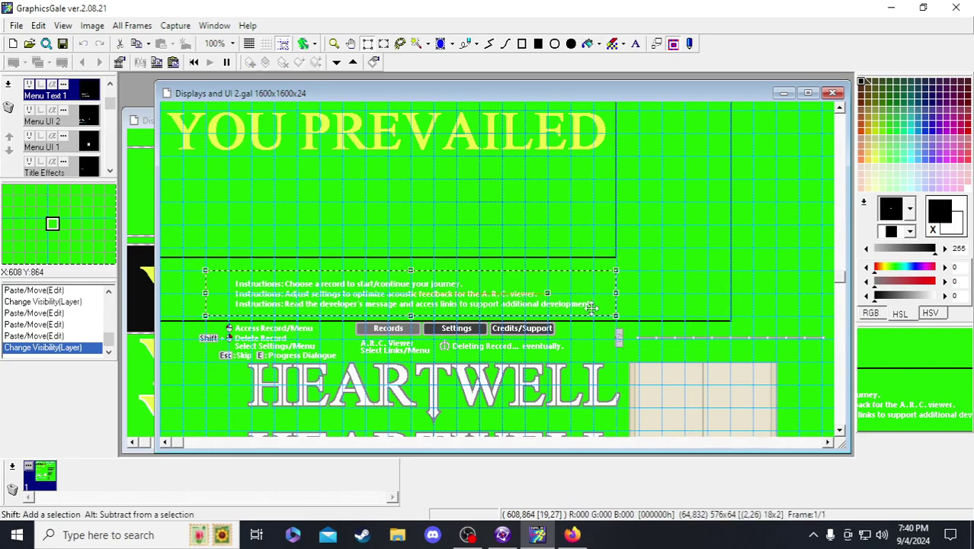
pyautogui.click(526, 304)
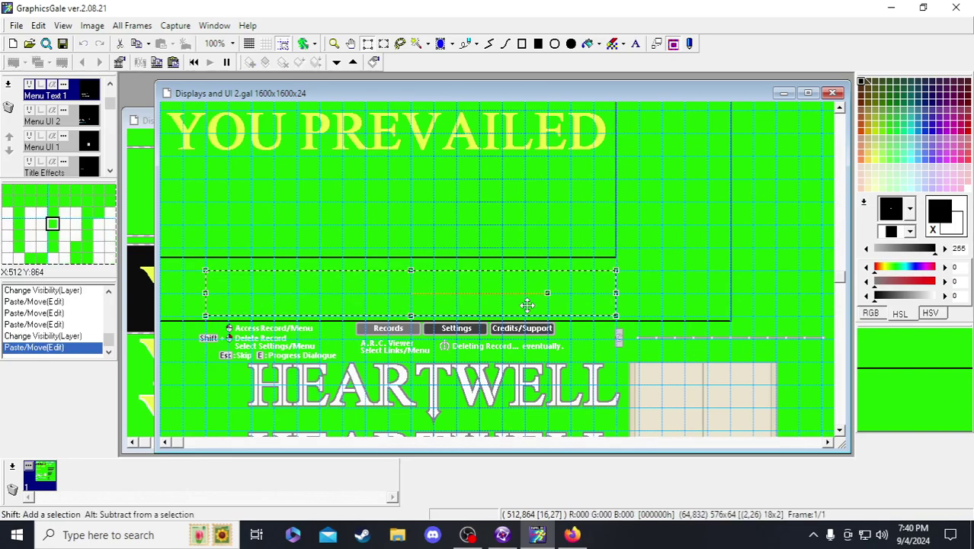
# - Toggle the Rework Text layer's visibility to examine which artwork it holds around the announcement text
pyautogui.scroll(5, 548, 303)
pyautogui.scroll(-2, 660, 340)
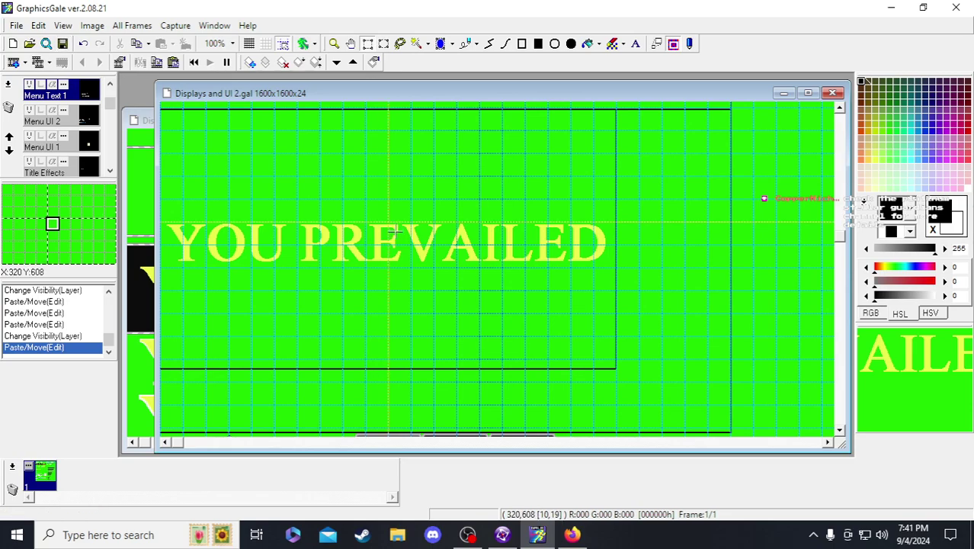
pyautogui.scroll(1, 82, 122)
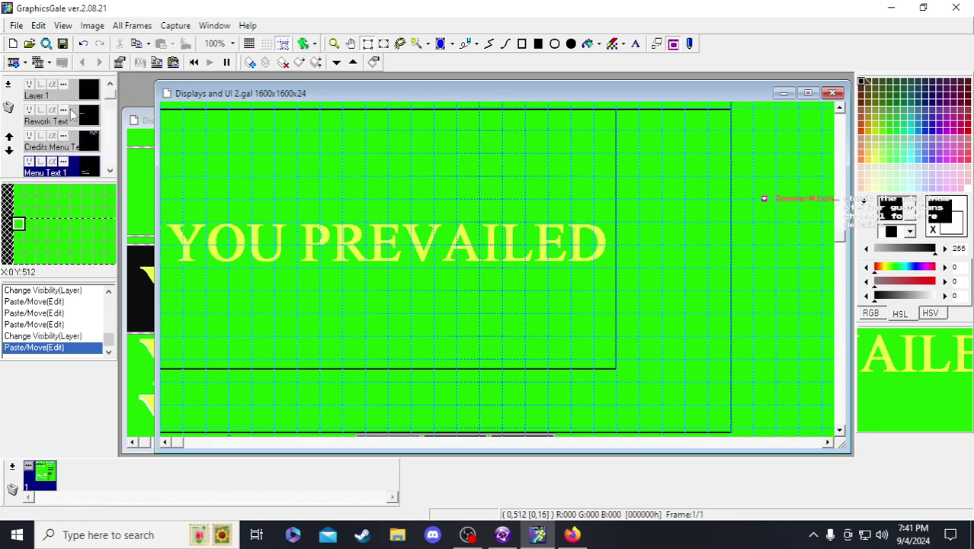
pyautogui.click(86, 116)
pyautogui.click(29, 110)
pyautogui.click(29, 109)
pyautogui.scroll(3, 316, 161)
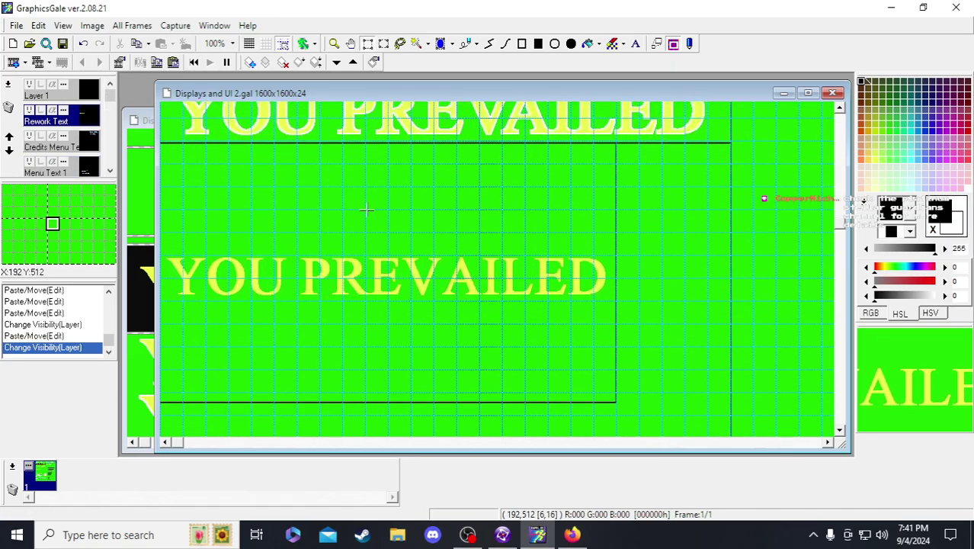
pyautogui.scroll(6, 318, 162)
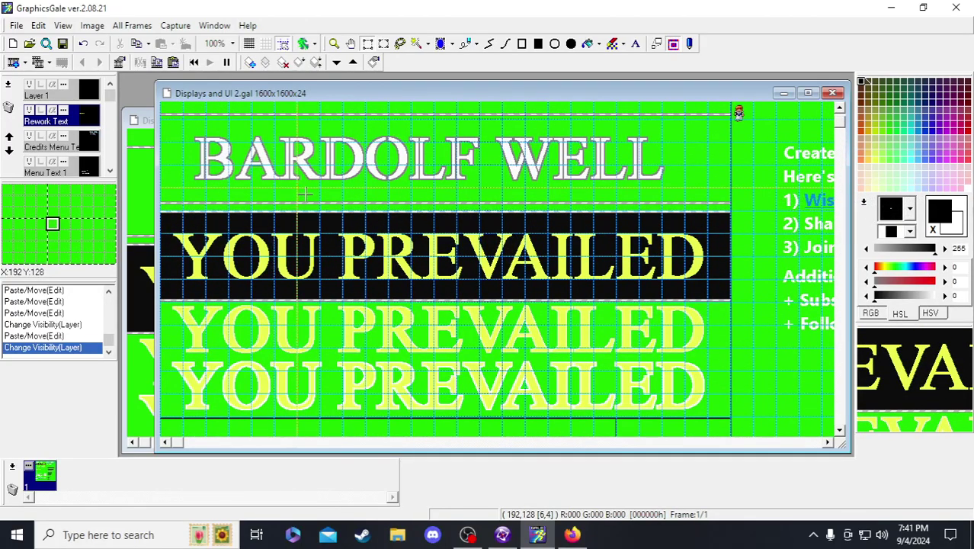
pyautogui.scroll(-1, 416, 338)
# - Switch to the Heartwell Dev Stream Notes in the browser and add a third item under the Announcement Text UI change
pyautogui.click(572, 534)
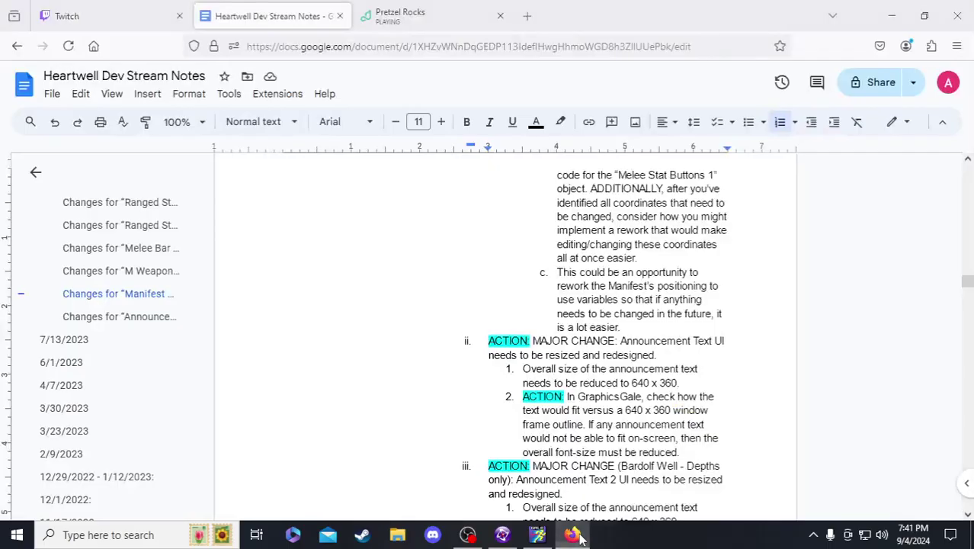
pyautogui.scroll(-3, 618, 383)
pyautogui.scroll(2, 594, 419)
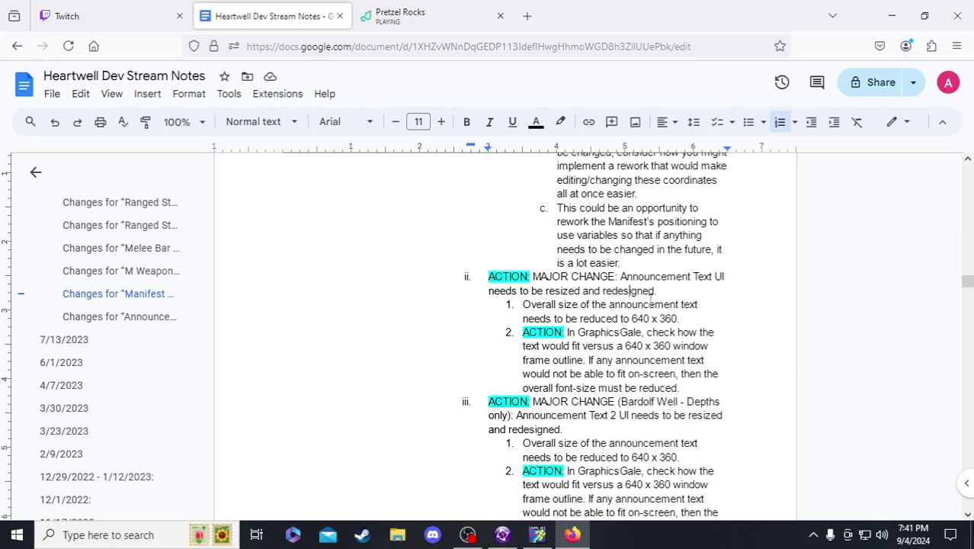
pyautogui.click(690, 385)
pyautogui.press('Return')
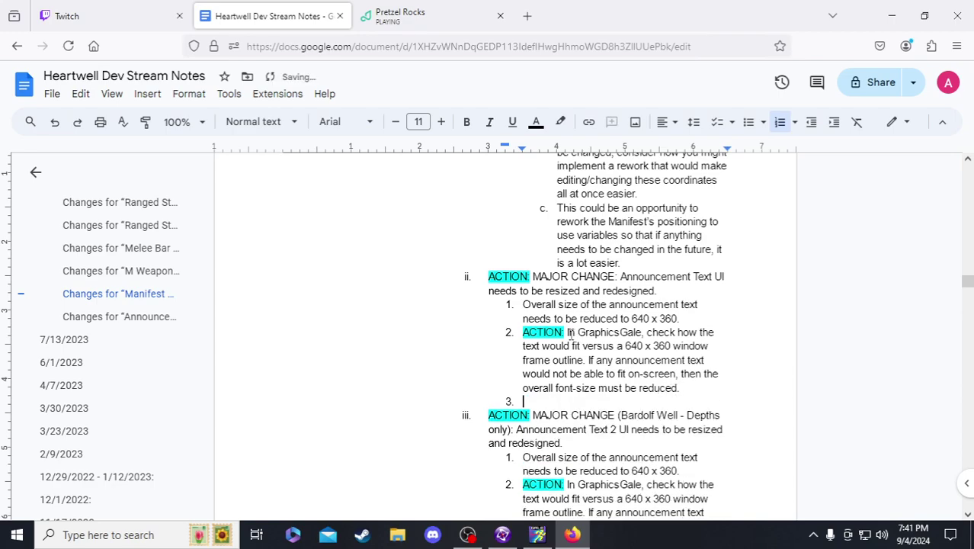
# - Fill item 3 with "ACTION: In GraphicsGale, rework the following announcement text and/or animations:", reusing the highlighted opening of item 2
pyautogui.click(523, 332)
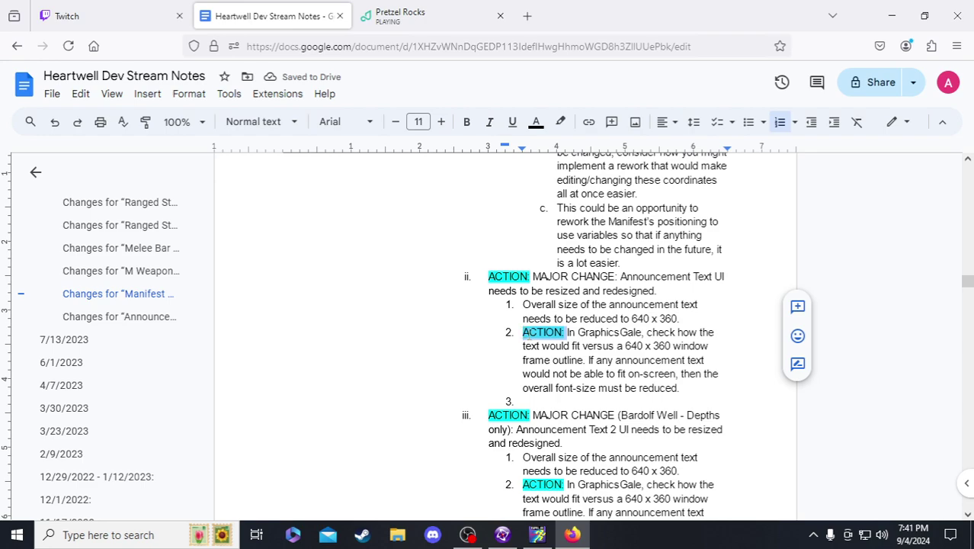
pyautogui.moveTo(644, 332); pyautogui.dragTo(523, 333)
pyautogui.click(544, 402)
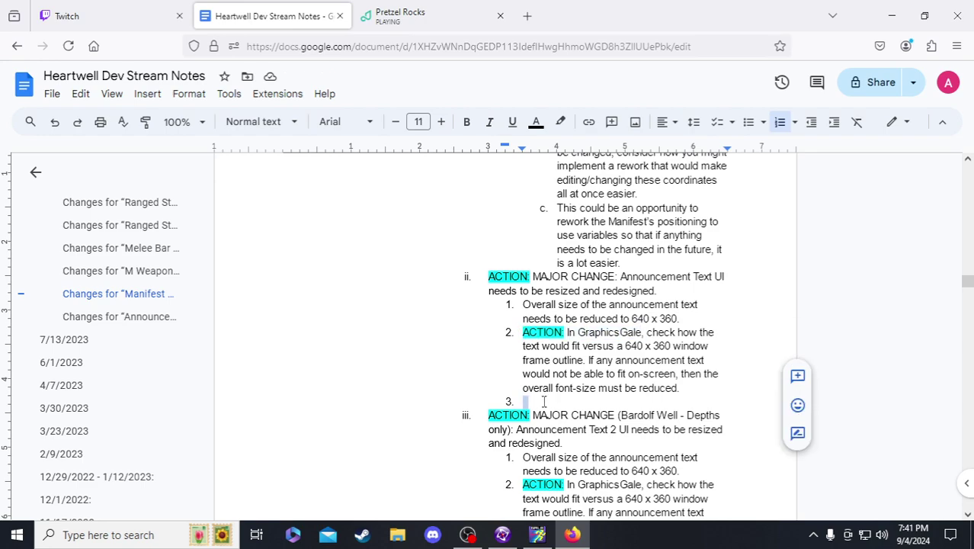
pyautogui.write('ACTION: In GraphicsGale,')
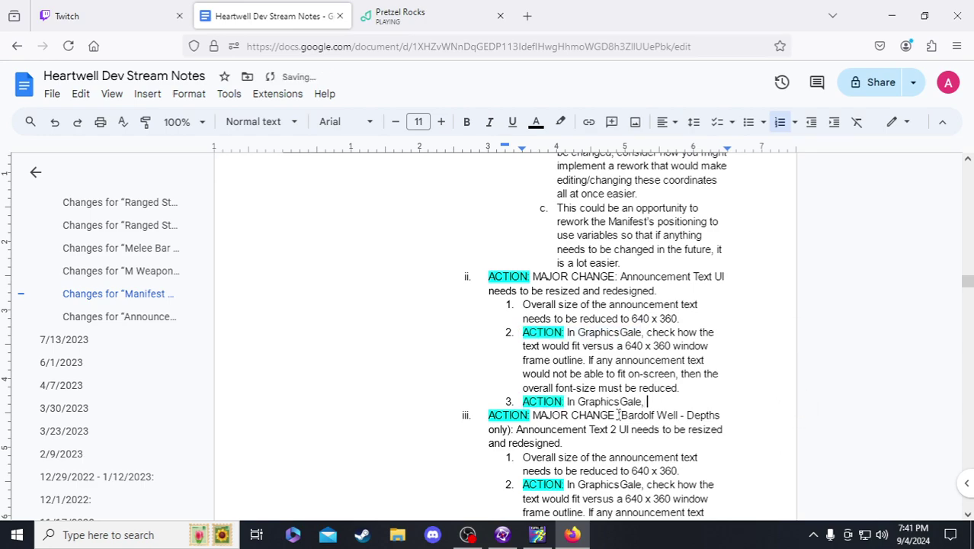
pyautogui.write('rework the follow')
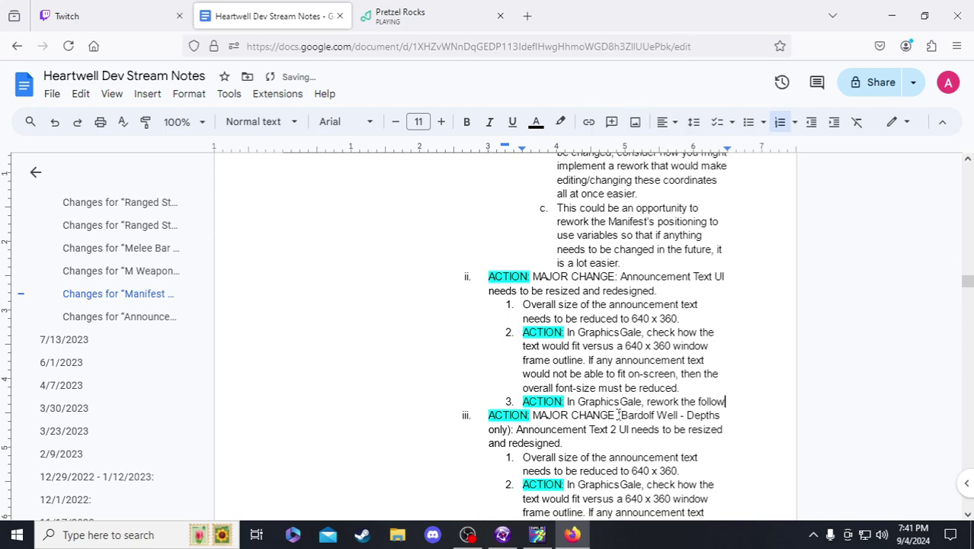
pyautogui.write('ing announcement text')
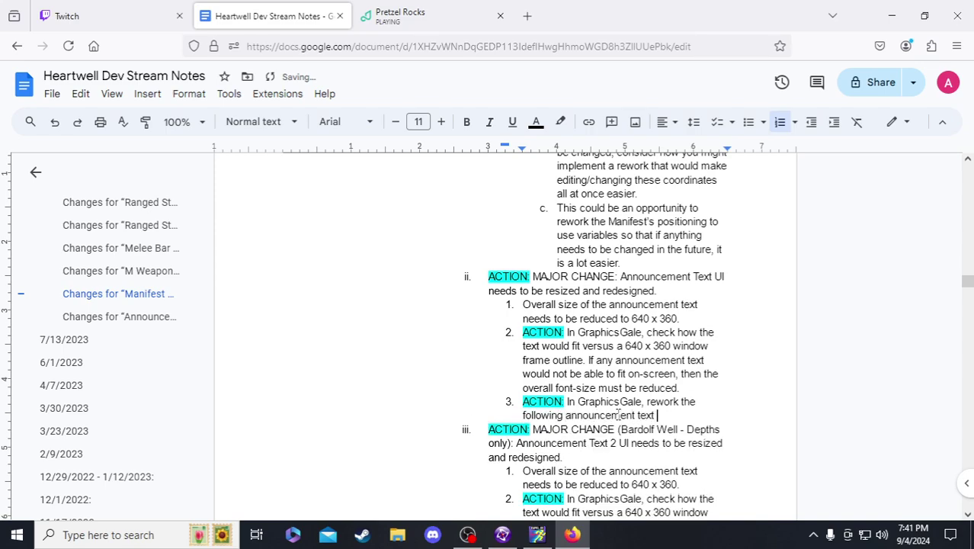
pyautogui.write(' and/or animations:')
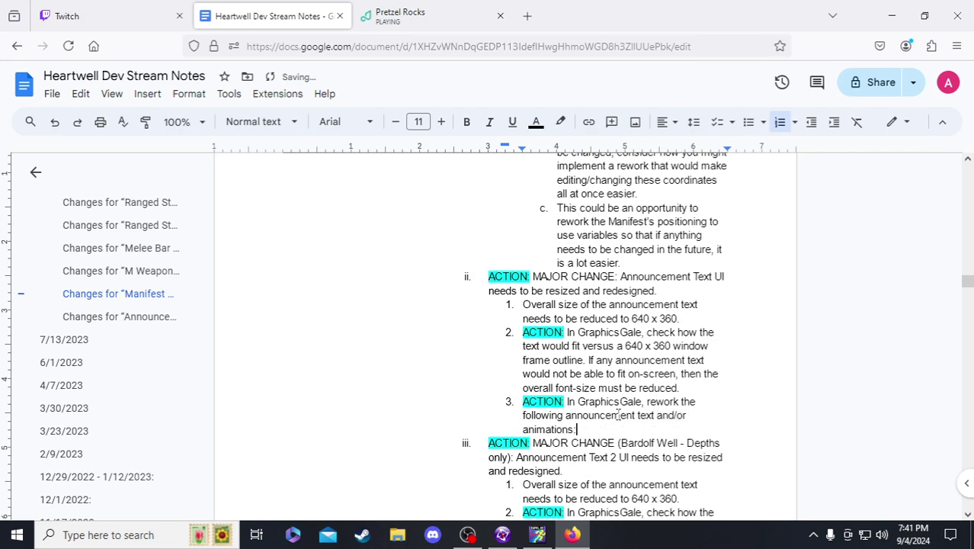
# - Add the sub-items "You Prevailed" and "RIP" under item 3 and begin an empty third sub-item
pyautogui.press('Return')
pyautogui.press('Tab')
pyautogui.write('You')
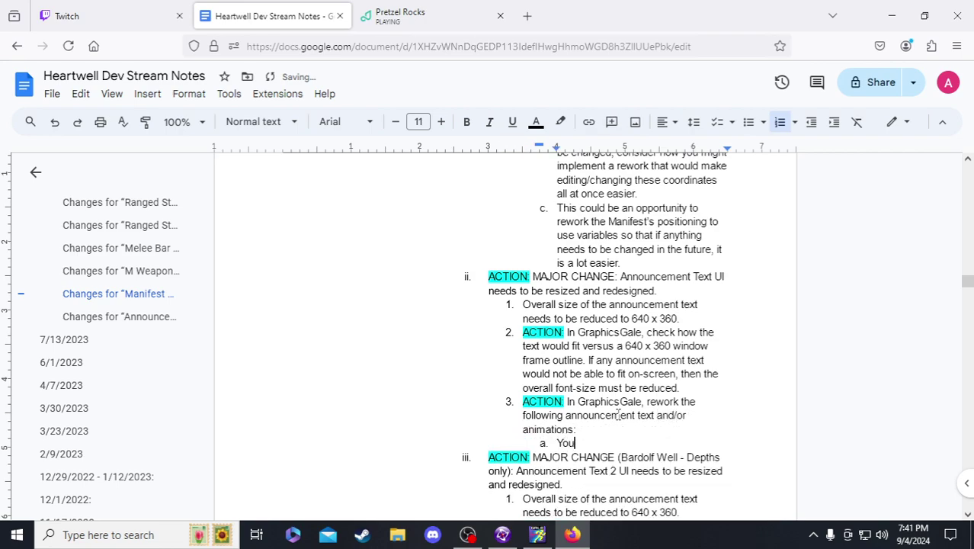
pyautogui.write(' Prevailed')
pyautogui.press('Return')
pyautogui.write('RIP')
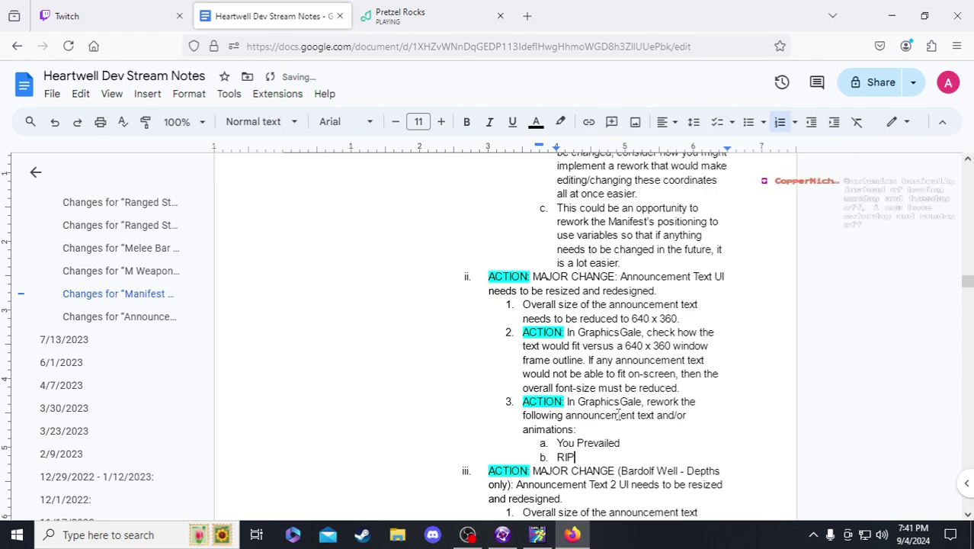
pyautogui.press('Return')
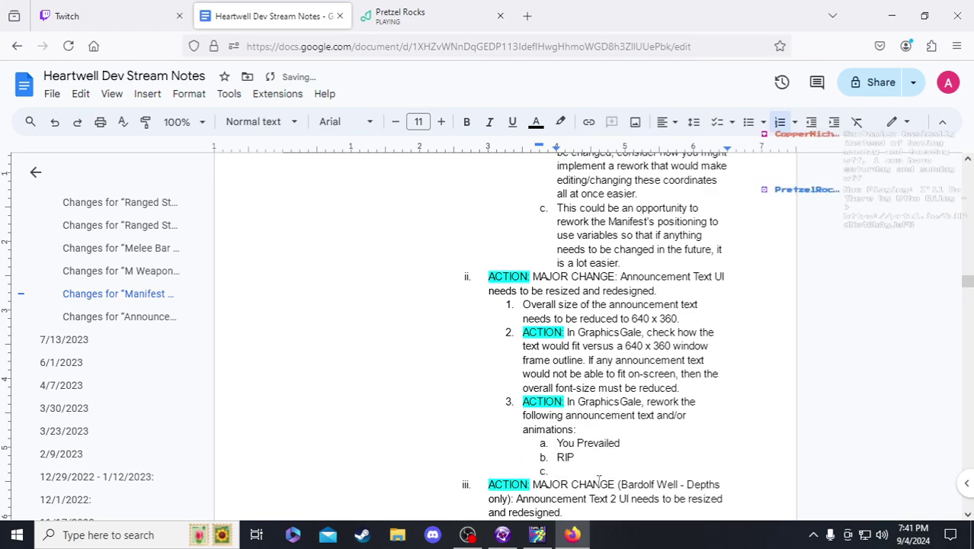
pyautogui.scroll(-1, 591, 457)
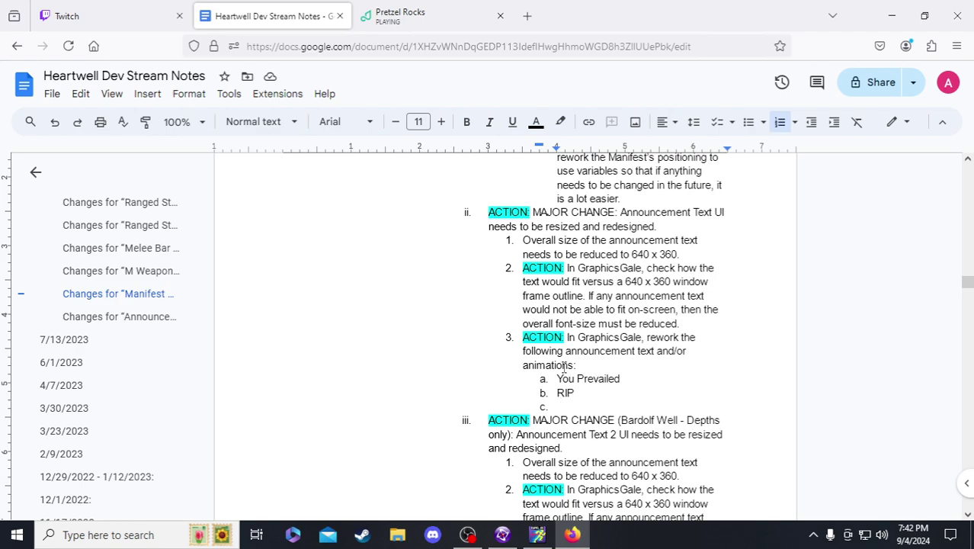
# - Check the announcement artwork in GraphicsGale and fill the third sub-item of the stream notes with "Bardolf Well"
pyautogui.click(537, 535)
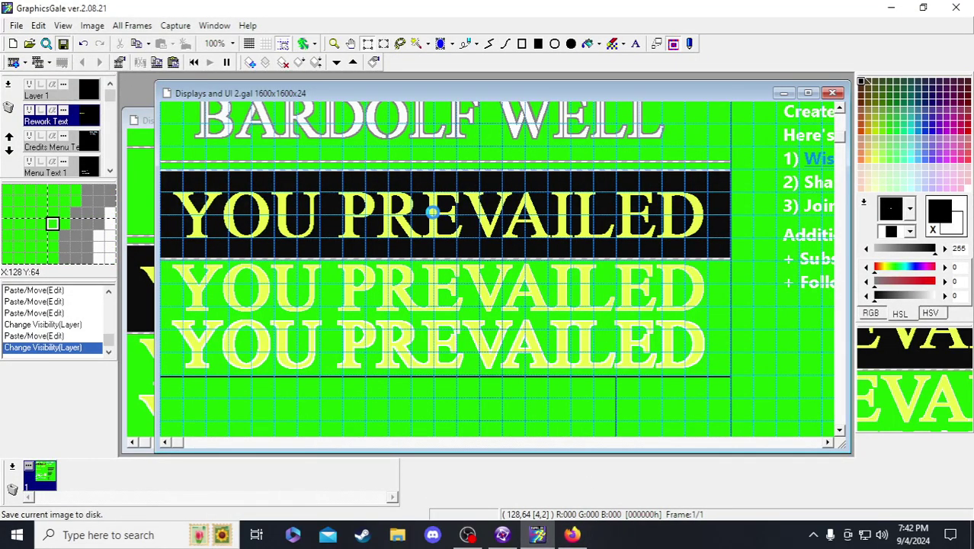
pyautogui.scroll(2, 563, 189)
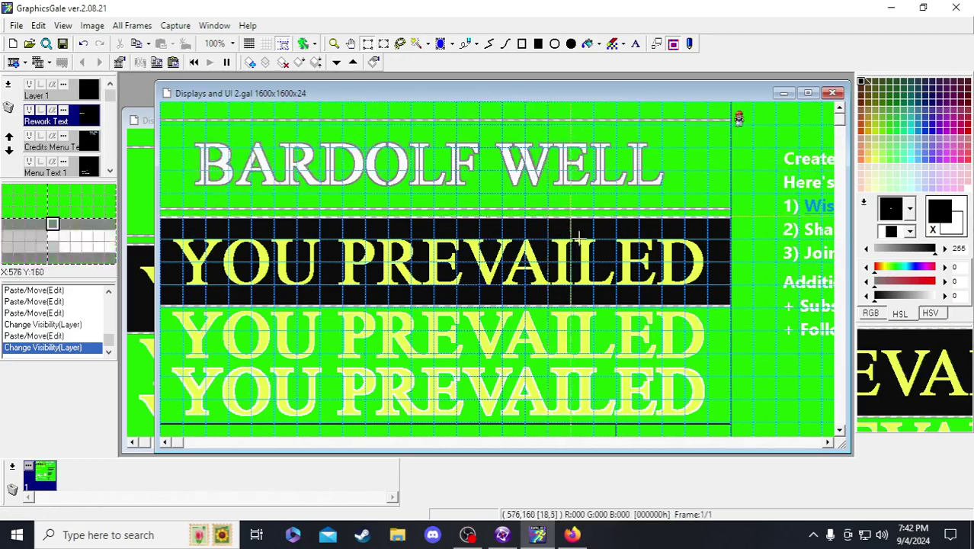
pyautogui.click(555, 538)
pyautogui.click(537, 534)
pyautogui.scroll(-4, 496, 305)
pyautogui.click(573, 534)
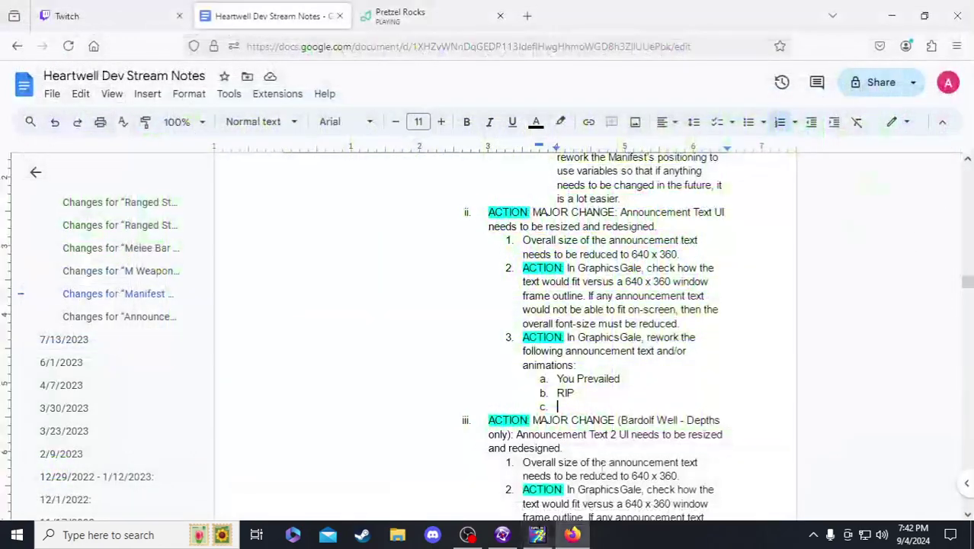
pyautogui.write('Bardolf Well')
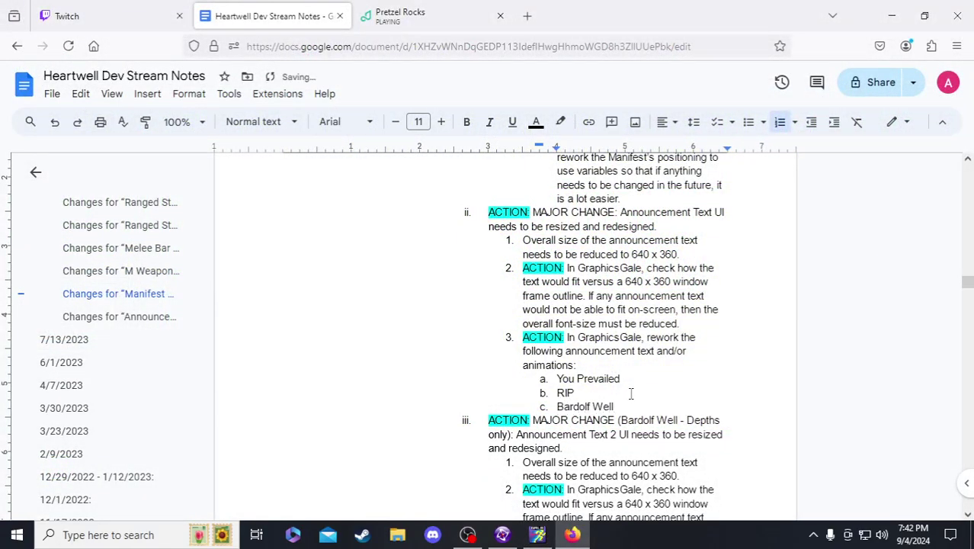
# - Review the You Prevailed artwork in GraphicsGale, switch to Clickteam Fusion and open the Announcement Text object's animation editor
pyautogui.click(537, 534)
pyautogui.scroll(-8, 589, 270)
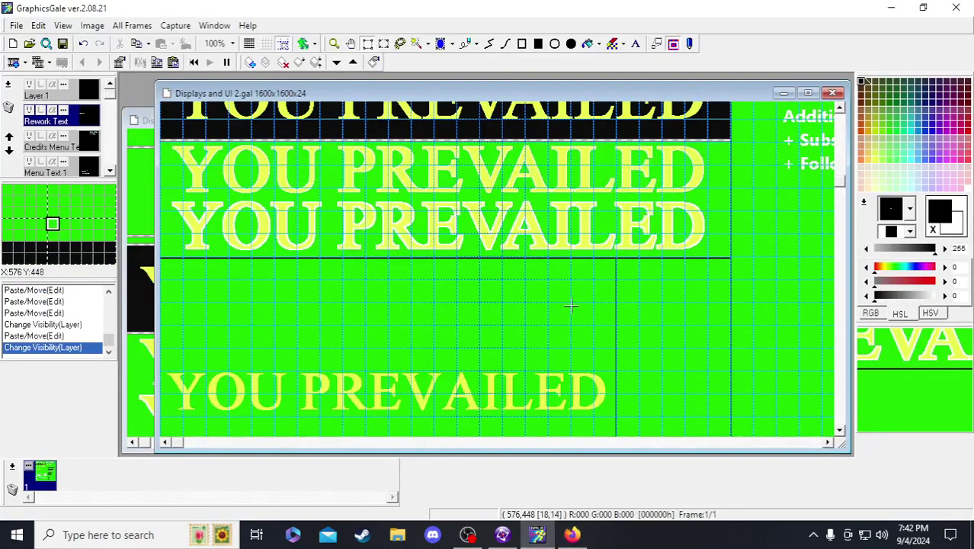
pyautogui.scroll(-2, 590, 269)
pyautogui.scroll(10, 586, 290)
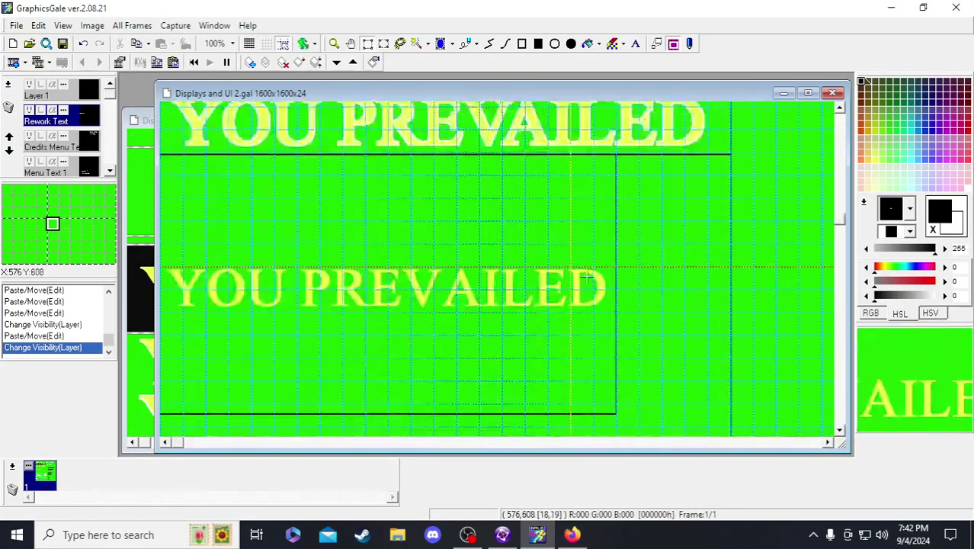
pyautogui.click(503, 534)
pyautogui.doubleClick(498, 261)
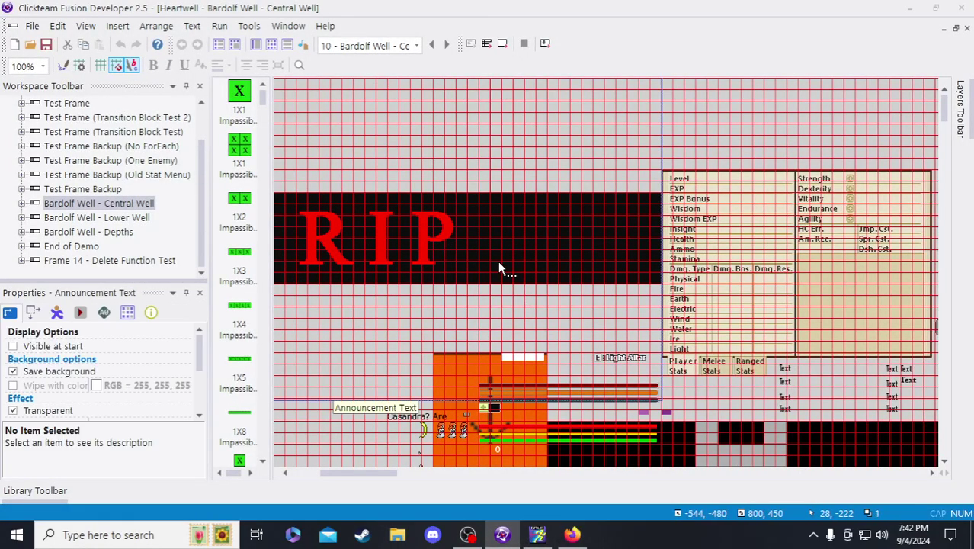
# - Go through Announcement Text's transition, RIP, Stand up and Crouch down animations to examine which announcement texts they contain
pyautogui.scroll(-5, 88, 427)
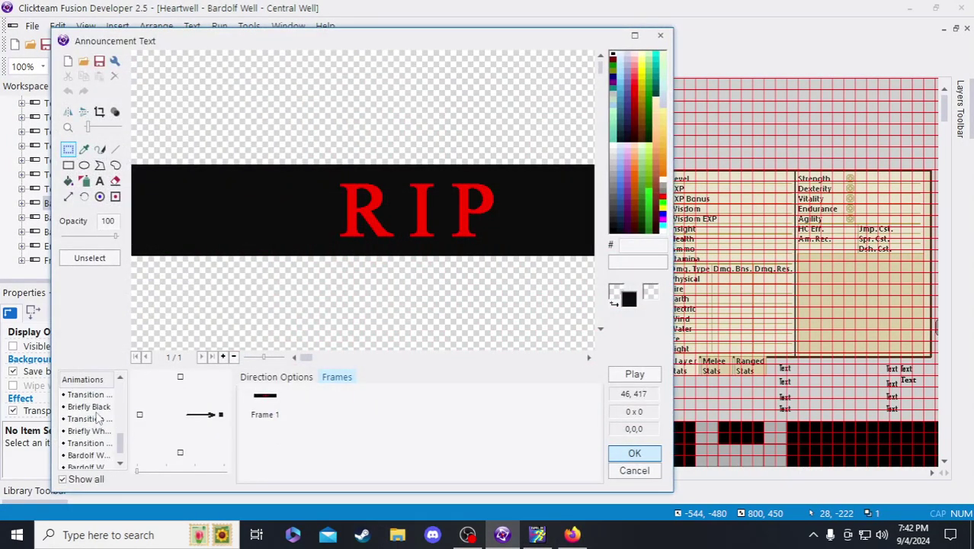
pyautogui.click(89, 407)
pyautogui.click(90, 419)
pyautogui.scroll(-1, 90, 442)
pyautogui.click(90, 431)
pyautogui.click(91, 444)
pyautogui.click(93, 456)
pyautogui.scroll(3, 92, 450)
pyautogui.click(91, 443)
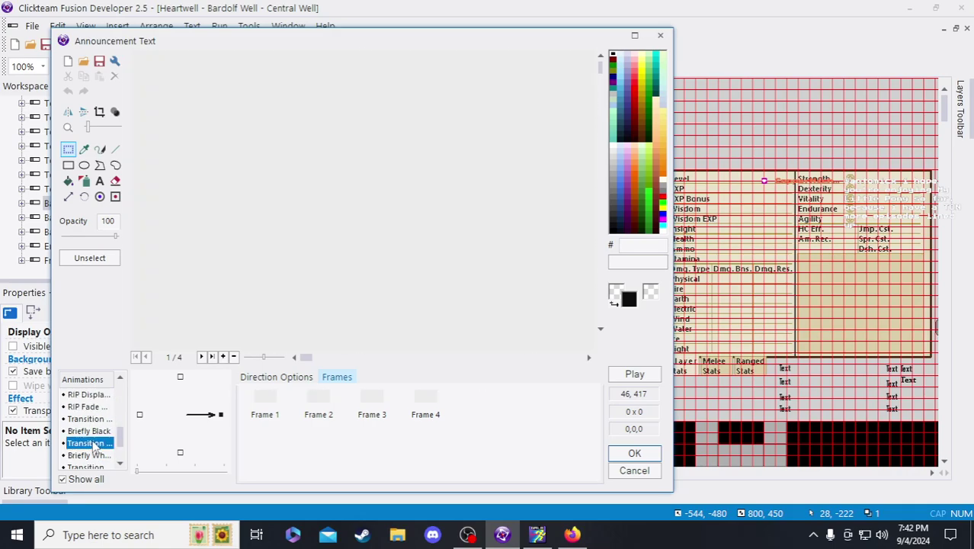
pyautogui.click(91, 430)
pyautogui.click(90, 419)
pyautogui.click(92, 407)
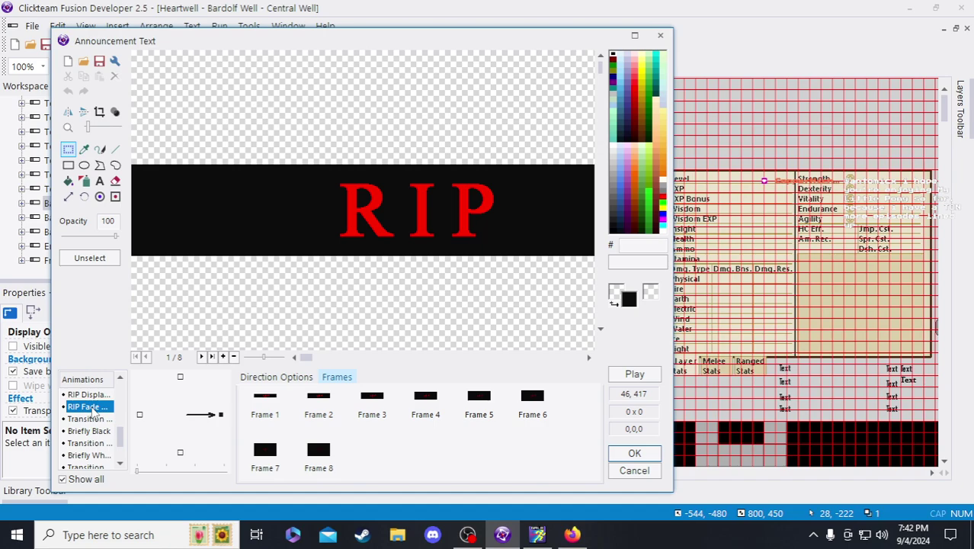
pyautogui.scroll(2, 93, 410)
pyautogui.click(90, 443)
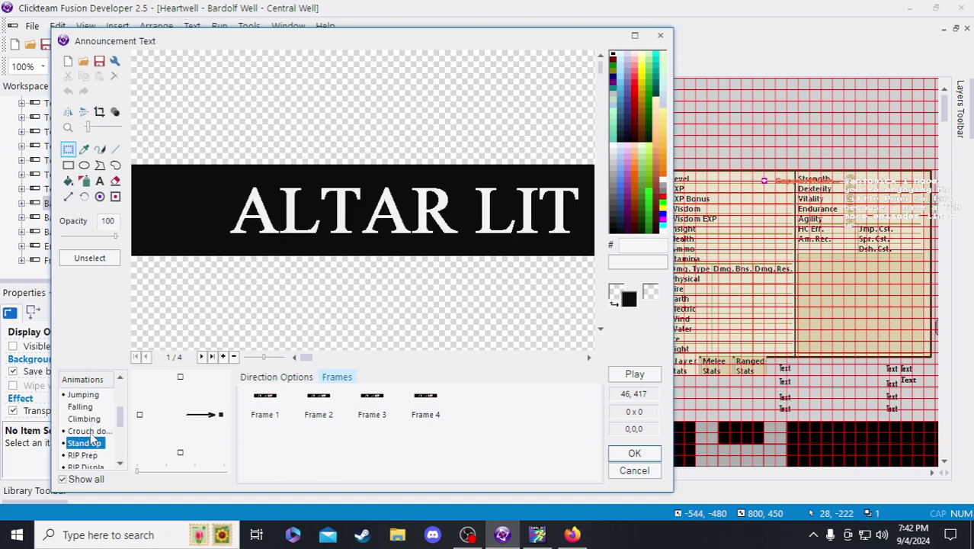
pyautogui.click(90, 432)
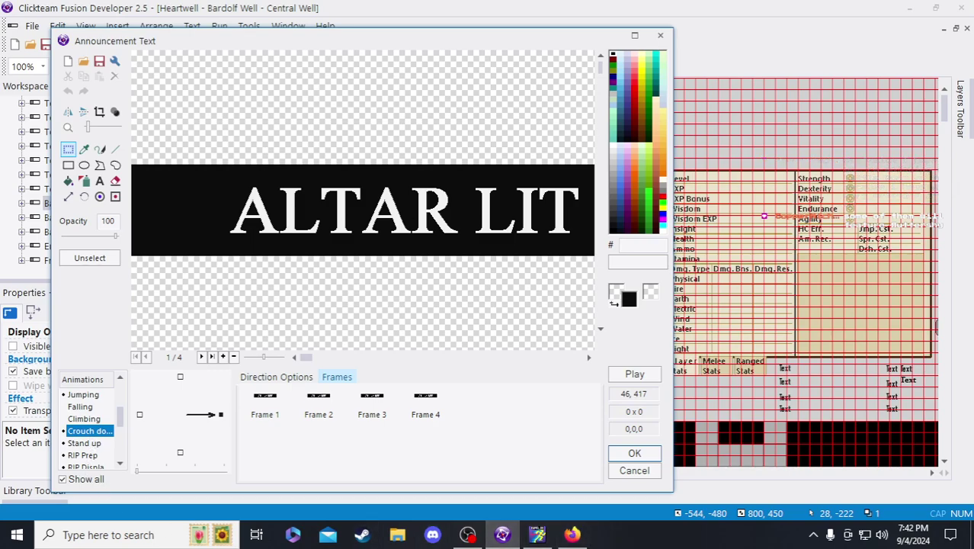
# - Switch to the stream notes and insert the sub-item "Altar Lit" directly above Bardolf Well
pyautogui.click(538, 536)
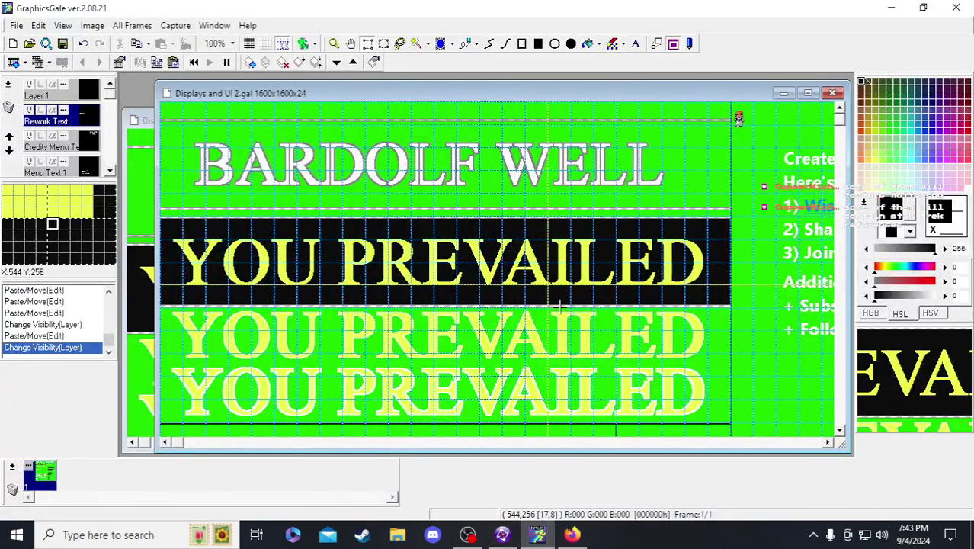
pyautogui.click(585, 536)
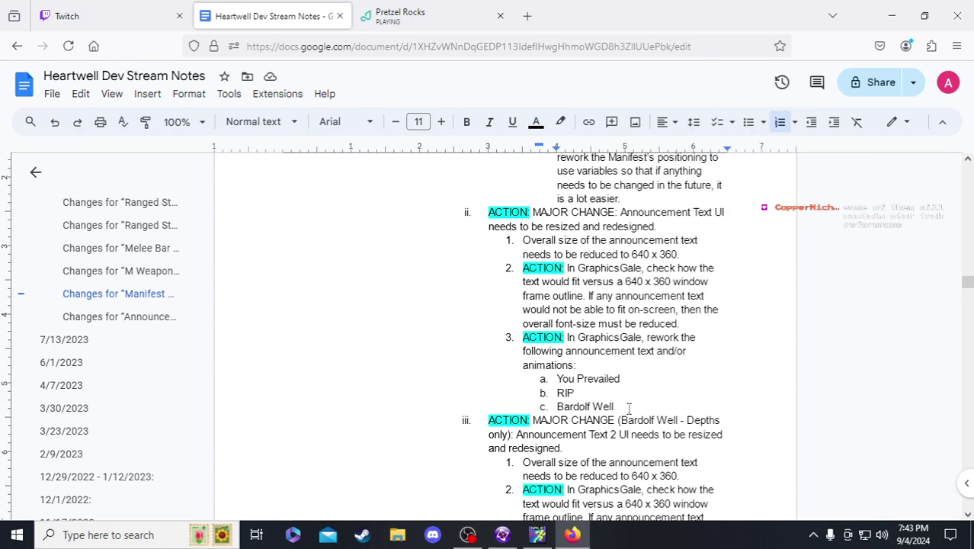
pyautogui.press('Return')
pyautogui.write('Altar Lit')
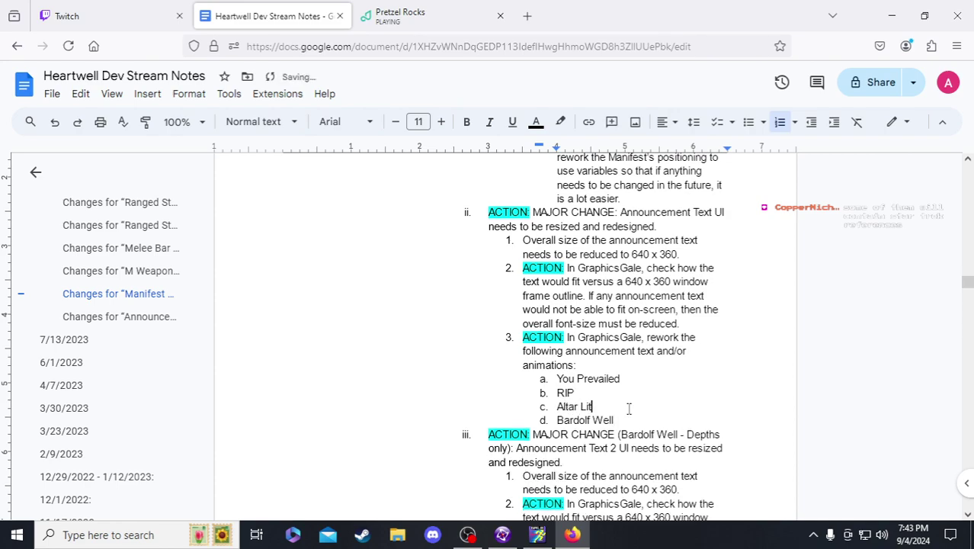
# - Return to GraphicsGale and save Displays and UI 2.gal
pyautogui.click(537, 534)
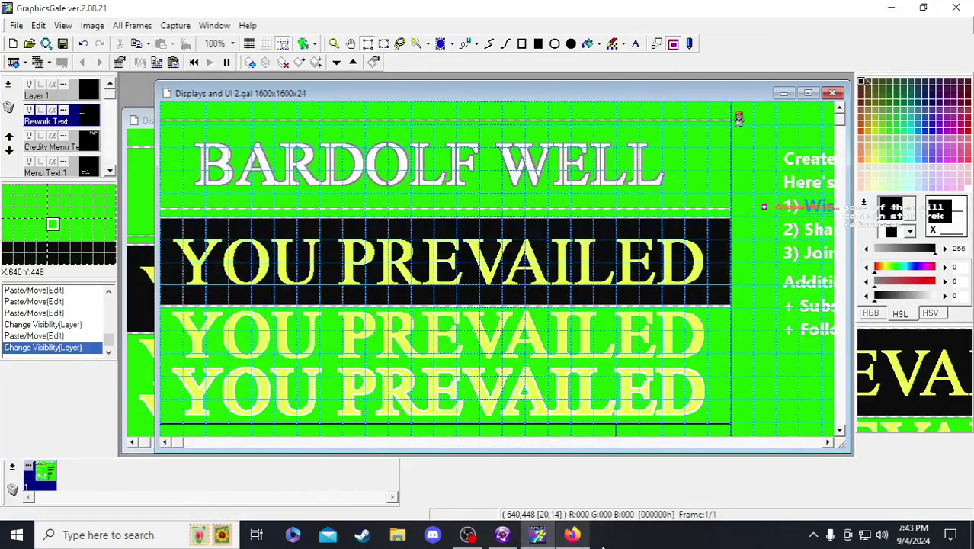
pyautogui.moveTo(194, 446); pyautogui.dragTo(168, 492)
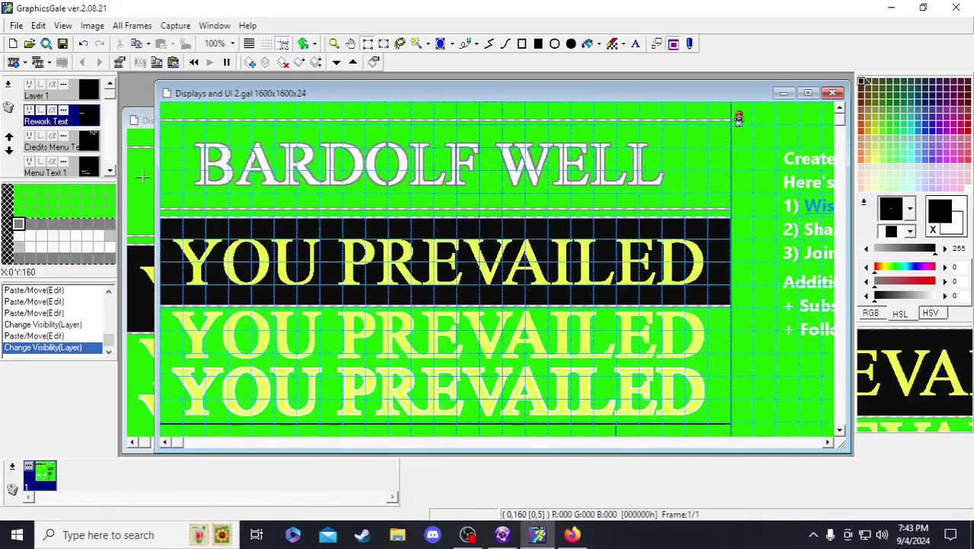
pyautogui.click(62, 44)
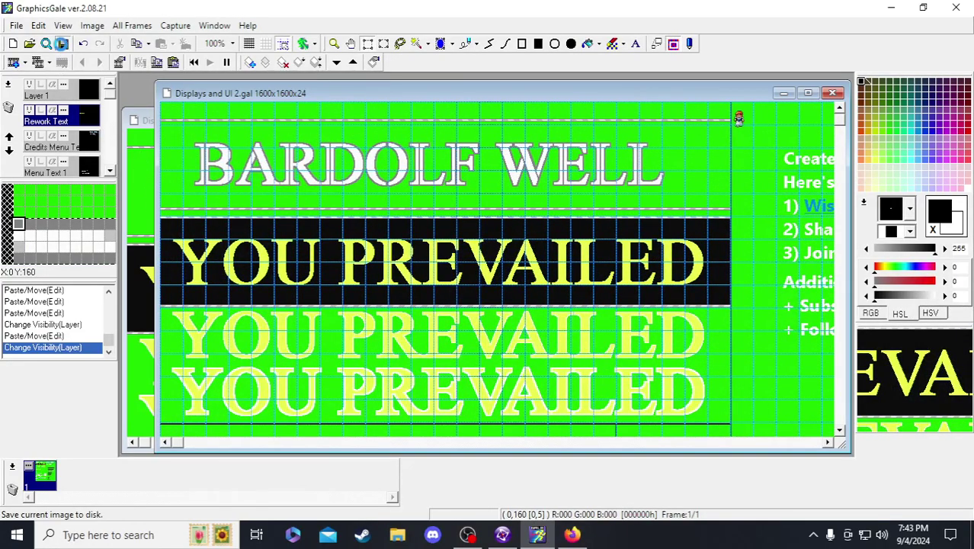
# - Switch to Clickteam Fusion, close the Announcement Text editor and open the Bardolf Well - Depths frame
pyautogui.click(508, 534)
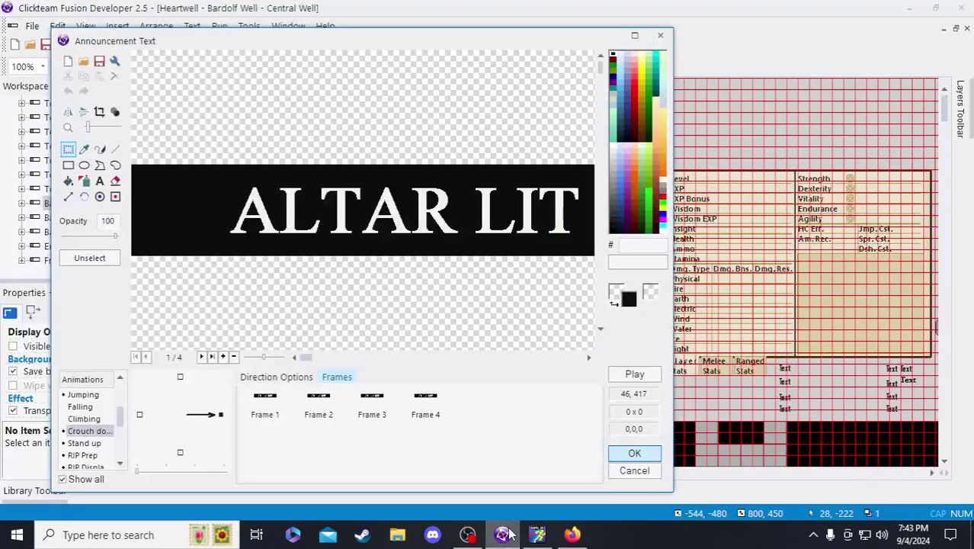
pyautogui.click(660, 36)
pyautogui.scroll(-5, 600, 383)
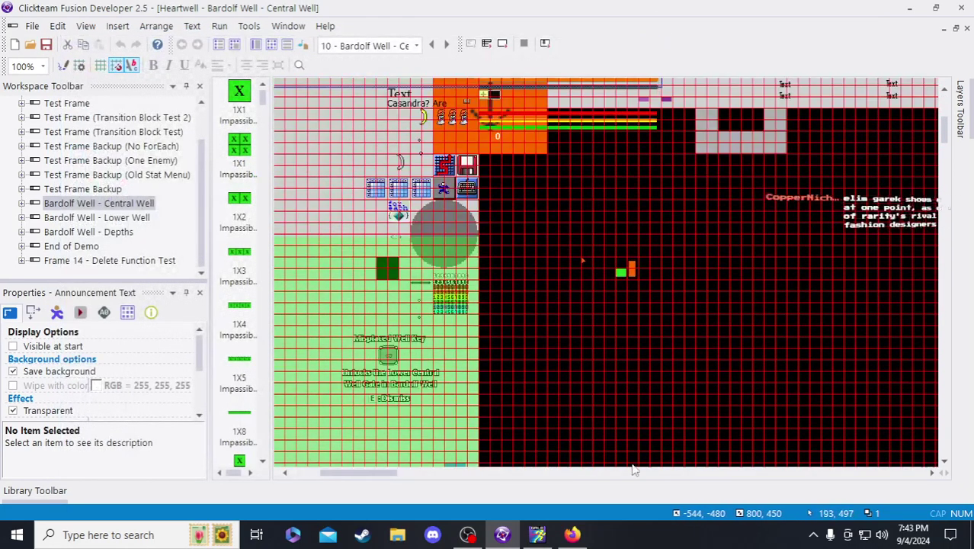
pyautogui.click(748, 416)
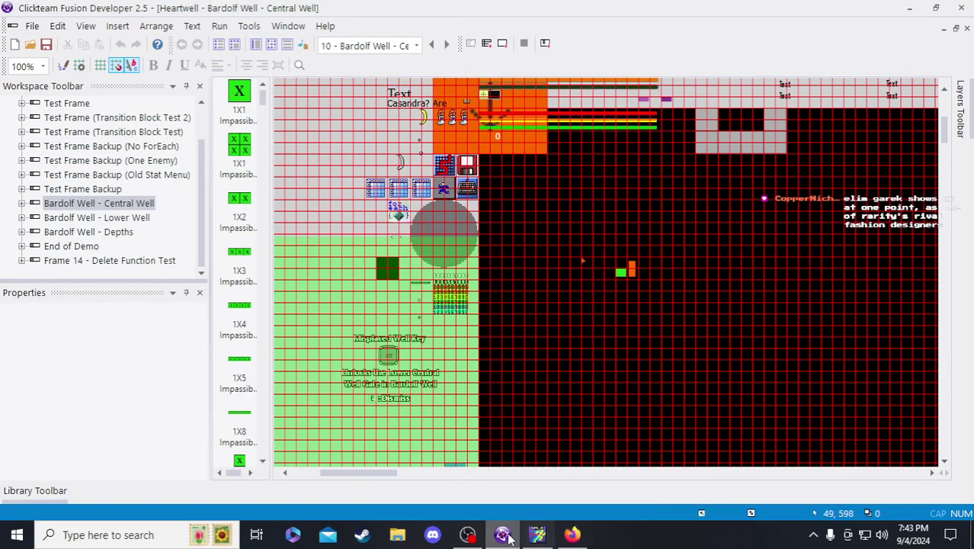
pyautogui.doubleClick(122, 234)
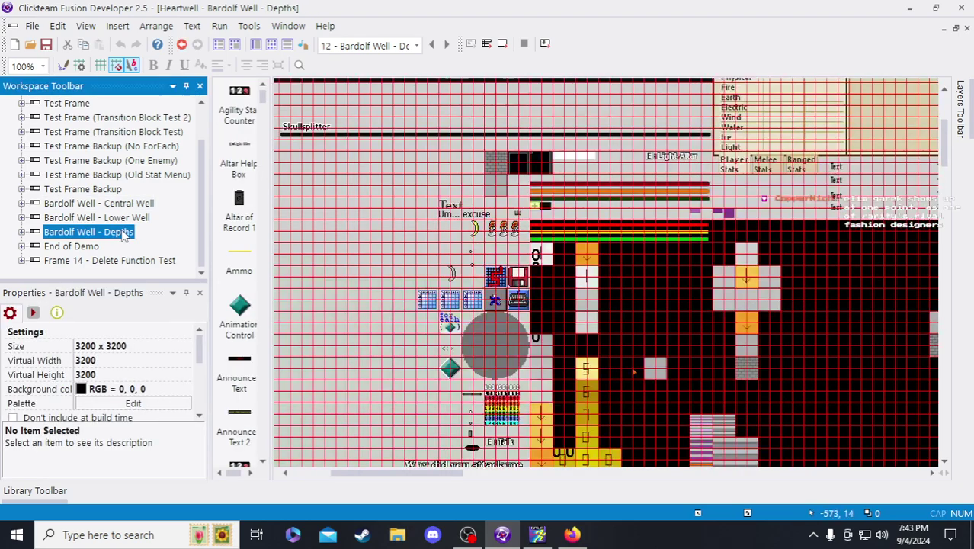
# - Locate the Announcement Text 2 object showing YOU PREVAILED in the Depths frame and open its animation editor
pyautogui.scroll(3, 444, 298)
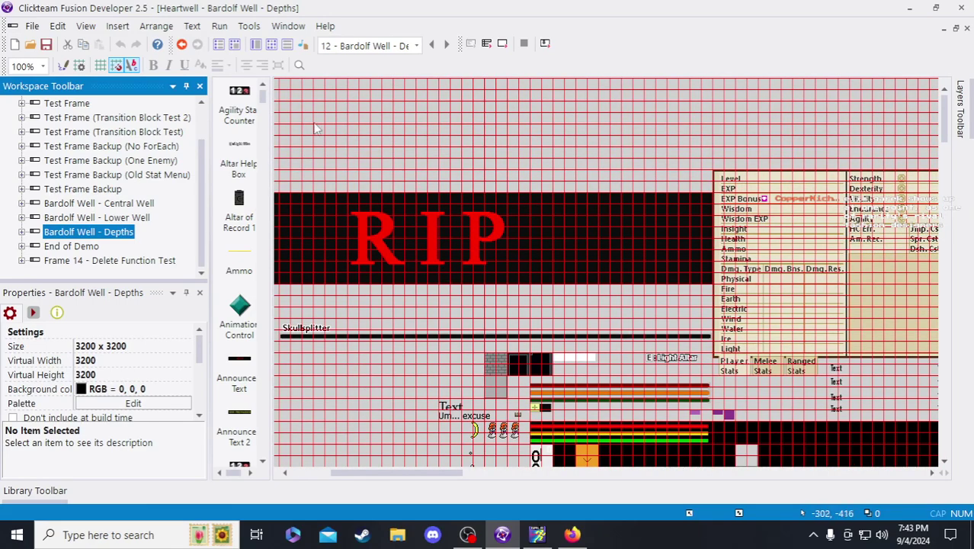
pyautogui.click(235, 424)
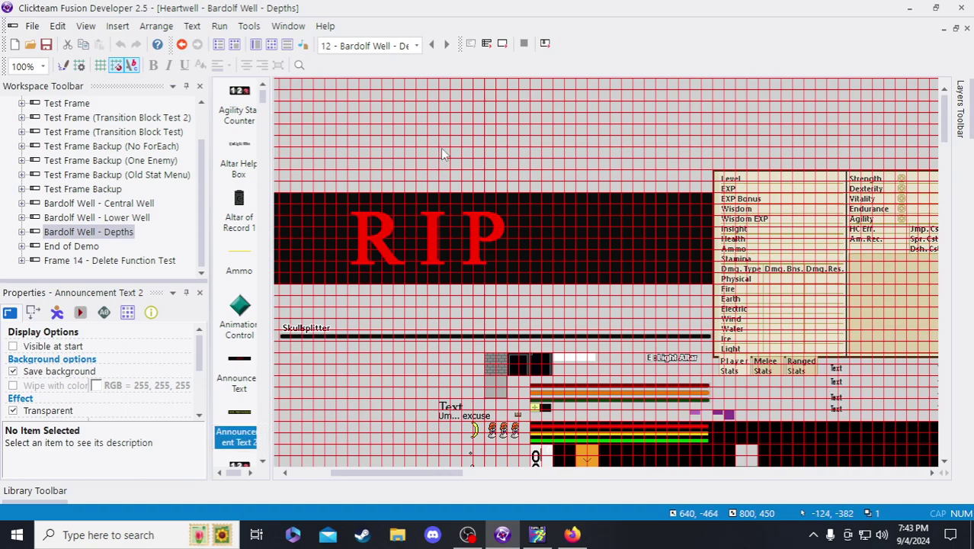
pyautogui.scroll(-6, 480, 457)
pyautogui.moveTo(431, 473); pyautogui.dragTo(604, 474)
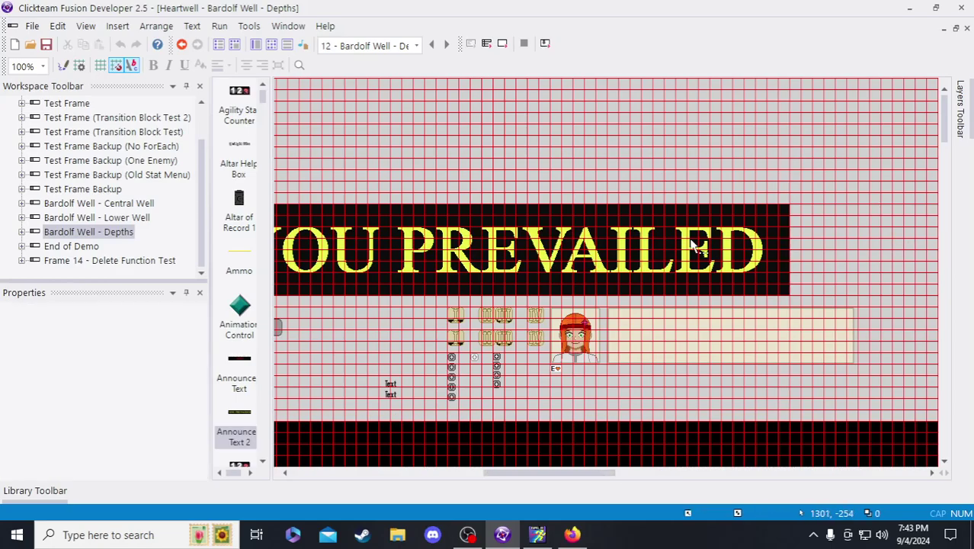
pyautogui.doubleClick(678, 245)
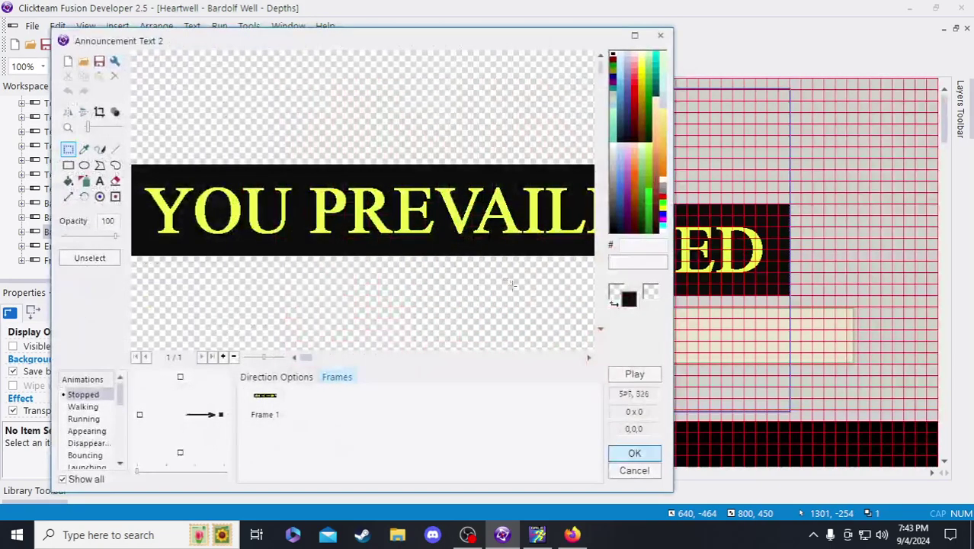
# - Go through Announcement Text 2's transition, brief black and white, RIP, Crouch down and Stand up animations to examine their texts
pyautogui.scroll(-5, 113, 412)
pyautogui.click(86, 430)
pyautogui.click(86, 455)
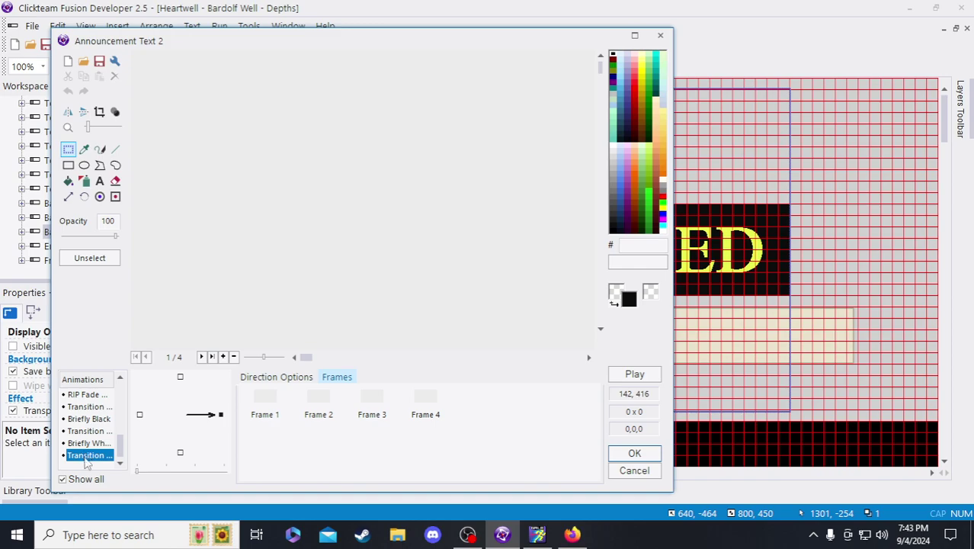
pyautogui.click(84, 443)
pyautogui.click(84, 431)
pyautogui.click(84, 419)
pyautogui.click(82, 406)
pyautogui.scroll(1, 80, 401)
pyautogui.click(84, 418)
pyautogui.scroll(1, 87, 425)
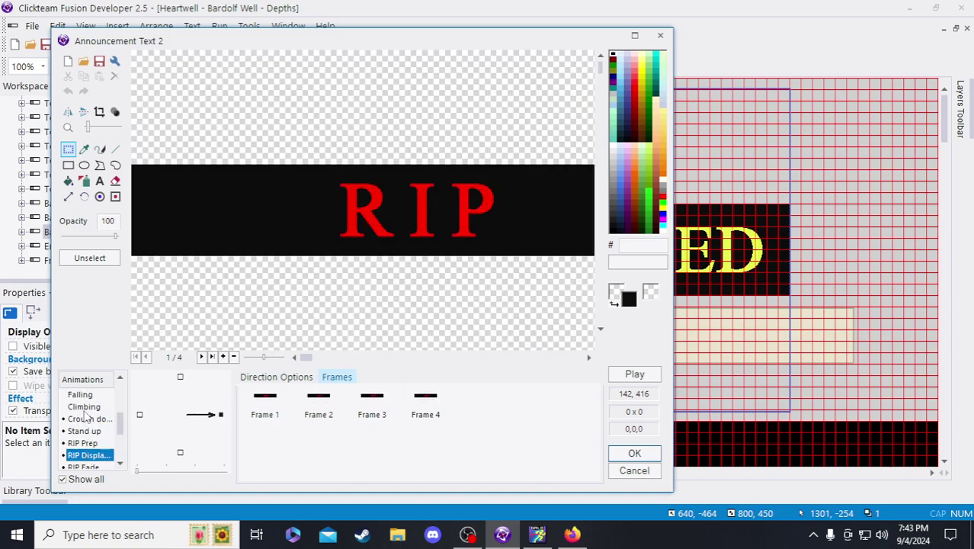
pyautogui.click(87, 418)
pyautogui.click(87, 430)
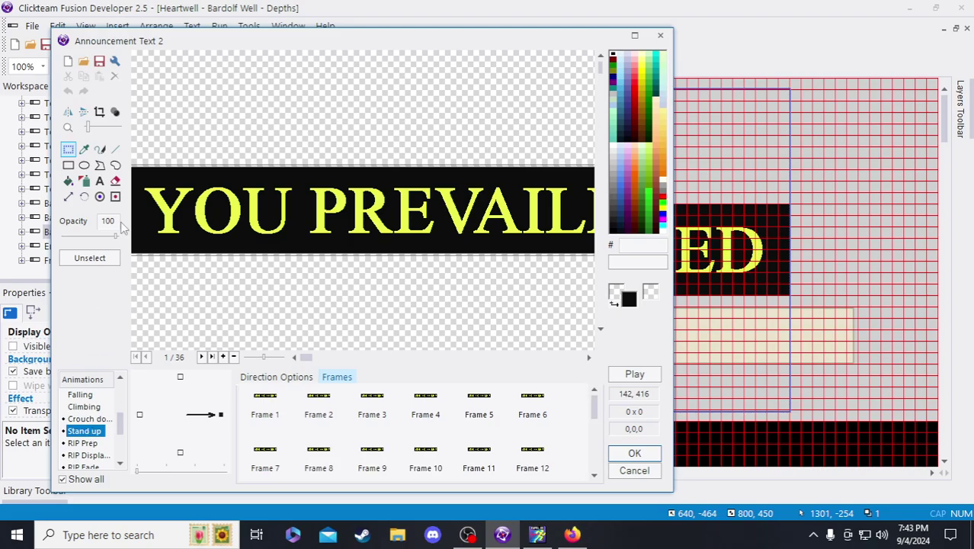
# - Close the Announcement Text 2 editor and reopen the Bardolf Well - Central Well frame
pyautogui.click(661, 35)
pyautogui.click(905, 331)
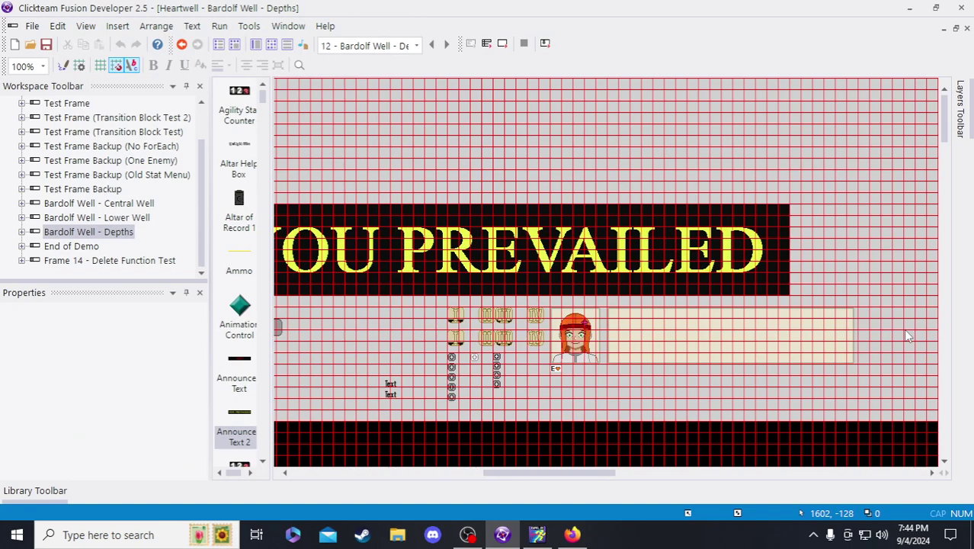
pyautogui.doubleClick(116, 204)
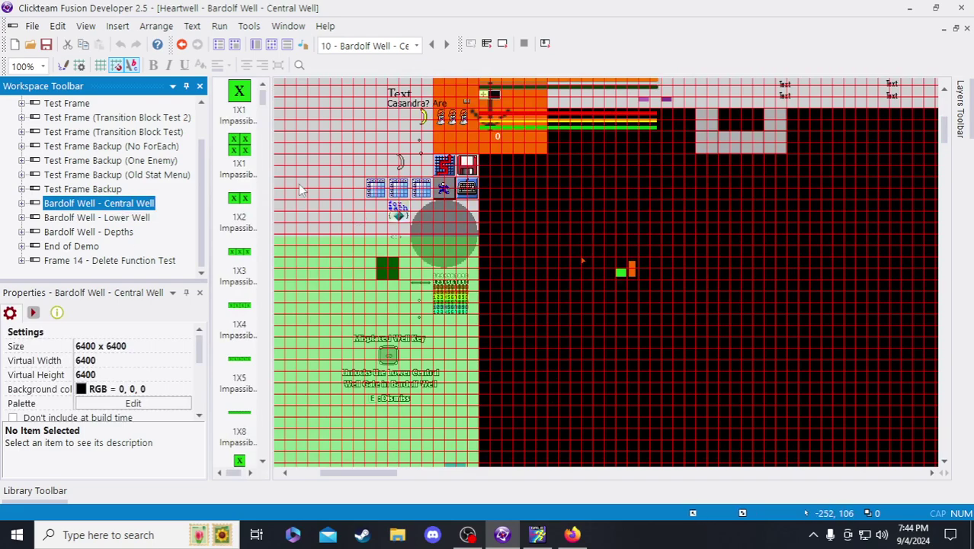
# - Switch to GraphicsGale and compare the smaller YOU PREVAILED text with the window frame outline around it
pyautogui.click(300, 190)
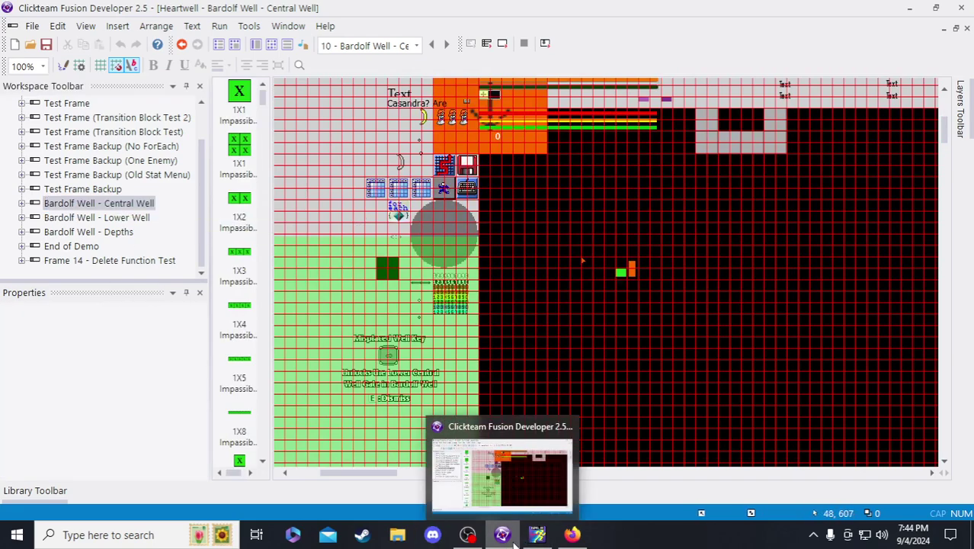
pyautogui.click(537, 534)
pyautogui.scroll(-5, 320, 330)
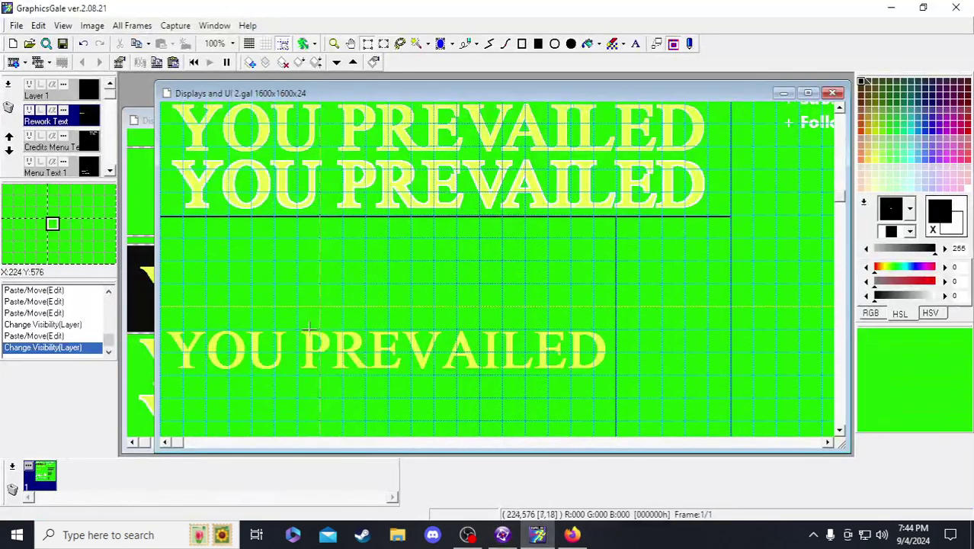
pyautogui.scroll(-2, 427, 267)
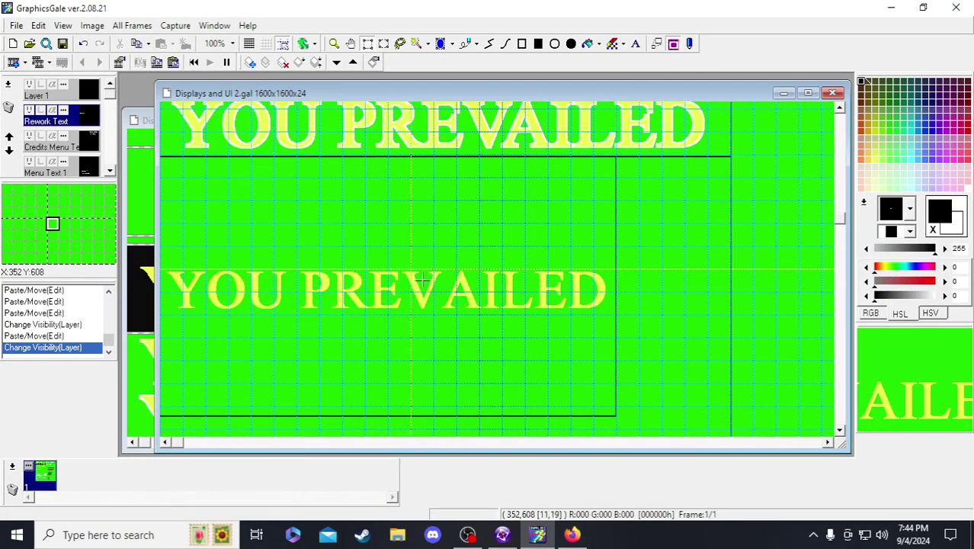
# - In the Heartwell Dev Stream Notes, move the action to rework announcement texts, with its sub-list, above the 640 x 360 fit-check action
pyautogui.click(572, 535)
pyautogui.scroll(-1, 594, 373)
pyautogui.scroll(1, 584, 401)
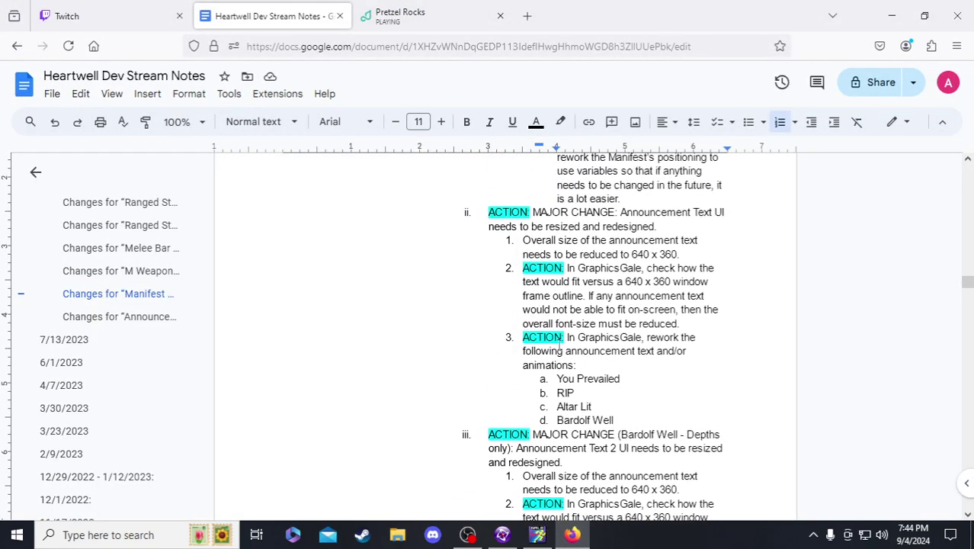
pyautogui.moveTo(642, 415); pyautogui.dragTo(537, 378)
pyautogui.moveTo(627, 424); pyautogui.dragTo(518, 337)
pyautogui.hotkey('ctrl', 'c')
pyautogui.press('BackSpace')
pyautogui.click(521, 267)
pyautogui.press('Return')
pyautogui.hotkey('ctrl', 'v')
# - Delete the empty numbered item below the fit-check action in the notes
pyautogui.scroll(-2, 524, 388)
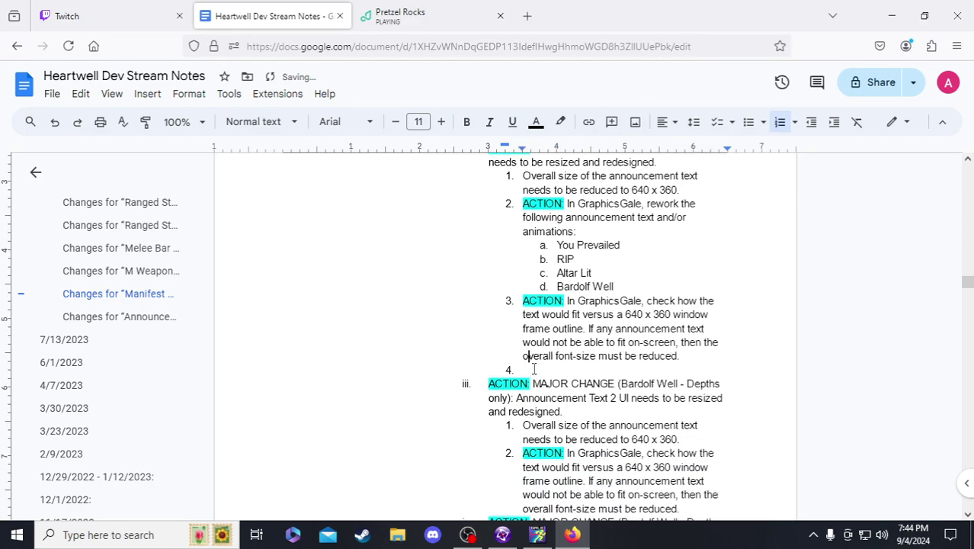
pyautogui.press('BackSpace')
pyautogui.press('BackSpace')
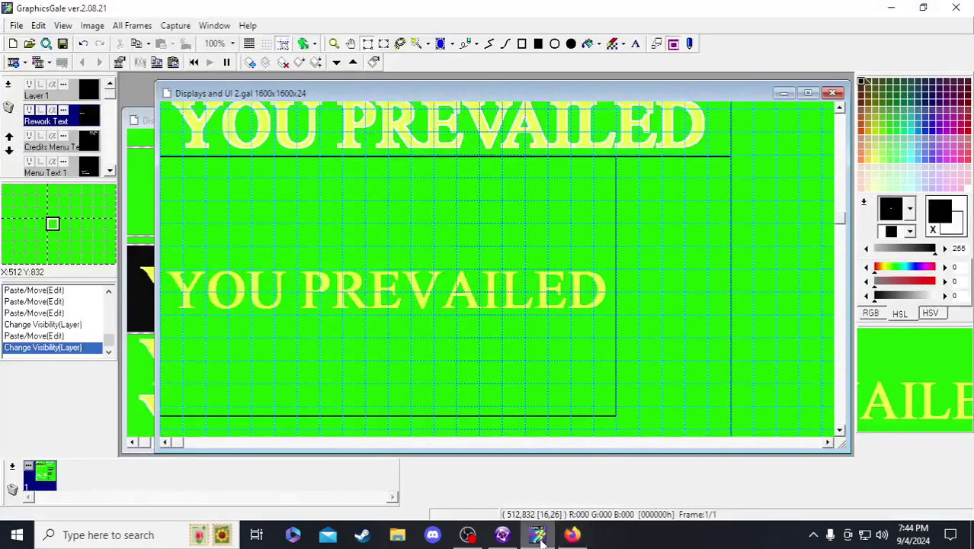
# - Switch to GraphicsGale, save the Displays and UI 2 image, and duplicate Layer 1 under the name Rework Background 1
pyautogui.click(538, 534)
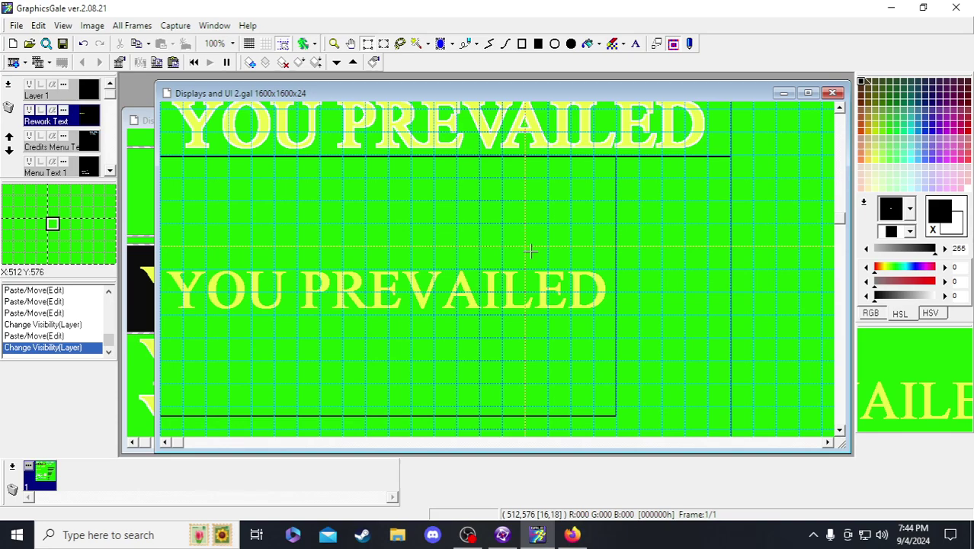
pyautogui.click(63, 44)
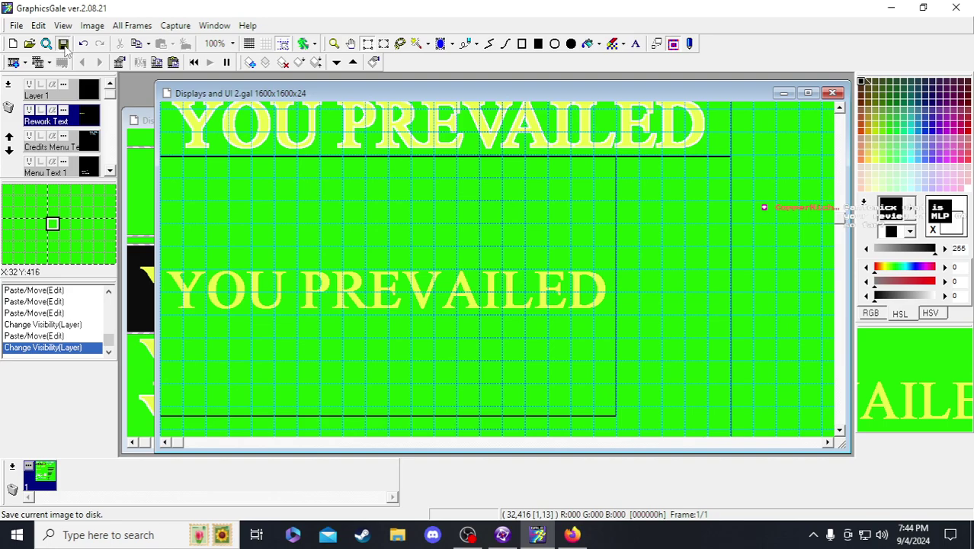
pyautogui.click(80, 94)
pyautogui.rightClick(80, 95)
pyautogui.click(92, 120)
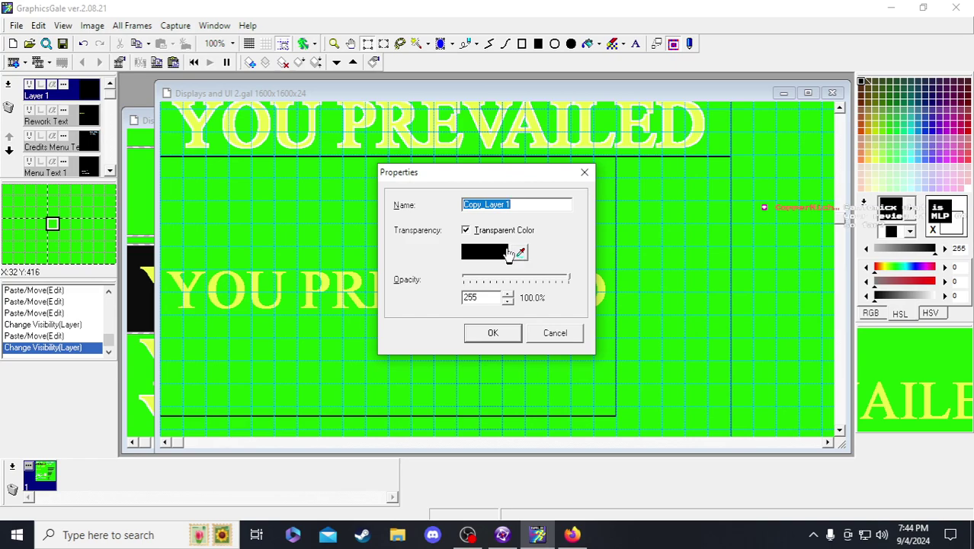
pyautogui.write('Rework Background')
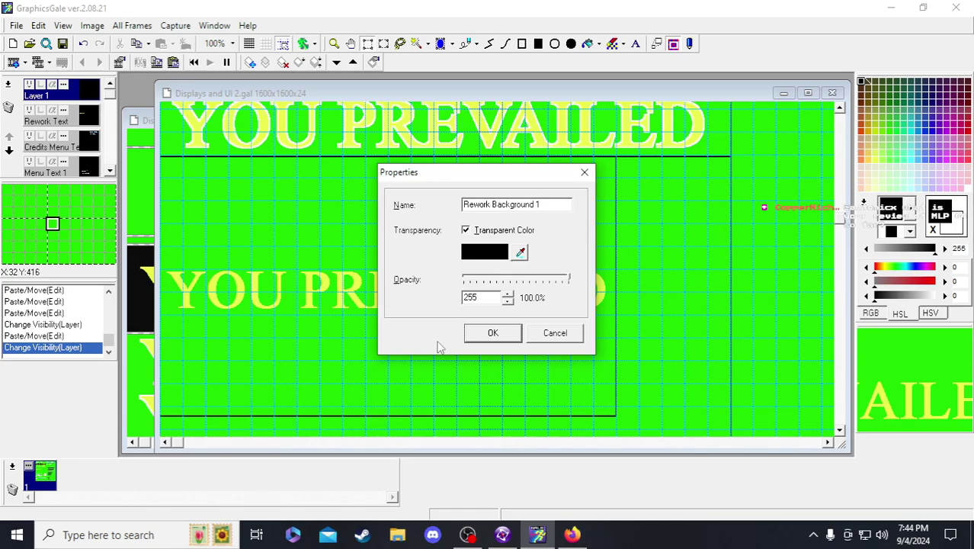
pyautogui.click(494, 334)
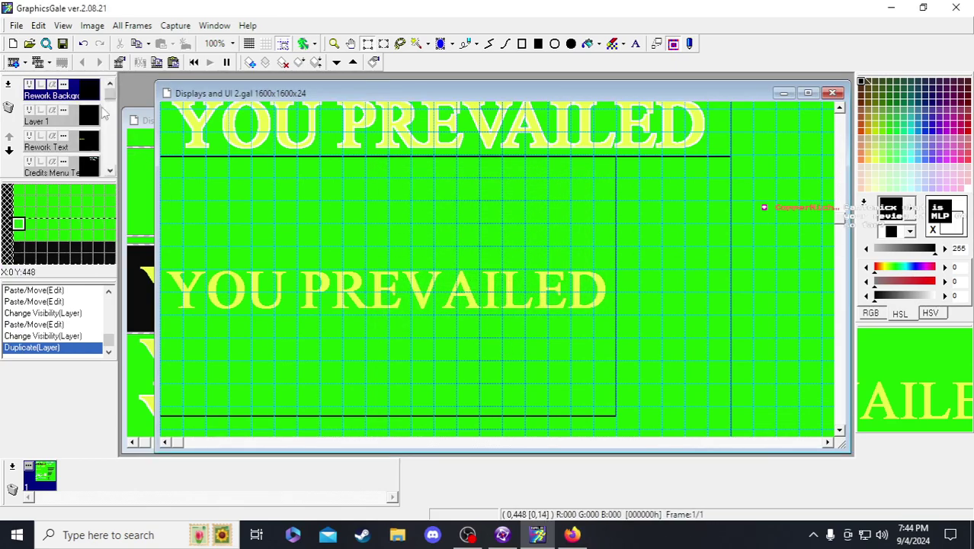
# - Move the Rework Background 1 layer directly below Rework Text and save the image
pyautogui.moveTo(87, 142); pyautogui.dragTo(86, 142)
pyautogui.click(62, 43)
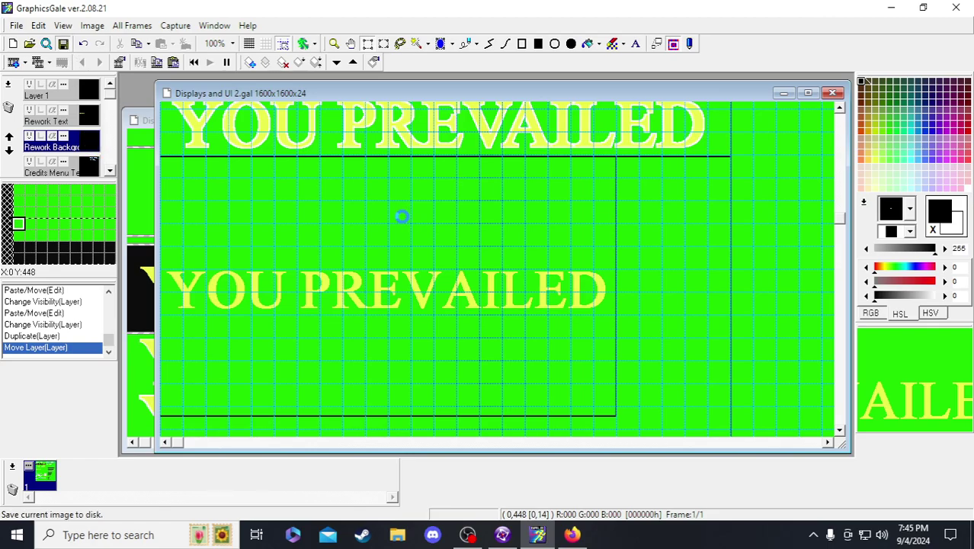
# - Go through the layer list, toggling the Title Text and Boss Health V3 layers, to look for the YOU PREVAILED banner's artwork
pyautogui.scroll(-1, 413, 229)
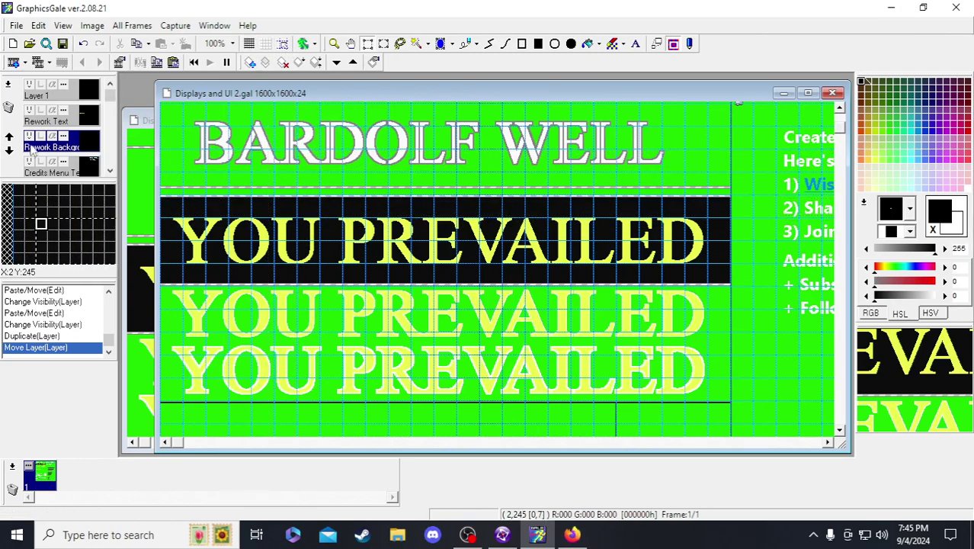
pyautogui.scroll(-2, 33, 148)
pyautogui.scroll(-1, 55, 150)
pyautogui.scroll(-4, 55, 150)
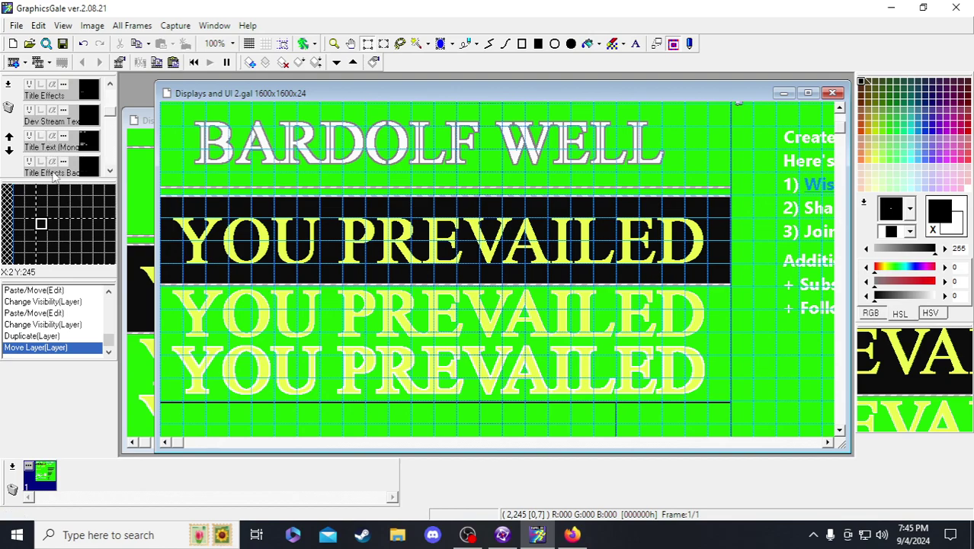
pyautogui.click(30, 137)
pyautogui.scroll(-1, 35, 153)
pyautogui.scroll(-4, 31, 149)
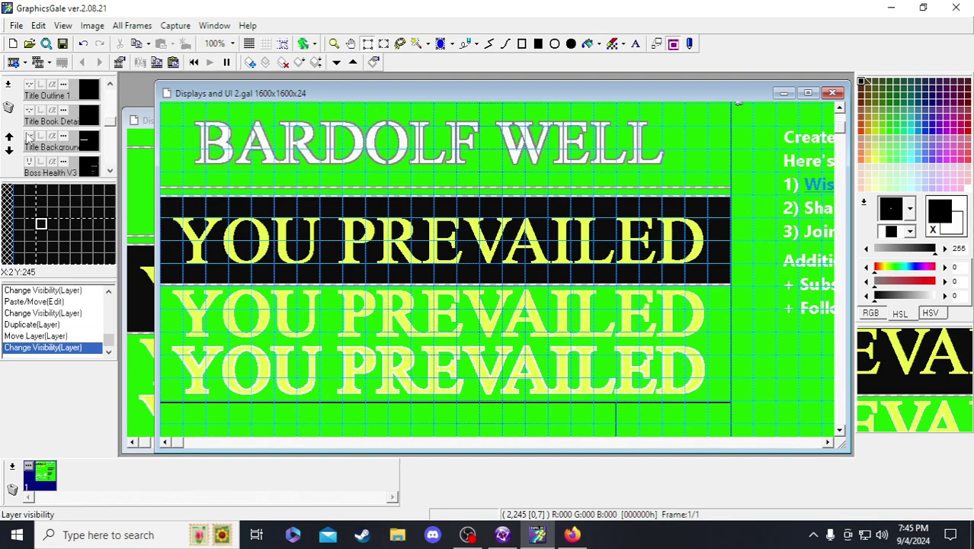
pyautogui.click(67, 122)
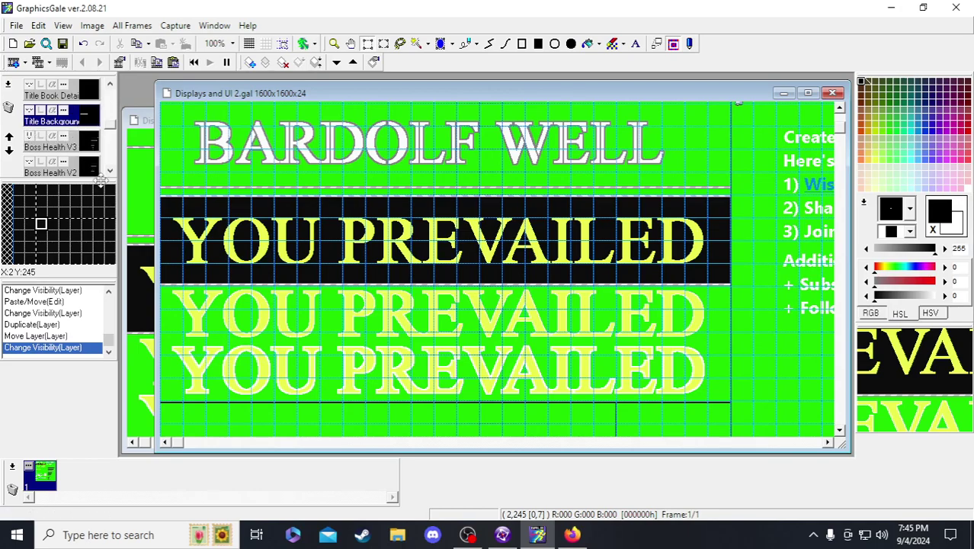
pyautogui.click(54, 143)
pyautogui.click(30, 136)
pyautogui.scroll(-6, 54, 148)
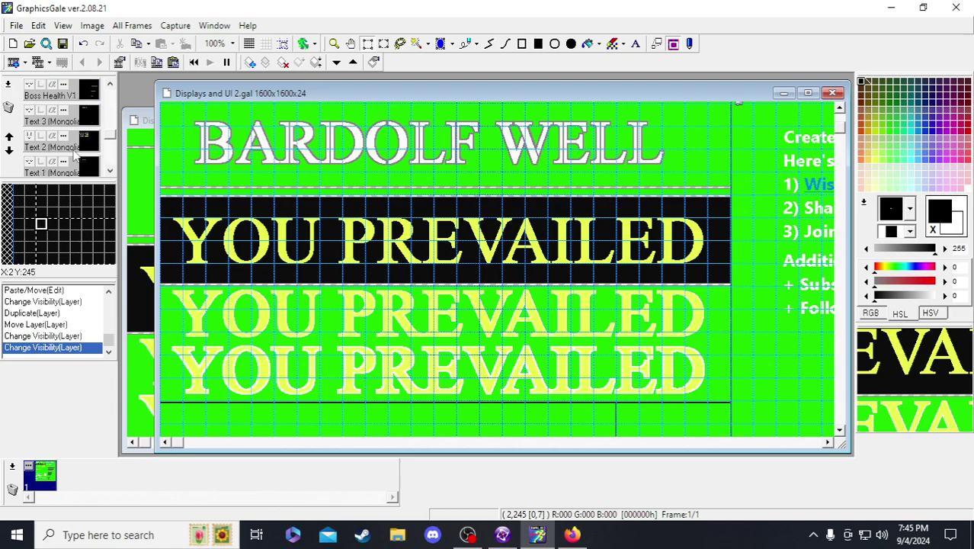
pyautogui.scroll(7, 76, 154)
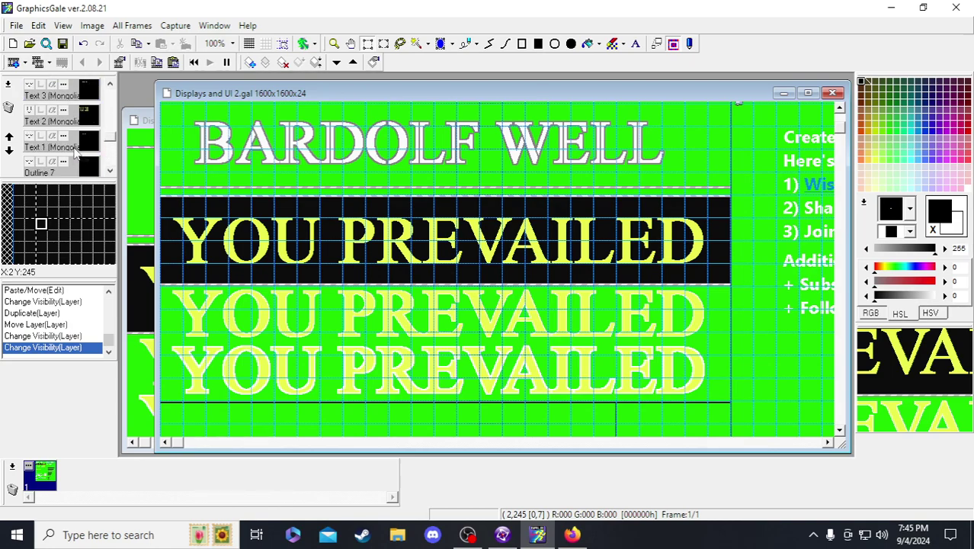
pyautogui.scroll(4, 88, 149)
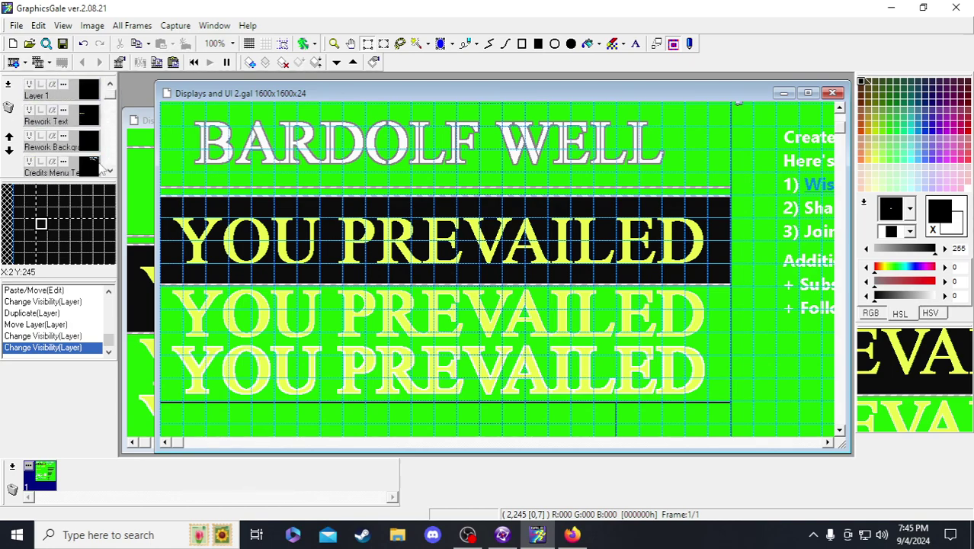
# - Toggle the visibility of the Menu Text 1, Menu UI 2, Menu UI 1 and Title Effects layers to identify the banner's border lines
pyautogui.scroll(-2, 87, 161)
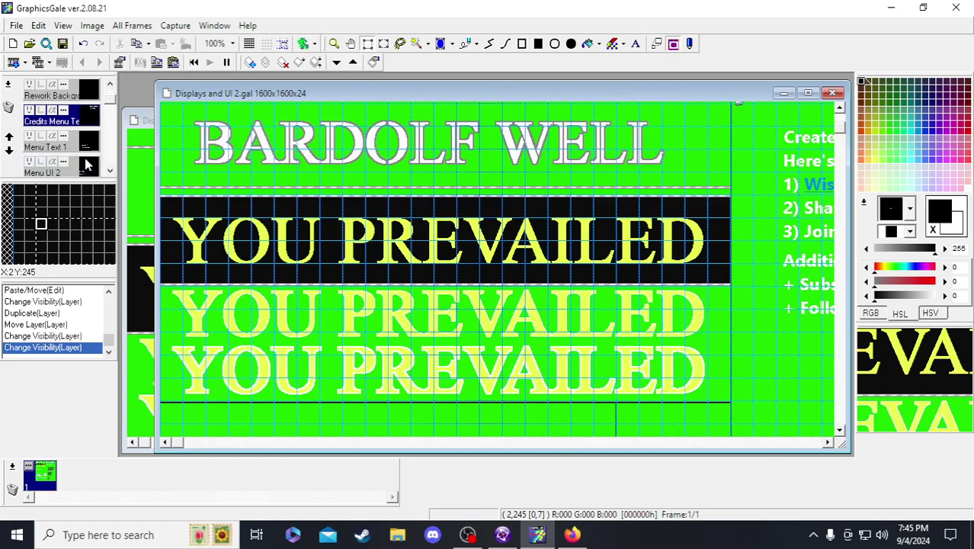
pyautogui.click(30, 141)
pyautogui.click(30, 162)
pyautogui.scroll(-1, 30, 162)
pyautogui.click(30, 163)
pyautogui.scroll(-2, 30, 157)
pyautogui.click(29, 142)
pyautogui.click(29, 142)
pyautogui.click(29, 142)
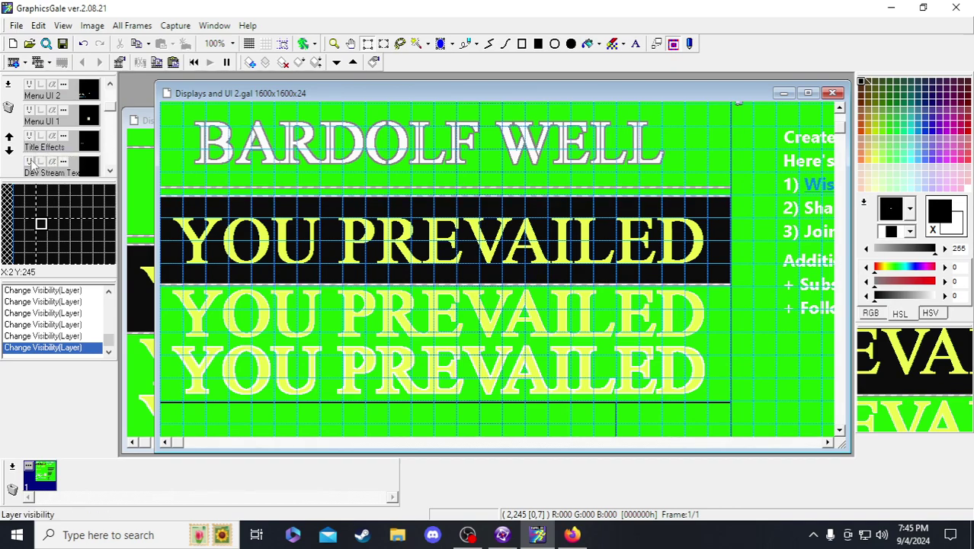
# - On the Title Effects layer, select and copy the border lines around the YOU PREVAILED banner, an area about 815 x 133 pixels
pyautogui.click(88, 143)
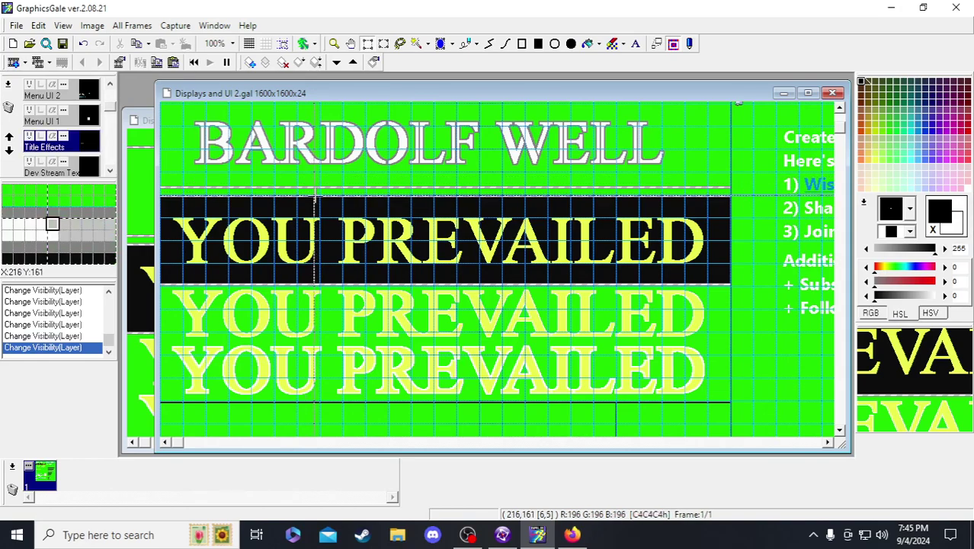
pyautogui.scroll(-2, 86, 131)
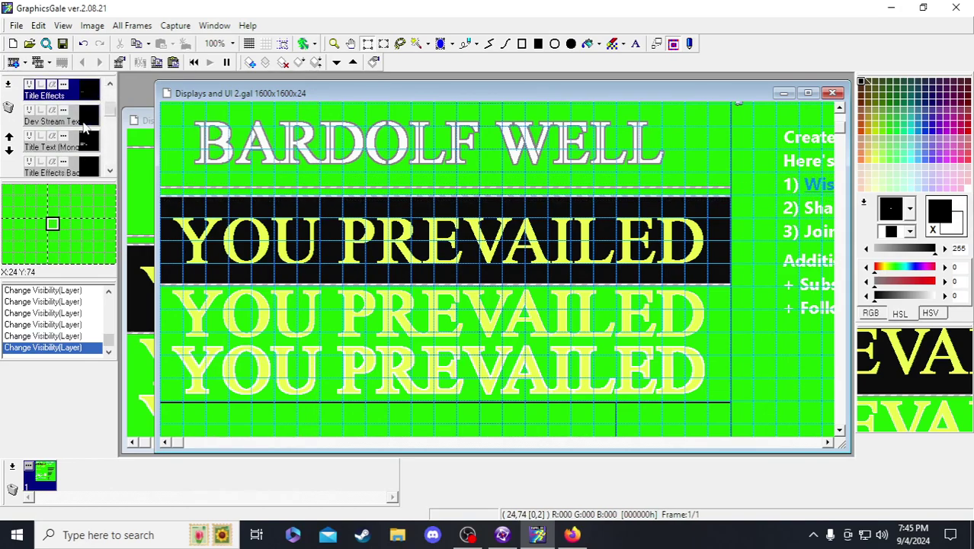
pyautogui.click(29, 137)
pyautogui.click(29, 138)
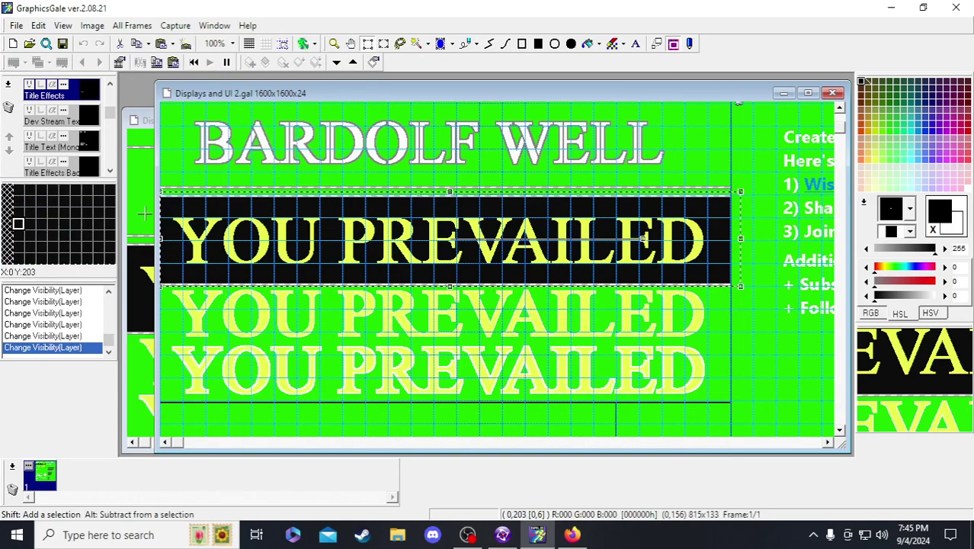
# - Try to paste the copied border lines around the smaller YOU PREVAILED text on the Rework Background 1 layer
pyautogui.scroll(2, 70, 130)
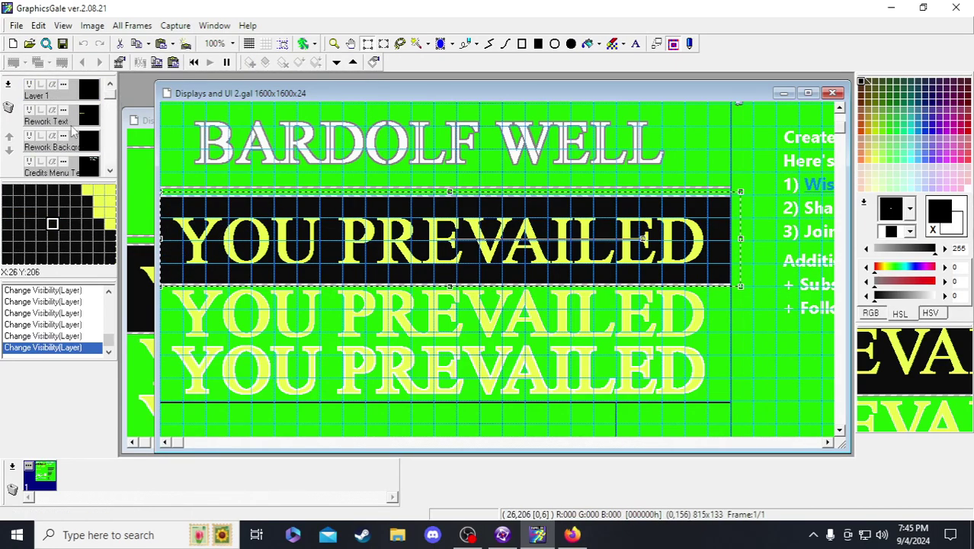
pyautogui.click(61, 145)
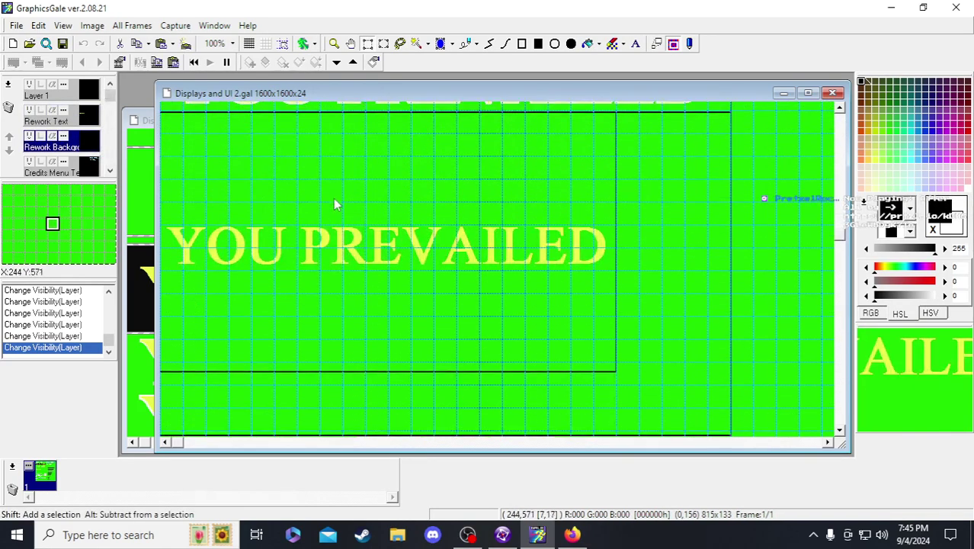
pyautogui.hotkey('ctrl', 'v')
pyautogui.moveTo(353, 165); pyautogui.dragTo(348, 251)
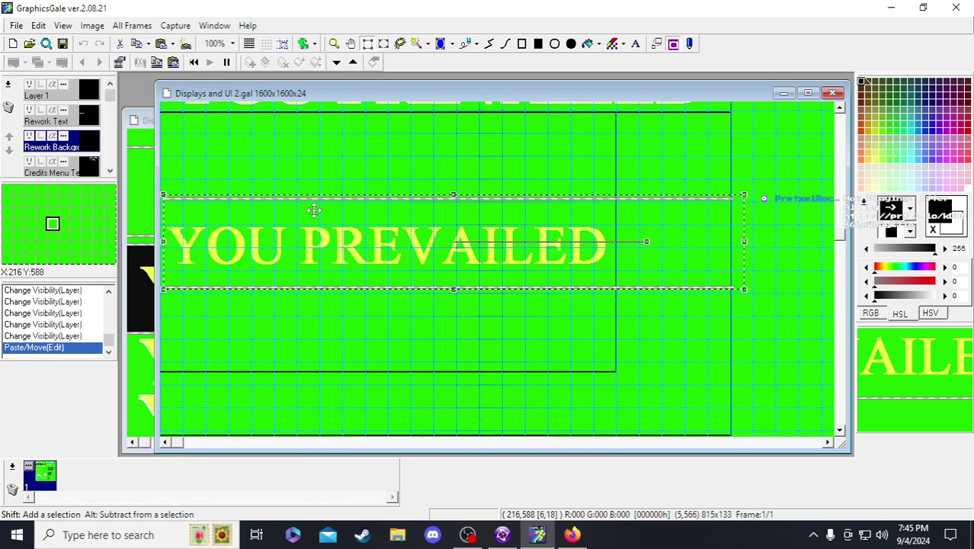
pyautogui.press('Return')
# - Duplicate Layer 1 as Rework Effects 1 and place the new layer between Rework Text and Rework Background 1
pyautogui.rightClick(83, 92)
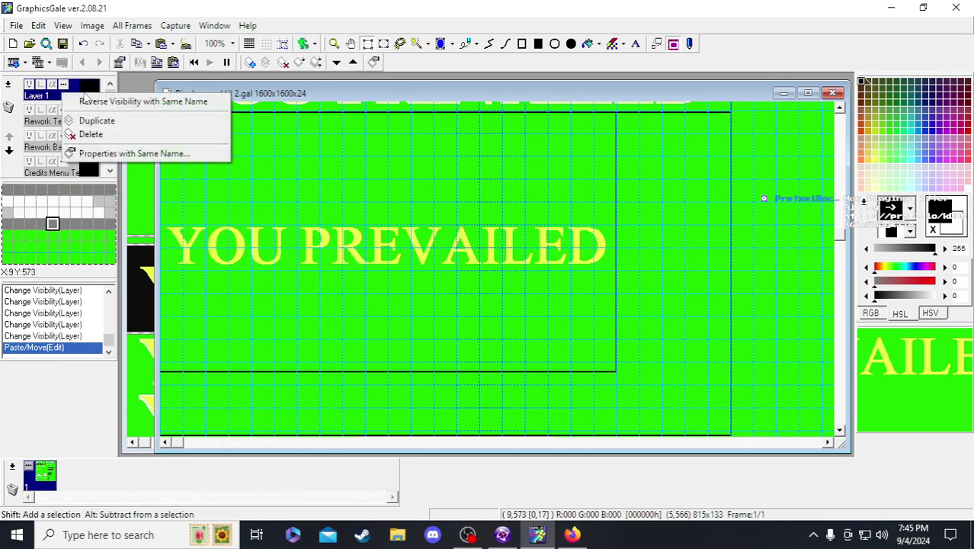
pyautogui.click(98, 120)
pyautogui.write('Rework Effects 1')
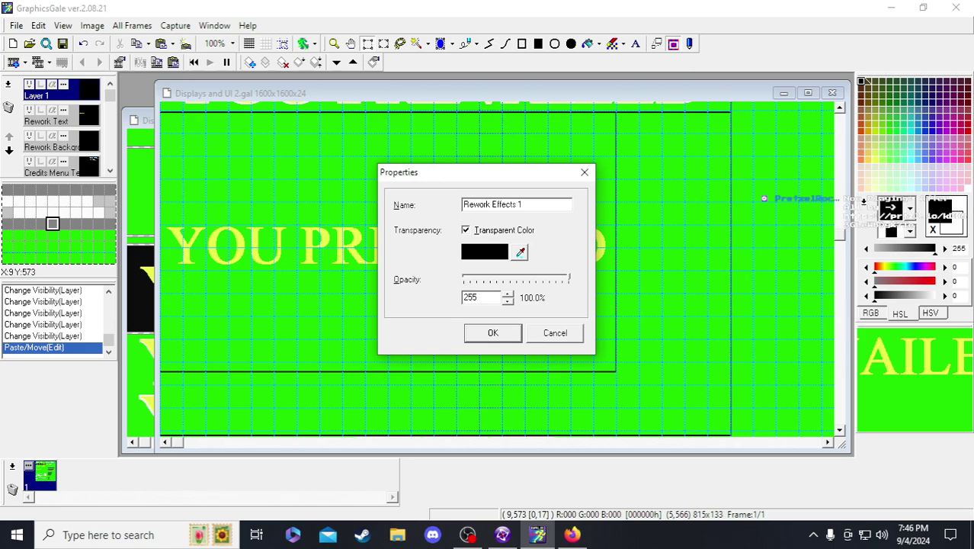
pyautogui.click(492, 333)
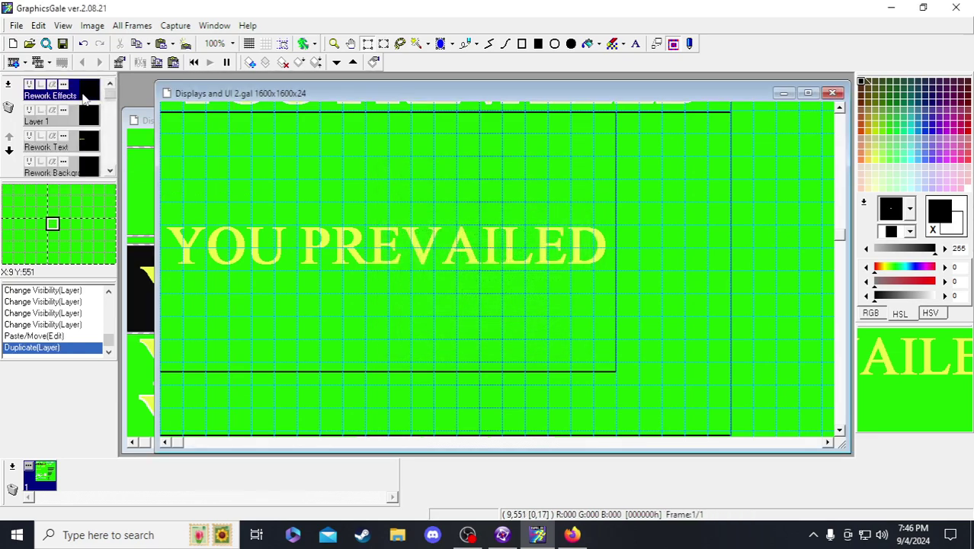
pyautogui.scroll(-1, 94, 130)
pyautogui.moveTo(94, 129); pyautogui.dragTo(94, 131)
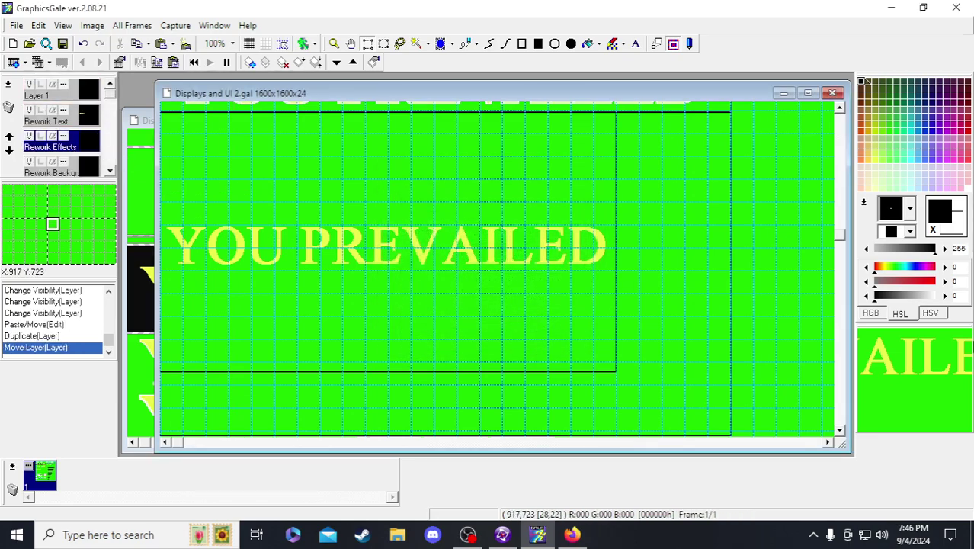
# - Paste the border lines onto the Rework Effects 1 layer around the smaller YOU PREVAILED text, aligned to the canvas's left edge
pyautogui.hotkey('ctrl', 'v')
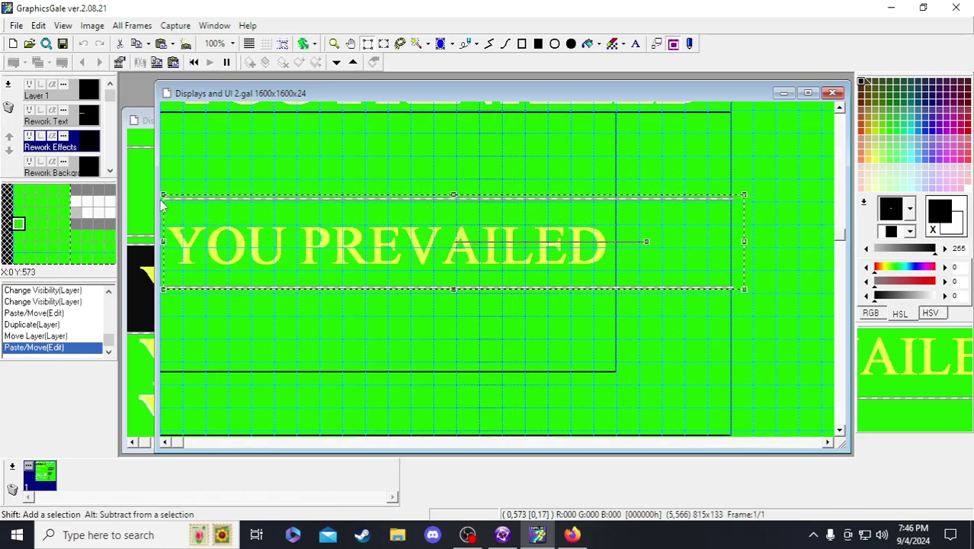
pyautogui.moveTo(163, 200); pyautogui.dragTo(162, 199)
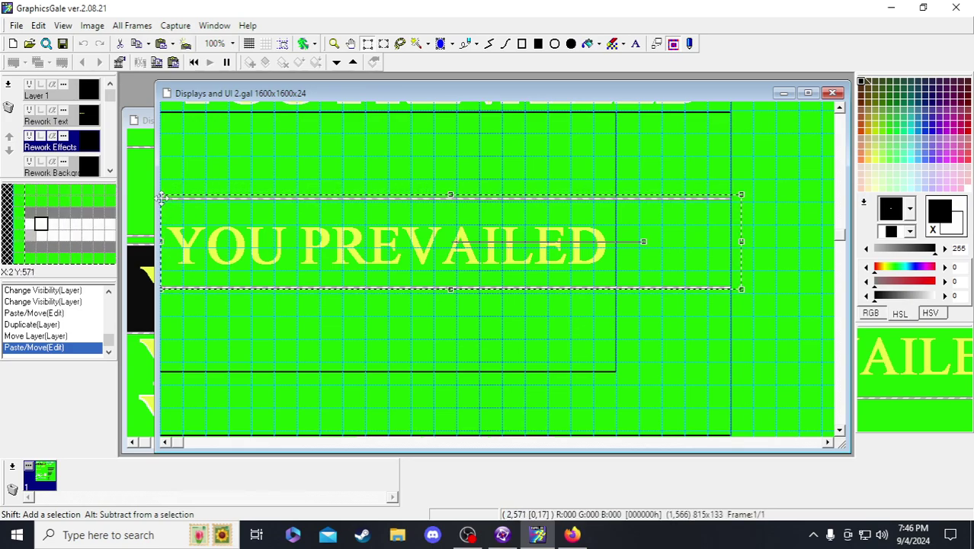
pyautogui.click(242, 329)
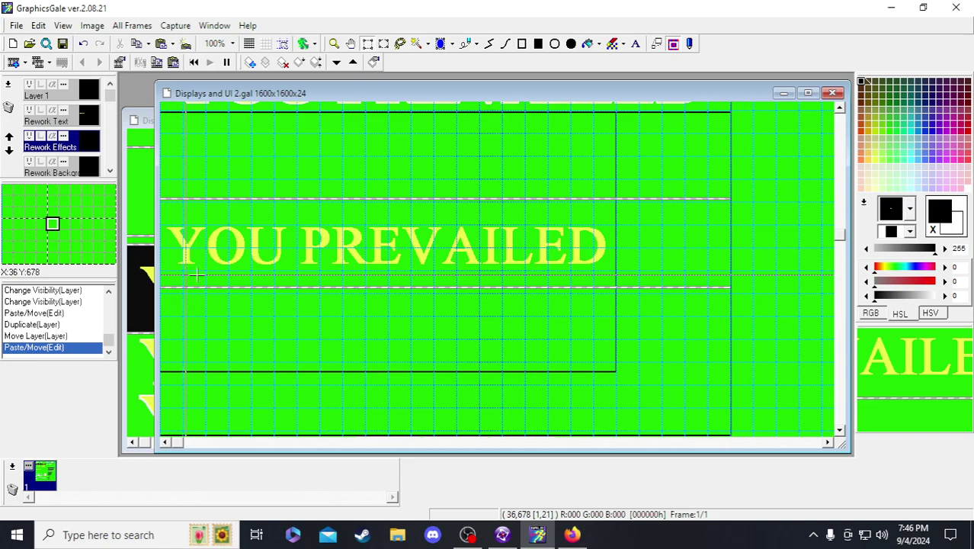
# - On the Rework Effects layer, move the lower border line up about 7 pixels, closer to the YOU PREVAILED text
pyautogui.moveTo(747, 316); pyautogui.dragTo(135, 279)
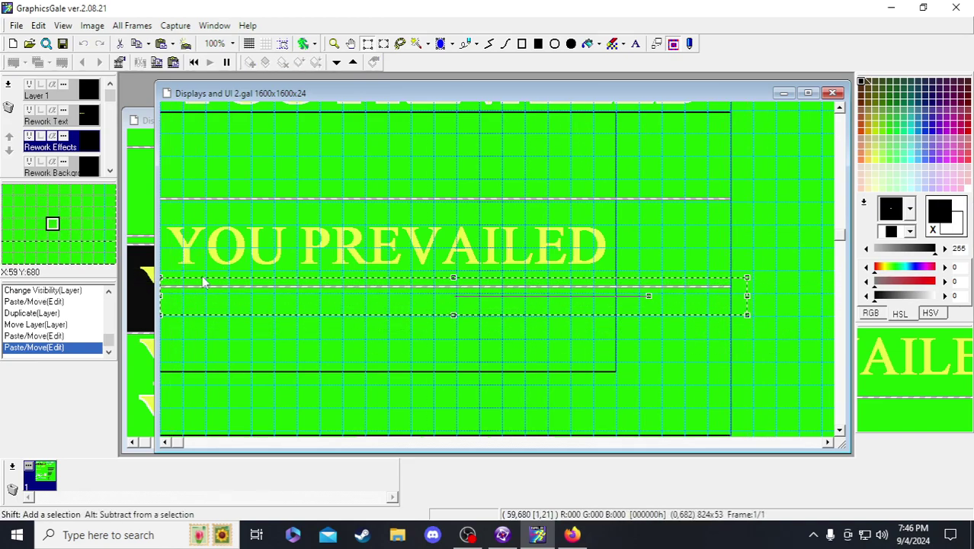
pyautogui.press('Up')
pyautogui.press('Up')
pyautogui.press('Up')
pyautogui.press('Up')
pyautogui.press('Up')
pyautogui.press('Up')
pyautogui.press('Up')
pyautogui.press('Up')
pyautogui.press('Up')
pyautogui.press('Up')
pyautogui.press('Up')
pyautogui.press('Up')
pyautogui.press('Up')
pyautogui.press('Up')
pyautogui.press('Up')
pyautogui.press('Up')
pyautogui.press('Up')
pyautogui.press('Up')
pyautogui.press('Up')
pyautogui.press('Up')
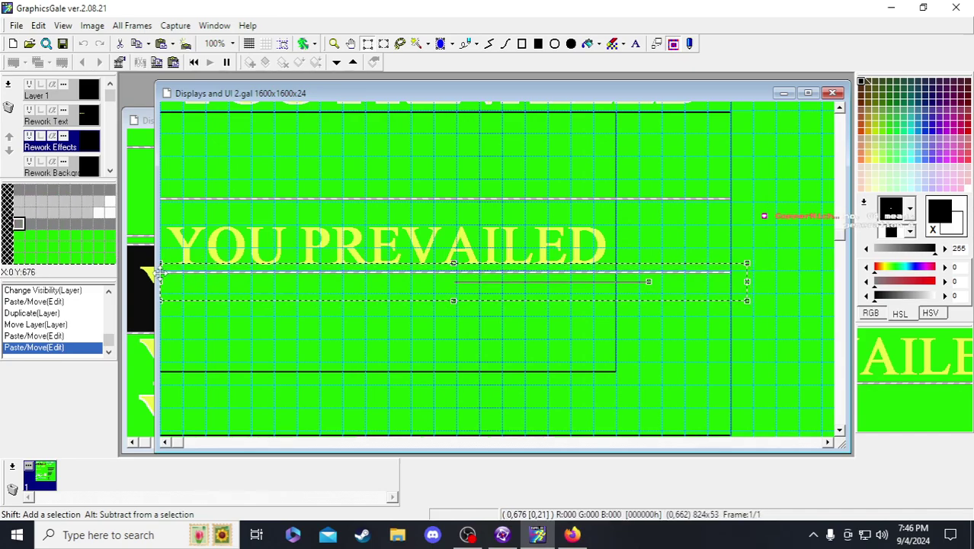
pyautogui.press('Down')
pyautogui.press('Down')
pyautogui.press('Down')
pyautogui.press('Down')
pyautogui.press('Down')
pyautogui.press('Down')
pyautogui.press('Down')
pyautogui.press('Down')
pyautogui.press('Down')
pyautogui.press('Down')
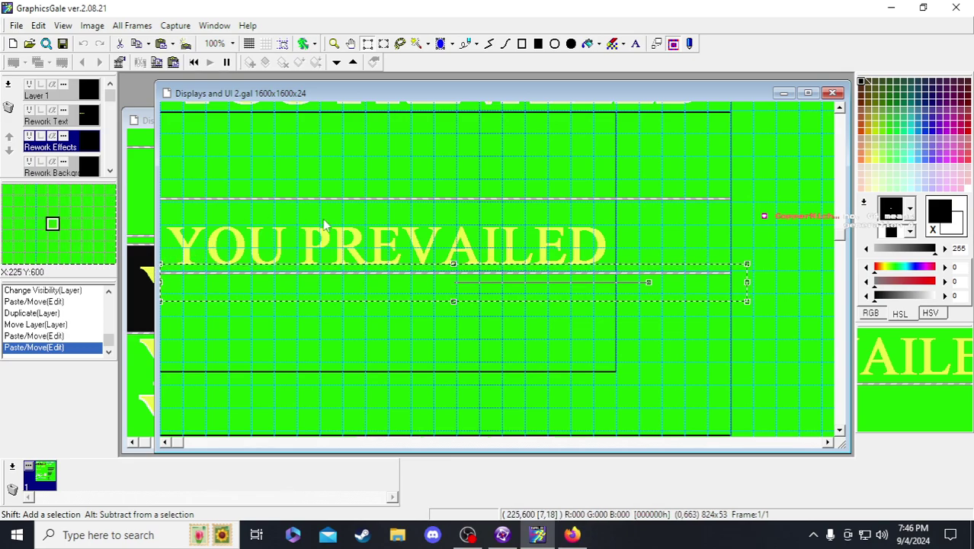
pyautogui.press('Down')
pyautogui.press('Down')
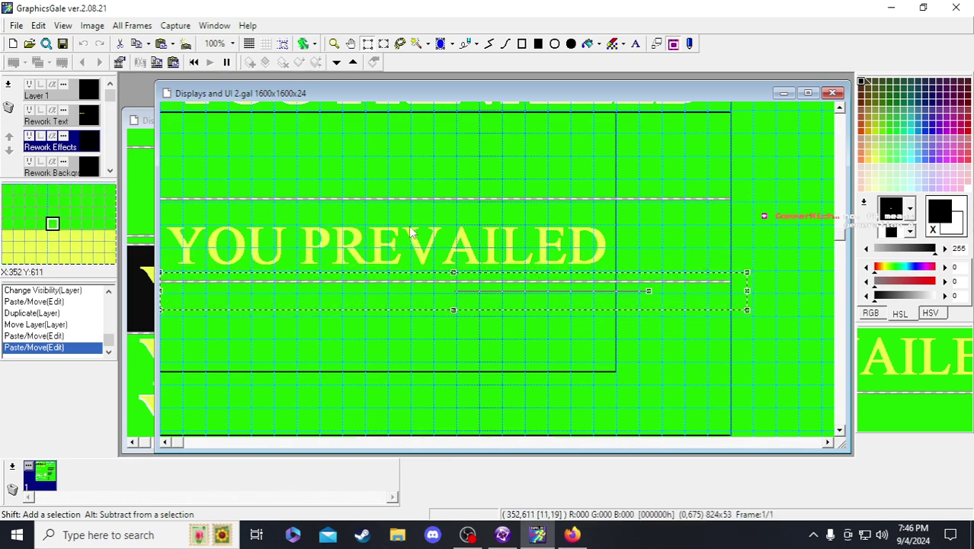
pyautogui.click(692, 221)
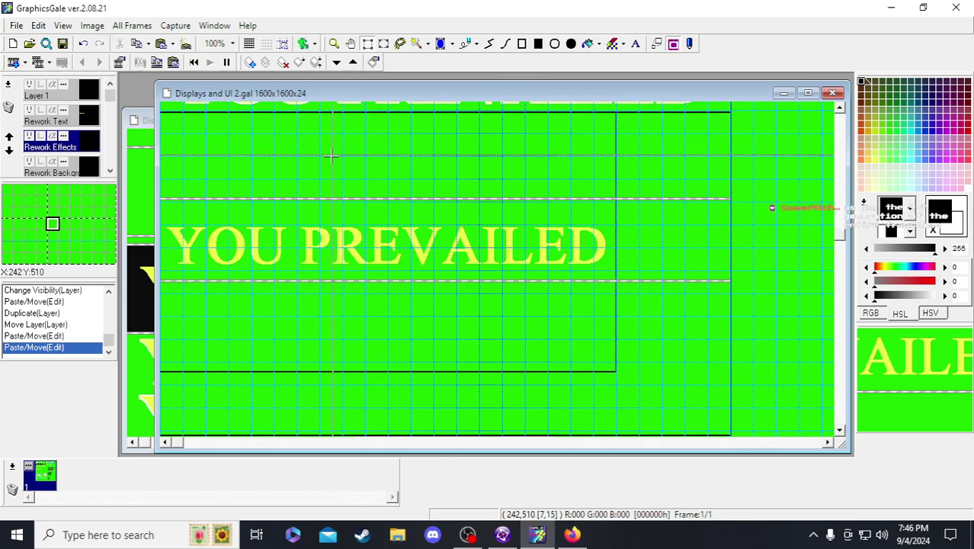
pyautogui.scroll(1, 420, 181)
pyautogui.scroll(1, 420, 181)
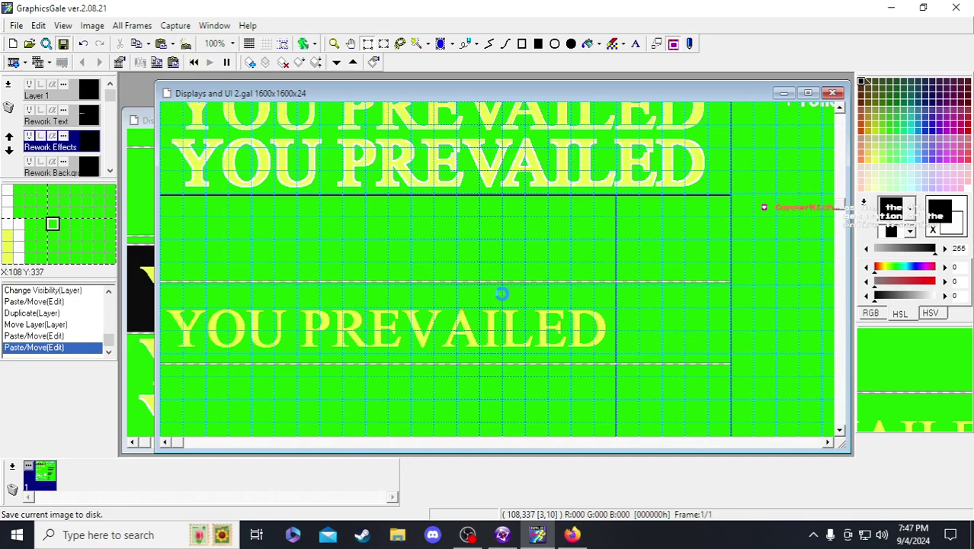
pyautogui.scroll(-3, 554, 287)
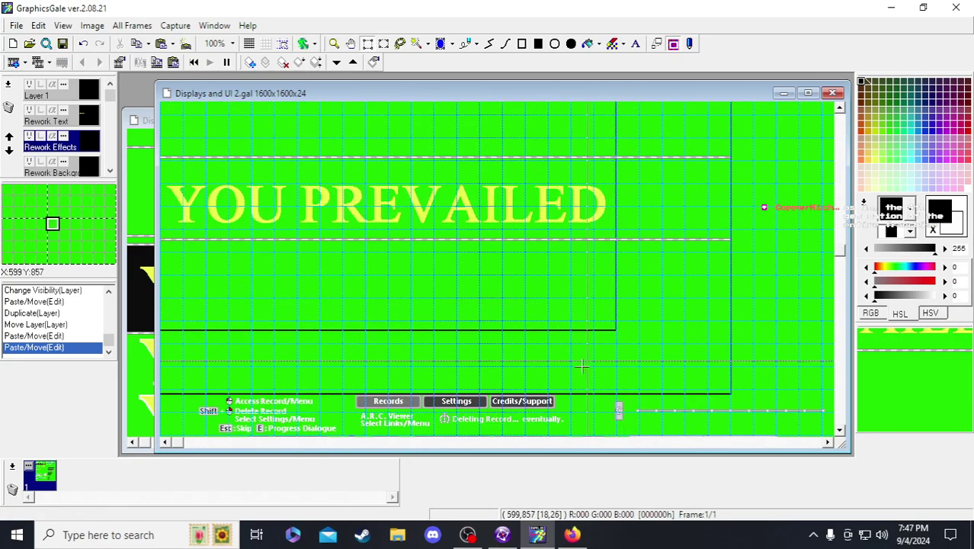
pyautogui.scroll(1, 549, 330)
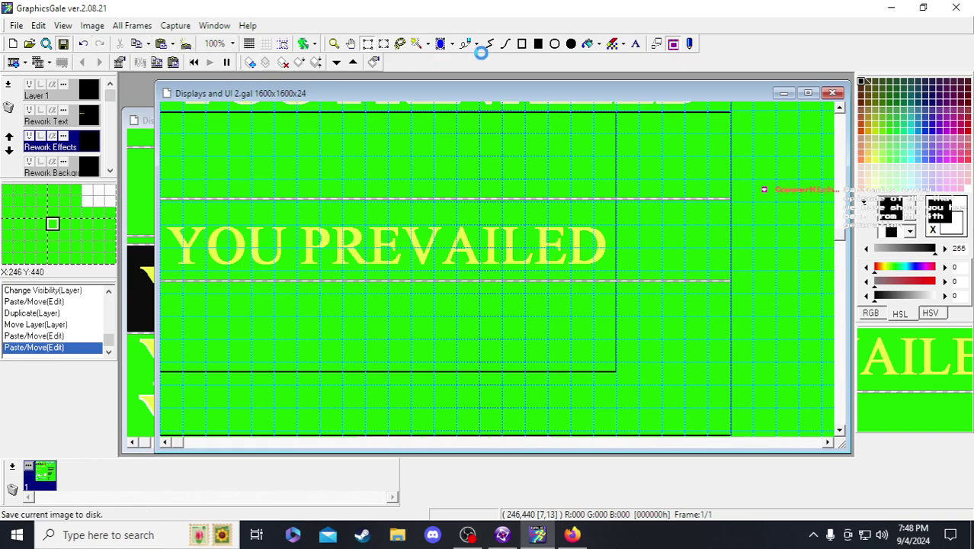
# - On the Window Outline layer, draw a horizontal black center line across the inner frame through the YOU PREVAILED text
pyautogui.scroll(-2, 84, 142)
pyautogui.scroll(-5, 84, 141)
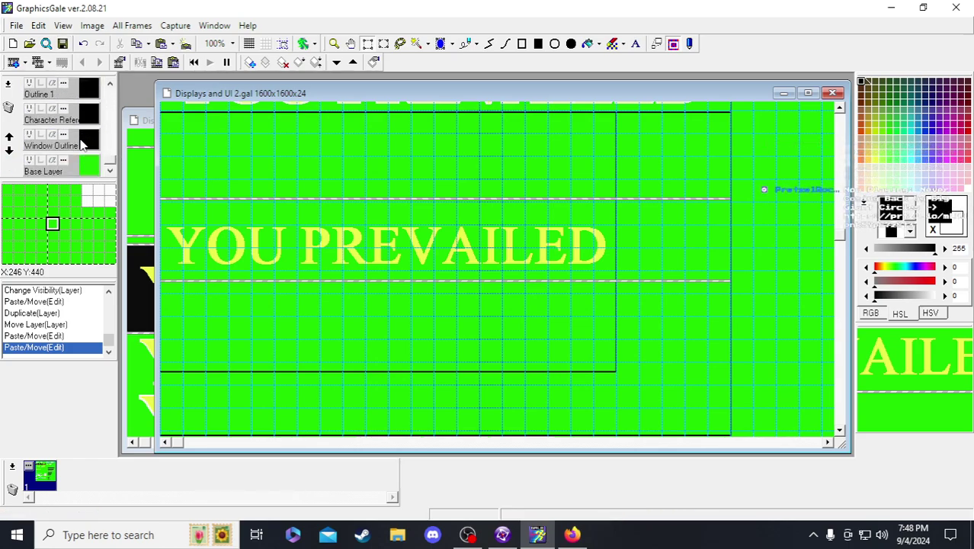
pyautogui.click(85, 145)
pyautogui.click(28, 134)
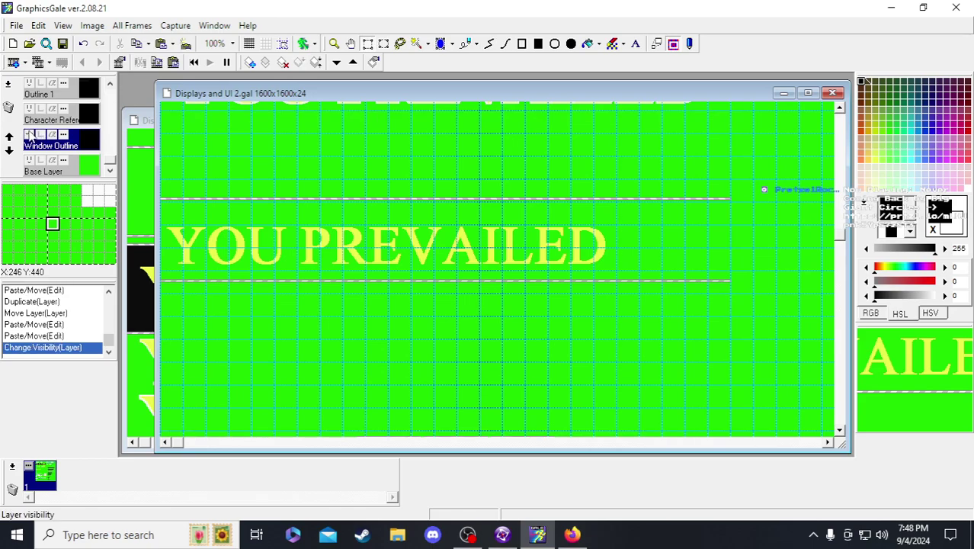
pyautogui.click(620, 246)
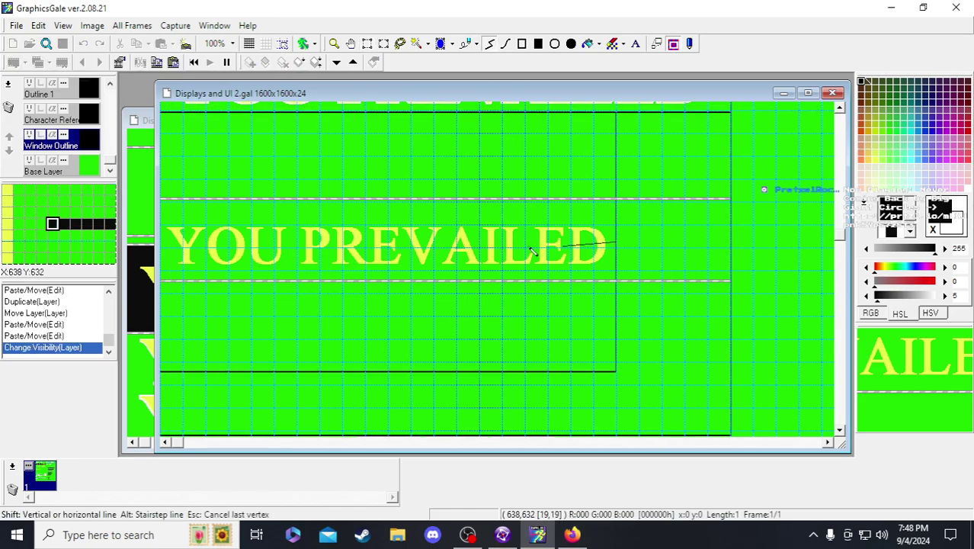
pyautogui.doubleClick(161, 246)
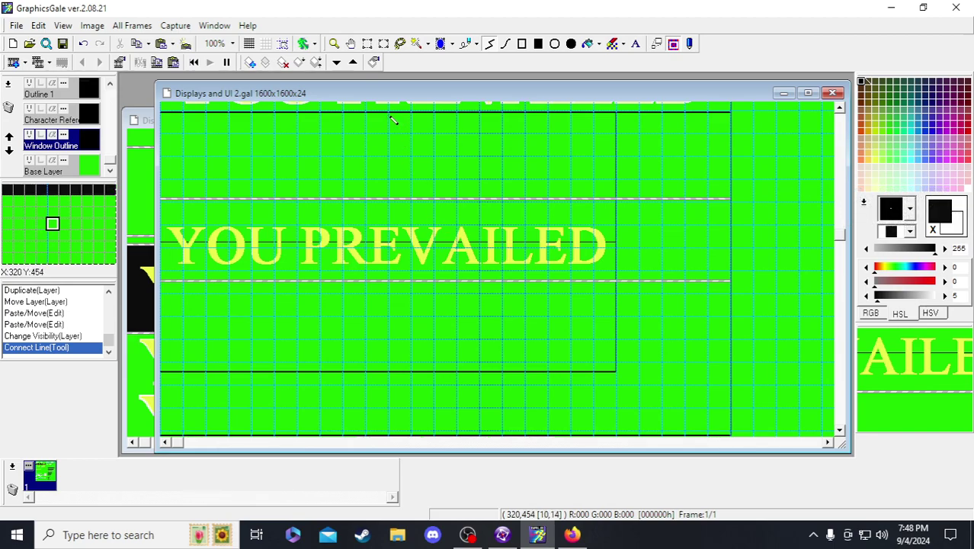
# - Draw a vertical center line at about x 320 through the inner frame and turn off the custom grid
pyautogui.click(391, 120)
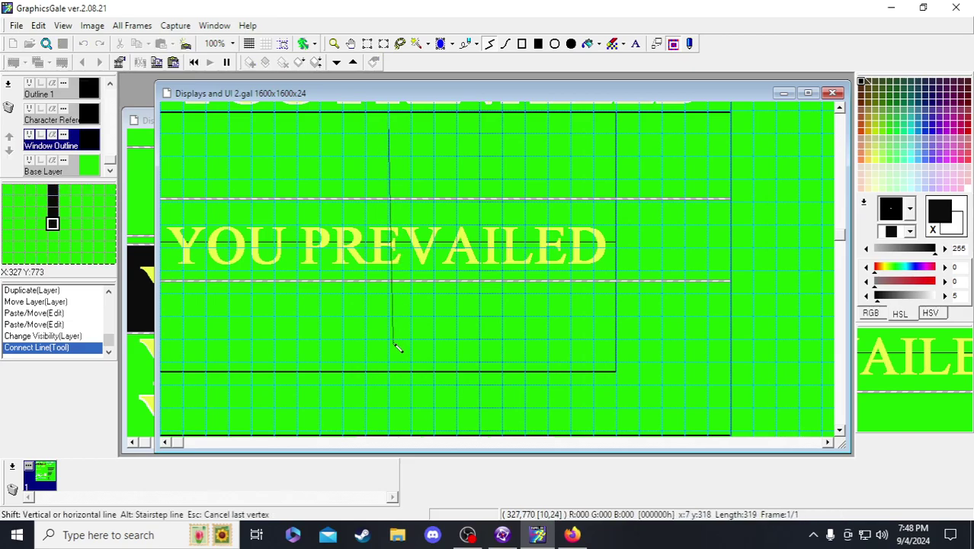
pyautogui.rightClick(391, 373)
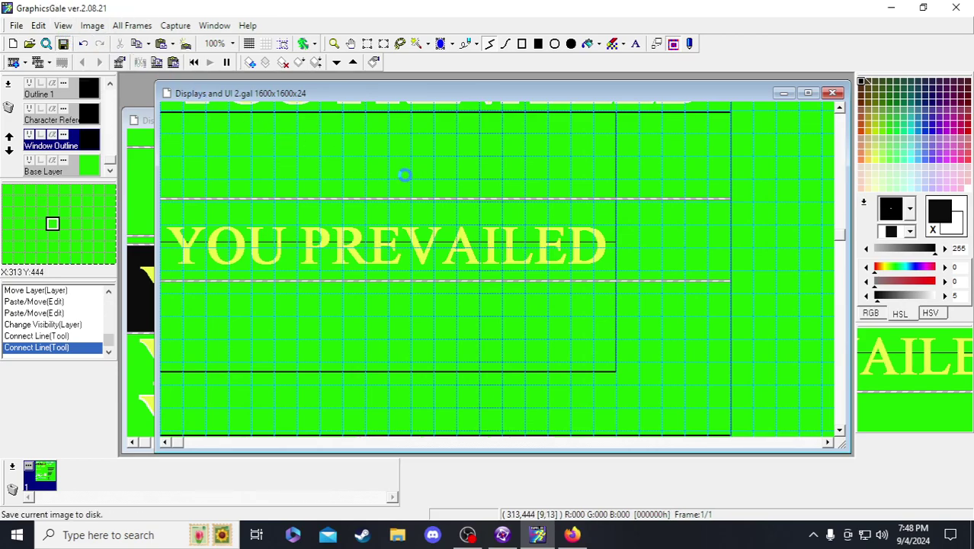
pyautogui.click(283, 43)
pyautogui.click(285, 62)
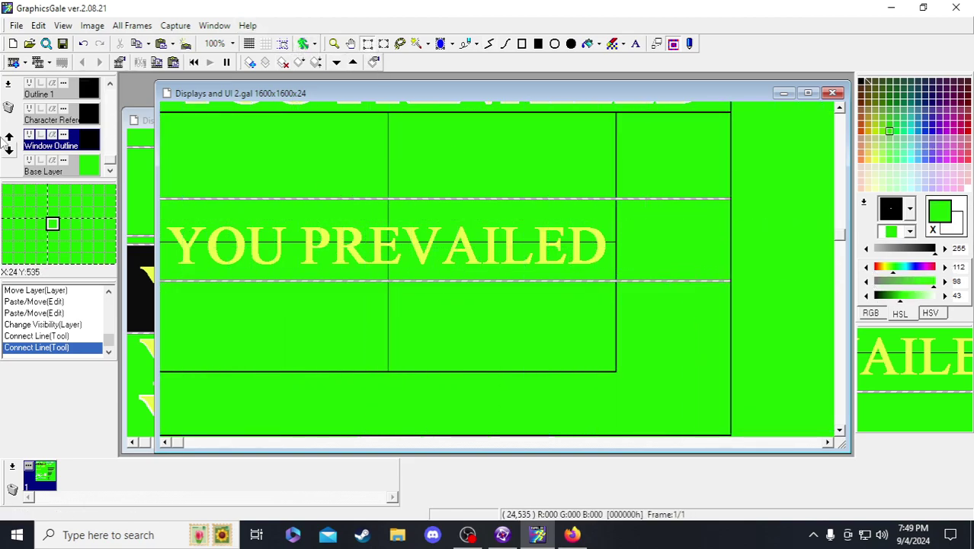
# - On the Rework Text layer, move the YOU PREVAILED text up 4 pixels to center it on the horizontal guide line
pyautogui.scroll(3, 80, 137)
pyautogui.scroll(8, 84, 137)
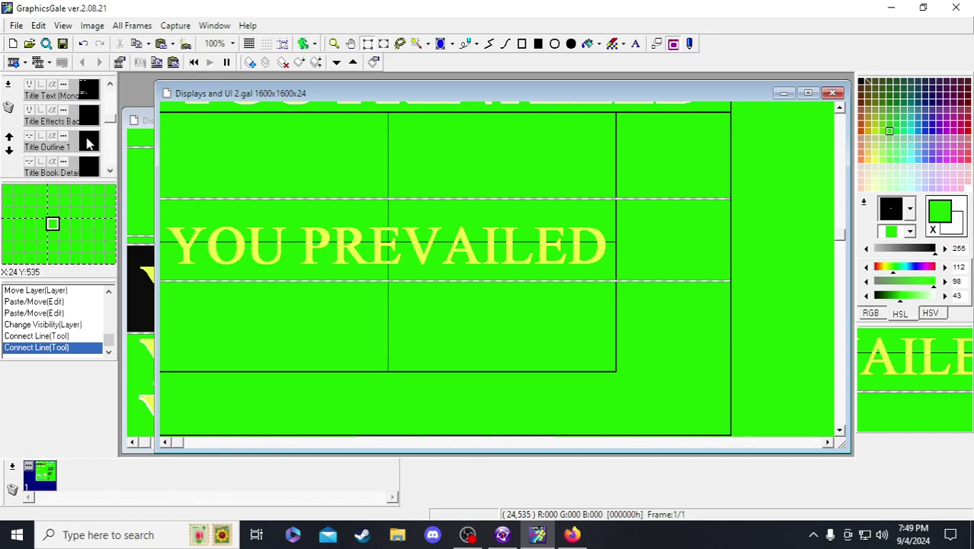
pyautogui.click(88, 124)
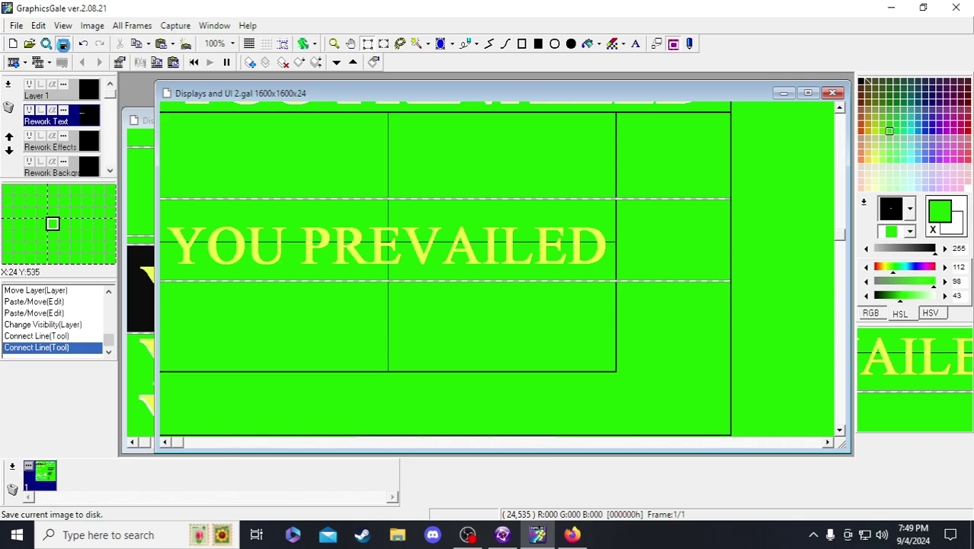
pyautogui.moveTo(624, 216); pyautogui.dragTo(8, 327)
pyautogui.press('Up')
pyautogui.press('Up')
pyautogui.press('Up')
pyautogui.press('Up')
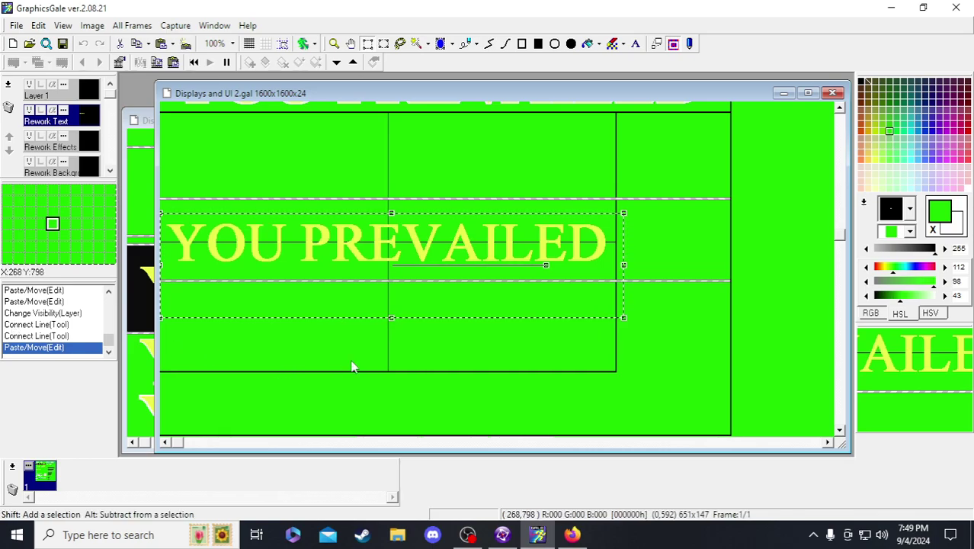
pyautogui.click(336, 311)
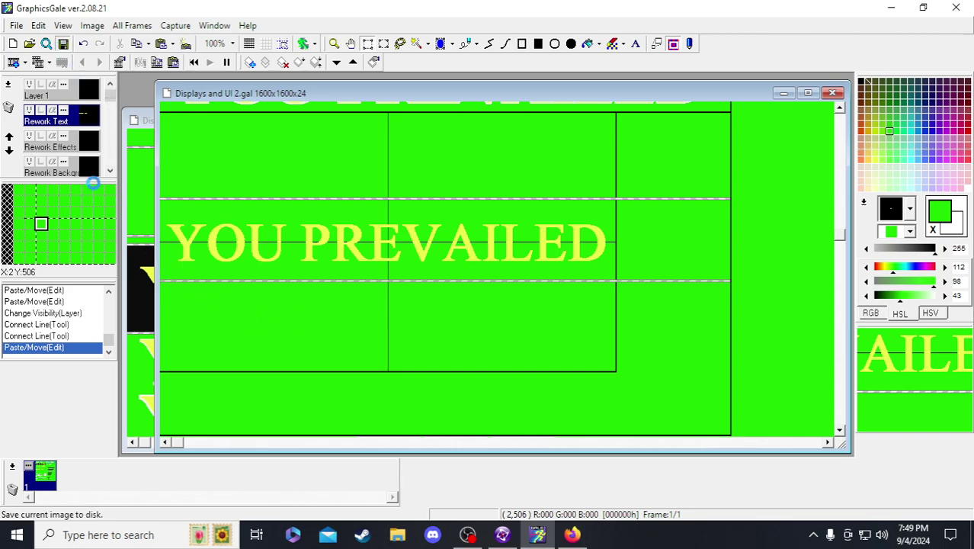
# - Show a 16x16 grid and move the upper border line on the Rework Effects layer down about 18 pixels toward the text
pyautogui.click(86, 146)
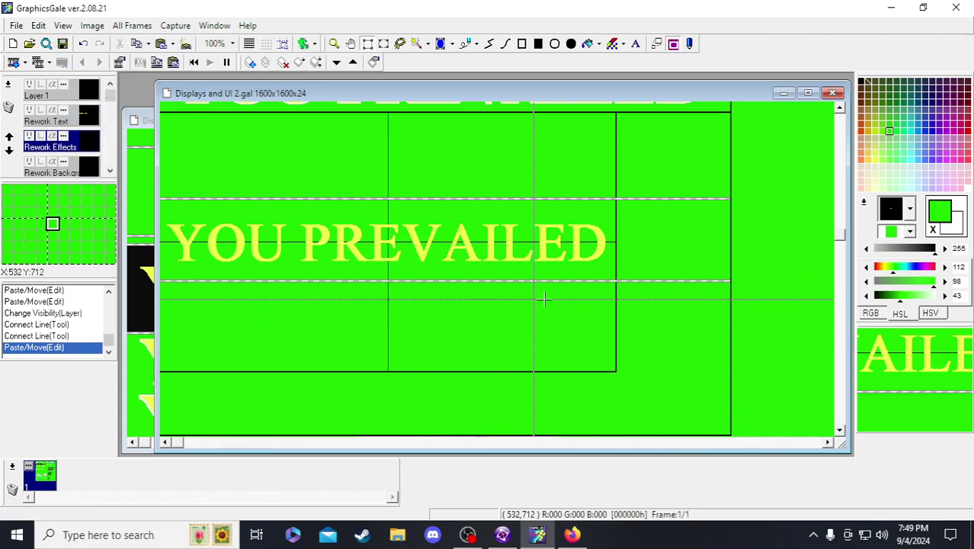
pyautogui.click(266, 44)
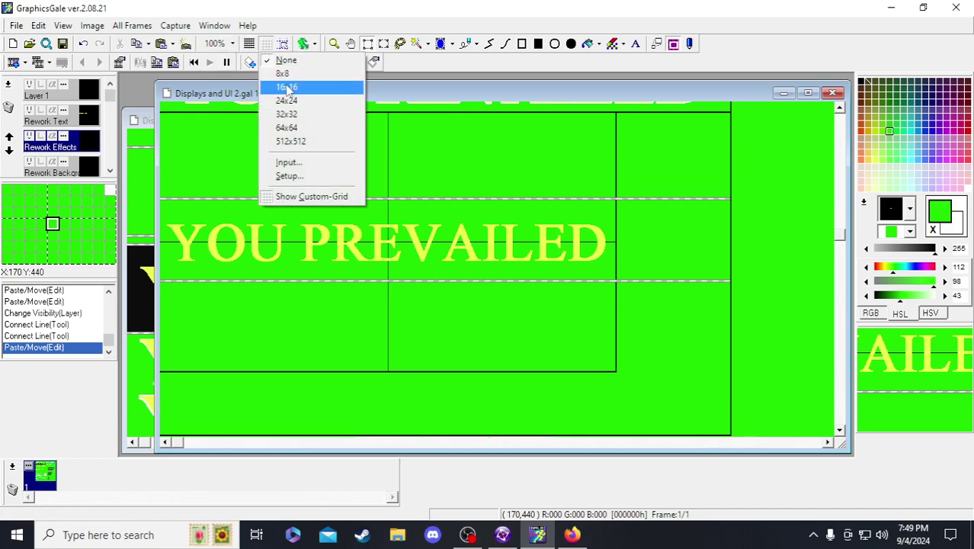
pyautogui.click(289, 87)
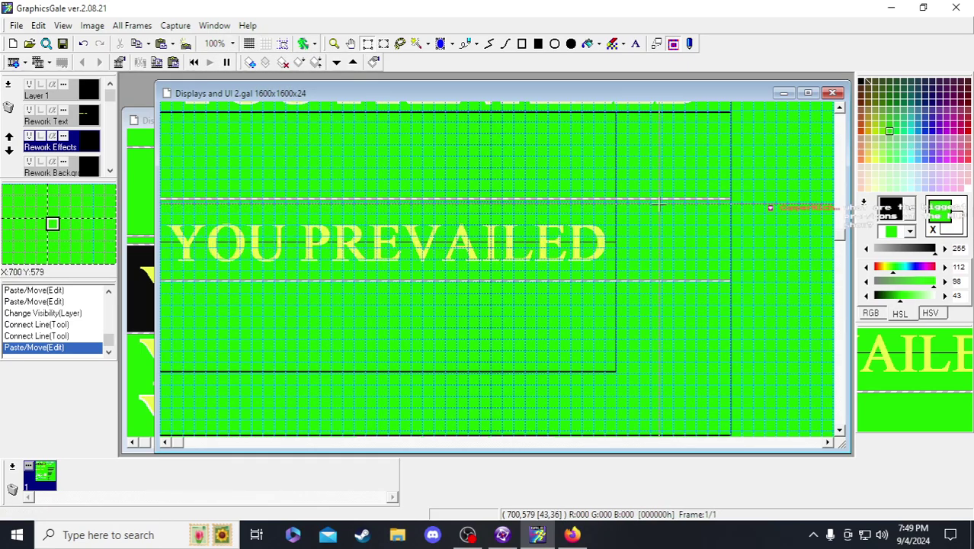
pyautogui.moveTo(741, 212); pyautogui.dragTo(108, 166)
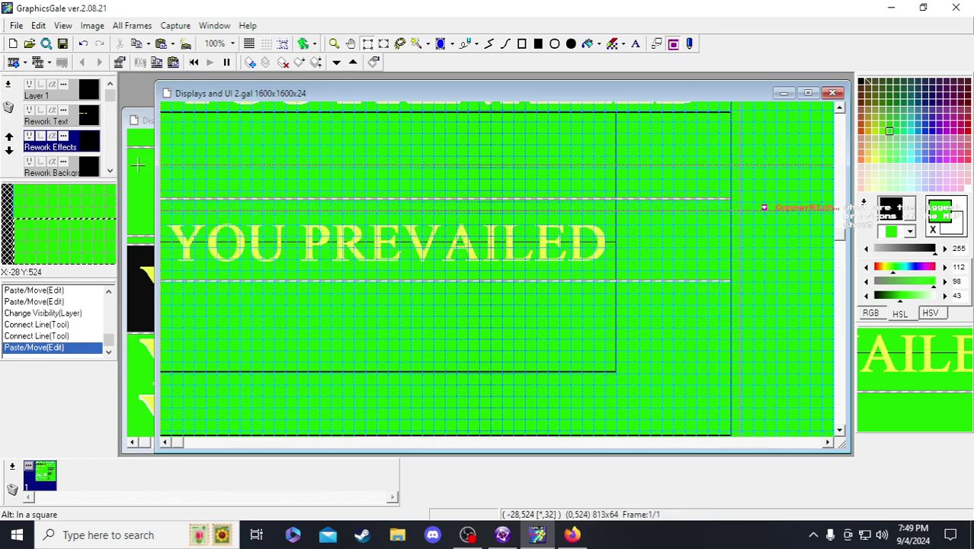
pyautogui.moveTo(185, 232); pyautogui.dragTo(197, 244)
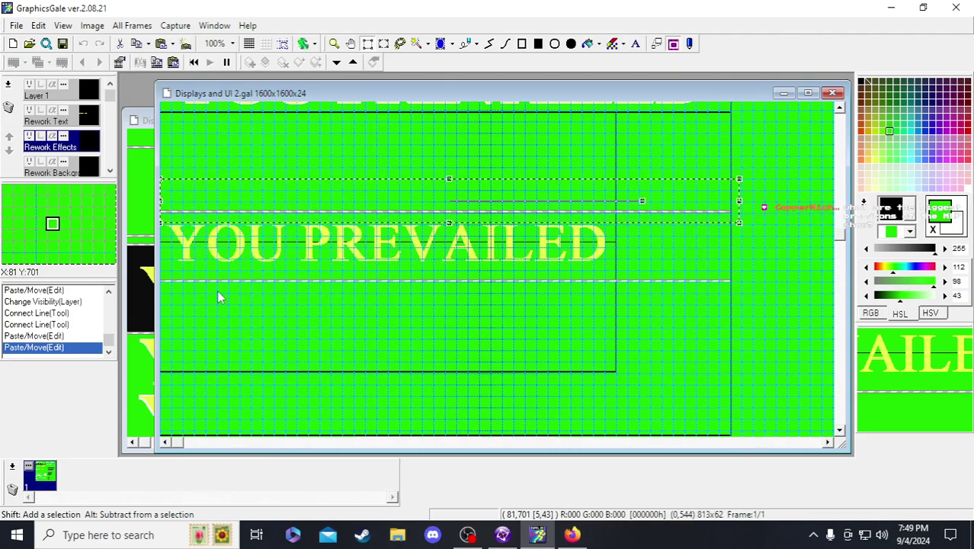
# - Move the lower border line on the Rework Effects layer up about 11 pixels so its spacing below the text matches the upper line
pyautogui.moveTo(760, 318); pyautogui.dragTo(87, 276)
pyautogui.press('Up')
pyautogui.press('Up')
pyautogui.press('Up')
pyautogui.press('Up')
pyautogui.press('Up')
pyautogui.press('Up')
pyautogui.press('Up')
pyautogui.press('Up')
pyautogui.press('Up')
pyautogui.press('Up')
pyautogui.press('Up')
pyautogui.press('Up')
pyautogui.press('Up')
pyautogui.press('Up')
pyautogui.press('Up')
pyautogui.press('Up')
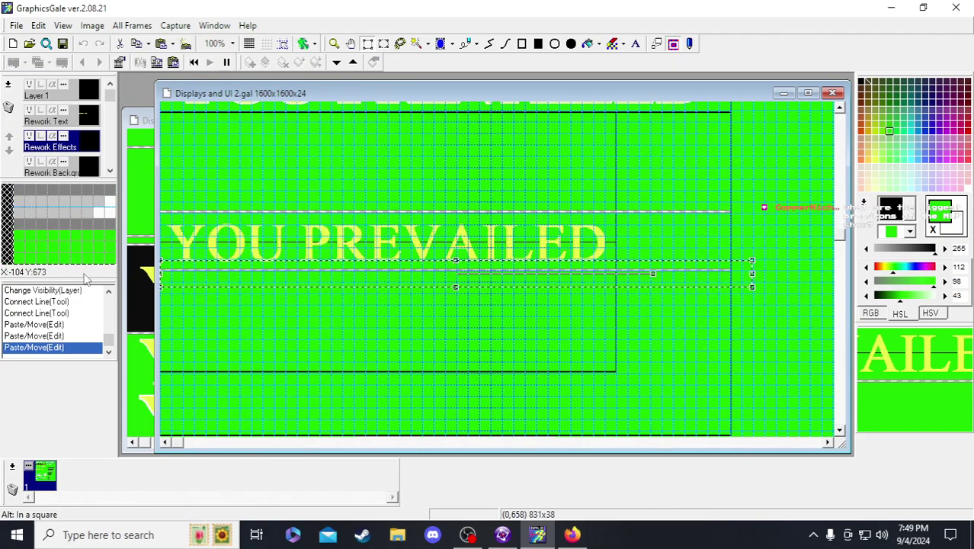
pyautogui.scroll(2, 195, 266)
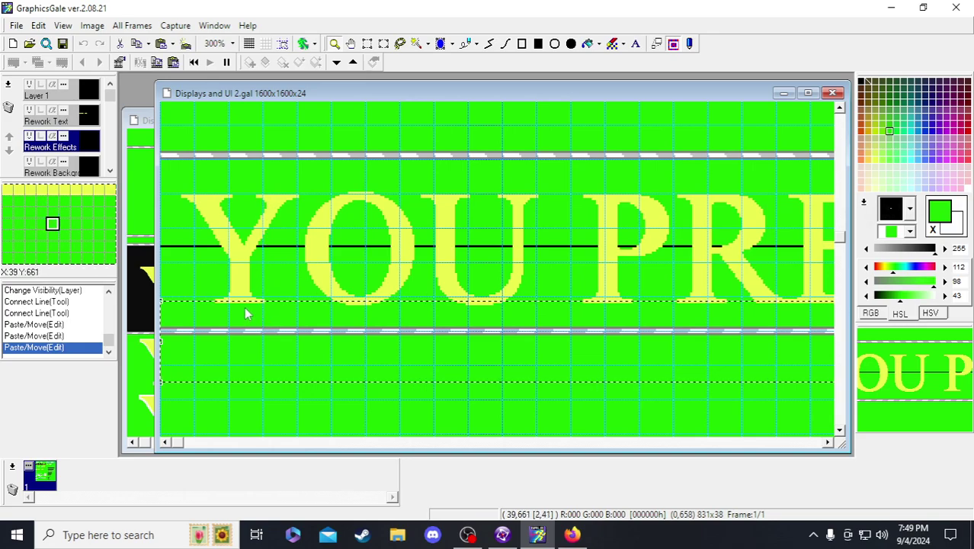
pyautogui.press('Down')
pyautogui.press('Down')
pyautogui.press('Down')
pyautogui.press('Down')
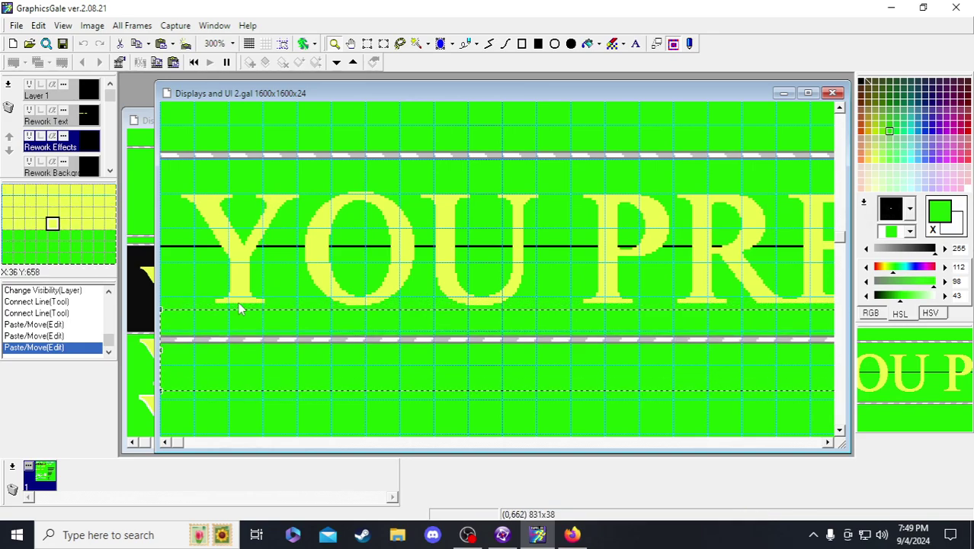
pyautogui.press('Down')
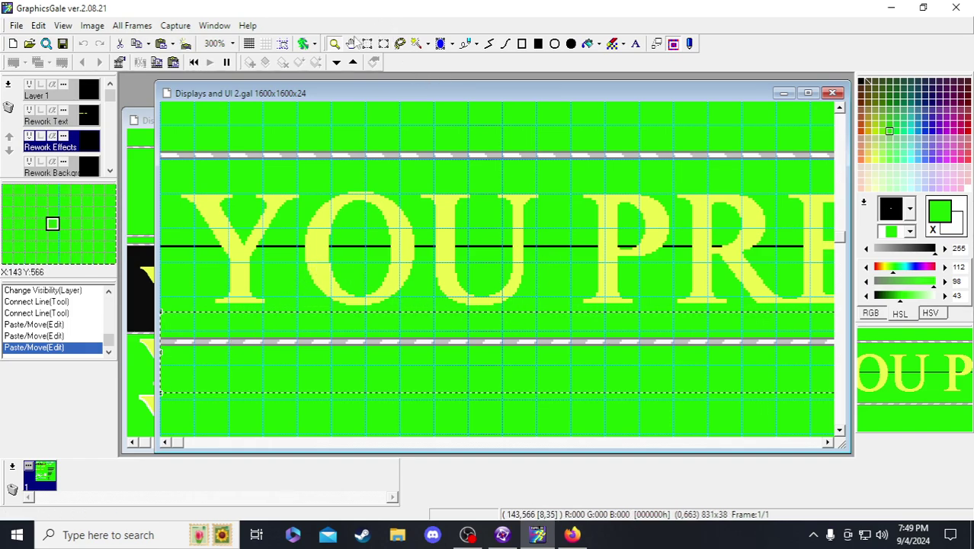
pyautogui.scroll(-2, 457, 273)
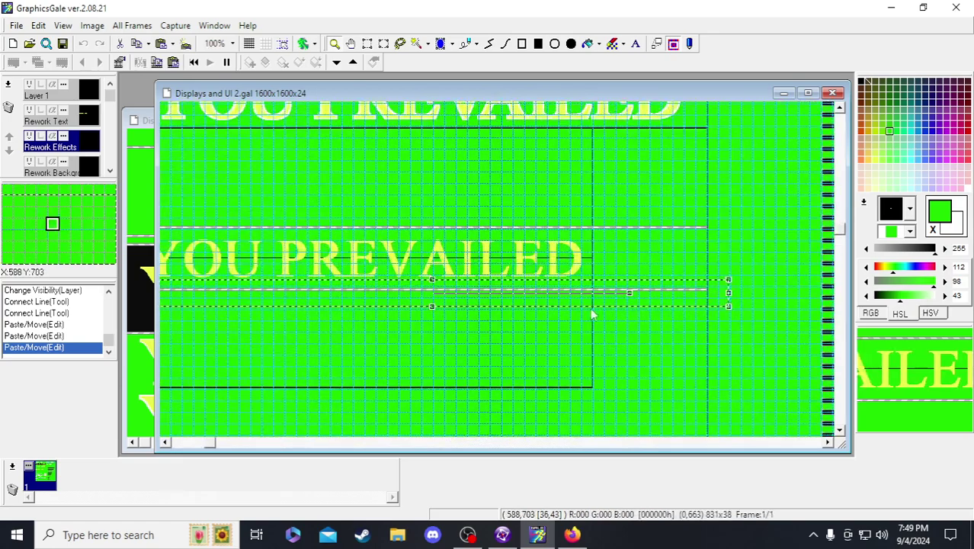
pyautogui.scroll(2, 705, 261)
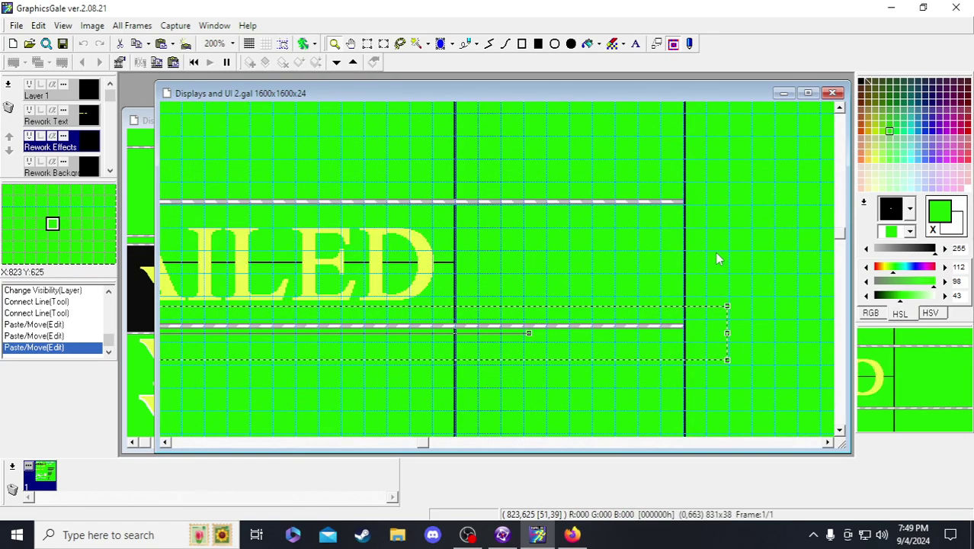
pyautogui.click(367, 44)
# - Select both border lines on the Rework Effects layer and shift them 2 pixels to the right
pyautogui.hscroll(-6, 332, 164)
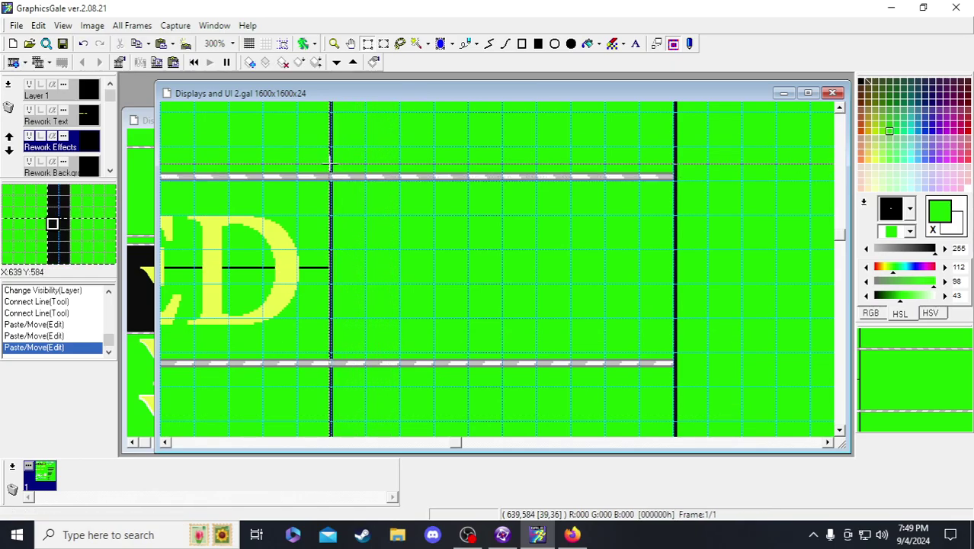
pyautogui.hscroll(-8, 552, 196)
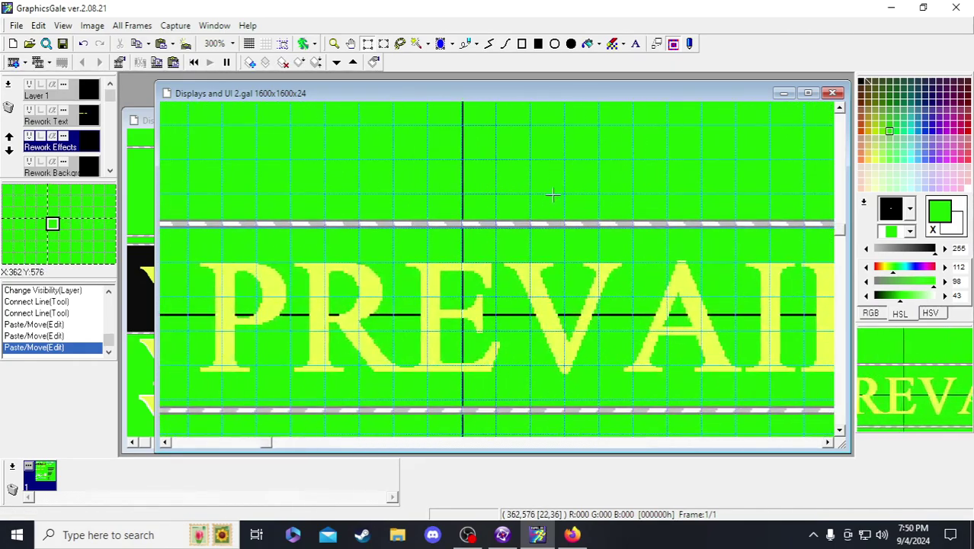
pyautogui.scroll(2, 278, 183)
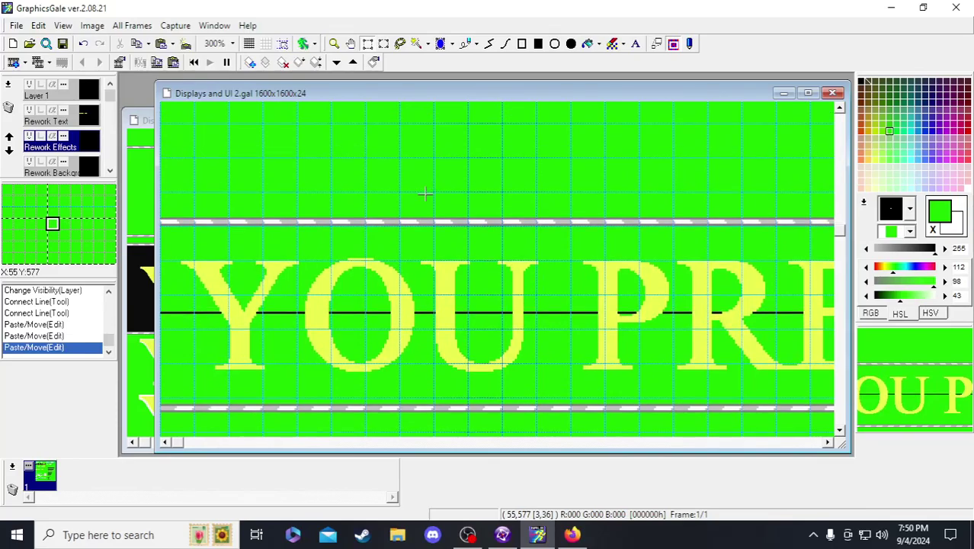
pyautogui.click(334, 44)
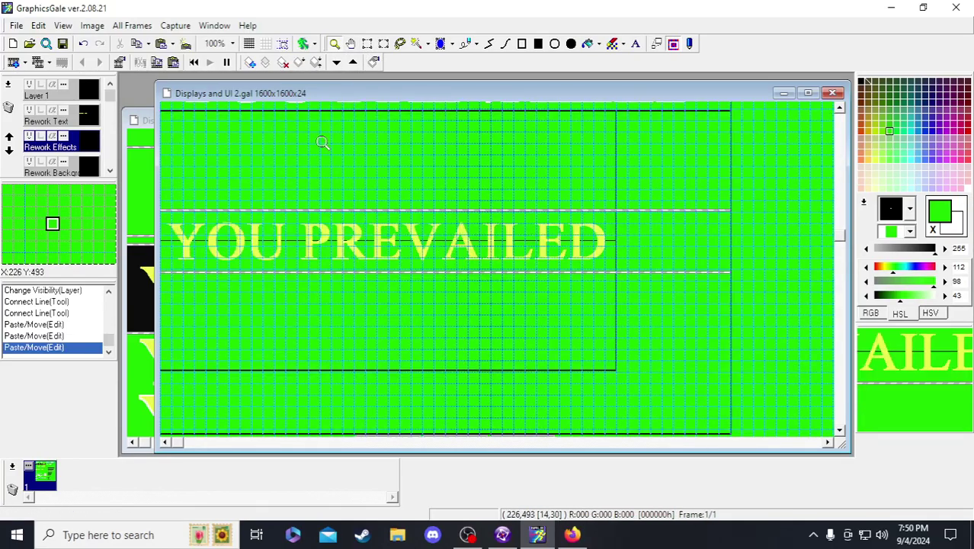
pyautogui.click(367, 43)
pyautogui.moveTo(752, 296); pyautogui.dragTo(11, 185)
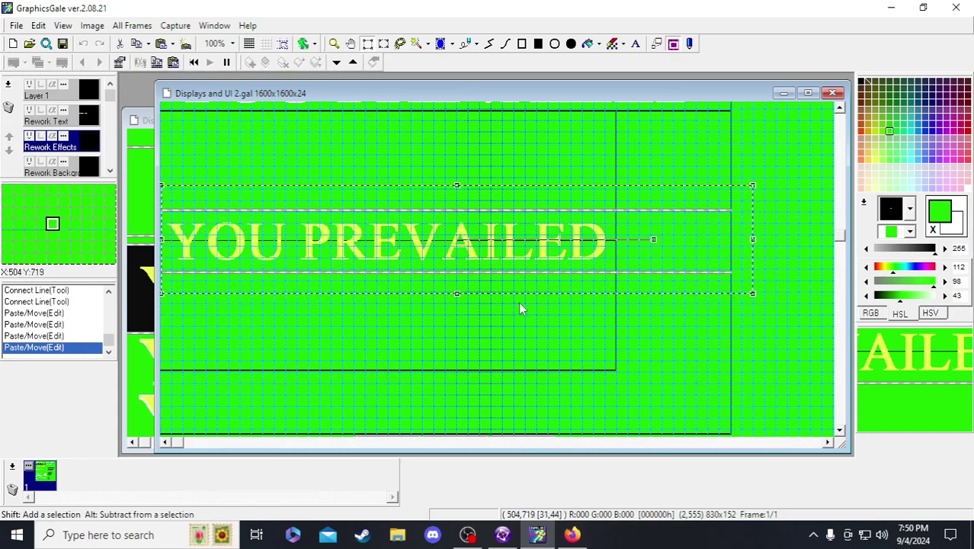
pyautogui.click(713, 313)
# - Move the line ends overhanging the outer frame's right edge to the image's left edge to fill the gaps, and save the image
pyautogui.moveTo(730, 207); pyautogui.dragTo(752, 315)
pyautogui.moveTo(744, 274); pyautogui.dragTo(183, 309)
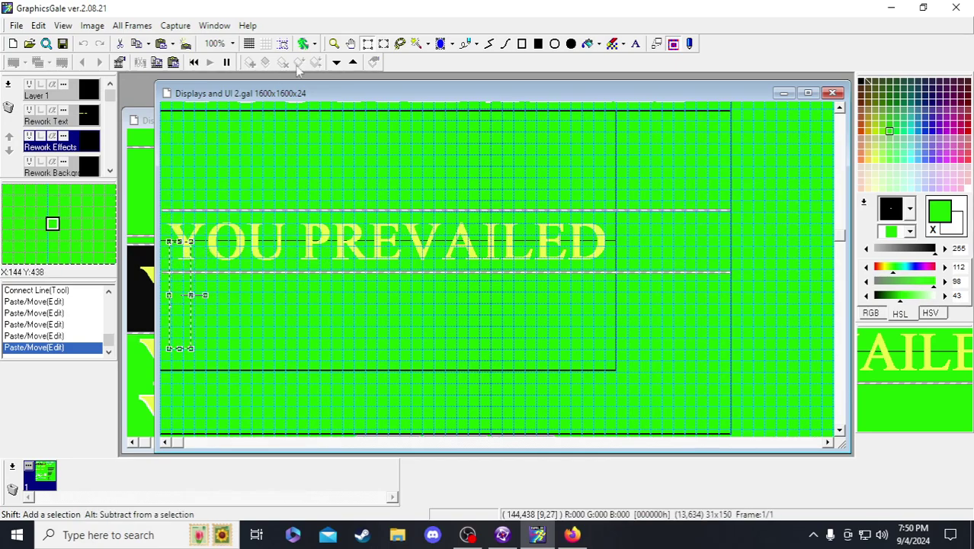
pyautogui.scroll(2, 197, 270)
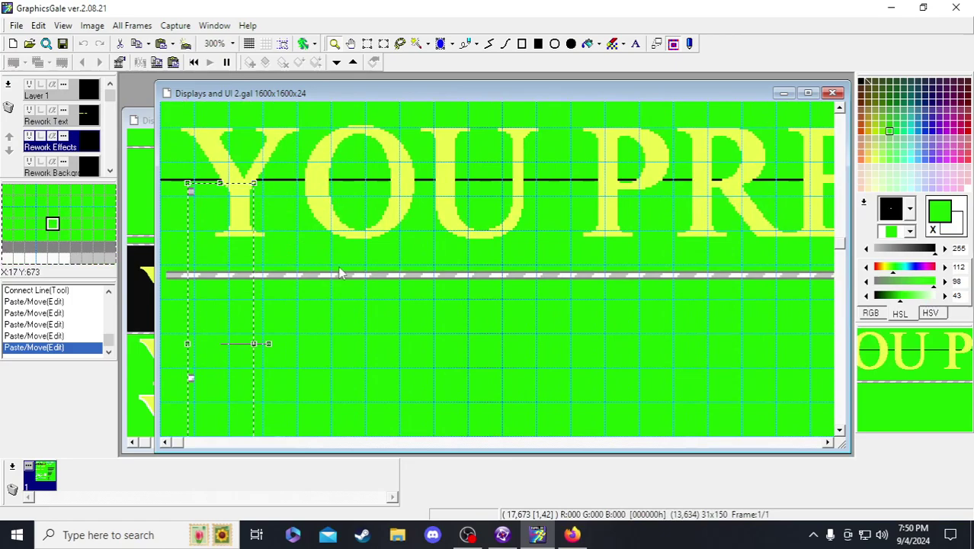
pyautogui.scroll(1, 217, 206)
pyautogui.scroll(3, 216, 206)
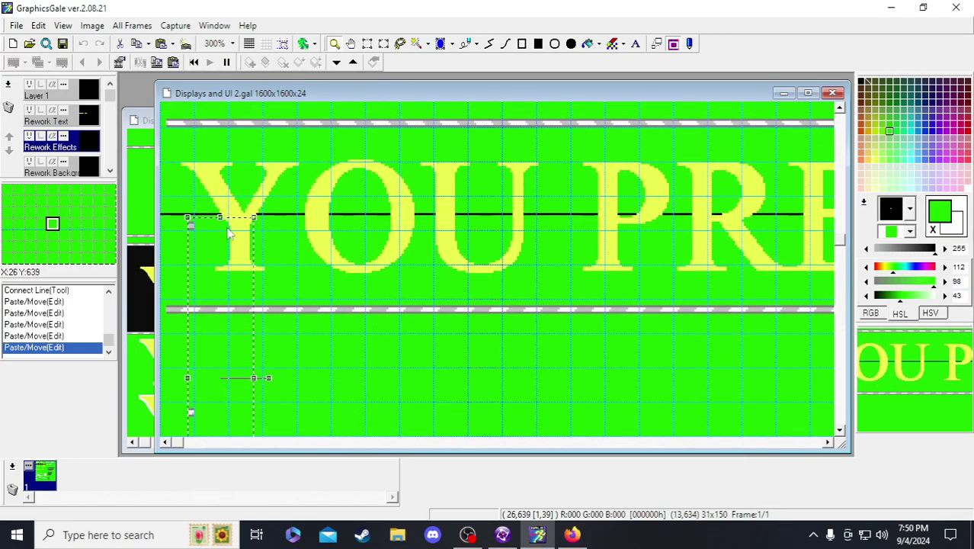
pyautogui.click(367, 44)
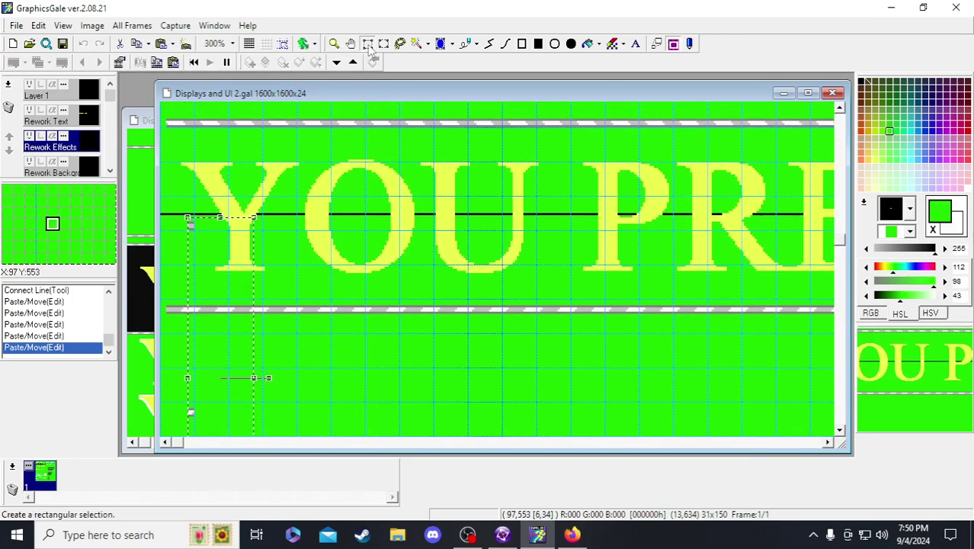
pyautogui.moveTo(214, 266); pyautogui.dragTo(187, 164)
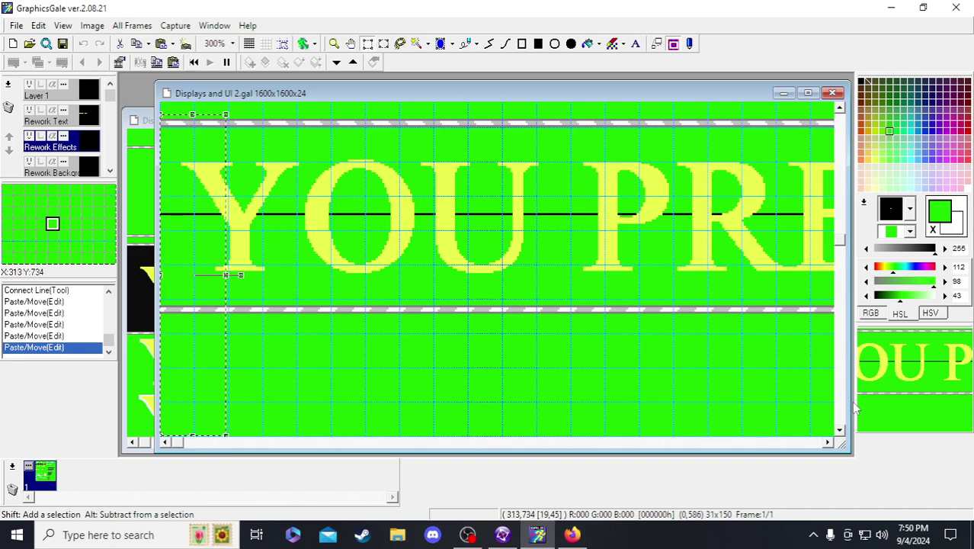
pyautogui.click(770, 379)
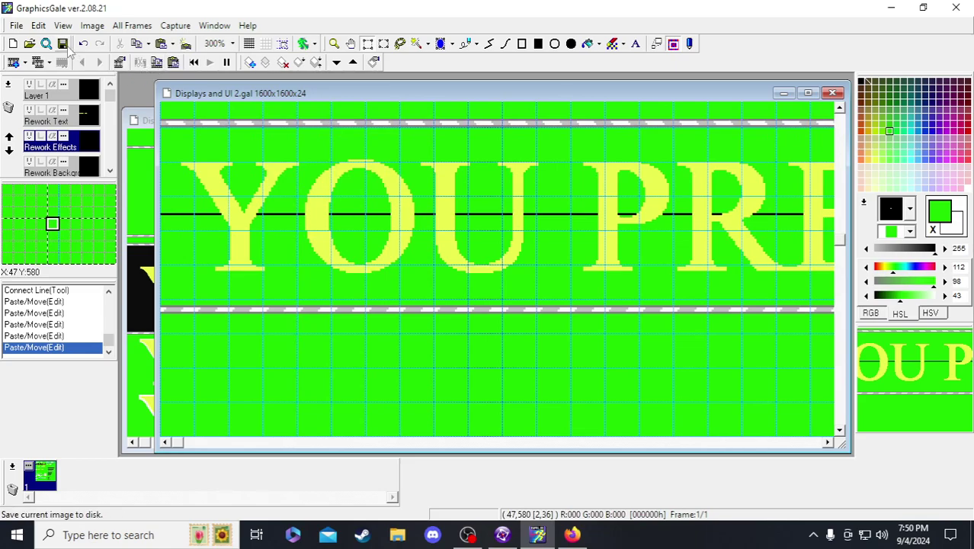
pyautogui.click(65, 45)
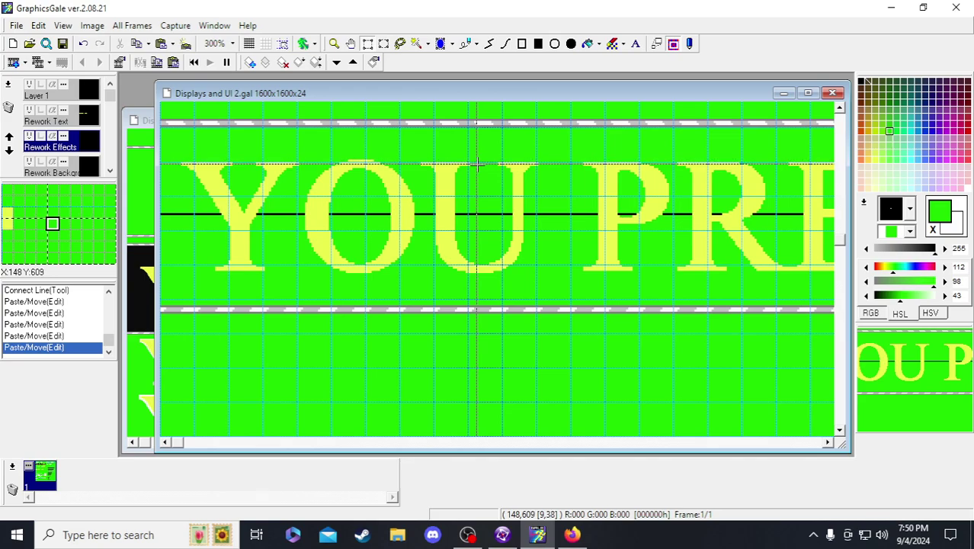
pyautogui.click(64, 44)
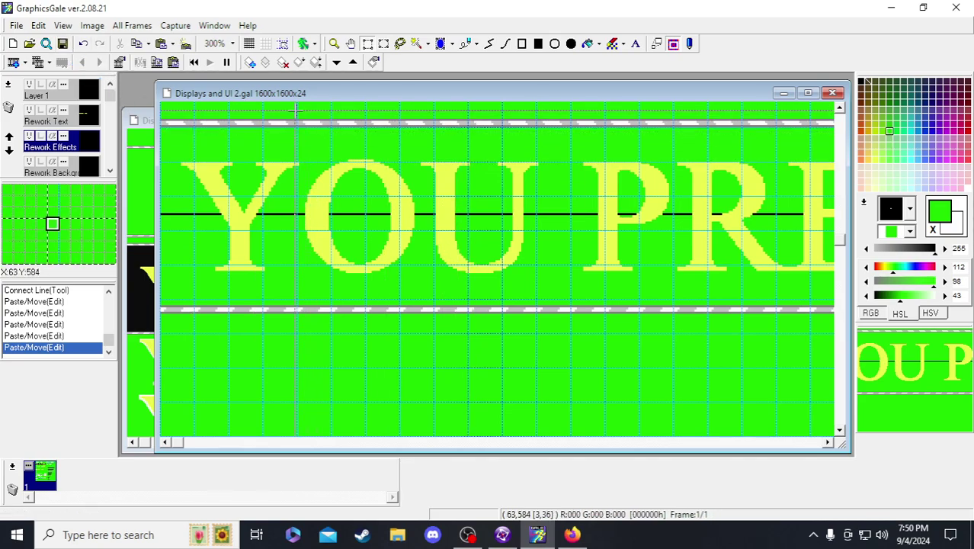
# - Check the YOU PREVAILED text and its border lines against the inner frame, and save the image again
pyautogui.scroll(1, 290, 134)
pyautogui.click(334, 43)
pyautogui.rightClick(333, 157)
pyautogui.rightClick(334, 163)
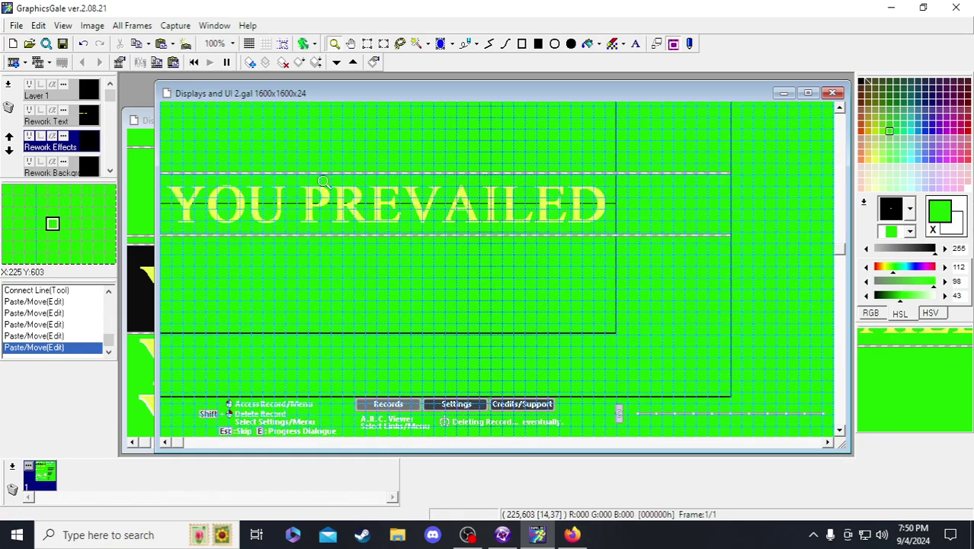
pyautogui.scroll(1, 341, 234)
pyautogui.click(283, 221)
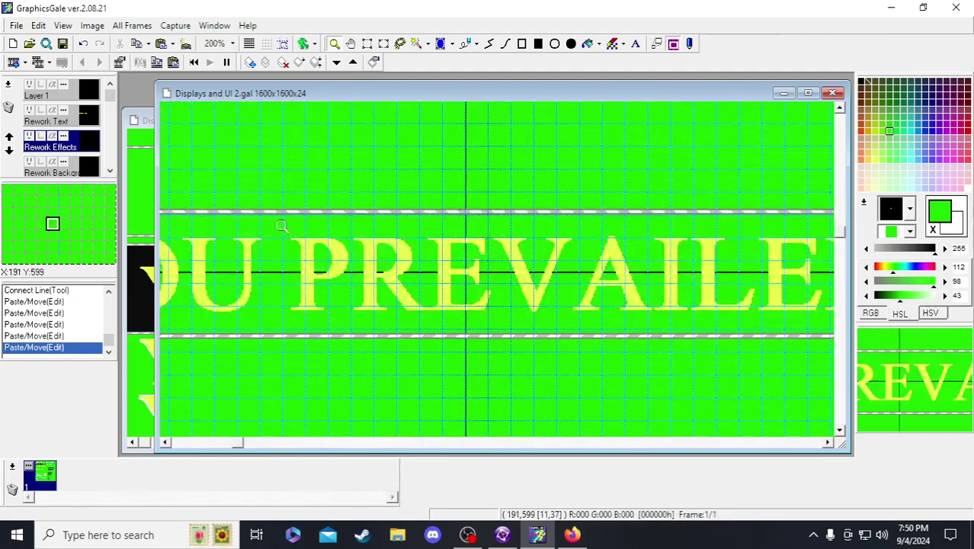
pyautogui.rightClick(300, 204)
pyautogui.scroll(1, 337, 214)
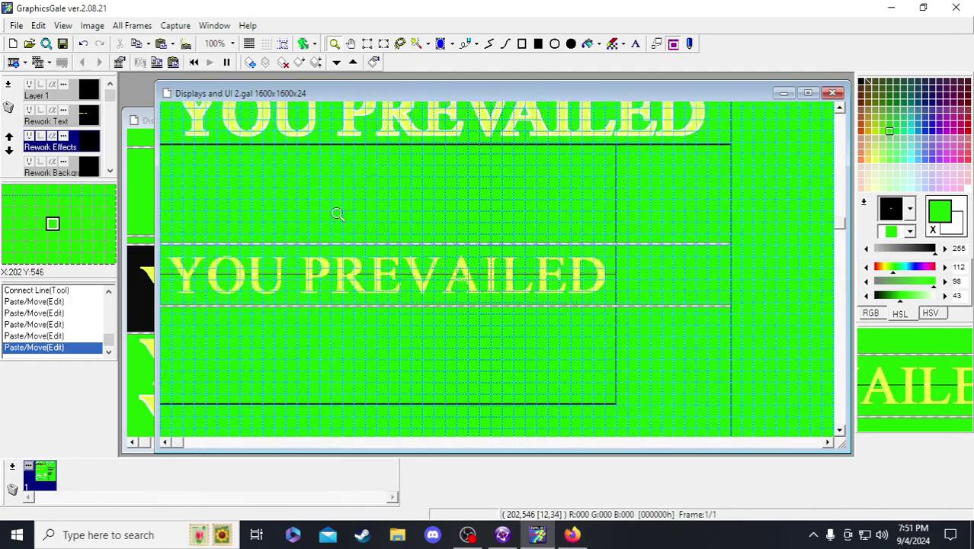
pyautogui.click(62, 43)
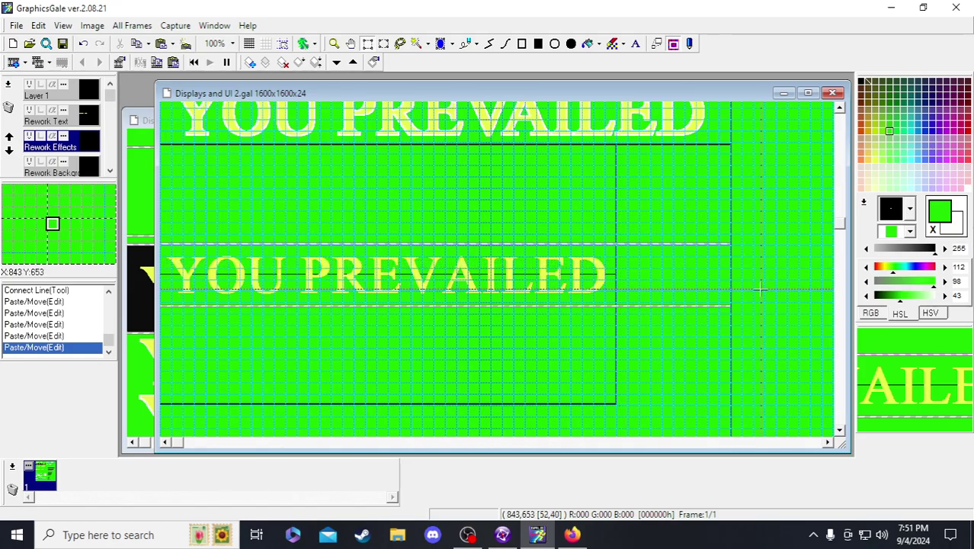
# - Delete the parts of both border lines that extend past the inner frame's right edge, from about x 639
pyautogui.click(334, 44)
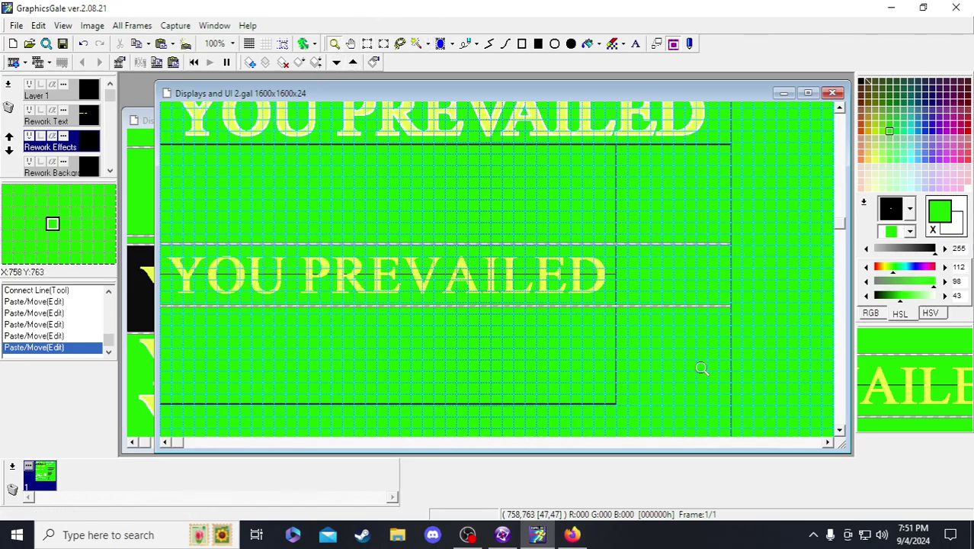
pyautogui.click(671, 297)
pyautogui.moveTo(670, 294); pyautogui.dragTo(581, 349, button='middle')
pyautogui.click(588, 225)
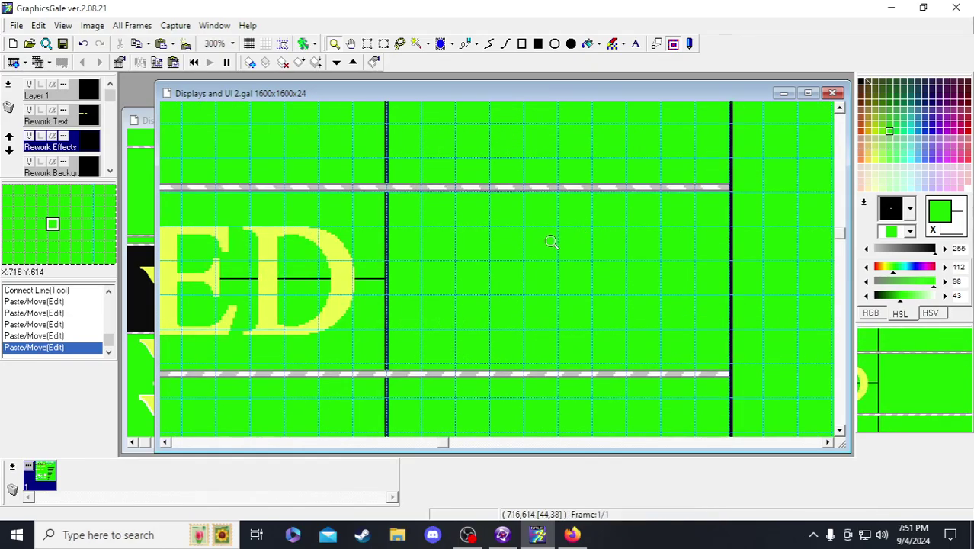
pyautogui.rightClick(554, 244)
pyautogui.moveTo(572, 257); pyautogui.dragTo(548, 259, button='middle')
pyautogui.click(366, 44)
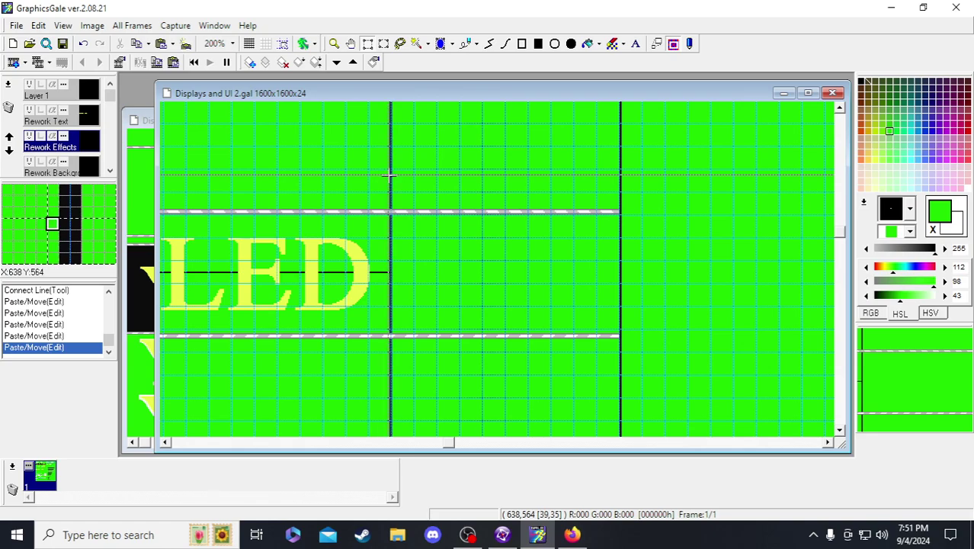
pyautogui.moveTo(390, 179); pyautogui.dragTo(660, 375)
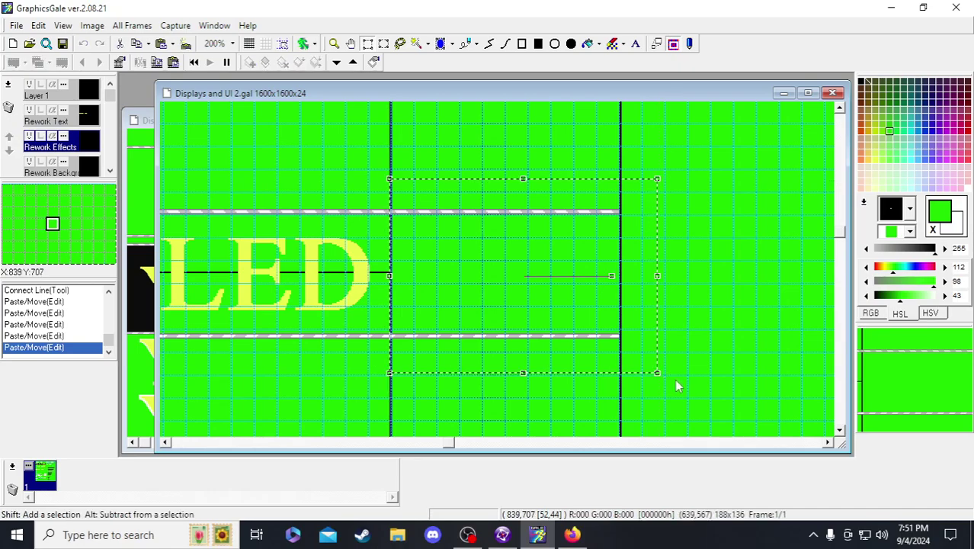
pyautogui.press('Delete')
pyautogui.click(678, 386)
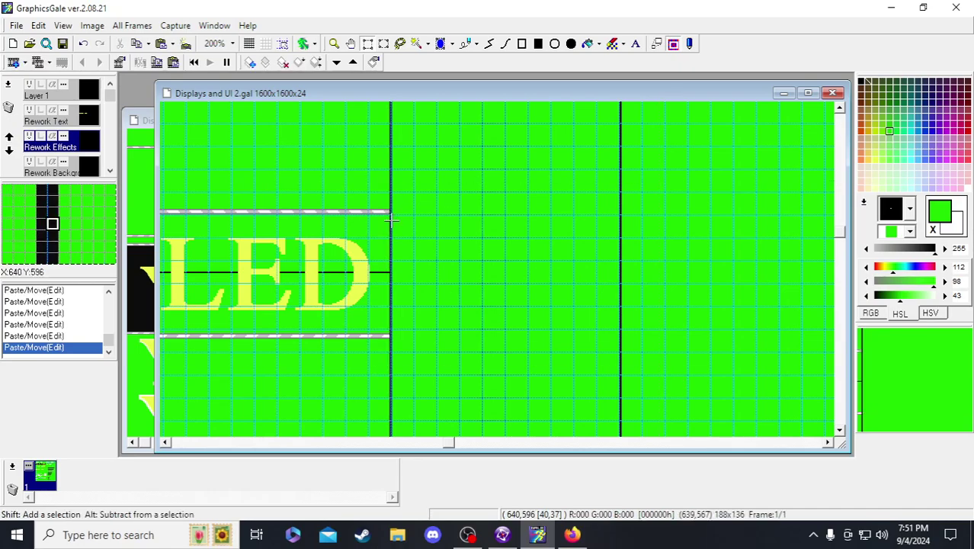
# - Review the trimmed border lines across the full width of the inner frame and save the image
pyautogui.moveTo(298, 167); pyautogui.dragTo(521, 203)
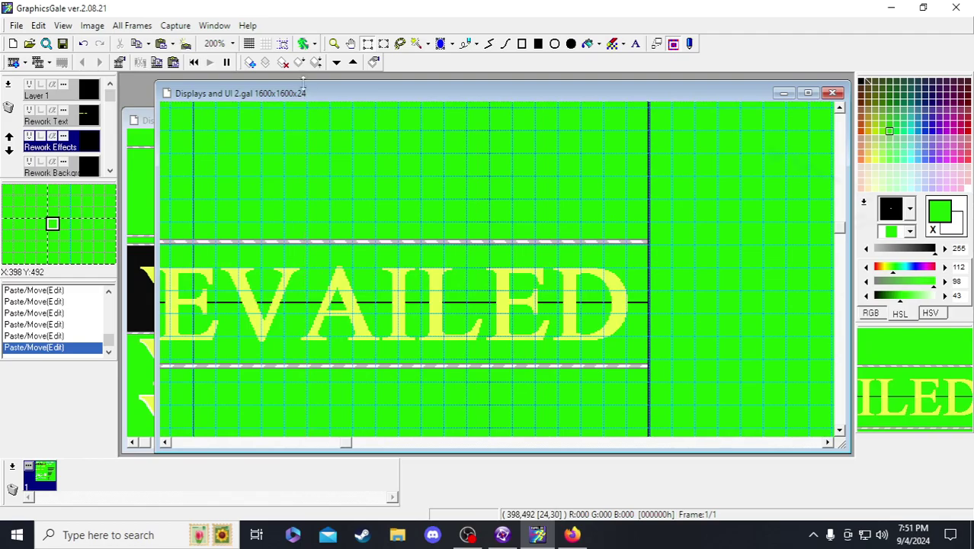
pyautogui.keyDown('ctrl'); pyautogui.scroll(-1, 522, 210); pyautogui.keyUp('ctrl')
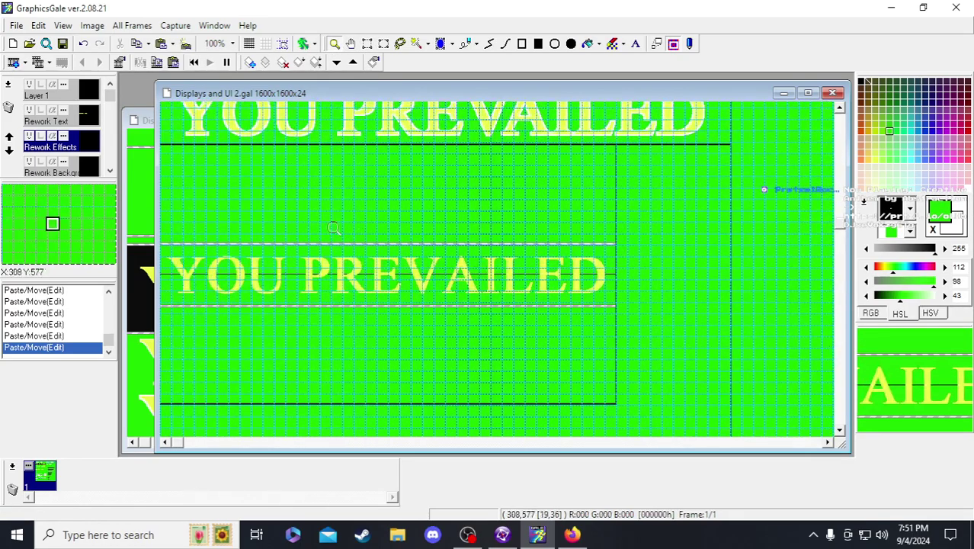
pyautogui.keyDown('ctrl'); pyautogui.scroll(1, 261, 221); pyautogui.keyUp('ctrl')
pyautogui.keyDown('ctrl'); pyautogui.scroll(-1, 529, 200); pyautogui.keyUp('ctrl')
pyautogui.scroll(-2, 324, 202)
pyautogui.scroll(2, 381, 183)
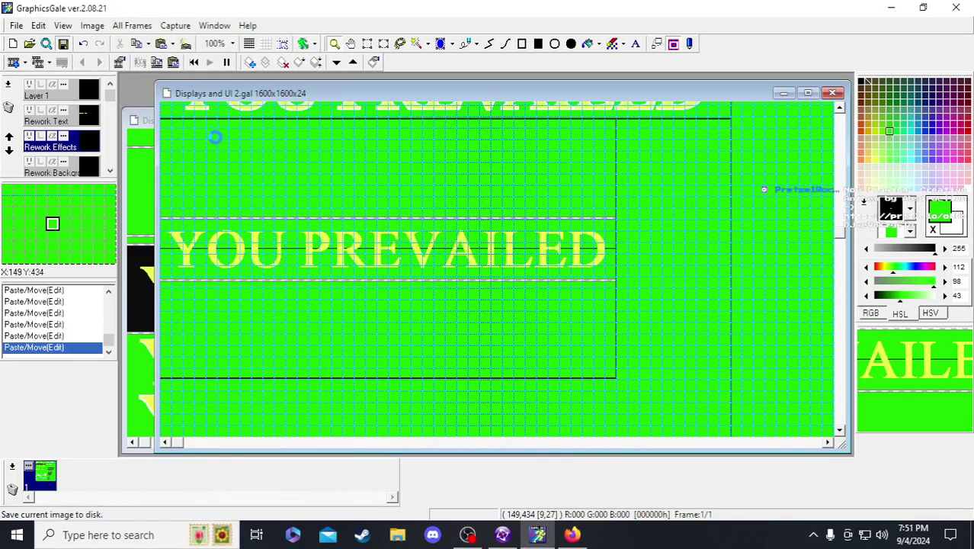
pyautogui.scroll(1, 191, 112)
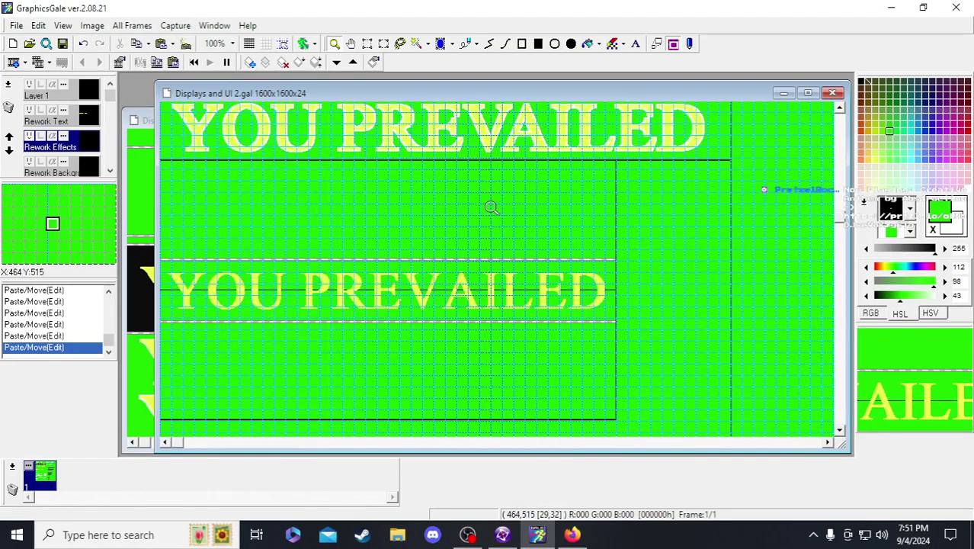
pyautogui.scroll(-1, 492, 207)
pyautogui.scroll(-3, 394, 192)
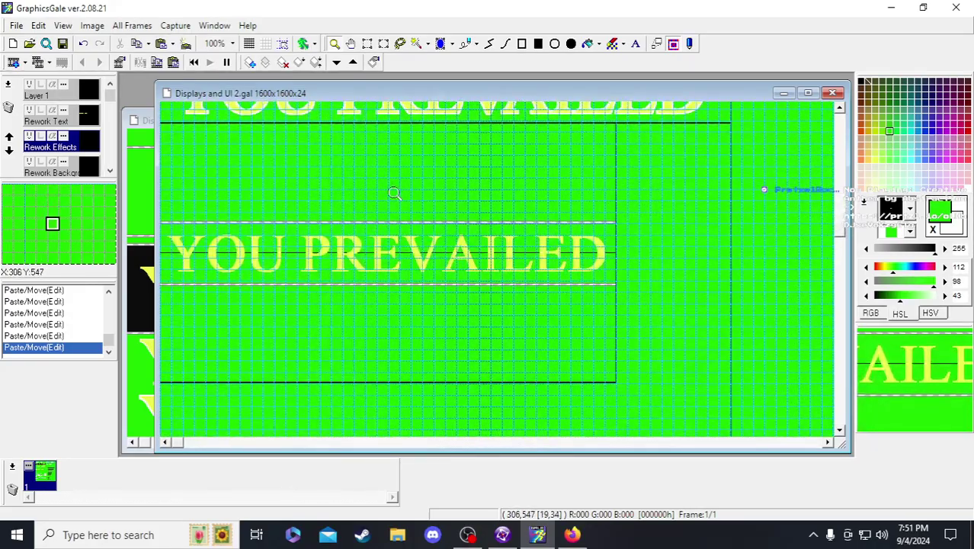
pyautogui.scroll(5, 488, 259)
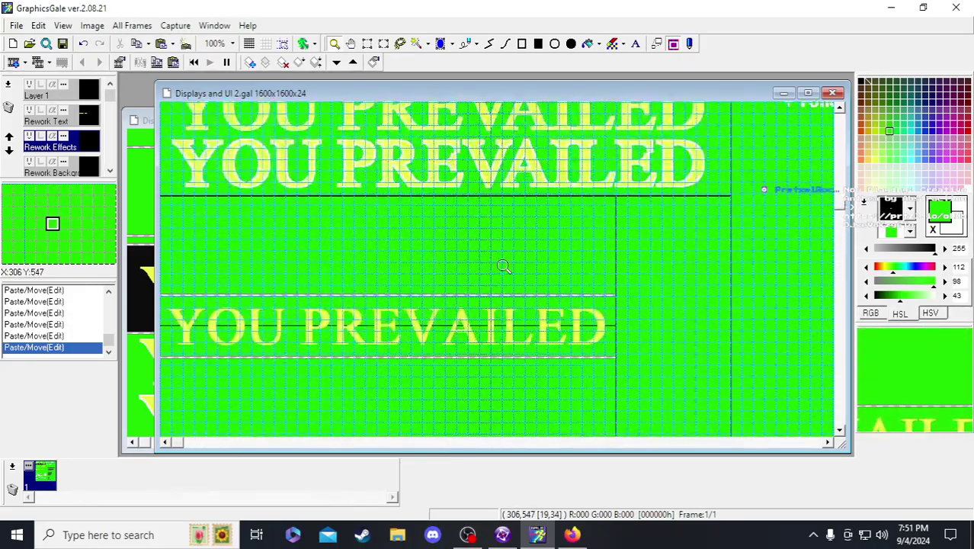
pyautogui.scroll(-4, 515, 169)
pyautogui.keyDown('ctrl'); pyautogui.scroll(1, 318, 197); pyautogui.keyUp('ctrl')
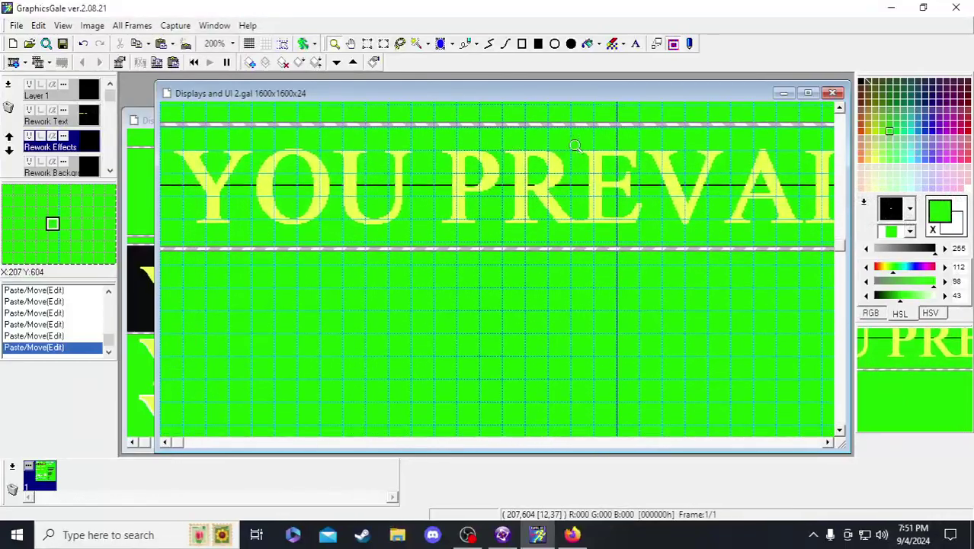
pyautogui.keyDown('ctrl'); pyautogui.scroll(-1, 392, 210); pyautogui.keyUp('ctrl')
pyautogui.scroll(2, 393, 210)
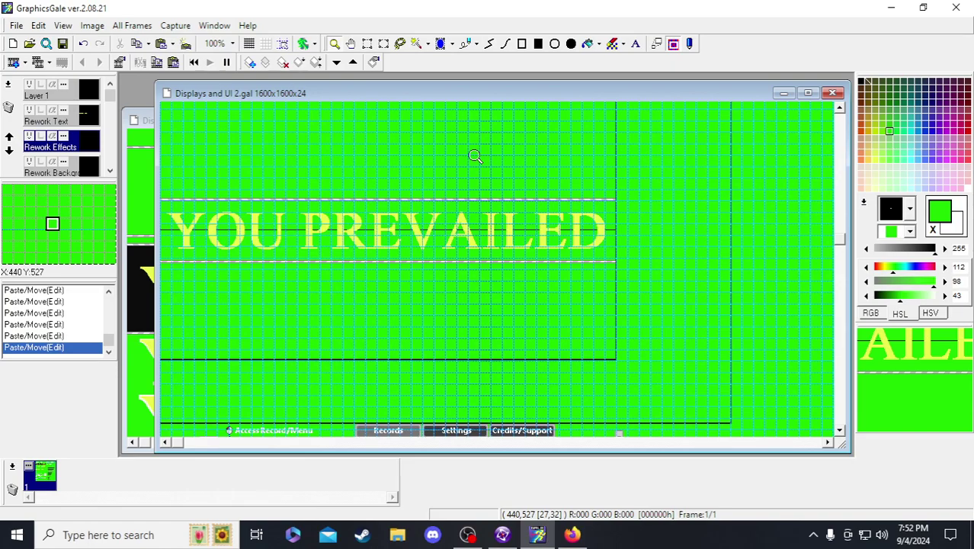
pyautogui.click(63, 44)
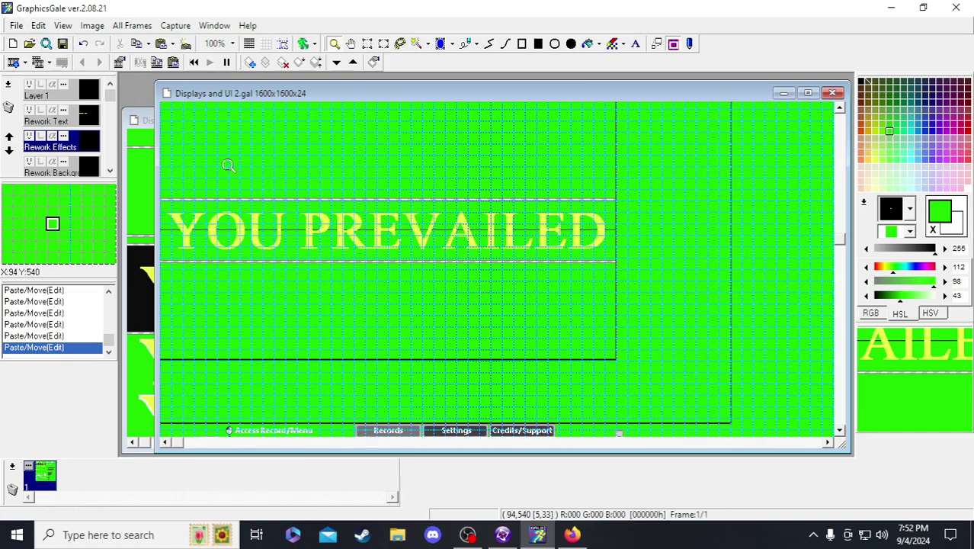
pyautogui.scroll(1, 231, 165)
pyautogui.scroll(-1, 259, 198)
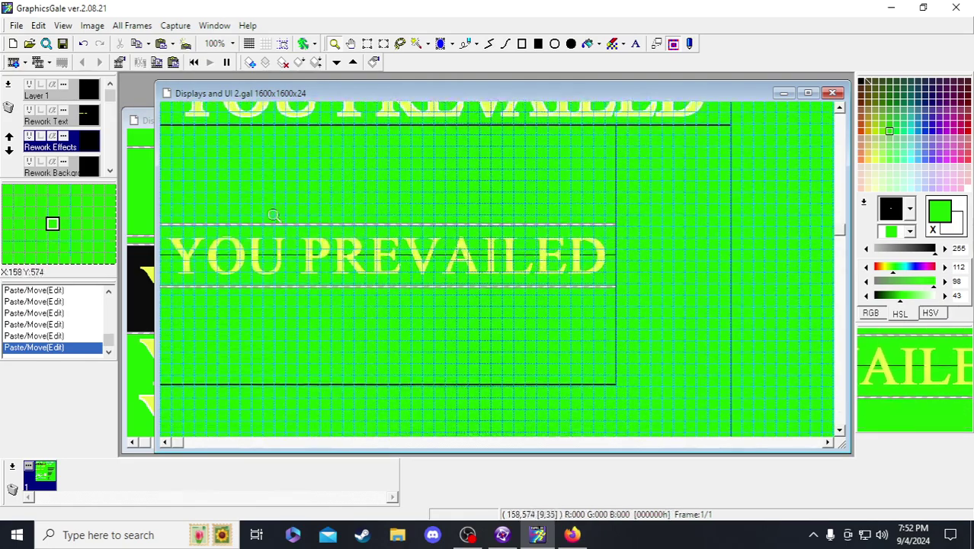
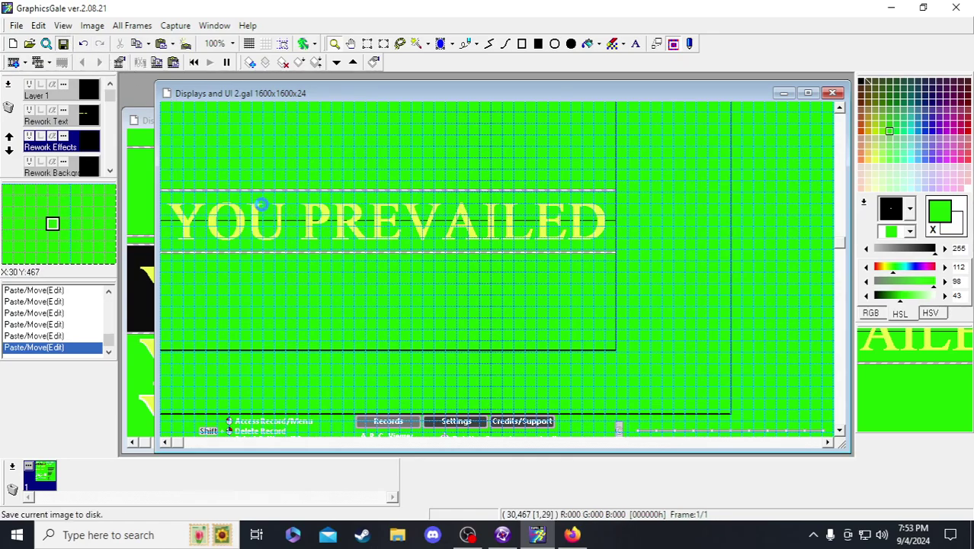
pyautogui.keyDown('ctrl'); pyautogui.scroll(-1, 277, 188); pyautogui.keyUp('ctrl')
pyautogui.keyDown('ctrl'); pyautogui.scroll(2, 277, 187); pyautogui.keyUp('ctrl')
pyautogui.keyDown('ctrl'); pyautogui.scroll(-1, 290, 189); pyautogui.keyUp('ctrl')
pyautogui.keyDown('ctrl'); pyautogui.scroll(1, 297, 189); pyautogui.keyUp('ctrl')
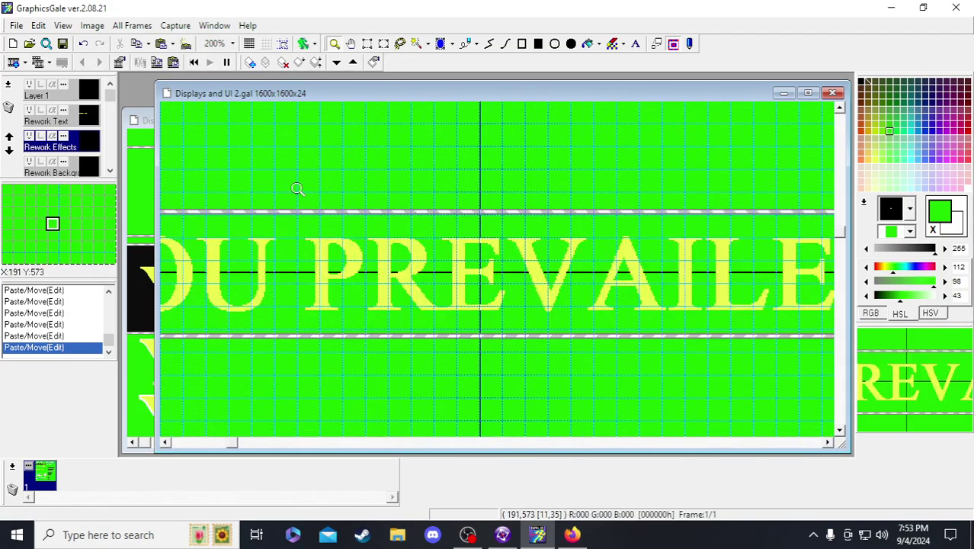
pyautogui.keyDown('ctrl'); pyautogui.scroll(-1, 297, 189); pyautogui.keyUp('ctrl')
pyautogui.keyDown('ctrl'); pyautogui.scroll(1, 496, 209); pyautogui.keyUp('ctrl')
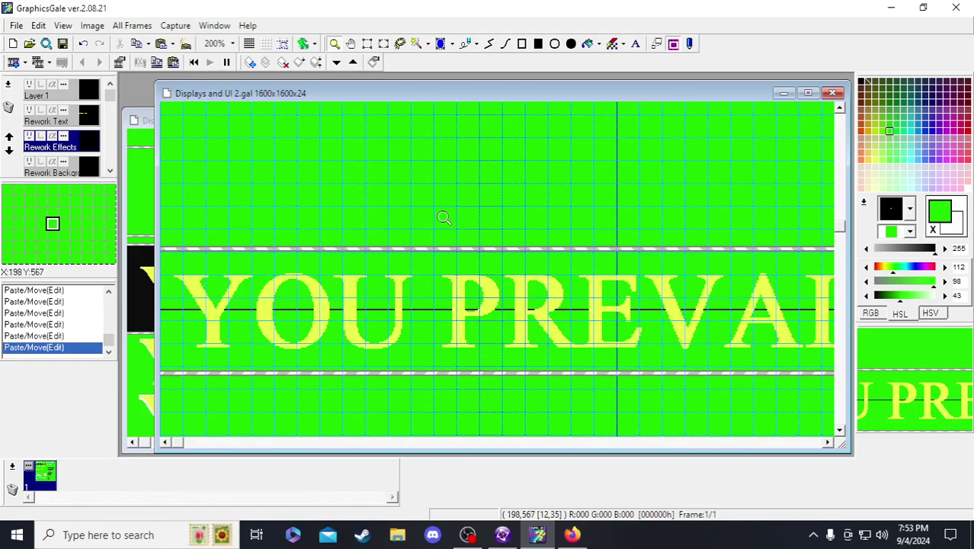
# - Check the YOU PREVAILED text and both border lines across the inner frame at 100% and 200% zoom, and save the image
pyautogui.keyDown('ctrl'); pyautogui.scroll(-1, 443, 218); pyautogui.keyUp('ctrl')
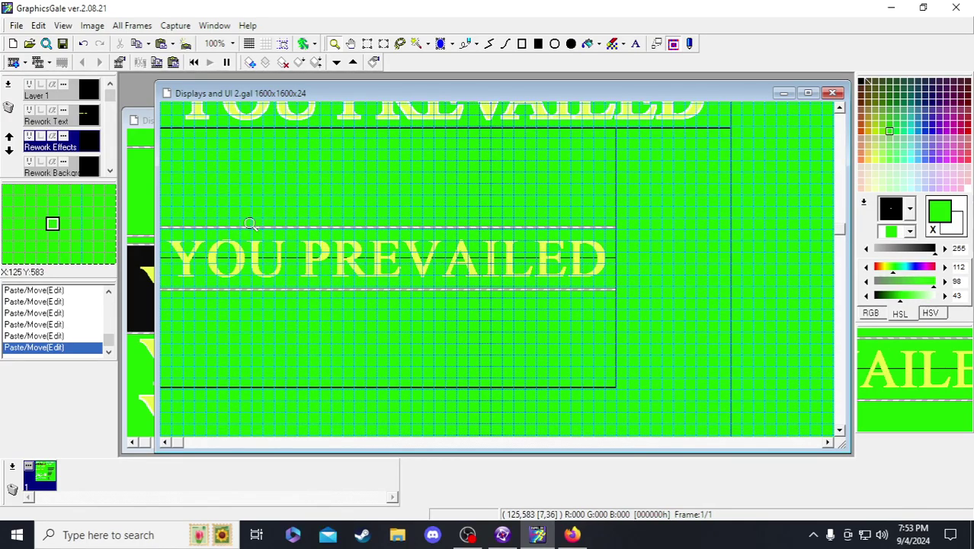
pyautogui.keyDown('ctrl'); pyautogui.scroll(1, 287, 229); pyautogui.keyUp('ctrl')
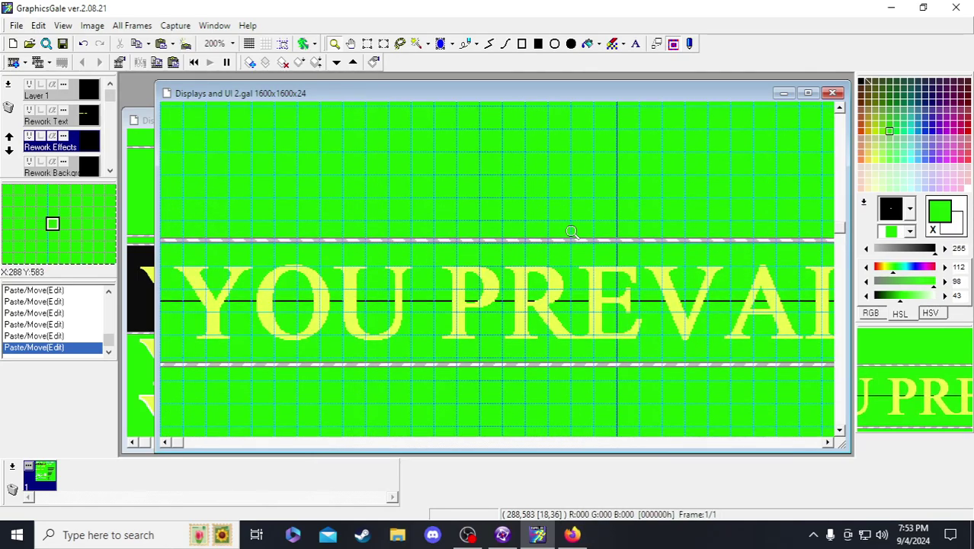
pyautogui.keyDown('ctrl'); pyautogui.scroll(-1, 580, 228); pyautogui.keyUp('ctrl')
pyautogui.keyDown('ctrl'); pyautogui.scroll(1, 276, 278); pyautogui.keyUp('ctrl')
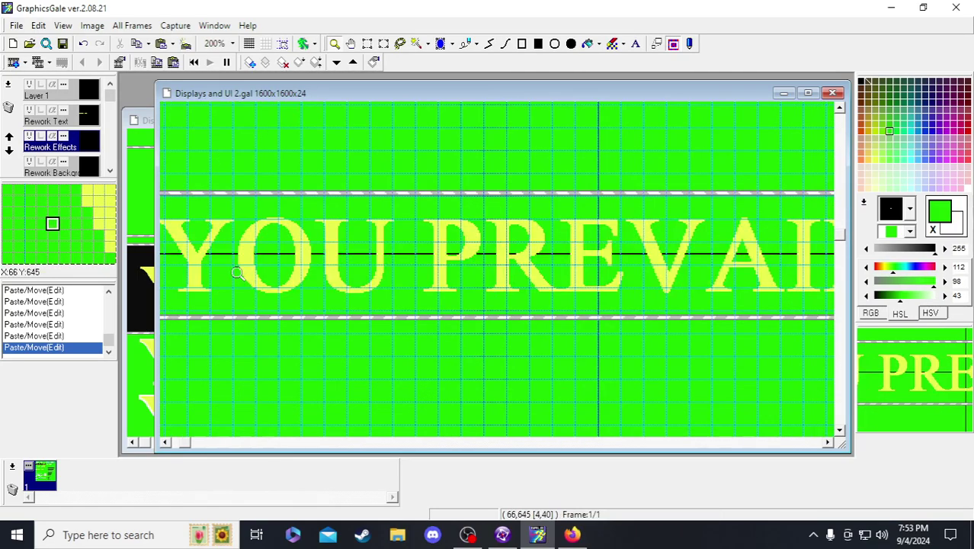
pyautogui.keyDown('shift'); pyautogui.hscroll(5, 395, 278); pyautogui.keyUp('shift')
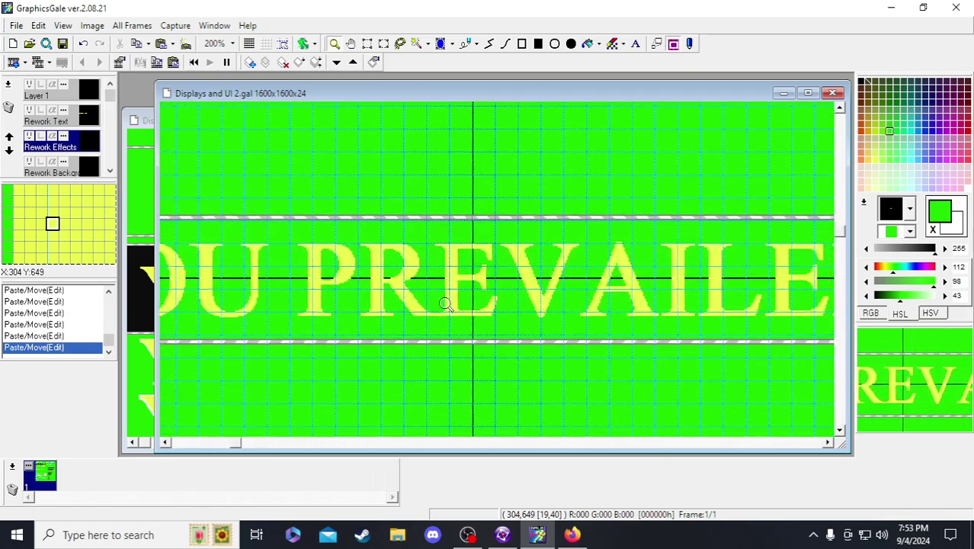
pyautogui.keyDown('shift'); pyautogui.hscroll(3, 448, 186); pyautogui.keyUp('shift')
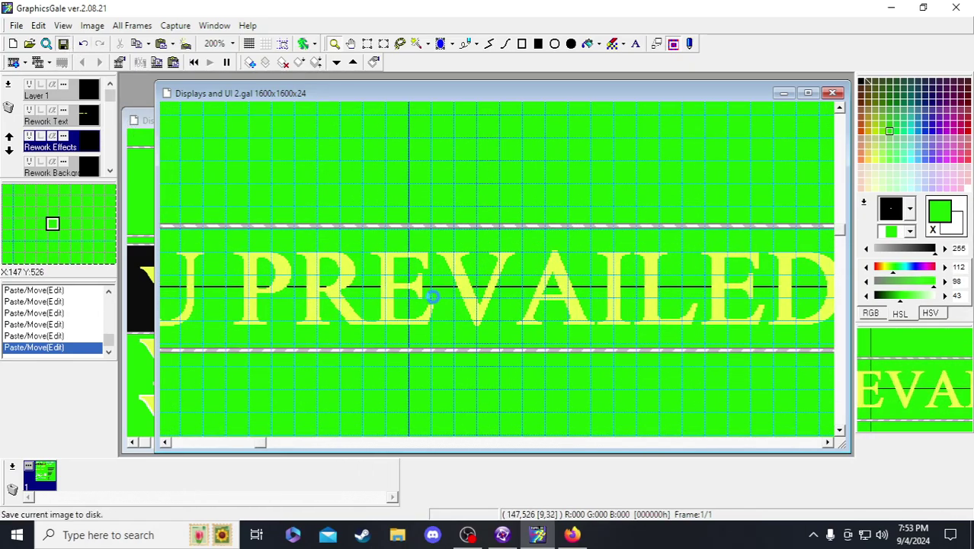
pyautogui.moveTo(534, 216); pyautogui.dragTo(455, 225, button='middle')
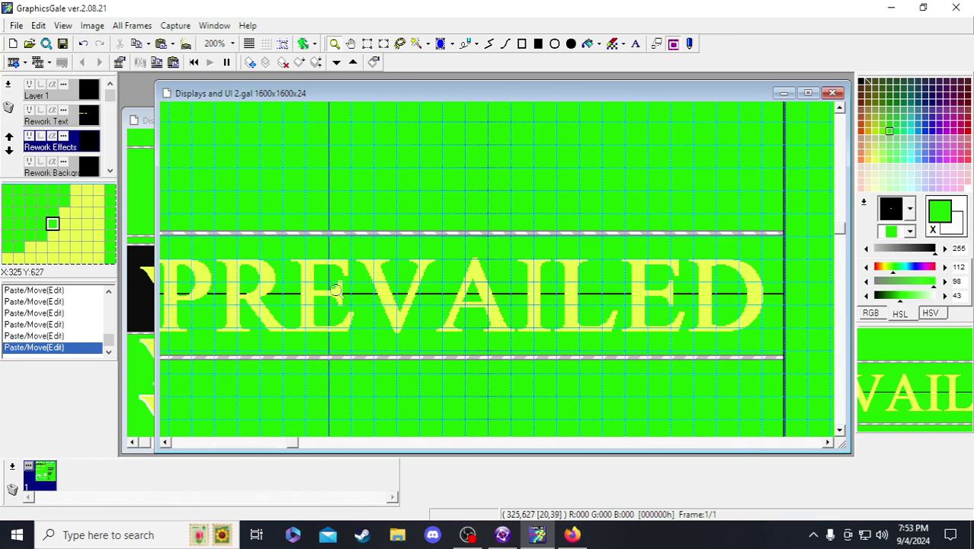
pyautogui.hscroll(-5, 322, 261)
pyautogui.hscroll(-1, 368, 258)
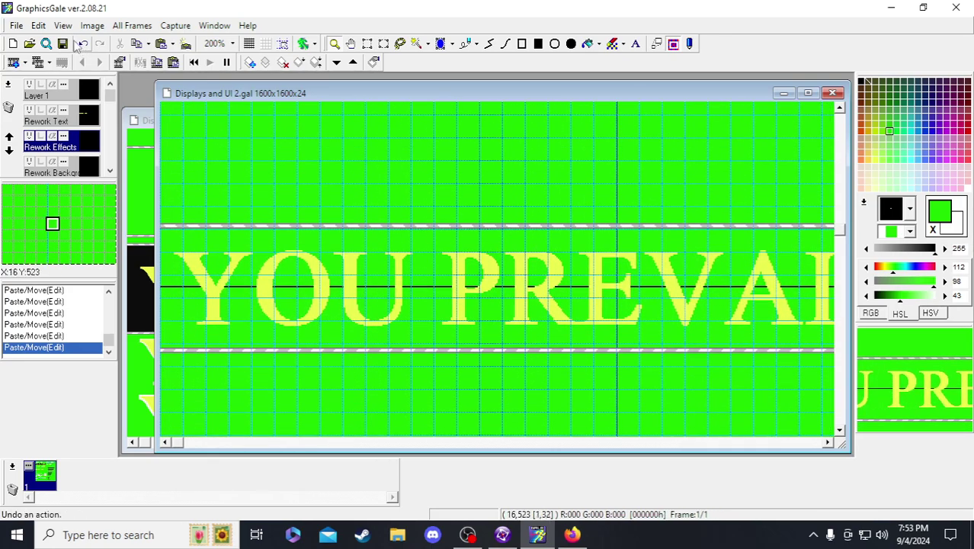
# - Examine both ends of the YOU PREVAILED border lines against the inner frame and save the image again
pyautogui.click(372, 44)
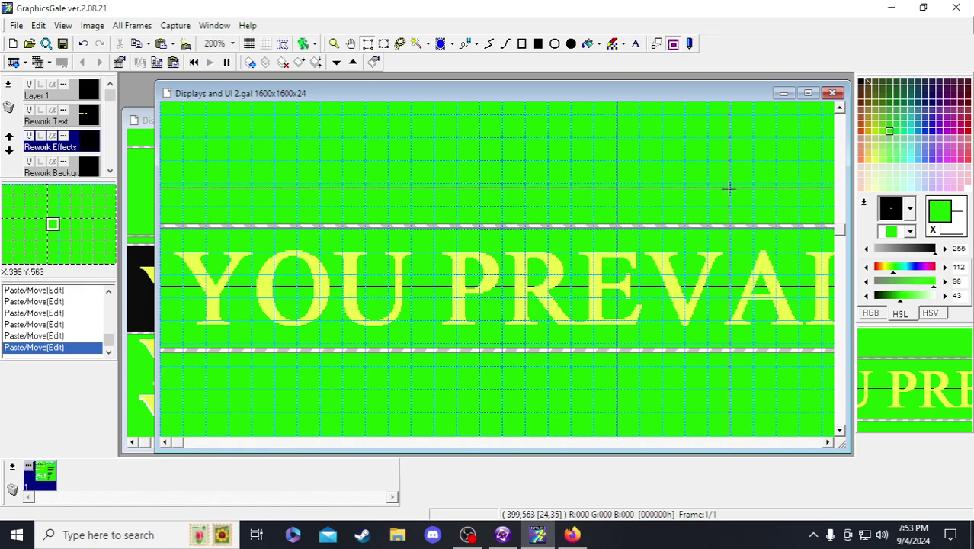
pyautogui.hscroll(5, 437, 222)
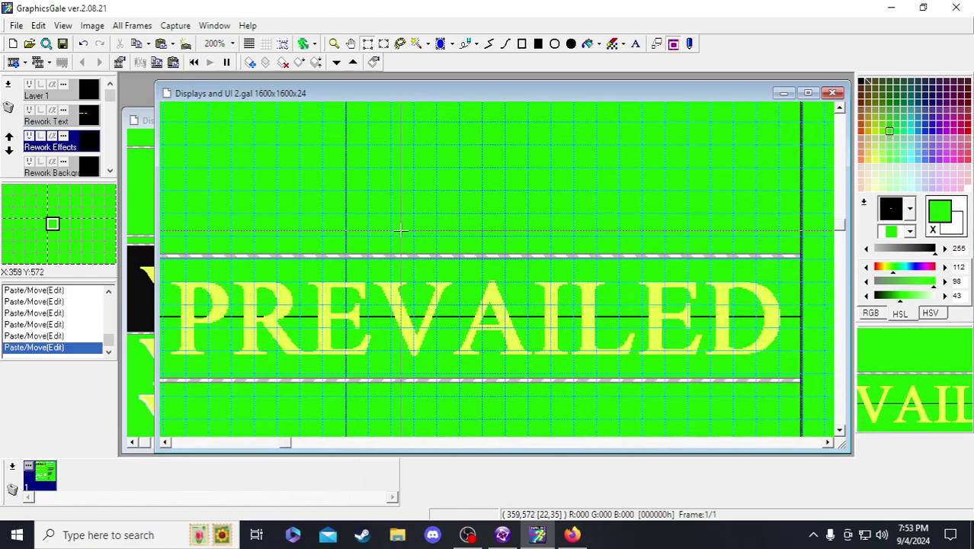
pyautogui.hscroll(-5, 403, 229)
pyautogui.scroll(-1, 298, 144)
pyautogui.scroll(4, 305, 175)
pyautogui.scroll(-1, 305, 198)
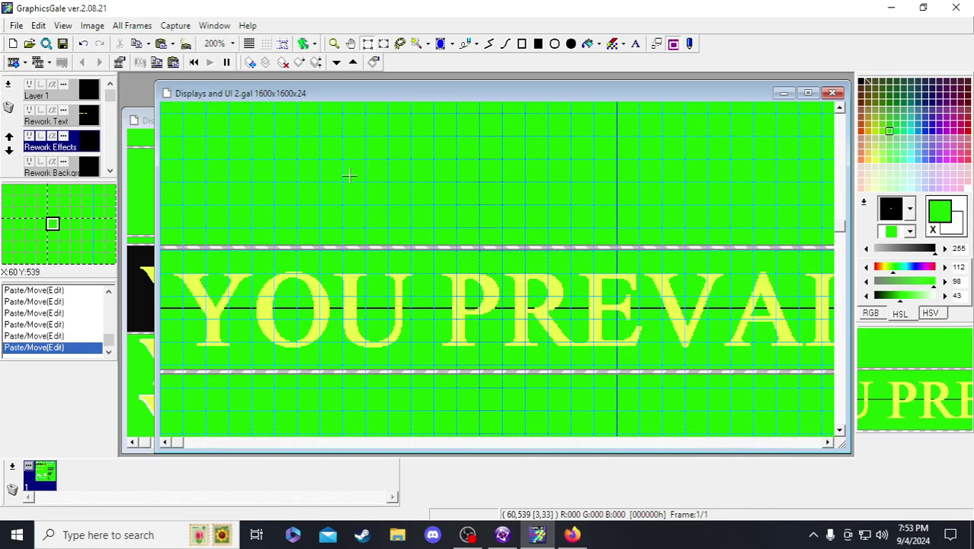
pyautogui.scroll(-1, 305, 197)
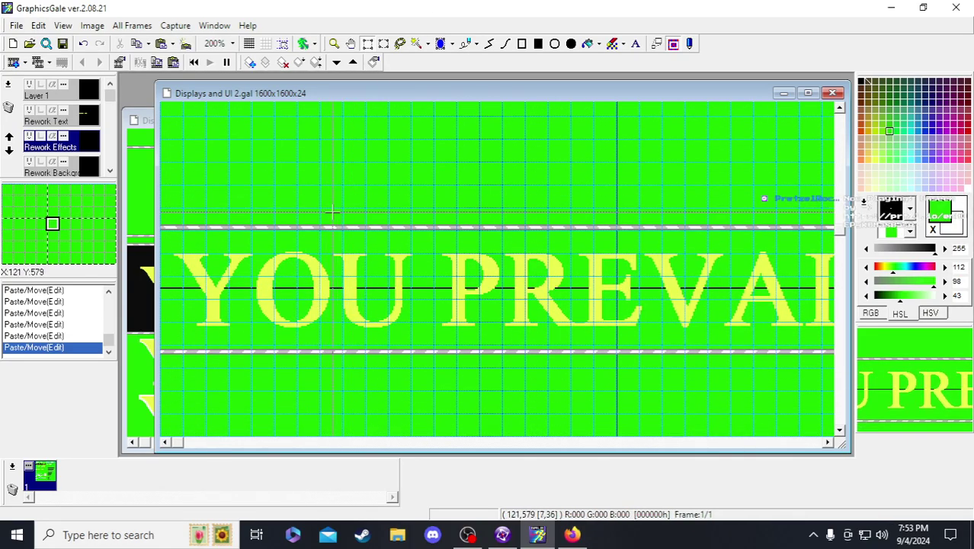
pyautogui.scroll(-1, 333, 187)
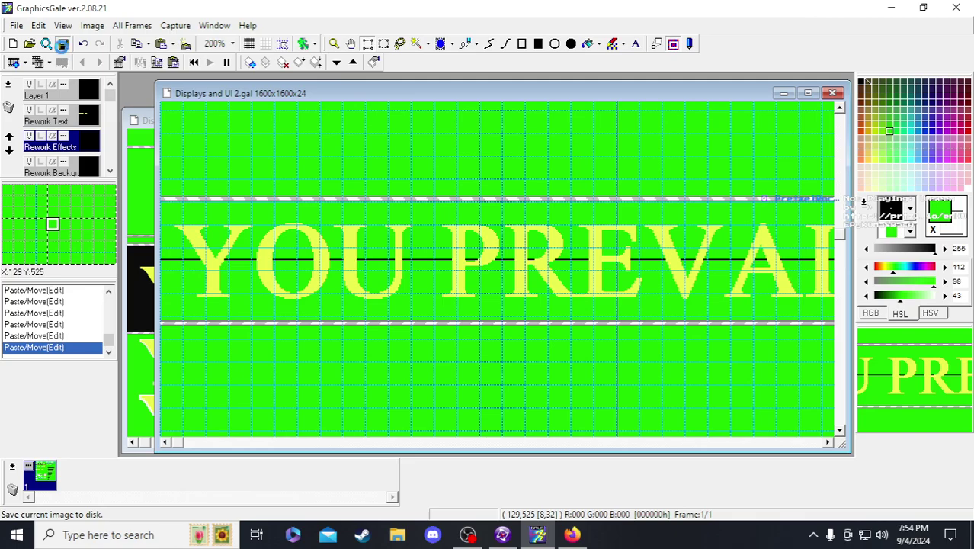
# - Compare the YOU PREVAILED text's placement inside the inner frame between full and enlarged view, and save the image
pyautogui.click(333, 43)
pyautogui.rightClick(245, 180)
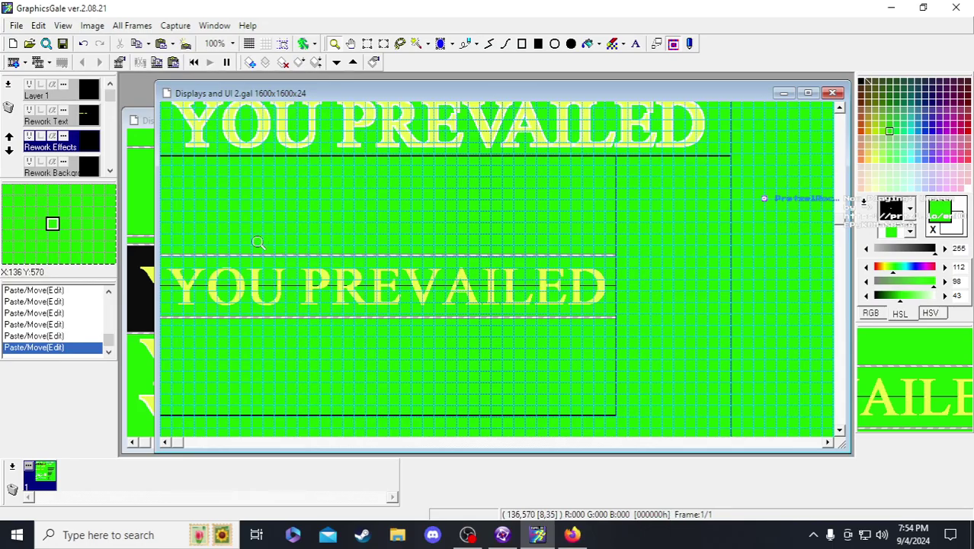
pyautogui.click(255, 243)
pyautogui.rightClick(255, 243)
pyautogui.click(250, 244)
pyautogui.rightClick(298, 232)
pyautogui.click(298, 233)
pyautogui.rightClick(434, 206)
pyautogui.click(434, 207)
pyautogui.moveTo(434, 207); pyautogui.dragTo(298, 203, button='middle')
pyautogui.moveTo(476, 215); pyautogui.dragTo(419, 195, button='middle')
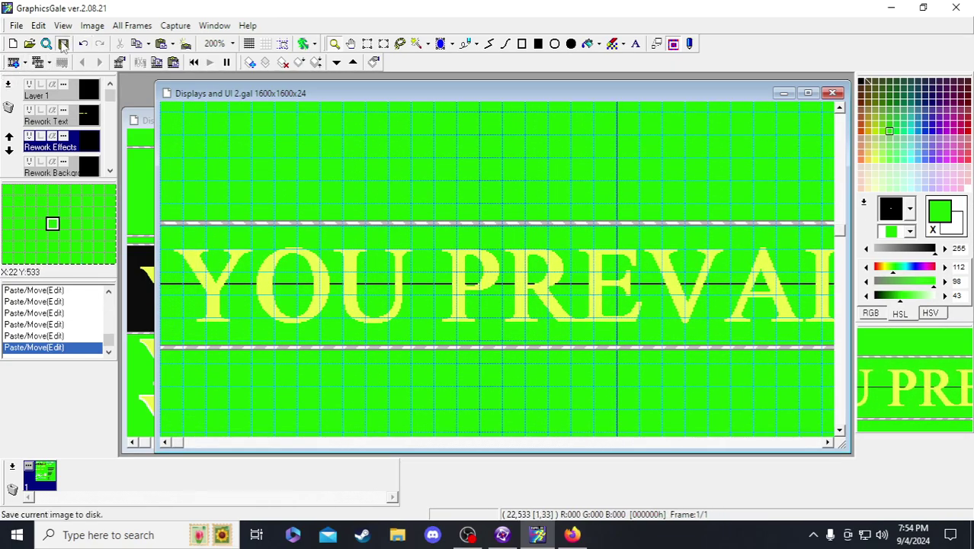
# - Resize the overlapping windows of Displays and UI 2.gal and Displays and UI 1.gal, keep Displays and UI 2.gal in front, and save it
pyautogui.click(141, 112)
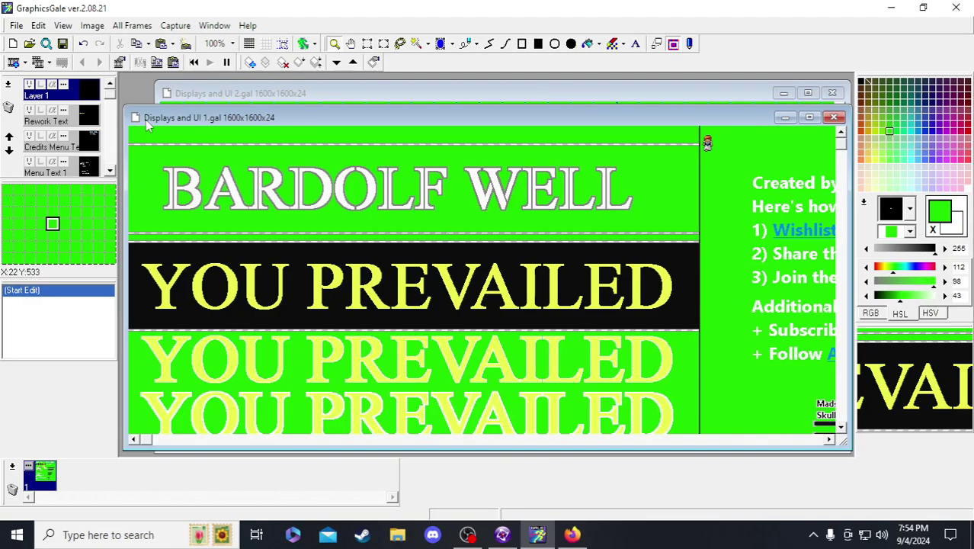
pyautogui.click(212, 83)
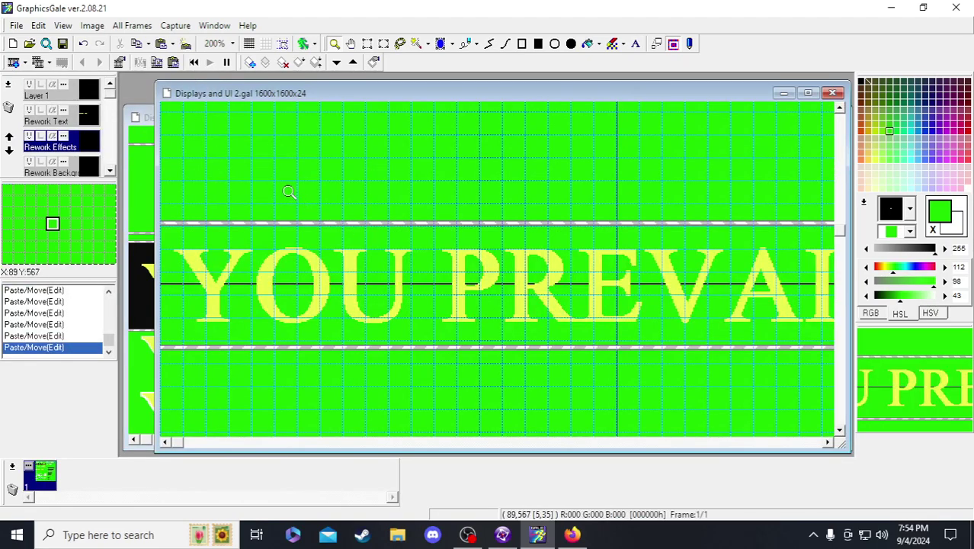
pyautogui.moveTo(152, 90); pyautogui.dragTo(163, 80)
pyautogui.moveTo(717, 200); pyautogui.dragTo(540, 195, button='middle')
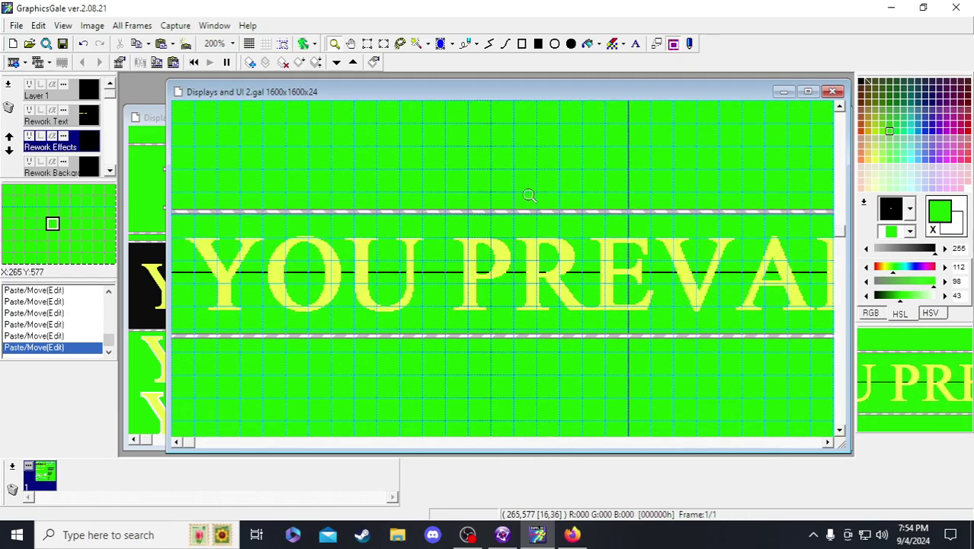
pyautogui.moveTo(589, 176); pyautogui.dragTo(601, 207, button='middle')
pyautogui.moveTo(446, 205); pyautogui.dragTo(393, 188, button='middle')
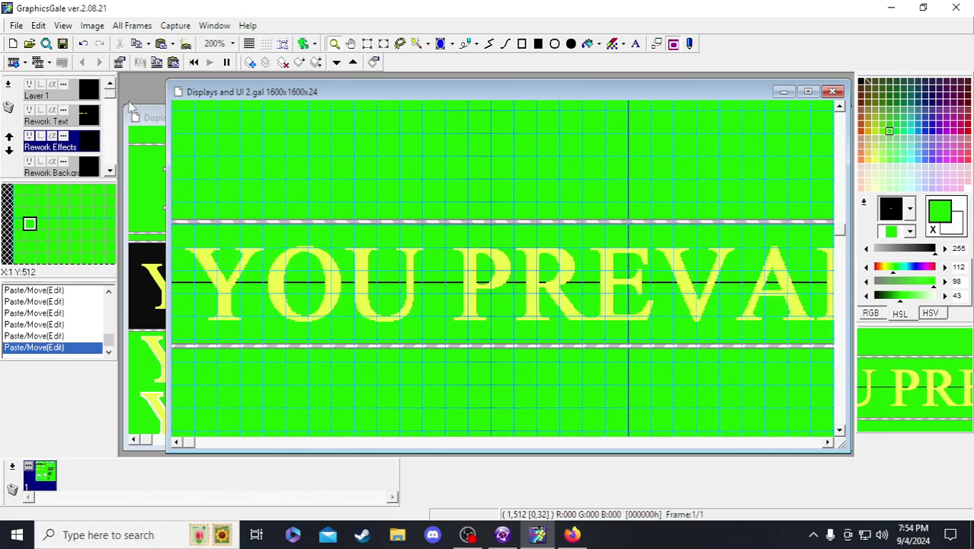
pyautogui.moveTo(149, 109); pyautogui.dragTo(150, 119)
pyautogui.click(215, 93)
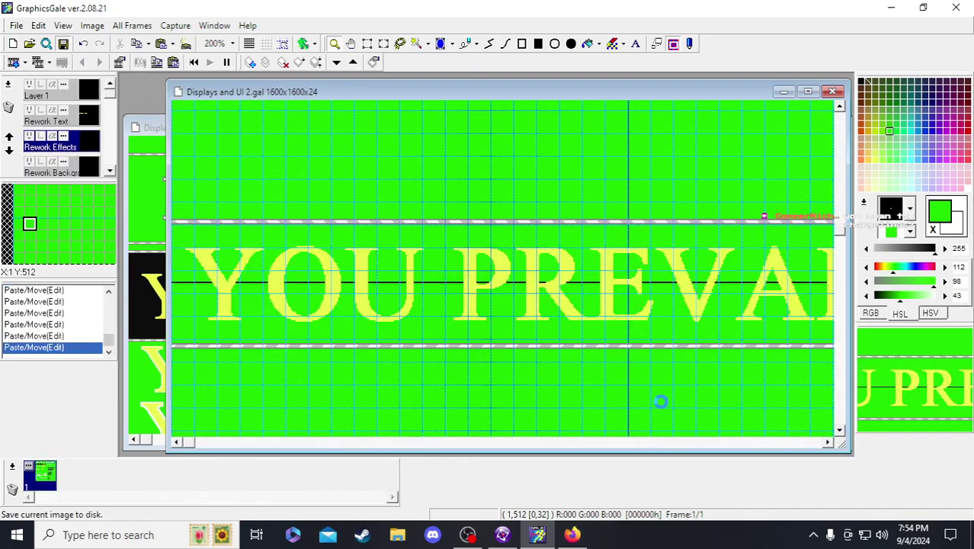
# - Inspect the spacing of the YOU PREVAILED letters from the first word to the inner frame's right edge
pyautogui.scroll(1, 636, 197)
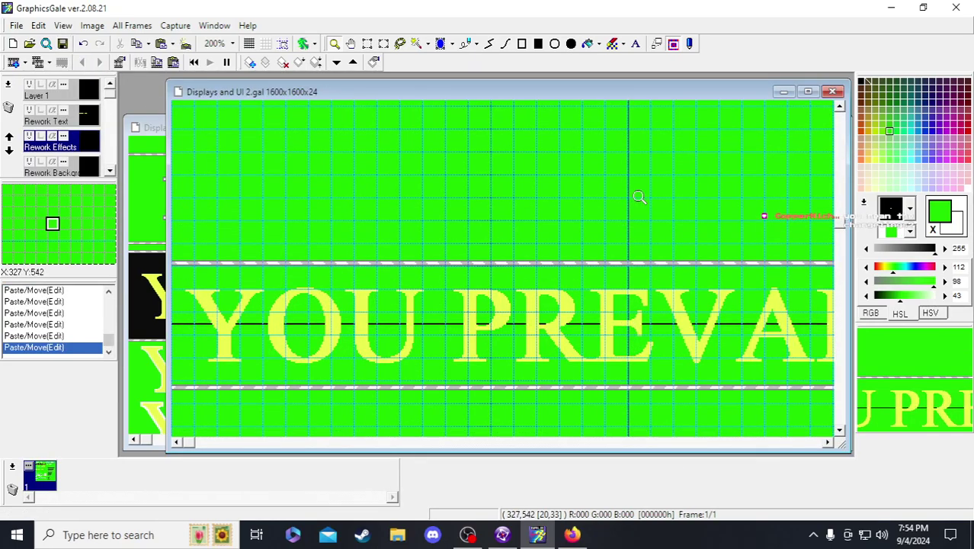
pyautogui.scroll(-2, 639, 196)
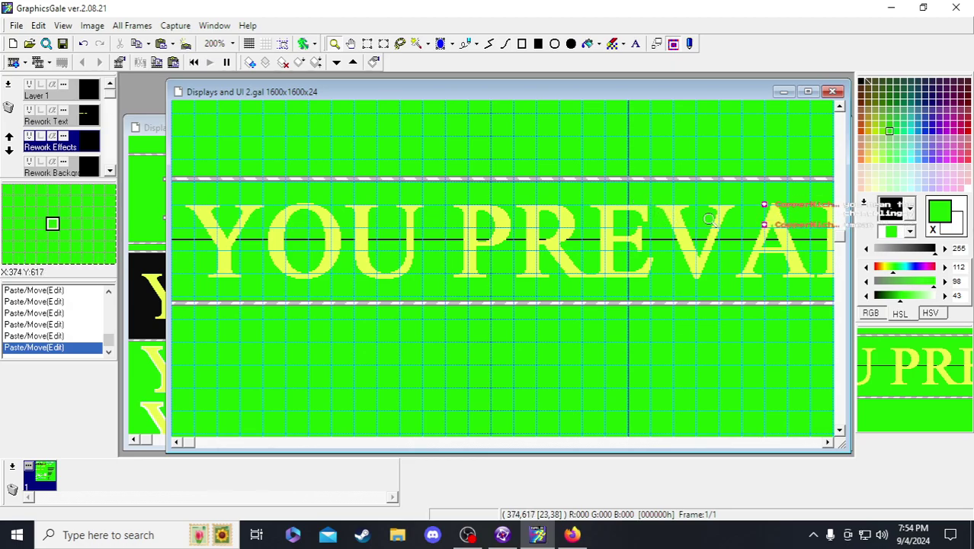
pyautogui.moveTo(615, 130)
pyautogui.mouseDown(button='middle')
pyautogui.moveTo(505, 183)
pyautogui.moveTo(428, 153)
pyautogui.moveTo(464, 212)
pyautogui.moveTo(397, 187)
pyautogui.mouseUp(button='middle')
pyautogui.moveTo(551, 182); pyautogui.dragTo(480, 183, button='middle')
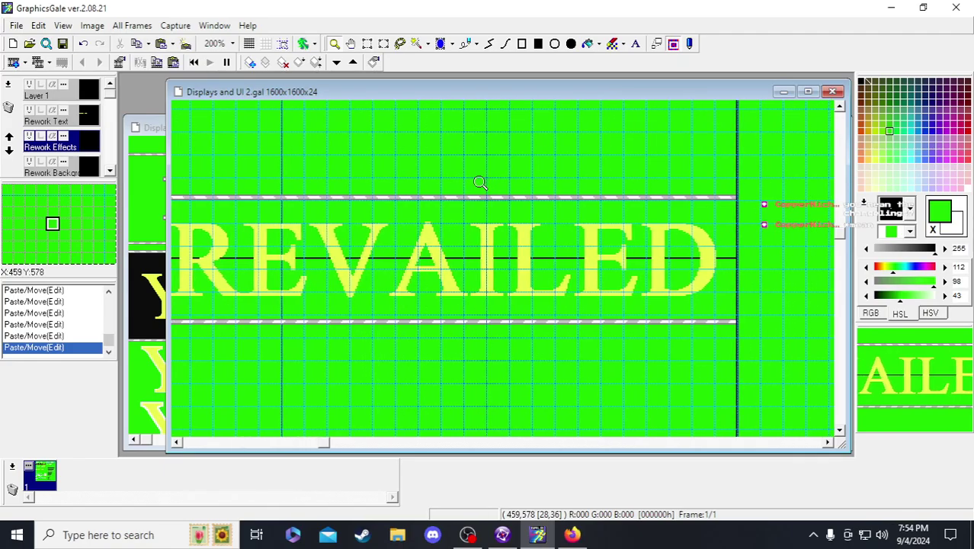
pyautogui.rightClick(394, 150)
pyautogui.click(244, 174)
pyautogui.moveTo(244, 174); pyautogui.dragTo(366, 177, button='middle')
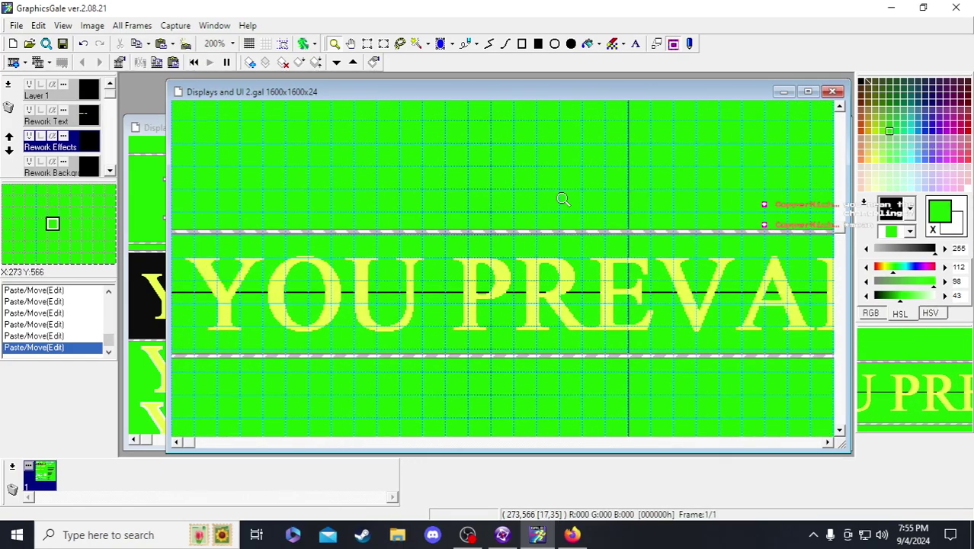
pyautogui.moveTo(667, 180); pyautogui.dragTo(398, 189, button='middle')
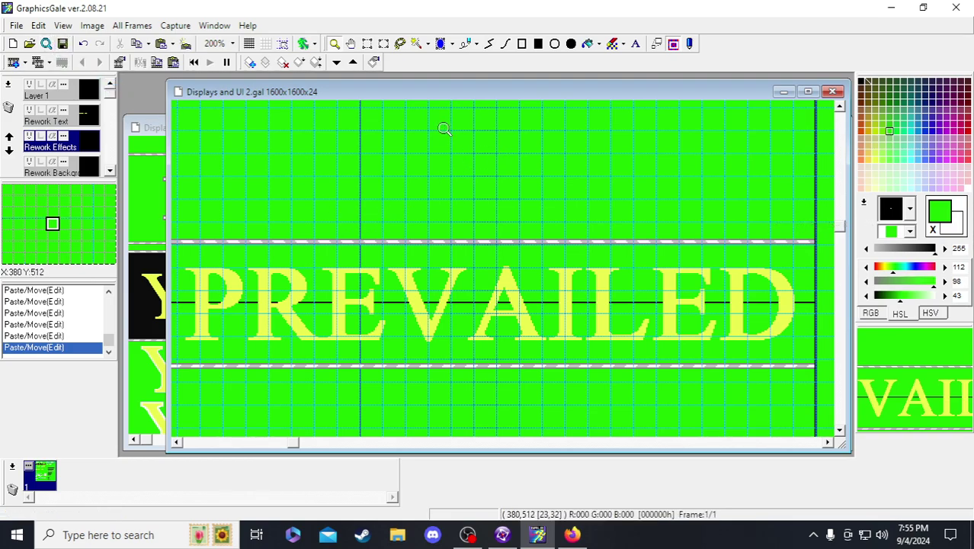
# - Compare the stripe patterns of the upper and lower border lines around the inner frame's vertical centre line
pyautogui.click(368, 44)
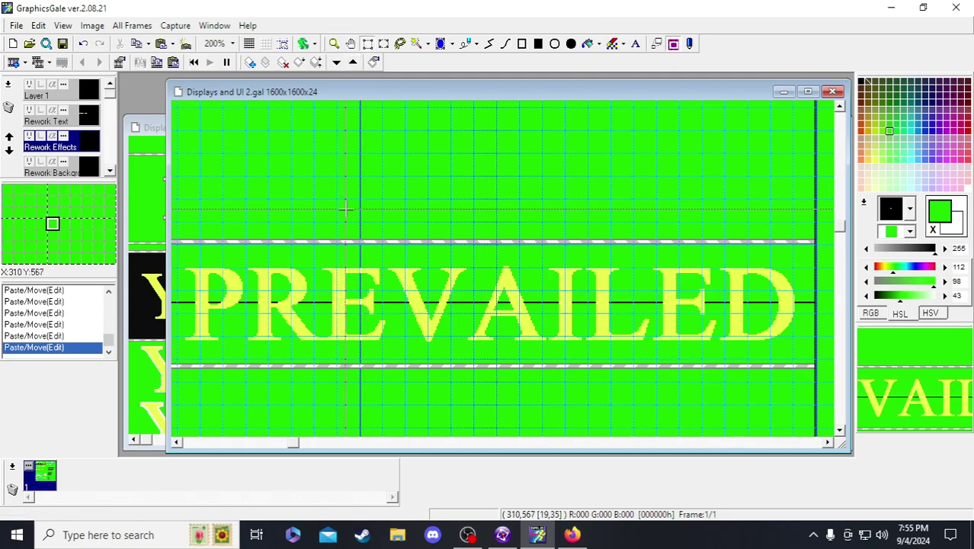
pyautogui.moveTo(554, 193); pyautogui.dragTo(587, 171, button='middle')
pyautogui.moveTo(467, 194); pyautogui.dragTo(581, 200, button='middle')
pyautogui.moveTo(350, 211)
pyautogui.mouseDown(button='middle')
pyautogui.moveTo(464, 216)
pyautogui.moveTo(348, 207)
pyautogui.mouseUp(button='middle')
pyautogui.moveTo(462, 205)
pyautogui.mouseDown(button='middle')
pyautogui.moveTo(347, 200)
pyautogui.moveTo(446, 202)
pyautogui.mouseUp(button='middle')
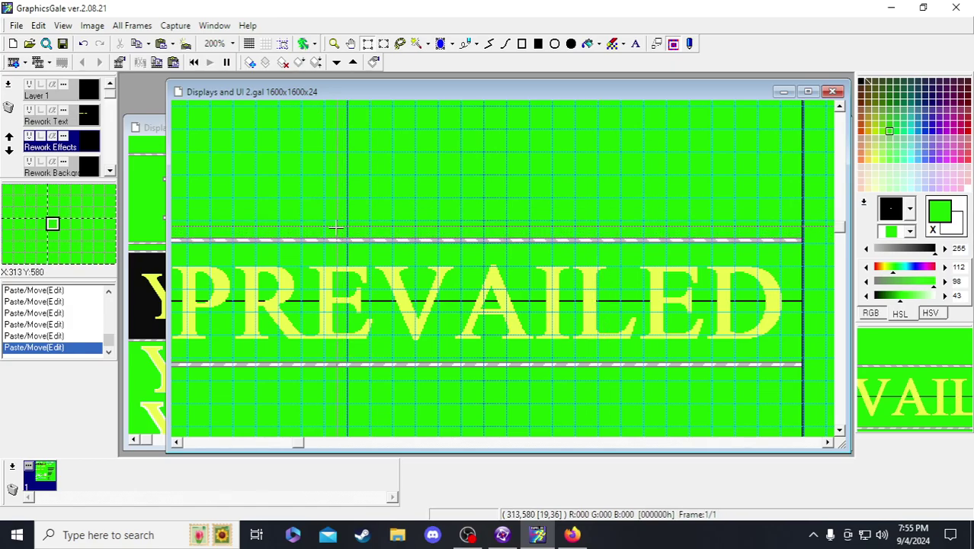
pyautogui.hscroll(2, 381, 385)
pyautogui.scroll(-1, 381, 385)
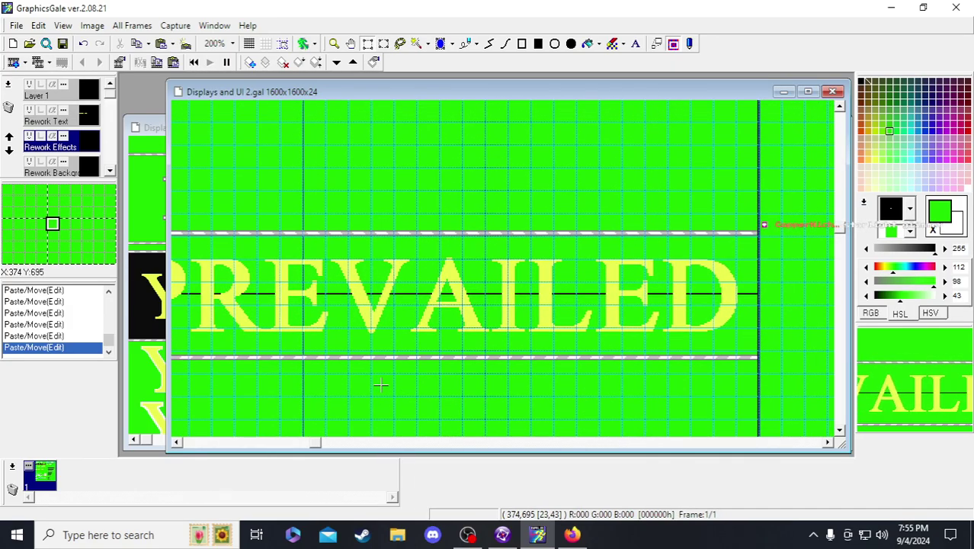
pyautogui.hscroll(-1, 335, 204)
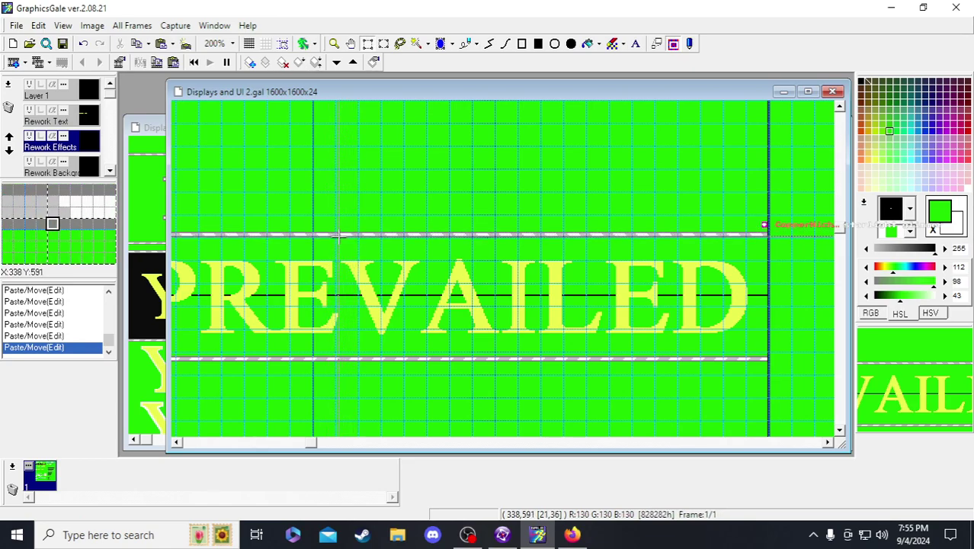
pyautogui.moveTo(339, 238); pyautogui.dragTo(340, 358)
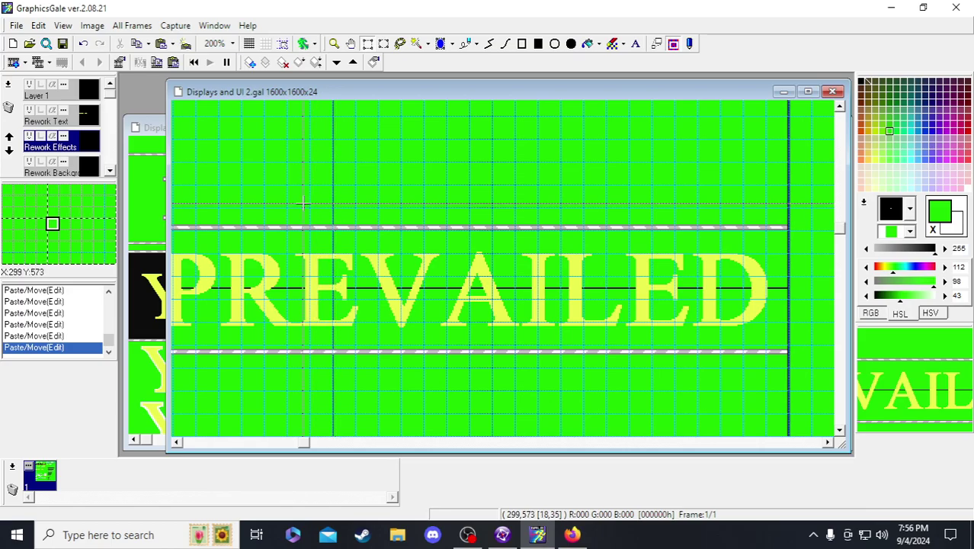
pyautogui.moveTo(250, 191); pyautogui.dragTo(561, 173, button='middle')
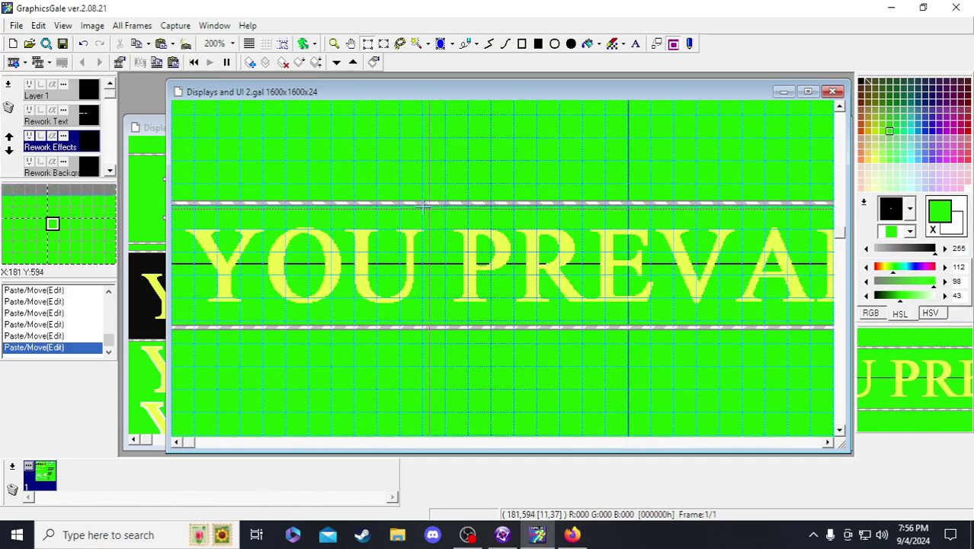
# - Review the whole YOU PREVAILED banner within the inner frame, then examine the right part of its text and border lines
pyautogui.click(334, 44)
pyautogui.rightClick(424, 166)
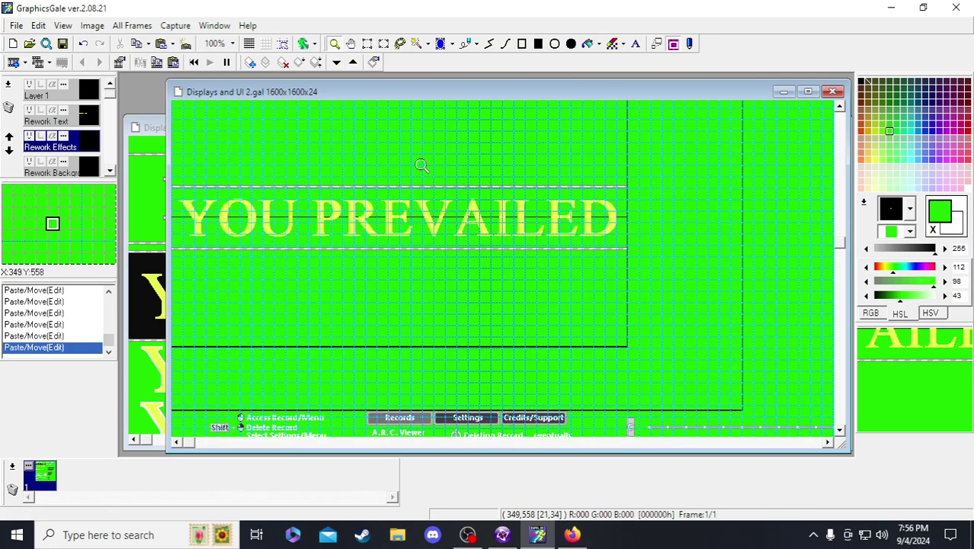
pyautogui.click(421, 165)
pyautogui.hscroll(-5, 421, 168)
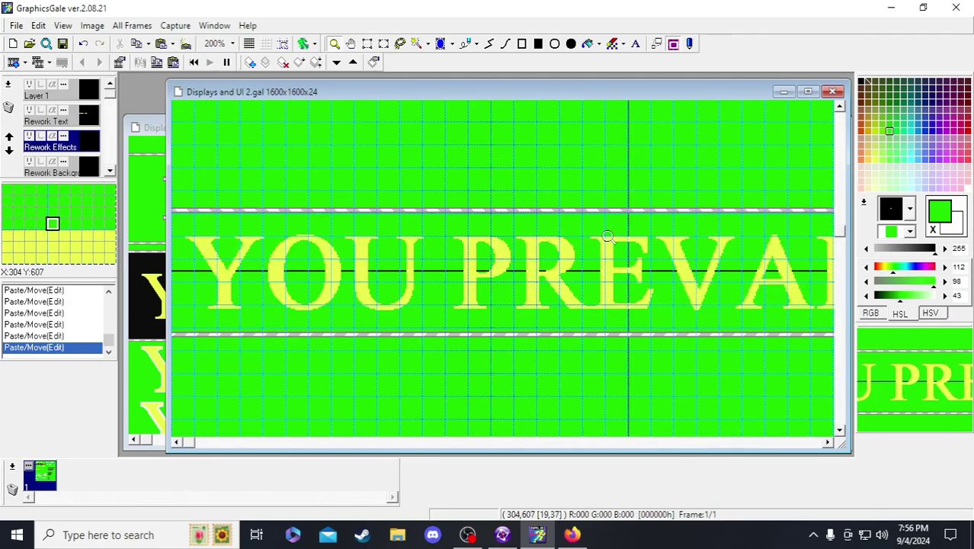
pyautogui.hscroll(5, 587, 191)
pyautogui.hscroll(-3, 320, 155)
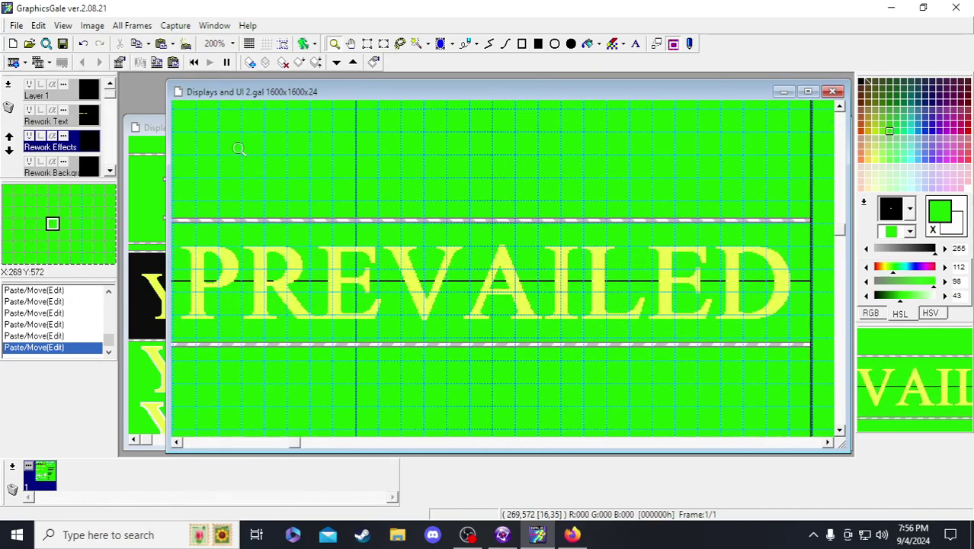
pyautogui.click(367, 44)
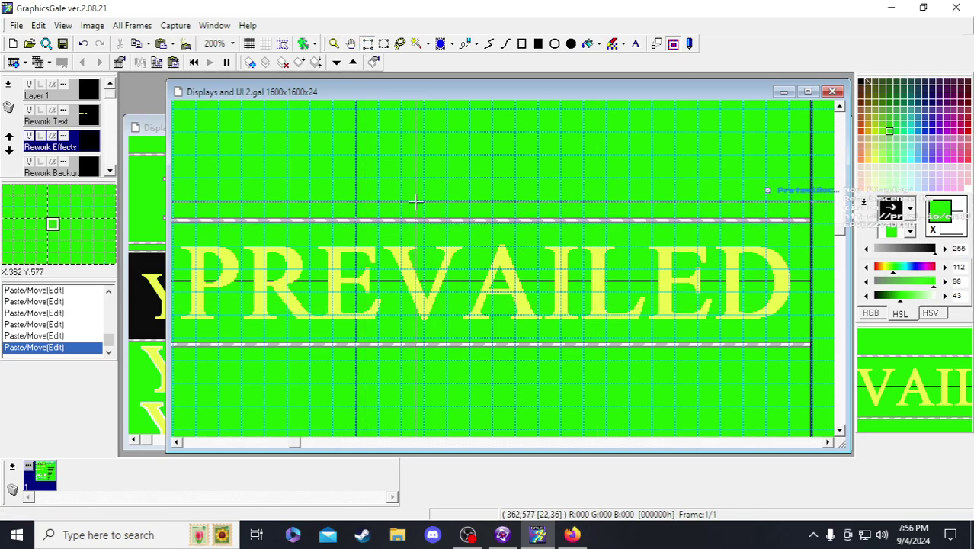
pyautogui.scroll(-1, 416, 202)
pyautogui.hscroll(2, 415, 202)
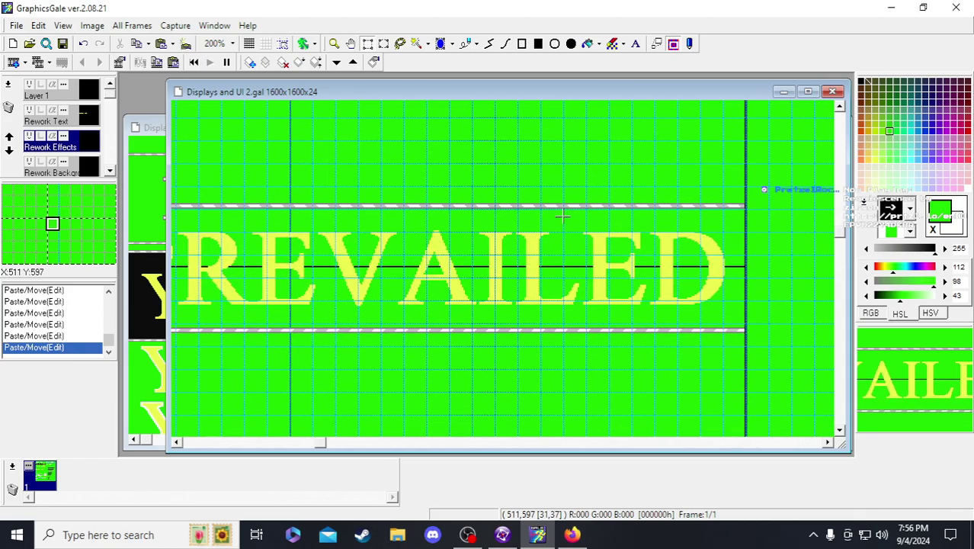
# - Examine the YOU PREVAILED text and its striped border lines across the inner frame, from the first word to the last letters
pyautogui.moveTo(309, 219); pyautogui.dragTo(482, 164, button='middle')
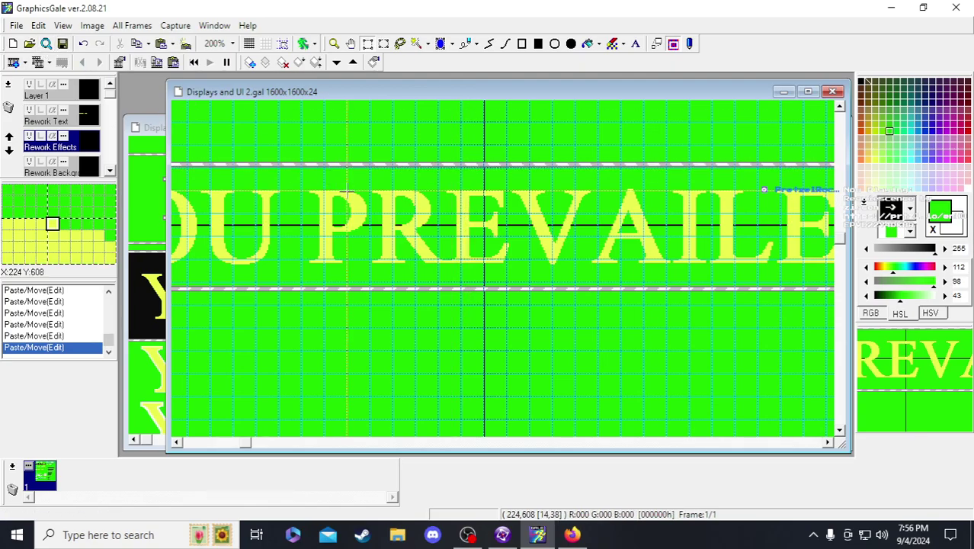
pyautogui.moveTo(347, 190); pyautogui.dragTo(317, 250, button='middle')
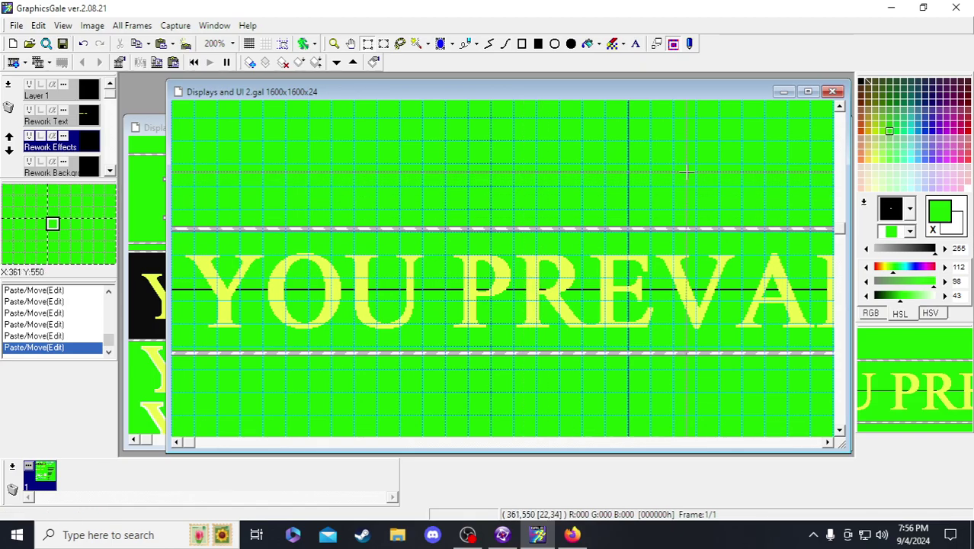
pyautogui.hscroll(5, 528, 174)
pyautogui.scroll(-1, 382, 185)
pyautogui.moveTo(383, 186); pyautogui.dragTo(354, 206, button='middle')
pyautogui.hscroll(-5, 580, 221)
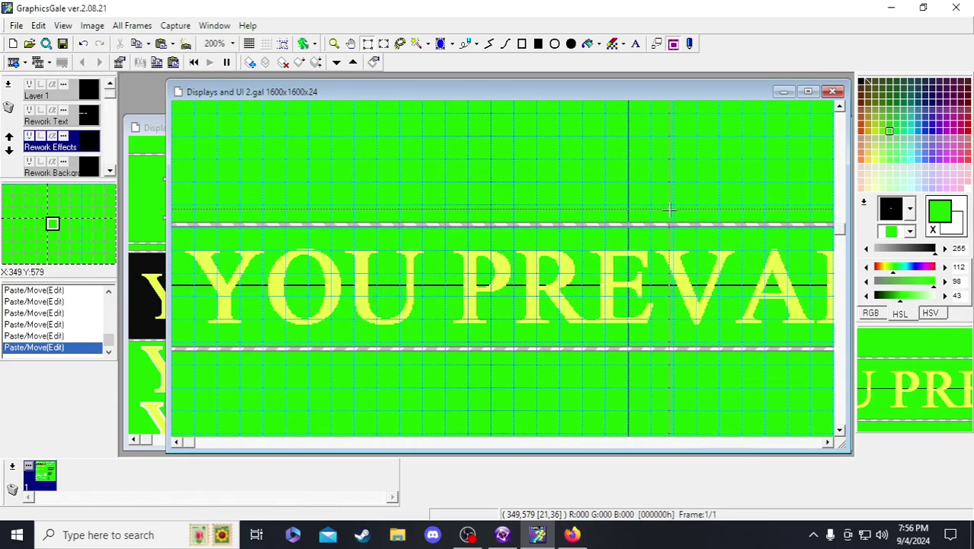
pyautogui.hscroll(5, 656, 215)
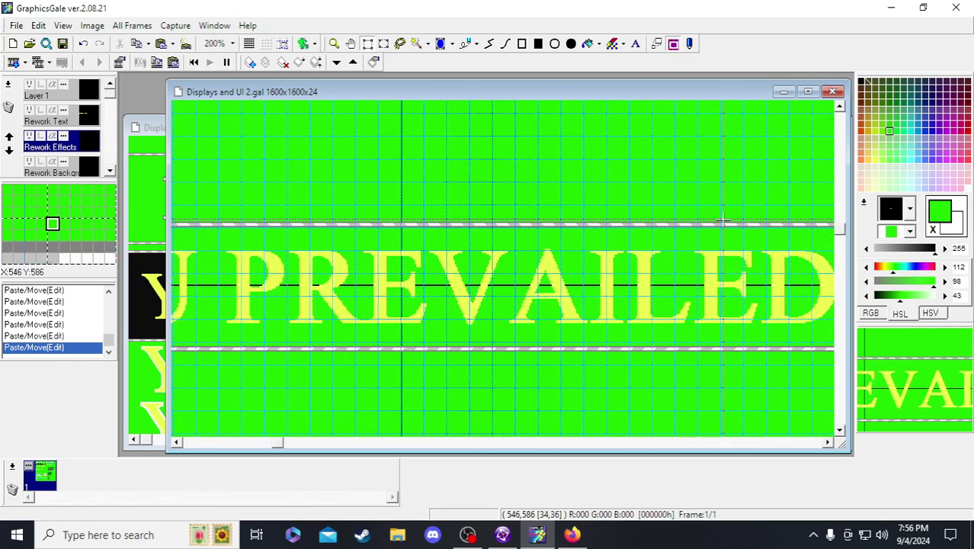
pyautogui.hscroll(-5, 403, 189)
pyautogui.scroll(1, 397, 198)
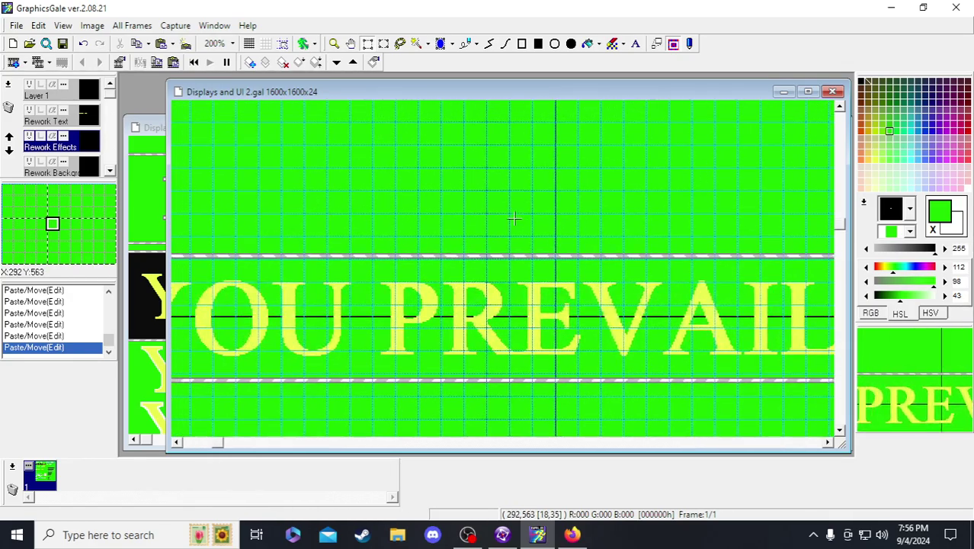
pyautogui.scroll(-1, 305, 194)
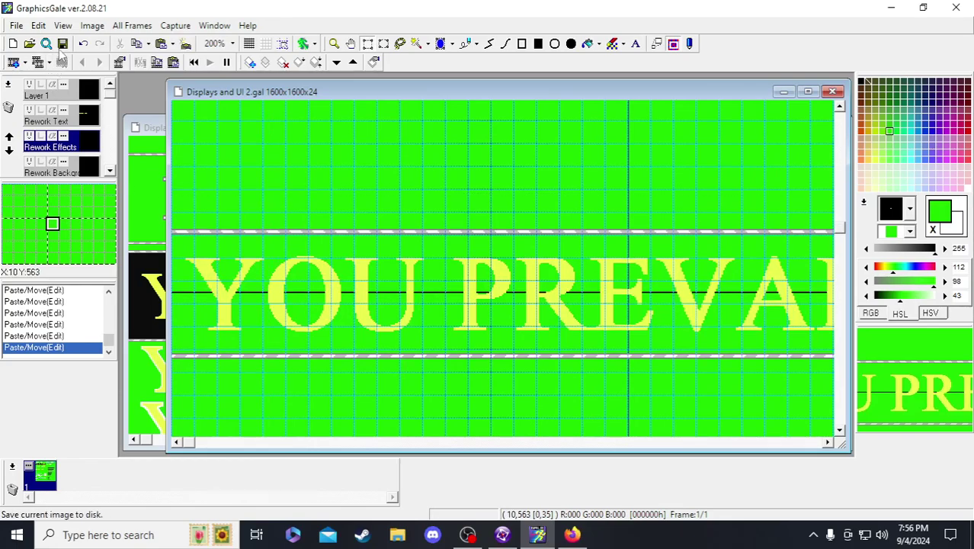
# - Save Displays and UI 2.gal while checking the first part of the YOU PREVAILED text
pyautogui.click(63, 45)
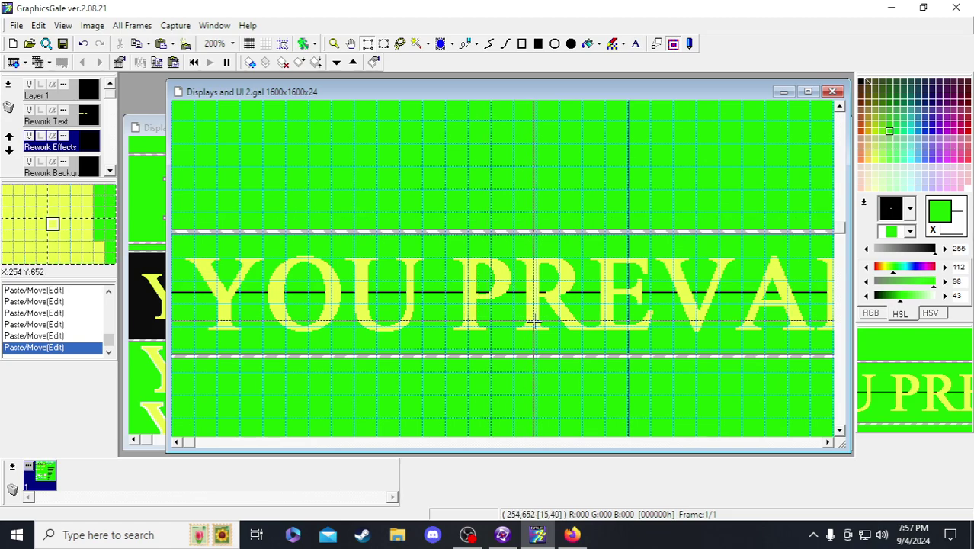
pyautogui.moveTo(542, 157); pyautogui.dragTo(518, 149, button='middle')
pyautogui.click(63, 43)
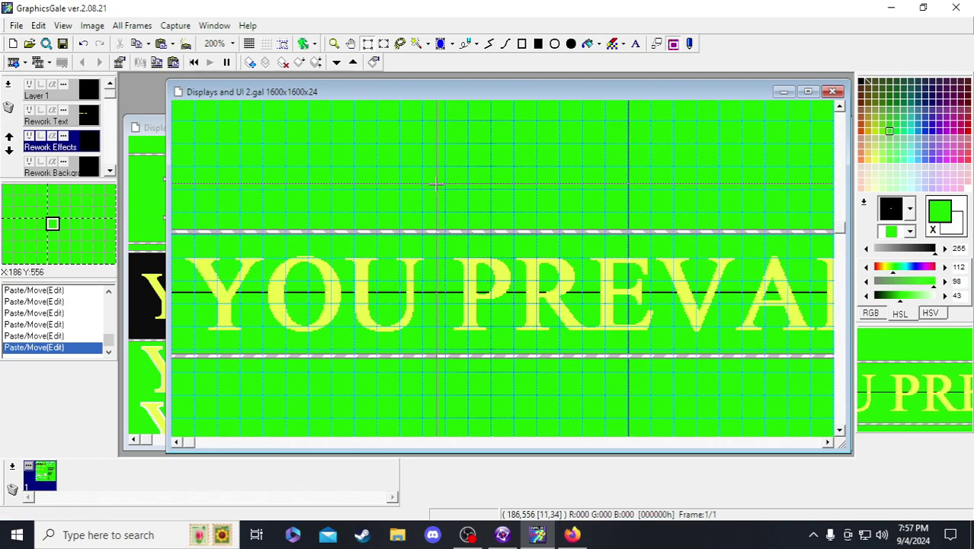
pyautogui.scroll(1, 425, 214)
pyautogui.scroll(1, 427, 217)
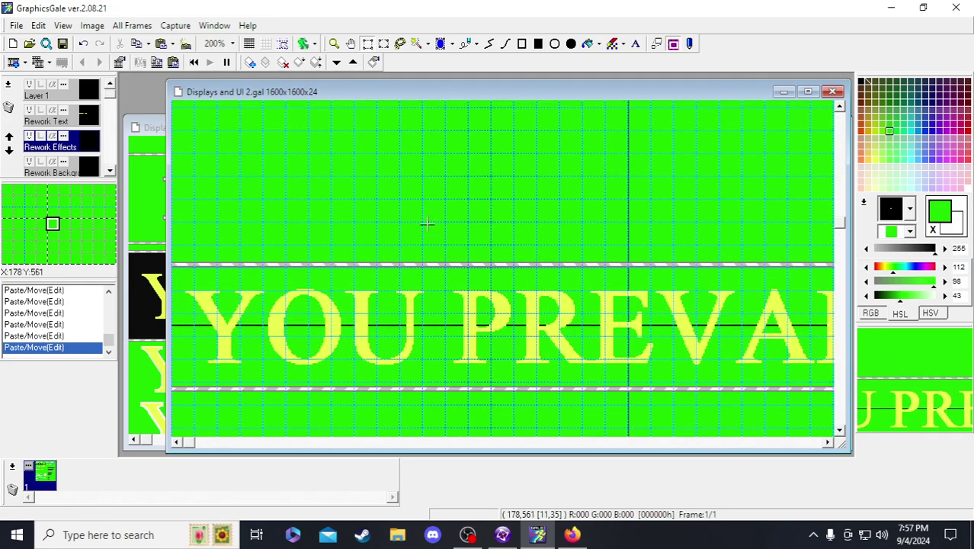
pyautogui.scroll(-1, 450, 217)
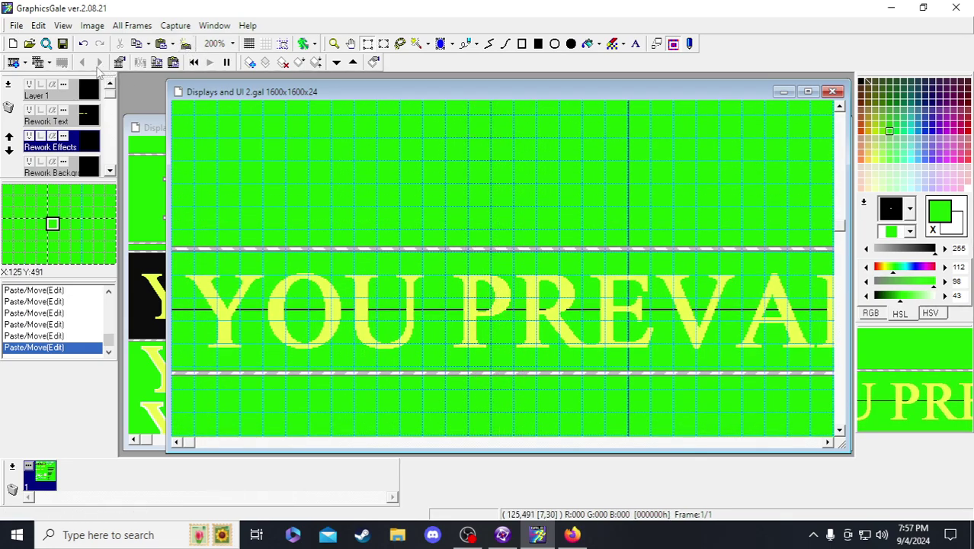
pyautogui.click(63, 44)
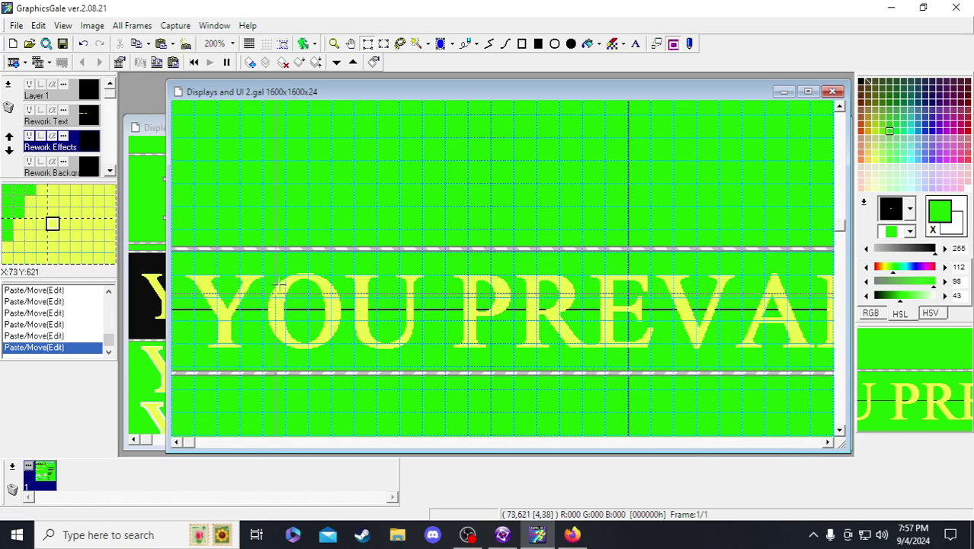
pyautogui.moveTo(394, 400); pyautogui.dragTo(393, 384, button='middle')
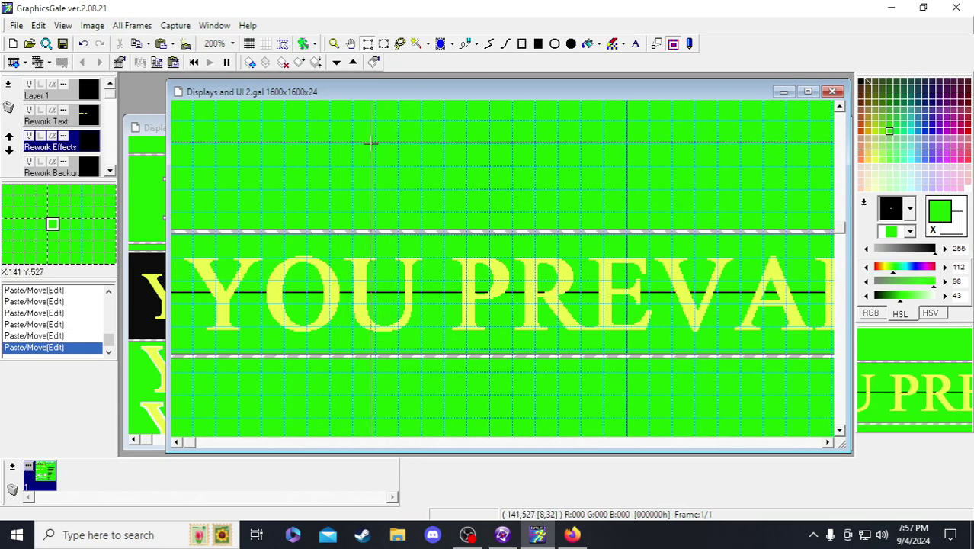
pyautogui.click(62, 44)
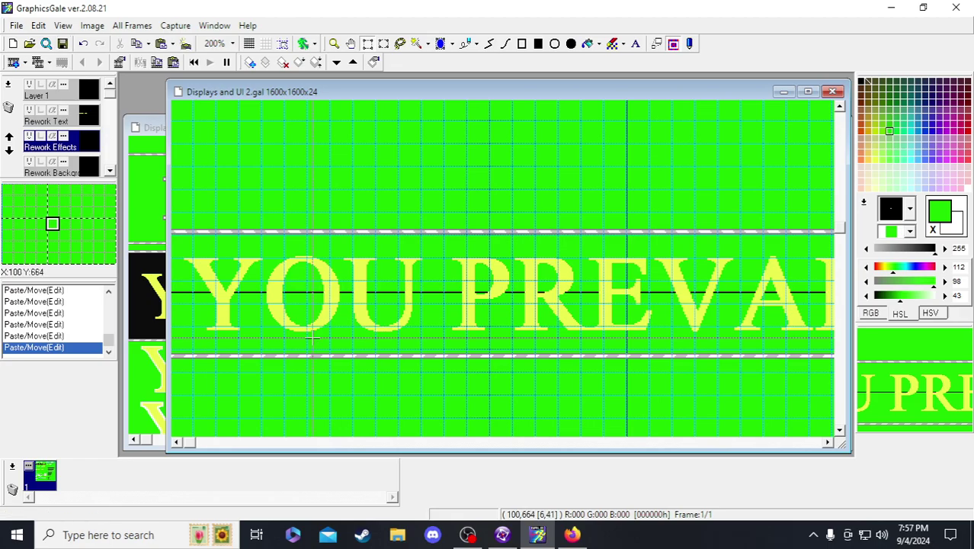
# - Inspect the last letters of YOU PREVAILED against the inner frame's right edge, then view the banner at a smaller zoom
pyautogui.hscroll(5, 312, 336)
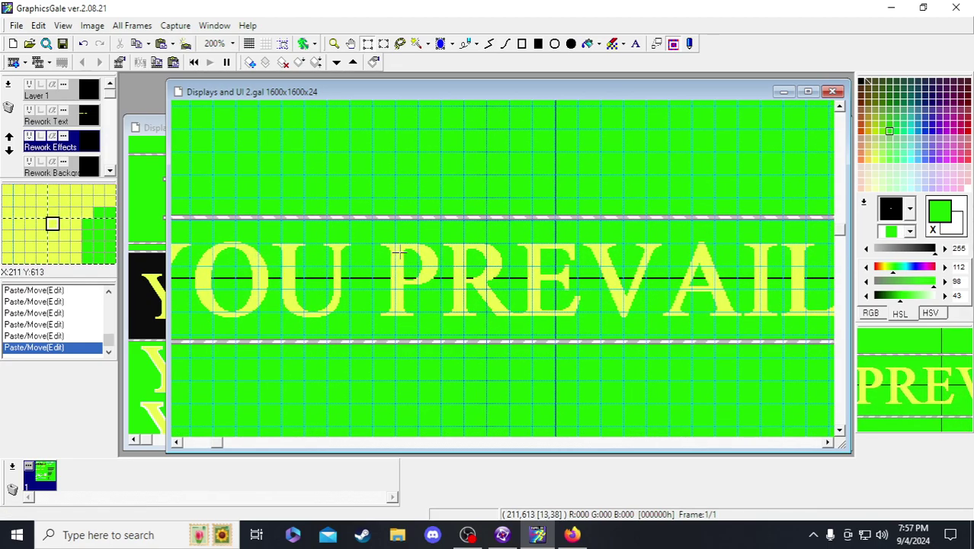
pyautogui.moveTo(319, 238); pyautogui.dragTo(269, 260, button='middle')
pyautogui.hscroll(4, 591, 263)
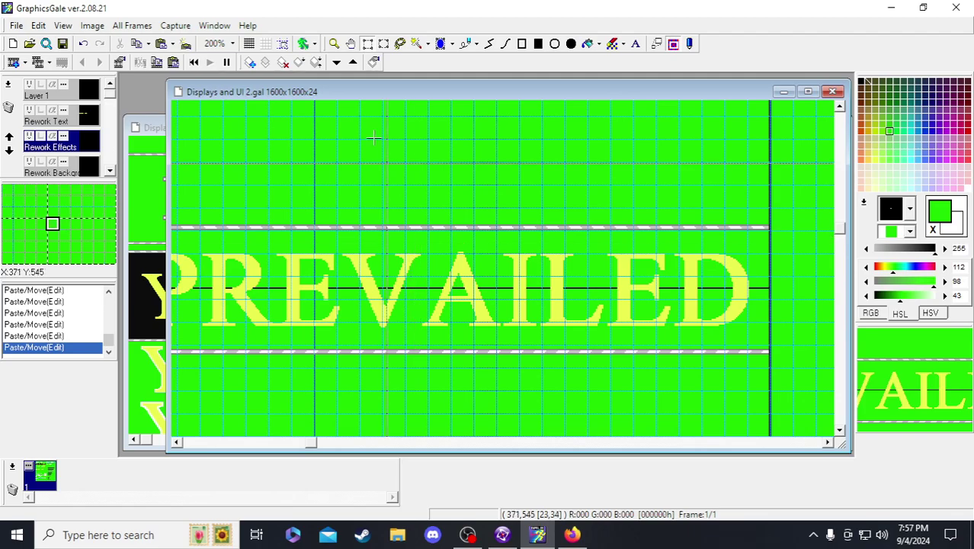
pyautogui.click(334, 43)
pyautogui.rightClick(305, 171)
pyautogui.click(315, 215)
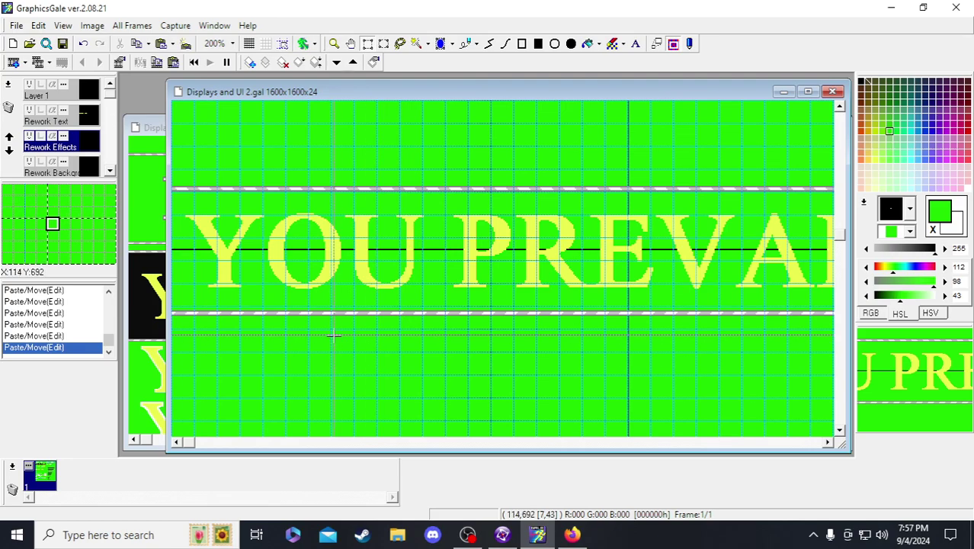
# - Make the Rework Background layer of Displays and UI 2.gal the active layer
pyautogui.click(587, 43)
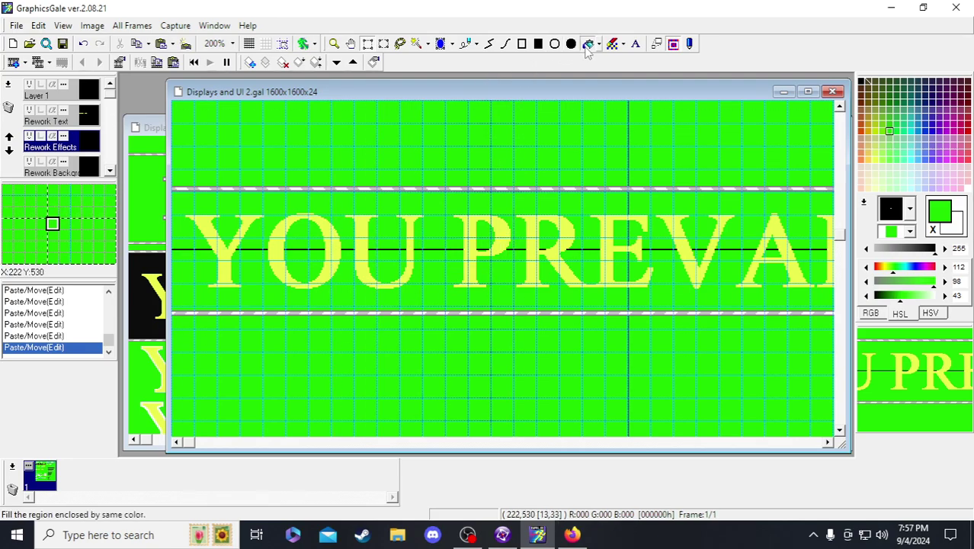
pyautogui.click(153, 141)
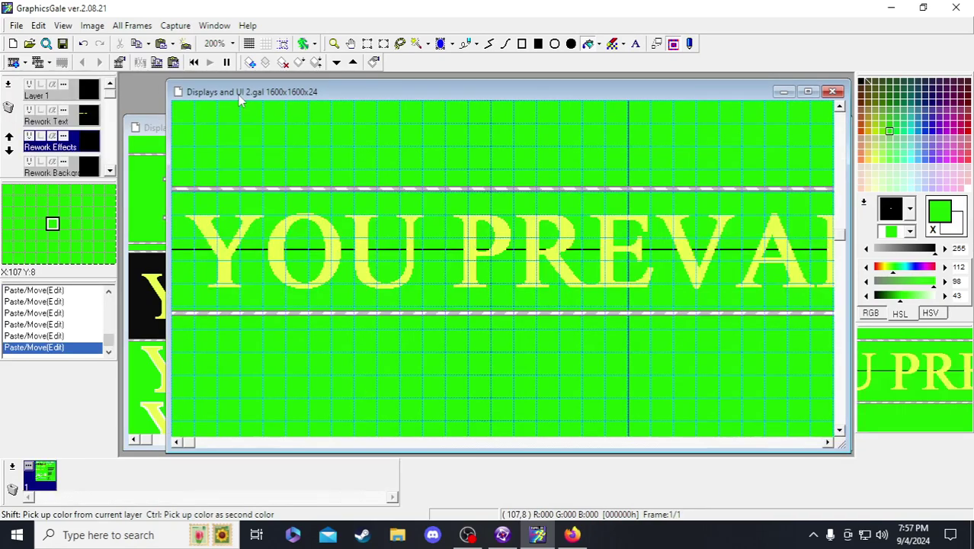
pyautogui.click(233, 95)
pyautogui.scroll(-2, 67, 166)
pyautogui.scroll(3, 67, 166)
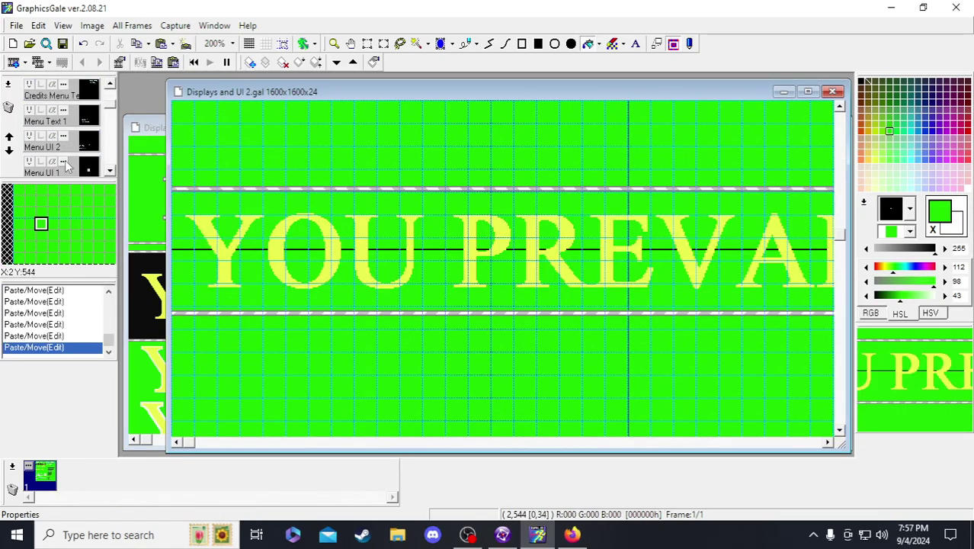
pyautogui.click(98, 120)
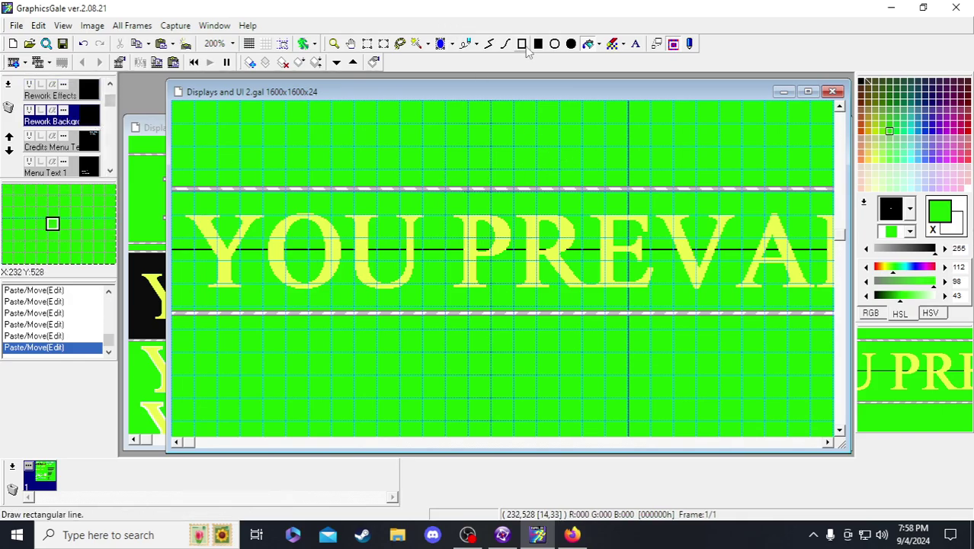
# - Draw a filled near-black rectangle between the border lines from the frame's left edge to the V, using the older banner's background colour
pyautogui.scroll(3, 337, 198)
pyautogui.scroll(4, 338, 197)
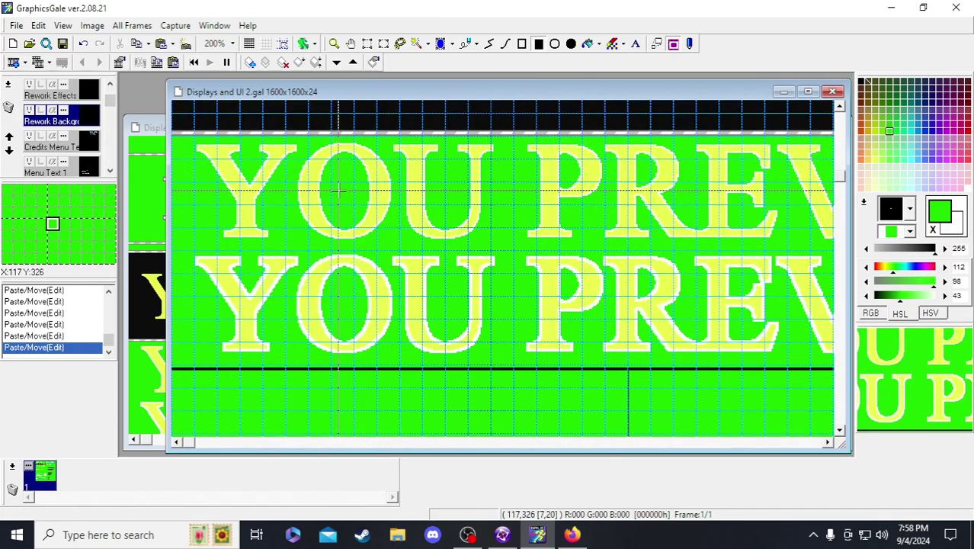
pyautogui.rightClick(348, 198)
pyautogui.scroll(-6, 352, 200)
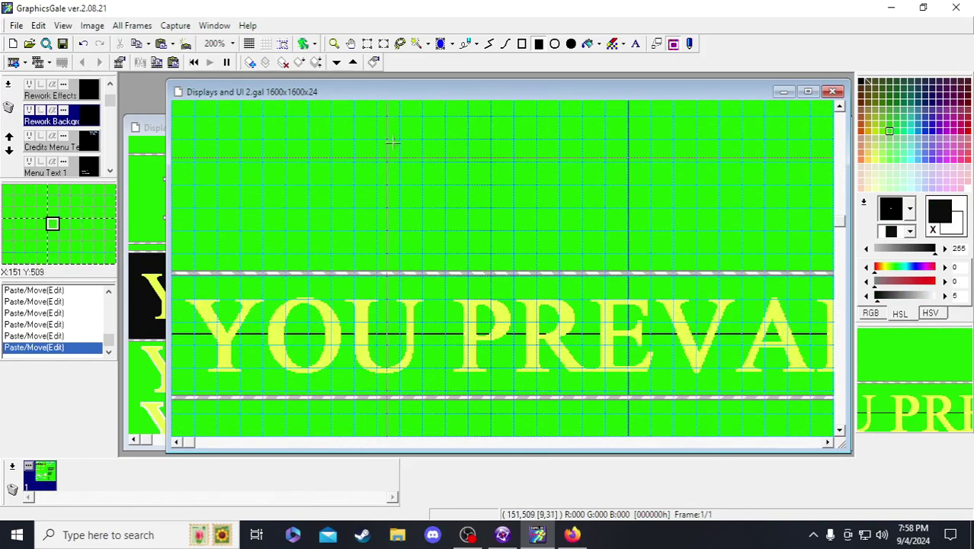
pyautogui.click(538, 43)
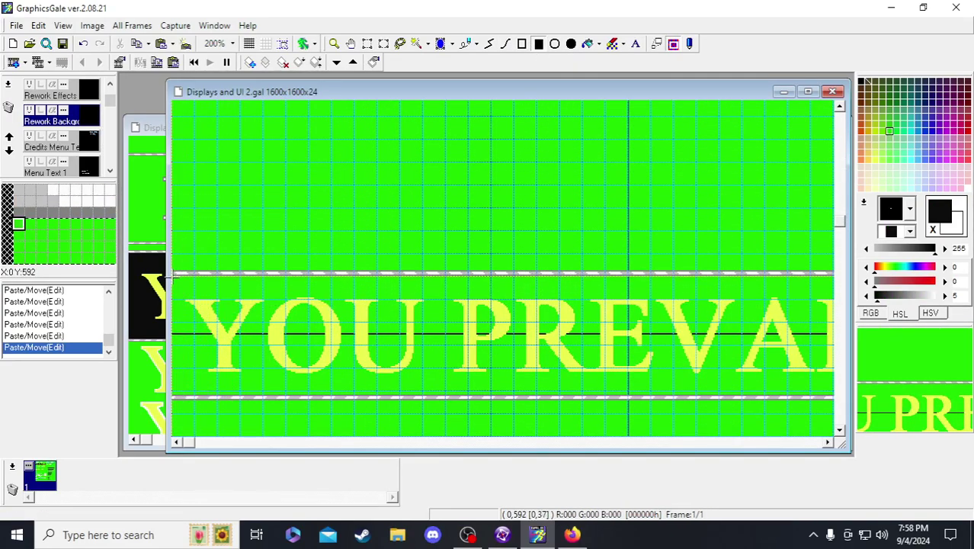
pyautogui.moveTo(174, 279); pyautogui.dragTo(728, 394)
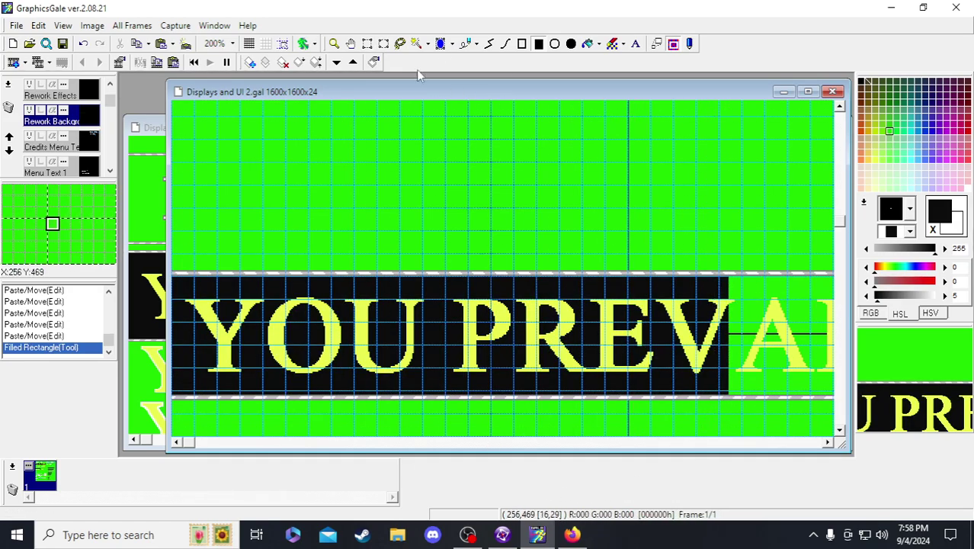
# - Extend the near-black background behind AILED to the inner frame's right edge with a copied piece of it
pyautogui.click(367, 46)
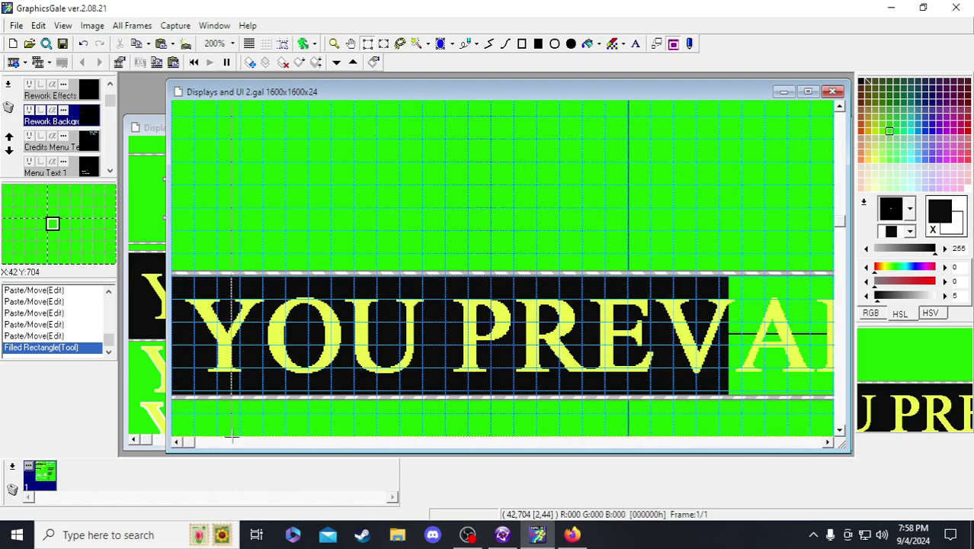
pyautogui.moveTo(190, 449); pyautogui.dragTo(328, 465)
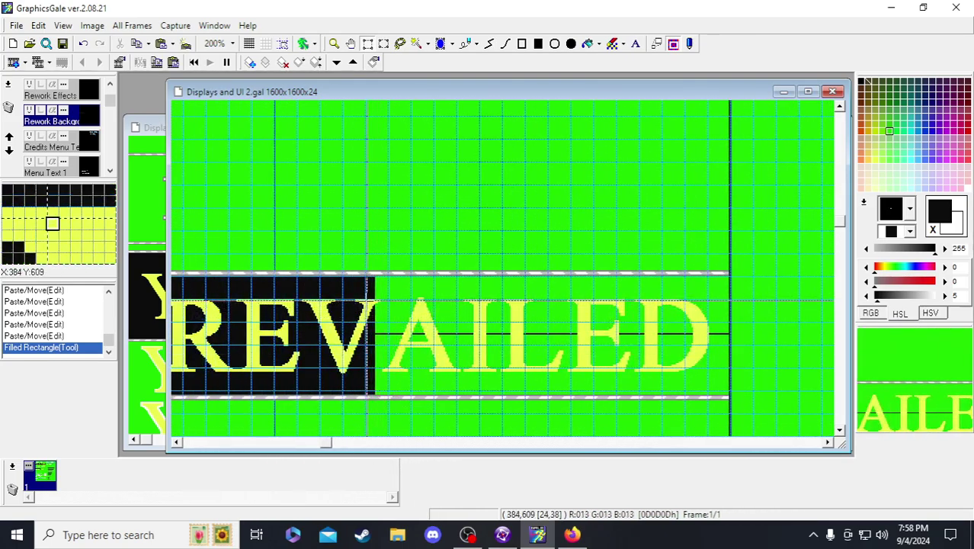
pyautogui.moveTo(366, 273); pyautogui.dragTo(375, 397)
pyautogui.moveTo(374, 337); pyautogui.dragTo(730, 367)
pyautogui.click(681, 219)
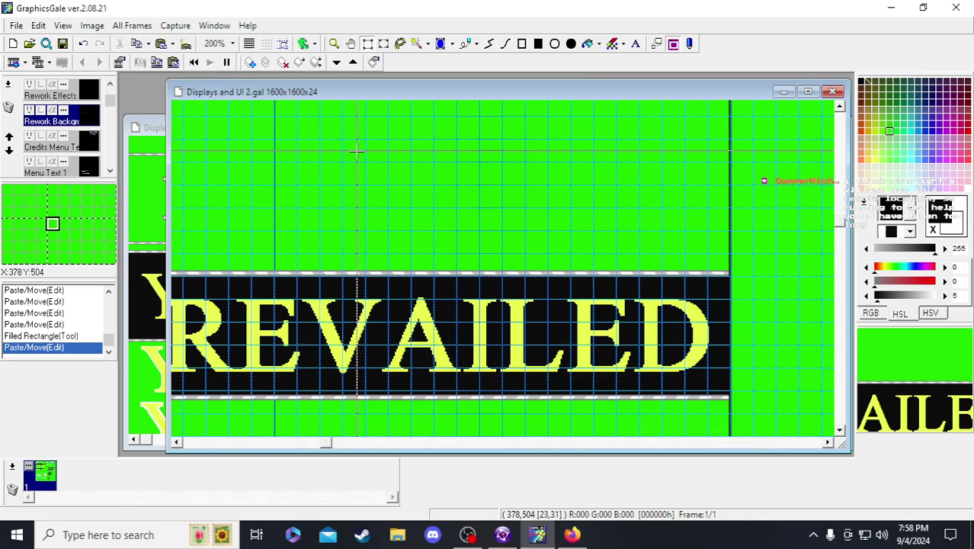
# - Review the whole YOU PREVAILED banner on its near-black background and save the file
pyautogui.hscroll(-1, 356, 226)
pyautogui.moveTo(356, 226); pyautogui.dragTo(595, 224, button='middle')
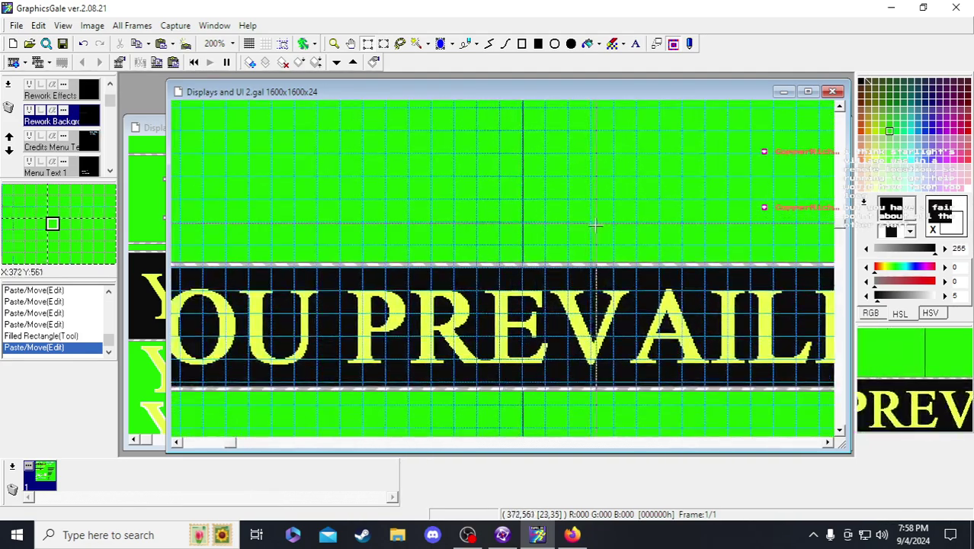
pyautogui.moveTo(463, 224); pyautogui.dragTo(562, 175, button='middle')
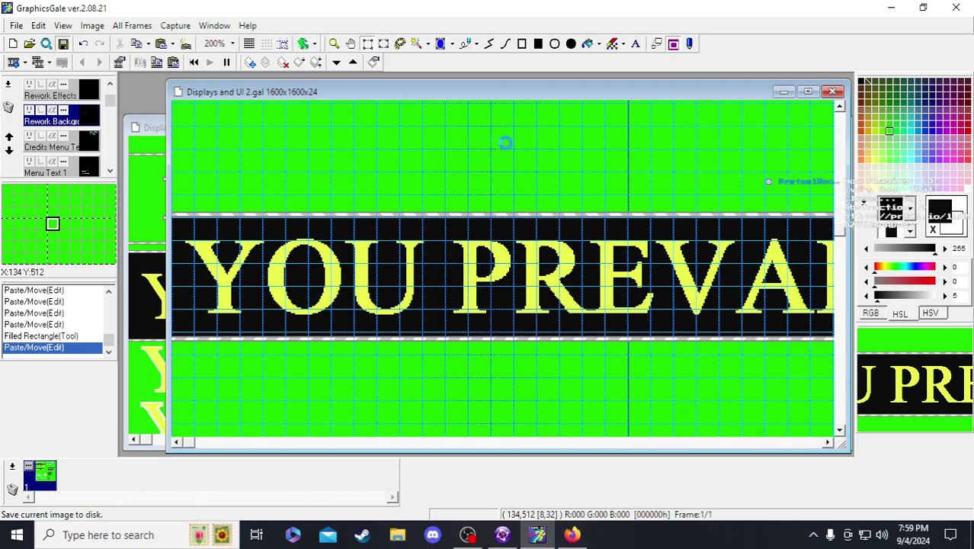
pyautogui.rightClick(561, 311)
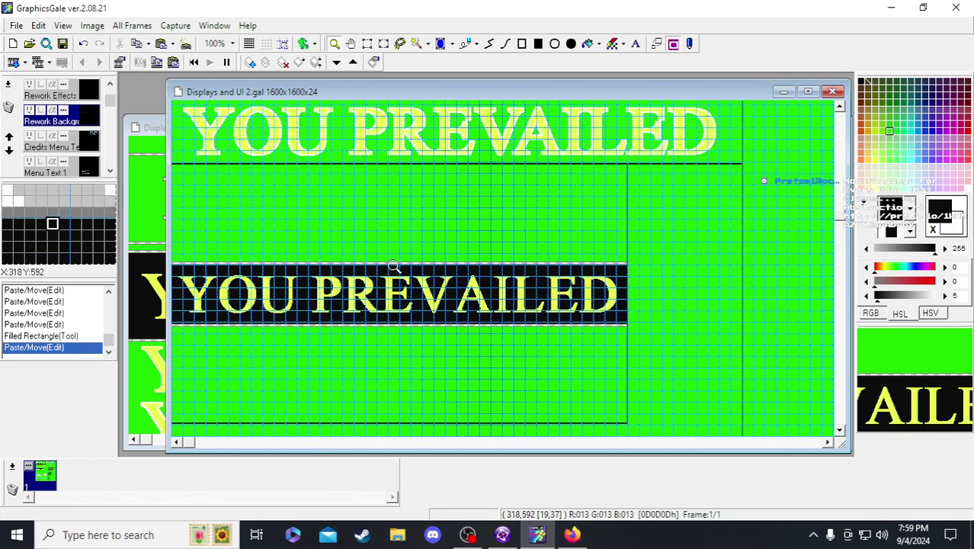
pyautogui.scroll(-2, 274, 350)
pyautogui.click(282, 301)
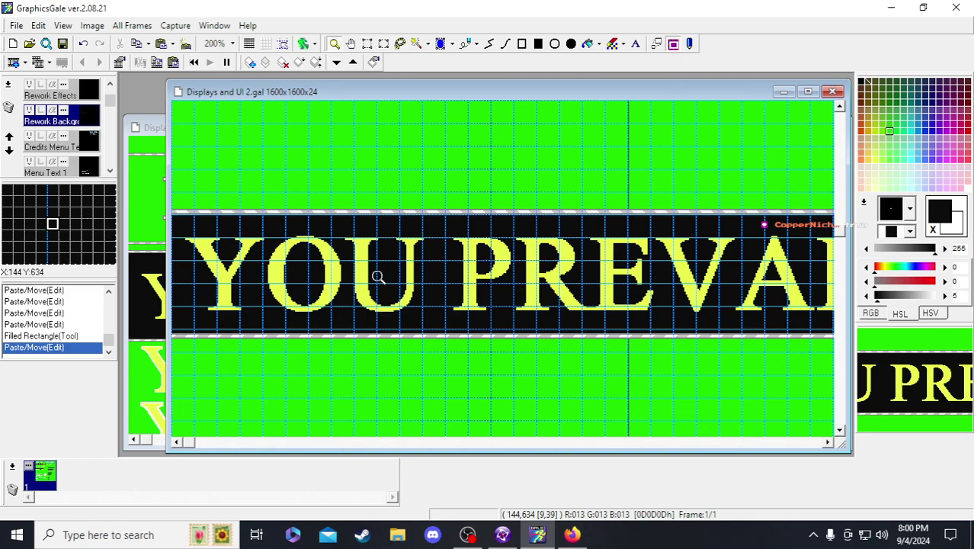
pyautogui.click(62, 44)
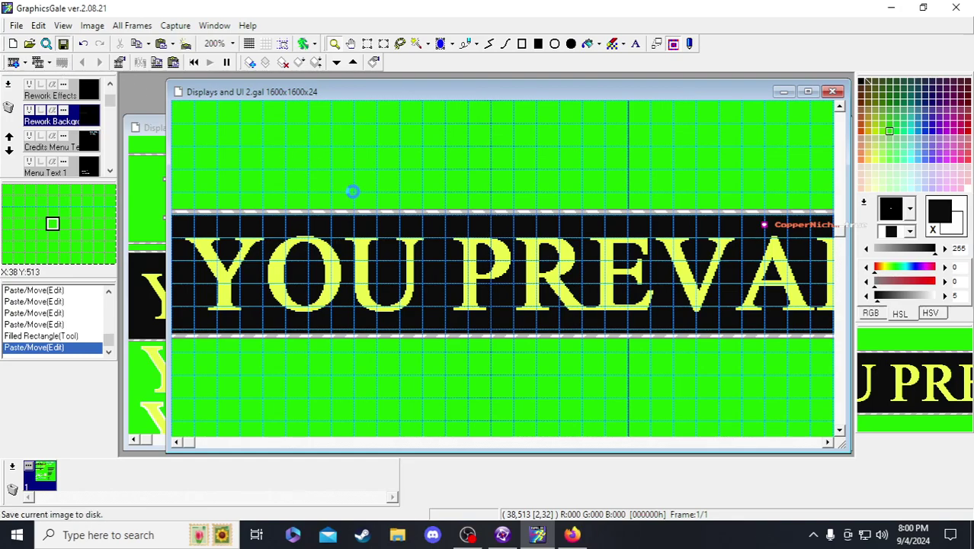
# - Activate the rectangular selection tool and check how the banner's background, letters and border lines meet the inner frame's right edge
pyautogui.click(367, 44)
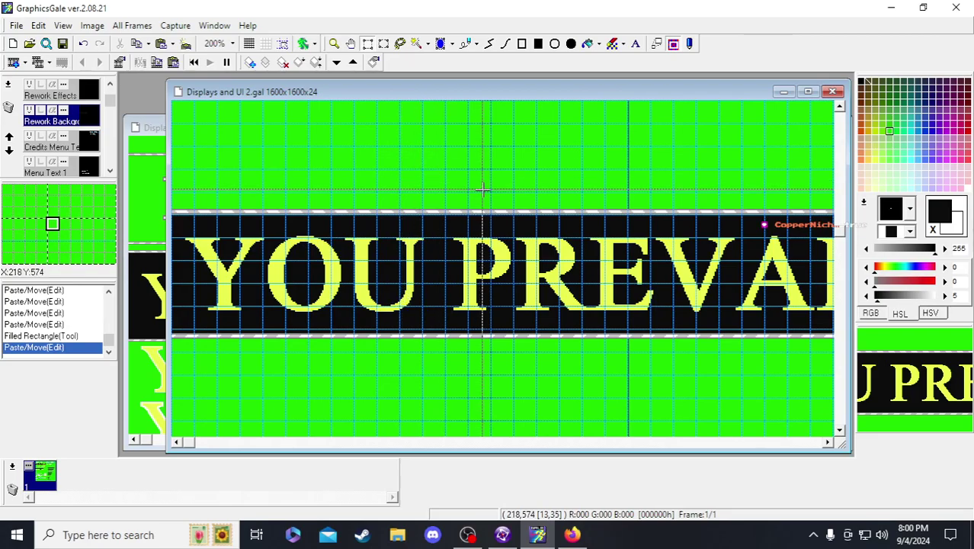
pyautogui.hscroll(5, 427, 176)
pyautogui.scroll(-1, 436, 162)
pyautogui.scroll(1, 436, 162)
pyautogui.hscroll(6, 436, 163)
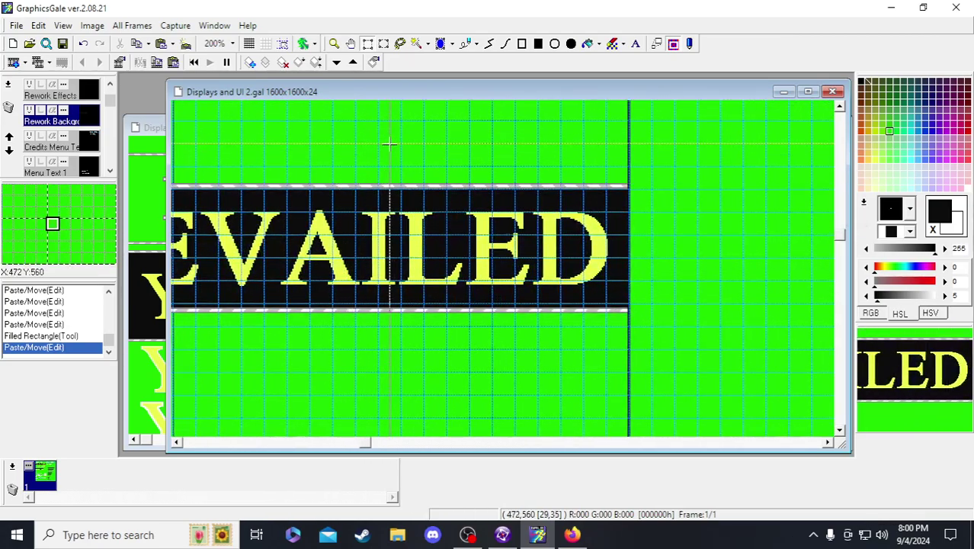
pyautogui.hscroll(-2, 356, 172)
pyautogui.hscroll(-1, 306, 173)
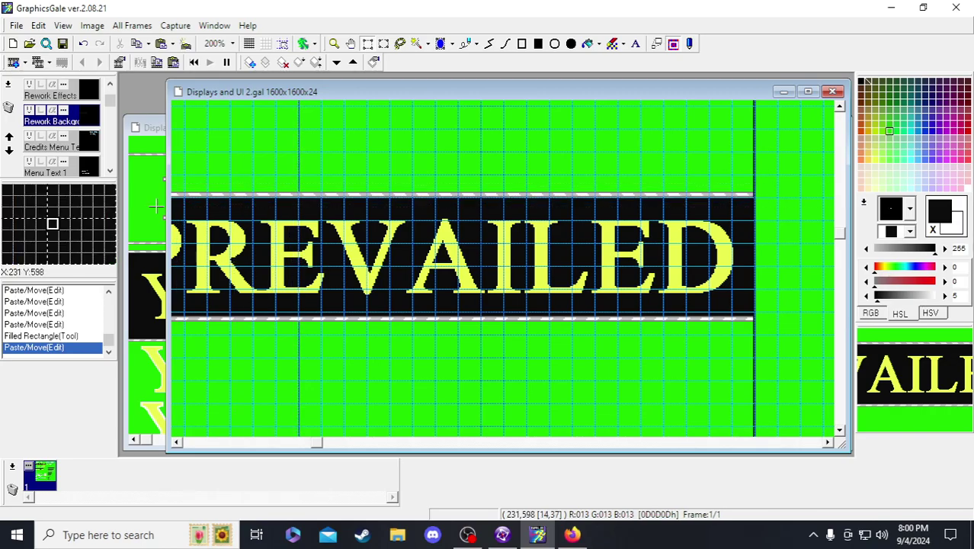
# - Examine the YOU PREVAILED banner from end to end at 200% zoom and its placement in the inner frame at 100%
pyautogui.hscroll(-6, 492, 183)
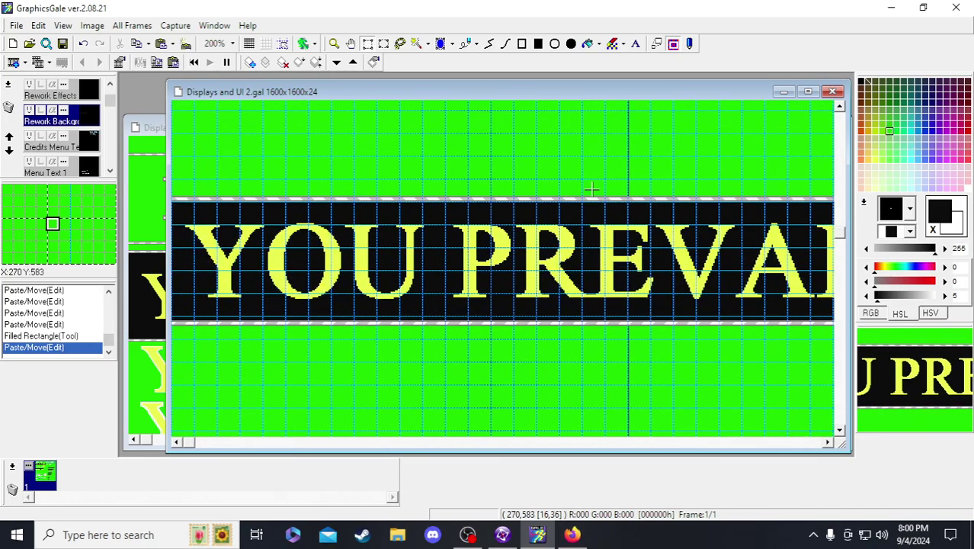
pyautogui.hscroll(6, 586, 196)
pyautogui.hscroll(4, 585, 195)
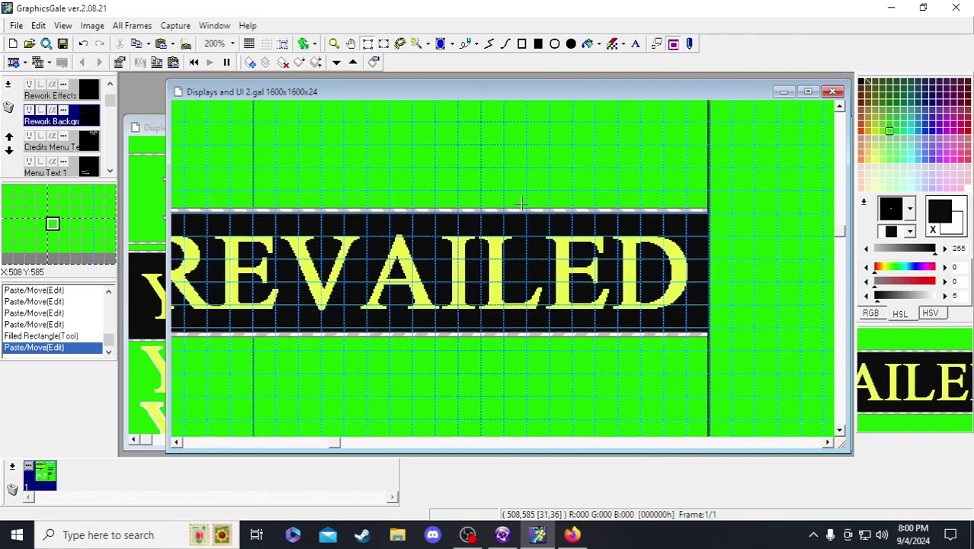
pyautogui.hscroll(-5, 516, 189)
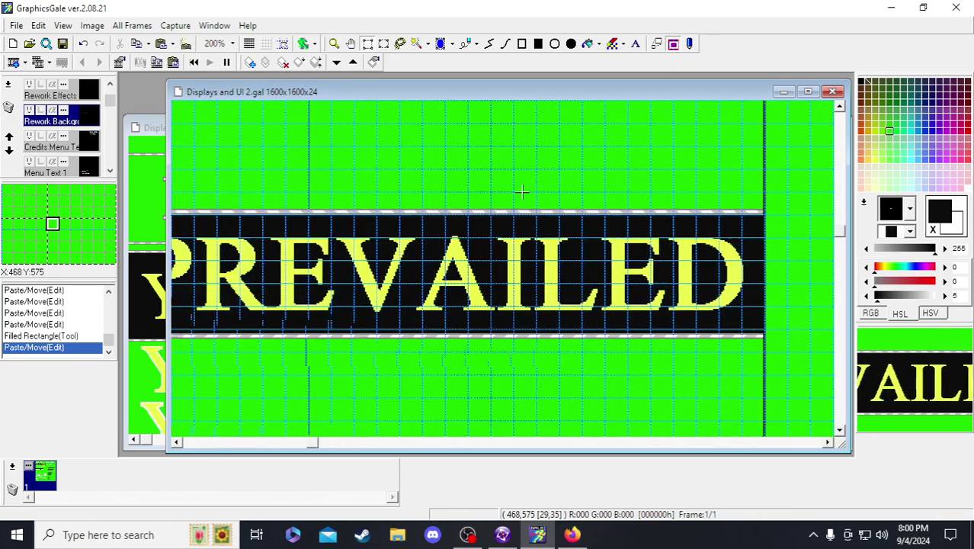
pyautogui.hscroll(4, 518, 191)
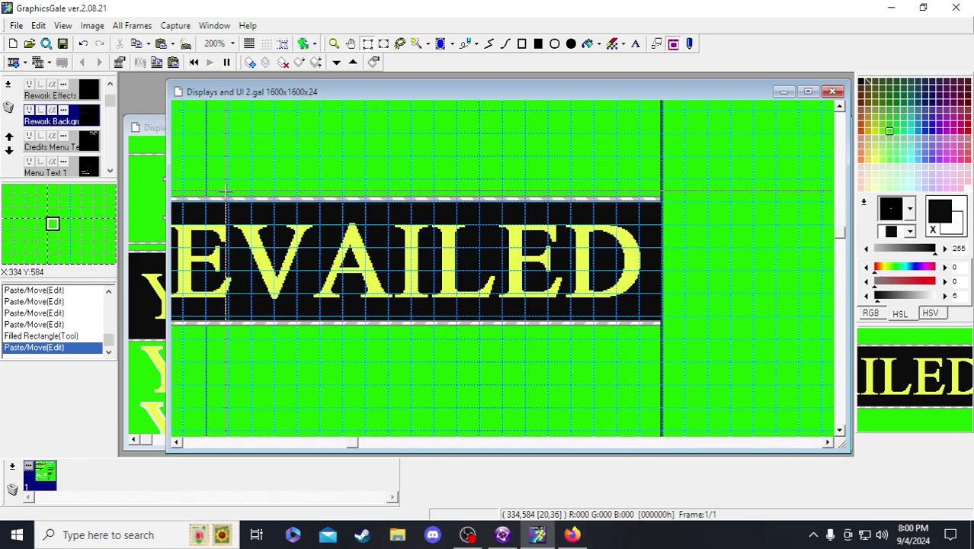
pyautogui.moveTo(216, 185); pyautogui.dragTo(334, 200, button='middle')
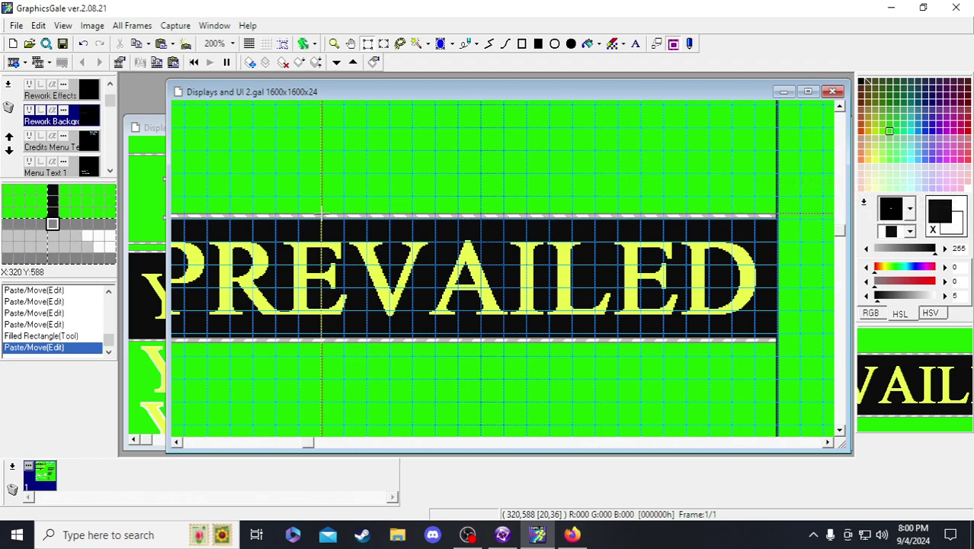
pyautogui.click(334, 43)
pyautogui.rightClick(332, 237)
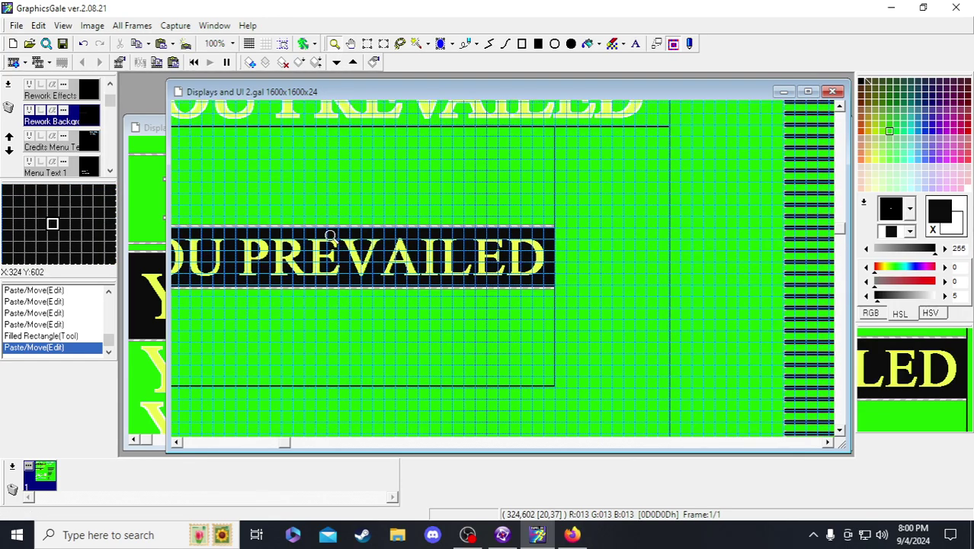
pyautogui.scroll(3, 305, 290)
pyautogui.scroll(-1, 294, 300)
pyautogui.click(294, 300)
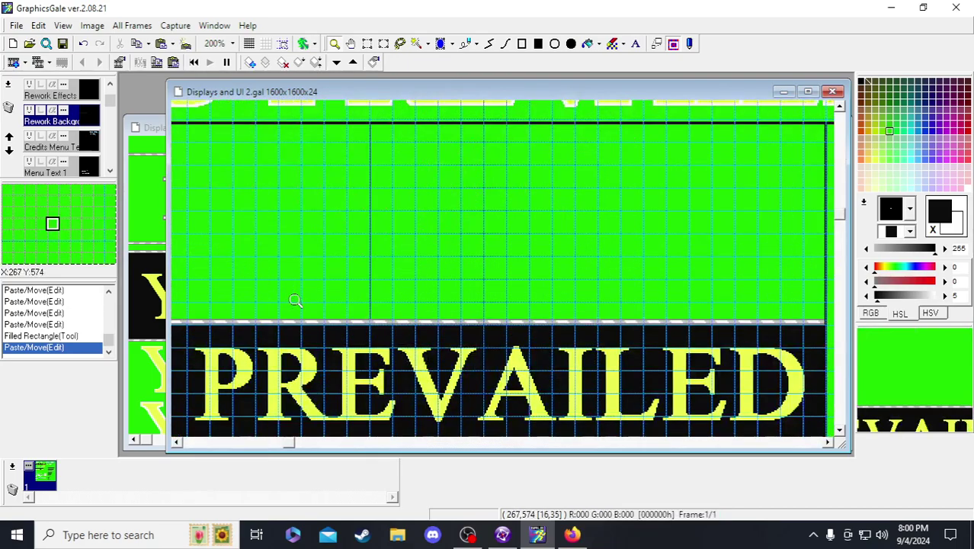
# - Save the file and review the banner's lettering and near-black background from the Y to the frame's right edge
pyautogui.moveTo(840, 168); pyautogui.dragTo(760, 126, button='middle')
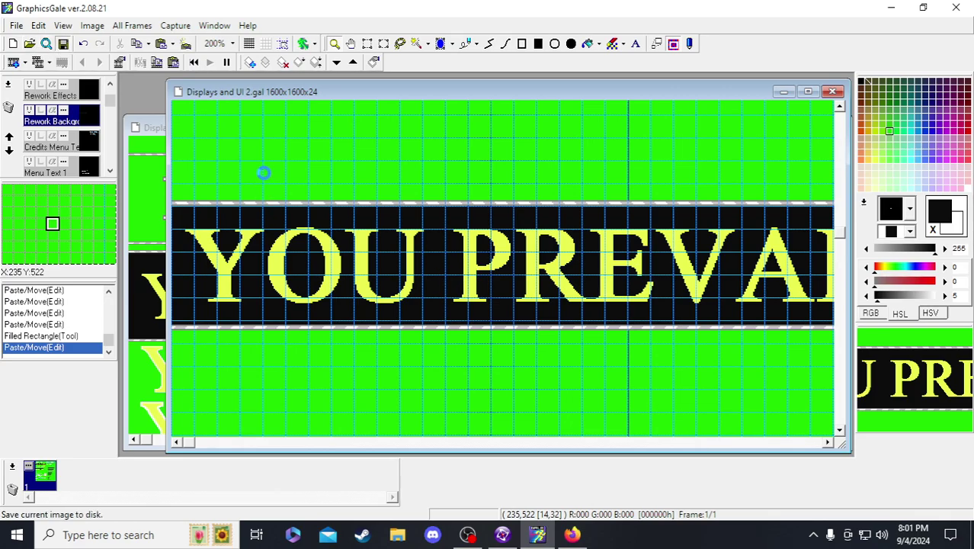
pyautogui.moveTo(608, 188); pyautogui.dragTo(518, 208, button='middle')
pyautogui.moveTo(229, 210); pyautogui.dragTo(206, 220, button='middle')
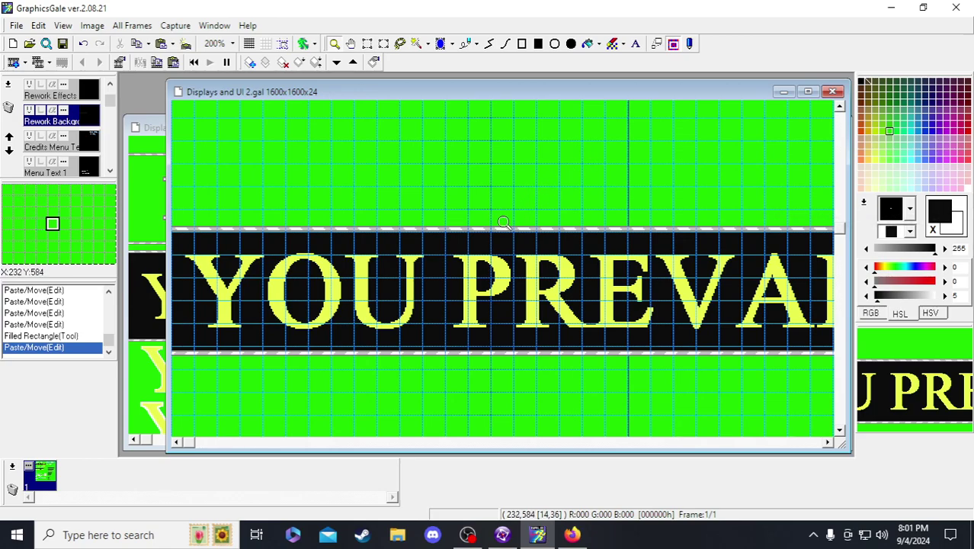
pyautogui.scroll(-2, 504, 222)
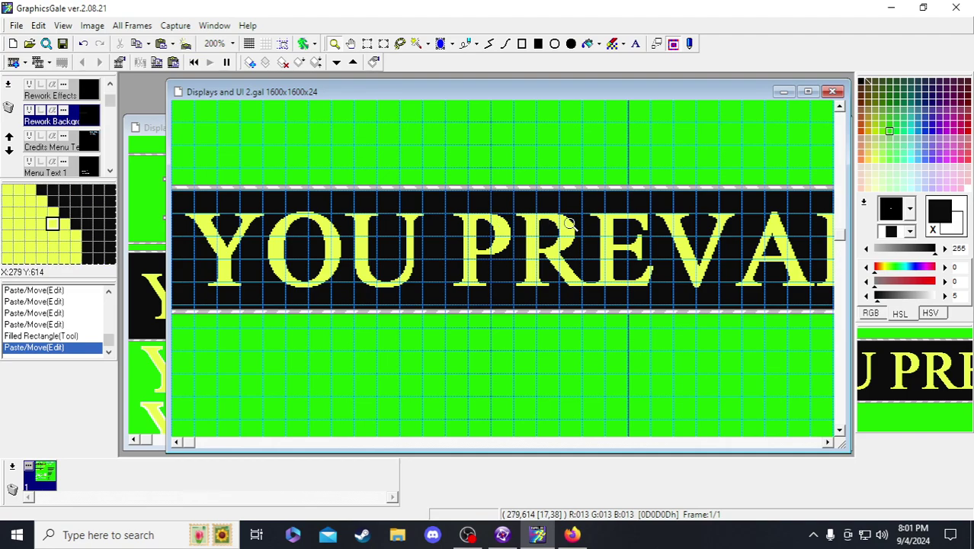
pyautogui.hscroll(6, 648, 193)
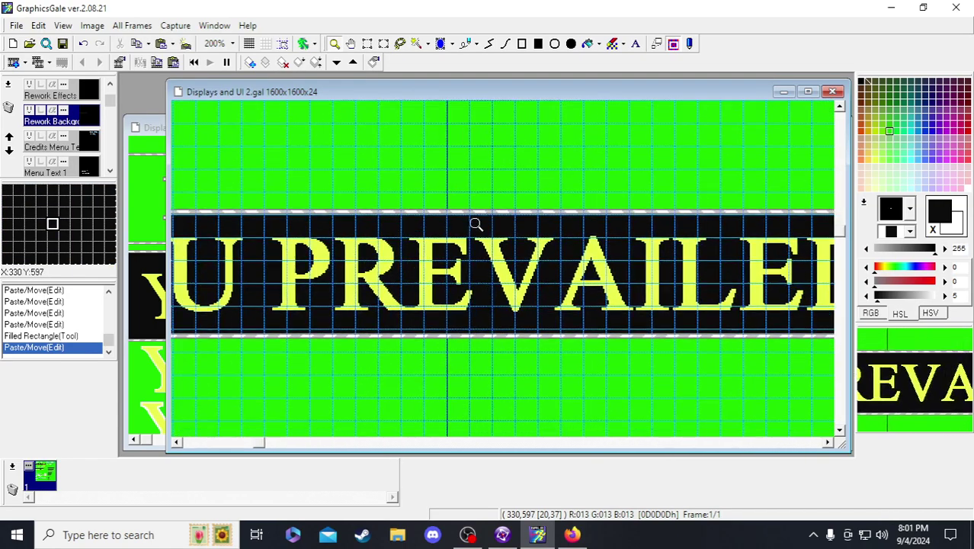
pyautogui.hscroll(-6, 362, 176)
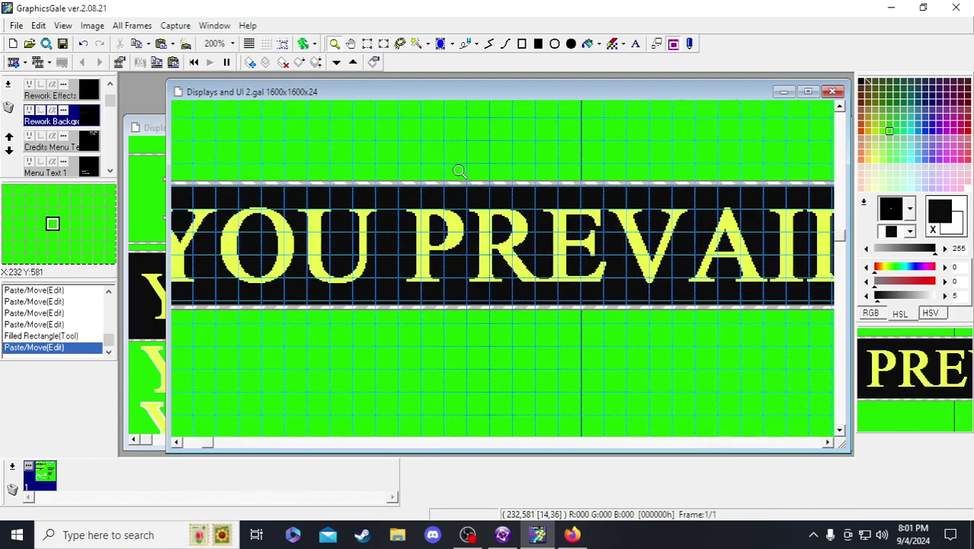
pyautogui.hscroll(3, 589, 212)
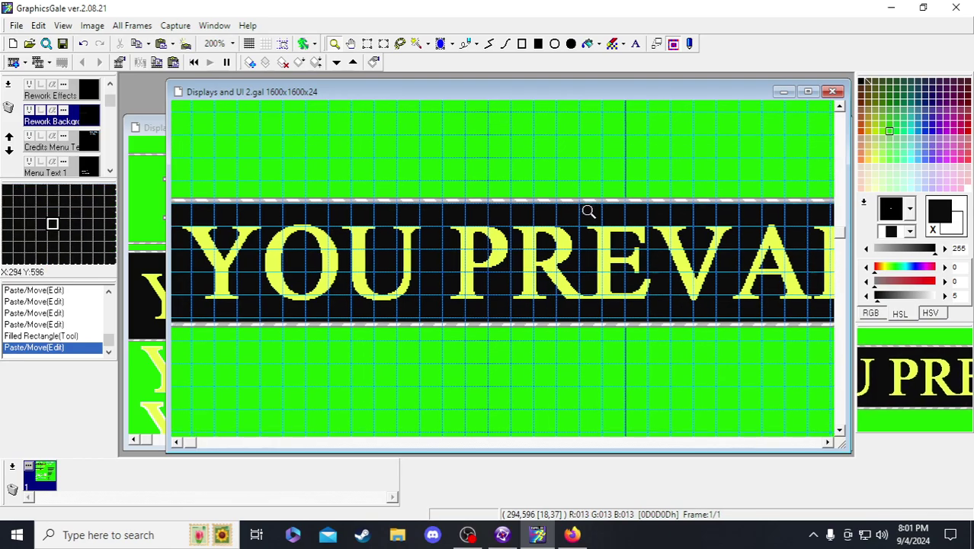
pyautogui.hscroll(2, 568, 248)
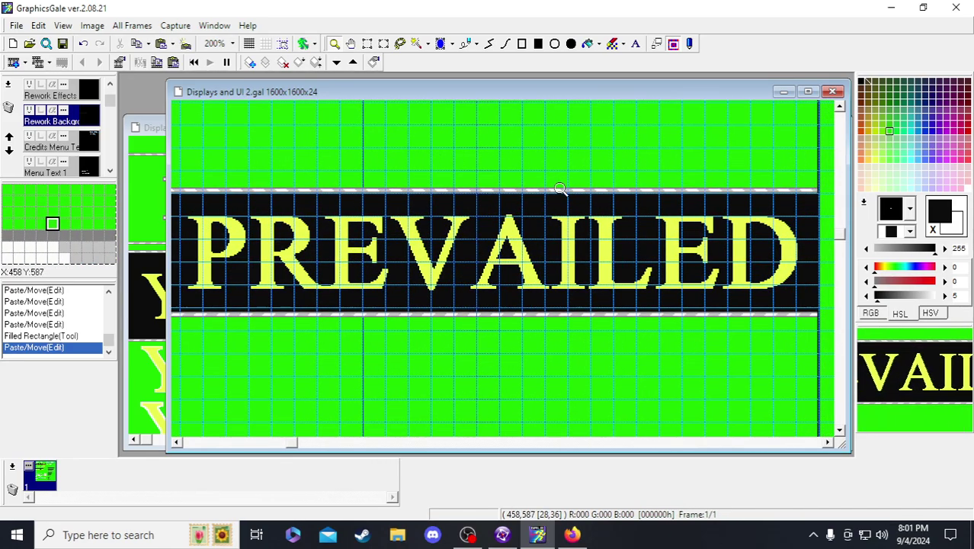
pyautogui.hscroll(2, 633, 285)
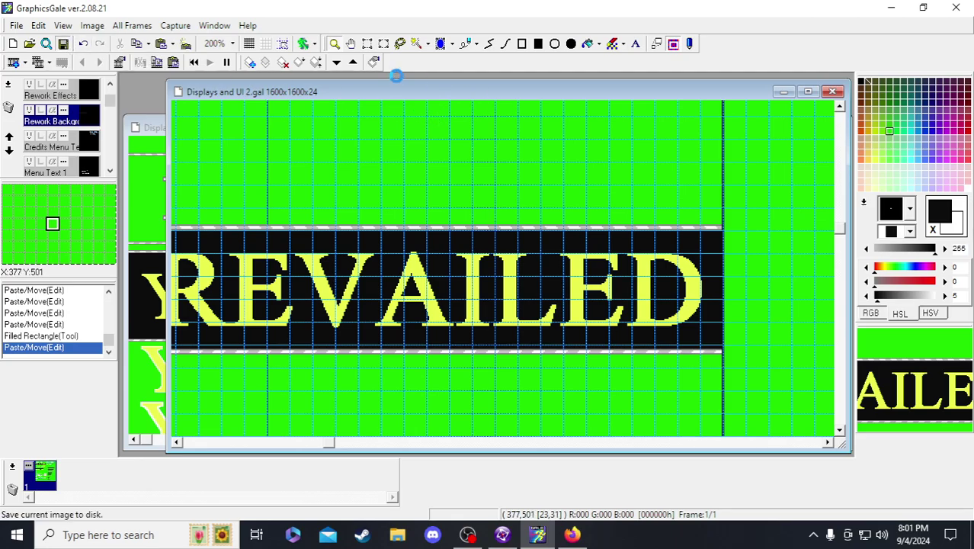
# - Inspect the banner's left half around YOU and its border lines with the rectangular selection tool active
pyautogui.scroll(-5, 332, 233)
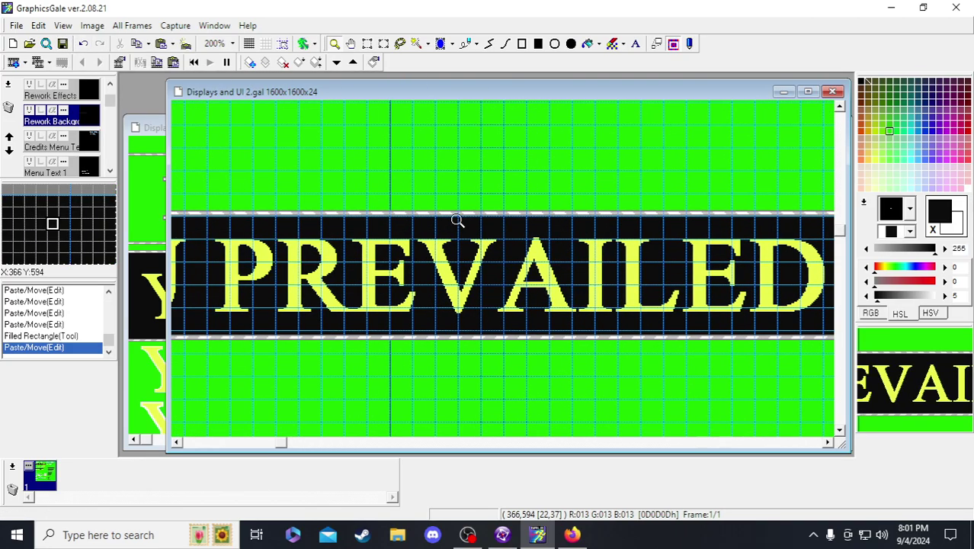
pyautogui.scroll(-1, 328, 276)
pyautogui.keyDown('ctrl'); pyautogui.scroll(1, 237, 256); pyautogui.keyUp('ctrl')
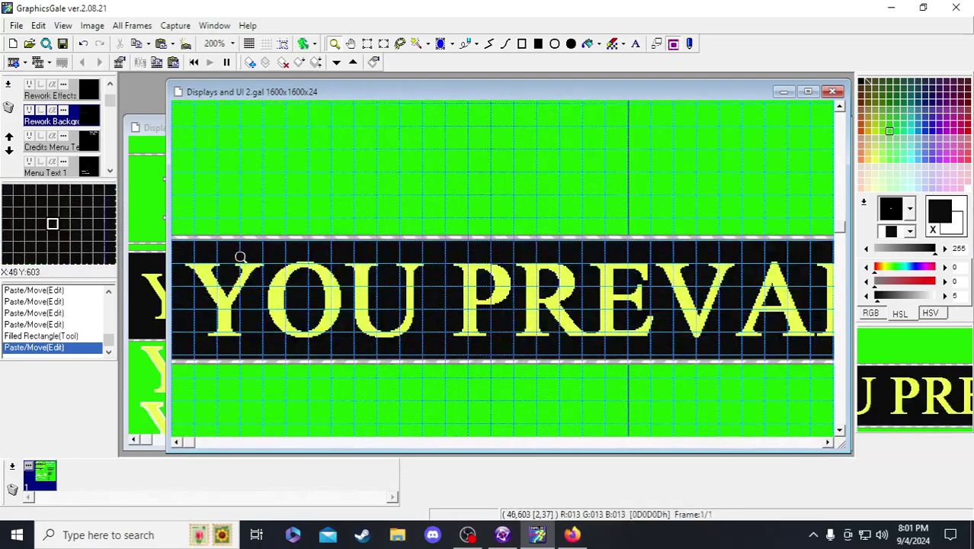
pyautogui.scroll(-1, 332, 259)
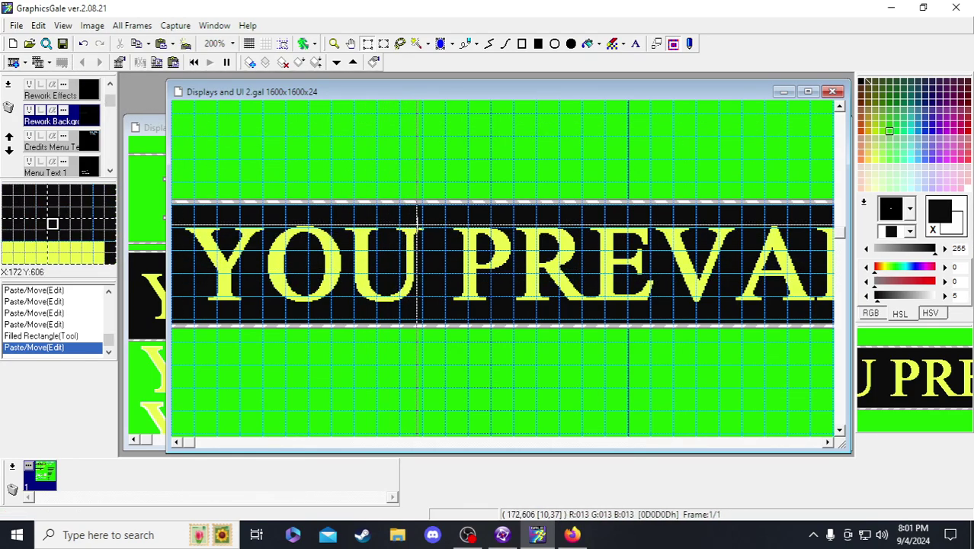
pyautogui.scroll(2, 449, 193)
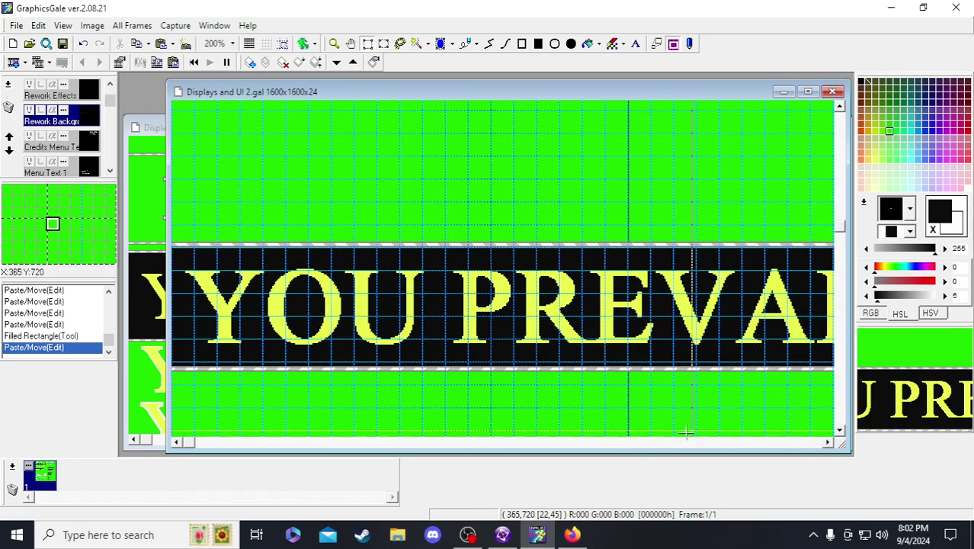
# - Check the announcement text list in the Heartwell Dev Stream Notes, then return to GraphicsGale and compare the new banner with the older text at 100% zoom
pyautogui.click(572, 536)
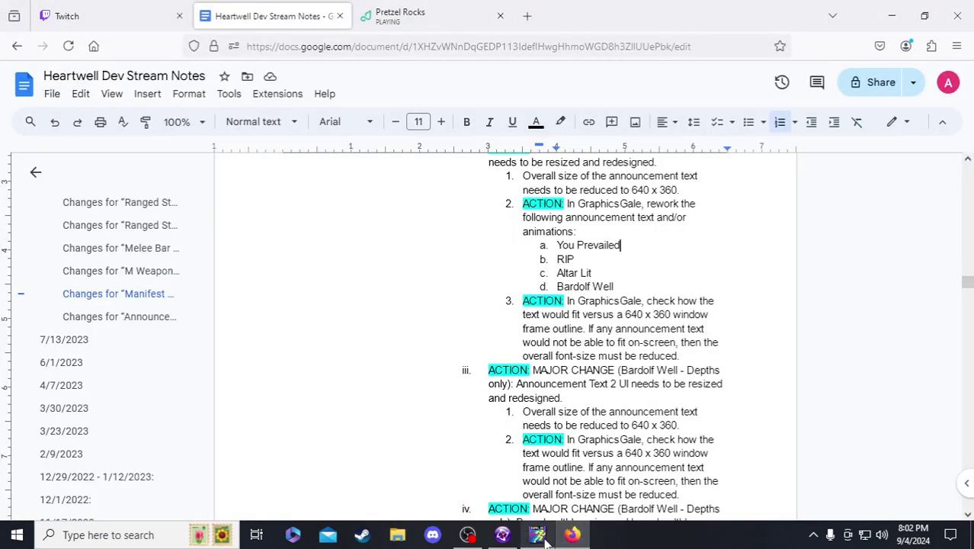
pyautogui.click(537, 535)
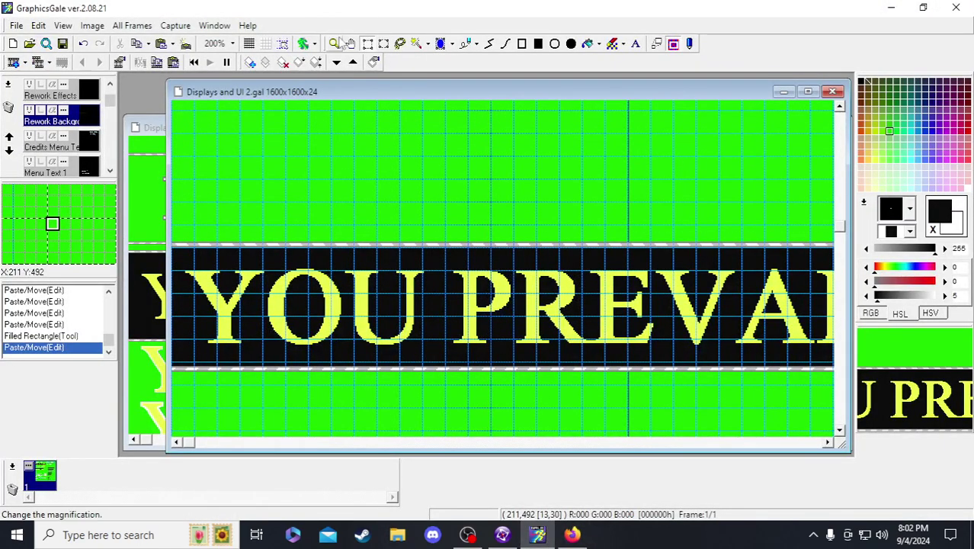
pyautogui.rightClick(378, 181)
pyautogui.scroll(3, 333, 157)
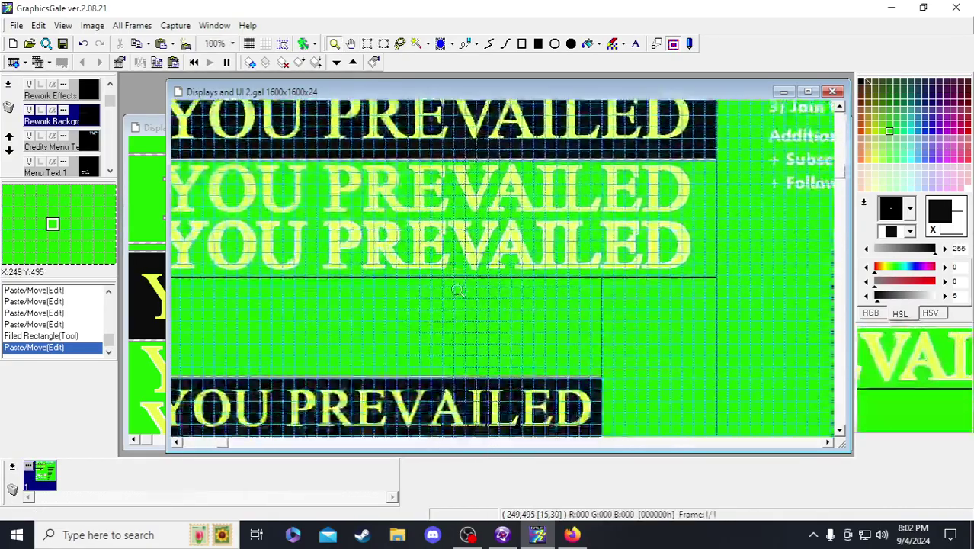
pyautogui.scroll(-5, 505, 264)
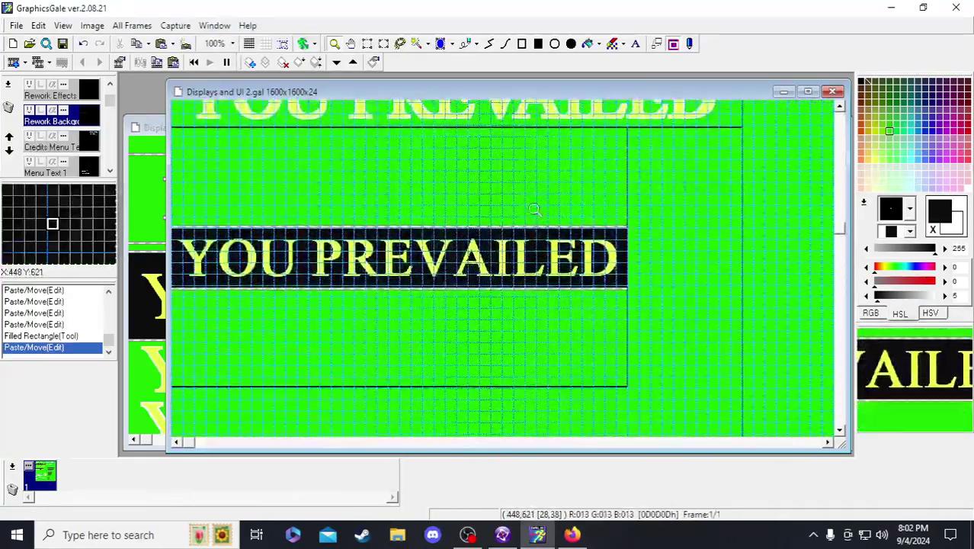
pyautogui.scroll(3, 561, 277)
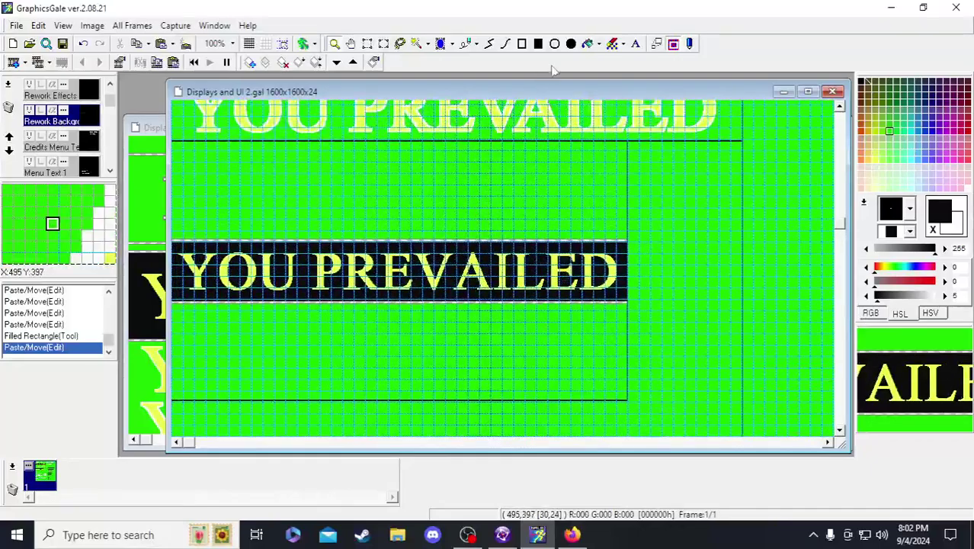
# - Activate the flood fill tool and pick up the yellow of the new banner's letters as the drawing colour
pyautogui.click(588, 43)
pyautogui.rightClick(435, 251)
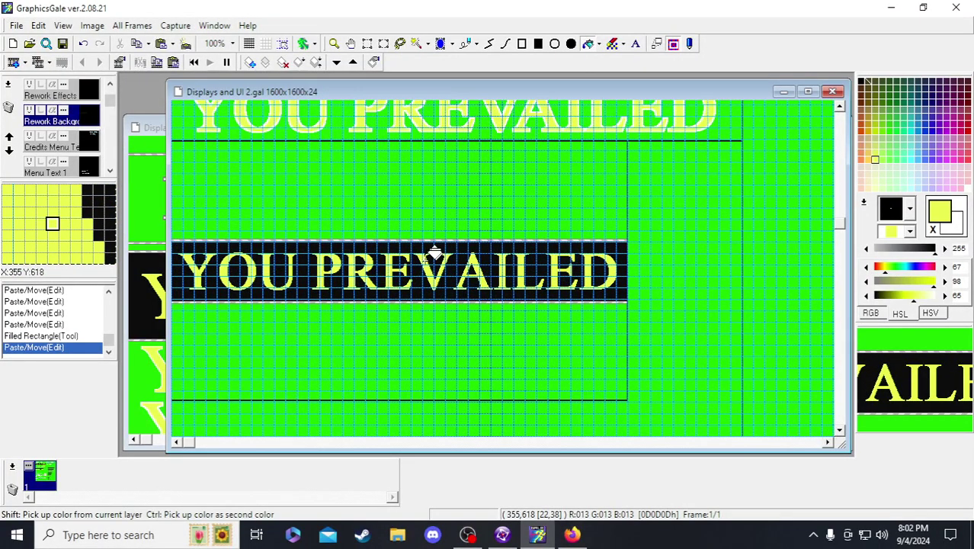
pyautogui.scroll(-2, 436, 251)
pyautogui.scroll(1, 64, 138)
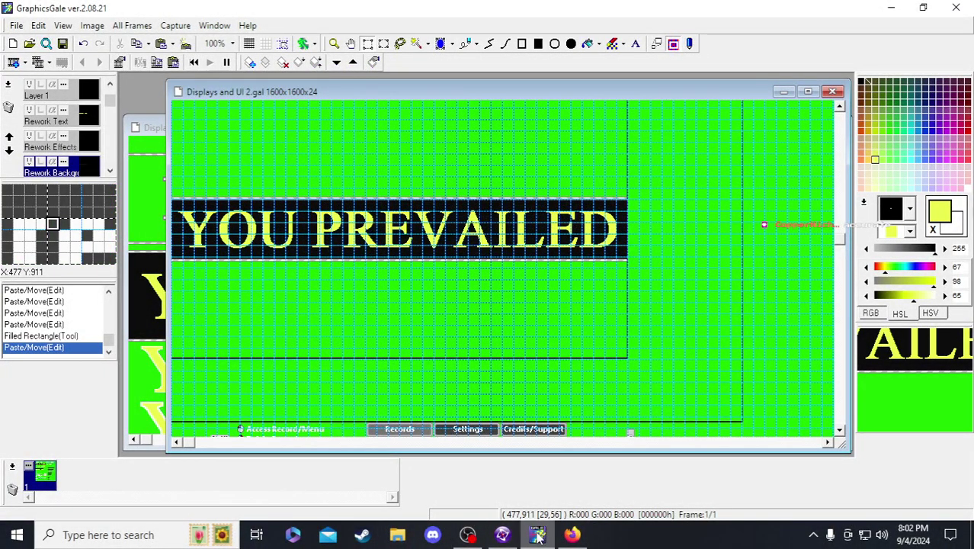
# - Switch to Clickteam Fusion, copy the RIP lettering from the Announcement Text object, and close its image editor without keeping changes
pyautogui.click(501, 534)
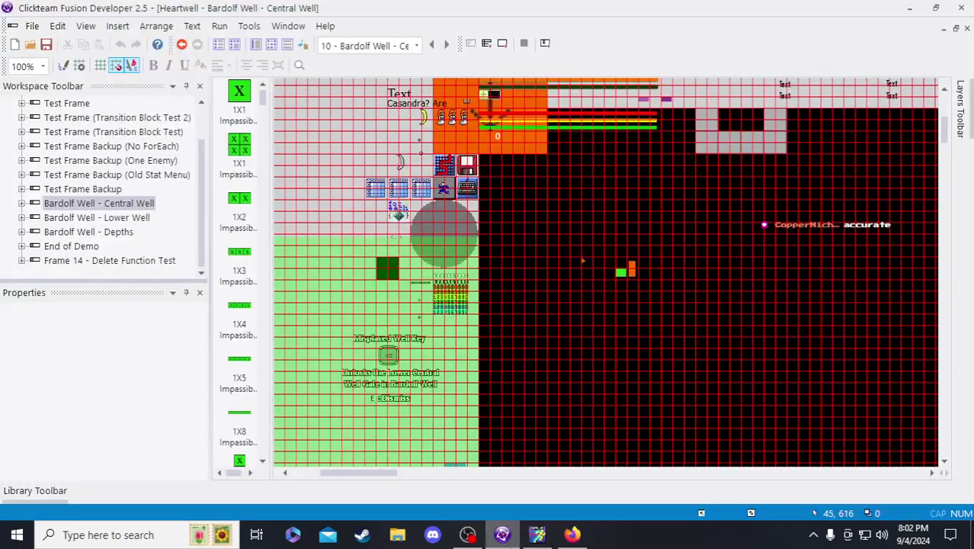
pyautogui.scroll(5, 465, 363)
pyautogui.doubleClick(398, 229)
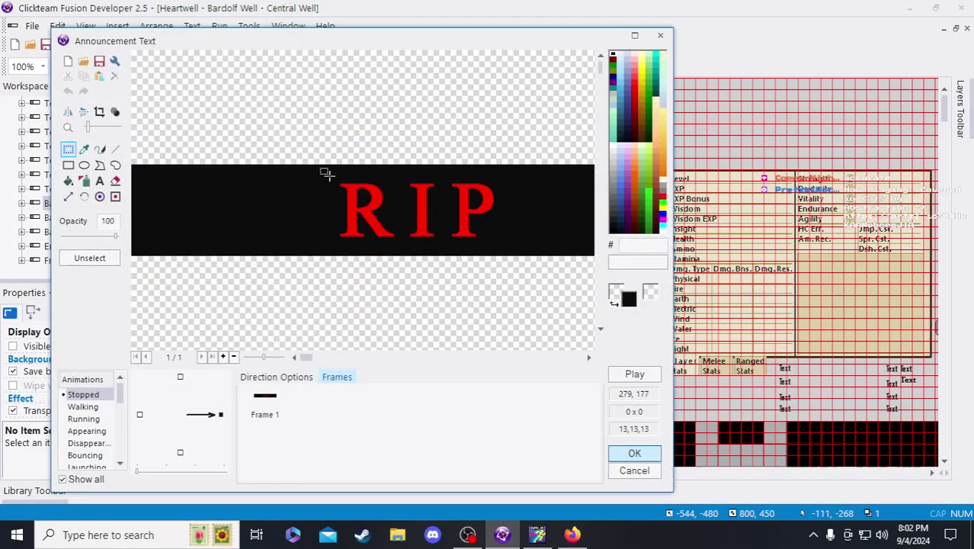
pyautogui.moveTo(326, 172); pyautogui.dragTo(503, 253)
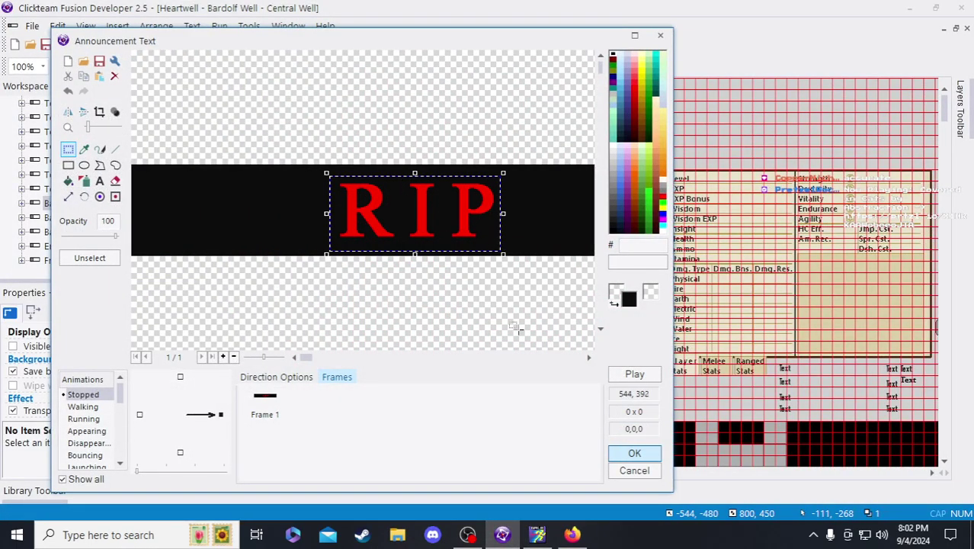
pyautogui.click(456, 323)
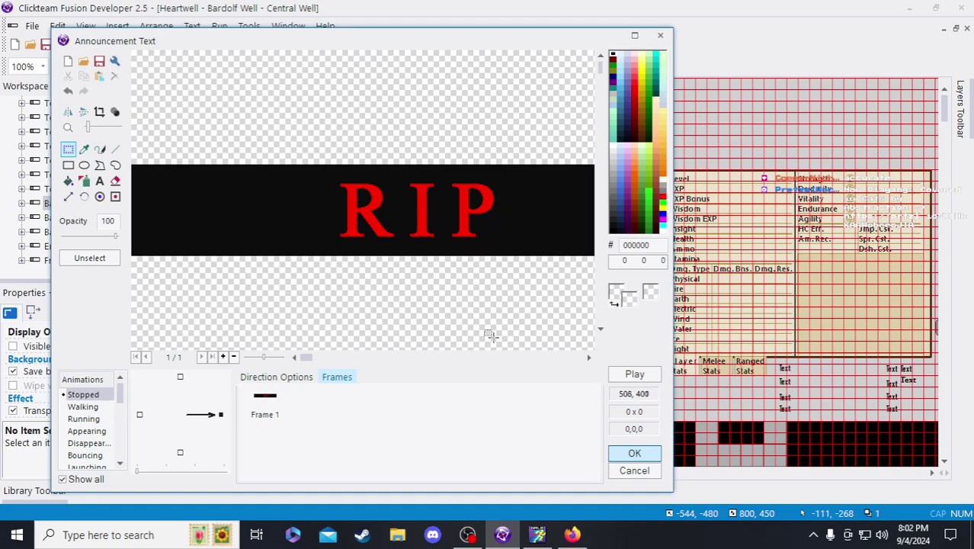
pyautogui.click(661, 36)
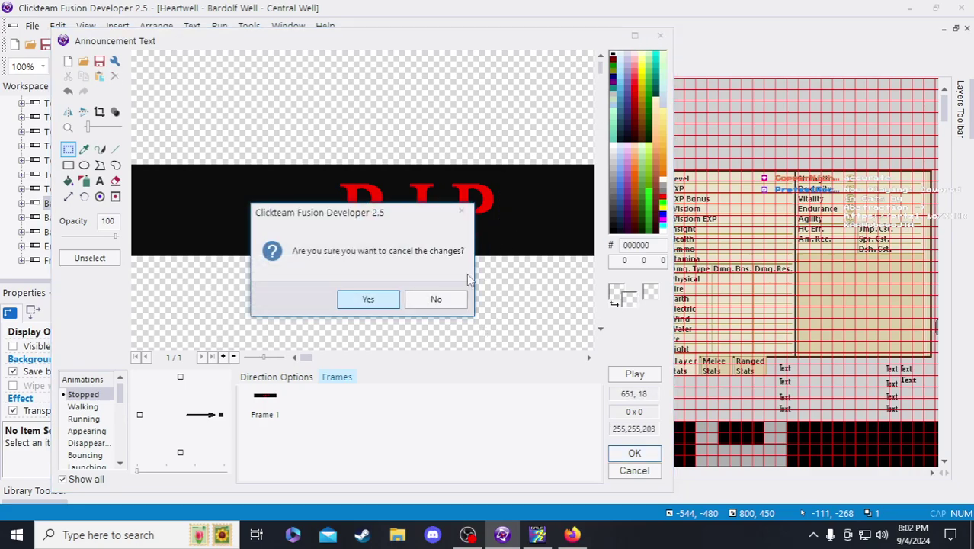
pyautogui.click(381, 301)
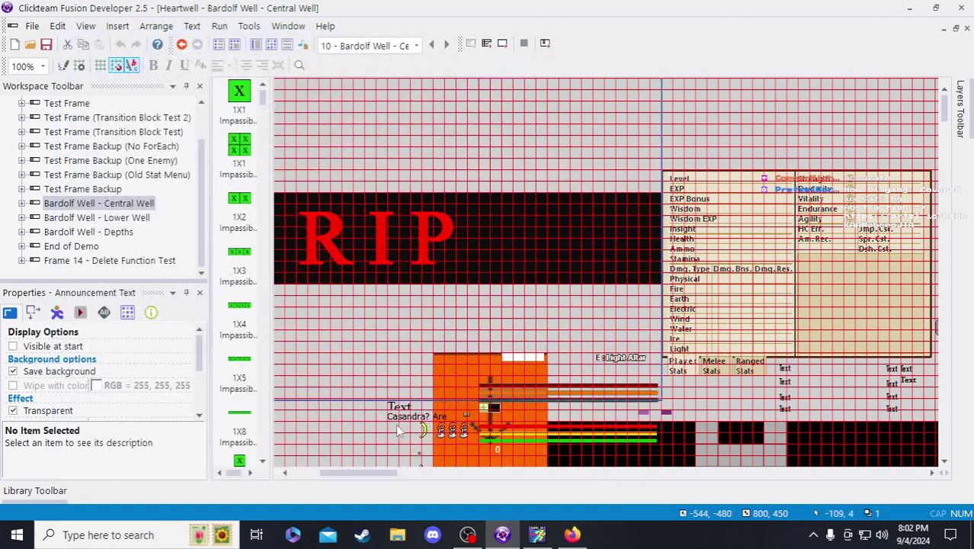
pyautogui.click(696, 139)
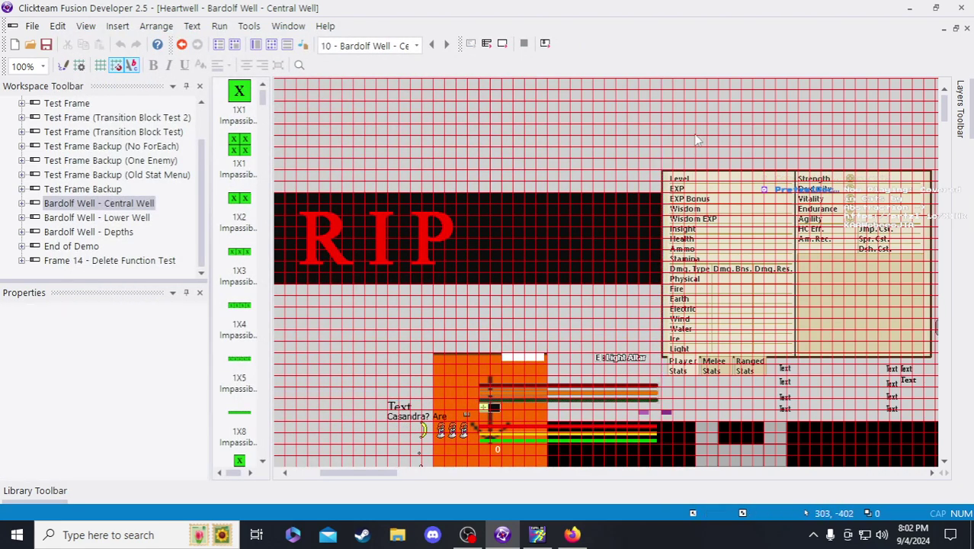
# - Return to GraphicsGale and paste the copied RIP lettering onto the Rework Text layer, just below the YOU PREVAILED banner
pyautogui.click(539, 534)
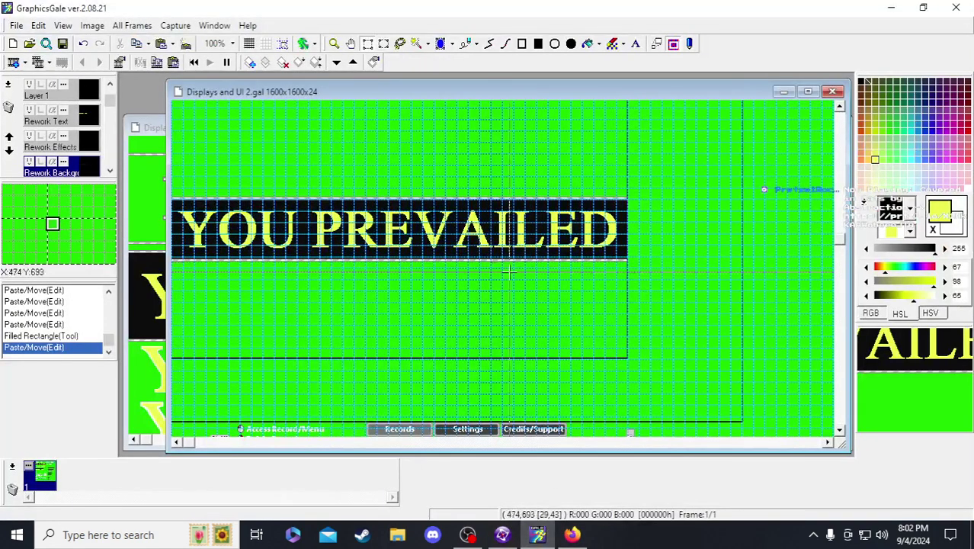
pyautogui.click(45, 121)
pyautogui.hotkey('ctrl', 'v')
pyautogui.moveTo(396, 261); pyautogui.dragTo(328, 296)
pyautogui.scroll(2, 357, 211)
pyautogui.scroll(-2, 346, 228)
pyautogui.click(295, 296)
# - Flood-fill the dark background around and inside the pasted R I P letters with pure black
pyautogui.click(587, 44)
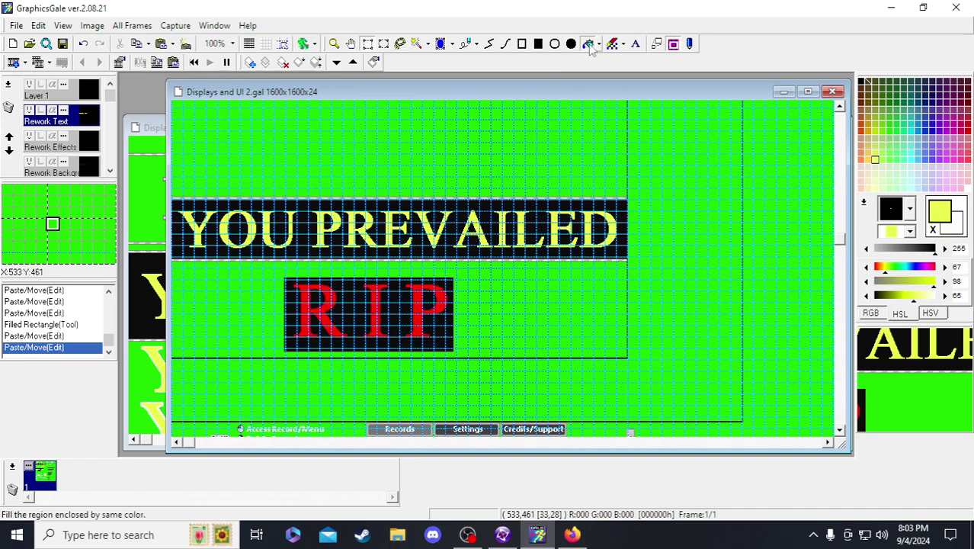
pyautogui.click(863, 86)
pyautogui.click(434, 332)
pyautogui.click(321, 298)
pyautogui.click(327, 295)
# - Compare the R I P lettering over the YOU PREVAILED banner, place it back just below the banner, and save the image
pyautogui.click(367, 43)
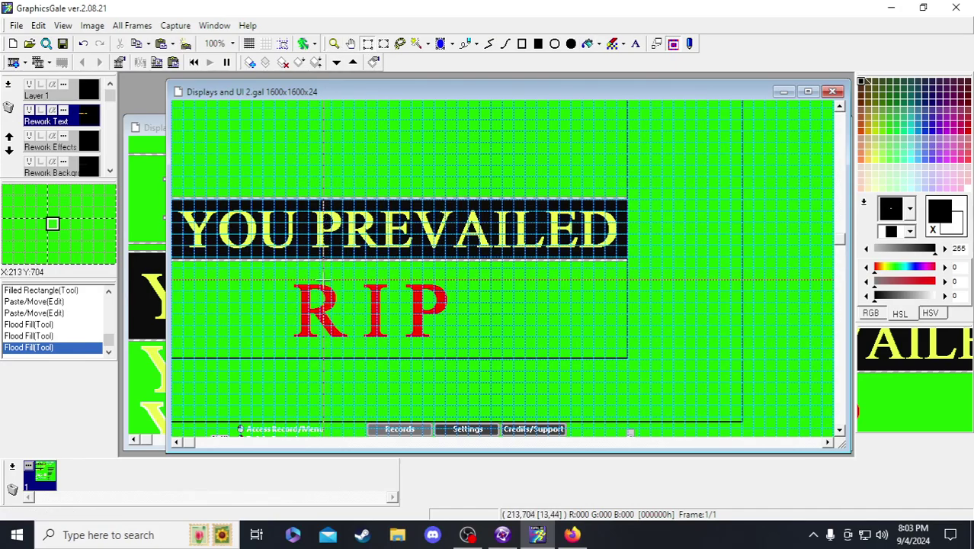
pyautogui.moveTo(284, 279); pyautogui.dragTo(452, 366)
pyautogui.moveTo(413, 323)
pyautogui.keyDown('shift'); pyautogui.mouseDown()
pyautogui.moveTo(409, 244)
pyautogui.moveTo(420, 244)
pyautogui.mouseUp(); pyautogui.keyUp('shift')
pyautogui.scroll(2, 416, 318)
pyautogui.moveTo(416, 319); pyautogui.dragTo(404, 280)
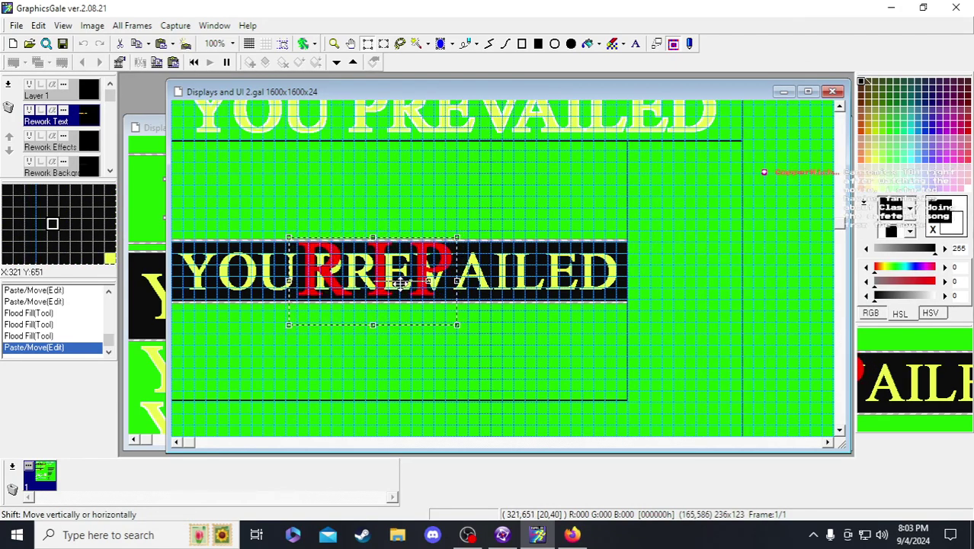
pyautogui.moveTo(400, 282); pyautogui.dragTo(404, 356)
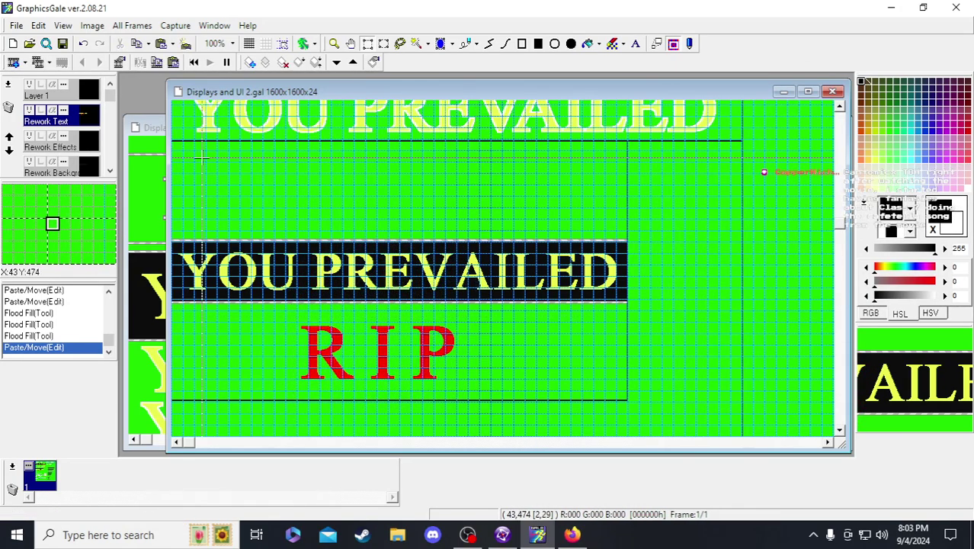
pyautogui.click(63, 43)
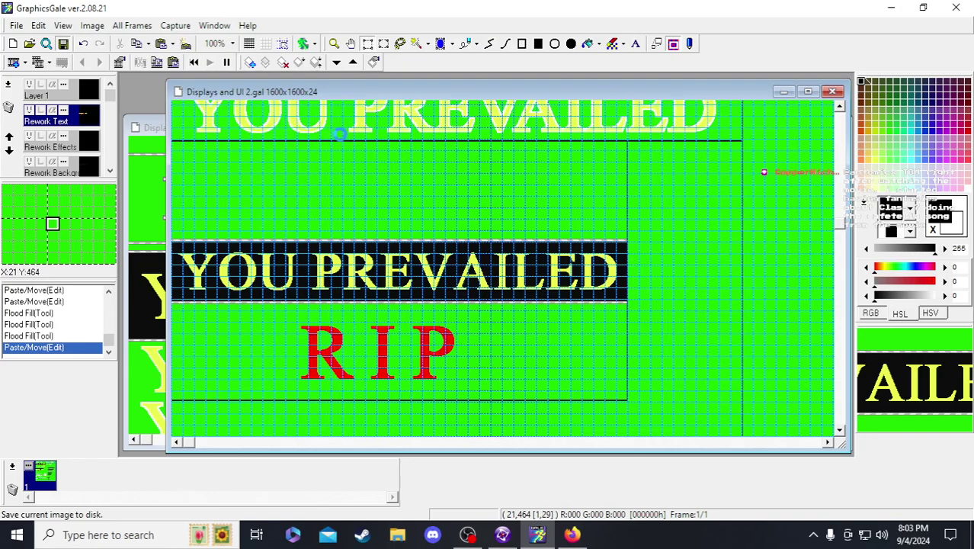
# - Pick up the red of the R I P lettering and start a new text reading "RIP" above the banner
pyautogui.click(588, 43)
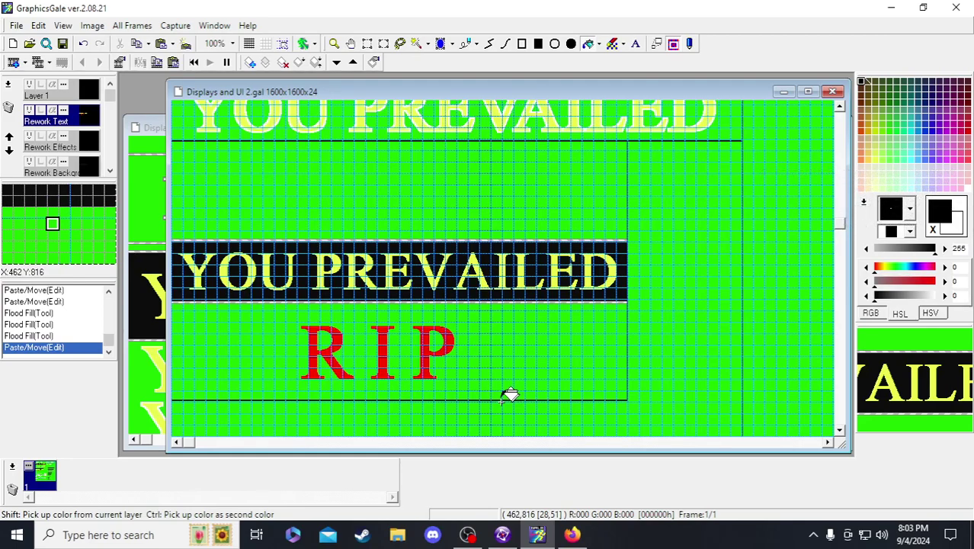
pyautogui.rightClick(435, 345)
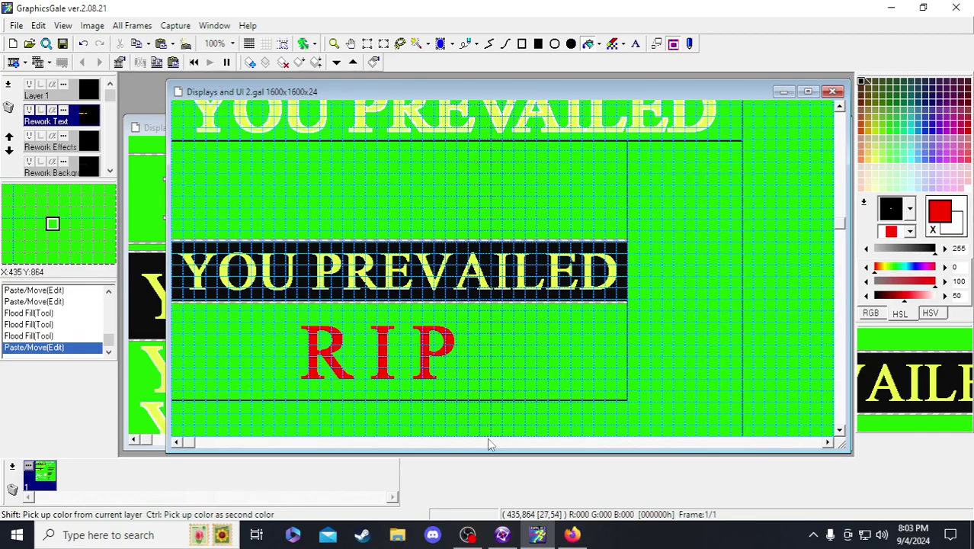
pyautogui.scroll(-2, 494, 377)
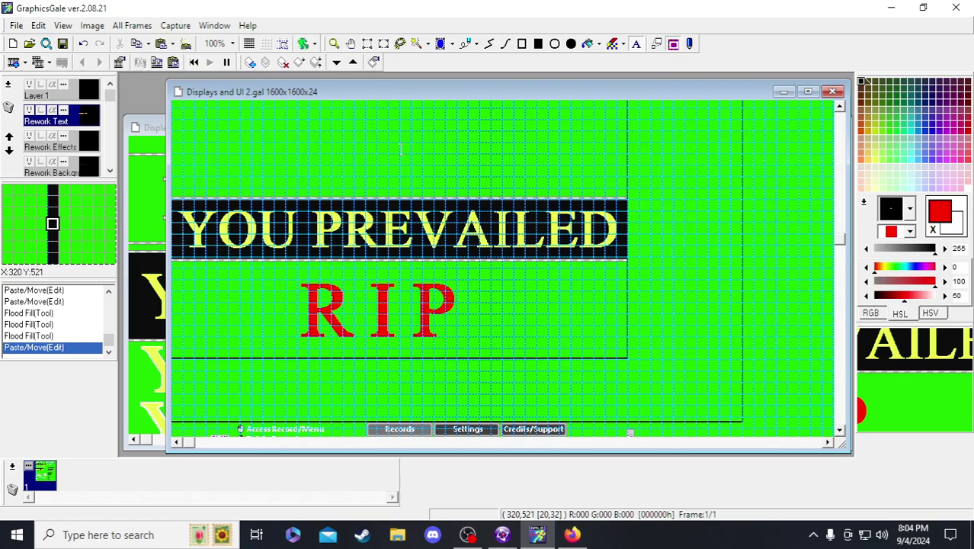
pyautogui.click(337, 145)
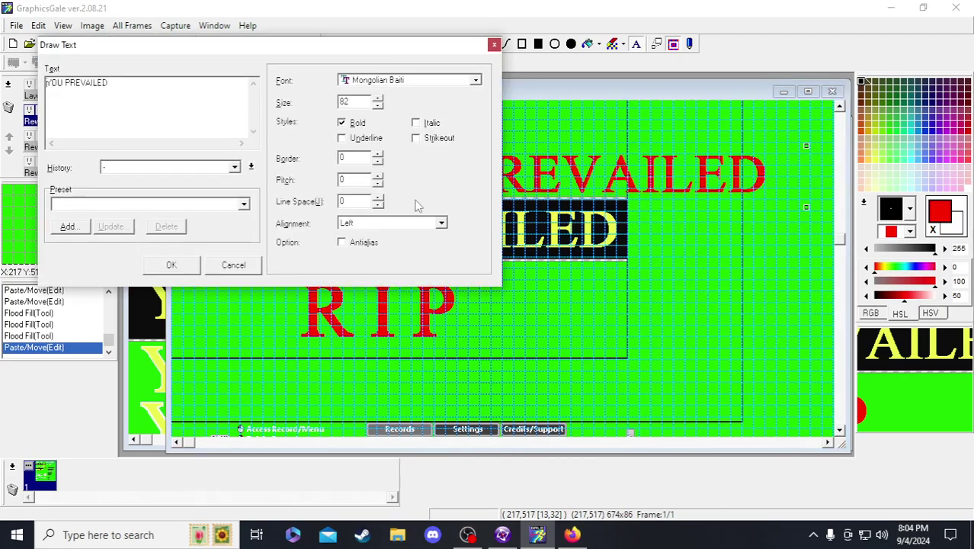
pyautogui.moveTo(320, 59)
pyautogui.mouseDown()
pyautogui.moveTo(701, 118)
pyautogui.moveTo(733, 113)
pyautogui.moveTo(765, 148)
pyautogui.moveTo(718, 149)
pyautogui.mouseUp()
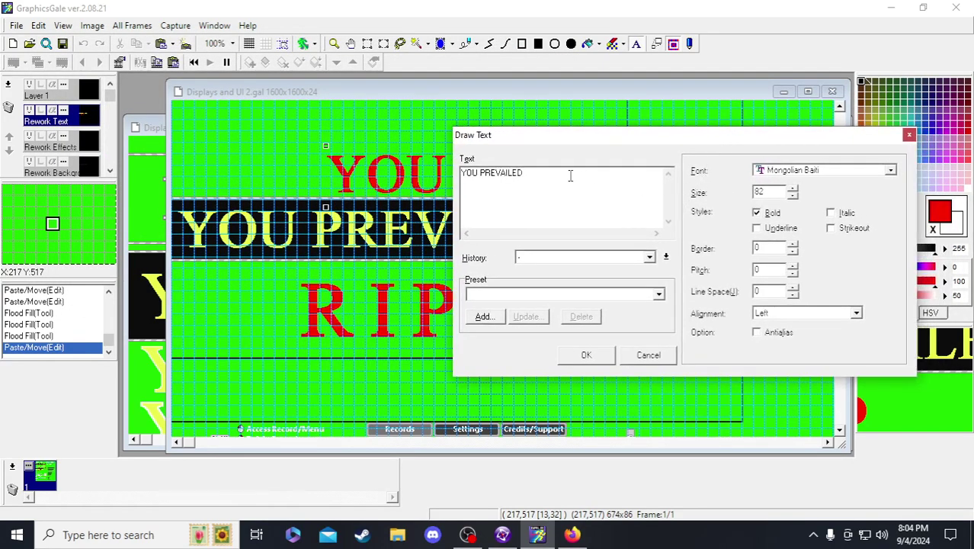
pyautogui.moveTo(521, 140); pyautogui.dragTo(507, 227)
pyautogui.moveTo(514, 164); pyautogui.dragTo(439, 147)
pyautogui.moveTo(539, 272); pyautogui.dragTo(432, 263)
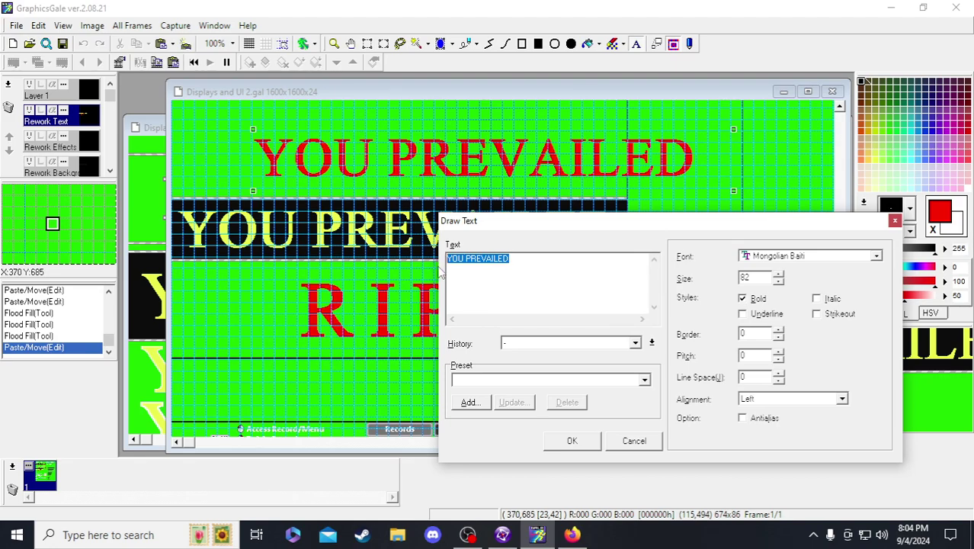
pyautogui.write('RIP')
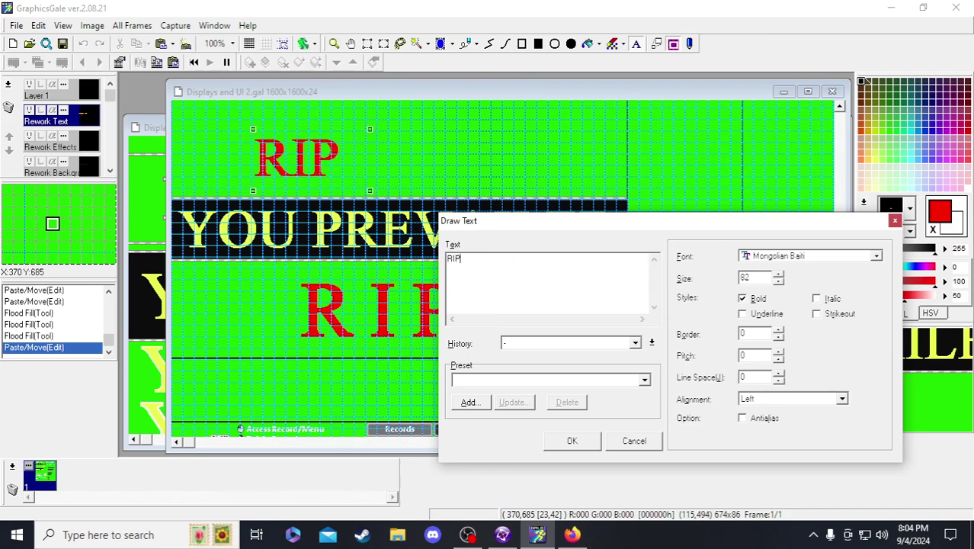
# - Position the new red text above the YOU PREVAILED banner and space its letters out as "R I P"
pyautogui.moveTo(309, 160)
pyautogui.mouseDown()
pyautogui.moveTo(320, 169)
pyautogui.moveTo(383, 167)
pyautogui.moveTo(381, 212)
pyautogui.moveTo(380, 150)
pyautogui.moveTo(380, 159)
pyautogui.moveTo(408, 159)
pyautogui.moveTo(381, 167)
pyautogui.mouseUp()
pyautogui.scroll(2, 381, 190)
pyautogui.scroll(-2, 380, 150)
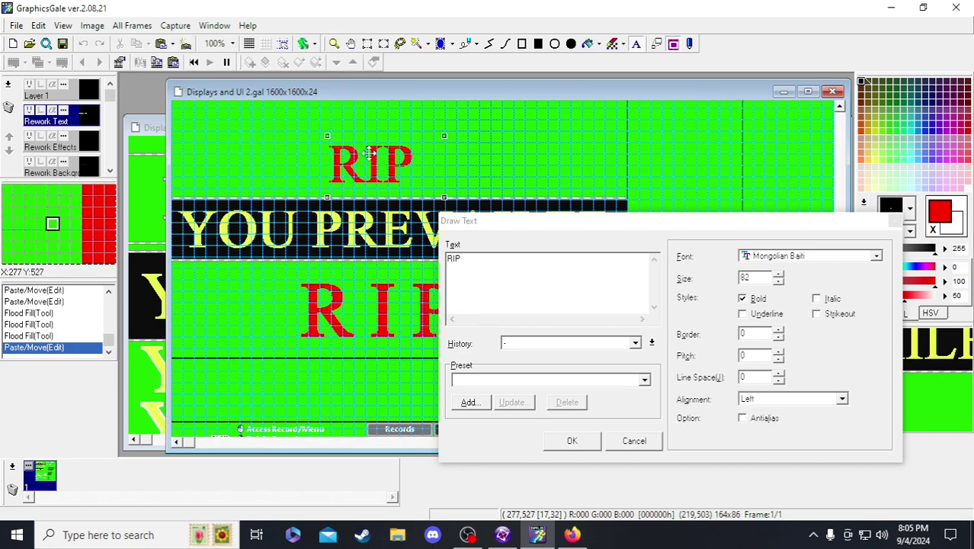
pyautogui.moveTo(491, 220)
pyautogui.mouseDown()
pyautogui.moveTo(526, 198)
pyautogui.moveTo(510, 115)
pyautogui.moveTo(634, 126)
pyautogui.moveTo(481, 257)
pyautogui.moveTo(547, 148)
pyautogui.mouseUp()
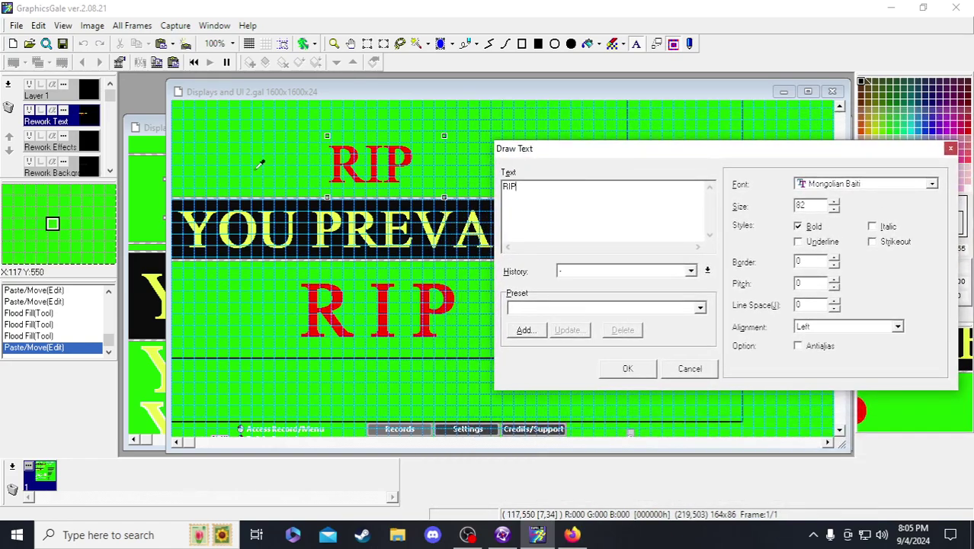
pyautogui.moveTo(369, 162)
pyautogui.mouseDown()
pyautogui.moveTo(357, 229)
pyautogui.moveTo(373, 271)
pyautogui.moveTo(394, 270)
pyautogui.moveTo(358, 218)
pyautogui.moveTo(369, 185)
pyautogui.mouseUp()
pyautogui.scroll(2, 366, 252)
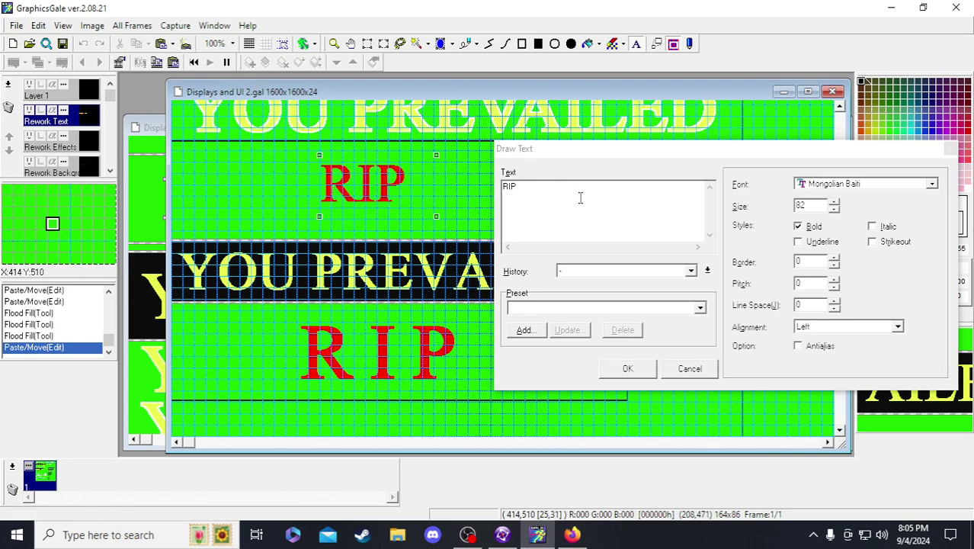
pyautogui.click(509, 187)
pyautogui.click(513, 187)
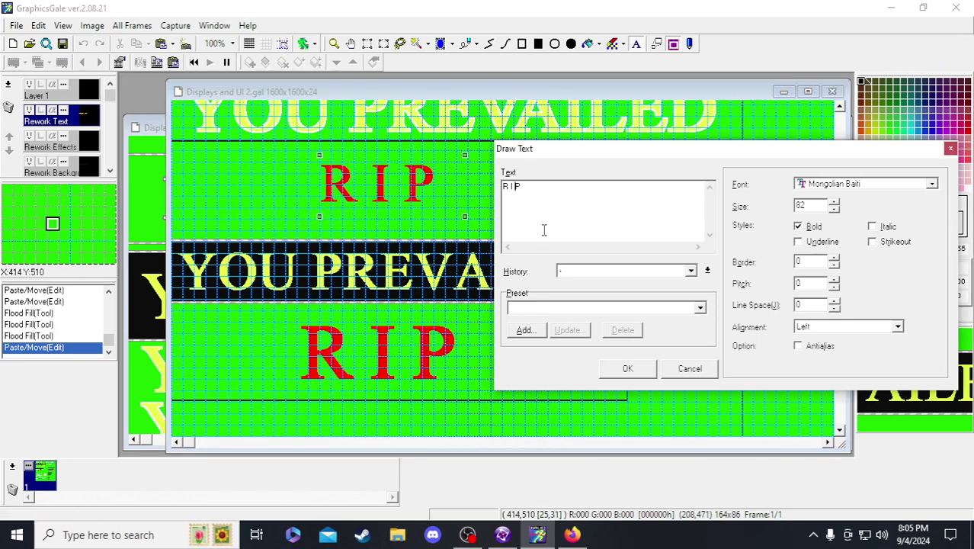
# - Try drawing the new R I P text over the YOU PREVAILED banner for comparison, and undo it
pyautogui.moveTo(413, 191); pyautogui.dragTo(417, 200)
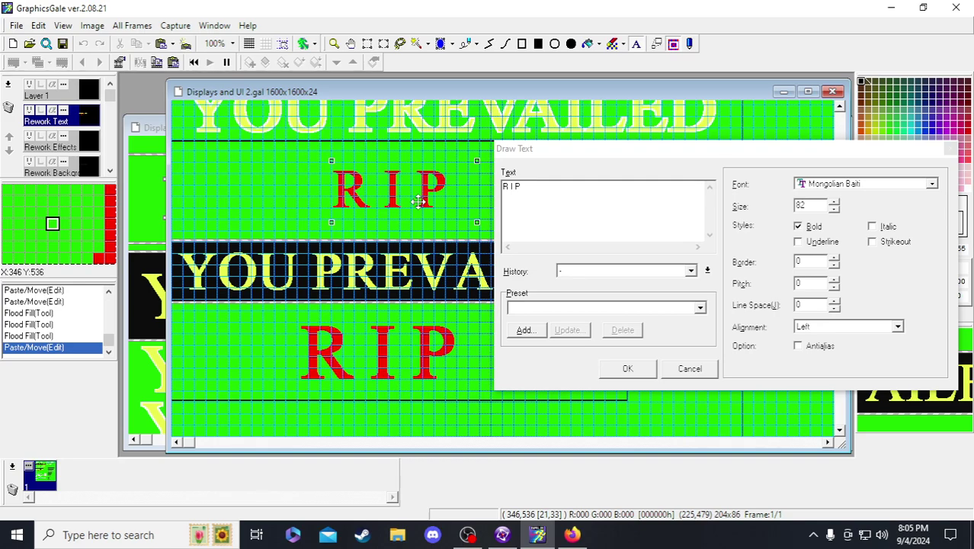
pyautogui.moveTo(418, 200)
pyautogui.mouseDown()
pyautogui.moveTo(385, 336)
pyautogui.moveTo(404, 282)
pyautogui.moveTo(385, 336)
pyautogui.moveTo(404, 371)
pyautogui.moveTo(415, 369)
pyautogui.mouseUp()
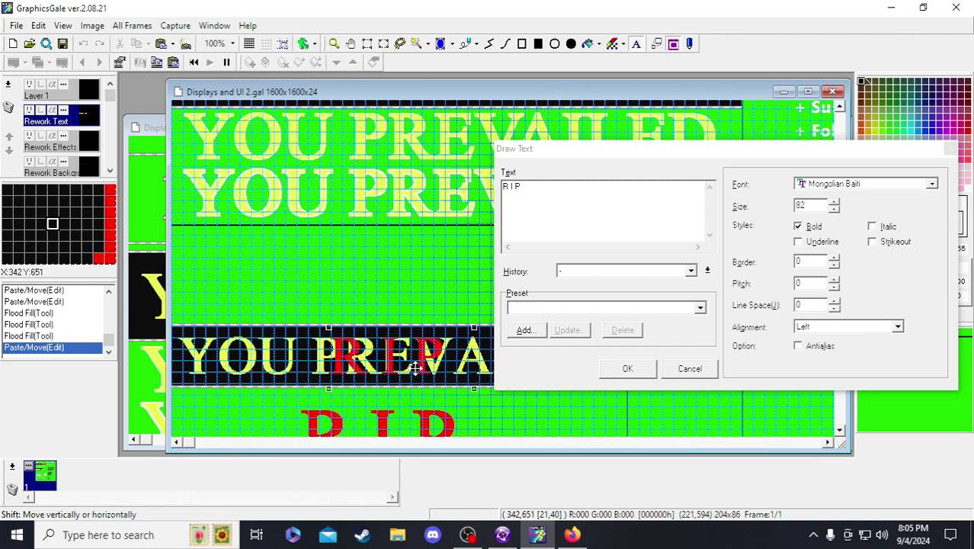
pyautogui.press('Return')
pyautogui.scroll(-3, 417, 292)
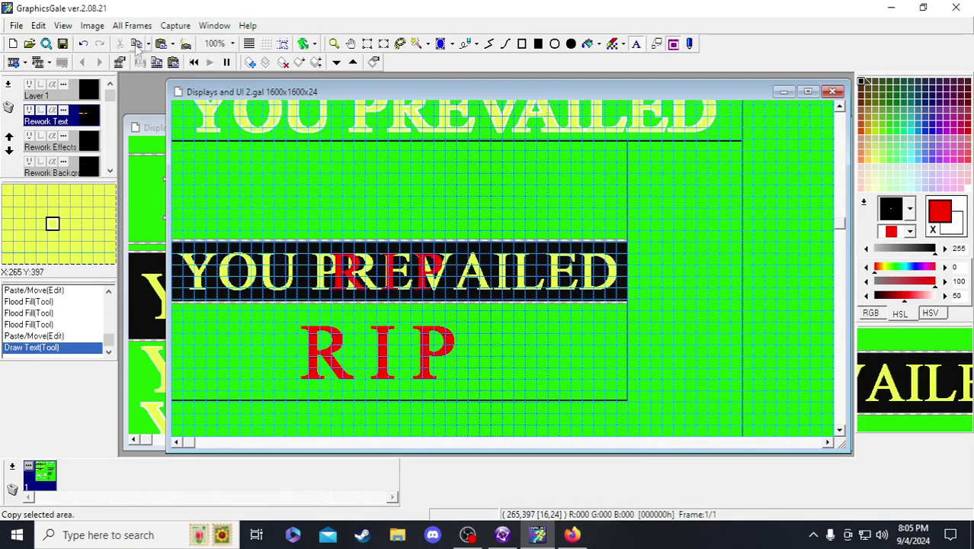
pyautogui.click(83, 44)
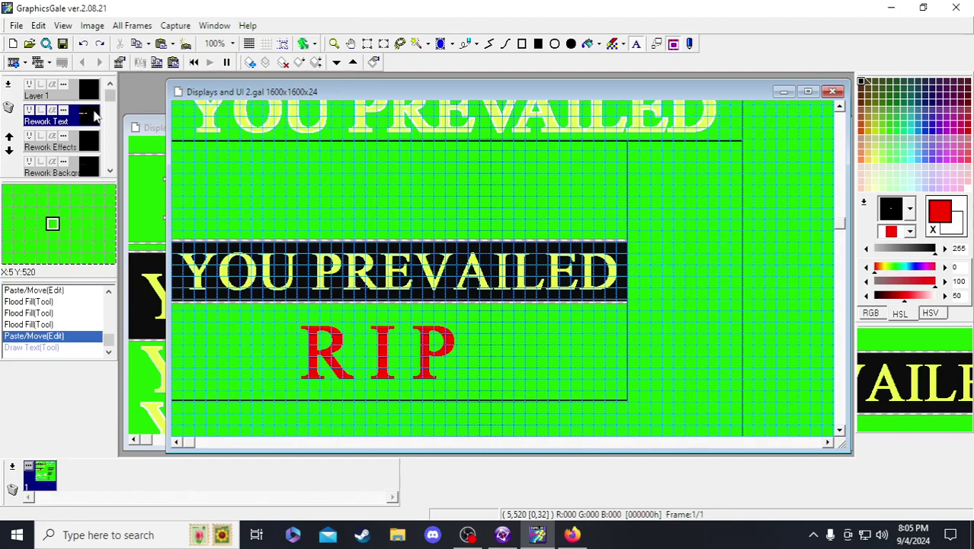
# - Save the image, select the red R I P lettering below the banner, and move it up over the end of the YOU PREVAILED banner
pyautogui.click(62, 44)
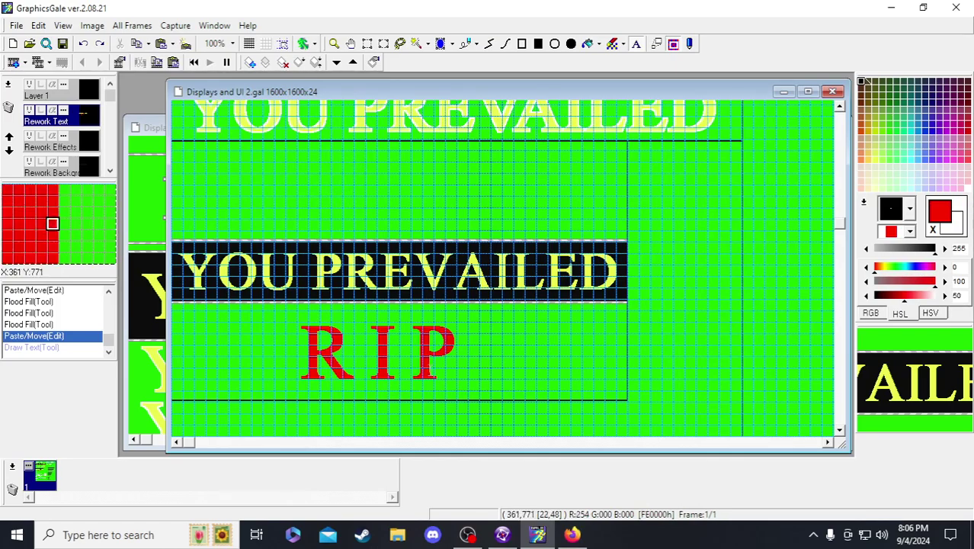
pyautogui.scroll(-1, 497, 269)
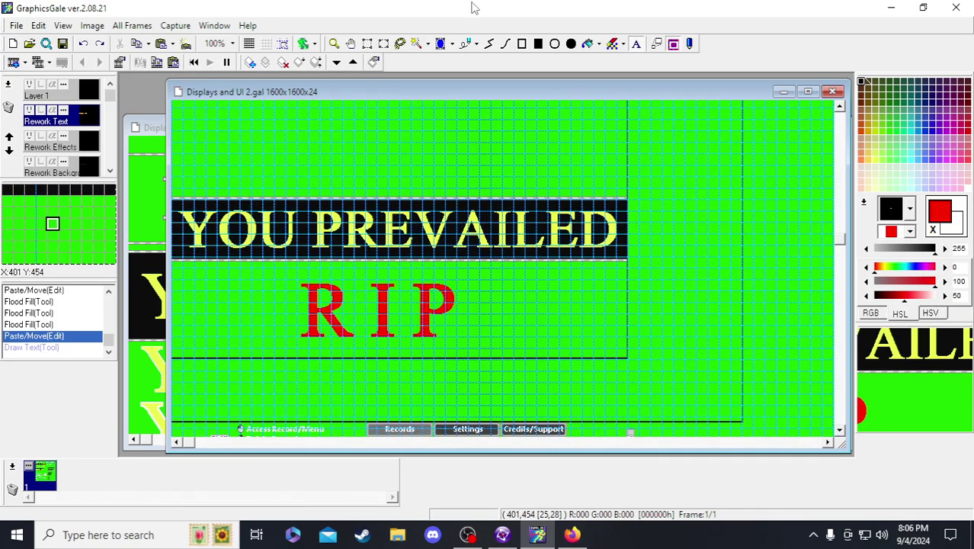
pyautogui.click(367, 43)
pyautogui.scroll(1, 328, 287)
pyautogui.moveTo(282, 321)
pyautogui.mouseDown()
pyautogui.moveTo(502, 398)
pyautogui.moveTo(468, 302)
pyautogui.moveTo(479, 300)
pyautogui.moveTo(479, 370)
pyautogui.moveTo(484, 268)
pyautogui.moveTo(656, 328)
pyautogui.moveTo(724, 314)
pyautogui.moveTo(532, 290)
pyautogui.moveTo(467, 343)
pyautogui.moveTo(470, 379)
pyautogui.mouseUp()
pyautogui.scroll(-3, 474, 317)
pyautogui.scroll(3, 483, 268)
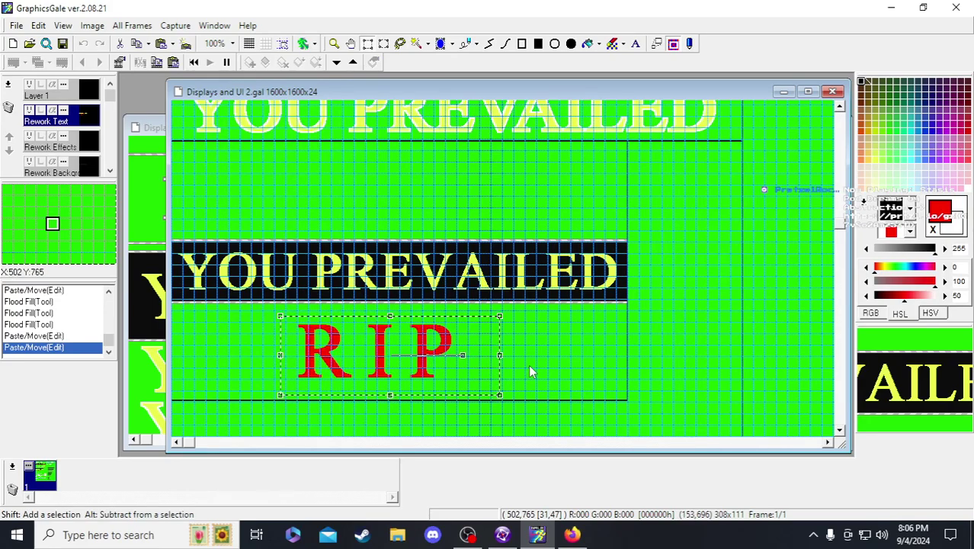
pyautogui.moveTo(330, 348); pyautogui.dragTo(597, 269)
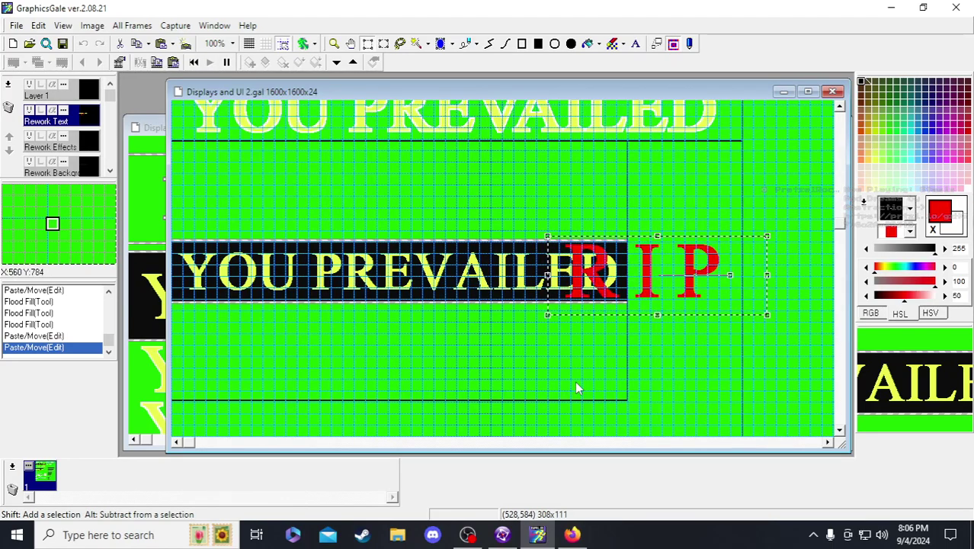
# - Fine-tune the R I P lettering's vertical position so it lines up with the height of the YOU PREVAILED banner
pyautogui.press('Down')
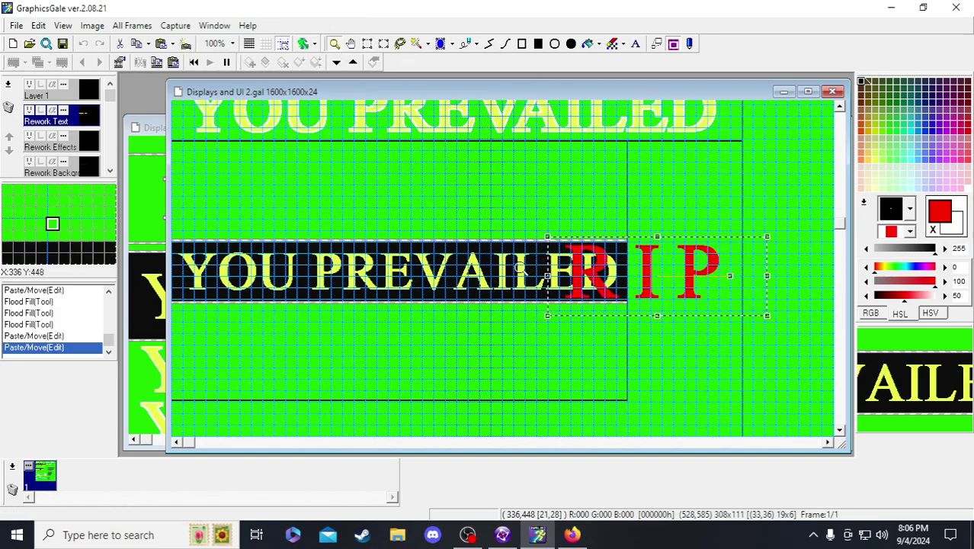
pyautogui.scroll(2, 621, 302)
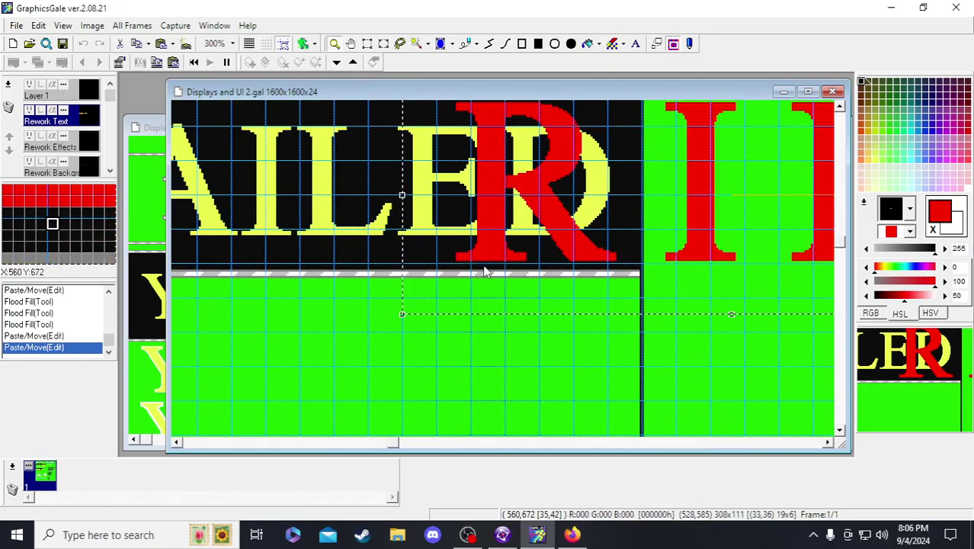
pyautogui.scroll(2, 482, 264)
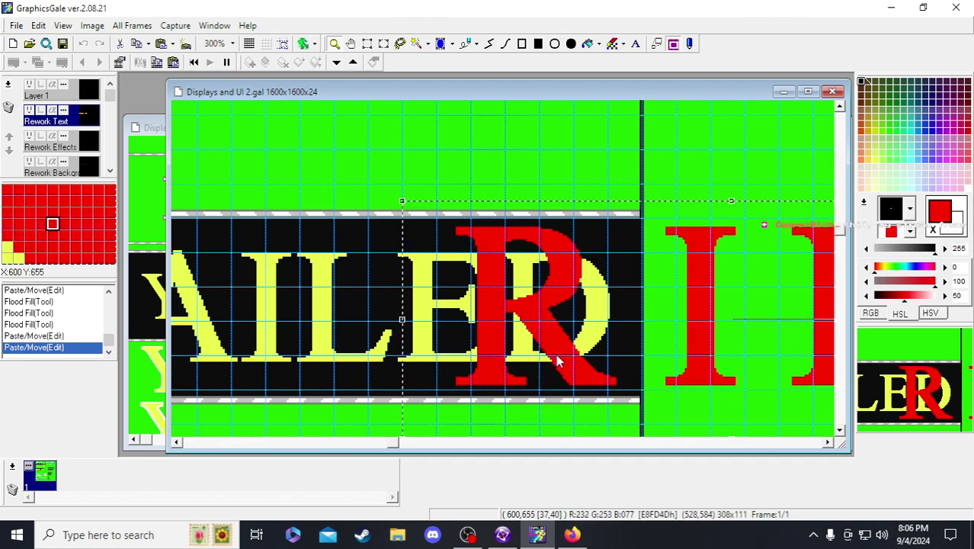
pyautogui.press('Up')
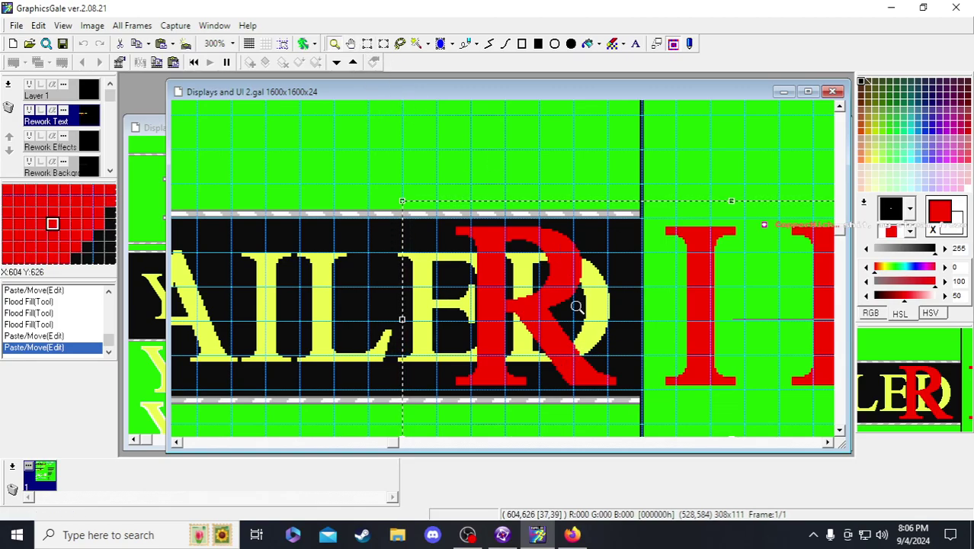
# - Shift the R I P lettering sideways until it sits just beyond the end of the YOU PREVAILED banner, and drop it there
pyautogui.scroll(-3, 589, 342)
pyautogui.press('Right')
pyautogui.press('Right')
pyautogui.press('Right')
pyautogui.press('Right')
pyautogui.press('Right')
pyautogui.press('Right')
pyautogui.press('Right')
pyautogui.press('Right')
pyautogui.press('Right')
pyautogui.press('Right')
pyautogui.press('Right')
pyautogui.press('Right')
pyautogui.press('Right')
pyautogui.press('Right')
pyautogui.press('Right')
pyautogui.press('Right')
pyautogui.press('Right')
pyautogui.press('Right')
pyautogui.press('Right')
pyautogui.press('Right')
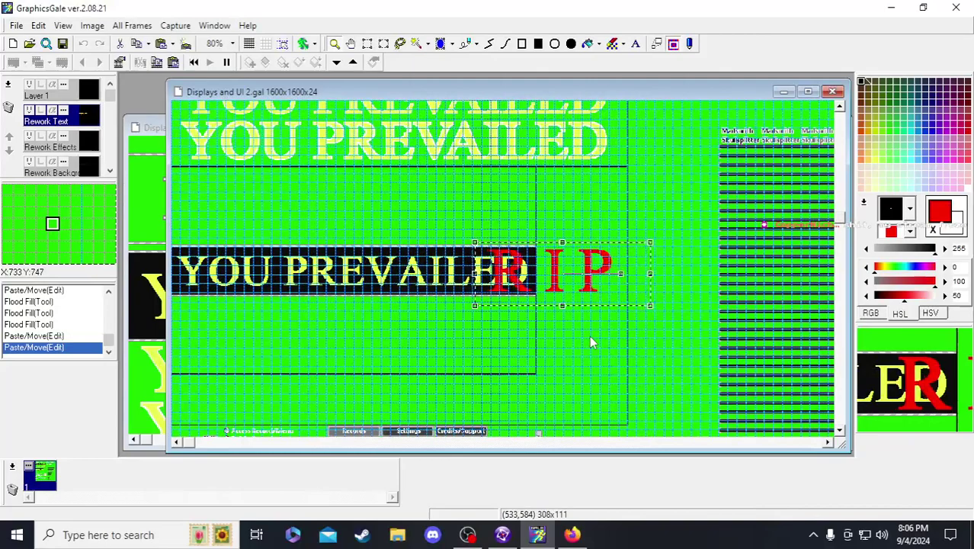
pyautogui.press('Right')
pyautogui.press('Right')
pyautogui.press('Right')
pyautogui.press('Right')
pyautogui.press('Right')
pyautogui.press('Right')
pyautogui.press('Right')
pyautogui.press('Right')
pyautogui.press('Right')
pyautogui.press('Right')
pyautogui.press('Right')
pyautogui.press('Right')
pyautogui.press('Right')
pyautogui.press('Right')
pyautogui.press('Right')
pyautogui.press('Right')
pyautogui.press('Right')
pyautogui.press('Right')
pyautogui.press('Right')
pyautogui.press('Right')
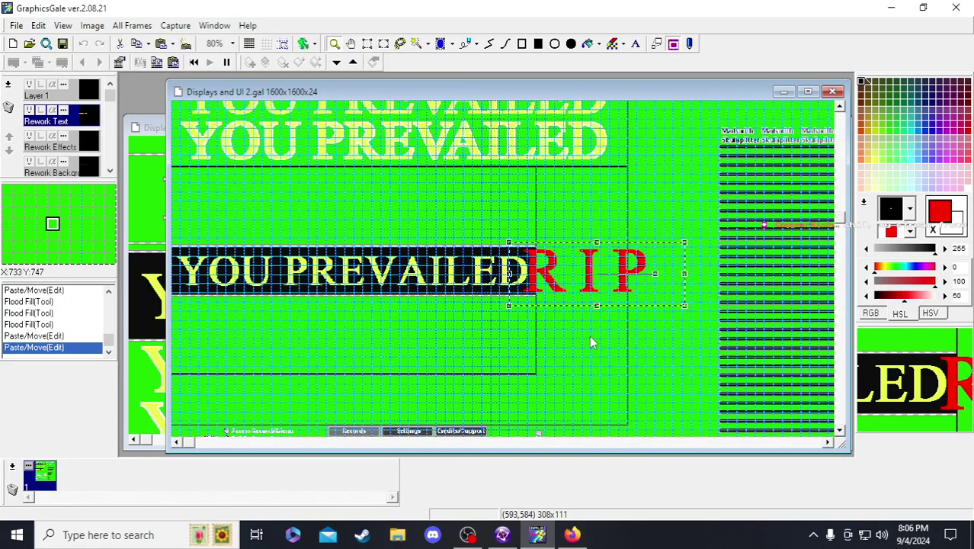
pyautogui.press('Left')
pyautogui.press('Left')
pyautogui.press('Left')
pyautogui.press('Left')
pyautogui.press('Left')
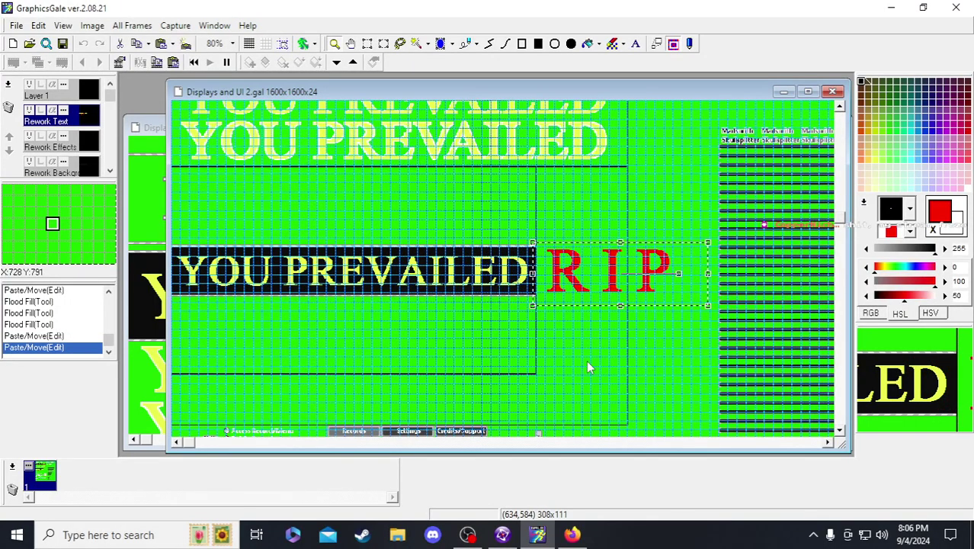
pyautogui.keyDown('ctrl'); pyautogui.scroll(-1, 578, 132); pyautogui.keyUp('ctrl')
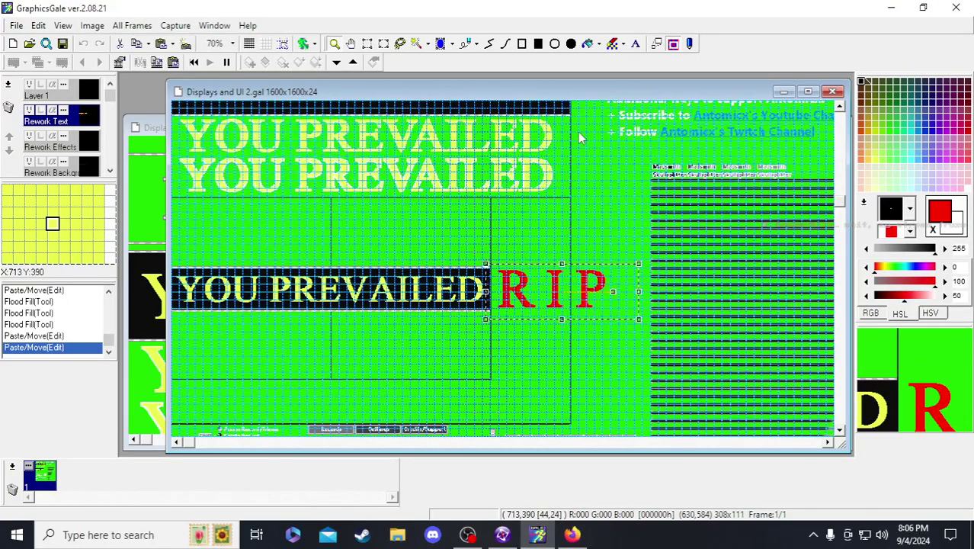
pyautogui.keyDown('ctrl'); pyautogui.scroll(1, 578, 132); pyautogui.keyUp('ctrl')
pyautogui.scroll(-2, 534, 152)
pyautogui.scroll(4, 443, 220)
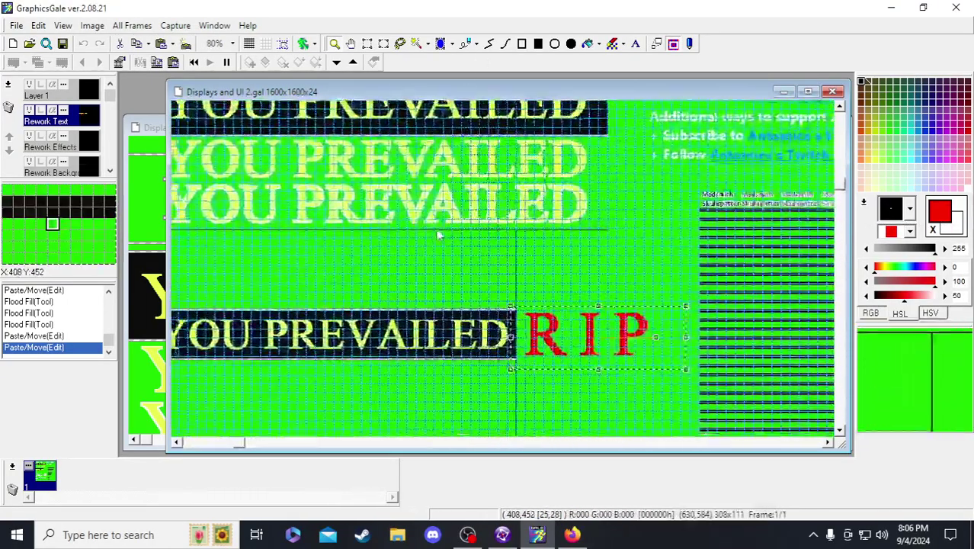
pyautogui.keyDown('ctrl'); pyautogui.scroll(1, 446, 217); pyautogui.keyUp('ctrl')
pyautogui.click(369, 44)
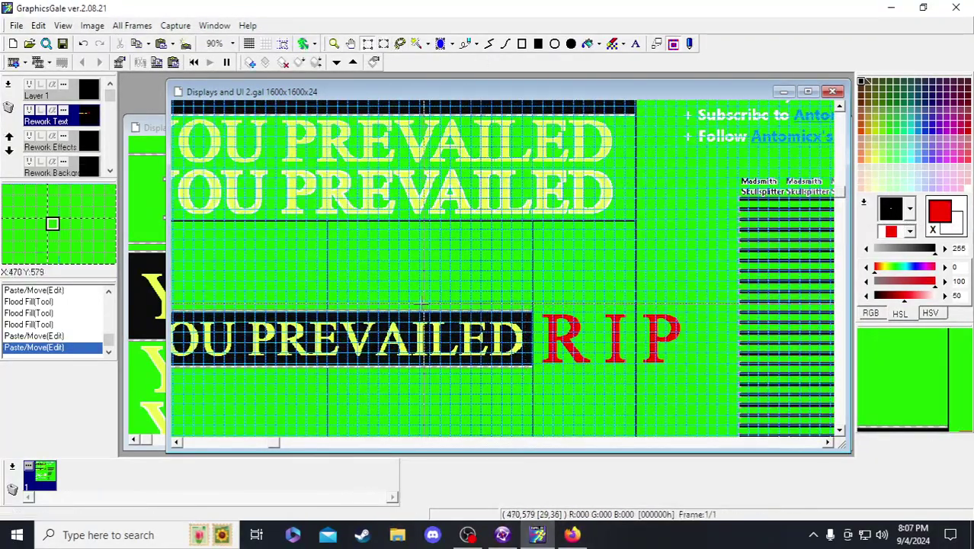
# - Review the free space below the banner, check the stream notes in Firefox, and return to GraphicsGale
pyautogui.keyDown('ctrl'); pyautogui.scroll(1, 379, 222); pyautogui.keyUp('ctrl')
pyautogui.scroll(-2, 379, 222)
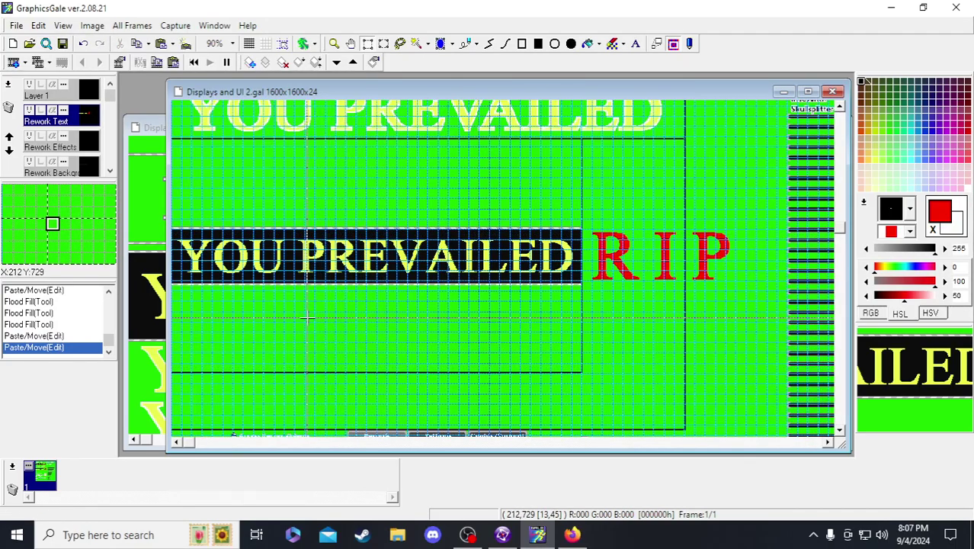
pyautogui.scroll(-1, 342, 310)
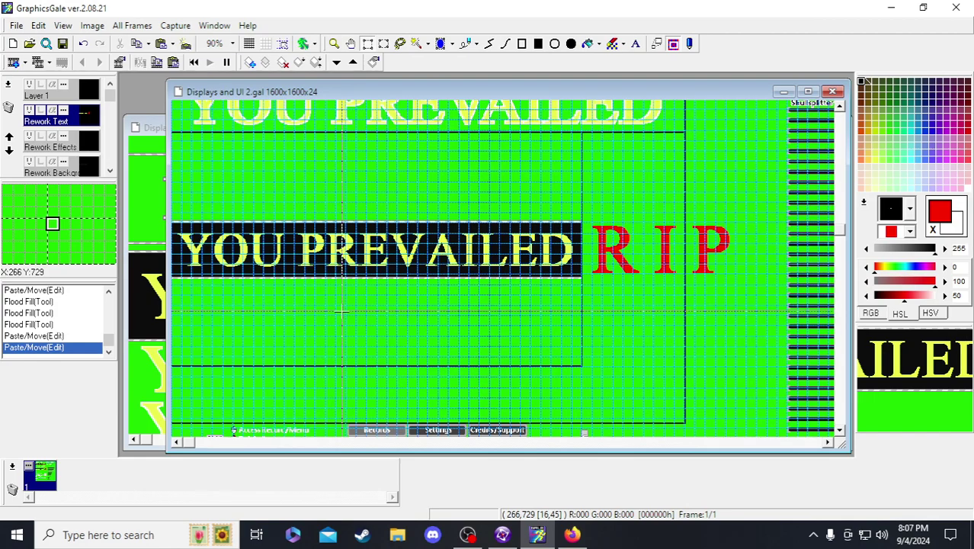
pyautogui.scroll(-3, 341, 310)
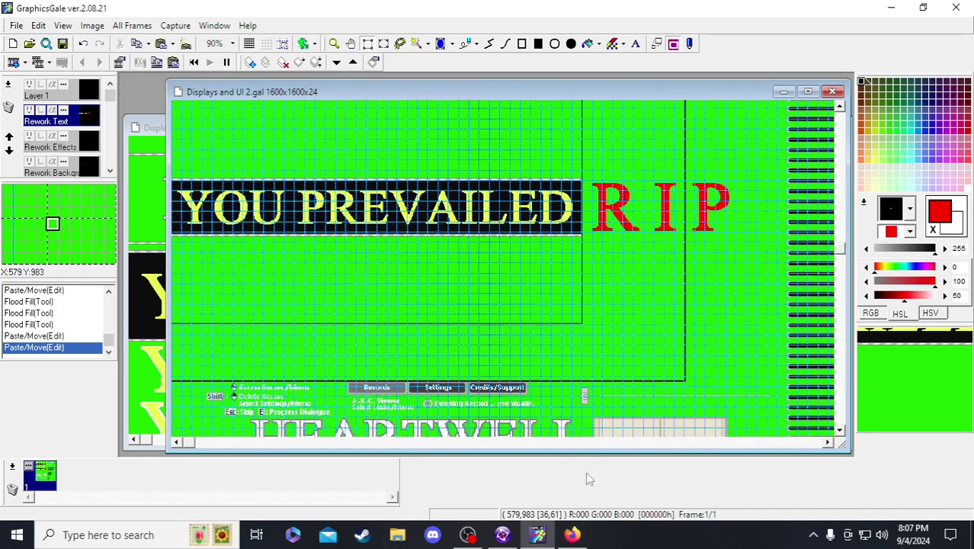
pyautogui.click(583, 538)
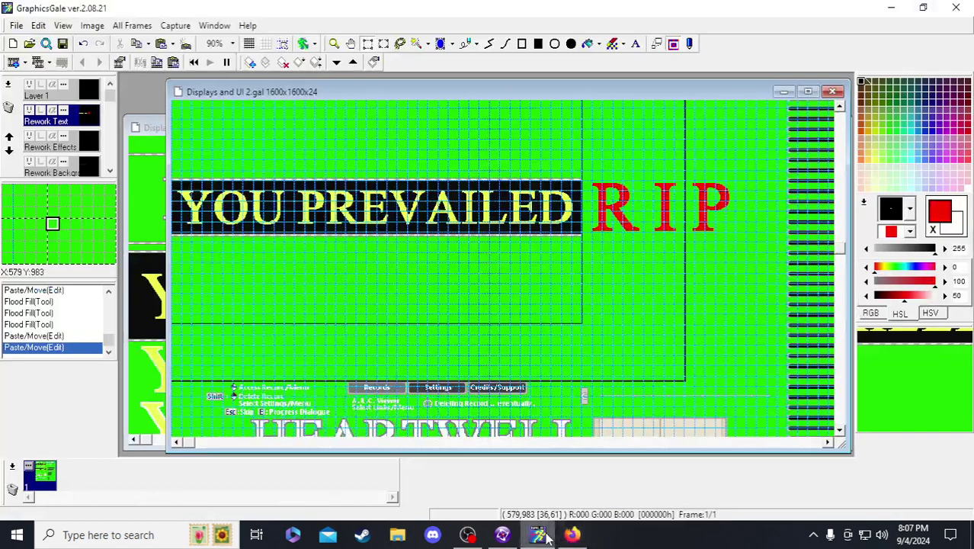
pyautogui.click(537, 535)
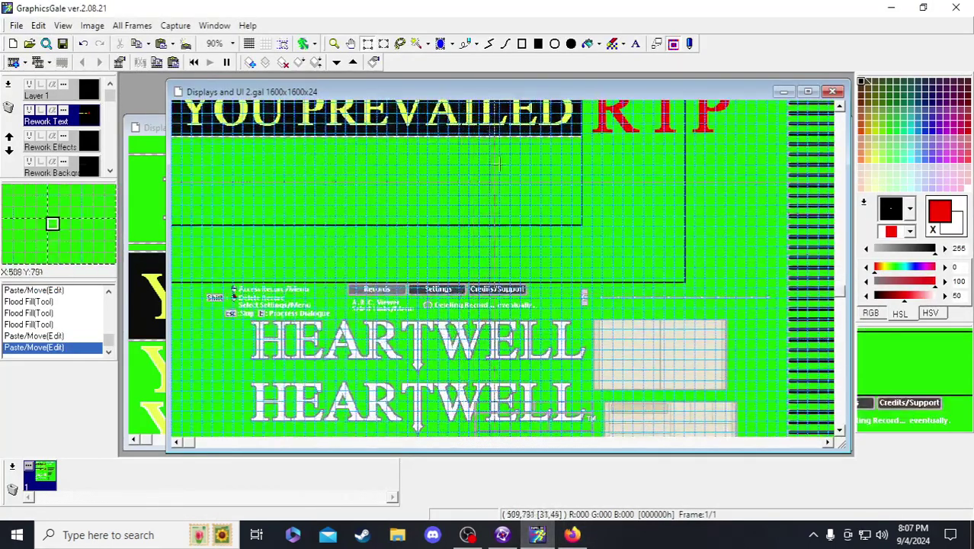
# - Pick up white from the HEARTWELL lettering and start a bold size 82 Mongolian Baiti text reading "ALTAR LIT" below the banner
pyautogui.keyDown('ctrl'); pyautogui.click(500, 322); pyautogui.keyUp('ctrl')
pyautogui.scroll(3, 503, 320)
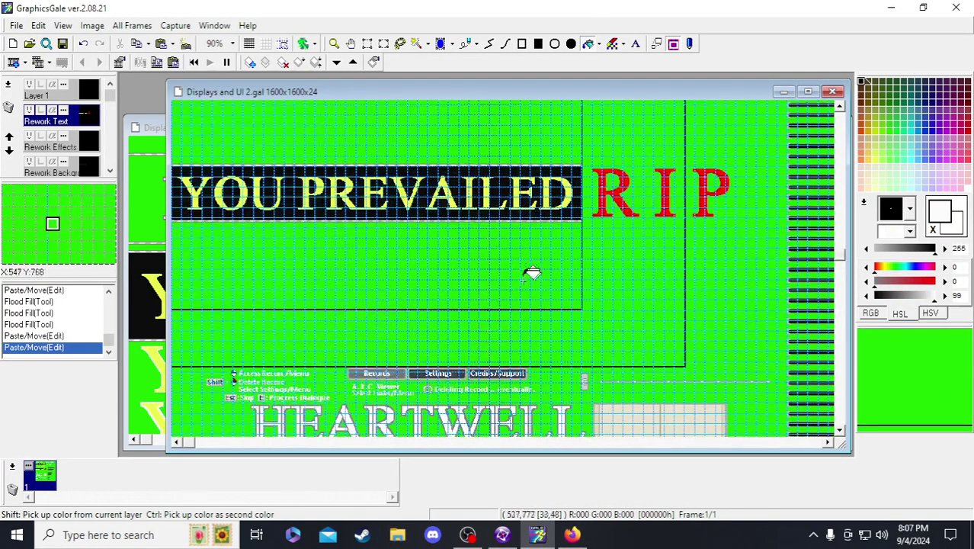
pyautogui.click(636, 43)
pyautogui.click(492, 268)
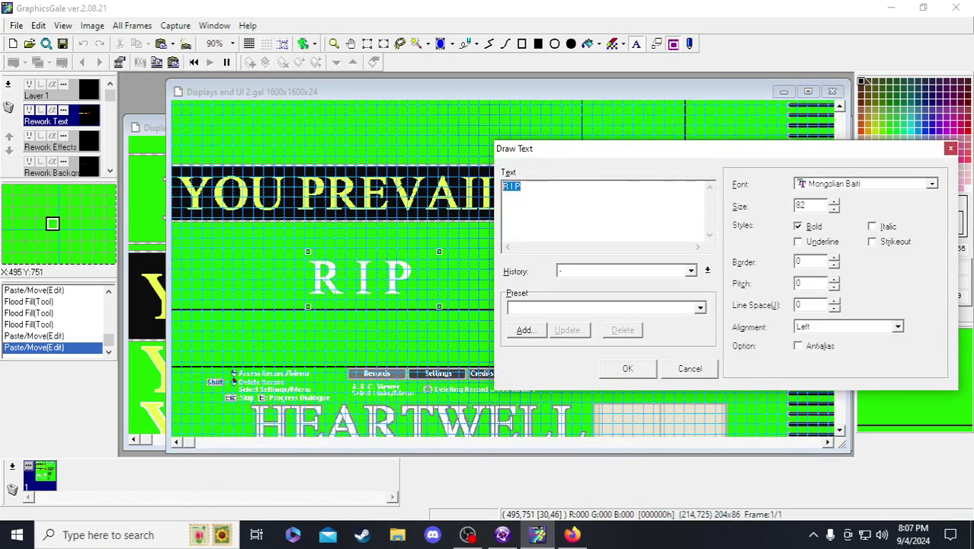
pyautogui.write('ALTAR')
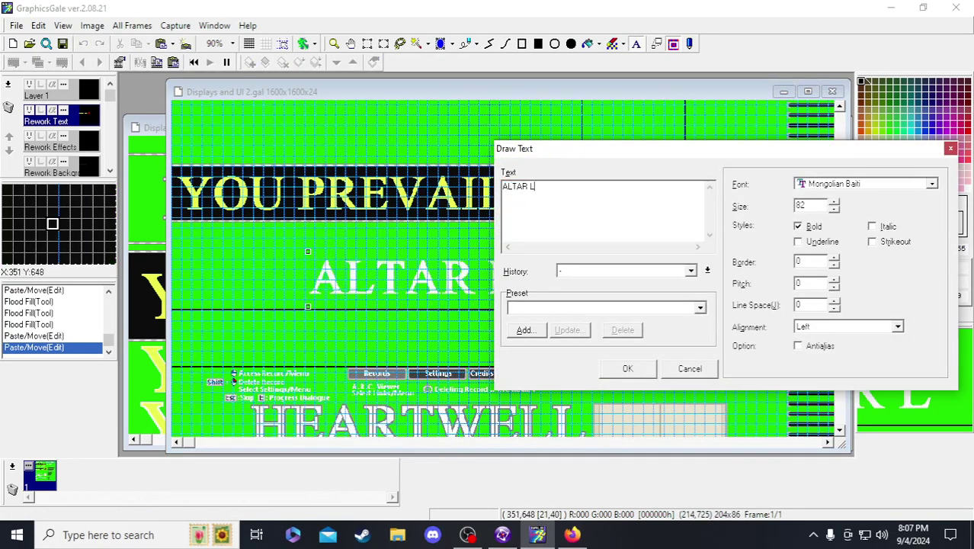
# - Compare the ALTAR LIT text against the YOU PREVAILED lettering by laying it over the banner, and move it back below
pyautogui.moveTo(435, 297); pyautogui.dragTo(333, 214)
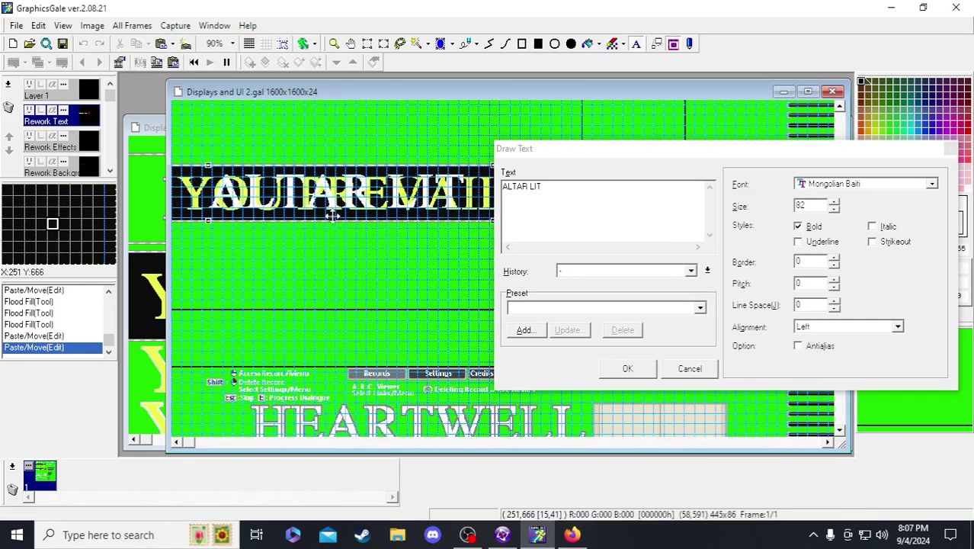
pyautogui.click(334, 43)
pyautogui.click(296, 217)
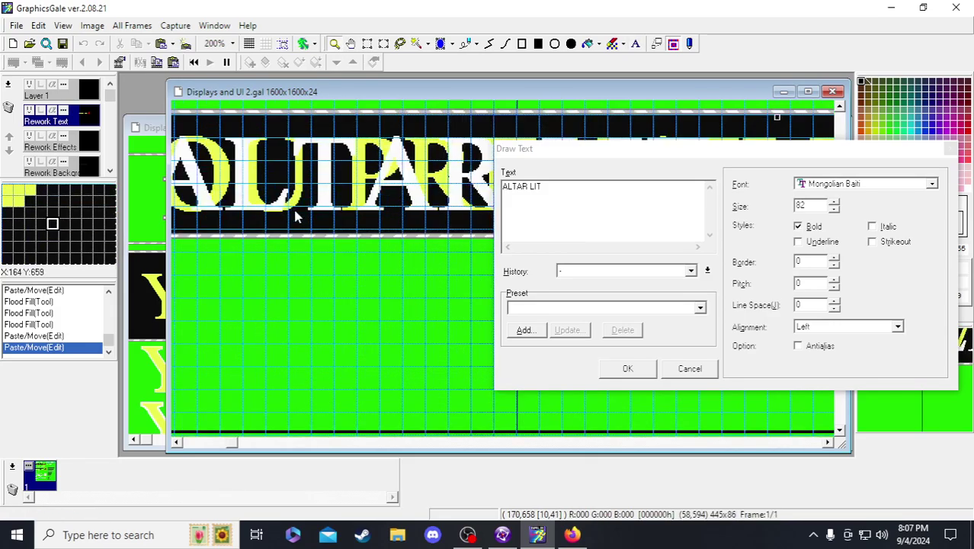
pyautogui.rightClick(300, 213)
pyautogui.moveTo(622, 152); pyautogui.dragTo(427, 271)
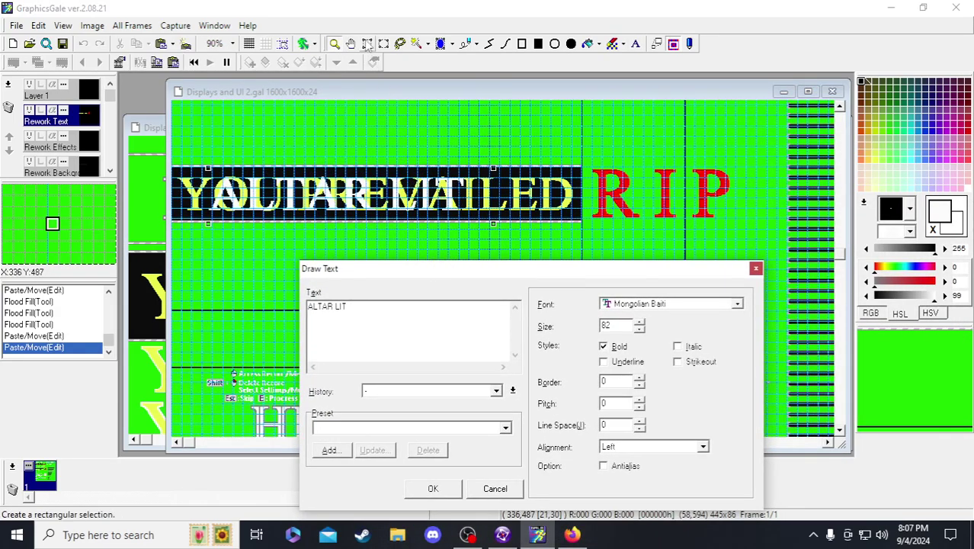
pyautogui.moveTo(322, 196); pyautogui.dragTo(342, 234)
# - Inspect the banner and the ALTAR LIT text up close, and commit the white text below the banner
pyautogui.click(333, 43)
pyautogui.click(334, 196)
pyautogui.click(334, 196)
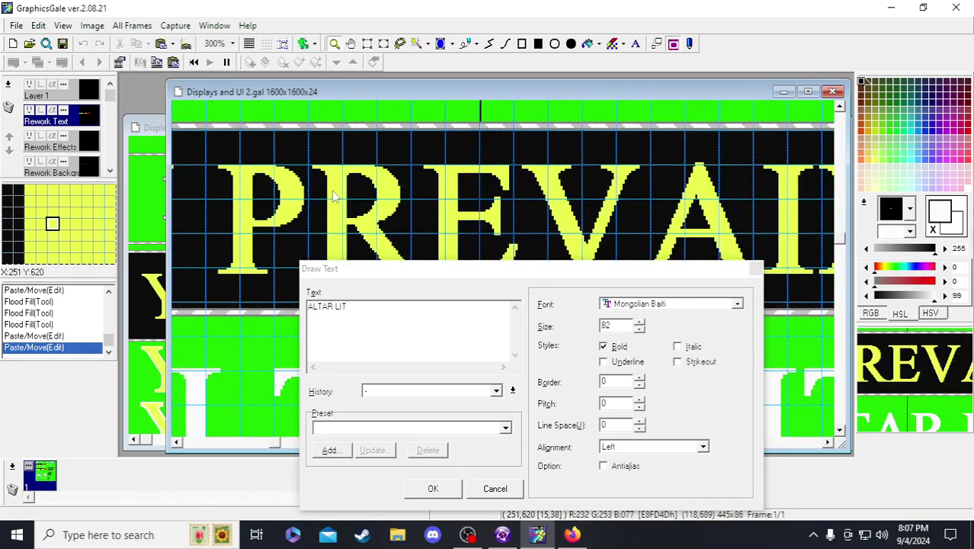
pyautogui.scroll(-5, 334, 197)
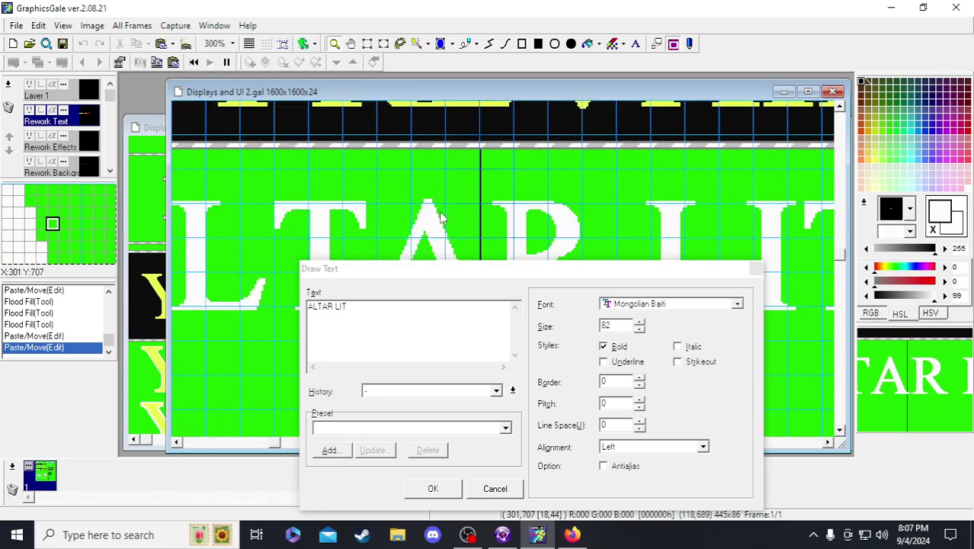
pyautogui.click(367, 44)
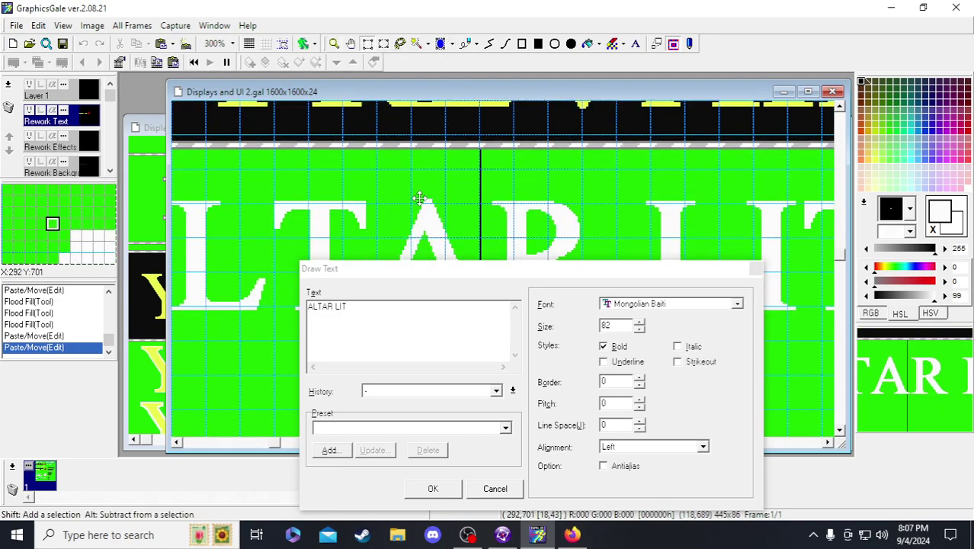
pyautogui.click(428, 280)
pyautogui.moveTo(444, 271)
pyautogui.mouseDown()
pyautogui.moveTo(528, 128)
pyautogui.moveTo(516, 141)
pyautogui.mouseUp()
pyautogui.click(505, 359)
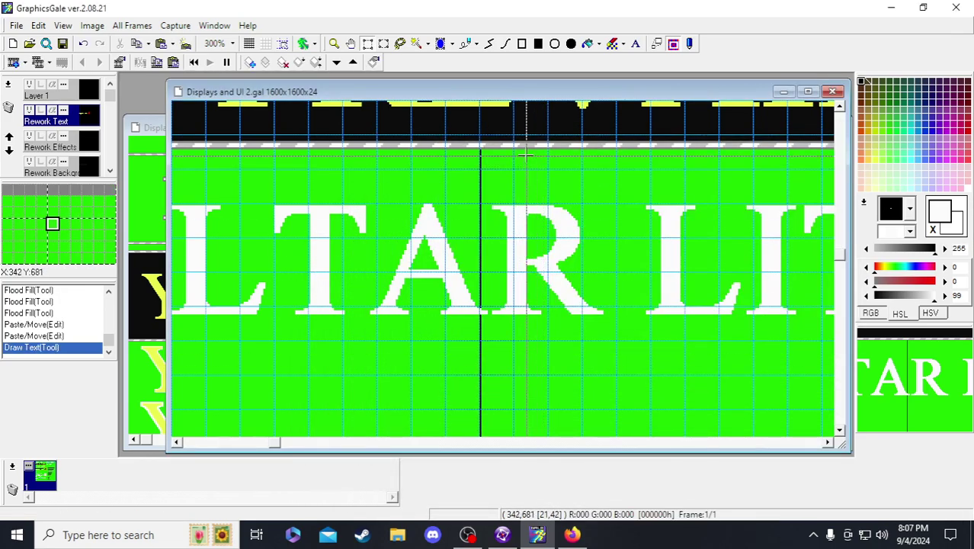
# - Save the image, select the white ALTAR LIT lettering, and shift it slightly left beneath the YOU PREVAILED banner
pyautogui.click(334, 43)
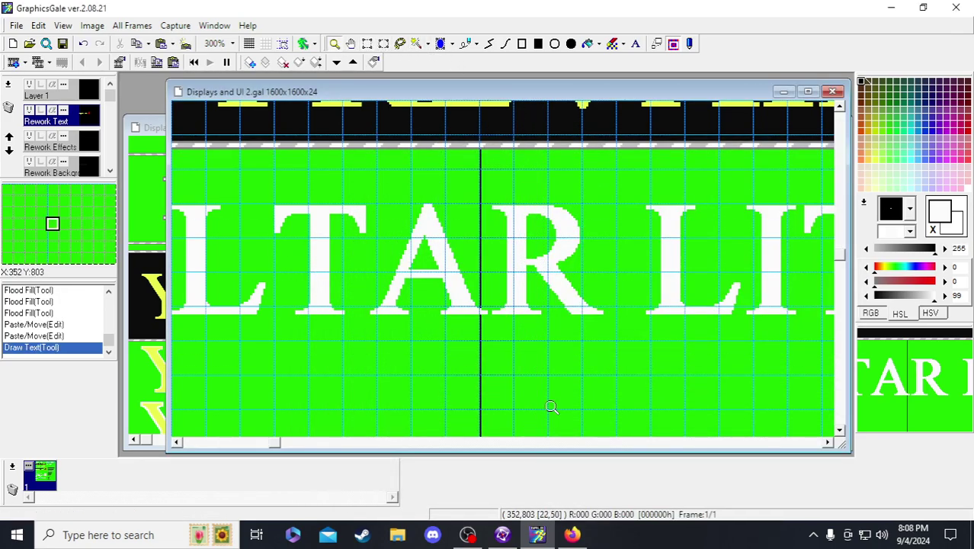
pyautogui.rightClick(560, 309)
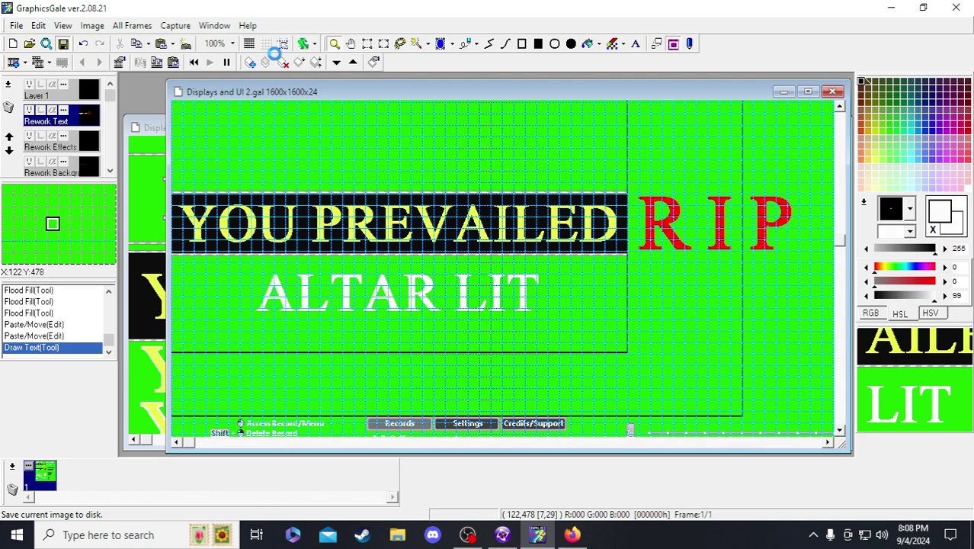
pyautogui.click(367, 43)
pyautogui.moveTo(236, 262); pyautogui.dragTo(529, 348)
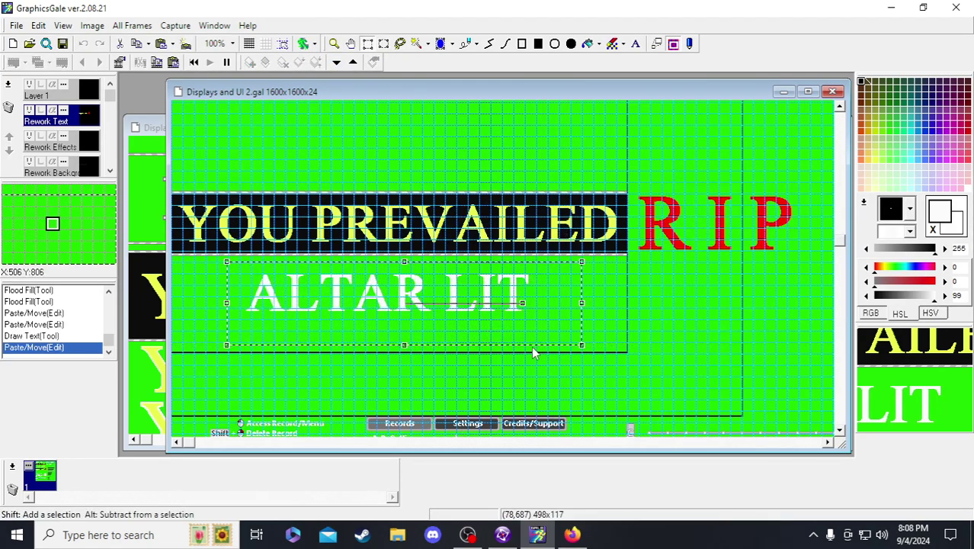
pyautogui.press('Right')
pyautogui.press('Right')
pyautogui.press('Right')
pyautogui.click(646, 312)
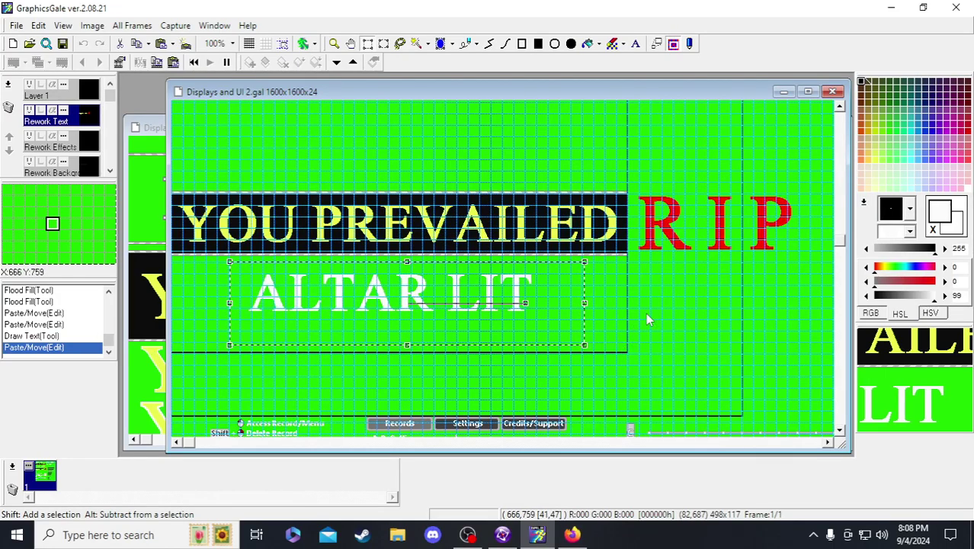
# - Save the sprite sheet and switch to the Heartwell Dev Stream Notes document in Firefox
pyautogui.click(62, 44)
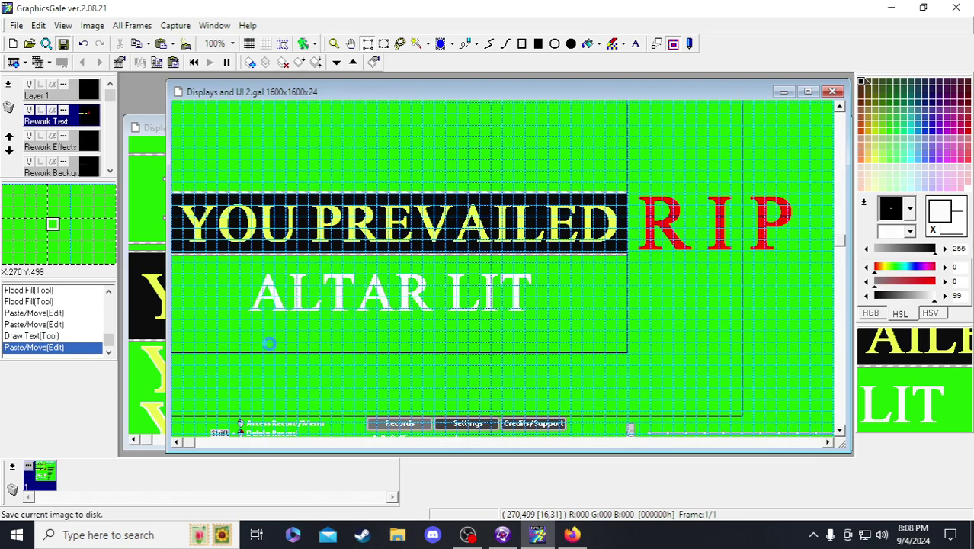
pyautogui.click(573, 535)
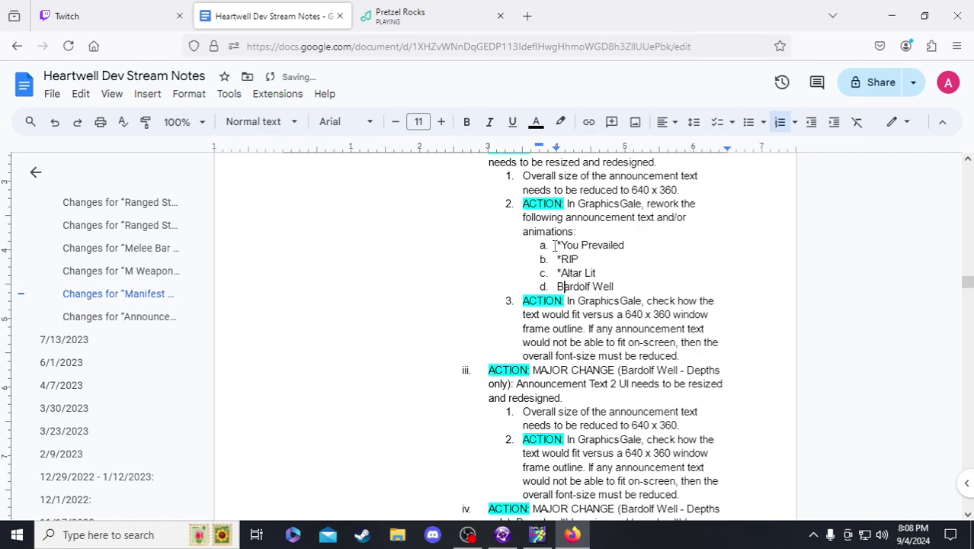
# - Switch to GraphicsGale and compare the original BARDOLF WELL lettering with the smaller reworked announcement texts further down the sheet
pyautogui.click(537, 534)
pyautogui.scroll(-10, 417, 172)
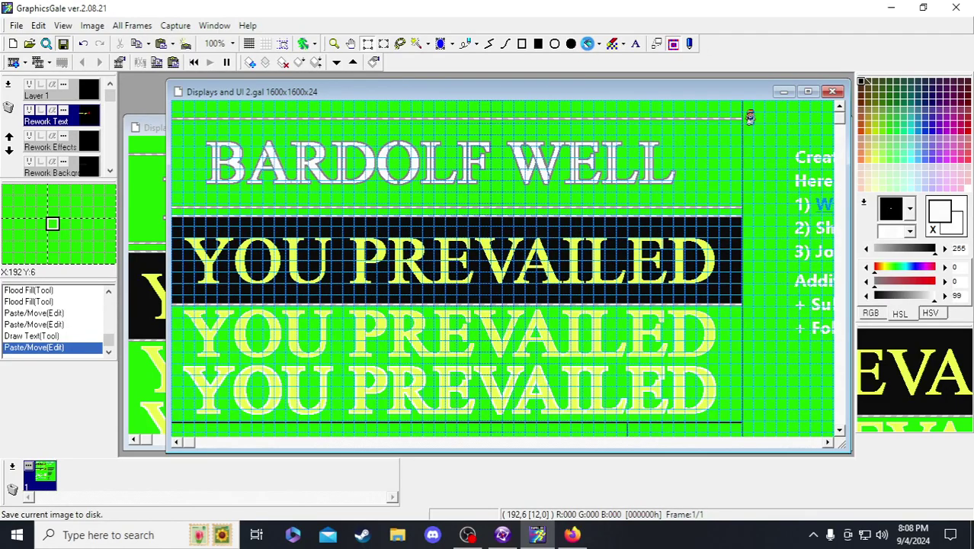
pyautogui.click(588, 44)
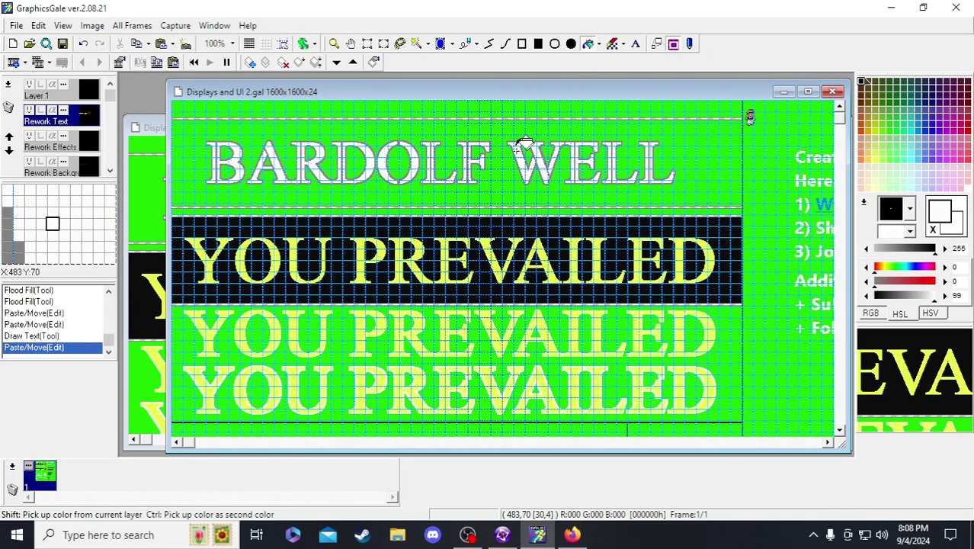
pyautogui.scroll(-10, 518, 147)
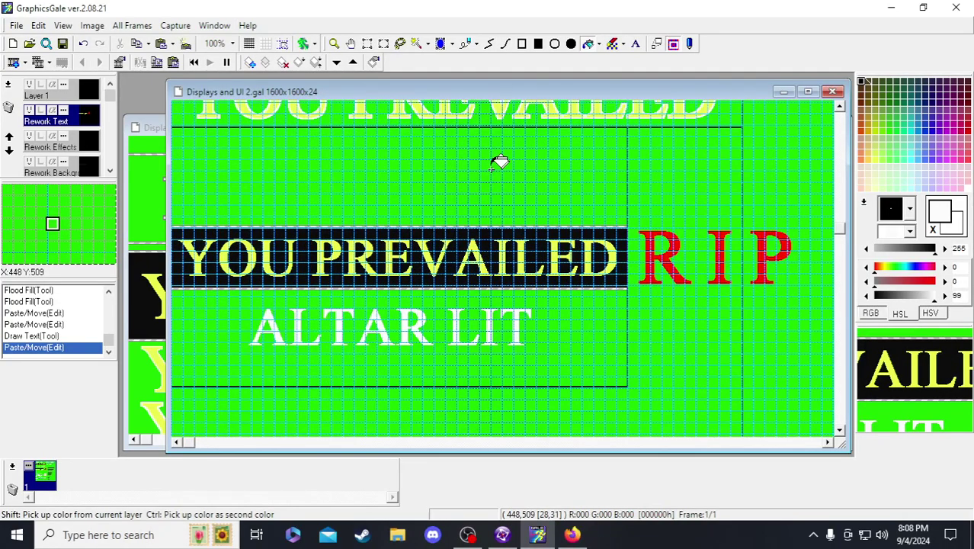
pyautogui.scroll(8, 499, 163)
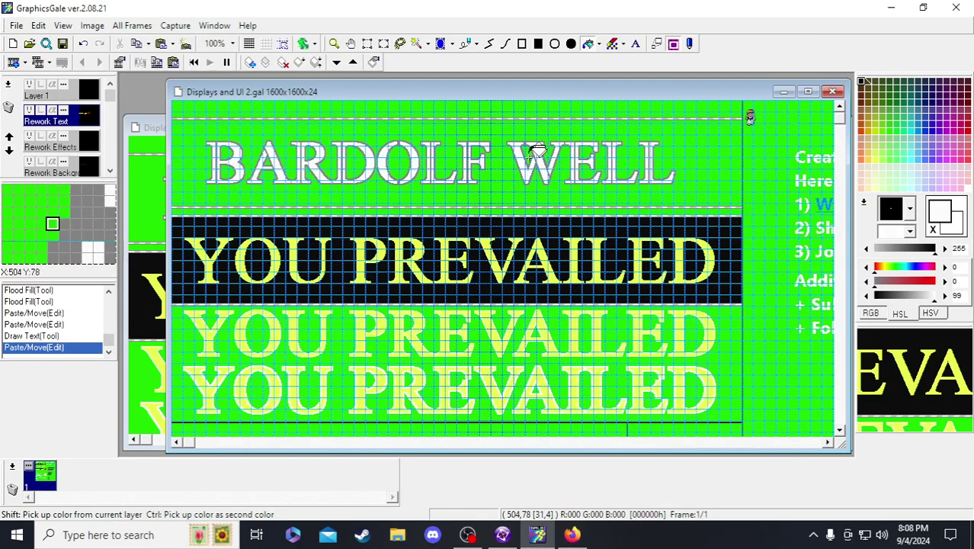
pyautogui.scroll(-8, 518, 164)
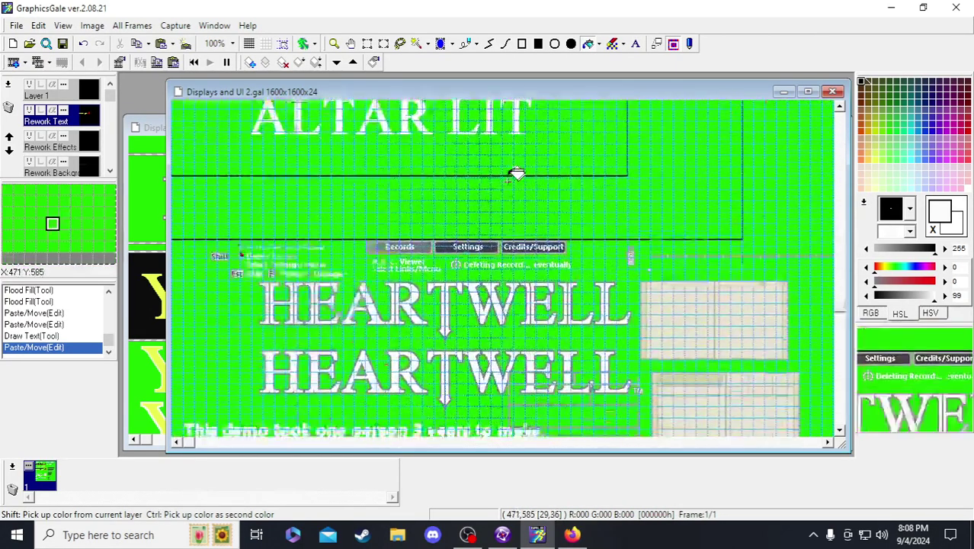
pyautogui.scroll(8, 515, 168)
pyautogui.scroll(-5, 515, 168)
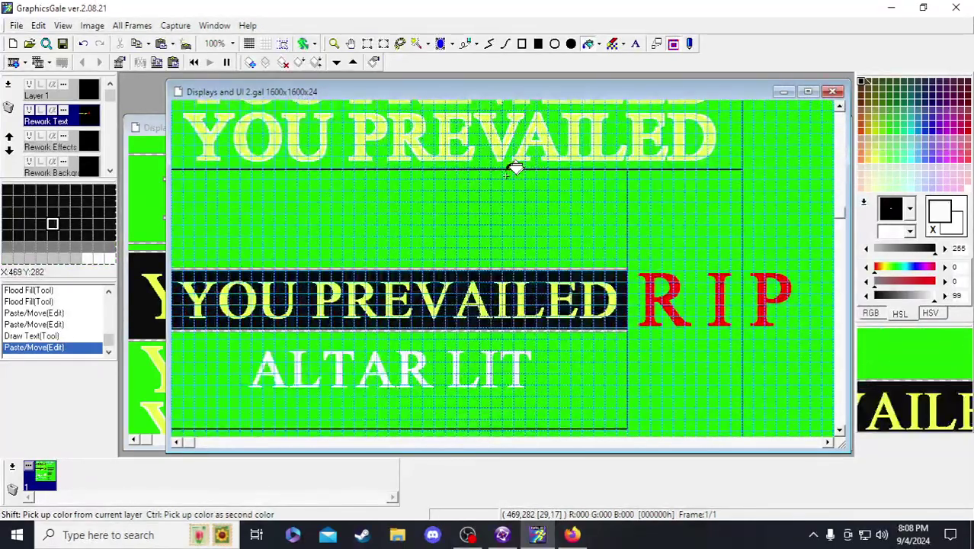
pyautogui.scroll(5, 503, 160)
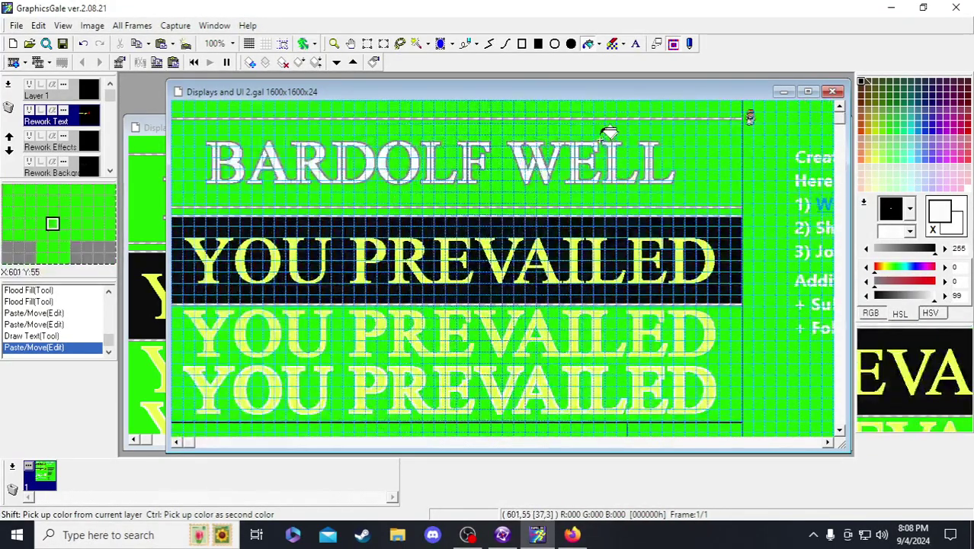
# - Start a white text on the Rework Text layer above the smaller YOU PREVAILED banner, reading BARDOLF WELL
pyautogui.click(637, 45)
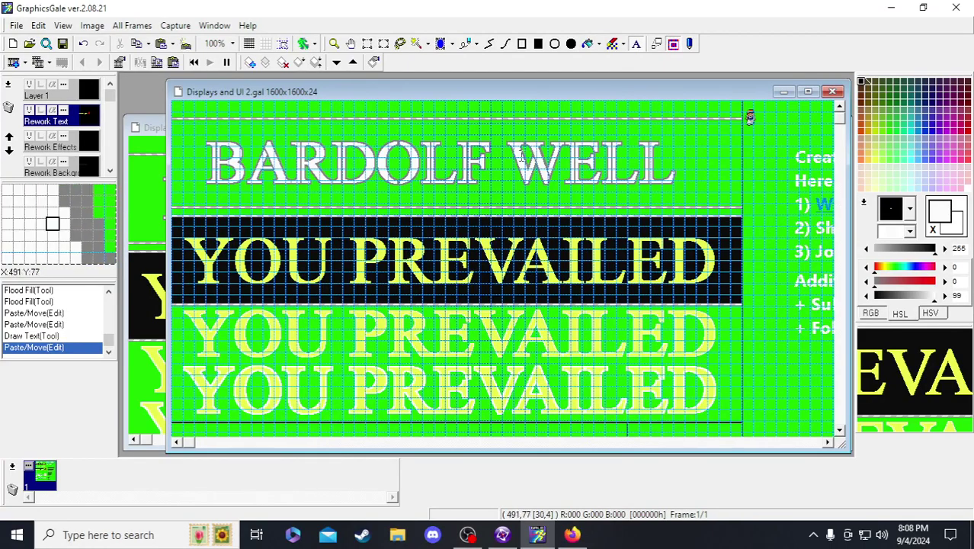
pyautogui.scroll(-5, 446, 204)
pyautogui.scroll(-1, 404, 188)
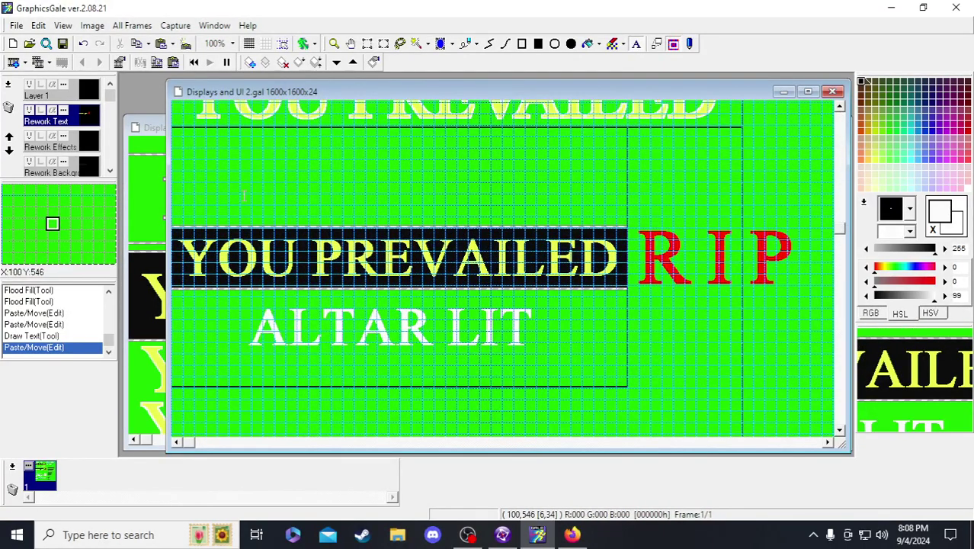
pyautogui.scroll(6, 256, 200)
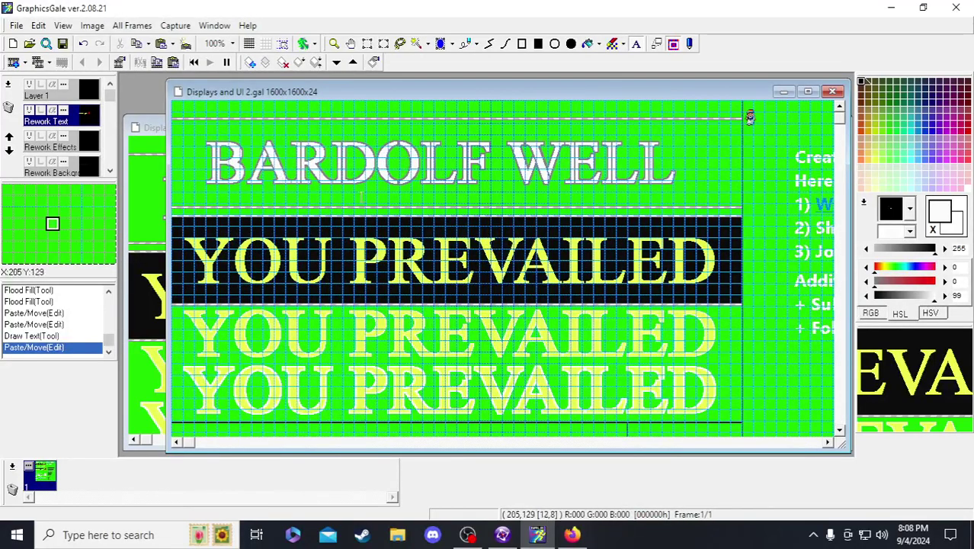
pyautogui.scroll(-7, 595, 191)
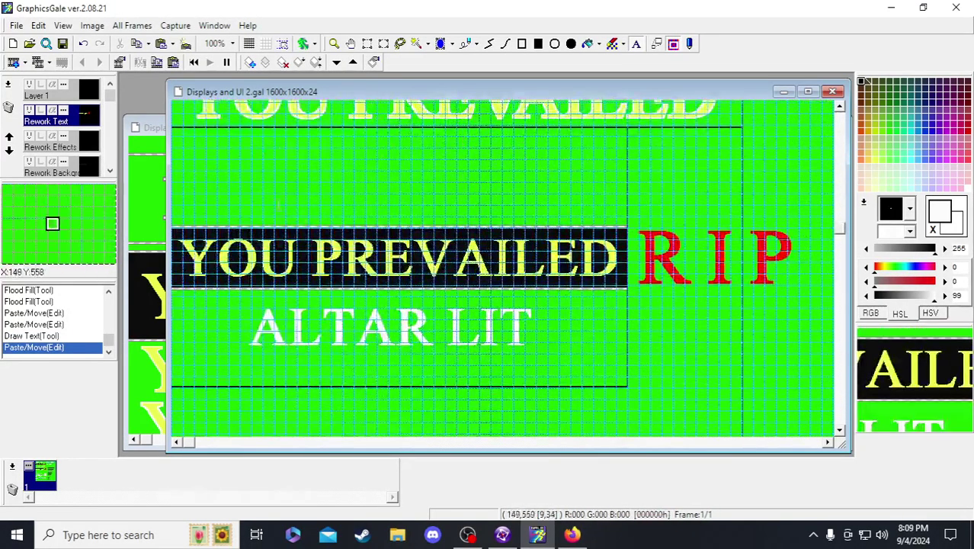
pyautogui.hotkey('ctrl', 'v')
pyautogui.click(419, 219)
pyautogui.moveTo(420, 178); pyautogui.dragTo(311, 162)
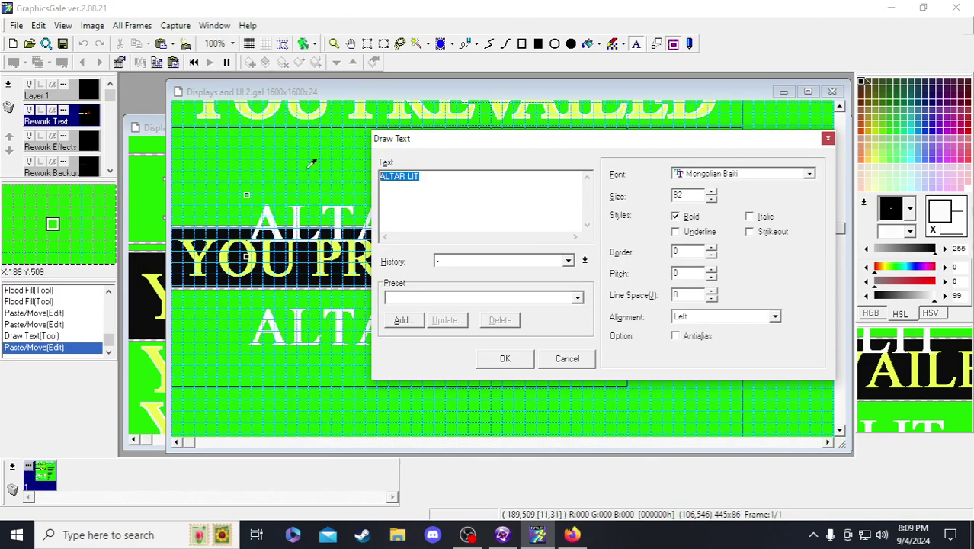
pyautogui.write('BARDOLF WELL')
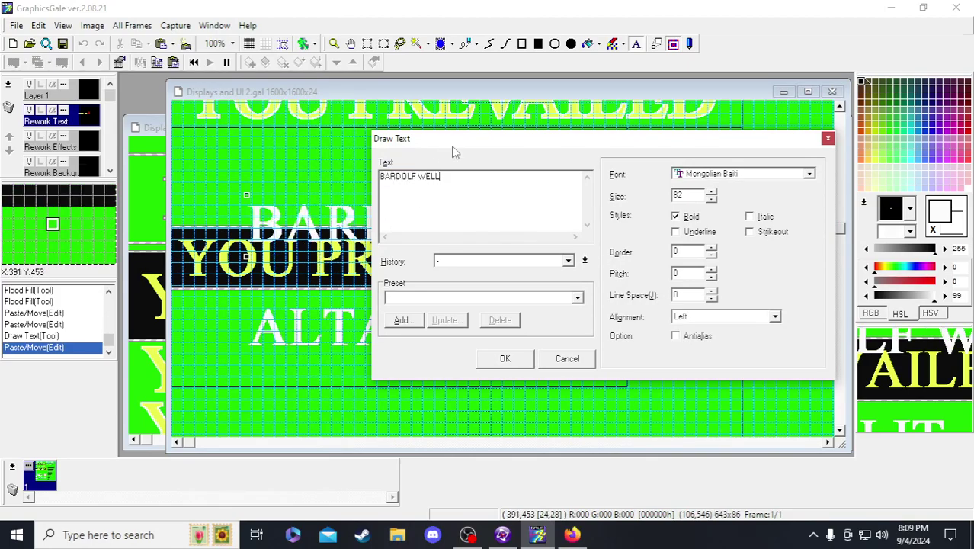
# - Position the white BARDOLF WELL text directly above the smaller YOU PREVAILED banner
pyautogui.moveTo(452, 142)
pyautogui.mouseDown()
pyautogui.moveTo(437, 335)
pyautogui.moveTo(431, 308)
pyautogui.mouseUp()
pyautogui.moveTo(460, 225)
pyautogui.mouseDown()
pyautogui.moveTo(391, 196)
pyautogui.moveTo(403, 201)
pyautogui.mouseUp()
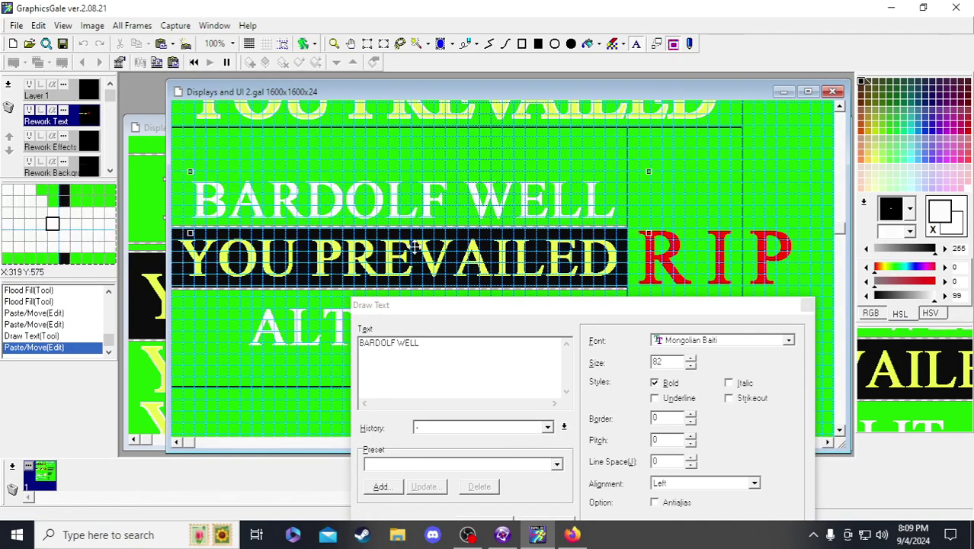
pyautogui.moveTo(474, 313)
pyautogui.mouseDown()
pyautogui.moveTo(431, 279)
pyautogui.moveTo(594, 224)
pyautogui.moveTo(368, 264)
pyautogui.moveTo(501, 247)
pyautogui.mouseUp()
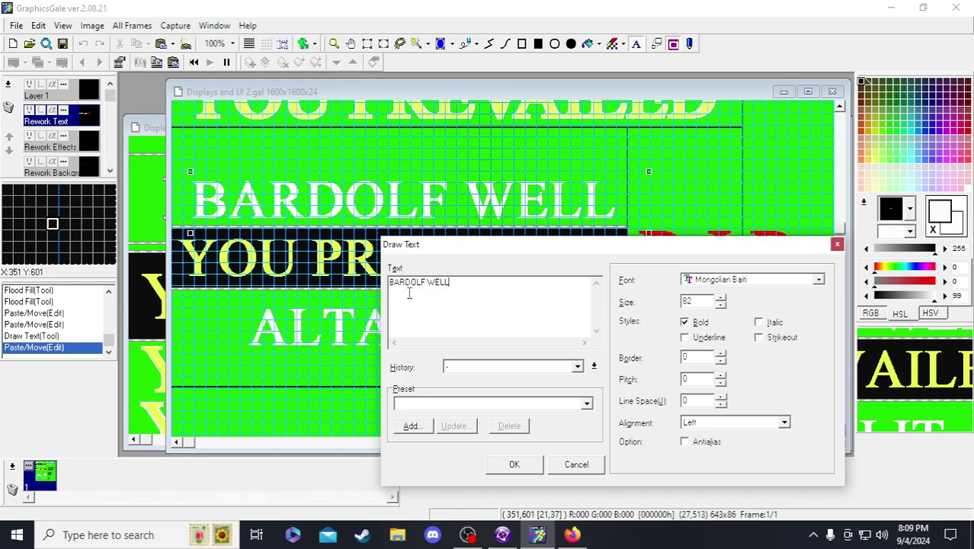
pyautogui.moveTo(408, 200); pyautogui.dragTo(401, 171)
# - Compare the new BARDOLF WELL text with the original lettering, commit it above the small banner, and save the image
pyautogui.scroll(3, 405, 215)
pyautogui.scroll(2, 409, 213)
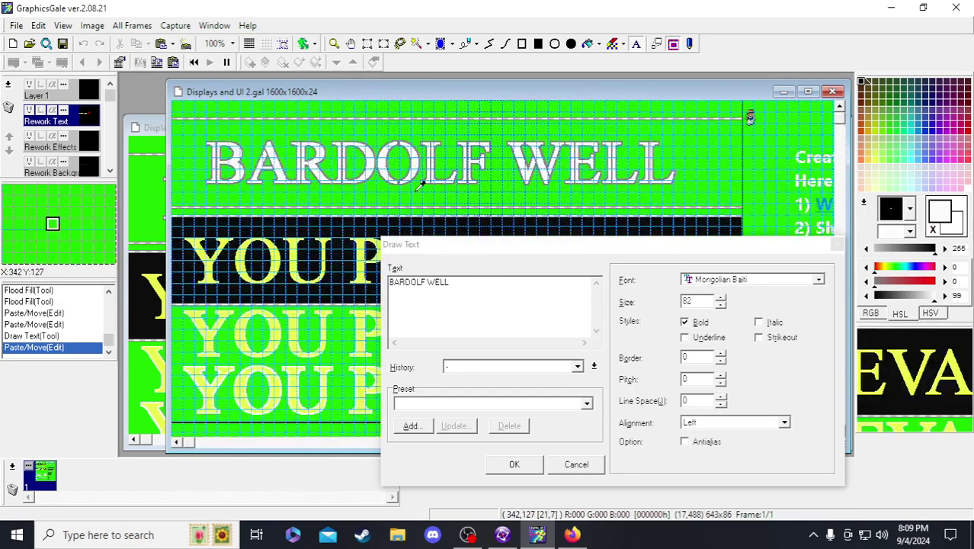
pyautogui.scroll(-5, 416, 184)
pyautogui.scroll(5, 365, 180)
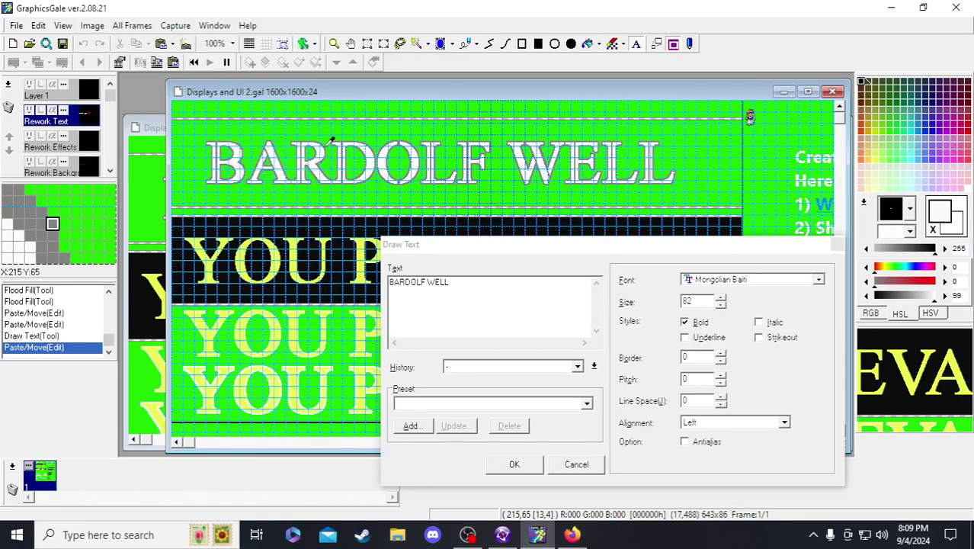
pyautogui.scroll(-8, 331, 139)
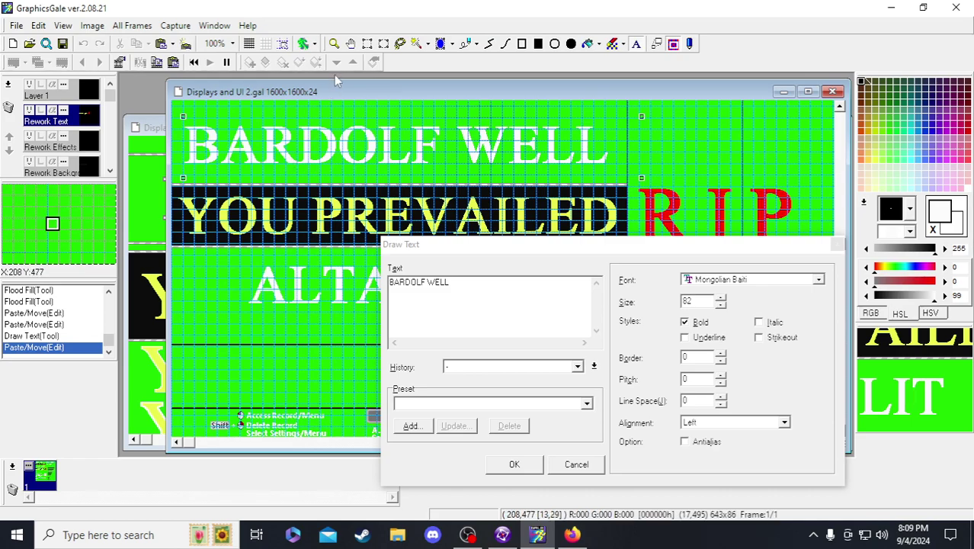
pyautogui.press('Return')
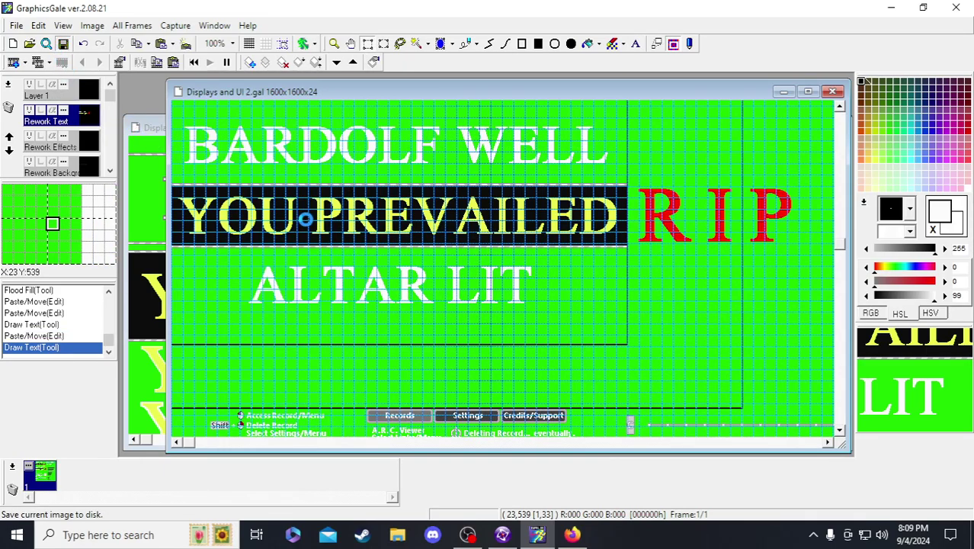
pyautogui.scroll(5, 750, 116)
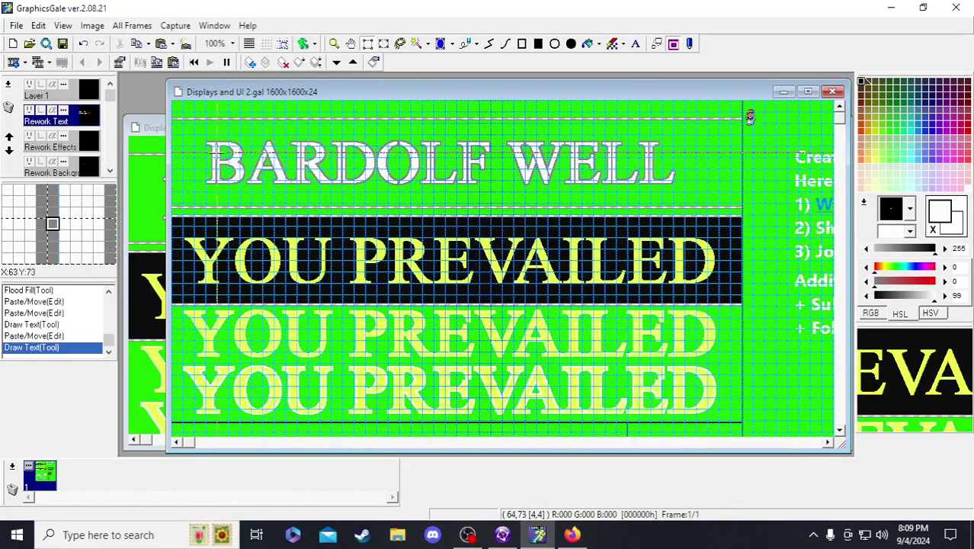
pyautogui.click(588, 44)
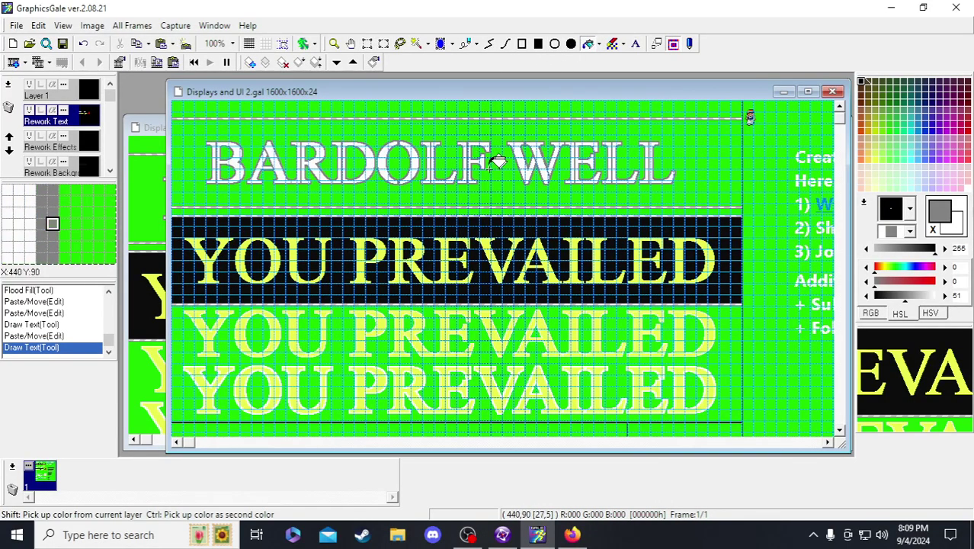
pyautogui.scroll(-4, 473, 198)
pyautogui.scroll(1, 427, 214)
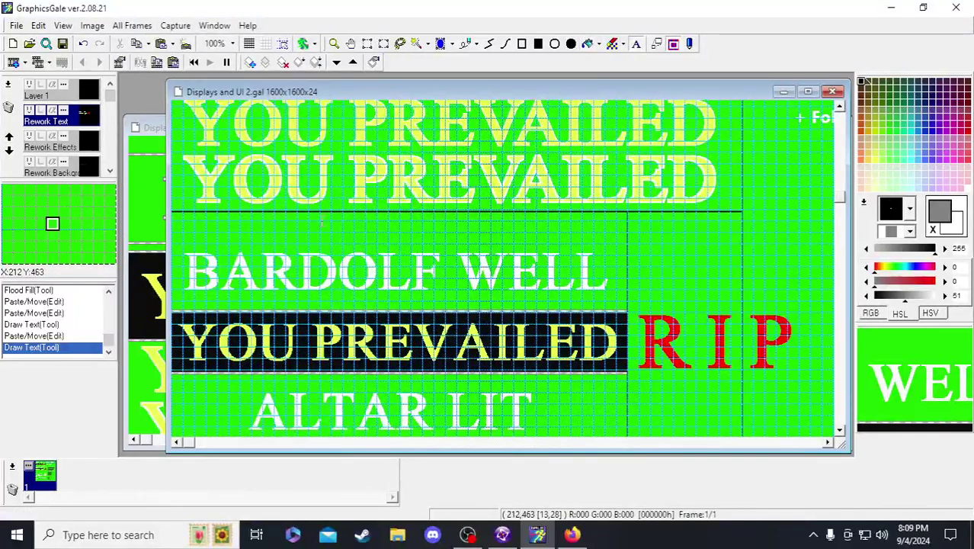
pyautogui.click(304, 239)
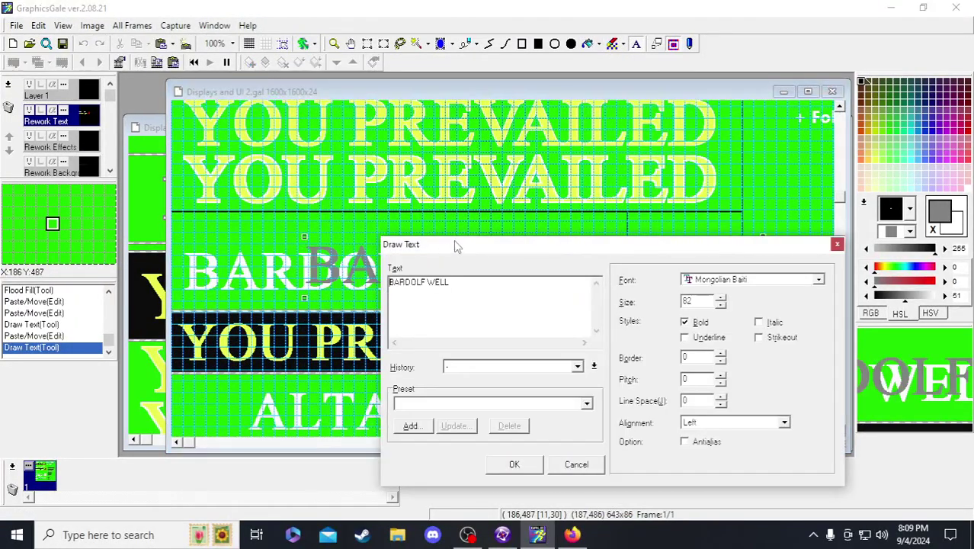
pyautogui.click(597, 463)
pyautogui.scroll(2, 501, 80)
# - Pick white from the lettering as the primary colour, keeping the original outline's grey as the second colour
pyautogui.click(588, 44)
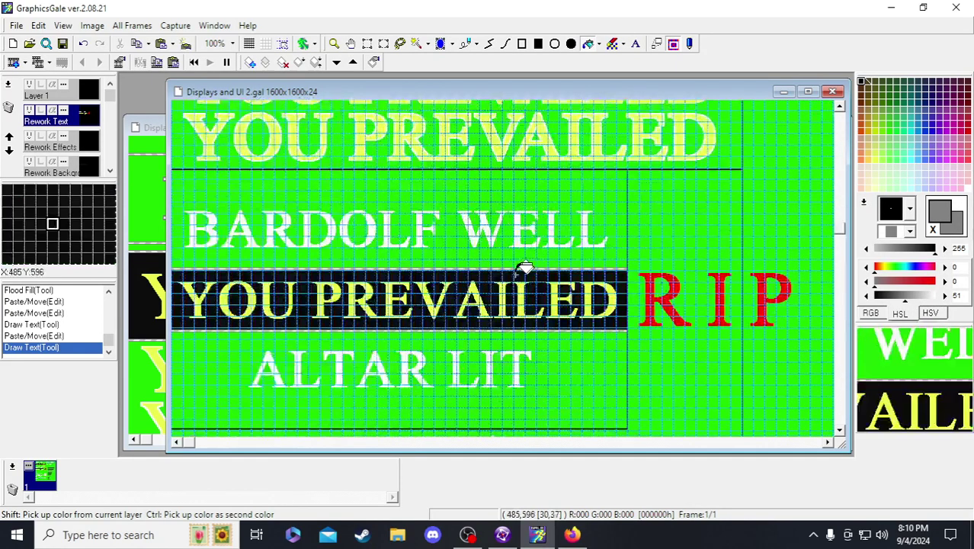
pyautogui.scroll(-5, 488, 260)
pyautogui.keyDown('ctrl'); pyautogui.click(599, 191); pyautogui.keyUp('ctrl')
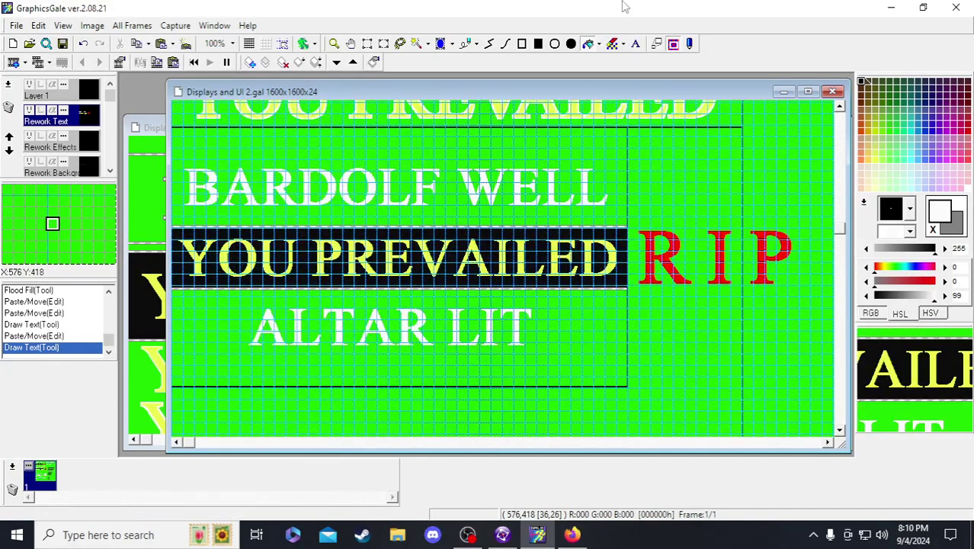
# - Start a BARDOLF WELL text with a border of 2 and lay it over the plain white lettering
pyautogui.click(637, 44)
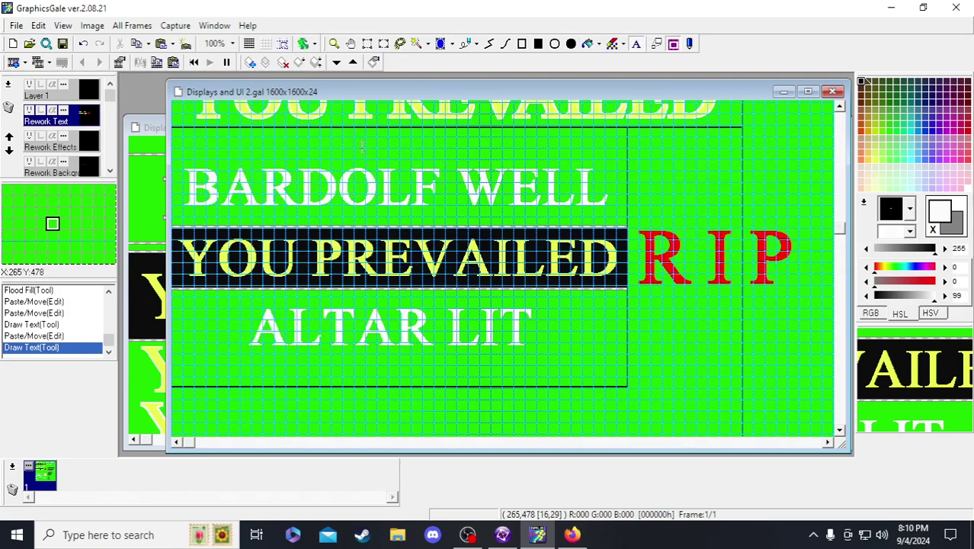
pyautogui.click(360, 146)
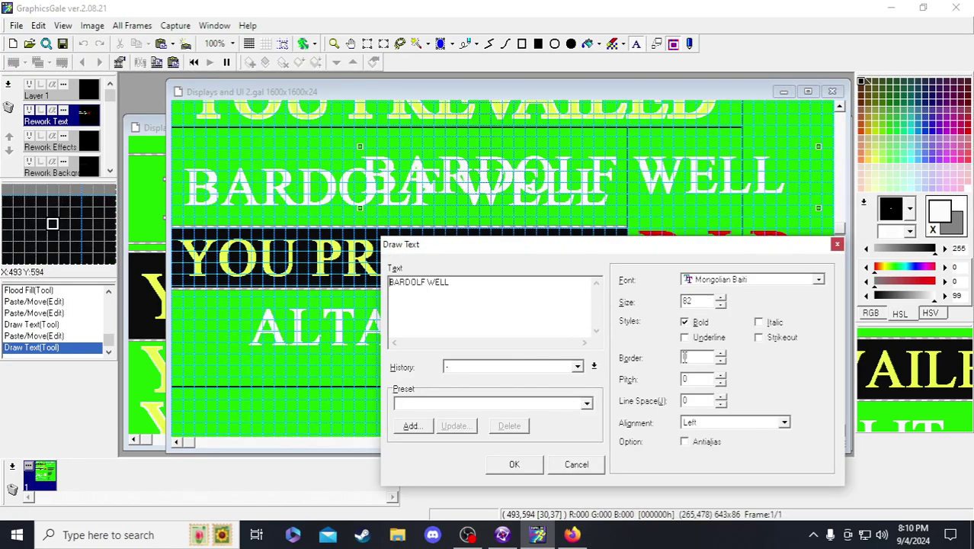
pyautogui.doubleClick(721, 354)
pyautogui.moveTo(648, 164); pyautogui.dragTo(474, 183)
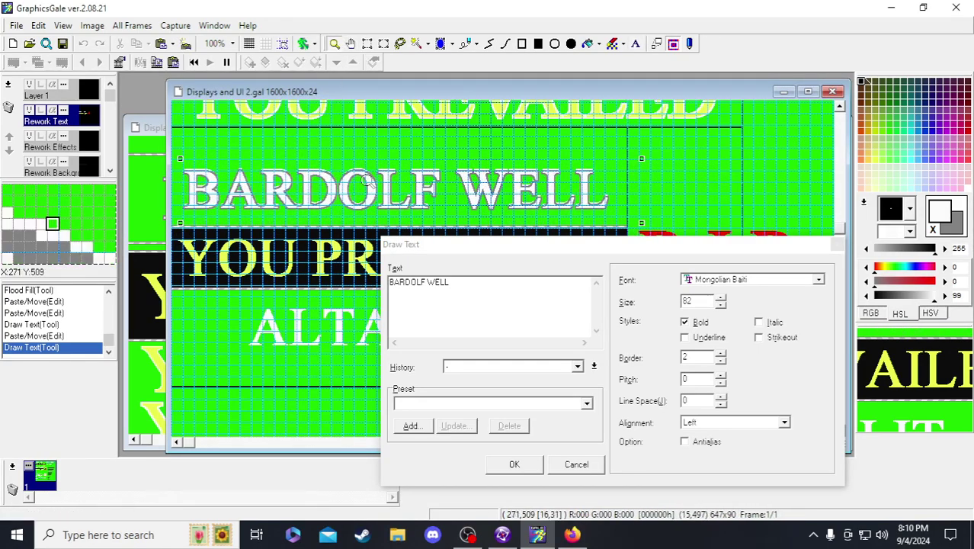
# - Nudge the bordered BARDOLF WELL text up to line up with the white lettering beneath, commit it, and save the image
pyautogui.scroll(2, 343, 192)
pyautogui.scroll(1, 436, 161)
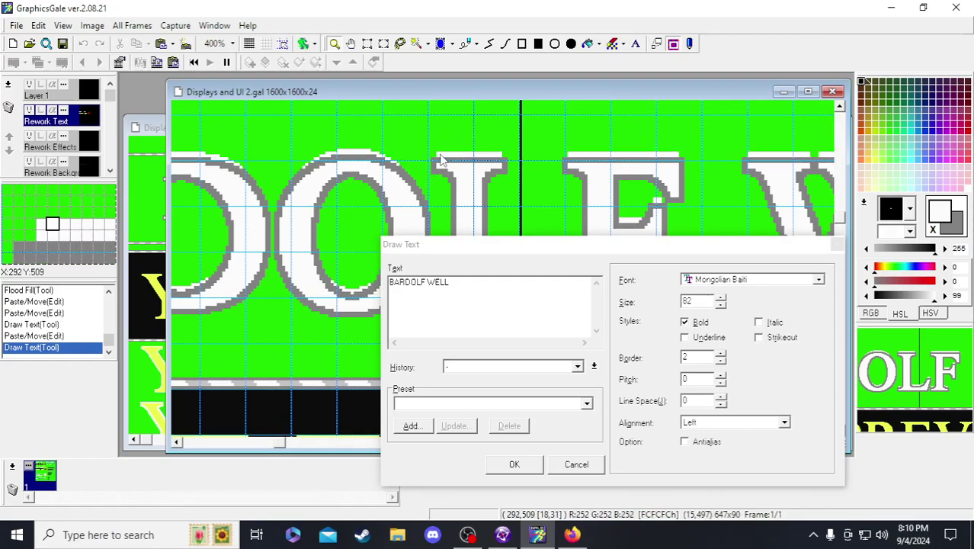
pyautogui.press('Up')
pyautogui.press('Up')
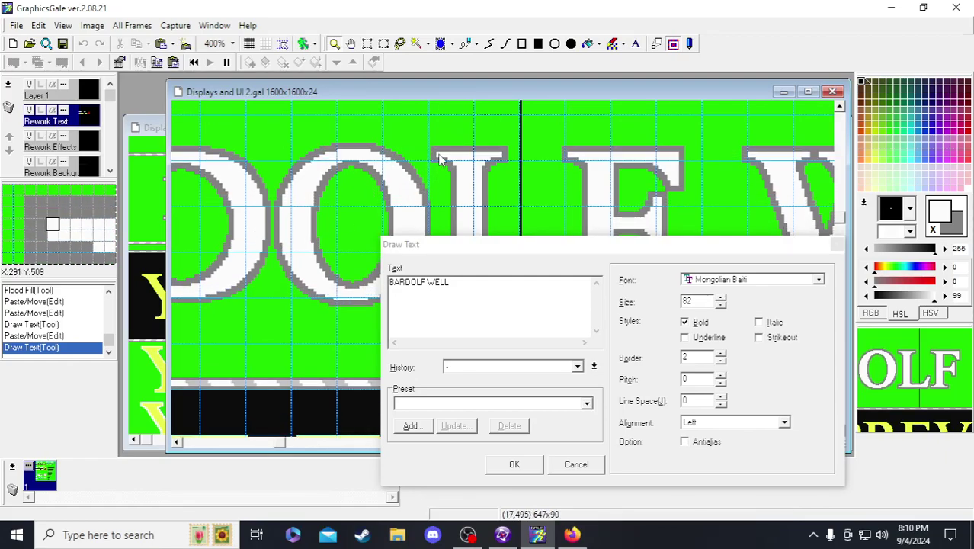
pyautogui.scroll(-4, 439, 158)
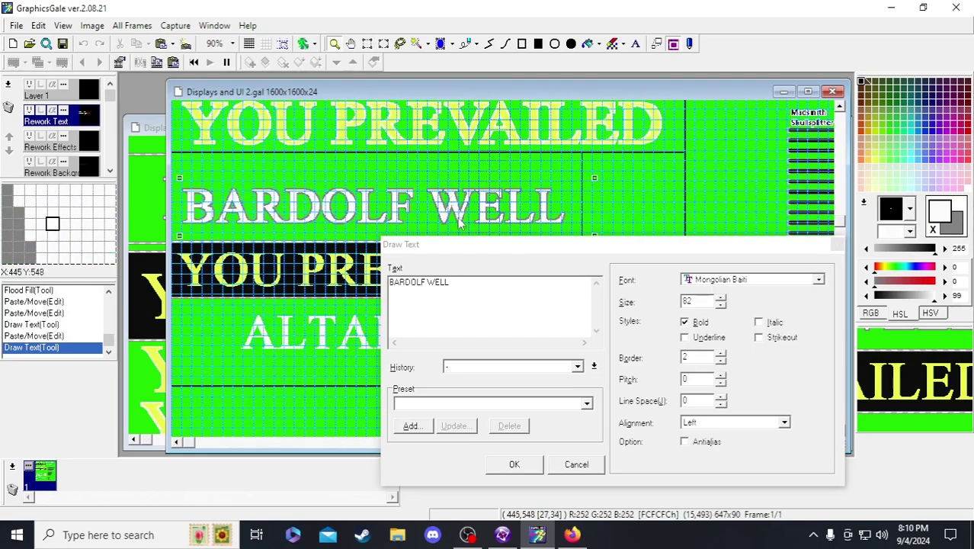
pyautogui.moveTo(489, 245)
pyautogui.mouseDown()
pyautogui.moveTo(454, 238)
pyautogui.moveTo(410, 177)
pyautogui.mouseUp()
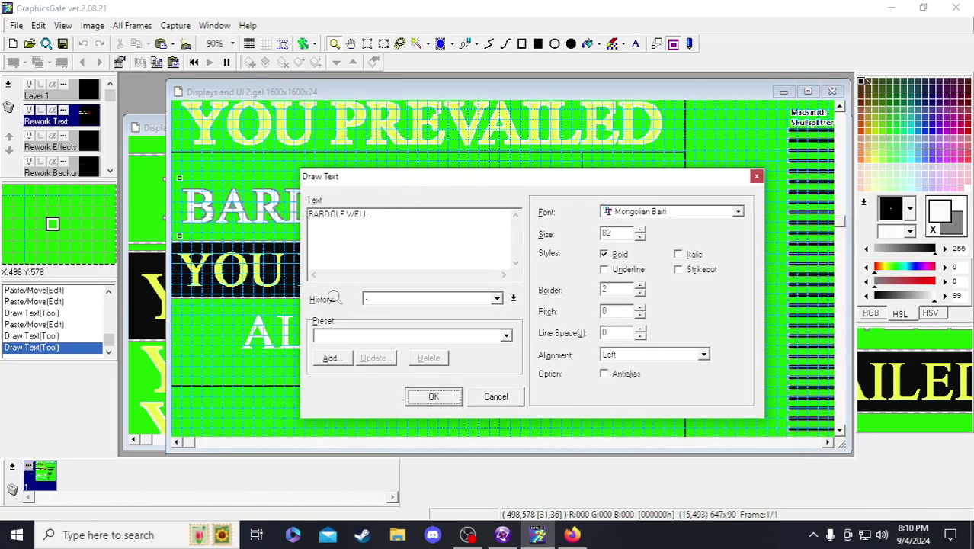
pyautogui.click(433, 396)
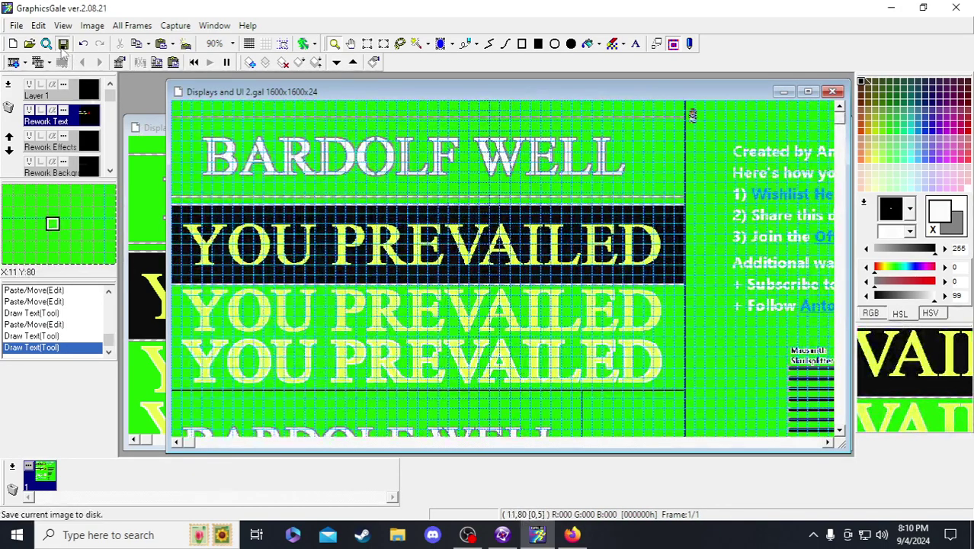
# - Duplicate the empty Layer 1 as Rework Text Overlays, place it between Layer 1 and Rework Text, and save the image
pyautogui.click(368, 44)
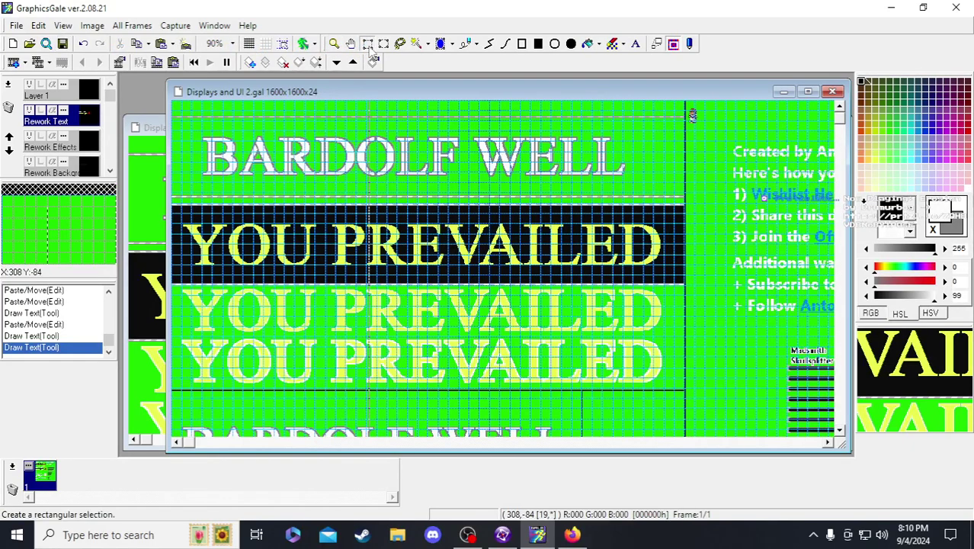
pyautogui.click(89, 99)
pyautogui.rightClick(62, 95)
pyautogui.click(97, 121)
pyautogui.write('Rework Text Overlays')
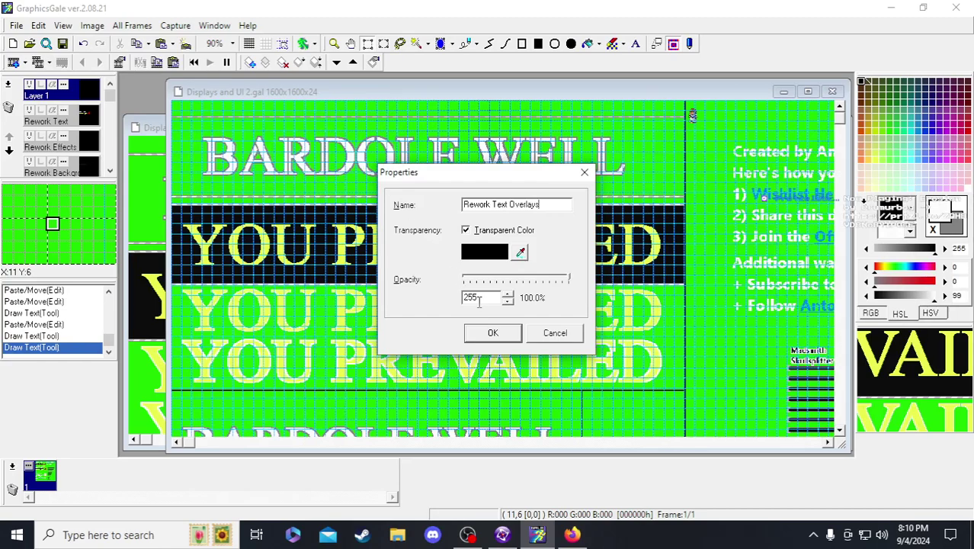
pyautogui.click(488, 332)
pyautogui.moveTo(87, 93); pyautogui.dragTo(94, 115)
pyautogui.click(62, 43)
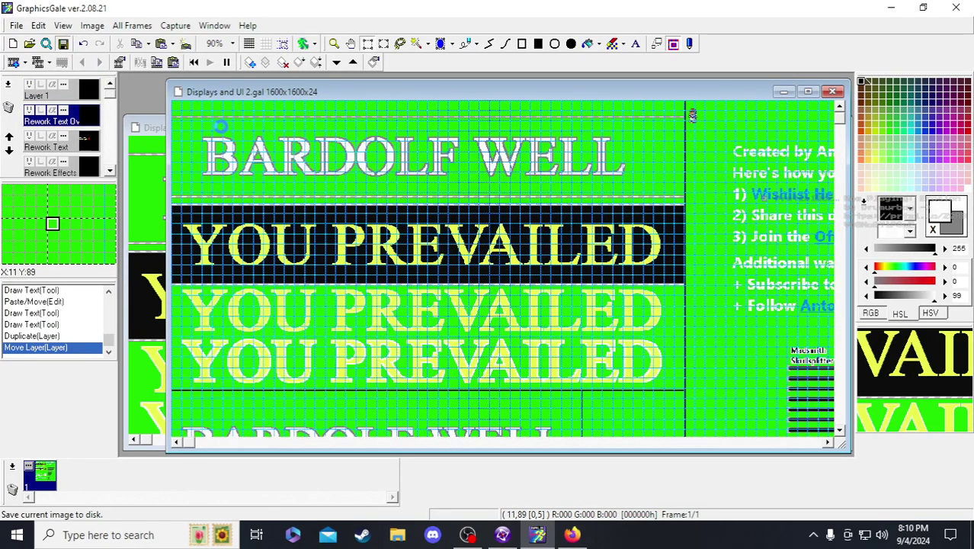
# - Try to move the overlay lines of the large BARDOLF WELL down onto the small lettering
pyautogui.moveTo(198, 134); pyautogui.dragTo(644, 185)
pyautogui.moveTo(416, 157); pyautogui.dragTo(402, 351)
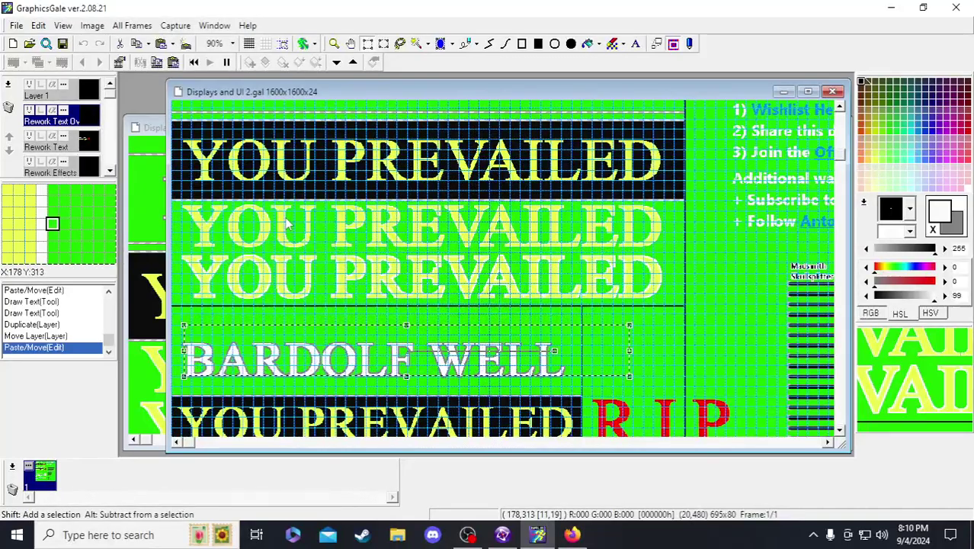
pyautogui.scroll(5, 76, 145)
# - Toggle the visibility of Menu Text 1, Menu UI 2, Menu UI 1 and Title Effects to find the layer holding the lettering's overlay lines
pyautogui.click(89, 147)
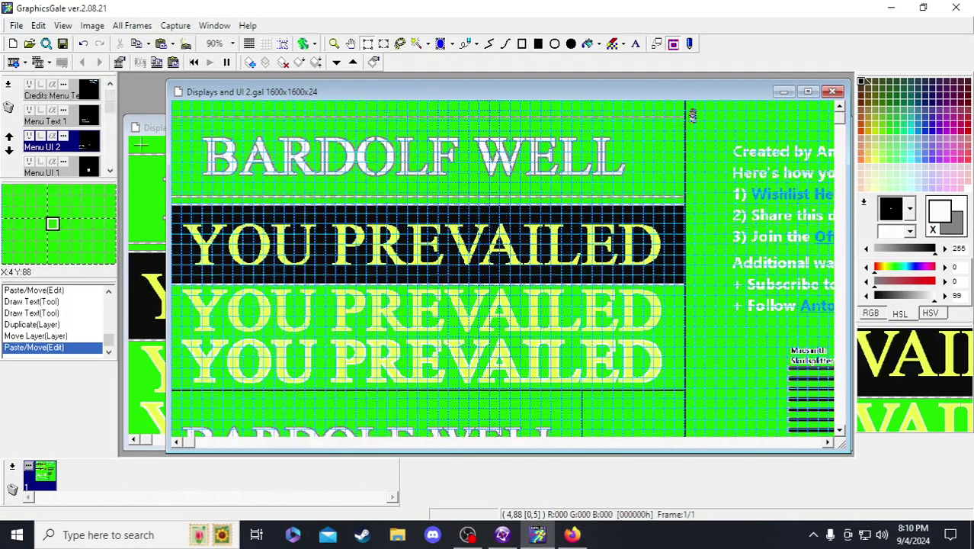
pyautogui.click(29, 110)
pyautogui.click(29, 136)
pyautogui.click(28, 162)
pyautogui.scroll(-2, 29, 162)
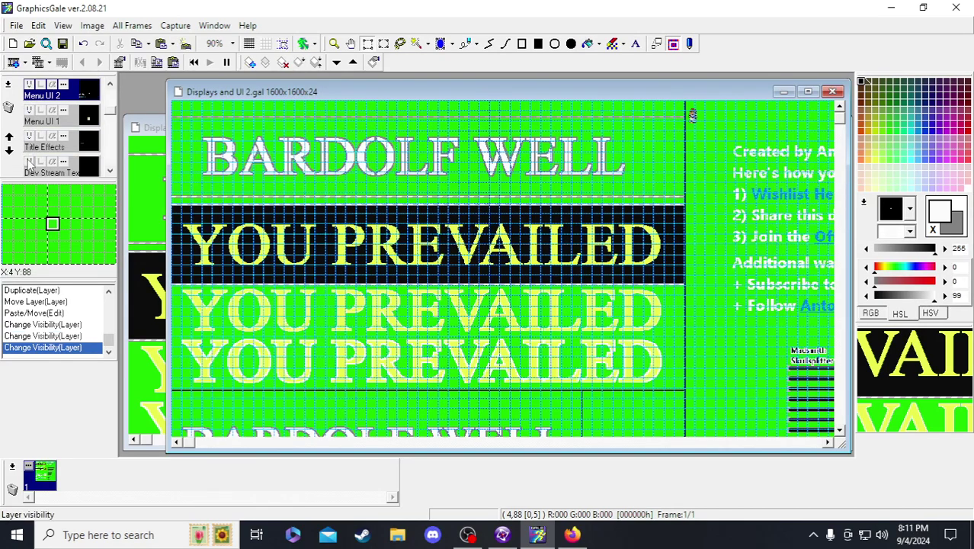
pyautogui.click(29, 138)
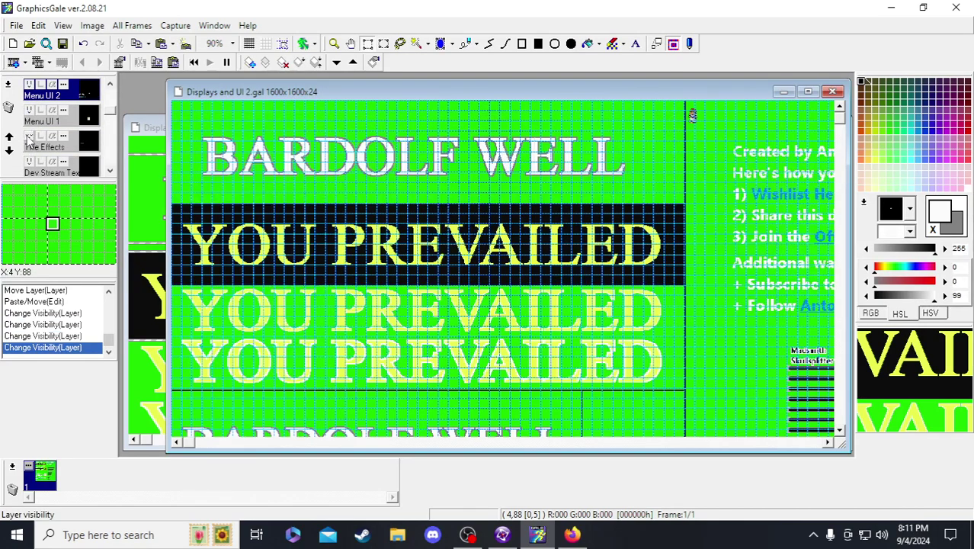
# - Copy the large BARDOLF WELL overlay area from the Title Effects layer and make Rework Text Overlays the active layer
pyautogui.click(83, 148)
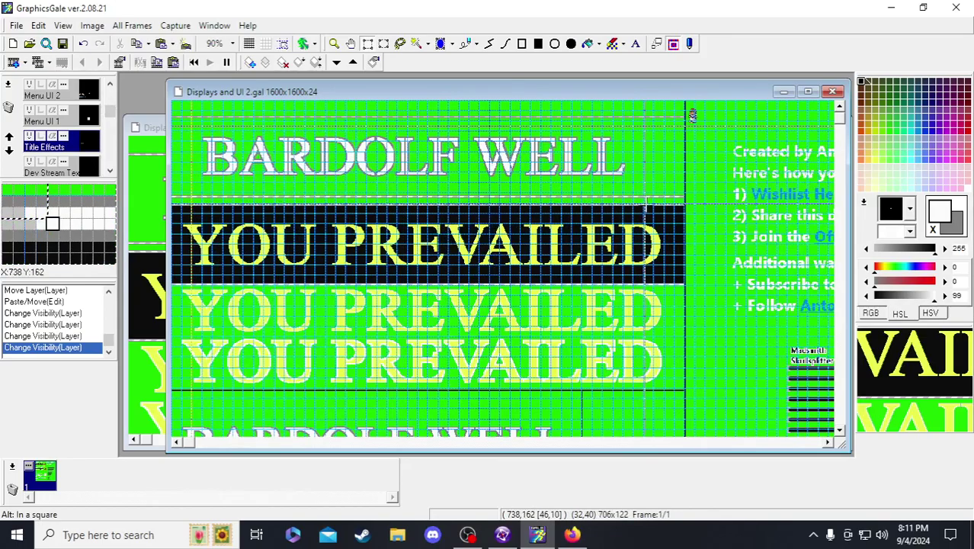
pyautogui.scroll(-4, 105, 134)
pyautogui.scroll(3, 101, 126)
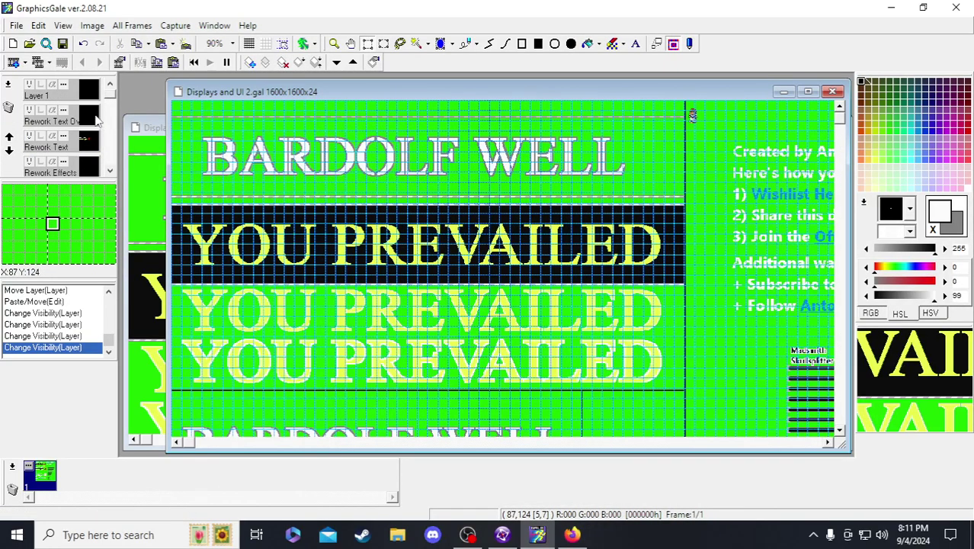
pyautogui.click(93, 123)
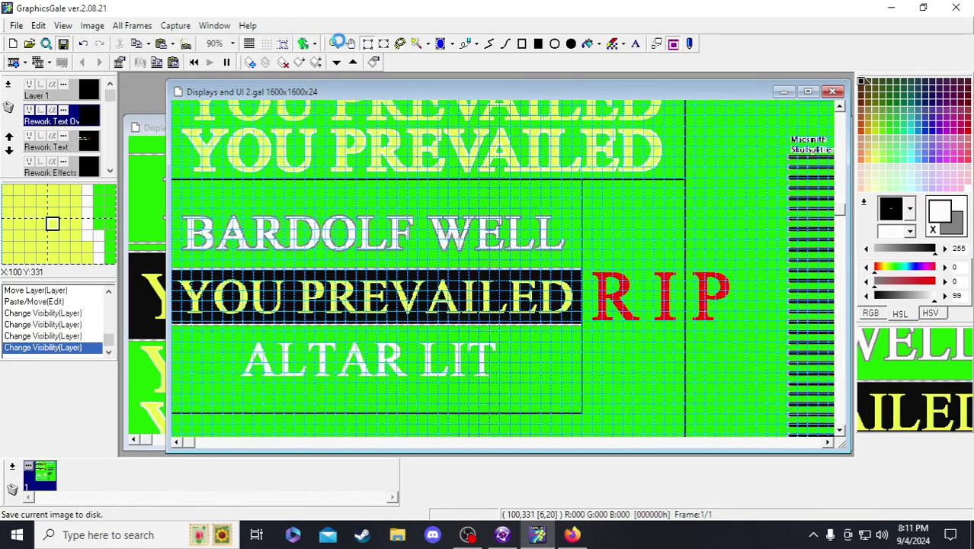
# - Examine the small BARDOLF WELL lettering and its grey outline at 100% and 200% magnification
pyautogui.click(336, 44)
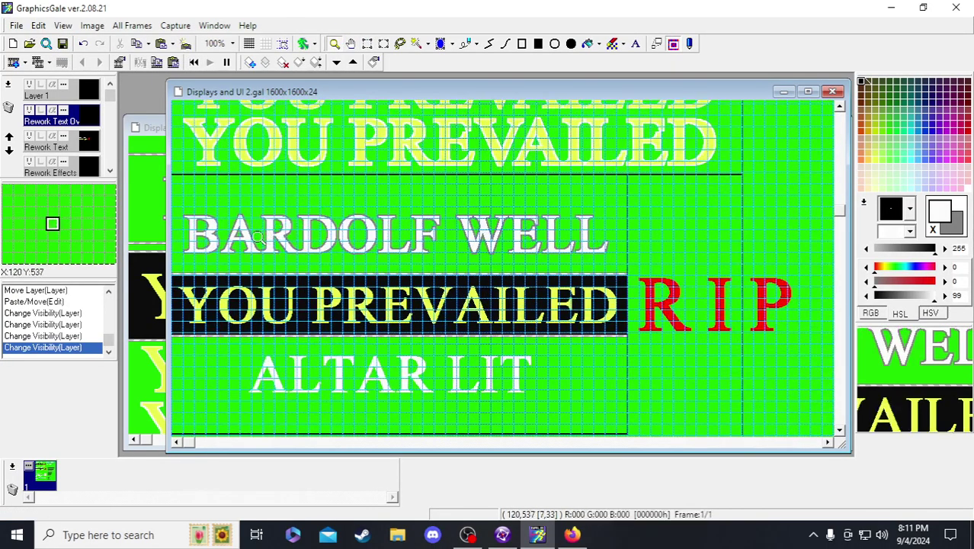
pyautogui.click(256, 234)
pyautogui.rightClick(268, 234)
pyautogui.click(322, 217)
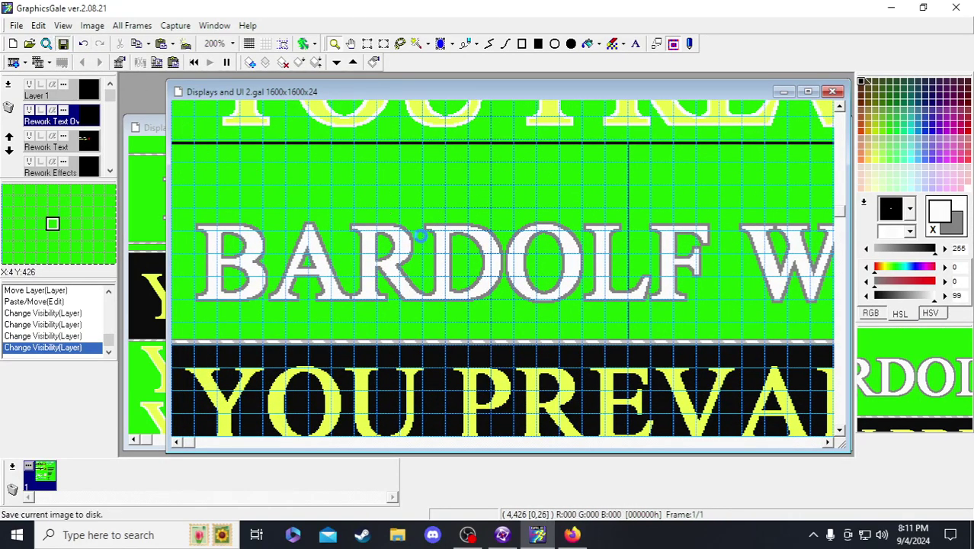
pyautogui.scroll(-1, 427, 233)
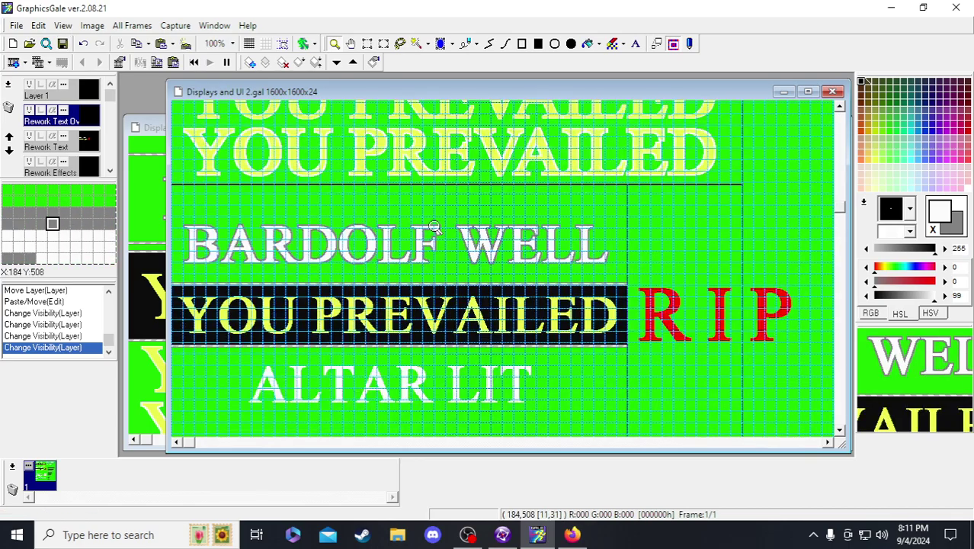
pyautogui.scroll(1, 412, 269)
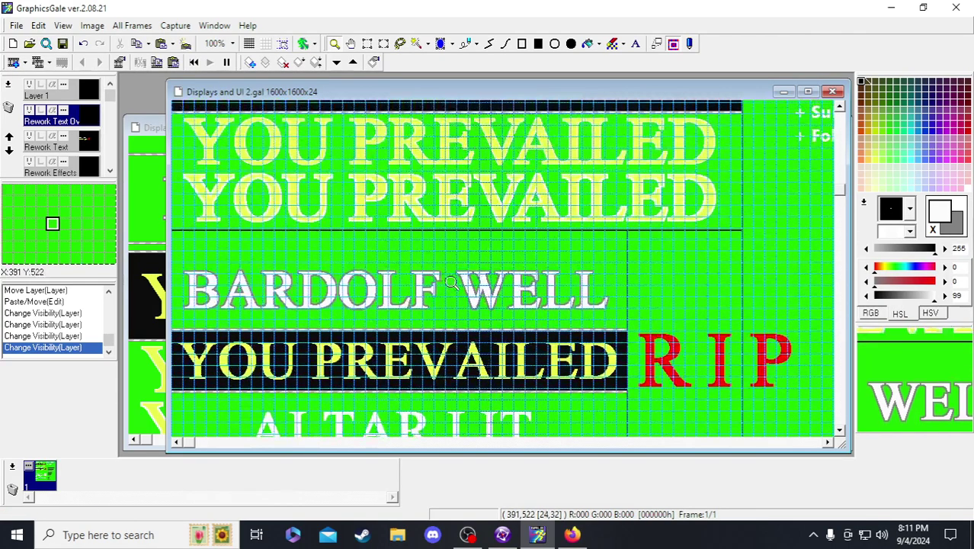
pyautogui.scroll(1, 355, 279)
pyautogui.scroll(-2, 354, 278)
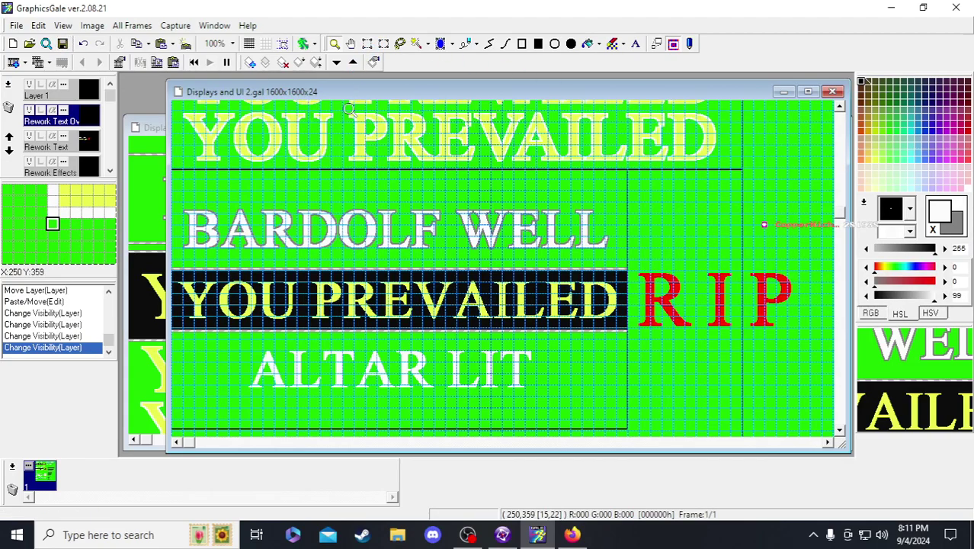
pyautogui.click(250, 235)
pyautogui.rightClick(250, 235)
pyautogui.scroll(1, 373, 153)
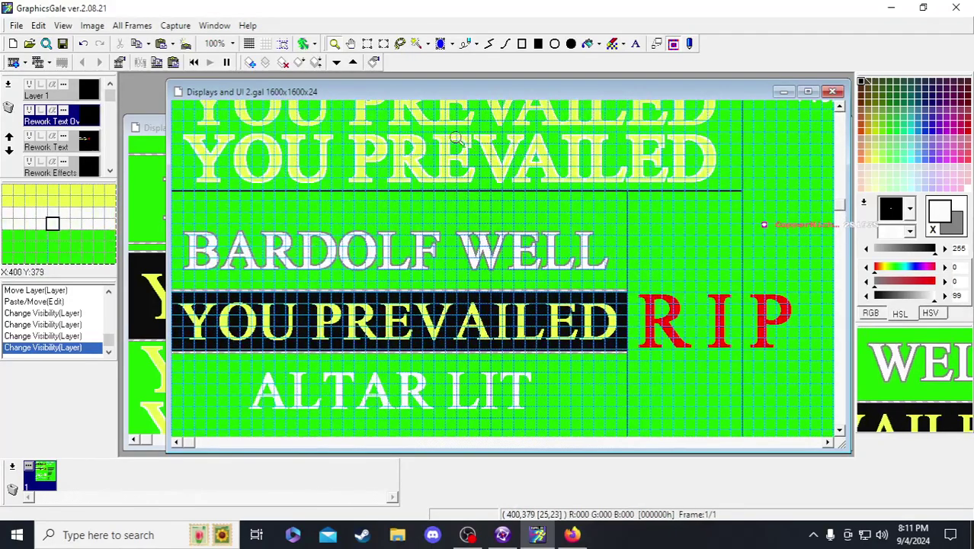
# - Compare the small announcement lettering with the large originals above it, saving the image
pyautogui.click(367, 44)
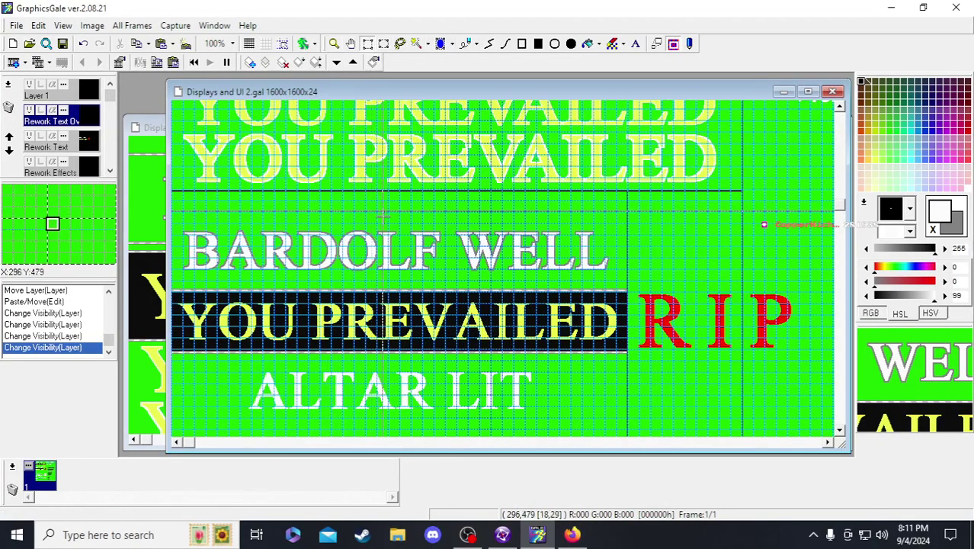
pyautogui.click(62, 44)
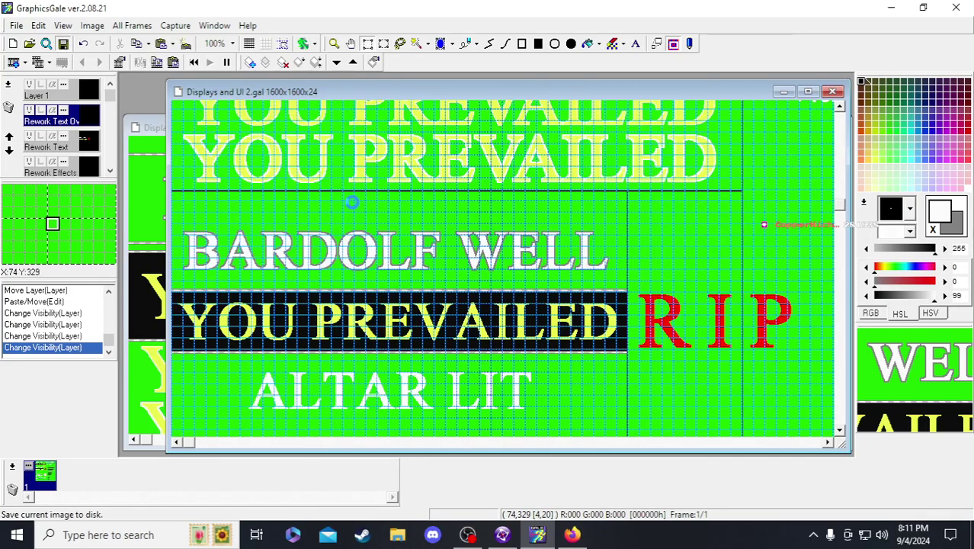
pyautogui.scroll(-2, 353, 202)
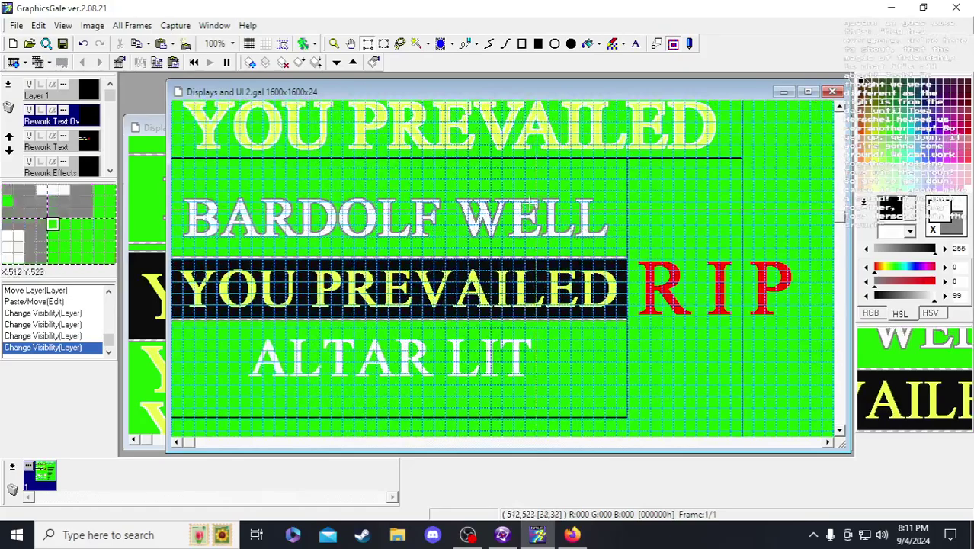
pyautogui.scroll(2, 482, 288)
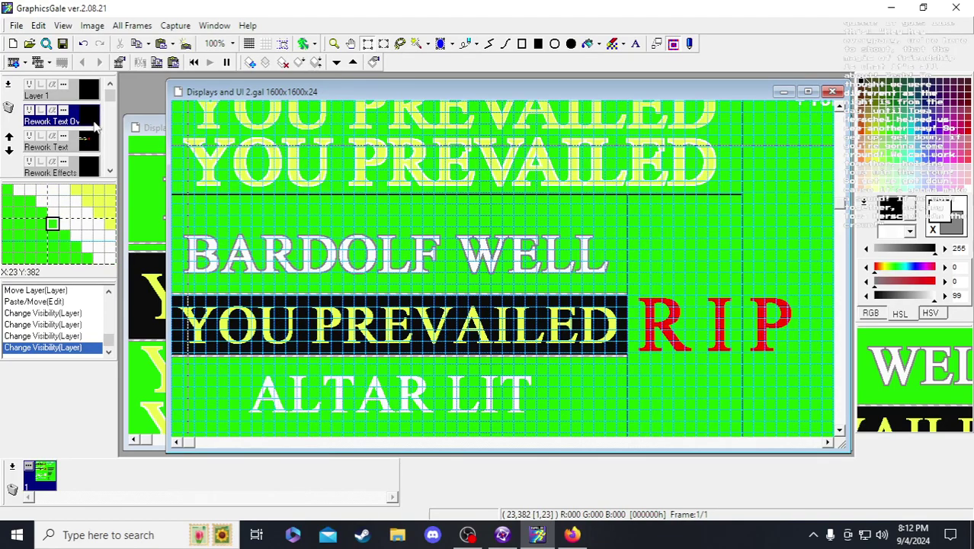
pyautogui.click(64, 44)
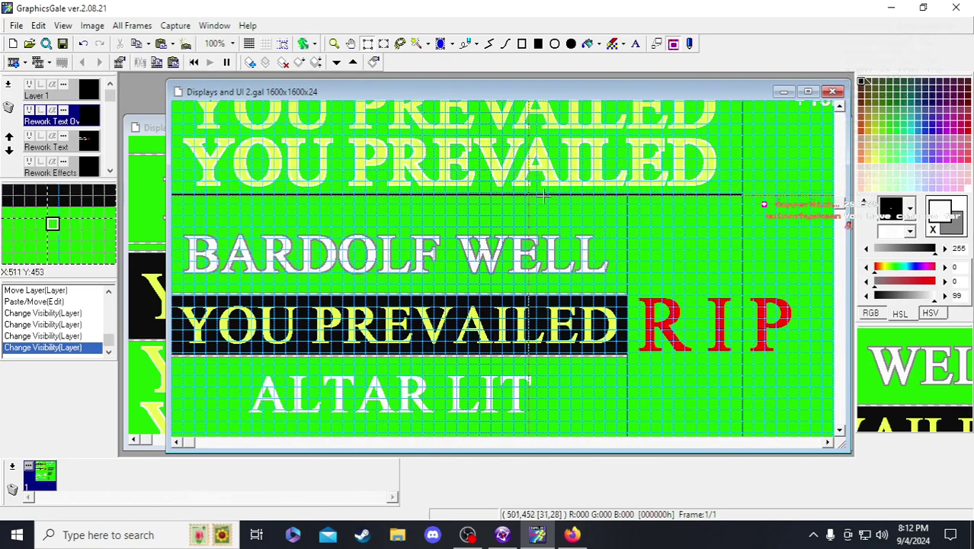
pyautogui.scroll(2, 526, 236)
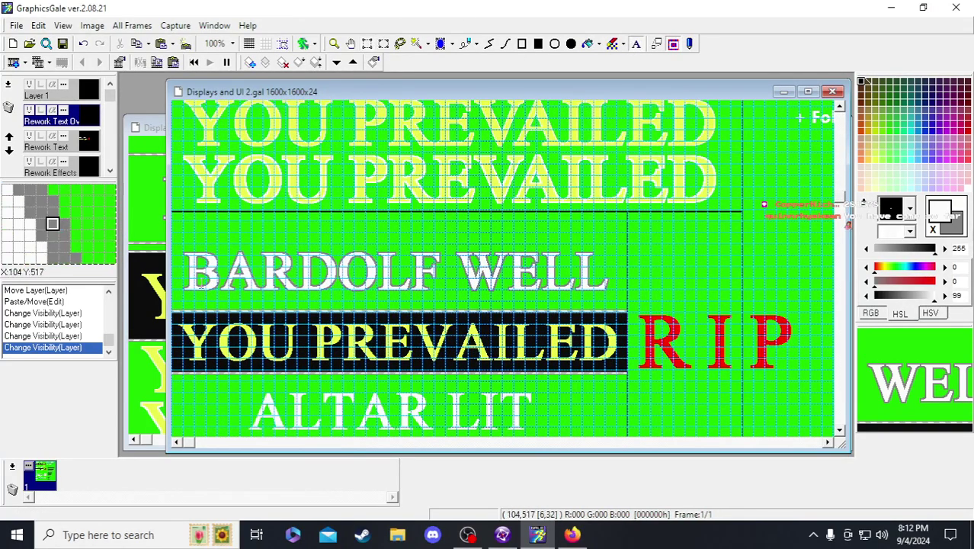
pyautogui.scroll(5, 282, 243)
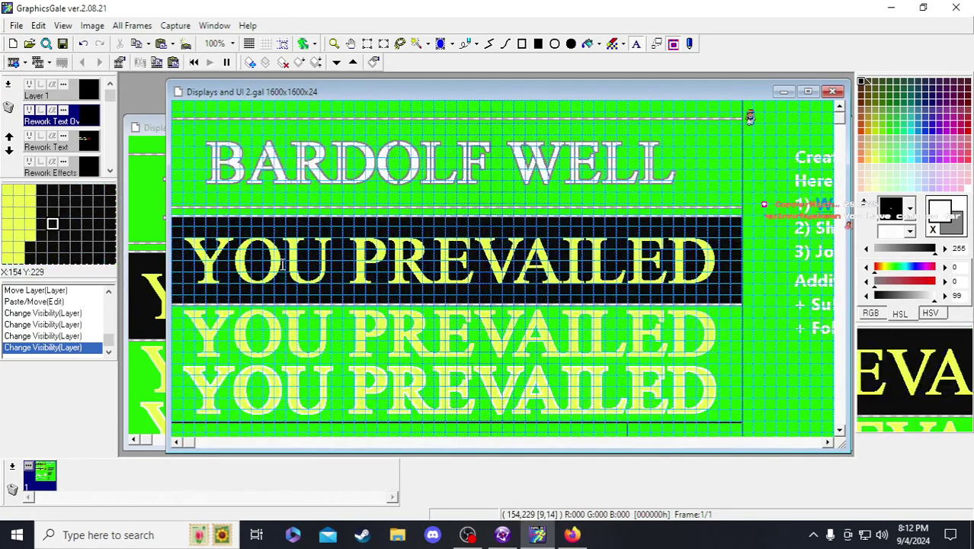
pyautogui.scroll(-4, 282, 264)
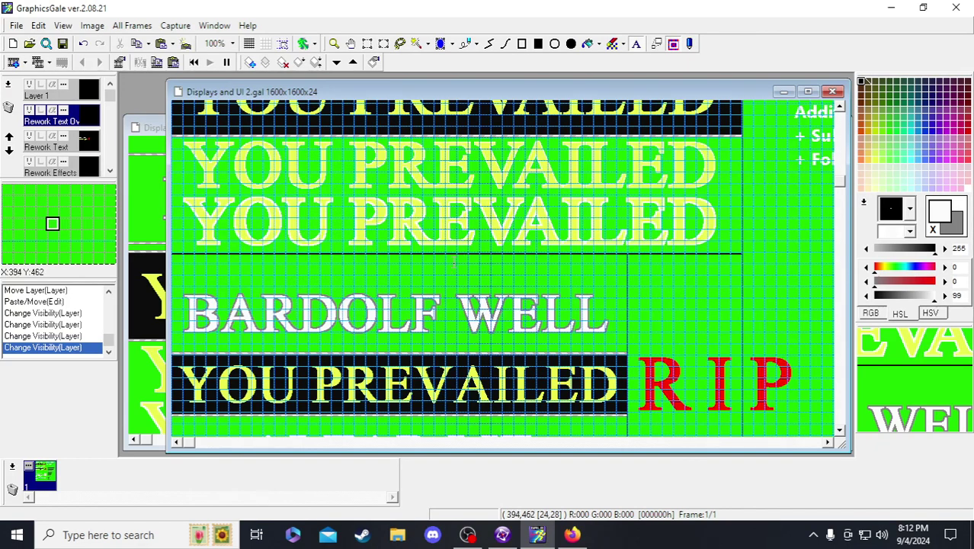
pyautogui.click(62, 43)
pyautogui.scroll(-2, 192, 231)
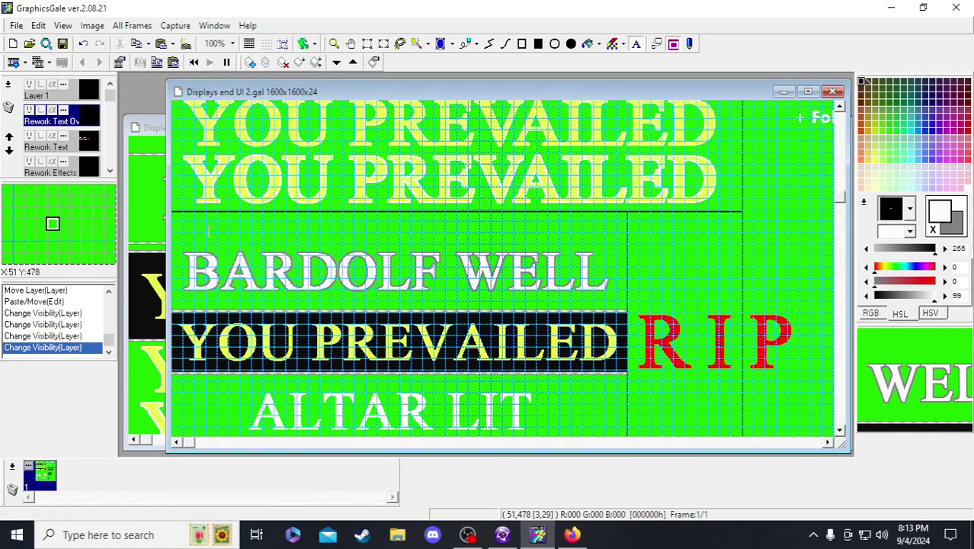
# - Paste the copied BARDOLF WELL overlay on the Rework Text Overlays layer and place it over the small lettering
pyautogui.click(200, 225)
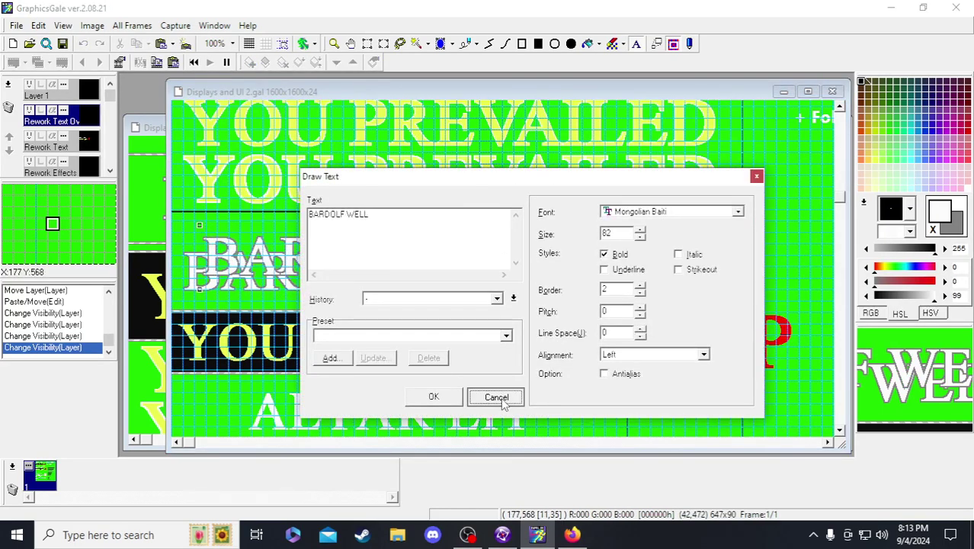
pyautogui.click(497, 397)
pyautogui.scroll(10, 749, 116)
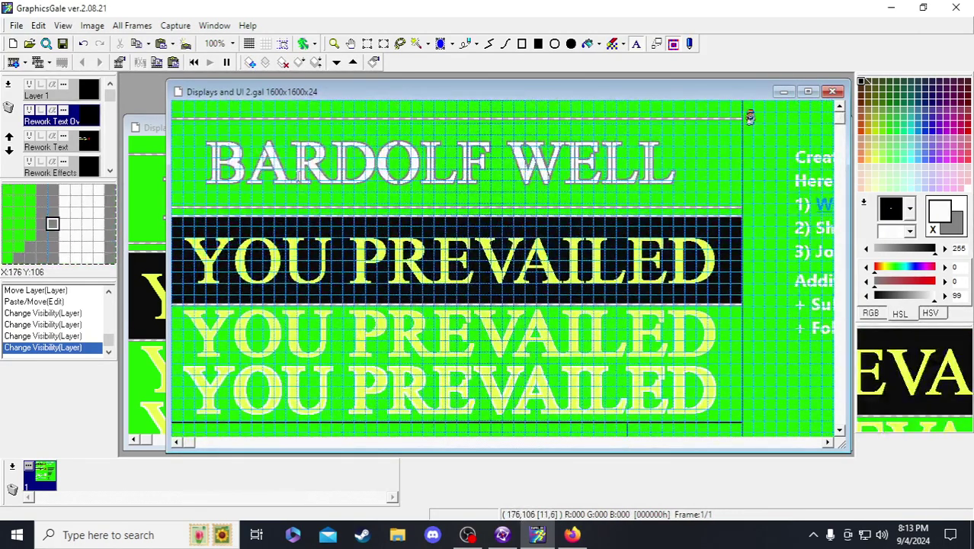
pyautogui.scroll(-5, 315, 238)
pyautogui.hotkey('ctrl', 'v')
pyautogui.moveTo(313, 309); pyautogui.dragTo(319, 280)
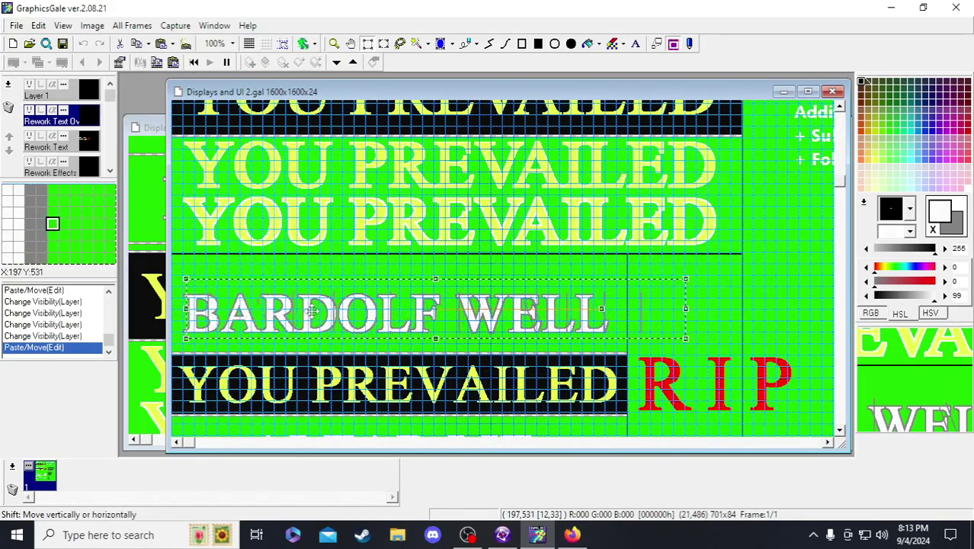
# - Check the pasted overlay against the large BARDOLF WELL, and place it back over the small lettering starting near its left edge
pyautogui.scroll(2, 310, 309)
pyautogui.moveTo(313, 393); pyautogui.dragTo(322, 196)
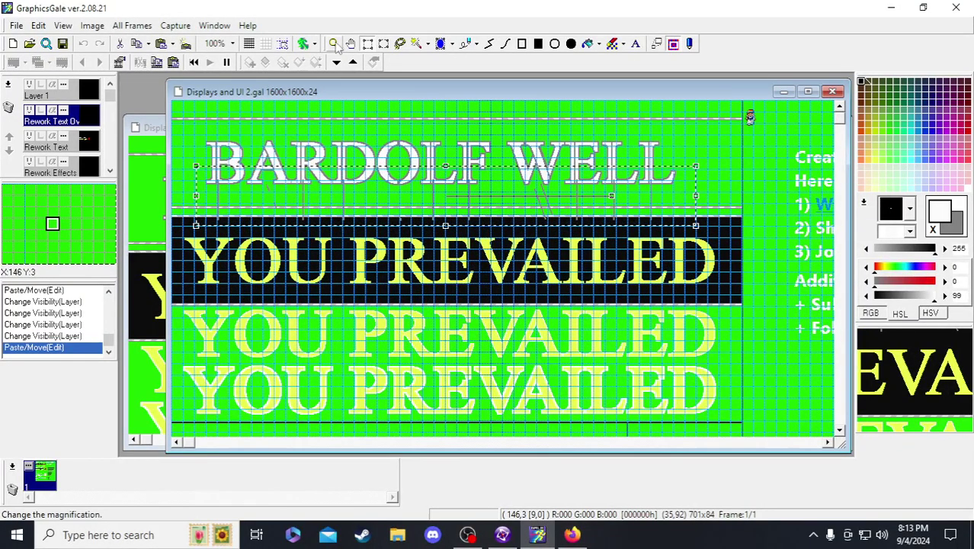
pyautogui.click(333, 44)
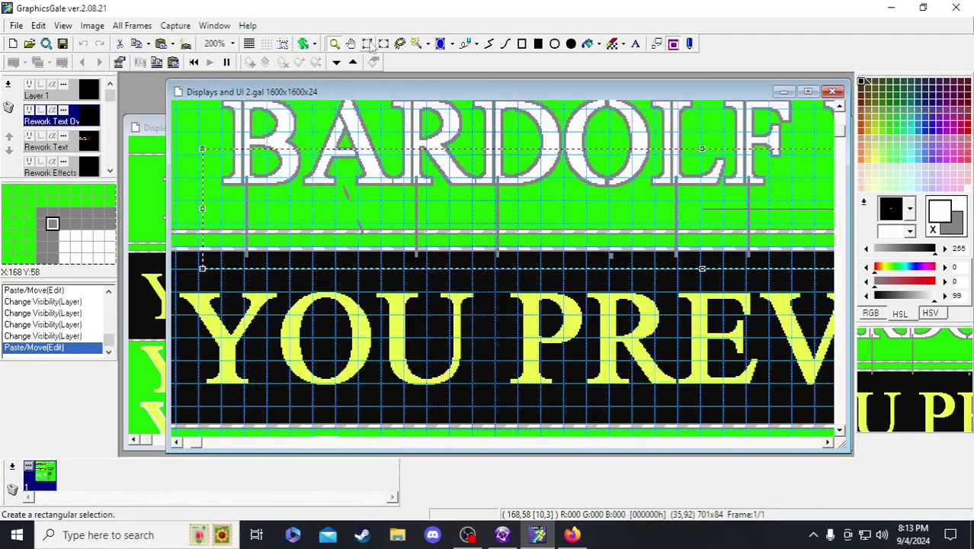
pyautogui.moveTo(342, 199); pyautogui.dragTo(289, 300)
pyautogui.scroll(-4, 337, 198)
pyautogui.scroll(-2, 337, 221)
pyautogui.scroll(-2, 322, 314)
pyautogui.moveTo(267, 371); pyautogui.dragTo(267, 372)
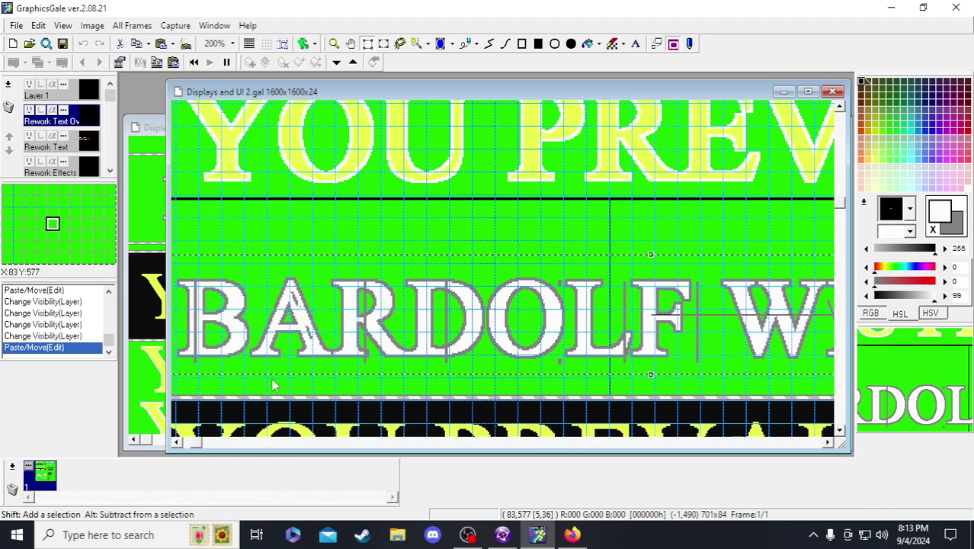
# - Move the A's overlay lines to the left so they fit the small A of BARDOLF
pyautogui.moveTo(276, 252); pyautogui.dragTo(324, 374)
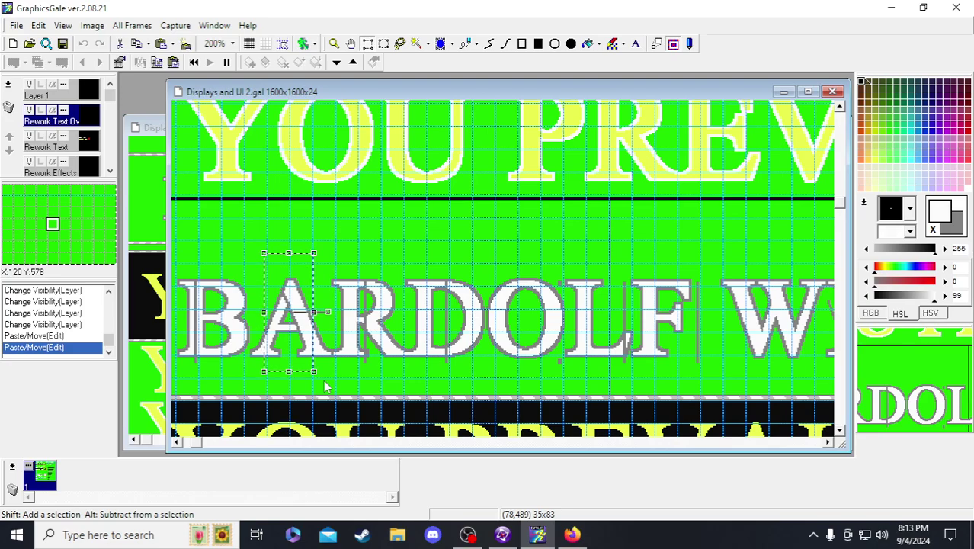
pyautogui.scroll(-3, 335, 366)
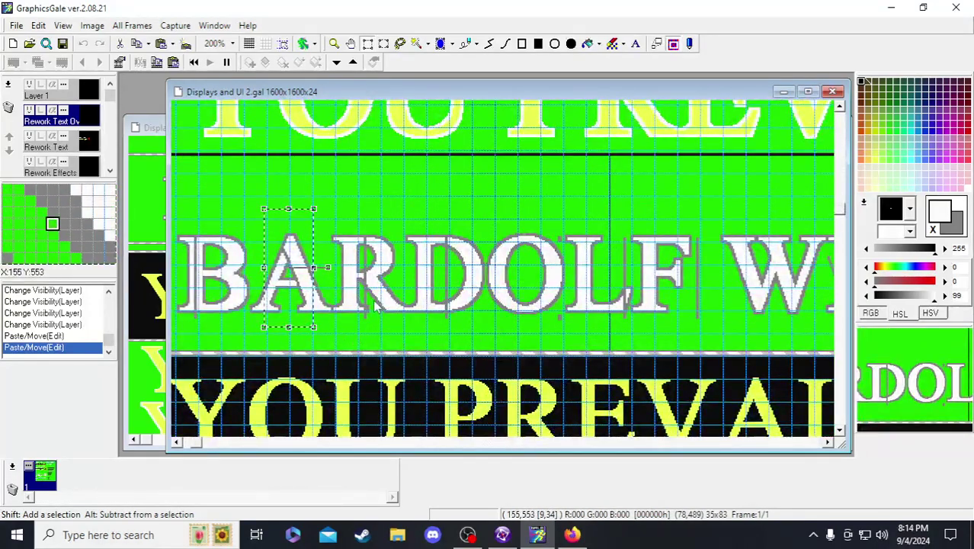
pyautogui.click(389, 328)
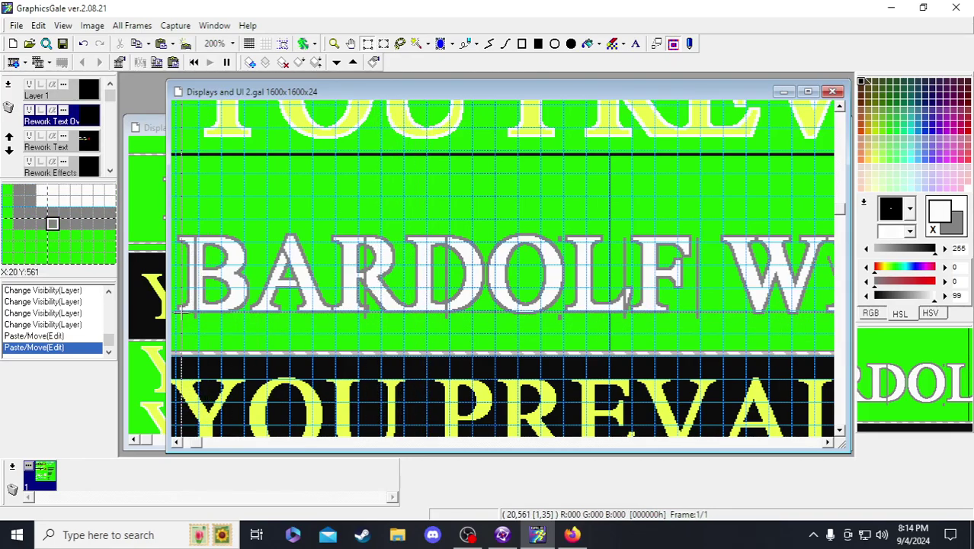
# - Shift the R and D overlay lines together to the left toward the small letters' stems, comparing their position with the large BARDOLF
pyautogui.moveTo(354, 217); pyautogui.dragTo(465, 331)
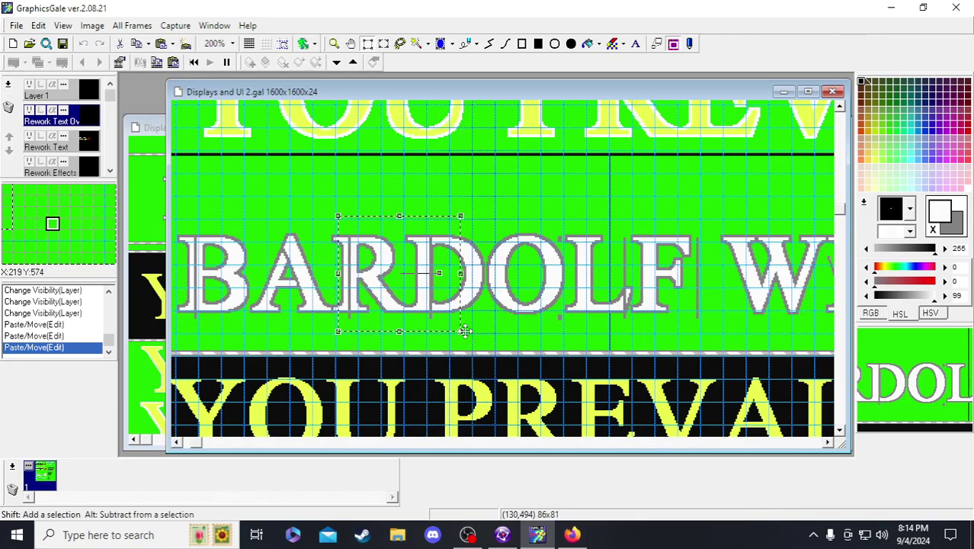
pyautogui.scroll(10, 465, 331)
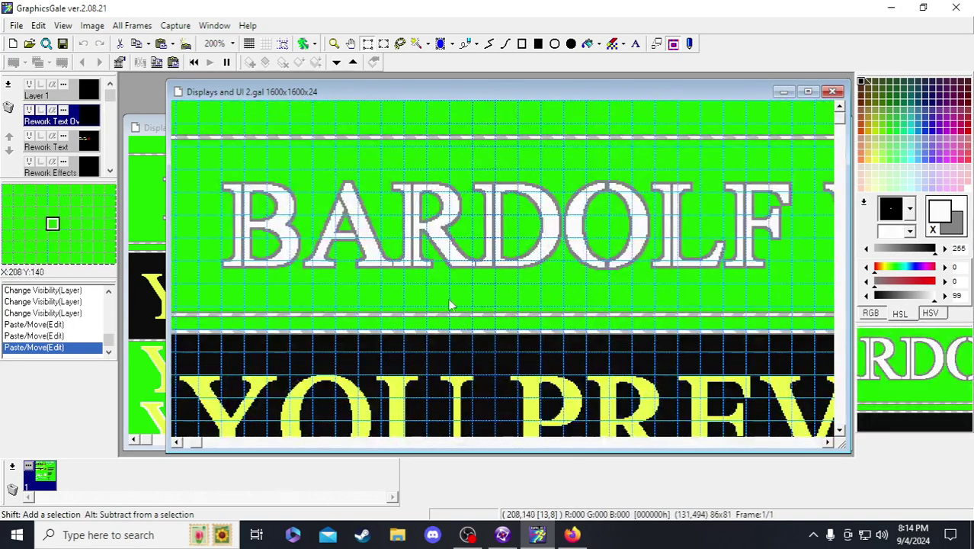
pyautogui.scroll(-10, 413, 219)
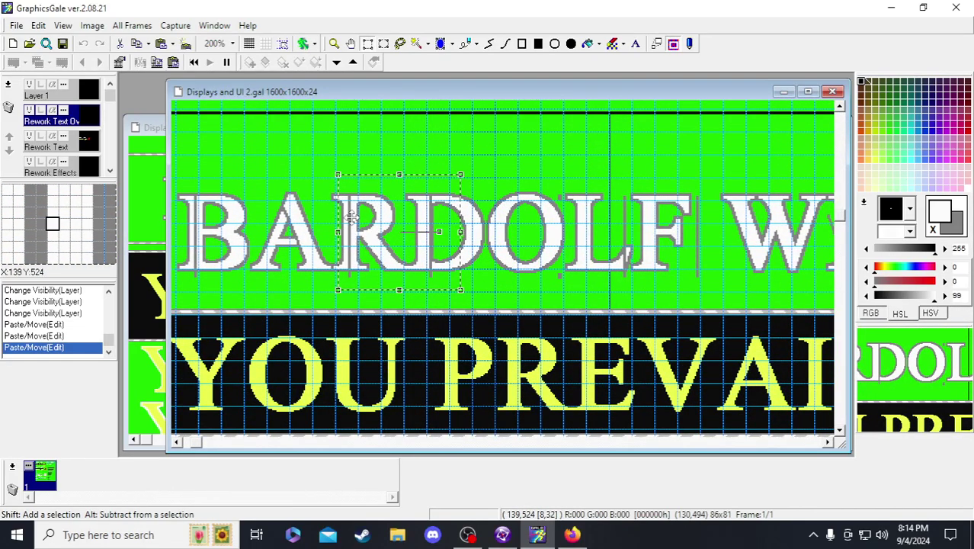
pyautogui.moveTo(872, 381); pyautogui.dragTo(941, 385)
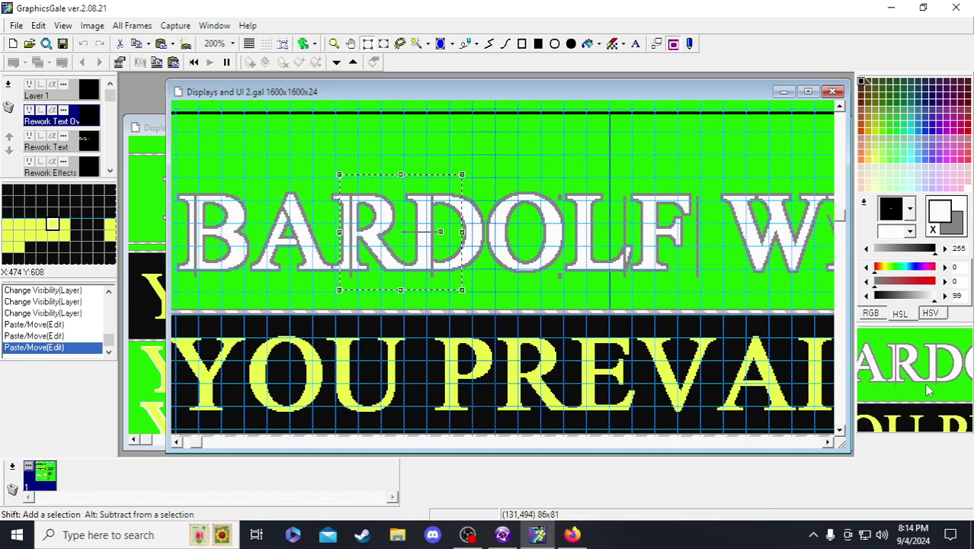
pyautogui.moveTo(929, 390); pyautogui.dragTo(880, 385)
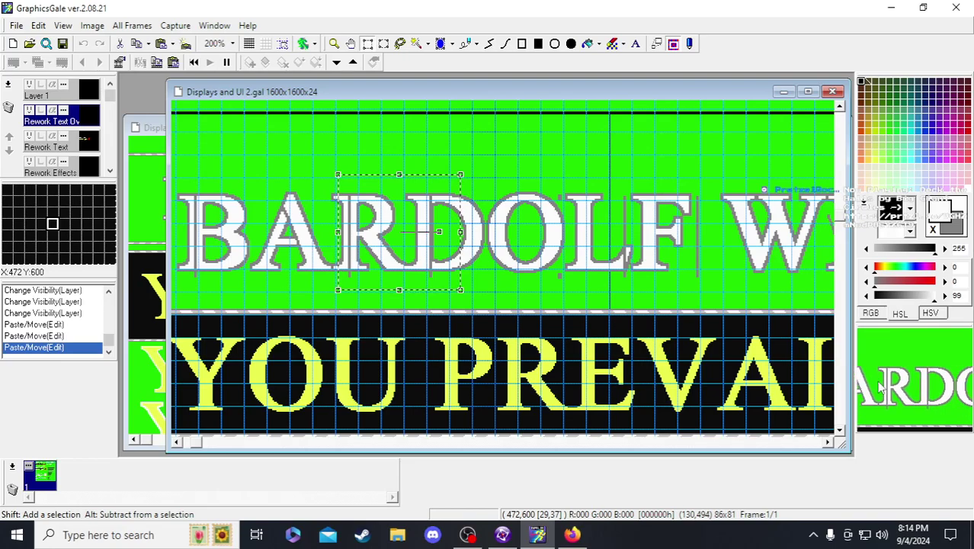
pyautogui.scroll(-5, 532, 286)
pyautogui.scroll(3, 532, 286)
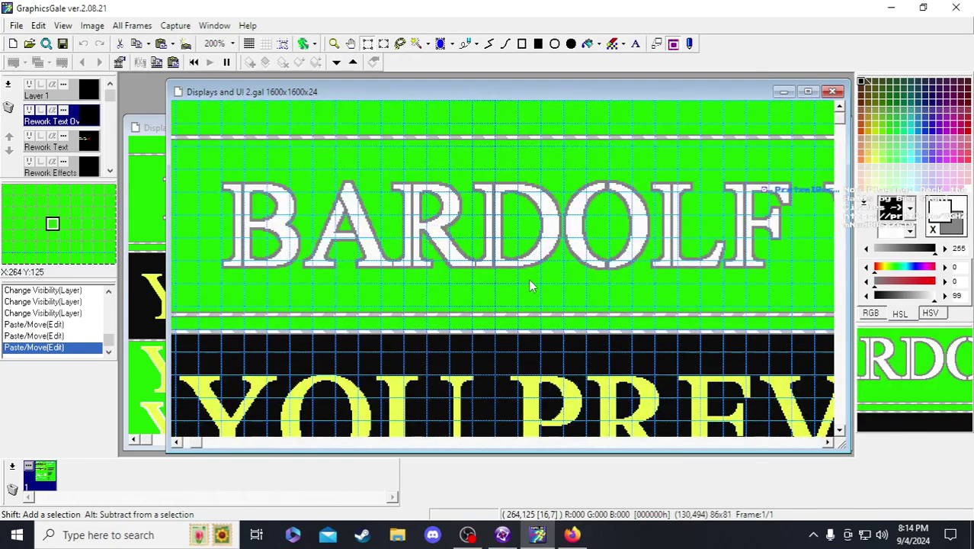
pyautogui.scroll(2, 532, 286)
pyautogui.scroll(-1, 503, 285)
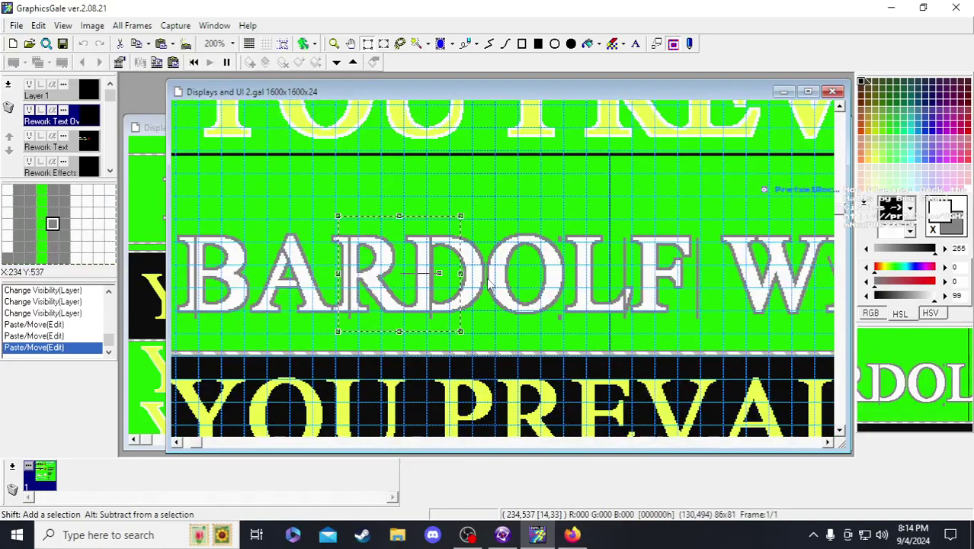
pyautogui.moveTo(371, 198); pyautogui.dragTo(500, 340)
pyautogui.moveTo(451, 311); pyautogui.dragTo(461, 309)
pyautogui.hotkey('ctrl', 'z')
# - On the Rework Text layer, touch up the base where the small R's leg meets the D with grey and white, using the large original as reference
pyautogui.scroll(5, 462, 309)
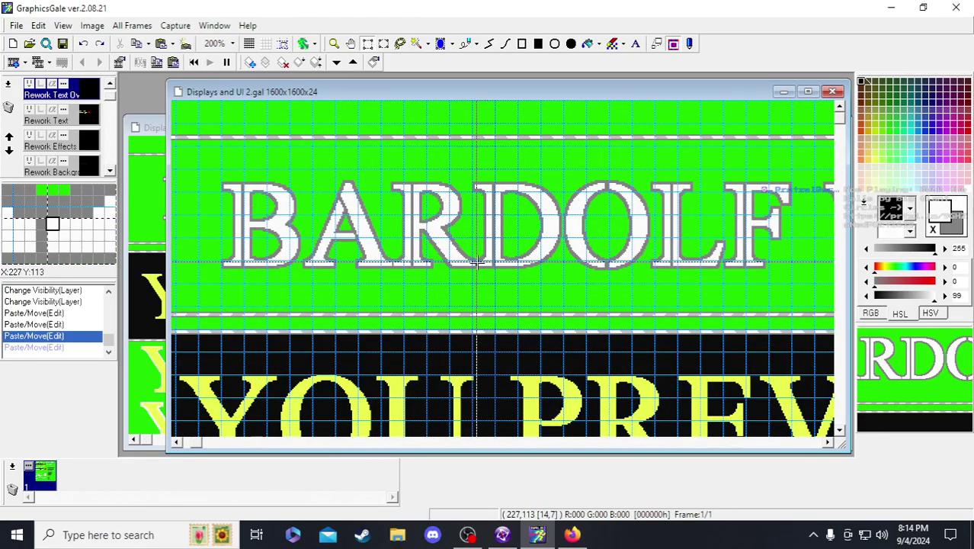
pyautogui.scroll(-4, 476, 263)
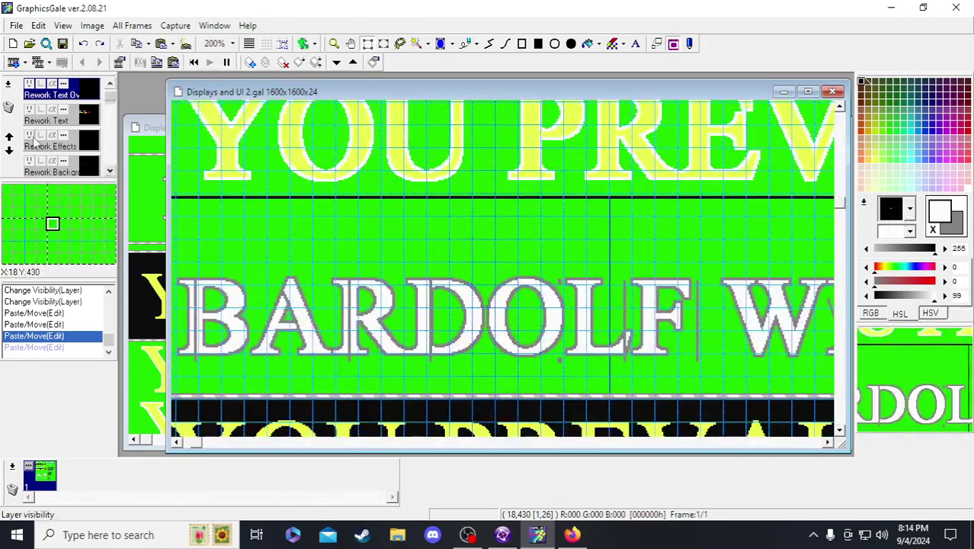
pyautogui.click(90, 122)
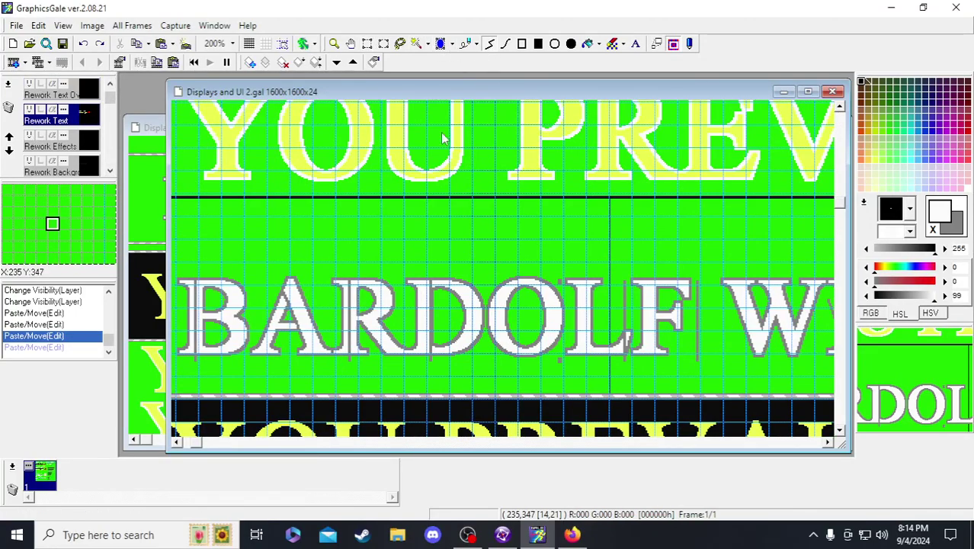
pyautogui.click(412, 354)
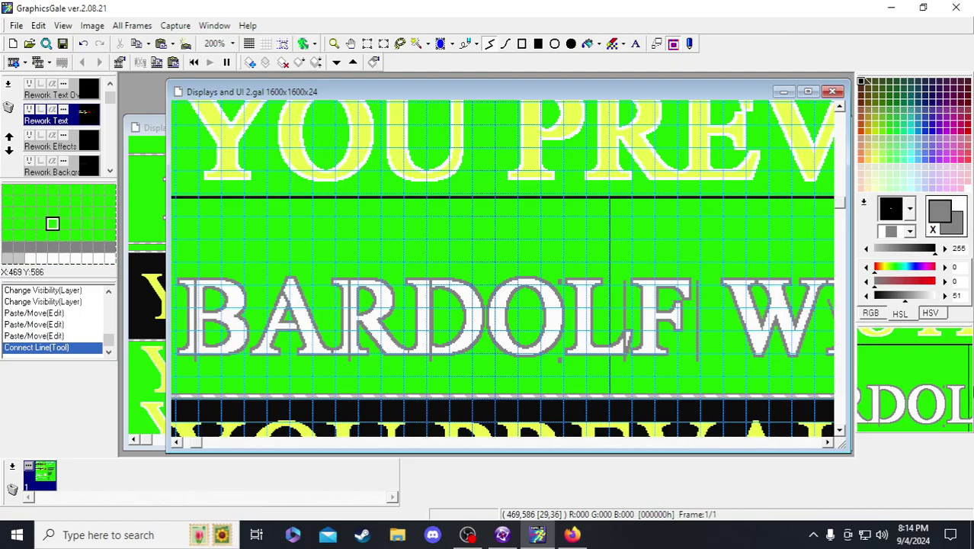
pyautogui.scroll(8, 530, 324)
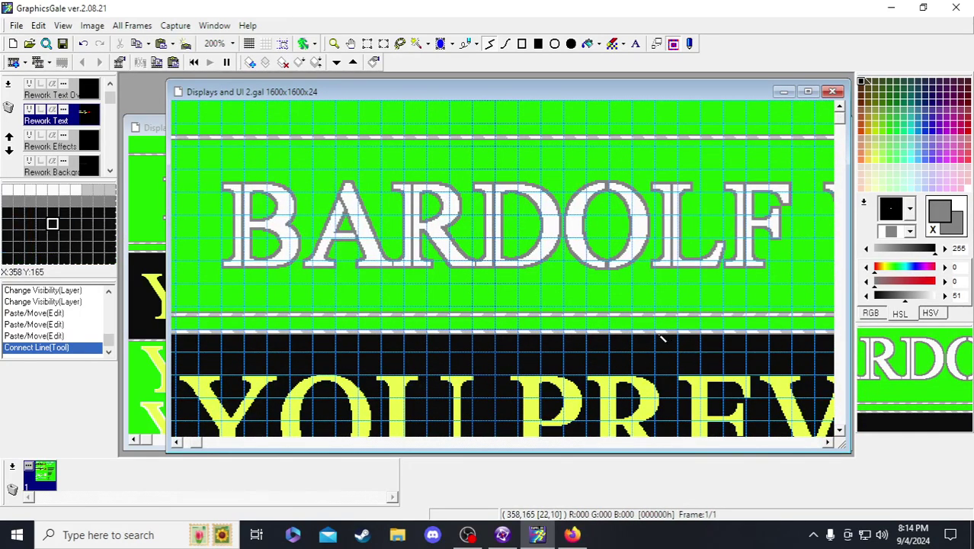
pyautogui.scroll(-8, 663, 339)
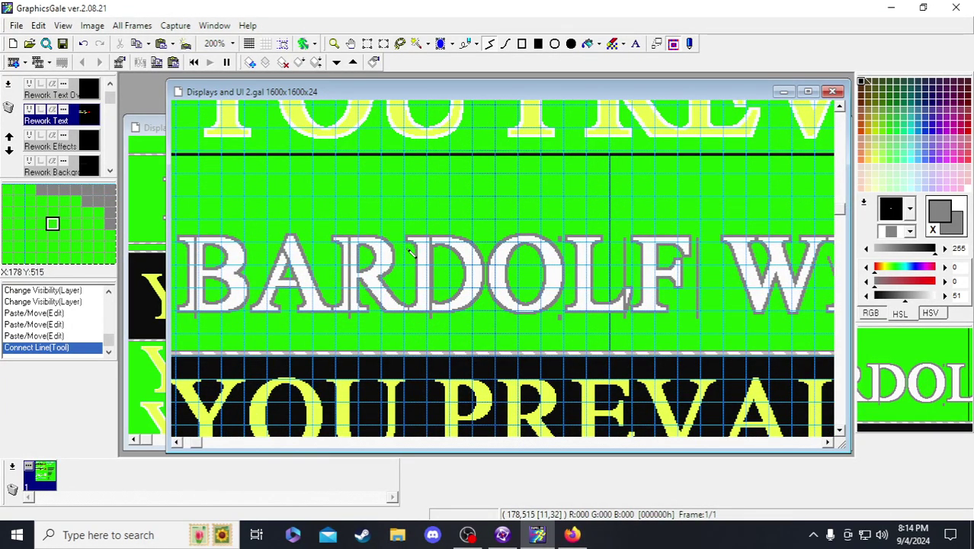
pyautogui.click(412, 313)
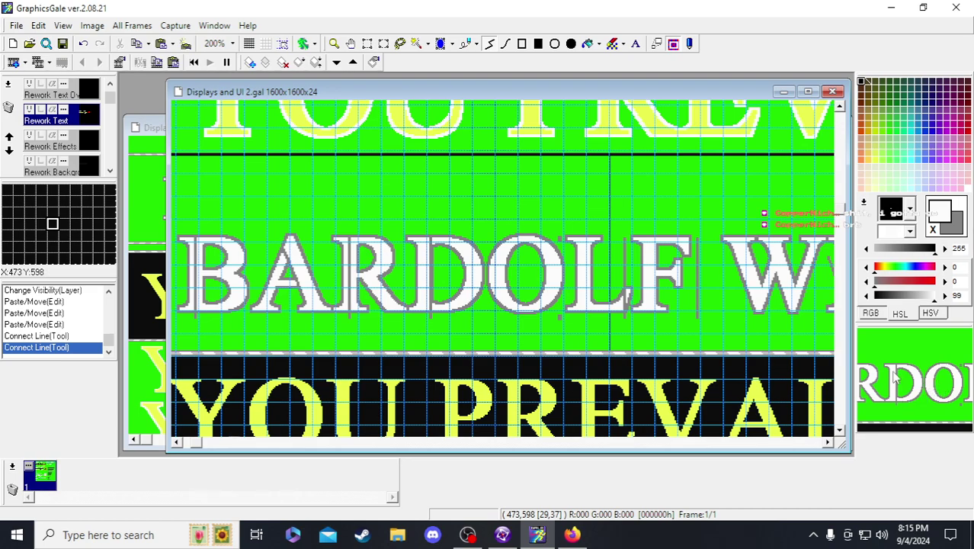
# - Save the image and remove the part of the R's overlay line sticking out below the letter on the Rework Text Overlays layer
pyautogui.click(71, 93)
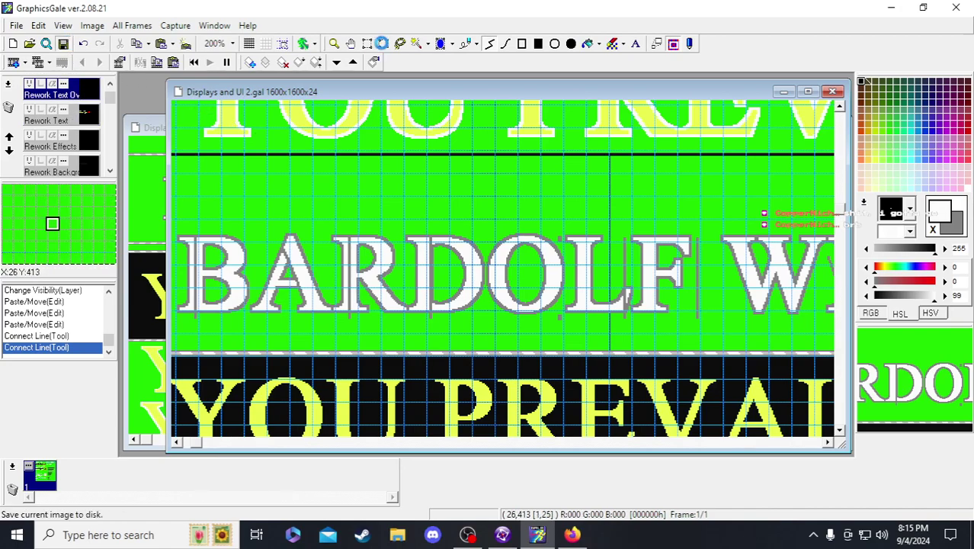
pyautogui.click(367, 43)
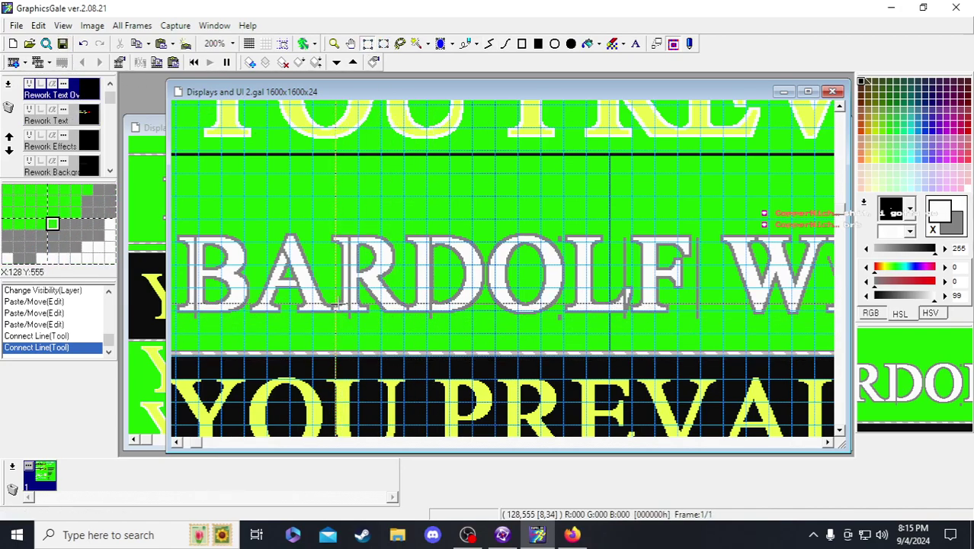
pyautogui.hotkey('ctrl', 'v')
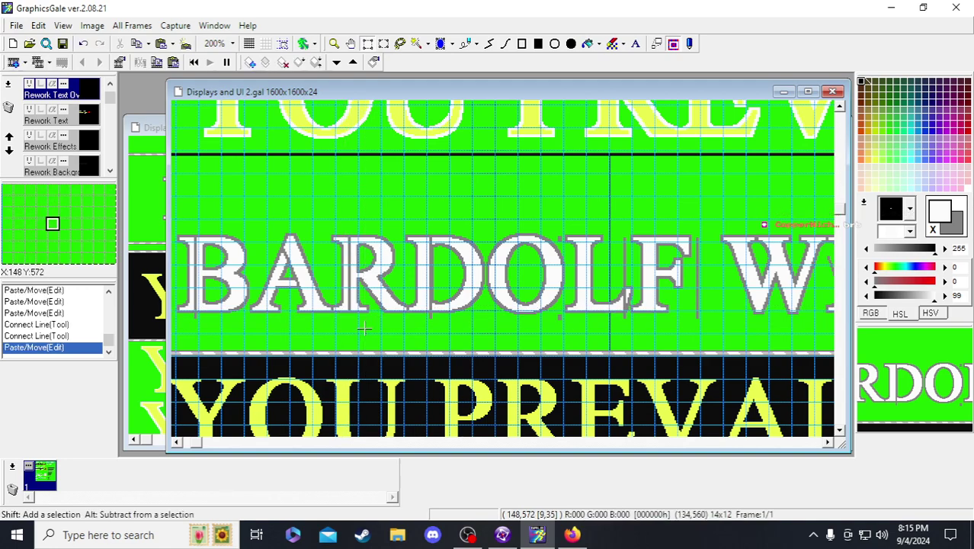
# - Move the D's overlay line left onto the small D's stem and remove the part protruding below the letter
pyautogui.moveTo(408, 221); pyautogui.dragTo(448, 328)
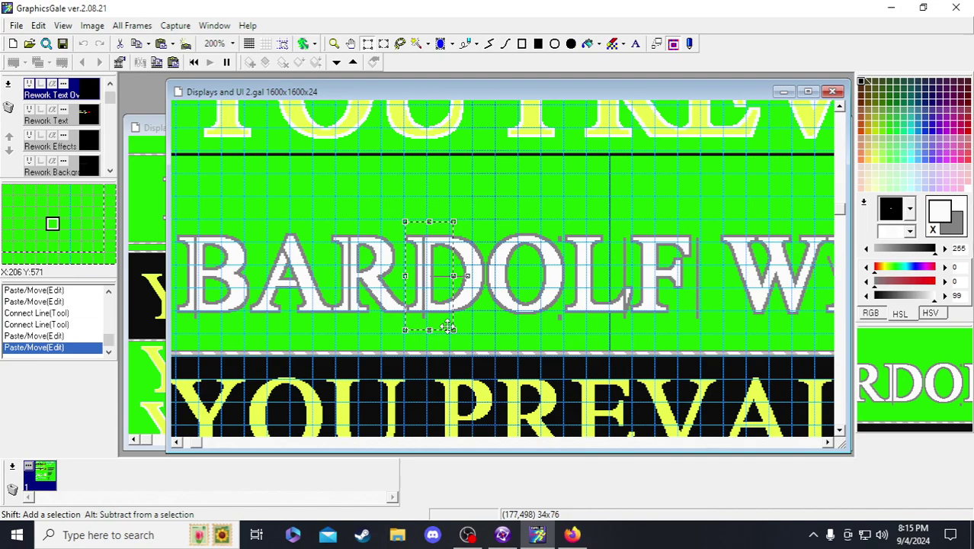
pyautogui.moveTo(950, 381); pyautogui.dragTo(920, 413)
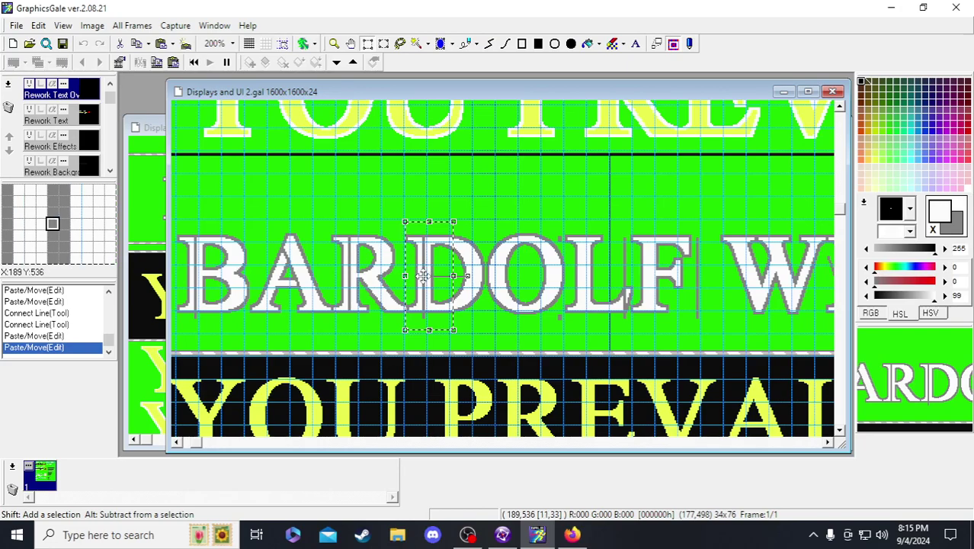
pyautogui.click(455, 311)
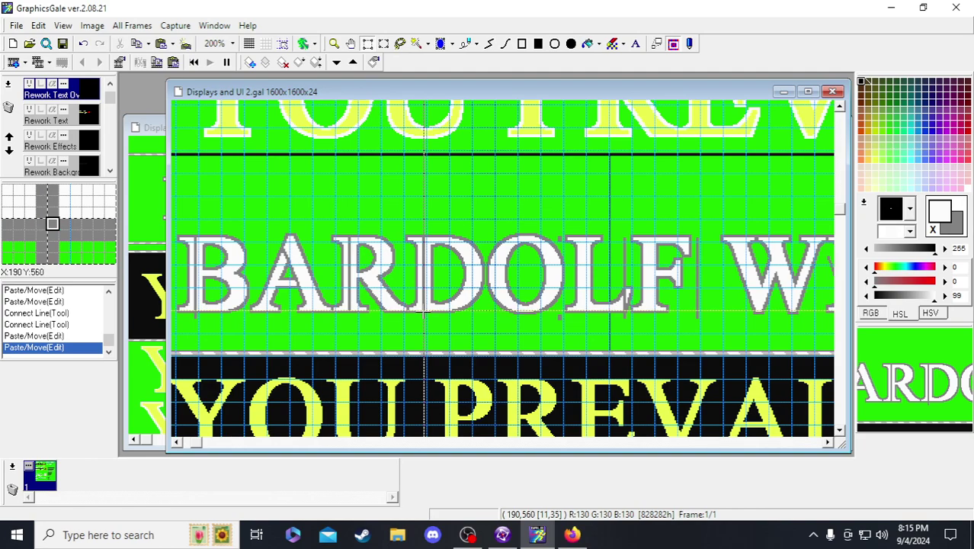
pyautogui.moveTo(421, 313); pyautogui.dragTo(449, 339)
# - Move the O's overlay lines to the small O's centre and raise the lower piece to fit inside the letter's base
pyautogui.moveTo(545, 227); pyautogui.dragTo(577, 356)
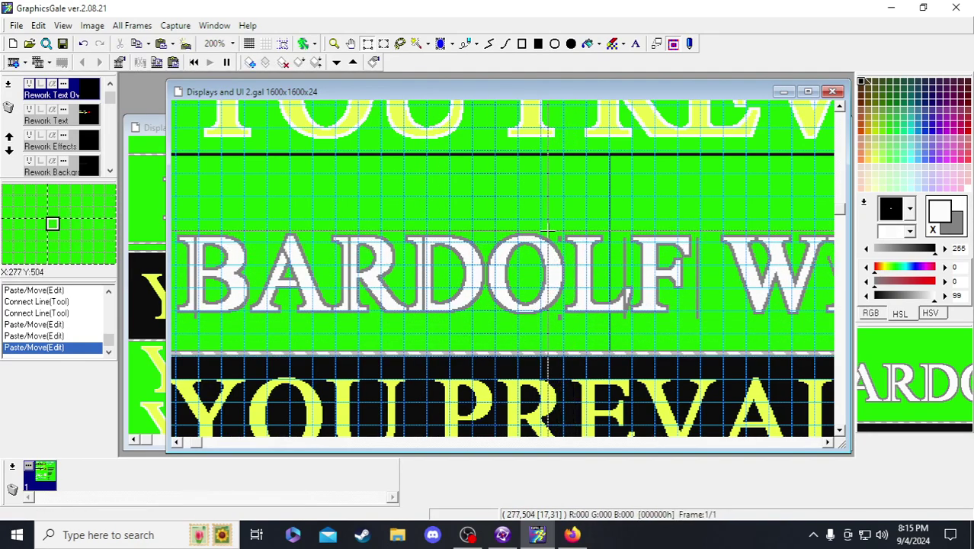
pyautogui.moveTo(576, 270); pyautogui.dragTo(547, 259)
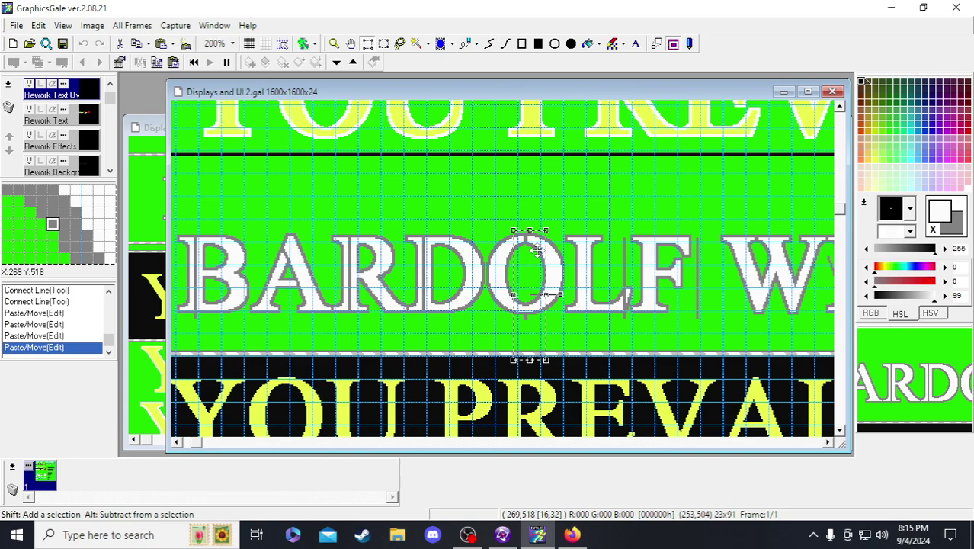
pyautogui.moveTo(537, 249); pyautogui.dragTo(535, 249)
pyautogui.press('Escape')
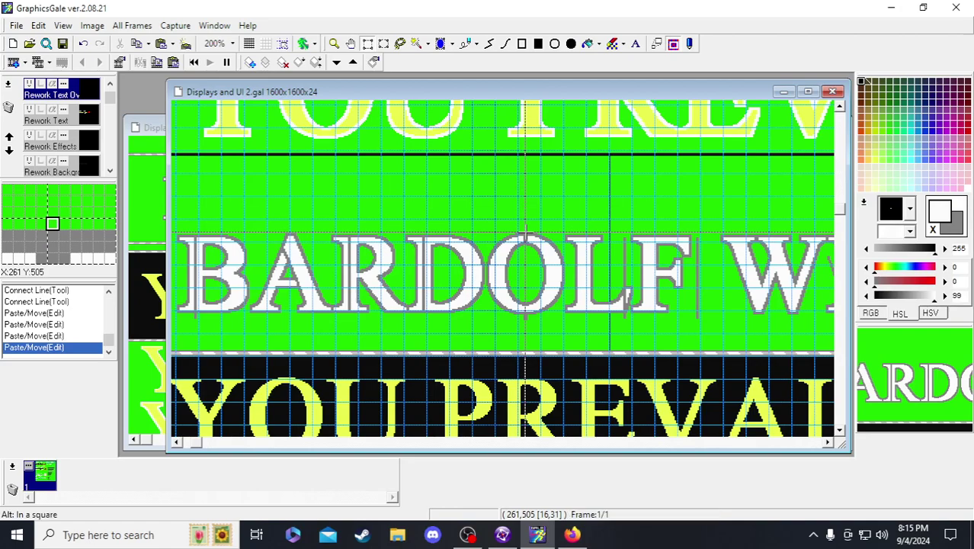
pyautogui.moveTo(526, 233); pyautogui.dragTo(566, 331)
pyautogui.moveTo(526, 308); pyautogui.dragTo(527, 302)
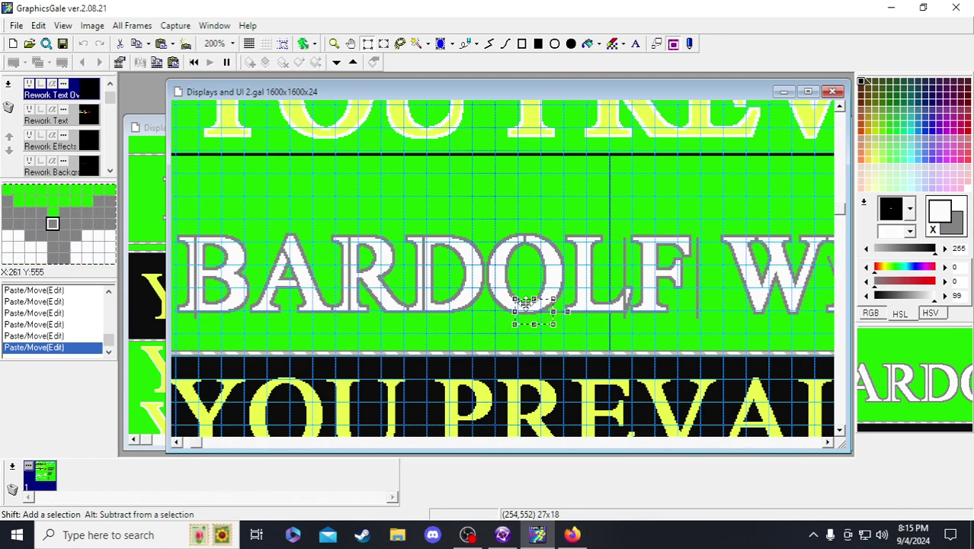
pyautogui.click(544, 321)
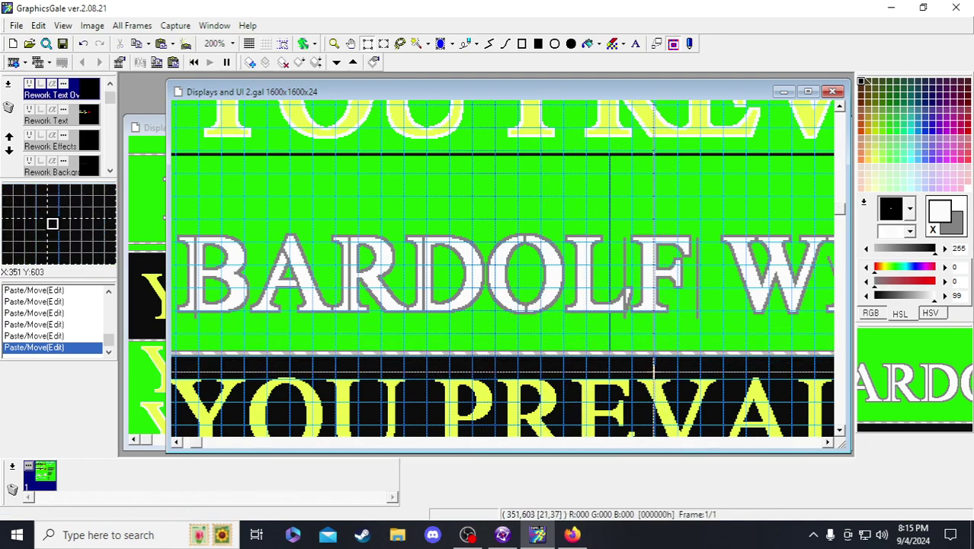
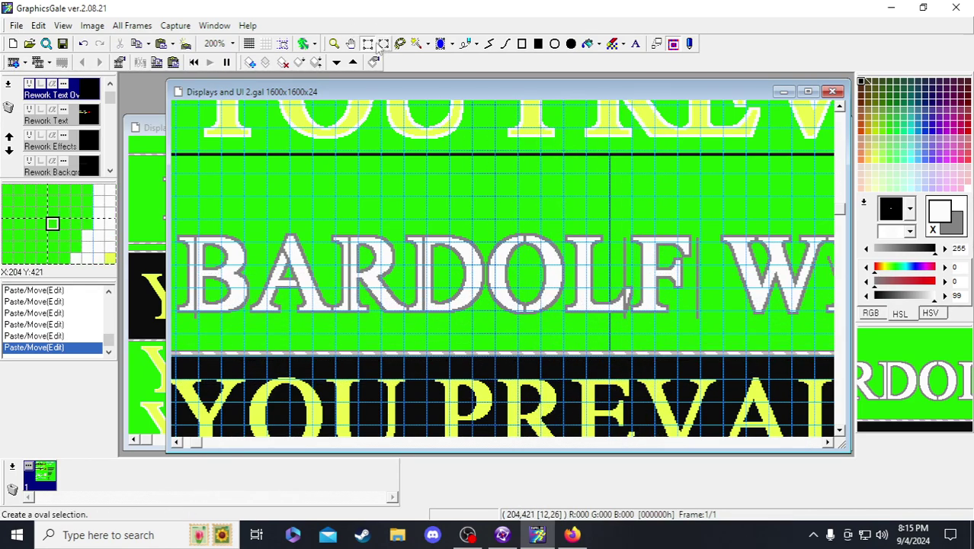
# - Examine the small D and O with their overlay lines at 500% magnification, clearing the small selection between the letters
pyautogui.moveTo(463, 279); pyautogui.dragTo(479, 285)
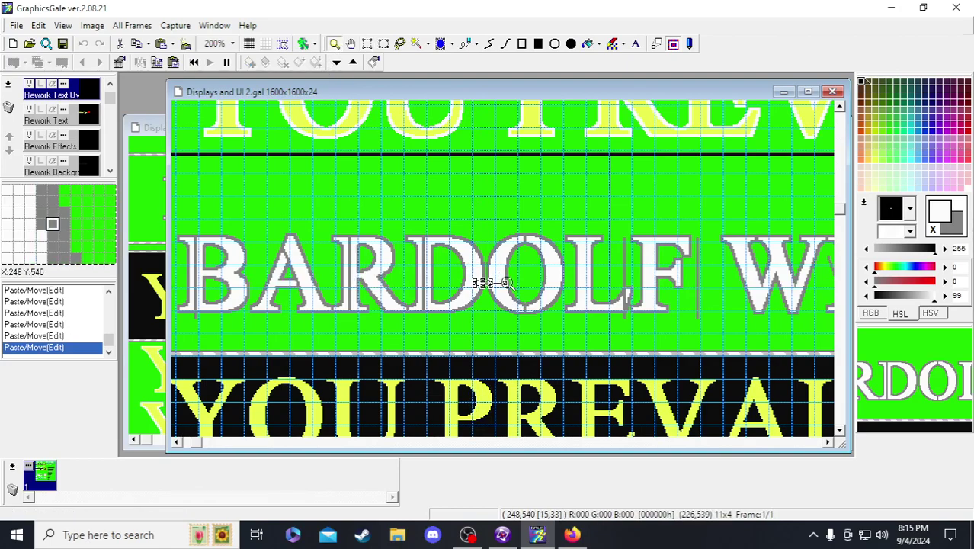
pyautogui.scroll(1, 492, 279)
pyautogui.scroll(1, 550, 287)
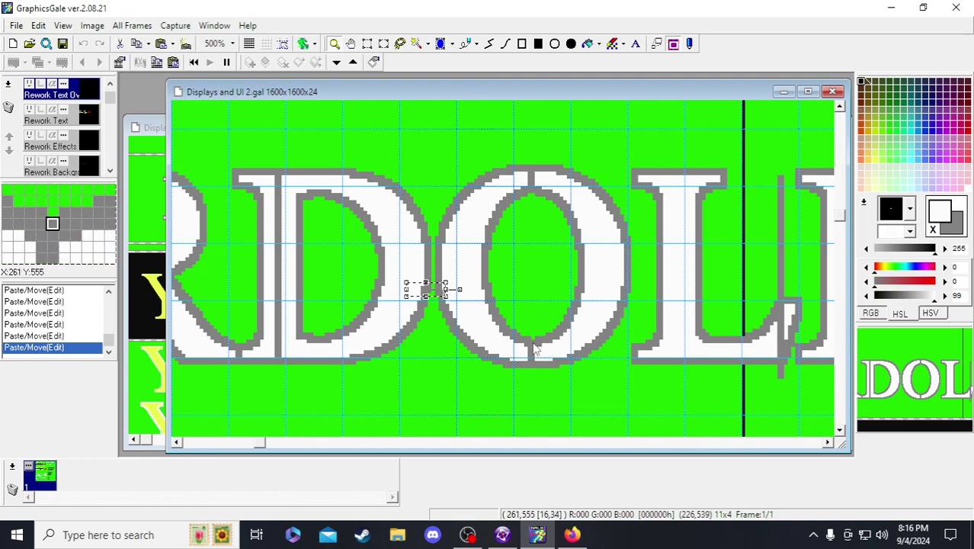
pyautogui.press('Down')
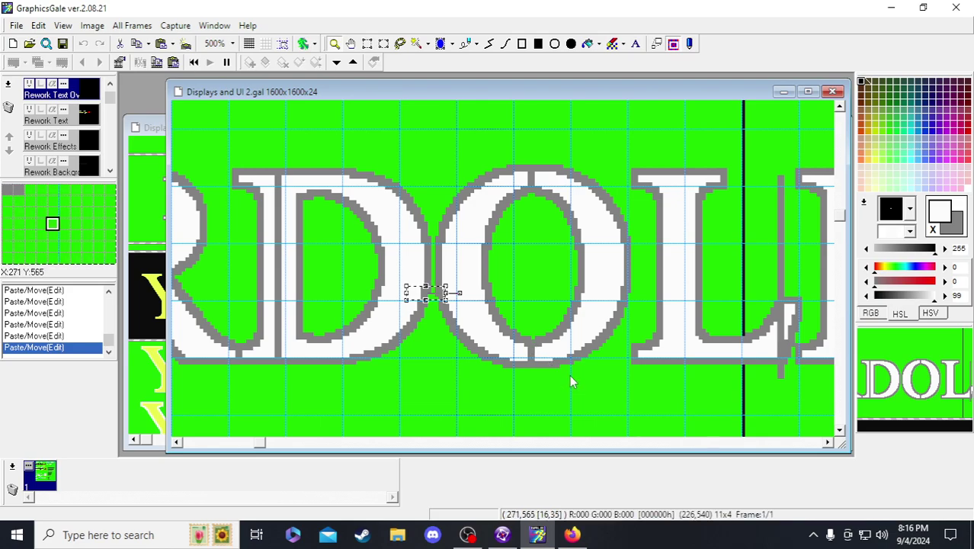
pyautogui.scroll(-1, 563, 372)
pyautogui.scroll(1, 546, 338)
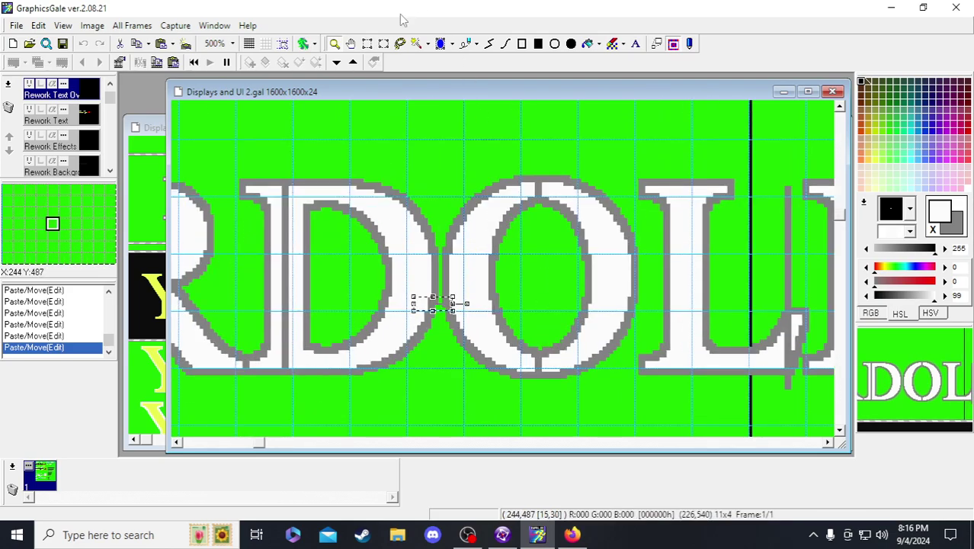
pyautogui.click(367, 43)
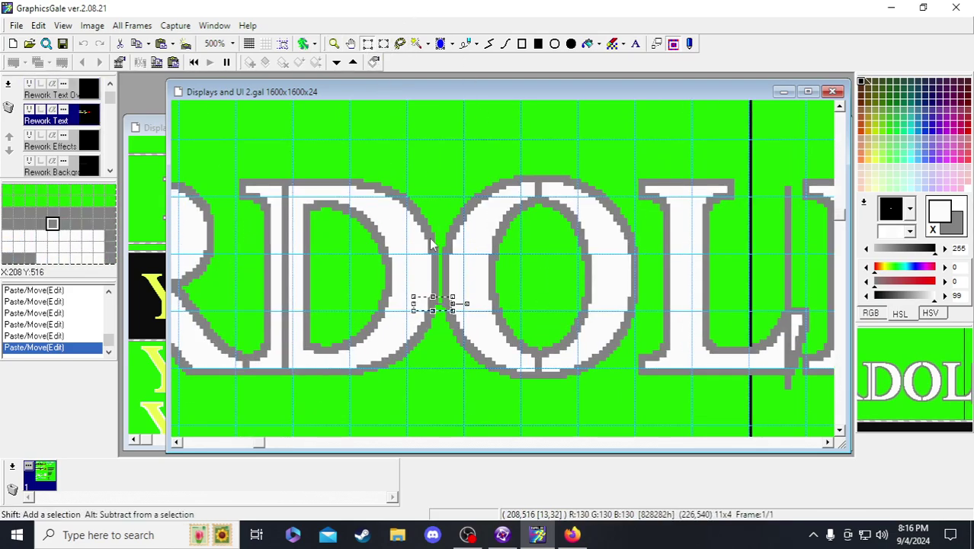
pyautogui.click(561, 229)
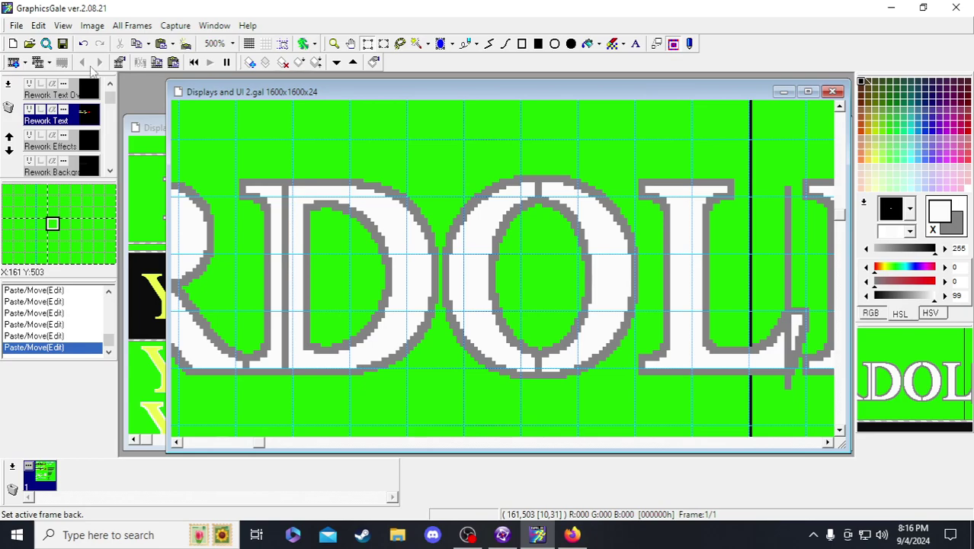
# - Nudge the O's overlay lines one pixel right on the Rework Text Overlays layer
pyautogui.click(84, 91)
pyautogui.moveTo(532, 176); pyautogui.dragTo(568, 397)
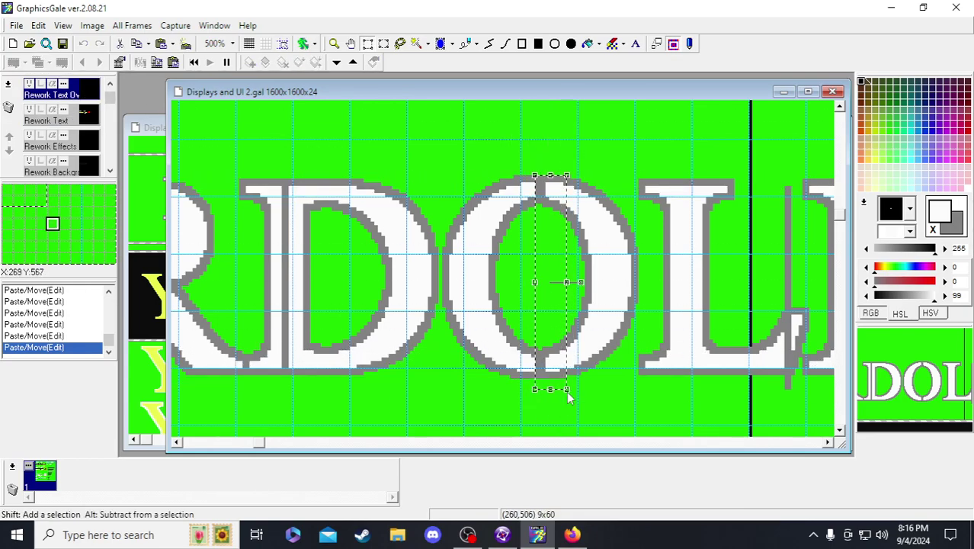
pyautogui.click(563, 393)
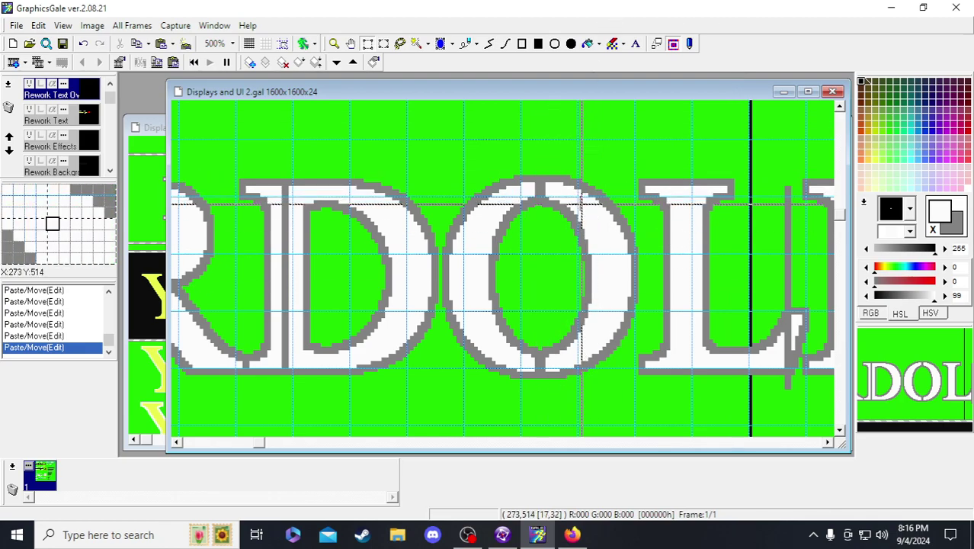
# - Touch up the top of the O's inner outline with the letters' grey on the Rework Text layer using the Connect Line tool
pyautogui.click(86, 115)
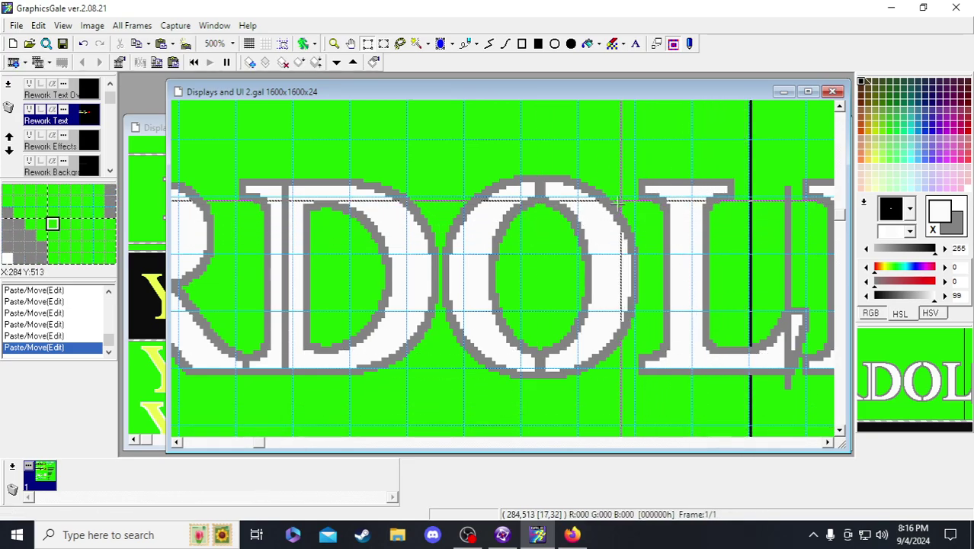
pyautogui.click(489, 45)
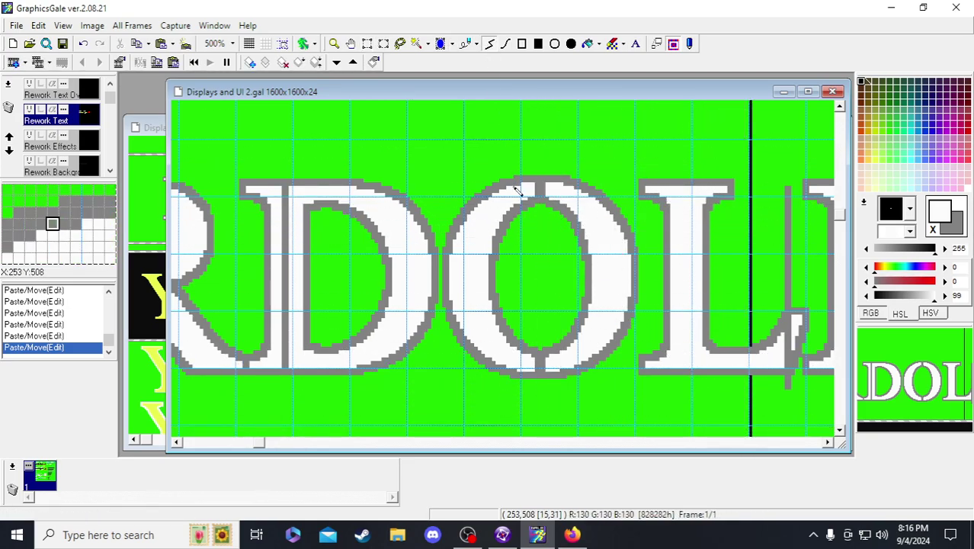
pyautogui.rightClick(539, 211)
pyautogui.click(539, 211)
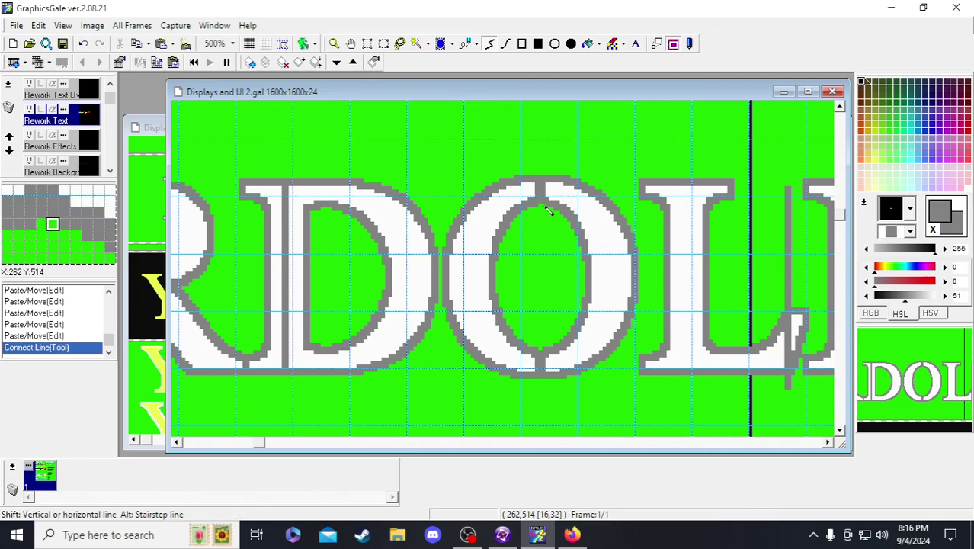
pyautogui.click(539, 211)
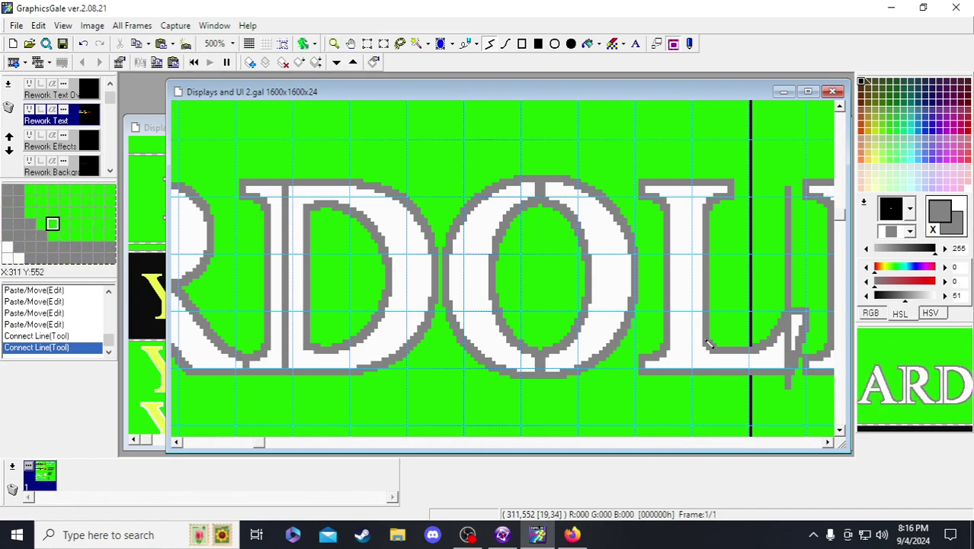
# - Move the L and F overlay lines left and down together on the overlay layer, placing the L's line on the small L's stem
pyautogui.scroll(-3, 387, 153)
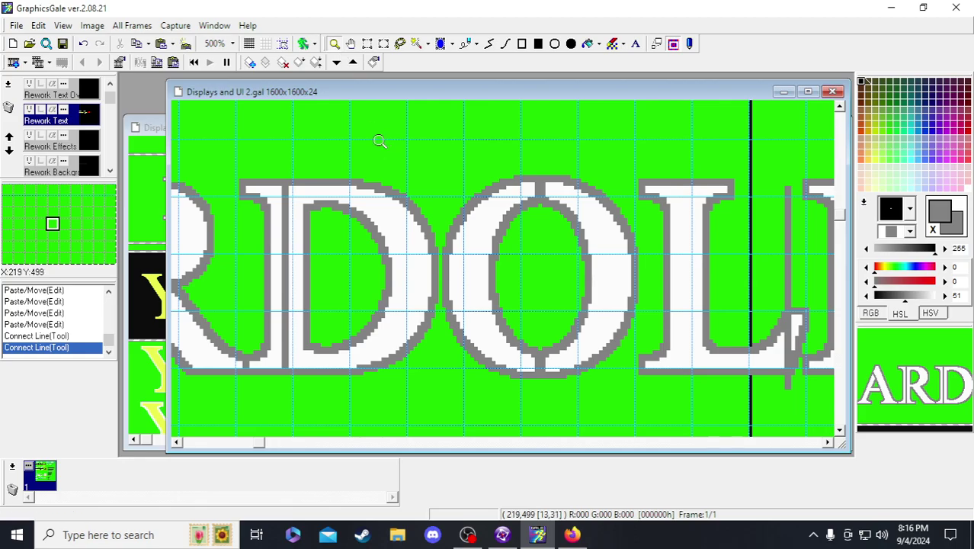
pyautogui.hscroll(3, 602, 261)
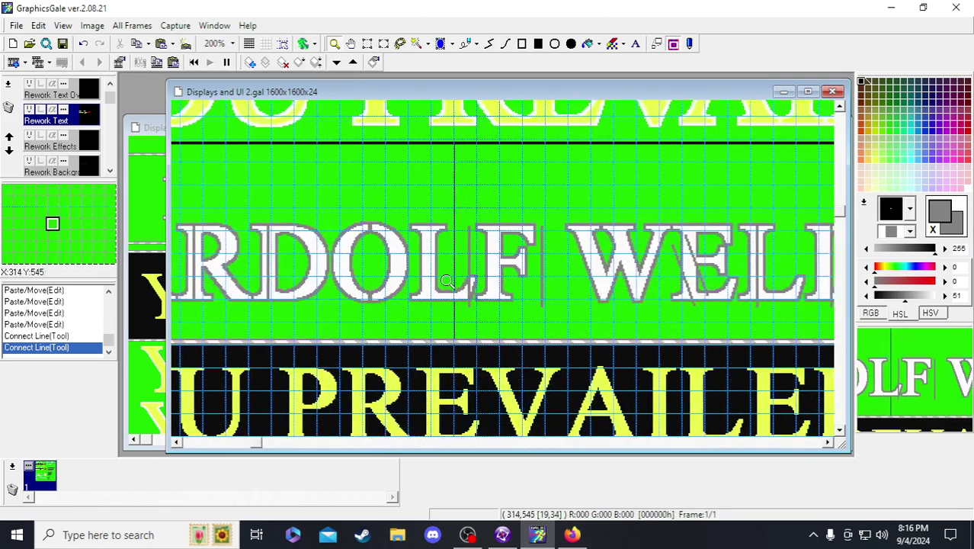
pyautogui.scroll(1, 533, 290)
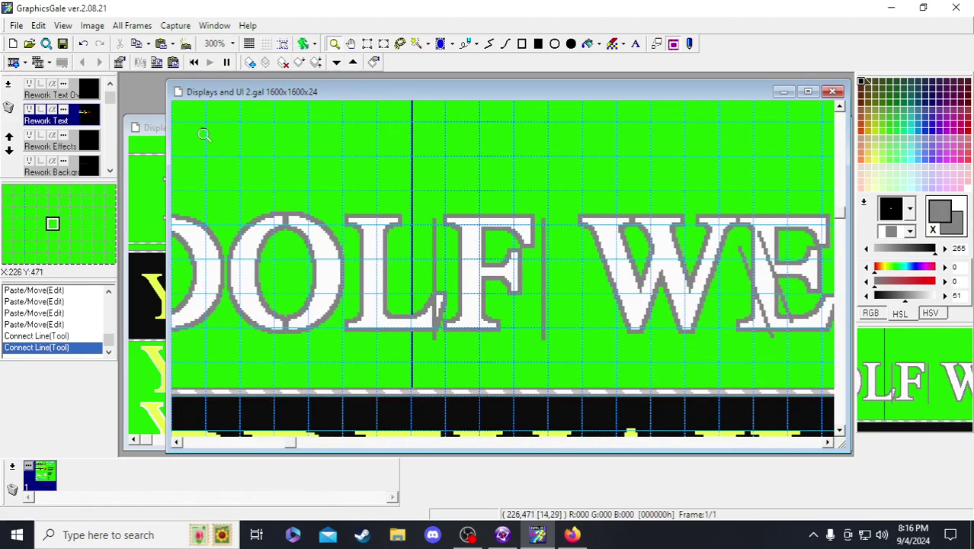
pyautogui.click(84, 91)
pyautogui.click(367, 44)
pyautogui.moveTo(413, 202); pyautogui.dragTo(549, 359)
pyautogui.moveTo(496, 305); pyautogui.dragTo(447, 299)
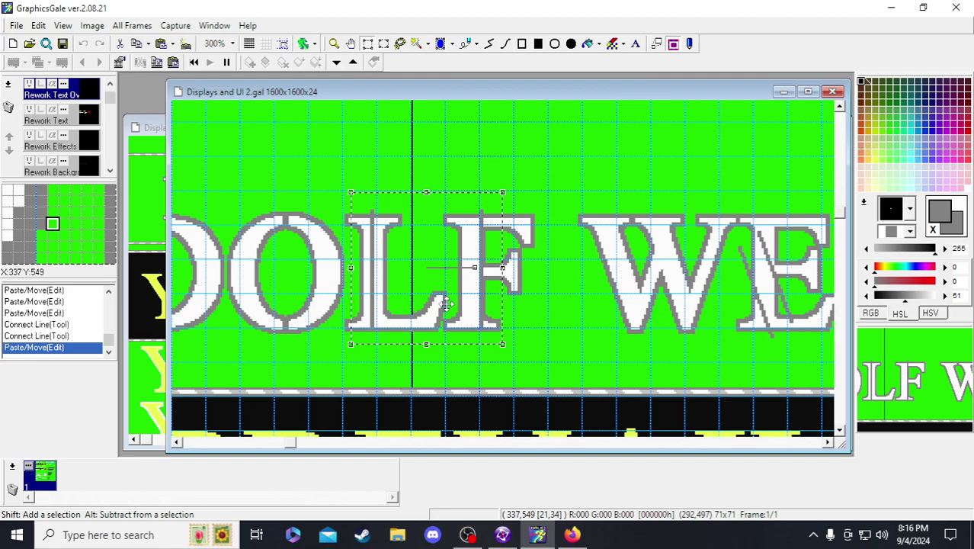
pyautogui.press('Right')
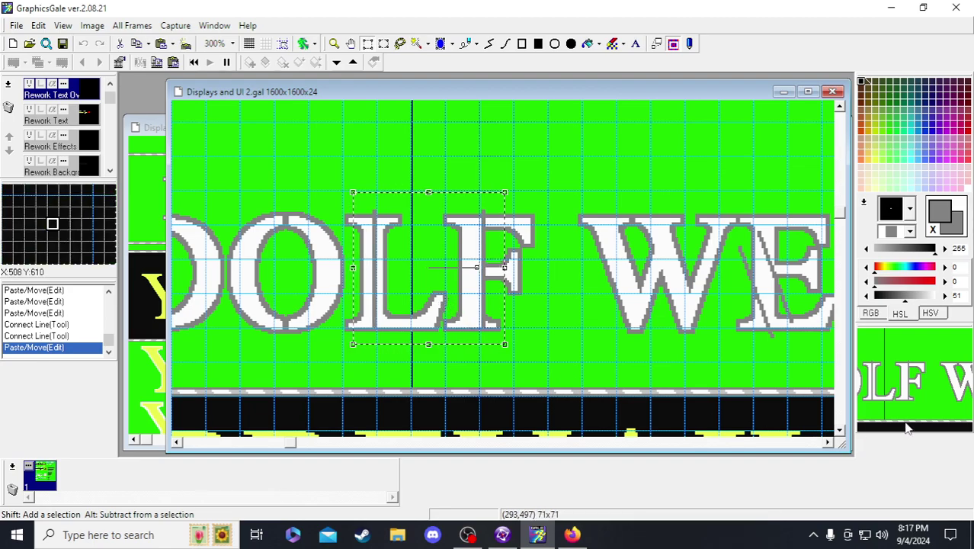
pyautogui.press('Down')
pyautogui.press('Down')
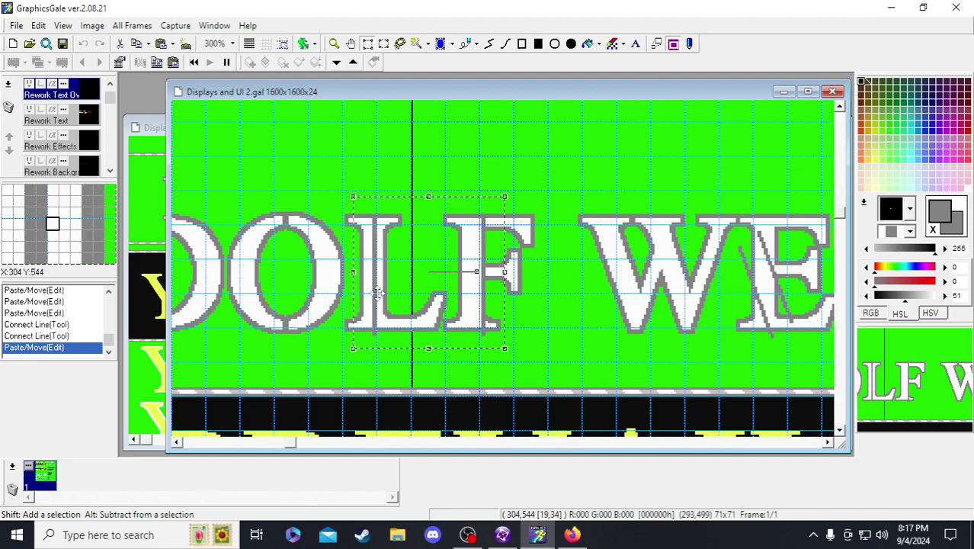
pyautogui.press('Left')
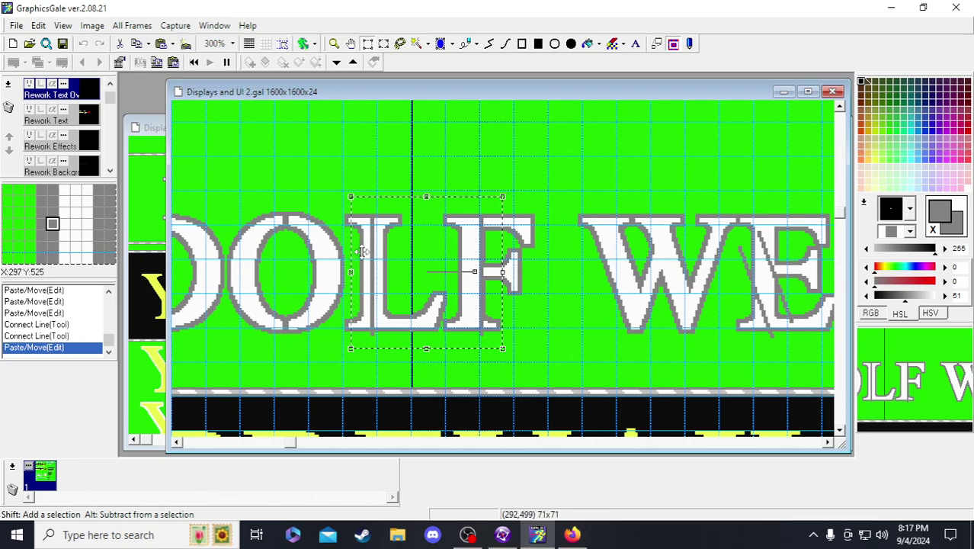
pyautogui.click(549, 216)
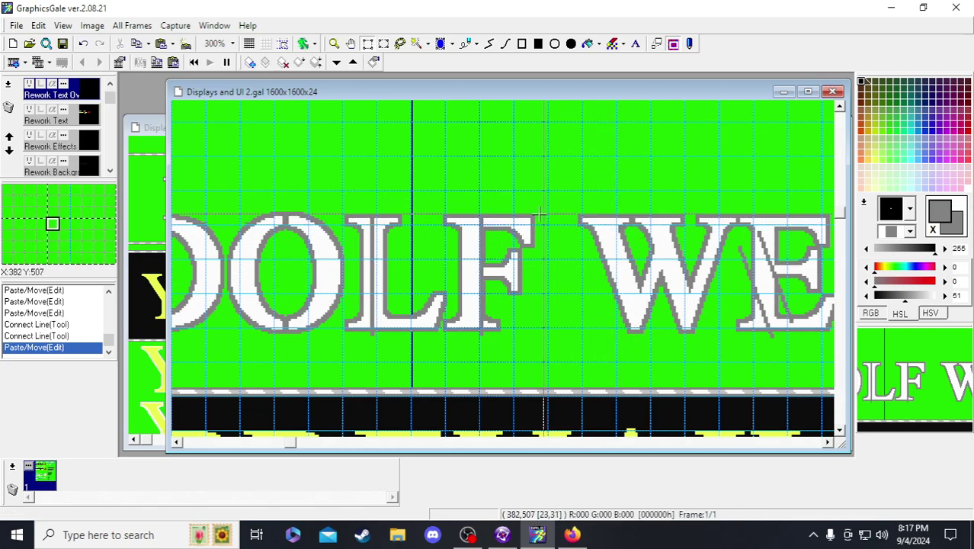
# - Move the F's overlay line left onto the small F's stem and remove the line ends protruding below the L and F
pyautogui.moveTo(453, 194); pyautogui.dragTo(542, 367)
pyautogui.press('Left')
pyautogui.press('Return')
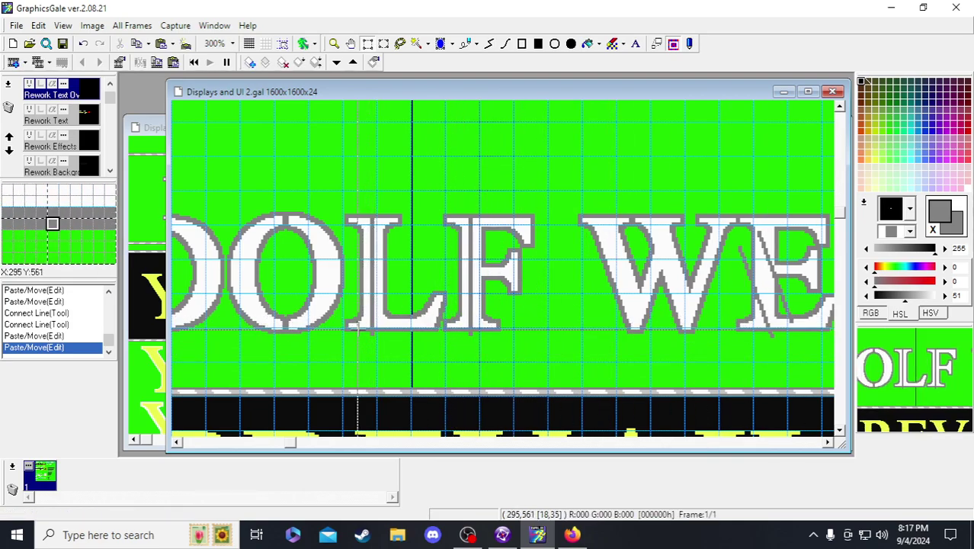
pyautogui.moveTo(919, 370); pyautogui.dragTo(952, 371)
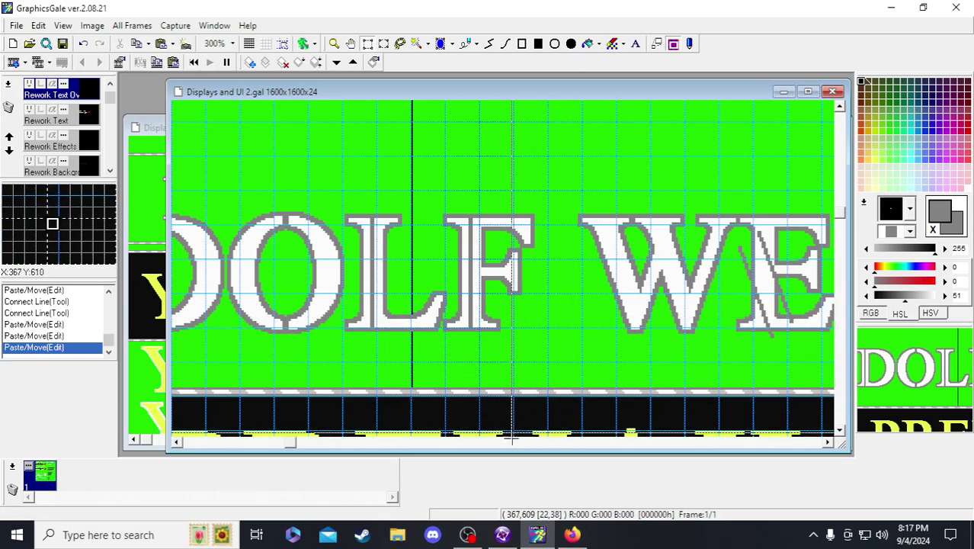
# - Save the image and move the WELL overlay lines left onto the small letters, shifting the E and L lines back right onto their stems
pyautogui.moveTo(290, 442); pyautogui.dragTo(372, 449)
pyautogui.click(67, 45)
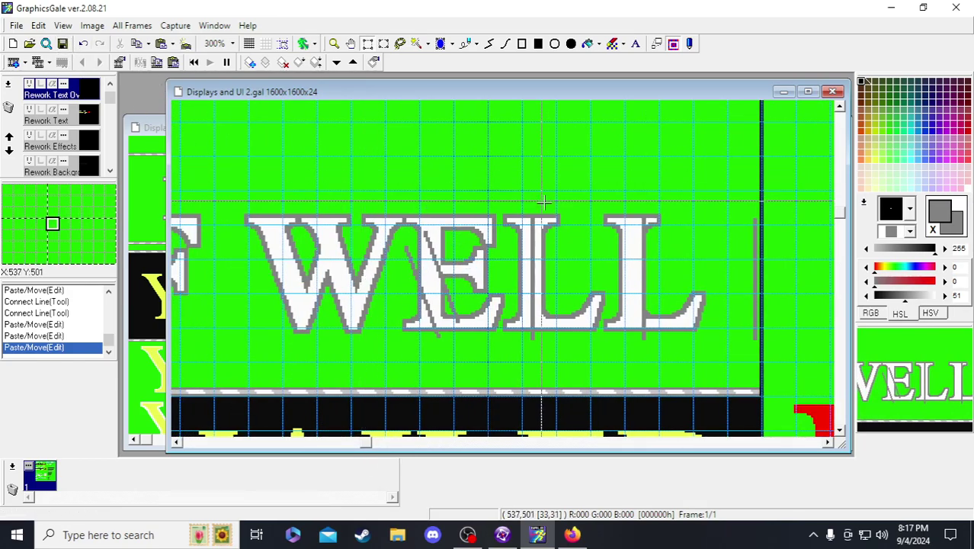
pyautogui.moveTo(340, 139); pyautogui.dragTo(764, 353)
pyautogui.moveTo(406, 271); pyautogui.dragTo(345, 299)
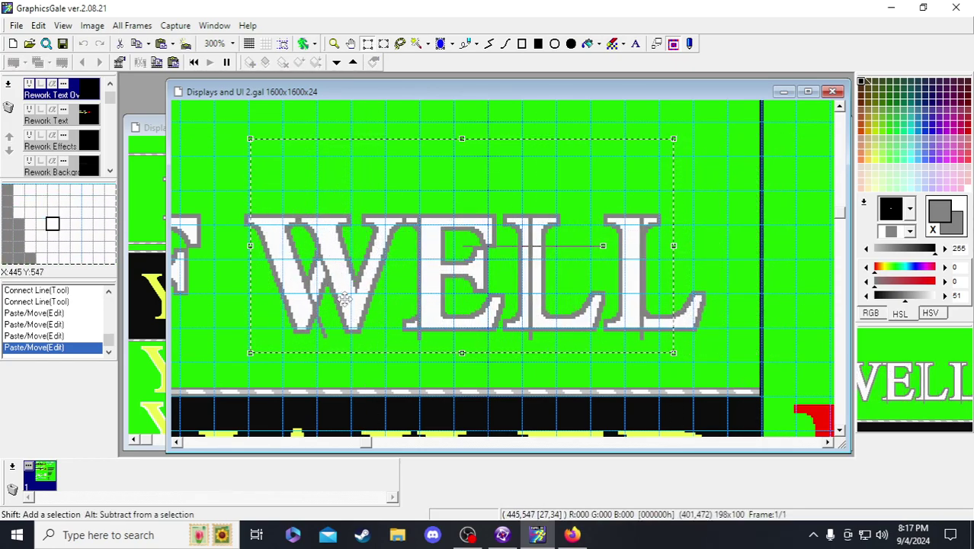
pyautogui.click(344, 298)
pyautogui.moveTo(391, 192); pyautogui.dragTo(724, 374)
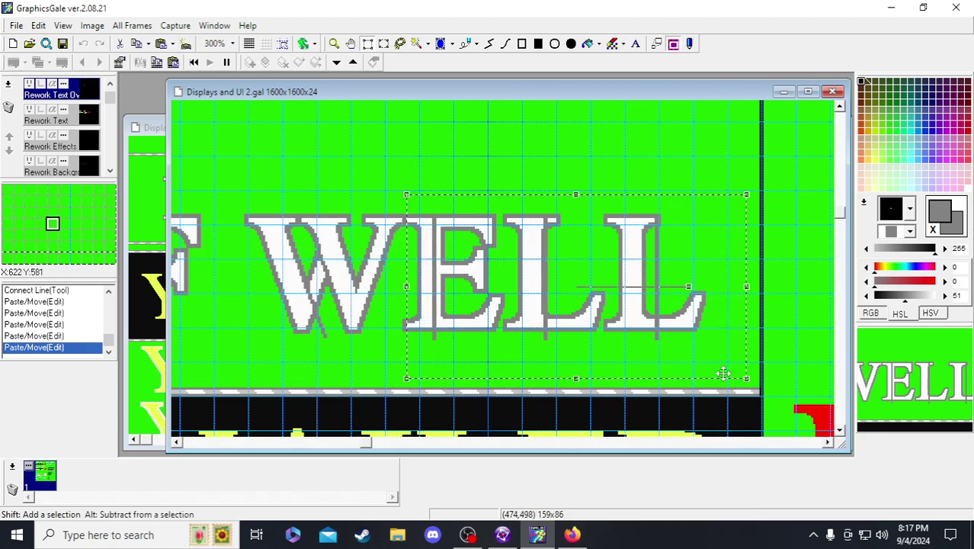
pyautogui.click(256, 207)
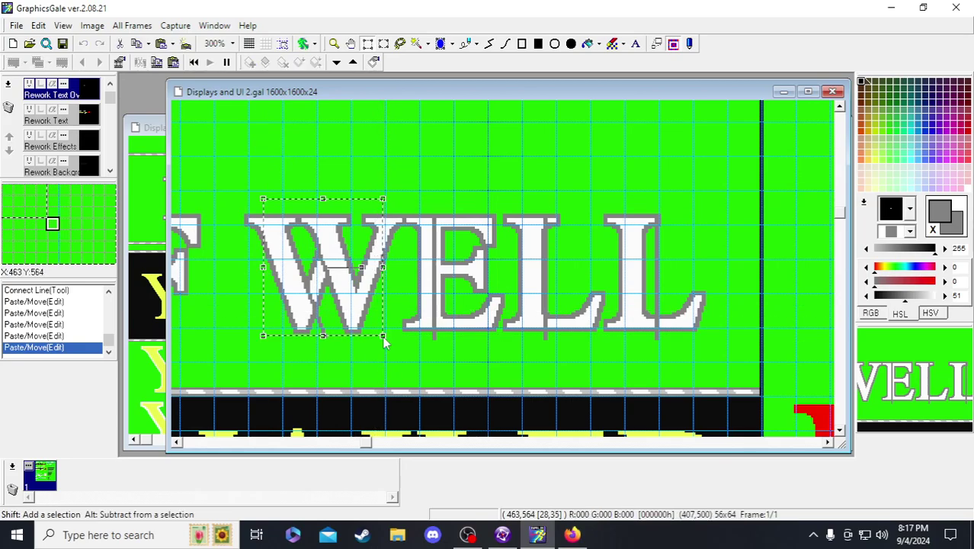
# - Select the W's overlay lines and nudge them left and up against the small W's strokes
pyautogui.moveTo(389, 363); pyautogui.dragTo(260, 173)
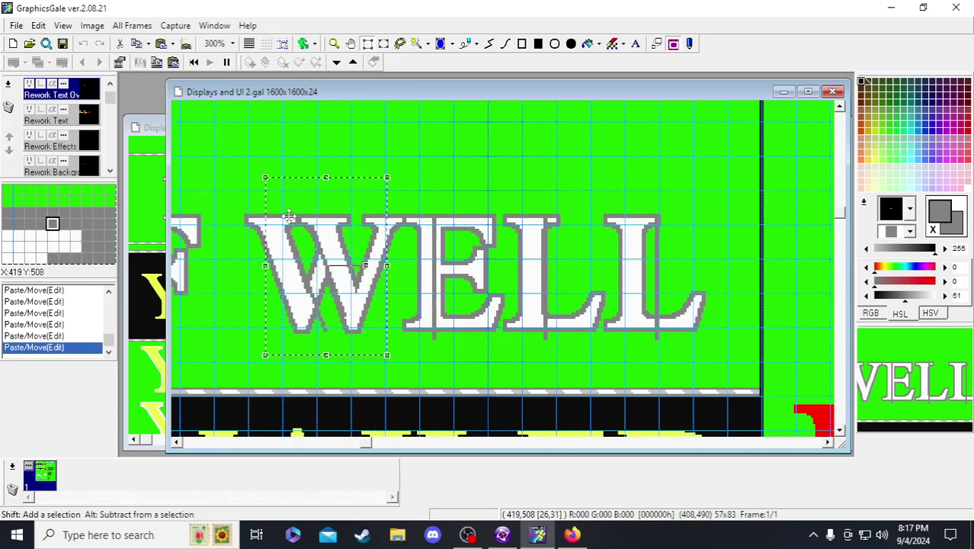
pyautogui.press('Left')
pyautogui.press('Up')
pyautogui.press('Up')
pyautogui.press('Up')
pyautogui.press('Up')
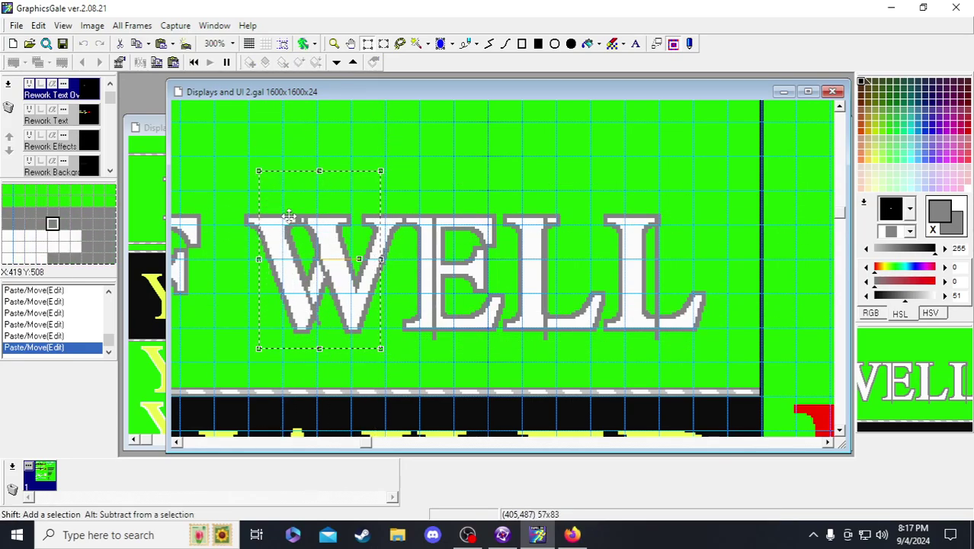
pyautogui.press('Up')
pyautogui.press('Up')
pyautogui.press('Up')
pyautogui.press('Left')
pyautogui.press('Left')
pyautogui.press('Right')
pyautogui.press('Right')
pyautogui.press('Down')
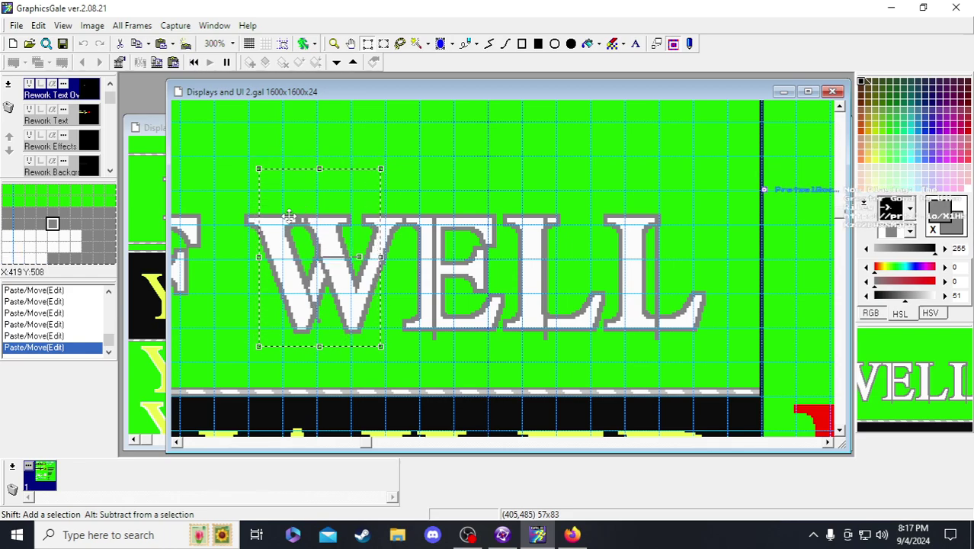
# - Shift the W's overlay lines right and down to follow the small W's middle and right strokes
pyautogui.press('Right')
pyautogui.press('Right')
pyautogui.press('Right')
pyautogui.press('Right')
pyautogui.press('Right')
pyautogui.press('Right')
pyautogui.press('Right')
pyautogui.press('Right')
pyautogui.press('Right')
pyautogui.press('Right')
pyautogui.press('Right')
pyautogui.press('Right')
pyautogui.press('Right')
pyautogui.press('Right')
pyautogui.press('Right')
pyautogui.press('Right')
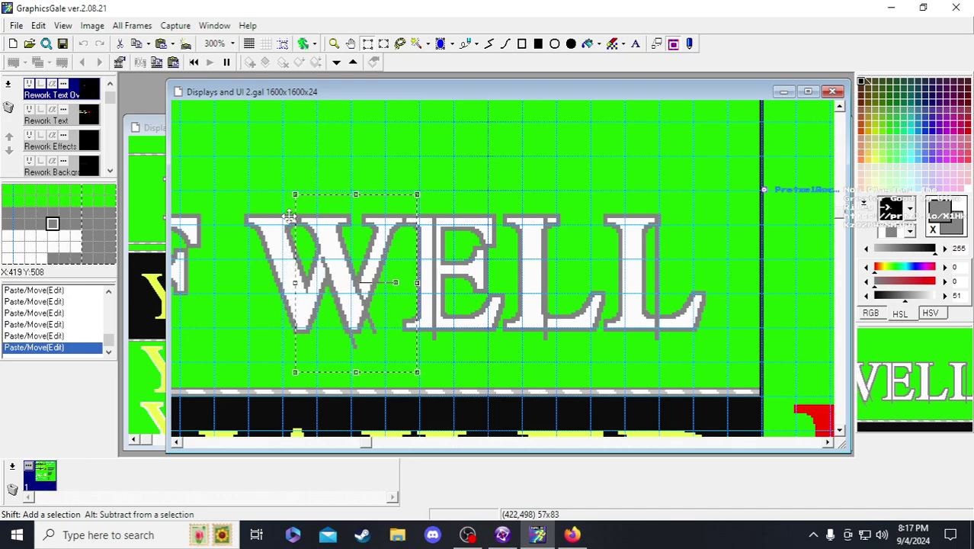
pyautogui.press('Left')
pyautogui.press('Left')
pyautogui.press('Left')
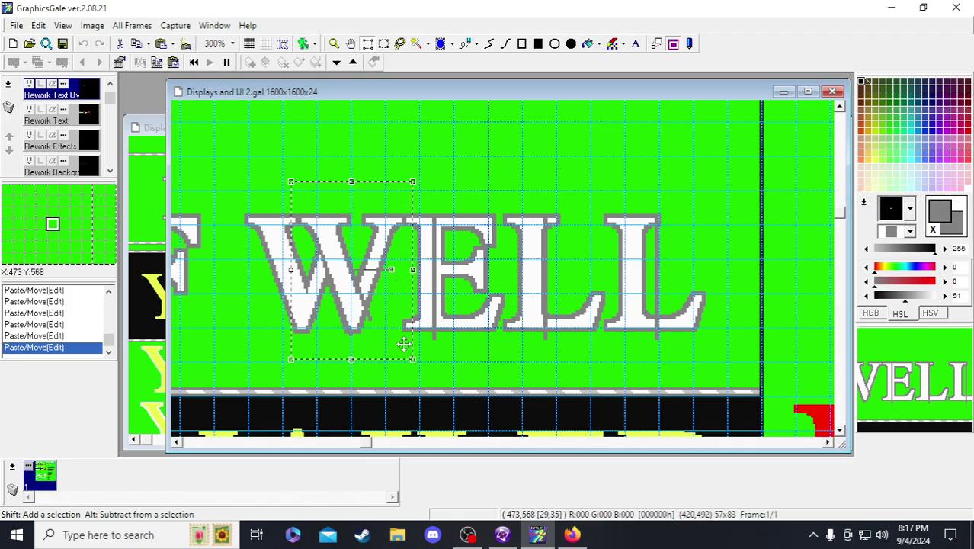
# - Compare with the large W above and nudge the small W's overlay lines down one pixel
pyautogui.scroll(5, 400, 347)
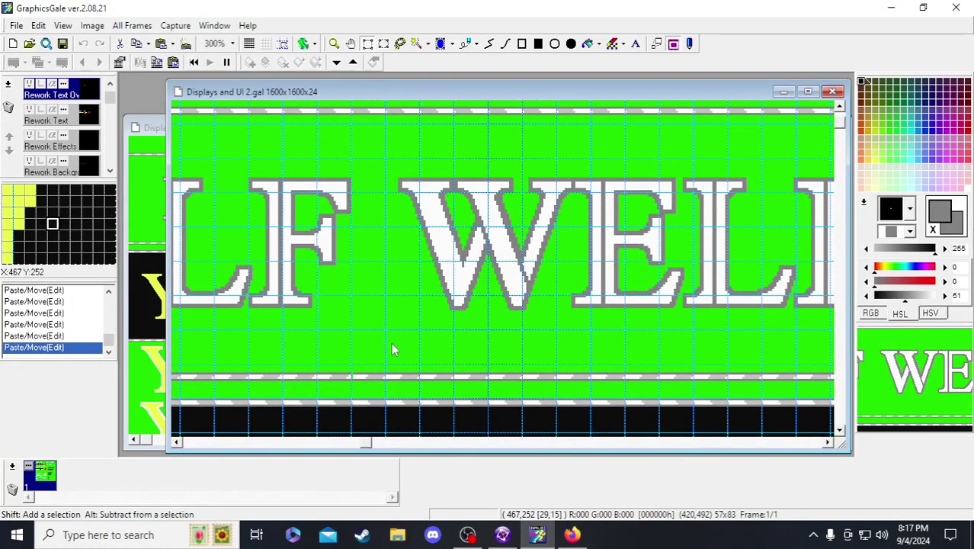
pyautogui.scroll(-5, 392, 350)
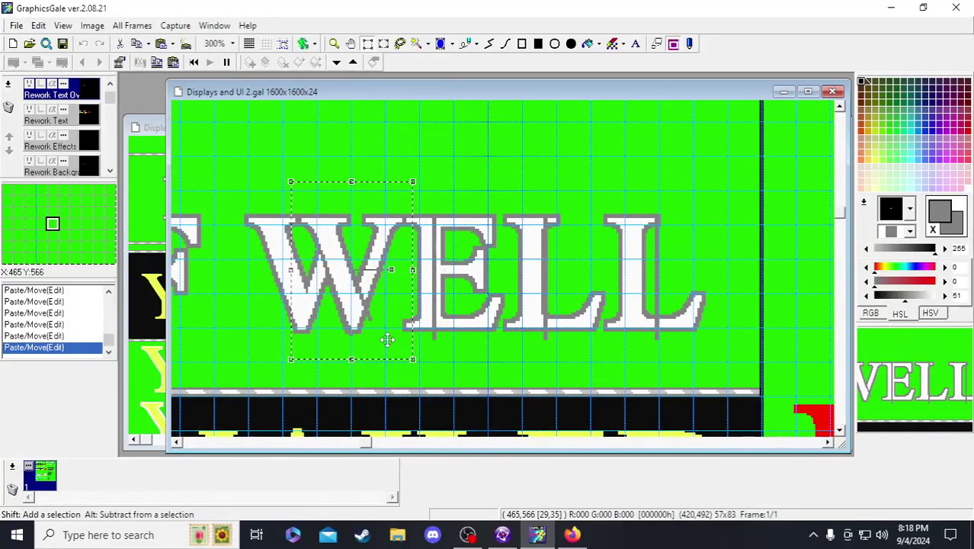
pyautogui.press('Down')
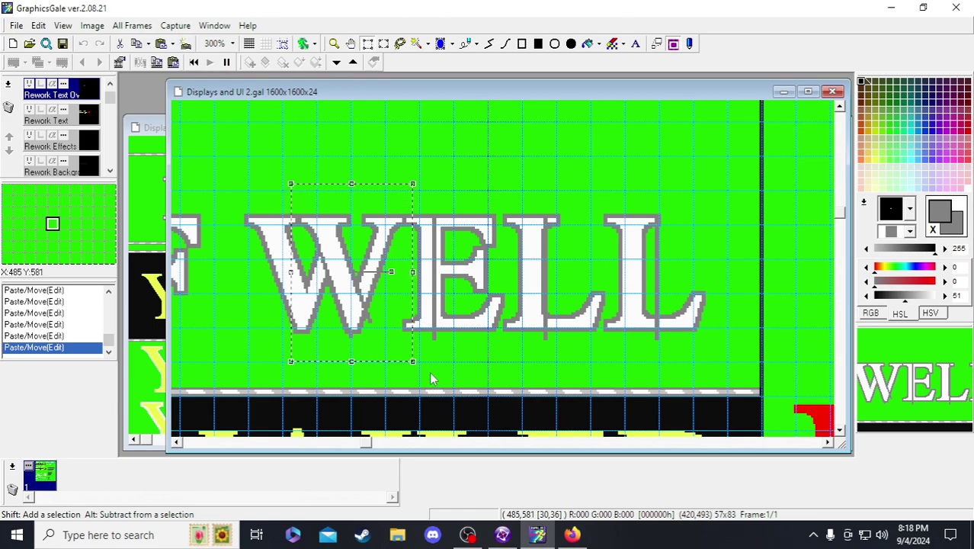
pyautogui.press('Up')
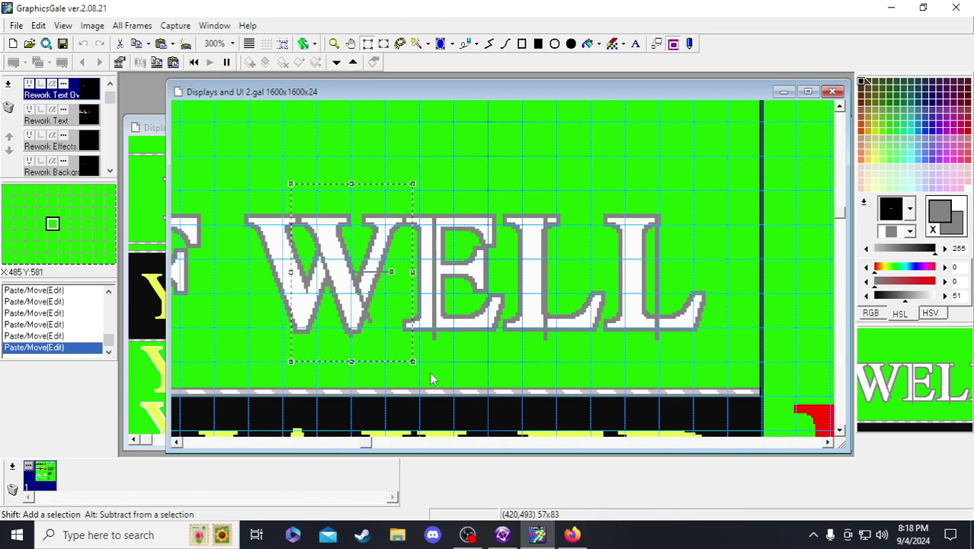
pyautogui.press('Right')
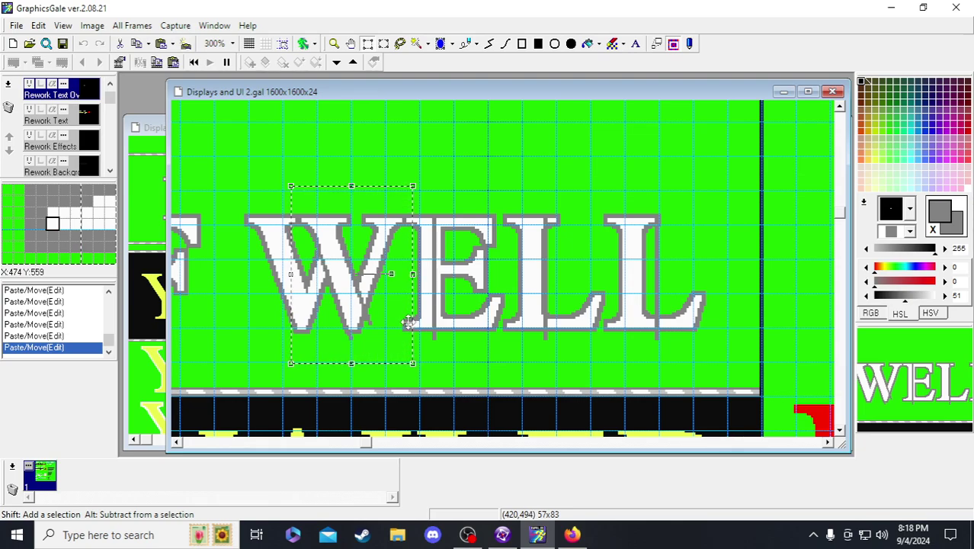
pyautogui.press('Right')
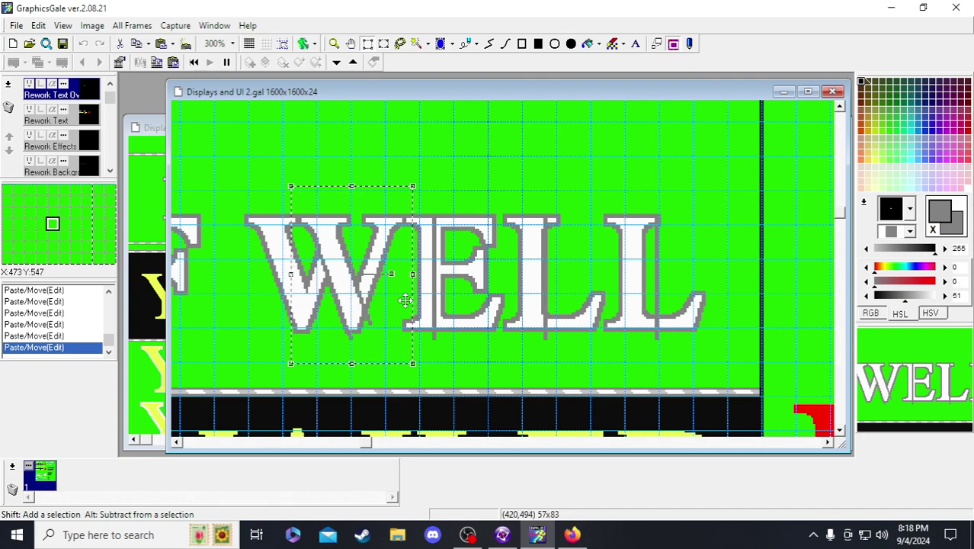
pyautogui.press('Right')
pyautogui.press('Left')
pyautogui.press('Up')
pyautogui.press('Up')
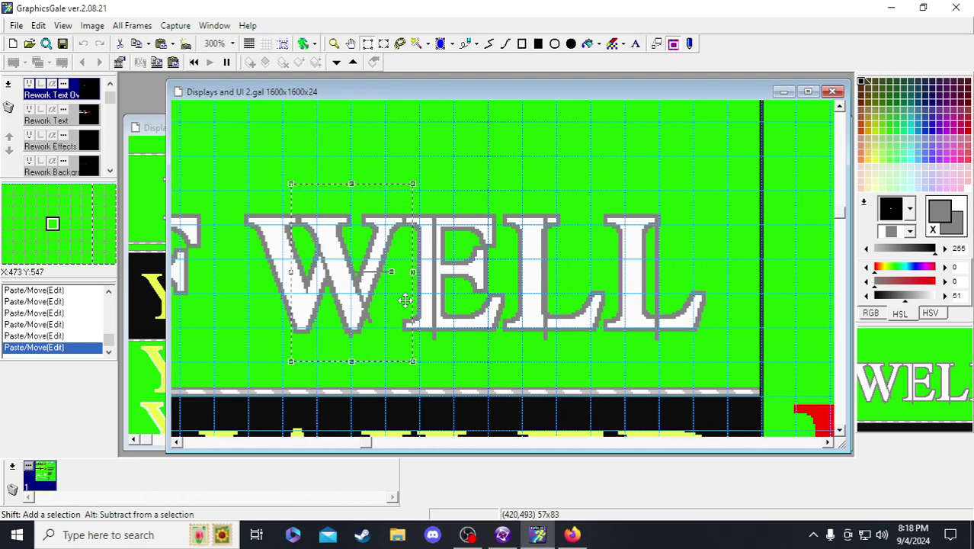
# - Compare with the large W above and clear the overlay pixels sticking out below the small W's right foot
pyautogui.scroll(8, 409, 305)
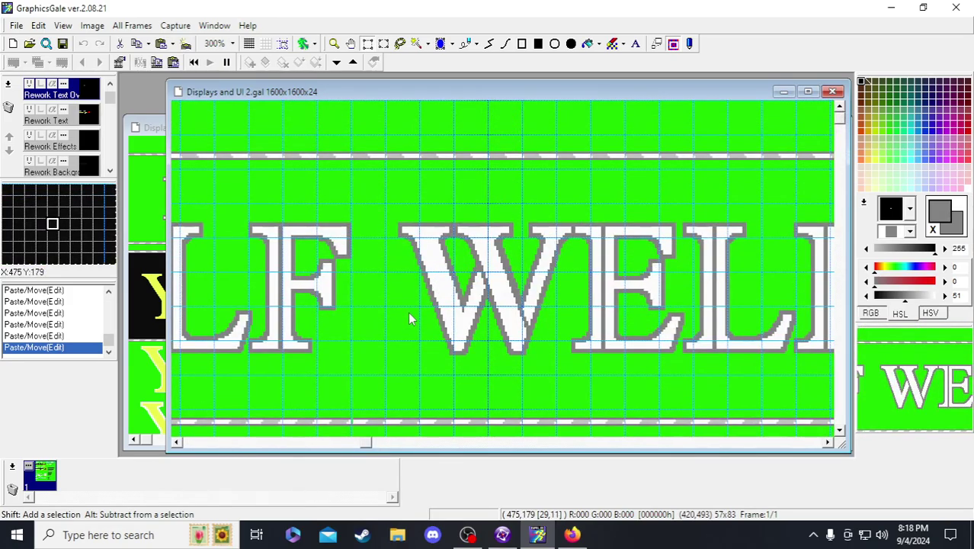
pyautogui.scroll(-10, 409, 297)
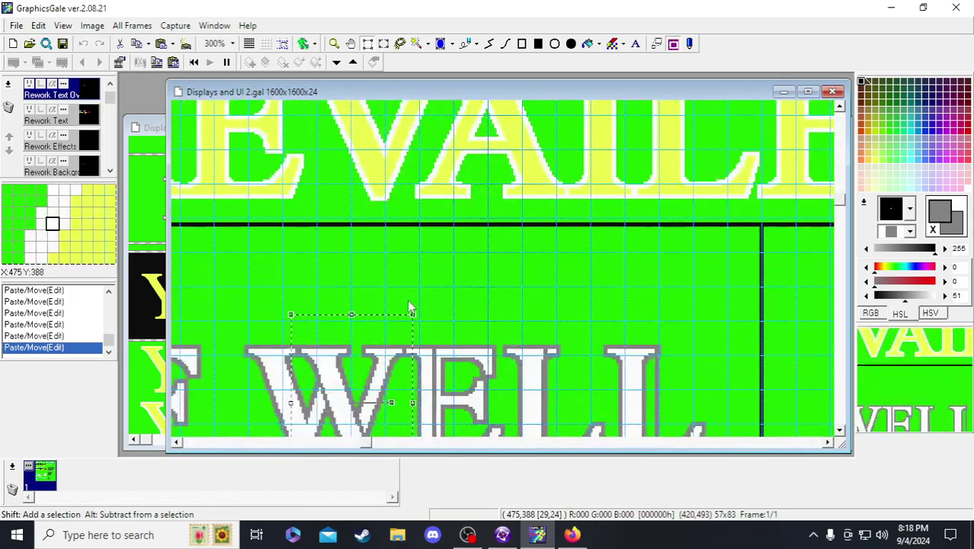
pyautogui.moveTo(377, 311); pyautogui.dragTo(403, 358)
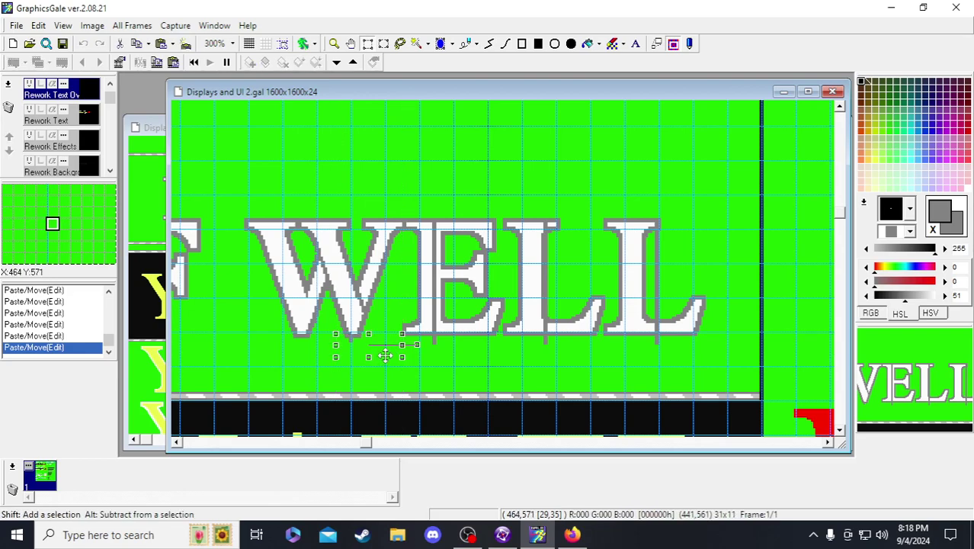
pyautogui.click(401, 373)
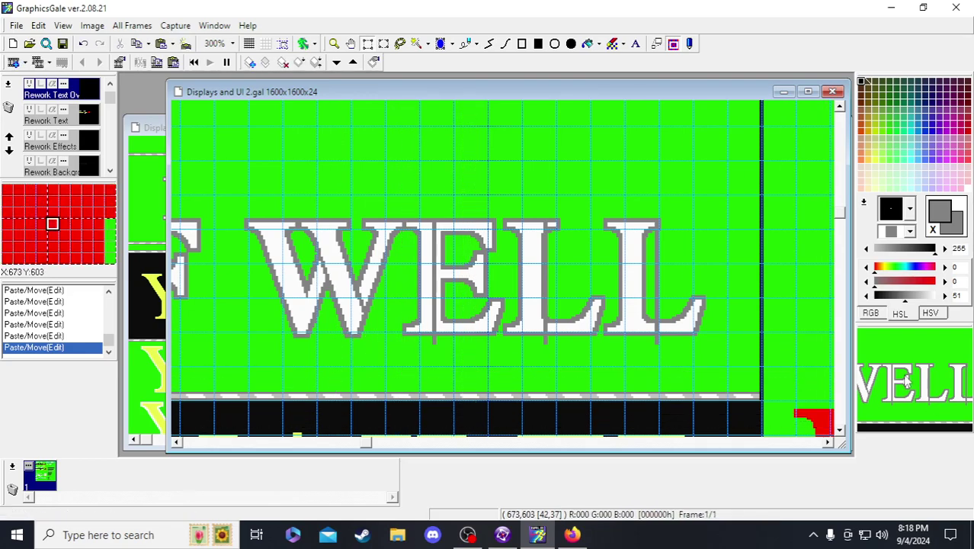
# - Clean up the overlay on the lower right stroke of the small W and patch it with the Connect Line tool
pyautogui.moveTo(917, 378); pyautogui.dragTo(956, 369)
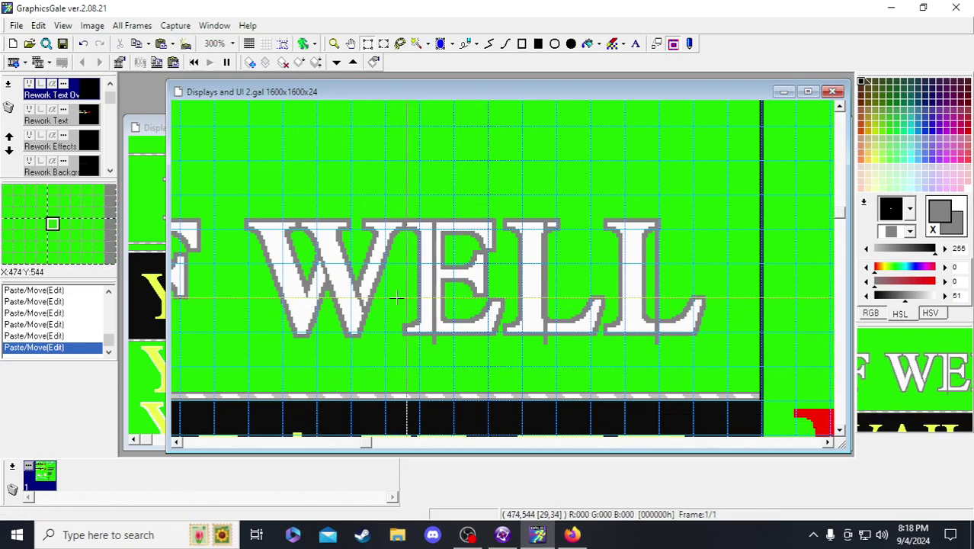
pyautogui.moveTo(356, 301); pyautogui.dragTo(388, 324)
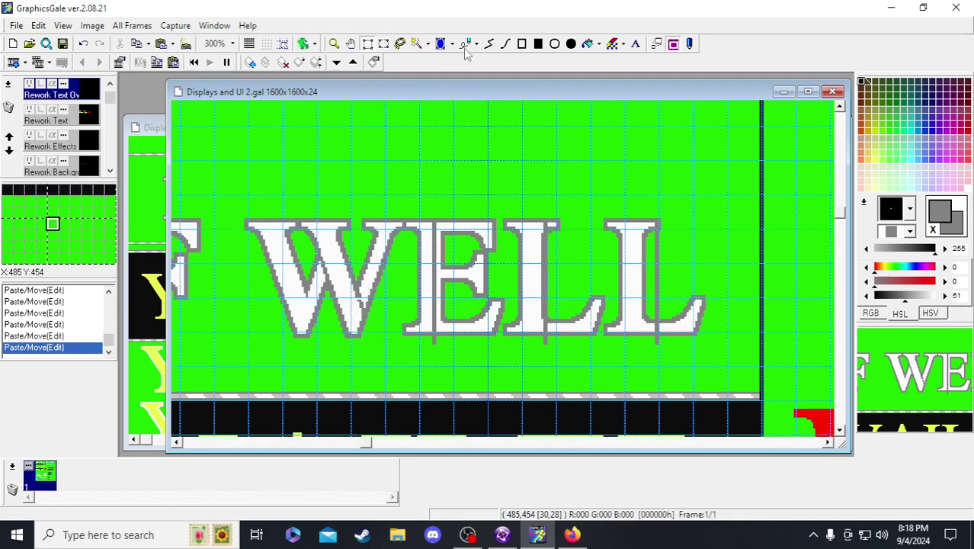
pyautogui.click(364, 303)
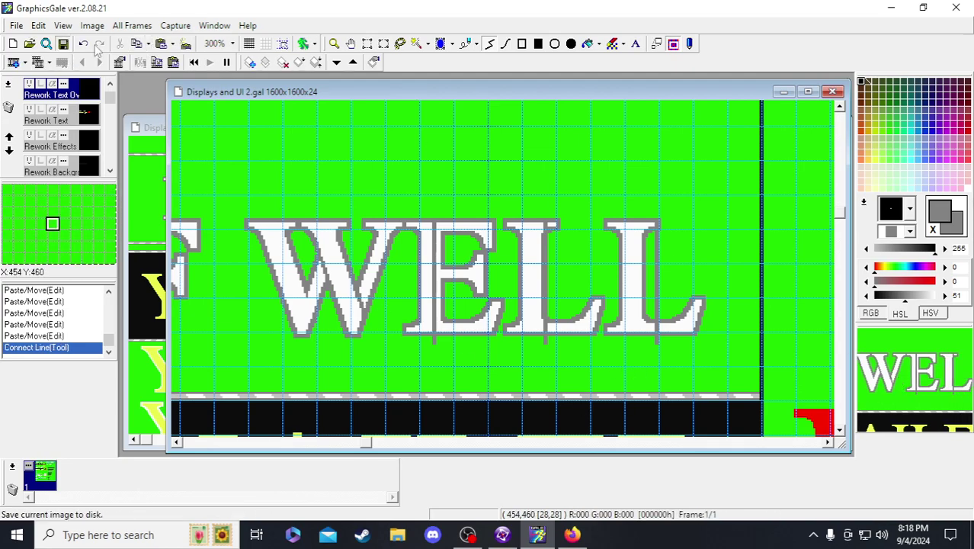
# - Move the overlay lines of the E and both Ls left, and trim their ends below the baseline
pyautogui.click(368, 44)
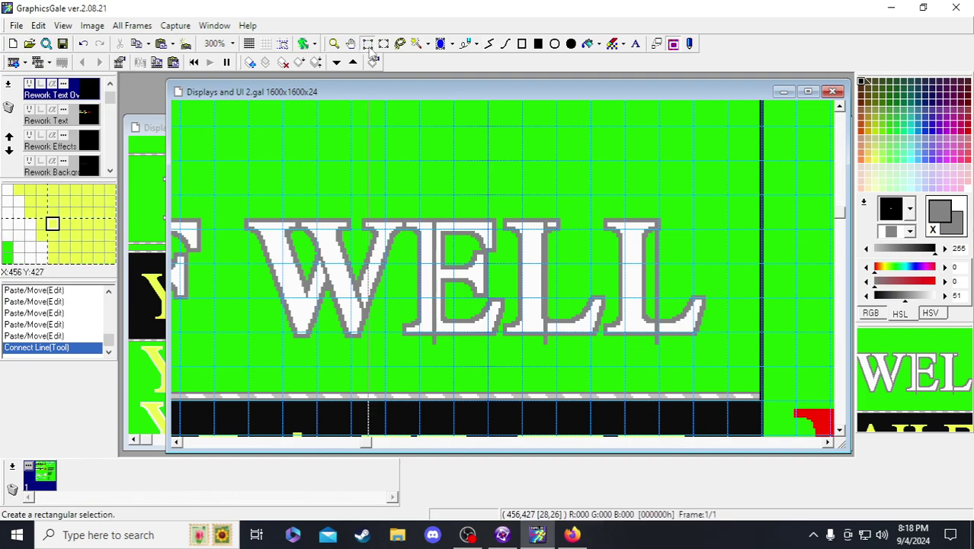
pyautogui.moveTo(424, 198); pyautogui.dragTo(695, 360)
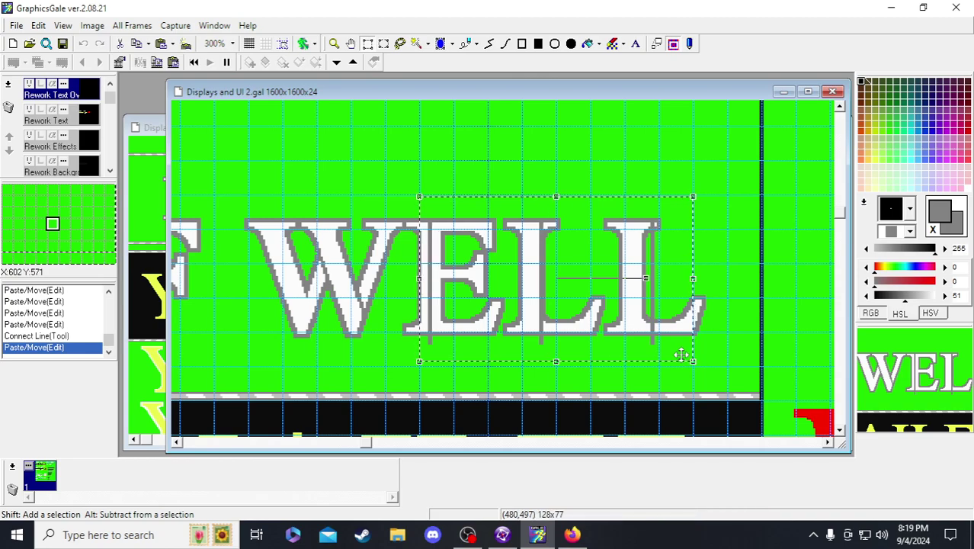
pyautogui.click(436, 343)
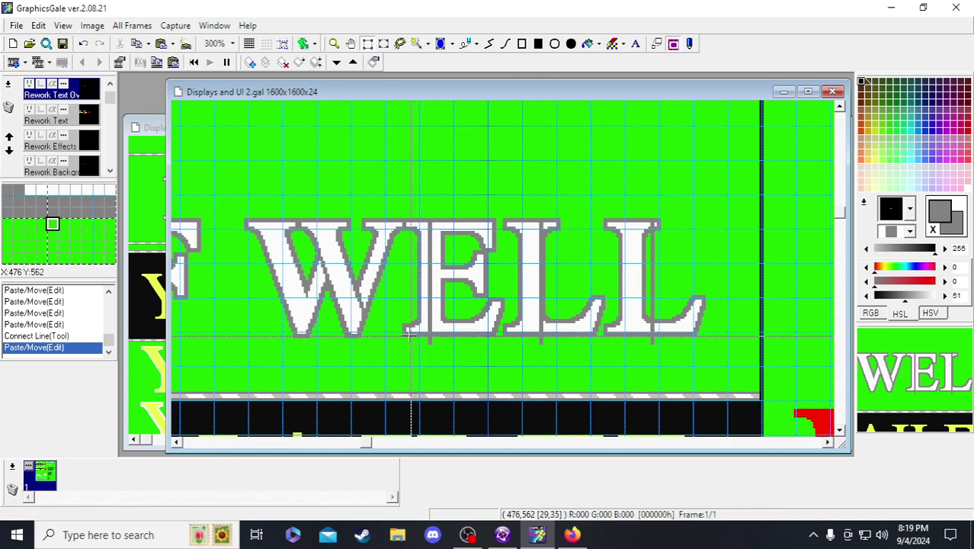
pyautogui.moveTo(406, 332); pyautogui.dragTo(749, 358)
# - Shift the overlay lines of the two Ls further left onto their stems, adjusting the last L's line separately
pyautogui.moveTo(536, 204); pyautogui.dragTo(717, 351)
pyautogui.moveTo(640, 319); pyautogui.dragTo(626, 317)
pyautogui.click(627, 326)
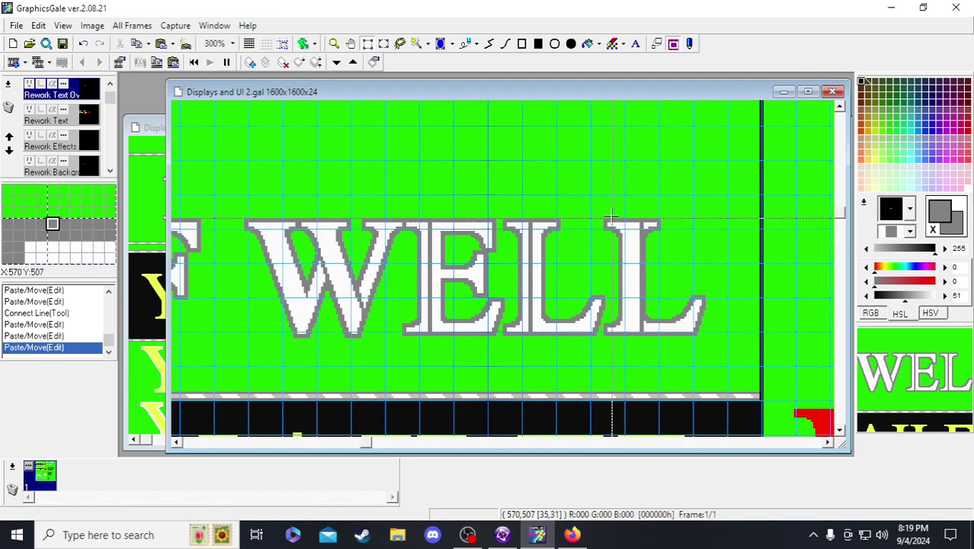
pyautogui.moveTo(601, 212); pyautogui.dragTo(685, 359)
pyautogui.press('Left')
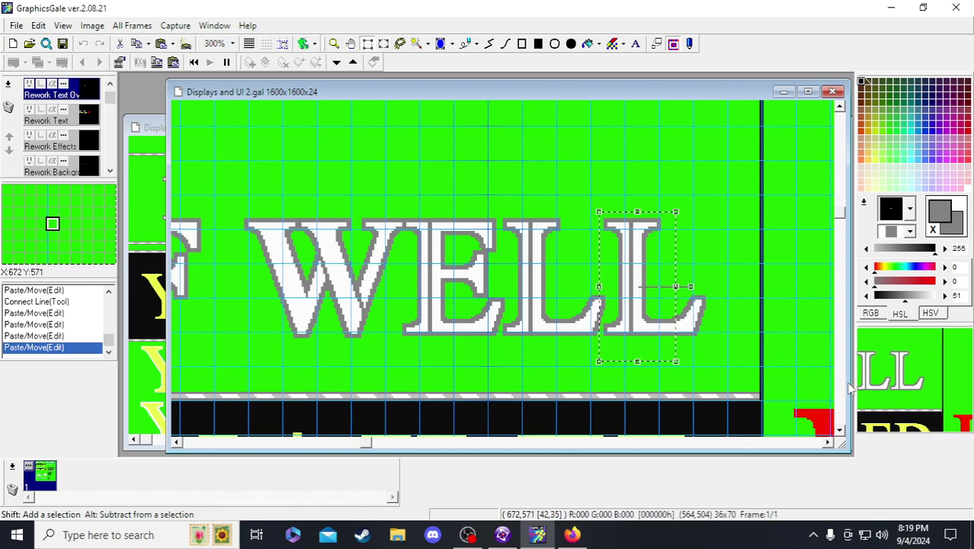
pyautogui.click(644, 276)
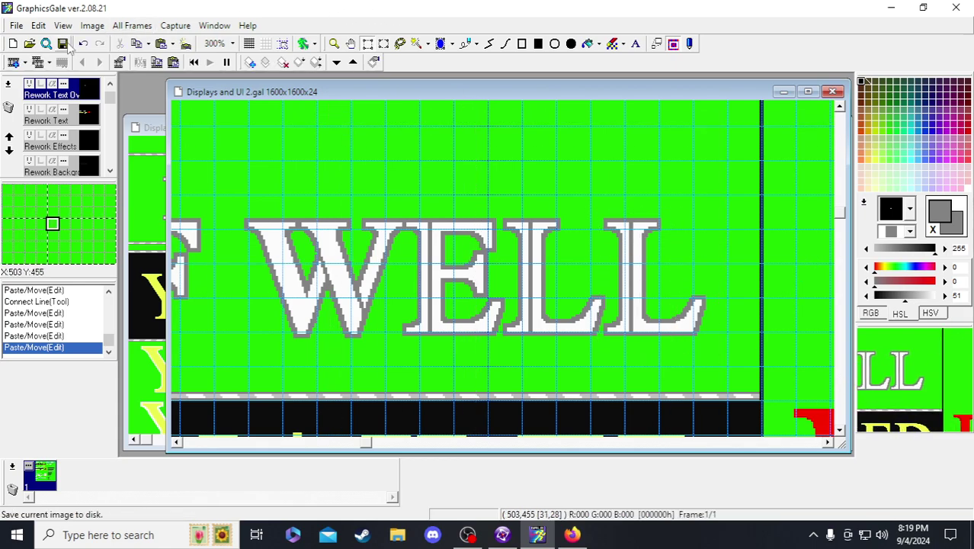
# - Save the sprite sheet image with the reworked small lettering
pyautogui.click(336, 43)
pyautogui.rightClick(349, 270)
pyautogui.rightClick(349, 270)
pyautogui.rightClick(349, 270)
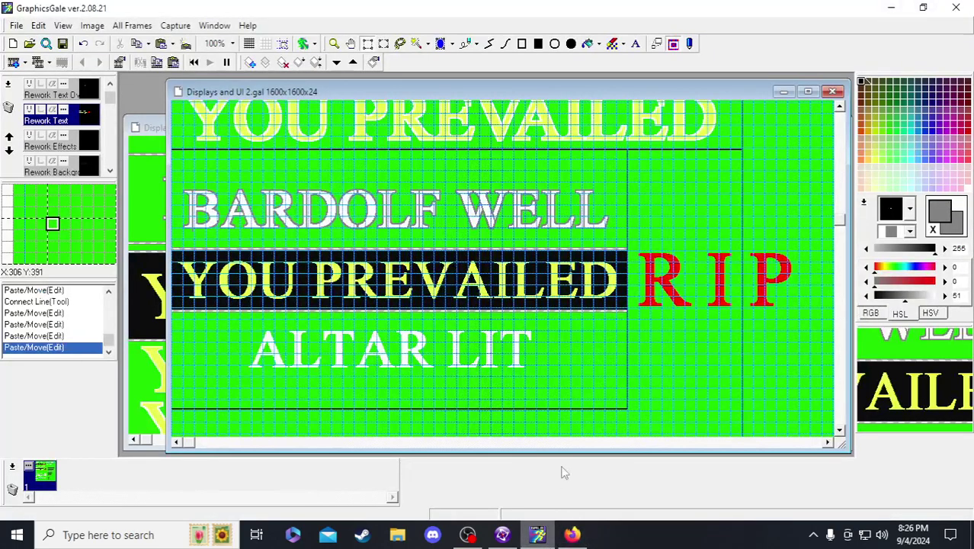
pyautogui.click(63, 43)
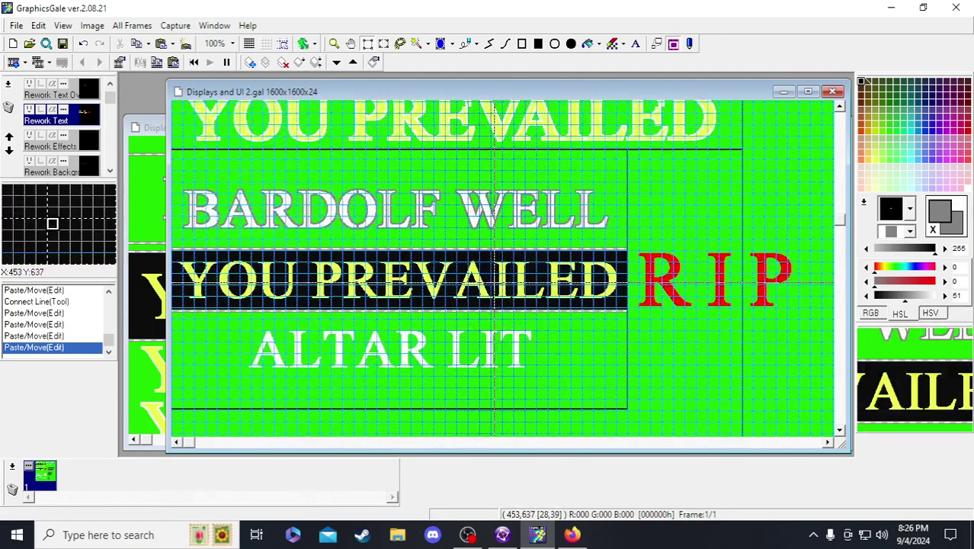
pyautogui.click(62, 44)
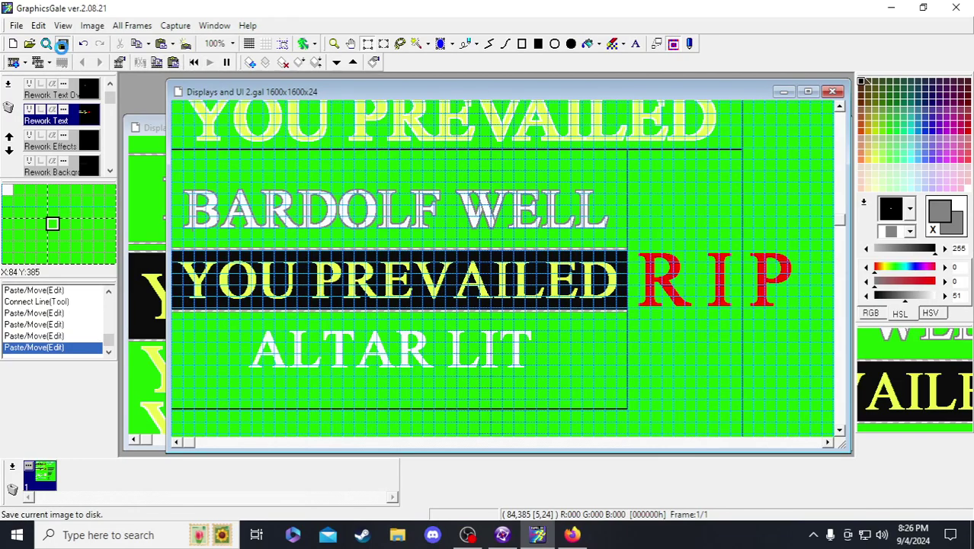
# - Switch to Clickteam Fusion Developer, save the project and open the Announcement Text object in the Central Well frame for editing
pyautogui.click(509, 536)
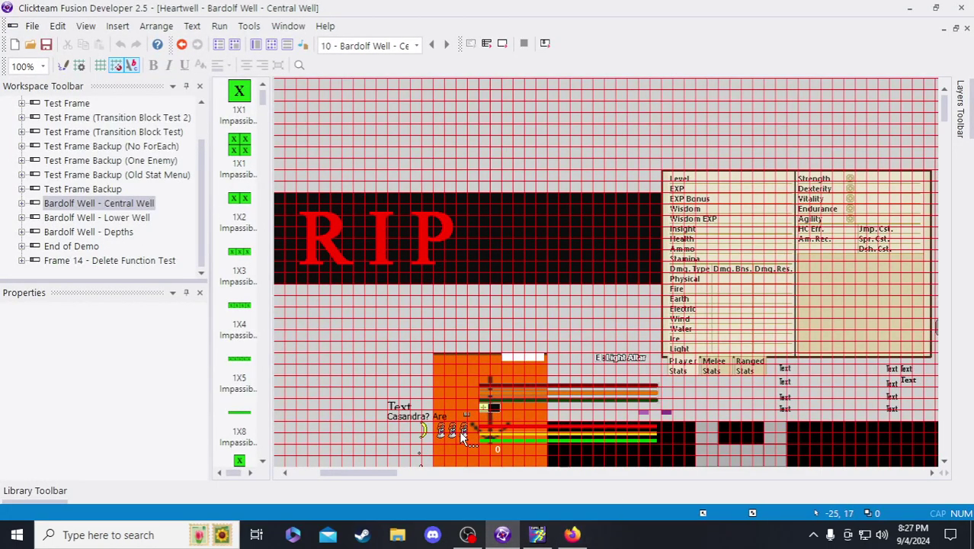
pyautogui.moveTo(396, 472); pyautogui.dragTo(367, 479)
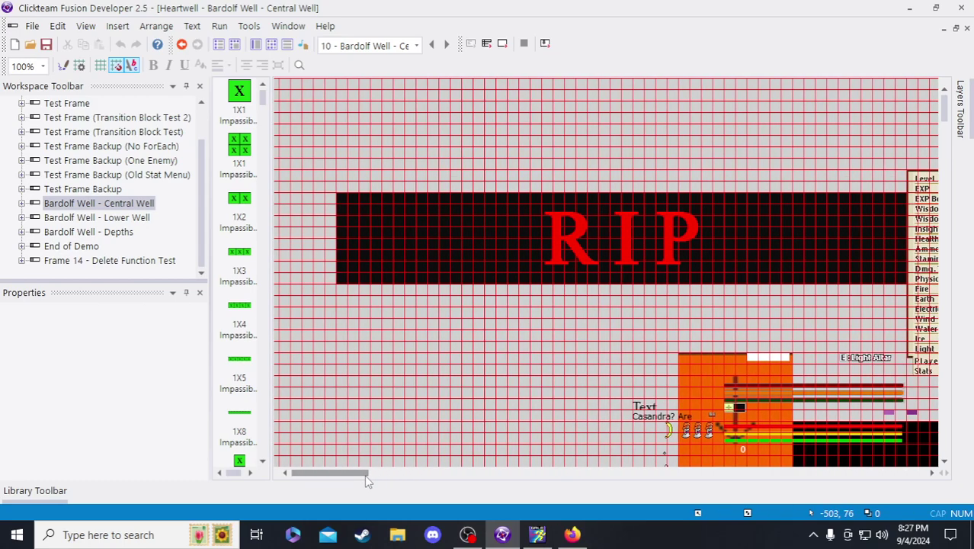
pyautogui.click(47, 45)
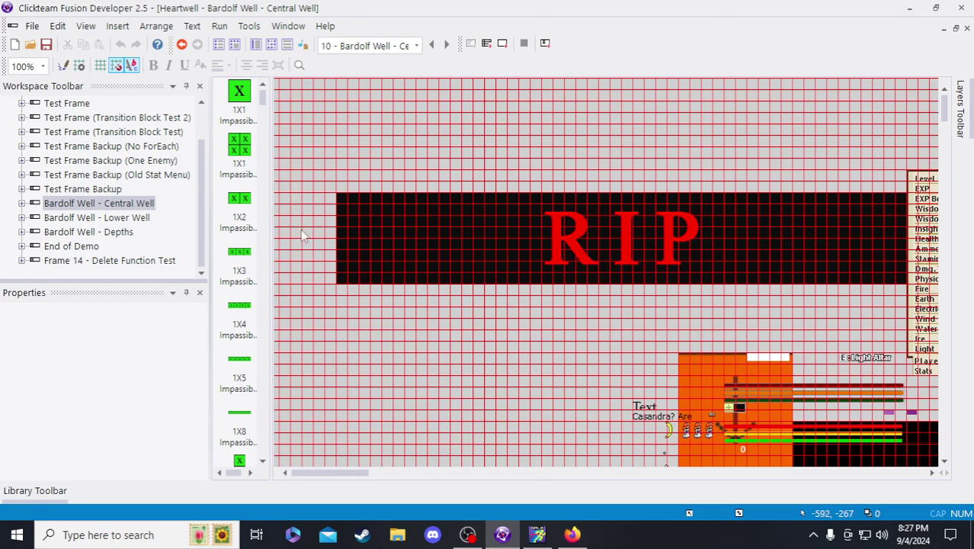
pyautogui.click(366, 239)
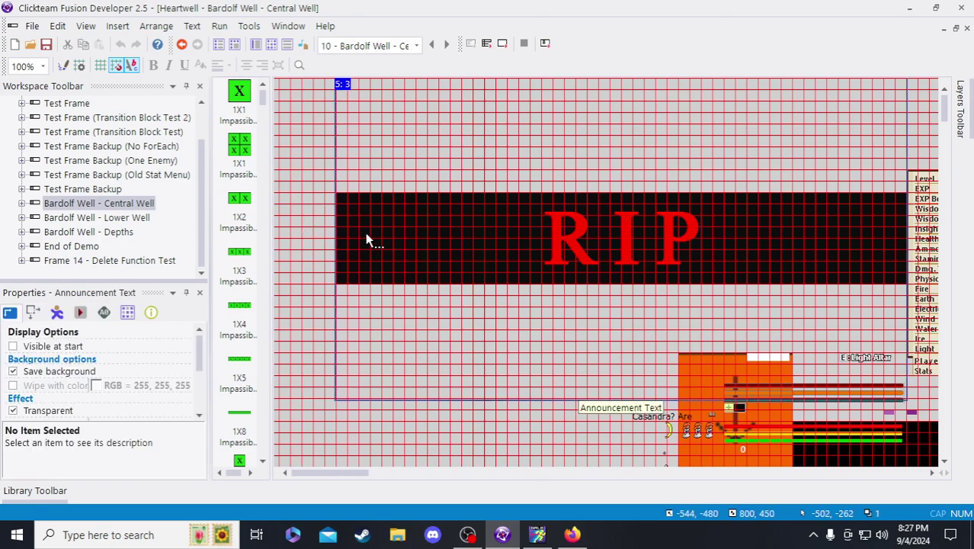
pyautogui.doubleClick(366, 239)
# - Browse the object's animations and open the ALTAR LIT images of the Crouch down animation
pyautogui.moveTo(119, 397); pyautogui.dragTo(126, 467)
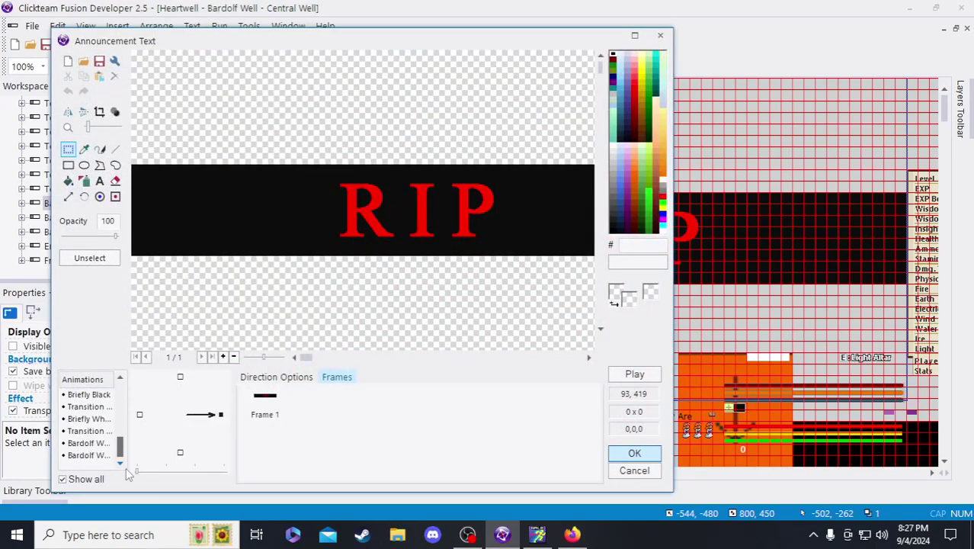
pyautogui.click(90, 430)
pyautogui.click(90, 418)
pyautogui.scroll(1, 91, 419)
pyautogui.click(91, 419)
pyautogui.scroll(2, 90, 421)
pyautogui.click(90, 446)
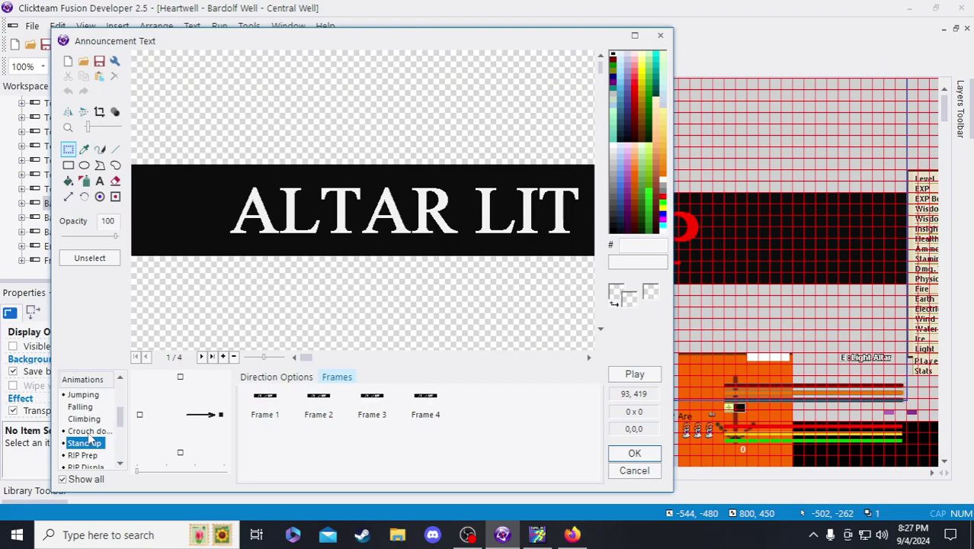
pyautogui.click(90, 431)
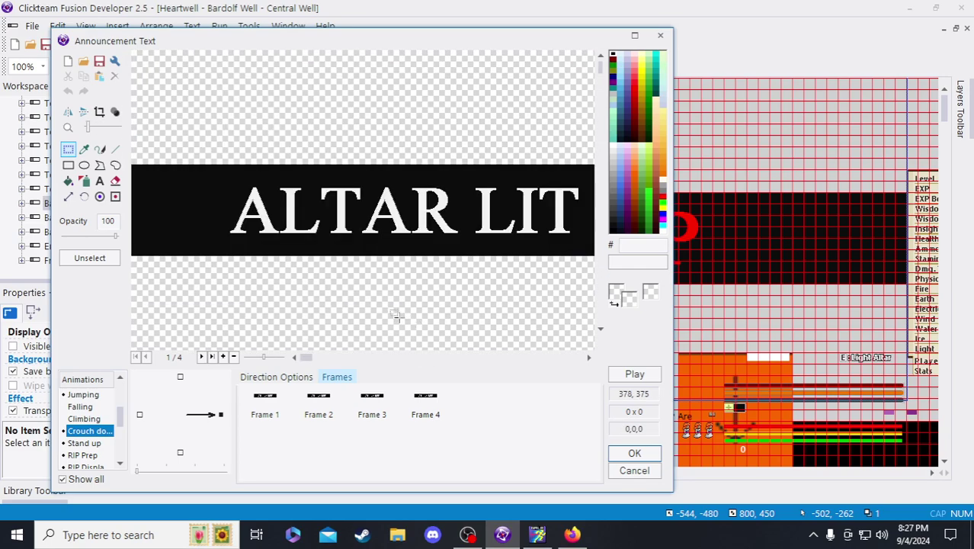
pyautogui.scroll(2, 209, 205)
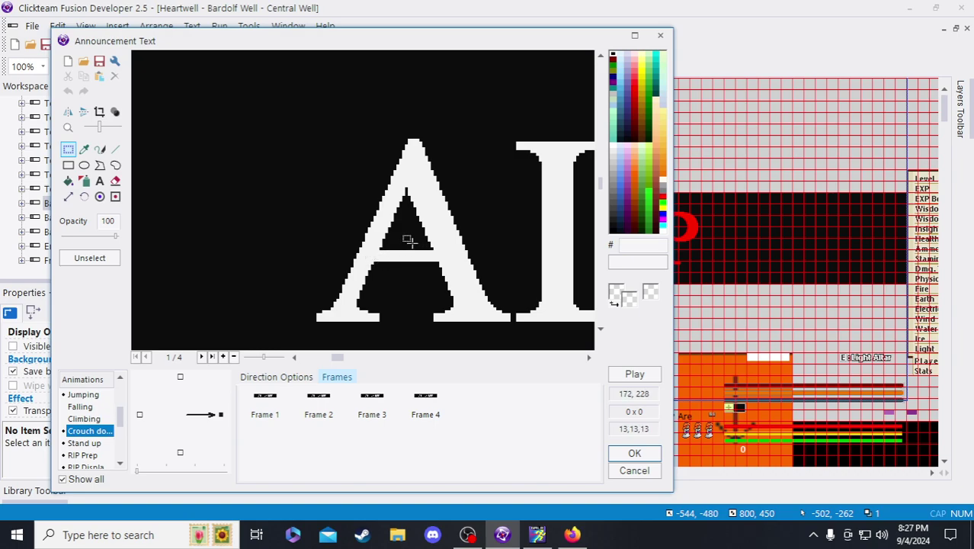
pyautogui.scroll(-2, 408, 241)
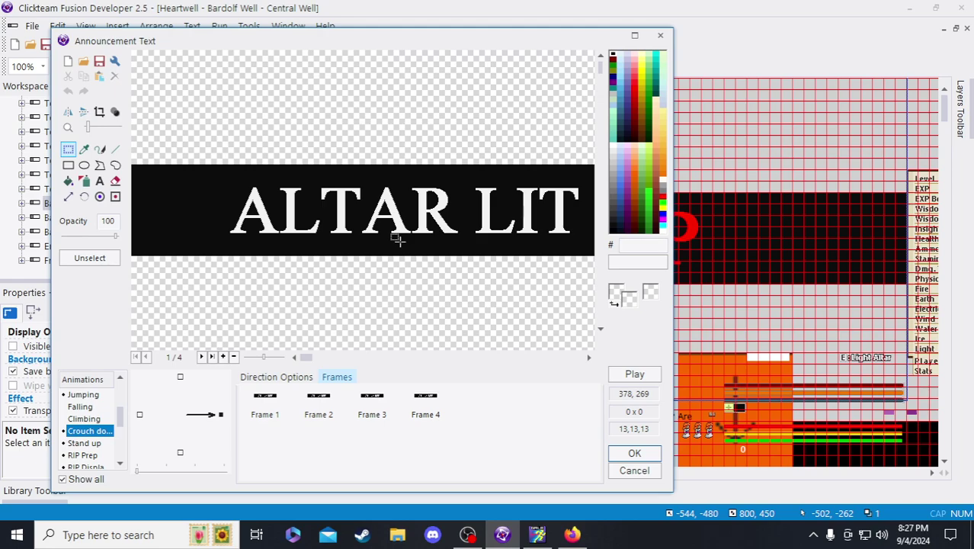
# - Resize the ALTAR LIT image canvas to 640 by 360 pixels without stretching
pyautogui.click(69, 200)
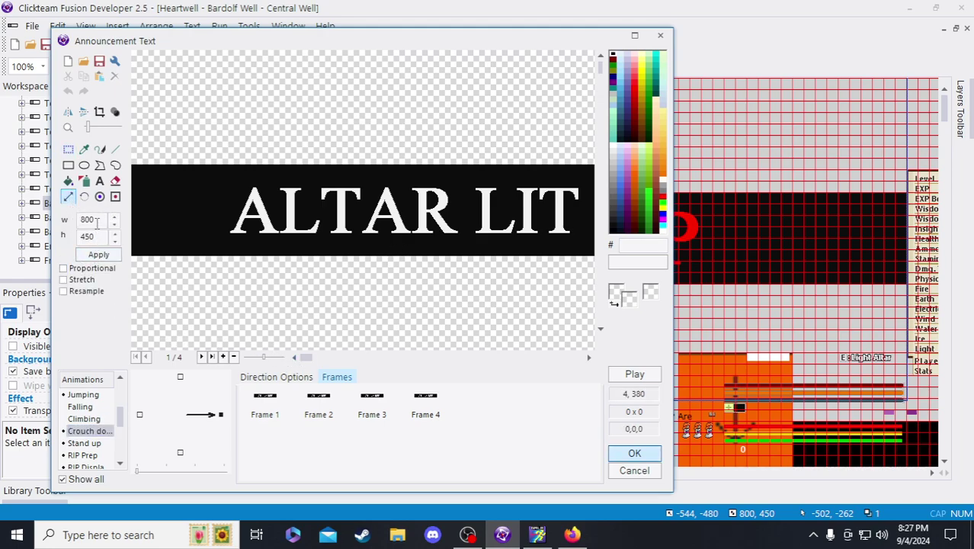
pyautogui.moveTo(98, 220); pyautogui.dragTo(69, 220)
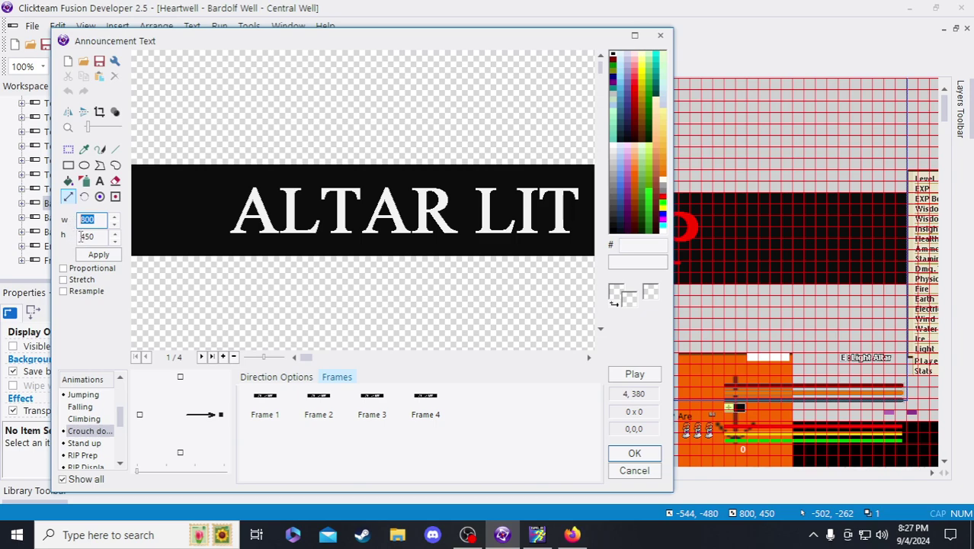
pyautogui.write('640')
pyautogui.moveTo(99, 237); pyautogui.dragTo(64, 239)
pyautogui.write('360')
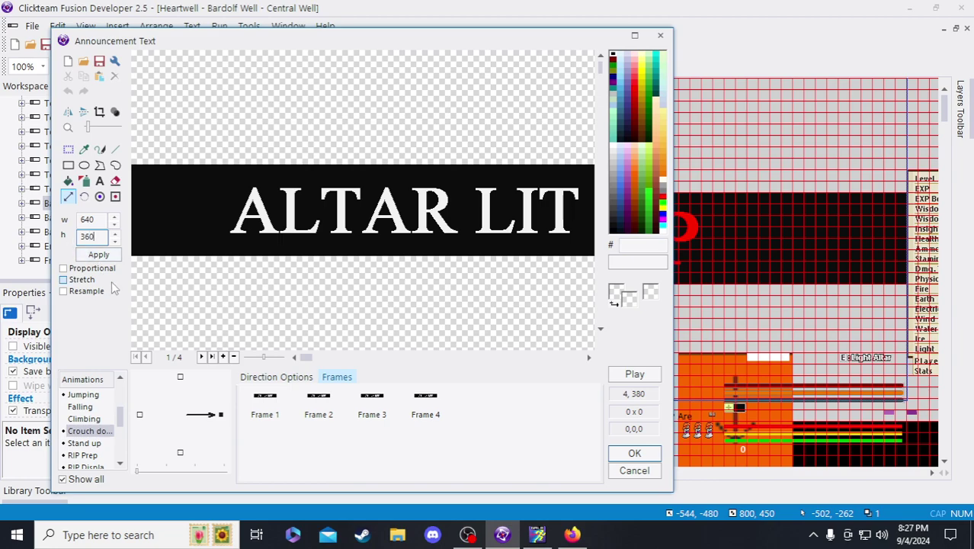
pyautogui.click(97, 256)
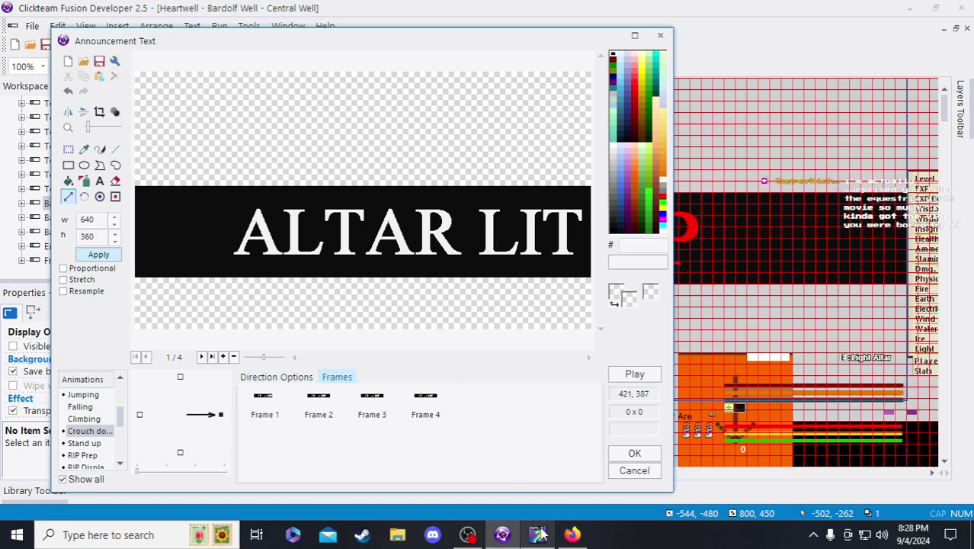
pyautogui.moveTo(539, 534)
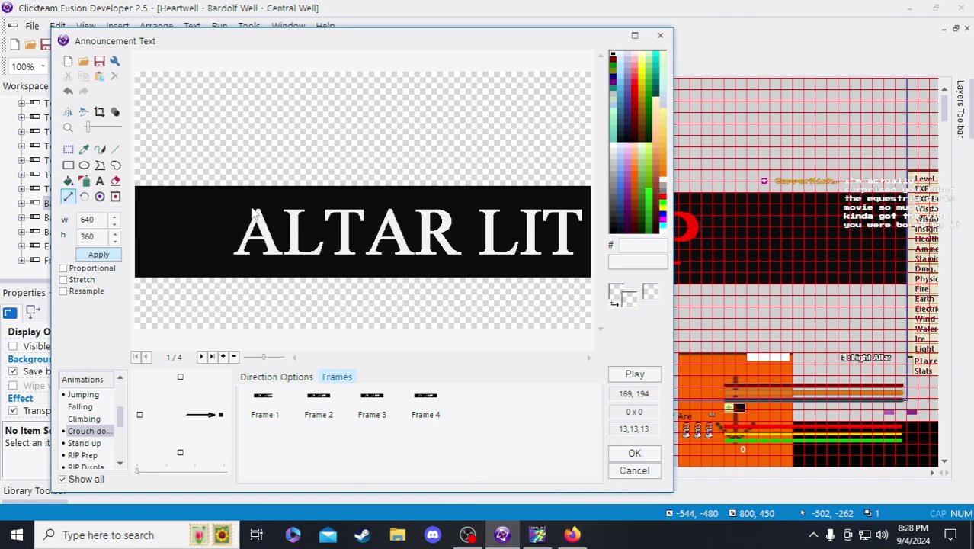
# - Select the ALTAR LIT lettering with its surrounding banner area in Frame 1 and delete it
pyautogui.click(68, 150)
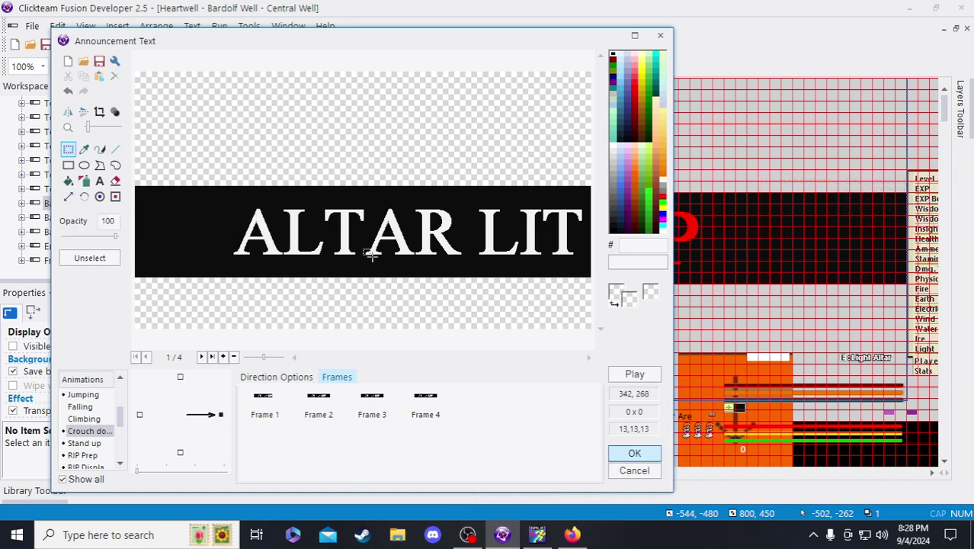
pyautogui.scroll(3, 345, 225)
pyautogui.scroll(-3, 345, 225)
pyautogui.scroll(1, 456, 211)
pyautogui.scroll(-1, 462, 206)
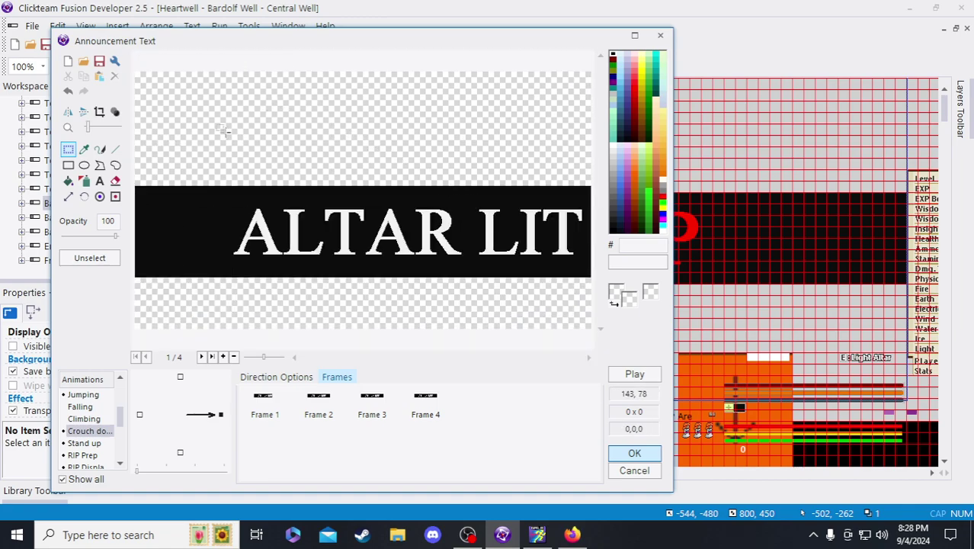
pyautogui.moveTo(197, 146); pyautogui.dragTo(587, 295)
pyautogui.click(448, 306)
pyautogui.moveTo(222, 160); pyautogui.dragTo(588, 295)
pyautogui.click(437, 313)
pyautogui.moveTo(218, 174); pyautogui.dragTo(590, 295)
pyautogui.click(488, 323)
pyautogui.moveTo(228, 169); pyautogui.dragTo(586, 293)
pyautogui.click(416, 312)
pyautogui.moveTo(186, 170); pyautogui.dragTo(639, 312)
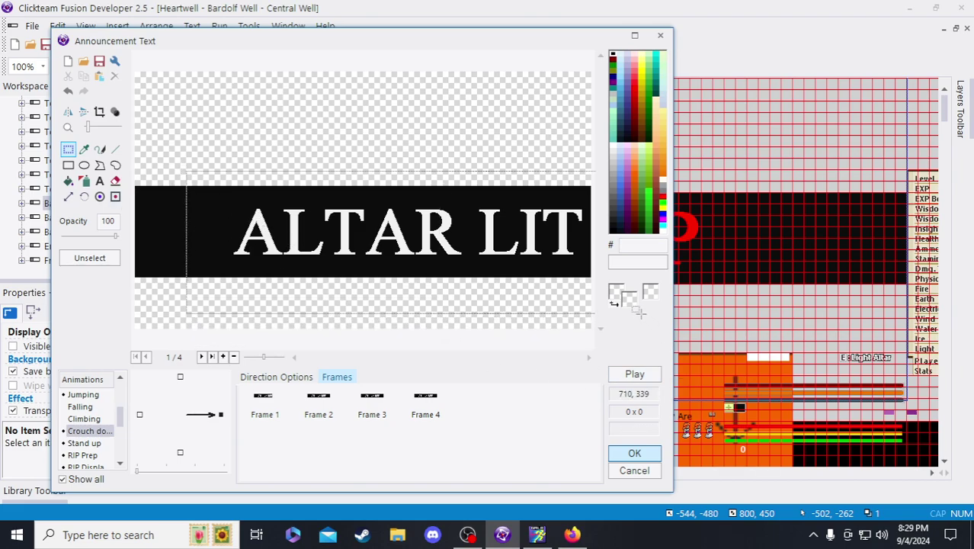
pyautogui.press('Delete')
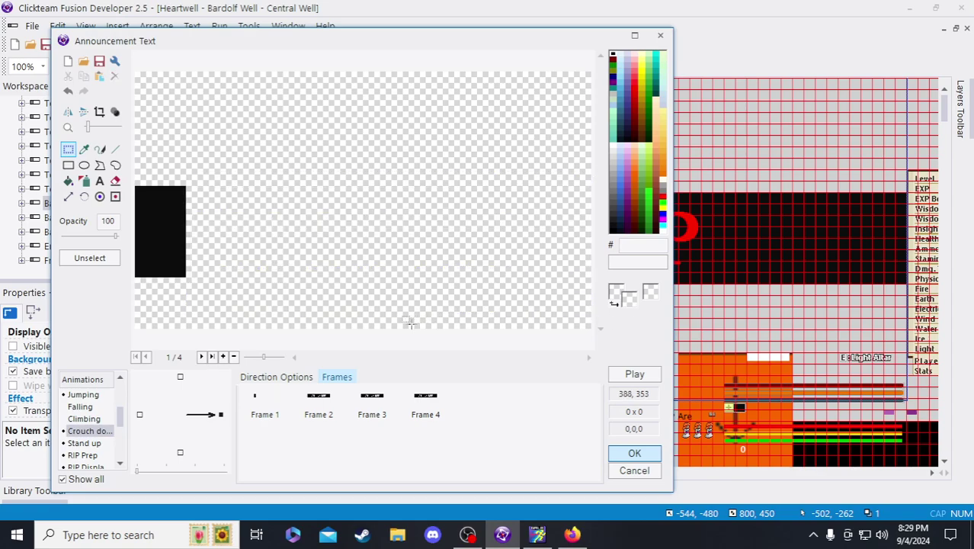
# - Switch to GraphicsGale, copy the banner area from the Rework Effects layer, try it in Frame 1 of the announcement images and delete it
pyautogui.click(538, 535)
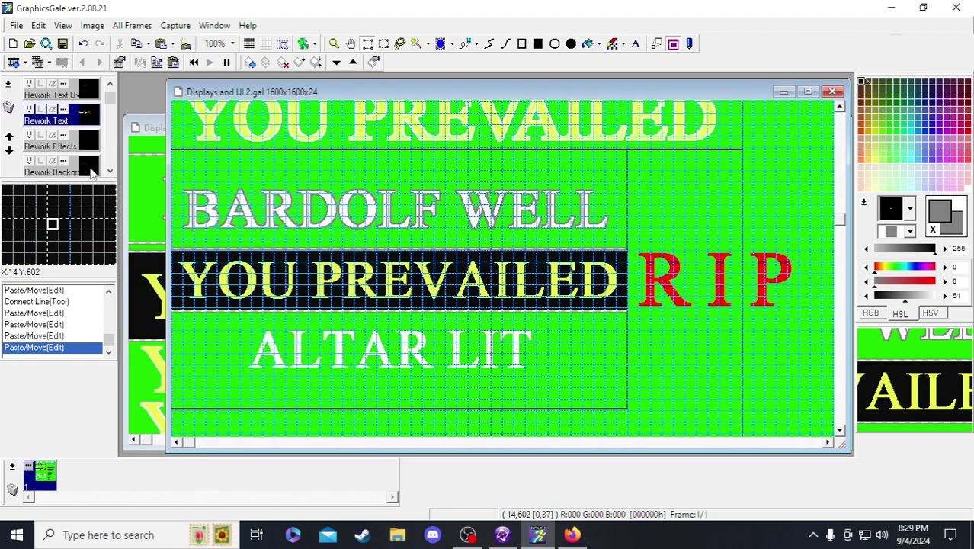
pyautogui.click(76, 146)
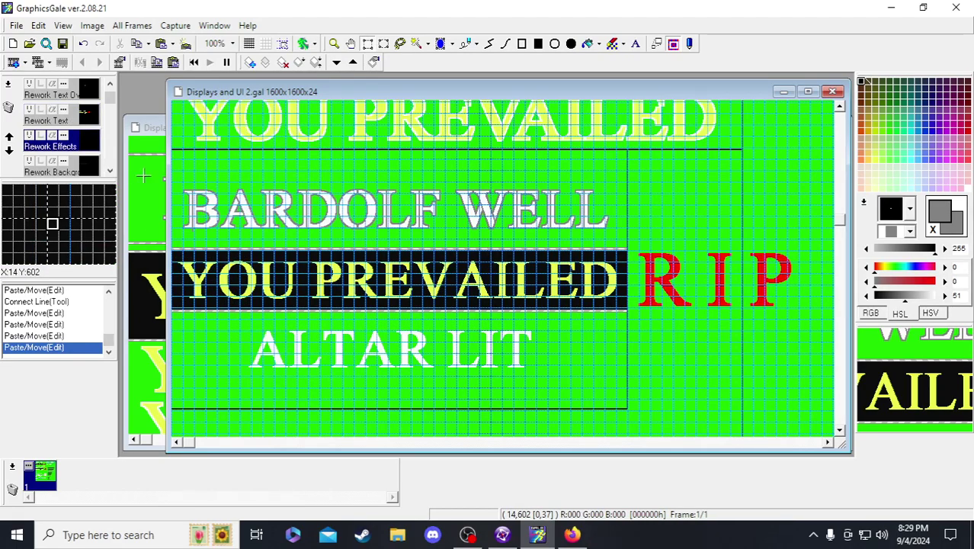
pyautogui.click(283, 43)
pyautogui.moveTo(174, 250); pyautogui.dragTo(615, 314)
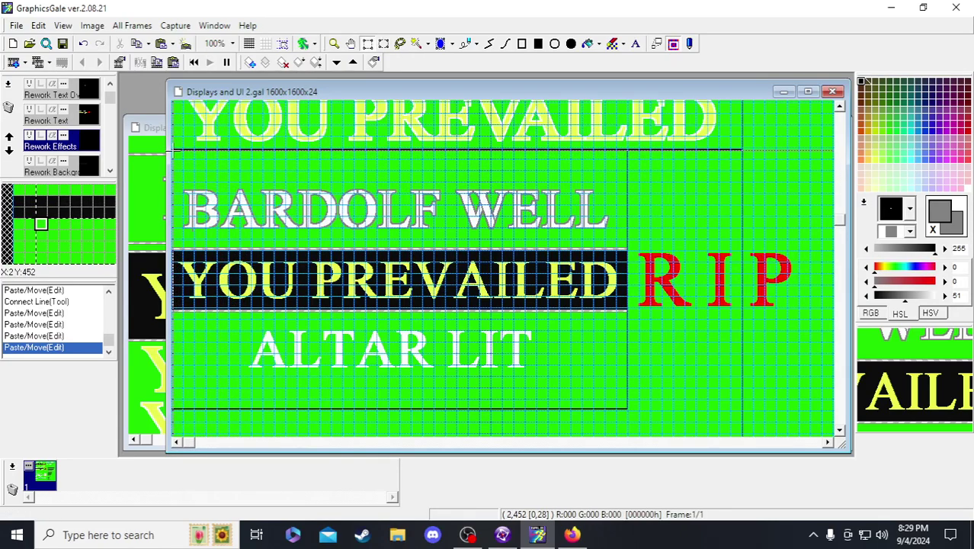
pyautogui.moveTo(172, 150); pyautogui.dragTo(626, 314)
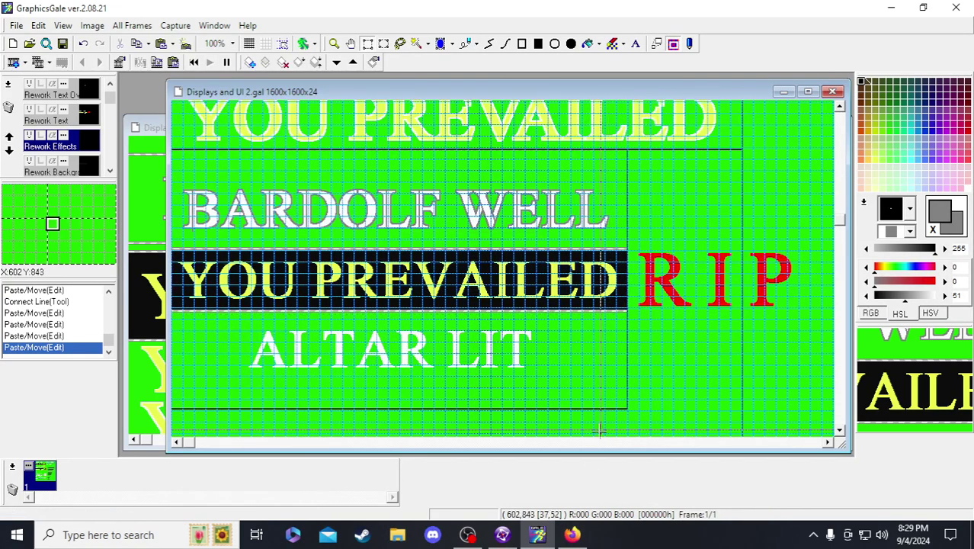
pyautogui.click(501, 534)
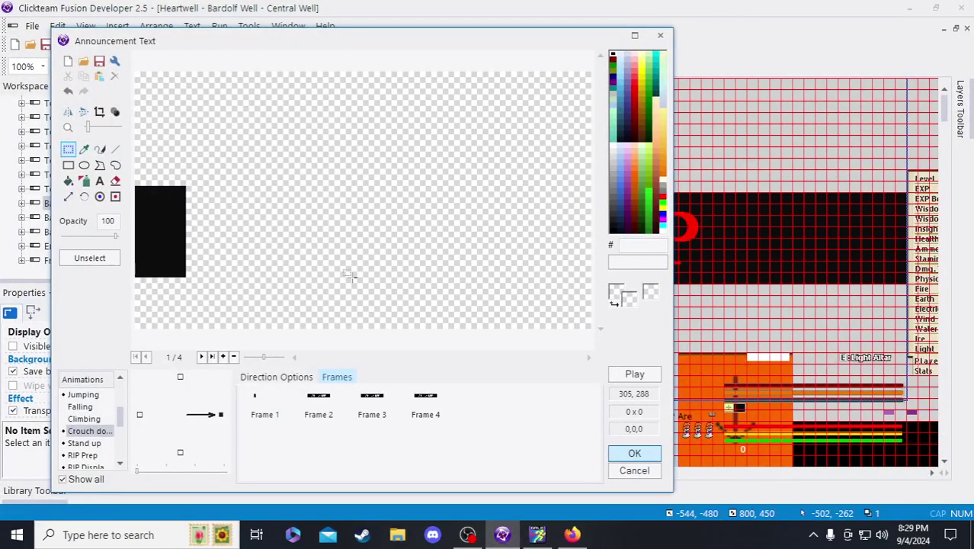
pyautogui.hotkey('ctrl', 'v')
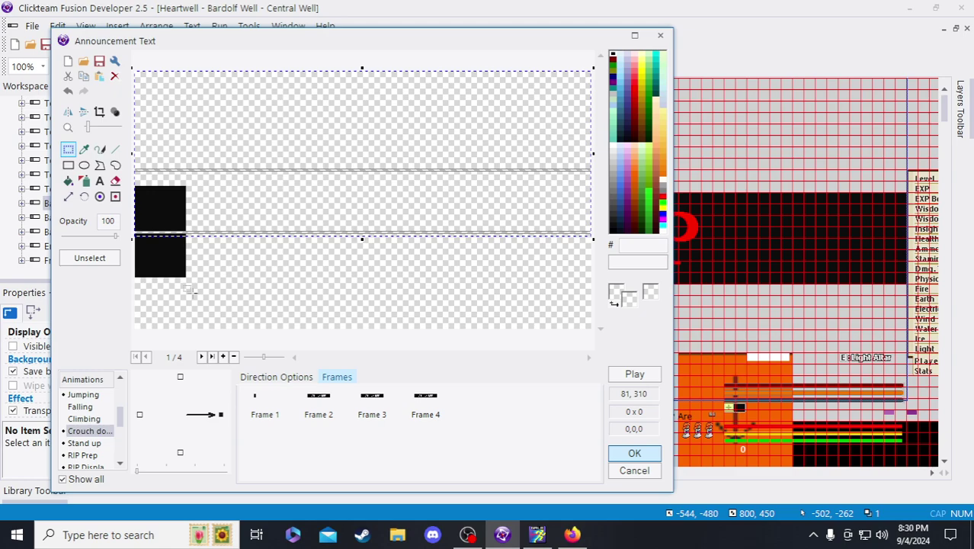
pyautogui.press('Delete')
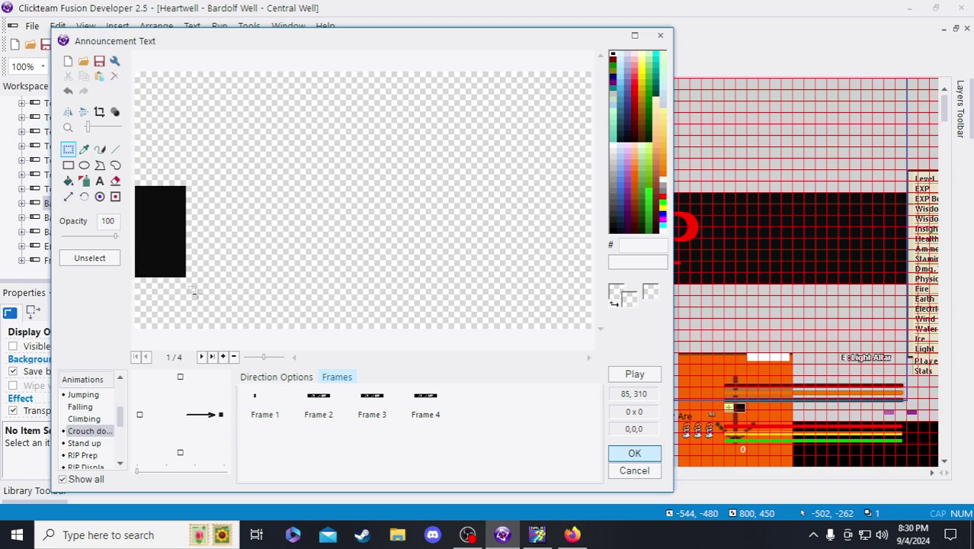
# - Copy the black banner from the sprite sheet's Rework Background layer in GraphicsGale and paste it into Frame 1 in Clickteam Fusion Developer
pyautogui.click(538, 534)
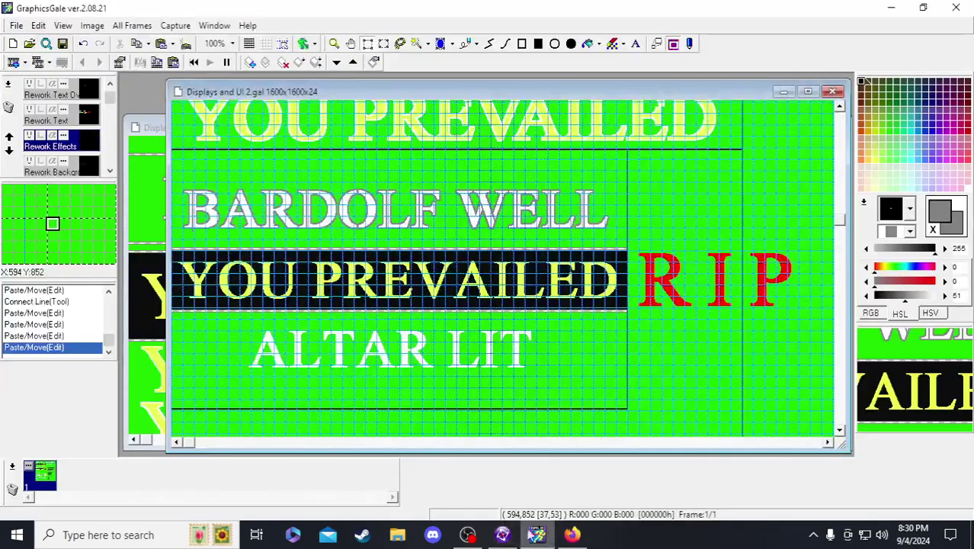
pyautogui.click(88, 164)
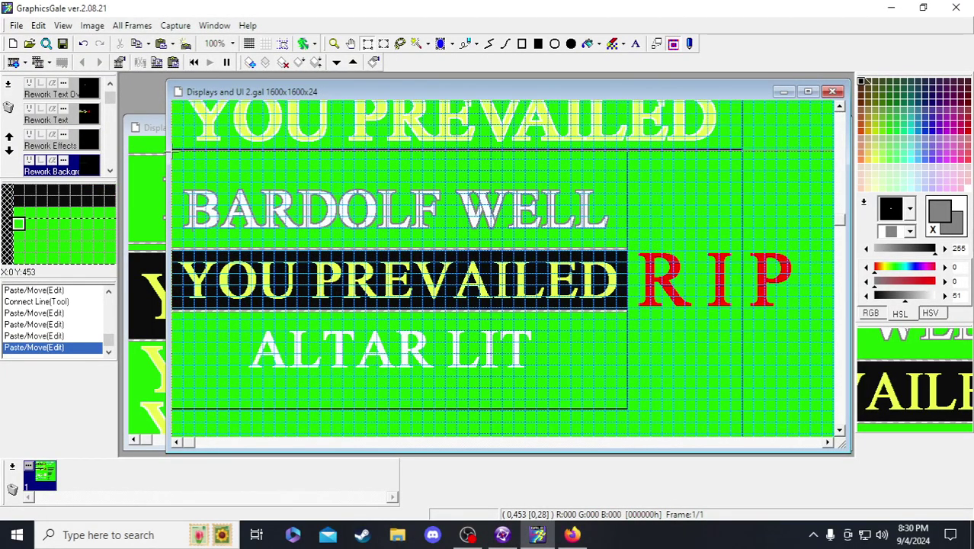
pyautogui.moveTo(169, 150); pyautogui.dragTo(147, 193)
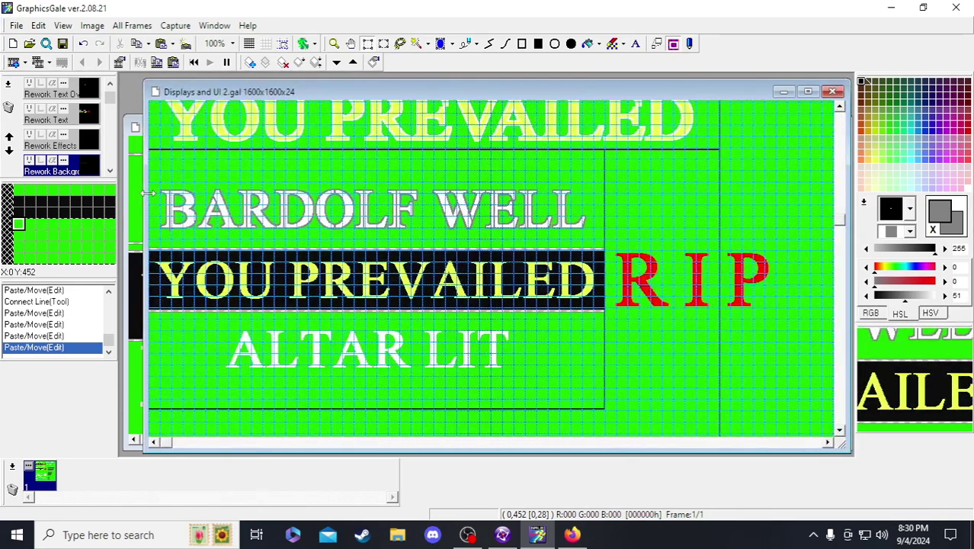
pyautogui.moveTo(150, 150); pyautogui.dragTo(606, 316)
pyautogui.click(502, 535)
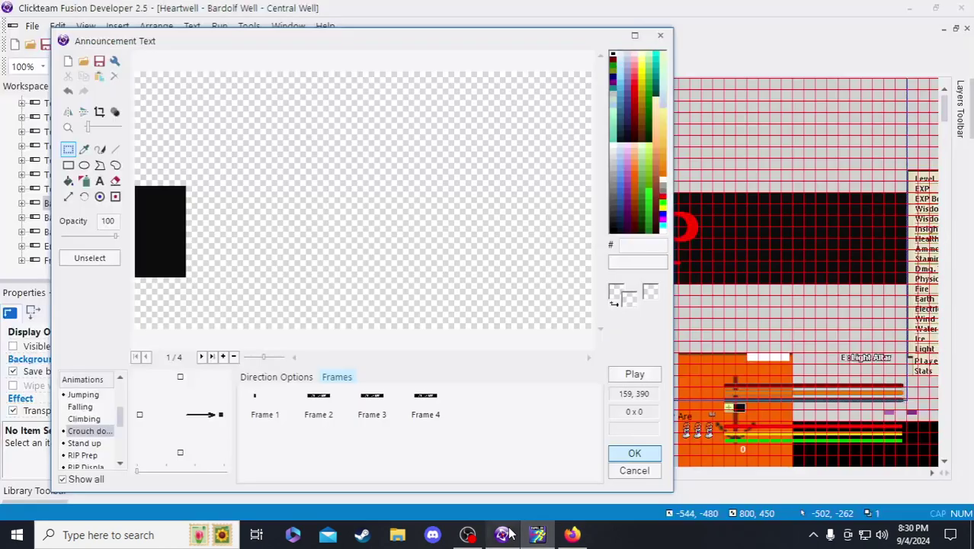
pyautogui.hotkey('ctrl', 'v')
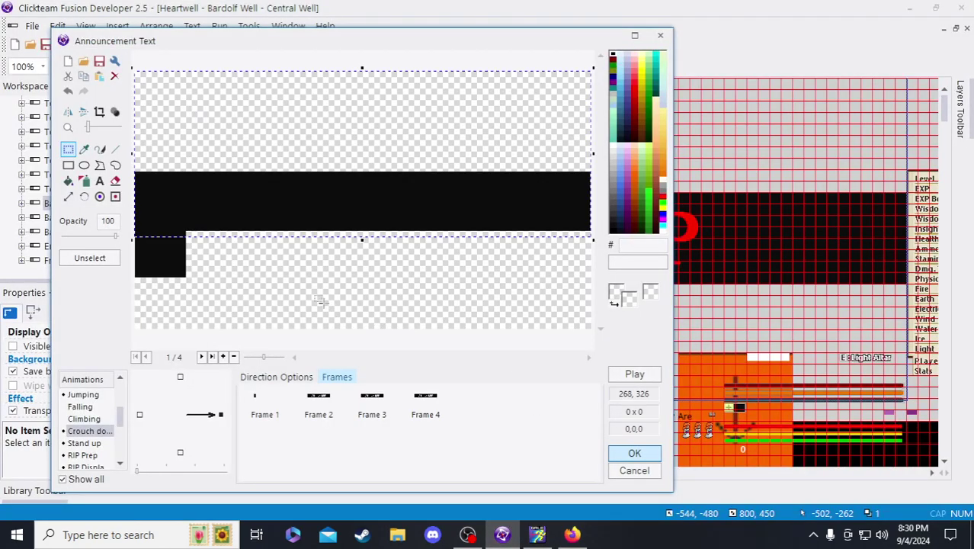
# - Remove the leftover black block sticking out below the new banner in Frame 1
pyautogui.moveTo(308, 322); pyautogui.dragTo(134, 230)
pyautogui.moveTo(230, 269); pyautogui.dragTo(126, 228)
pyautogui.click(270, 267)
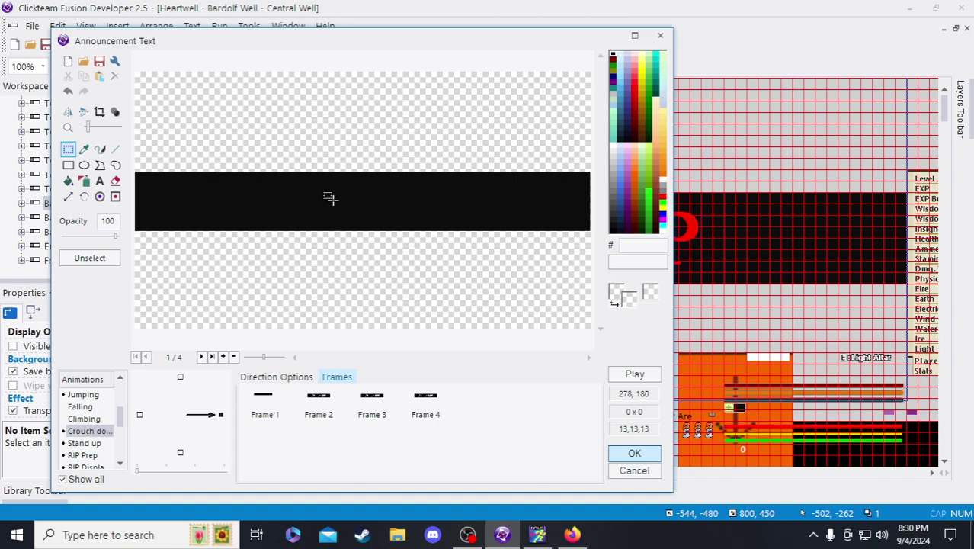
# - Switch to GraphicsGale, make Rework Text the active layer and save the sprite sheet
pyautogui.click(538, 535)
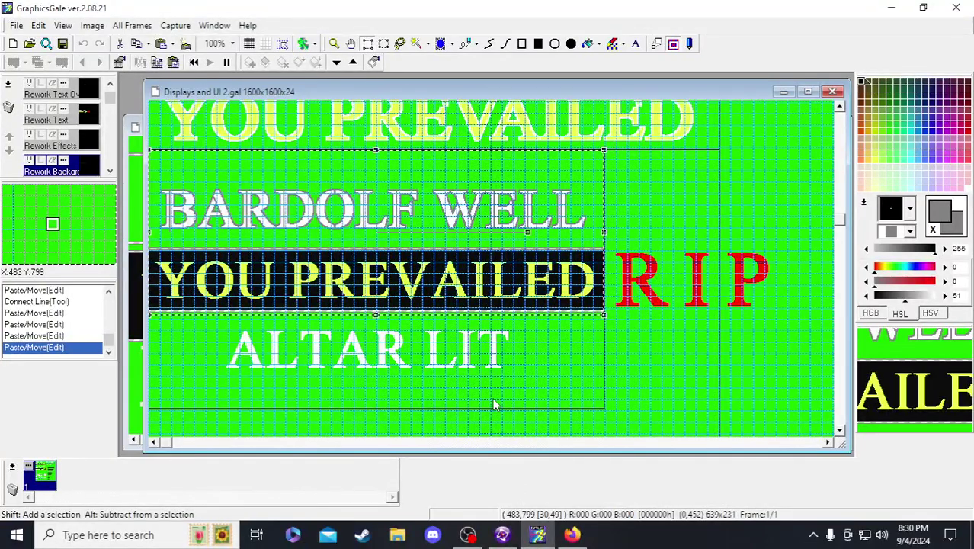
pyautogui.click(250, 326)
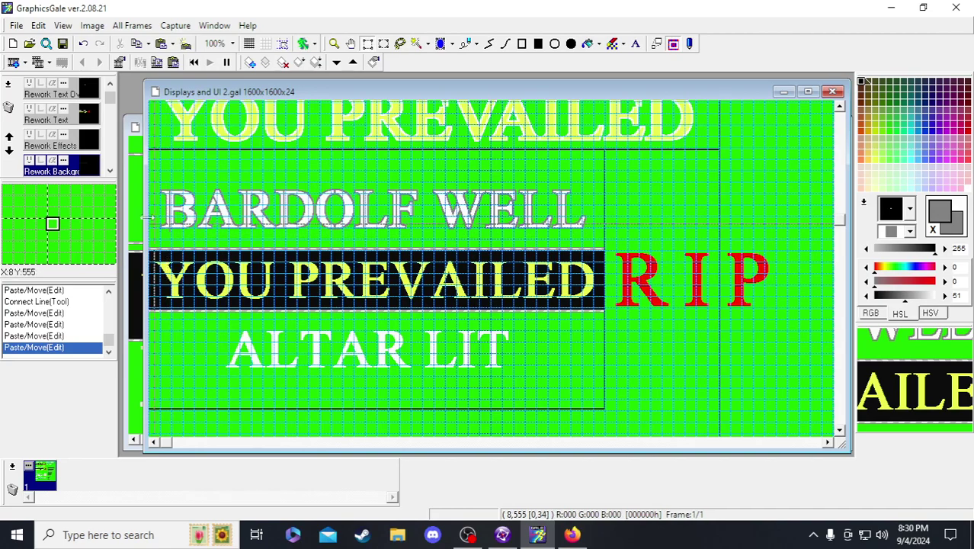
pyautogui.click(47, 120)
pyautogui.click(63, 44)
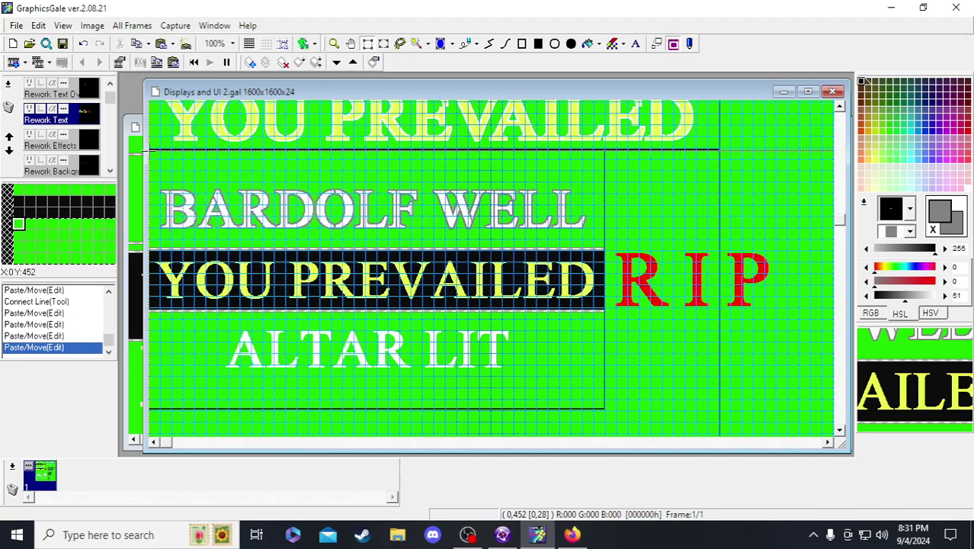
pyautogui.moveTo(151, 149); pyautogui.dragTo(604, 374)
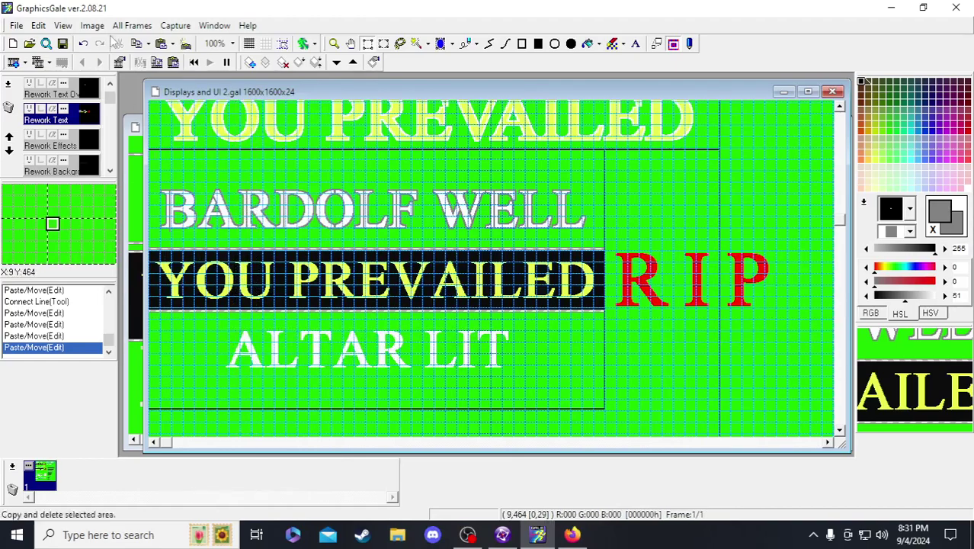
pyautogui.click(61, 46)
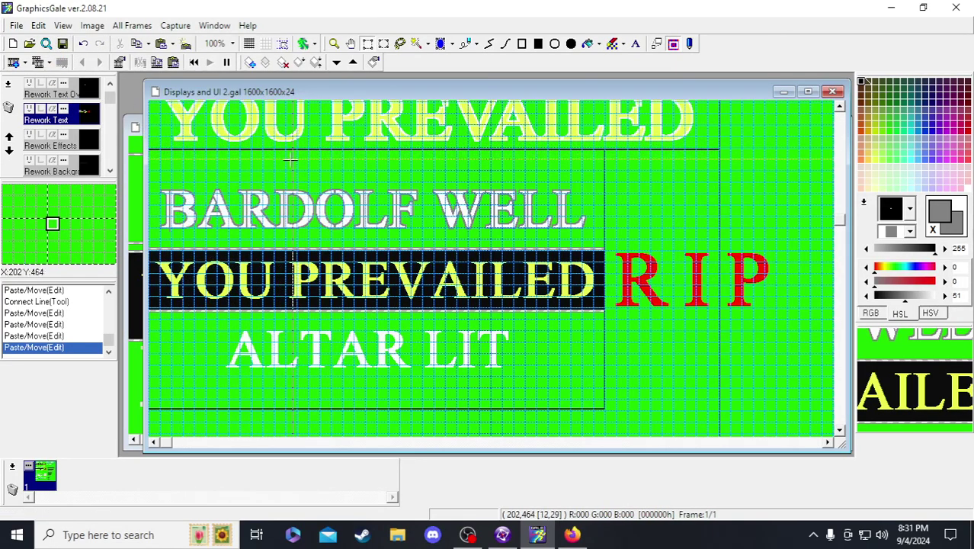
# - With grid snapping on, move the small yellow YOU PREVAILED lettering off the black banner to below ALTAR LIT
pyautogui.click(283, 44)
pyautogui.moveTo(154, 253); pyautogui.dragTo(585, 300)
pyautogui.moveTo(365, 285); pyautogui.dragTo(604, 308)
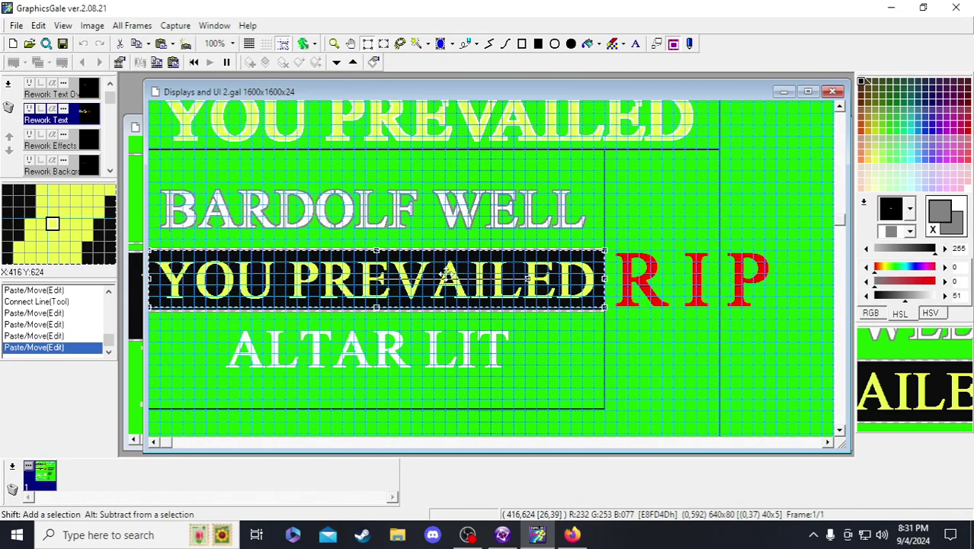
pyautogui.moveTo(436, 262); pyautogui.dragTo(433, 389)
pyautogui.scroll(-1, 433, 389)
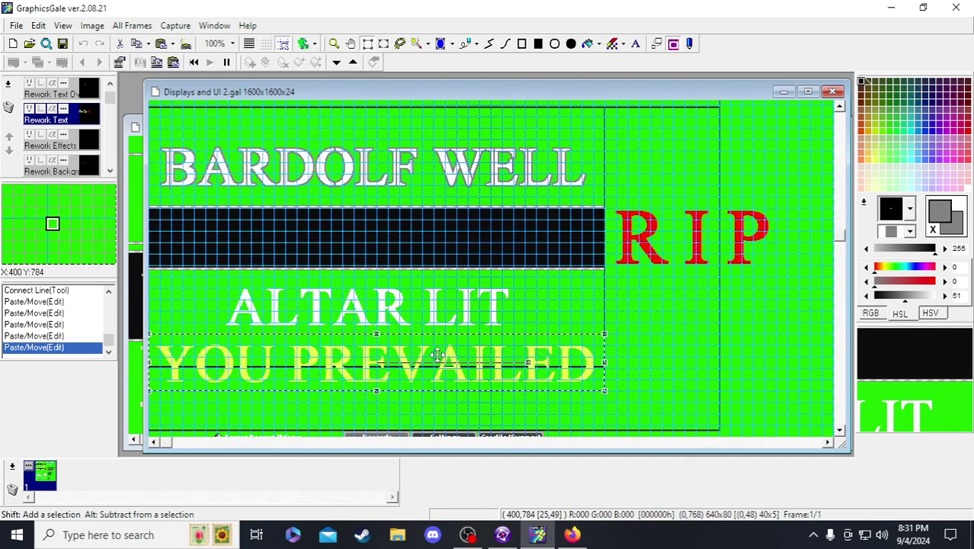
# - Move the white ALTAR LIT lettering up onto the black banner
pyautogui.moveTo(150, 276); pyautogui.dragTo(536, 332)
pyautogui.moveTo(350, 289); pyautogui.dragTo(351, 221)
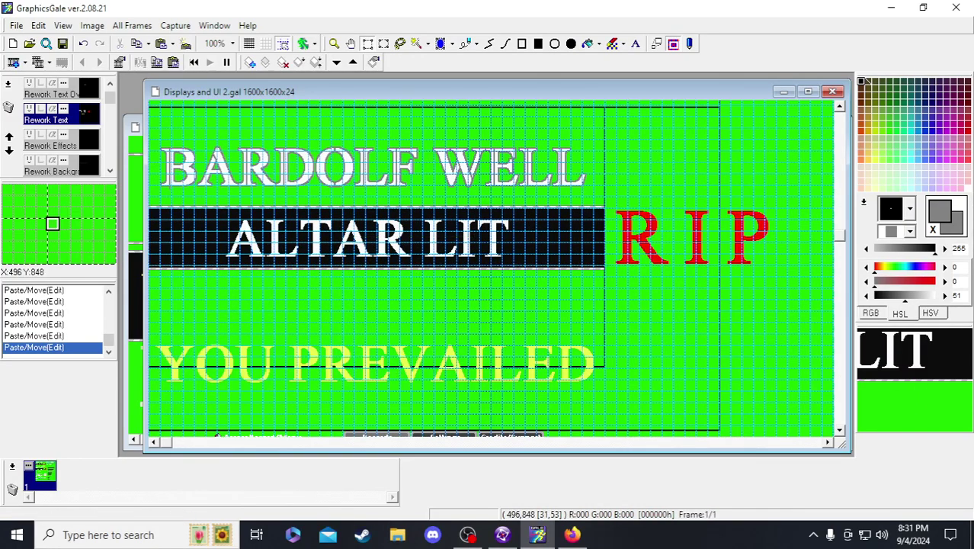
pyautogui.click(153, 107)
# - Copy the Rework Text area with ALTAR LIT into Frame 1 in Clickteam Fusion Developer and delete the BARDOLF WELL lettering that came with it
pyautogui.scroll(2, 152, 107)
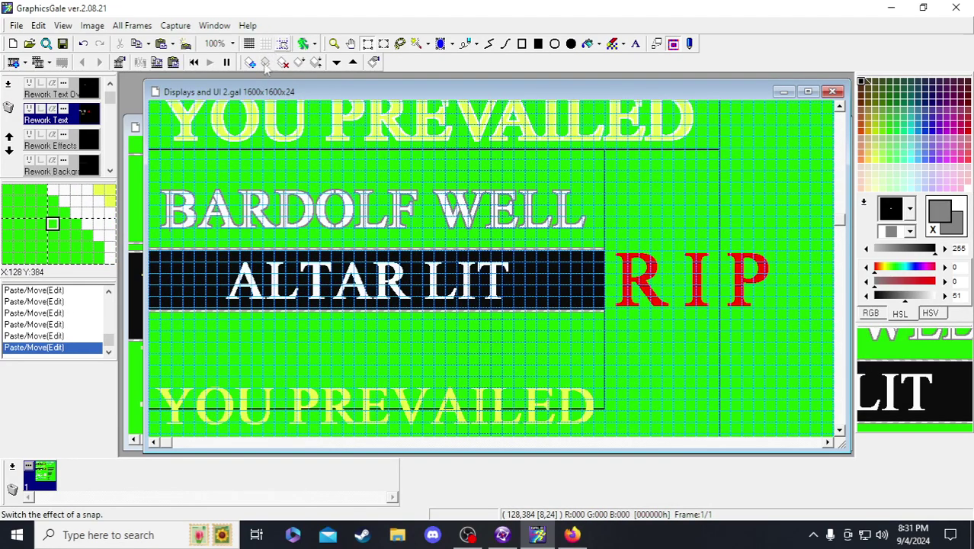
pyautogui.moveTo(145, 150); pyautogui.dragTo(150, 199)
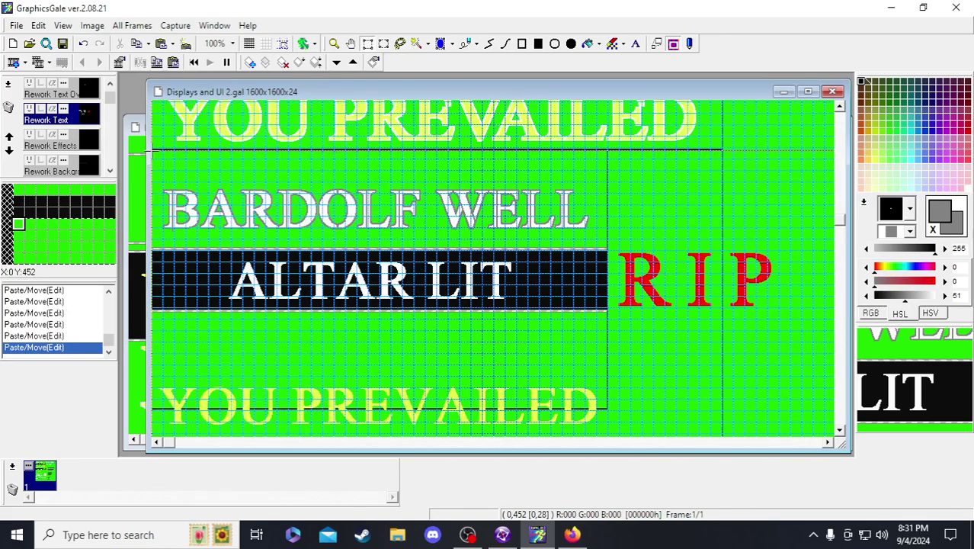
pyautogui.moveTo(152, 151); pyautogui.dragTo(546, 311)
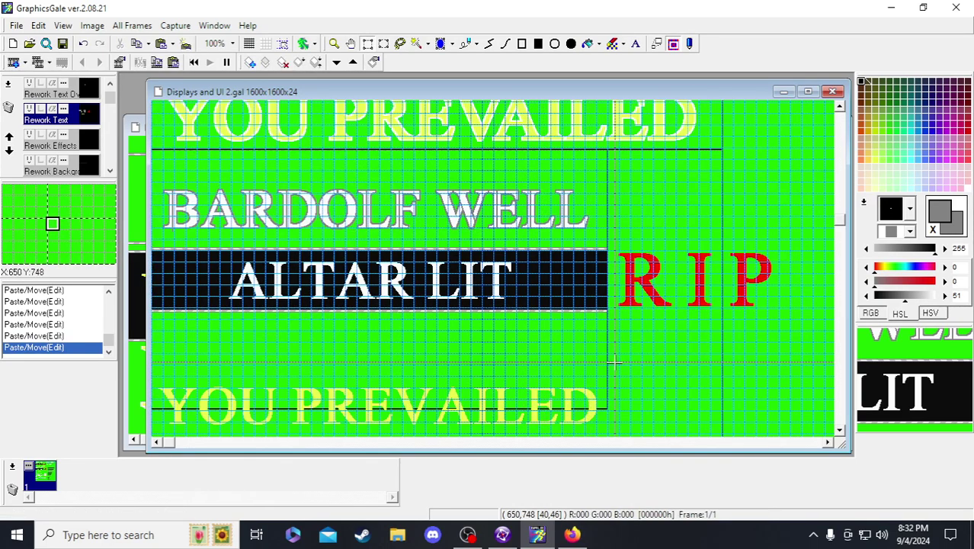
pyautogui.click(503, 534)
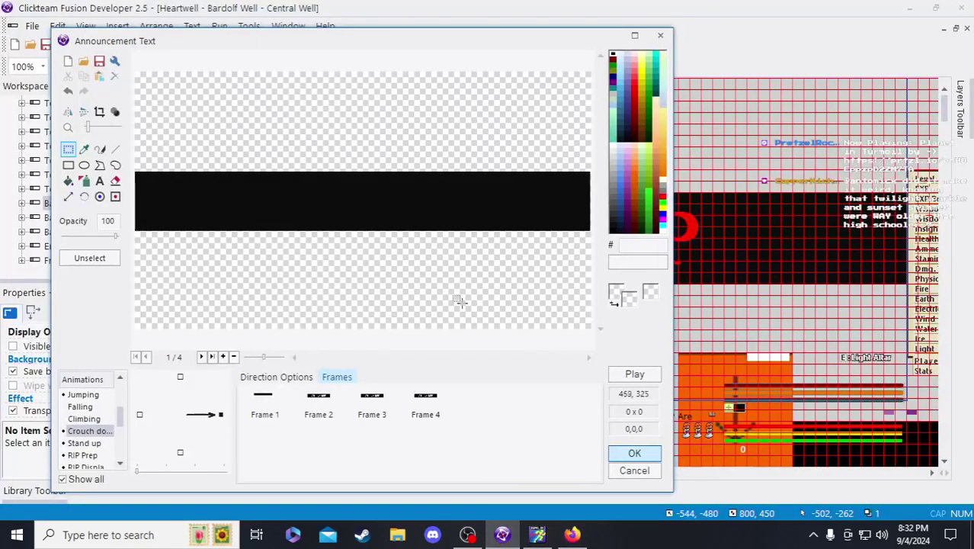
pyautogui.hotkey('ctrl', 'v')
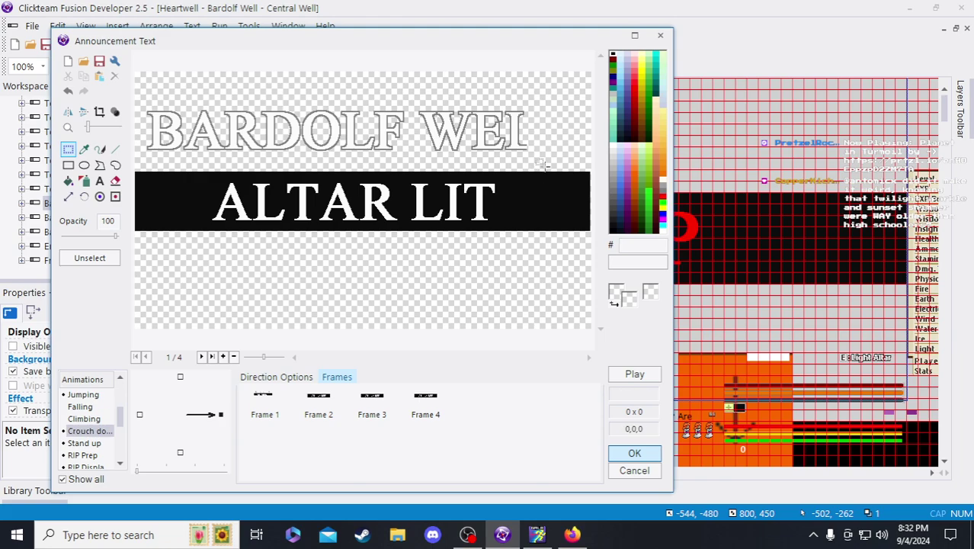
pyautogui.moveTo(550, 160); pyautogui.dragTo(134, 52)
pyautogui.press('Delete')
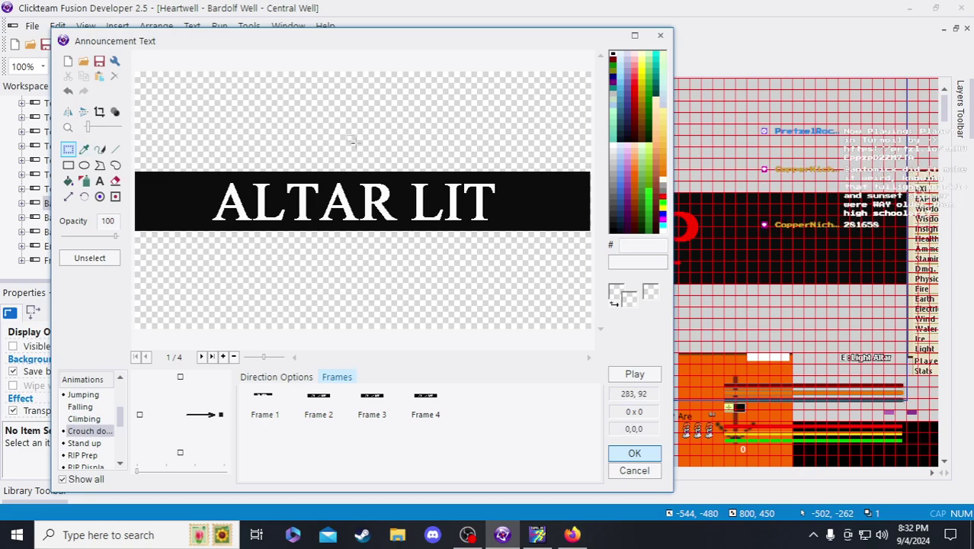
# - Duplicate Frame 1 of the Crouch down animation three times
pyautogui.click(272, 414)
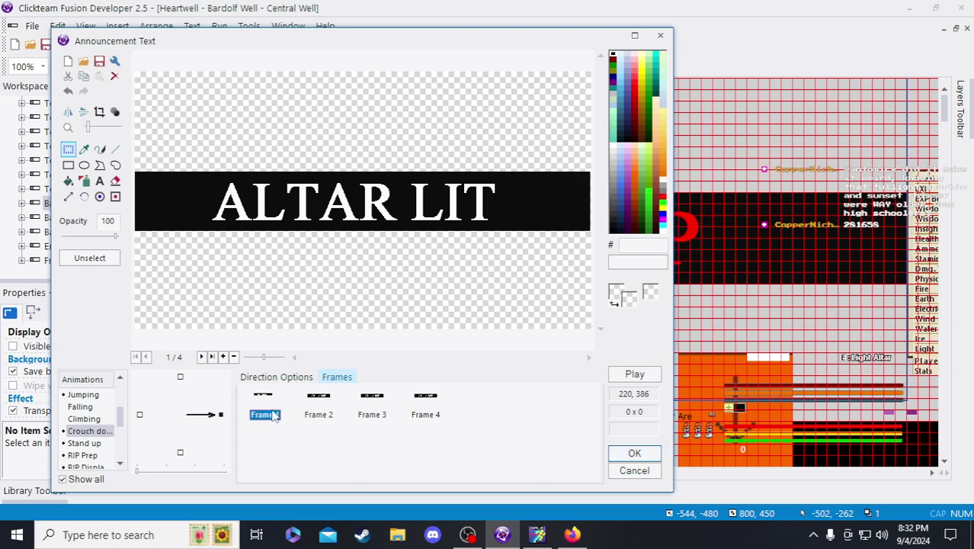
pyautogui.click(223, 357)
pyautogui.click(224, 357)
pyautogui.click(223, 357)
# - Delete the three old ALTAR LIT frames that follow Frame 4 in the Crouch down animation
pyautogui.click(471, 414)
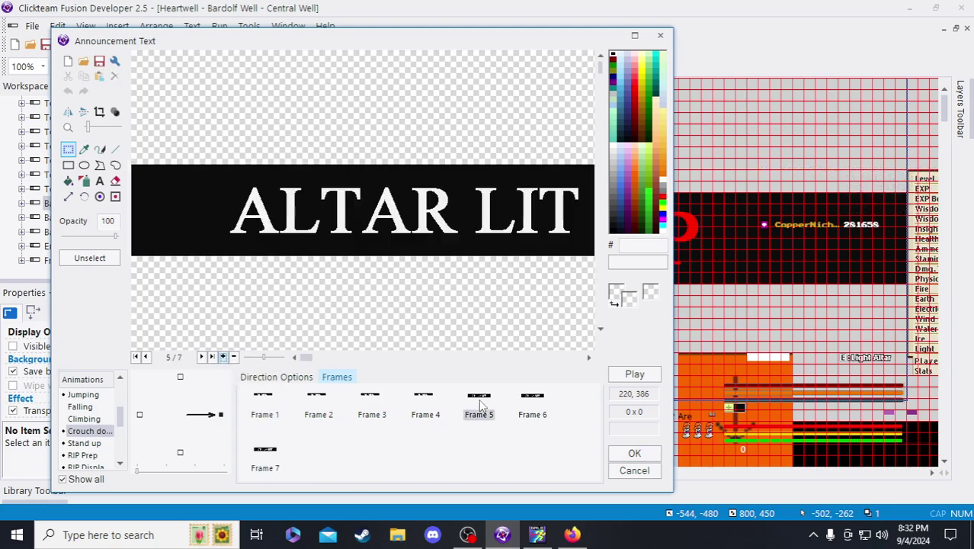
pyautogui.click(234, 357)
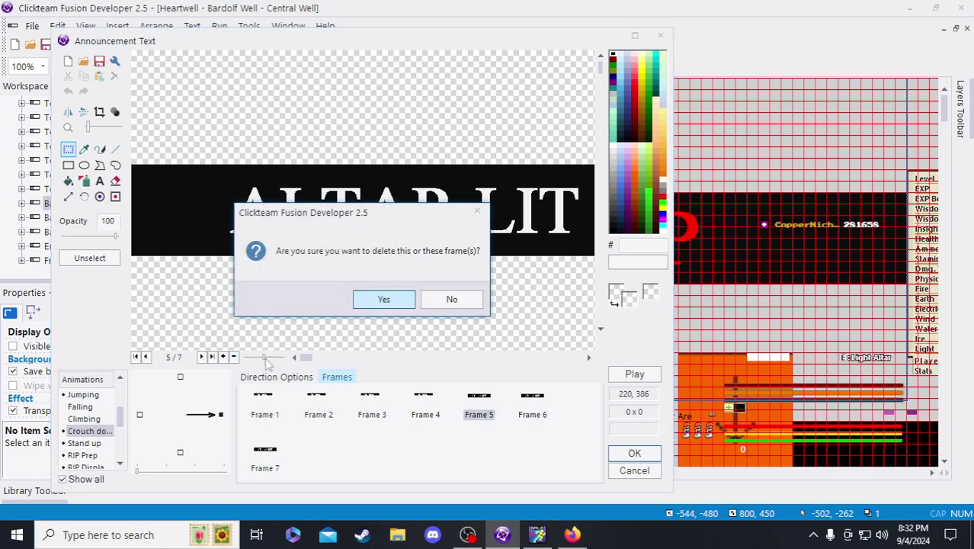
pyautogui.click(405, 305)
pyautogui.keyDown('shift'); pyautogui.click(537, 414); pyautogui.keyUp('shift')
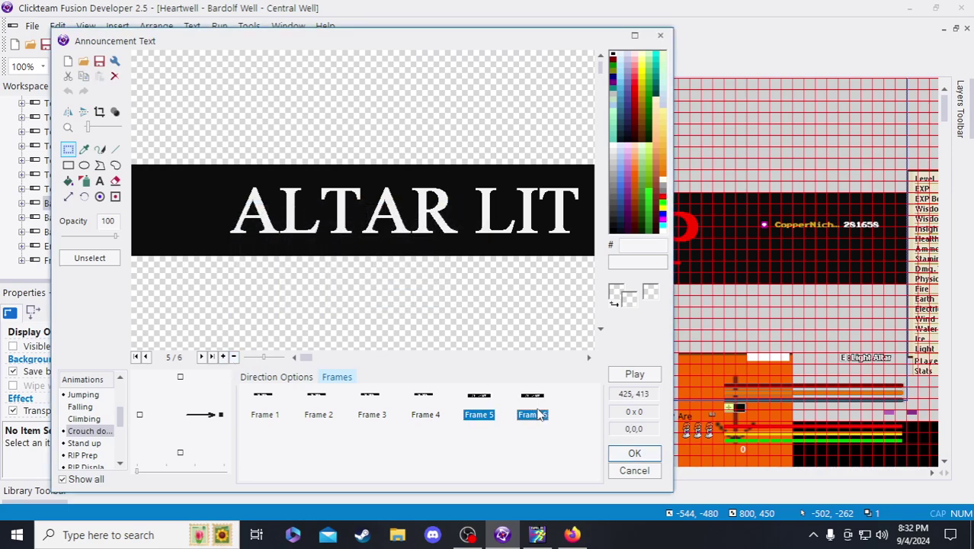
pyautogui.press('Delete')
pyautogui.click(404, 302)
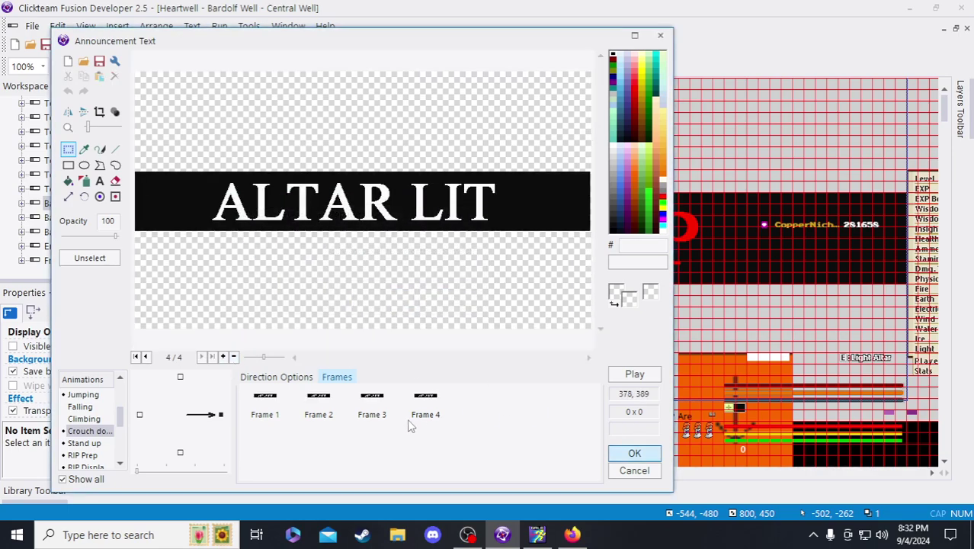
# - Copy all four new ALTAR LIT frames and paste them at the start of the Stand up animation
pyautogui.click(279, 412)
pyautogui.keyDown('shift'); pyautogui.click(314, 418); pyautogui.keyUp('shift')
pyautogui.keyDown('shift'); pyautogui.click(370, 415); pyautogui.keyUp('shift')
pyautogui.keyDown('shift'); pyautogui.click(424, 411); pyautogui.keyUp('shift')
pyautogui.click(93, 444)
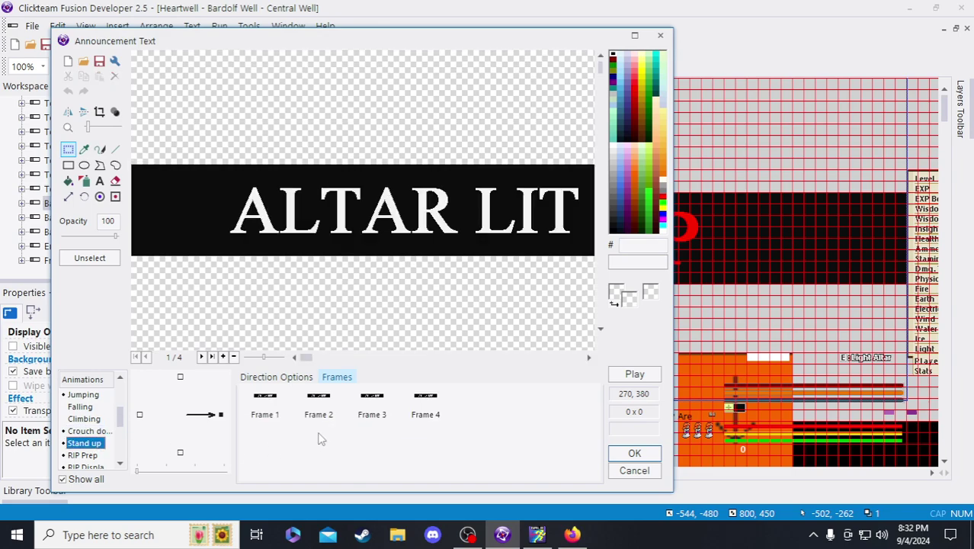
pyautogui.click(262, 410)
pyautogui.hotkey('ctrl', 'v')
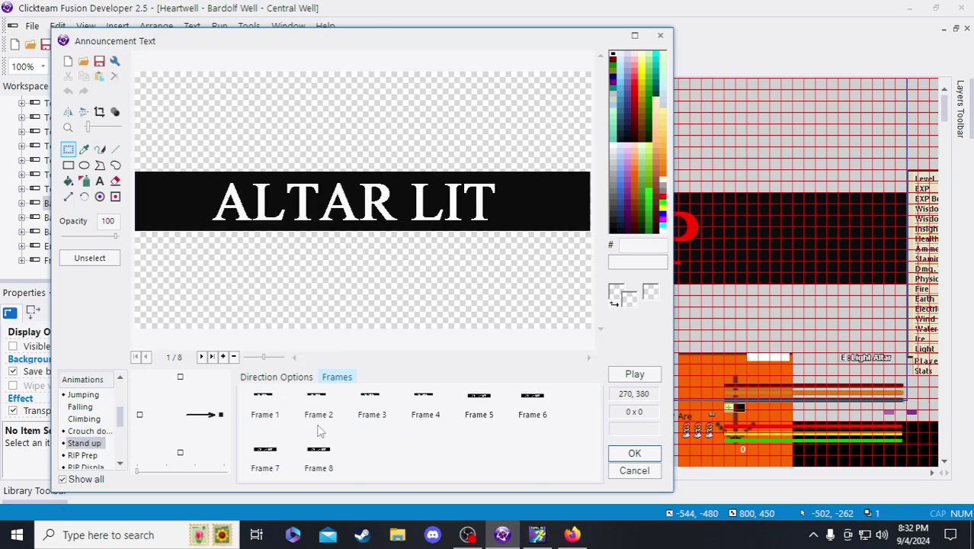
# - Delete the four old ALTAR LIT frames, Frame 5 to Frame 8, from the Stand up animation
pyautogui.click(472, 411)
pyautogui.keyDown('shift'); pyautogui.click(329, 467); pyautogui.keyUp('shift')
pyautogui.press('Delete')
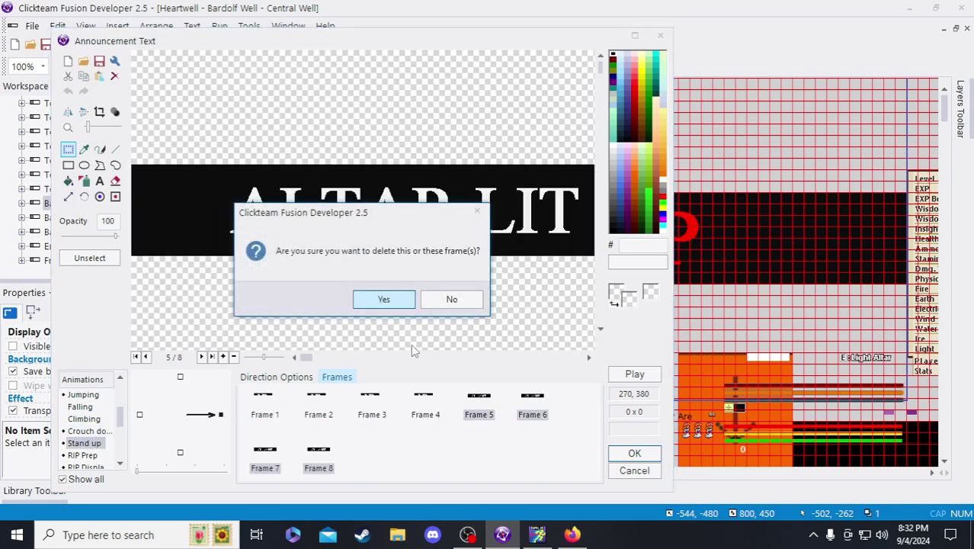
pyautogui.click(384, 299)
# - Compare the Crouch down and Stand up animations, accept the Announcement Text edits and save the project
pyautogui.click(84, 443)
pyautogui.click(83, 455)
pyautogui.click(84, 443)
pyautogui.click(82, 431)
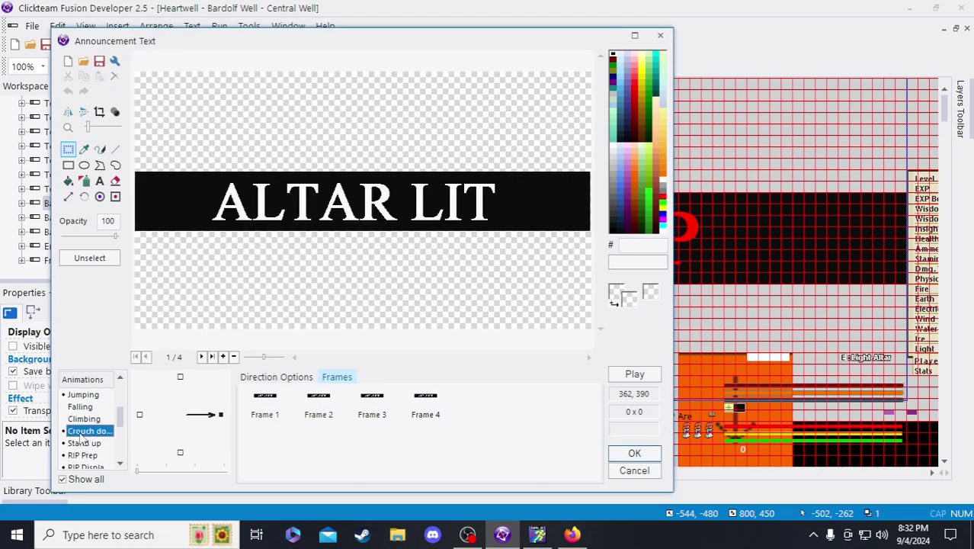
pyautogui.click(84, 443)
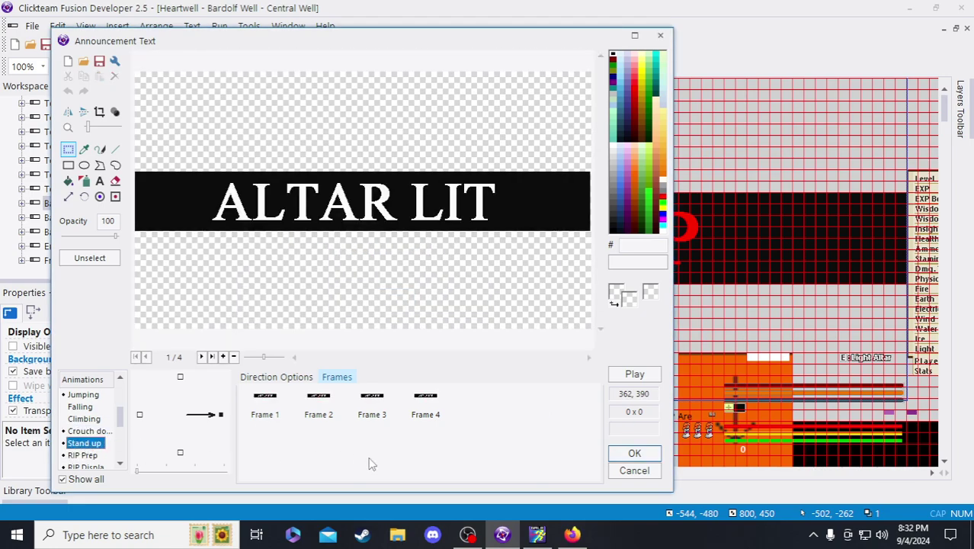
pyautogui.click(621, 456)
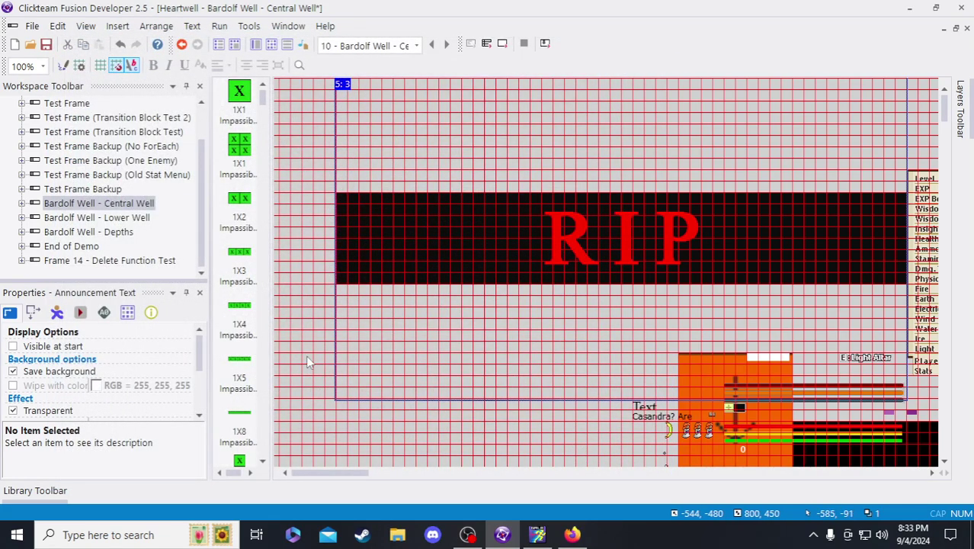
pyautogui.click(307, 356)
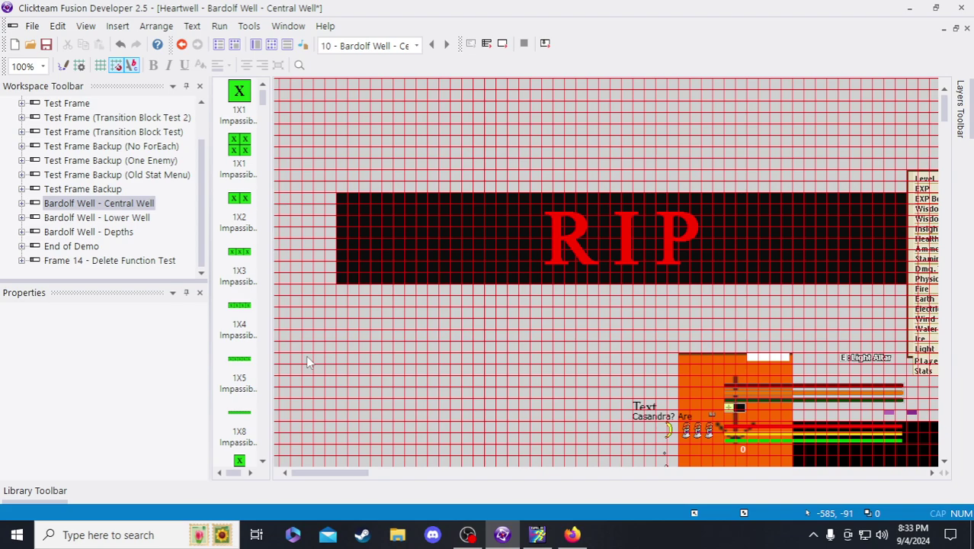
pyautogui.click(46, 44)
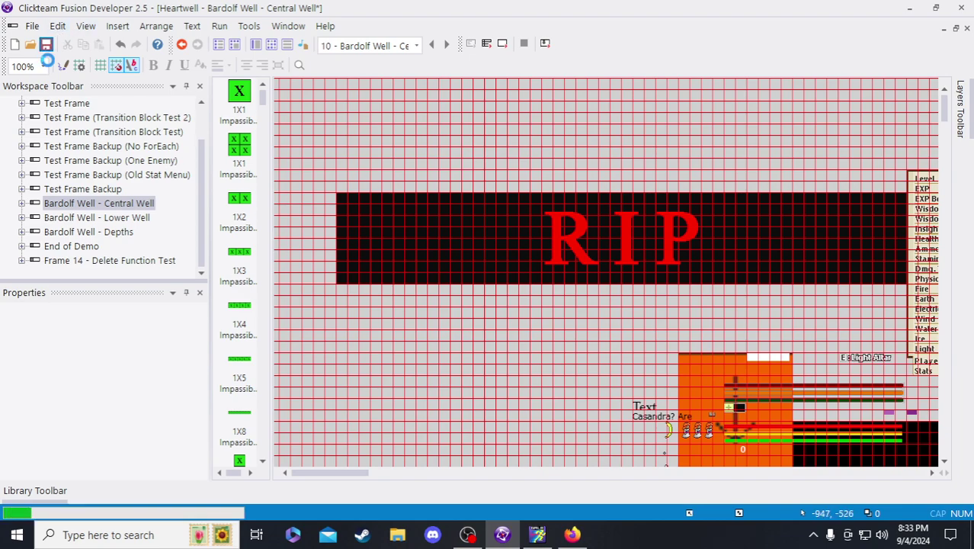
# - Reopen Announcement Text to check the Stand up and RIP Prep frames, close it without edits and save the project again
pyautogui.doubleClick(431, 253)
pyautogui.scroll(-5, 95, 418)
pyautogui.scroll(2, 94, 418)
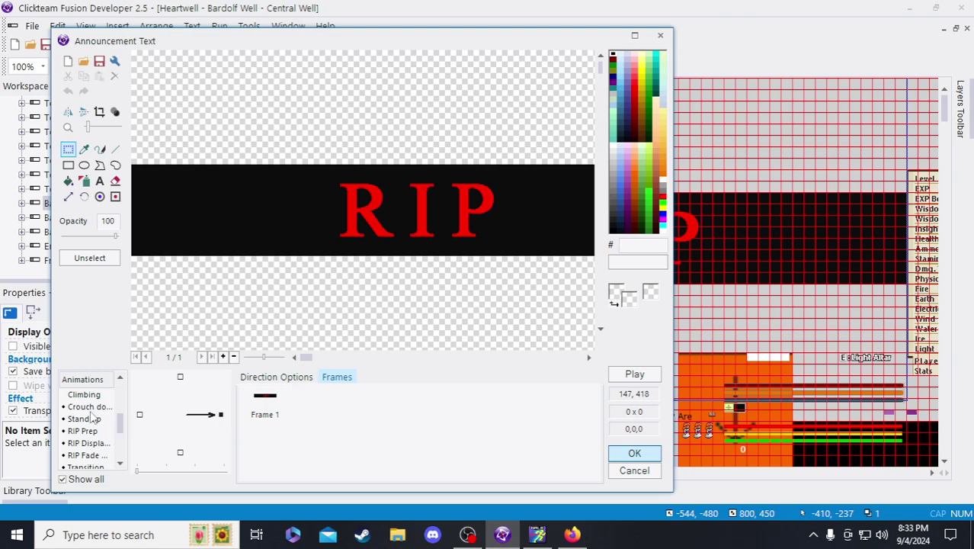
pyautogui.click(91, 419)
pyautogui.click(82, 431)
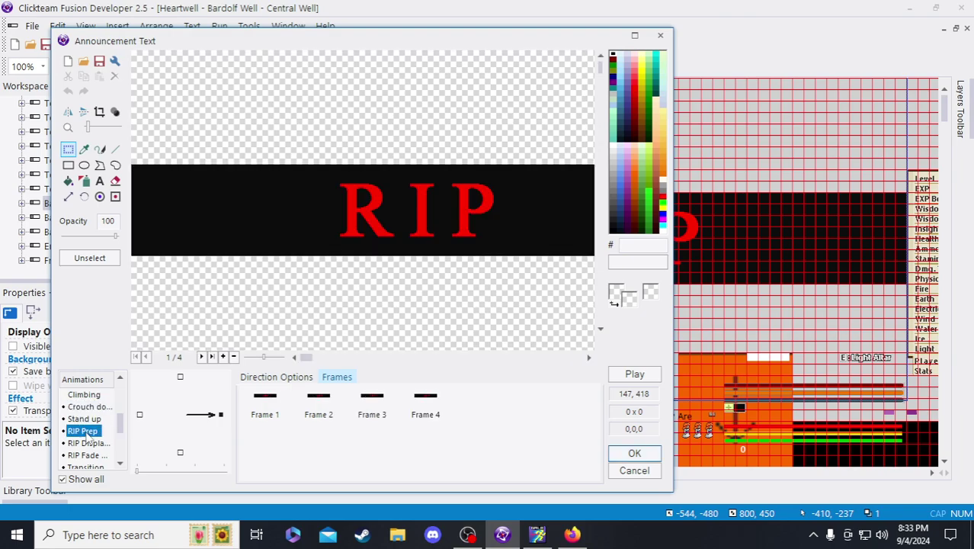
pyautogui.click(86, 419)
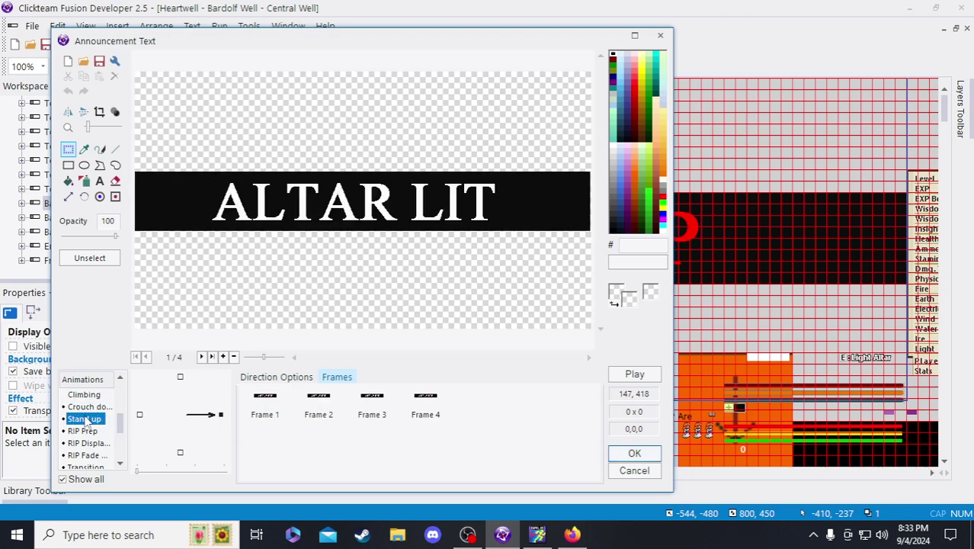
pyautogui.click(90, 430)
pyautogui.click(85, 419)
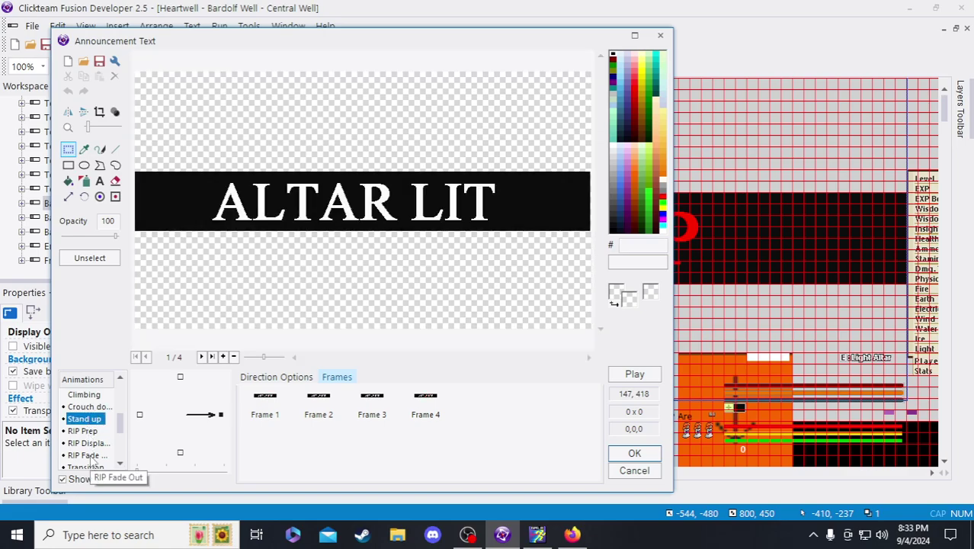
pyautogui.click(662, 36)
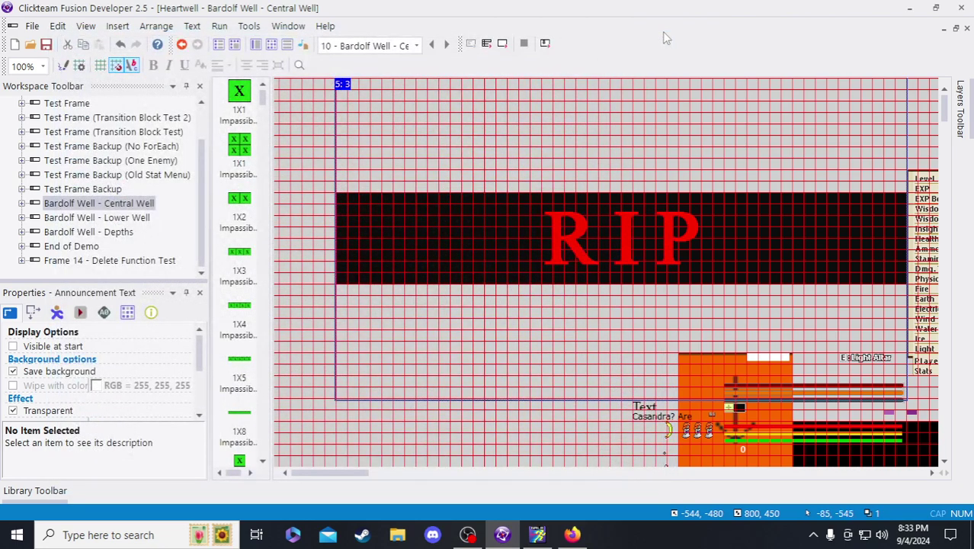
pyautogui.click(306, 162)
pyautogui.click(46, 45)
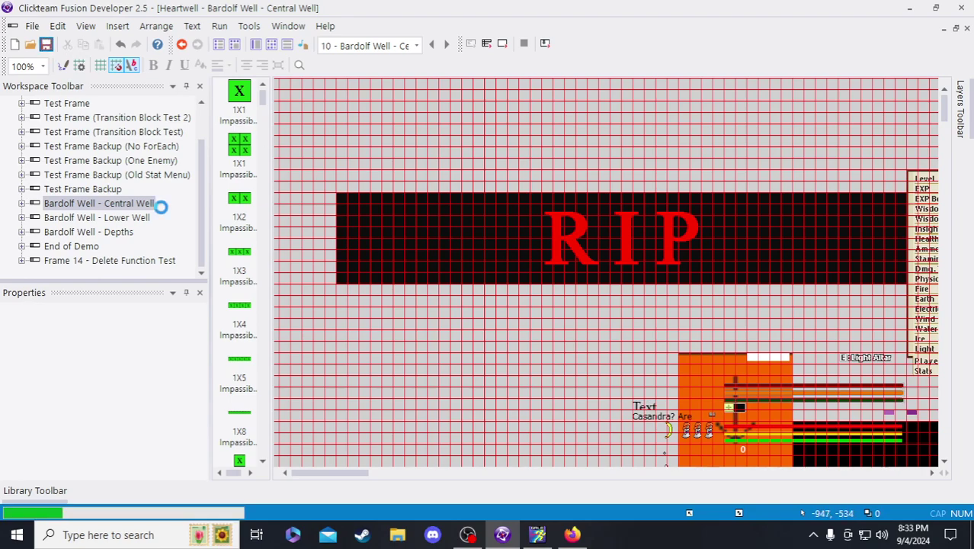
# - In the Heartwell Dev Stream Notes in Google Docs, put an asterisk before Bardolf Well and a second one before Altar Lit
pyautogui.click(565, 540)
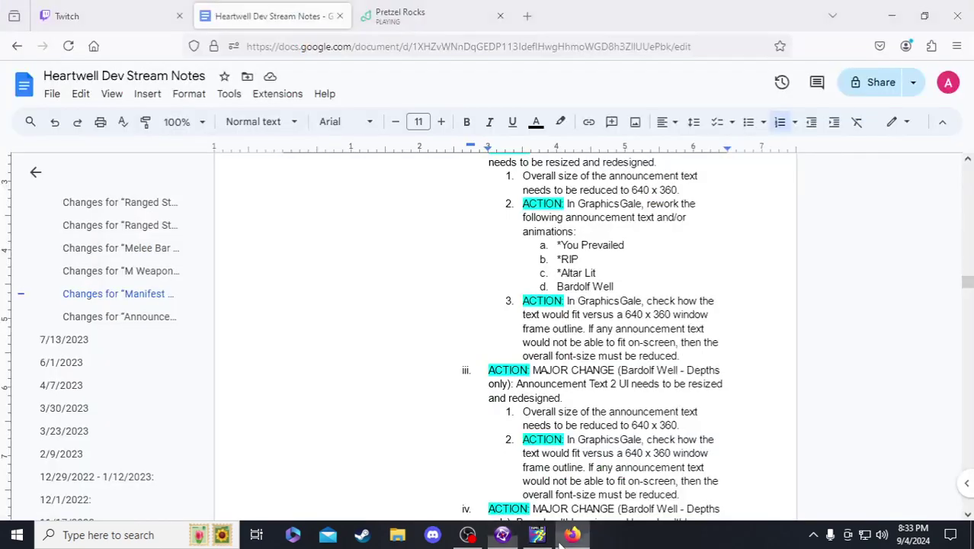
pyautogui.scroll(2, 596, 300)
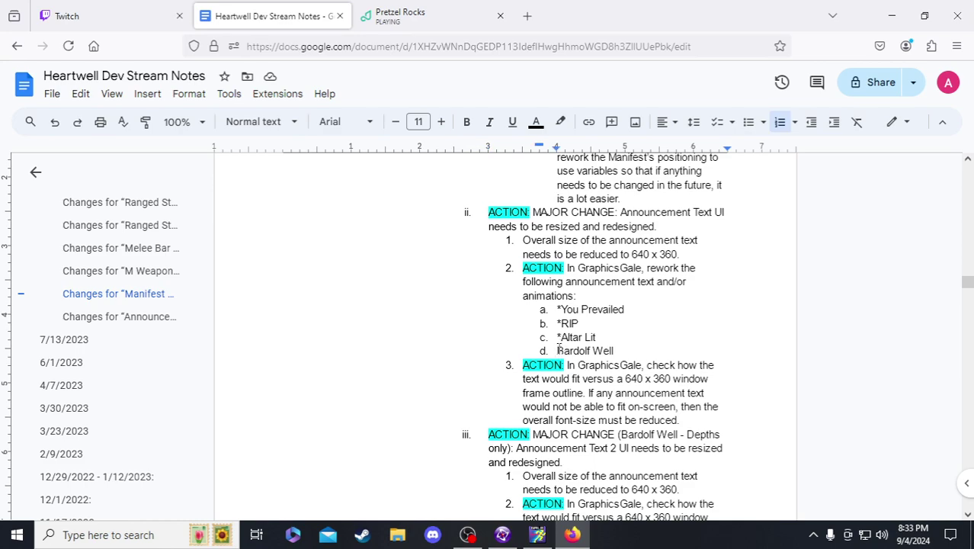
pyautogui.write('*')
pyautogui.moveTo(596, 337); pyautogui.dragTo(557, 337)
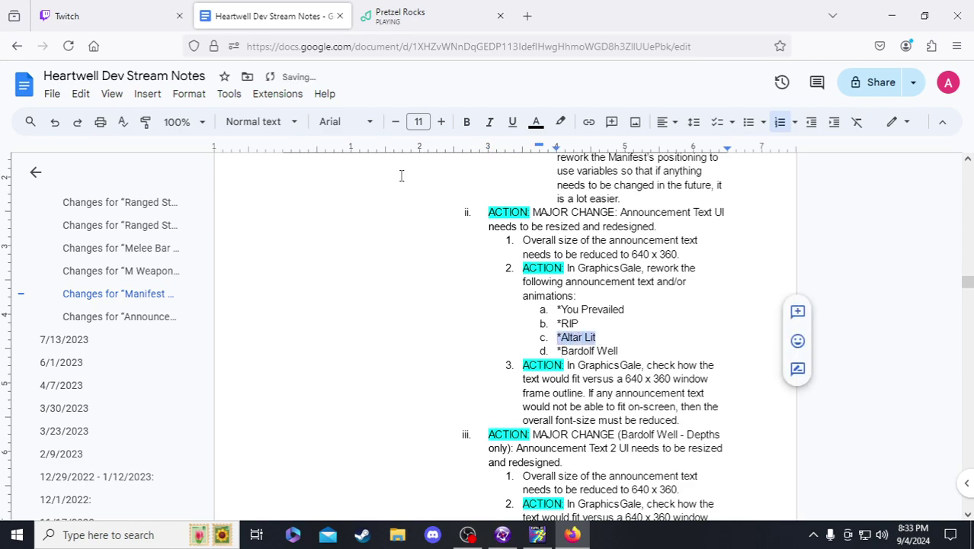
pyautogui.click(560, 122)
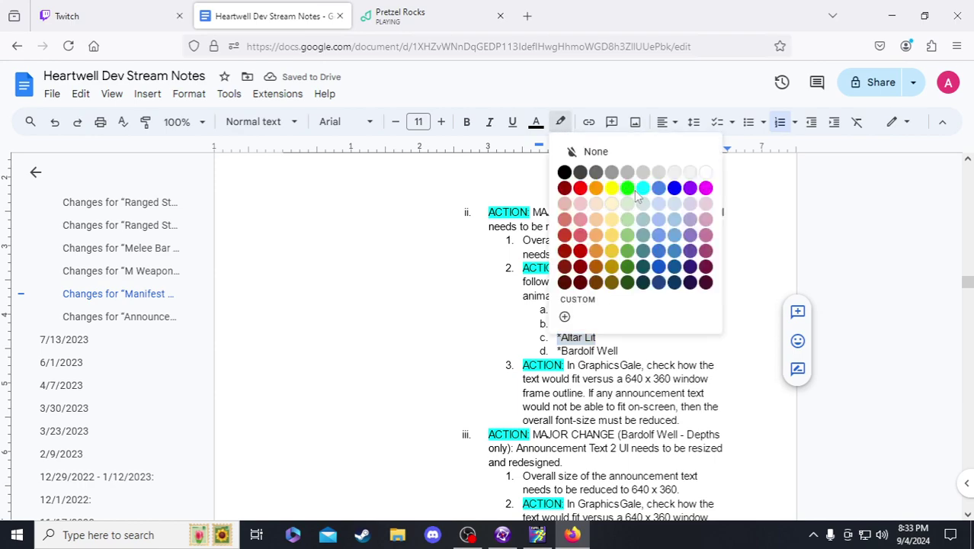
pyautogui.click(610, 380)
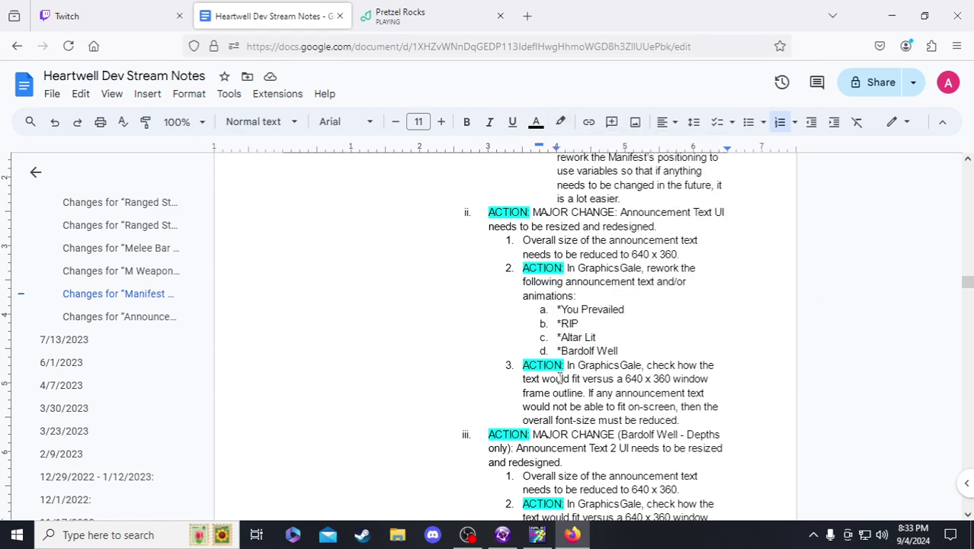
pyautogui.hotkey('ctrl', 'z')
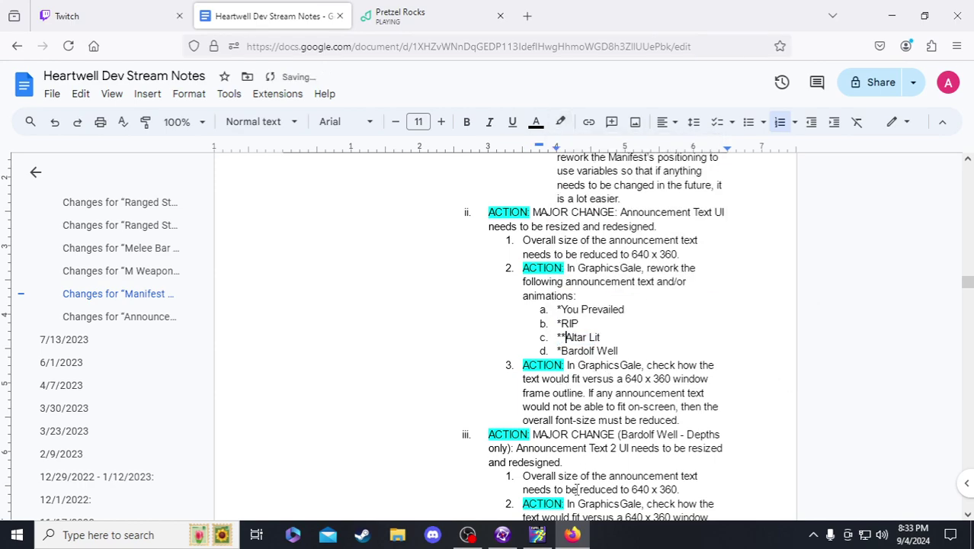
# - Glance at the lettering in GraphicsGale, return to Clickteam Fusion Developer and save the project
pyautogui.click(537, 534)
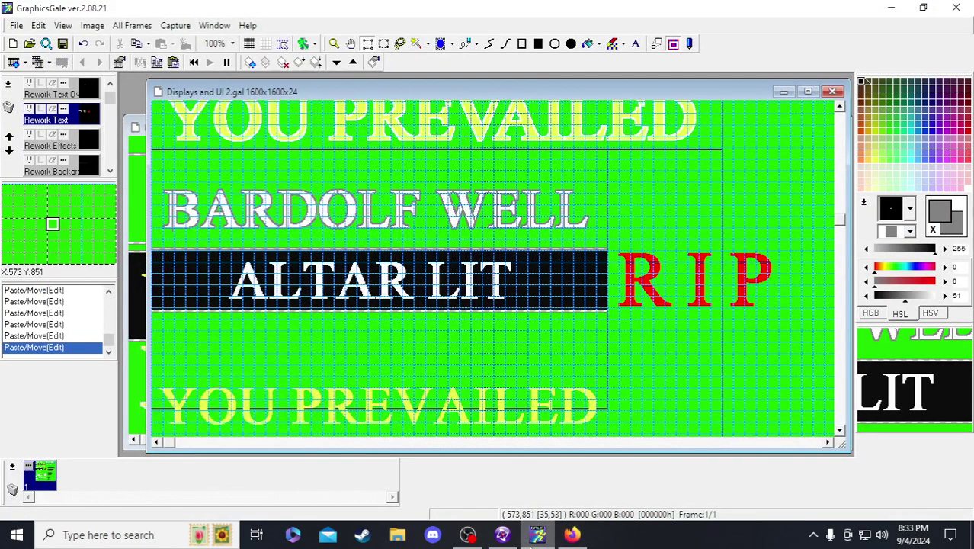
pyautogui.click(503, 534)
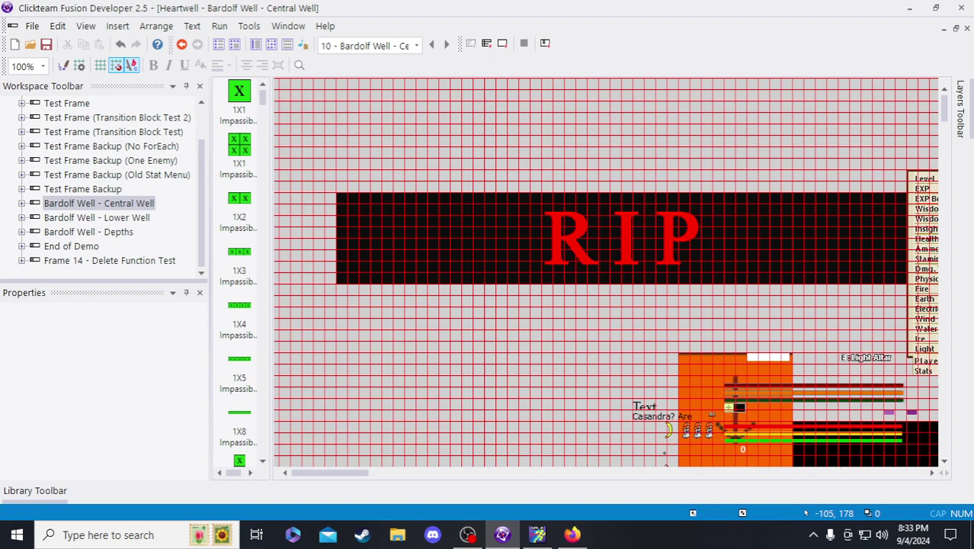
pyautogui.click(46, 44)
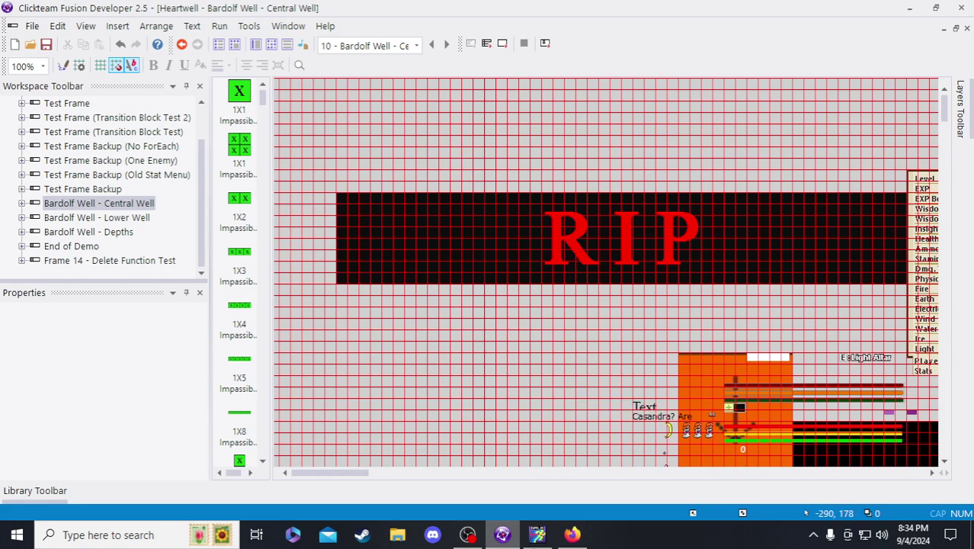
# - Open the Announcement Text object and copy Frame 1 of its Crouch down animation
pyautogui.moveTo(534, 539)
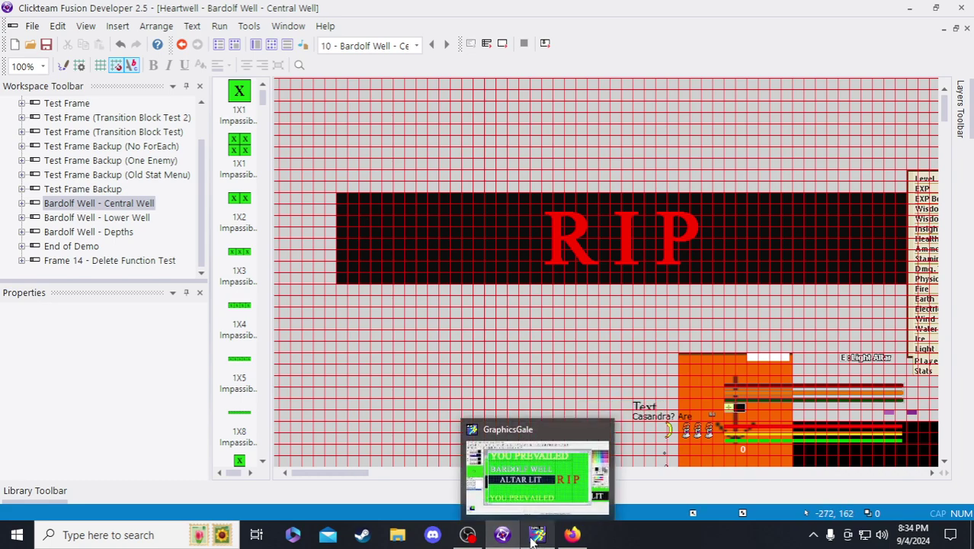
pyautogui.doubleClick(402, 246)
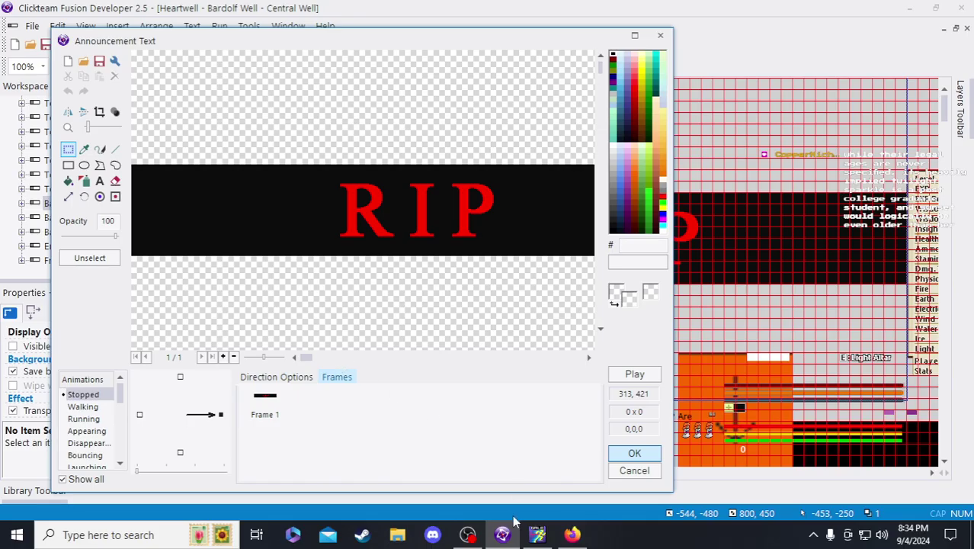
pyautogui.click(539, 534)
pyautogui.click(502, 534)
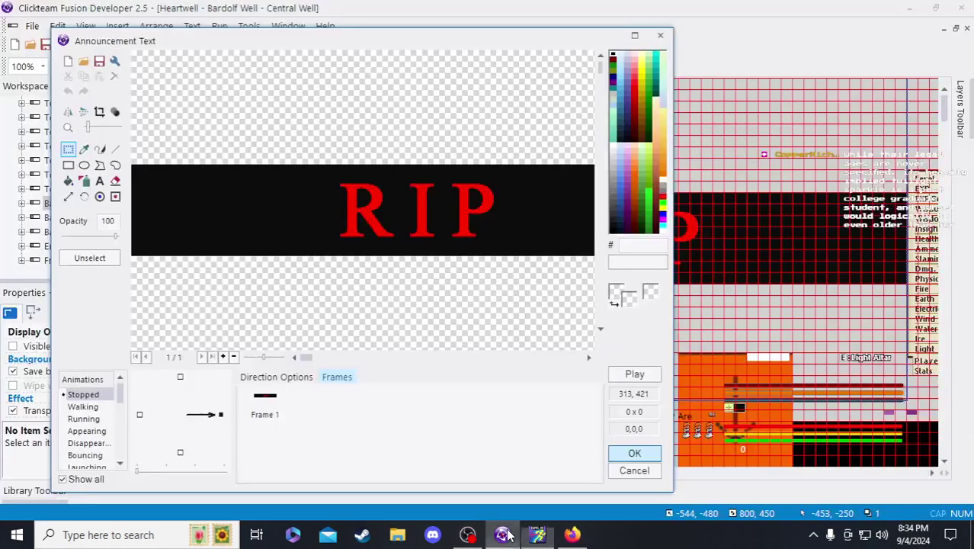
pyautogui.scroll(-2, 114, 446)
pyautogui.scroll(2, 95, 428)
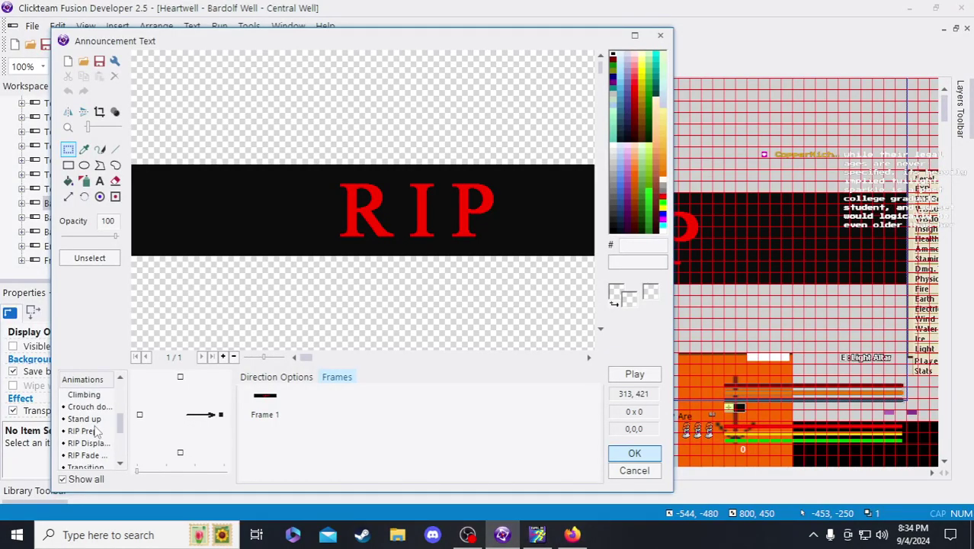
pyautogui.click(90, 407)
pyautogui.click(266, 407)
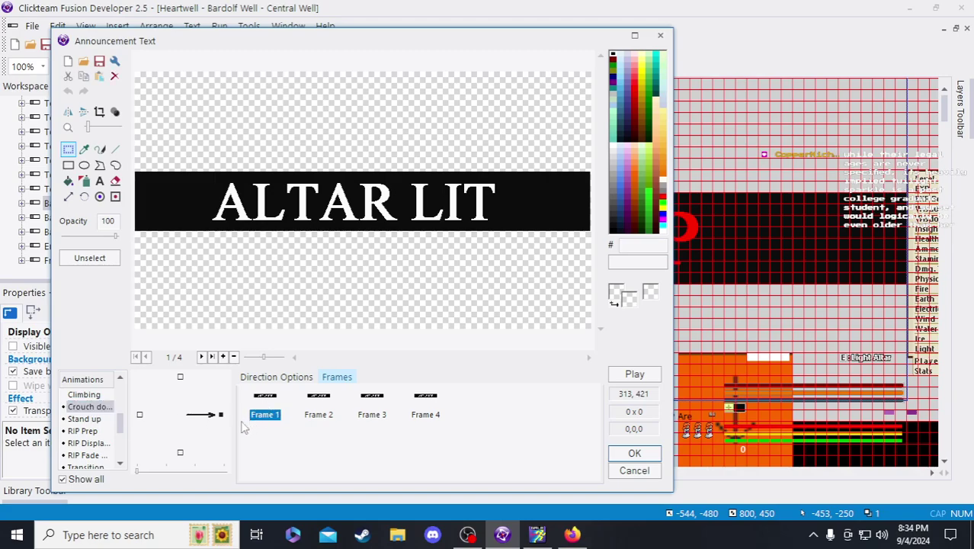
# - Paste the copied ALTAR LIT frame after Frame 1 in the Stopped animation and select it
pyautogui.scroll(3, 90, 412)
pyautogui.click(84, 396)
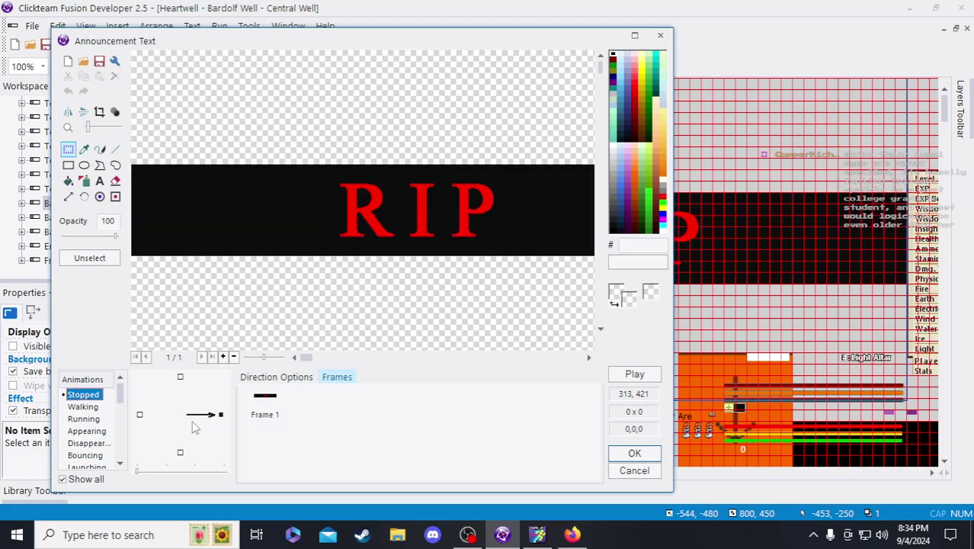
pyautogui.click(284, 378)
pyautogui.click(337, 376)
pyautogui.hotkey('ctrl', 'v')
pyautogui.click(315, 406)
pyautogui.click(264, 404)
pyautogui.click(311, 406)
# - Cover the ALTAR LIT lettering in Frame 2 with a filled rectangle in the banner's sampled colour 0D0D0D
pyautogui.click(68, 165)
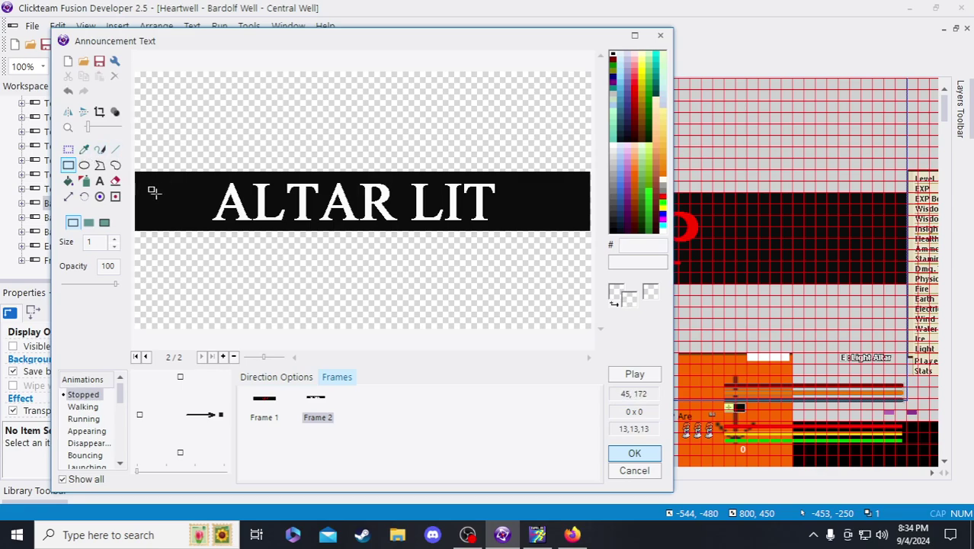
pyautogui.click(89, 222)
pyautogui.moveTo(205, 177); pyautogui.dragTo(403, 217)
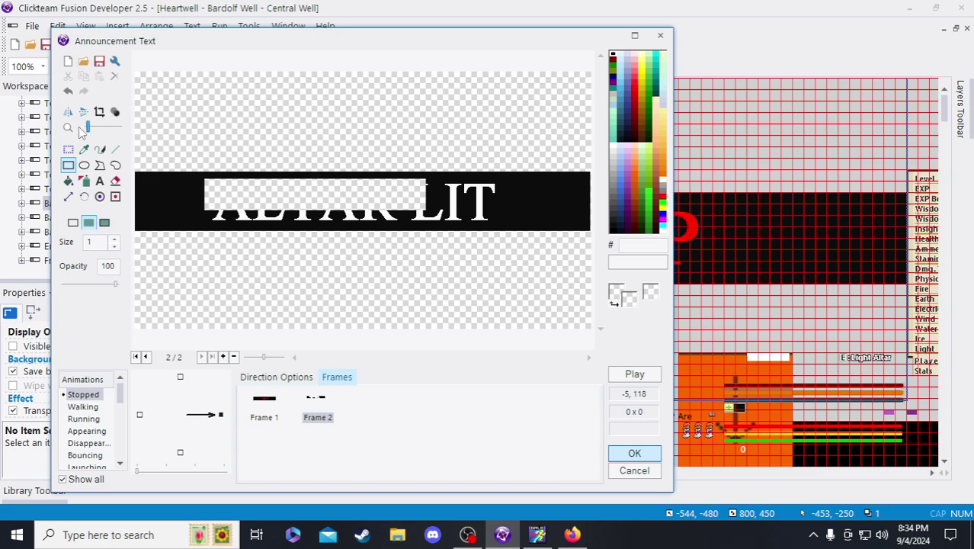
pyautogui.click(67, 92)
pyautogui.click(84, 148)
pyautogui.click(169, 200)
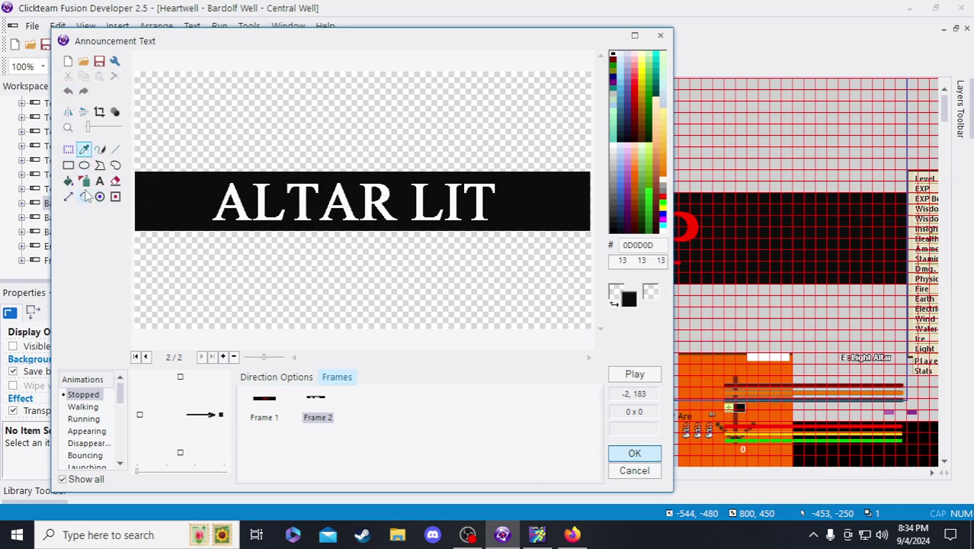
pyautogui.click(67, 165)
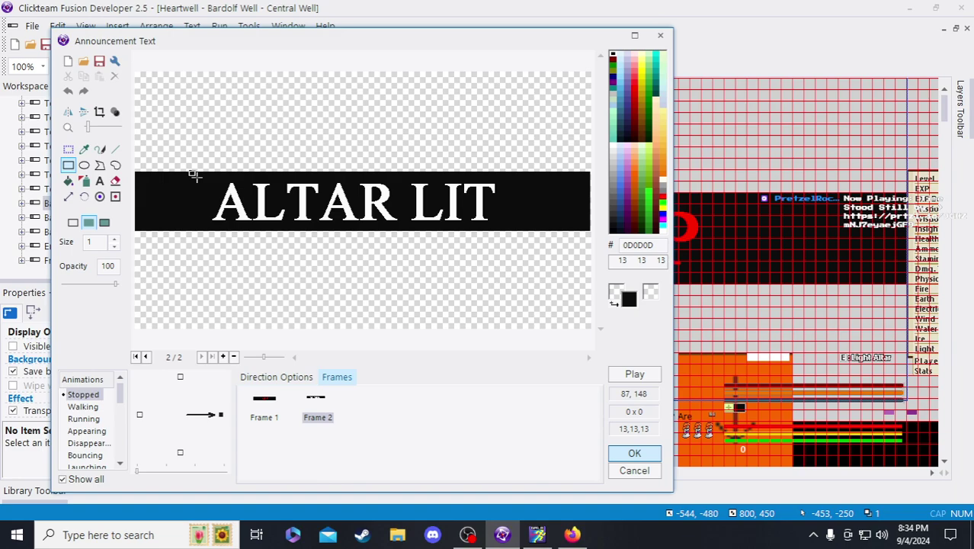
pyautogui.moveTo(195, 175); pyautogui.dragTo(496, 219)
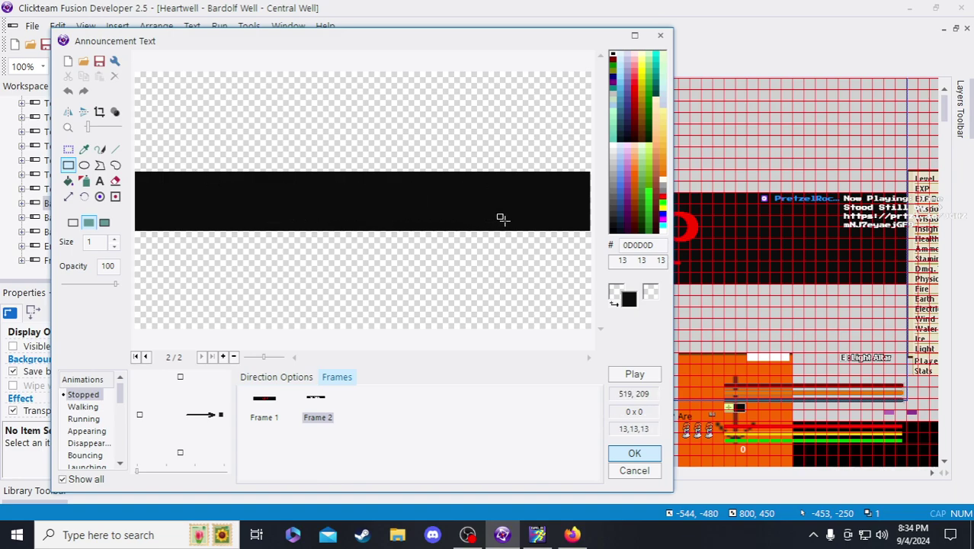
# - Switch to GraphicsGale and move the ALTAR LIT lettering off the black banner into the green space just below it
pyautogui.click(68, 149)
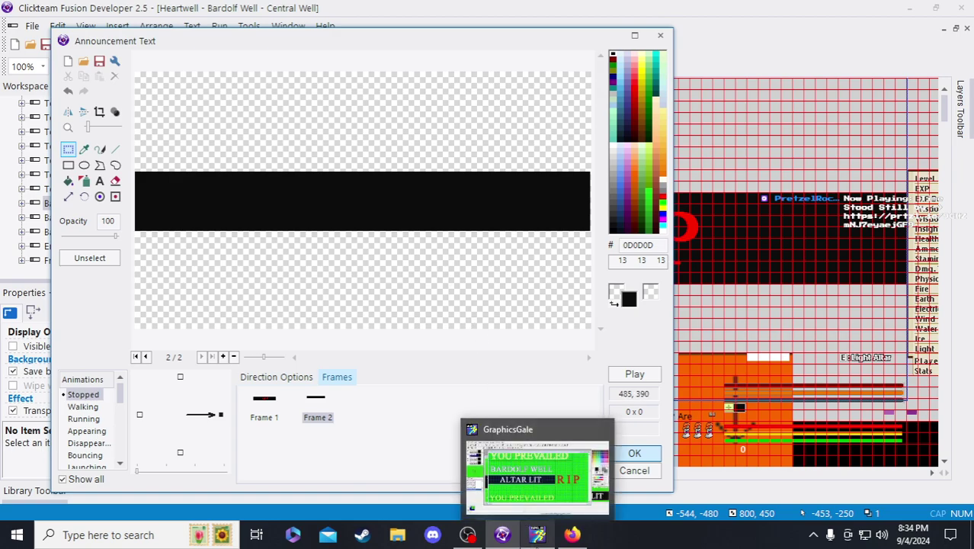
pyautogui.click(538, 534)
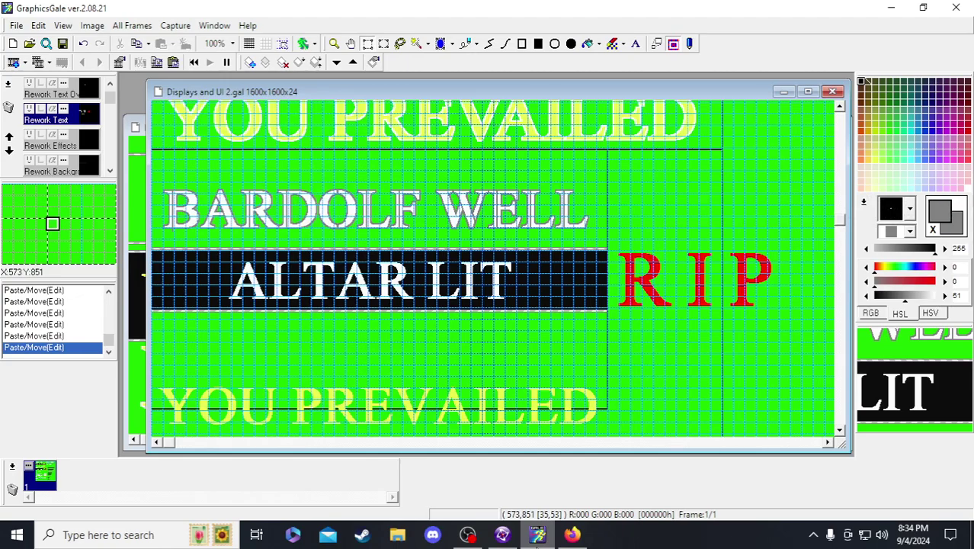
pyautogui.click(284, 43)
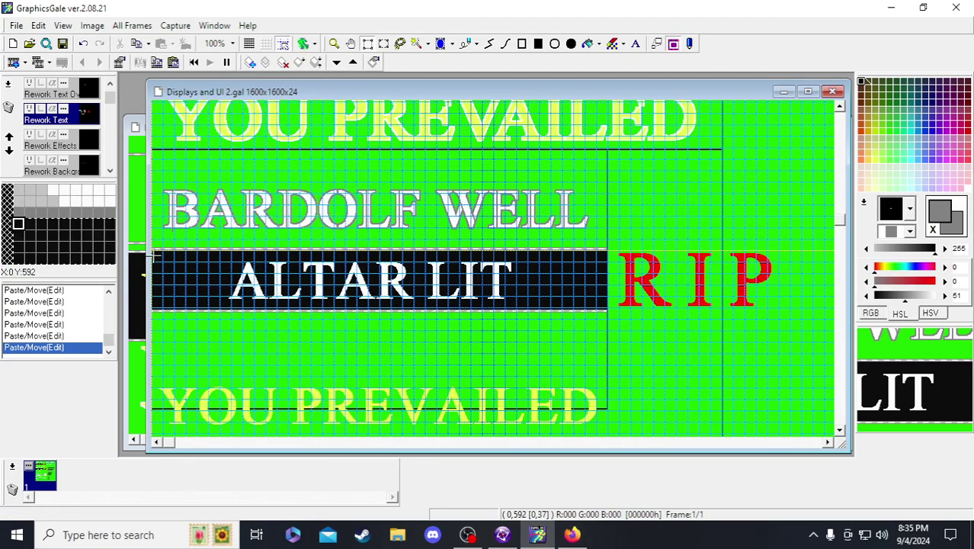
pyautogui.moveTo(464, 299); pyautogui.dragTo(573, 318)
pyautogui.moveTo(446, 282); pyautogui.dragTo(454, 343)
pyautogui.click(158, 395)
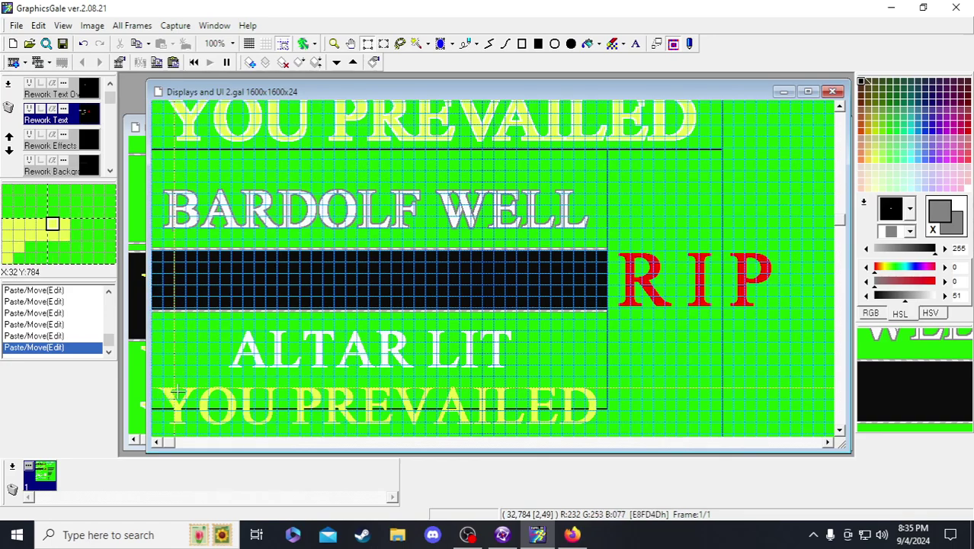
# - Move a 640x64 selection of the smaller YOU PREVAILED lettering up onto the empty black banner and save the sprite sheet
pyautogui.moveTo(153, 391); pyautogui.dragTo(603, 429)
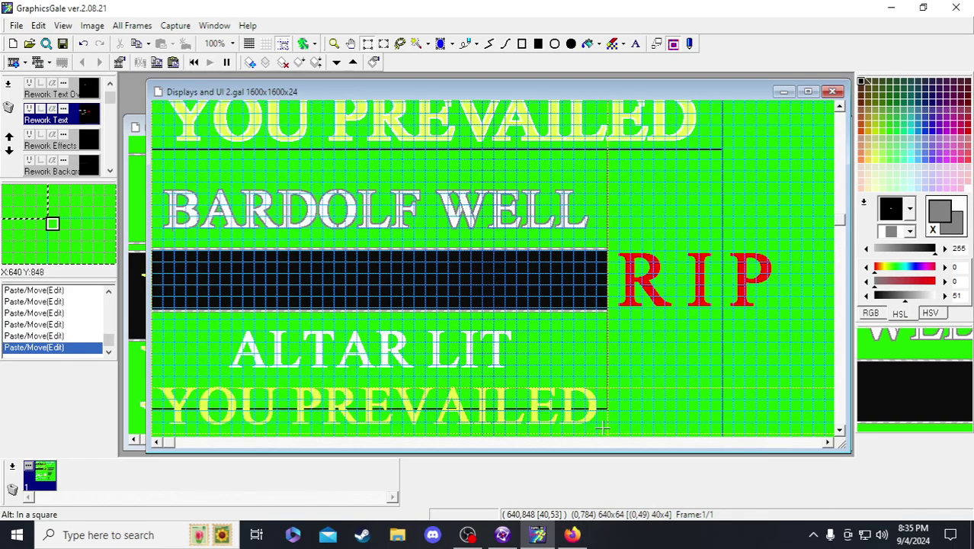
pyautogui.moveTo(435, 417); pyautogui.dragTo(432, 287)
pyautogui.click(450, 316)
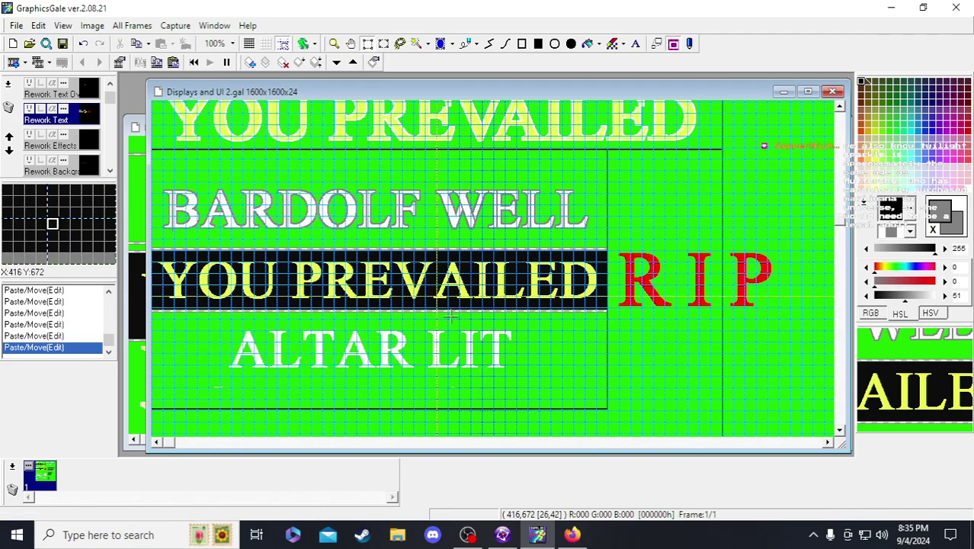
pyautogui.click(64, 45)
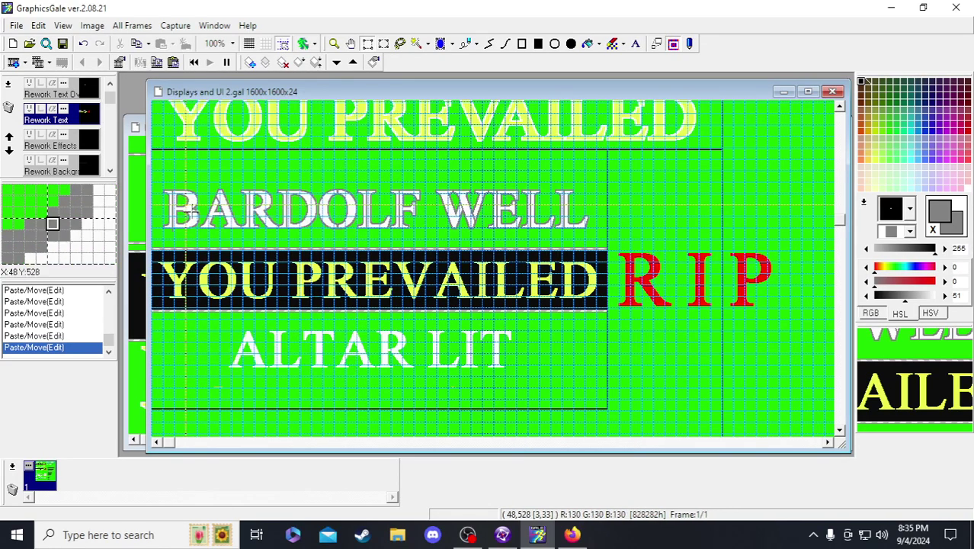
pyautogui.click(62, 44)
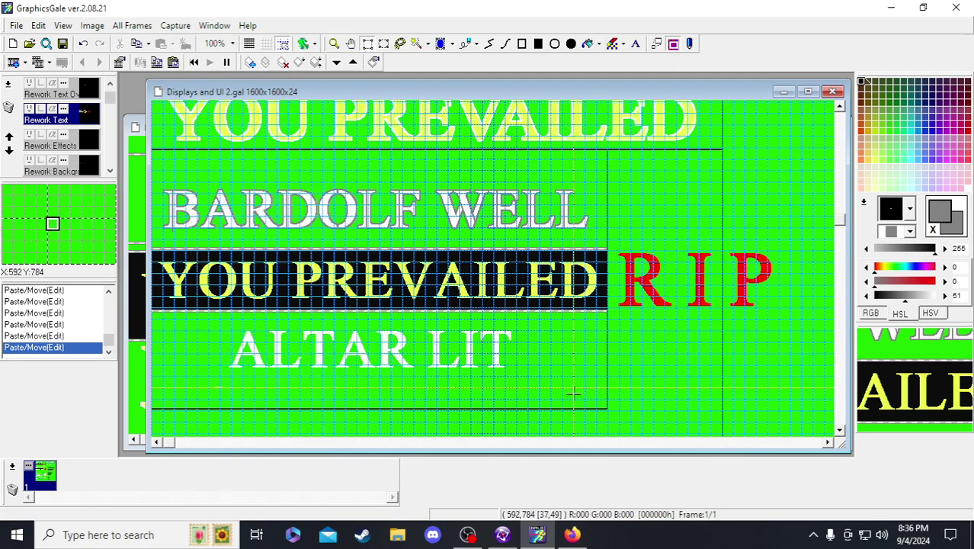
# - Move the leftover 16x16 fragment of the lettering up onto the banner above the A in PREVAILED
pyautogui.click(454, 384)
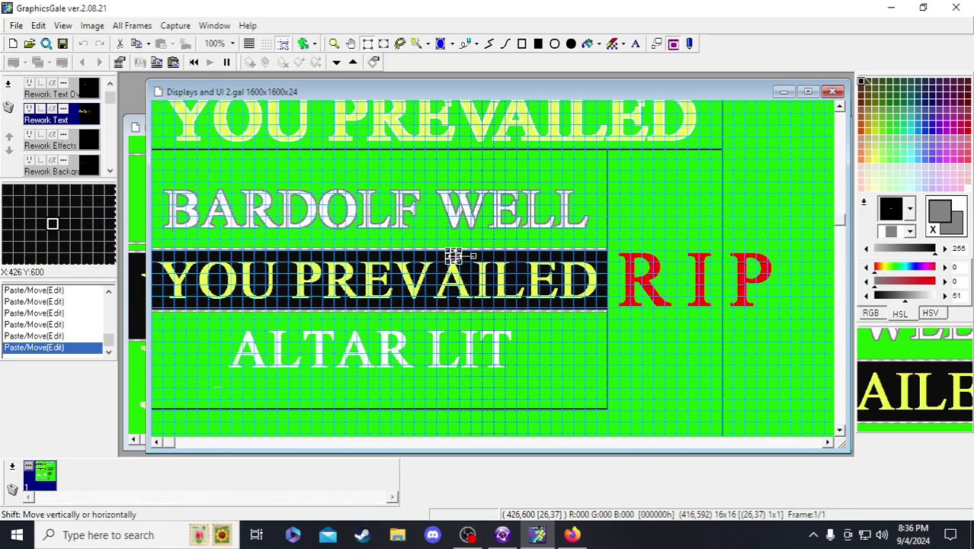
pyautogui.click(334, 46)
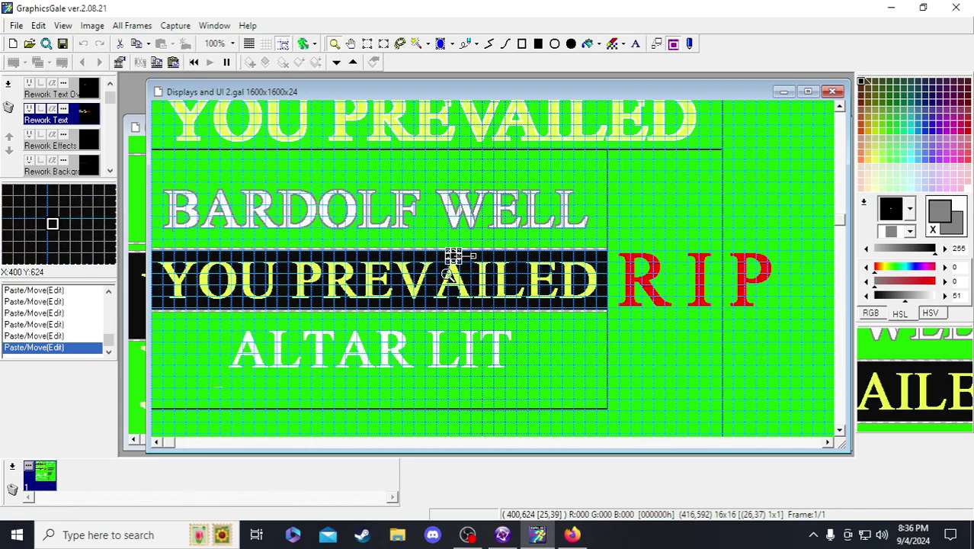
pyautogui.press('s')
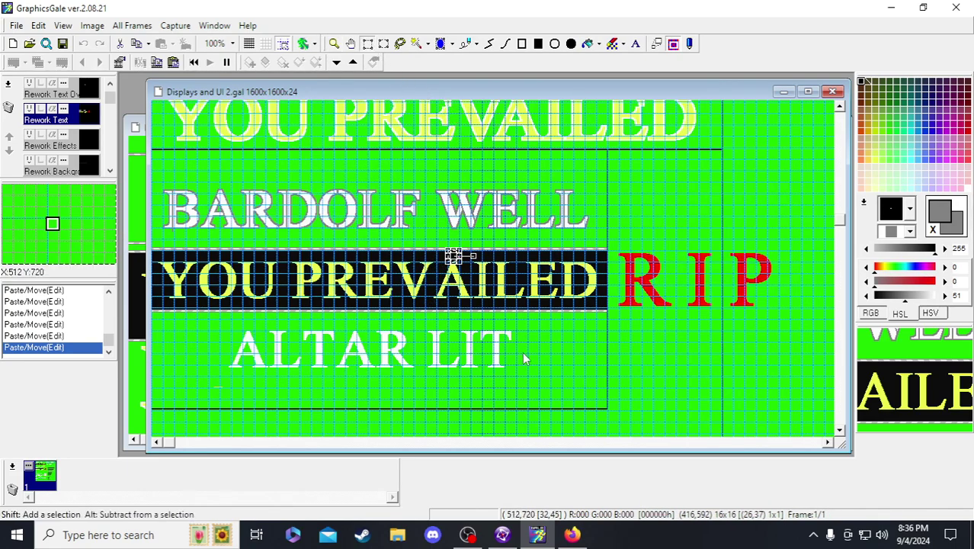
# - Undo the last moves and place the whole YOU PREVAILED lettering on the black banner using a 640x80 selection
pyautogui.hotkey('ctrl', 'z')
pyautogui.hotkey('ctrl', 'z')
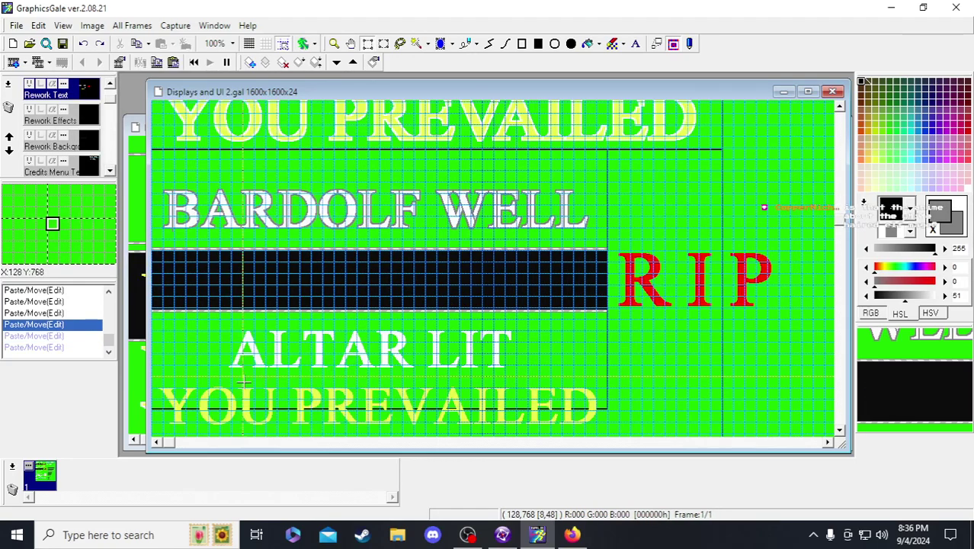
pyautogui.moveTo(150, 389); pyautogui.dragTo(431, 249)
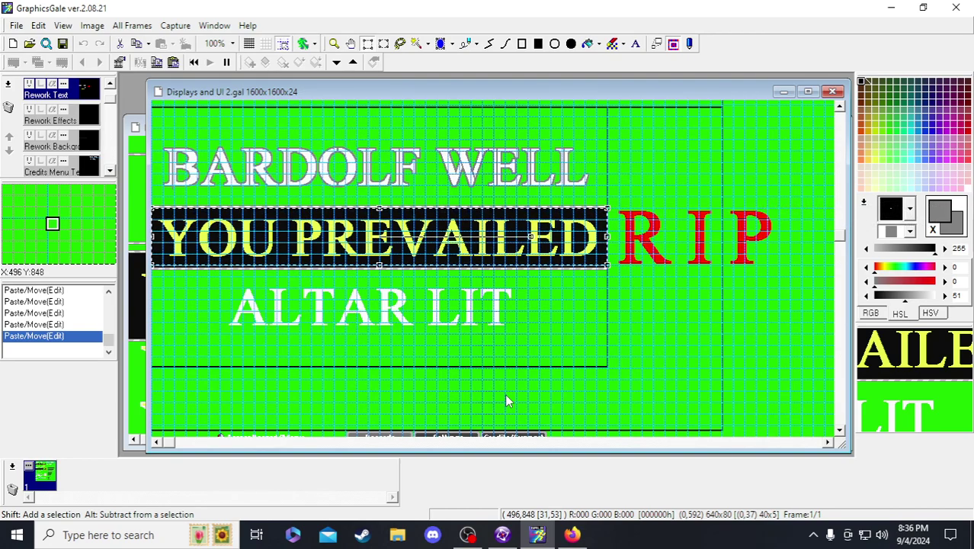
pyautogui.click(504, 393)
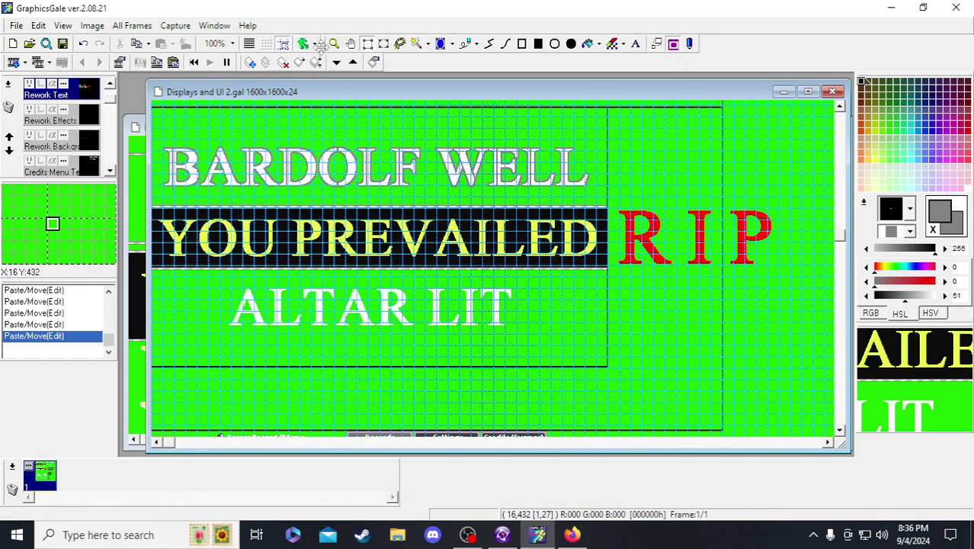
# - Copy the 639x240 area containing the BARDOLF WELL lettering and the YOU PREVAILED banner
pyautogui.scroll(2, 255, 113)
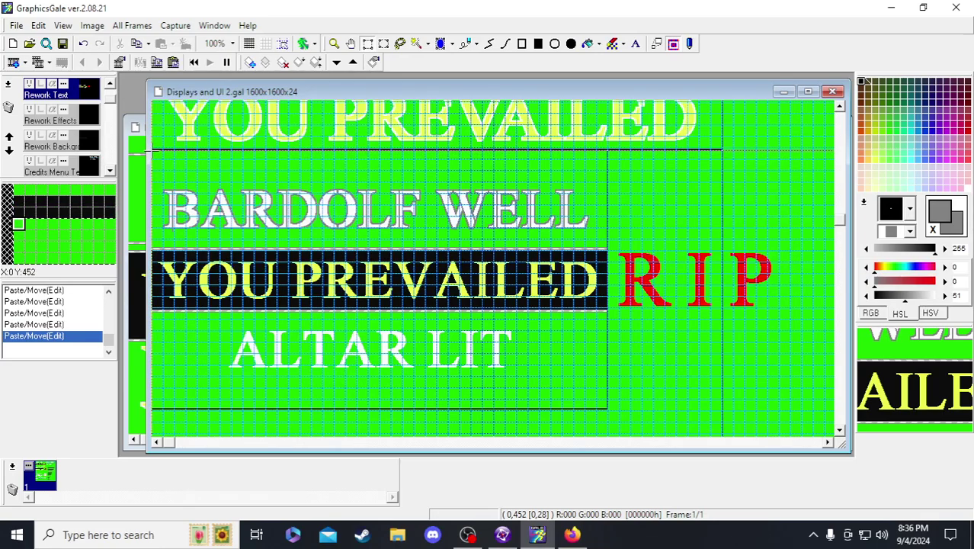
pyautogui.press('alt')
pyautogui.moveTo(152, 150); pyautogui.dragTo(607, 323)
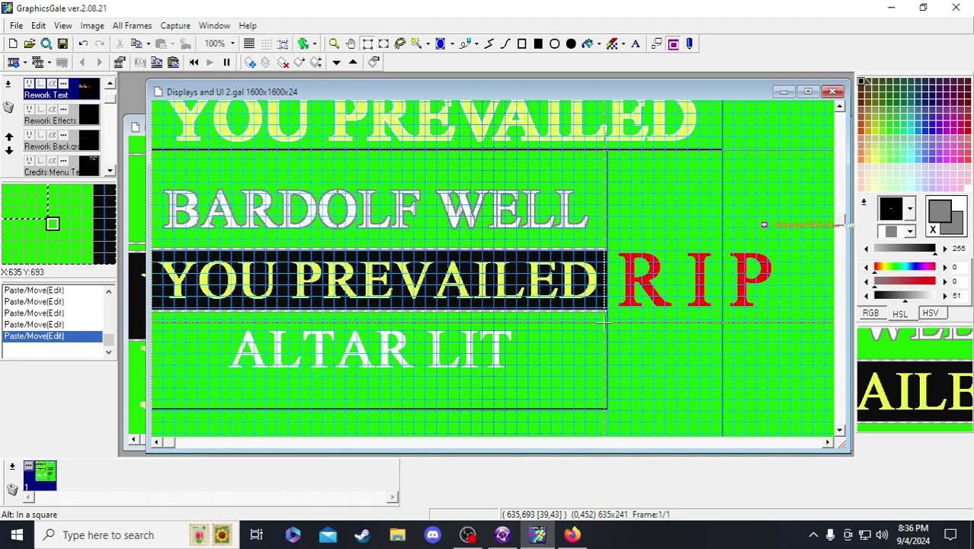
pyautogui.moveTo(608, 323); pyautogui.dragTo(607, 322)
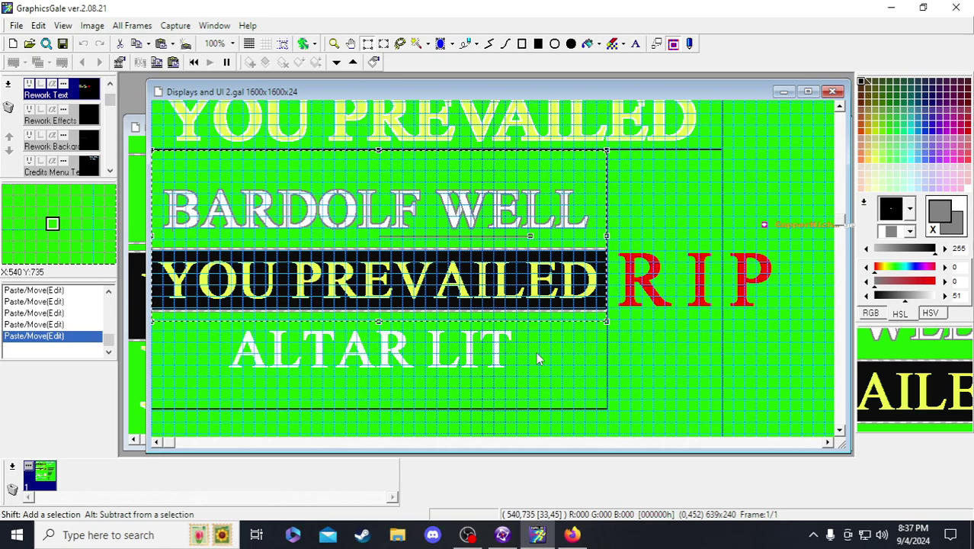
# - Switch to Clickteam Fusion, paste the copied artwork into Frame 2 of the Stopped animation and delete the BARDOLF WELL lettering
pyautogui.click(512, 535)
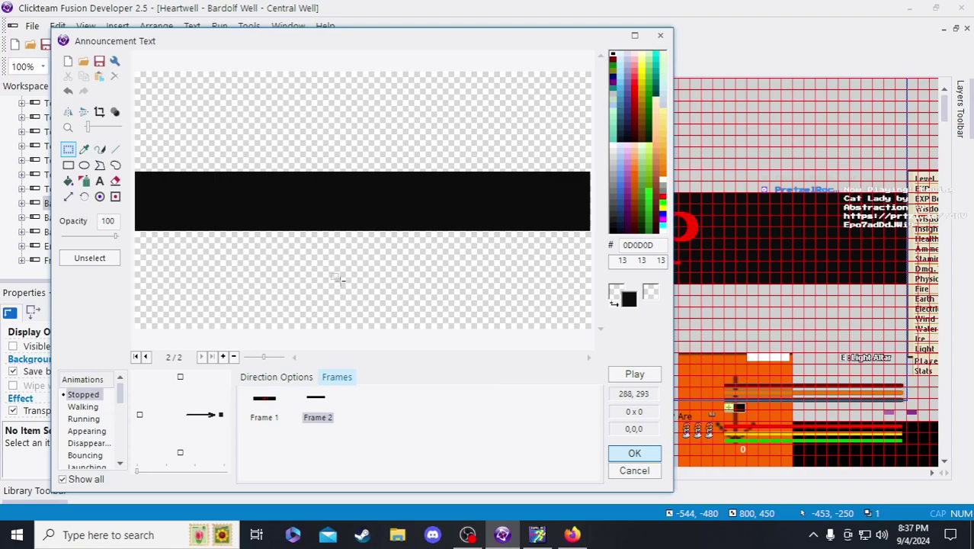
pyautogui.hotkey('ctrl', 'v')
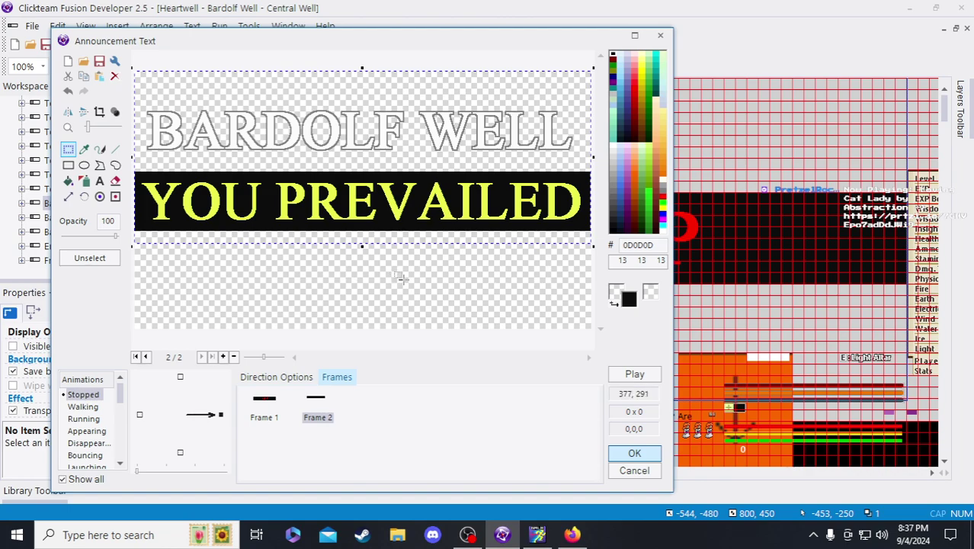
pyautogui.click(431, 292)
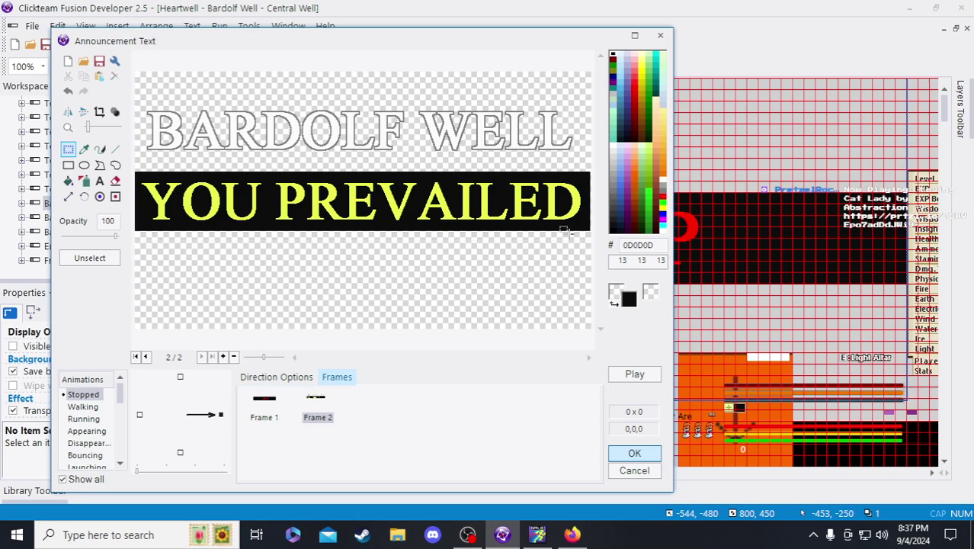
pyautogui.moveTo(587, 160); pyautogui.dragTo(122, 57)
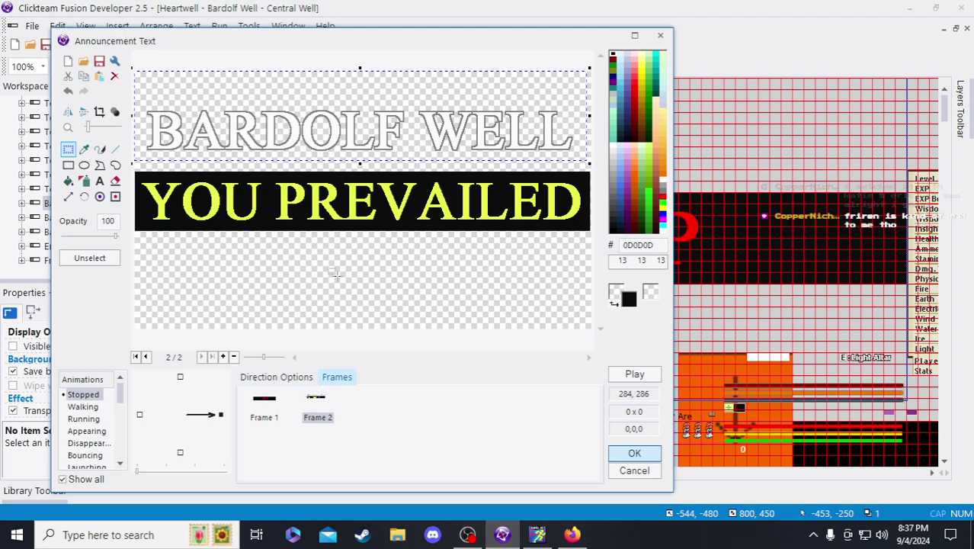
pyautogui.press('Delete')
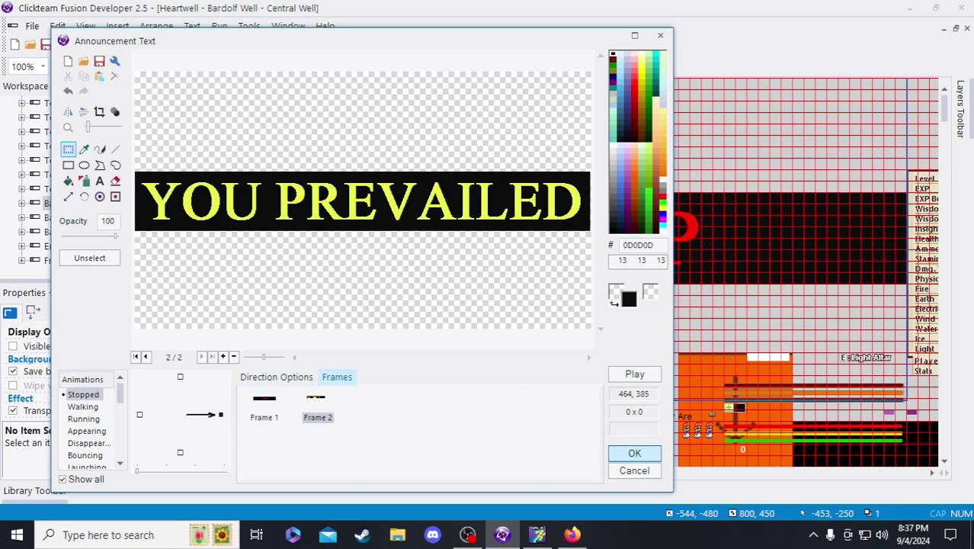
pyautogui.click(539, 536)
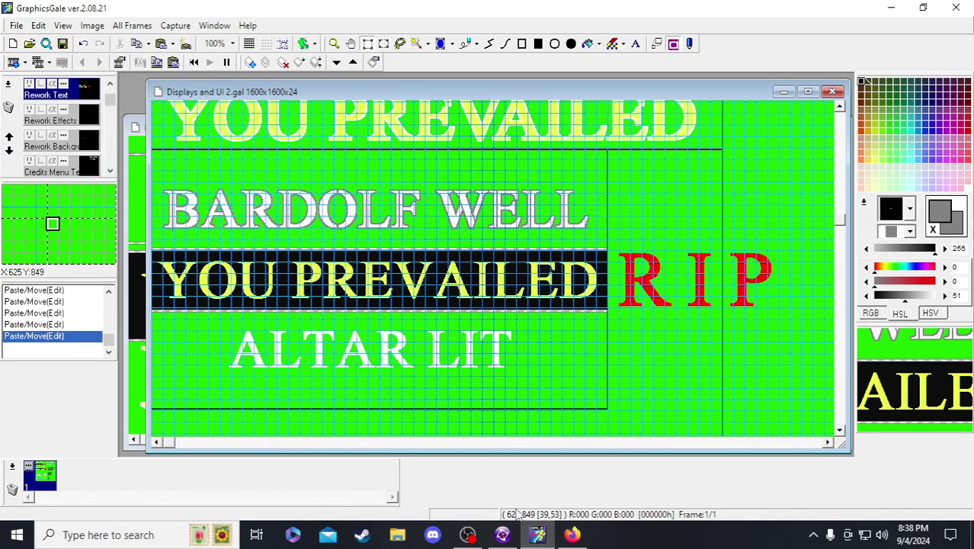
pyautogui.click(478, 539)
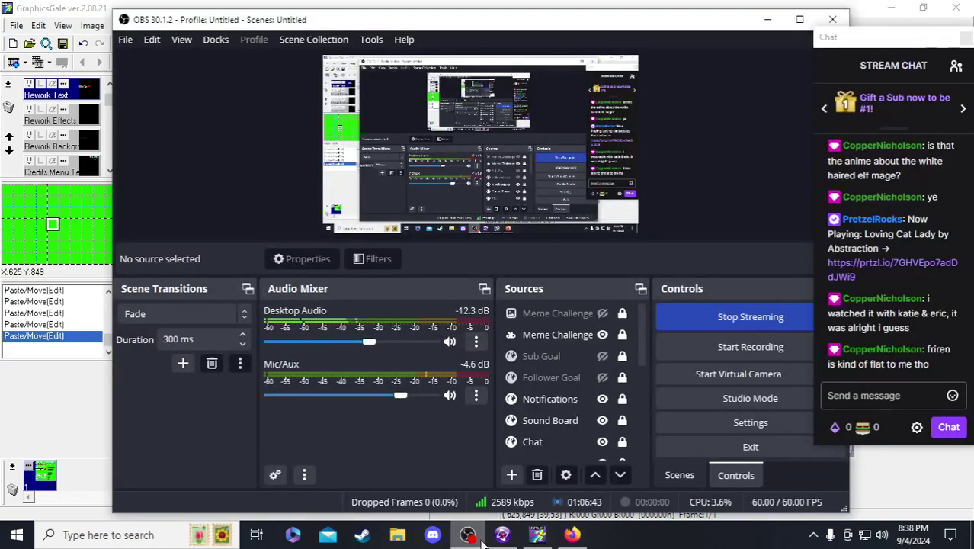
pyautogui.click(538, 536)
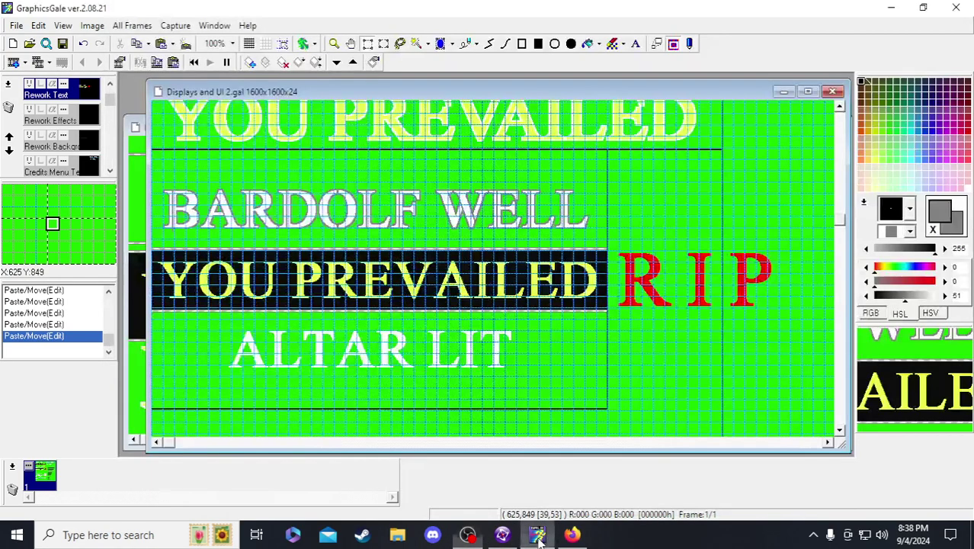
pyautogui.click(538, 536)
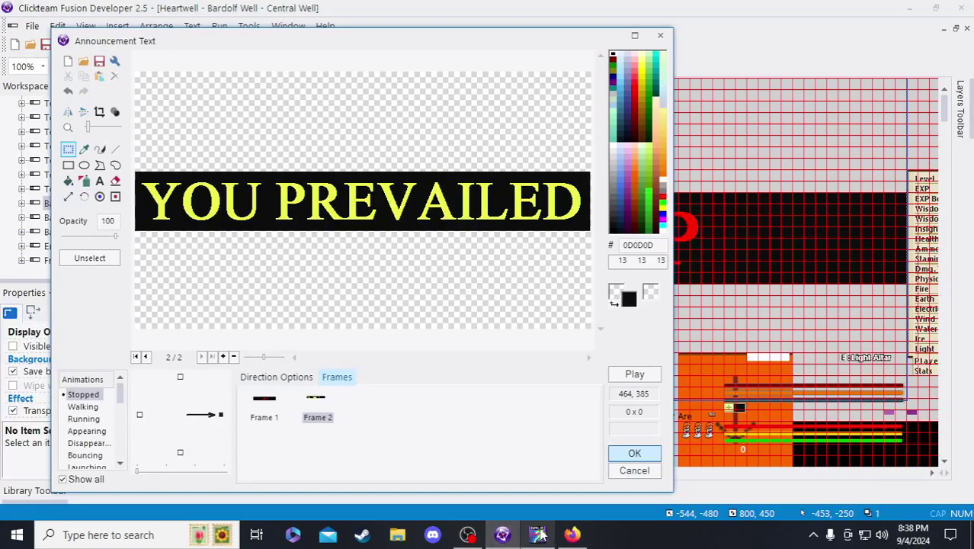
pyautogui.moveTo(540, 536)
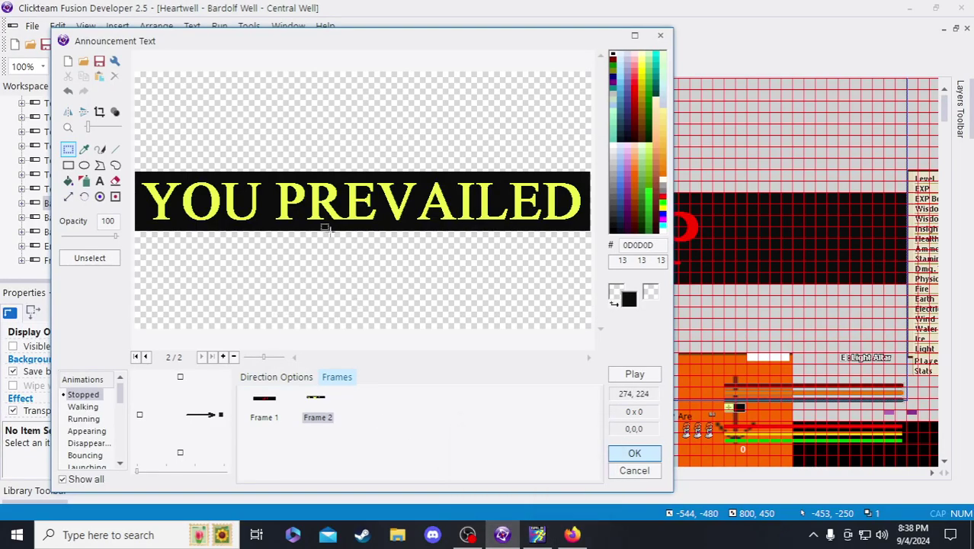
# - Compare the two Stopped frames, then cover the YOU PREVAILED lettering in Frame 2 with a filled rectangle in colour 0D0D0D
pyautogui.click(330, 416)
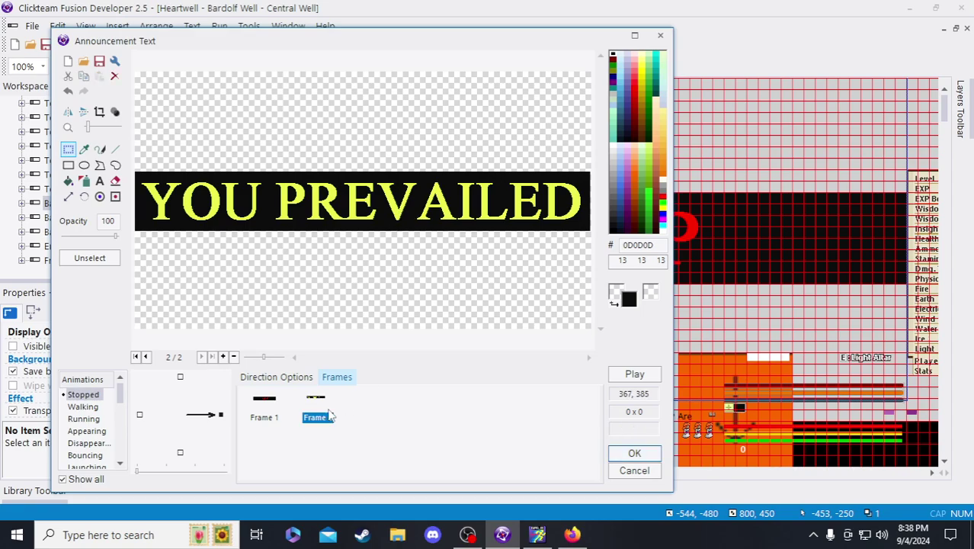
pyautogui.click(278, 411)
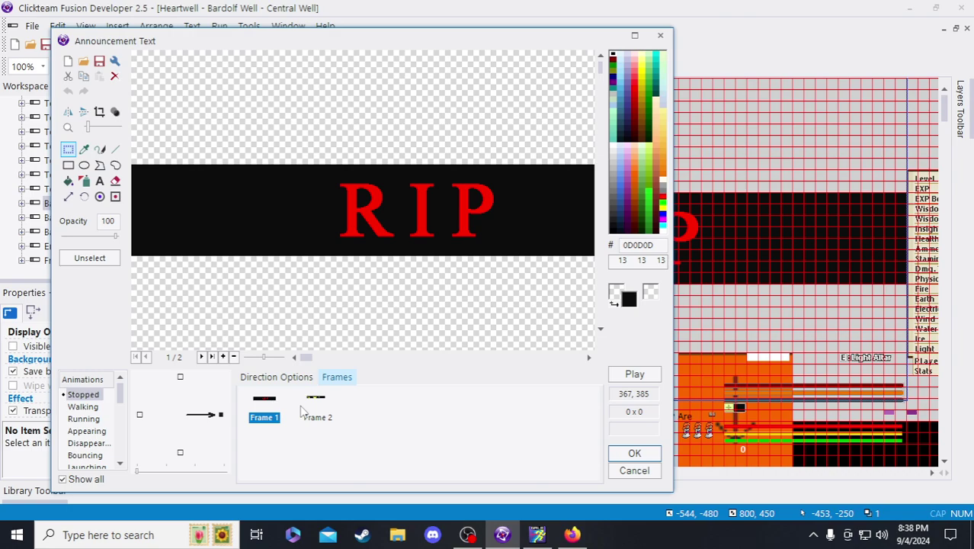
pyautogui.click(304, 412)
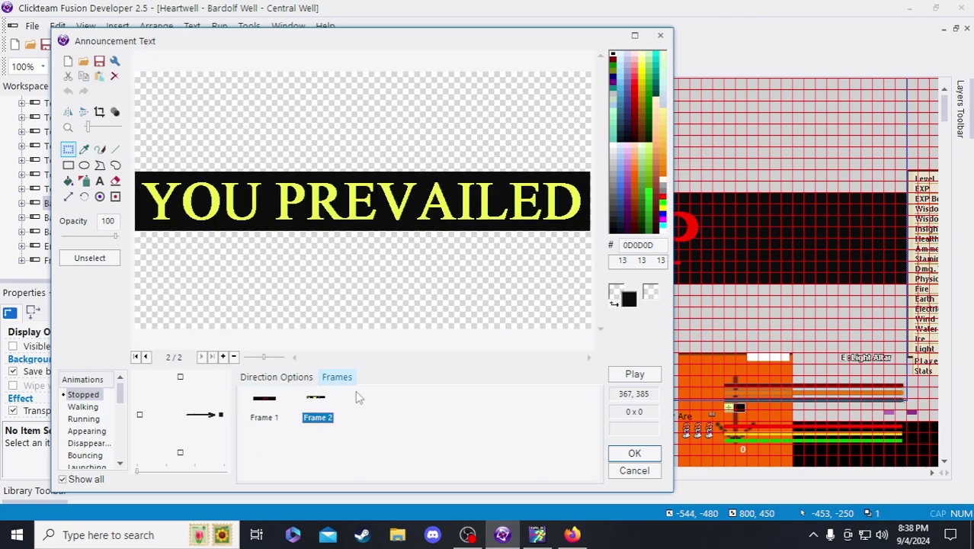
pyautogui.click(67, 165)
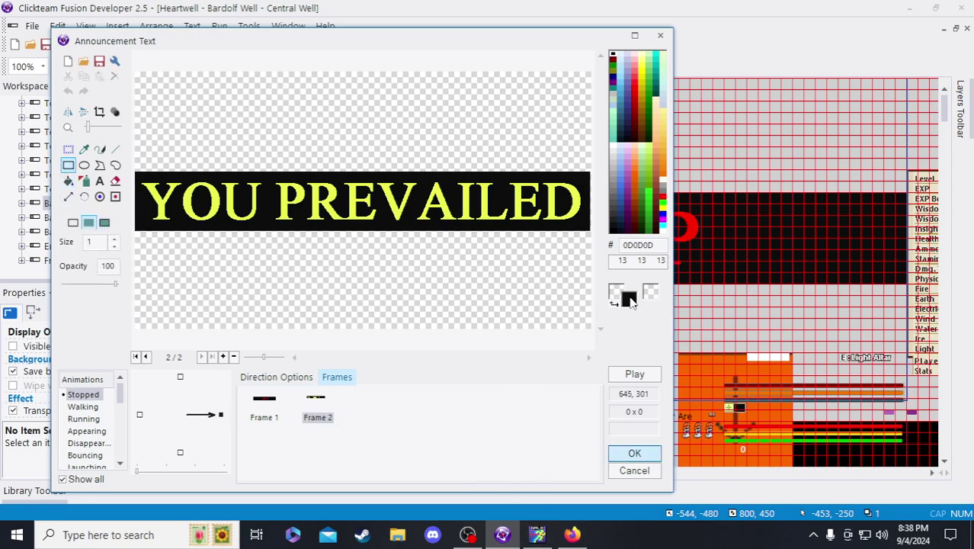
pyautogui.moveTo(136, 175)
pyautogui.mouseDown()
pyautogui.moveTo(600, 220)
pyautogui.moveTo(579, 208)
pyautogui.moveTo(599, 221)
pyautogui.mouseUp()
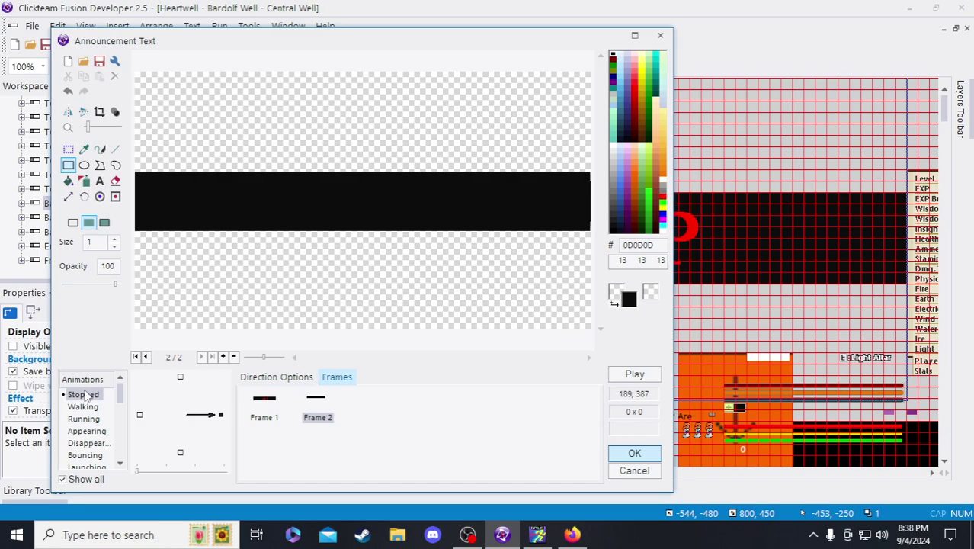
# - Extend the black banner to the right edge in Frame 1 of the Crouch down animation with a filled 0D0D0D rectangle
pyautogui.scroll(-2, 92, 423)
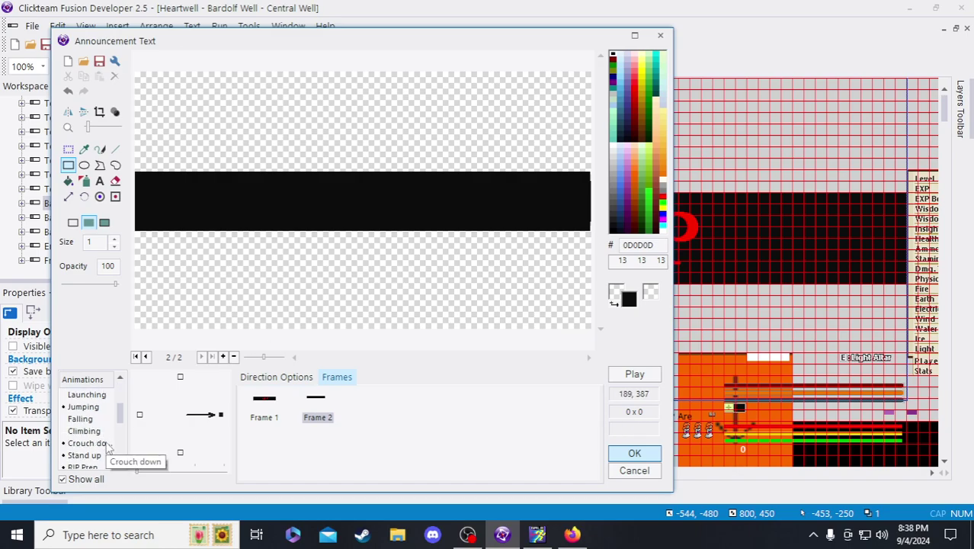
pyautogui.click(107, 446)
pyautogui.scroll(4, 549, 214)
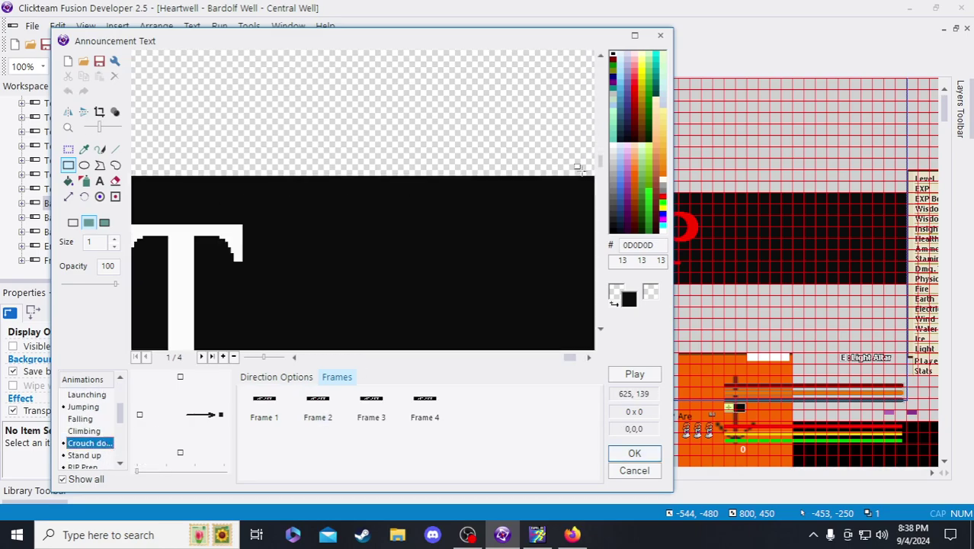
pyautogui.moveTo(568, 356); pyautogui.dragTo(577, 357)
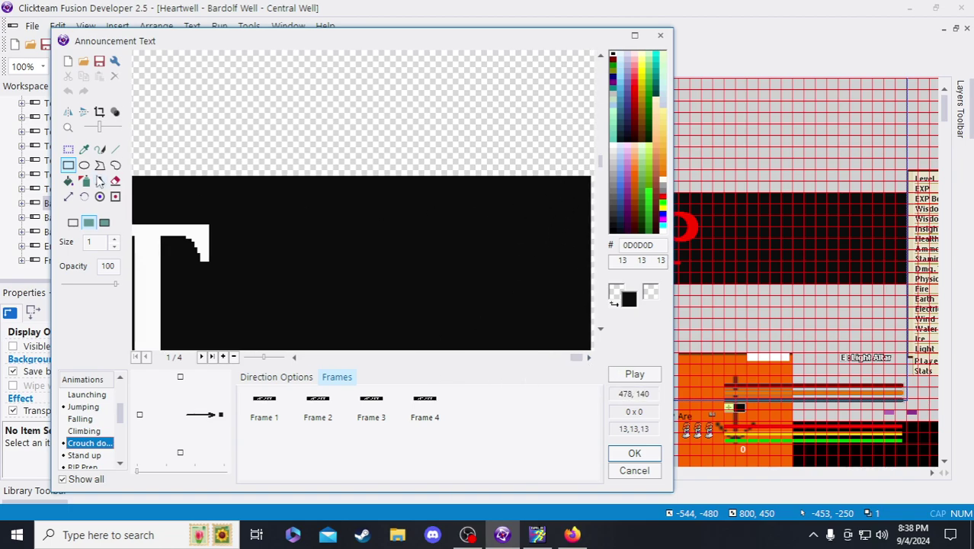
pyautogui.moveTo(601, 158); pyautogui.dragTo(602, 190)
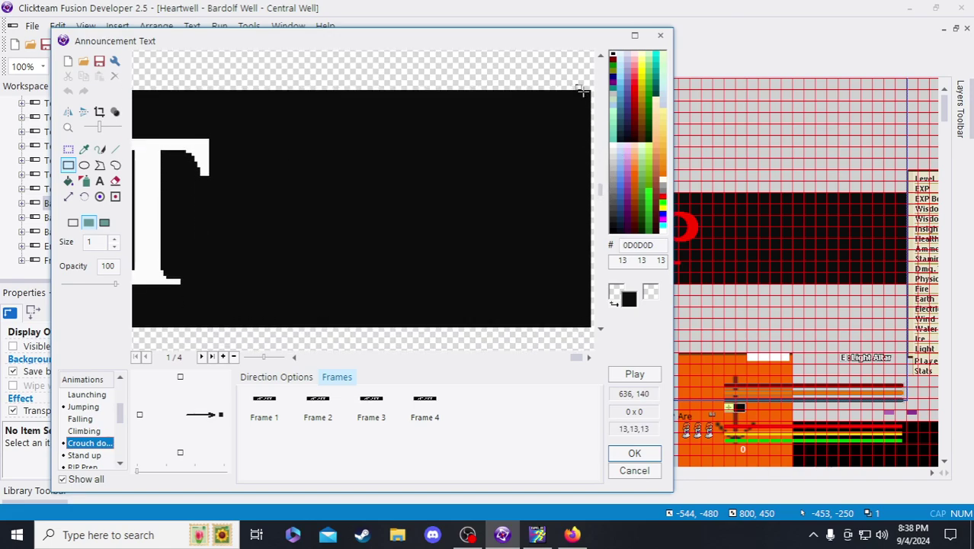
pyautogui.moveTo(581, 90); pyautogui.dragTo(616, 323)
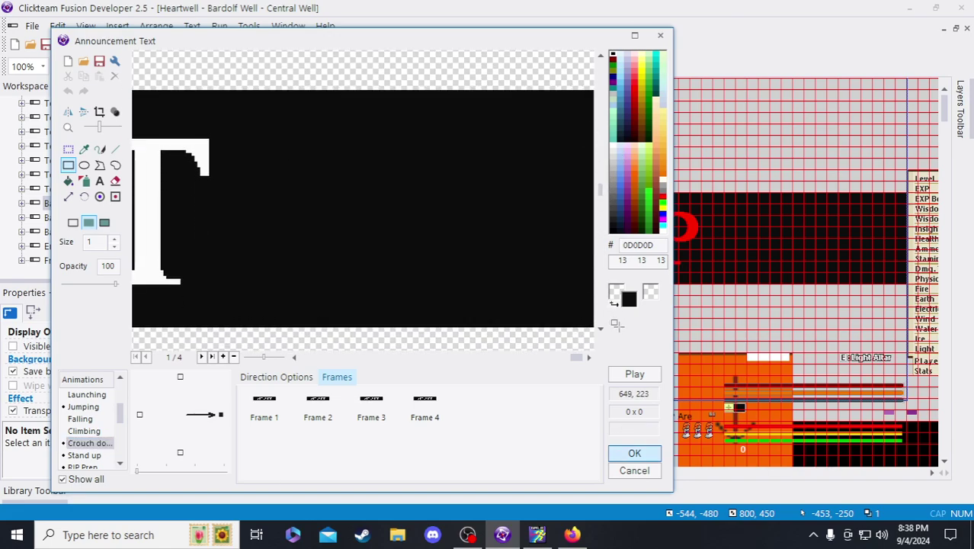
pyautogui.scroll(-3, 435, 331)
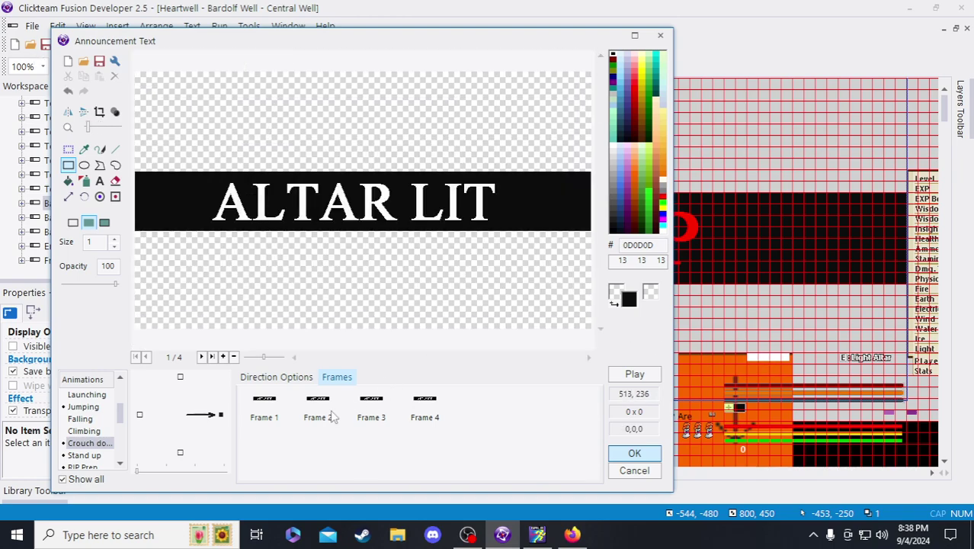
# - Copy the entire ALTAR LIT image from Frame 1 of Crouch down and paste it over Frames 2, 3 and 4
pyautogui.click(68, 150)
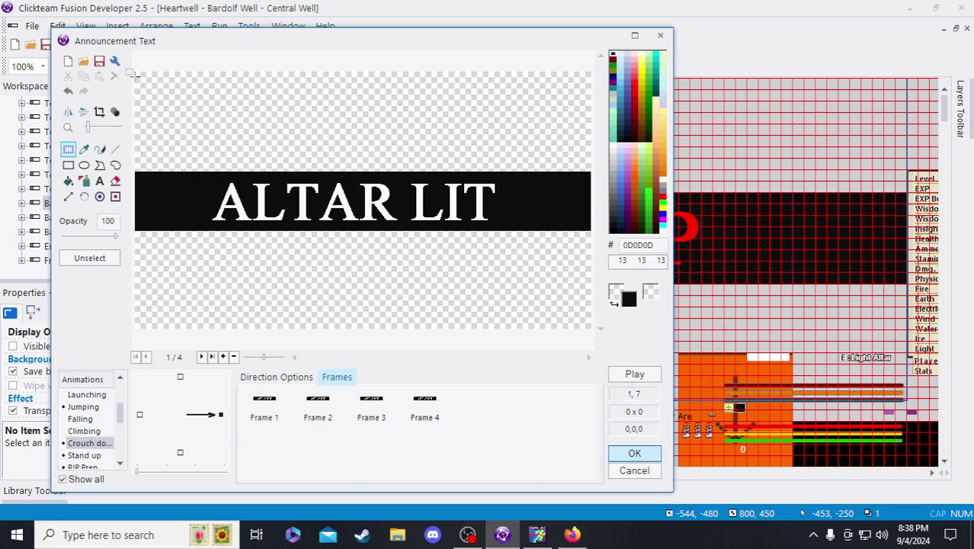
pyautogui.moveTo(131, 66); pyautogui.dragTo(593, 329)
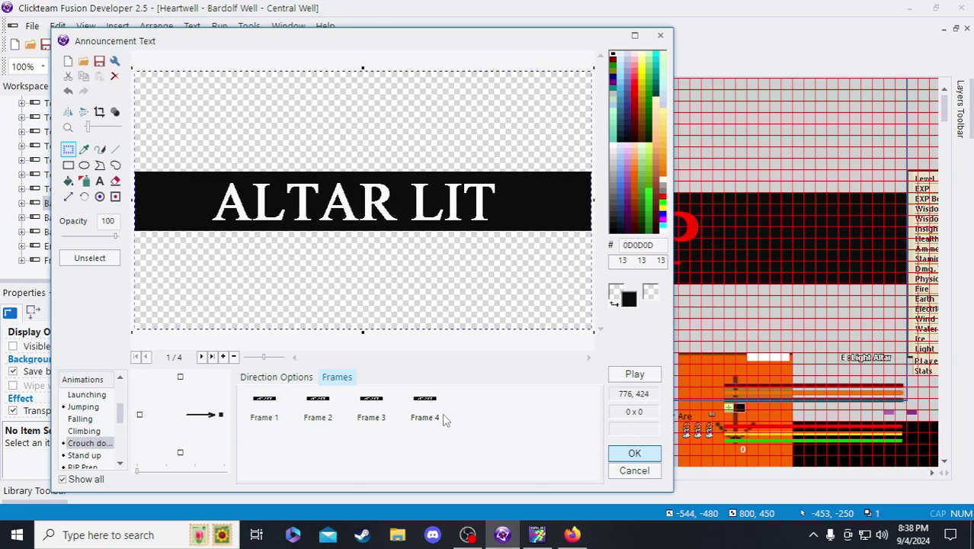
pyautogui.click(318, 417)
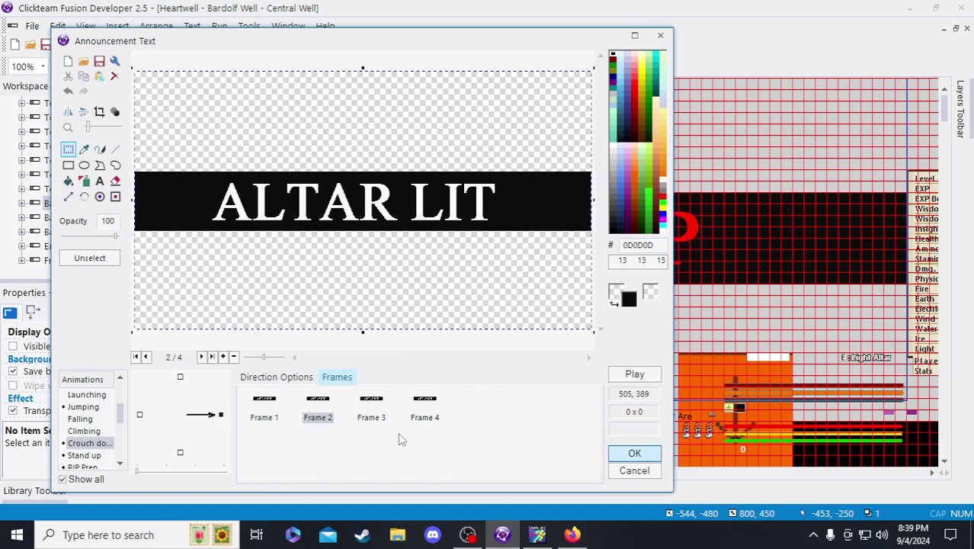
pyautogui.click(373, 417)
pyautogui.click(425, 417)
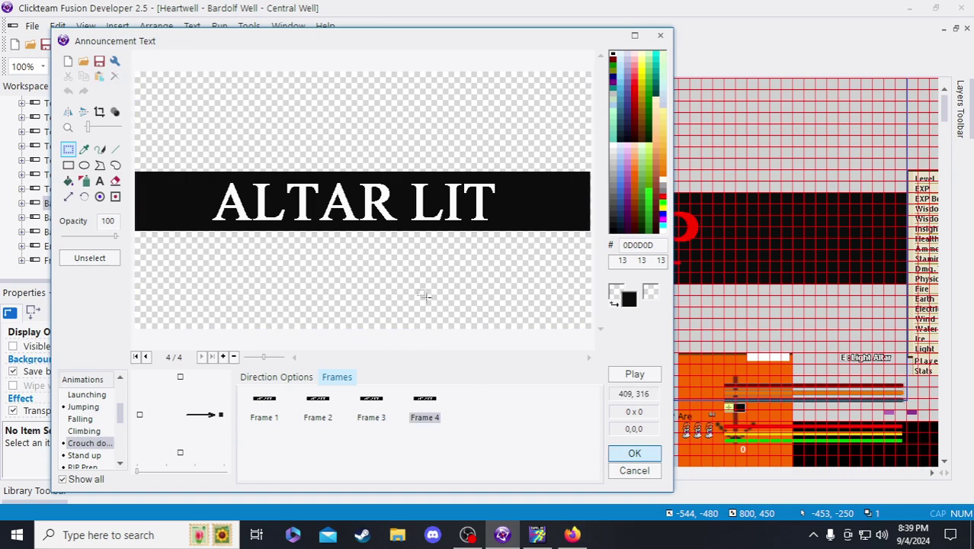
# - Paste the corrected ALTAR LIT image over the four frames of the Stand up animation
pyautogui.click(84, 455)
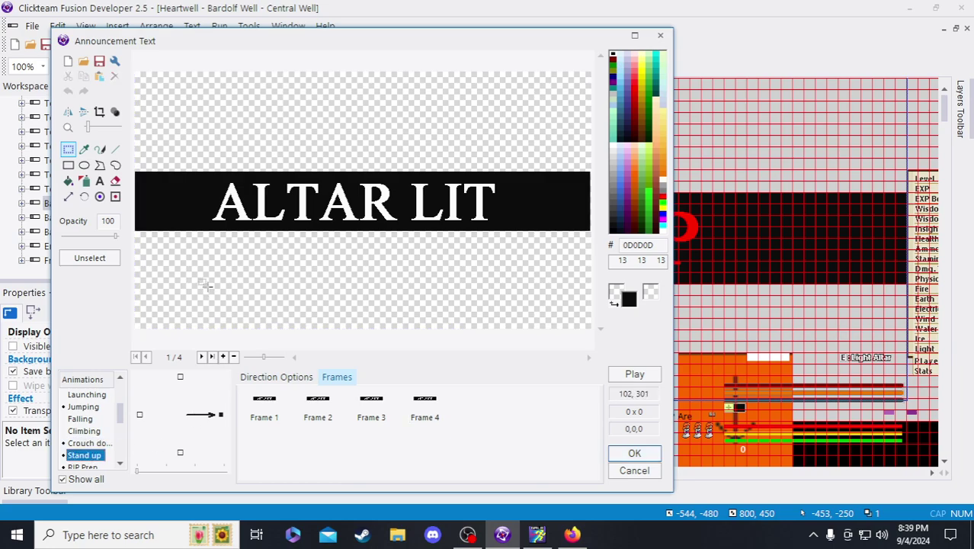
pyautogui.click(317, 411)
pyautogui.click(368, 413)
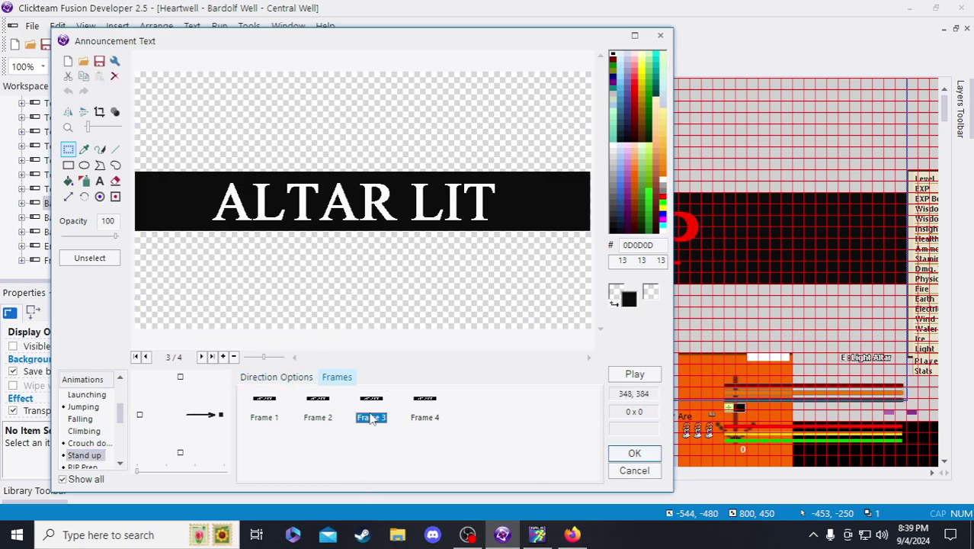
pyautogui.click(428, 412)
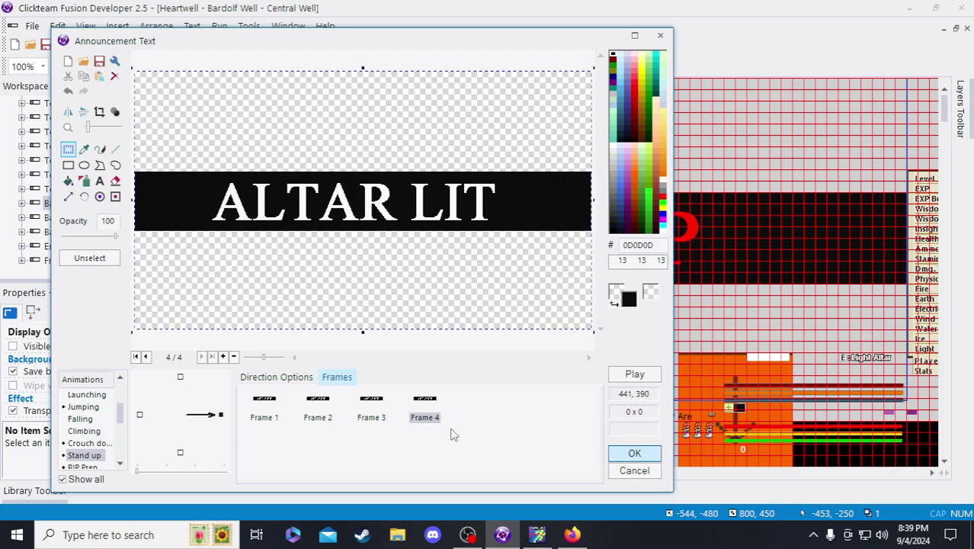
pyautogui.click(511, 345)
# - Check the direction options of Crouch down, then paste the ALTAR LIT image over Frame 2 of the Stopped animation
pyautogui.click(93, 447)
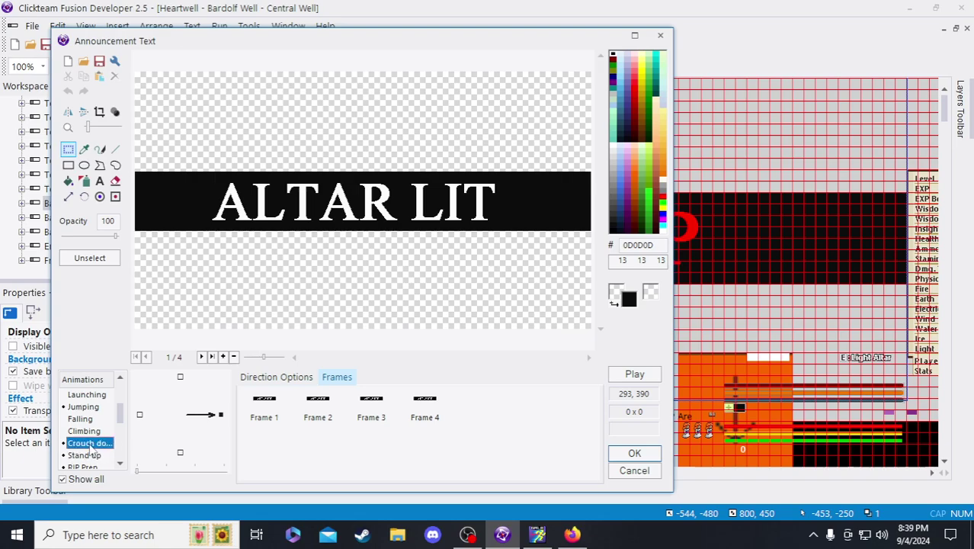
pyautogui.click(275, 378)
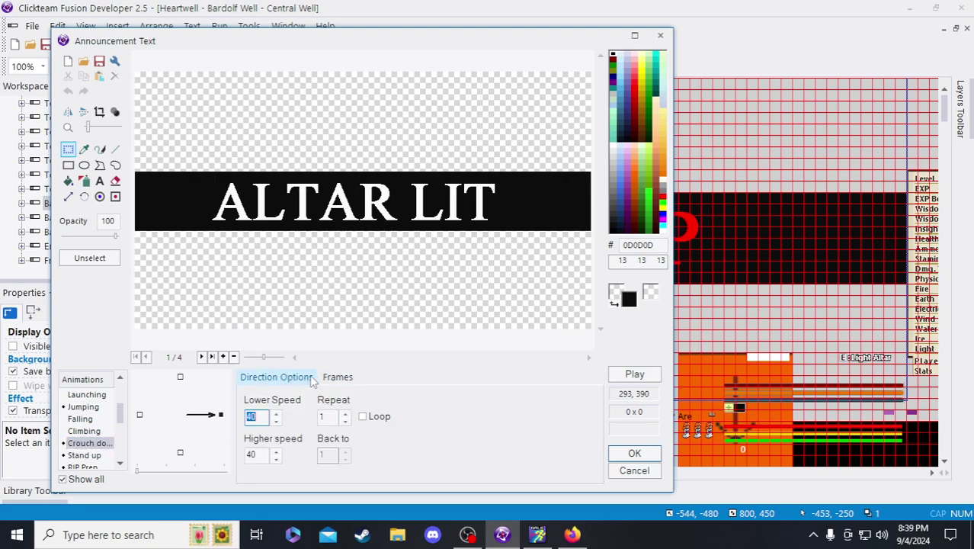
pyautogui.click(335, 377)
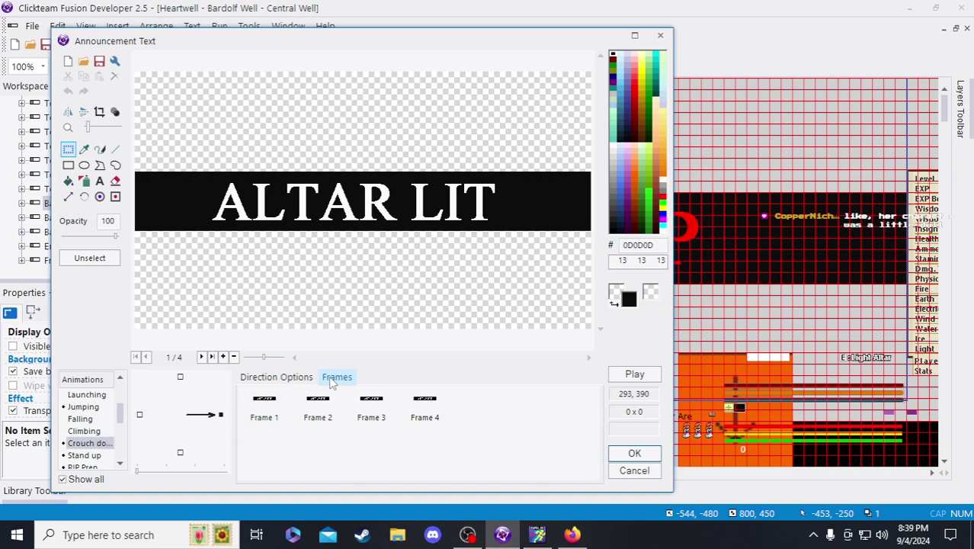
pyautogui.scroll(2, 90, 418)
pyautogui.click(83, 394)
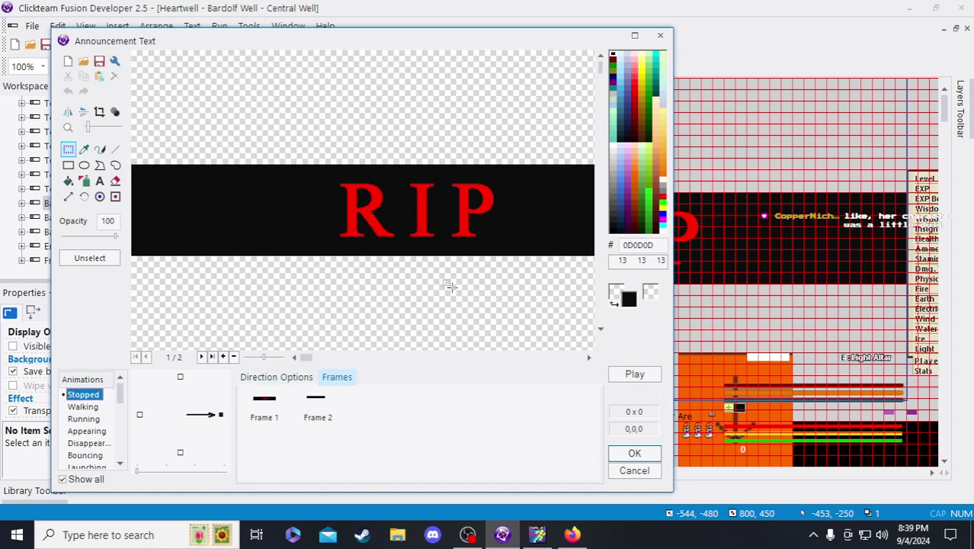
pyautogui.click(324, 406)
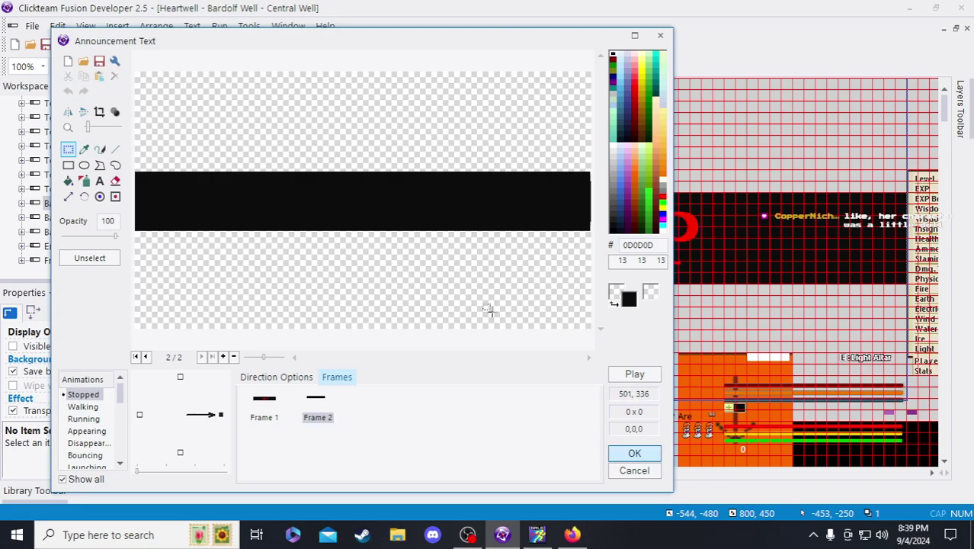
pyautogui.hotkey('ctrl', 'v')
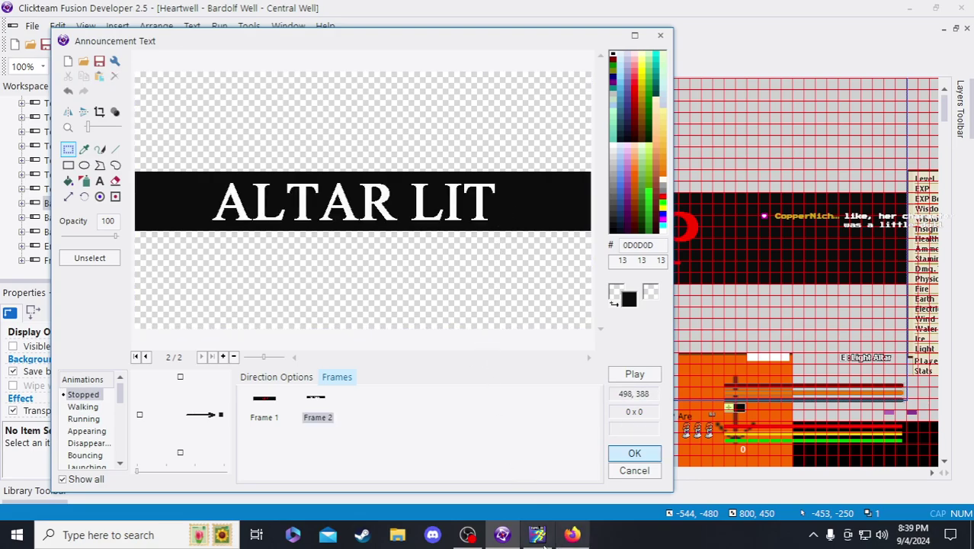
pyautogui.click(537, 534)
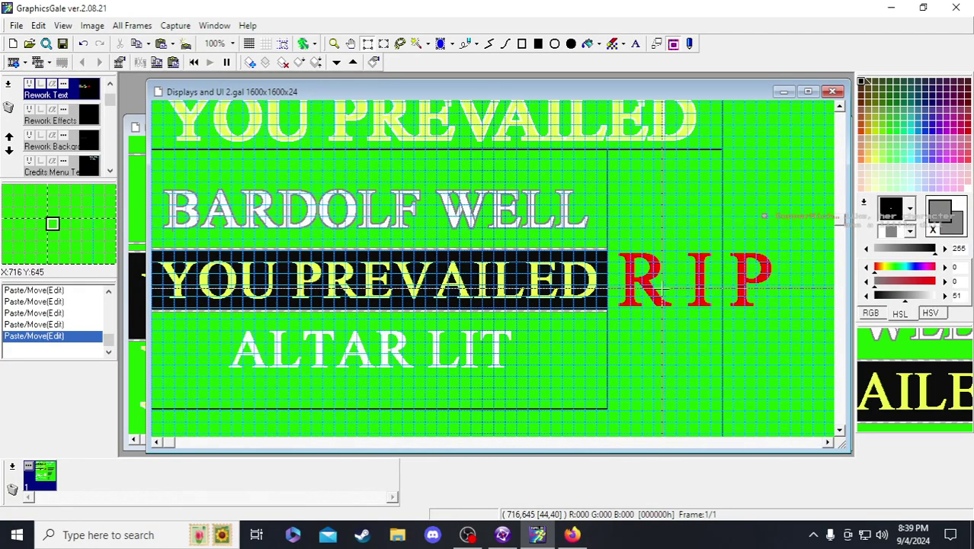
pyautogui.click(502, 535)
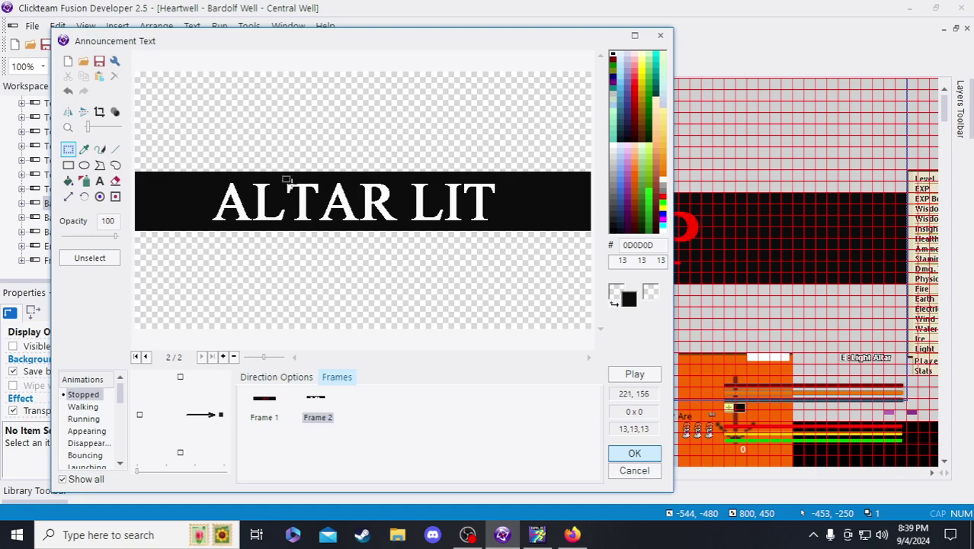
pyautogui.click(85, 149)
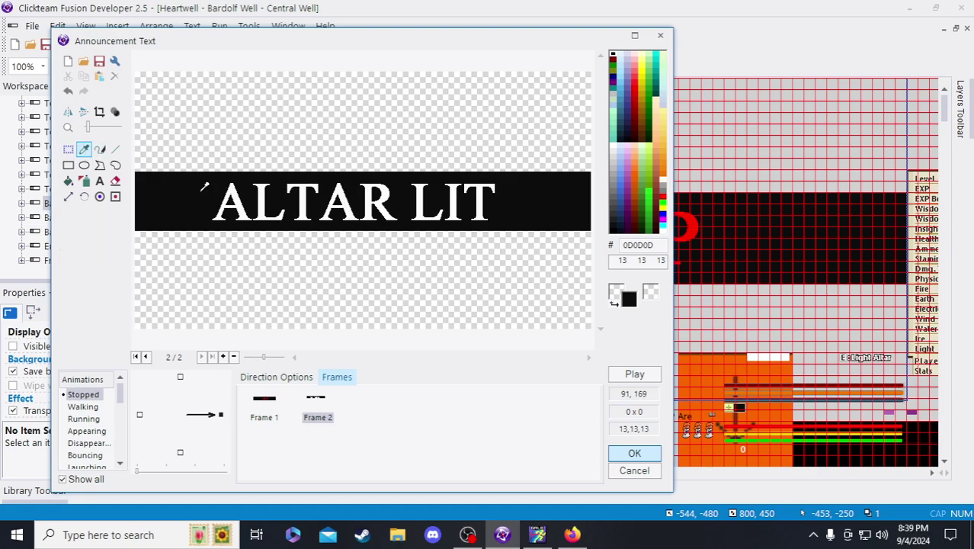
pyautogui.click(70, 167)
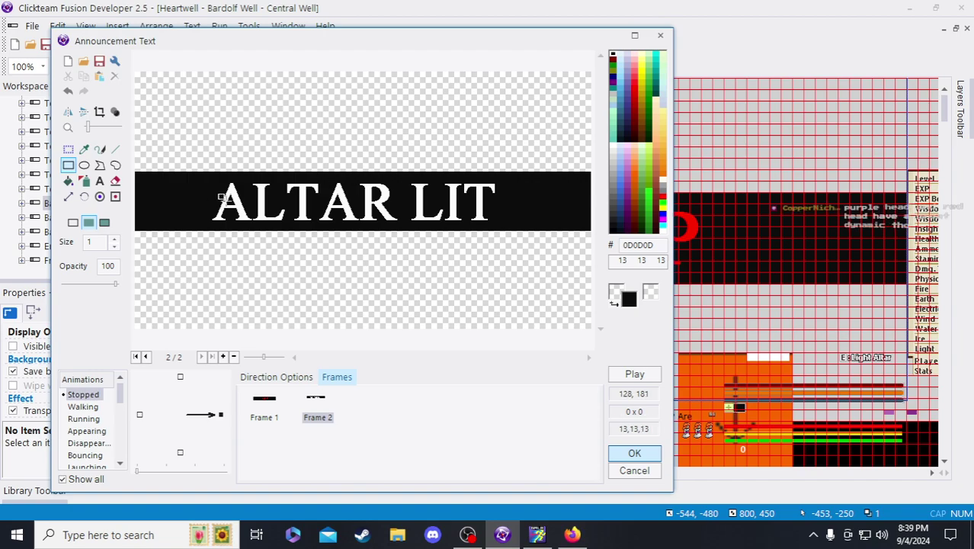
pyautogui.click(68, 151)
pyautogui.click(68, 165)
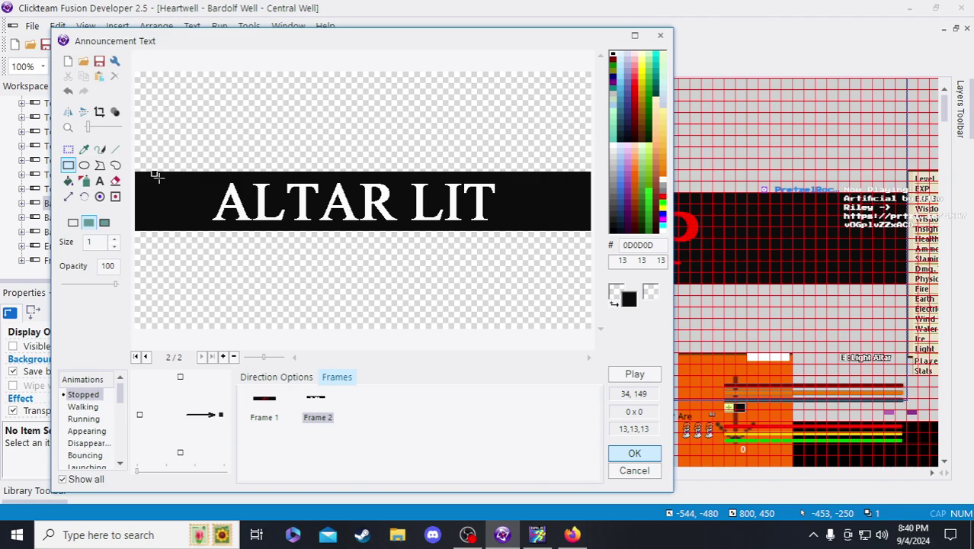
pyautogui.click(67, 149)
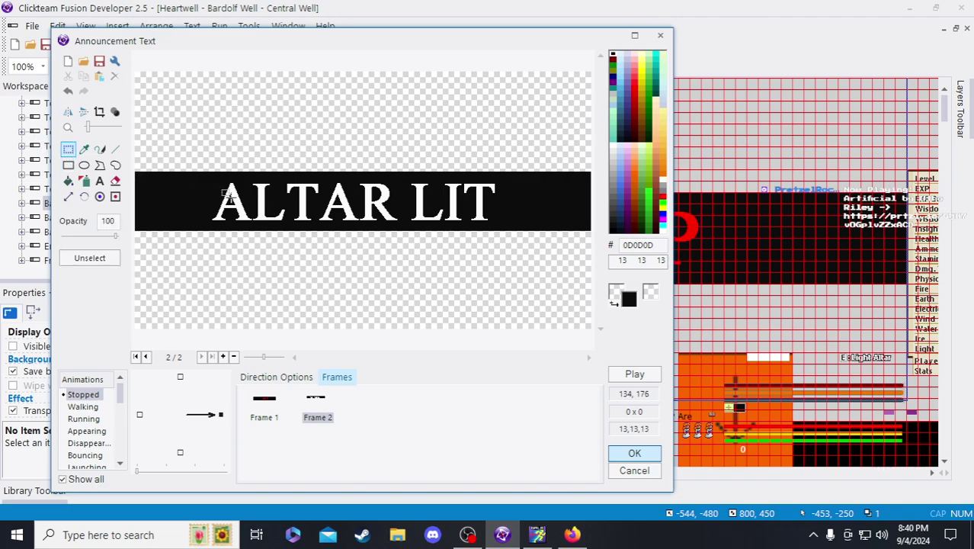
pyautogui.click(68, 165)
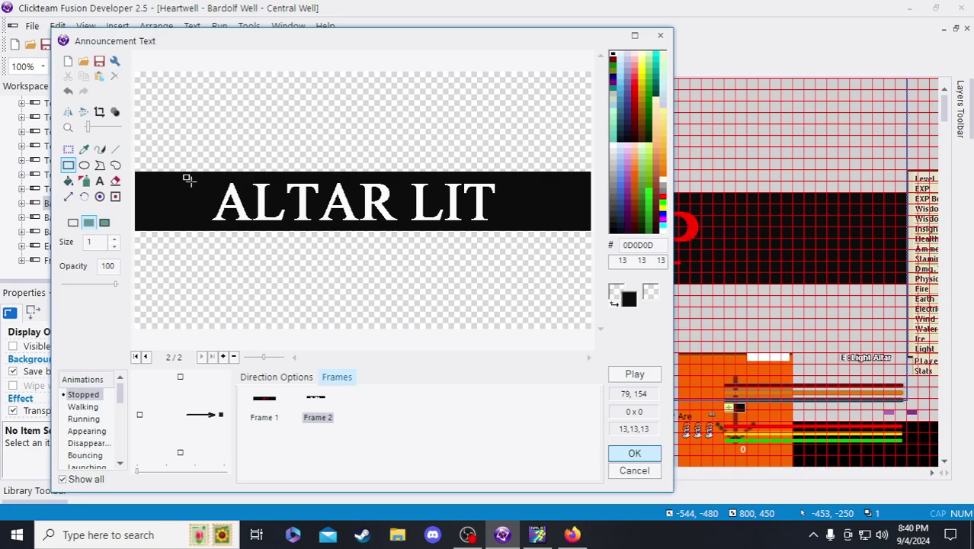
pyautogui.click(68, 149)
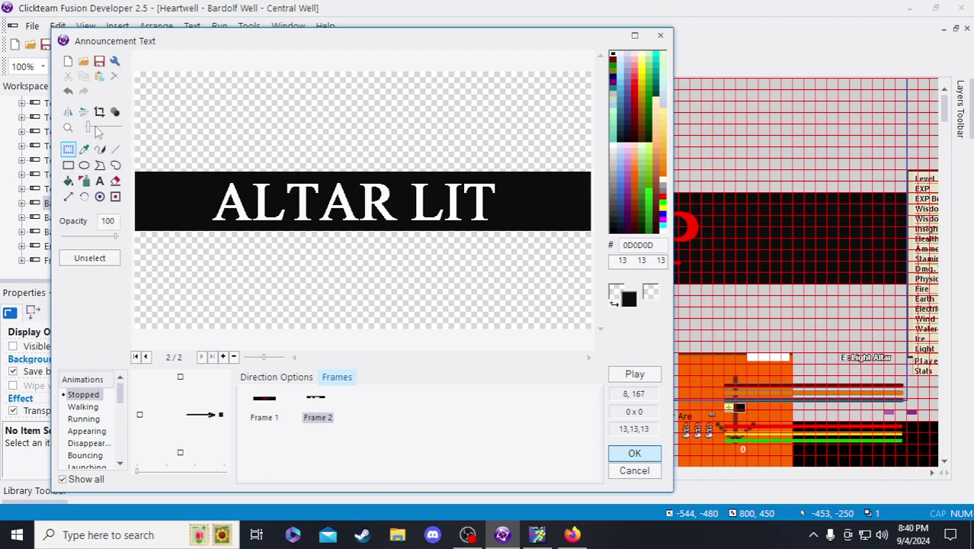
pyautogui.click(68, 165)
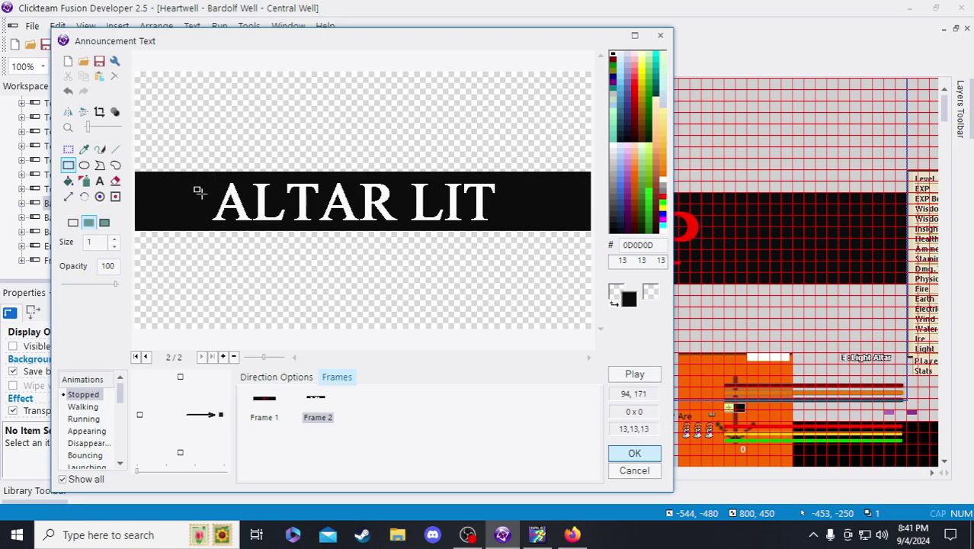
pyautogui.scroll(1, 213, 192)
pyautogui.scroll(-1, 214, 192)
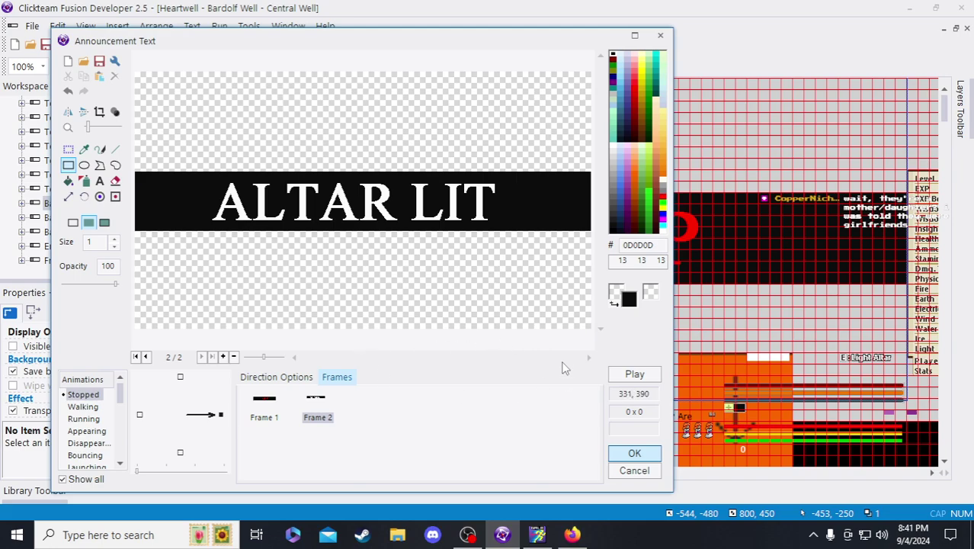
pyautogui.scroll(1, 553, 164)
pyautogui.scroll(-1, 538, 190)
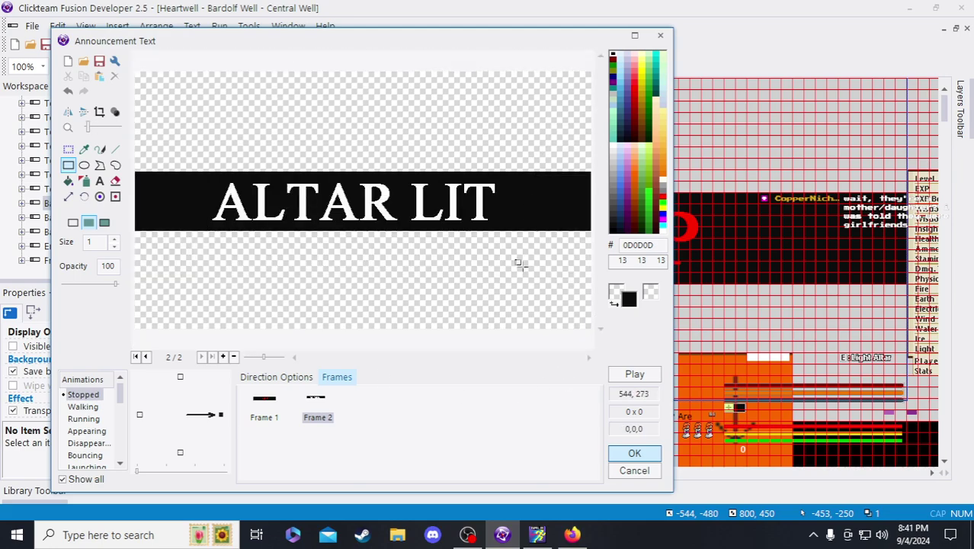
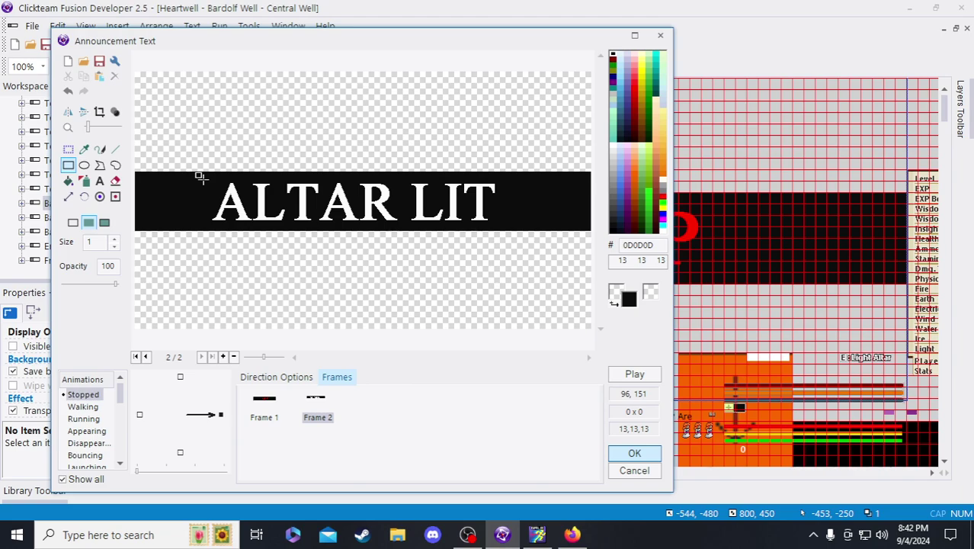
pyautogui.click(538, 536)
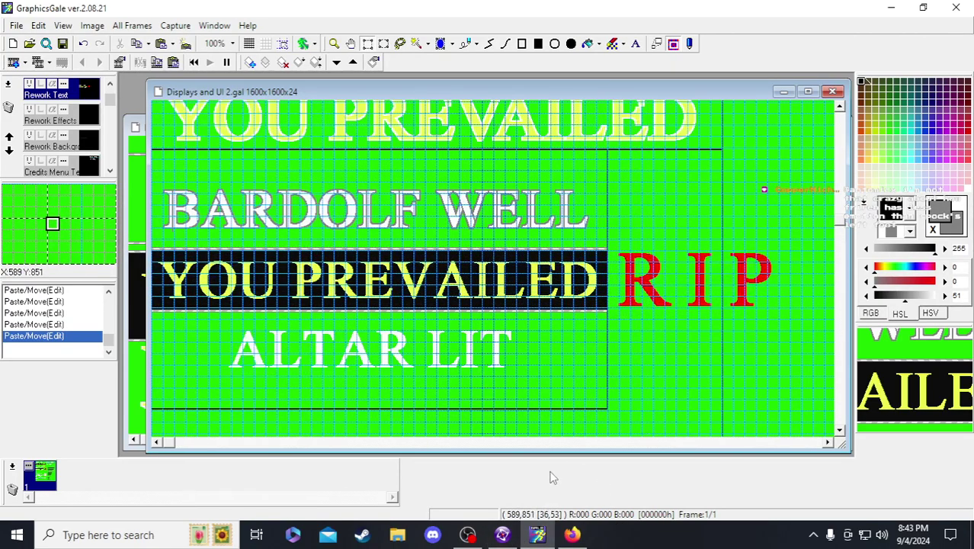
pyautogui.click(502, 534)
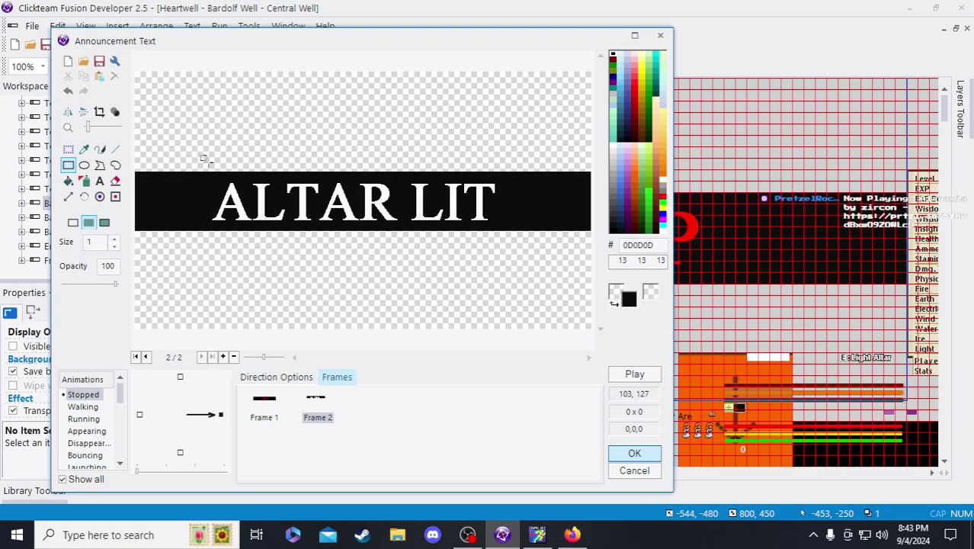
pyautogui.click(68, 149)
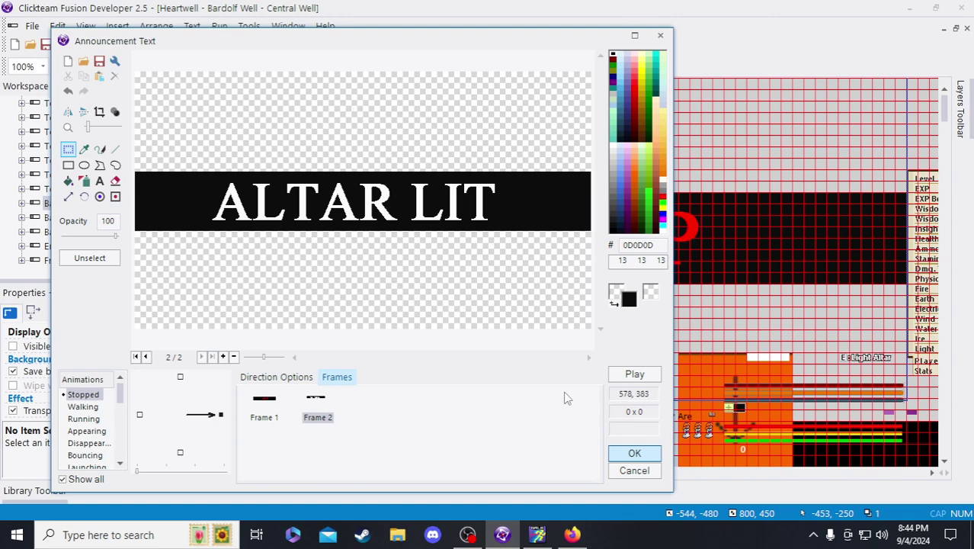
# - Switch to GraphicsGale and compare the lettering on the Displays and UI 2.gal sheet with the ALTAR LIT frame in Clickteam Fusion
pyautogui.click(538, 535)
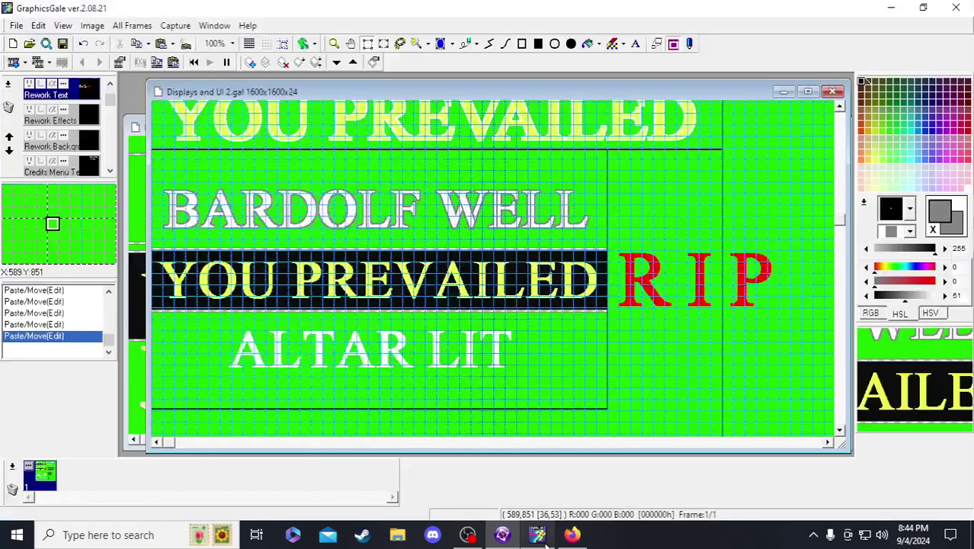
pyautogui.scroll(-3, 448, 268)
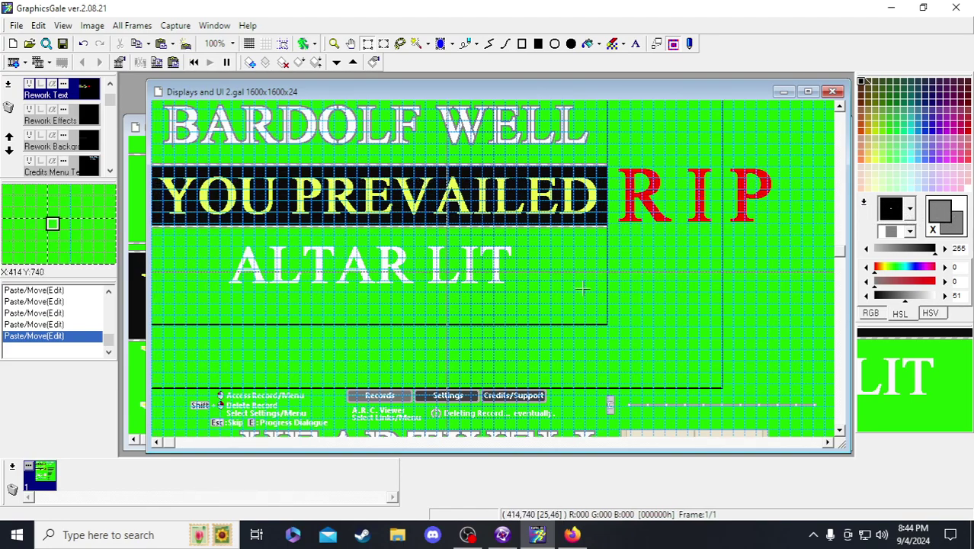
pyautogui.click(503, 534)
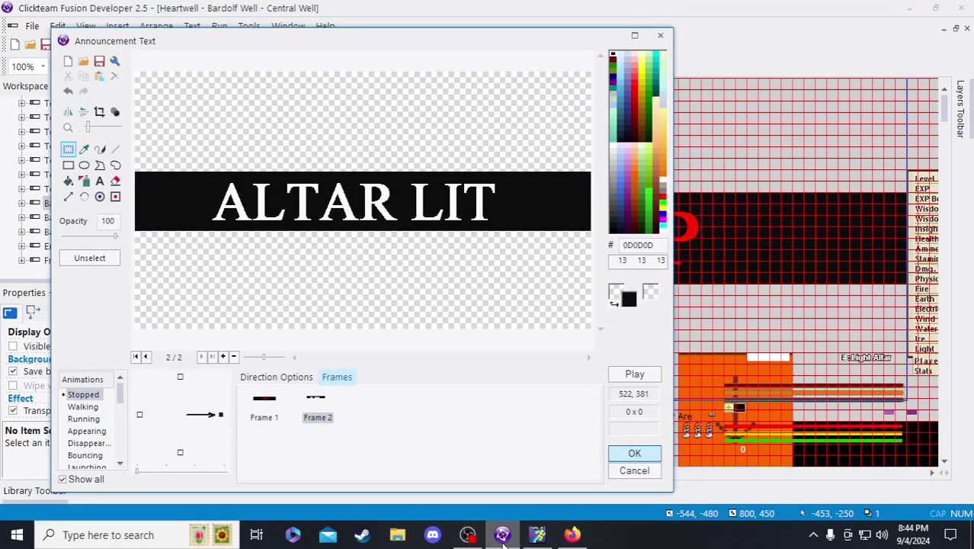
pyautogui.click(532, 536)
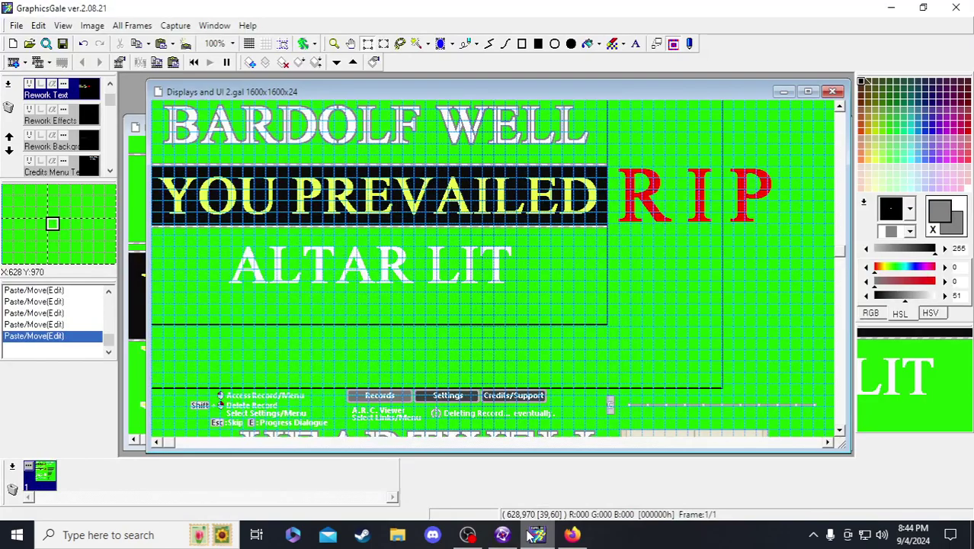
pyautogui.scroll(2, 414, 160)
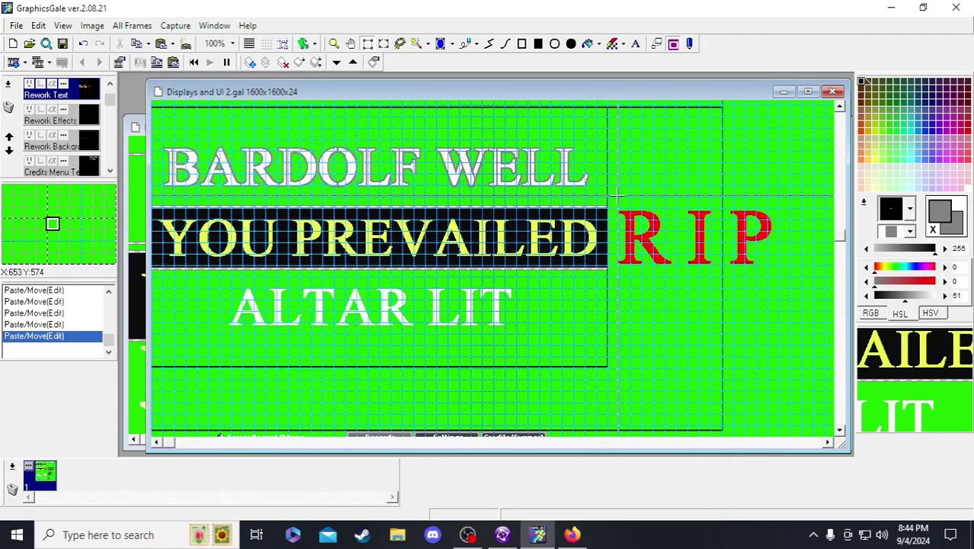
pyautogui.moveTo(613, 194); pyautogui.dragTo(787, 277)
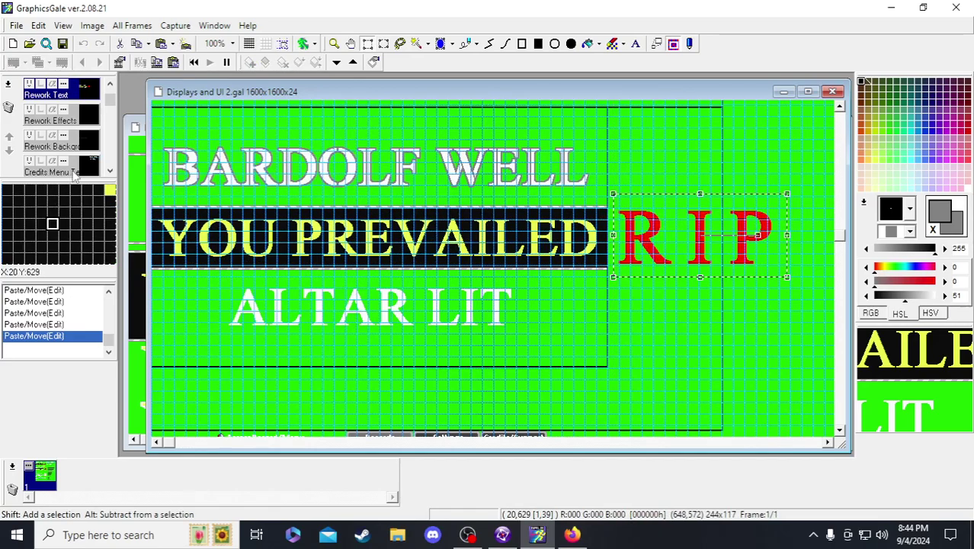
pyautogui.hotkey('alt', 'Tab')
pyautogui.hotkey('ctrl', 'v')
pyautogui.moveTo(227, 144); pyautogui.dragTo(375, 218)
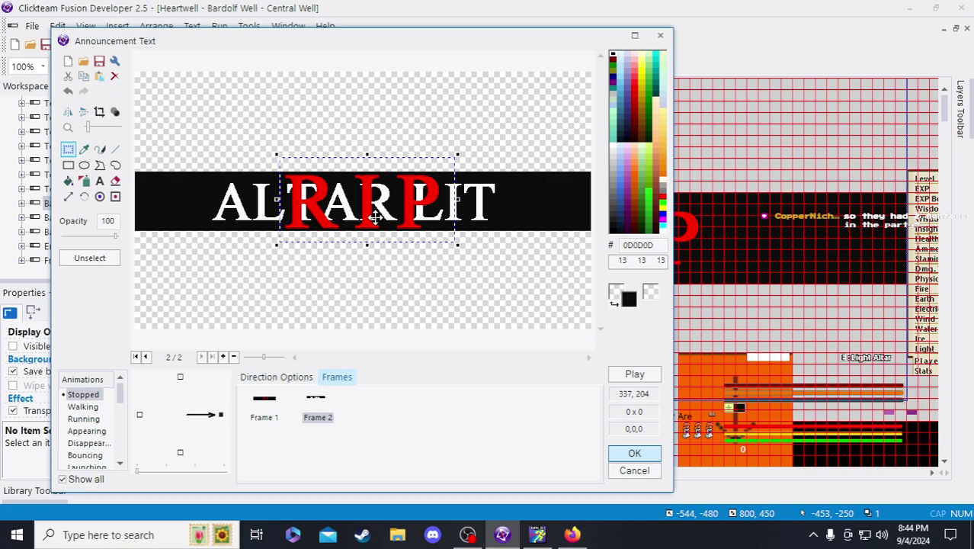
pyautogui.press('Delete')
# - Cover the ALTAR LIT lettering in Frame 2 with a filled rectangle in the band colour 0D0D0D
pyautogui.click(68, 164)
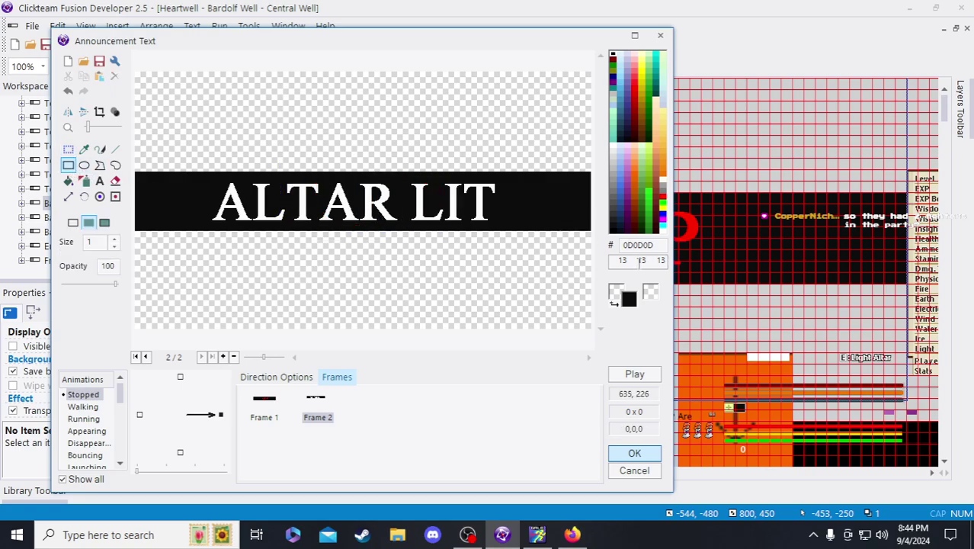
pyautogui.moveTo(200, 174); pyautogui.dragTo(503, 220)
pyautogui.click(67, 149)
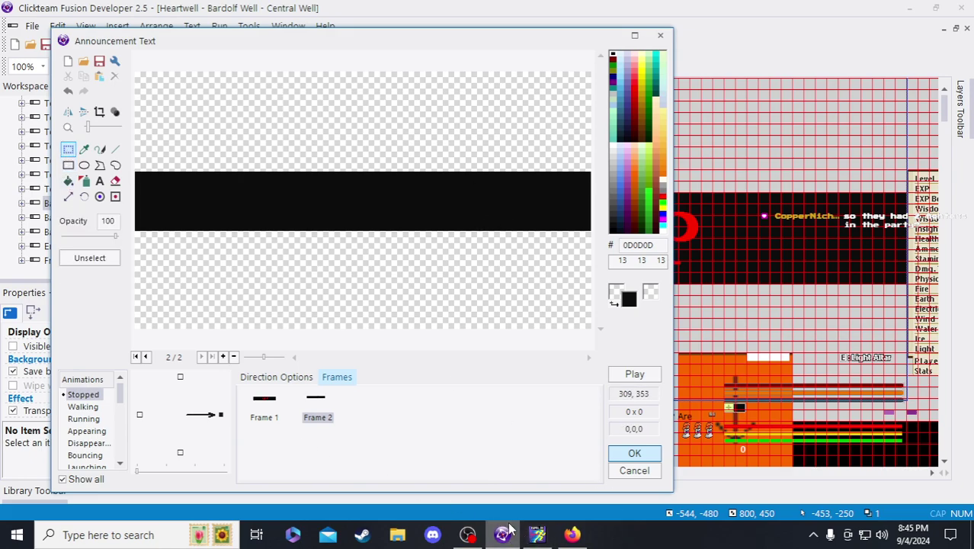
# - Switch to GraphicsGale and move the YOU PREVAILED text off the black band to below ALTAR LIT
pyautogui.click(538, 534)
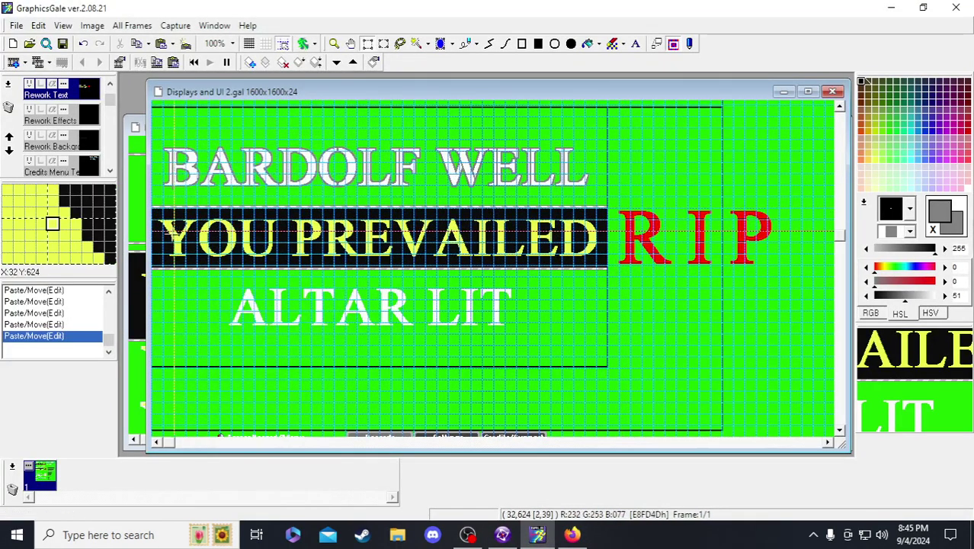
pyautogui.moveTo(152, 209); pyautogui.dragTo(598, 264)
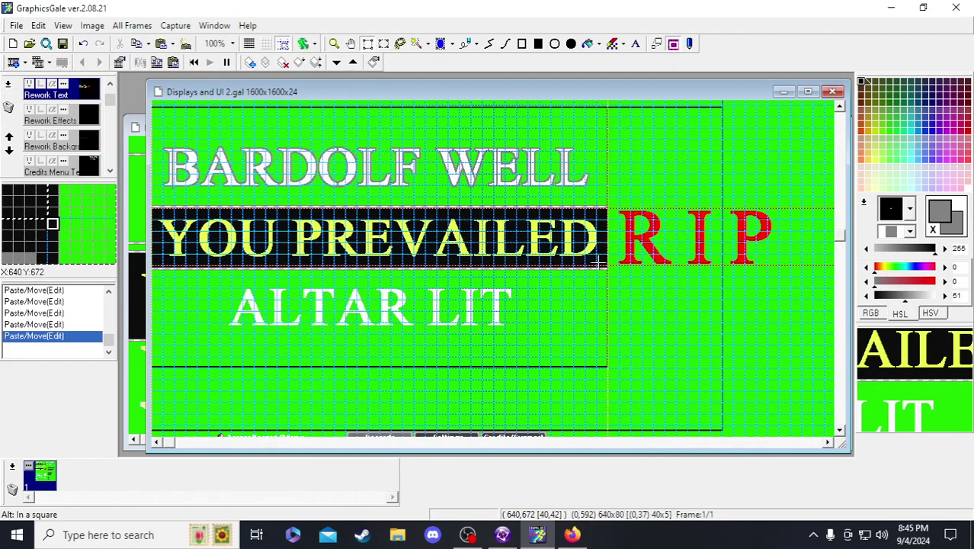
pyautogui.scroll(-2, 397, 145)
pyautogui.moveTo(394, 149); pyautogui.dragTo(405, 292)
pyautogui.scroll(2, 663, 229)
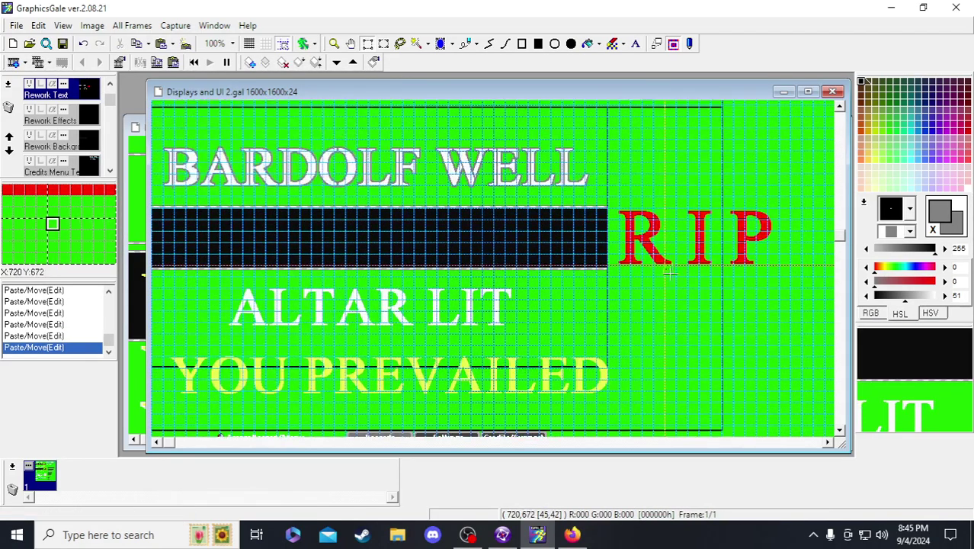
# - Move the red R I P text onto the middle of the empty black band
pyautogui.moveTo(614, 207); pyautogui.dragTo(796, 280)
pyautogui.moveTo(725, 245); pyautogui.dragTo(407, 246)
pyautogui.click(744, 282)
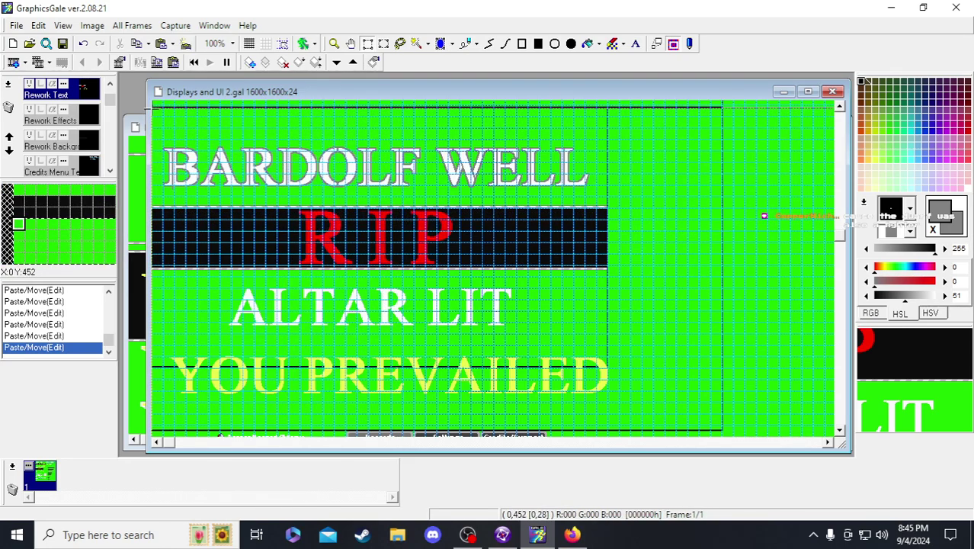
# - Copy the area from BARDOLF WELL through the R I P band into Frame 2 in Clickteam Fusion and remove the BARDOLF WELL lettering
pyautogui.moveTo(153, 107); pyautogui.dragTo(610, 277)
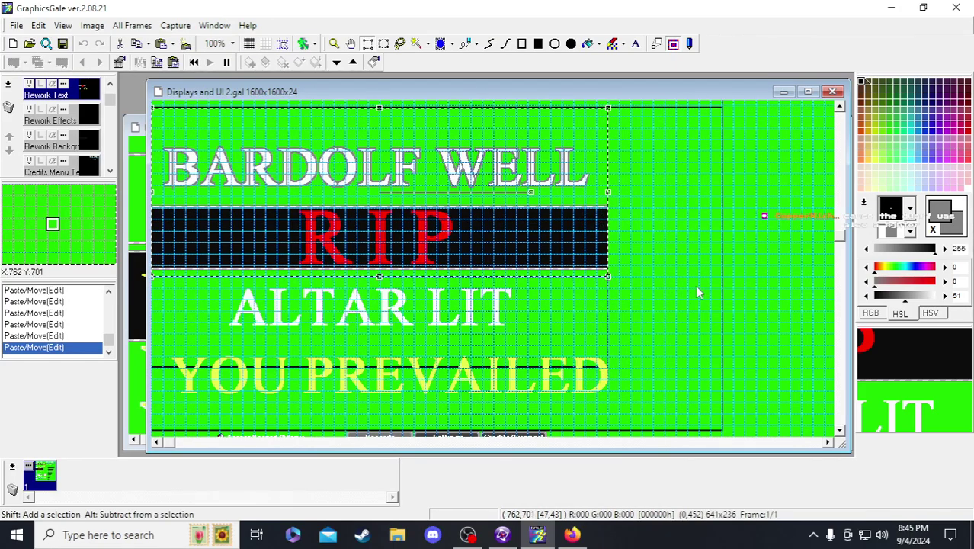
pyautogui.click(514, 543)
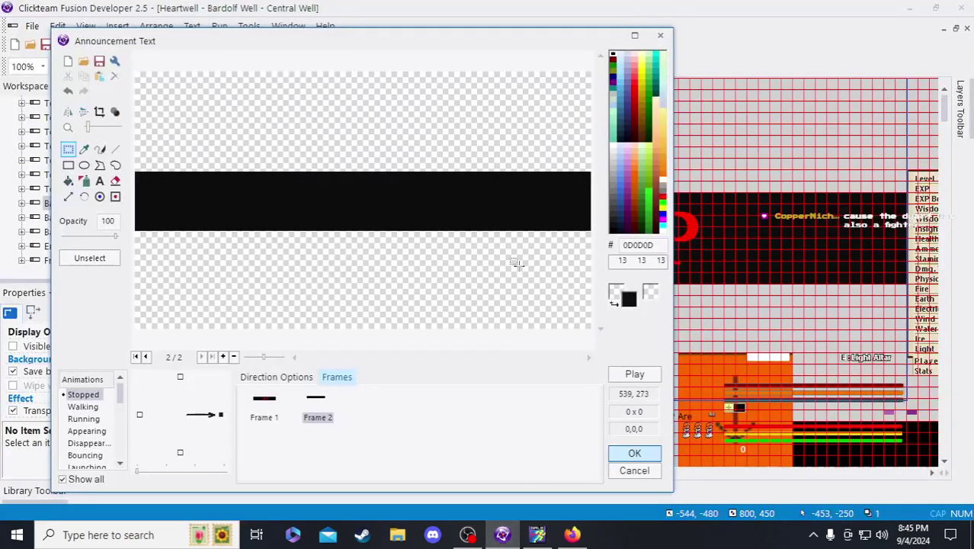
pyautogui.hotkey('ctrl', 'v')
pyautogui.click(470, 297)
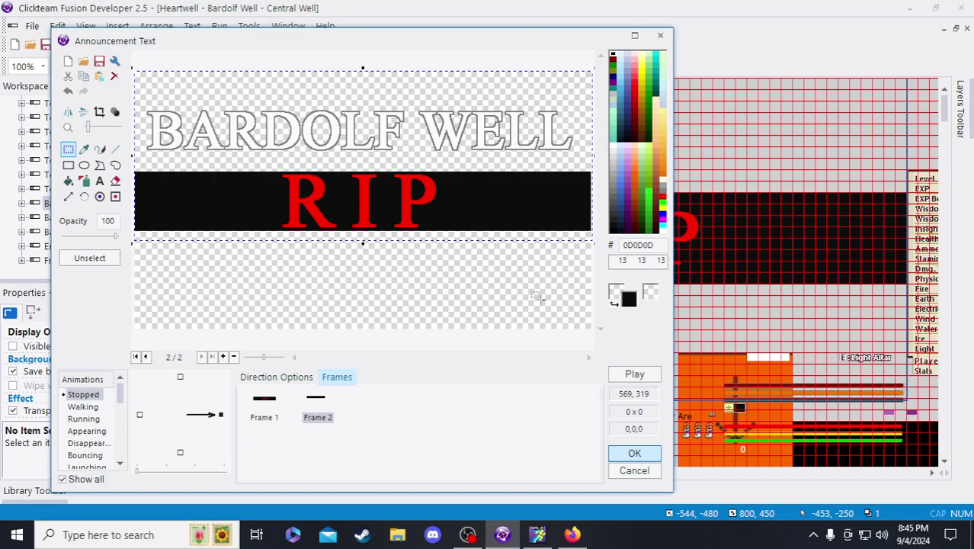
pyautogui.click(524, 278)
pyautogui.moveTo(580, 159); pyautogui.dragTo(131, 87)
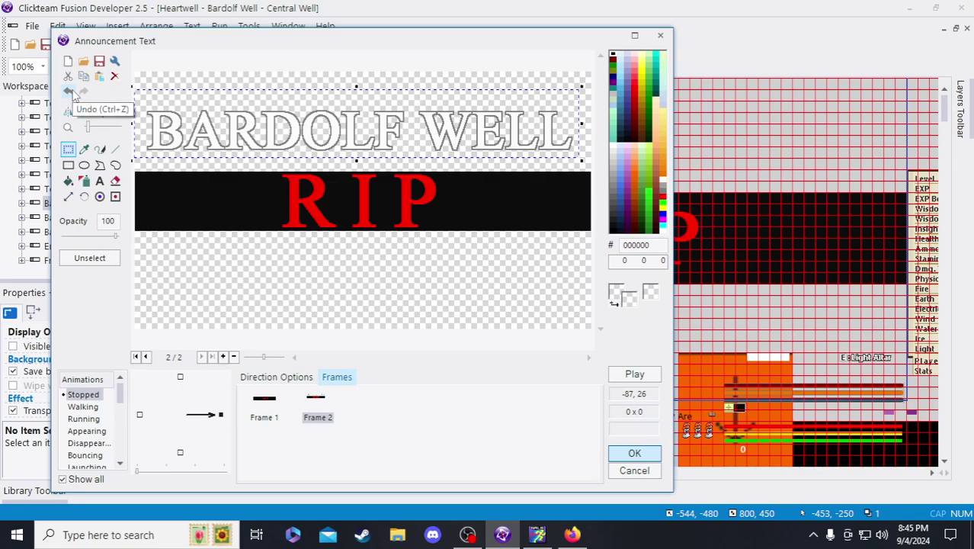
pyautogui.click(68, 92)
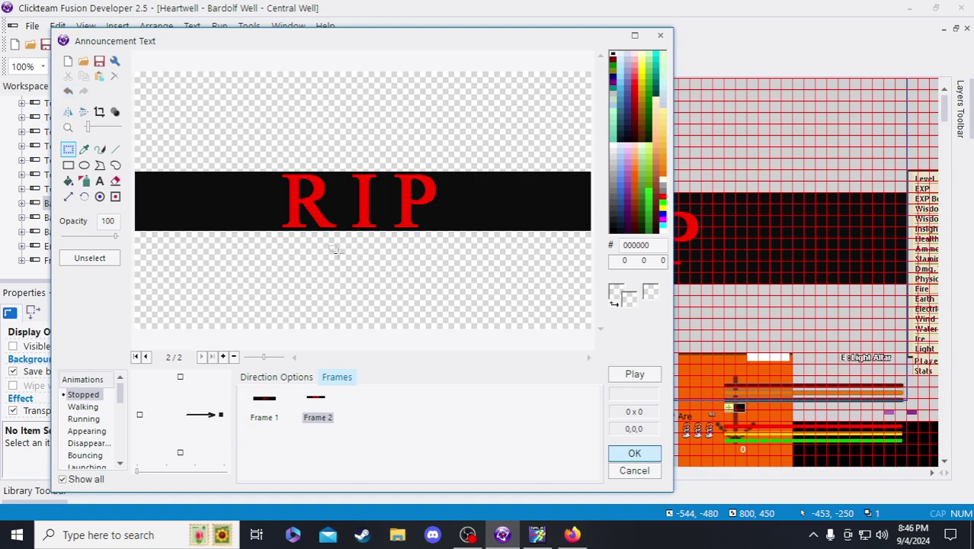
# - Pick the band colour 0D0D0D and draw a short, thin filled extension below the band's left end
pyautogui.click(84, 166)
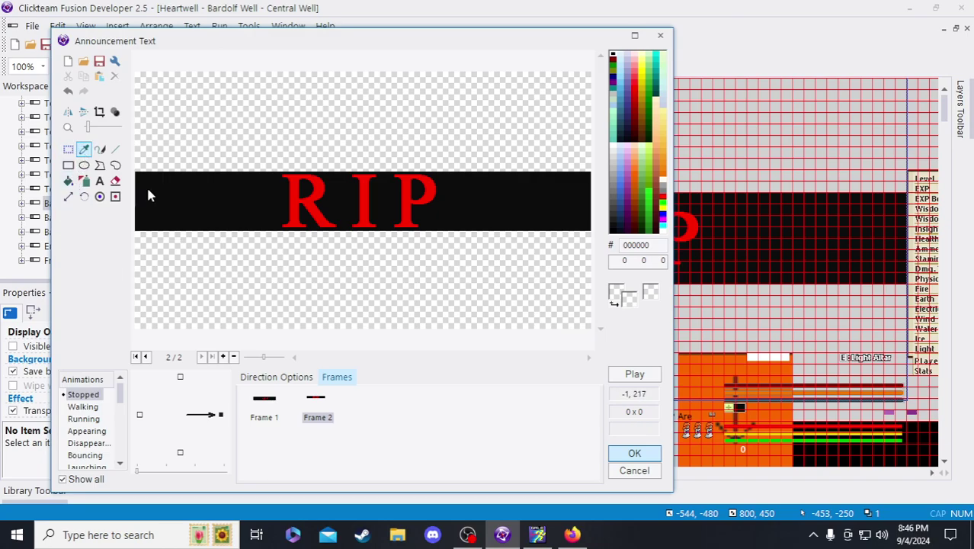
pyautogui.click(69, 166)
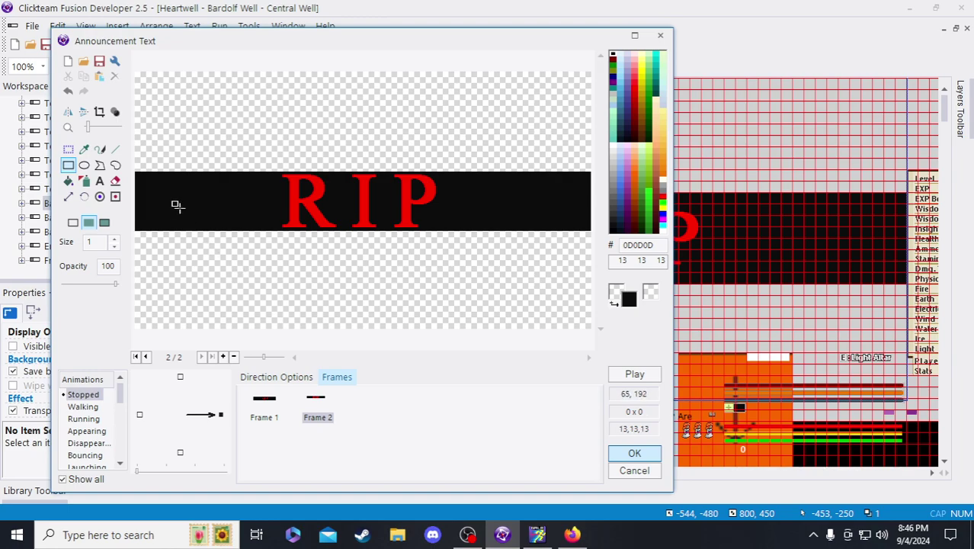
pyautogui.scroll(2, 137, 253)
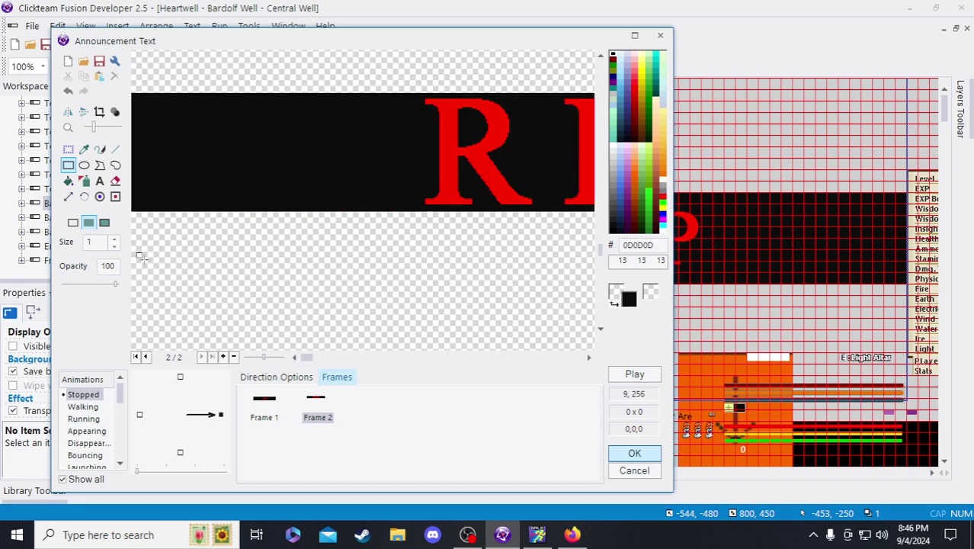
pyautogui.moveTo(310, 357); pyautogui.dragTo(213, 305)
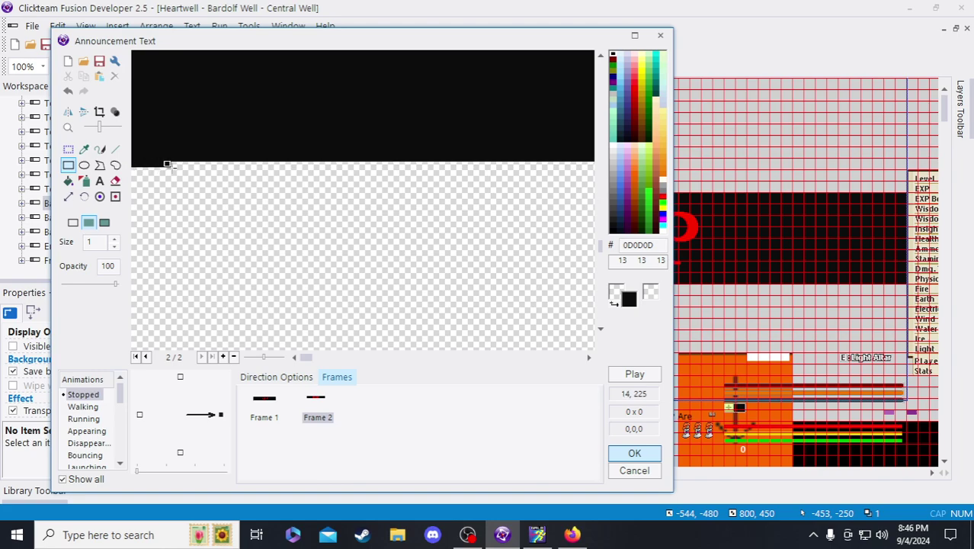
pyautogui.moveTo(186, 157); pyautogui.dragTo(185, 168)
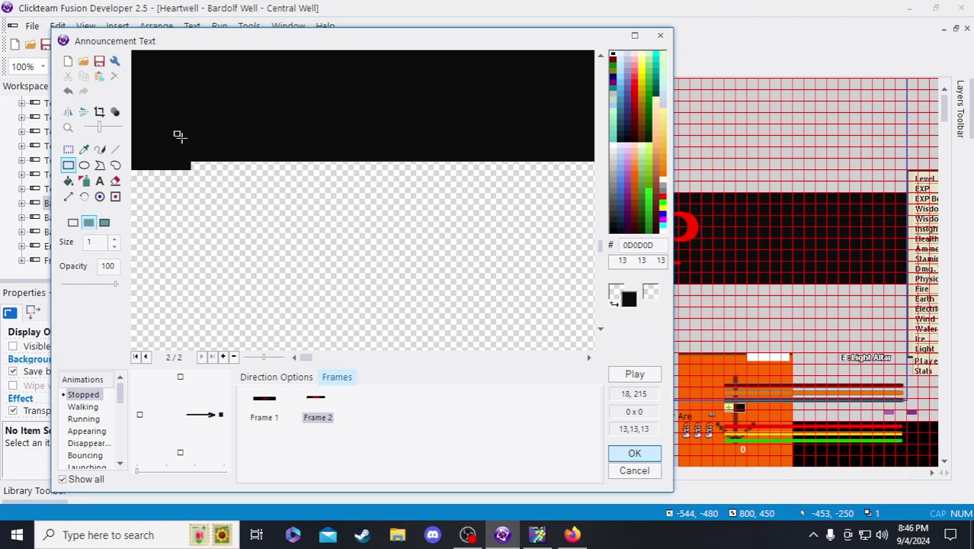
# - Draw a matching short, thin filled extension above the band's left end
pyautogui.scroll(-3, 169, 140)
pyautogui.scroll(2, 144, 180)
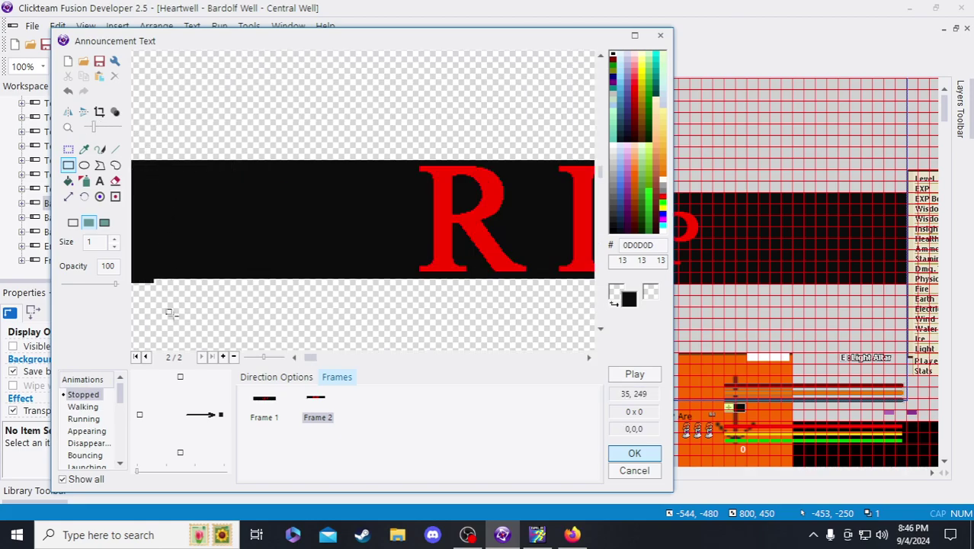
pyautogui.hscroll(-1, 153, 166)
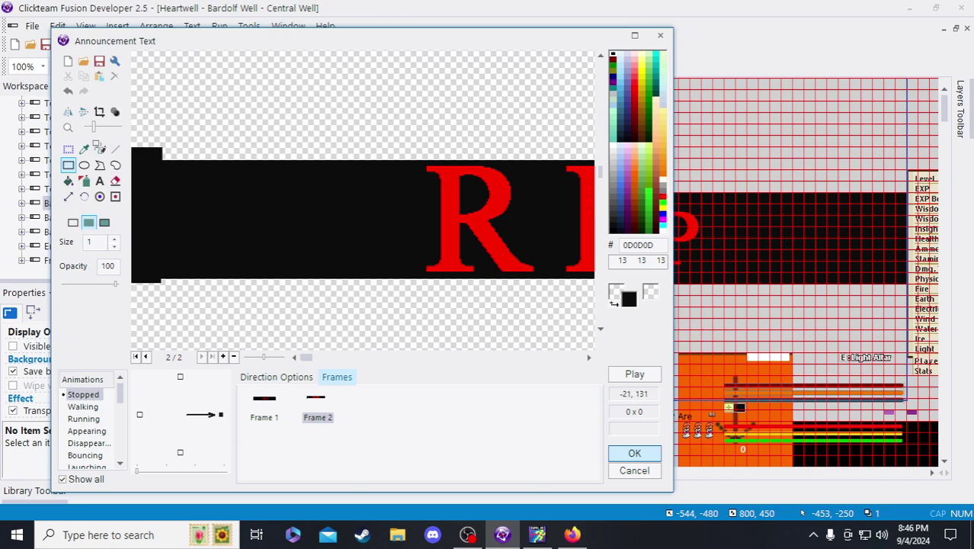
pyautogui.moveTo(45, 152); pyautogui.dragTo(43, 149)
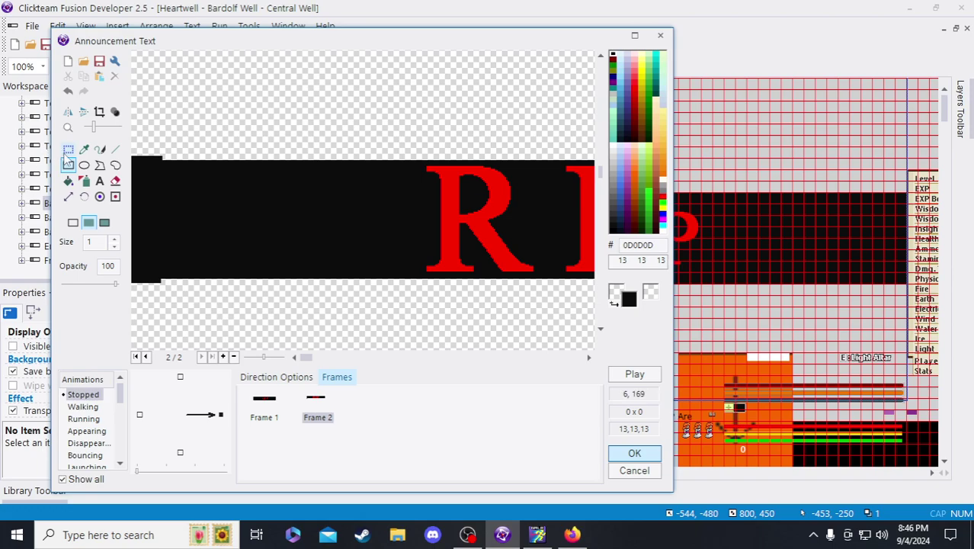
# - Select the short extension below the band and stretch it along the bottom edge to the band's right end
pyautogui.click(68, 149)
pyautogui.moveTo(172, 289); pyautogui.dragTo(94, 275)
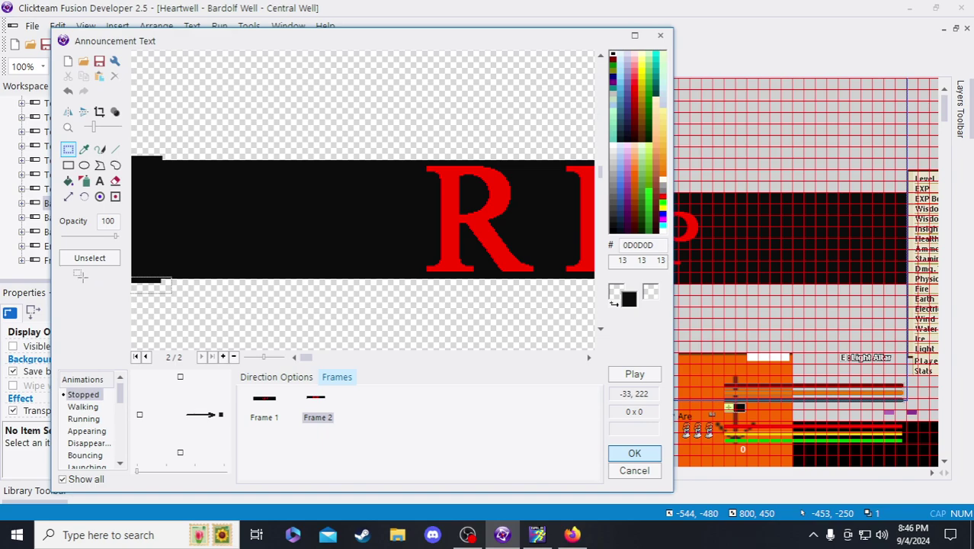
pyautogui.moveTo(80, 276); pyautogui.dragTo(79, 277)
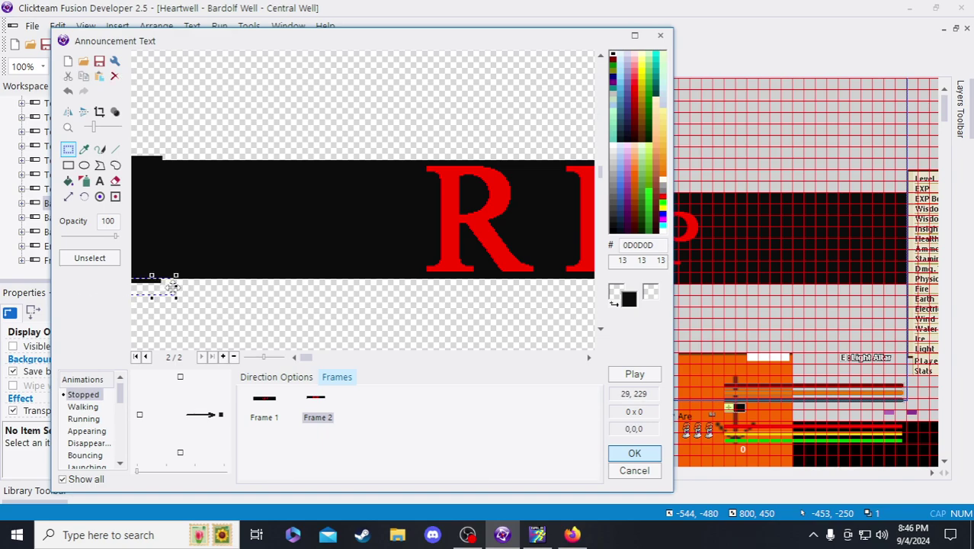
pyautogui.moveTo(175, 286); pyautogui.dragTo(833, 282)
pyautogui.moveTo(900, 280); pyautogui.dragTo(573, 322)
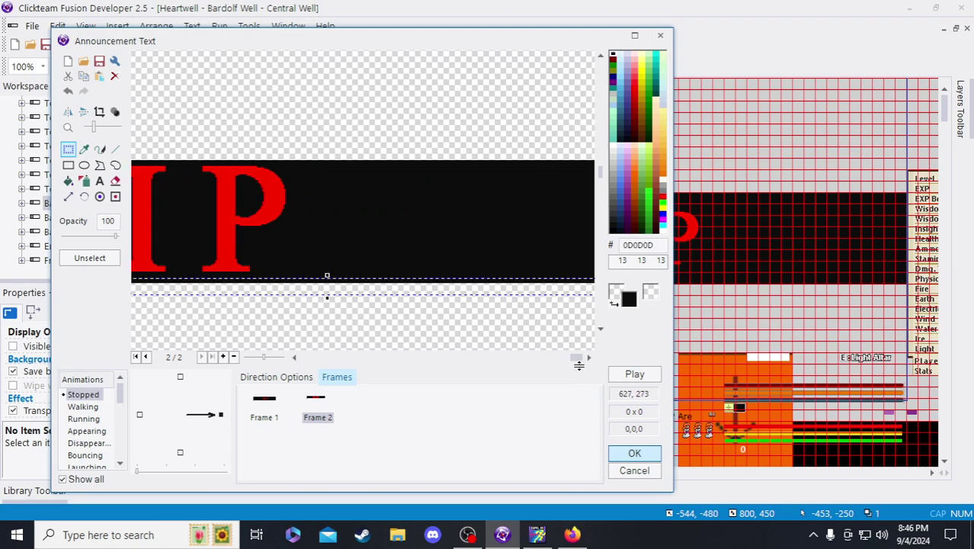
# - Stretch small selected pieces of the bottom edge to fill the gap at the band's lower-right end
pyautogui.click(567, 313)
pyautogui.moveTo(578, 313); pyautogui.dragTo(588, 269)
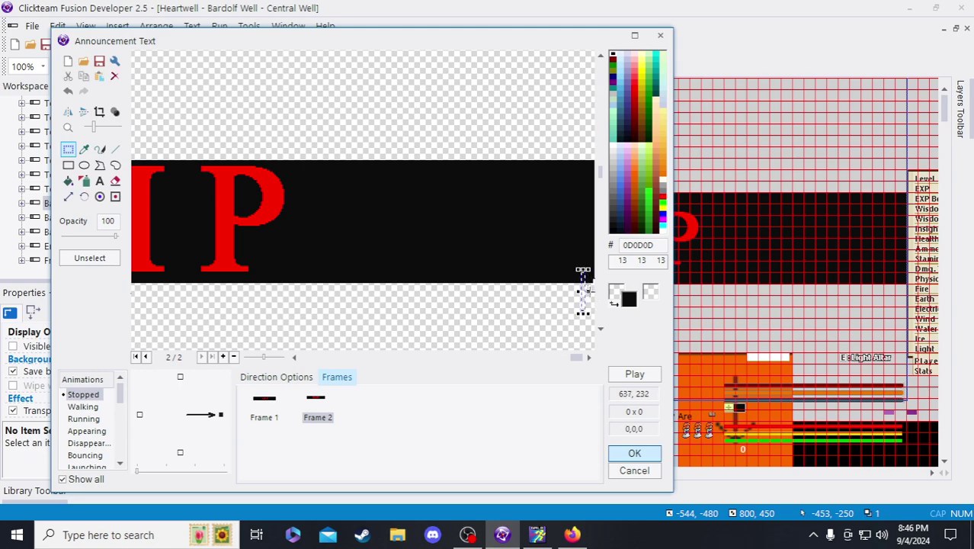
pyautogui.click(589, 293)
pyautogui.moveTo(545, 314); pyautogui.dragTo(566, 262)
pyautogui.moveTo(566, 288); pyautogui.dragTo(571, 307)
pyautogui.moveTo(555, 270); pyautogui.dragTo(598, 306)
# - Select the short extension above the band and stretch it along the top edge to the band's right end
pyautogui.moveTo(576, 357); pyautogui.dragTo(305, 356)
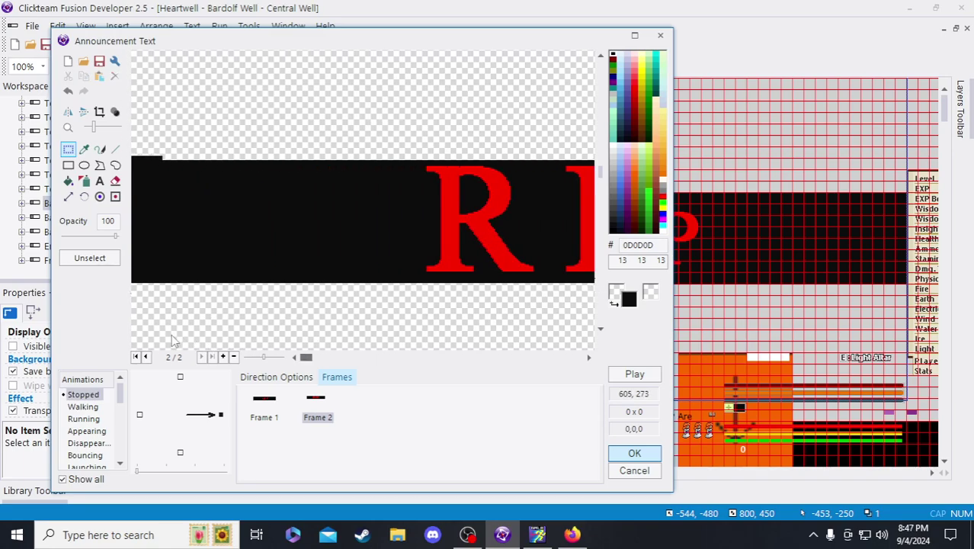
pyautogui.moveTo(183, 131); pyautogui.dragTo(674, 171)
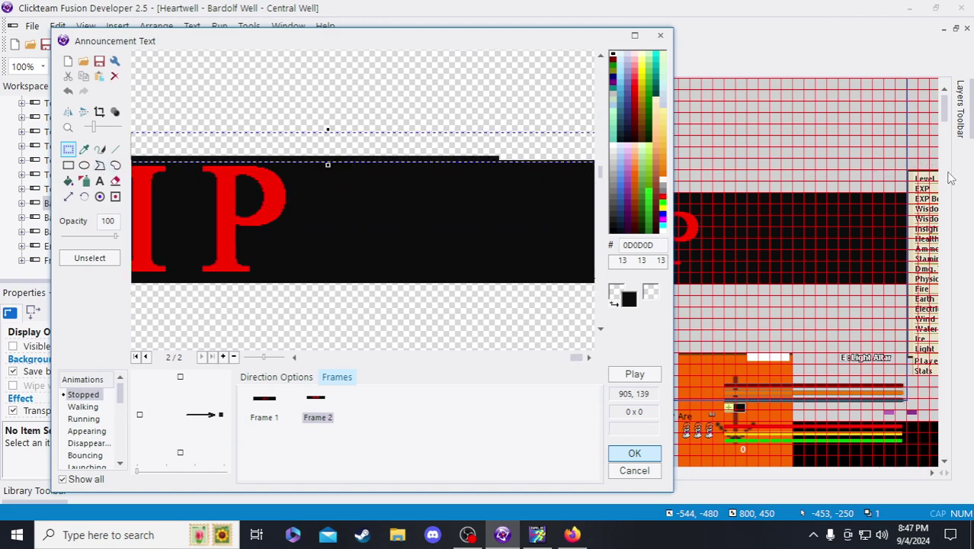
pyautogui.click(431, 307)
pyautogui.moveTo(442, 103); pyautogui.dragTo(504, 164)
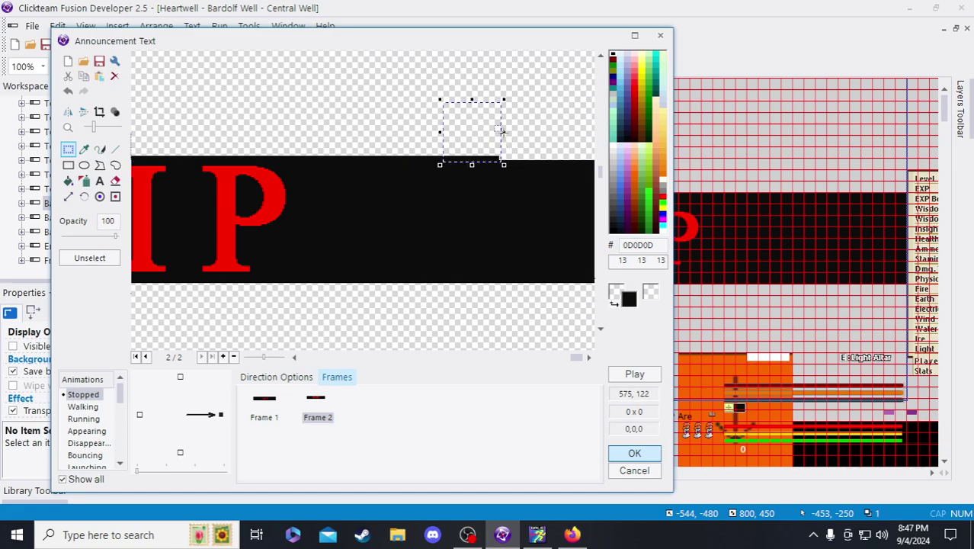
pyautogui.moveTo(501, 131); pyautogui.dragTo(721, 153)
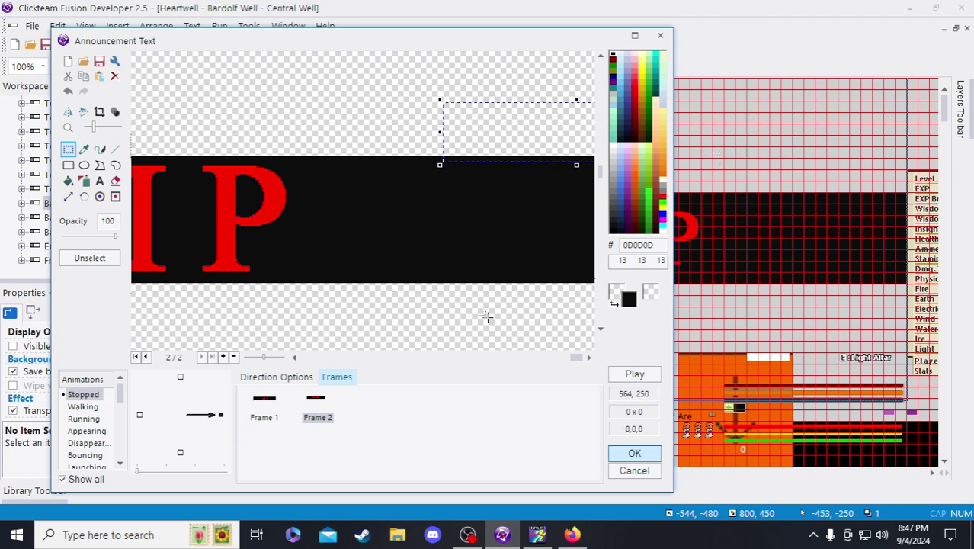
pyautogui.scroll(-1, 450, 278)
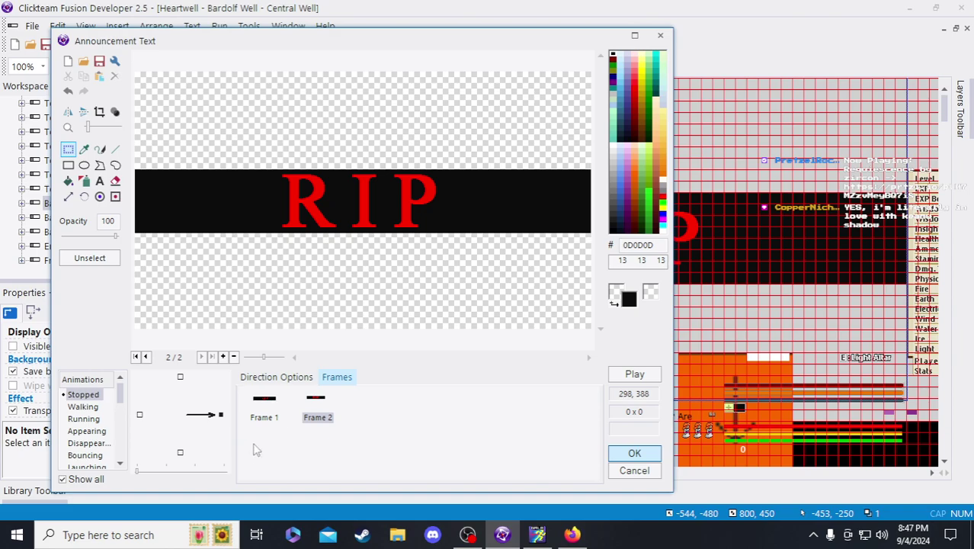
# - Compare Frame 1 with Frame 2 of the Stopped animation and check its speed and loop settings
pyautogui.click(276, 408)
pyautogui.click(311, 411)
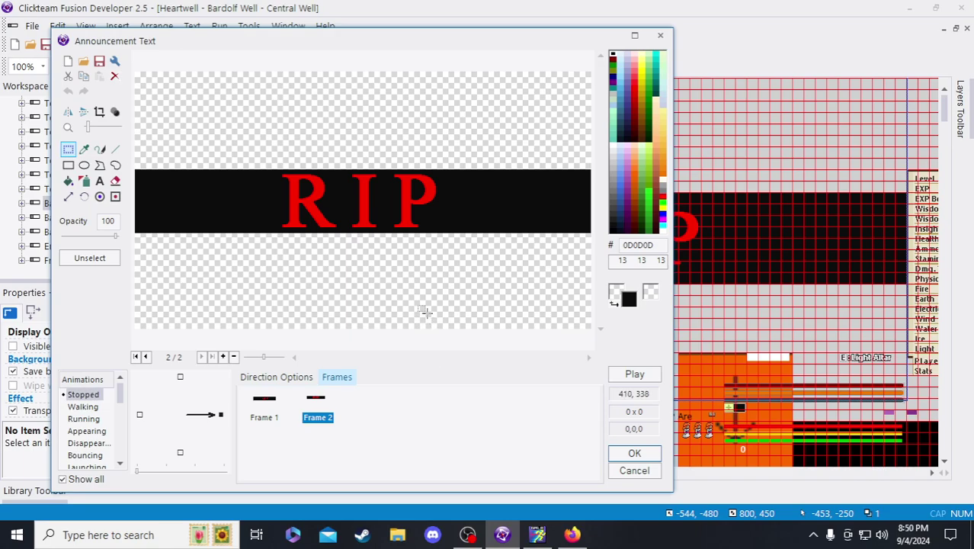
pyautogui.click(356, 297)
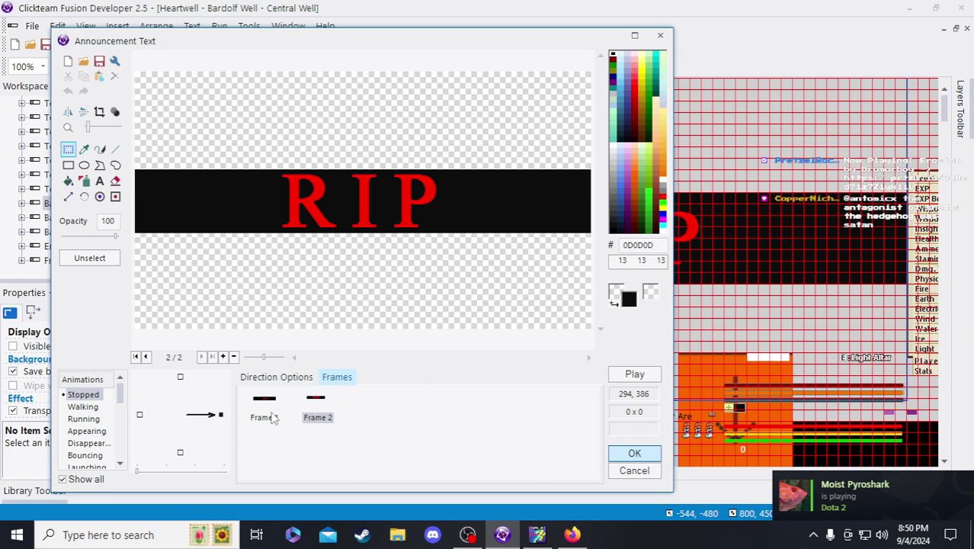
pyautogui.click(267, 416)
pyautogui.click(318, 417)
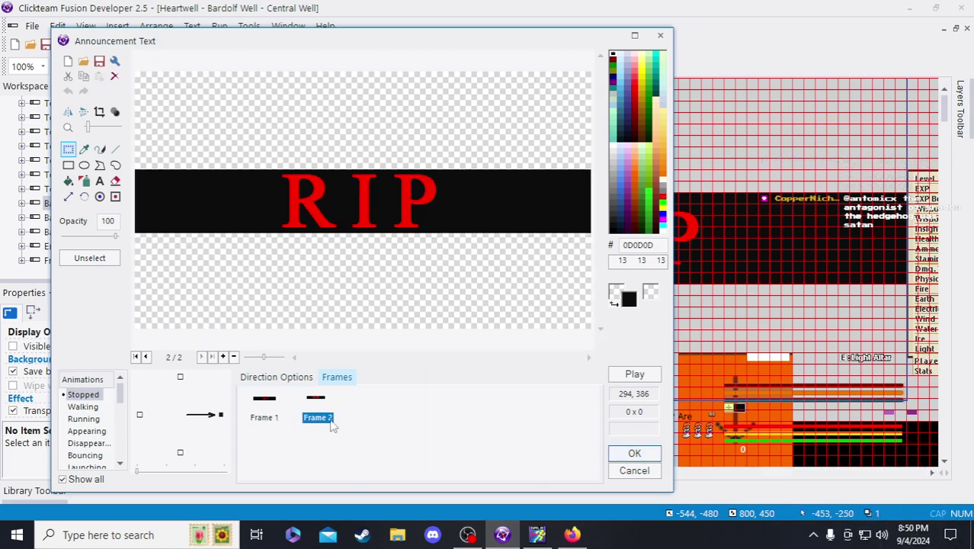
pyautogui.click(286, 380)
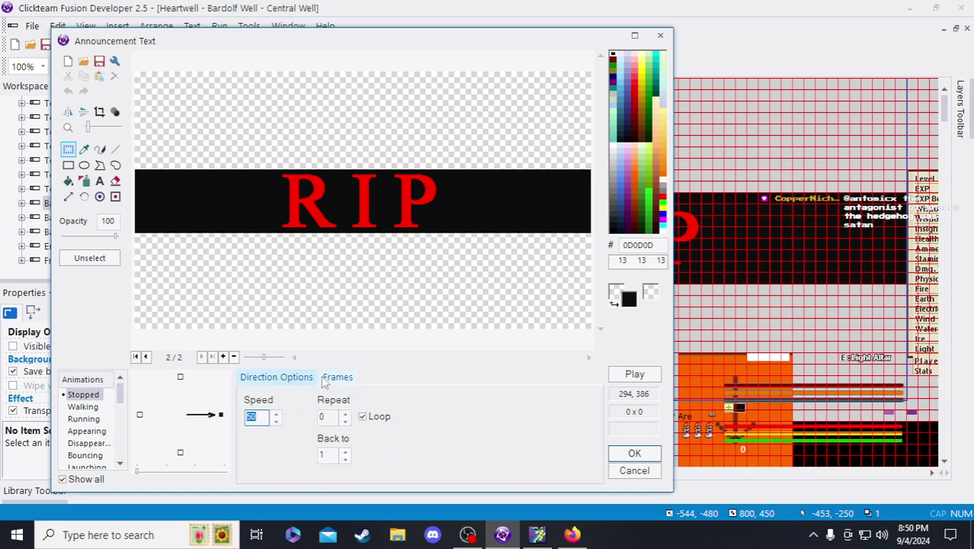
pyautogui.click(326, 378)
# - Delete Frame 1 of the Stopped animation, accept the image edits and deselect the announcement object
pyautogui.click(282, 406)
pyautogui.press('Delete')
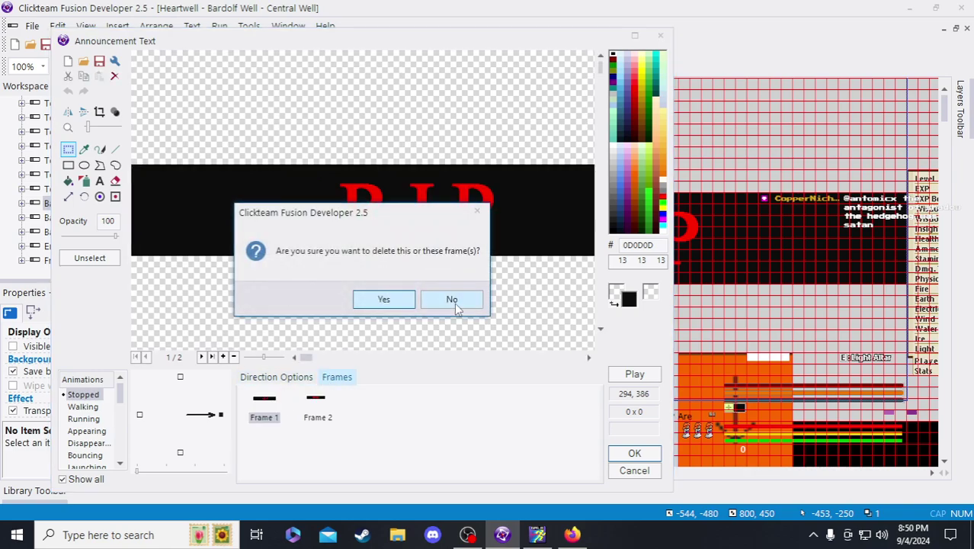
pyautogui.click(382, 298)
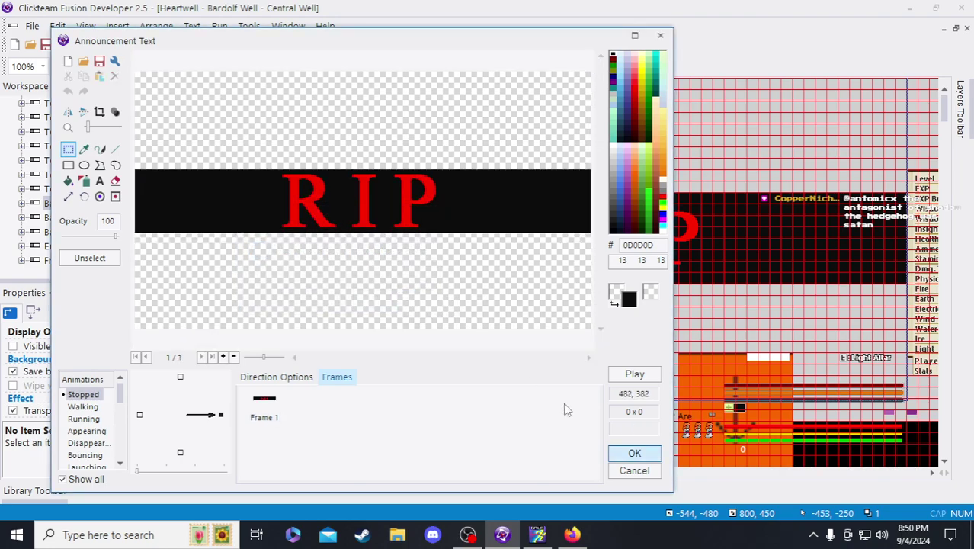
pyautogui.click(636, 453)
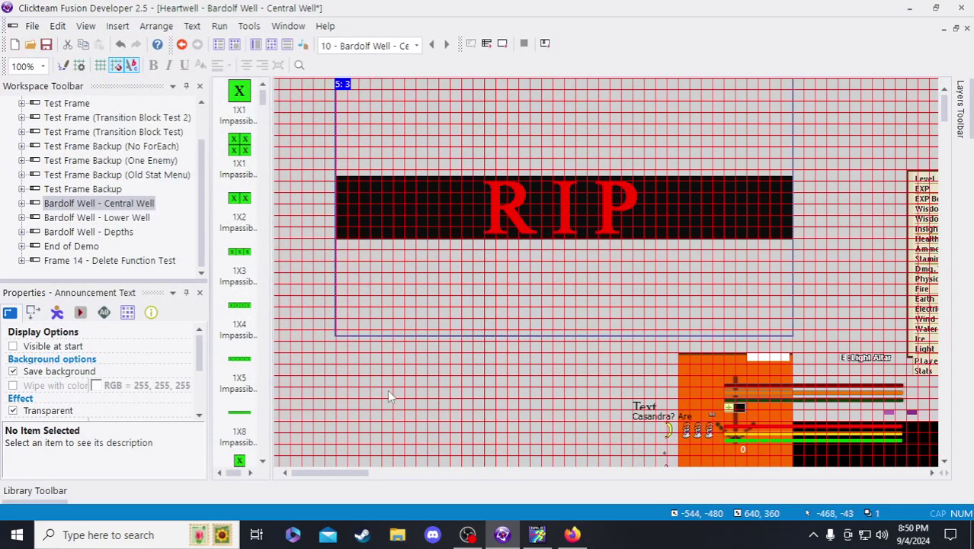
pyautogui.click(310, 370)
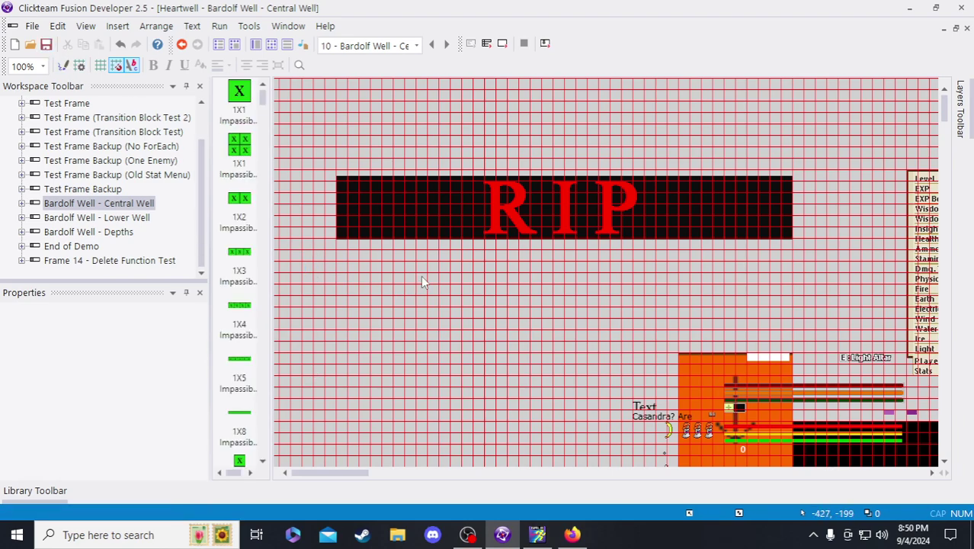
# - Reopen the Announcement Text graphic for editing and go through the Jumping animation's frames up to Frame 16
pyautogui.doubleClick(448, 218)
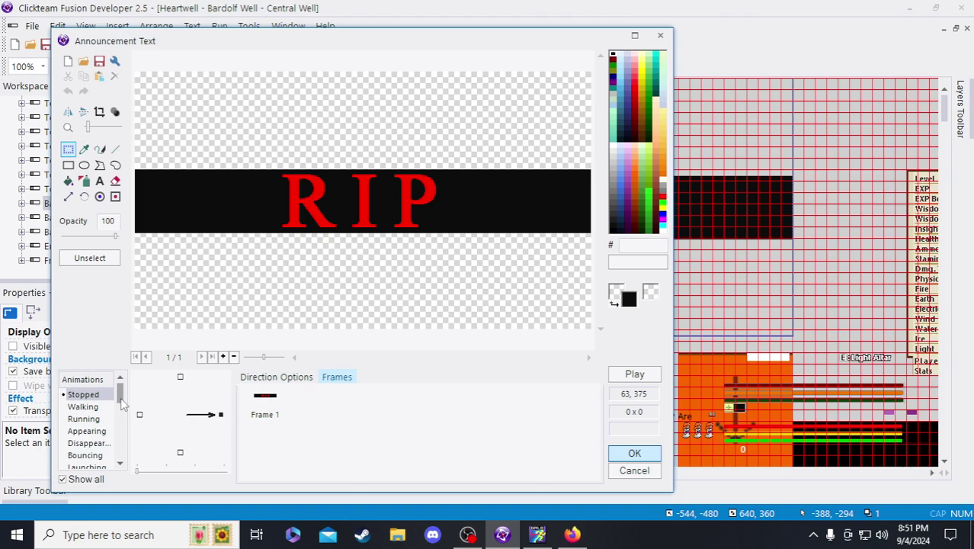
pyautogui.moveTo(121, 396); pyautogui.dragTo(120, 449)
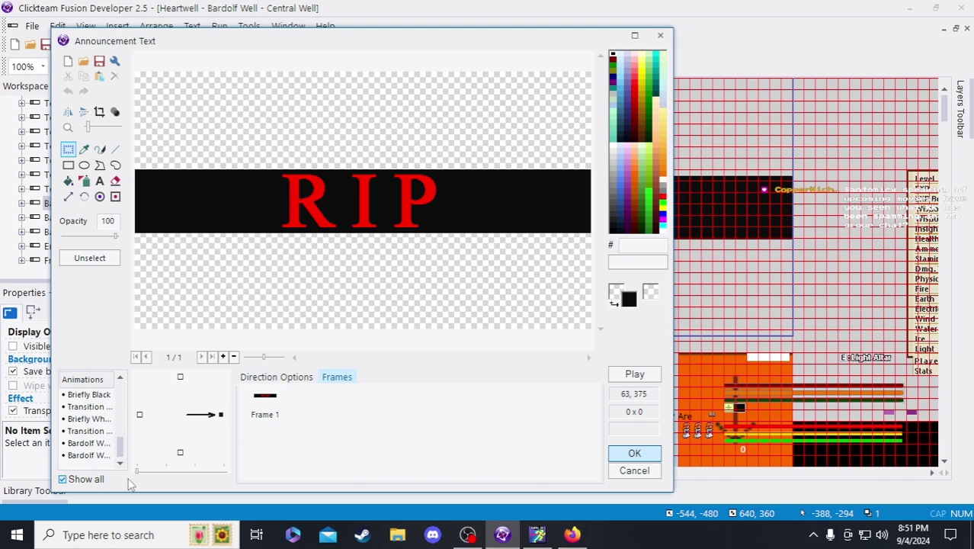
pyautogui.scroll(6, 98, 450)
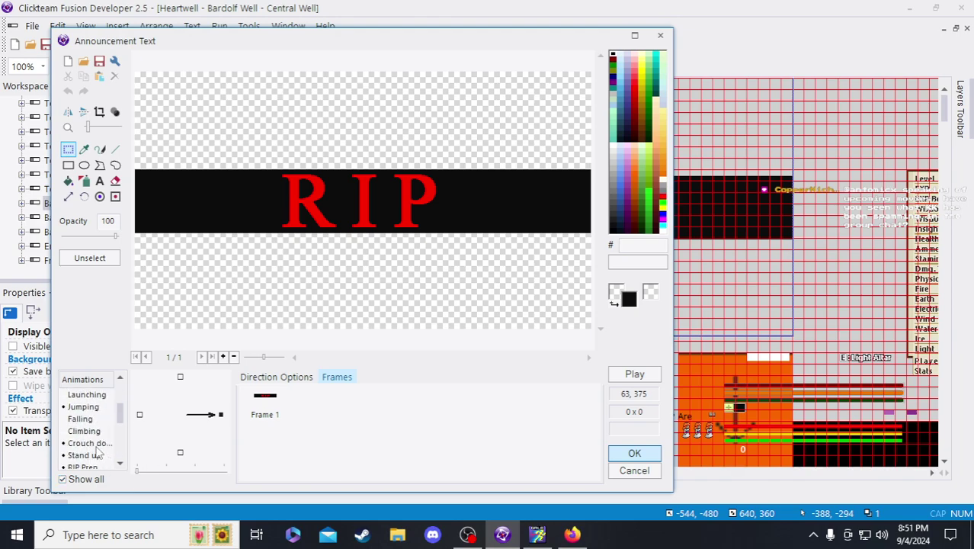
pyautogui.click(87, 409)
pyautogui.scroll(-1, 381, 412)
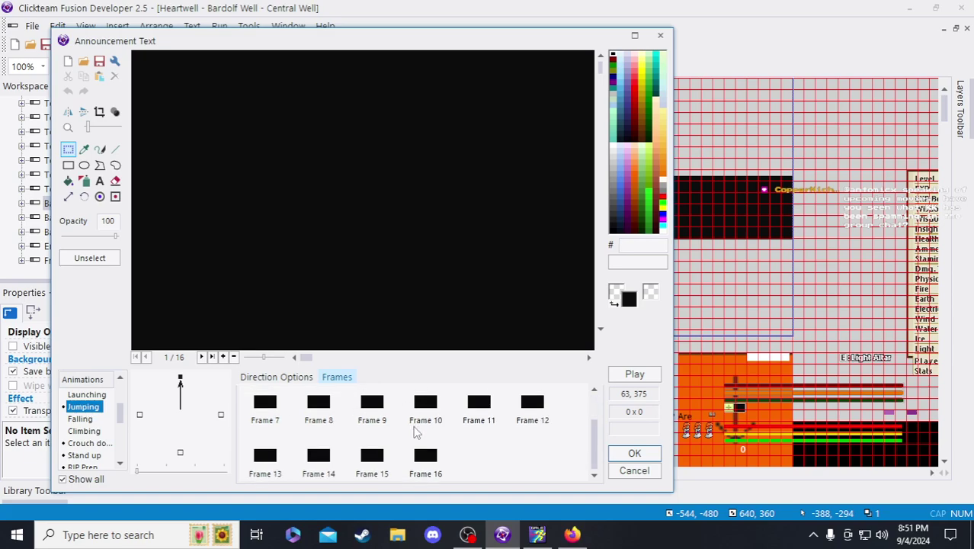
pyautogui.click(426, 465)
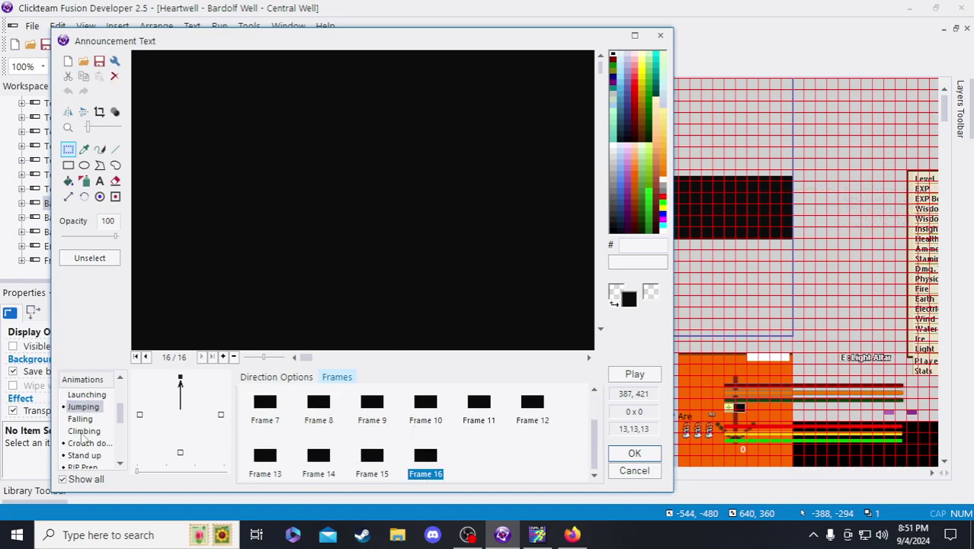
# - Resize Frame 1 of the Jumping animation to 640 wide by 360 high
pyautogui.scroll(1, 260, 446)
pyautogui.click(261, 406)
pyautogui.click(69, 199)
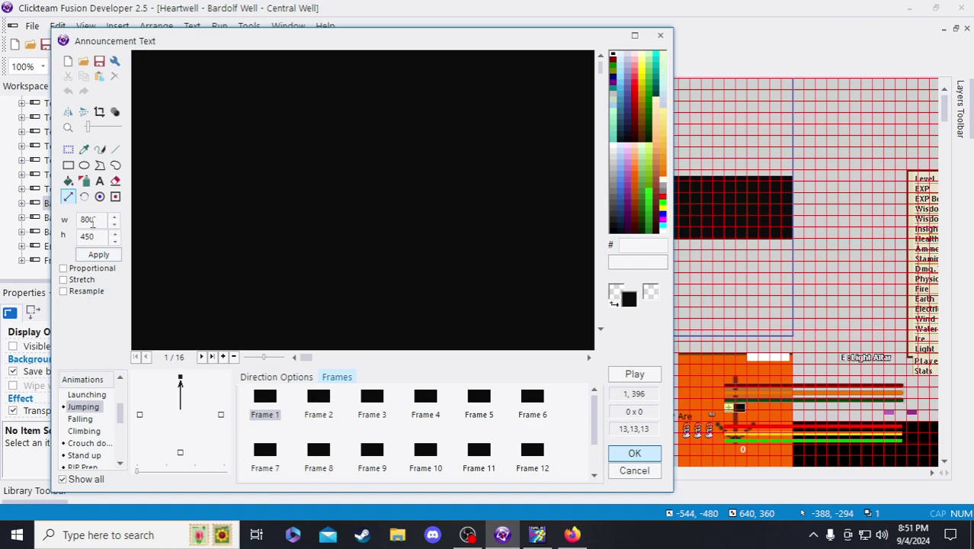
pyautogui.doubleClick(91, 220)
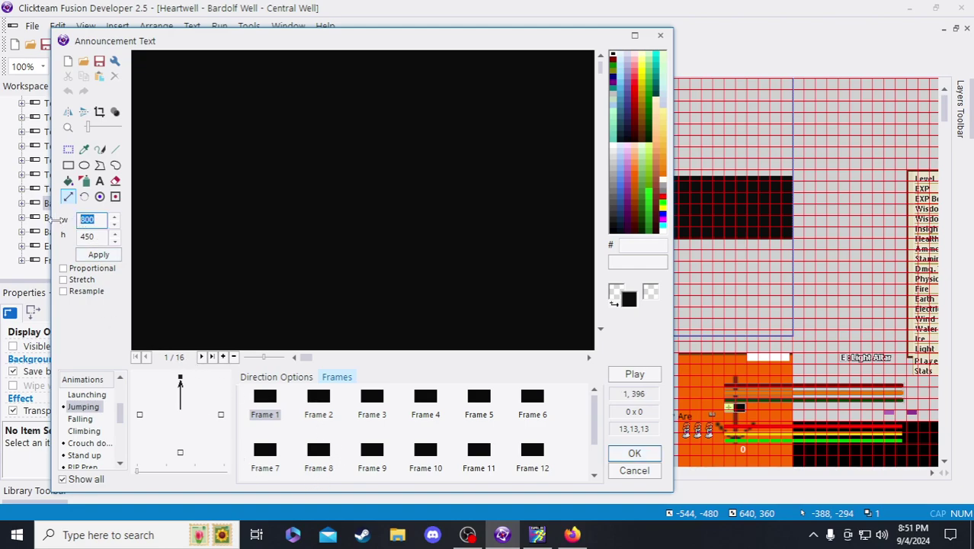
pyautogui.write('640')
pyautogui.press('Tab')
pyautogui.write('360')
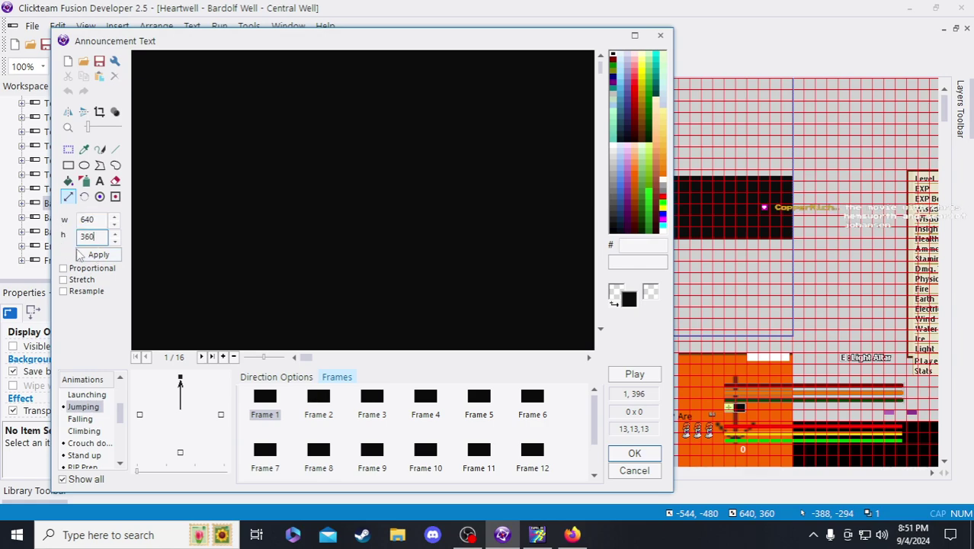
pyautogui.click(99, 254)
pyautogui.click(264, 402)
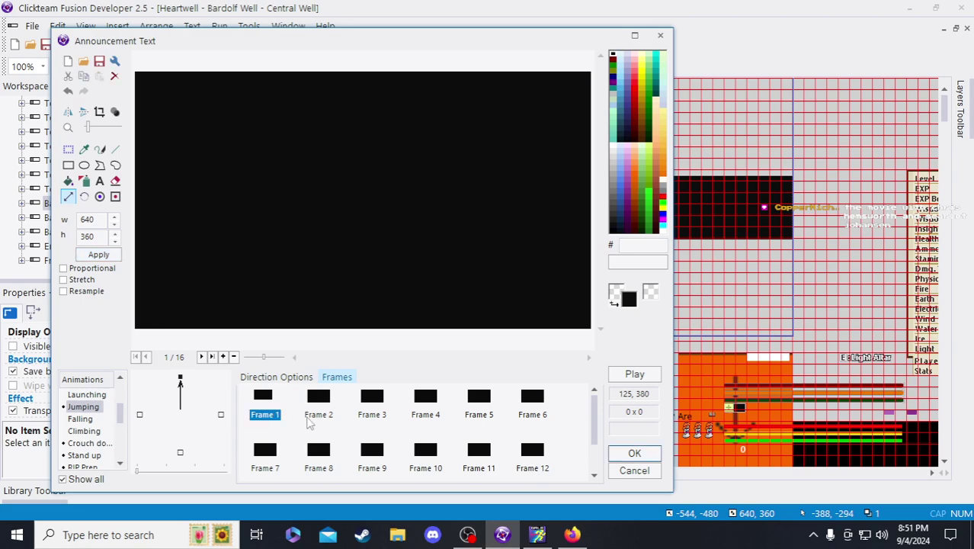
# - Delete Frames 2 through 16 of the Jumping animation
pyautogui.scroll(-2, 314, 427)
pyautogui.scroll(1, 385, 434)
pyautogui.click(320, 404)
pyautogui.scroll(-1, 380, 428)
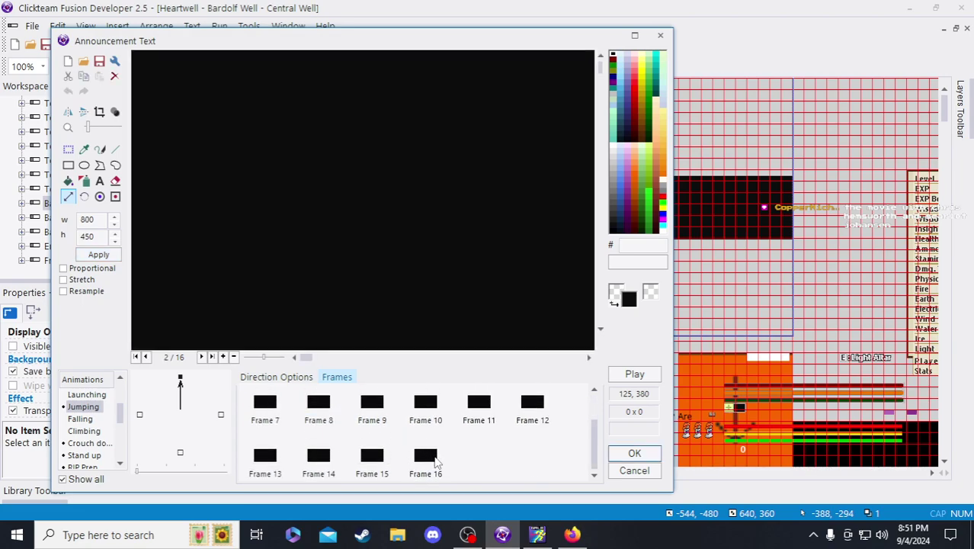
pyautogui.keyDown('shift'); pyautogui.click(427, 457); pyautogui.keyUp('shift')
pyautogui.press('Delete')
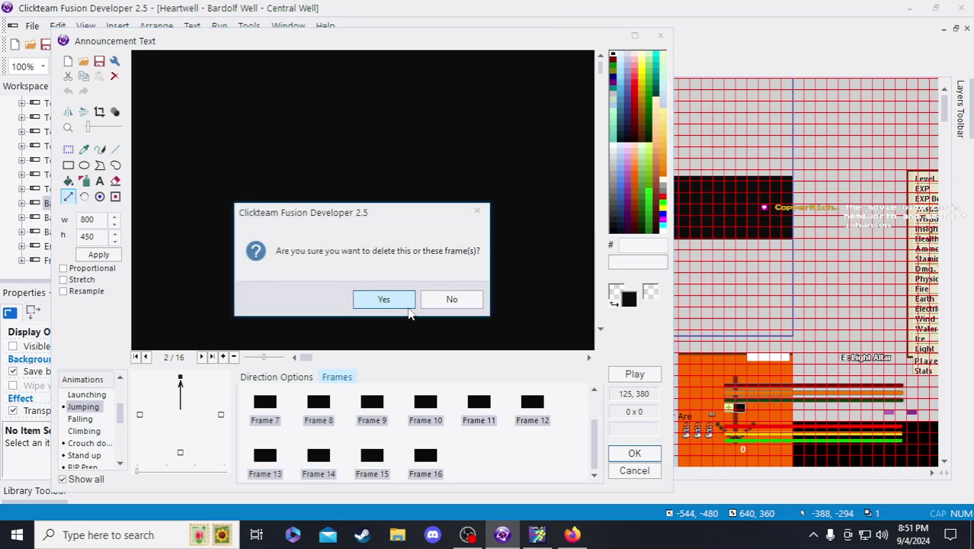
pyautogui.click(396, 301)
# - Duplicate the resized black Frame 1 until the Jumping animation has 16 frames, and check the frame list
pyautogui.click(264, 398)
pyautogui.click(223, 357)
pyautogui.click(223, 357)
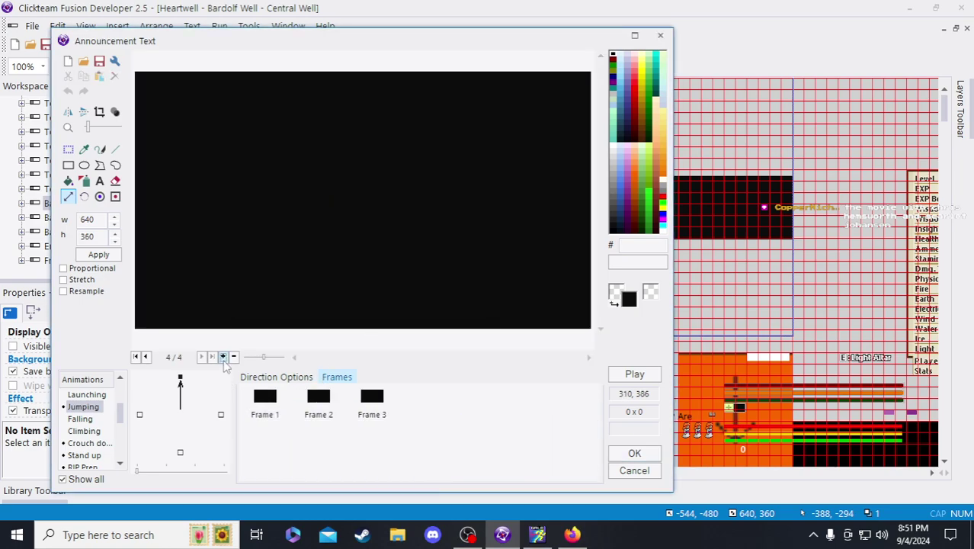
pyautogui.click(223, 357)
pyautogui.click(222, 357)
pyautogui.click(223, 357)
pyautogui.click(223, 356)
pyautogui.click(223, 357)
pyautogui.click(223, 357)
pyautogui.click(223, 357)
pyautogui.click(223, 358)
pyautogui.click(224, 357)
pyautogui.click(223, 358)
pyautogui.click(224, 358)
pyautogui.click(223, 358)
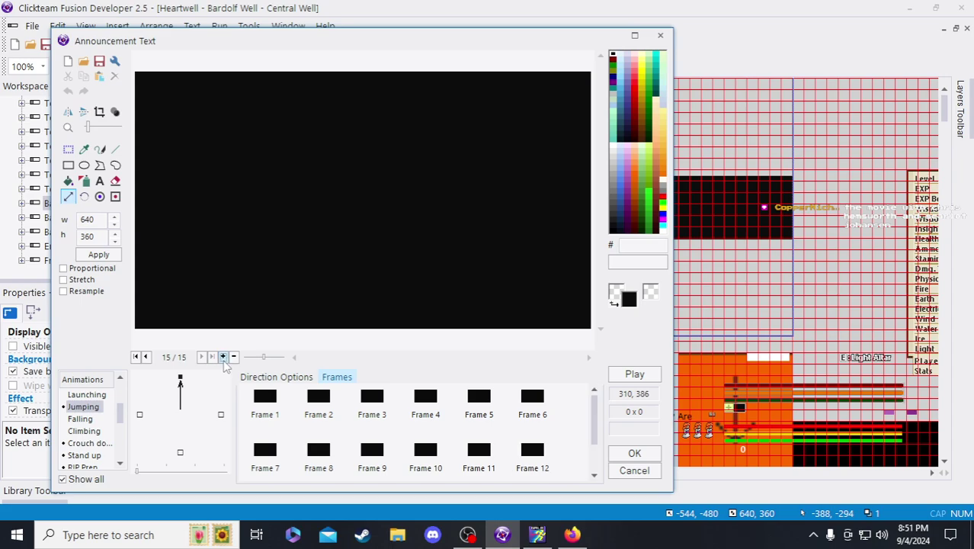
pyautogui.scroll(-2, 318, 458)
pyautogui.scroll(2, 318, 456)
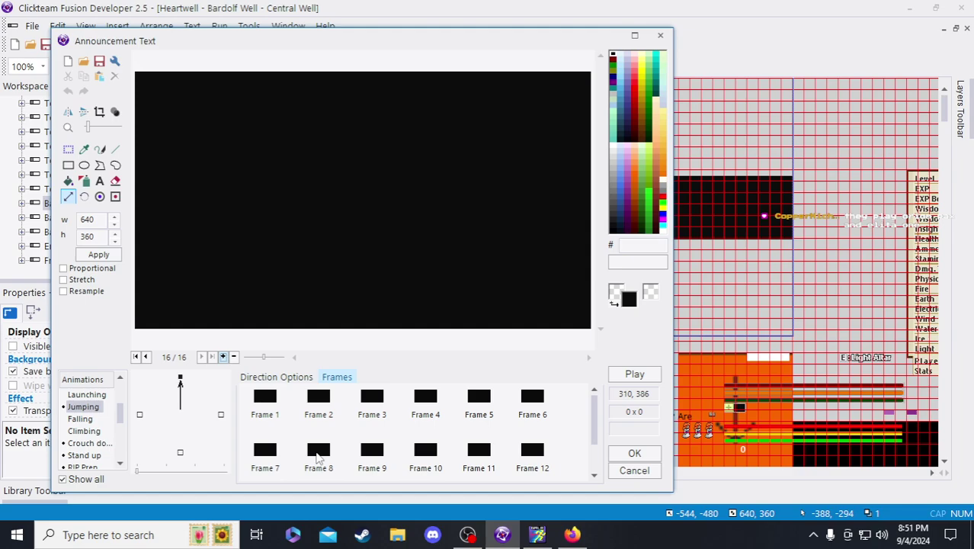
pyautogui.scroll(-2, 319, 458)
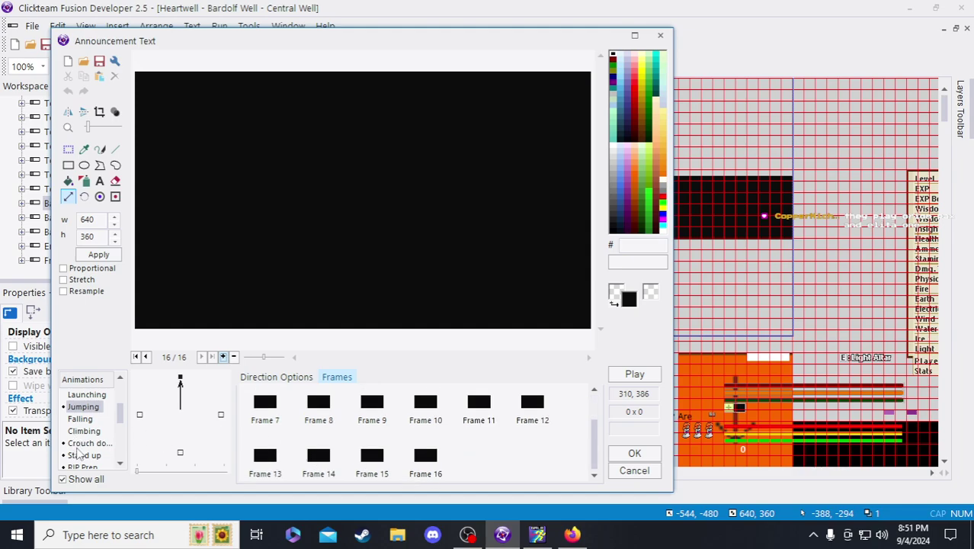
# - In Frame 1 of the Crouch down animation, select the ALTAR LIT lettering and nudge it slightly to the right
pyautogui.click(82, 445)
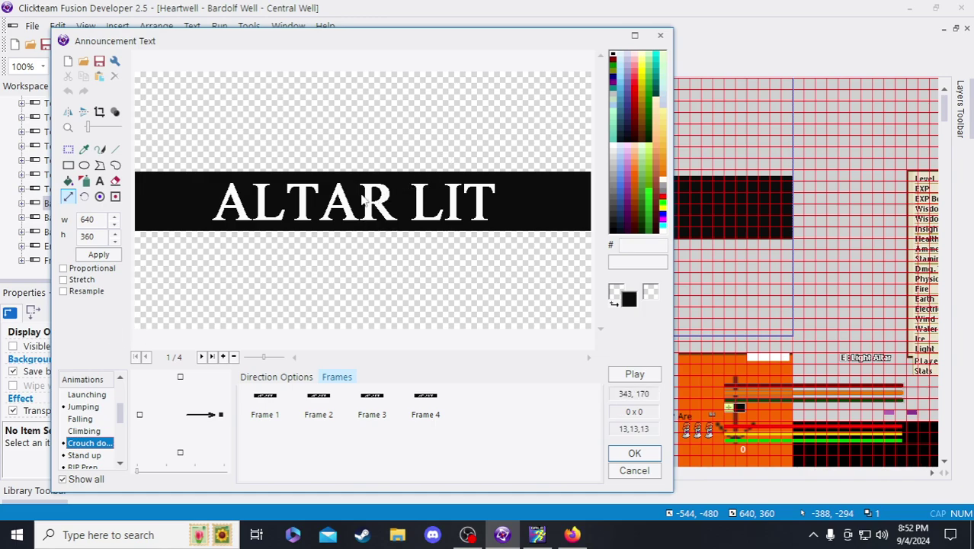
pyautogui.click(68, 150)
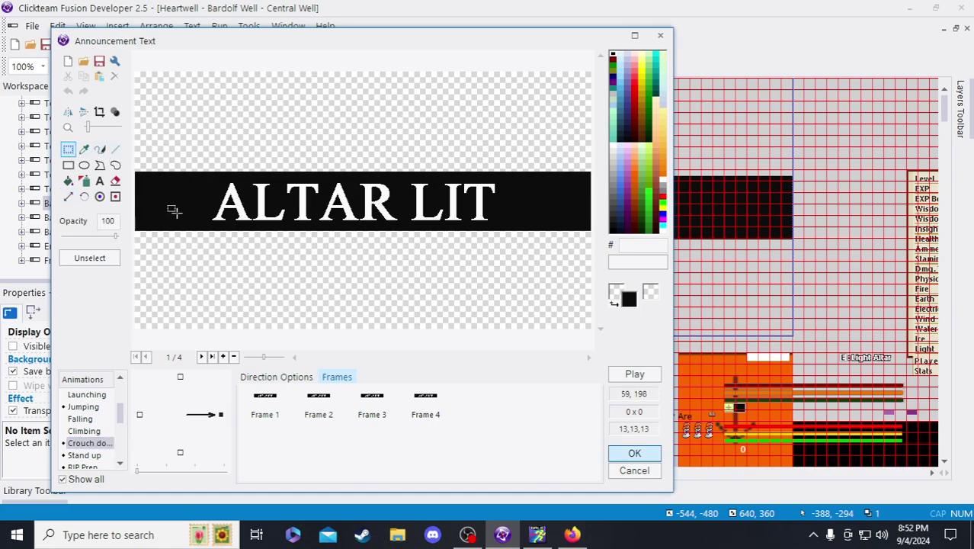
pyautogui.click(265, 410)
pyautogui.moveTo(190, 145); pyautogui.dragTo(502, 282)
pyautogui.press('Right')
pyautogui.press('Right')
pyautogui.press('Right')
pyautogui.press('Right')
pyautogui.press('Right')
pyautogui.press('Right')
pyautogui.press('Right')
pyautogui.press('Right')
pyautogui.press('Right')
pyautogui.press('Right')
pyautogui.press('Right')
pyautogui.press('Right')
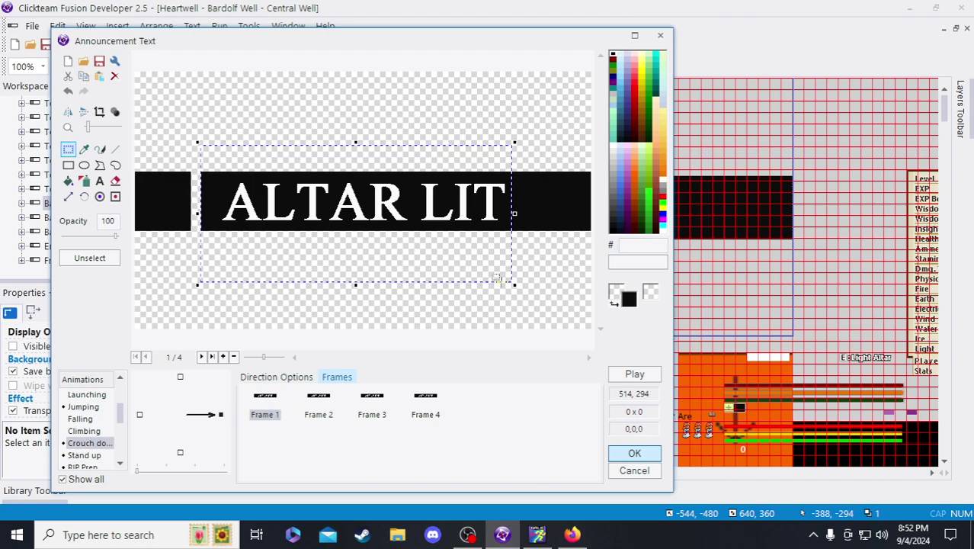
pyautogui.click(508, 316)
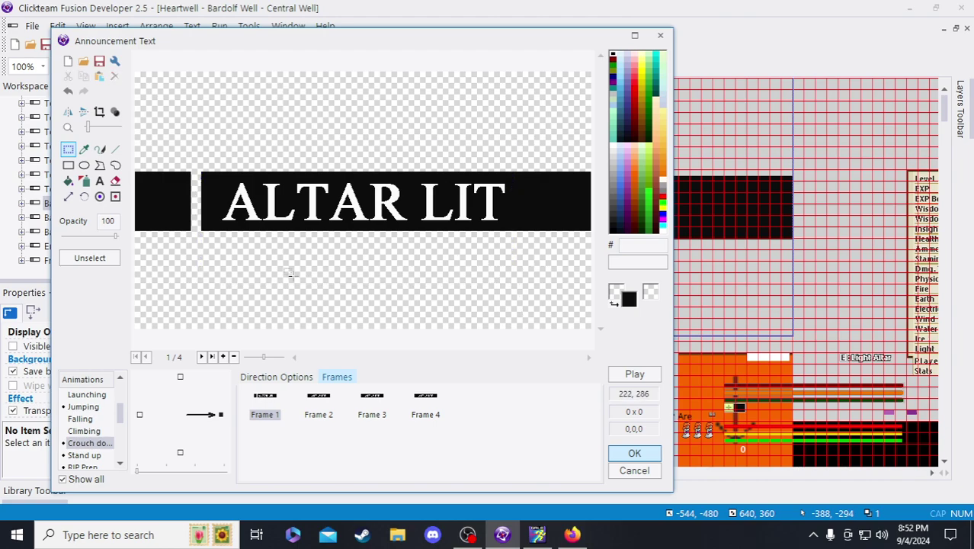
# - Fill the gap in the band before the ALTAR LIT lettering with solid rectangles in colour 0D0D0D
pyautogui.click(100, 149)
pyautogui.click(68, 164)
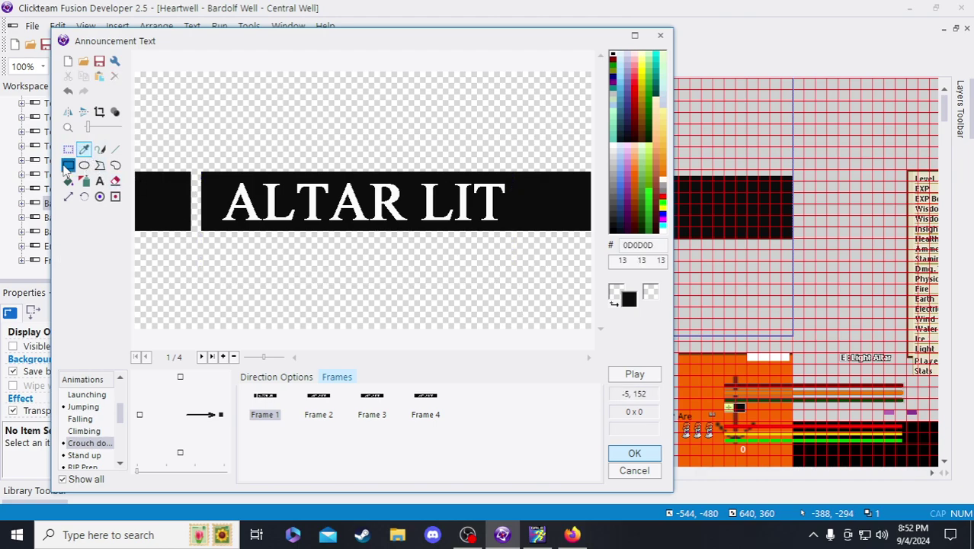
pyautogui.scroll(2, 183, 171)
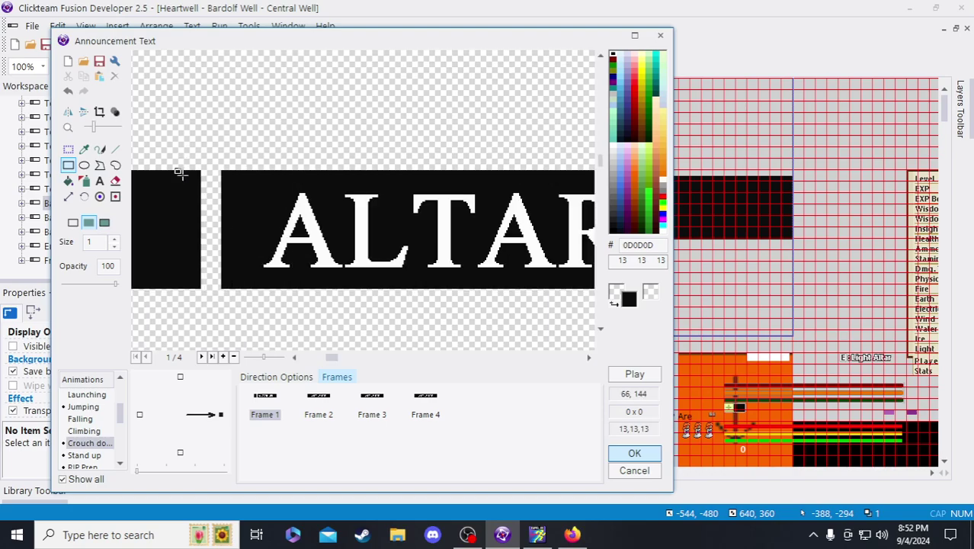
pyautogui.moveTo(196, 163); pyautogui.dragTo(273, 250)
pyautogui.scroll(-1, 271, 255)
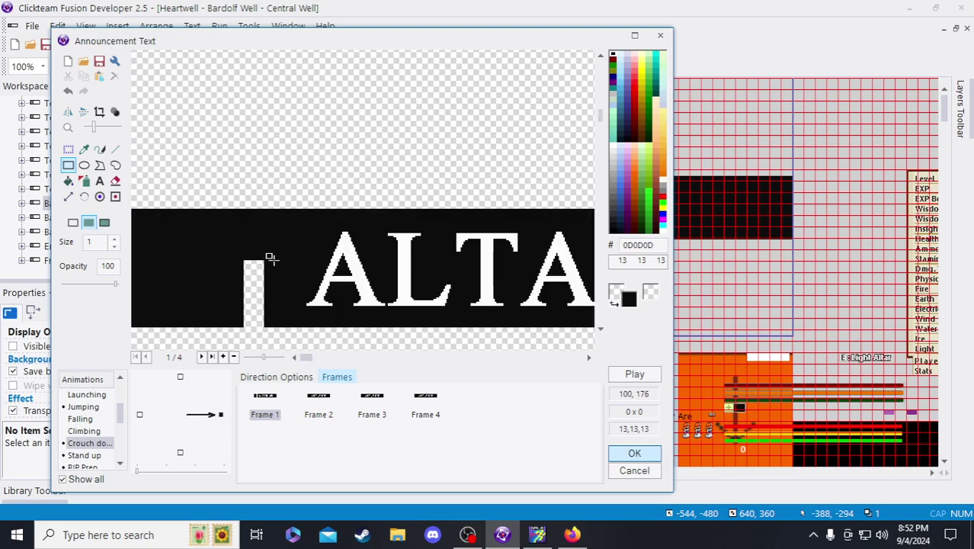
pyautogui.moveTo(271, 305); pyautogui.dragTo(274, 324)
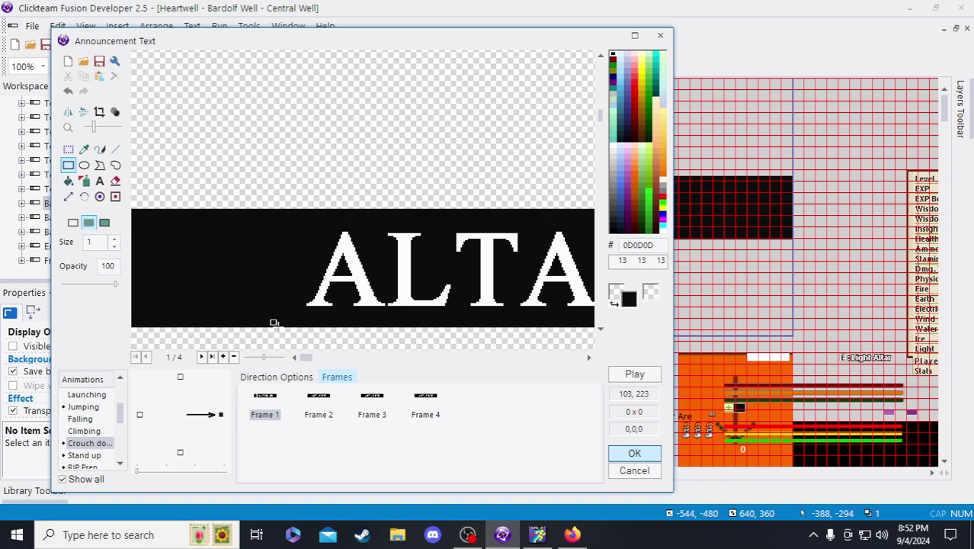
pyautogui.scroll(-1, 272, 323)
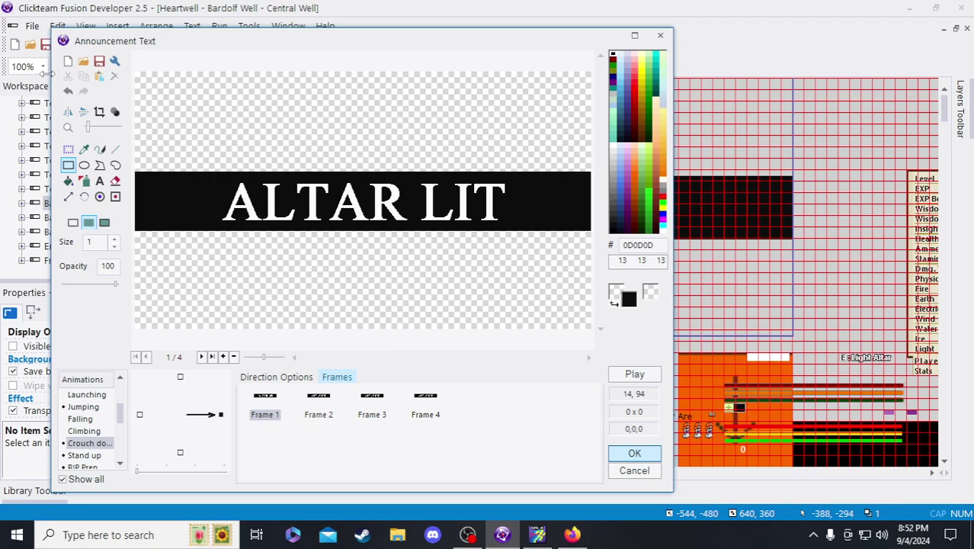
# - Undo the rectangles that fill the gap, going back to the selected, shifted ALTAR LIT lettering
pyautogui.click(68, 92)
pyautogui.click(68, 92)
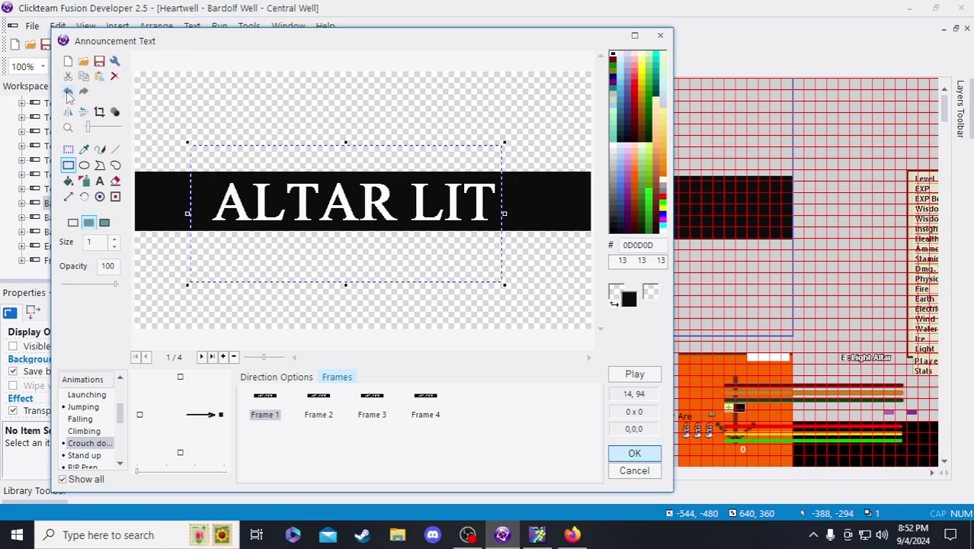
pyautogui.click(84, 91)
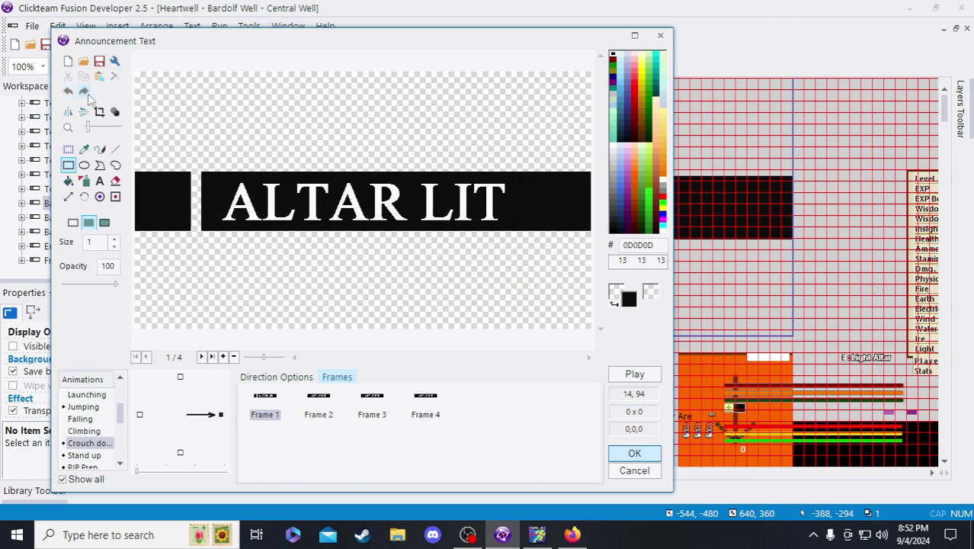
pyautogui.click(69, 93)
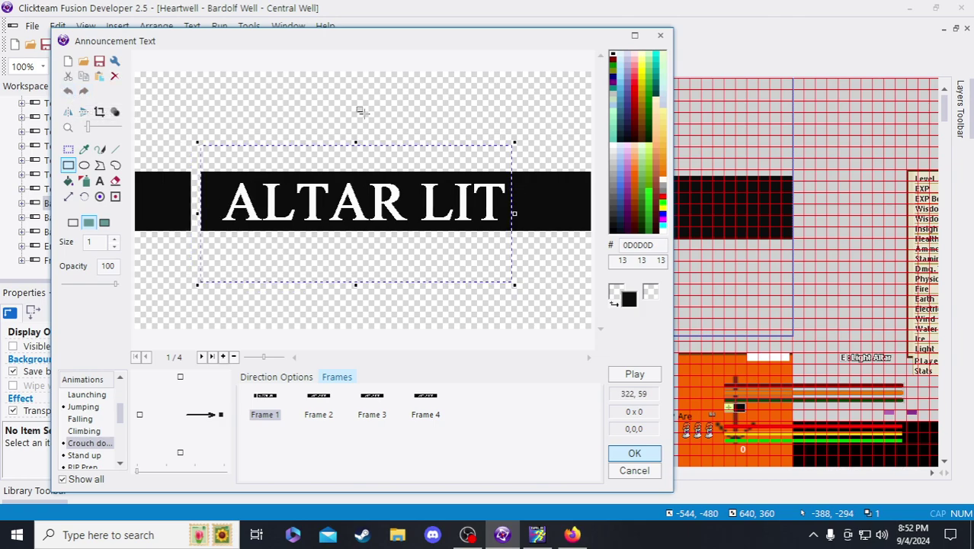
# - Nudge the selected ALTAR LIT lettering a few pixels back to the left and deselect it
pyautogui.click(367, 202)
pyautogui.click(68, 149)
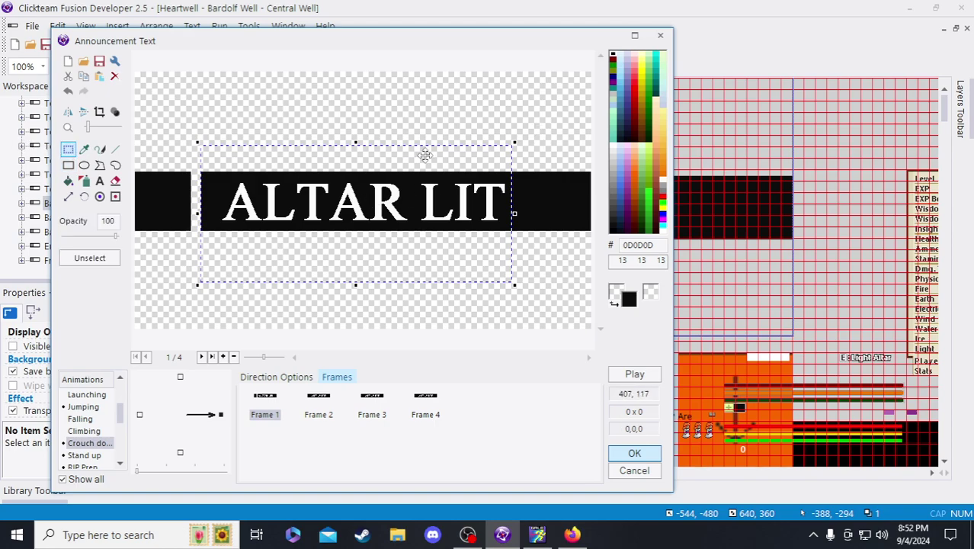
pyautogui.press('Left')
pyautogui.press('Left')
pyautogui.press('Left')
pyautogui.press('Left')
pyautogui.press('Left')
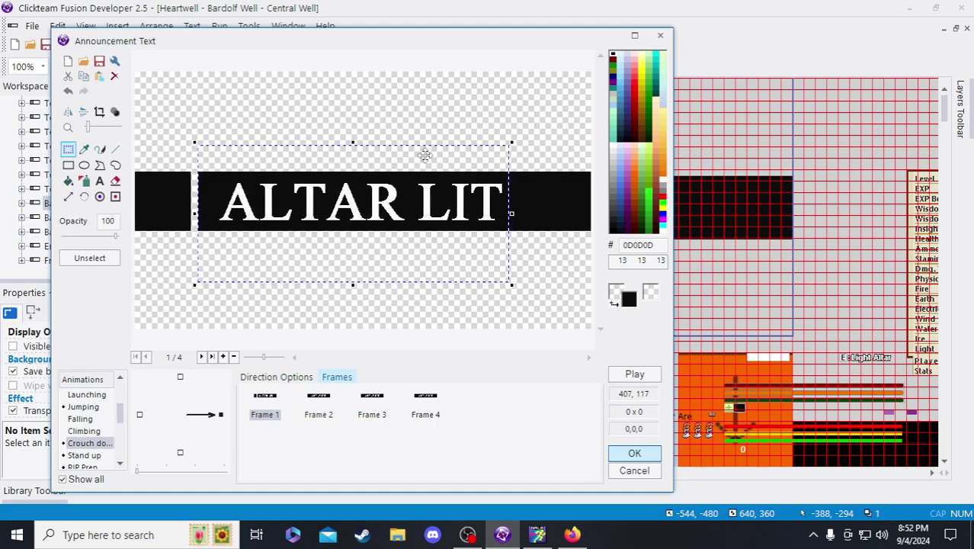
pyautogui.press('Left')
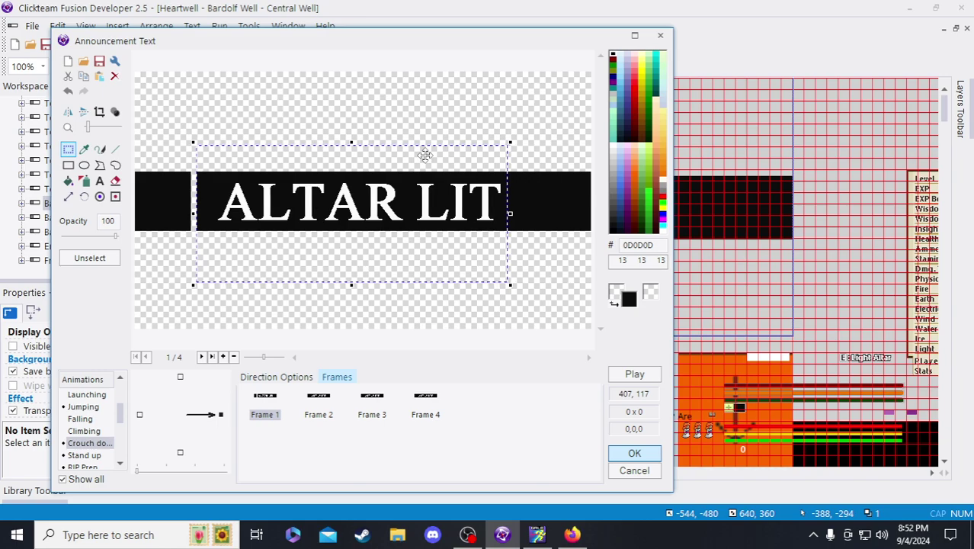
pyautogui.click(509, 303)
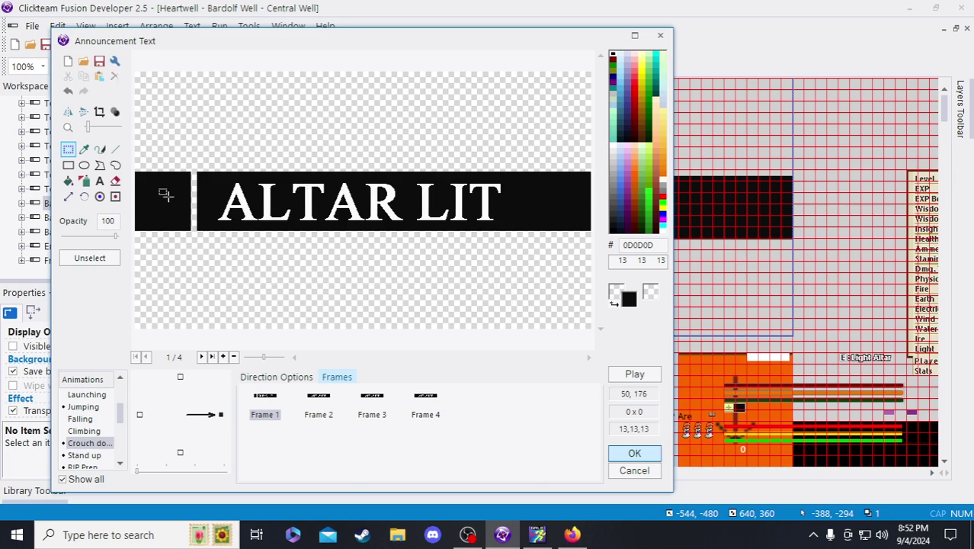
# - Fill the gap in the band before the ALTAR LIT lettering completely with solid rectangles in colour 0D0D0D
pyautogui.scroll(1, 160, 192)
pyautogui.moveTo(216, 150); pyautogui.dragTo(237, 237)
pyautogui.click(237, 229)
pyautogui.click(68, 165)
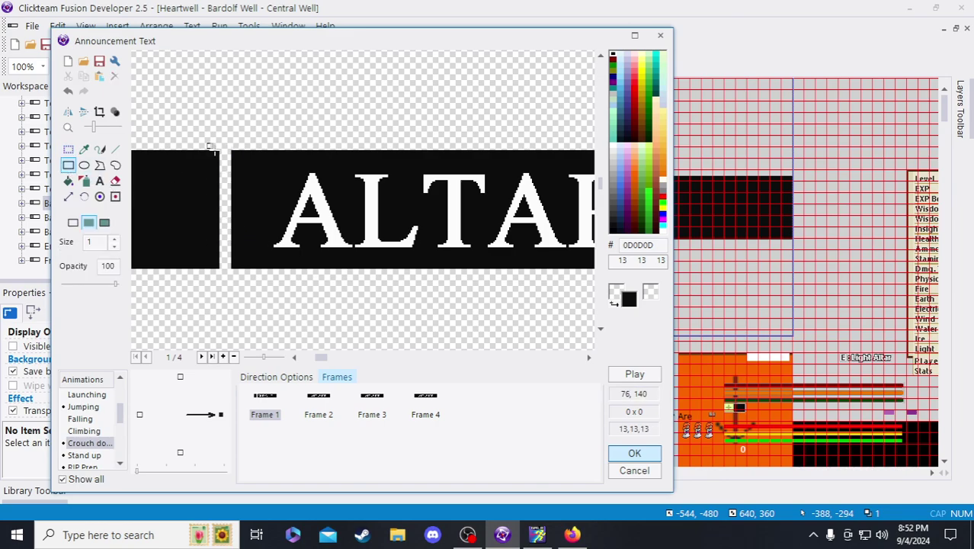
pyautogui.moveTo(207, 150)
pyautogui.mouseDown()
pyautogui.moveTo(235, 208)
pyautogui.moveTo(230, 227)
pyautogui.mouseUp()
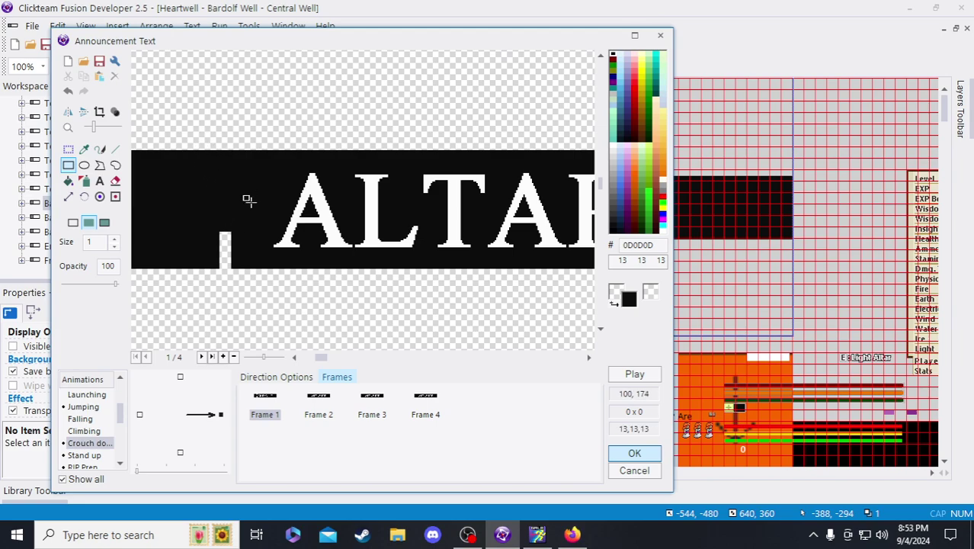
pyautogui.moveTo(218, 230); pyautogui.dragTo(249, 260)
pyautogui.scroll(-1, 239, 263)
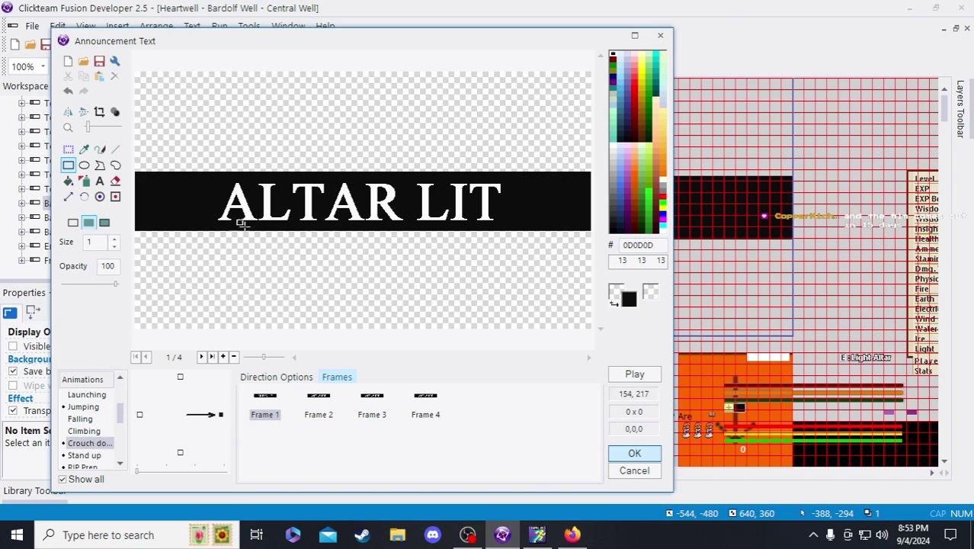
pyautogui.click(68, 151)
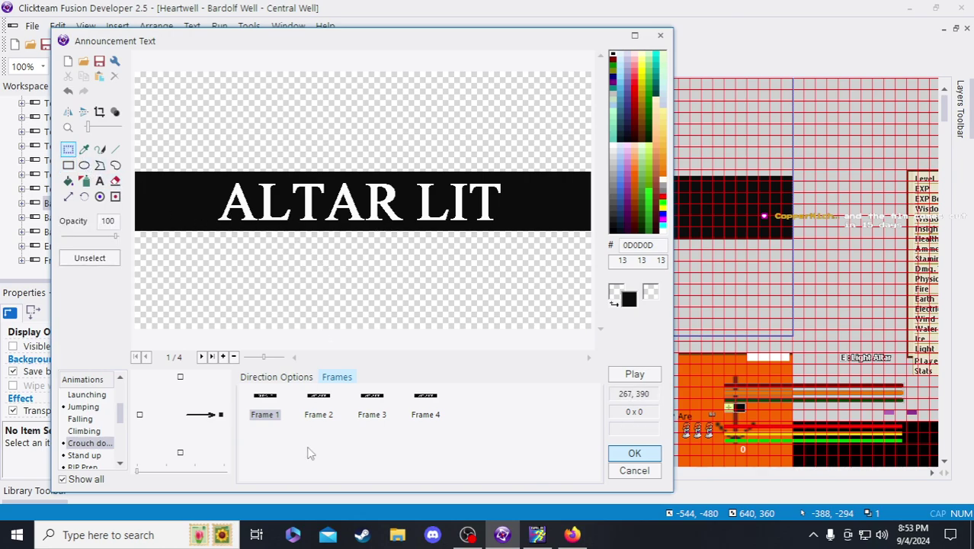
# - Delete Frames 2 to 4 of the Crouch down animation, keeping only the corrected ALTAR LIT Frame 1
pyautogui.click(318, 415)
pyautogui.click(279, 414)
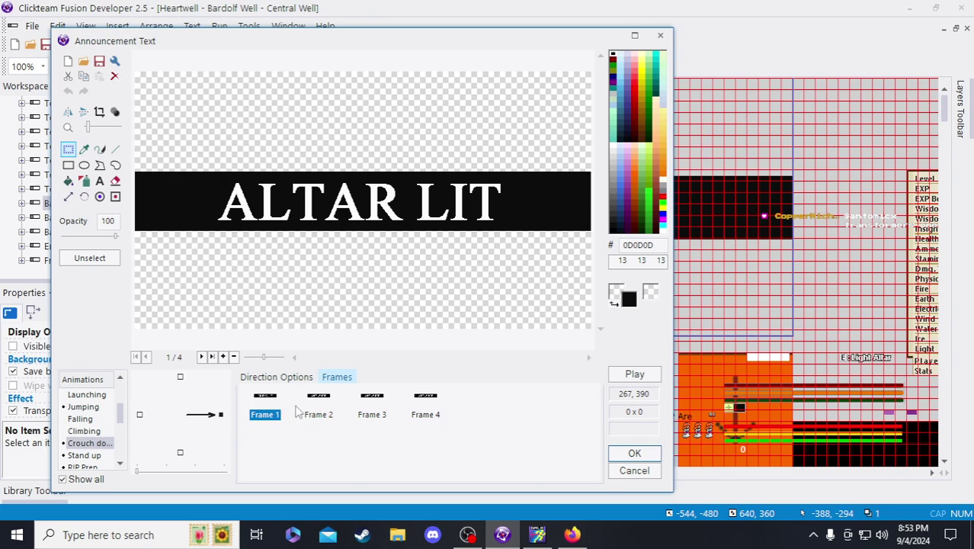
pyautogui.click(319, 411)
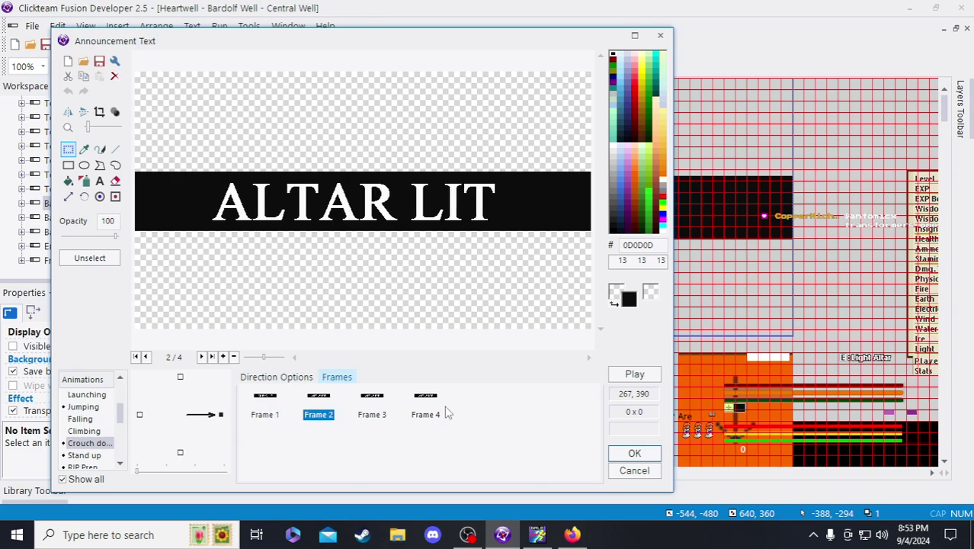
pyautogui.keyDown('shift'); pyautogui.click(440, 412); pyautogui.keyUp('shift')
pyautogui.press('Delete')
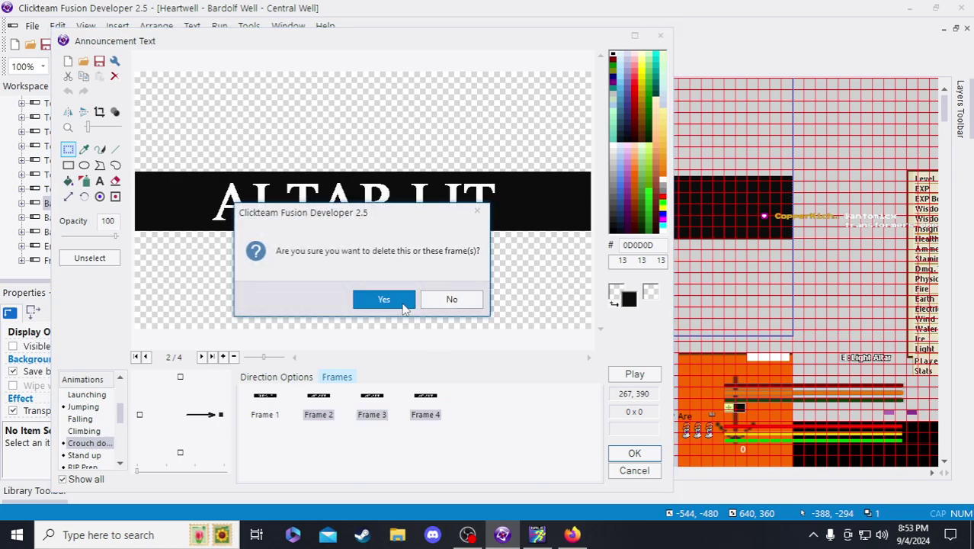
pyautogui.click(384, 298)
# - Add three duplicates of Frame 1 to the Crouch down animation to make four frames
pyautogui.click(222, 357)
pyautogui.click(223, 357)
pyautogui.click(223, 356)
pyautogui.click(426, 415)
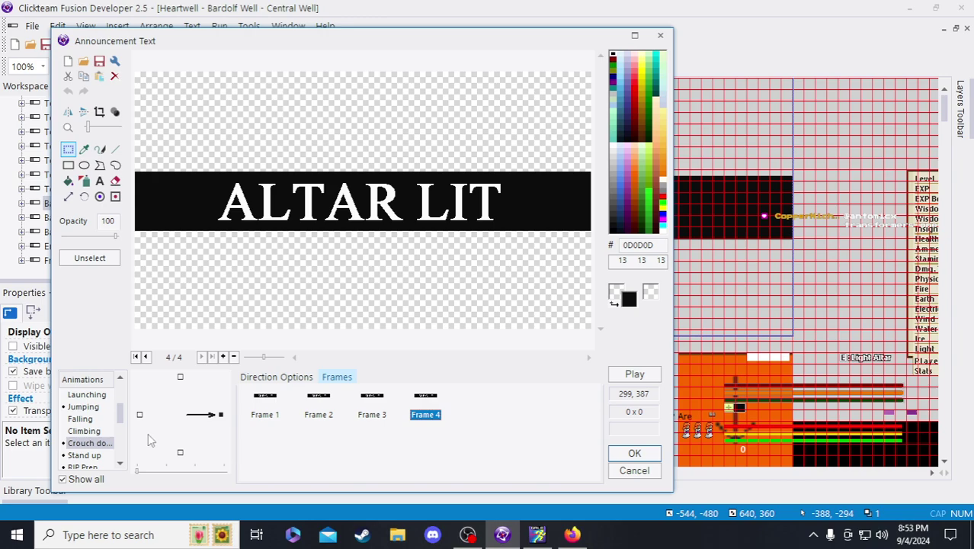
# - Paste the corrected ALTAR LIT frame at the start of the Stand up animation and delete the old Frames 2 to 5
pyautogui.click(87, 456)
pyautogui.click(253, 406)
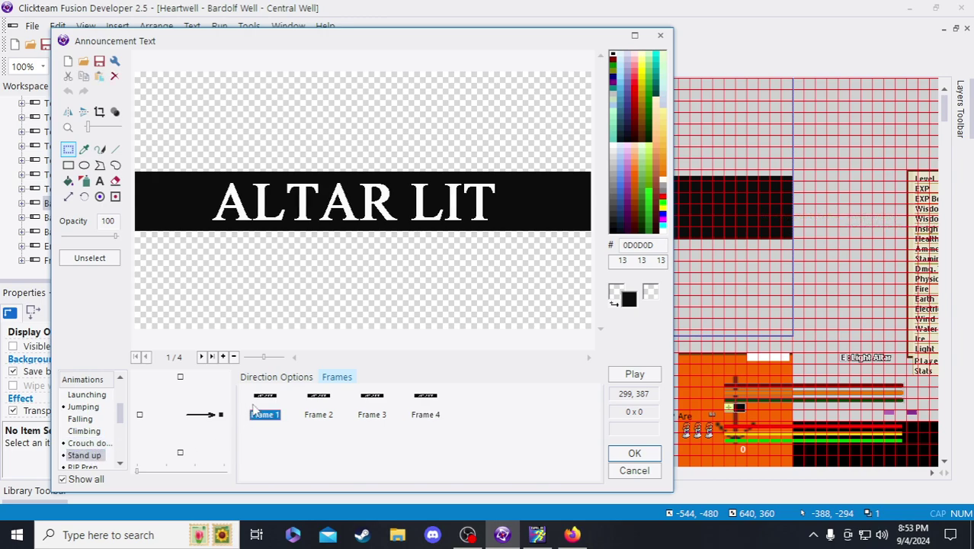
pyautogui.press('Insert')
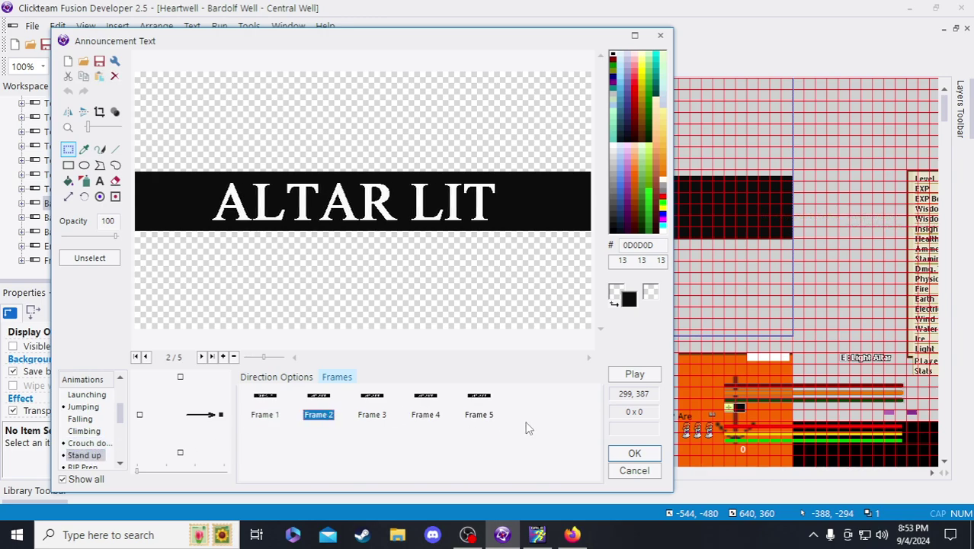
pyautogui.keyDown('shift'); pyautogui.click(480, 408); pyautogui.keyUp('shift')
pyautogui.press('Delete')
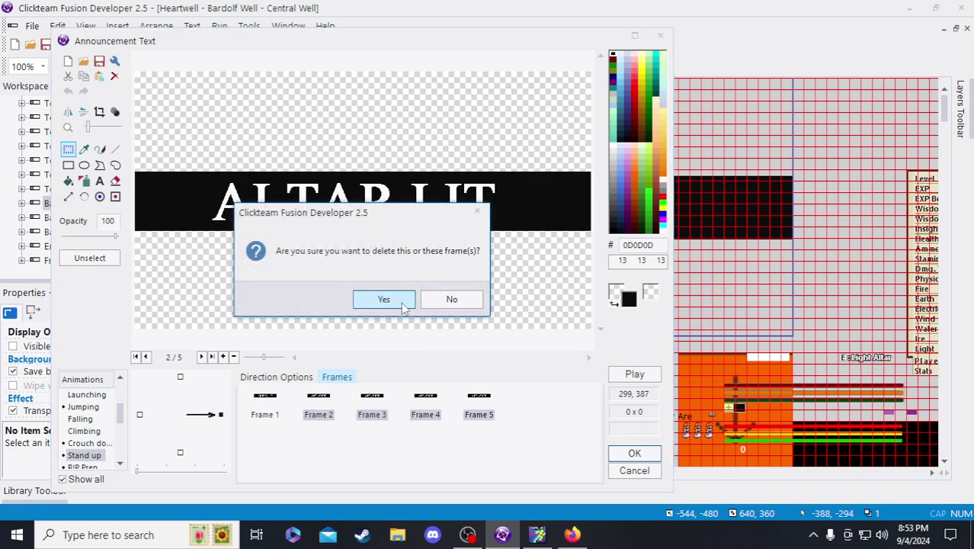
pyautogui.click(401, 302)
# - Add three duplicates of the corrected ALTAR LIT frame to the Stand up animation
pyautogui.click(263, 404)
pyautogui.click(223, 356)
pyautogui.click(223, 356)
pyautogui.click(222, 356)
pyautogui.click(265, 404)
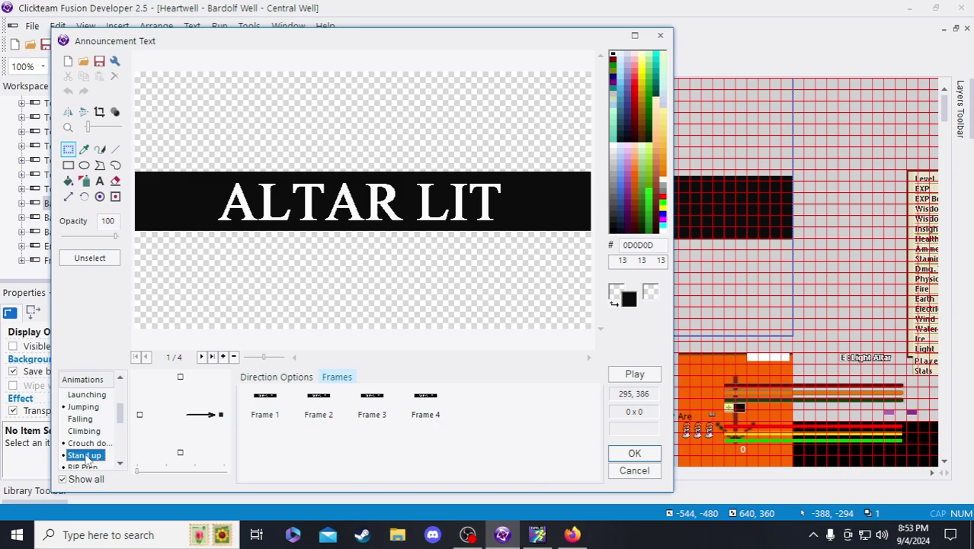
pyautogui.click(424, 412)
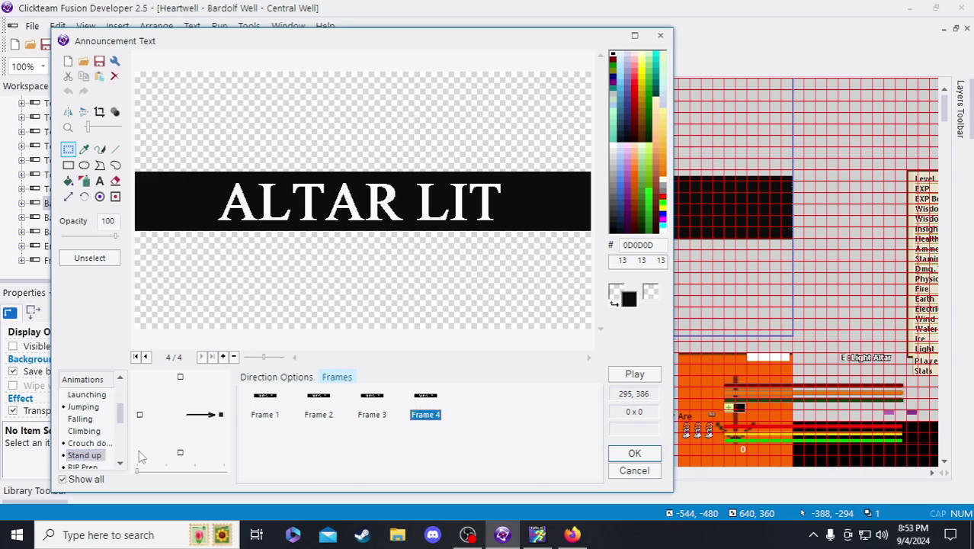
# - Copy the RIP frame from the Stopped animation and paste it before Frame 1 of the RIP Prep animation
pyautogui.scroll(-1, 113, 456)
pyautogui.click(84, 432)
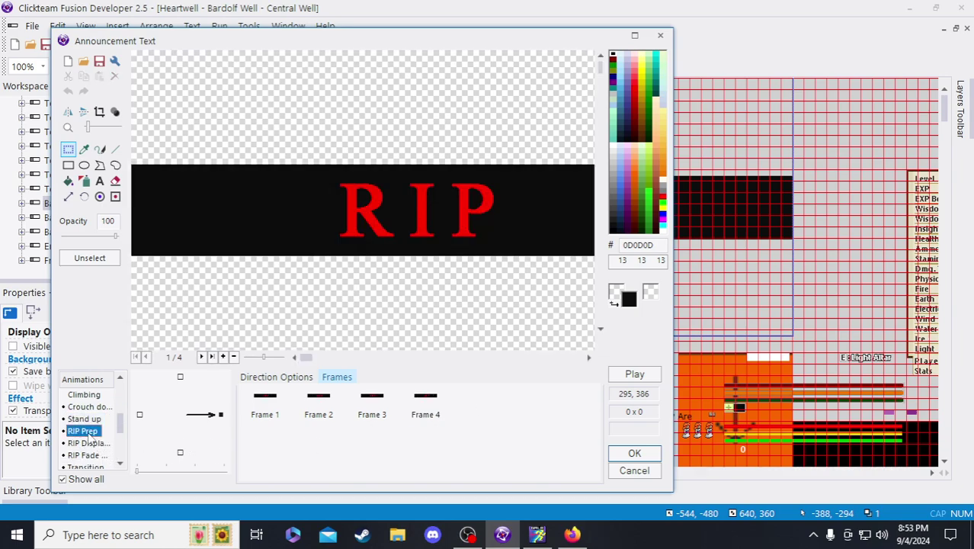
pyautogui.scroll(3, 90, 431)
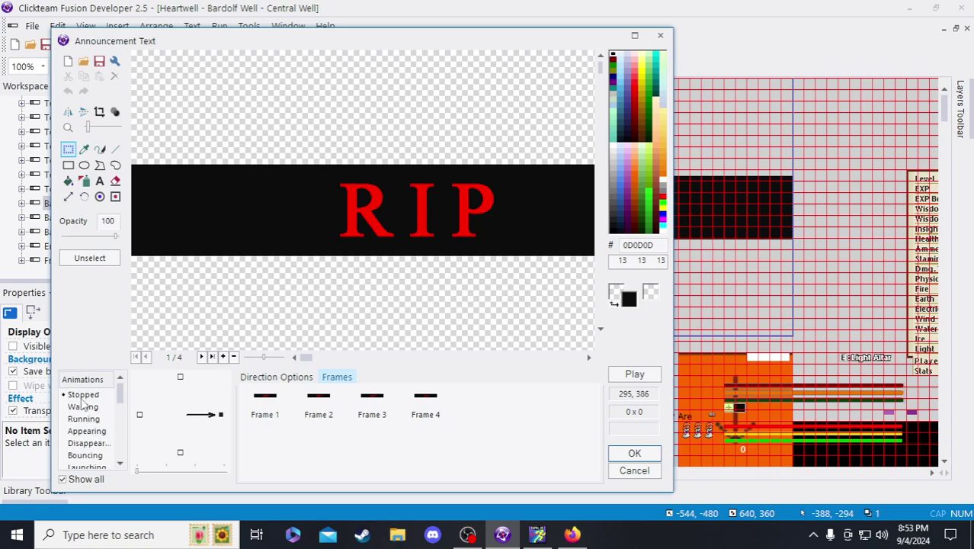
pyautogui.click(82, 395)
pyautogui.click(263, 408)
pyautogui.scroll(-2, 91, 433)
pyautogui.scroll(-1, 95, 435)
pyautogui.click(83, 431)
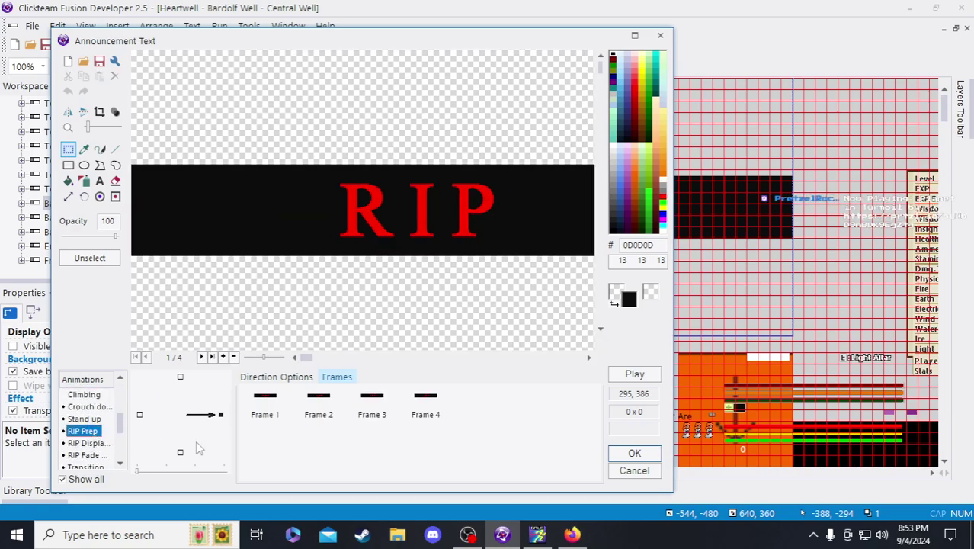
pyautogui.click(265, 410)
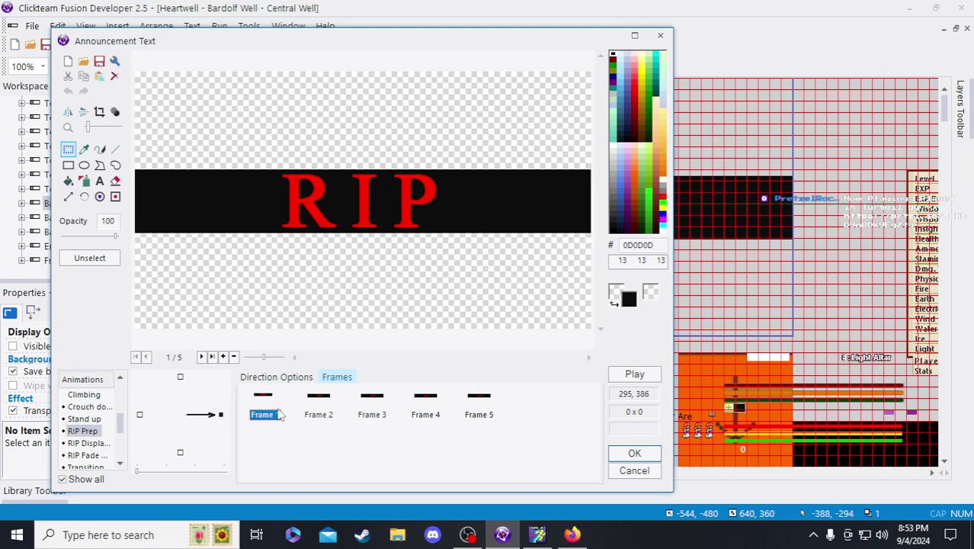
# - Duplicate the pasted first frame of the RIP Prep animation three times
pyautogui.click(223, 356)
pyautogui.click(223, 357)
pyautogui.click(224, 357)
# - Delete the old Frames 5 to 8 from the RIP Prep animation and check the remaining frames
pyautogui.click(476, 419)
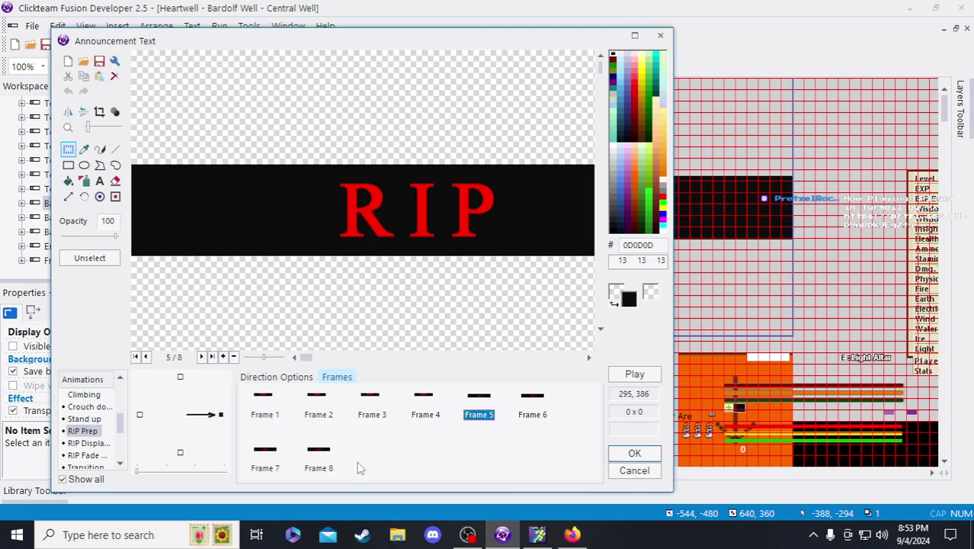
pyautogui.keyDown('shift'); pyautogui.click(328, 464); pyautogui.keyUp('shift')
pyautogui.press('Delete')
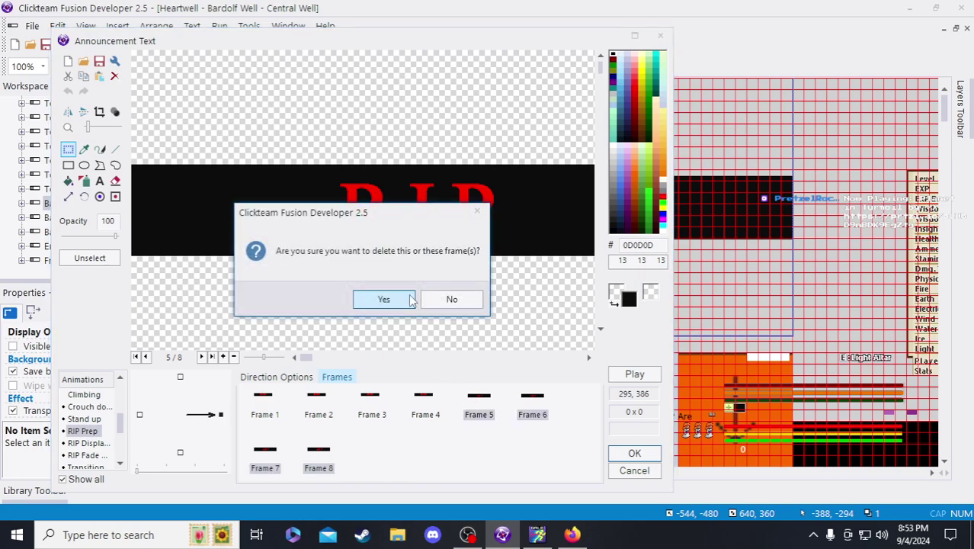
pyautogui.click(411, 299)
pyautogui.click(428, 413)
pyautogui.click(371, 408)
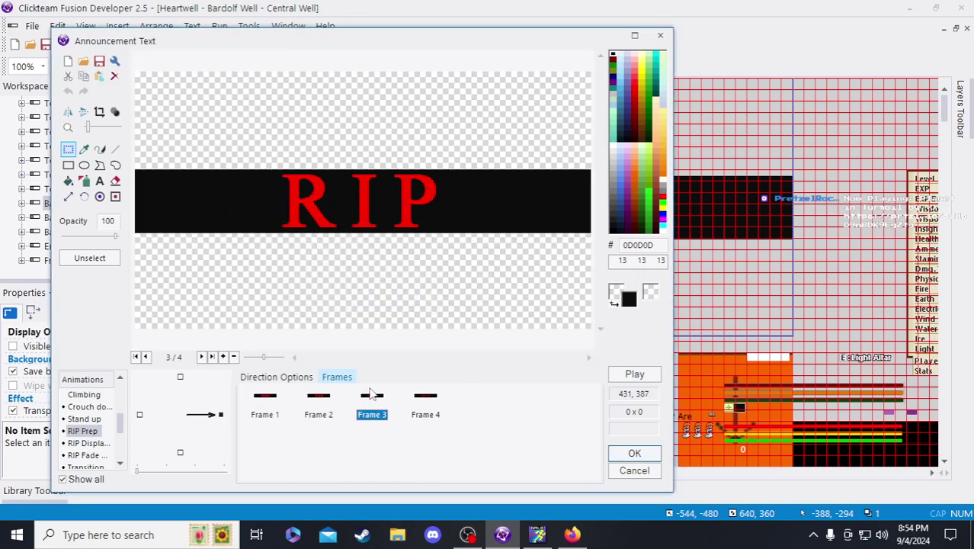
pyautogui.click(317, 402)
pyautogui.click(285, 405)
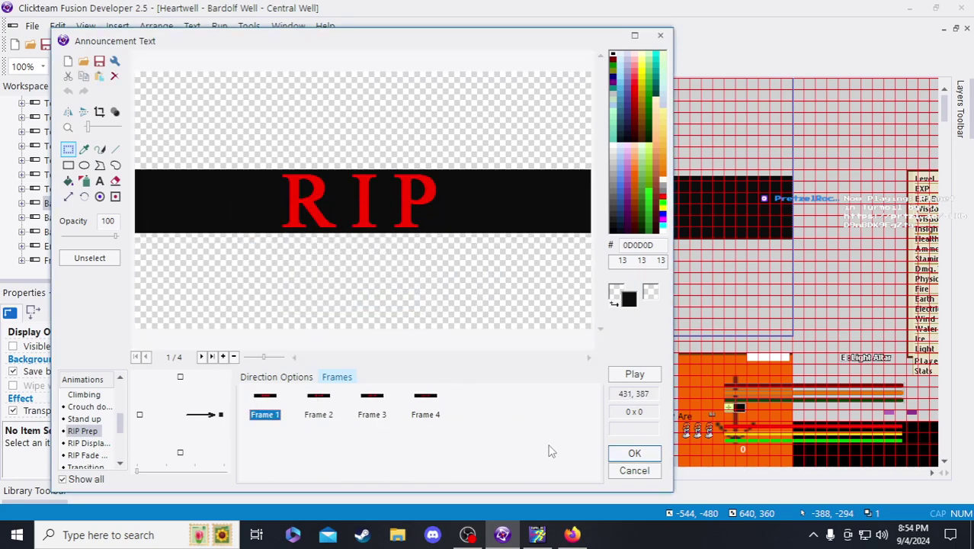
# - Accept the Announcement Text animation changes and save the project
pyautogui.click(634, 452)
pyautogui.click(297, 267)
pyautogui.click(46, 45)
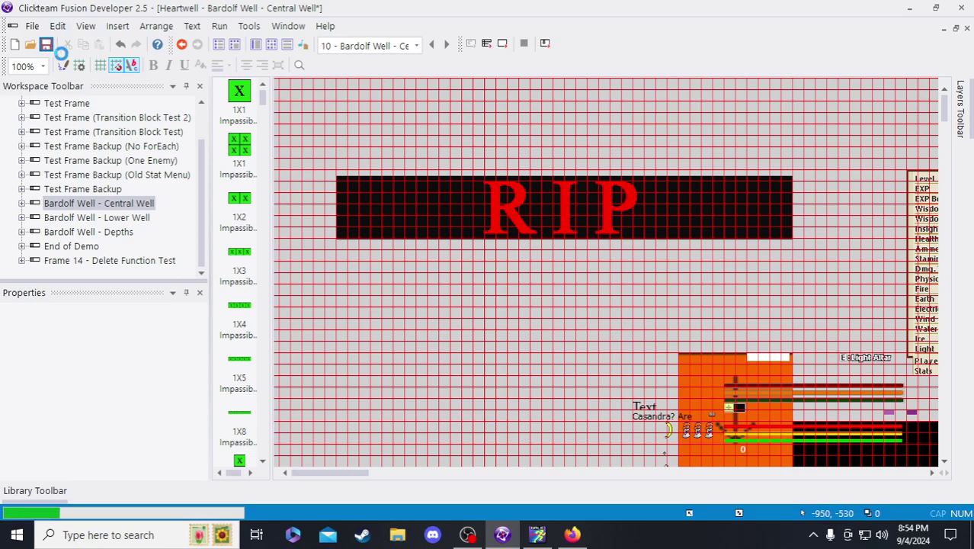
# - Reopen the Announcement Text animations and compare the RIP Prep, RIP Display, RIP Fade Out and Transition frames
pyautogui.doubleClick(391, 178)
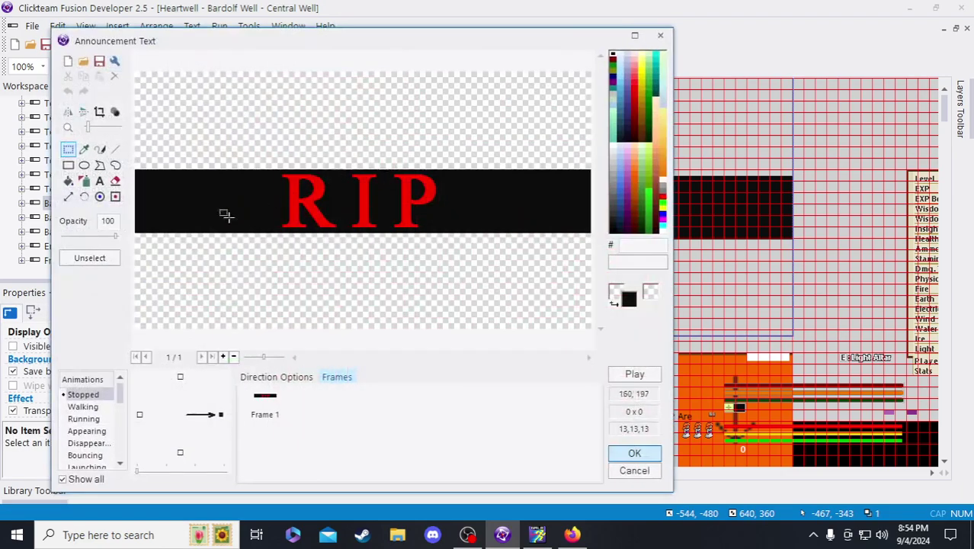
pyautogui.scroll(-5, 86, 461)
pyautogui.scroll(1, 106, 435)
pyautogui.scroll(1, 106, 435)
pyautogui.click(87, 418)
pyautogui.click(89, 432)
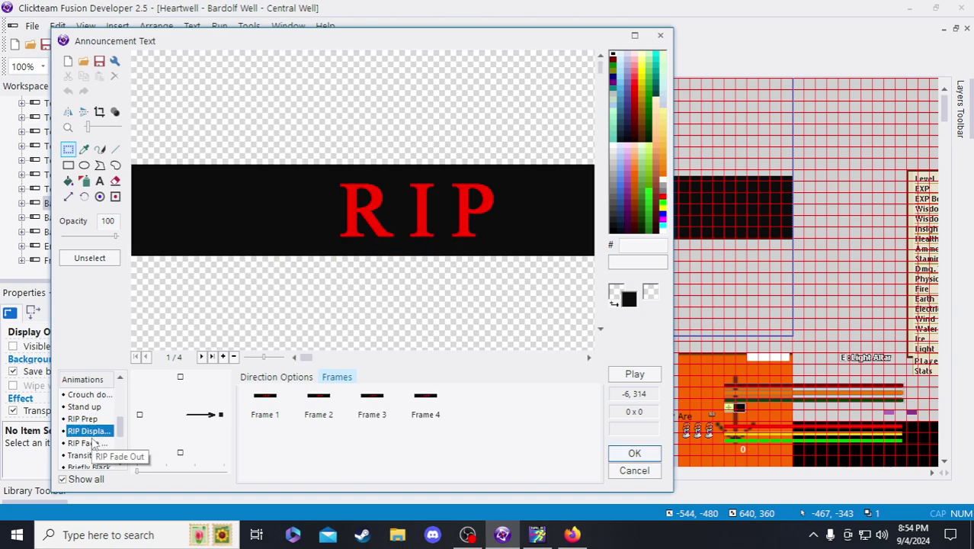
pyautogui.click(94, 443)
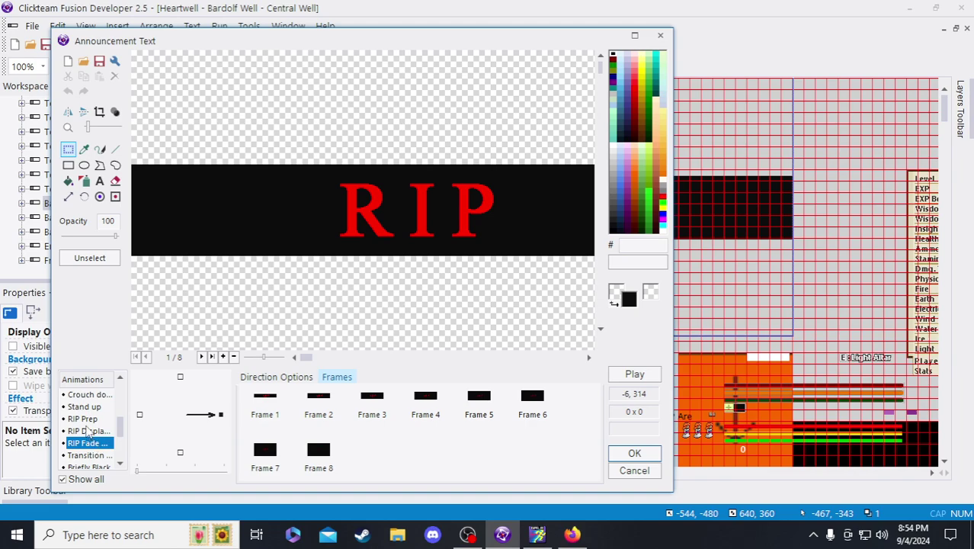
pyautogui.click(89, 432)
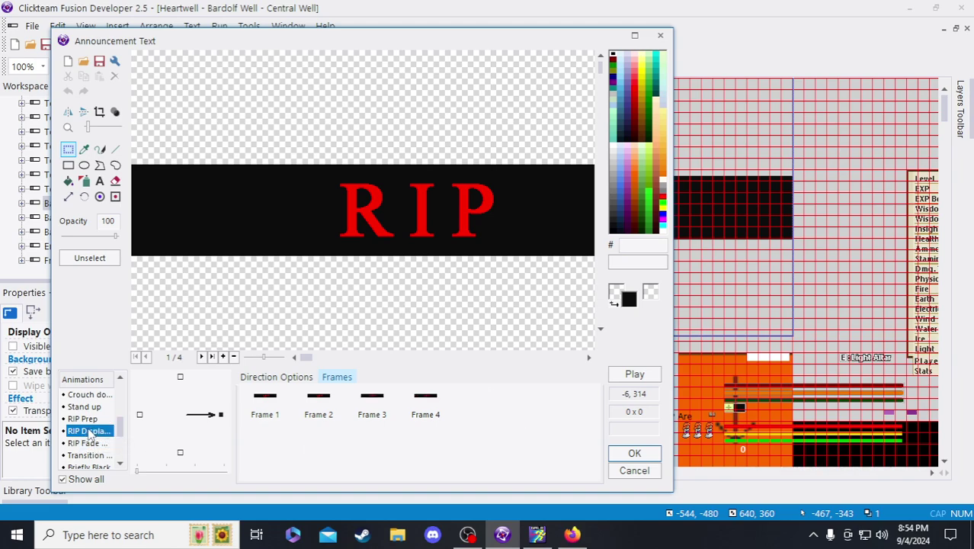
pyautogui.click(92, 456)
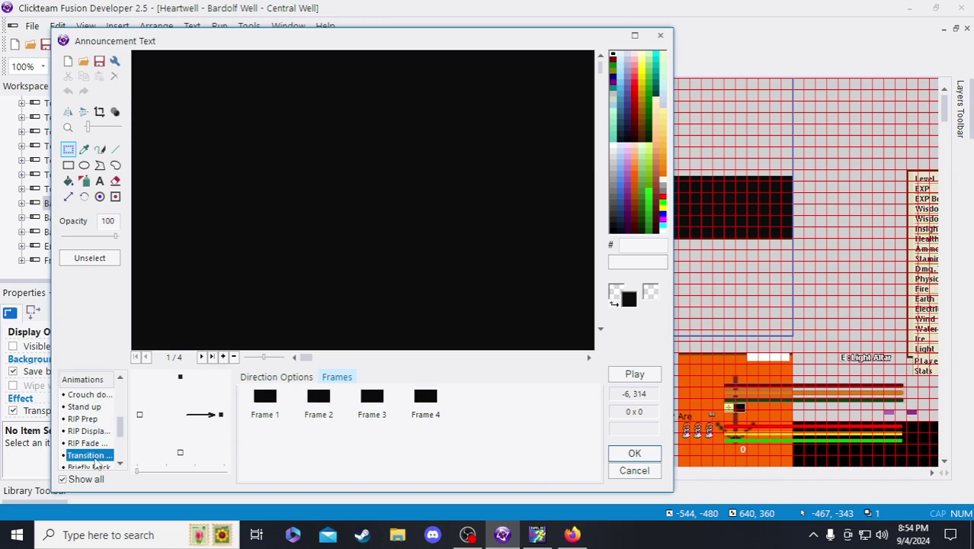
pyautogui.click(81, 420)
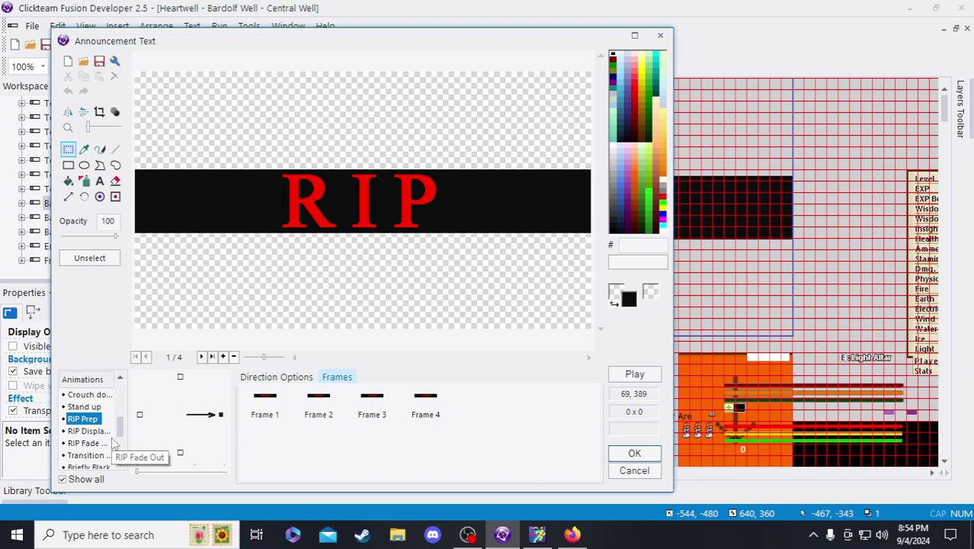
# - Check the announcement text requirements in the Heartwell Dev Stream Notes document in Firefox and return to the Announcement Text animations in Clickteam Fusion
pyautogui.scroll(-2, 114, 442)
pyautogui.scroll(2, 113, 442)
pyautogui.scroll(1, 113, 442)
pyautogui.scroll(-1, 113, 441)
pyautogui.click(572, 534)
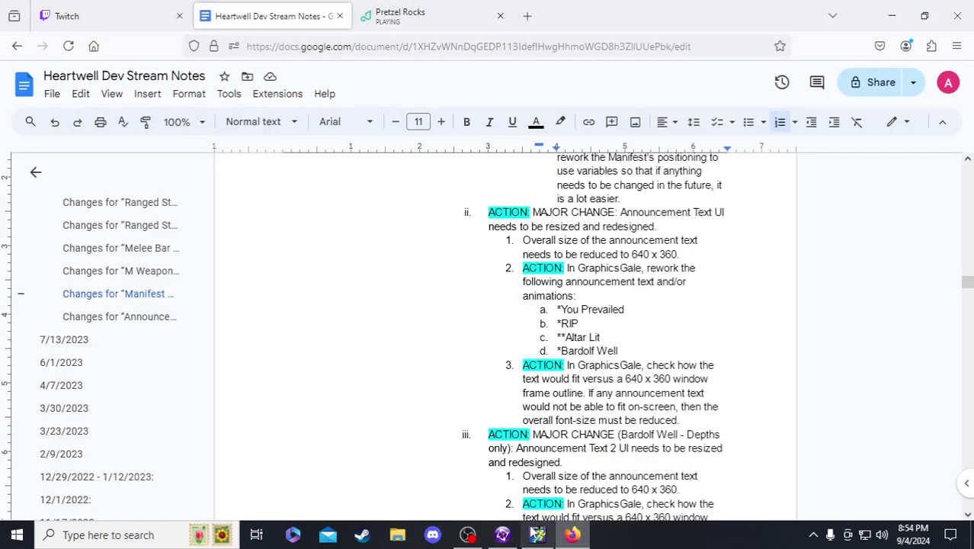
pyautogui.click(503, 535)
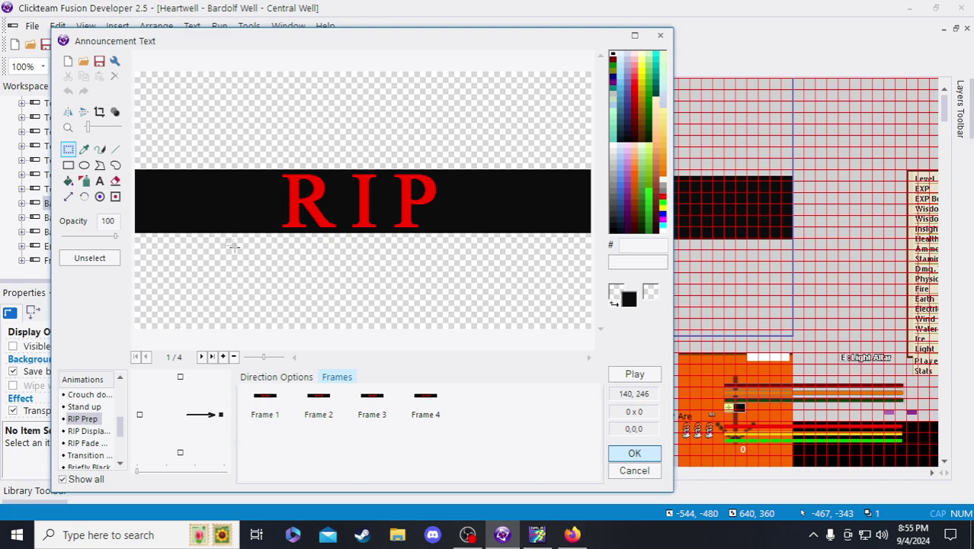
# - Paste the new RIP frame at the start of the RIP Display animation and duplicate it three times
pyautogui.click(89, 431)
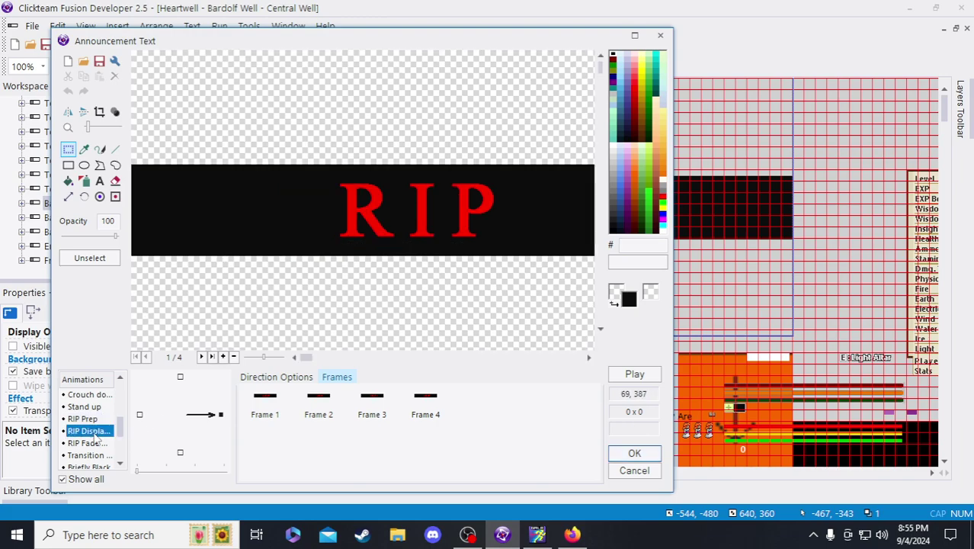
pyautogui.click(253, 414)
pyautogui.hotkey('ctrl', 'v')
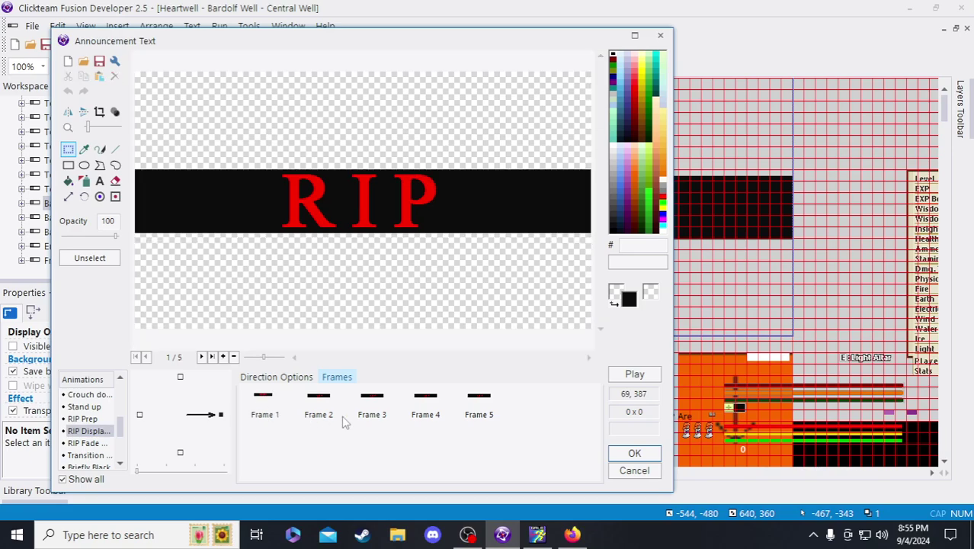
pyautogui.click(276, 415)
pyautogui.click(223, 357)
pyautogui.click(223, 356)
pyautogui.click(223, 357)
# - Delete the old Frames 5 to 8 from the RIP Display animation and accept the Announcement Text changes
pyautogui.click(473, 408)
pyautogui.keyDown('shift'); pyautogui.click(328, 453); pyautogui.keyUp('shift')
pyautogui.press('Delete')
pyautogui.press('Return')
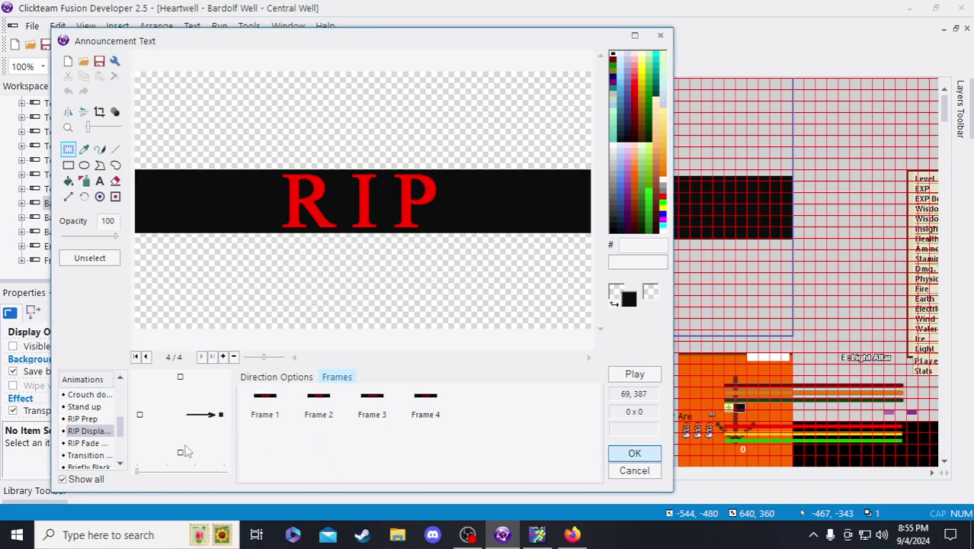
pyautogui.click(99, 443)
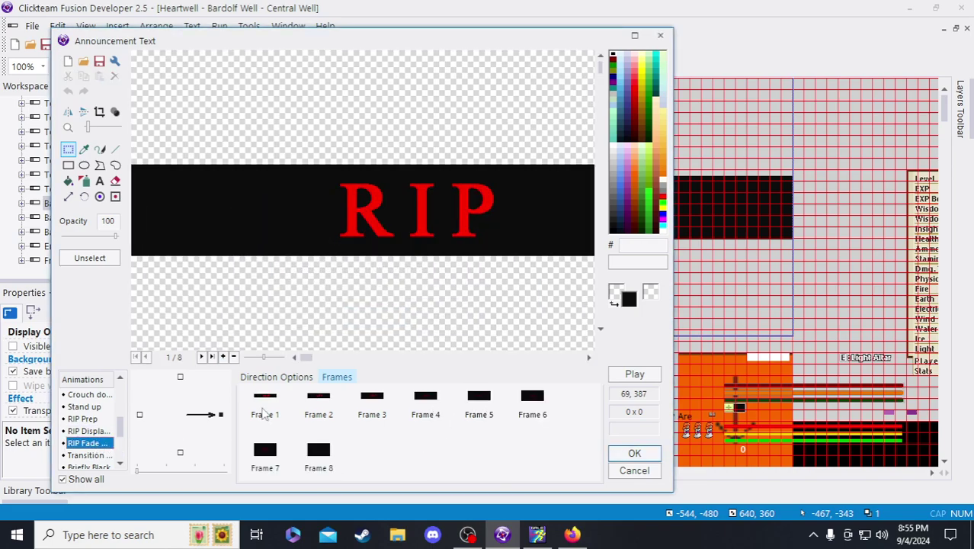
pyautogui.click(625, 453)
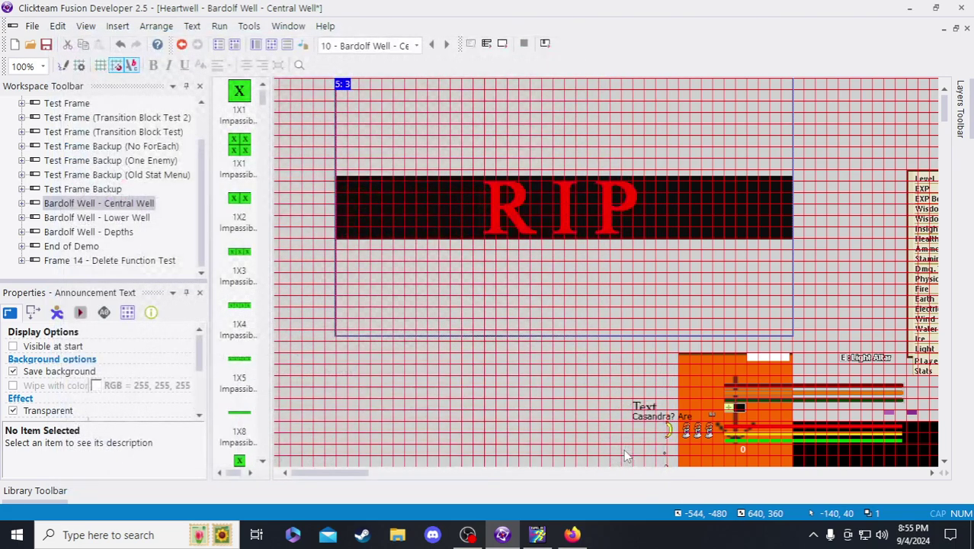
# - Check the resized RIP graphic on the Bardolf Well - Central Well frame and save the project
pyautogui.click(301, 233)
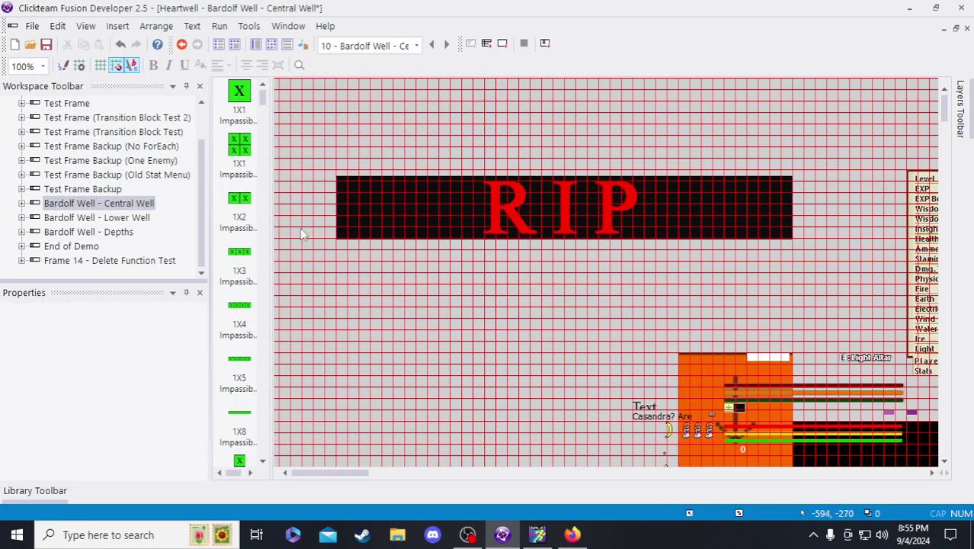
pyautogui.click(584, 200)
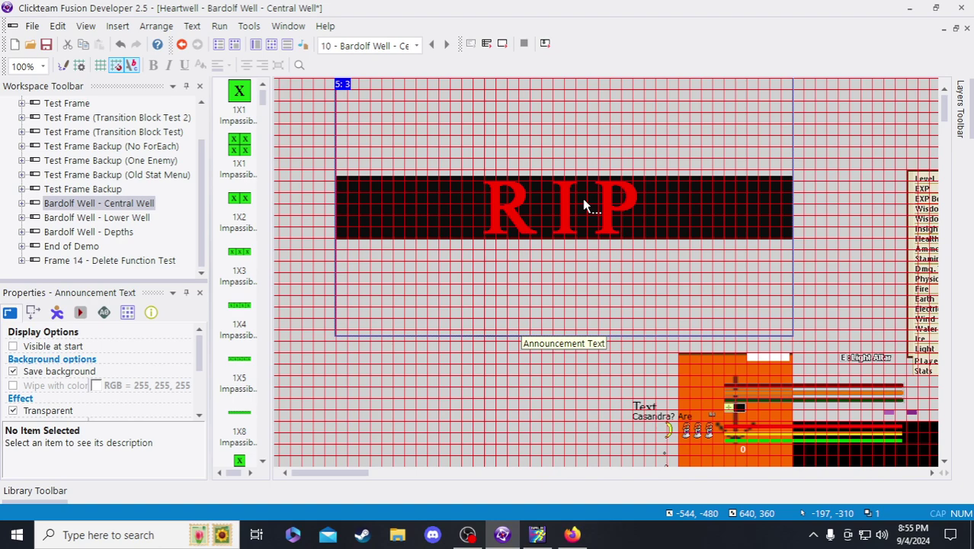
pyautogui.click(315, 208)
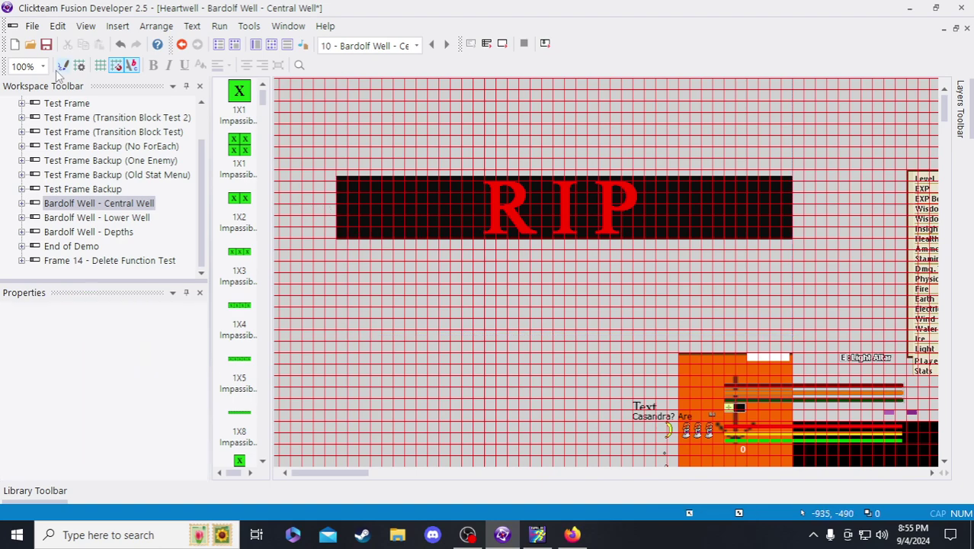
# - Reopen the Announcement Text animations and display the frames of the RIP Fade Out animation
pyautogui.click(381, 229)
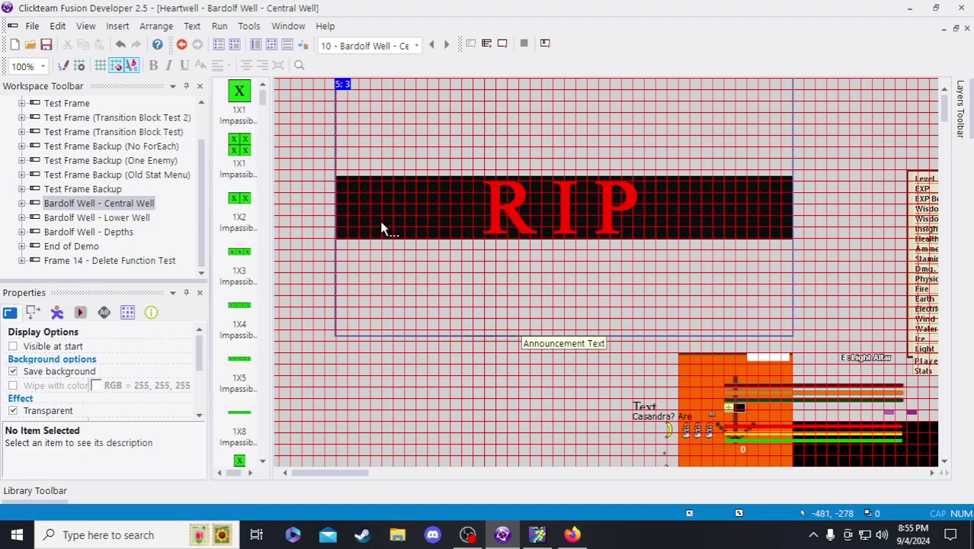
pyautogui.doubleClick(381, 228)
pyautogui.scroll(-3, 122, 458)
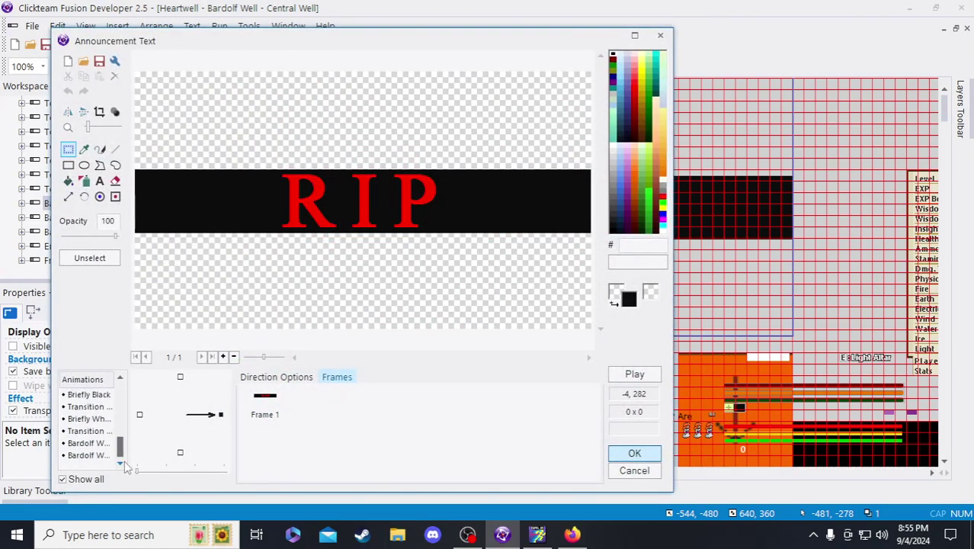
pyautogui.click(93, 409)
pyautogui.click(93, 419)
pyautogui.scroll(1, 93, 424)
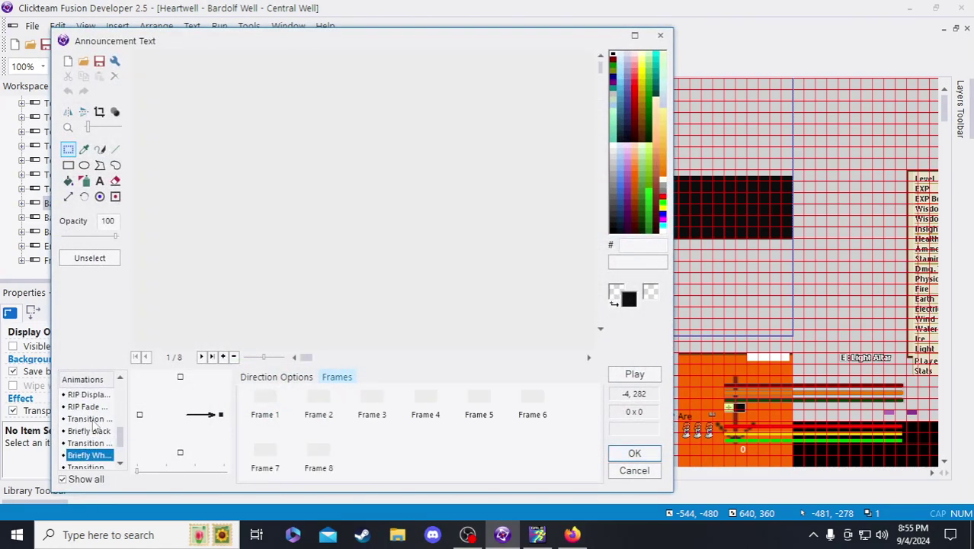
pyautogui.click(89, 418)
pyautogui.click(89, 407)
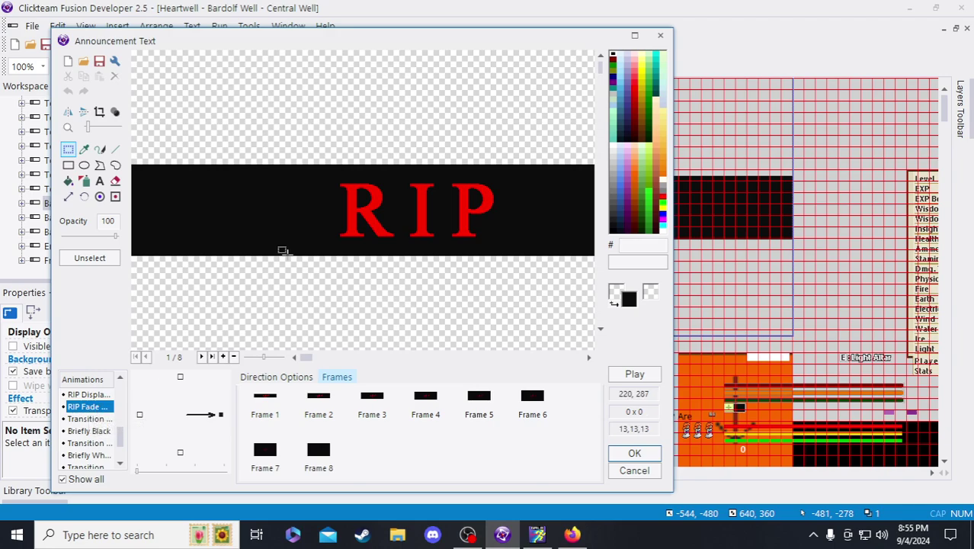
# - Paste the new RIP frame at the start of the RIP Fade Out animation and compare it with the old frames
pyautogui.click(264, 400)
pyautogui.hotkey('ctrl', 'v')
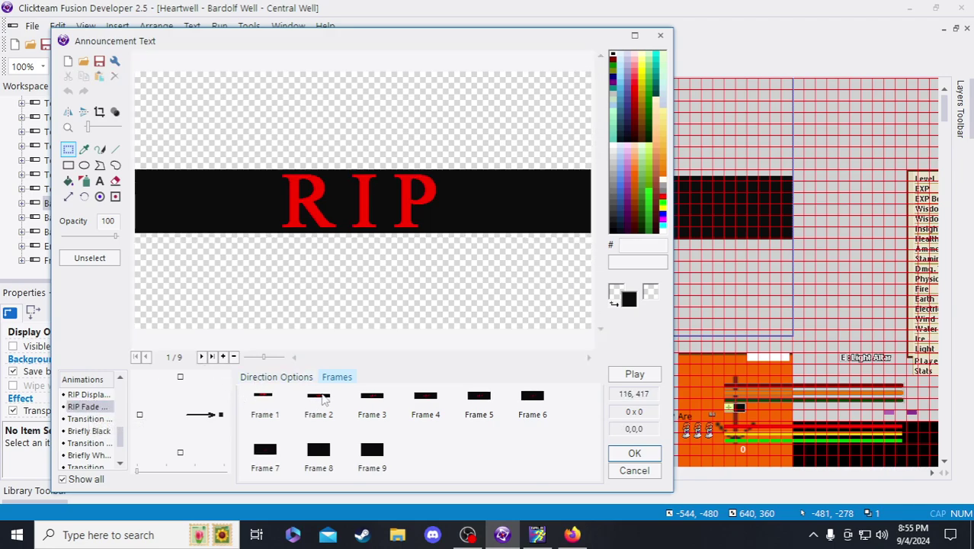
pyautogui.click(369, 410)
pyautogui.press('Left')
pyautogui.press('Right')
pyautogui.press('Left')
pyautogui.press('Right')
pyautogui.press('Right')
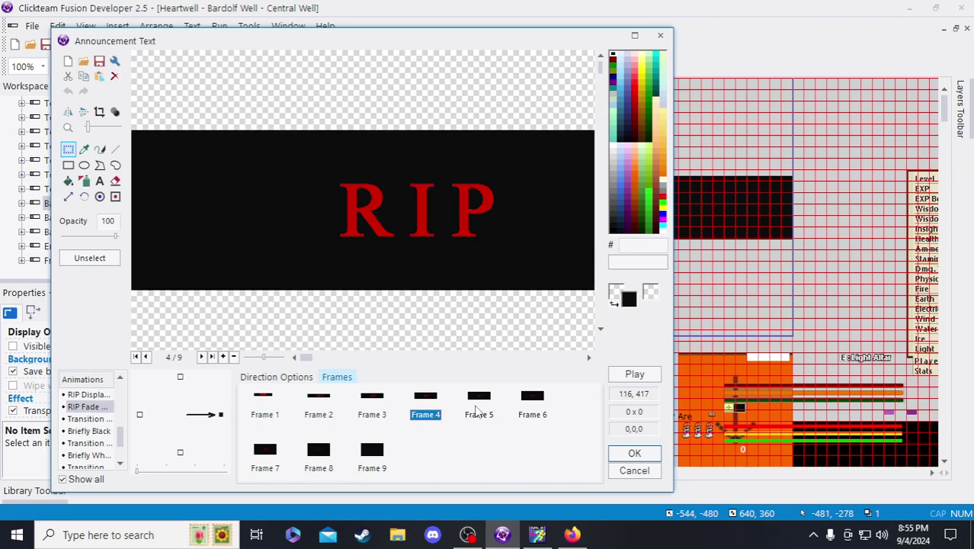
pyautogui.press('Right')
pyautogui.press('Right')
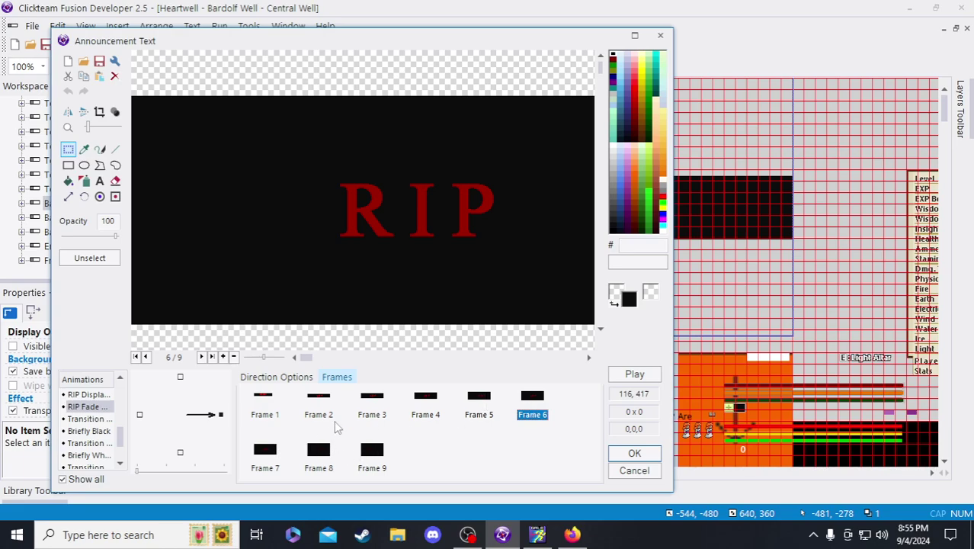
# - Duplicate the new RIP Frame 1 once within the RIP Fade Out animation
pyautogui.click(267, 410)
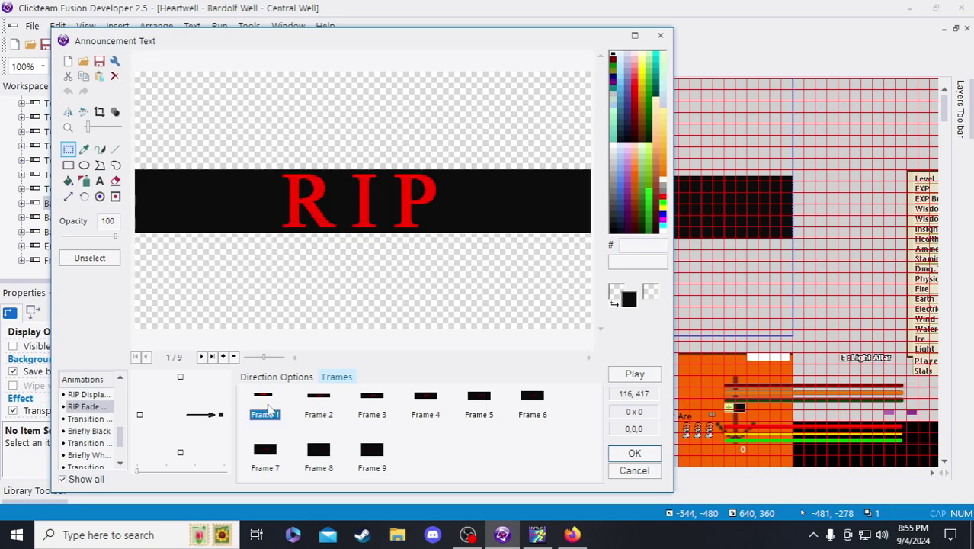
pyautogui.click(223, 357)
pyautogui.click(287, 410)
pyautogui.click(324, 410)
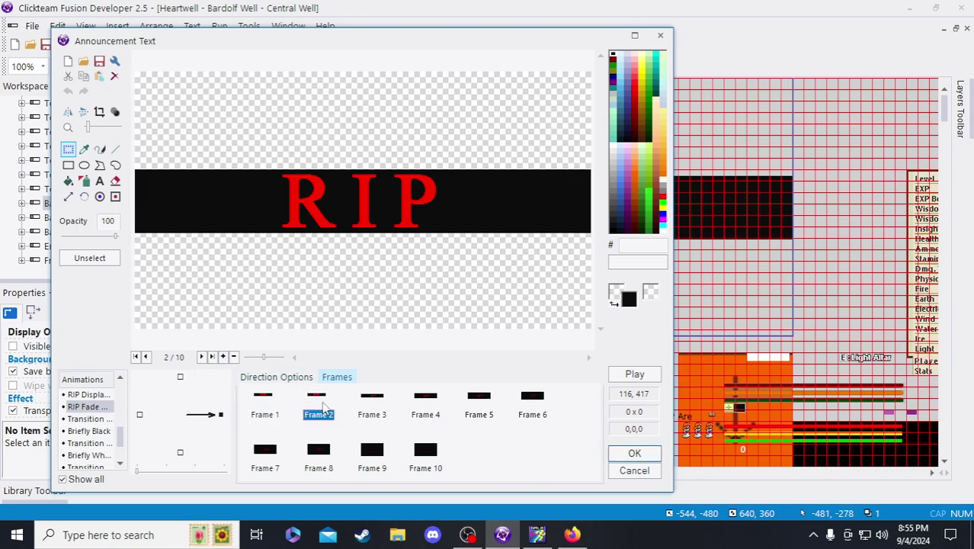
# - Recolour the RIP letters in Frame 2 with the darker red sampled from Frame 4, and compare Frame 2 with Frame 1
pyautogui.click(426, 401)
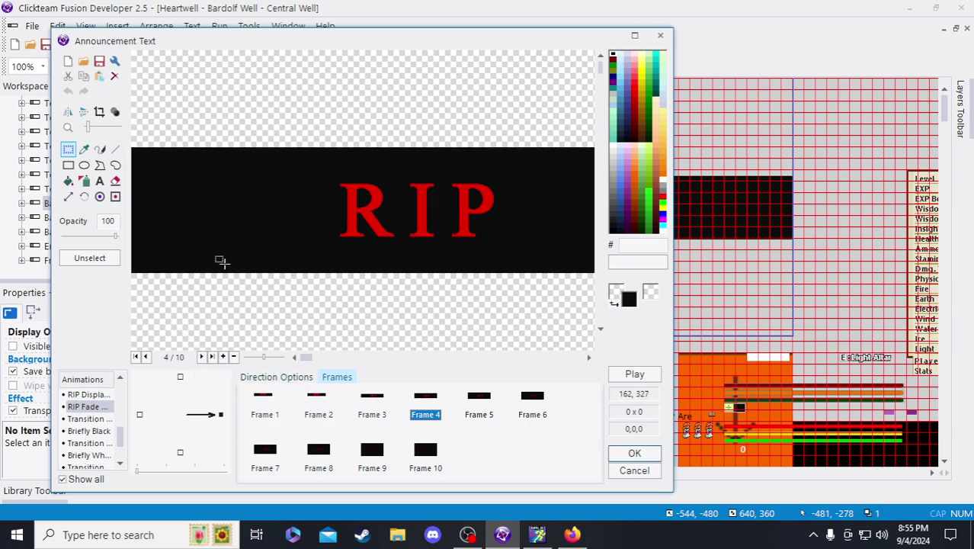
pyautogui.click(84, 149)
pyautogui.click(354, 211)
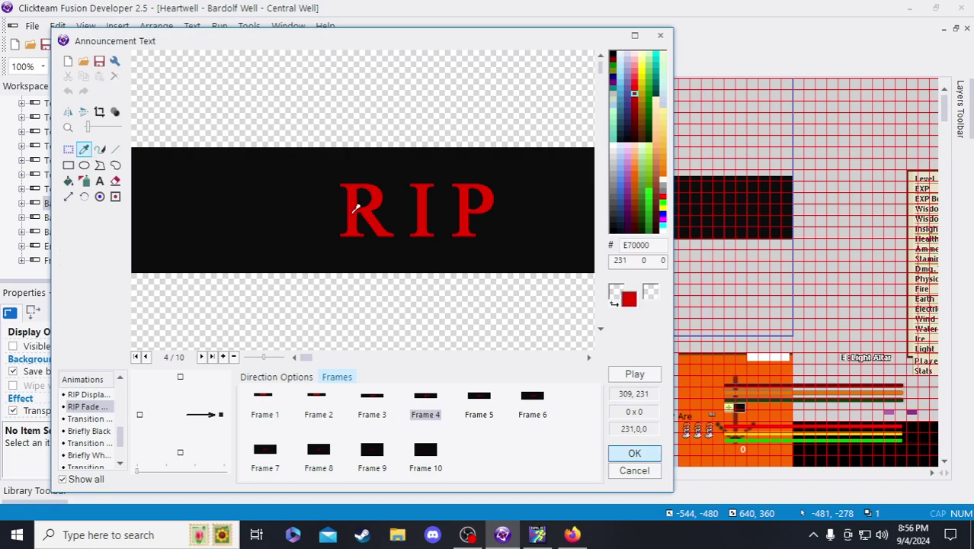
pyautogui.click(320, 404)
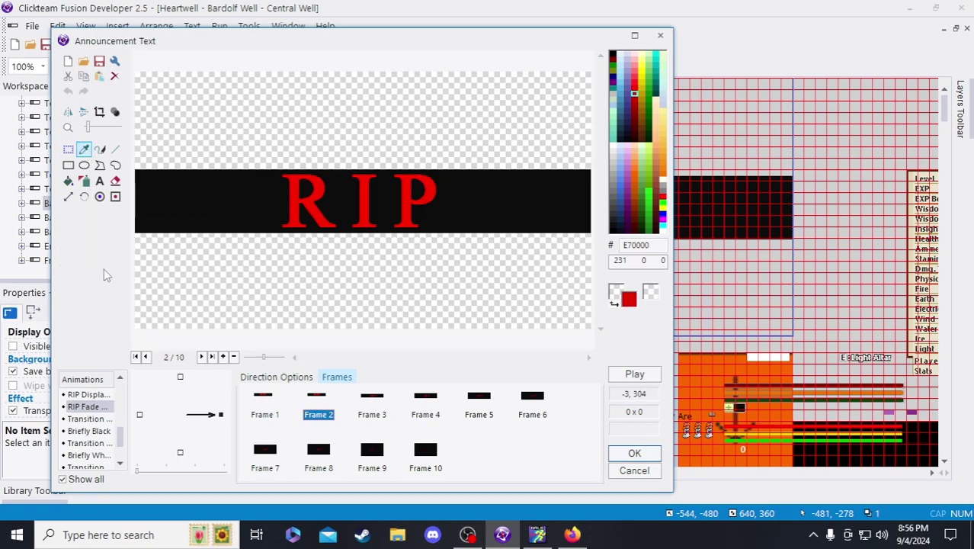
pyautogui.click(70, 182)
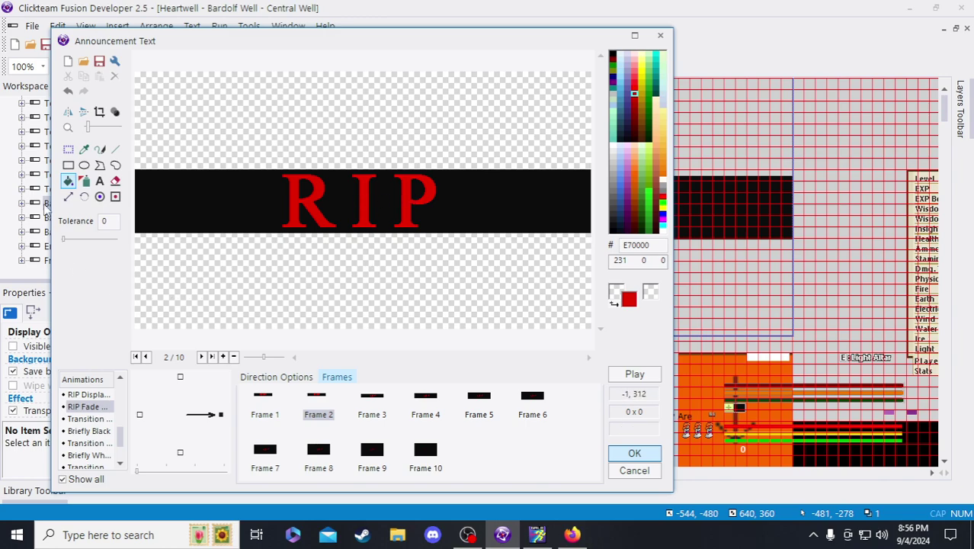
pyautogui.click(68, 150)
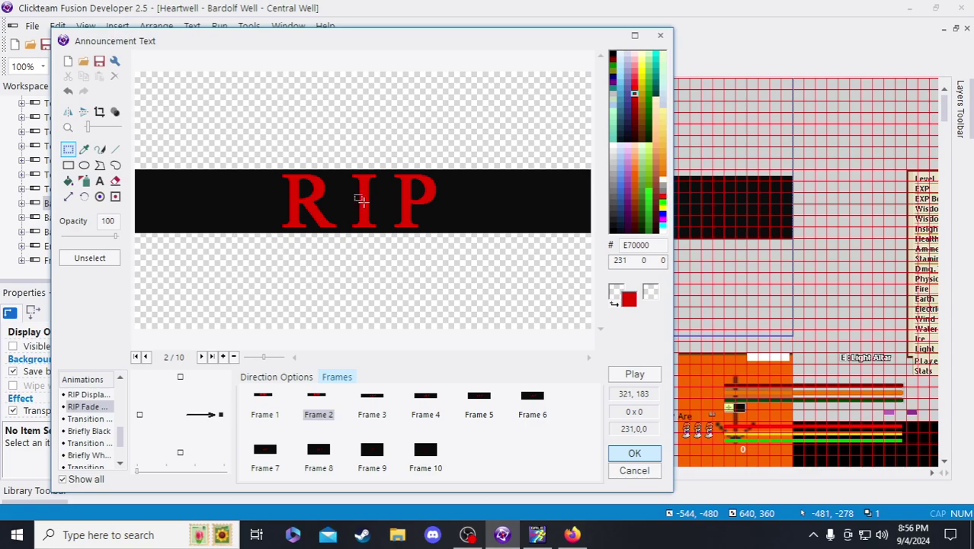
pyautogui.scroll(2, 358, 199)
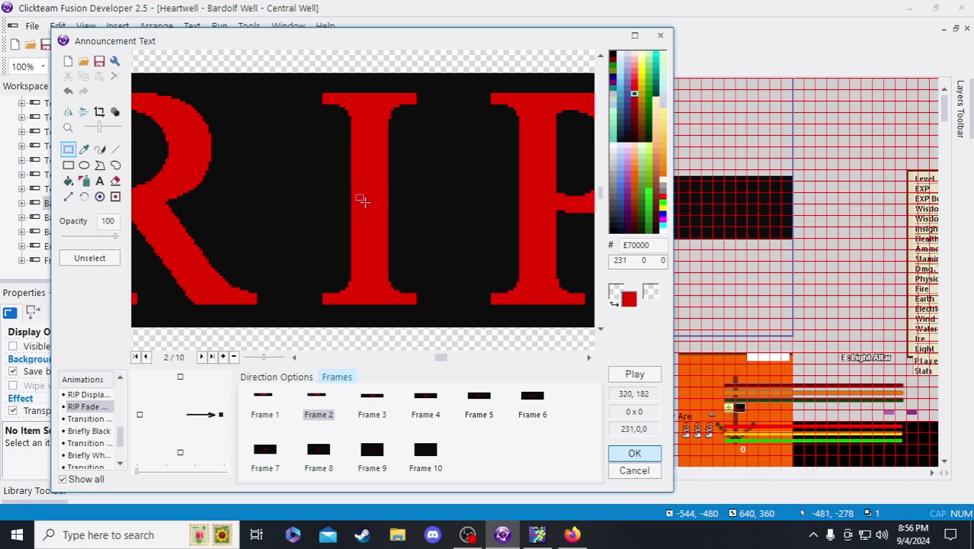
pyautogui.scroll(-2, 362, 200)
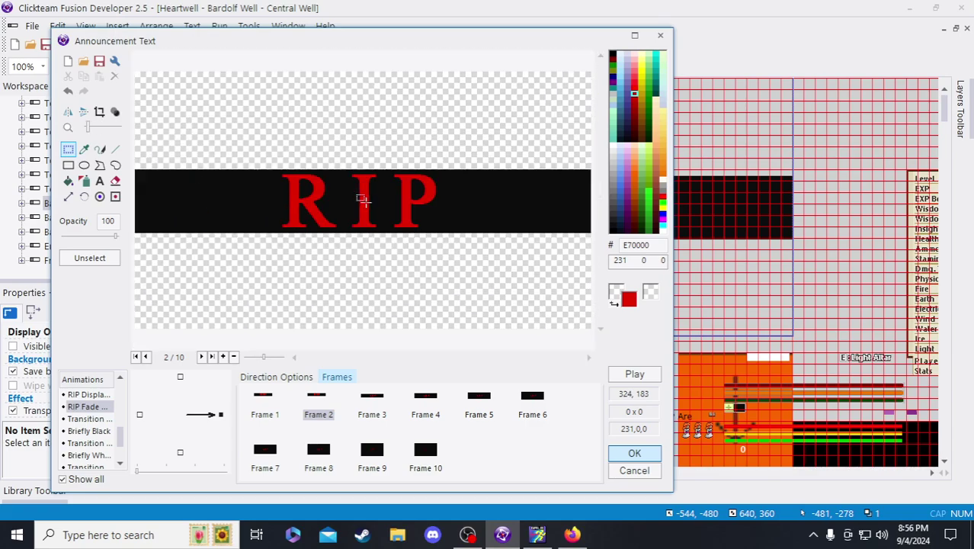
pyautogui.click(265, 412)
pyautogui.click(318, 412)
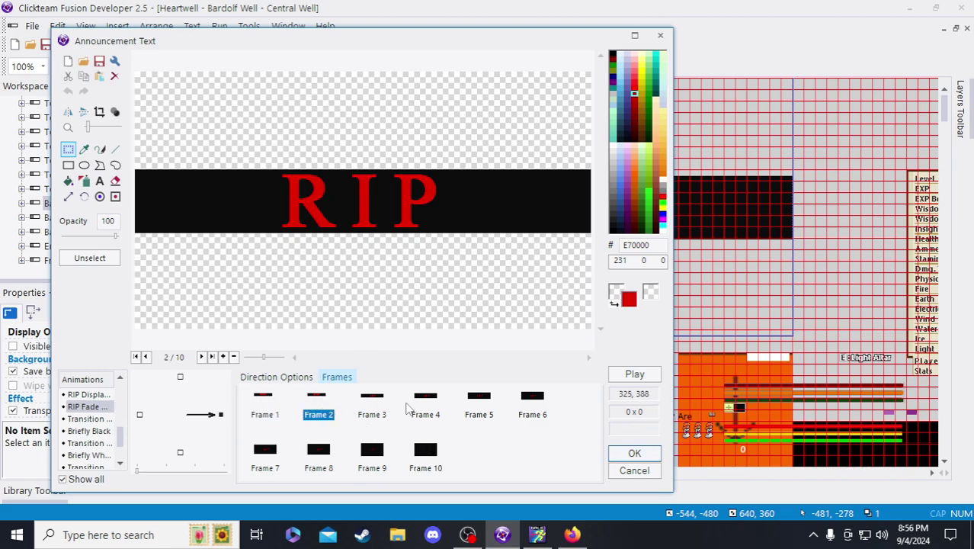
# - Copy a full-height strip from the left end of Frame 4 and paste it into Frame 2 without enlarging the canvas
pyautogui.click(419, 406)
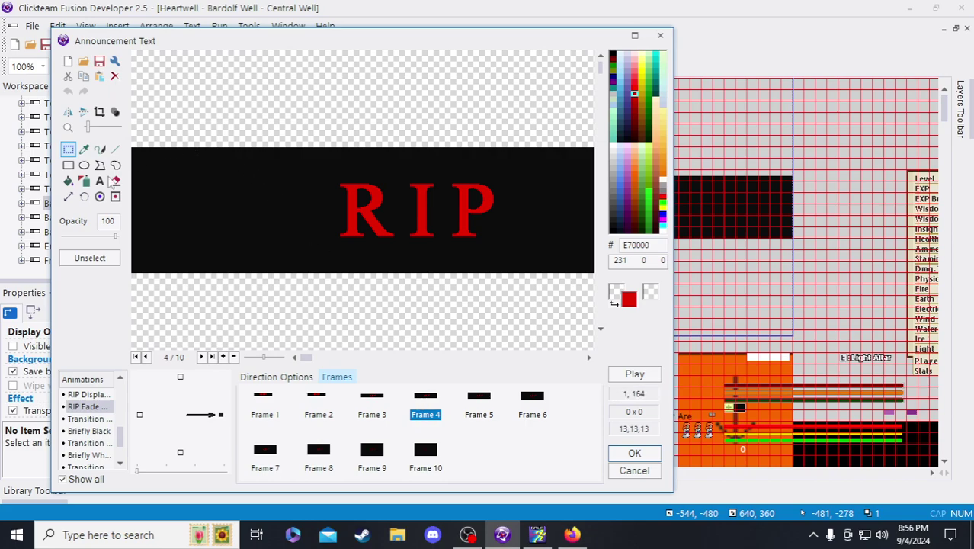
pyautogui.click(154, 148)
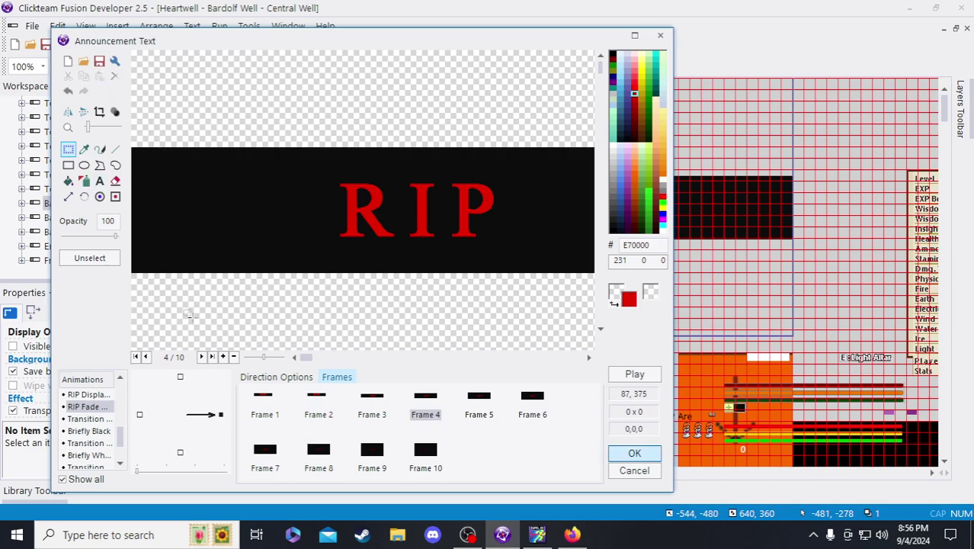
pyautogui.click(319, 406)
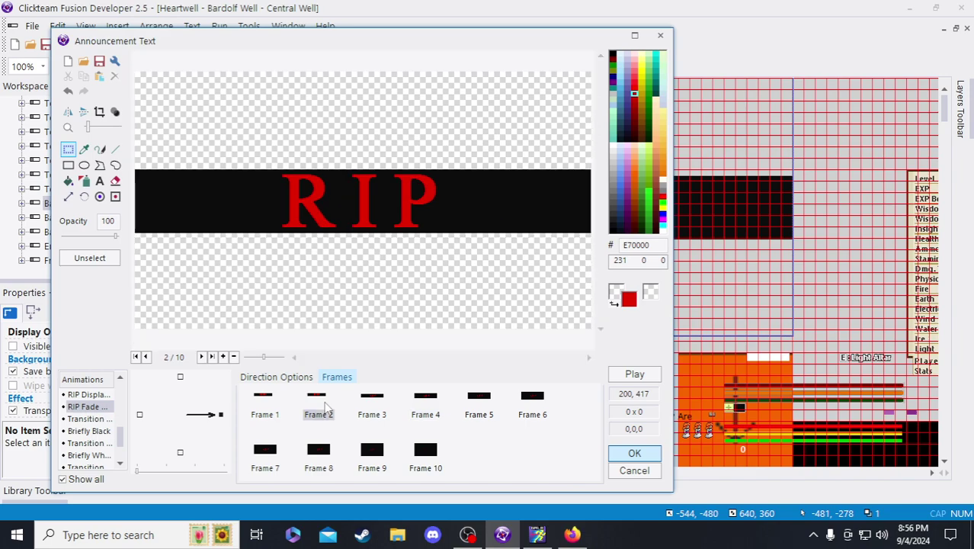
pyautogui.click(267, 305)
pyautogui.hotkey('ctrl', 'v')
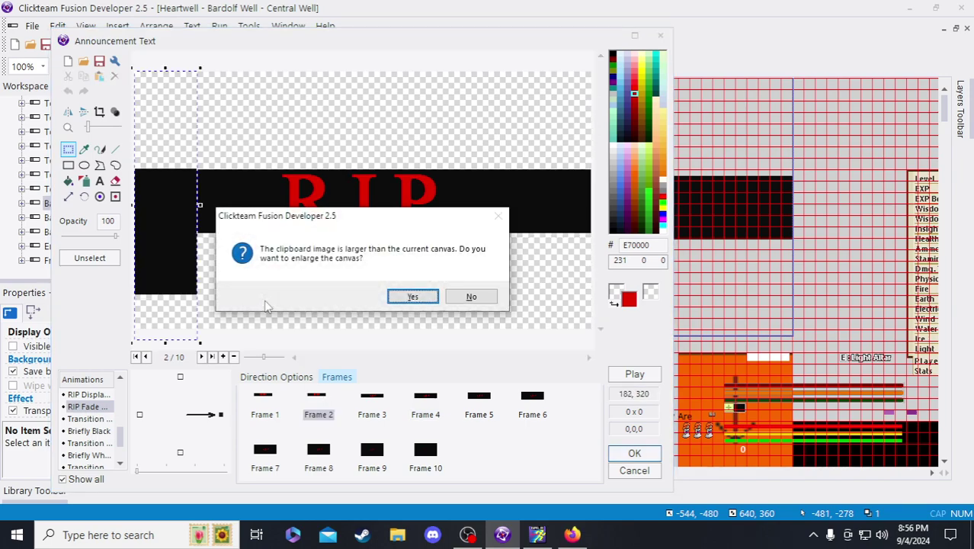
pyautogui.click(469, 299)
# - Move the pasted strip up until it is vertically centred on Frame 2's black band, and place it there
pyautogui.press('Up')
pyautogui.press('Up')
pyautogui.press('Up')
pyautogui.press('Up')
pyautogui.press('Up')
pyautogui.moveTo(187, 302); pyautogui.dragTo(187, 301)
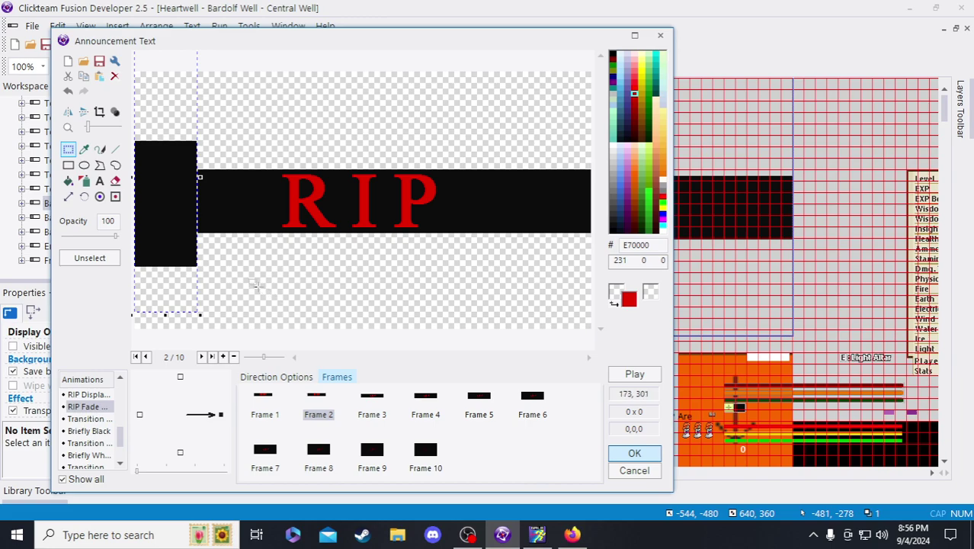
pyautogui.click(213, 294)
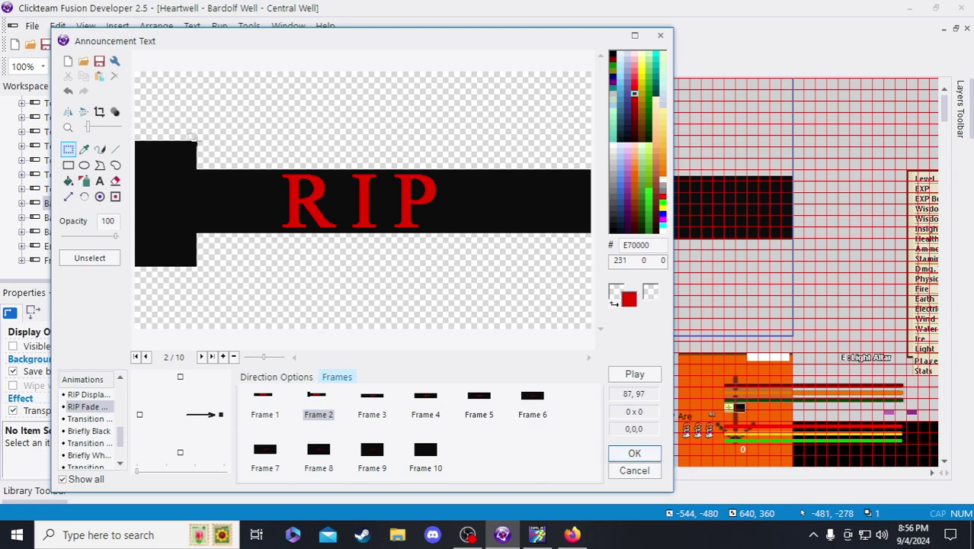
# - Shorten the strip's part below Frame 2's black band to about half and remove the part above the band
pyautogui.moveTo(215, 131); pyautogui.dragTo(131, 146)
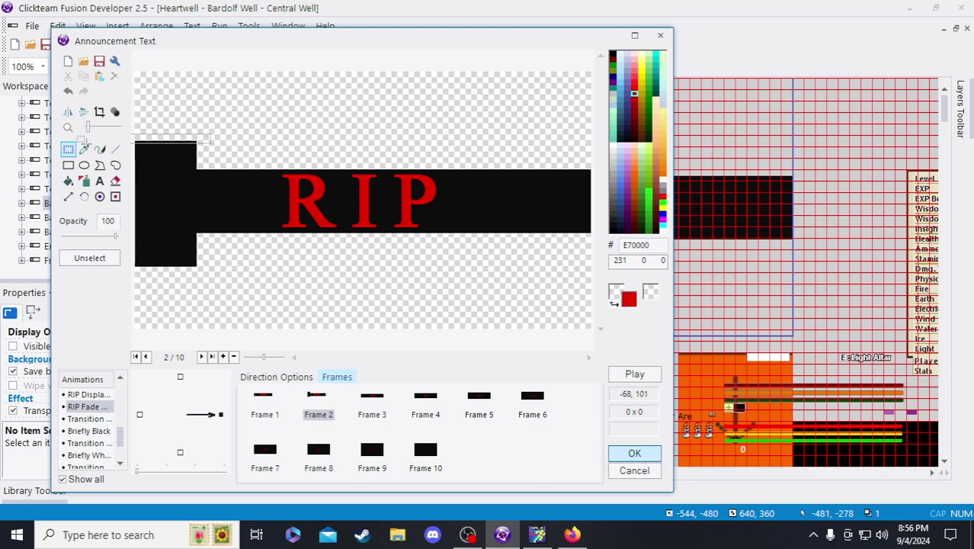
pyautogui.click(226, 282)
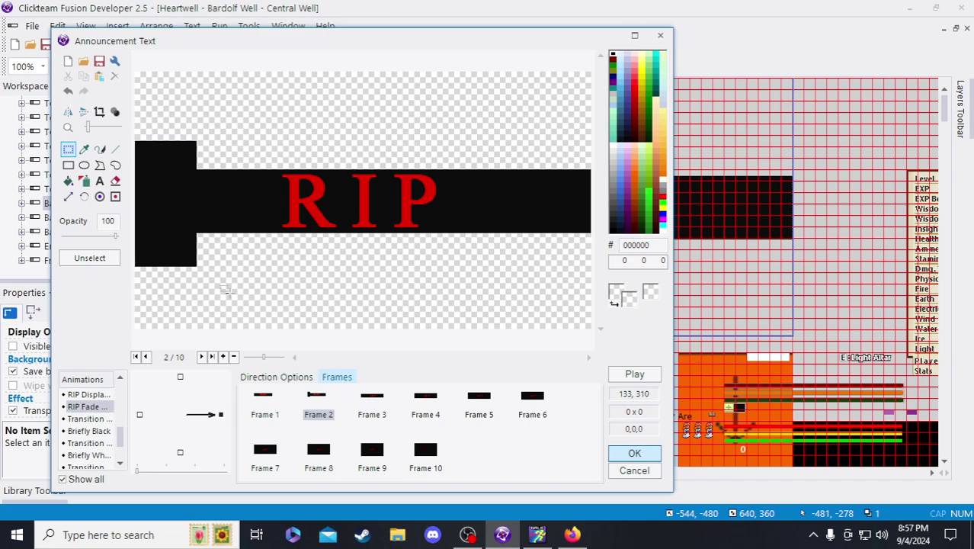
pyautogui.moveTo(229, 291); pyautogui.dragTo(96, 230)
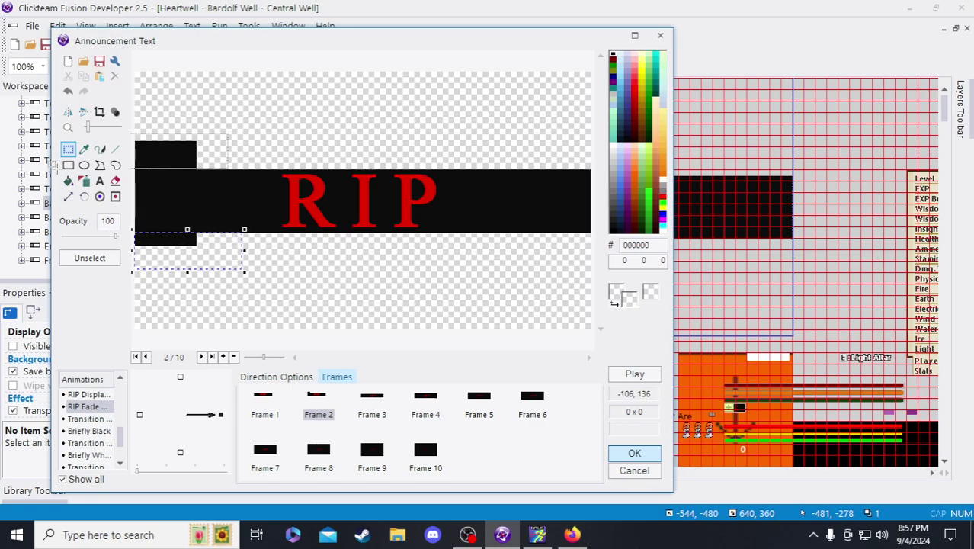
# - Copy the black piece below the band's left end and place the copy directly against the band's upper edge
pyautogui.click(249, 273)
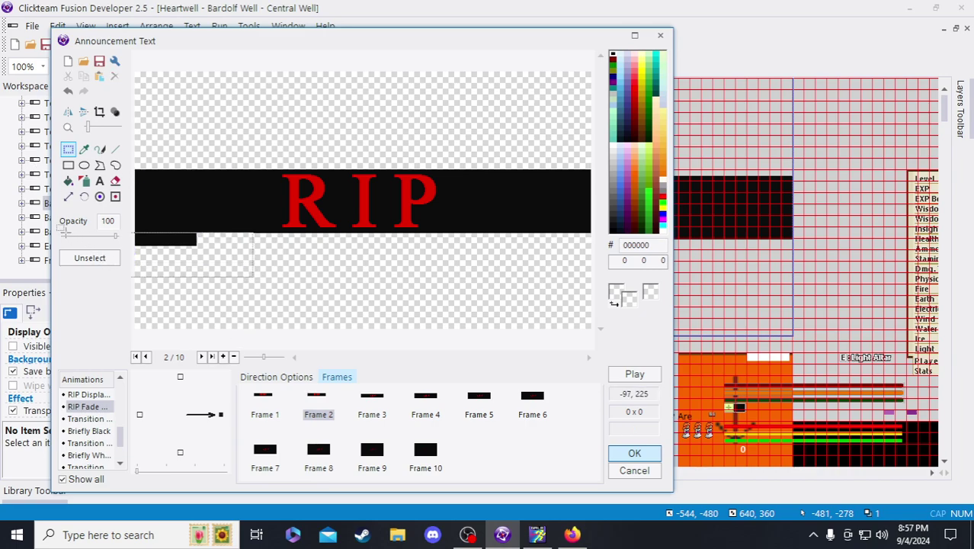
pyautogui.hotkey('ctrl', 'v')
pyautogui.moveTo(167, 110); pyautogui.dragTo(166, 188)
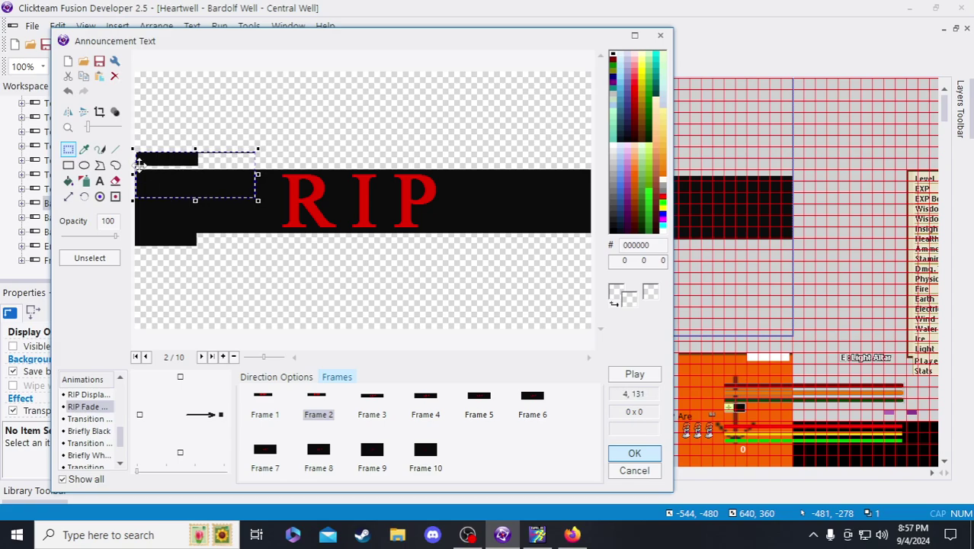
pyautogui.scroll(3, 141, 183)
pyautogui.press('Down')
pyautogui.press('Down')
pyautogui.press('Down')
pyautogui.press('Down')
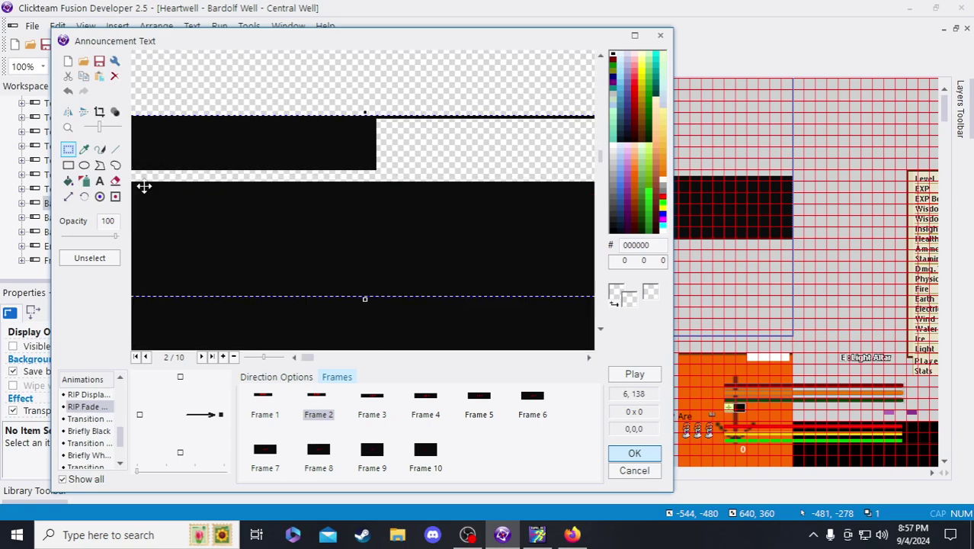
pyautogui.press('Down')
pyautogui.scroll(-1, 191, 187)
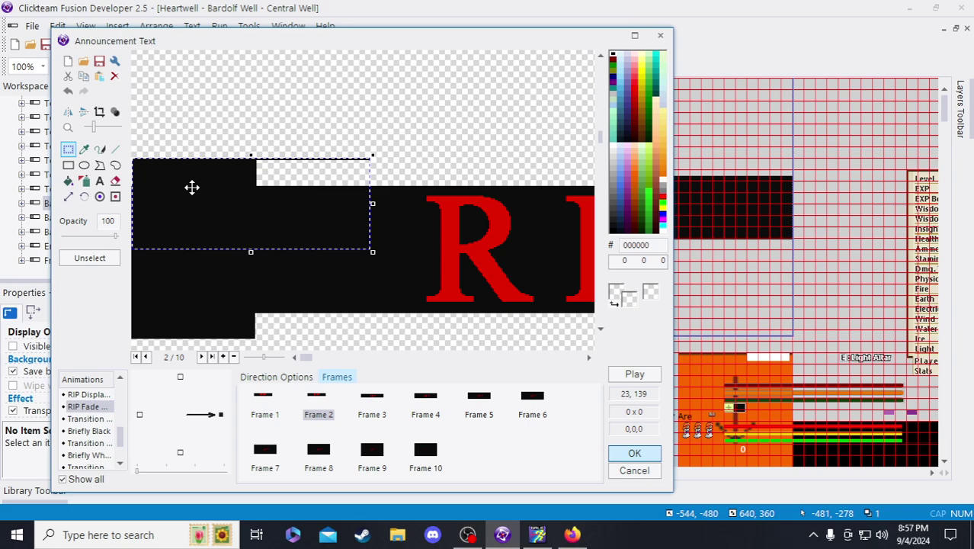
# - Remove the stray thin black line above the piece on top of Frame 2's band
pyautogui.click(387, 162)
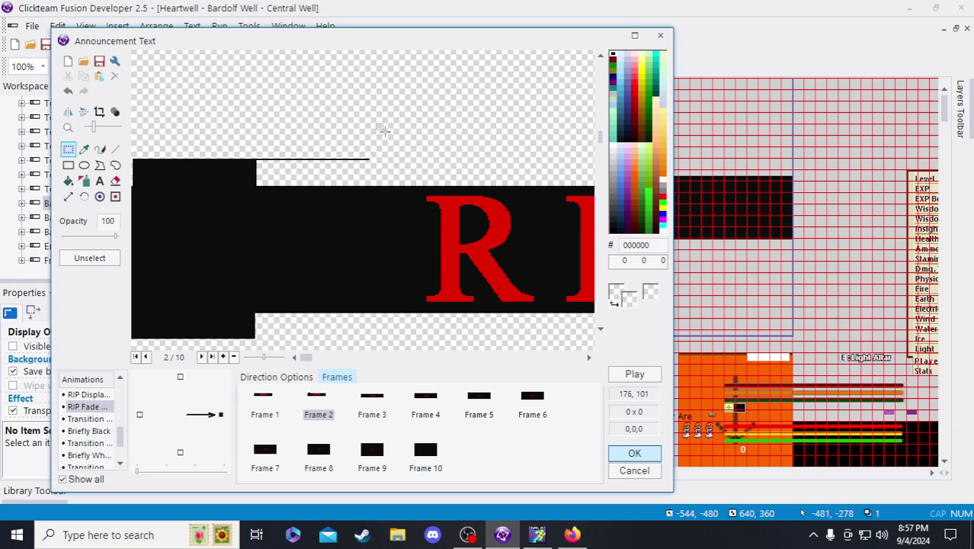
pyautogui.moveTo(412, 108); pyautogui.dragTo(81, 155)
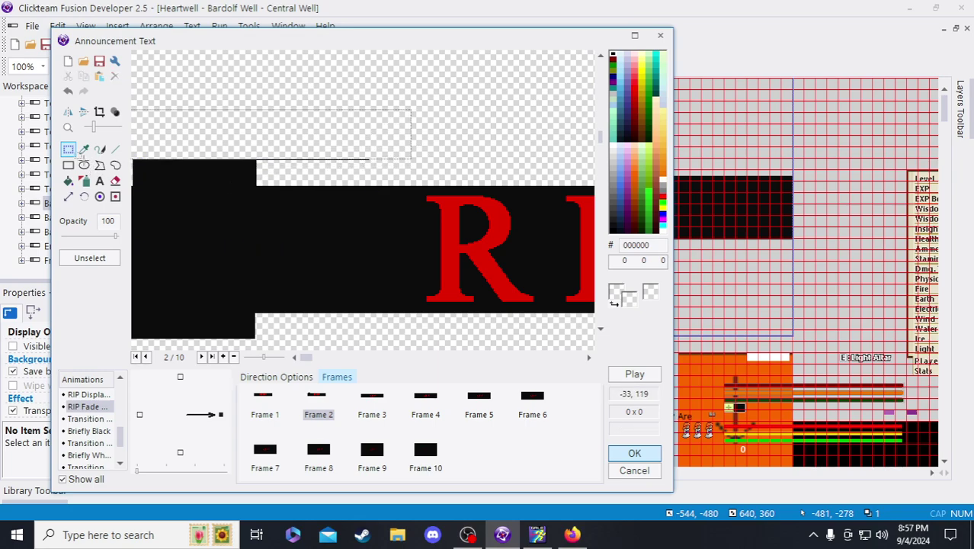
pyautogui.press('Tab')
pyautogui.click(315, 158)
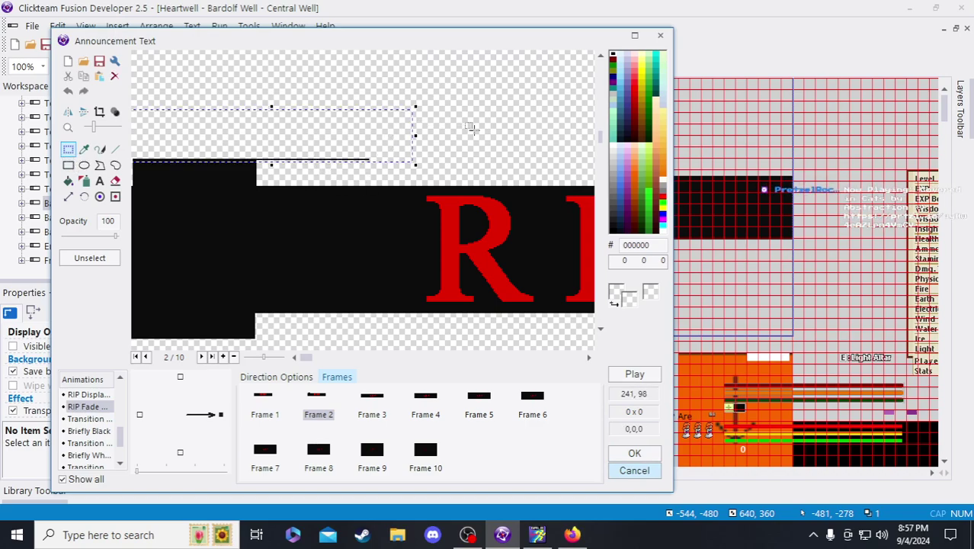
pyautogui.moveTo(445, 127); pyautogui.dragTo(124, 149)
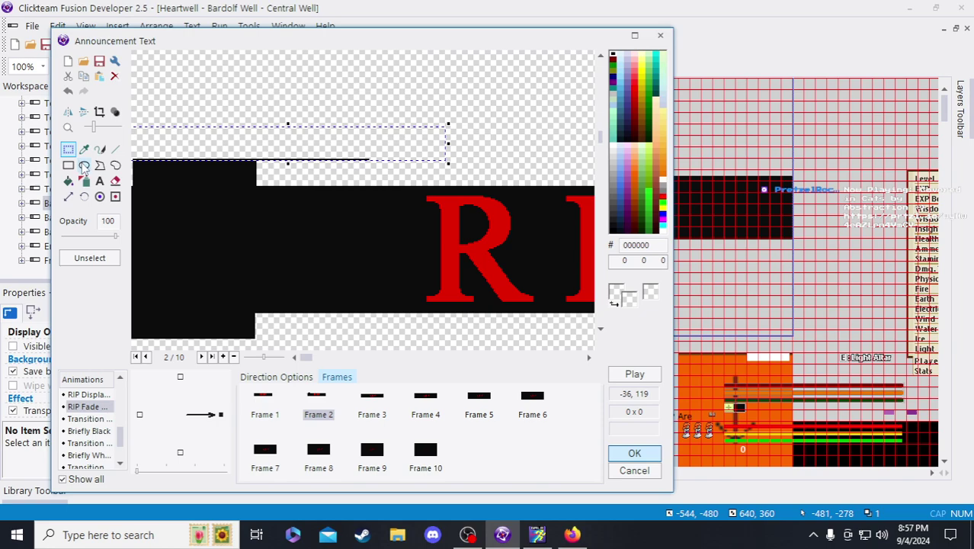
pyautogui.click(220, 218)
# - Shift the black piece above Frame 2's band slightly left so it sits flush with the canvas edge
pyautogui.moveTo(306, 140); pyautogui.dragTo(178, 152)
pyautogui.moveTo(269, 137); pyautogui.dragTo(130, 191)
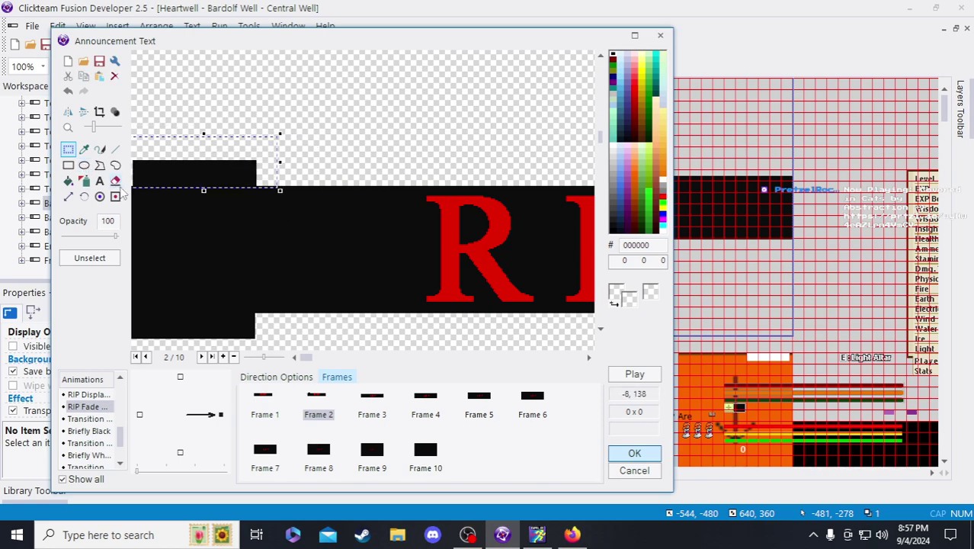
pyautogui.moveTo(308, 130); pyautogui.dragTo(114, 183)
pyautogui.click(323, 221)
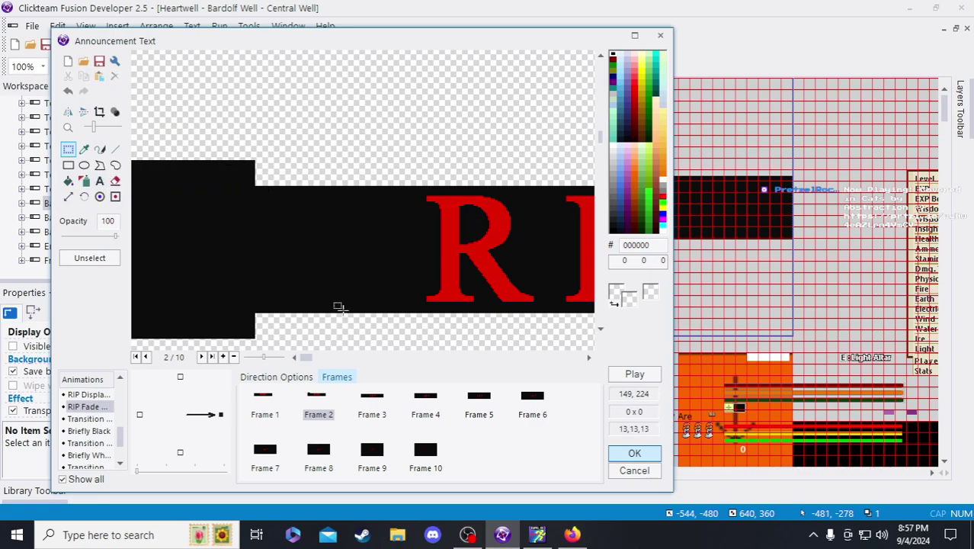
# - Stretch the black piece above Frame 2's band to the right edge of the canvas
pyautogui.scroll(-1, 340, 303)
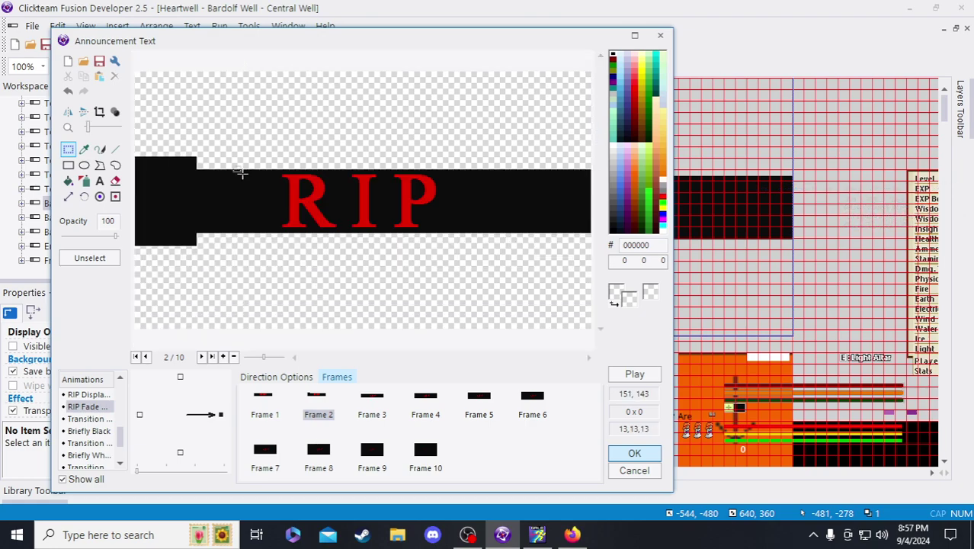
pyautogui.scroll(1, 163, 145)
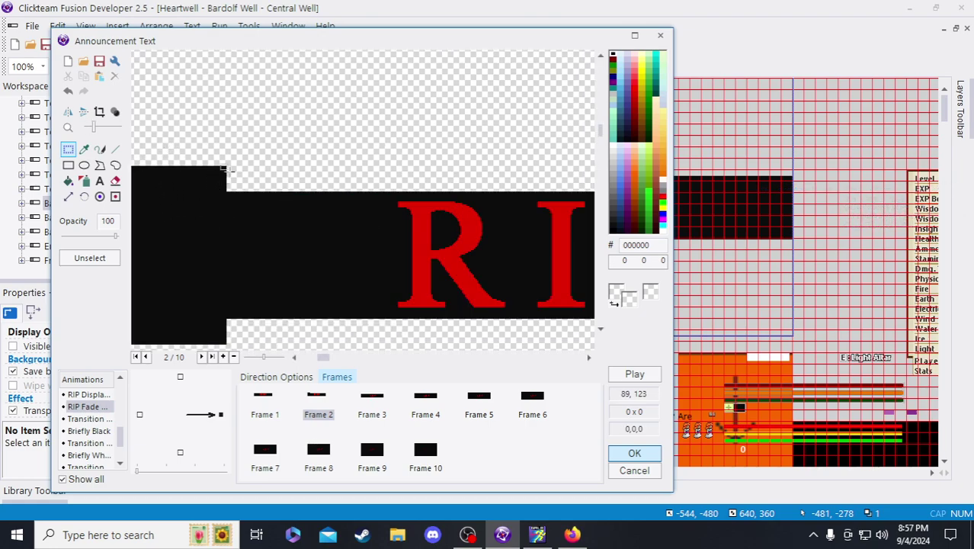
pyautogui.moveTo(176, 147); pyautogui.dragTo(225, 190)
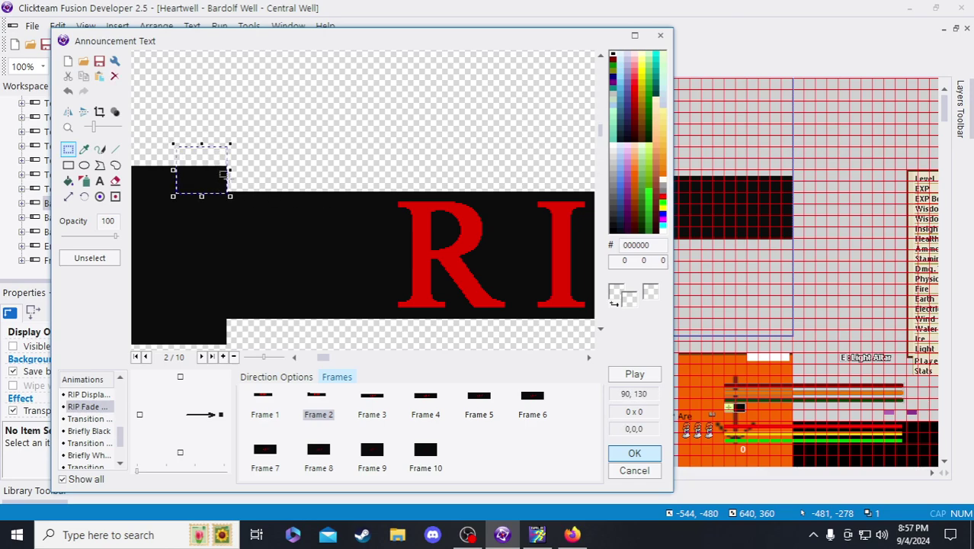
pyautogui.moveTo(194, 149); pyautogui.dragTo(224, 192)
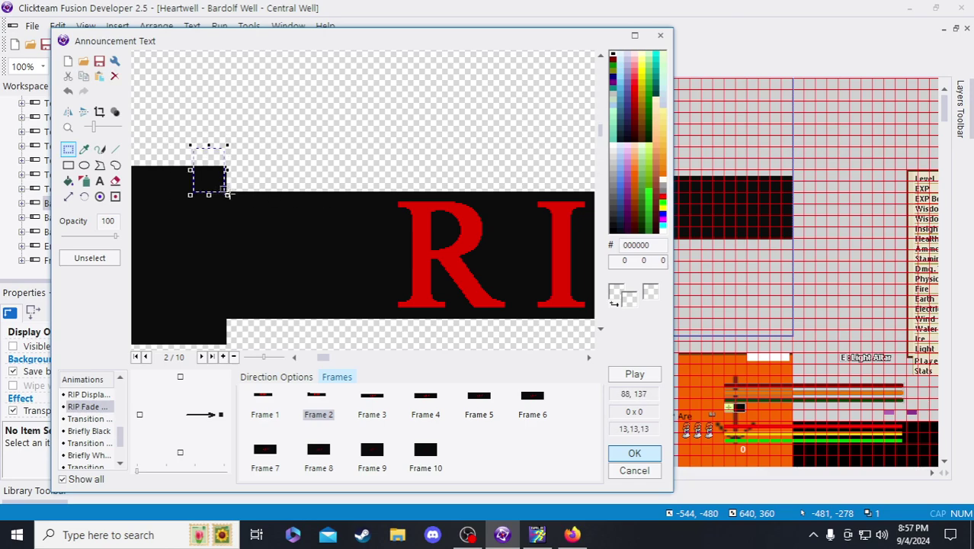
pyautogui.scroll(-1, 238, 178)
pyautogui.moveTo(200, 158); pyautogui.dragTo(595, 159)
pyautogui.click(239, 260)
# - Stretch the black piece below Frame 2's band to the right edge of the canvas
pyautogui.moveTo(219, 286); pyautogui.dragTo(186, 229)
pyautogui.scroll(2, 200, 244)
pyautogui.scroll(-2, 250, 265)
pyautogui.click(305, 290)
pyautogui.moveTo(180, 296); pyautogui.dragTo(210, 200)
pyautogui.scroll(3, 199, 227)
pyautogui.scroll(-3, 228, 274)
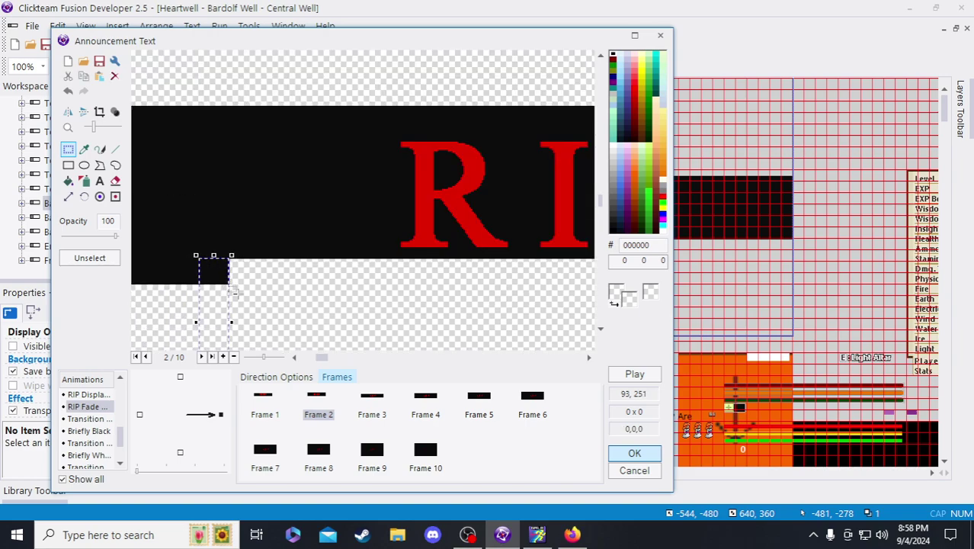
pyautogui.scroll(-2, 234, 291)
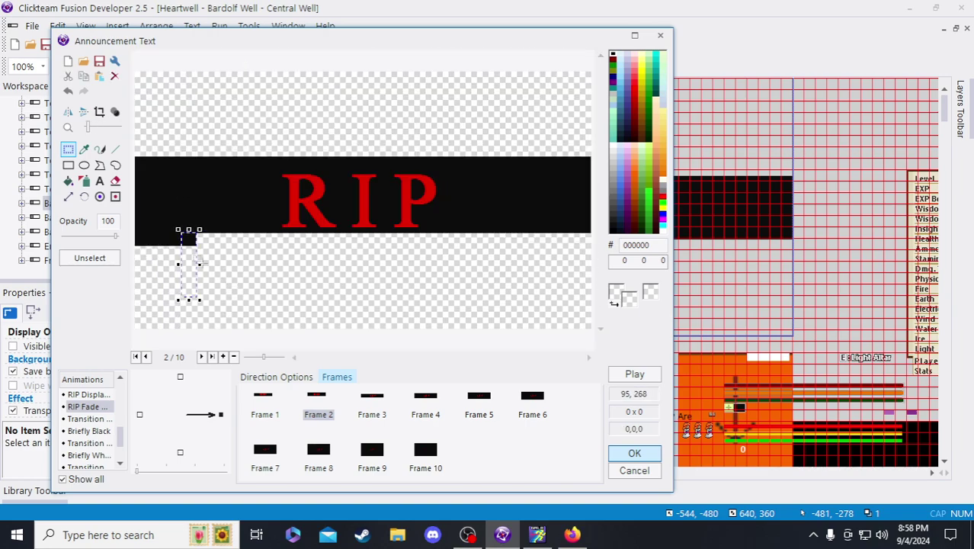
pyautogui.moveTo(199, 263); pyautogui.dragTo(609, 288)
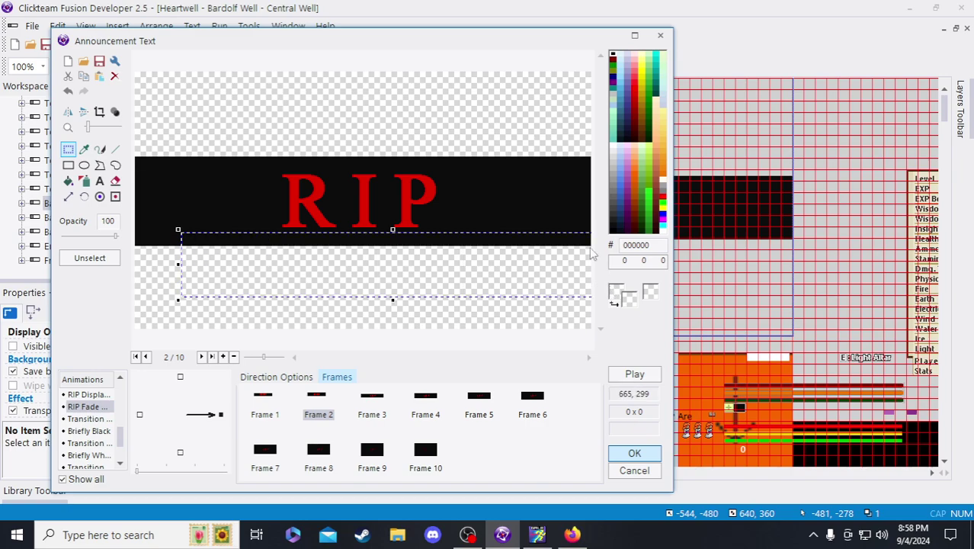
pyautogui.click(259, 150)
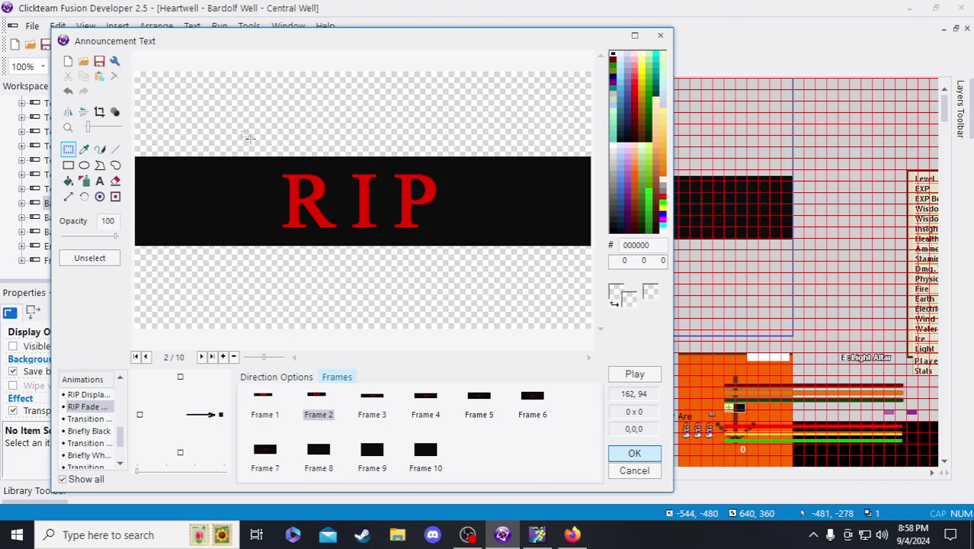
# - Compare Frame 2's band height and lettering with the neighbouring RIP Fade Out frames
pyautogui.click(265, 413)
pyautogui.click(319, 414)
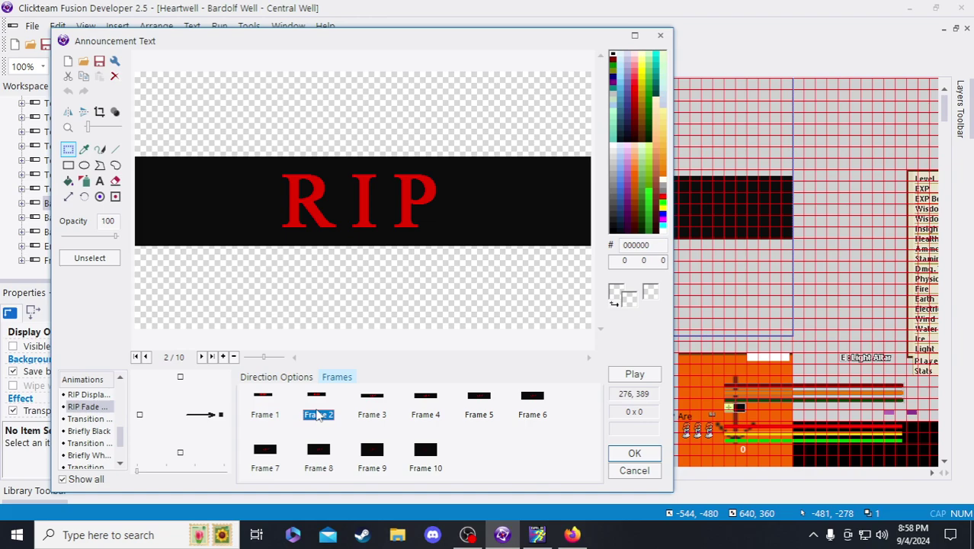
pyautogui.click(279, 408)
pyautogui.click(307, 406)
pyautogui.click(470, 408)
pyautogui.click(313, 408)
pyautogui.scroll(1, 213, 239)
pyautogui.scroll(-1, 214, 240)
pyautogui.click(280, 410)
pyautogui.click(470, 416)
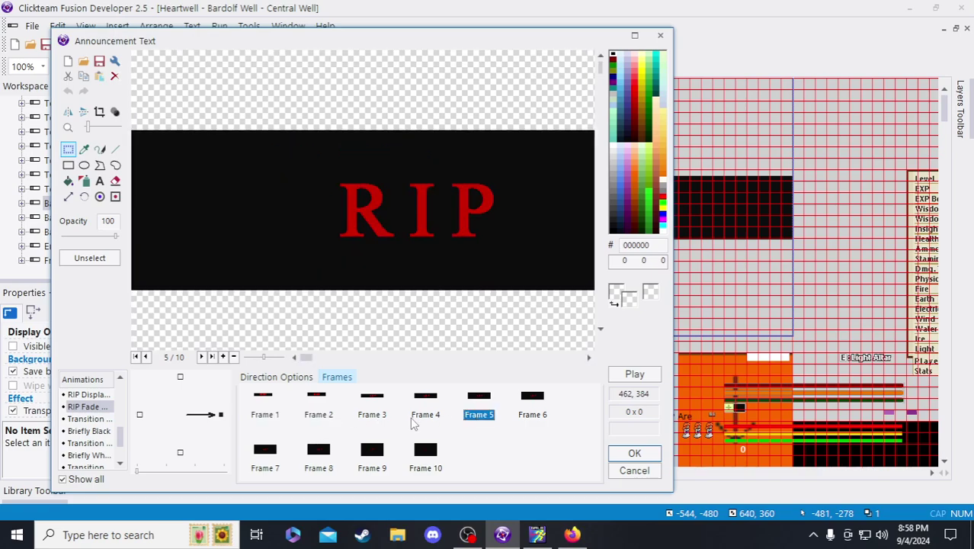
pyautogui.click(324, 412)
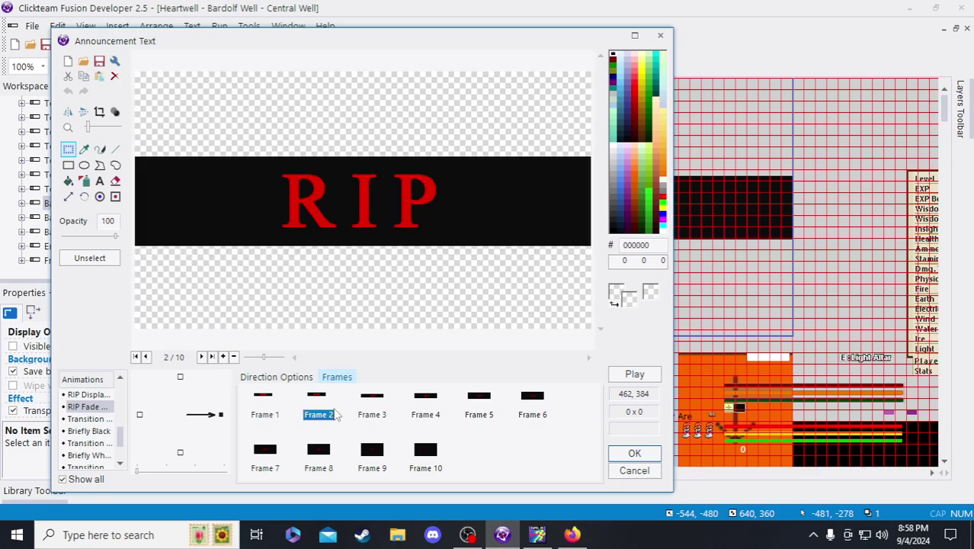
# - Duplicate Frame 2 as a new Frame 3 and open the duplicate
pyautogui.click(260, 418)
pyautogui.click(309, 413)
pyautogui.press('Insert')
pyautogui.click(370, 416)
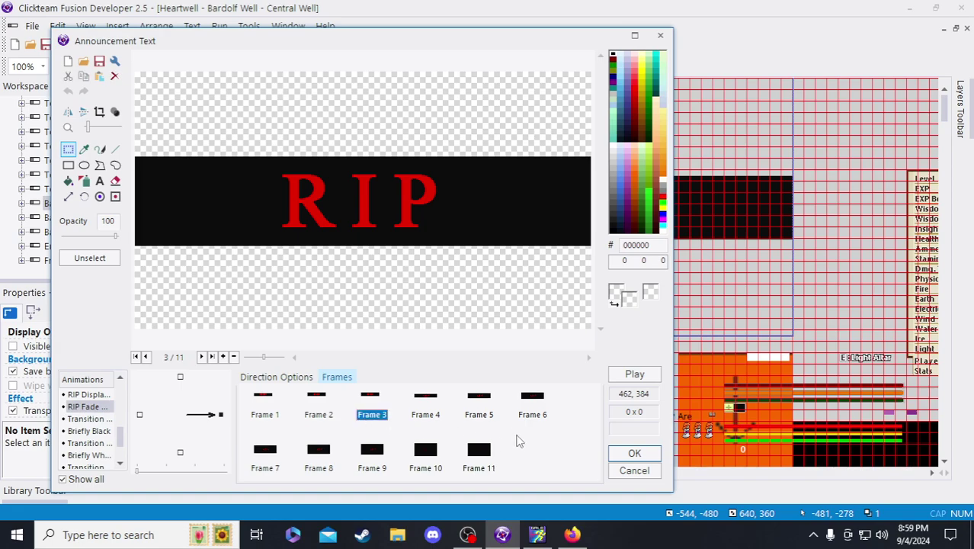
# - Sample the dark red CB0000 from Frame 6's letters and fill Frame 3's RIP letters with it
pyautogui.click(534, 414)
pyautogui.click(84, 150)
pyautogui.click(381, 201)
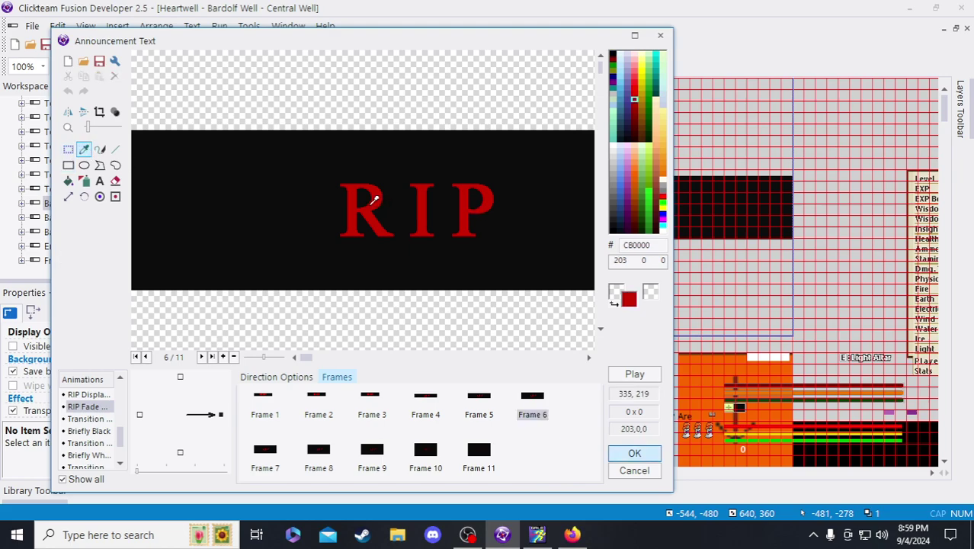
pyautogui.click(371, 412)
pyautogui.click(70, 181)
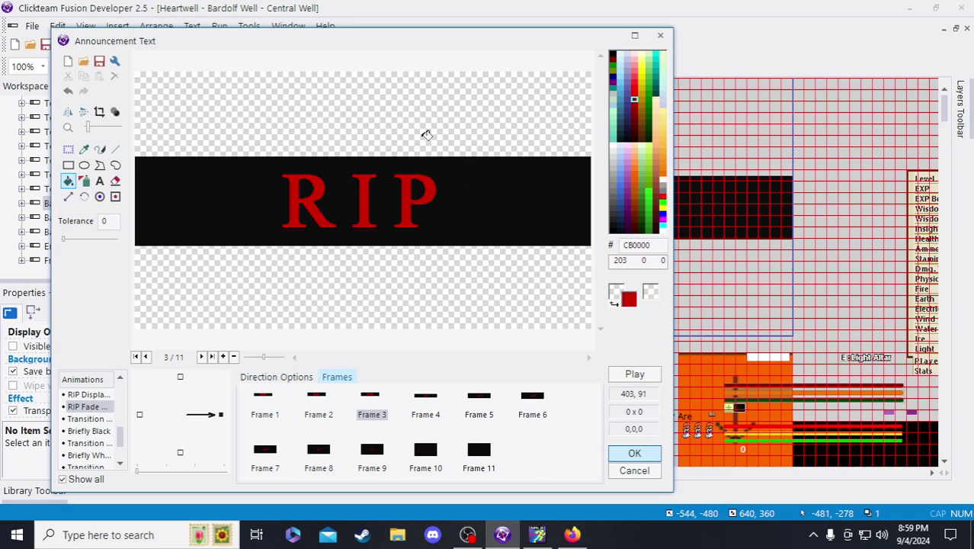
pyautogui.click(68, 148)
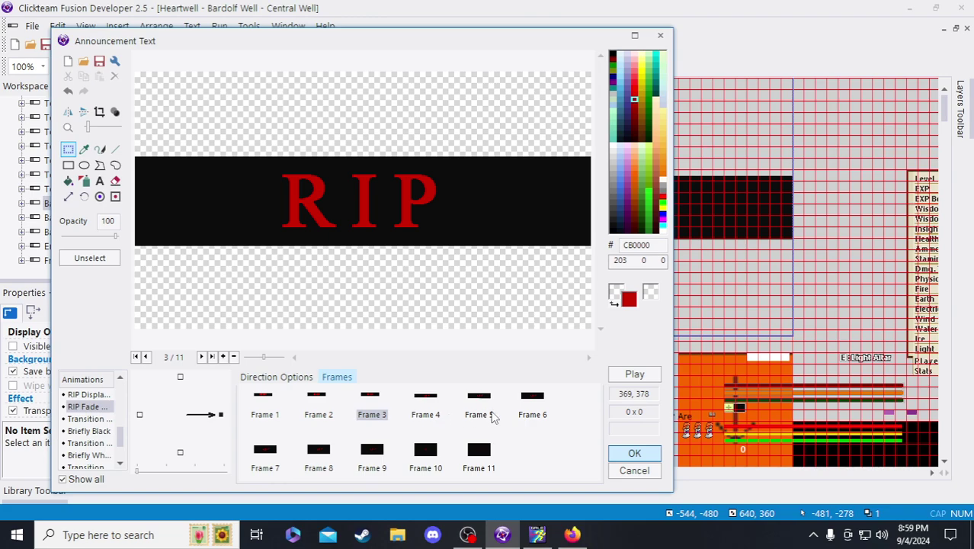
# - Compare Frame 3's letters and black band with those of Frame 6
pyautogui.click(531, 416)
pyautogui.click(381, 410)
pyautogui.click(537, 417)
pyautogui.click(375, 412)
pyautogui.click(531, 418)
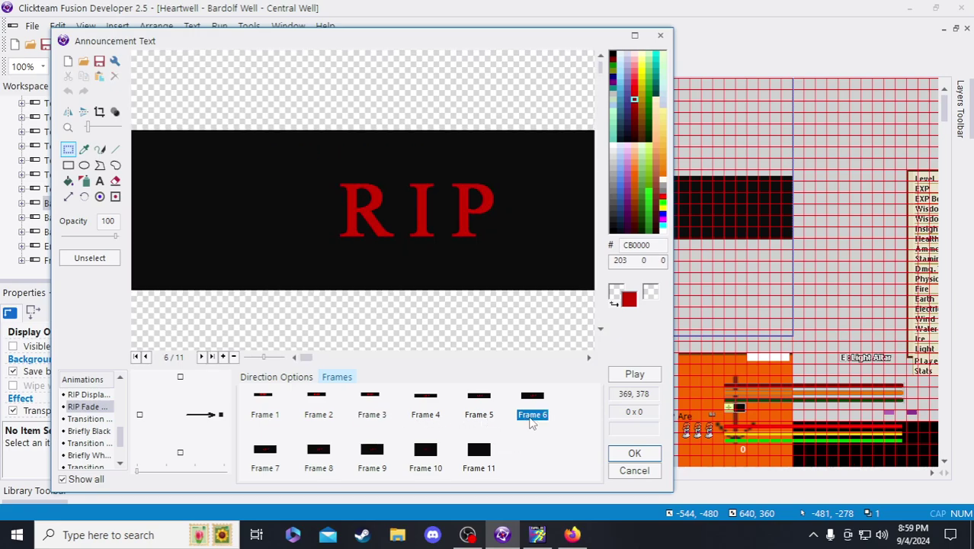
pyautogui.click(381, 415)
pyautogui.click(537, 420)
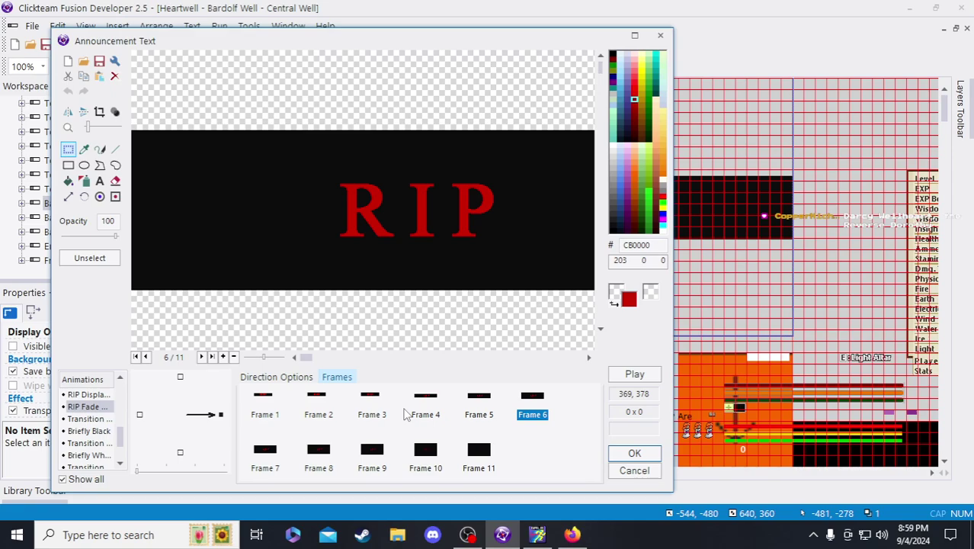
pyautogui.click(376, 412)
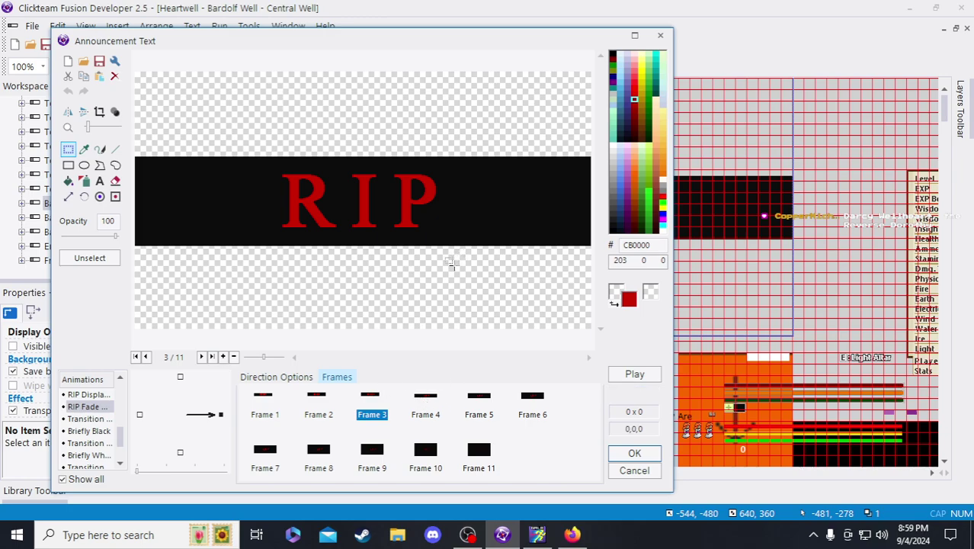
# - Check how the black band and letter colour progress from Frame 2 through Frame 6
pyautogui.click(318, 404)
pyautogui.click(368, 406)
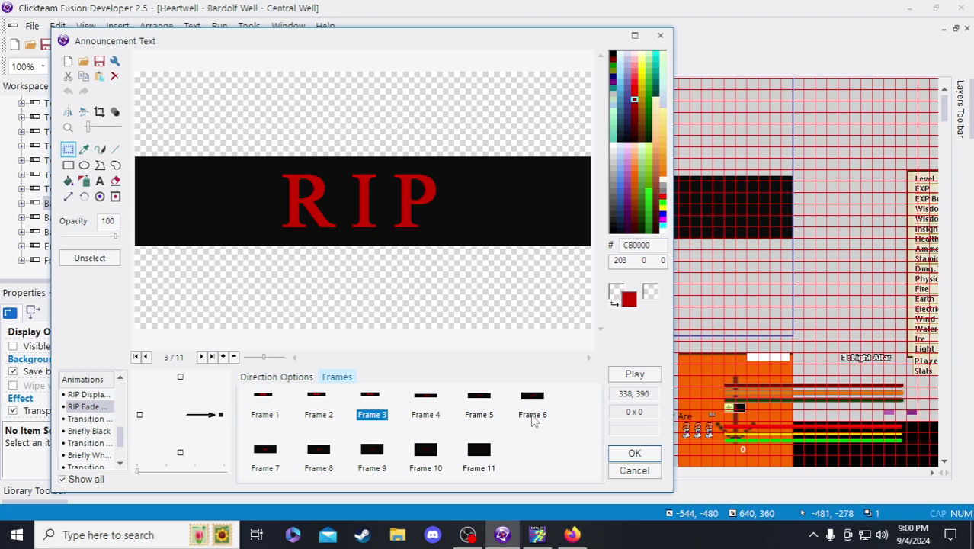
pyautogui.click(533, 412)
pyautogui.click(487, 412)
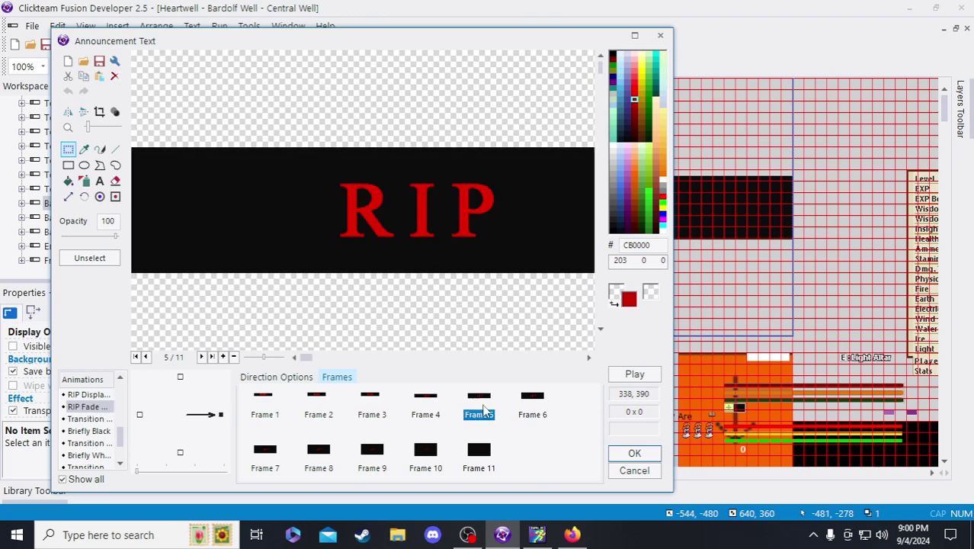
pyautogui.click(439, 412)
pyautogui.click(371, 413)
pyautogui.click(436, 414)
pyautogui.click(487, 413)
pyautogui.click(534, 414)
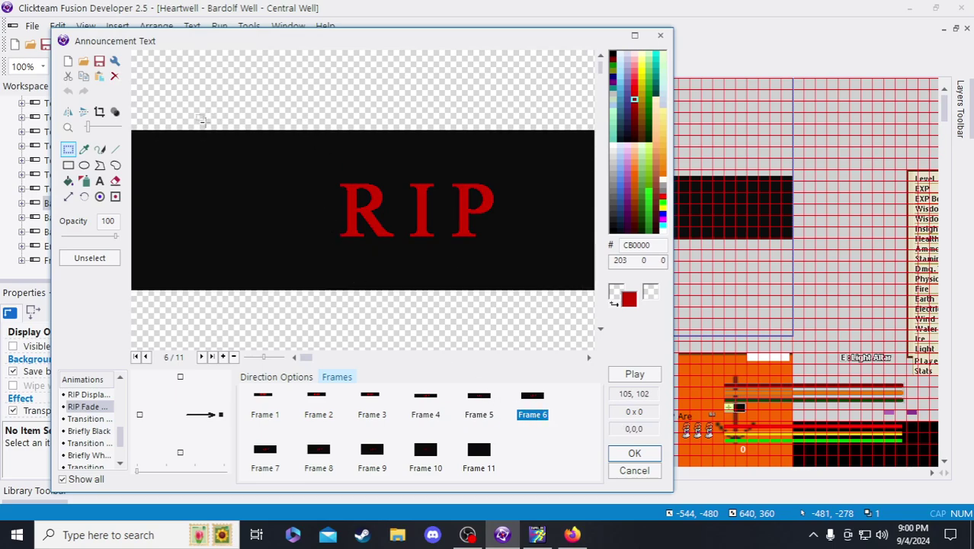
# - Stretch the upper-left corner of Frame 3's black band slightly upward to mark the taller band height
pyautogui.click(383, 406)
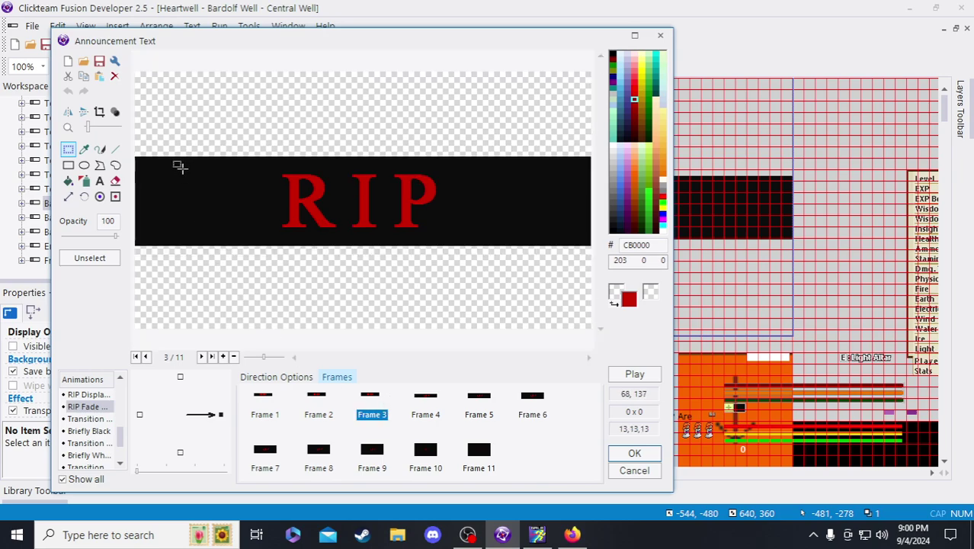
pyautogui.moveTo(167, 147); pyautogui.dragTo(132, 171)
pyautogui.moveTo(147, 130); pyautogui.dragTo(151, 124)
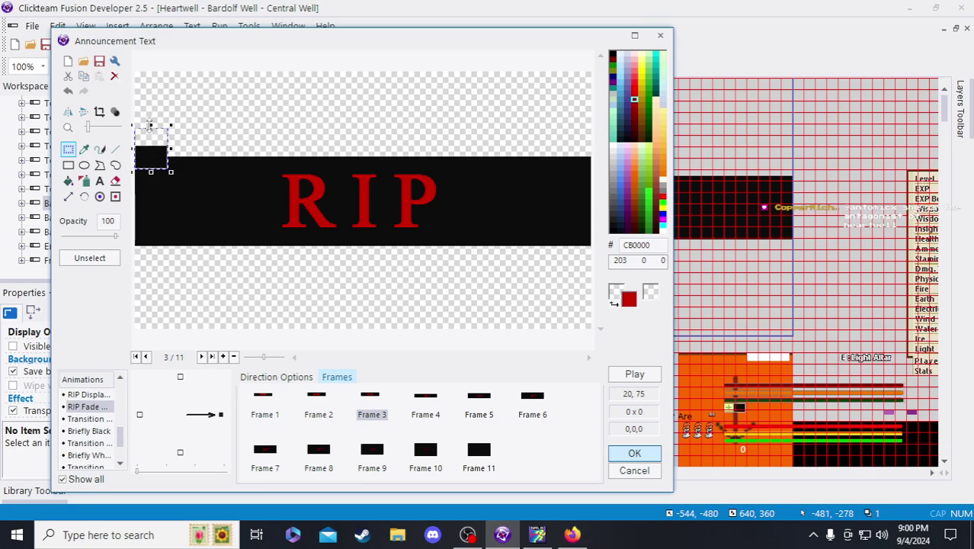
pyautogui.click(204, 148)
# - Copy the raised black piece at Frame 3's left end and place the copy directly against the band's lower edge
pyautogui.moveTo(200, 138); pyautogui.dragTo(133, 160)
pyautogui.scroll(2, 156, 171)
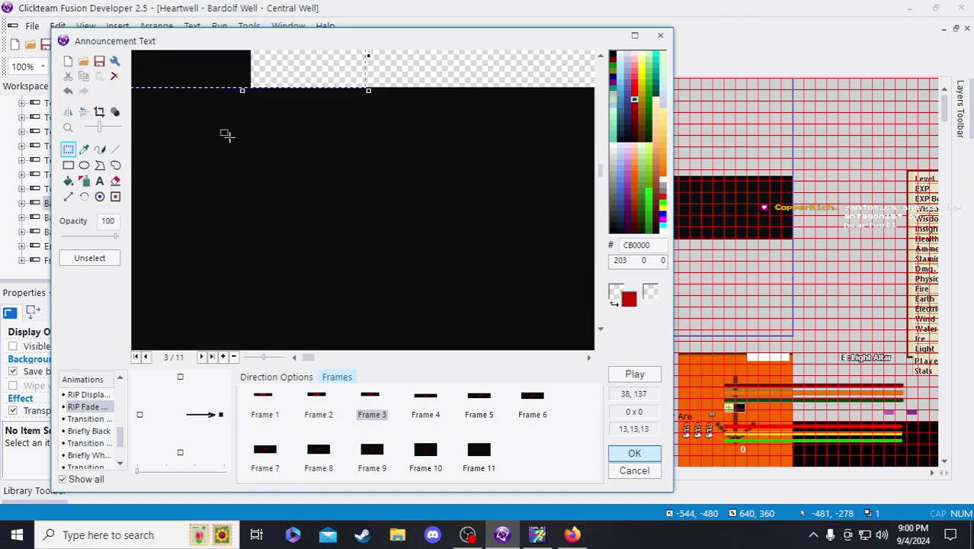
pyautogui.scroll(-2, 226, 133)
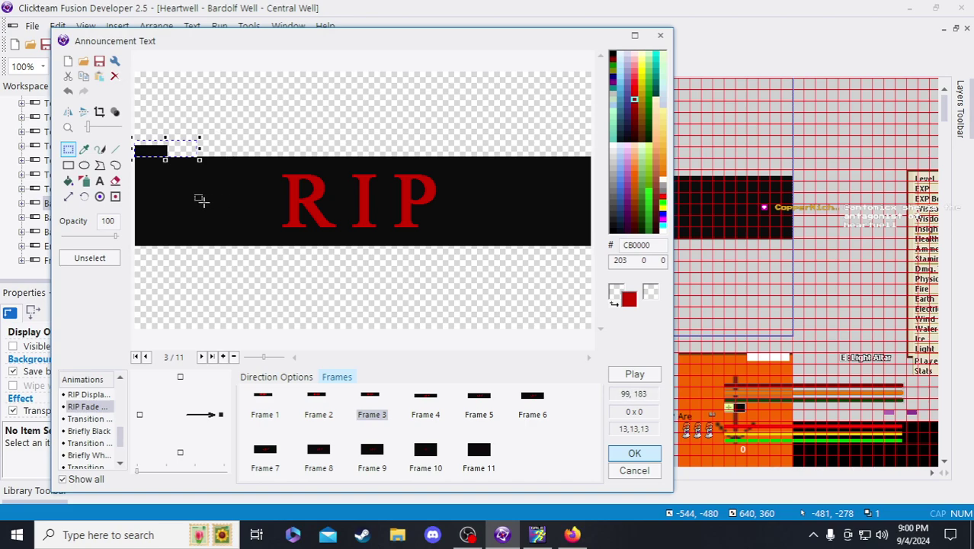
pyautogui.hotkey('ctrl', 'v')
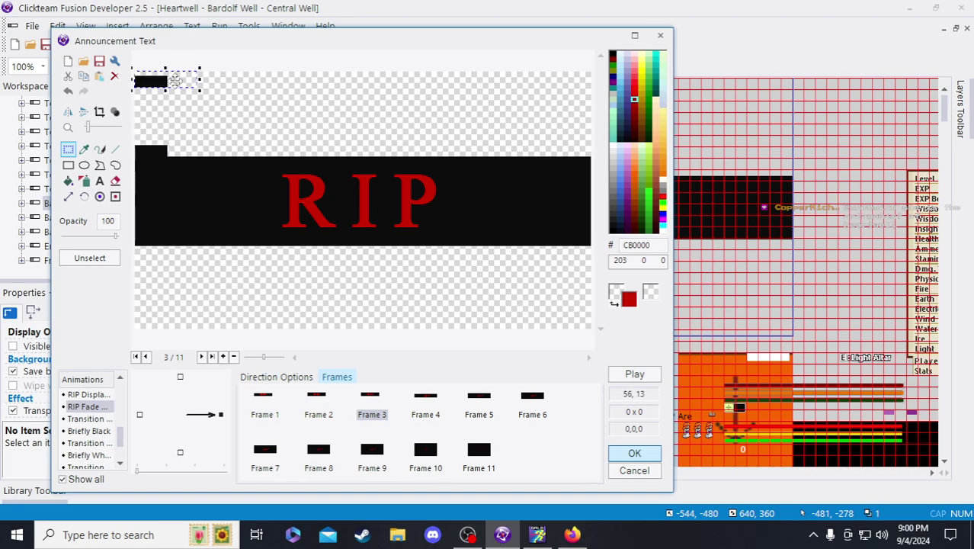
pyautogui.moveTo(147, 81); pyautogui.dragTo(136, 263)
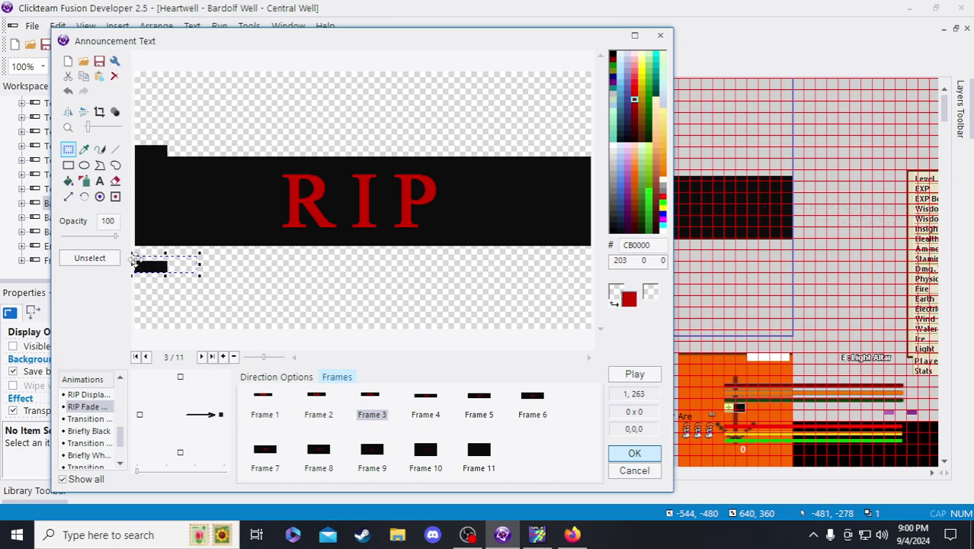
pyautogui.scroll(3, 134, 263)
pyautogui.hscroll(-3, 326, 364)
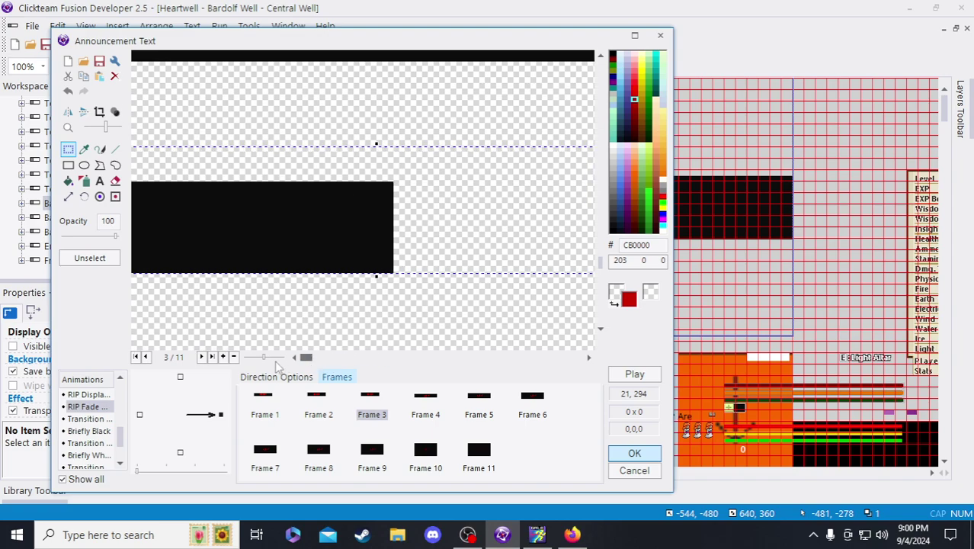
pyautogui.moveTo(217, 217); pyautogui.dragTo(193, 165)
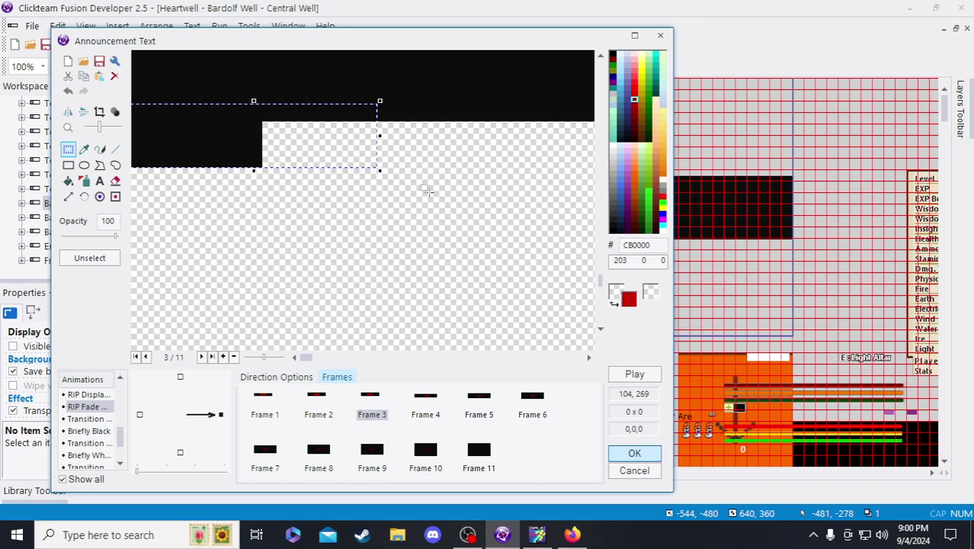
# - Stretch a section of the raised black piece on Frame 3's upper edge across the band's remaining width
pyautogui.scroll(3, 412, 186)
pyautogui.keyDown('ctrl'); pyautogui.scroll(-1, 351, 217); pyautogui.keyUp('ctrl')
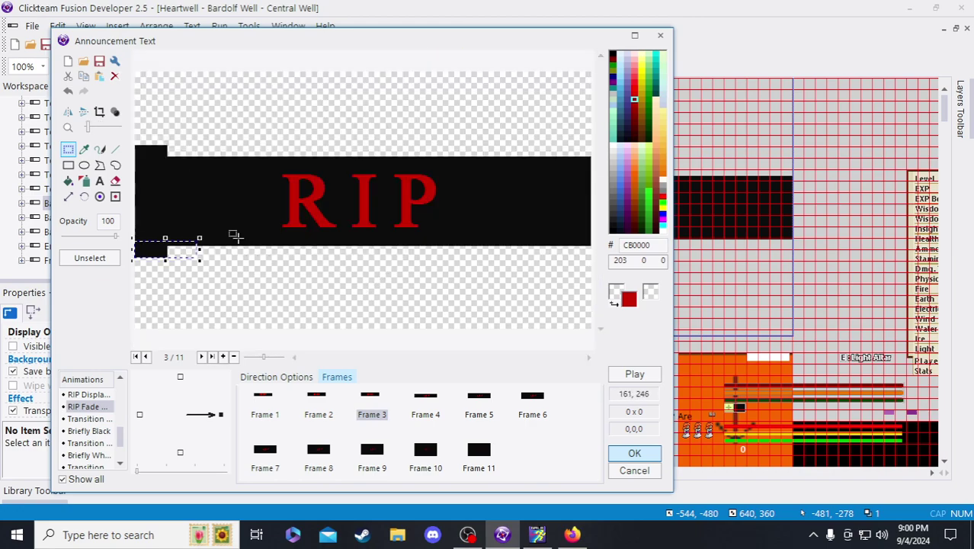
pyautogui.click(179, 141)
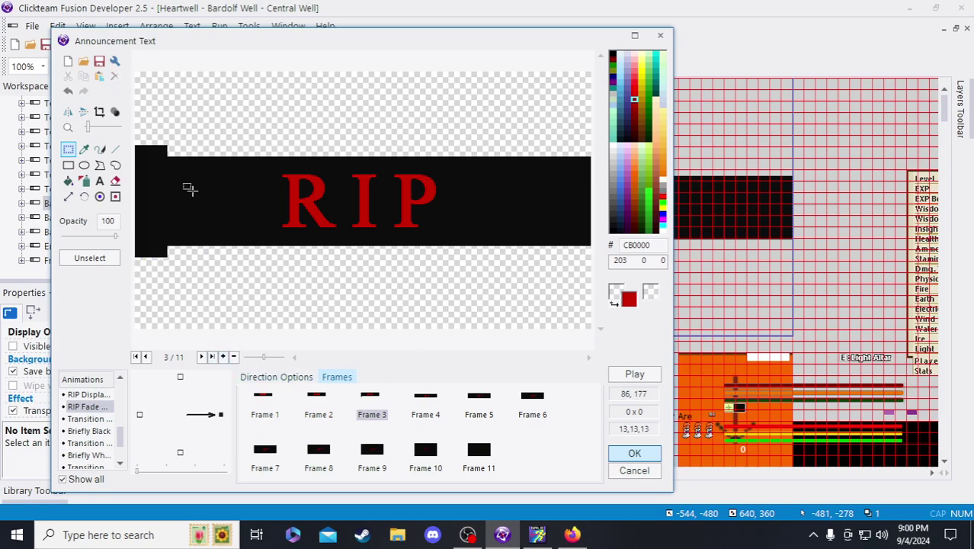
pyautogui.moveTo(192, 130); pyautogui.dragTo(154, 158)
pyautogui.click(192, 137)
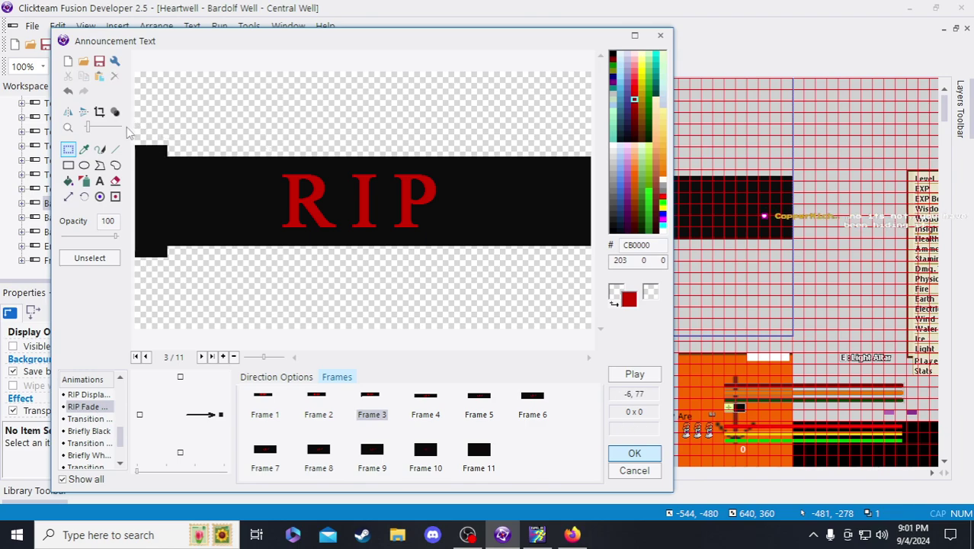
pyautogui.scroll(2, 156, 141)
pyautogui.moveTo(160, 146); pyautogui.dragTo(210, 220)
pyautogui.scroll(-2, 261, 281)
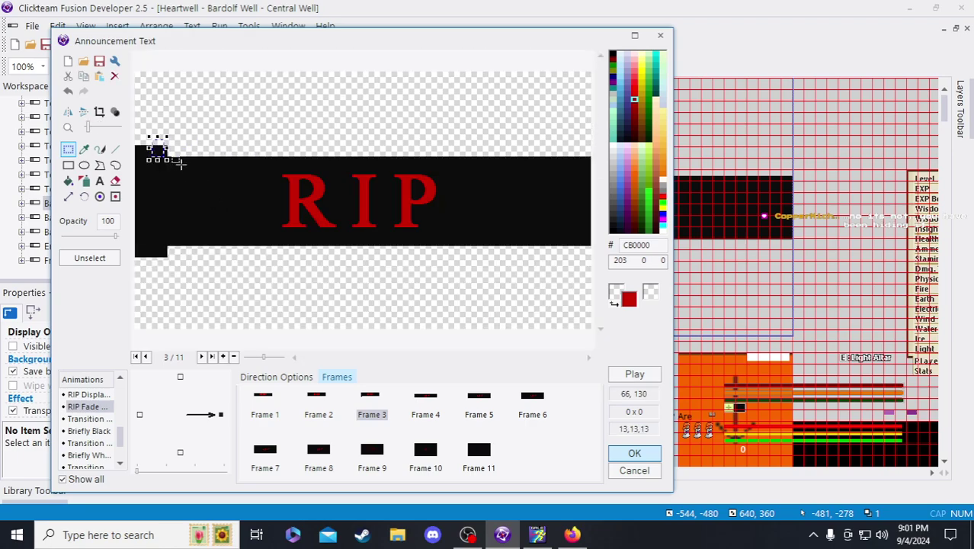
pyautogui.moveTo(157, 148); pyautogui.dragTo(592, 149)
pyautogui.click(174, 281)
# - Stretch a section of the black piece below Frame 3's lower edge across the band's remaining width
pyautogui.scroll(4, 156, 267)
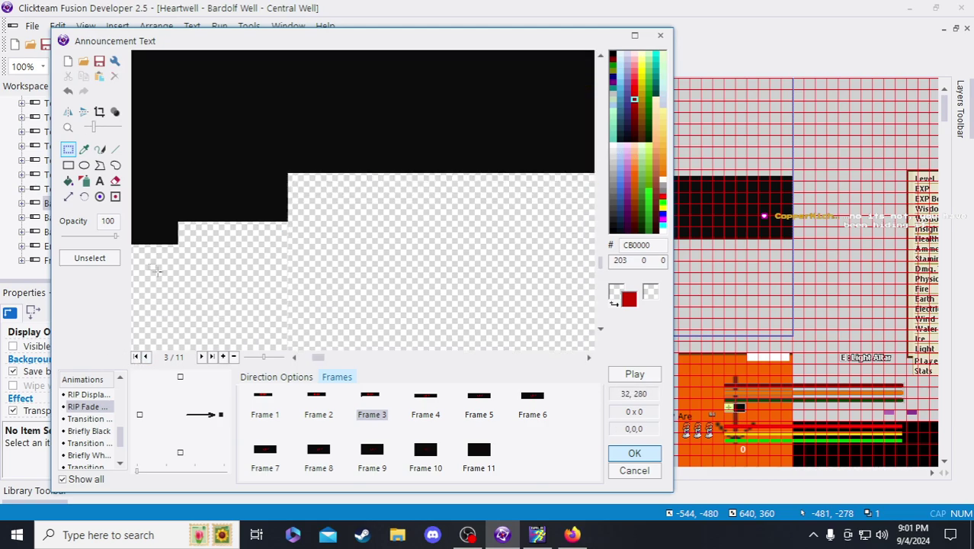
pyautogui.moveTo(250, 267); pyautogui.dragTo(212, 173)
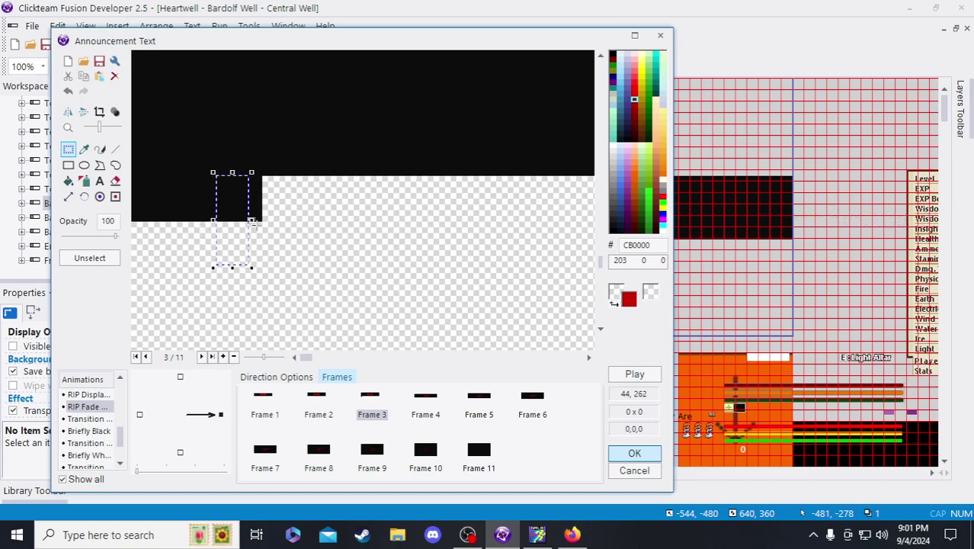
pyautogui.scroll(-4, 251, 219)
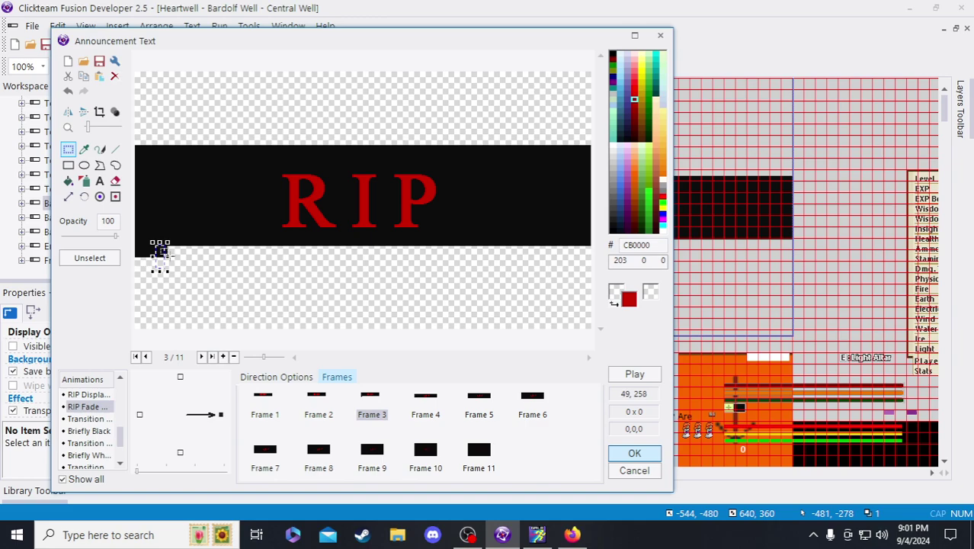
pyautogui.moveTo(160, 250); pyautogui.dragTo(596, 261)
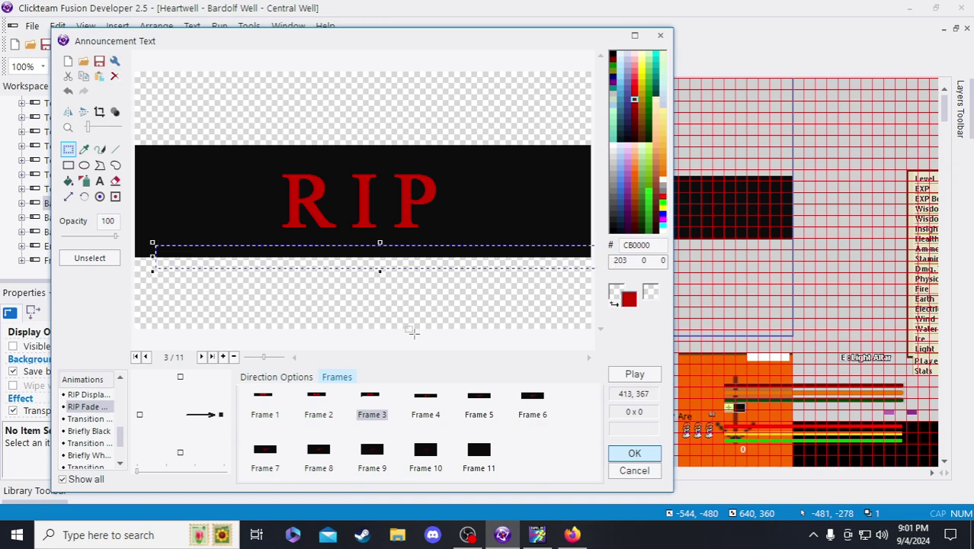
# - Check how the letter colour and black band height progress from Frame 1 through Frame 3
pyautogui.click(326, 404)
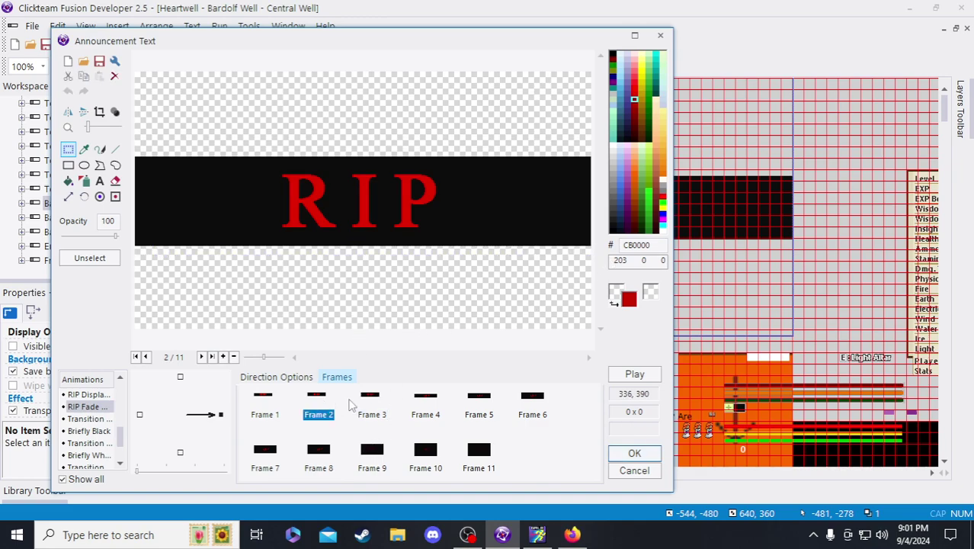
pyautogui.click(279, 392)
pyautogui.click(321, 402)
pyautogui.click(373, 408)
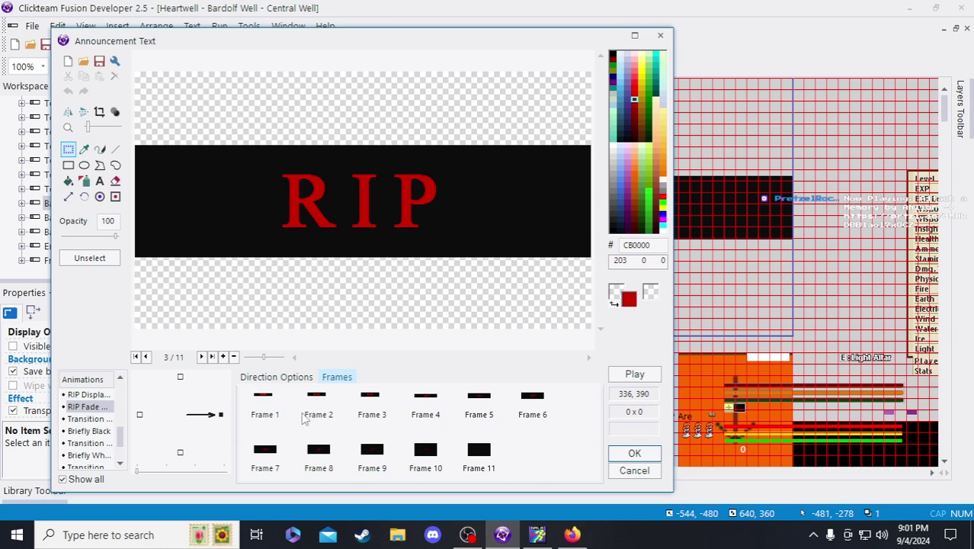
pyautogui.click(266, 408)
pyautogui.click(320, 416)
pyautogui.click(370, 411)
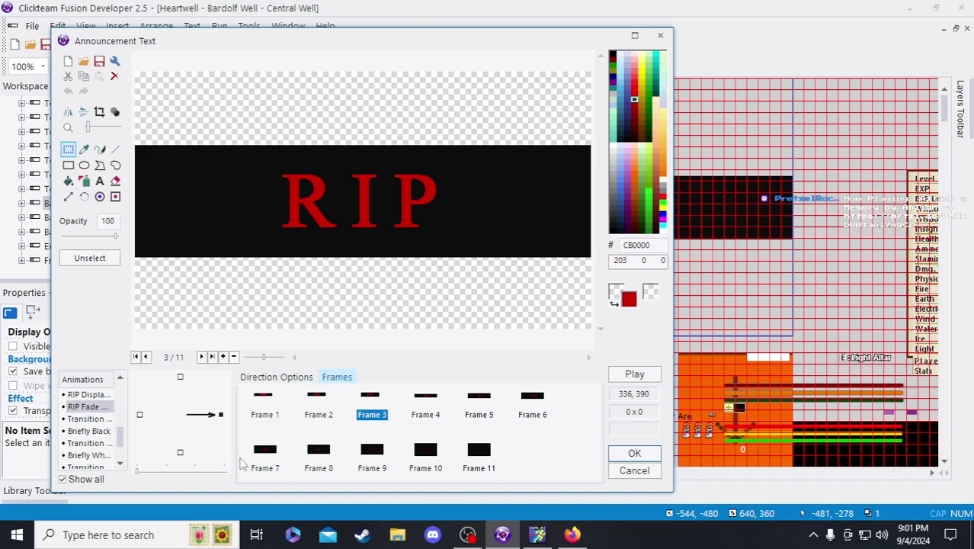
# - Insert a duplicate of Frame 3 as Frame 4 and sample the darker red B30000 from Frame 8's letters
pyautogui.click(223, 357)
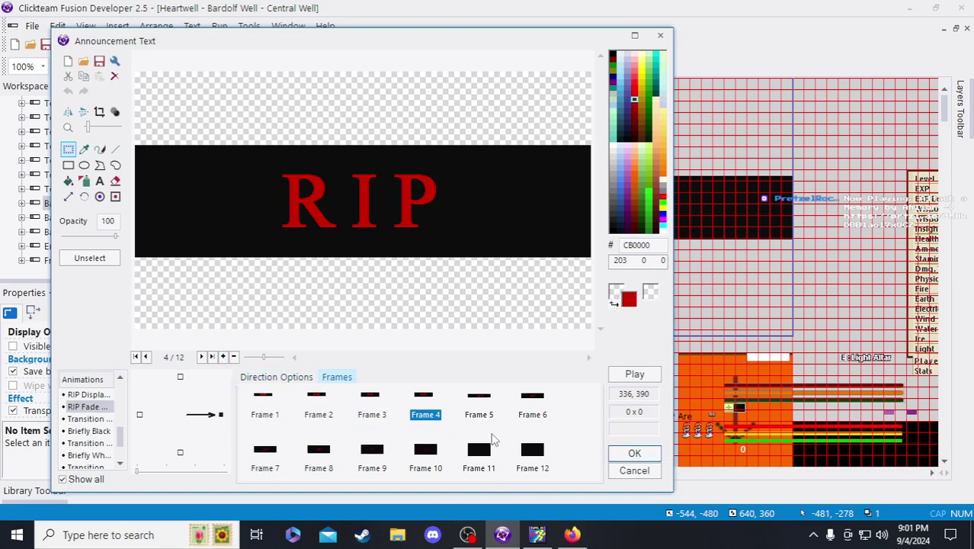
pyautogui.click(324, 453)
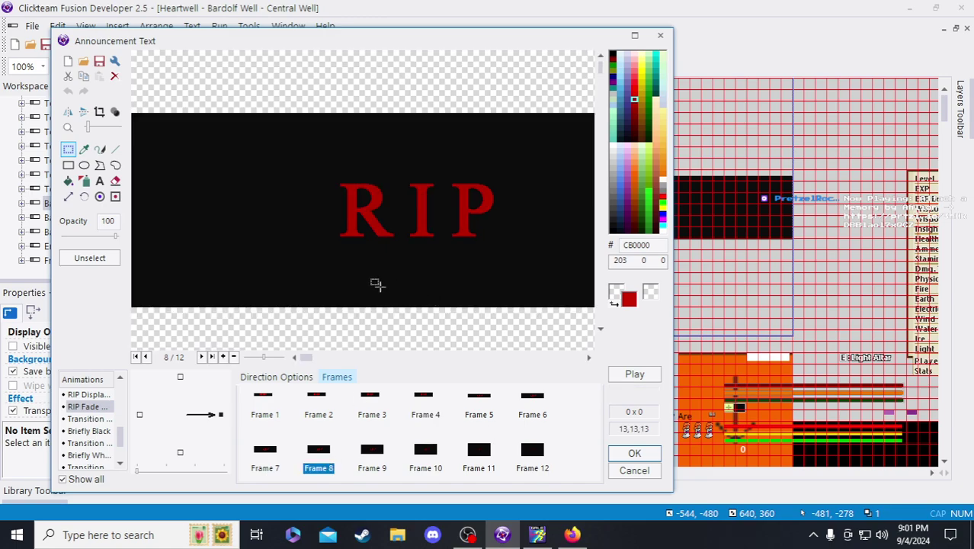
pyautogui.click(95, 257)
pyautogui.click(84, 149)
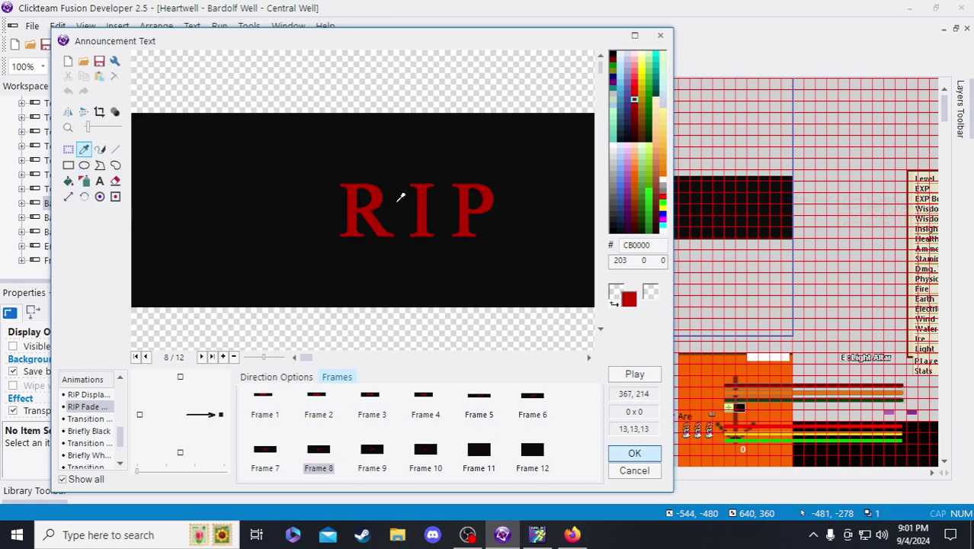
pyautogui.click(374, 202)
pyautogui.click(67, 149)
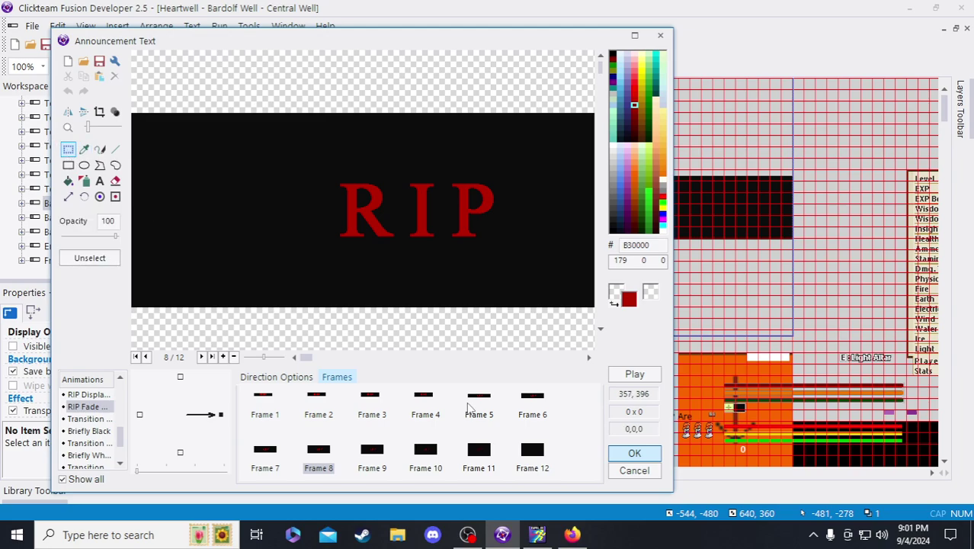
# - Compare Frame 4 with Frame 3 and fill Frame 4's R, I and P letters with the red B30000
pyautogui.click(424, 405)
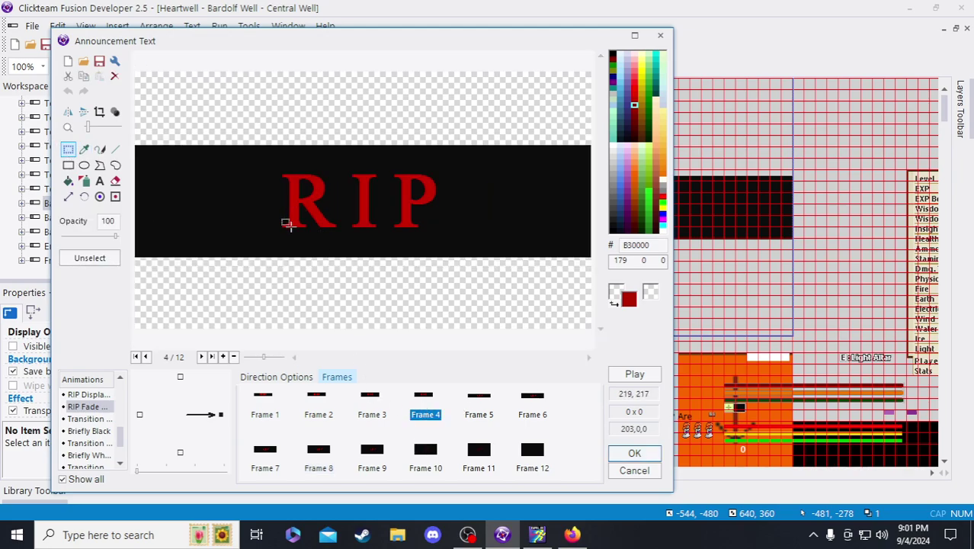
pyautogui.scroll(1, 320, 183)
pyautogui.scroll(-1, 320, 184)
pyautogui.click(369, 412)
pyautogui.click(421, 412)
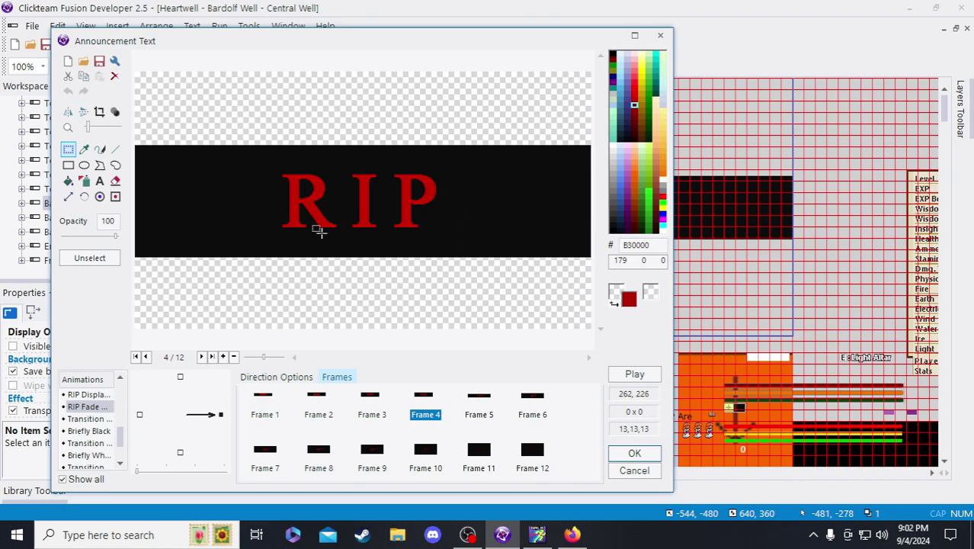
pyautogui.scroll(1, 440, 222)
pyautogui.scroll(-1, 427, 232)
pyautogui.scroll(1, 385, 205)
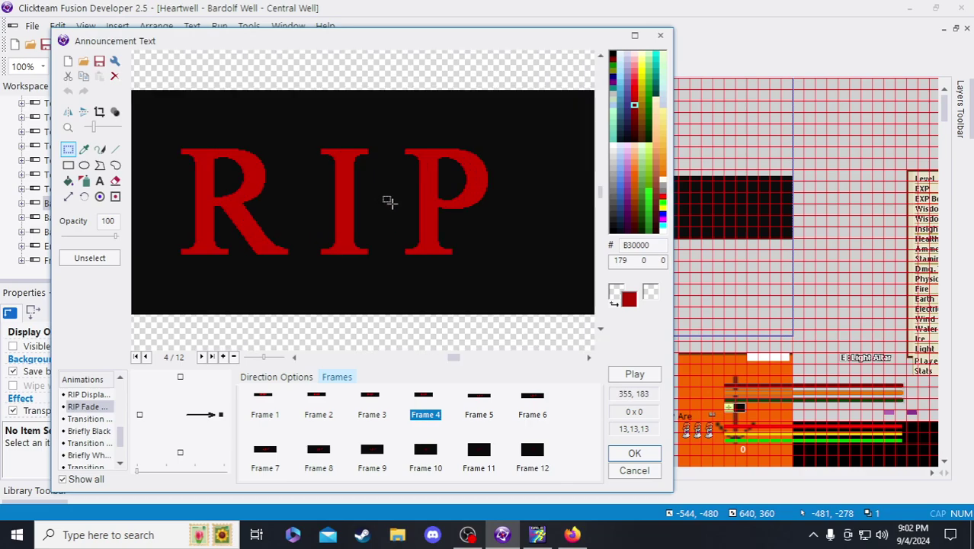
pyautogui.scroll(-1, 389, 202)
pyautogui.click(370, 398)
pyautogui.click(428, 399)
pyautogui.click(67, 181)
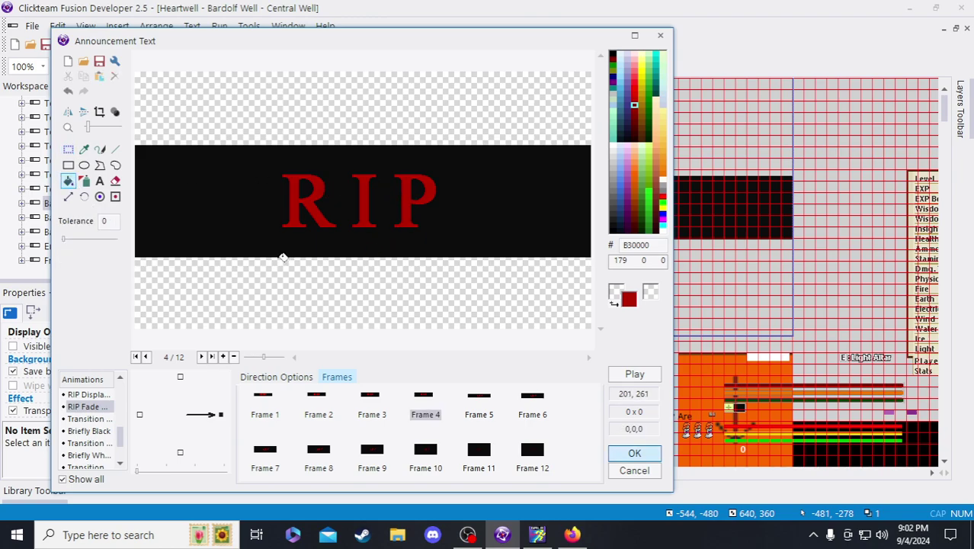
# - Stretch the upper-left corner of Frame 4's black band upward to mark a taller band height
pyautogui.click(68, 149)
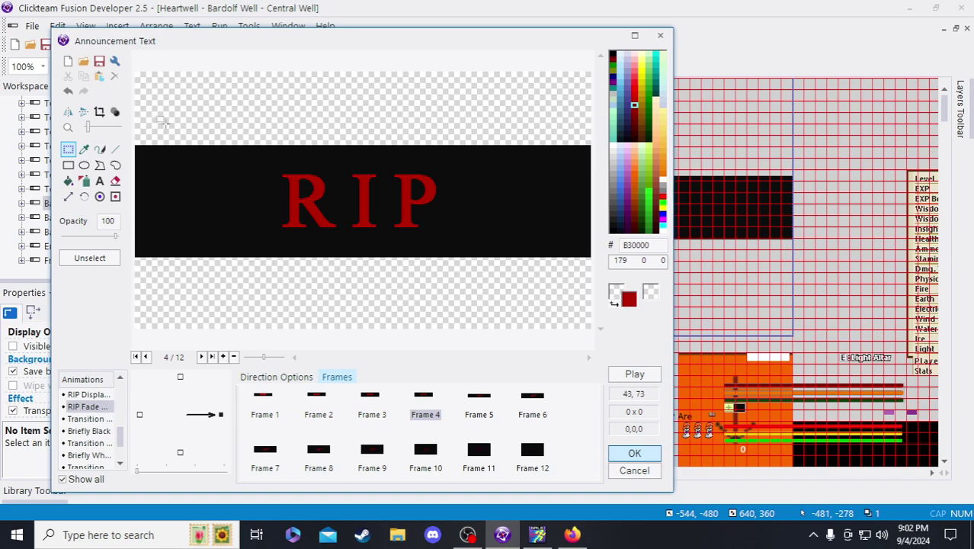
pyautogui.moveTo(133, 121); pyautogui.dragTo(168, 169)
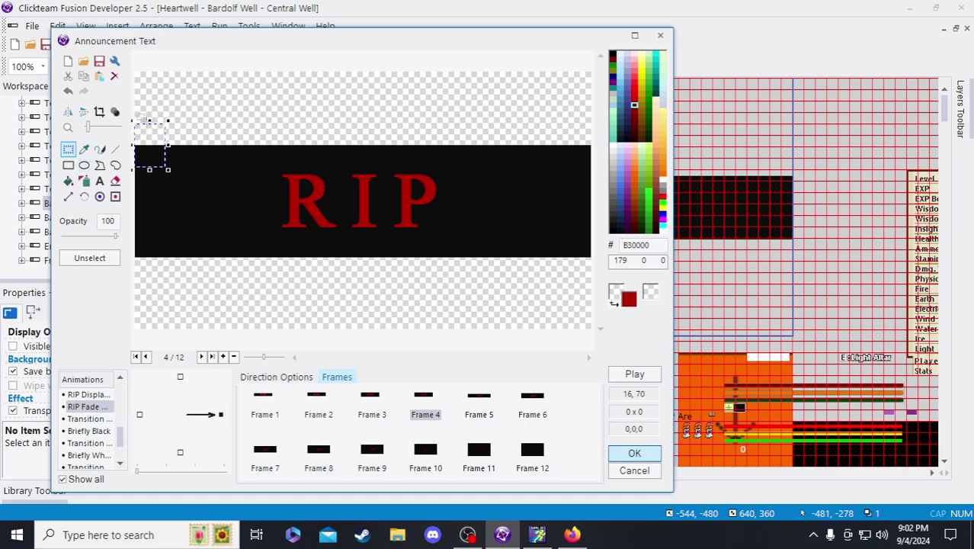
pyautogui.click(153, 90)
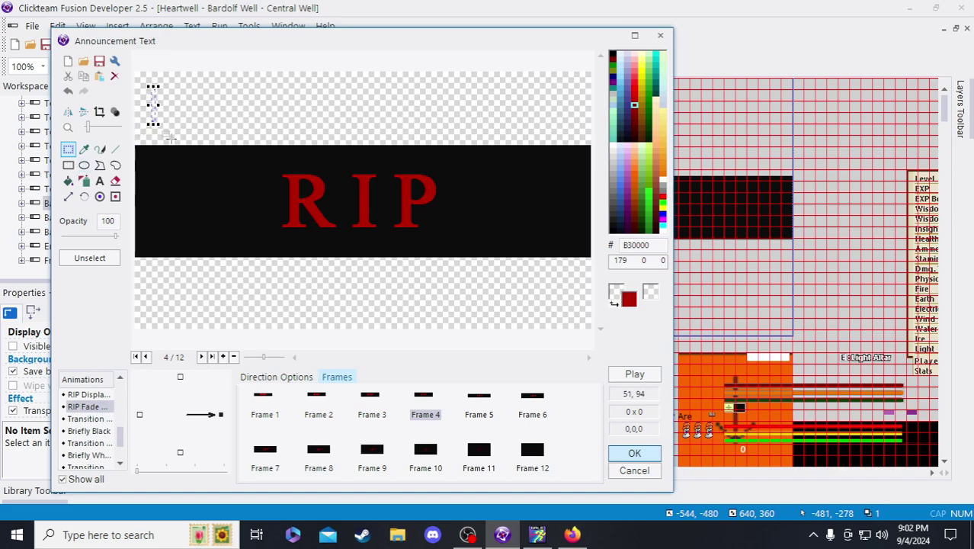
pyautogui.moveTo(164, 133); pyautogui.dragTo(132, 172)
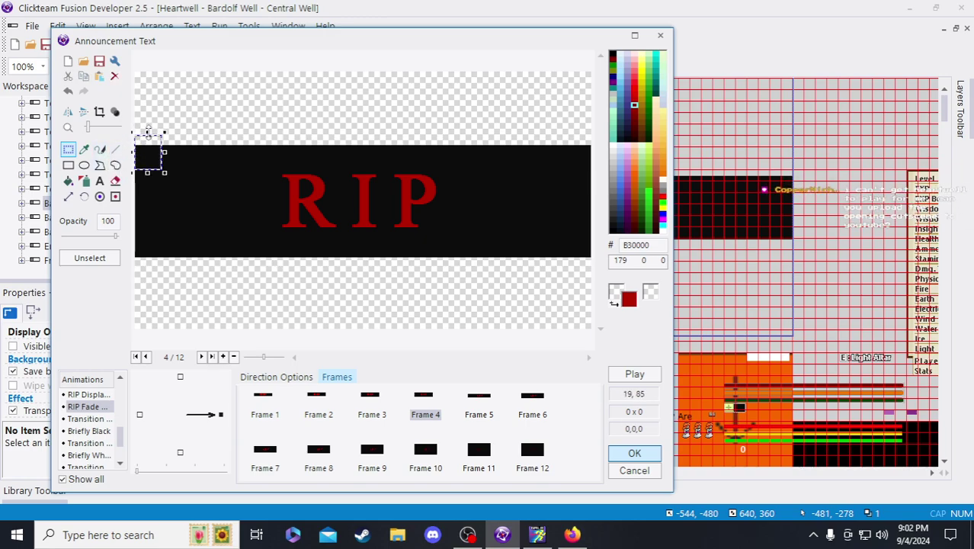
pyautogui.moveTo(151, 95); pyautogui.dragTo(151, 87)
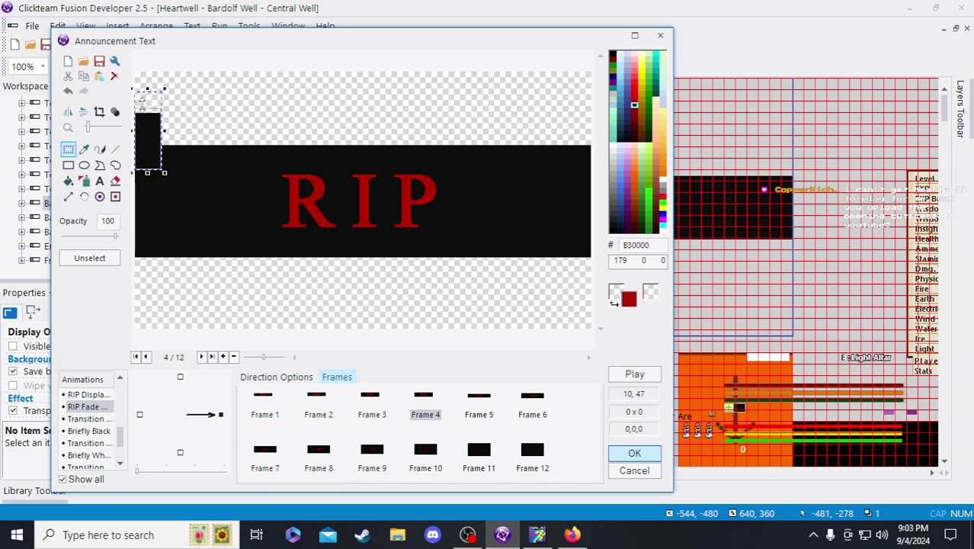
pyautogui.moveTo(141, 101); pyautogui.dragTo(146, 106)
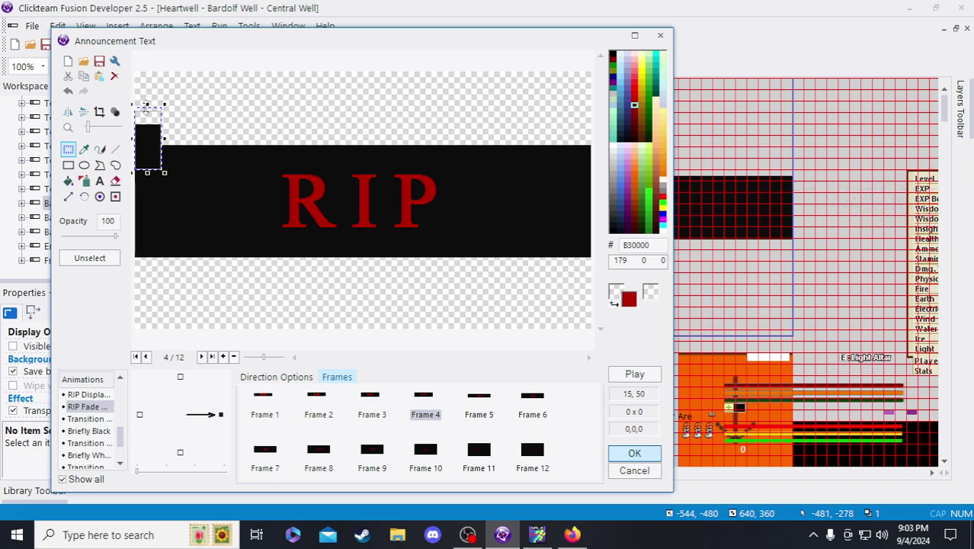
pyautogui.moveTo(145, 105); pyautogui.dragTo(145, 107)
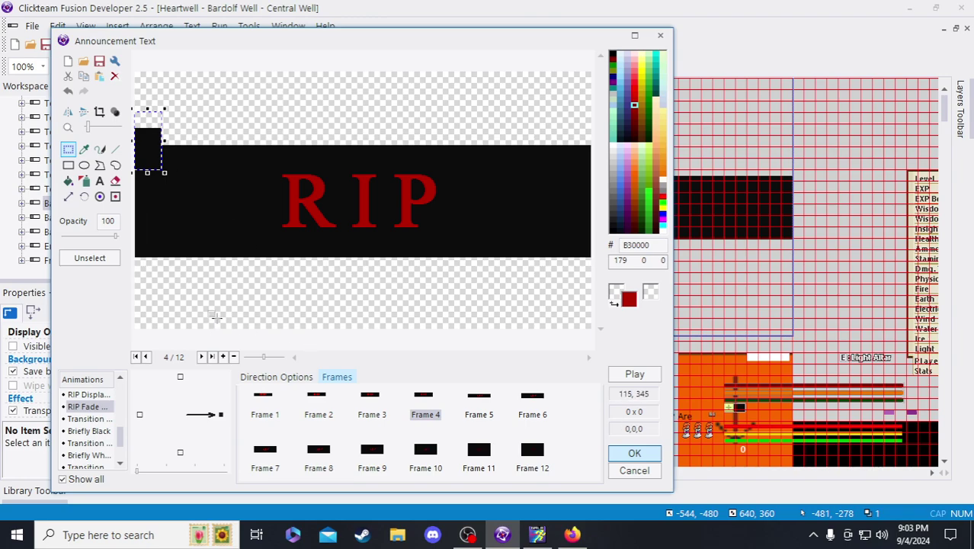
pyautogui.scroll(1, 145, 131)
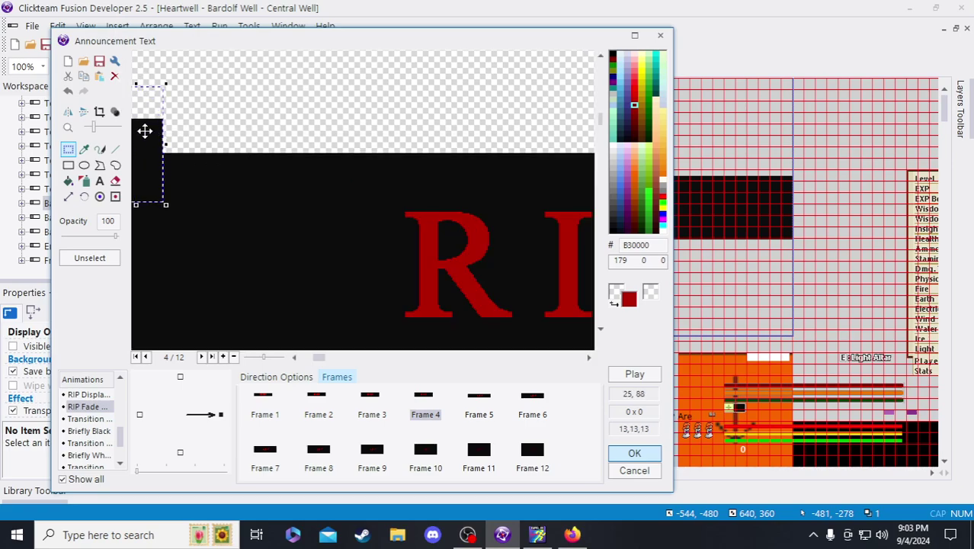
pyautogui.scroll(-1, 145, 131)
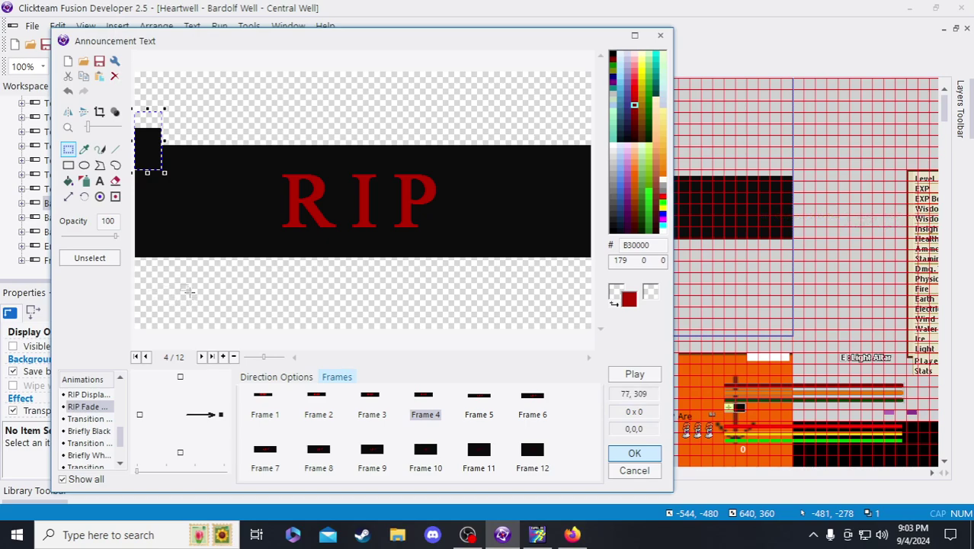
pyautogui.click(169, 279)
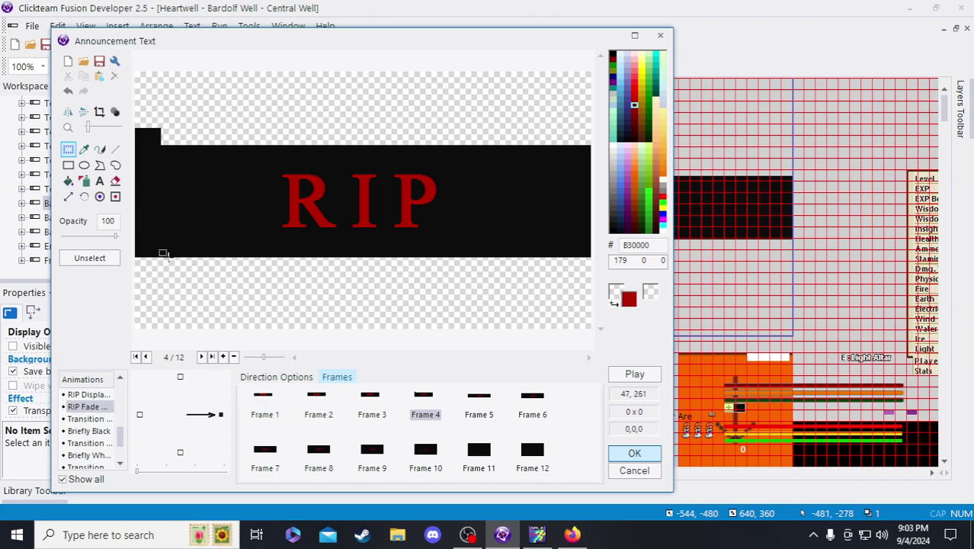
# - Copy the raised black piece at Frame 4's left end and place the copy flush against the band's lower edge
pyautogui.moveTo(174, 105); pyautogui.dragTo(48, 149)
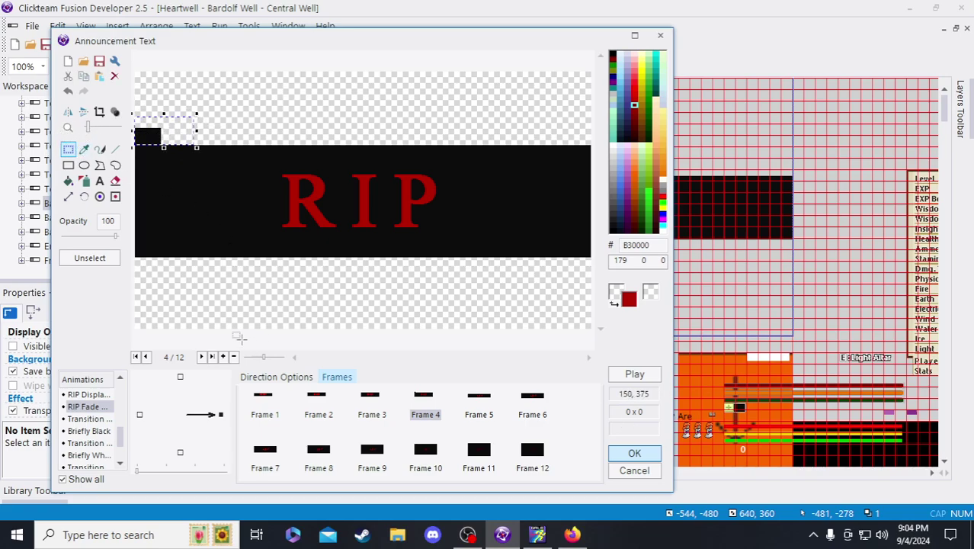
pyautogui.moveTo(147, 135); pyautogui.dragTo(186, 290)
pyautogui.scroll(1, 185, 289)
pyautogui.scroll(1, 197, 292)
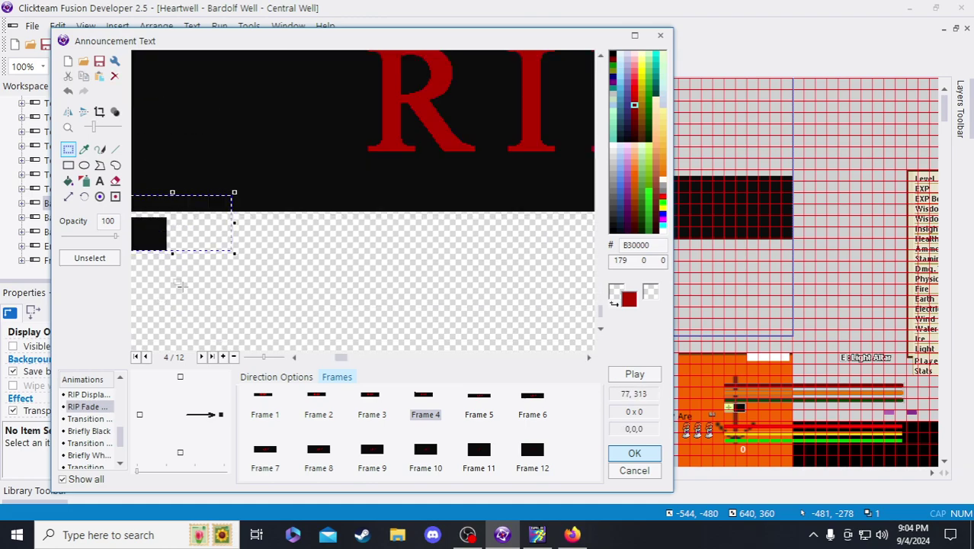
pyautogui.moveTo(345, 356); pyautogui.dragTo(306, 356)
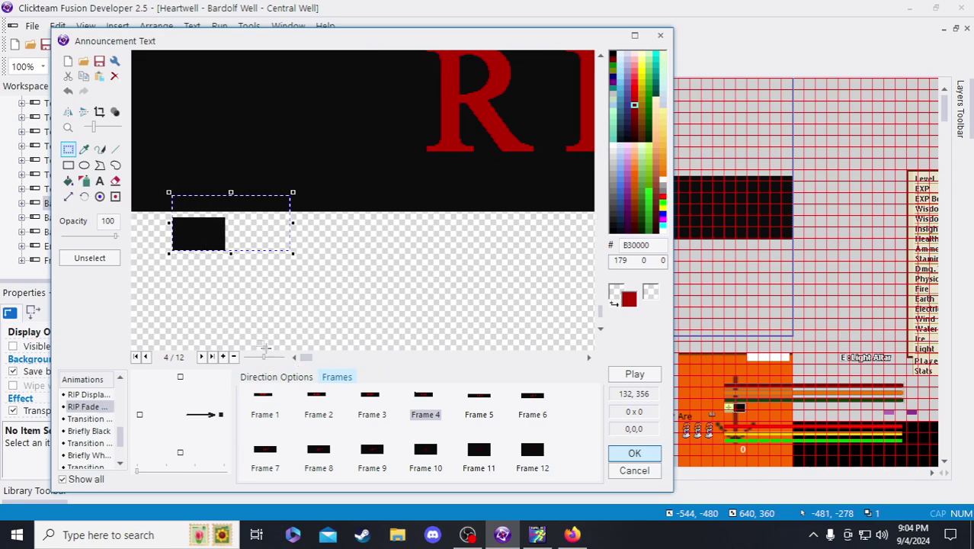
pyautogui.moveTo(215, 235); pyautogui.dragTo(175, 232)
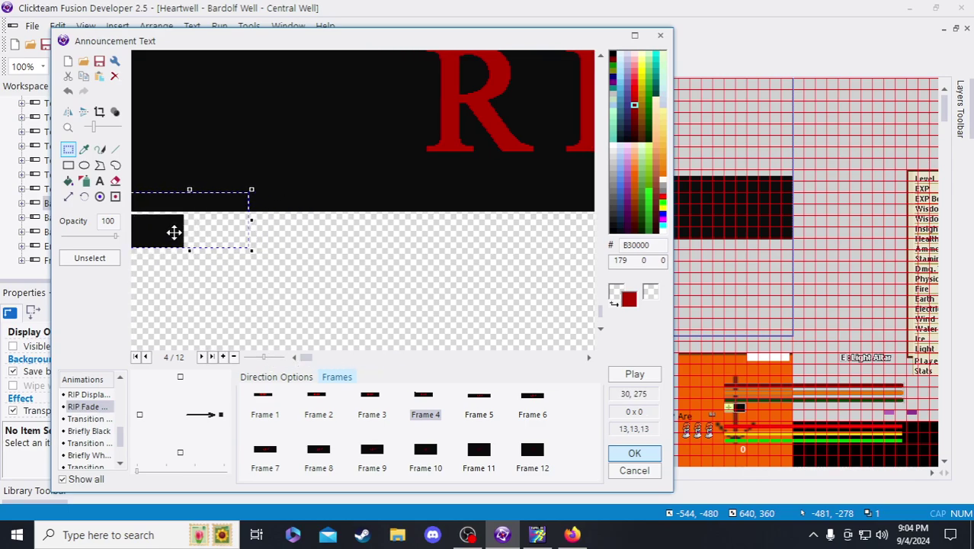
pyautogui.press('Up')
pyautogui.press('Up')
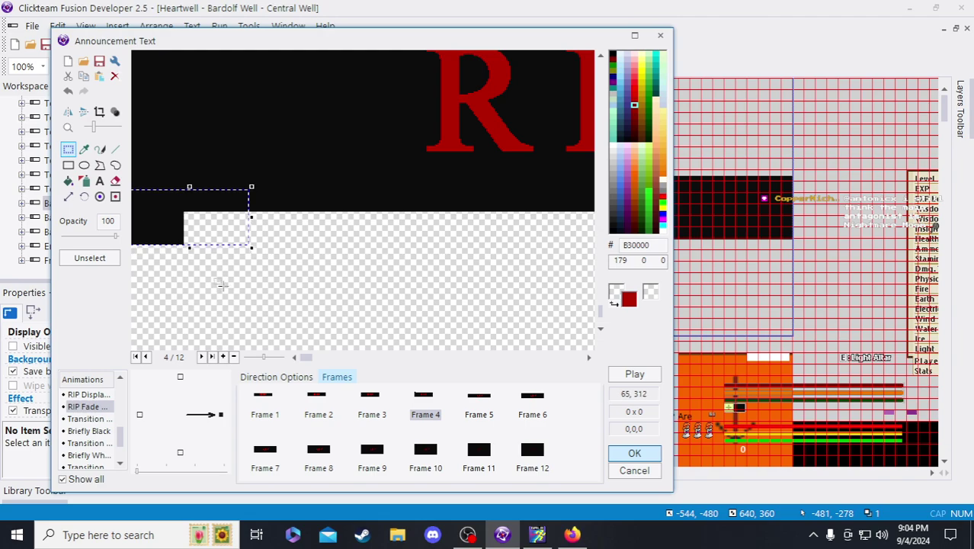
pyautogui.click(218, 303)
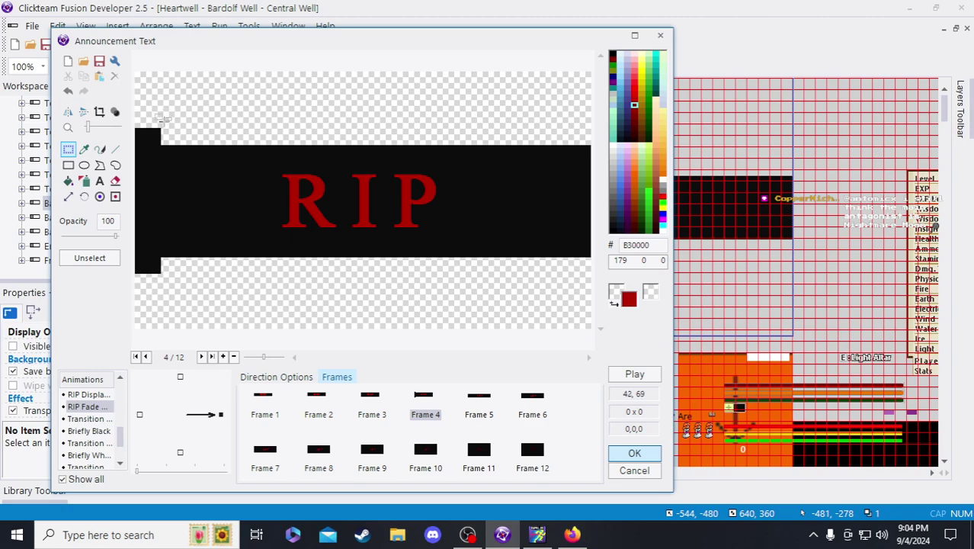
# - Select the raised piece above Frame 4's black band and stretch it across the full canvas width
pyautogui.moveTo(179, 112); pyautogui.dragTo(143, 143)
pyautogui.scroll(2, 151, 152)
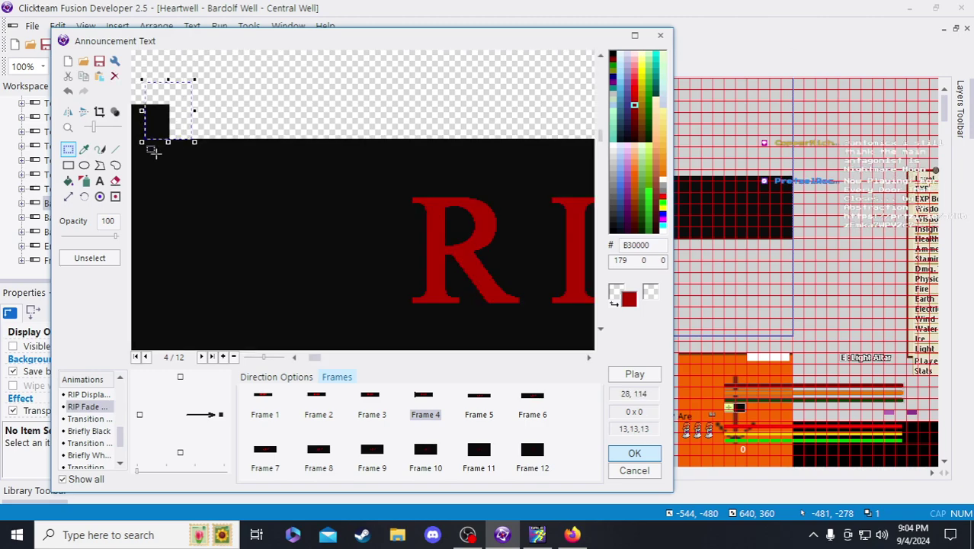
pyautogui.scroll(-2, 151, 152)
pyautogui.click(182, 106)
pyautogui.scroll(3, 147, 109)
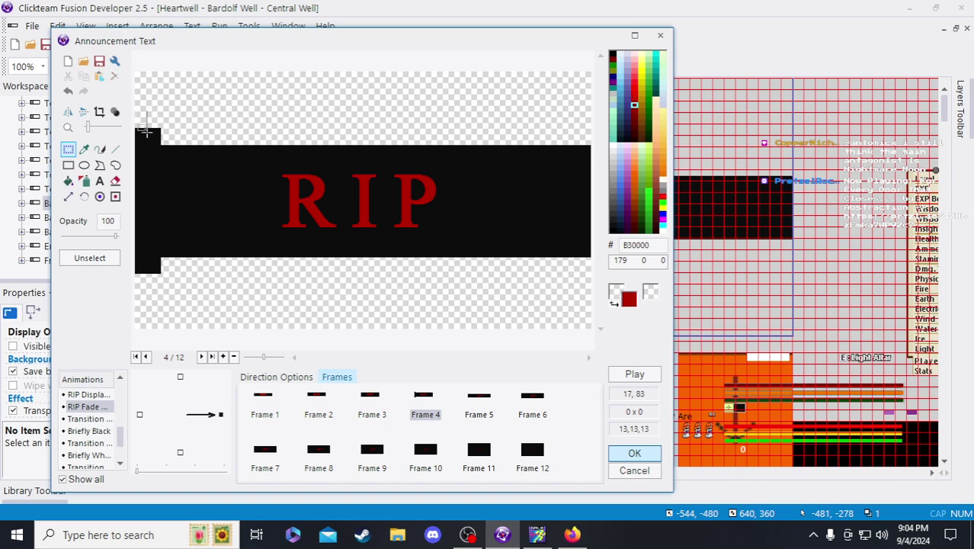
pyautogui.moveTo(139, 53); pyautogui.dragTo(197, 155)
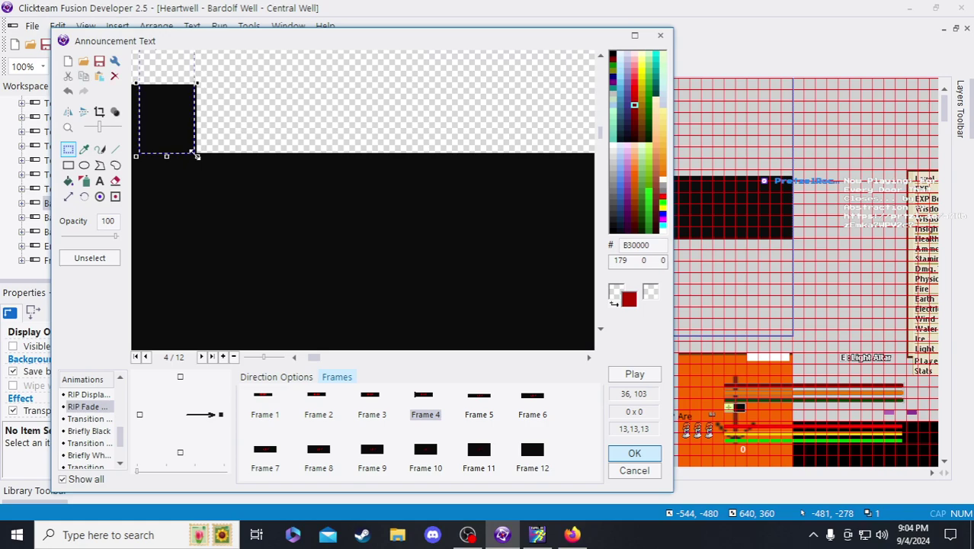
pyautogui.scroll(-3, 237, 223)
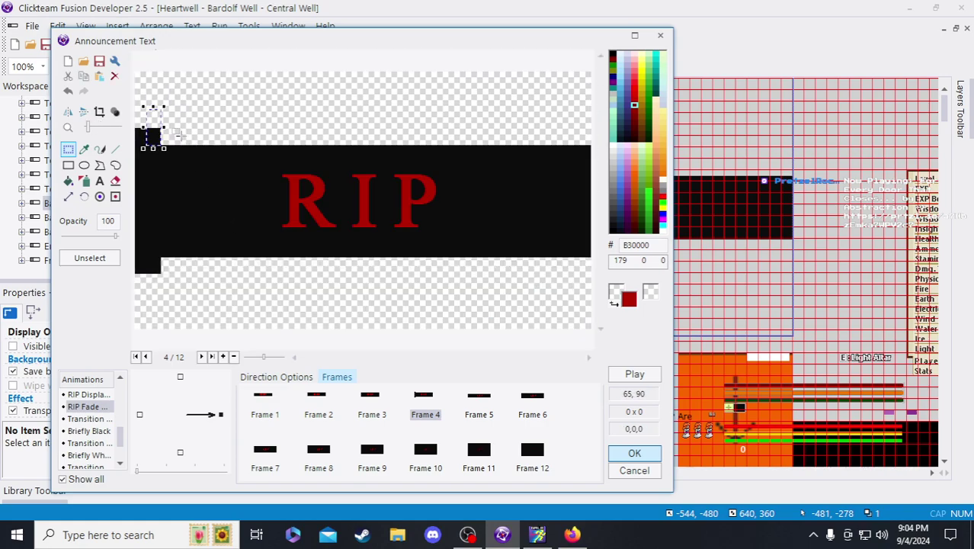
pyautogui.moveTo(164, 128); pyautogui.dragTo(592, 132)
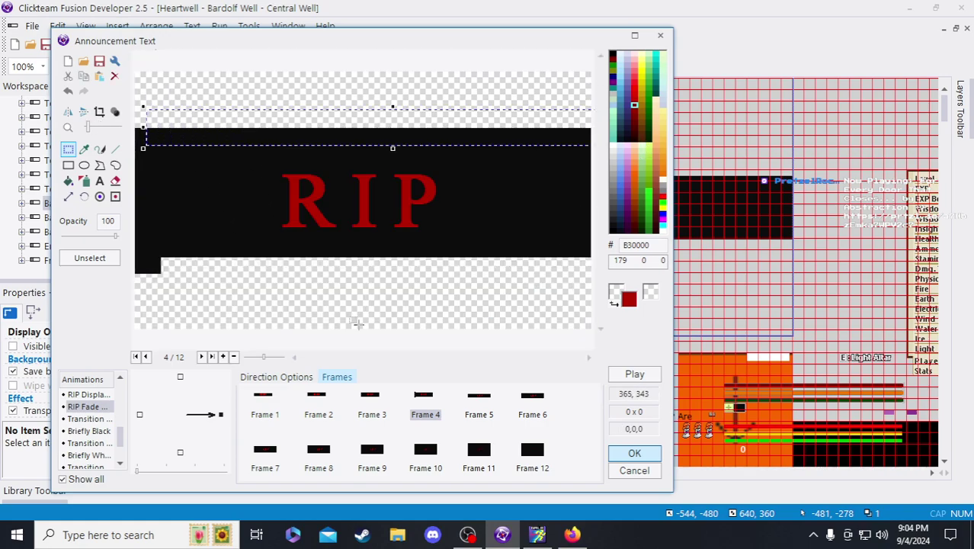
# - Select the piece below Frame 4's black band and stretch it across the full width to even out the lower edge
pyautogui.scroll(2, 145, 289)
pyautogui.scroll(-2, 145, 288)
pyautogui.click(155, 301)
pyautogui.scroll(3, 155, 301)
pyautogui.moveTo(164, 268); pyautogui.dragTo(200, 178)
pyautogui.scroll(-3, 153, 256)
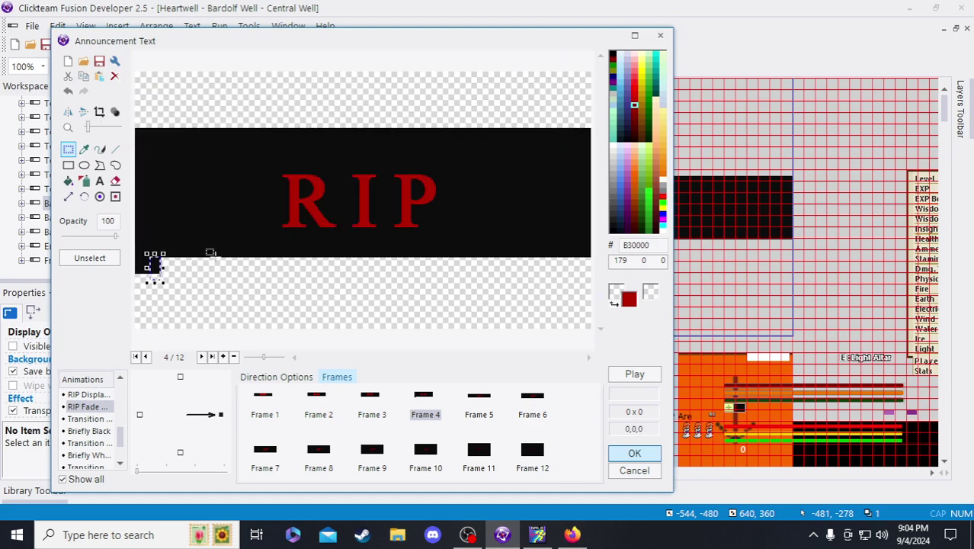
pyautogui.moveTo(164, 267); pyautogui.dragTo(657, 268)
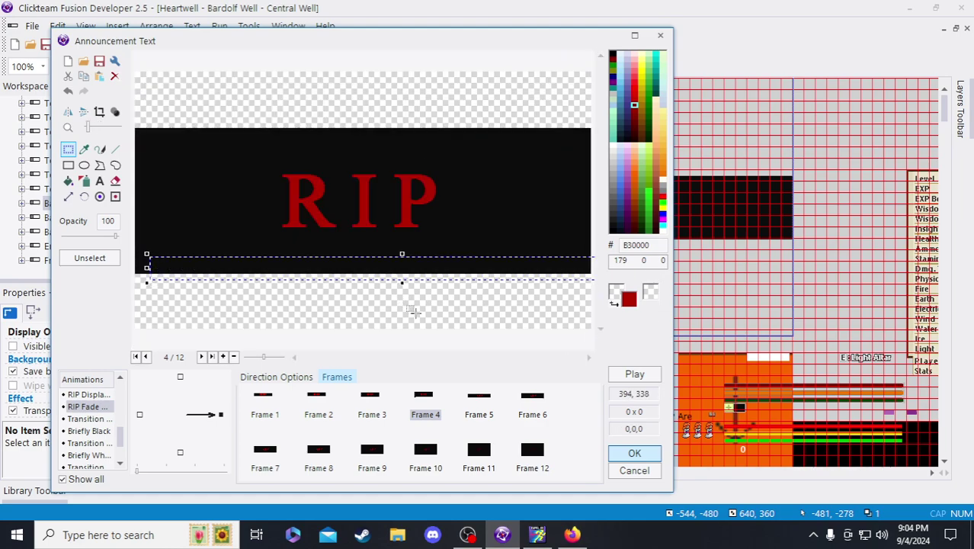
pyautogui.click(414, 309)
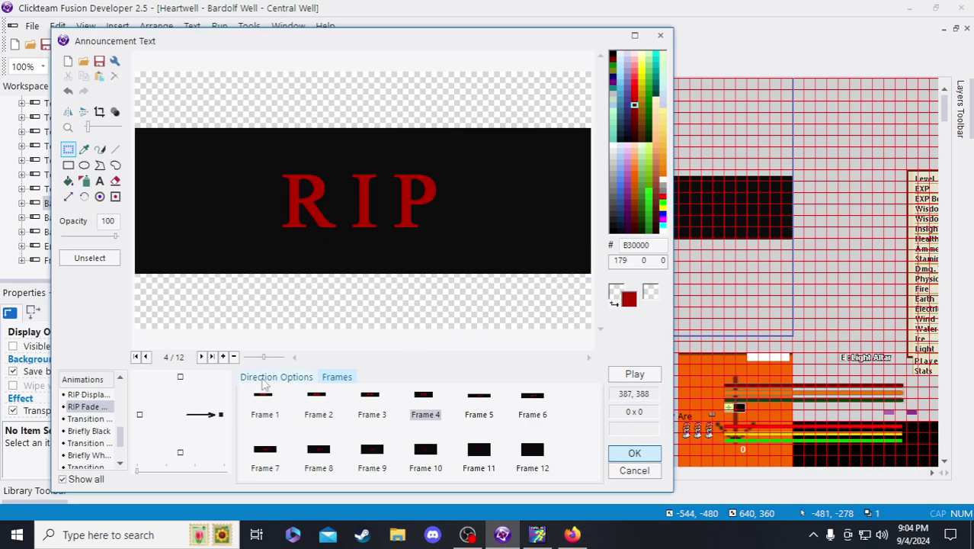
# - Insert a duplicate of Frame 4 as Frame 5 and sample the darker red 9B0000 from Frame 10's letters
pyautogui.click(222, 356)
pyautogui.click(480, 406)
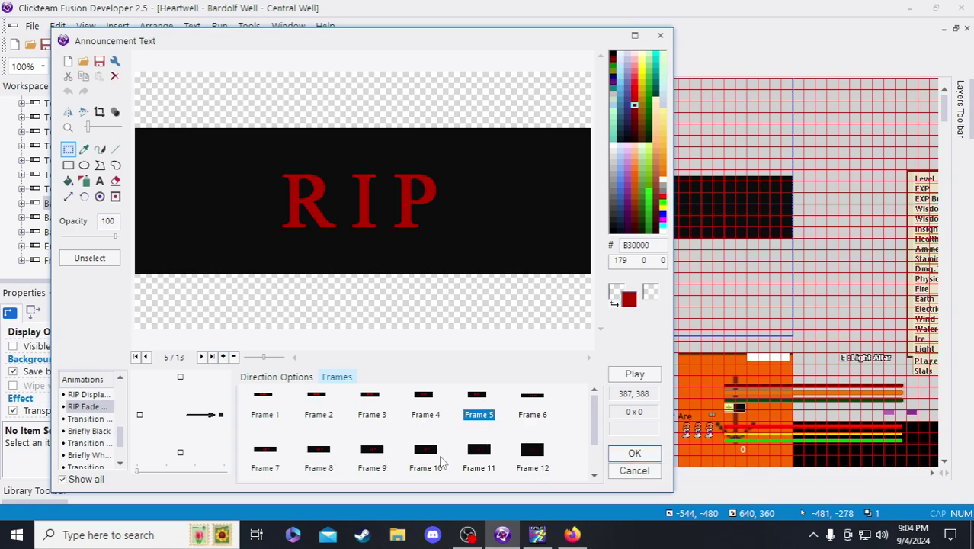
pyautogui.scroll(-1, 438, 457)
pyautogui.click(431, 420)
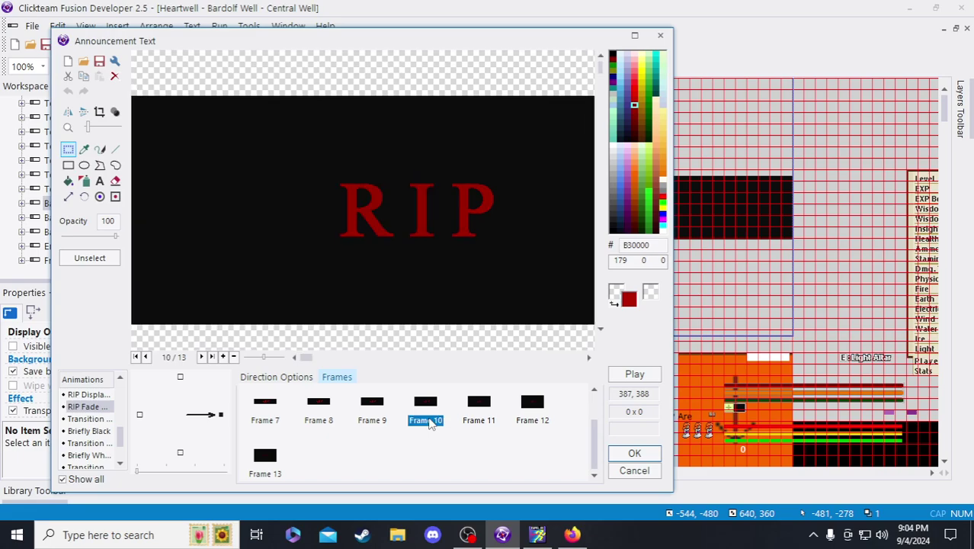
pyautogui.click(84, 149)
pyautogui.click(368, 207)
pyautogui.click(68, 181)
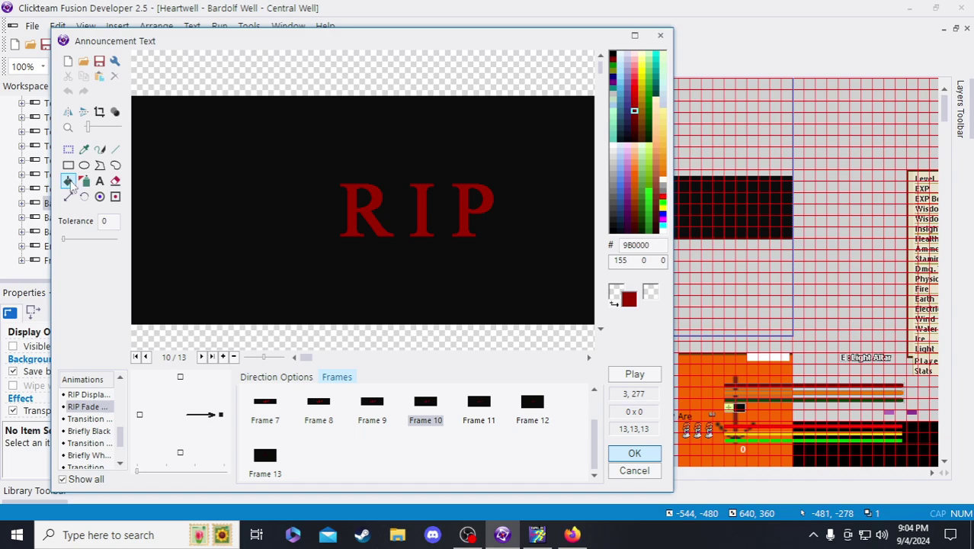
# - Compare Frame 5 with Frame 4 and fill Frame 5's R, I and P letters with the red 9B0000
pyautogui.scroll(1, 419, 448)
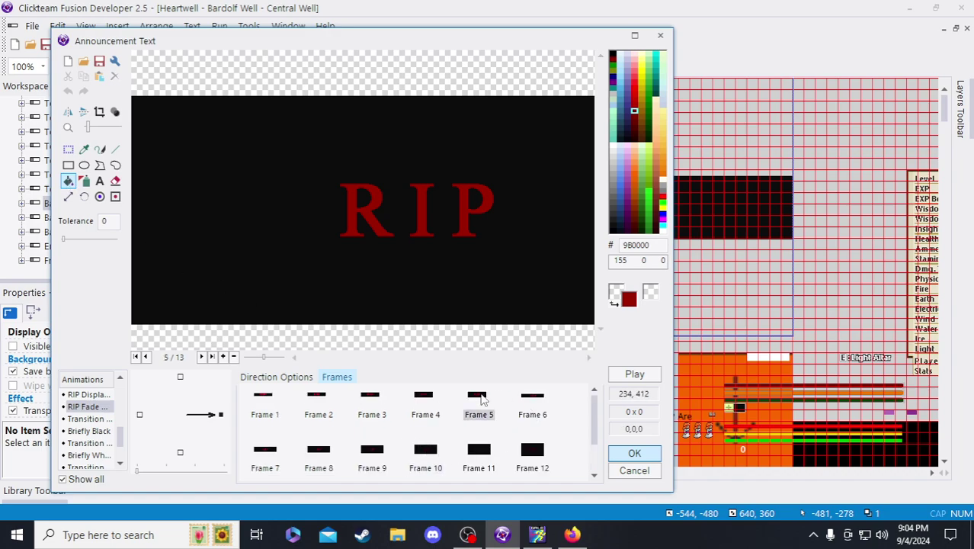
pyautogui.click(481, 400)
pyautogui.click(427, 402)
pyautogui.click(468, 405)
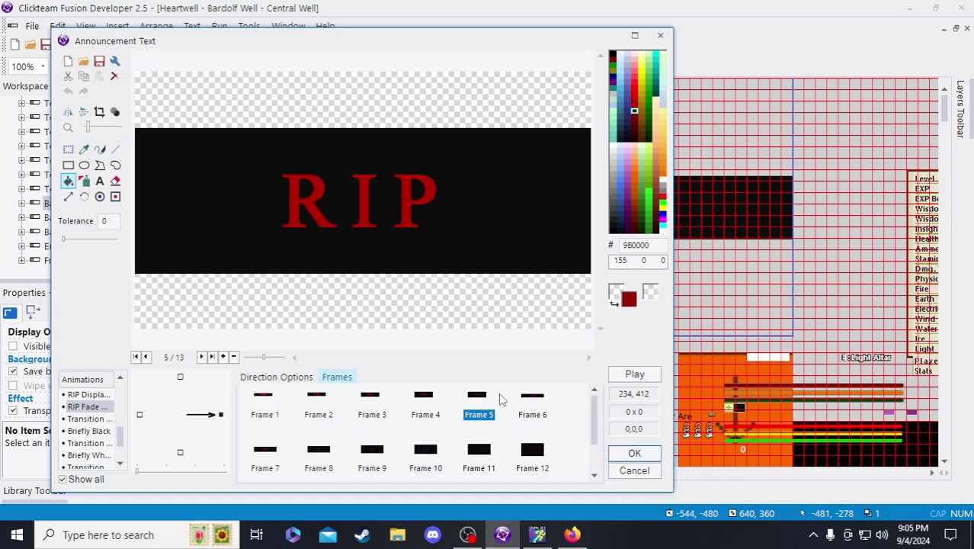
pyautogui.click(427, 402)
pyautogui.click(471, 404)
pyautogui.click(312, 202)
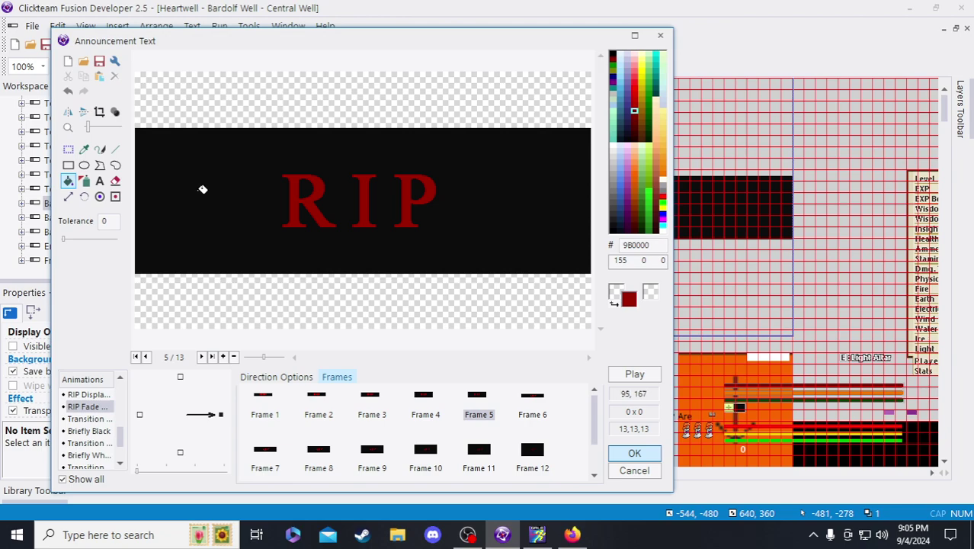
# - Stretch a small piece of the upper-left corner of Frame 5's black band upward to mark a taller band
pyautogui.click(68, 149)
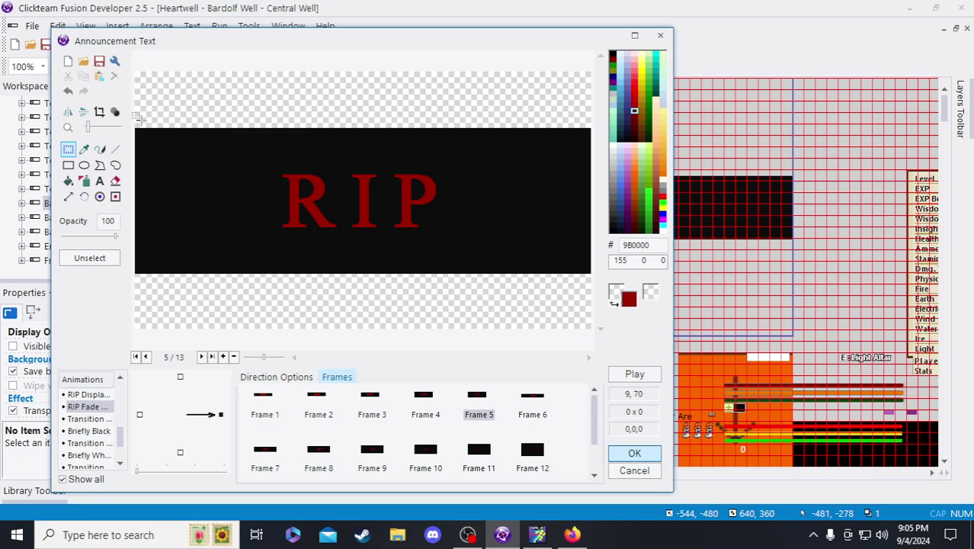
pyautogui.moveTo(140, 133); pyautogui.dragTo(151, 148)
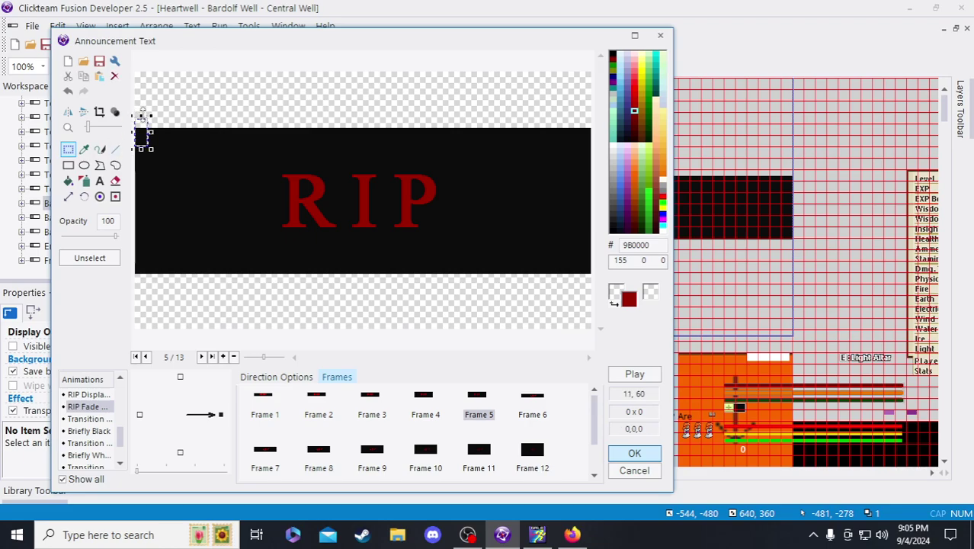
pyautogui.moveTo(141, 92); pyautogui.dragTo(141, 95)
pyautogui.click(180, 277)
# - Copy the raised black piece at Frame 5's left end and align the copy against the band's lower edge
pyautogui.moveTo(169, 97); pyautogui.dragTo(98, 132)
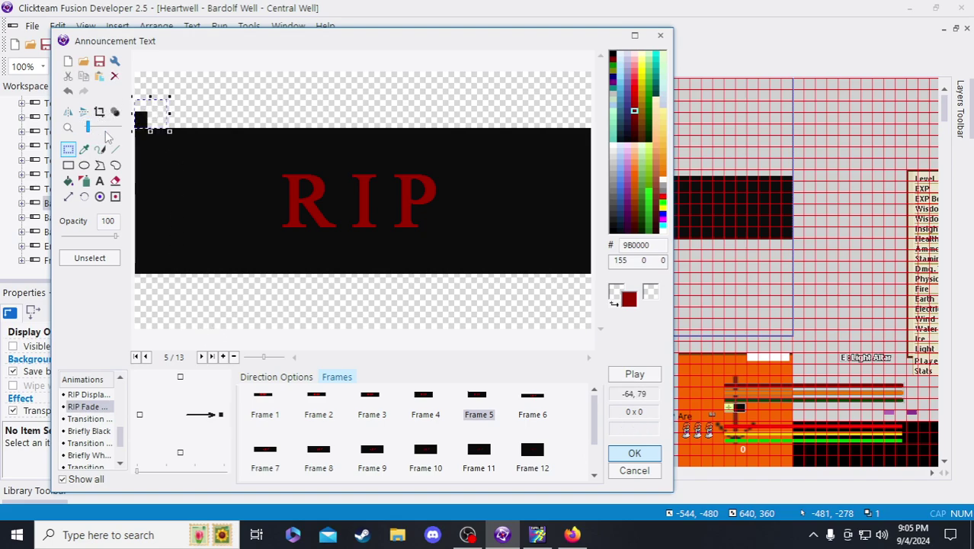
pyautogui.scroll(3, 153, 128)
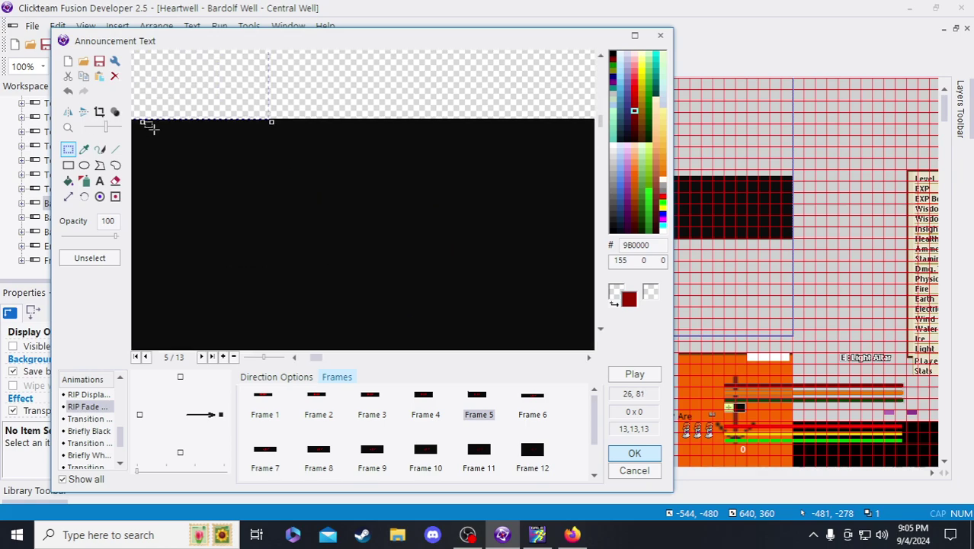
pyautogui.scroll(-3, 152, 128)
pyautogui.moveTo(167, 138); pyautogui.dragTo(149, 289)
pyautogui.scroll(3, 221, 364)
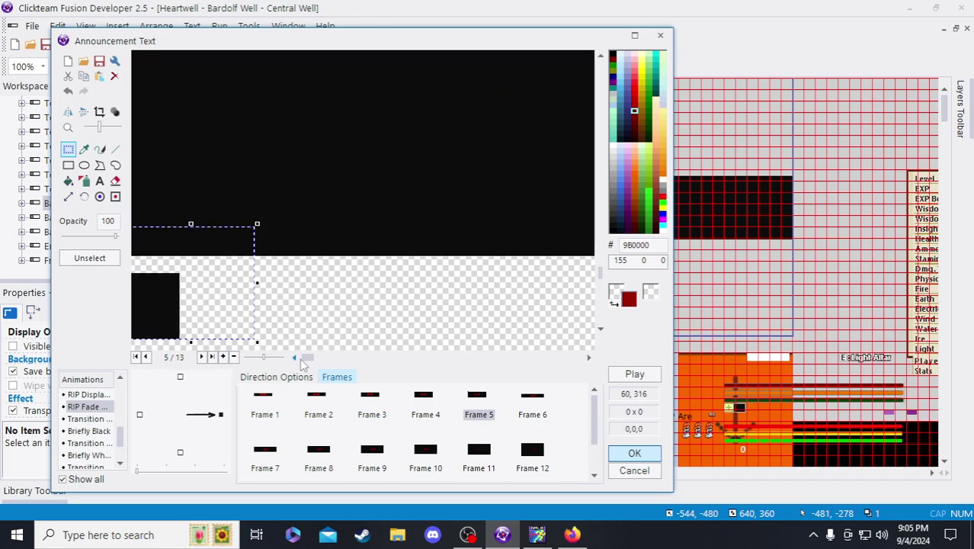
pyautogui.moveTo(307, 357); pyautogui.dragTo(304, 357)
pyautogui.moveTo(163, 296); pyautogui.dragTo(194, 298)
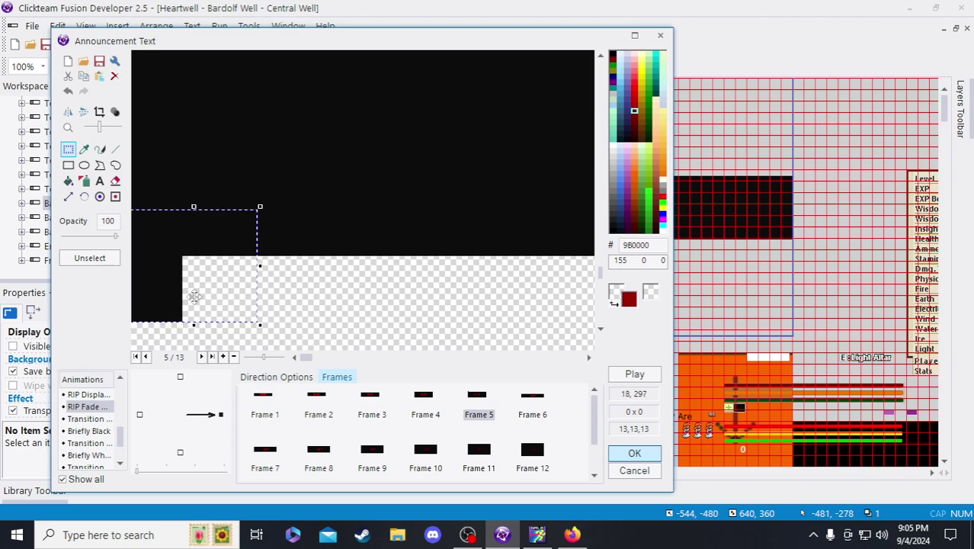
pyautogui.click(373, 299)
pyautogui.scroll(-3, 373, 299)
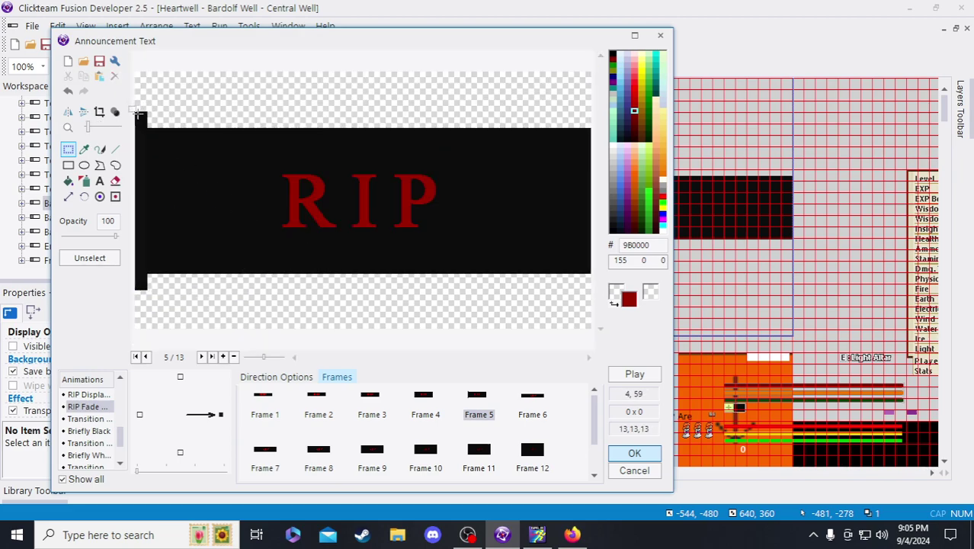
# - Select the raised piece above Frame 5's black band and stretch it across the full canvas width
pyautogui.scroll(2, 136, 115)
pyautogui.scroll(1, 133, 115)
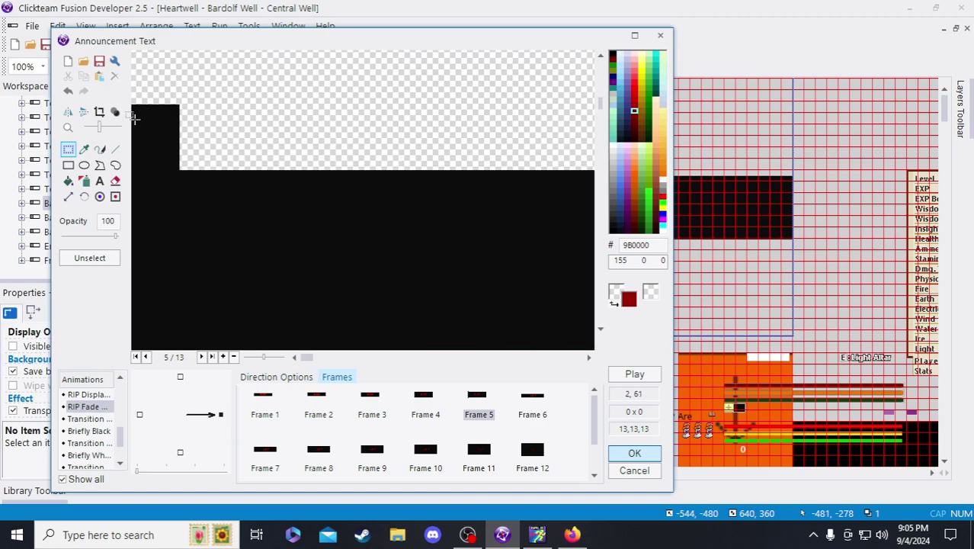
pyautogui.moveTo(169, 88); pyautogui.dragTo(156, 173)
pyautogui.scroll(-1, 221, 227)
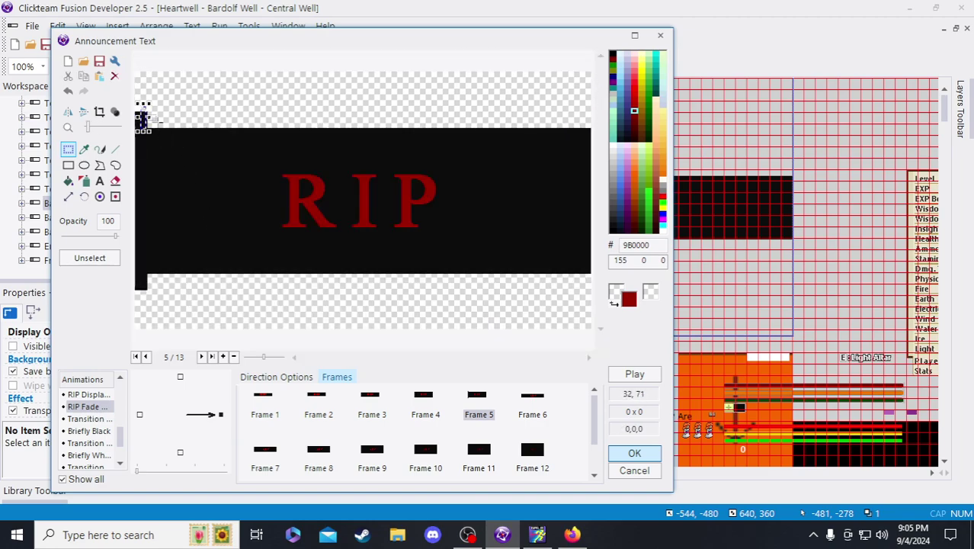
pyautogui.moveTo(150, 116); pyautogui.dragTo(642, 121)
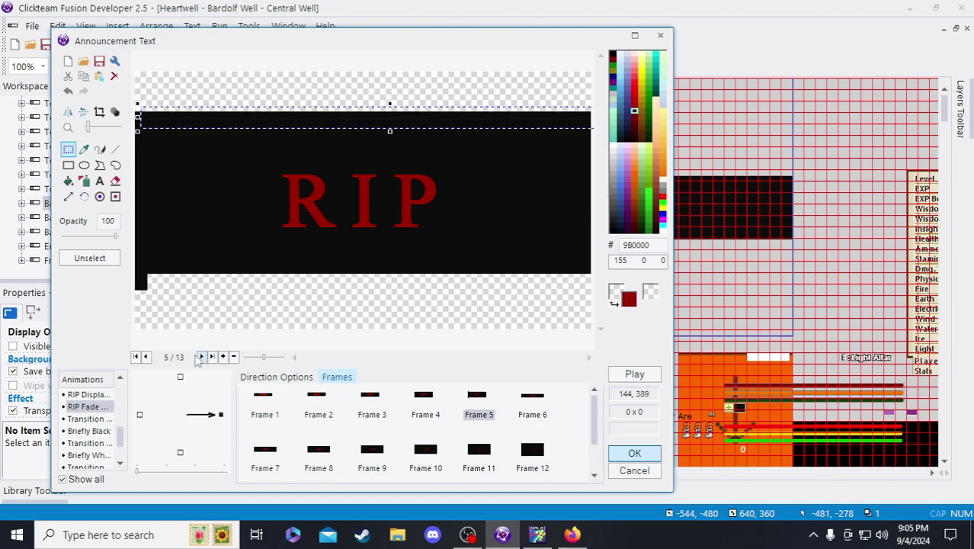
# - Stretch the piece below Frame 5's black band across the full width to complete the taller band
pyautogui.click(163, 283)
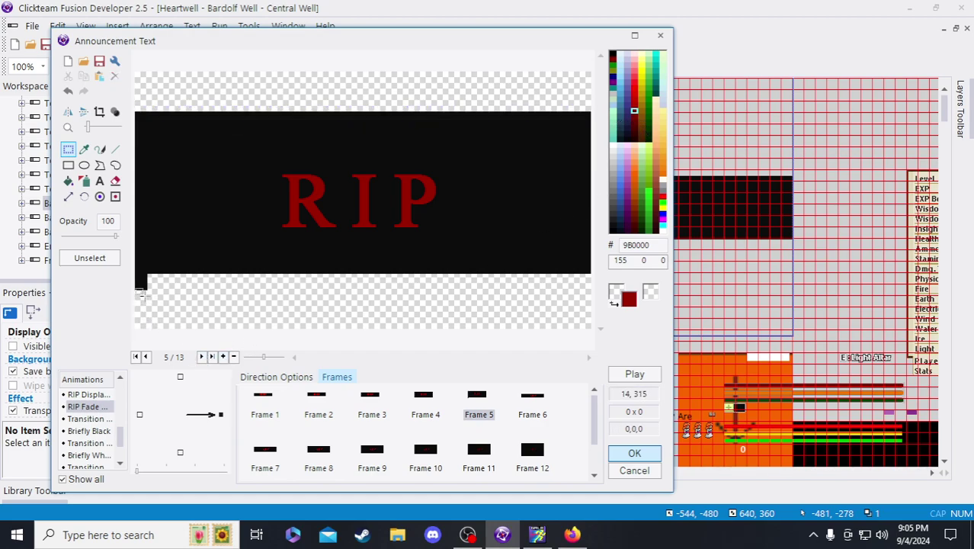
pyautogui.moveTo(136, 270); pyautogui.dragTo(523, 271)
pyautogui.click(533, 311)
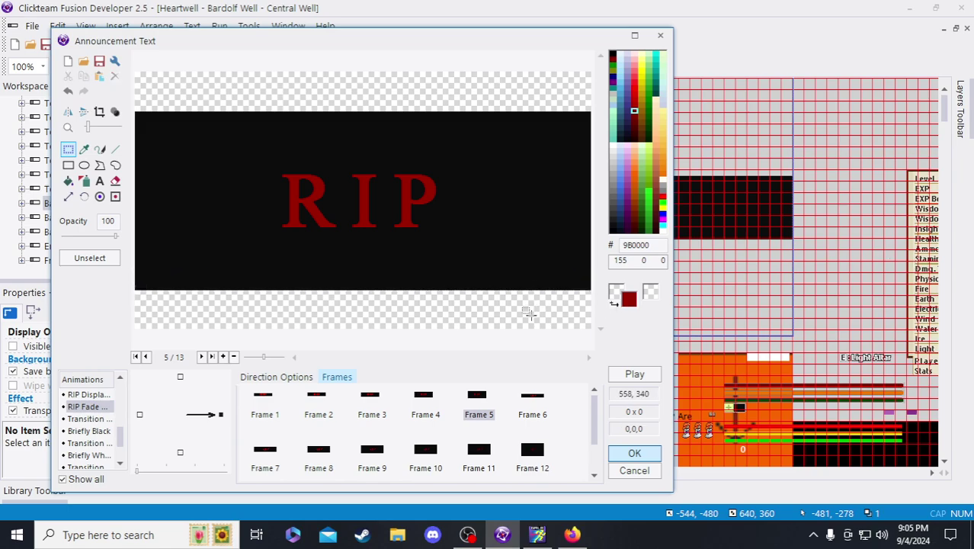
# - Insert a duplicate of Frame 5 as Frame 6 and sample the darker red 830000 from Frame 12's letters
pyautogui.scroll(1, 485, 299)
pyautogui.scroll(-1, 485, 299)
pyautogui.scroll(-2, 471, 435)
pyautogui.scroll(2, 482, 424)
pyautogui.click(478, 404)
pyautogui.click(223, 356)
pyautogui.scroll(-2, 433, 444)
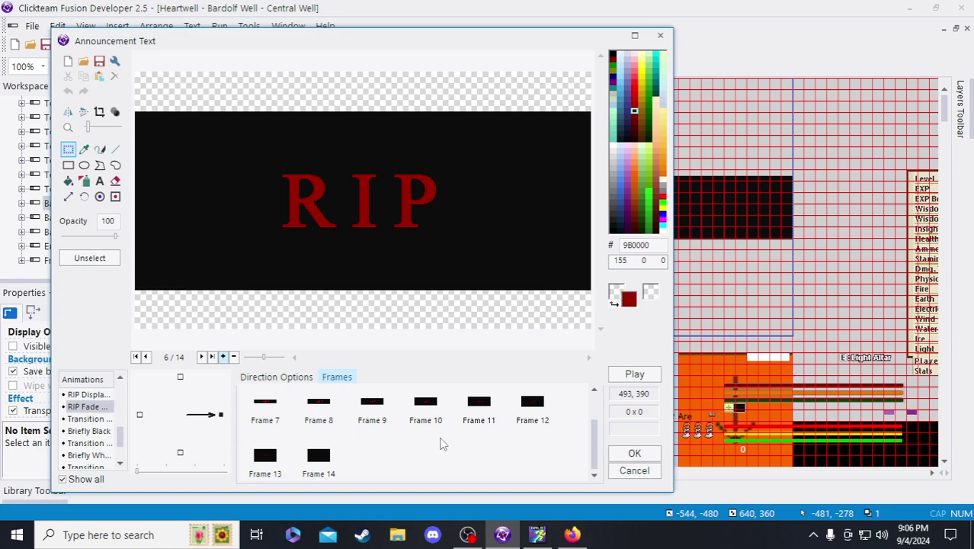
pyautogui.click(534, 410)
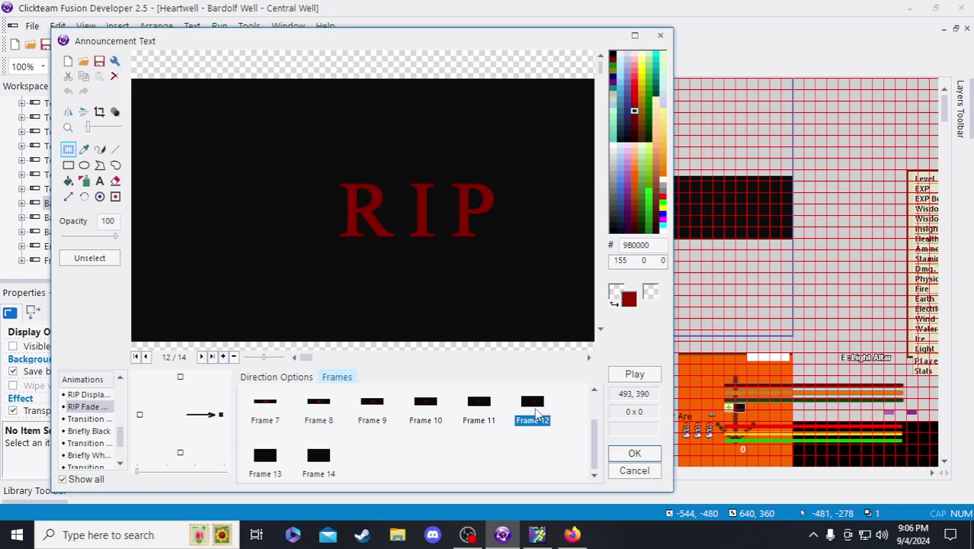
pyautogui.click(84, 150)
pyautogui.click(384, 192)
pyautogui.click(68, 181)
# - Compare Frame 6 with Frame 5 and fill Frame 6's R, I and P letters with the red 830000
pyautogui.scroll(2, 463, 431)
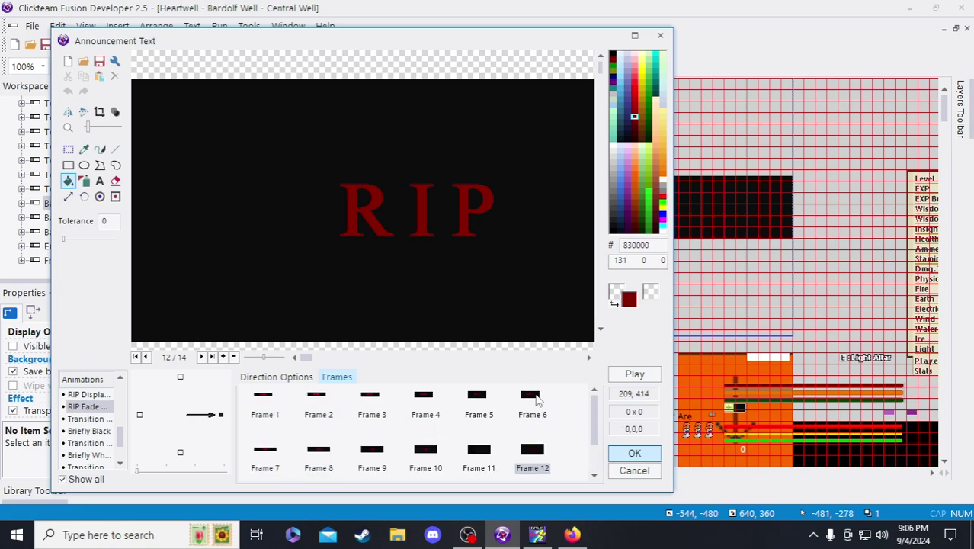
pyautogui.click(537, 400)
pyautogui.click(494, 410)
pyautogui.click(520, 411)
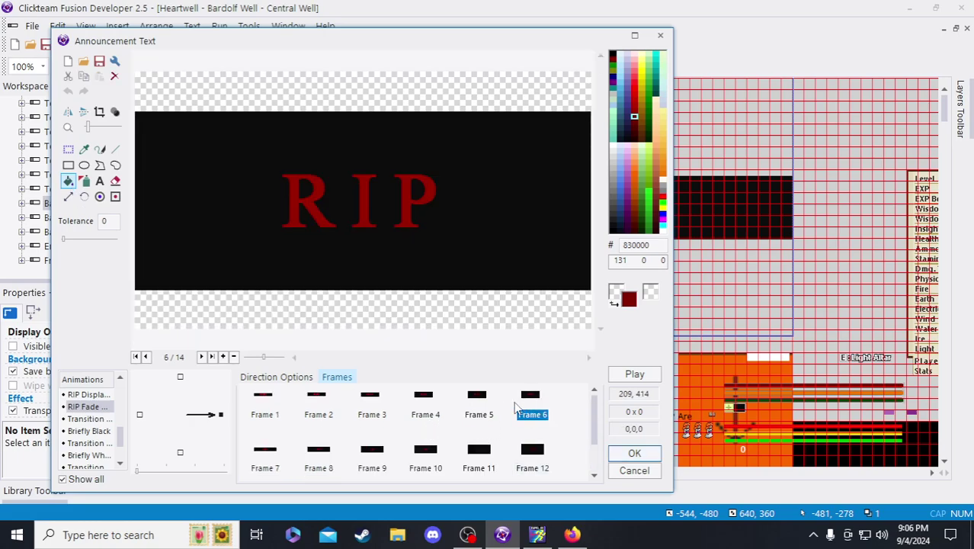
pyautogui.scroll(1, 313, 221)
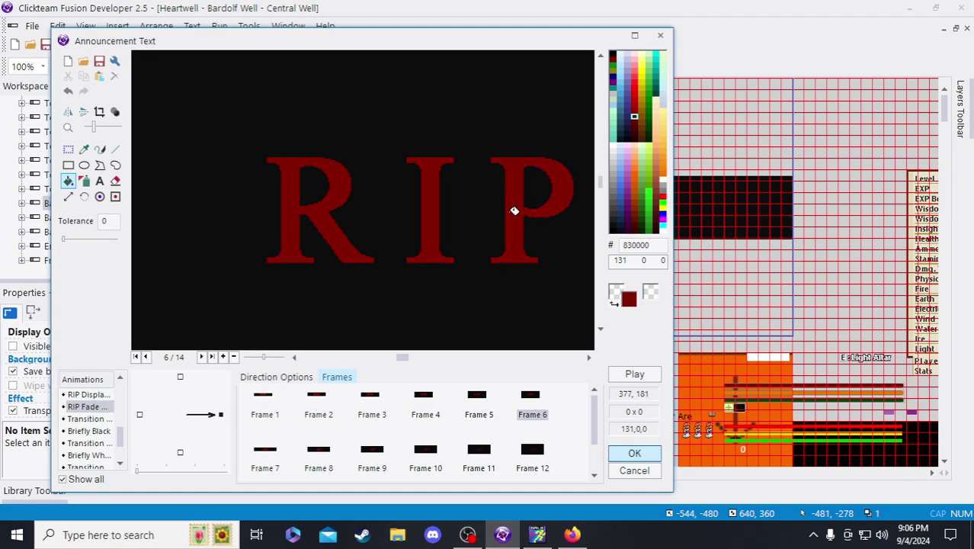
pyautogui.scroll(-1, 515, 209)
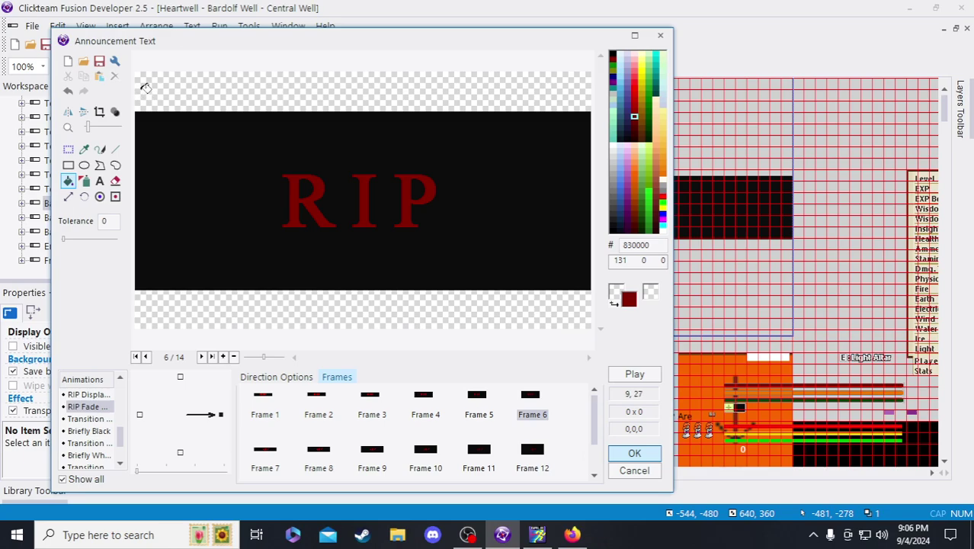
# - Examine Frames 13 and 14 of the fade-out, and compare Frames 5 and 6 for letter colour and band height
pyautogui.scroll(-1, 465, 424)
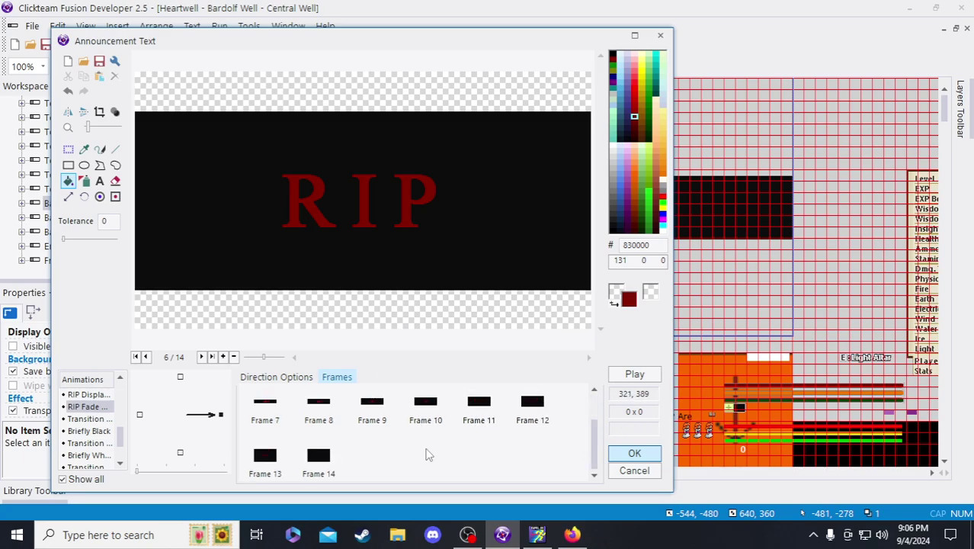
pyautogui.click(266, 457)
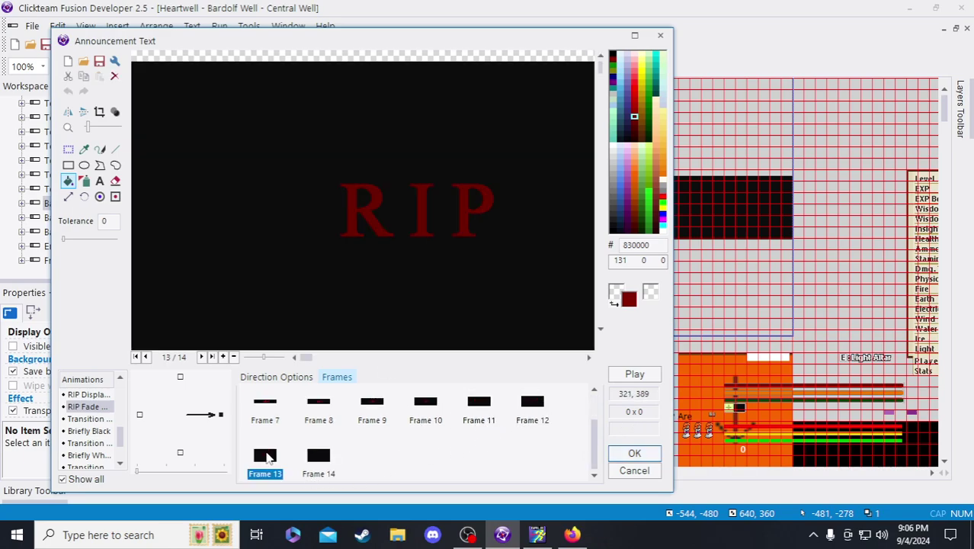
pyautogui.click(318, 461)
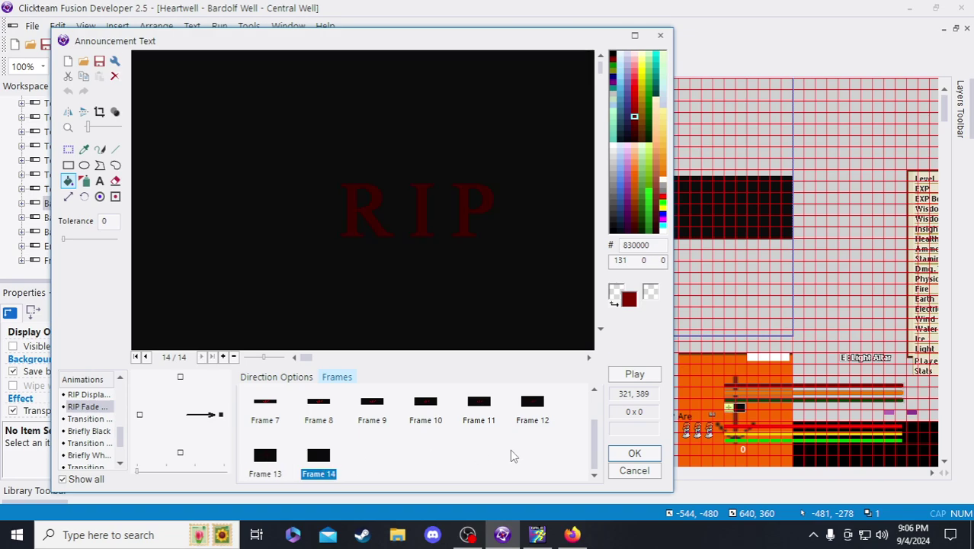
pyautogui.scroll(1, 511, 454)
pyautogui.click(477, 400)
pyautogui.press('Right')
pyautogui.press('Left')
pyautogui.press('Left')
pyautogui.click(481, 397)
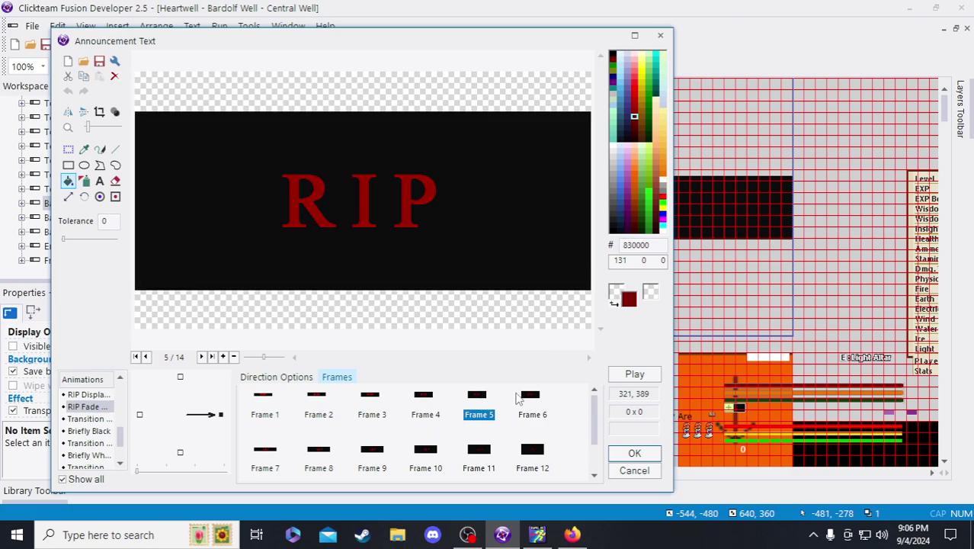
pyautogui.click(538, 406)
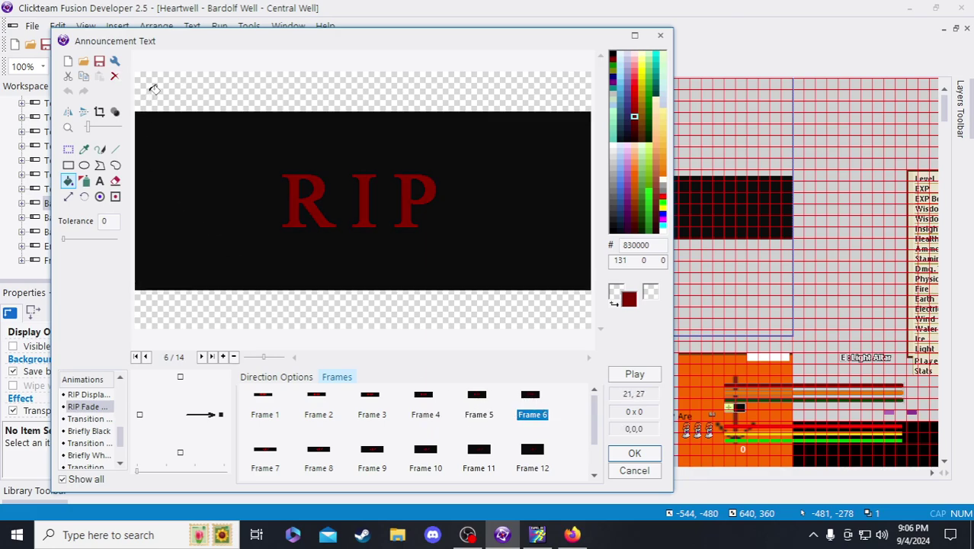
# - Stretch a section at the left end of Frame 6's black band upward to raise its top edge
pyautogui.click(68, 150)
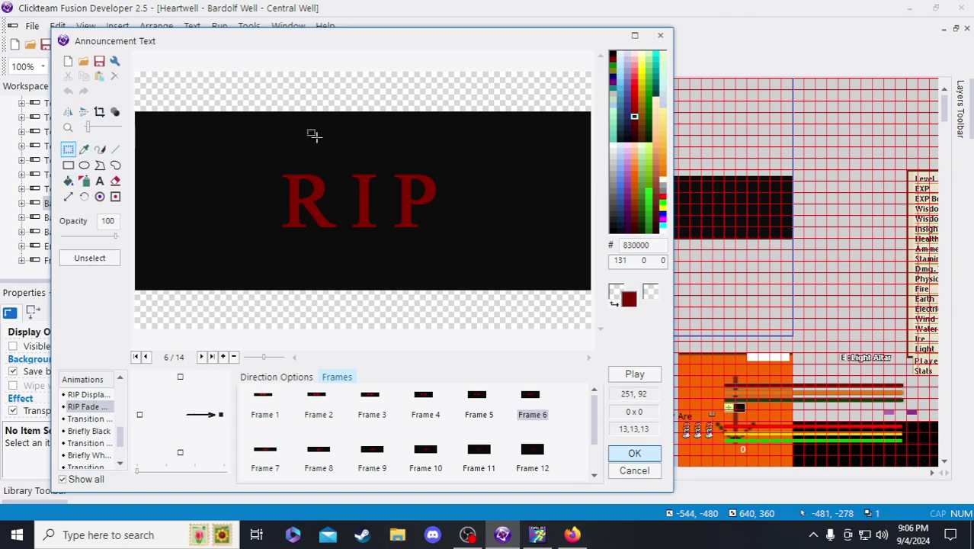
pyautogui.moveTo(170, 97); pyautogui.dragTo(122, 143)
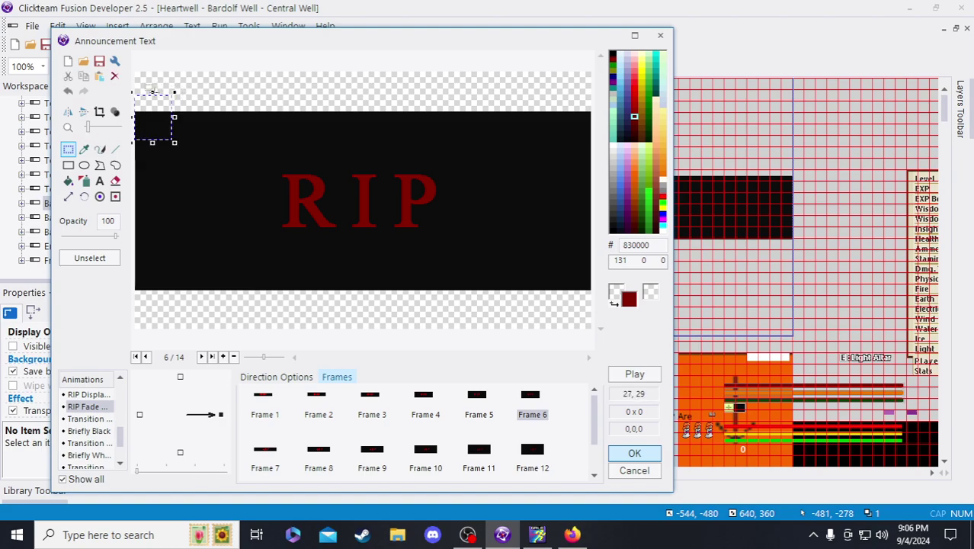
pyautogui.moveTo(154, 77); pyautogui.dragTo(152, 68)
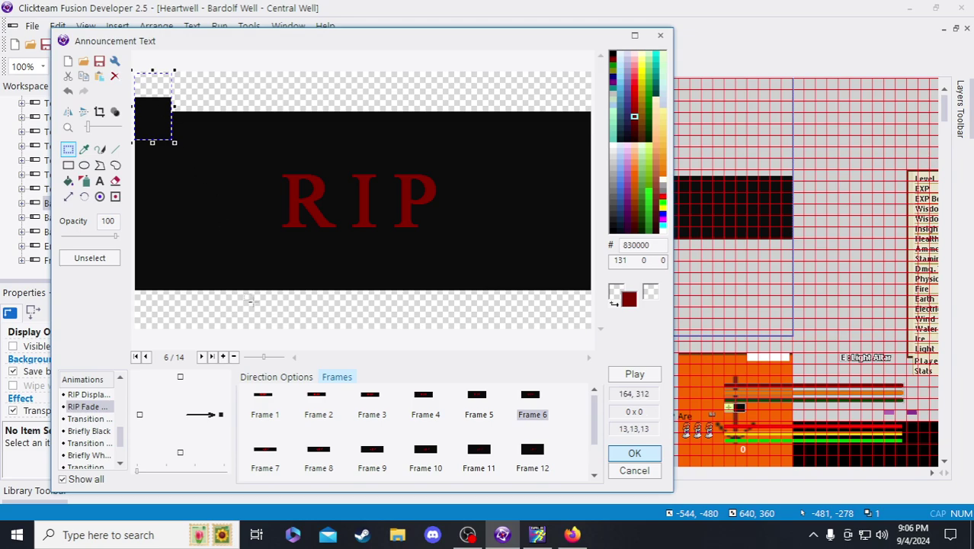
pyautogui.click(223, 104)
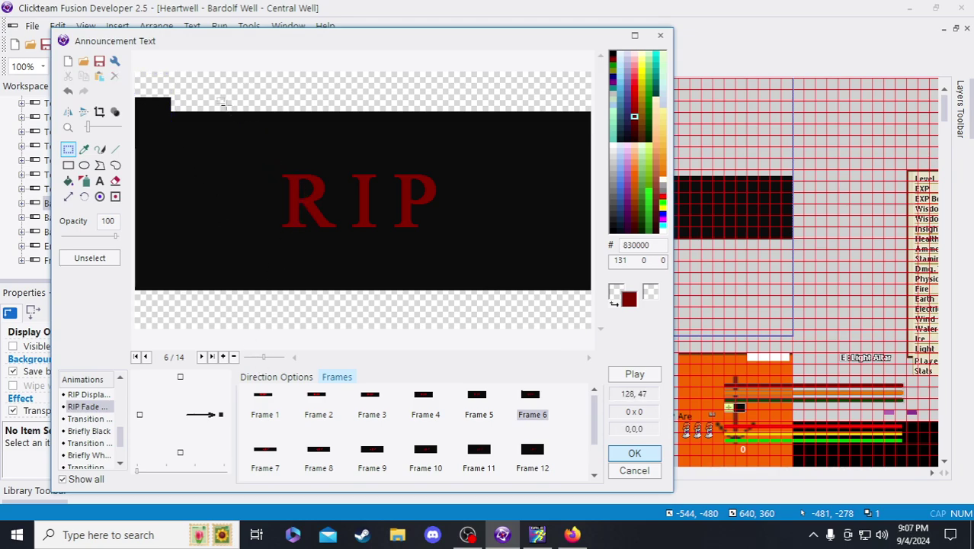
# - Copy the raised piece above Frame 6's black band and place it against the band's bottom edge at the left end
pyautogui.moveTo(133, 81); pyautogui.dragTo(199, 112)
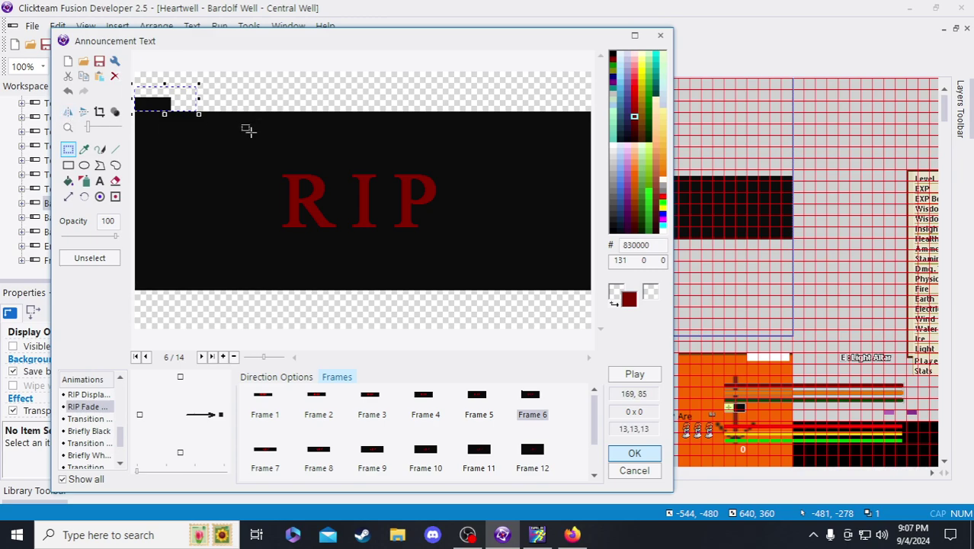
pyautogui.moveTo(139, 112); pyautogui.dragTo(141, 316)
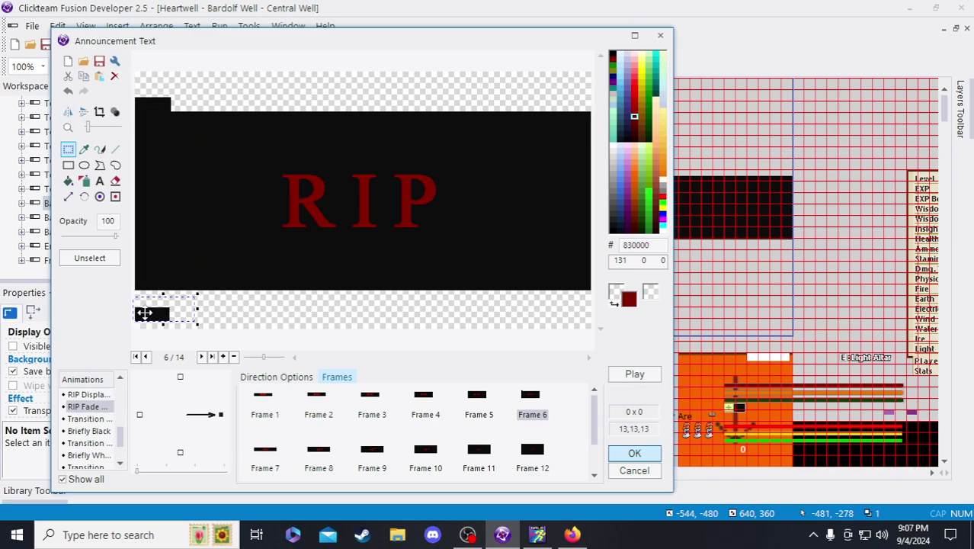
pyautogui.scroll(4, 141, 308)
pyautogui.moveTo(166, 271); pyautogui.dragTo(170, 270)
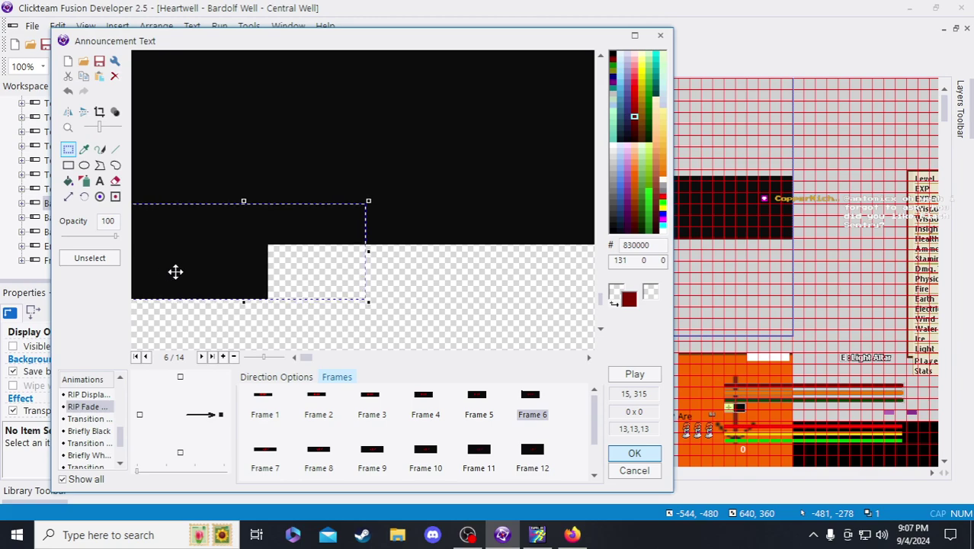
pyautogui.scroll(-2, 176, 273)
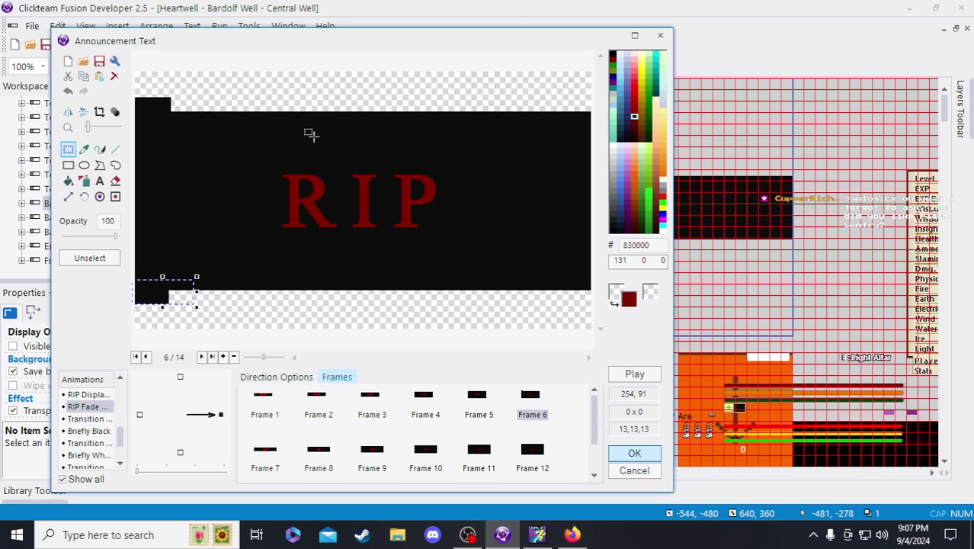
# - Stretch the raised pieces above and below Frame 6's black band across the full canvas width
pyautogui.click(202, 93)
pyautogui.moveTo(189, 90); pyautogui.dragTo(125, 113)
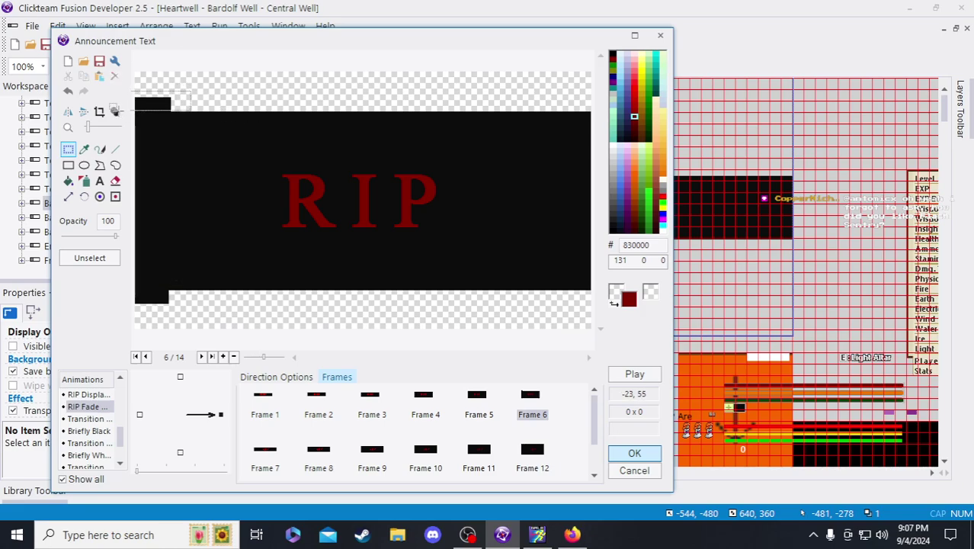
pyautogui.moveTo(183, 84)
pyautogui.mouseDown()
pyautogui.moveTo(169, 85)
pyautogui.moveTo(150, 115)
pyautogui.moveTo(215, 93)
pyautogui.mouseUp()
pyautogui.moveTo(147, 93)
pyautogui.mouseDown()
pyautogui.moveTo(163, 115)
pyautogui.moveTo(586, 103)
pyautogui.moveTo(557, 101)
pyautogui.mouseUp()
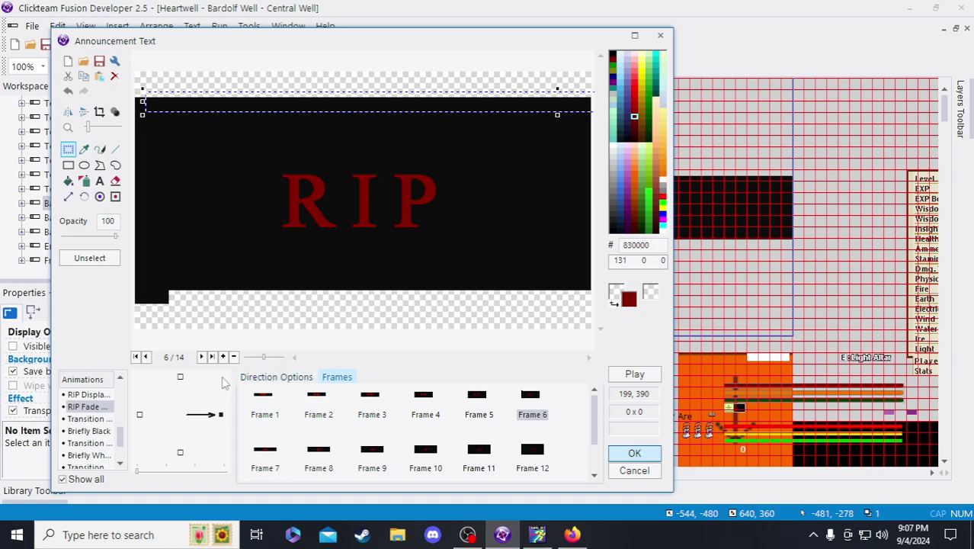
pyautogui.click(158, 318)
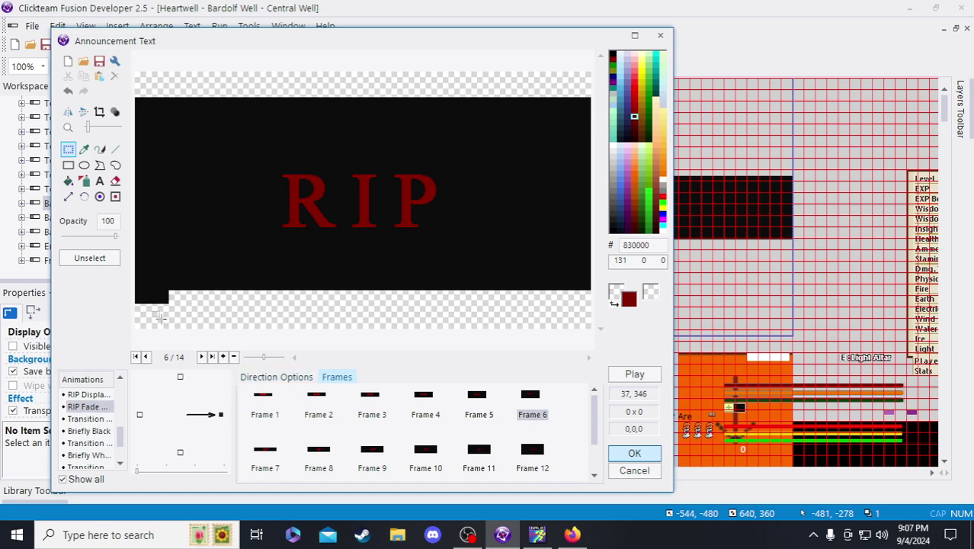
pyautogui.moveTo(152, 308); pyautogui.dragTo(592, 299)
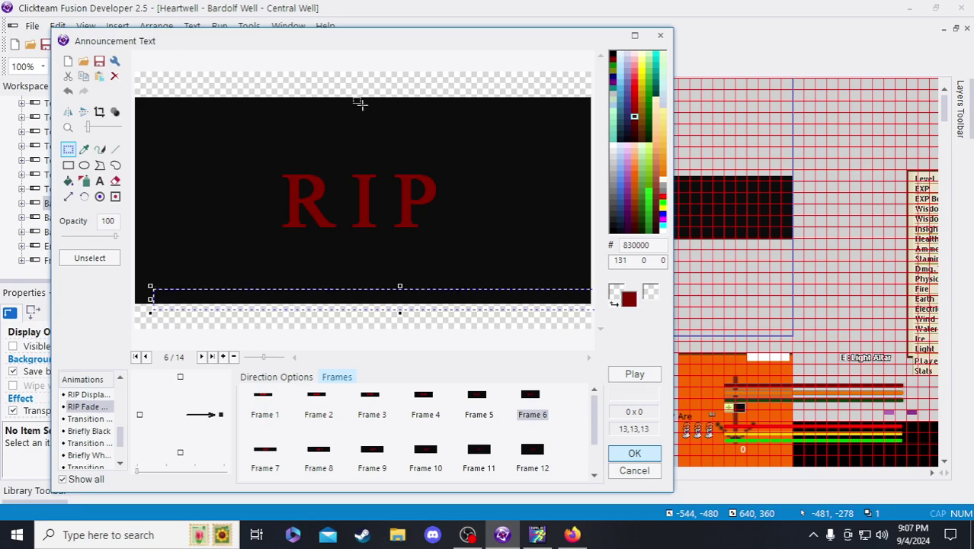
pyautogui.click(337, 91)
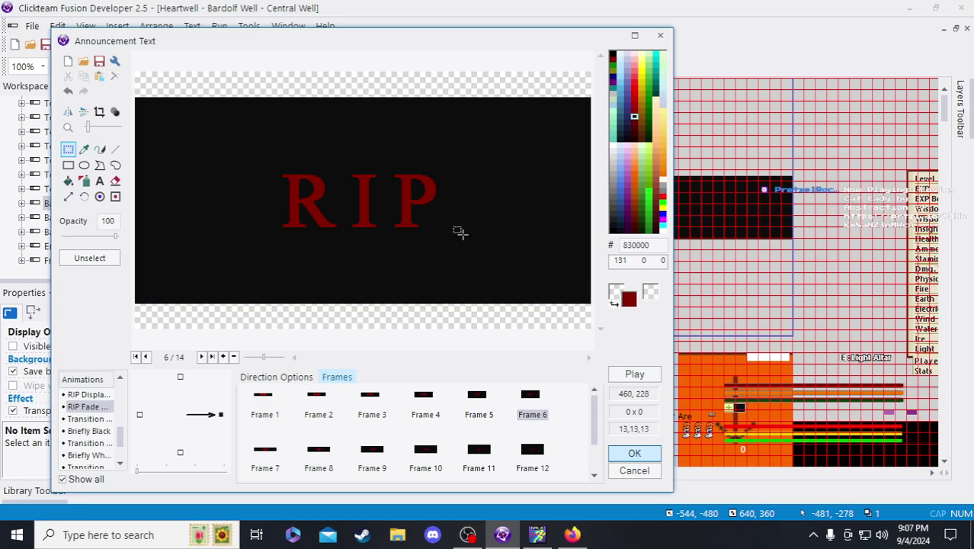
# - Compare Frame 6's band and letters with Frames 5, 7 and 13
pyautogui.click(479, 414)
pyautogui.click(526, 414)
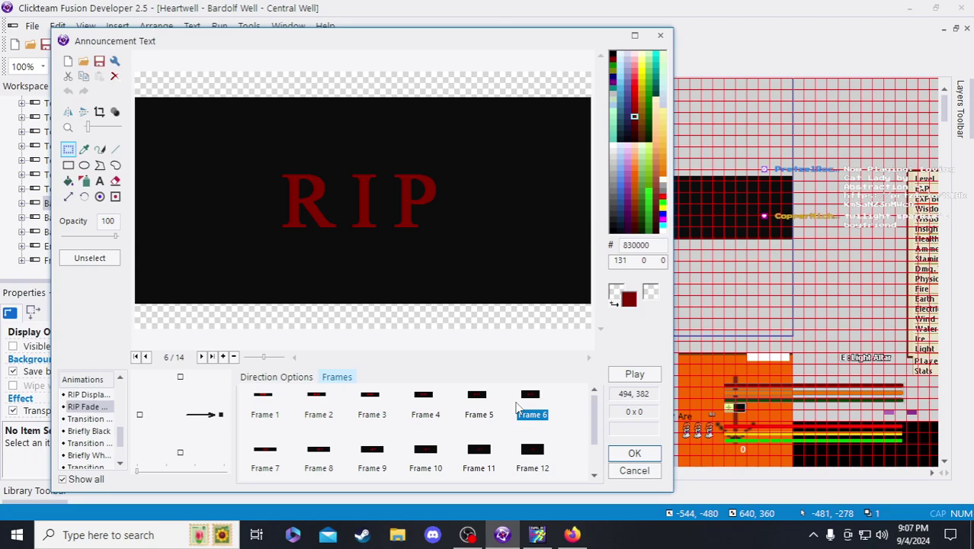
pyautogui.scroll(-1, 335, 467)
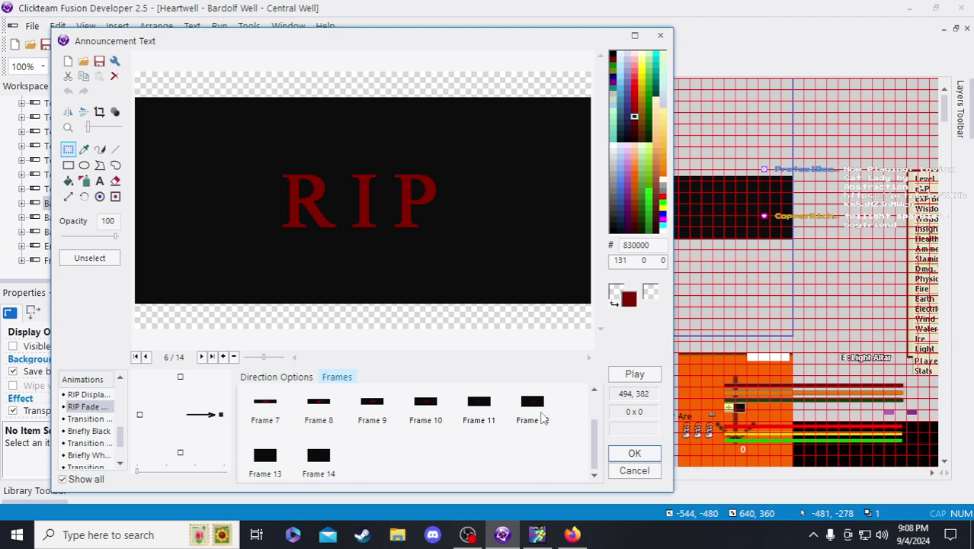
pyautogui.click(266, 461)
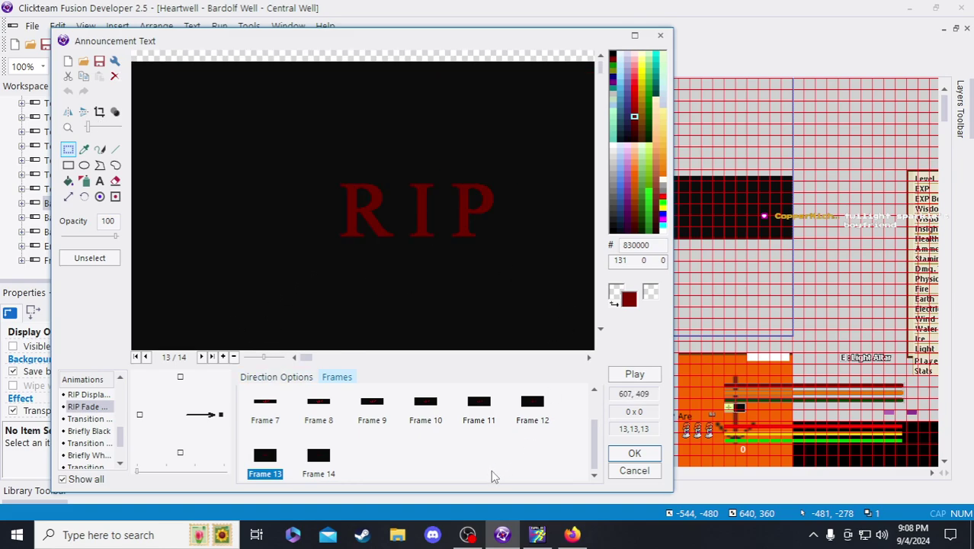
pyautogui.scroll(2, 514, 430)
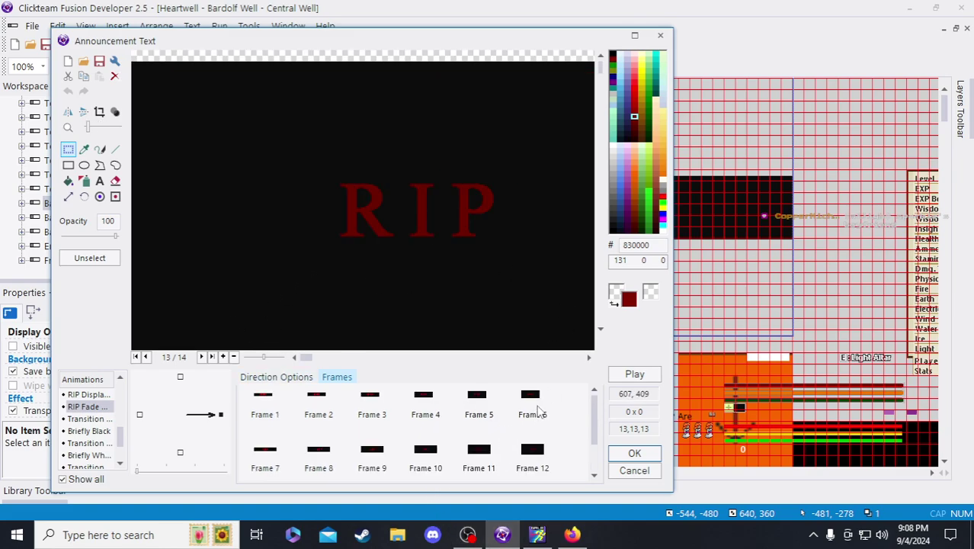
pyautogui.click(534, 410)
pyautogui.click(494, 406)
pyautogui.click(524, 406)
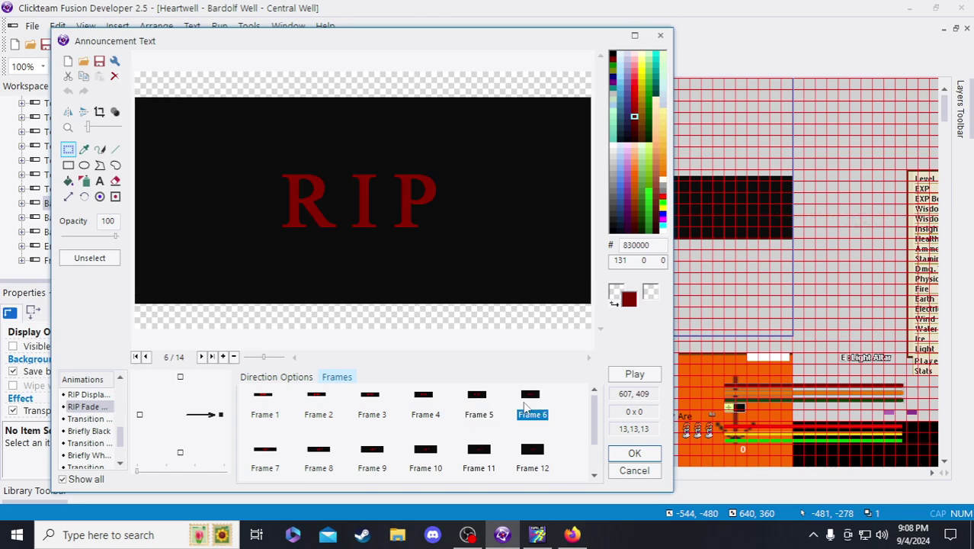
pyautogui.click(269, 458)
# - Insert a duplicate of Frame 6 as Frame 7 and fill its R, I and P letters with 6B0000 sampled from Frame 14
pyautogui.click(529, 404)
pyautogui.click(224, 357)
pyautogui.click(256, 457)
pyautogui.scroll(-1, 343, 458)
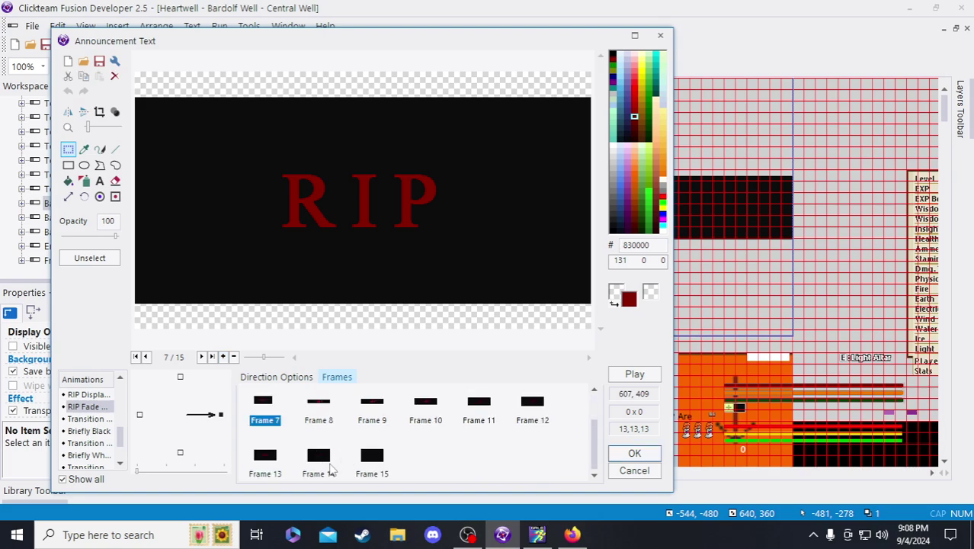
pyautogui.click(331, 470)
pyautogui.click(84, 148)
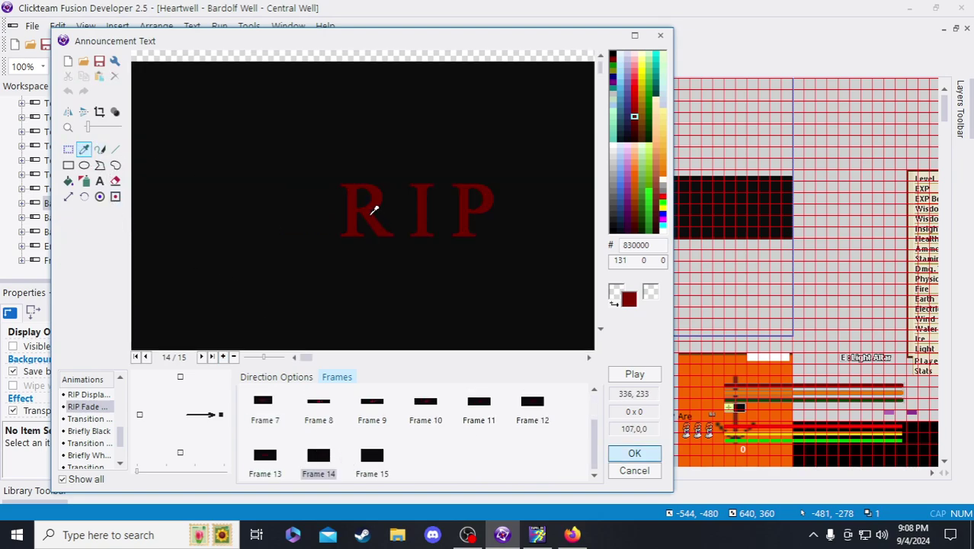
pyautogui.click(278, 412)
pyautogui.click(69, 182)
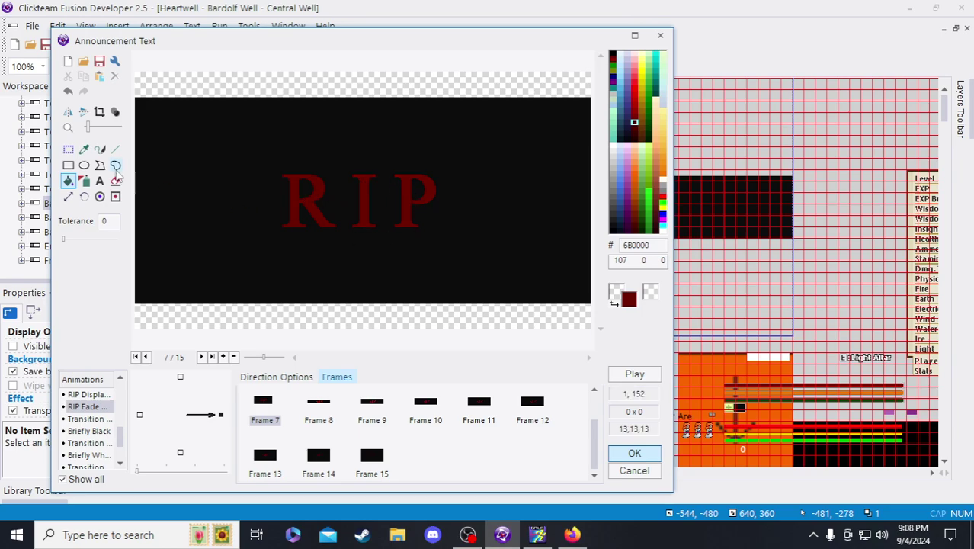
# - Stretch a narrow section at the left end of Frame 7's black band upward to raise its top edge
pyautogui.click(69, 150)
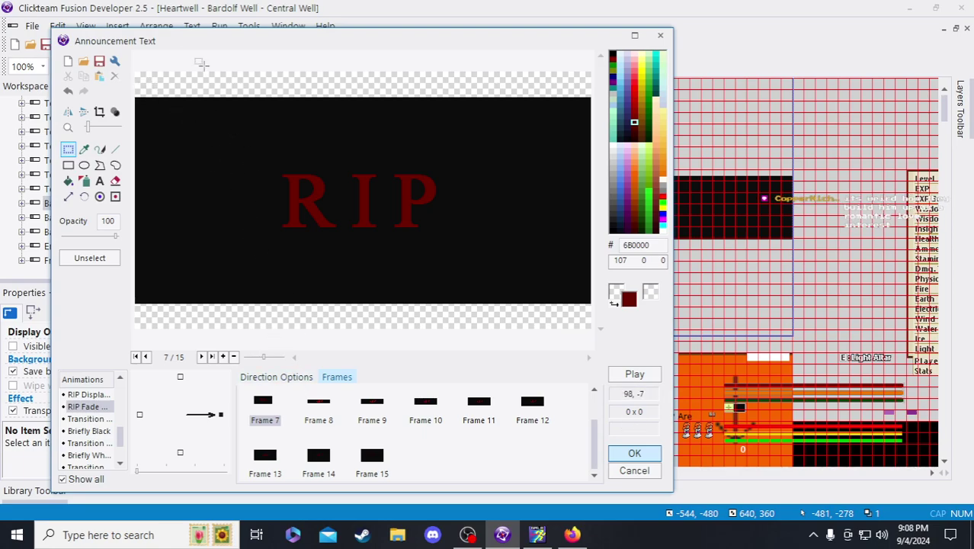
pyautogui.moveTo(149, 119); pyautogui.dragTo(139, 61)
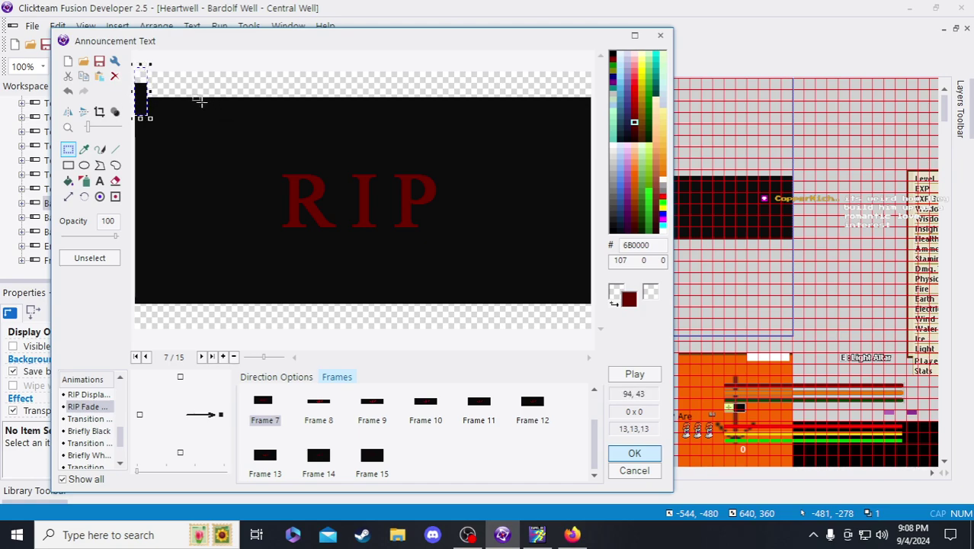
pyautogui.click(182, 90)
# - Copy the raised piece above Frame 7's black band and align it against the band's bottom edge at the left end
pyautogui.moveTo(155, 74); pyautogui.dragTo(132, 92)
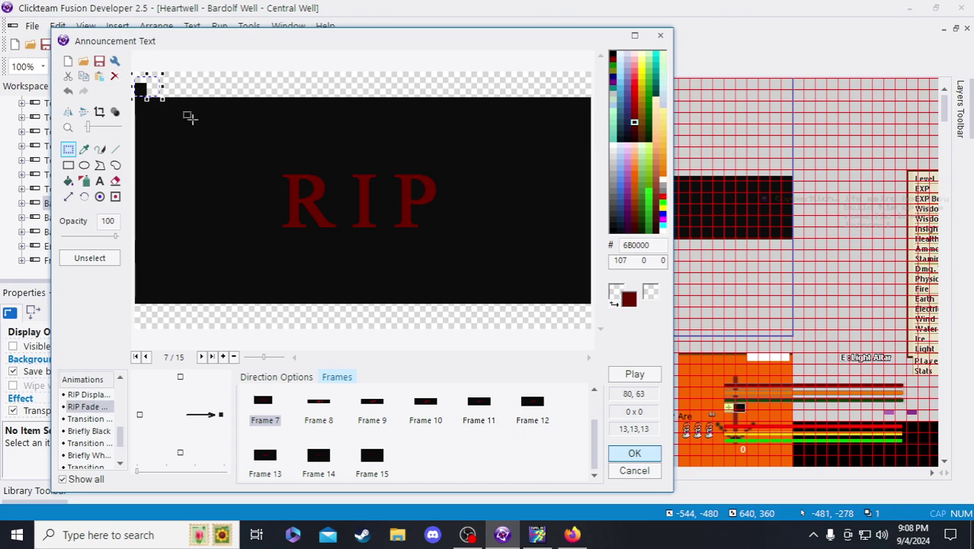
pyautogui.moveTo(132, 68); pyautogui.dragTo(202, 326)
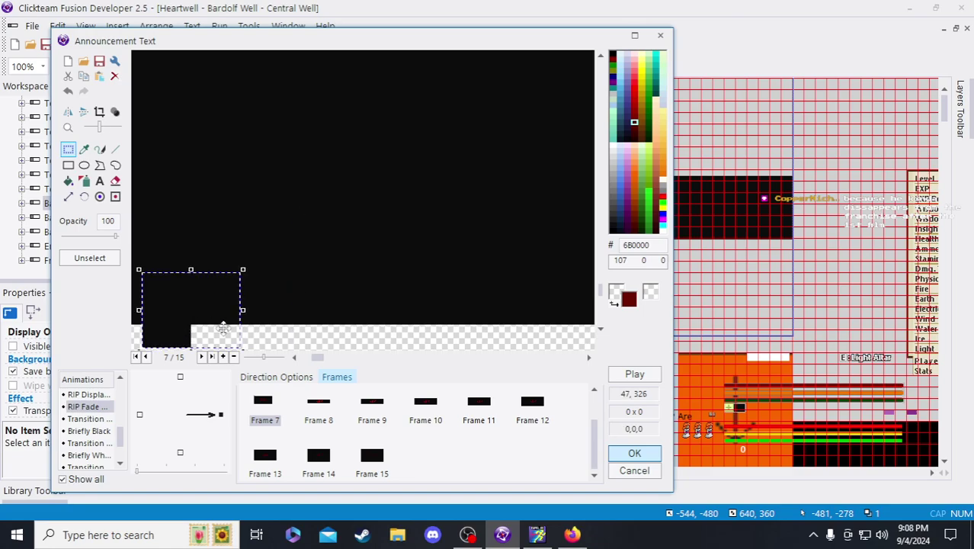
pyautogui.scroll(-2, 331, 292)
pyautogui.moveTo(229, 257); pyautogui.dragTo(165, 279)
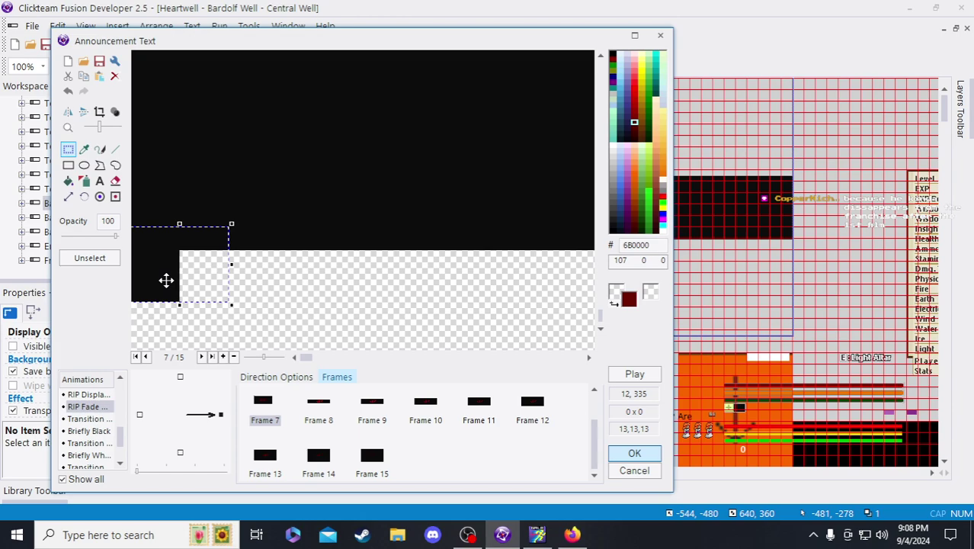
pyautogui.click(314, 279)
# - Stretch the raised piece at the left end of Frame 7's top edge across the band's full width
pyautogui.scroll(5, 274, 278)
pyautogui.keyDown('ctrl'); pyautogui.scroll(-1, 188, 90); pyautogui.keyUp('ctrl')
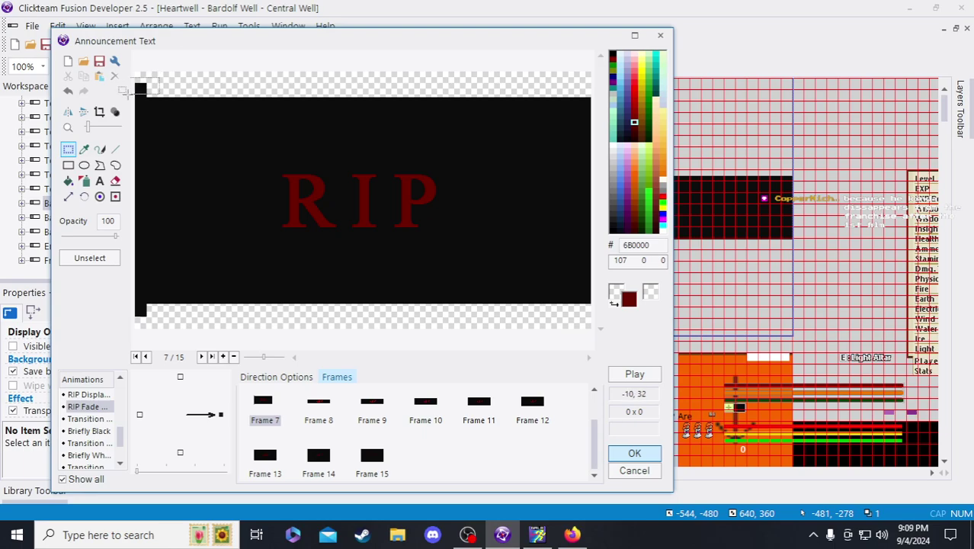
pyautogui.keyDown('ctrl'); pyautogui.scroll(1, 142, 95); pyautogui.keyUp('ctrl')
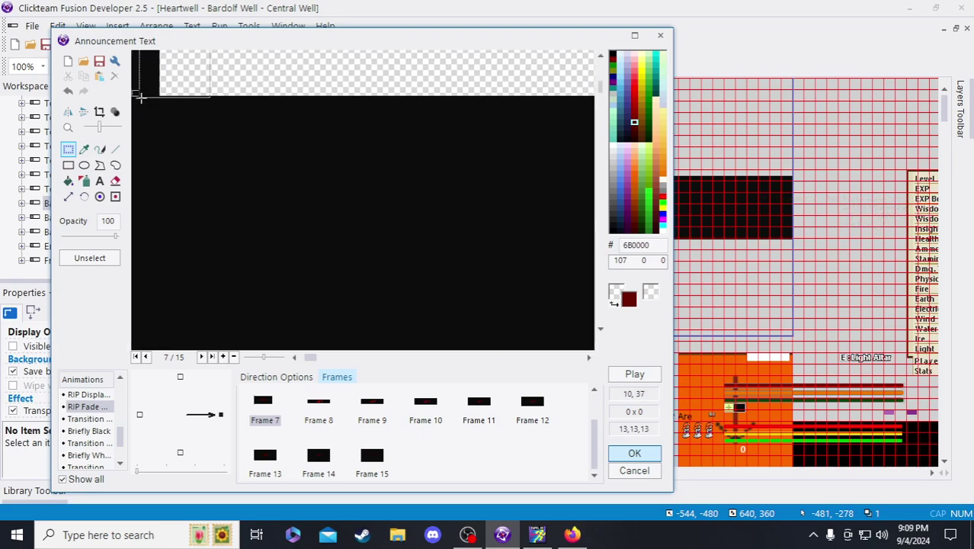
pyautogui.moveTo(137, 96); pyautogui.dragTo(214, 55)
pyautogui.keyDown('ctrl'); pyautogui.scroll(-1, 221, 137); pyautogui.keyUp('ctrl')
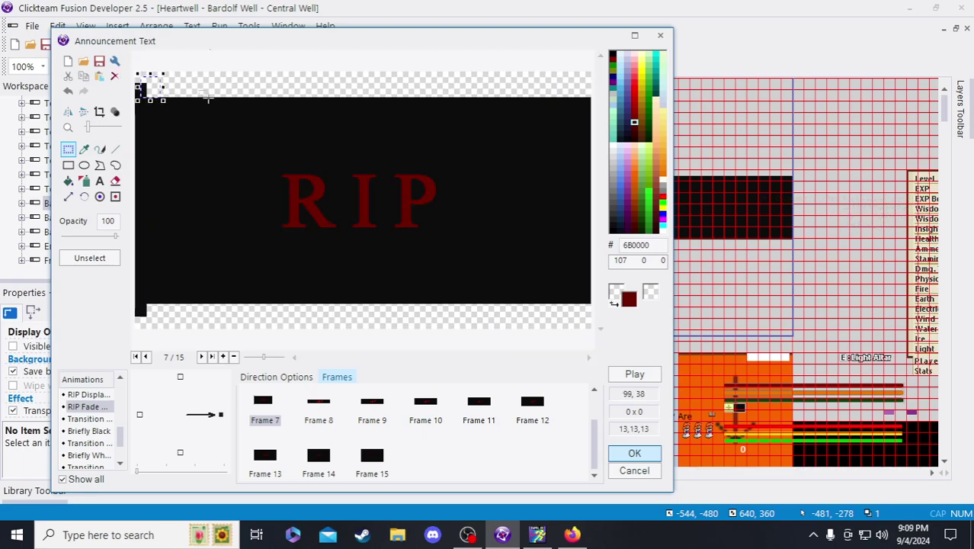
pyautogui.keyDown('ctrl'); pyautogui.scroll(1, 132, 74); pyautogui.keyUp('ctrl')
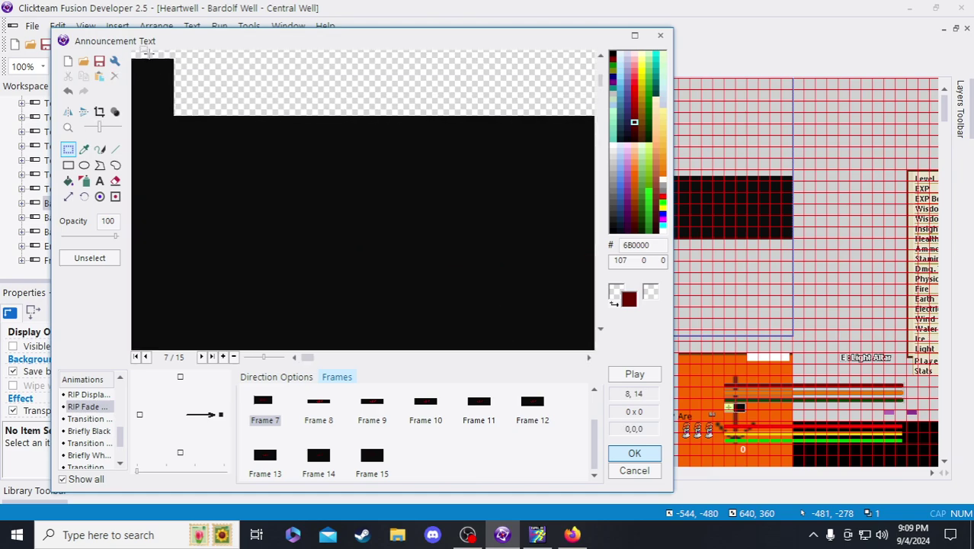
pyautogui.moveTo(143, 54); pyautogui.dragTo(172, 124)
pyautogui.keyDown('ctrl'); pyautogui.scroll(-1, 206, 122); pyautogui.keyUp('ctrl')
pyautogui.keyDown('ctrl'); pyautogui.scroll(-1, 205, 122); pyautogui.keyUp('ctrl')
pyautogui.moveTo(140, 83); pyautogui.dragTo(684, 102)
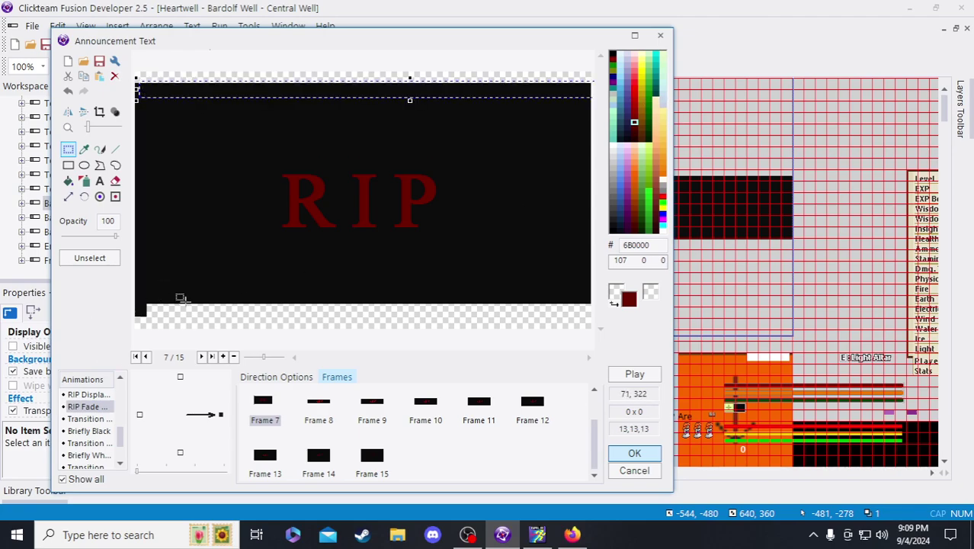
# - Stretch the piece below the left end of Frame 7's black band across the band's full width
pyautogui.keyDown('ctrl'); pyautogui.scroll(1, 141, 308); pyautogui.keyUp('ctrl')
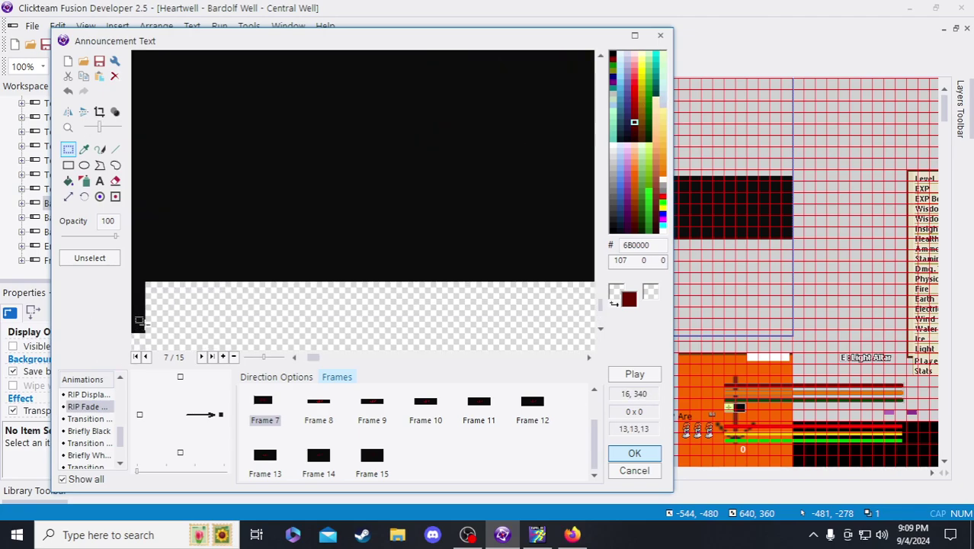
pyautogui.scroll(-1, 258, 243)
pyautogui.moveTo(158, 319); pyautogui.dragTo(174, 250)
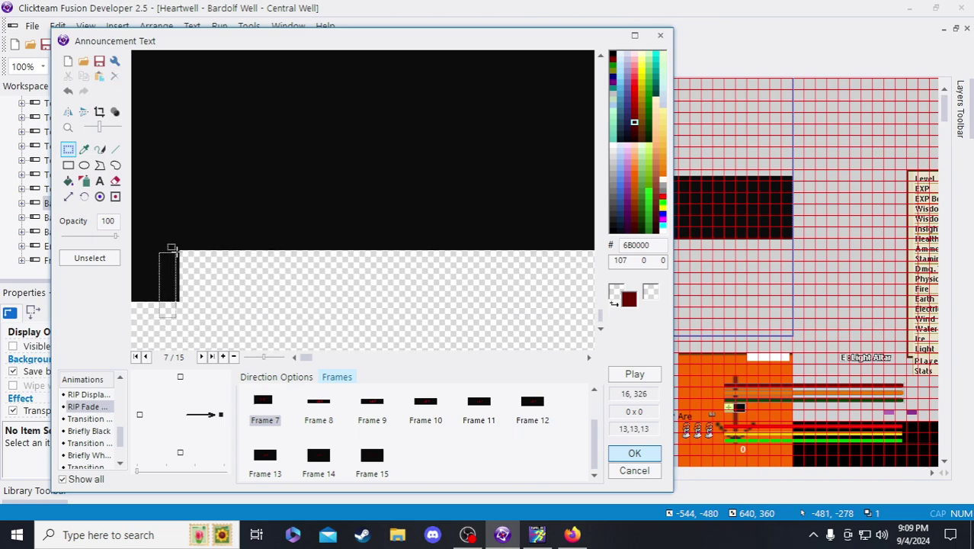
pyautogui.keyDown('ctrl'); pyautogui.scroll(-1, 144, 309); pyautogui.keyUp('ctrl')
pyautogui.moveTo(143, 310); pyautogui.dragTo(593, 312)
pyautogui.click(145, 314)
pyautogui.keyDown('ctrl'); pyautogui.scroll(1, 229, 313); pyautogui.keyUp('ctrl')
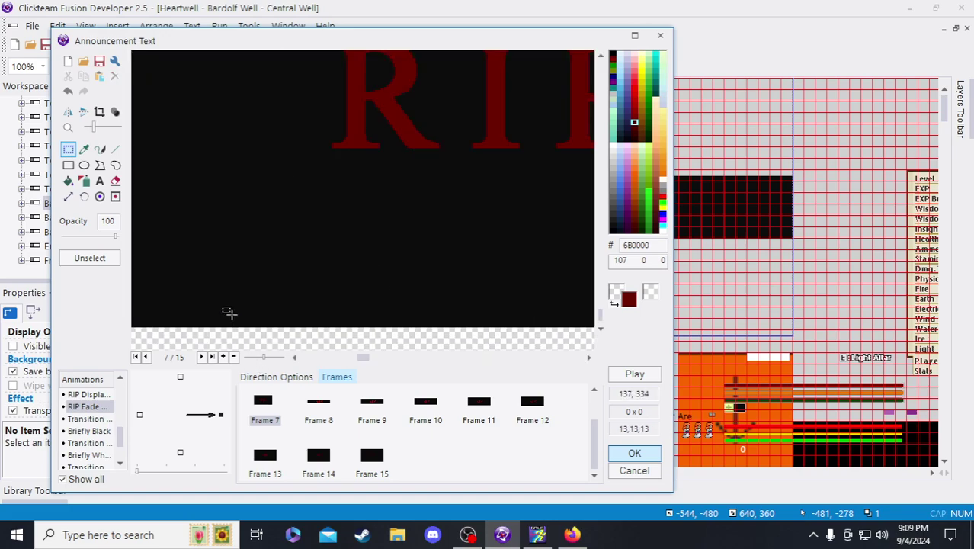
pyautogui.keyDown('ctrl'); pyautogui.scroll(-1, 229, 313); pyautogui.keyUp('ctrl')
# - Duplicate Frame 7 as Frame 8 and fill its R, I and P letters with 3B0000 sampled from Frame 16
pyautogui.click(264, 404)
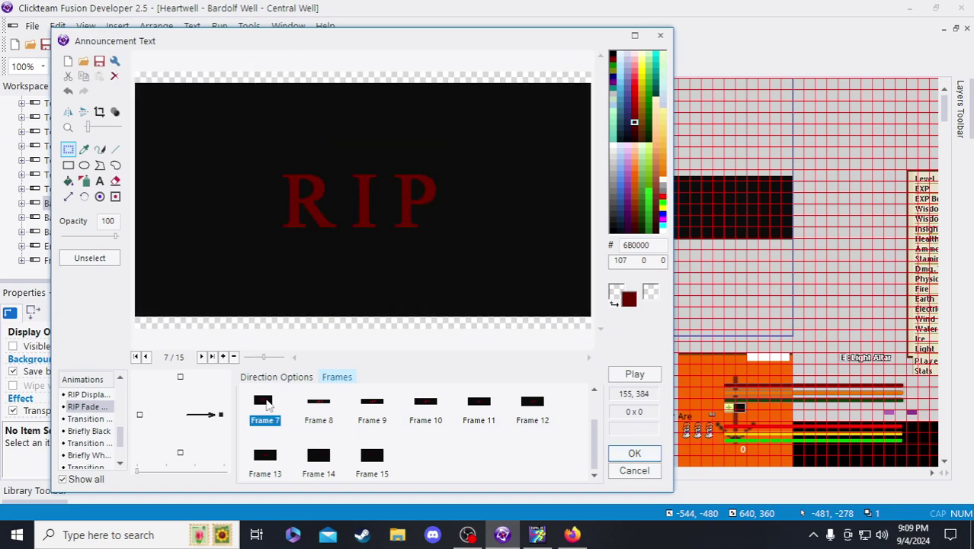
pyautogui.click(224, 357)
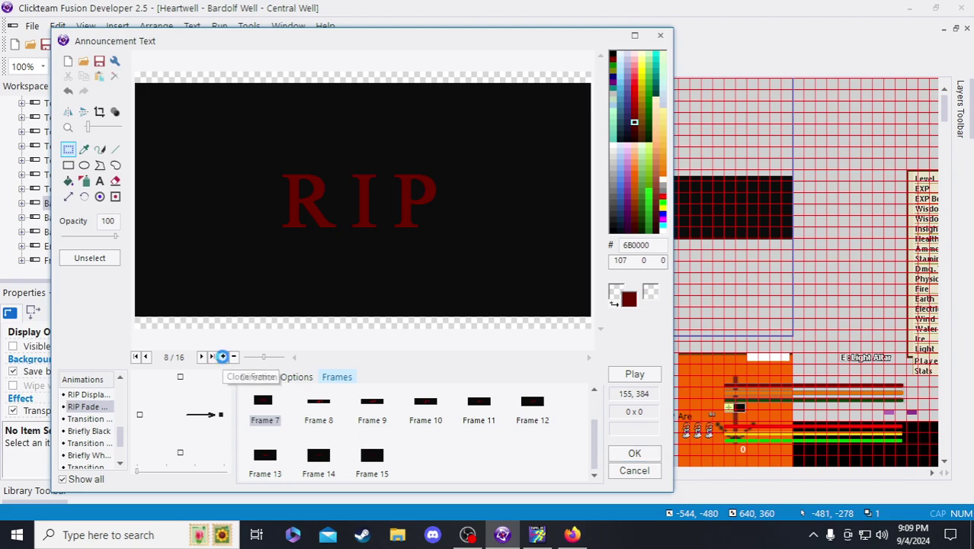
pyautogui.click(333, 422)
pyautogui.click(437, 465)
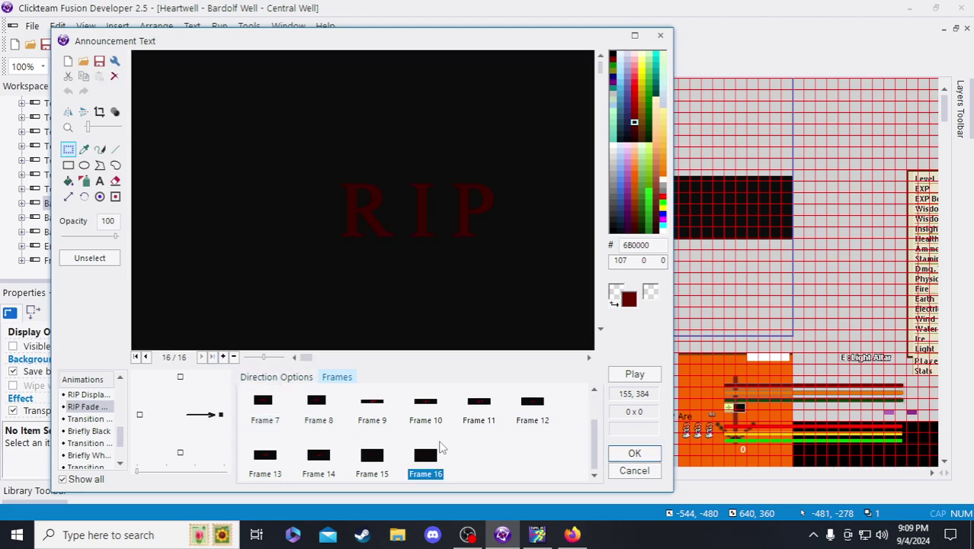
pyautogui.click(84, 149)
pyautogui.click(369, 212)
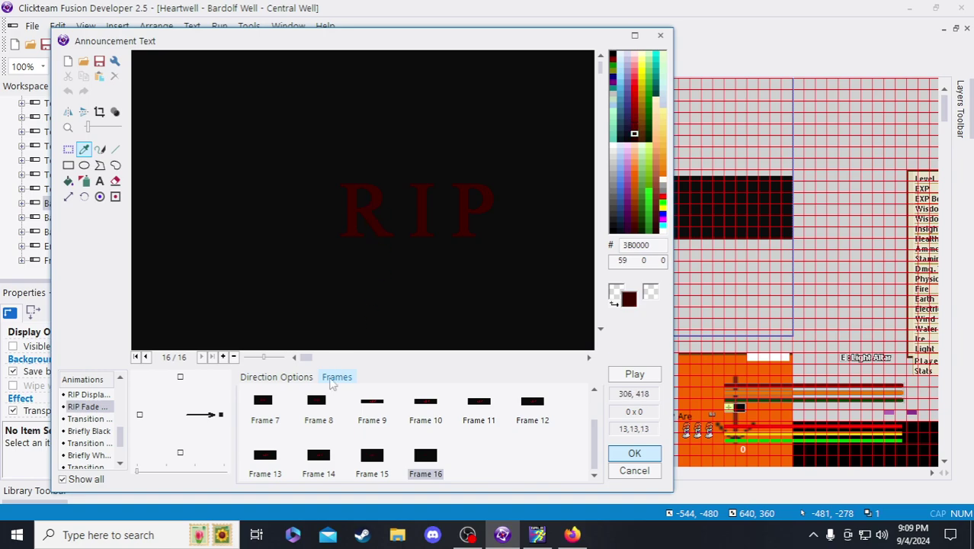
pyautogui.click(320, 410)
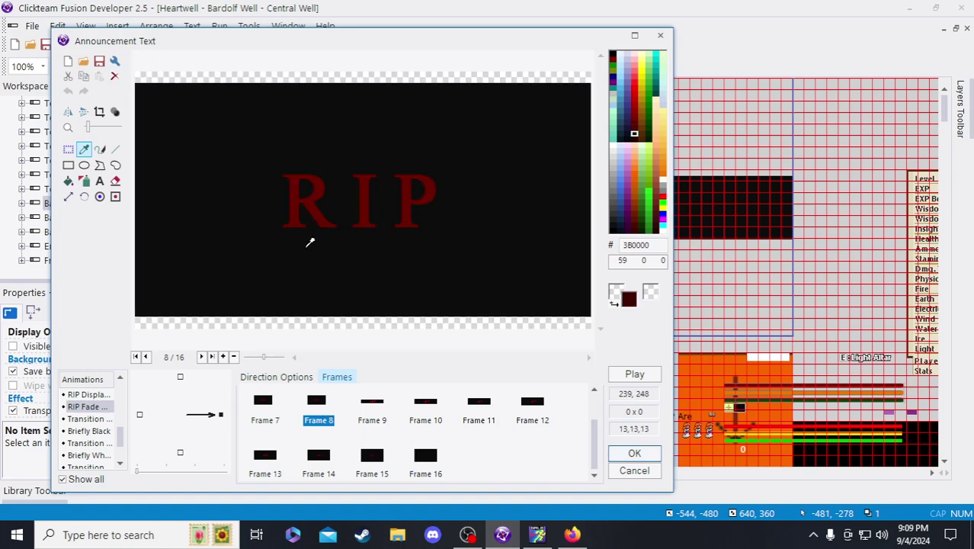
pyautogui.click(70, 181)
pyautogui.click(302, 202)
pyautogui.click(366, 200)
pyautogui.click(416, 200)
# - Compare the letter colour of Frame 7 with that of Frame 15 by sampling both
pyautogui.click(268, 406)
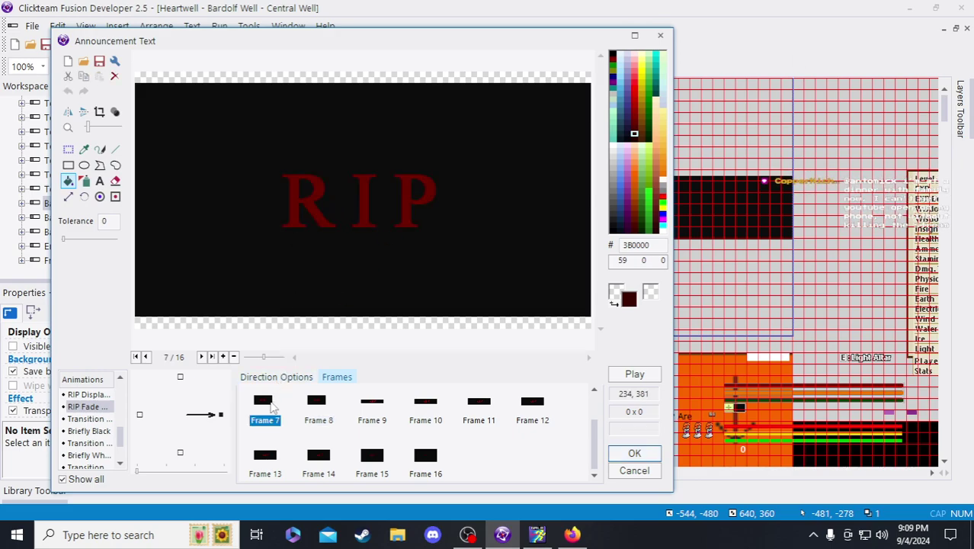
pyautogui.click(85, 150)
pyautogui.click(314, 201)
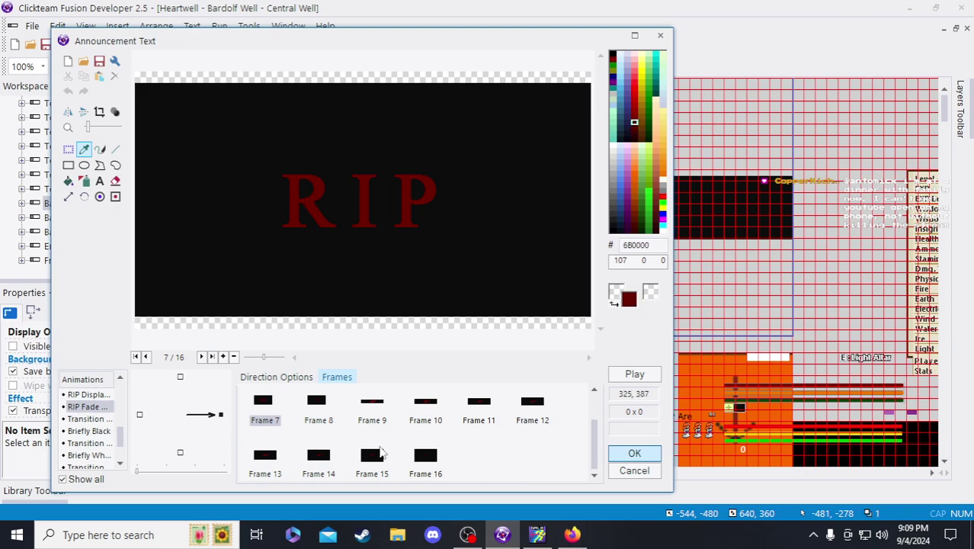
pyautogui.click(373, 456)
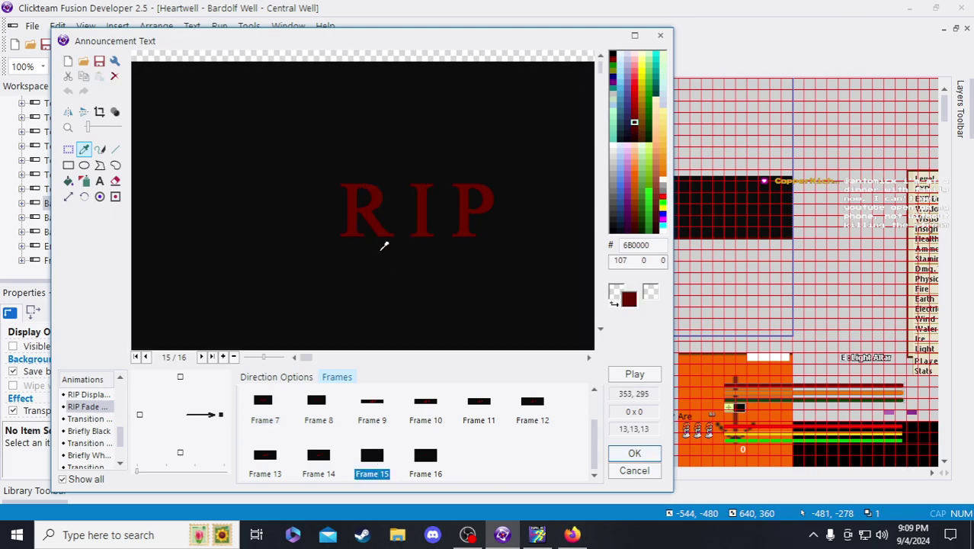
pyautogui.click(372, 204)
pyautogui.click(264, 404)
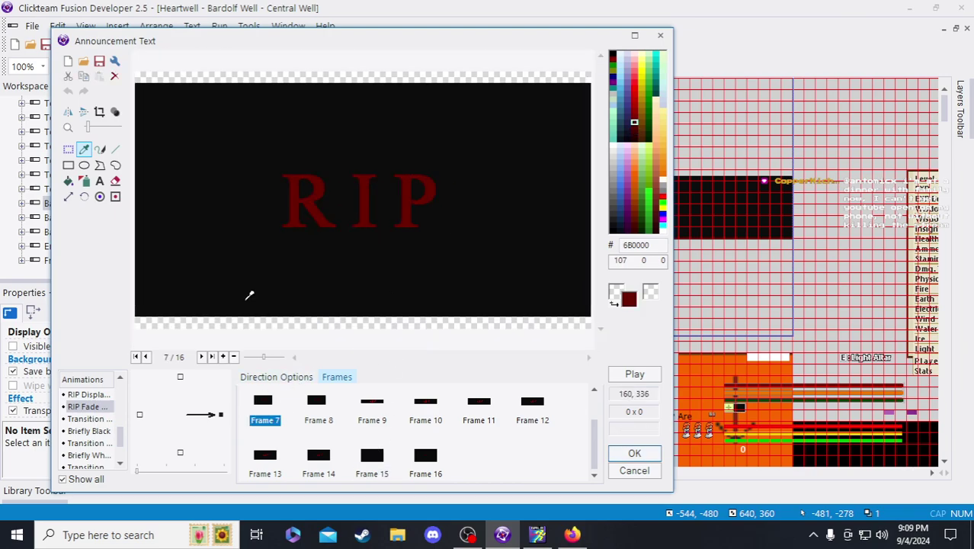
pyautogui.click(68, 181)
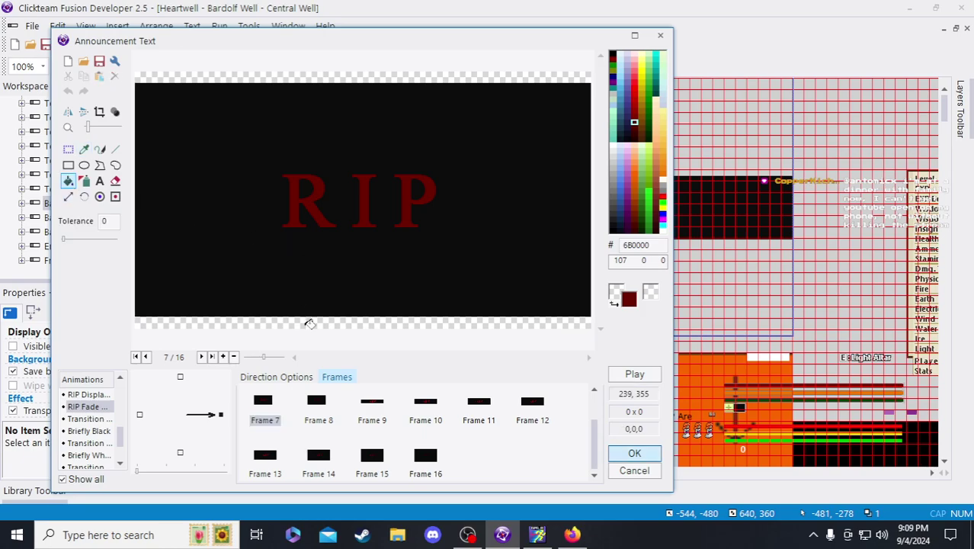
pyautogui.click(68, 149)
# - Fill the transparent strips above and below Frame 8's band with 0D0D0D sampled from the band
pyautogui.click(318, 401)
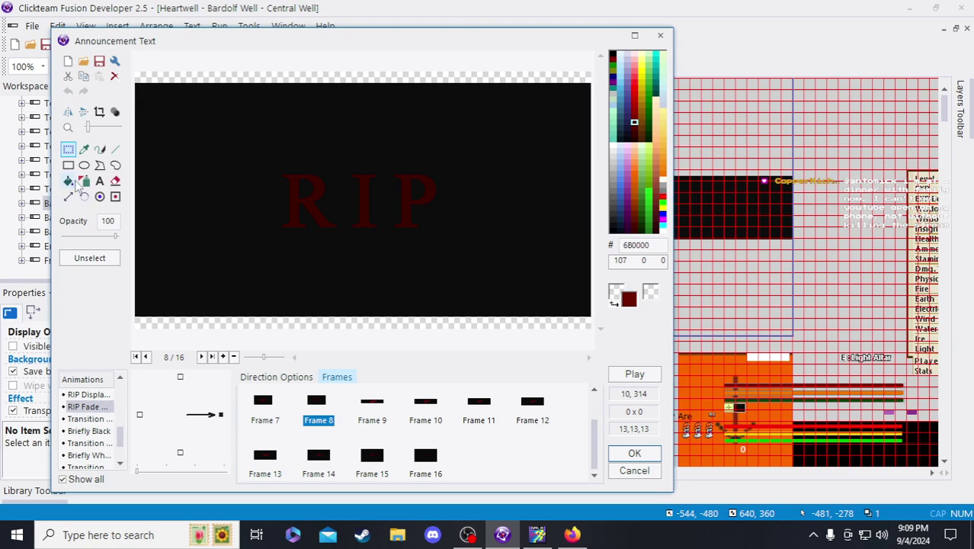
pyautogui.click(84, 149)
pyautogui.click(268, 232)
pyautogui.click(68, 181)
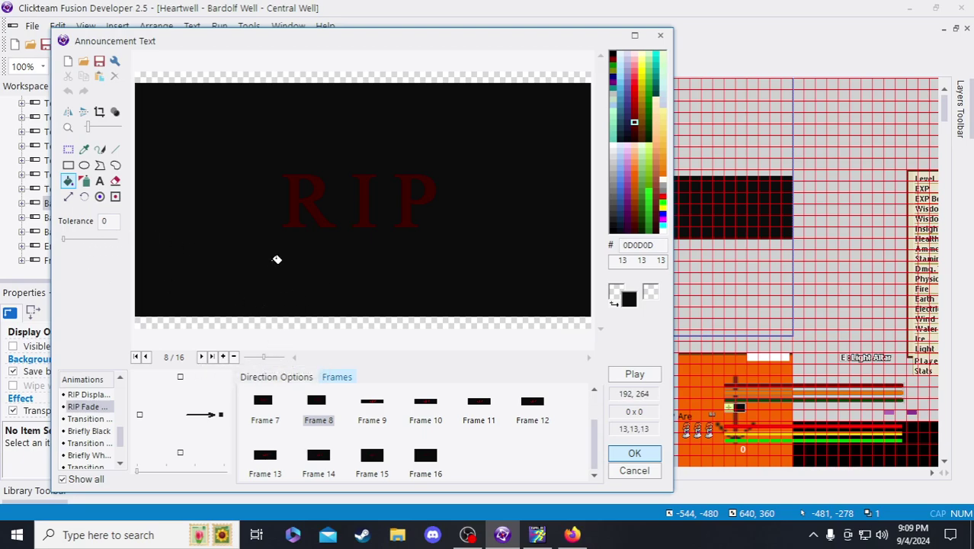
pyautogui.click(291, 77)
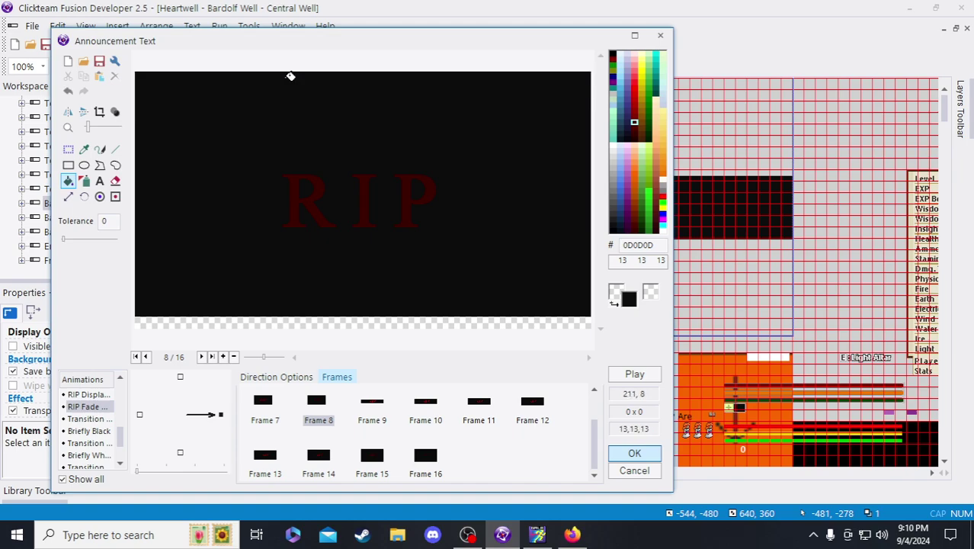
pyautogui.click(264, 324)
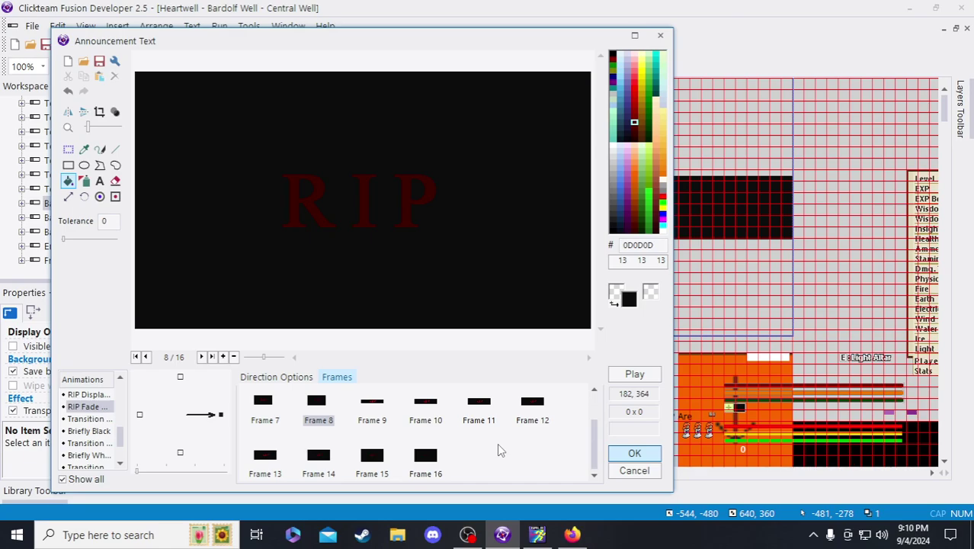
# - Delete the old Frames 9 through 16 from the RIP Fade Out animation
pyautogui.click(425, 462)
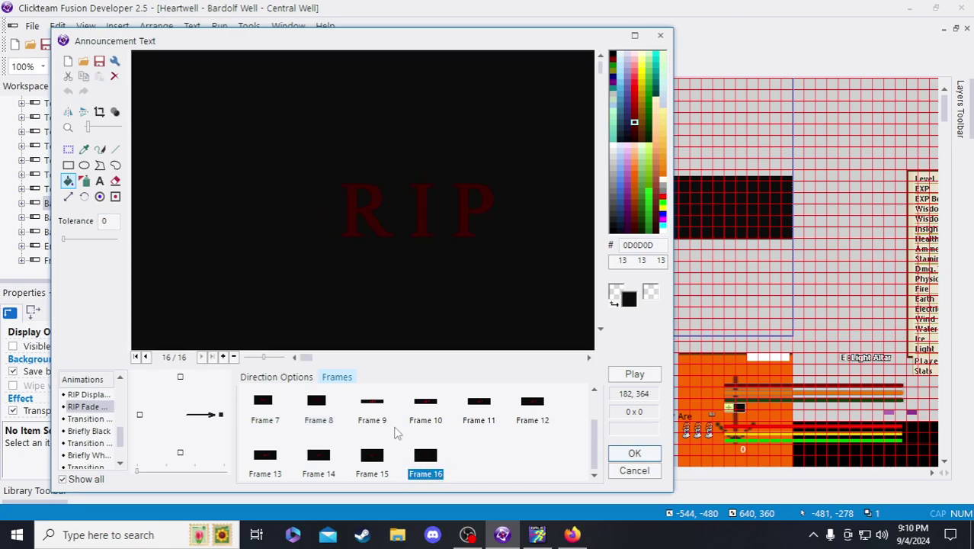
pyautogui.keyDown('shift'); pyautogui.click(380, 413); pyautogui.keyUp('shift')
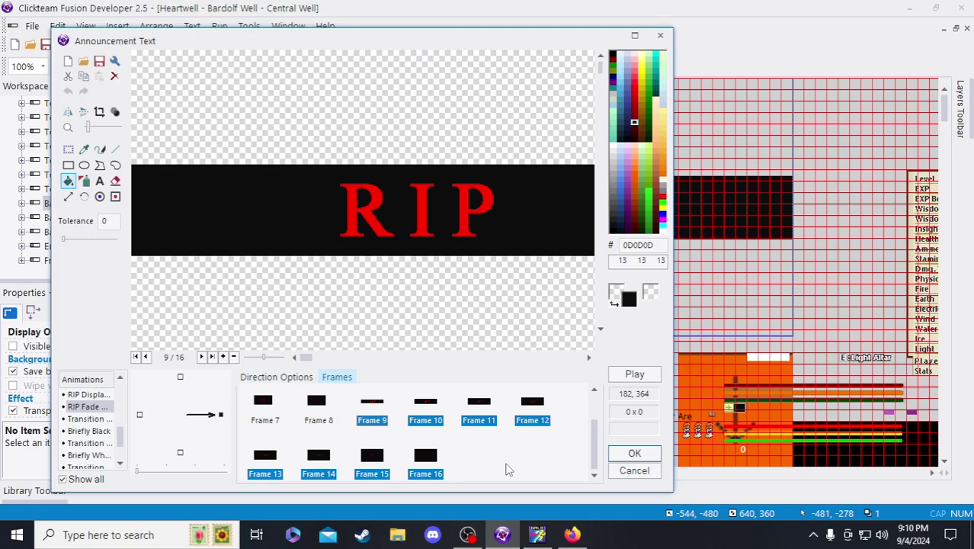
pyautogui.press('Delete')
pyautogui.click(400, 298)
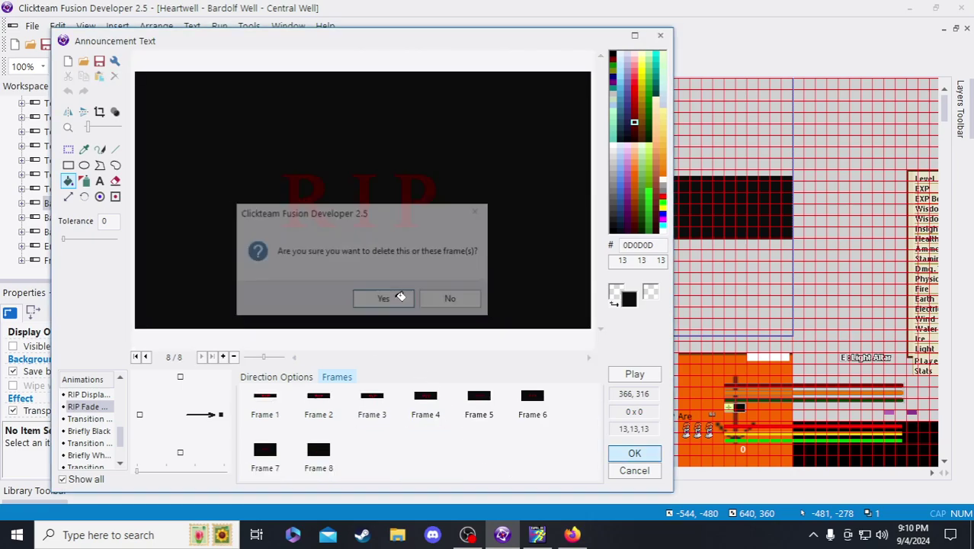
pyautogui.click(68, 150)
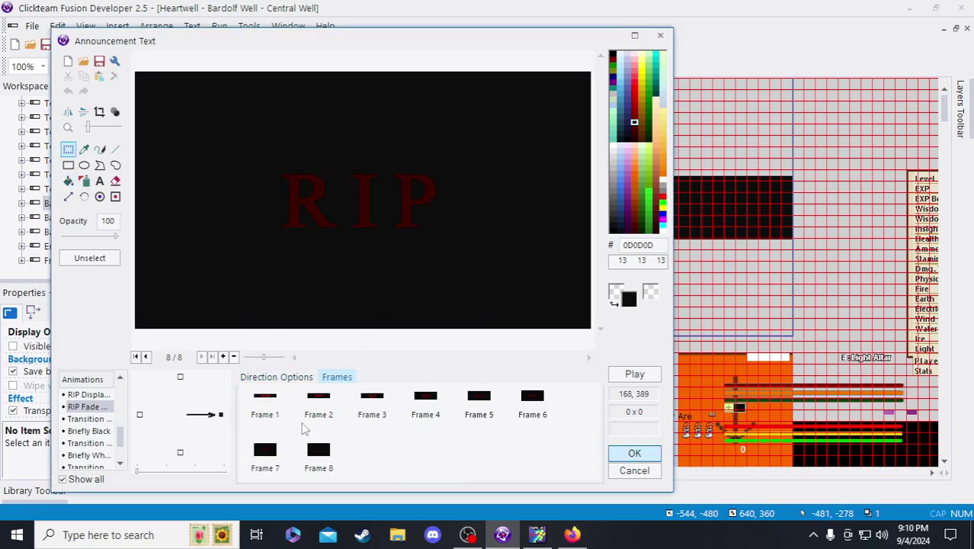
# - Resize Frame 1 of the Transition animation following RIP Fade Out to 640 x 360 without stretching
pyautogui.click(97, 421)
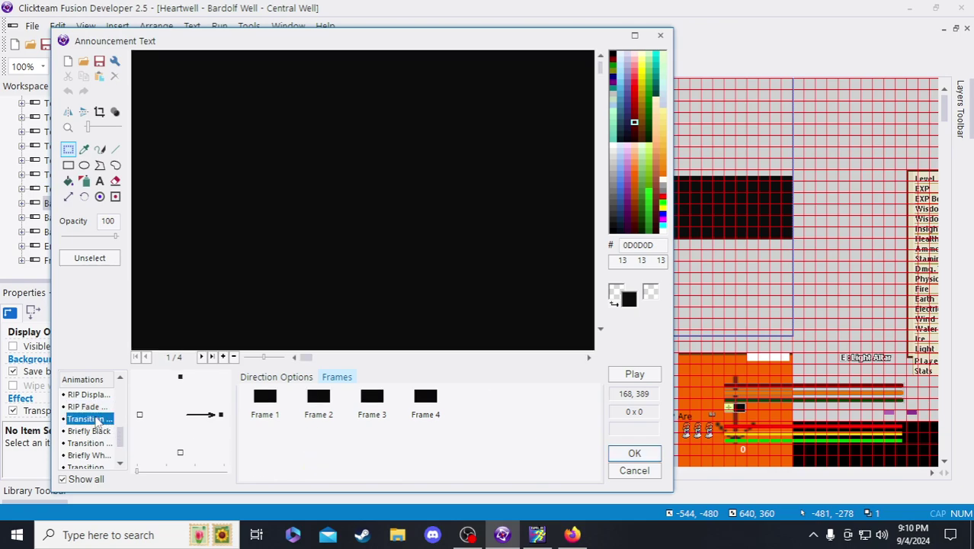
pyautogui.click(68, 196)
pyautogui.moveTo(102, 221); pyautogui.dragTo(67, 220)
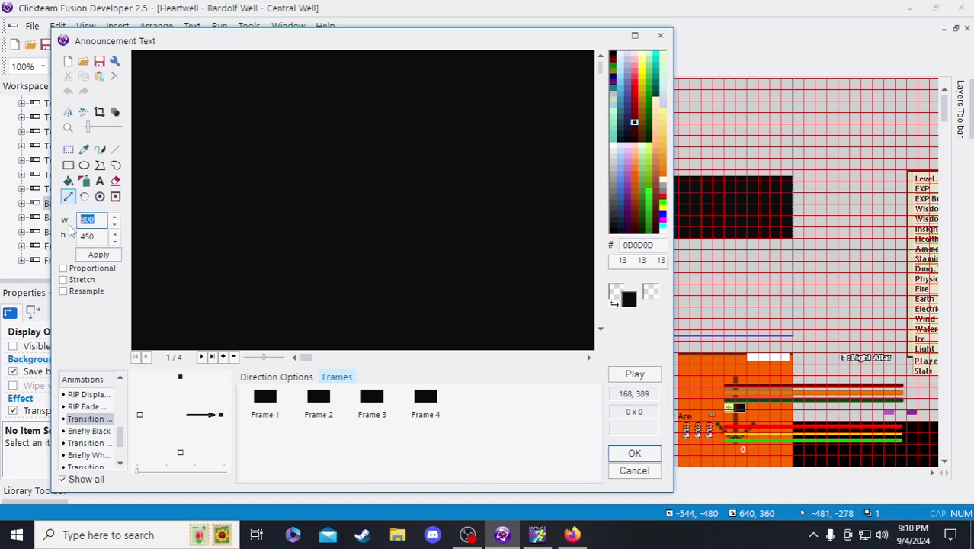
pyautogui.write('640')
pyautogui.press('Tab')
pyautogui.write('36')
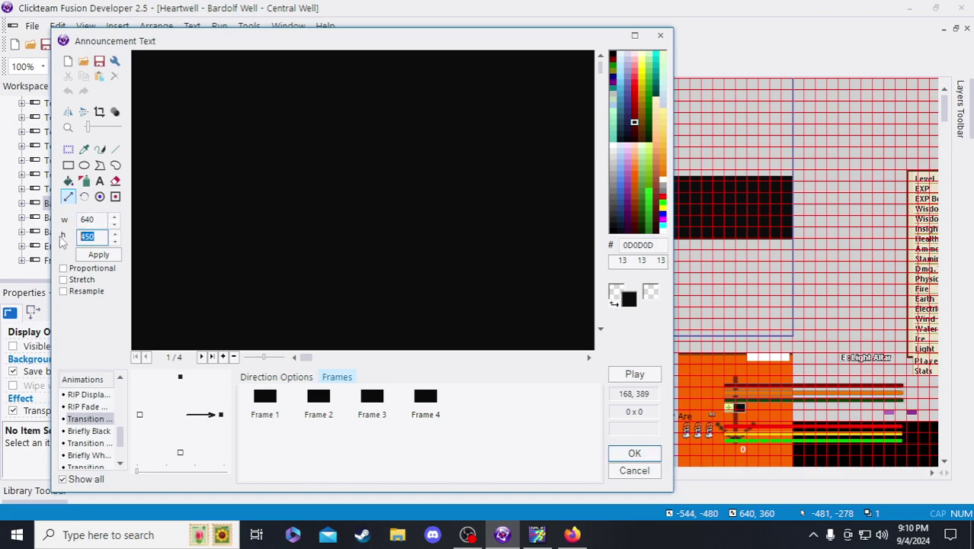
pyautogui.write('0')
pyautogui.click(99, 254)
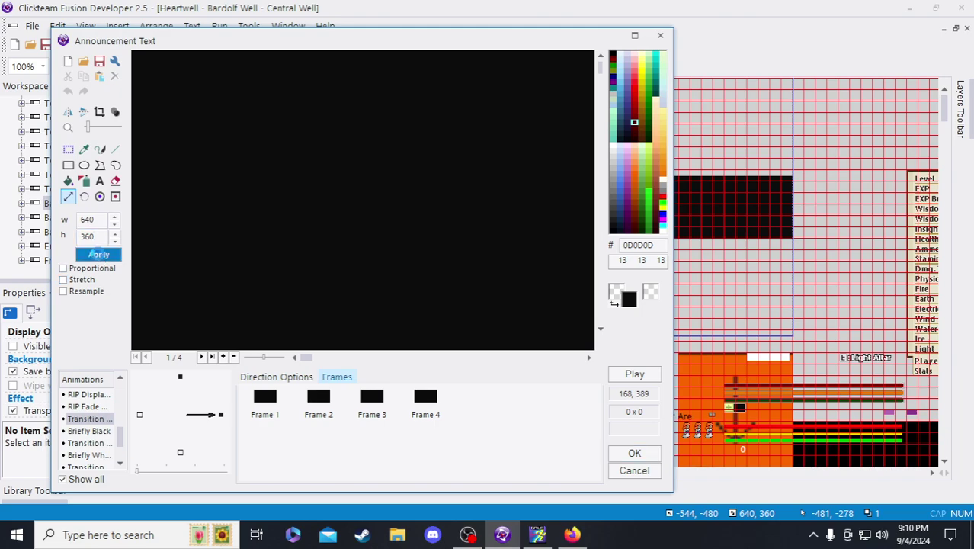
# - Duplicate the resized Frame 1 three times and delete the old Frames 5 through 7 of the Transition animation
pyautogui.click(271, 412)
pyautogui.click(224, 356)
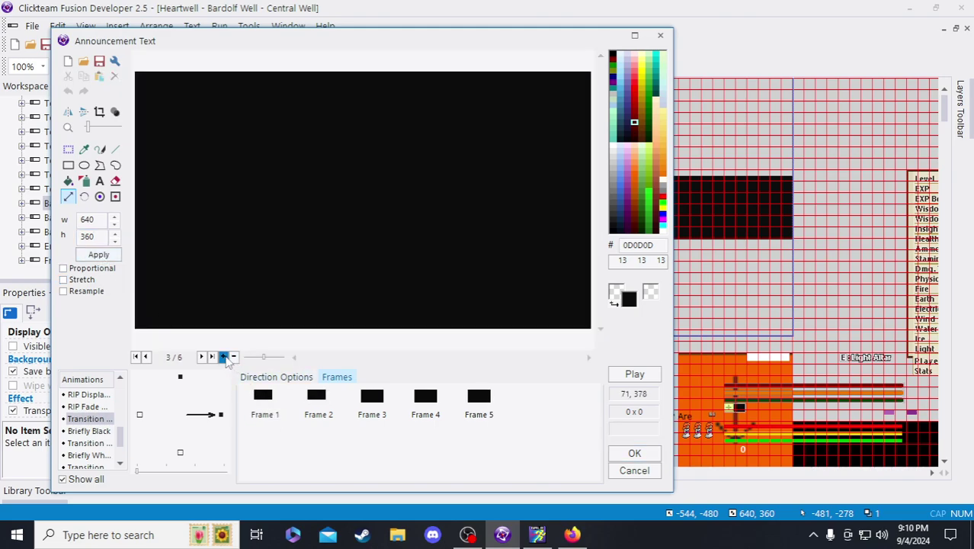
pyautogui.click(224, 356)
pyautogui.click(224, 357)
pyautogui.click(478, 398)
pyautogui.keyDown('shift'); pyautogui.click(271, 454); pyautogui.keyUp('shift')
pyautogui.press('Delete')
pyautogui.click(385, 301)
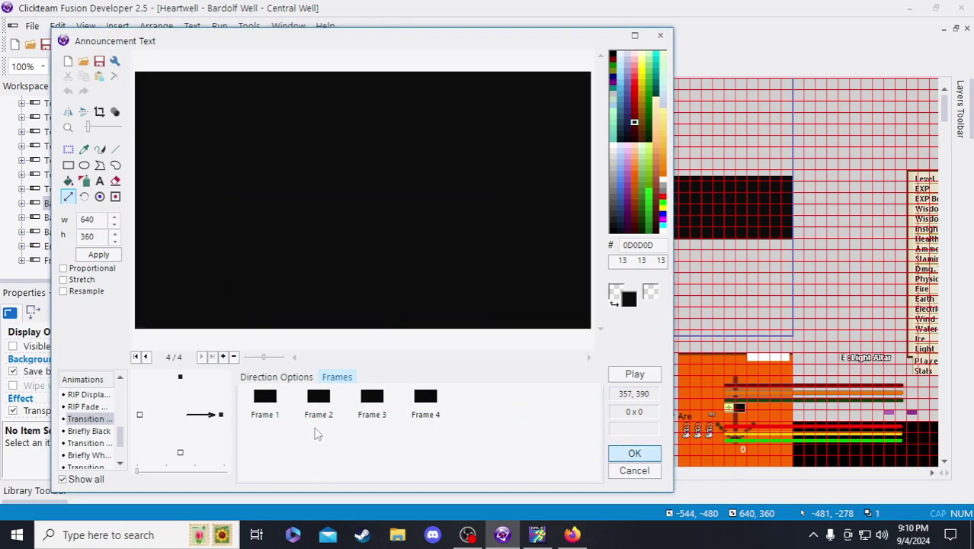
# - Review the RIP and ALTAR LIT animations and accept the Announcement Text changes
pyautogui.click(88, 407)
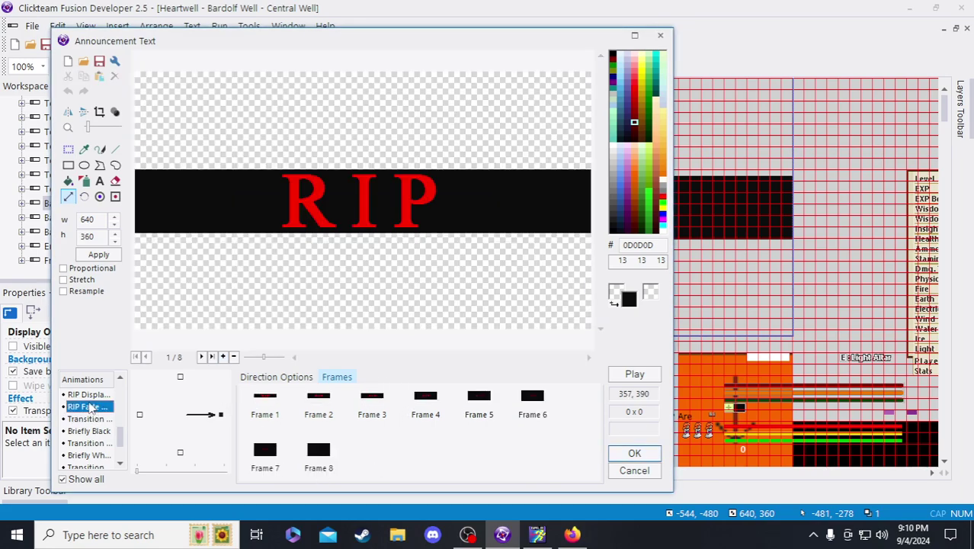
pyautogui.click(92, 395)
pyautogui.scroll(1, 93, 404)
pyautogui.click(93, 418)
pyautogui.click(90, 394)
pyautogui.scroll(1, 93, 415)
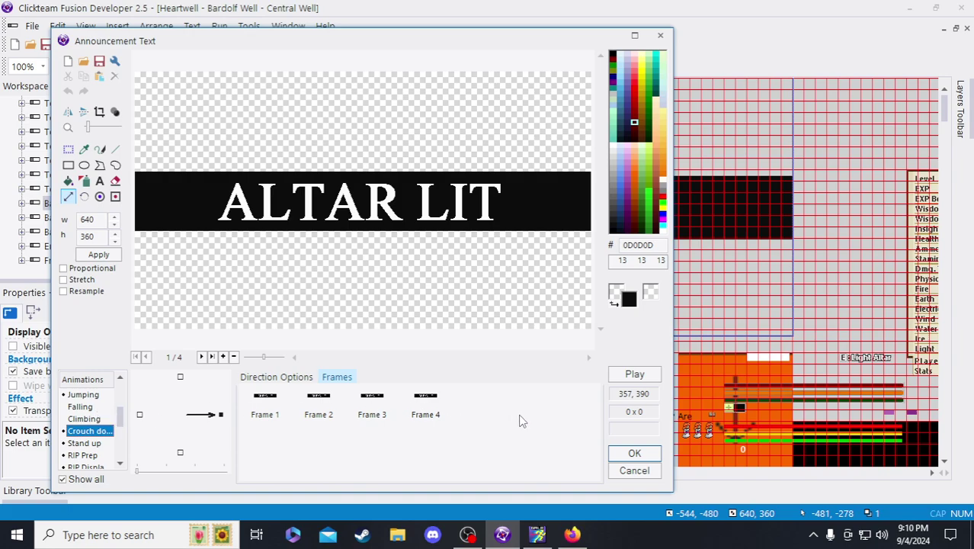
pyautogui.click(630, 453)
pyautogui.click(310, 268)
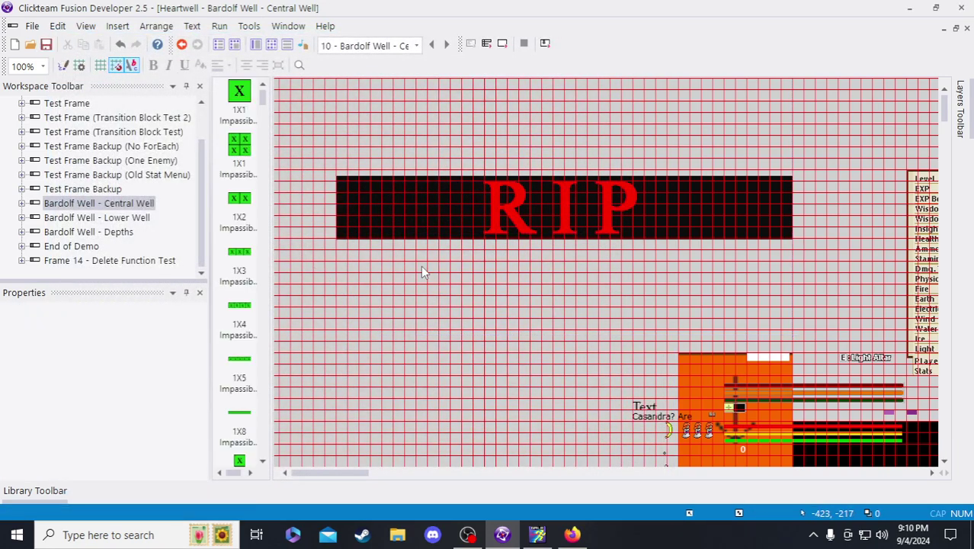
# - Reopen the Announcement Text object and check the frame sizes of its RIP, ALTAR LIT, Transition and Briefly Black animations
pyautogui.doubleClick(424, 226)
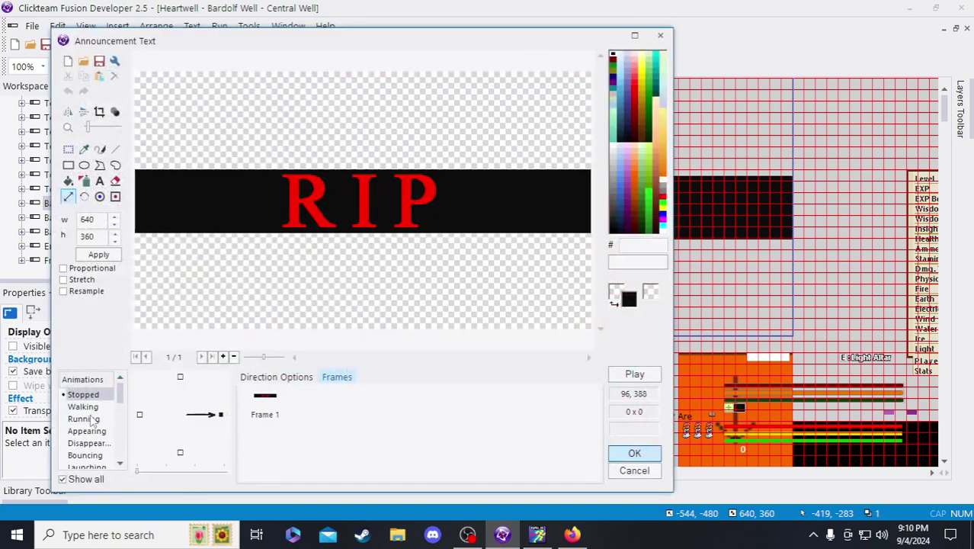
pyautogui.scroll(-5, 88, 415)
pyautogui.click(90, 406)
pyautogui.scroll(1, 89, 412)
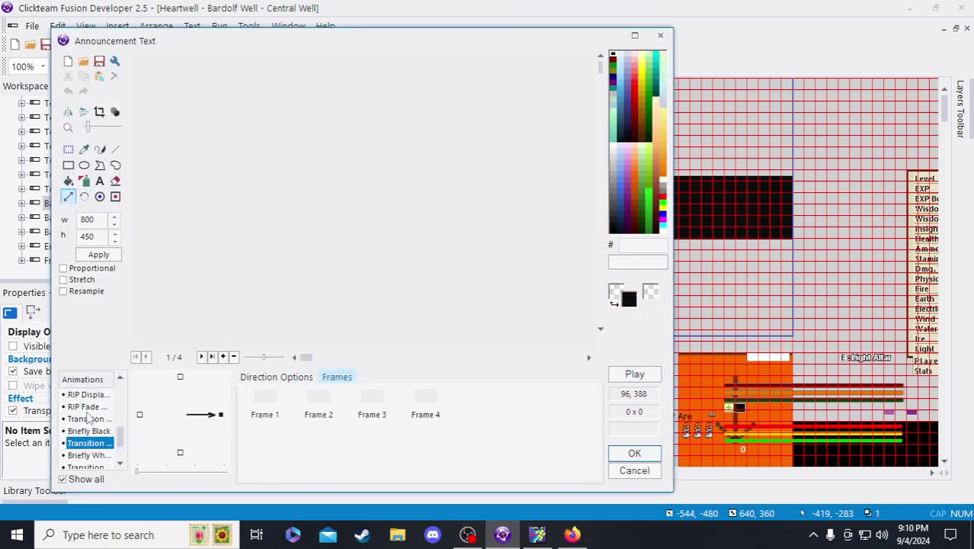
pyautogui.click(89, 432)
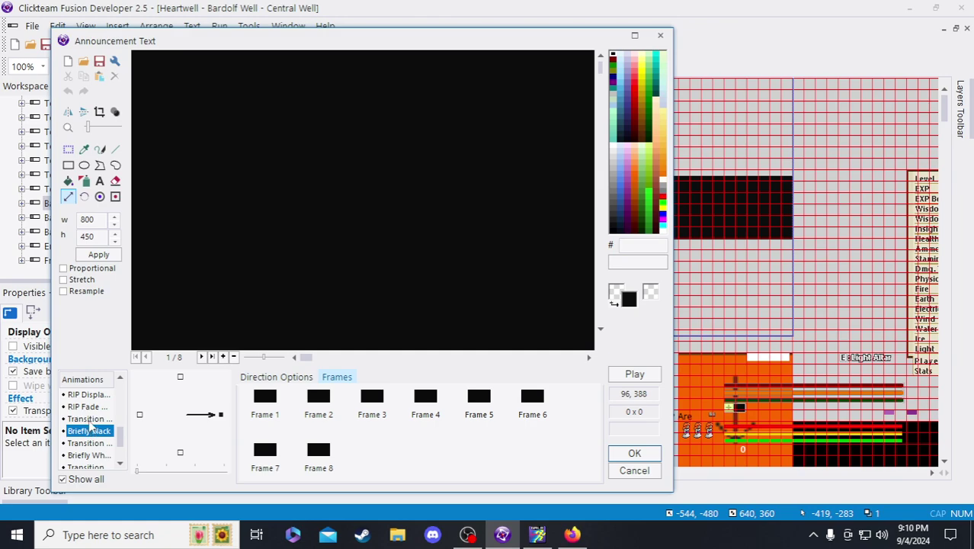
pyautogui.click(90, 419)
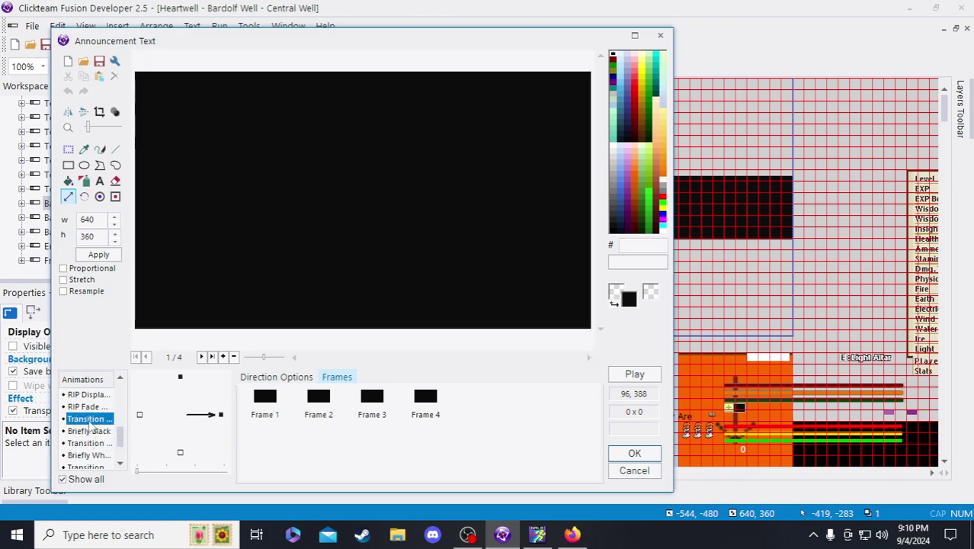
pyautogui.click(89, 431)
pyautogui.click(86, 406)
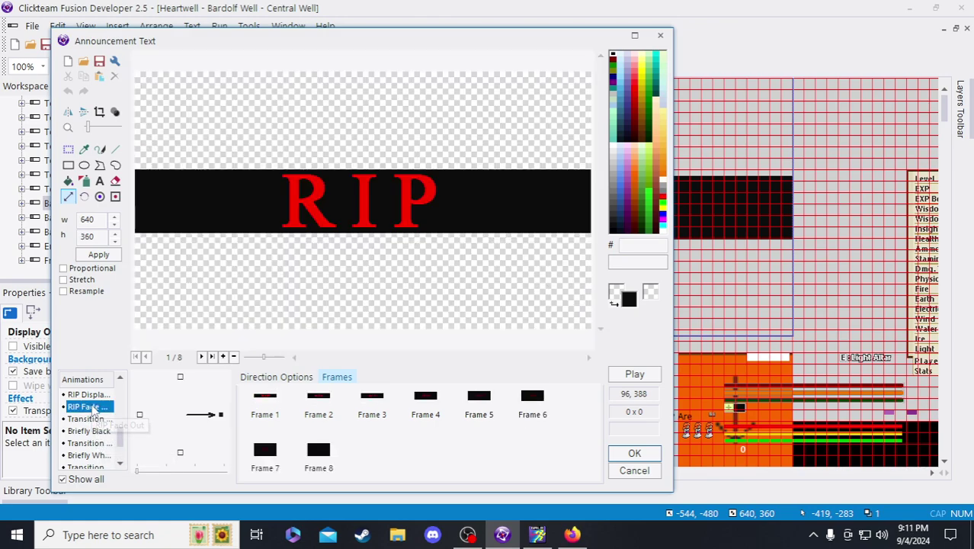
pyautogui.scroll(1, 93, 424)
pyautogui.click(90, 432)
pyautogui.click(87, 423)
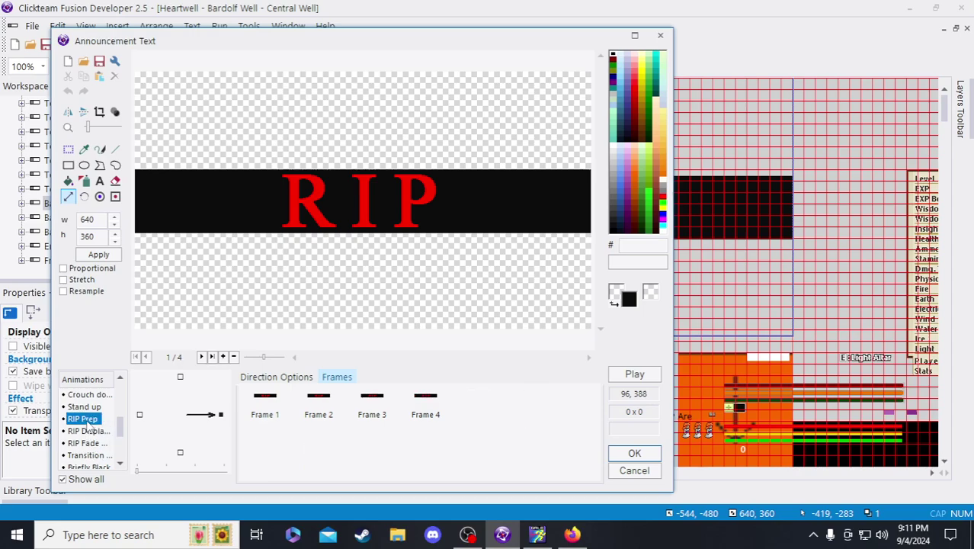
pyautogui.click(88, 408)
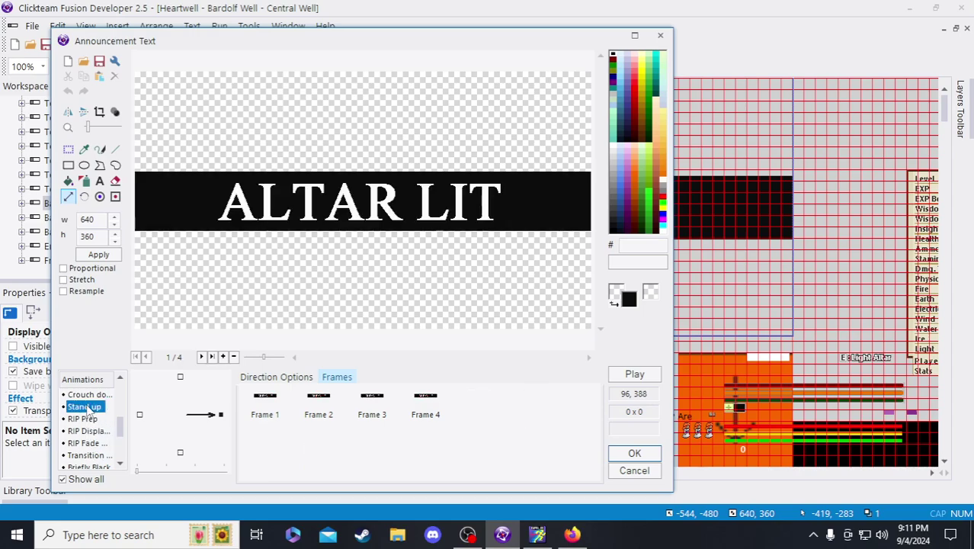
pyautogui.click(86, 395)
pyautogui.scroll(1, 90, 412)
pyautogui.click(84, 394)
pyautogui.scroll(1, 93, 418)
pyautogui.scroll(1, 96, 426)
pyautogui.scroll(1, 96, 432)
pyautogui.click(93, 396)
pyautogui.scroll(-5, 95, 406)
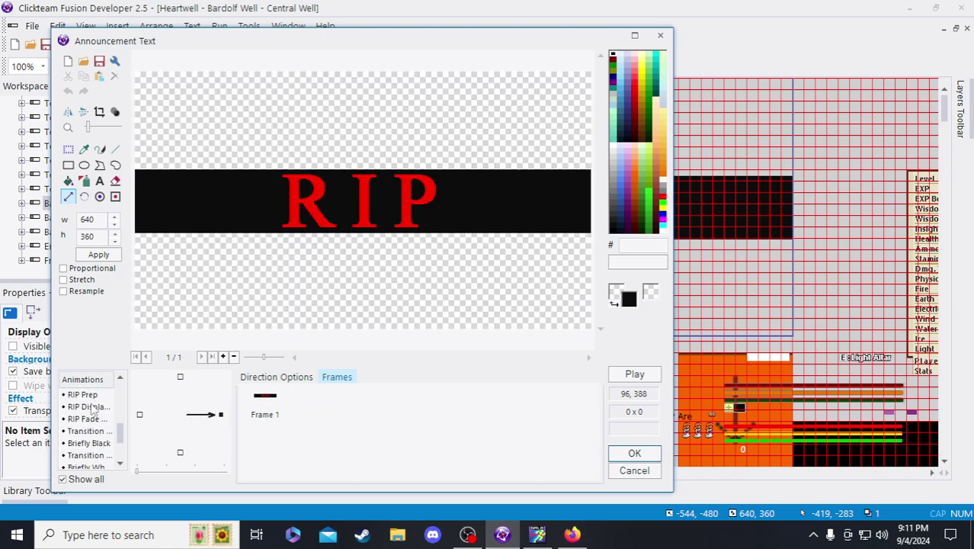
pyautogui.click(89, 419)
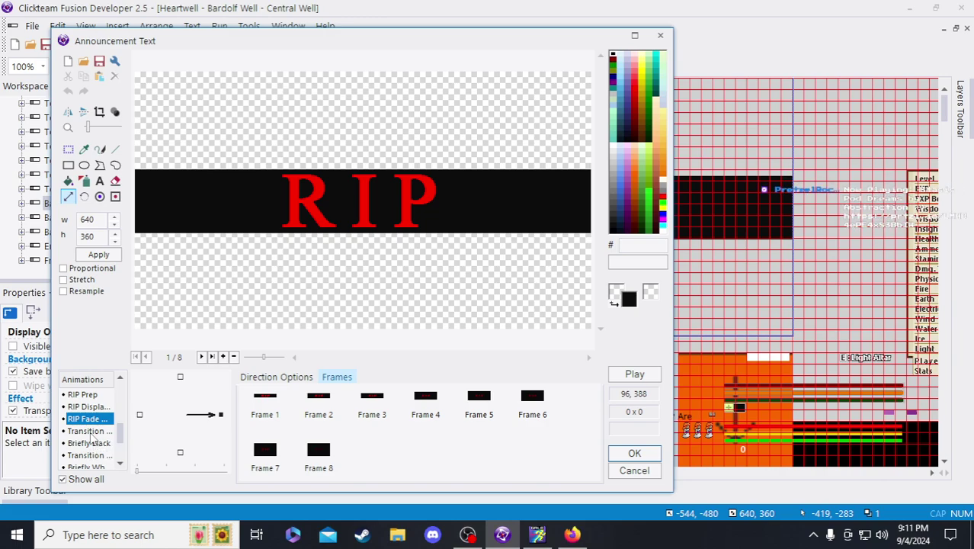
pyautogui.click(90, 432)
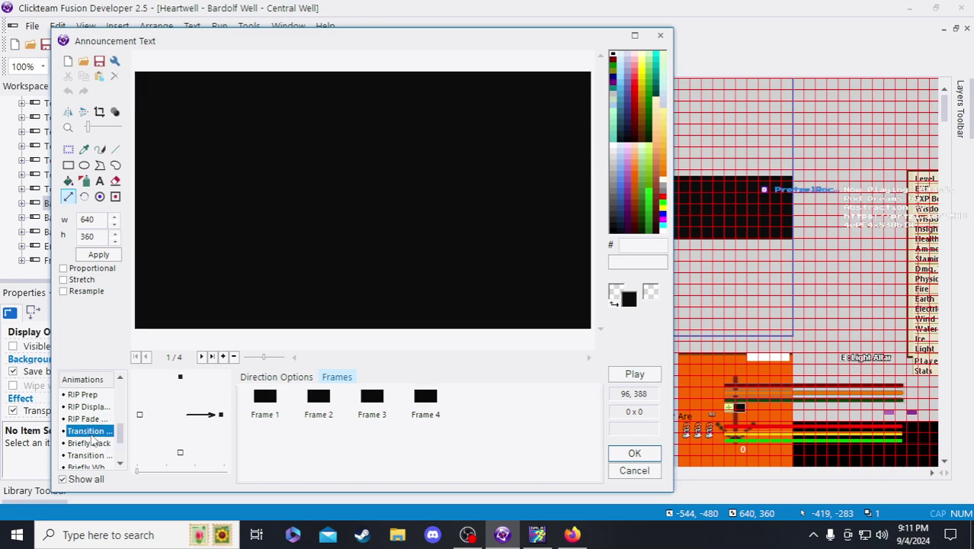
pyautogui.click(87, 445)
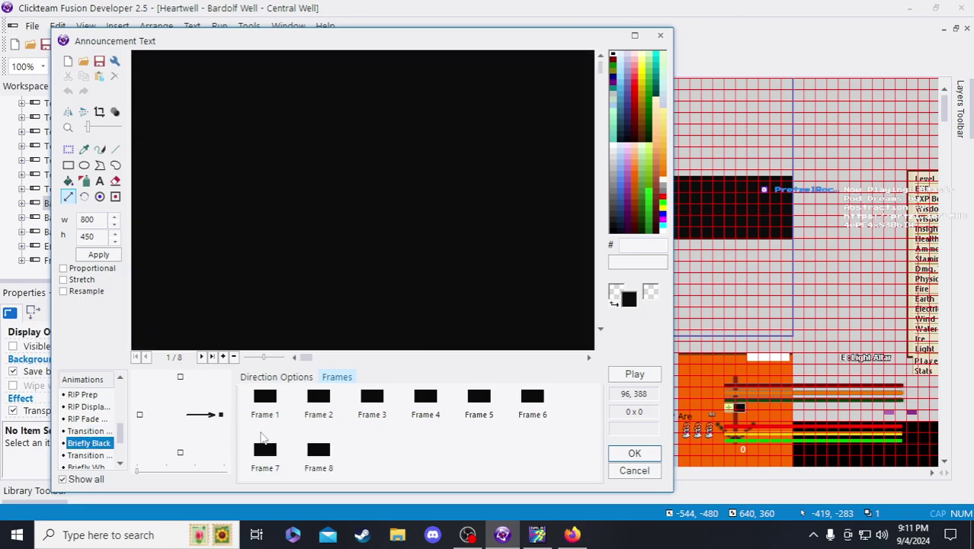
# - Resize Frame 1 in the upward direction of the Transition animation preceding Briefly Black to 640 x 360 without stretching
pyautogui.click(85, 432)
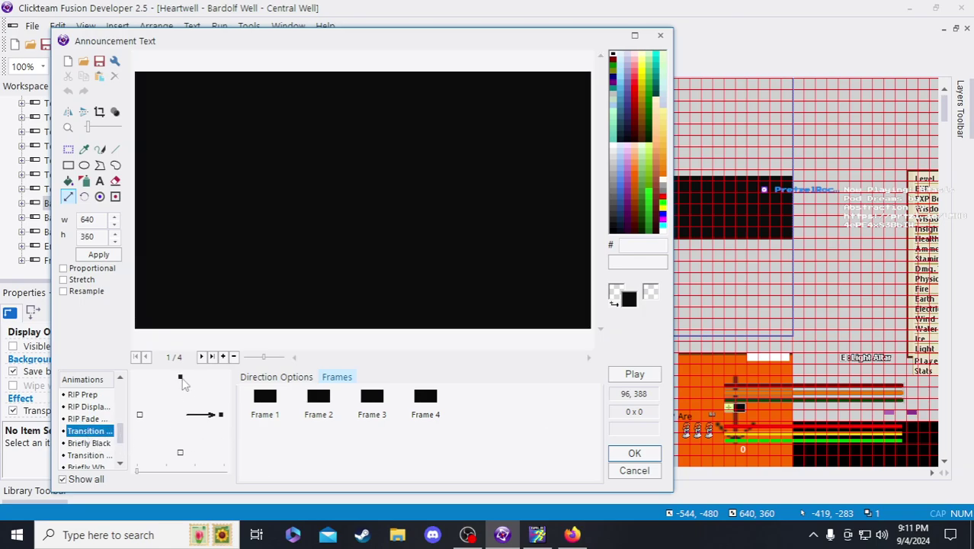
pyautogui.click(181, 379)
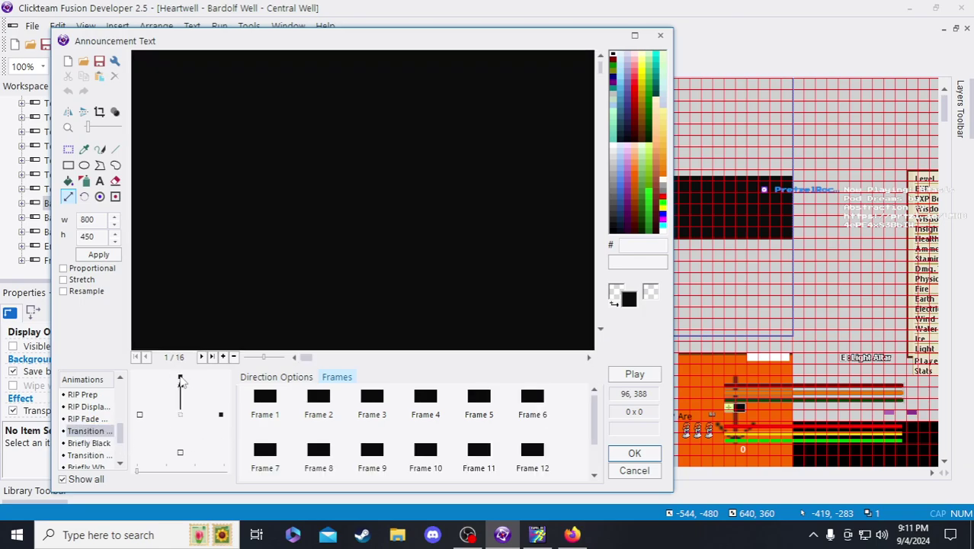
pyautogui.click(278, 417)
pyautogui.moveTo(105, 219); pyautogui.dragTo(58, 236)
pyautogui.write('640')
pyautogui.write('360')
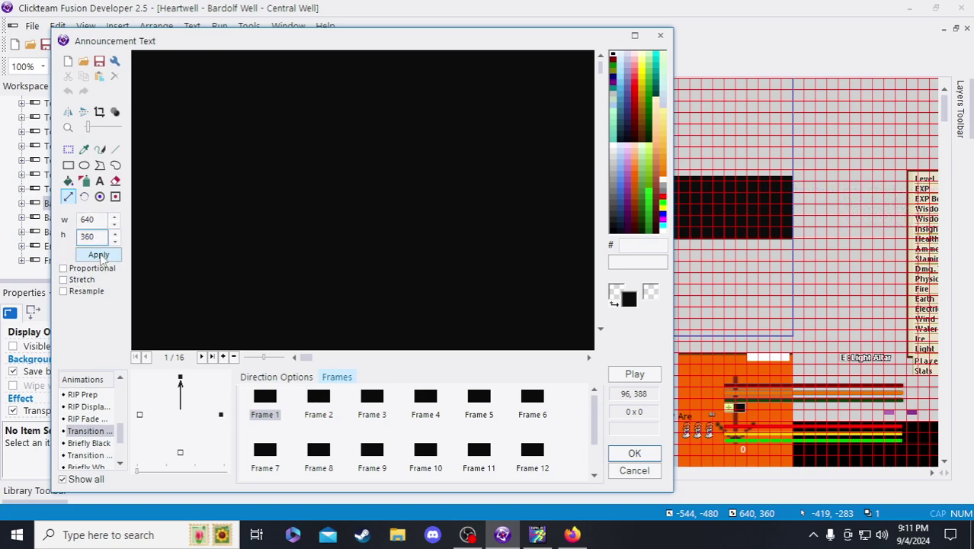
pyautogui.click(99, 254)
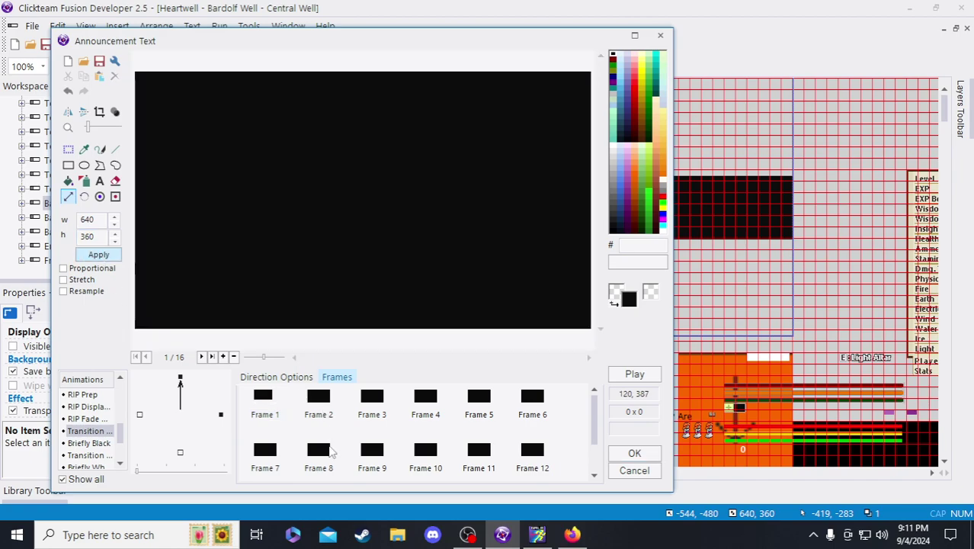
# - Duplicate the resized Frame 1 fifteen times in the Transition animation's upward direction
pyautogui.scroll(-1, 324, 426)
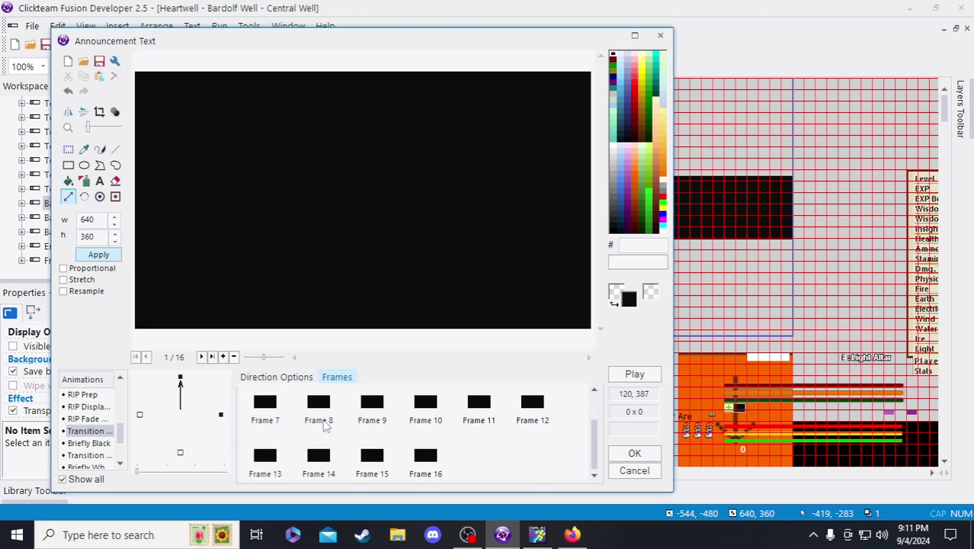
pyautogui.scroll(1, 324, 426)
pyautogui.click(262, 412)
pyautogui.click(223, 357)
pyautogui.click(223, 357)
pyautogui.click(224, 357)
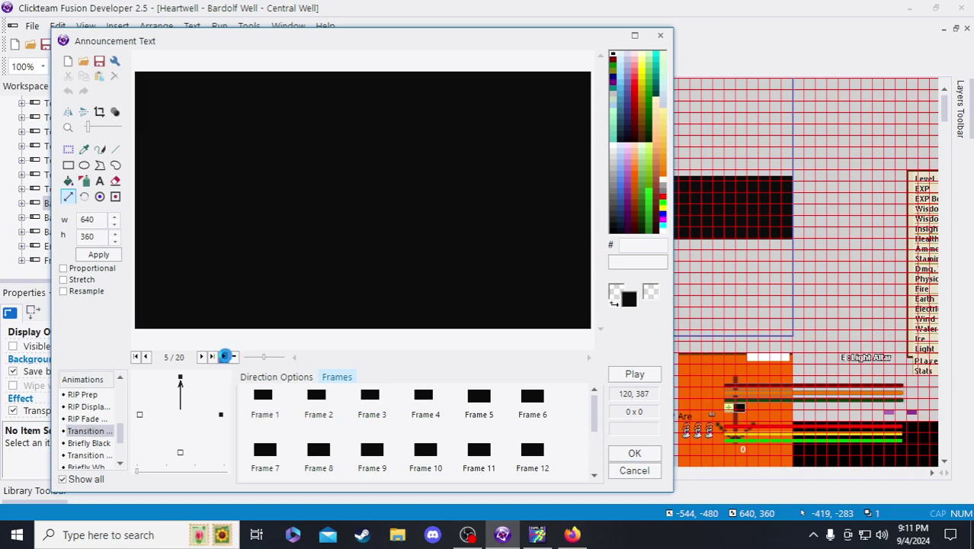
pyautogui.click(223, 357)
pyautogui.click(223, 357)
pyautogui.click(224, 357)
pyautogui.click(223, 357)
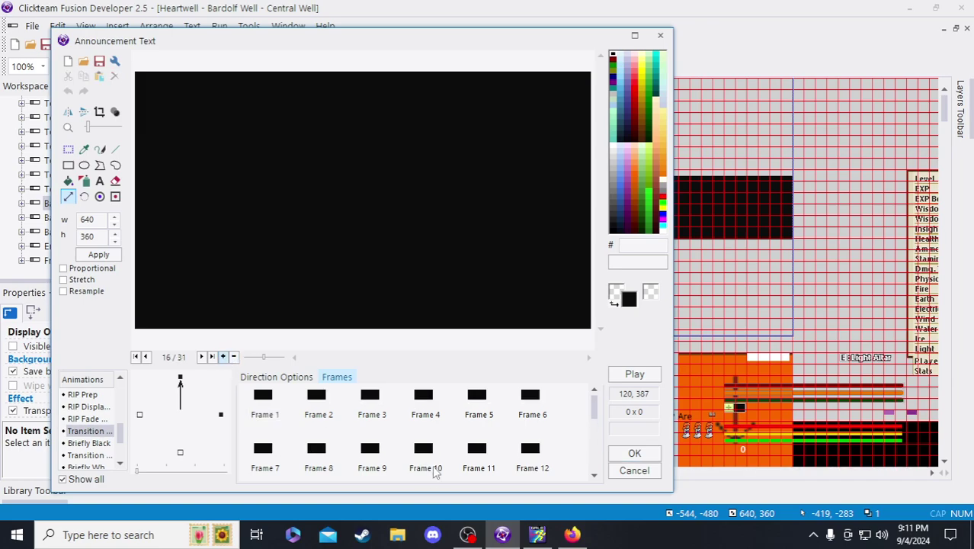
# - Delete the old Frames 17 through 31 from the Transition animation's upward direction and return to its rightward direction
pyautogui.scroll(-4, 421, 433)
pyautogui.scroll(2, 420, 432)
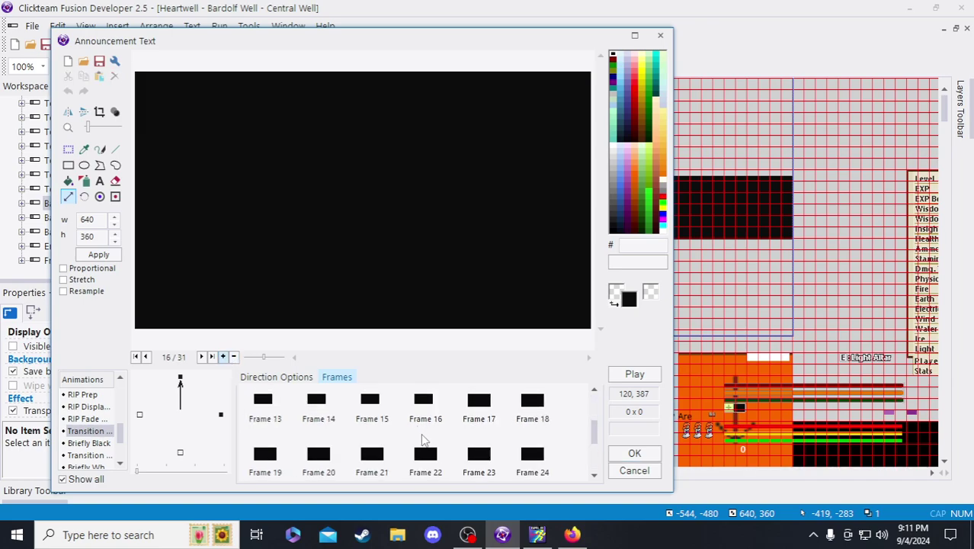
pyautogui.click(478, 404)
pyautogui.scroll(-4, 431, 445)
pyautogui.scroll(2, 420, 427)
pyautogui.scroll(-1, 381, 457)
pyautogui.scroll(-1, 312, 456)
pyautogui.keyDown('shift'); pyautogui.click(267, 457); pyautogui.keyUp('shift')
pyautogui.press('Delete')
pyautogui.press('Return')
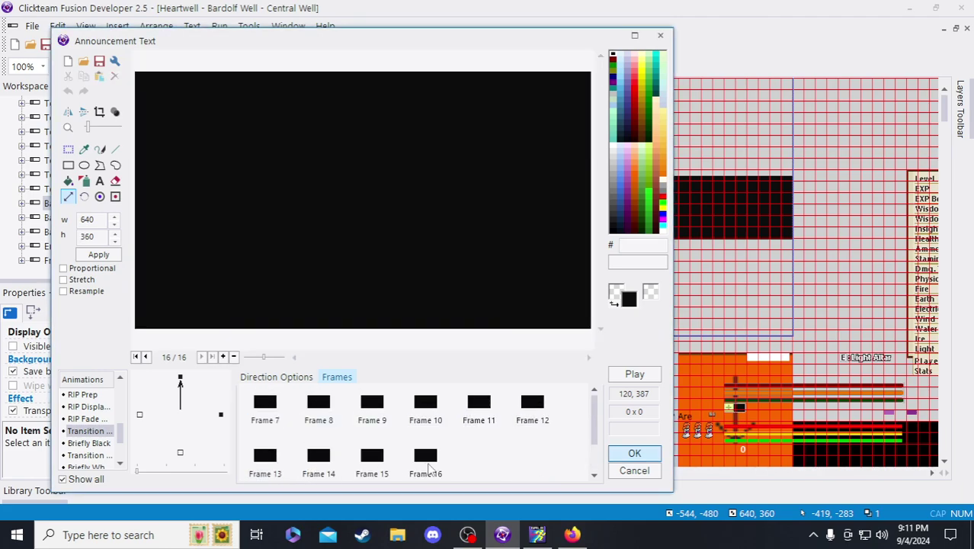
pyautogui.scroll(2, 435, 465)
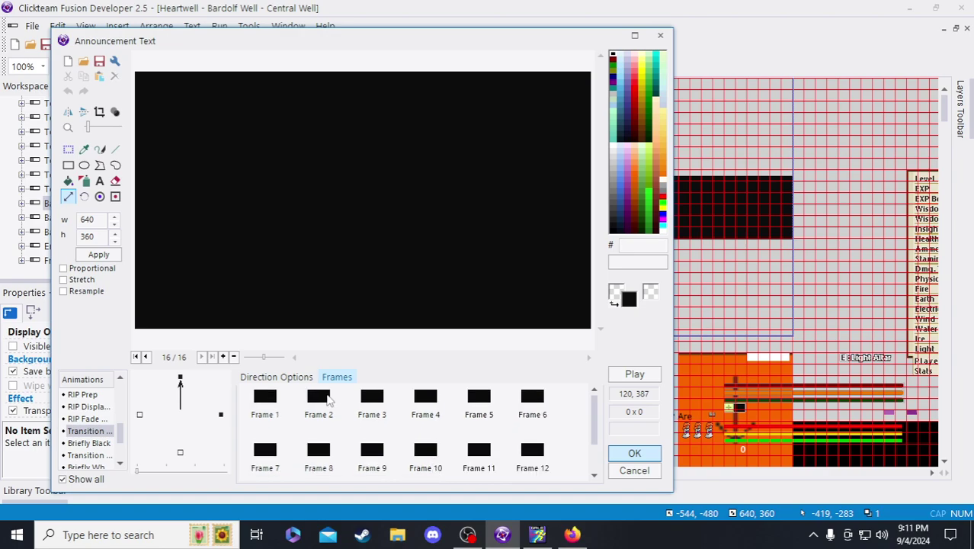
pyautogui.scroll(-2, 285, 412)
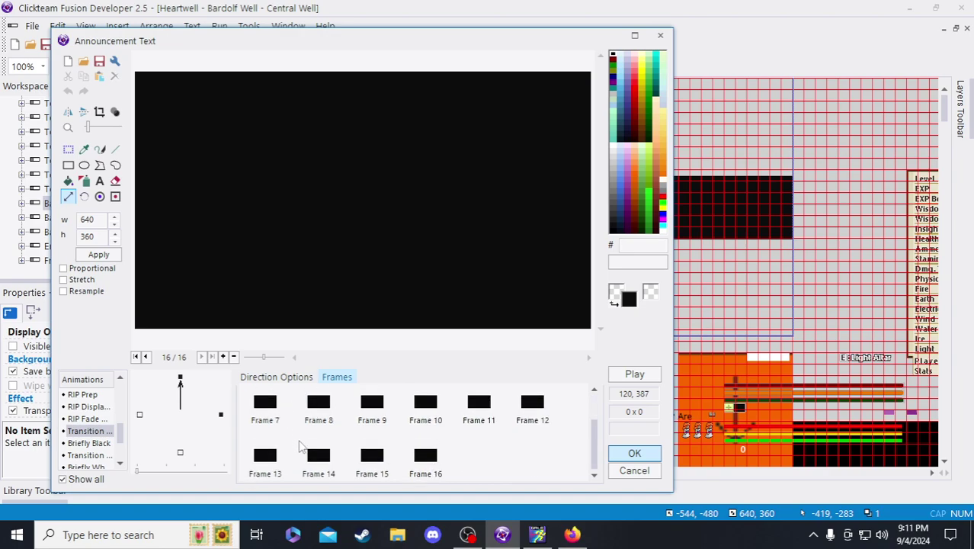
pyautogui.click(221, 416)
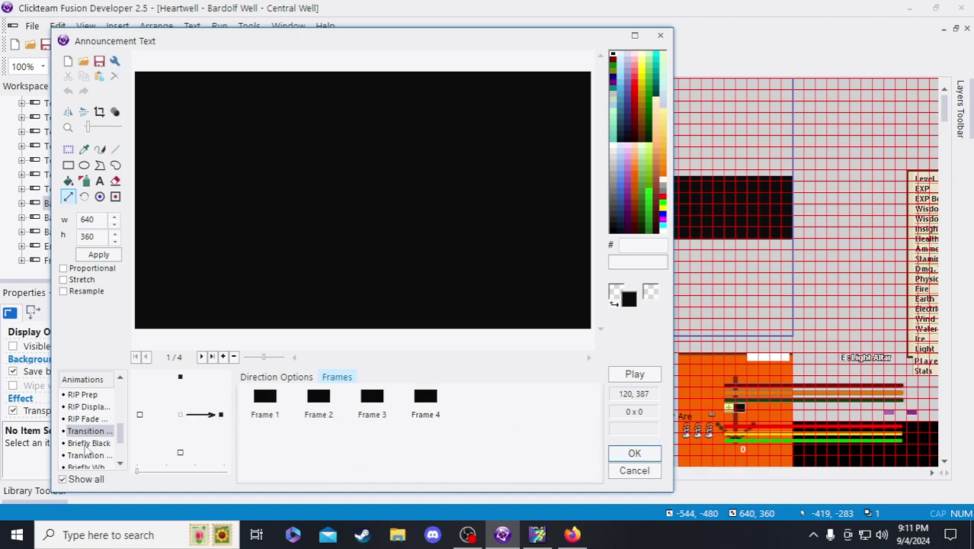
# - Resize Frame 1 of the Briefly Black animation to 640 x 360 without stretching
pyautogui.click(88, 443)
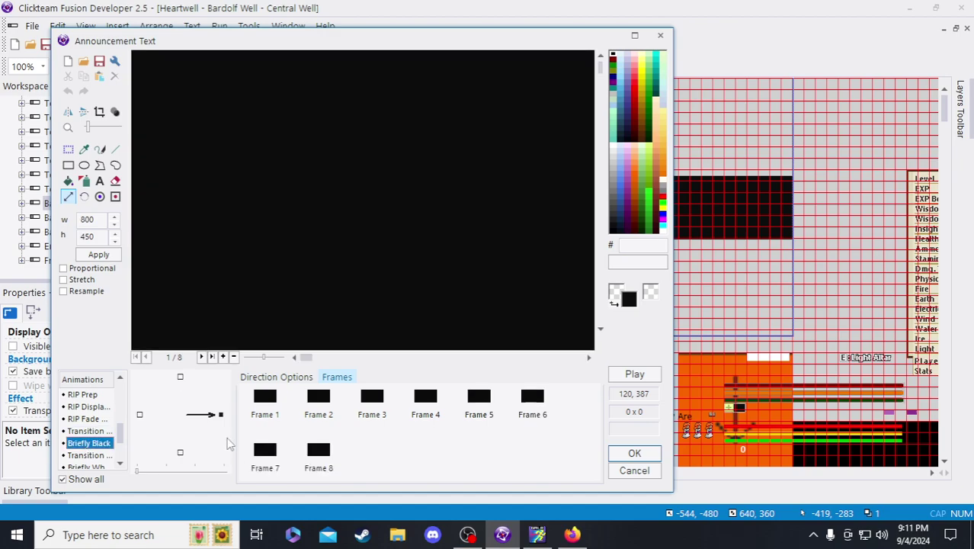
pyautogui.click(264, 400)
pyautogui.doubleClick(88, 220)
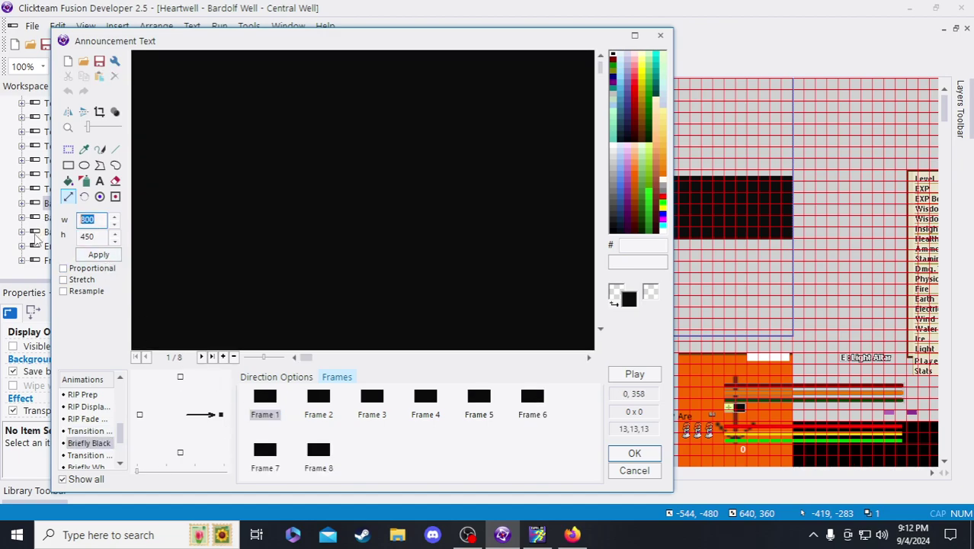
pyautogui.write('640')
pyautogui.doubleClick(88, 237)
pyautogui.write('360')
pyautogui.click(98, 254)
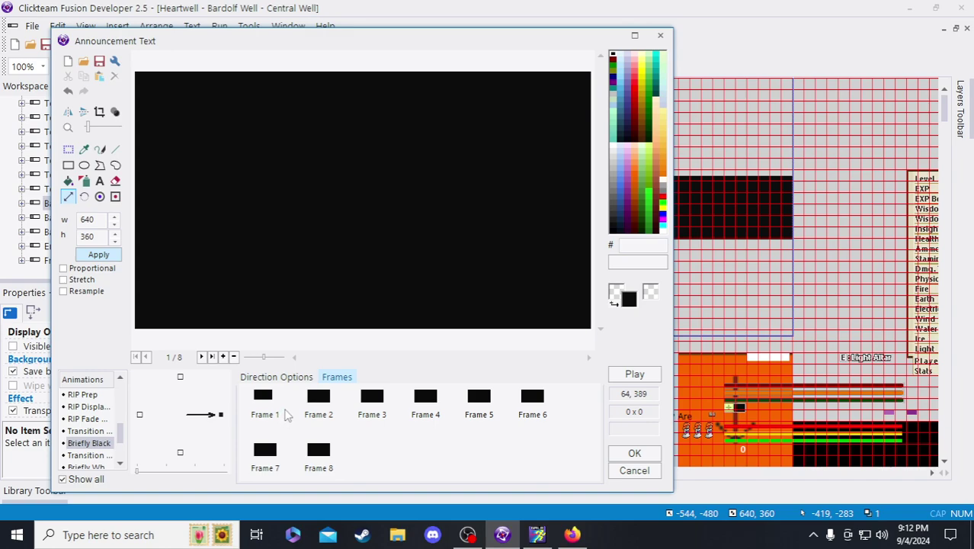
# - Duplicate the resized Frame 1 of the Briefly Black animation seven times
pyautogui.click(264, 403)
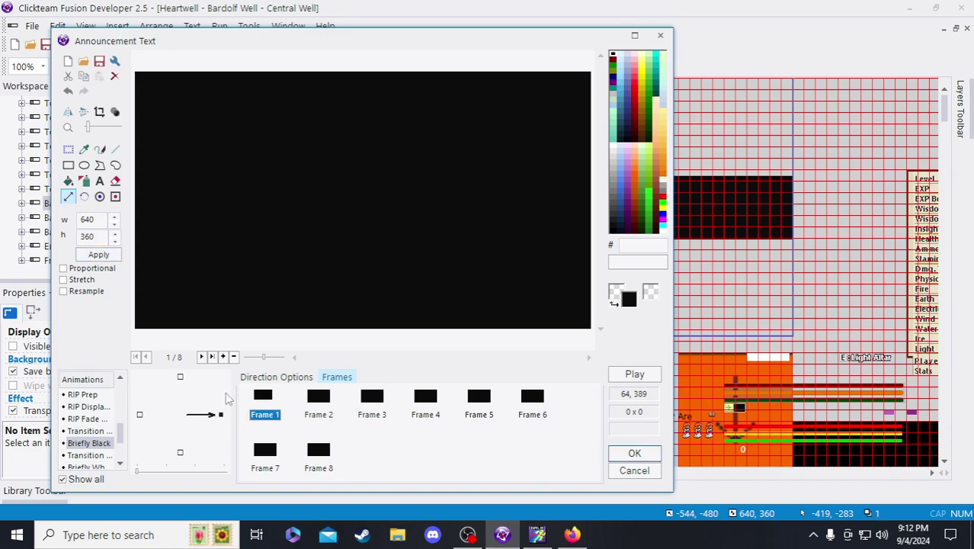
pyautogui.click(223, 356)
pyautogui.click(222, 356)
pyautogui.click(223, 356)
pyautogui.click(223, 356)
pyautogui.click(222, 356)
pyautogui.click(223, 356)
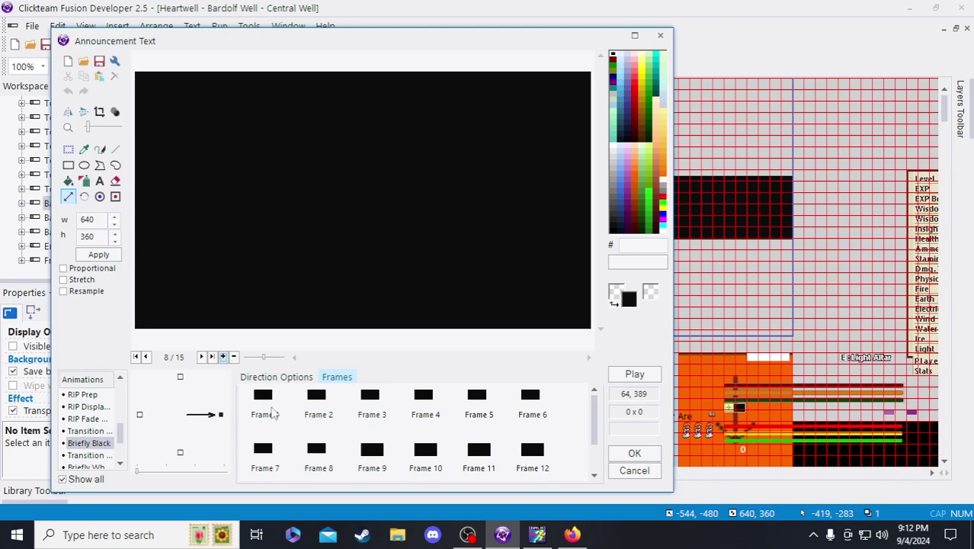
pyautogui.click(222, 356)
# - Delete the old Frames 9 through 15 from the Briefly Black animation
pyautogui.scroll(-1, 456, 446)
pyautogui.click(373, 405)
pyautogui.keyDown('shift'); pyautogui.click(375, 457); pyautogui.keyUp('shift')
pyautogui.press('Delete')
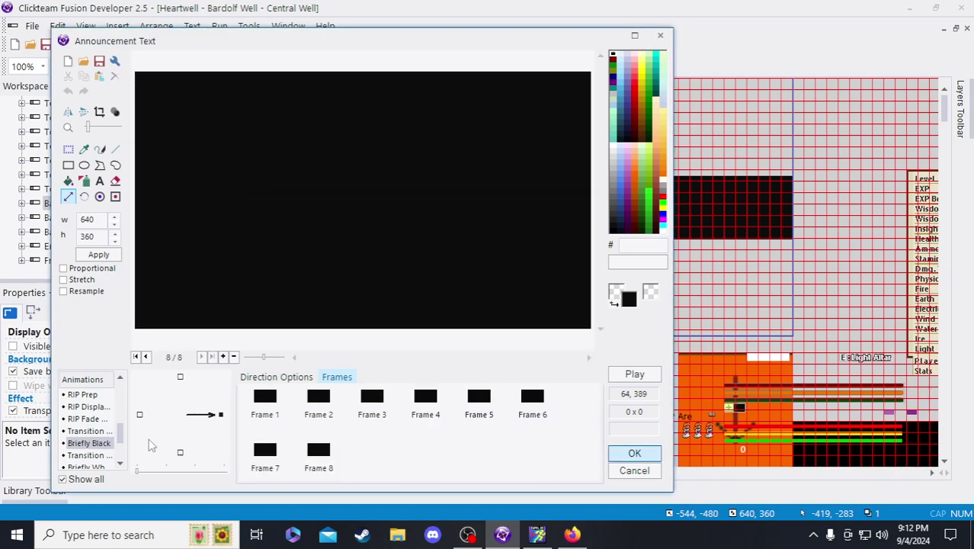
# - Resize Frame 1 of the Transition To White animation to 640 x 360 without stretching and select that frame
pyautogui.scroll(-1, 93, 446)
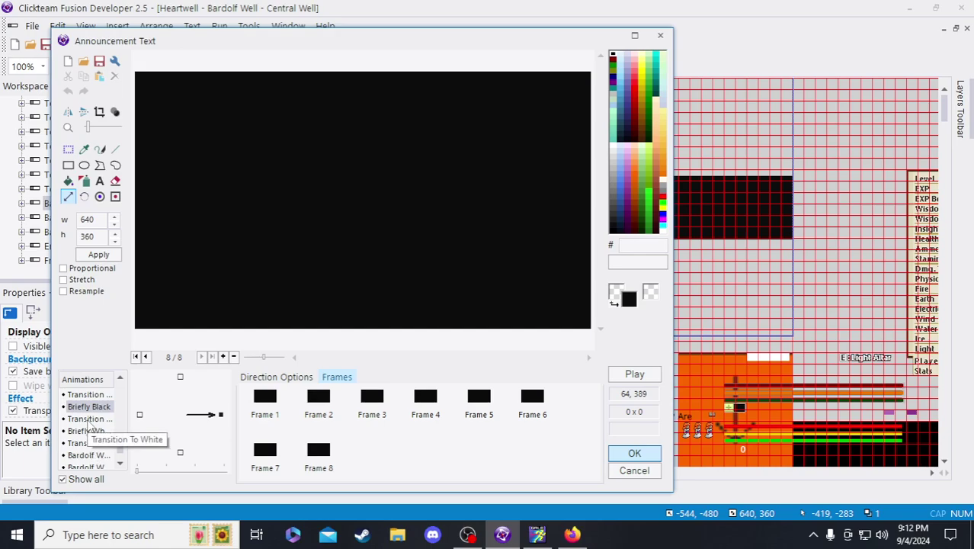
pyautogui.click(87, 421)
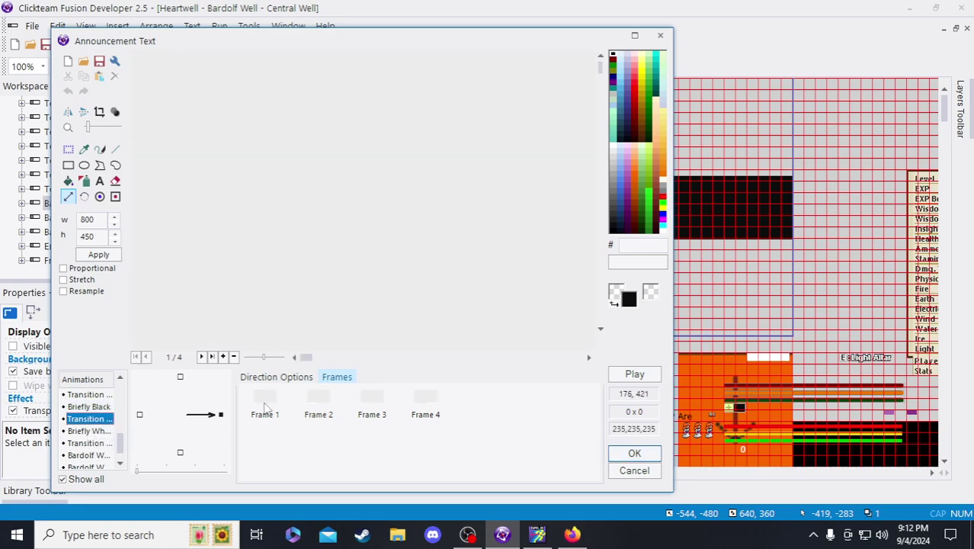
pyautogui.press('Tab')
pyautogui.scroll(-1, 218, 261)
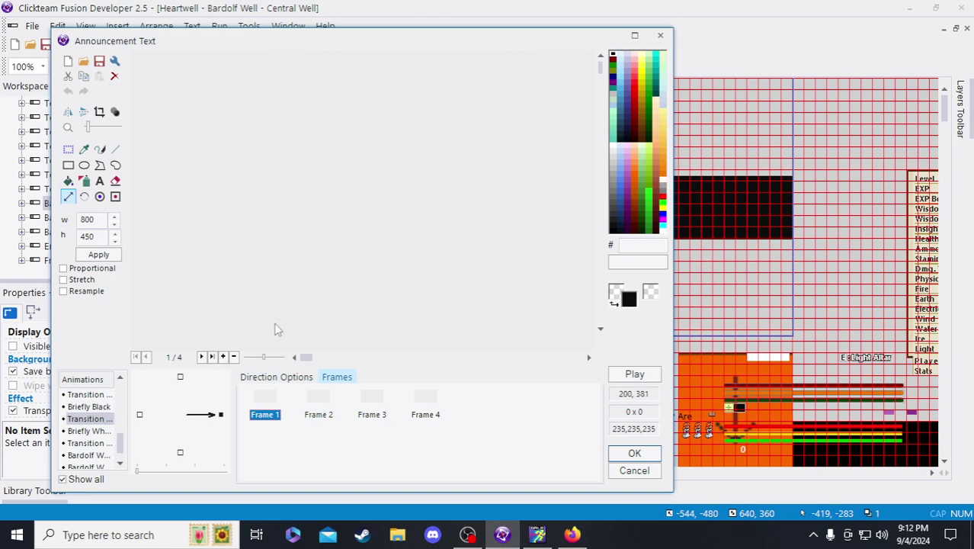
pyautogui.doubleClick(89, 220)
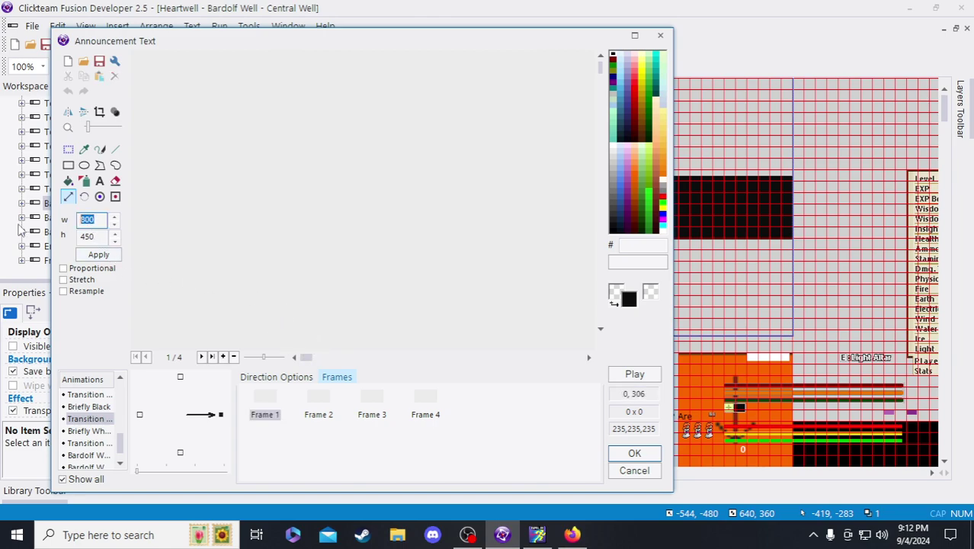
pyautogui.write('640')
pyautogui.press('Tab')
pyautogui.write('3')
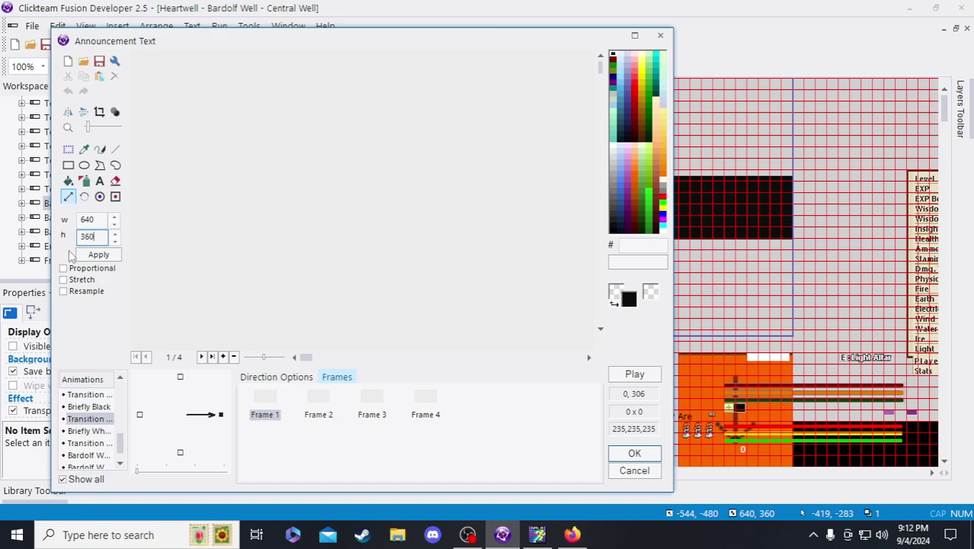
pyautogui.click(93, 257)
pyautogui.click(271, 409)
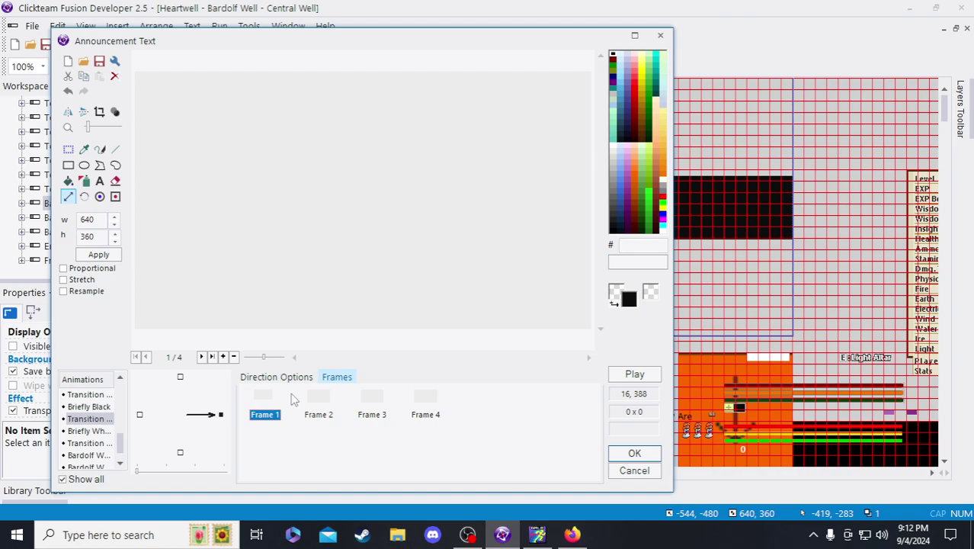
# - Duplicate the resized Frame 1 of the Transition To White animation three times and delete the old Frames 5 through 7
pyautogui.click(224, 357)
pyautogui.click(223, 357)
pyautogui.click(223, 357)
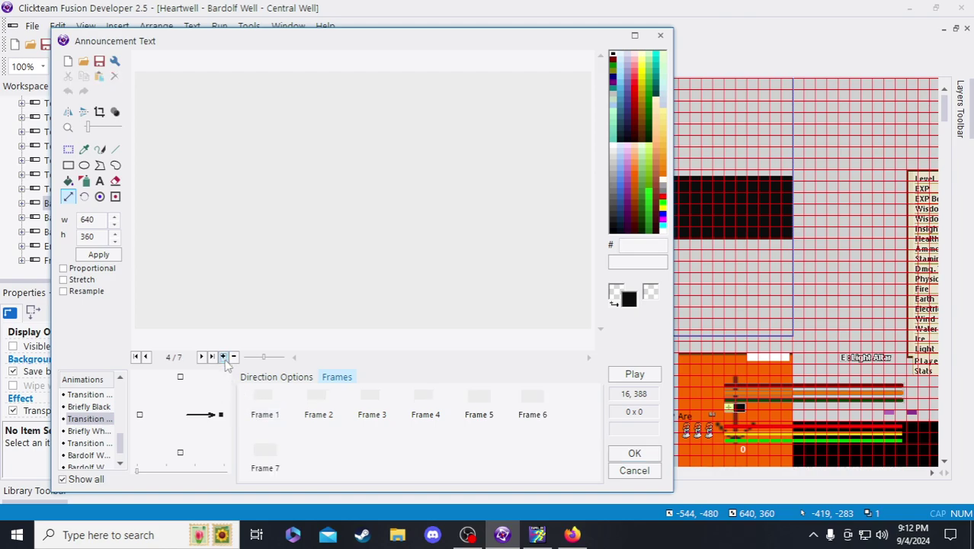
pyautogui.click(478, 412)
pyautogui.keyDown('shift'); pyautogui.click(275, 454); pyautogui.keyUp('shift')
pyautogui.press('Delete')
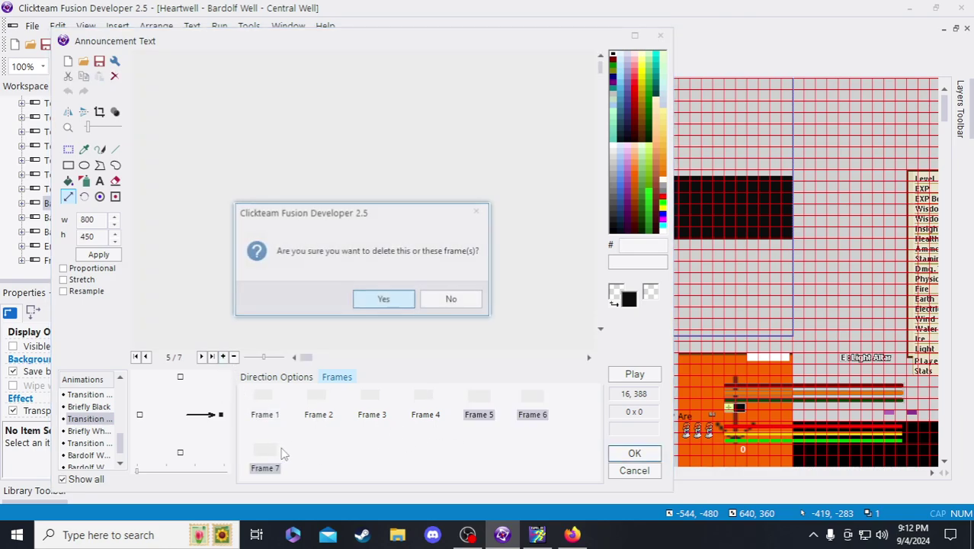
pyautogui.press('Return')
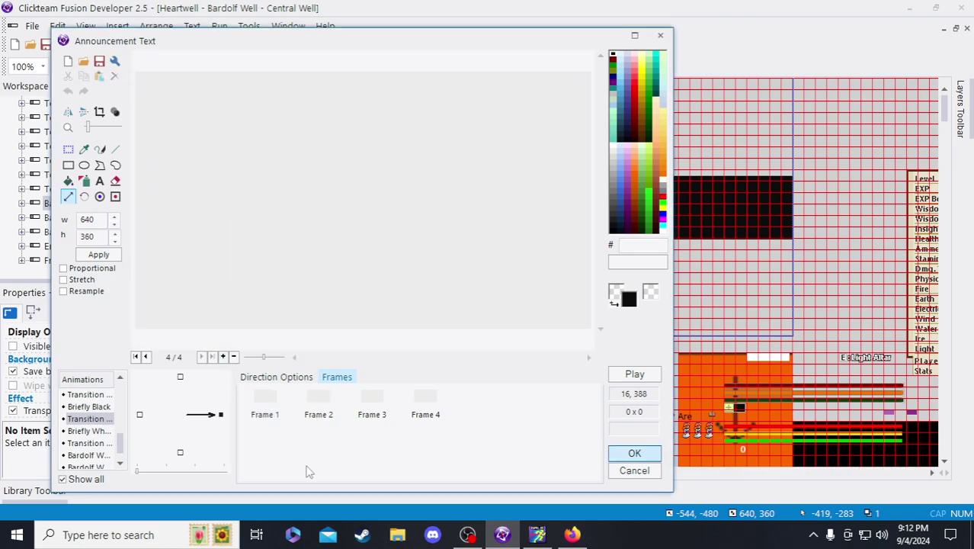
# - Resize Frame 1 of the Briefly White animation to 640 x 360 without stretching
pyautogui.click(90, 430)
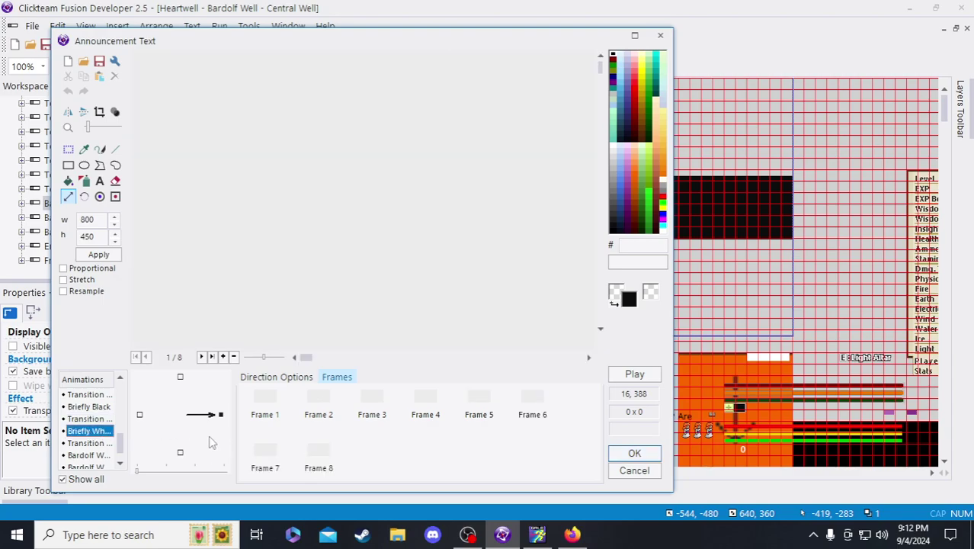
pyautogui.doubleClick(97, 219)
pyautogui.write('640')
pyautogui.doubleClick(93, 237)
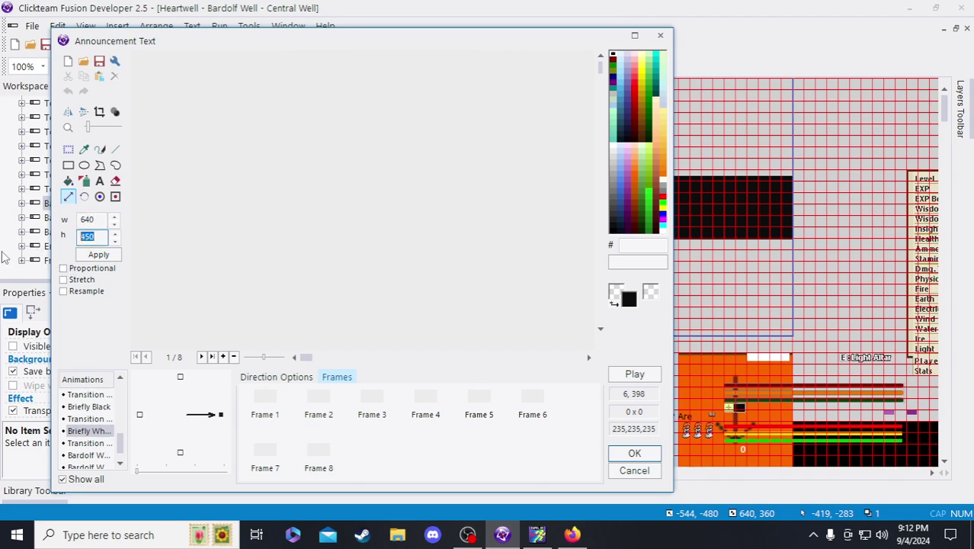
pyautogui.write('3')
pyautogui.write('60')
pyautogui.click(90, 258)
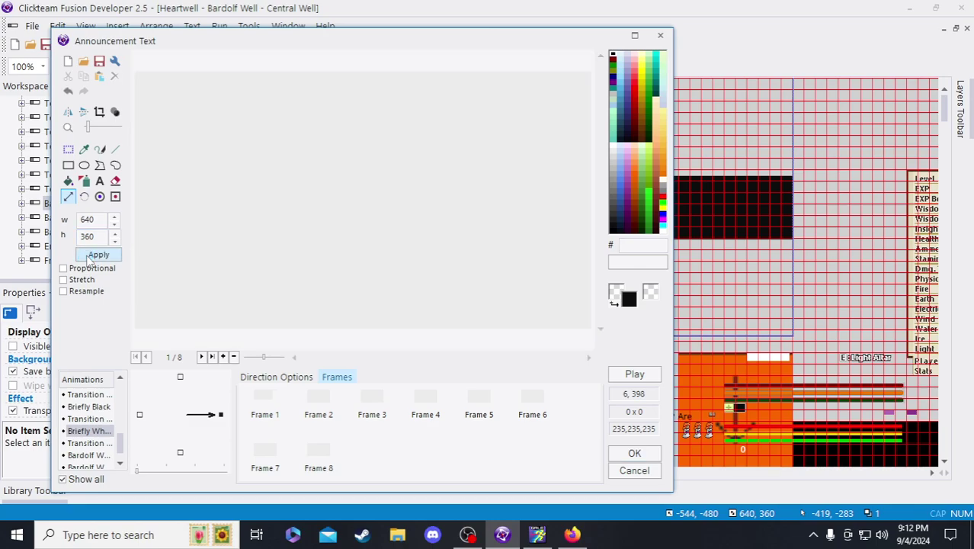
# - Duplicate the resized Frame 1 of the Briefly White animation seven times
pyautogui.click(319, 408)
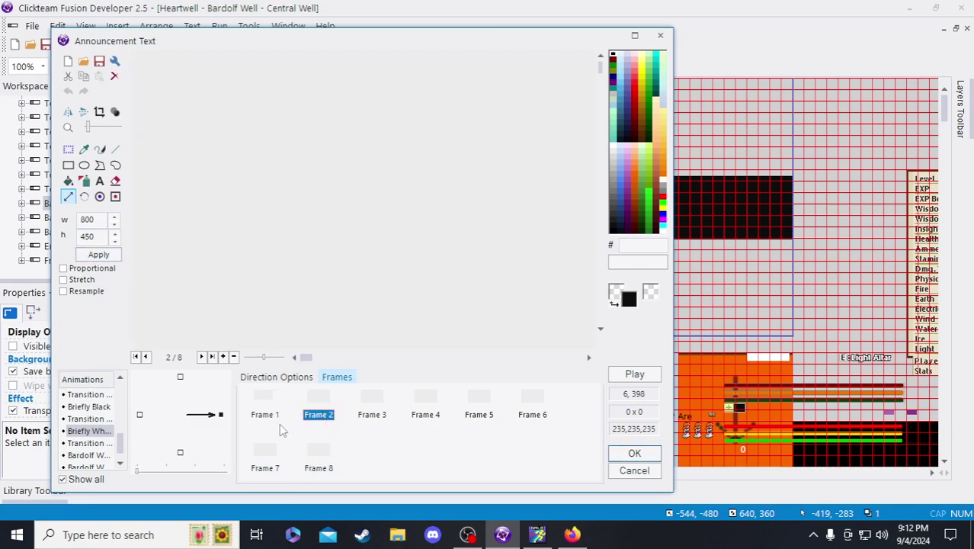
pyautogui.click(281, 423)
pyautogui.click(222, 357)
pyautogui.click(222, 356)
pyautogui.click(222, 357)
pyautogui.click(222, 357)
pyautogui.click(222, 357)
pyautogui.click(222, 356)
pyautogui.click(222, 357)
# - Delete the old Frames 9 through 15 from the Briefly White animation
pyautogui.scroll(-1, 480, 458)
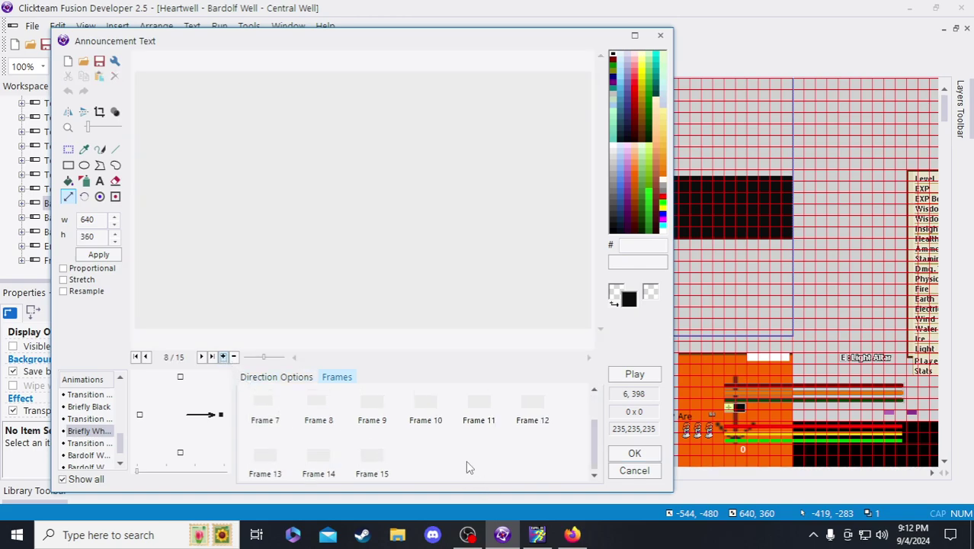
pyautogui.click(372, 408)
pyautogui.keyDown('shift'); pyautogui.click(372, 456); pyautogui.keyUp('shift')
pyautogui.press('Delete')
pyautogui.press('Return')
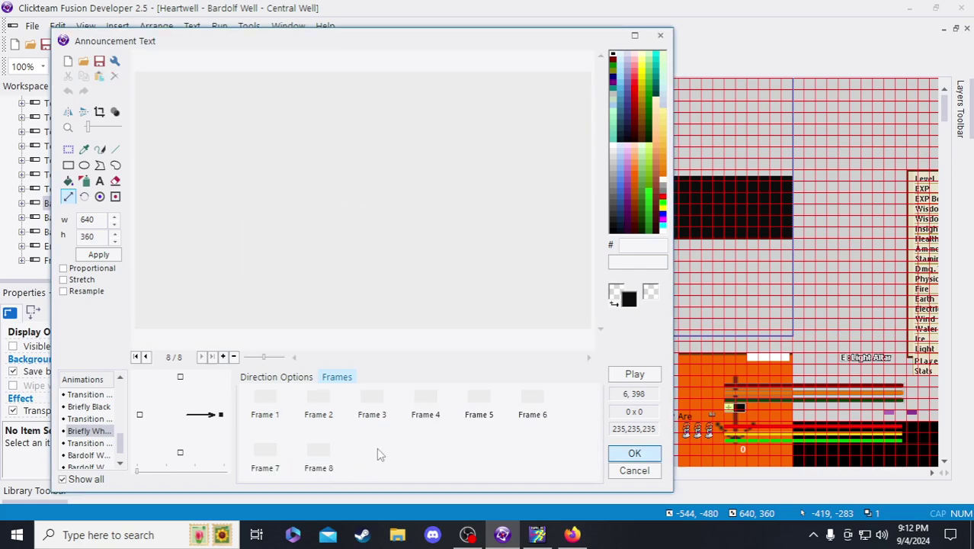
# - Resize Frame 1 of the transition animation that follows Briefly White to 640 x 360 without stretching
pyautogui.click(85, 443)
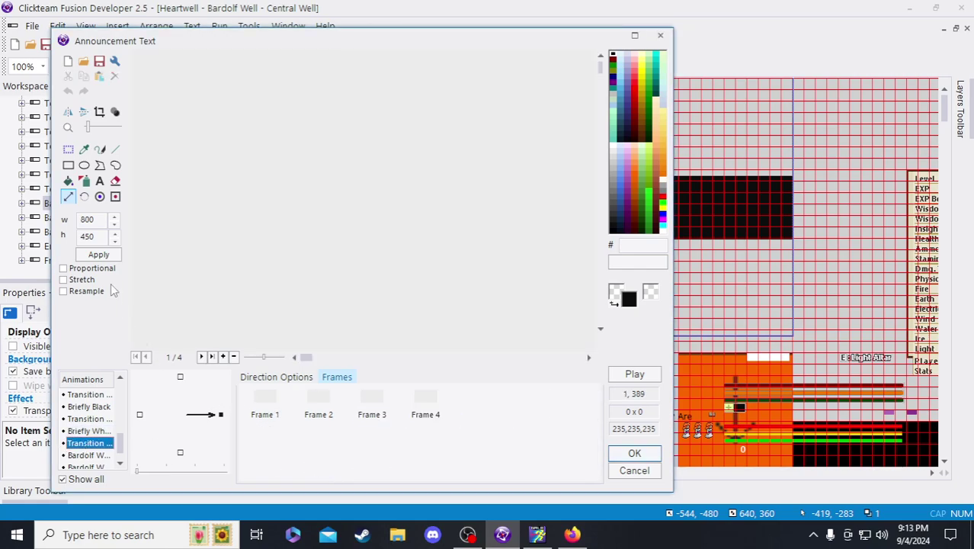
pyautogui.doubleClick(89, 219)
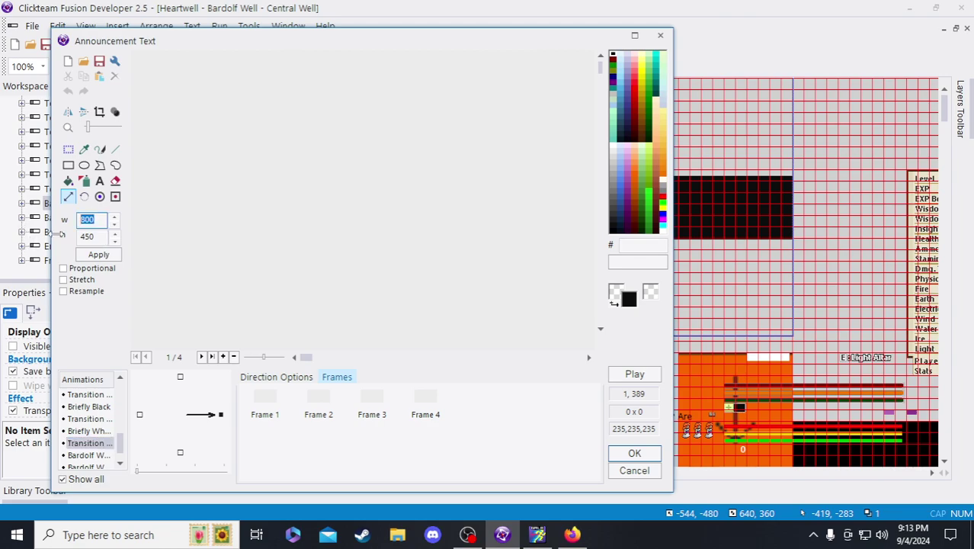
pyautogui.write('640')
pyautogui.press('Tab')
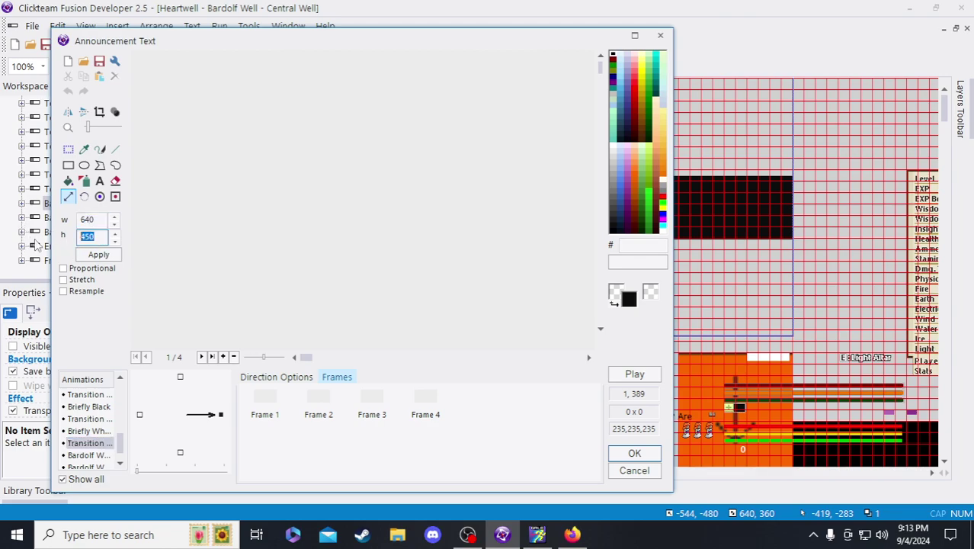
pyautogui.write('360')
pyautogui.press('BackSpace')
pyautogui.click(92, 257)
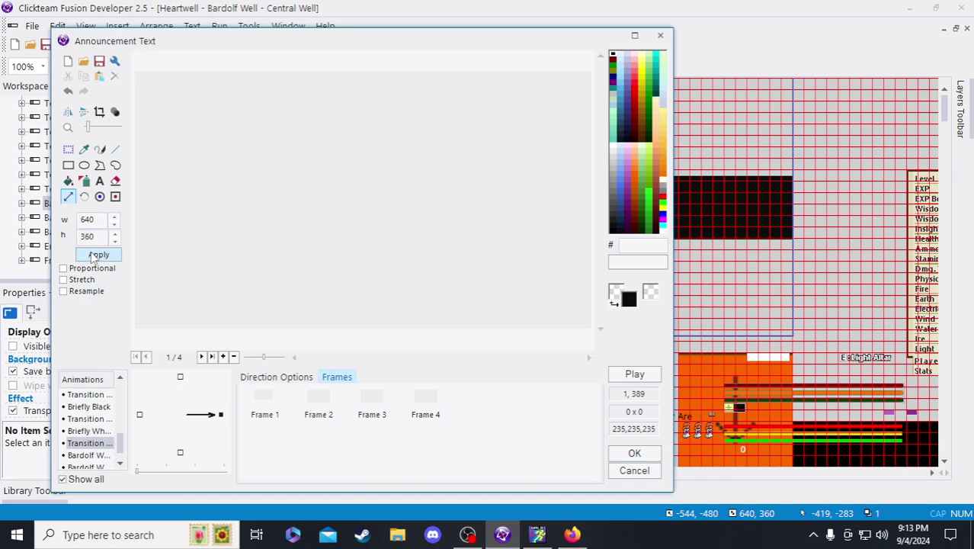
# - Duplicate the resized Frame 1 of the transition animation following Briefly White three times, delete the old Frames 5 through 7, and check the remaining frames
pyautogui.click(285, 414)
pyautogui.click(224, 356)
pyautogui.click(223, 356)
pyautogui.click(223, 356)
pyautogui.click(467, 412)
pyautogui.keyDown('shift'); pyautogui.click(293, 457); pyautogui.keyUp('shift')
pyautogui.press('Delete')
pyautogui.press('Return')
pyautogui.click(273, 404)
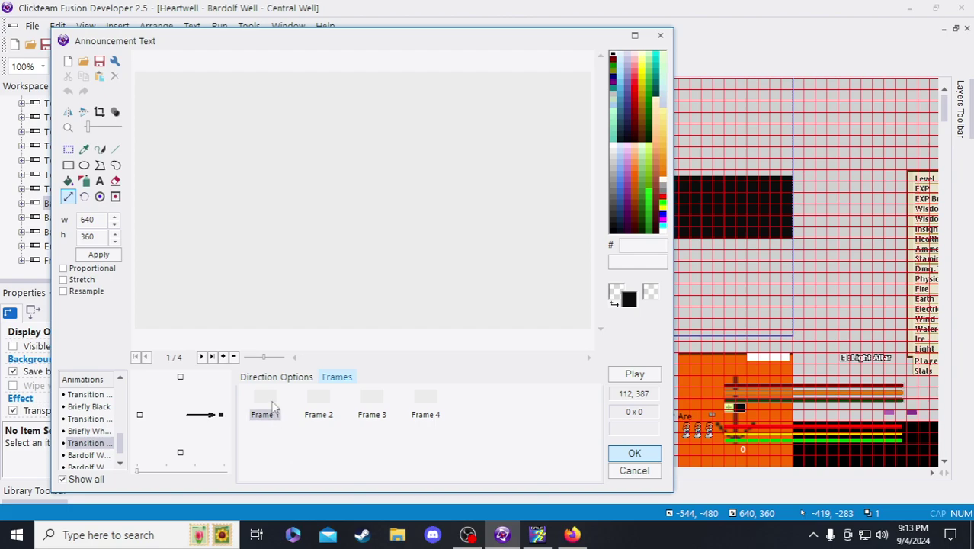
pyautogui.click(428, 398)
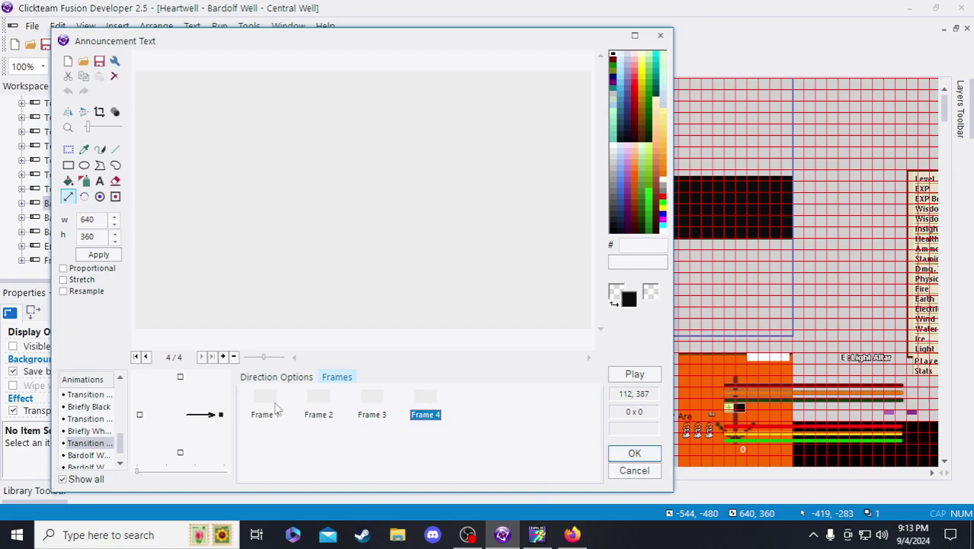
pyautogui.click(277, 410)
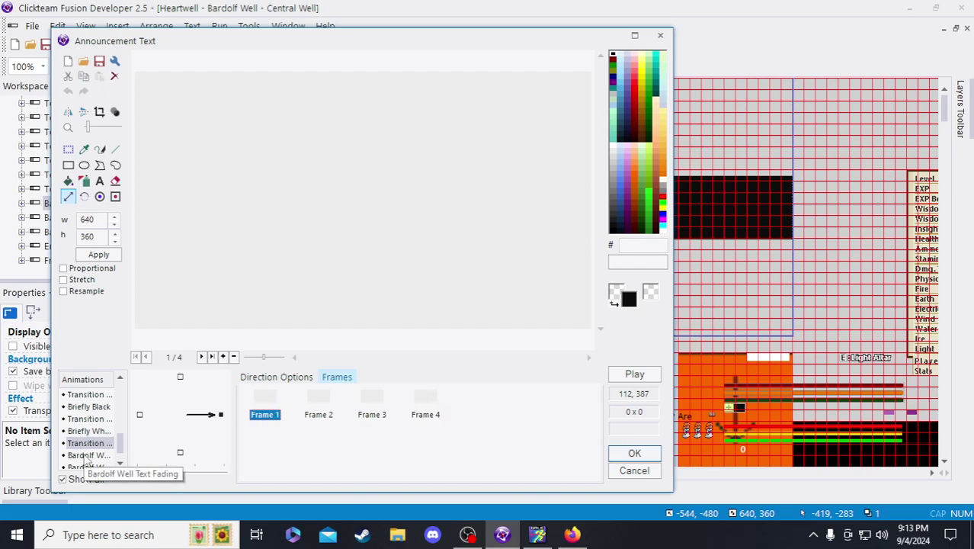
# - View the Bardolf Well Text Fading animation, accept the Announcement Text animation edits, and save the project
pyautogui.scroll(-1, 88, 455)
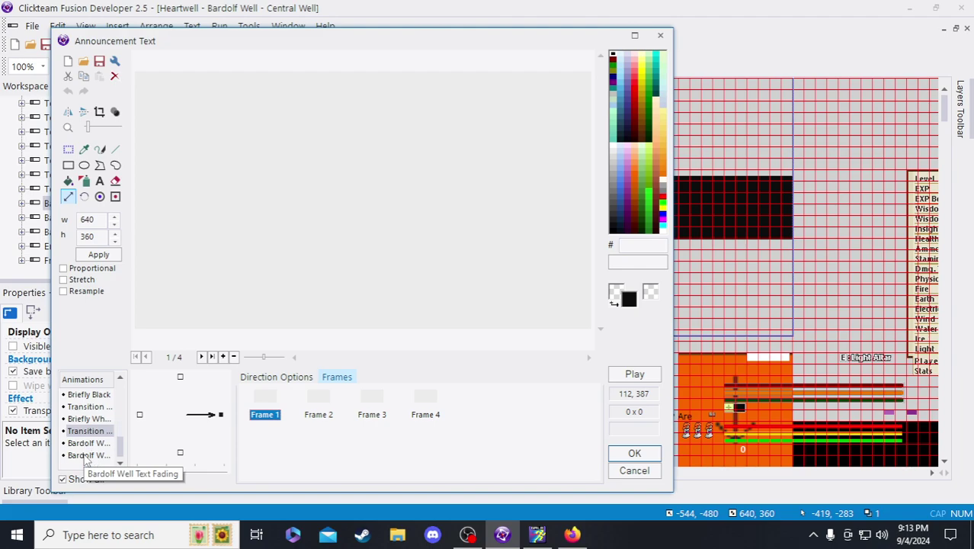
pyautogui.click(88, 447)
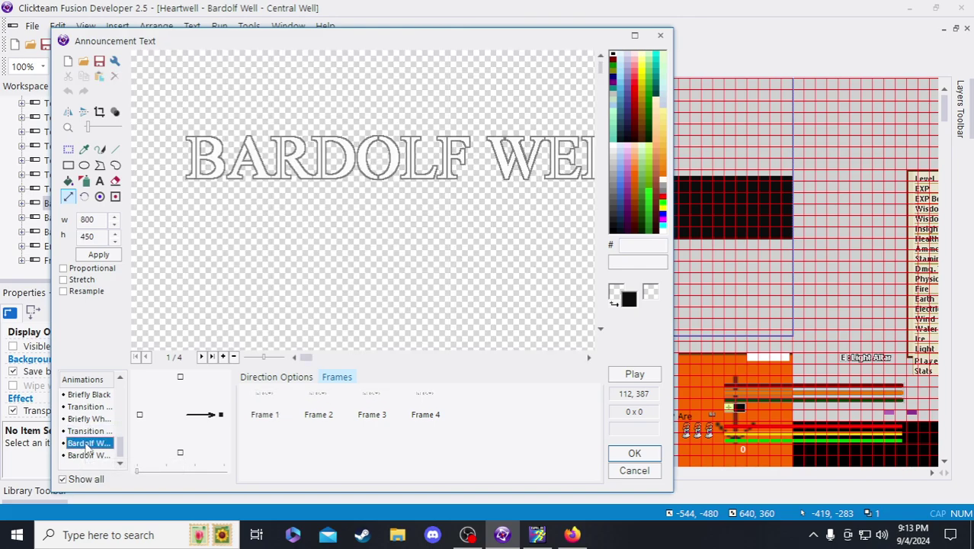
pyautogui.click(88, 431)
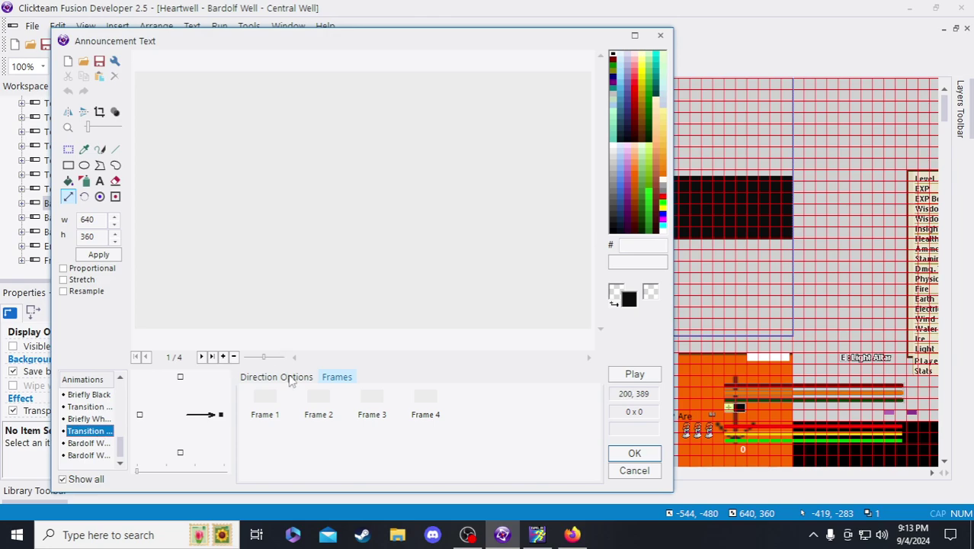
pyautogui.click(624, 458)
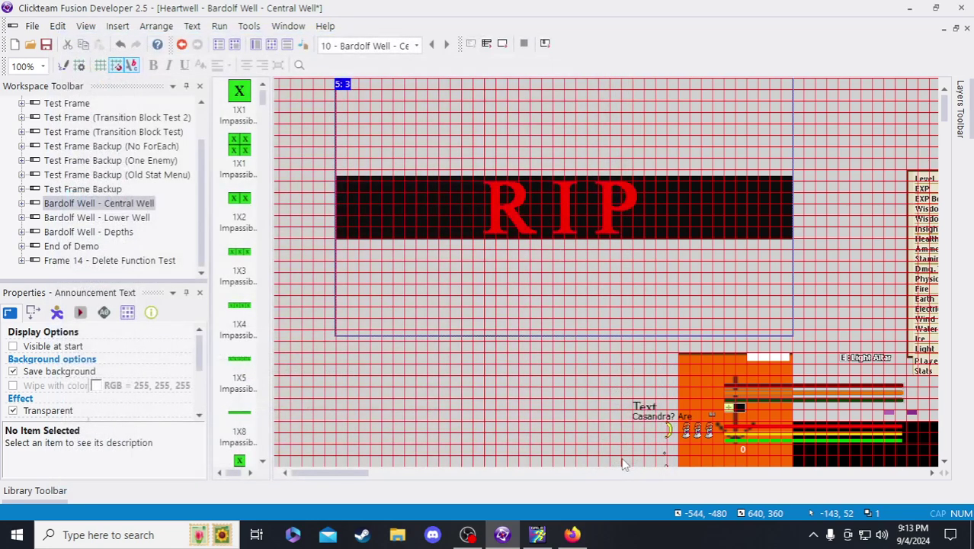
pyautogui.click(309, 287)
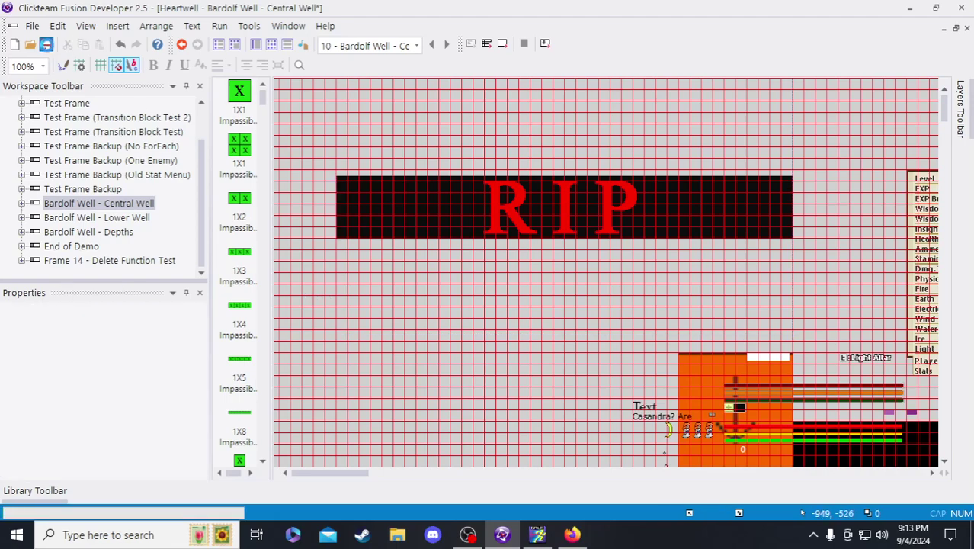
# - In the Heartwell Dev Stream Notes in Google Docs, add a second asterisk before RIP, and return to Clickteam Fusion
pyautogui.click(575, 536)
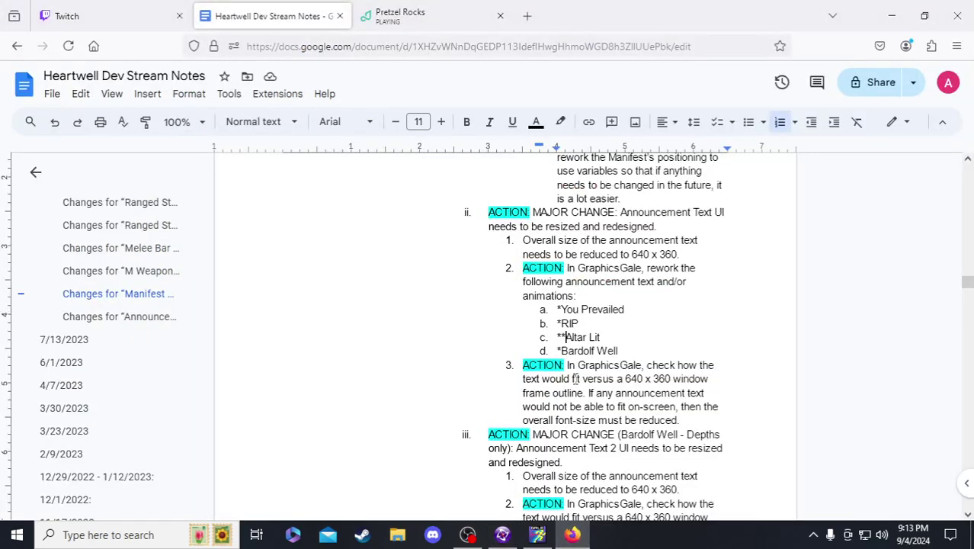
pyautogui.write('*')
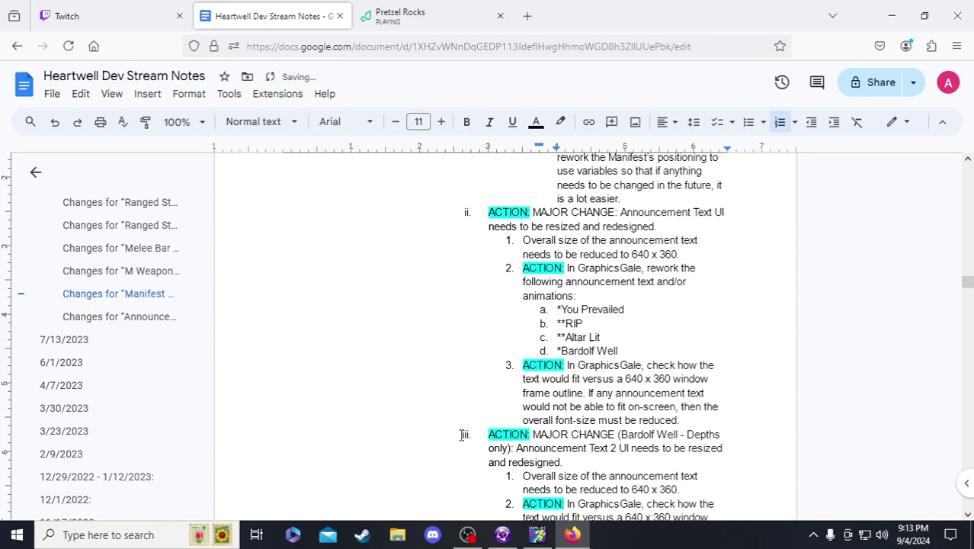
pyautogui.click(504, 543)
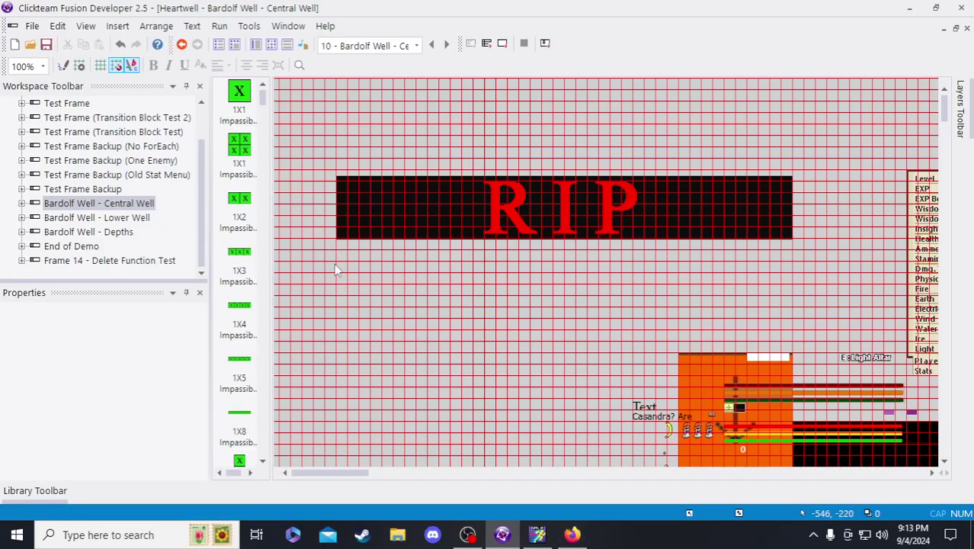
# - Open the Announcement Text object's animation editor and reach the Bardolf Well animations
pyautogui.doubleClick(421, 225)
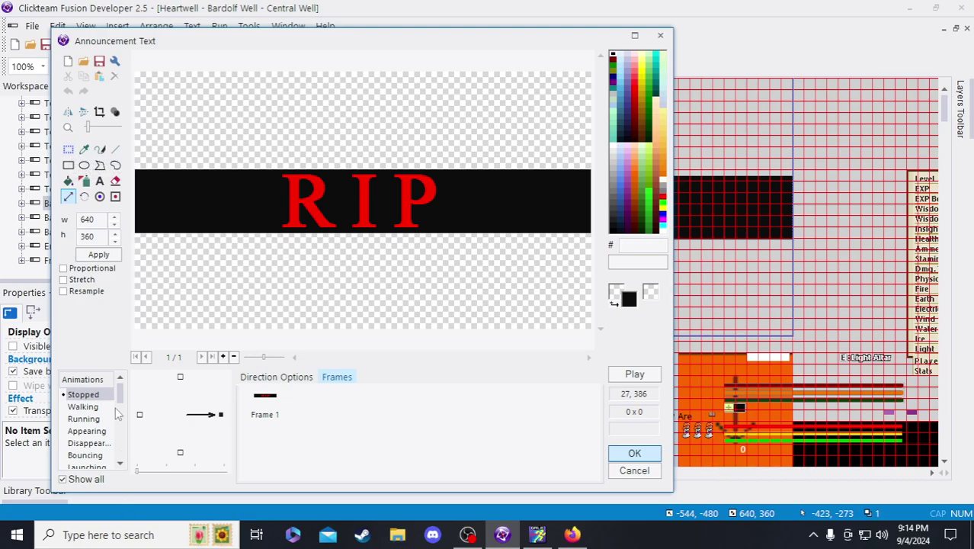
pyautogui.scroll(-5, 116, 412)
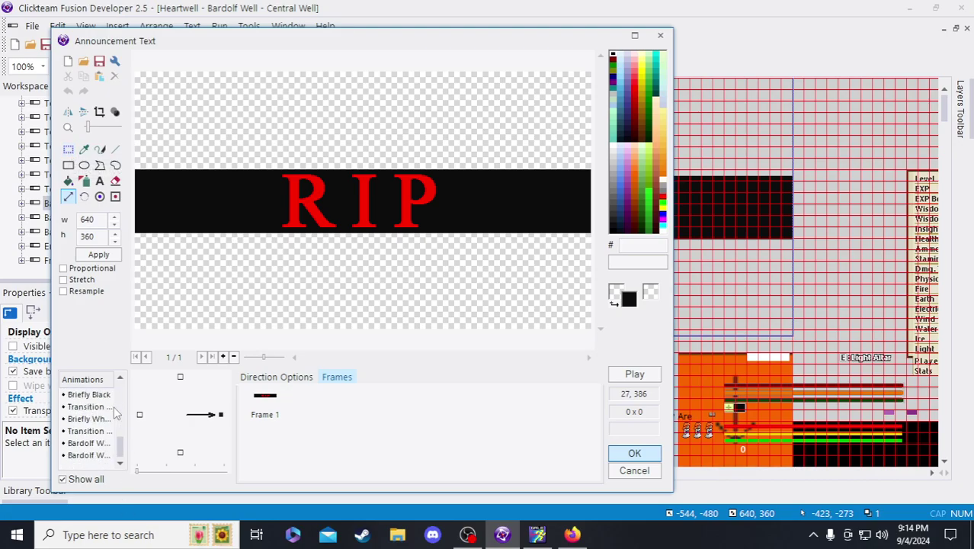
# - Switch to GraphicsGale and examine the BARDOLF WELL and R I P lettering in Displays and UI 2.gal
pyautogui.click(552, 536)
pyautogui.scroll(2, 409, 289)
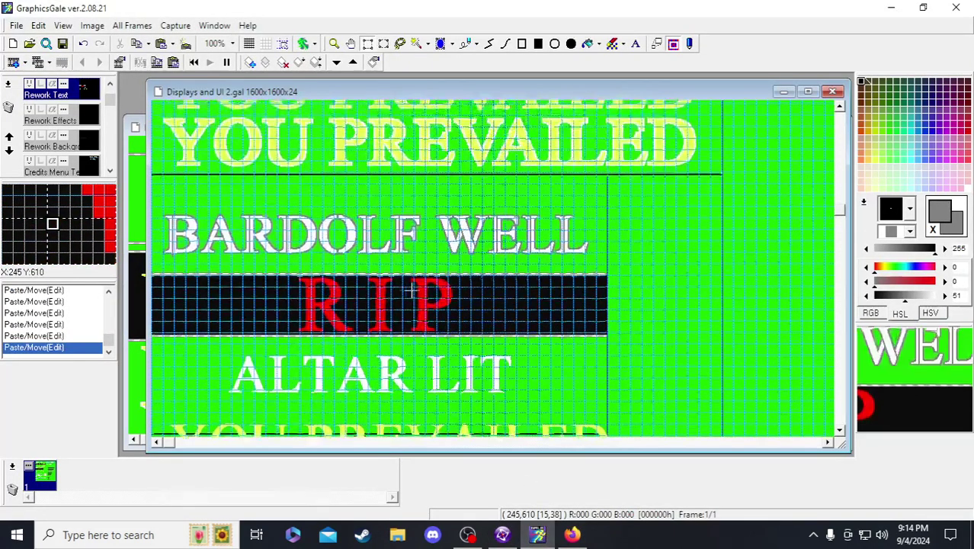
pyautogui.scroll(-2, 410, 290)
pyautogui.scroll(1, 445, 246)
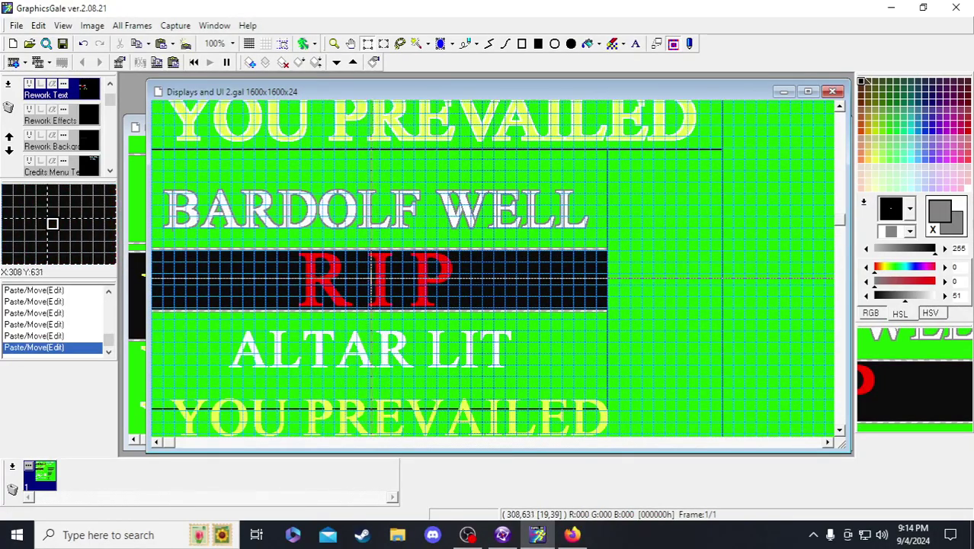
pyautogui.click(333, 43)
pyautogui.click(355, 290)
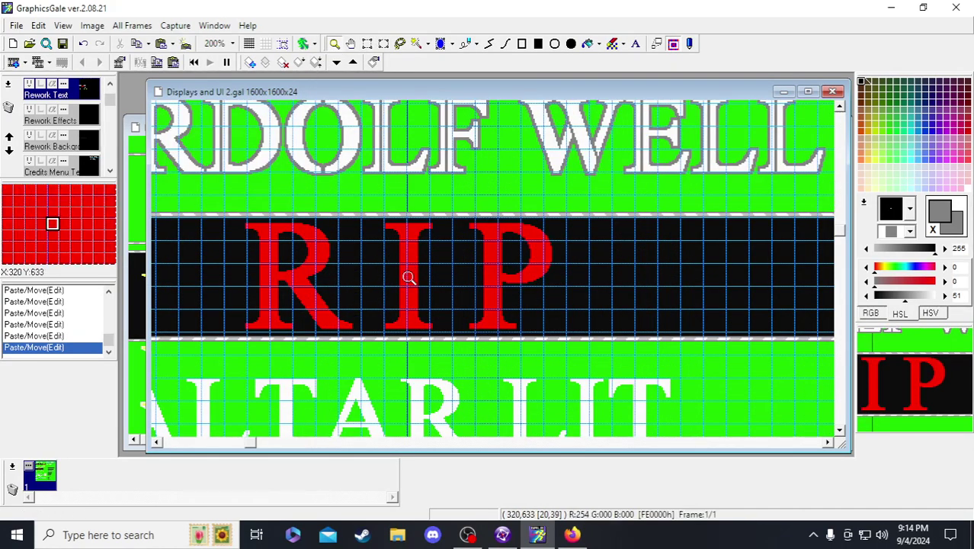
pyautogui.moveTo(409, 278); pyautogui.dragTo(507, 388, button='middle')
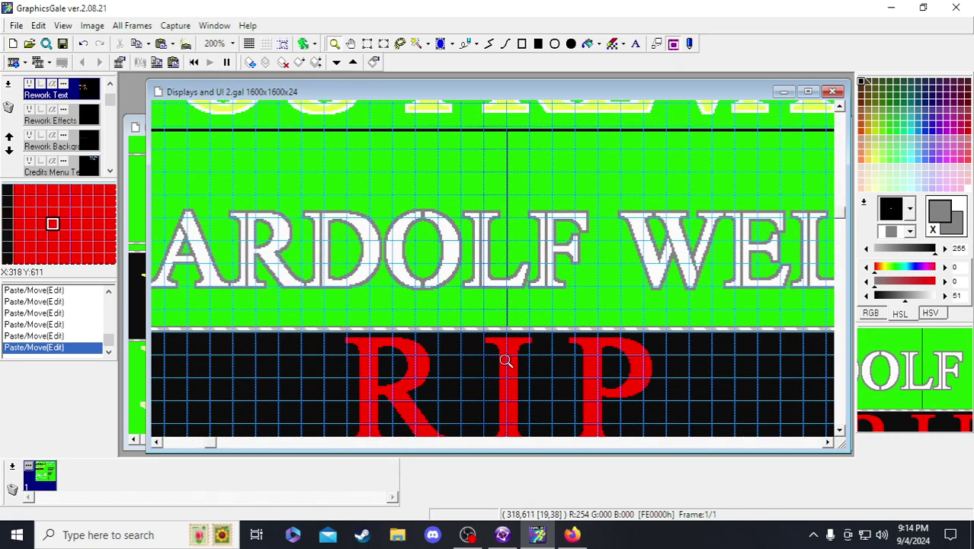
pyautogui.rightClick(507, 360)
pyautogui.scroll(-1, 455, 333)
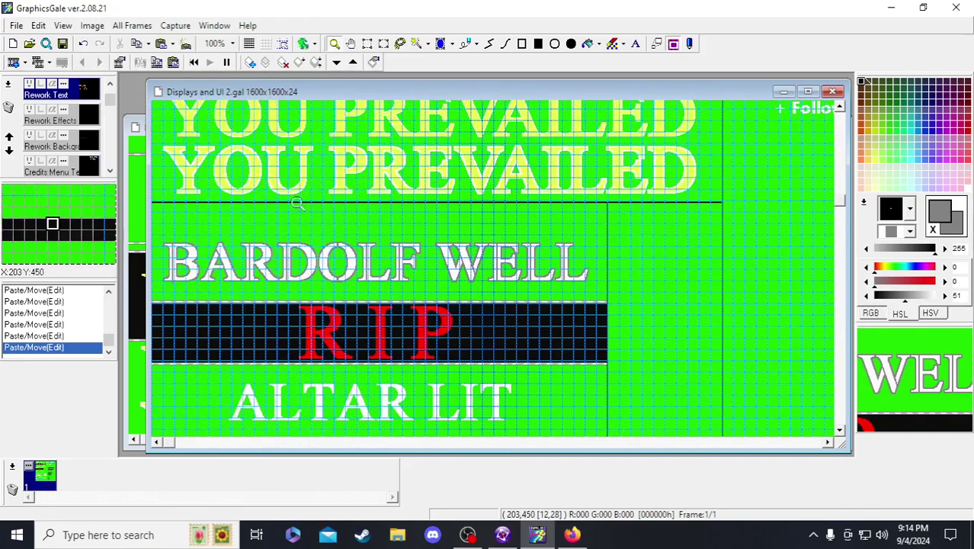
# - Make the text overlay layer above Rework Text active around the BARDOLF WELL lettering and save the image
pyautogui.click(368, 43)
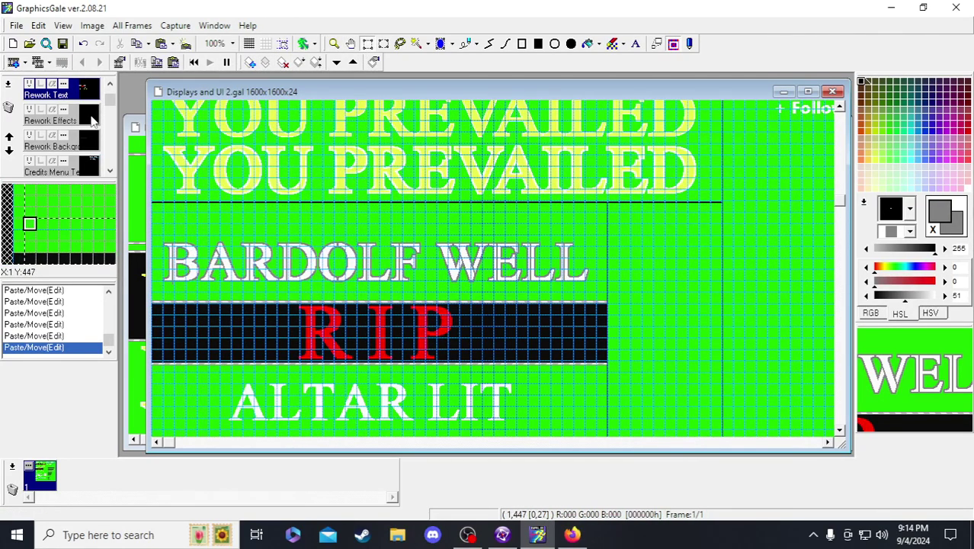
pyautogui.hotkey('ctrl', 'Down')
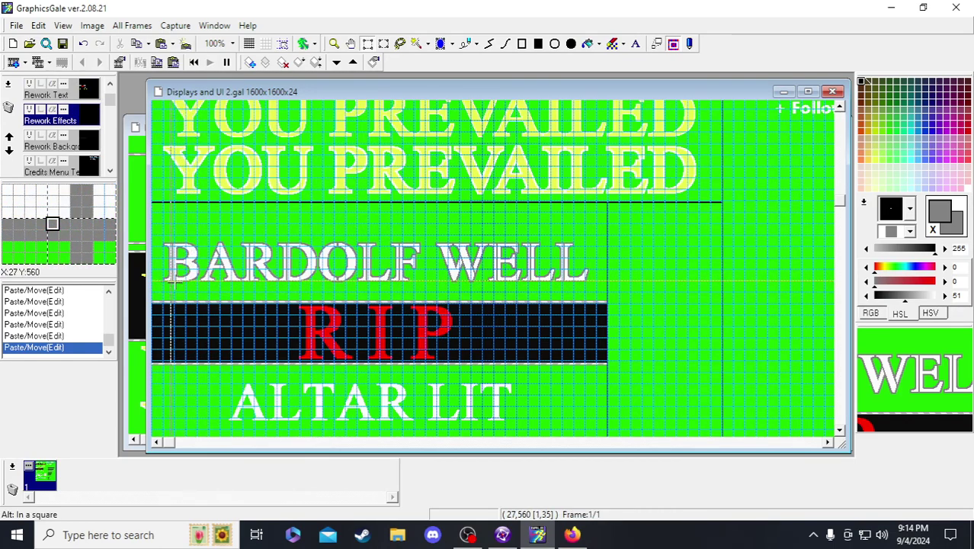
pyautogui.moveTo(171, 280); pyautogui.dragTo(192, 293)
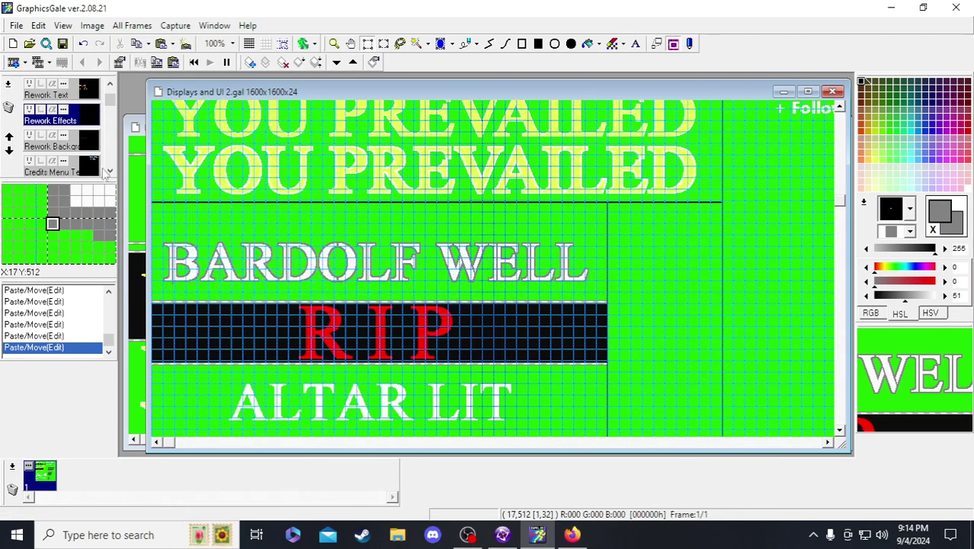
pyautogui.hotkey('ctrl', 'Up')
pyautogui.hotkey('ctrl', 'Up')
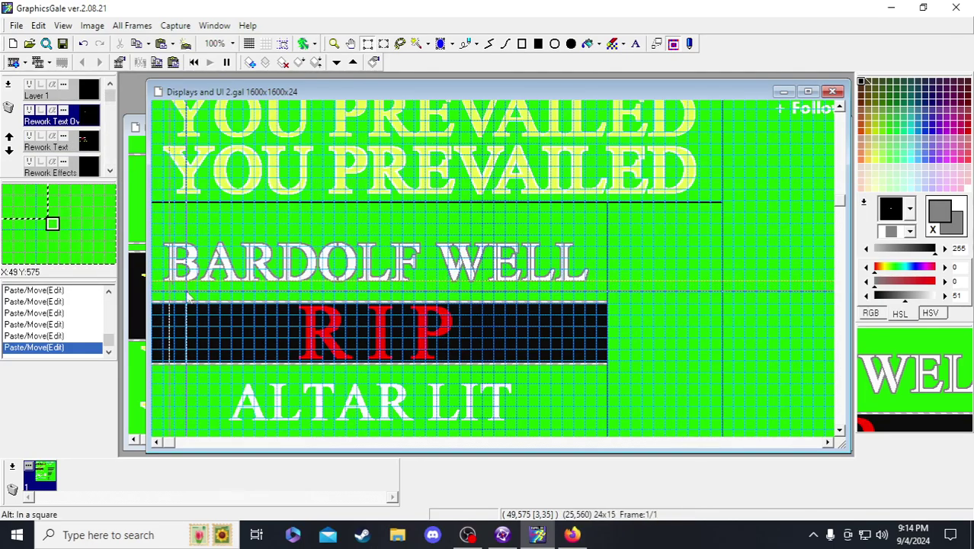
pyautogui.moveTo(154, 232); pyautogui.dragTo(594, 292)
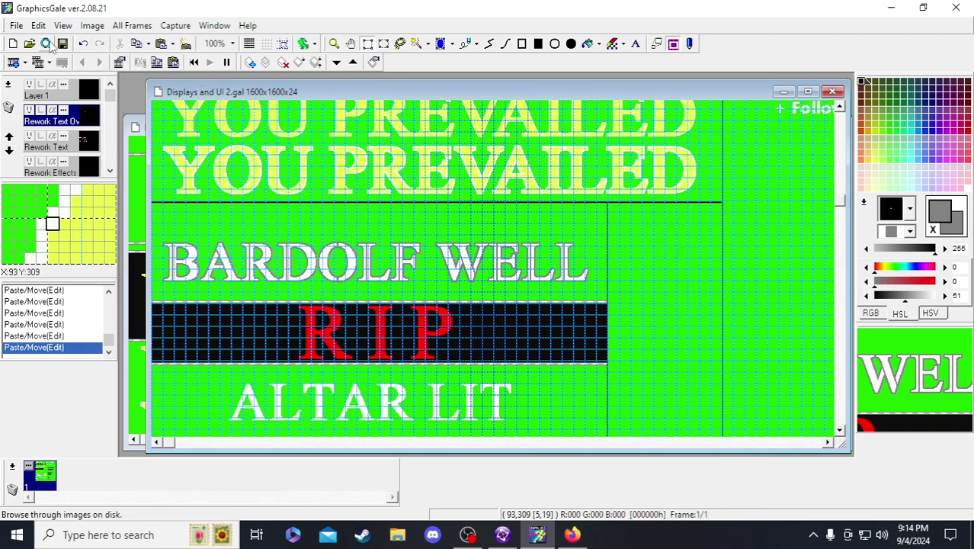
pyautogui.click(63, 43)
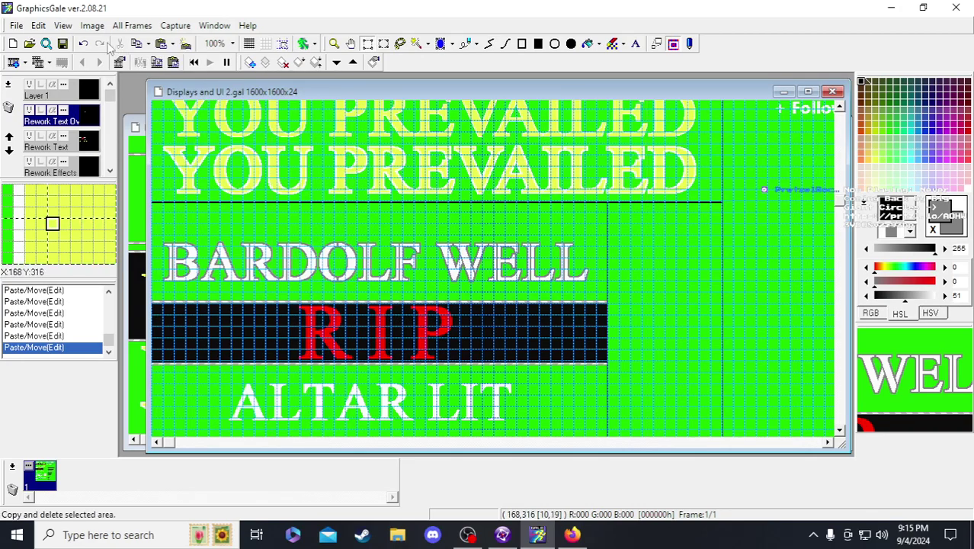
pyautogui.click(63, 44)
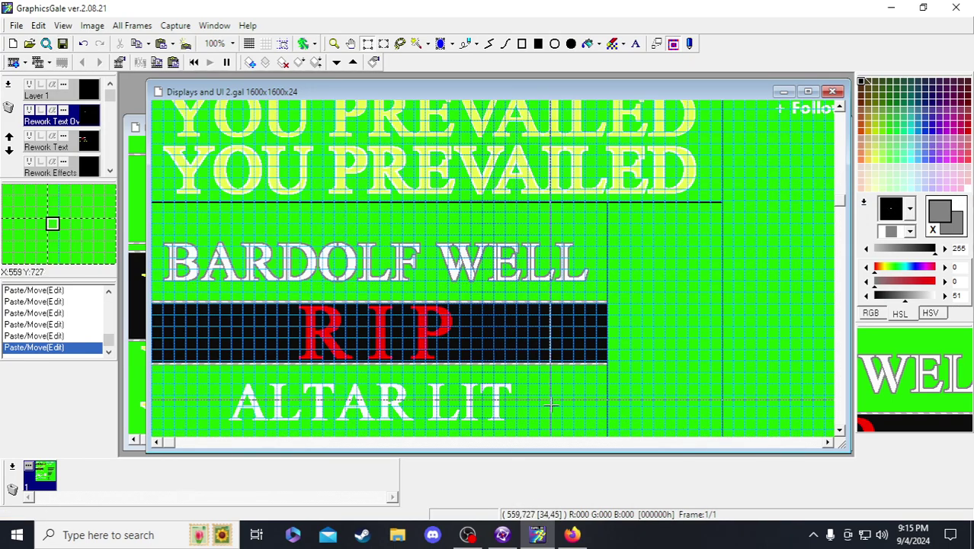
# - Switch to Clickteam Fusion and resize Frame 1 of the first Bardolf Well animation to 640 by 360 without stretching
pyautogui.click(503, 535)
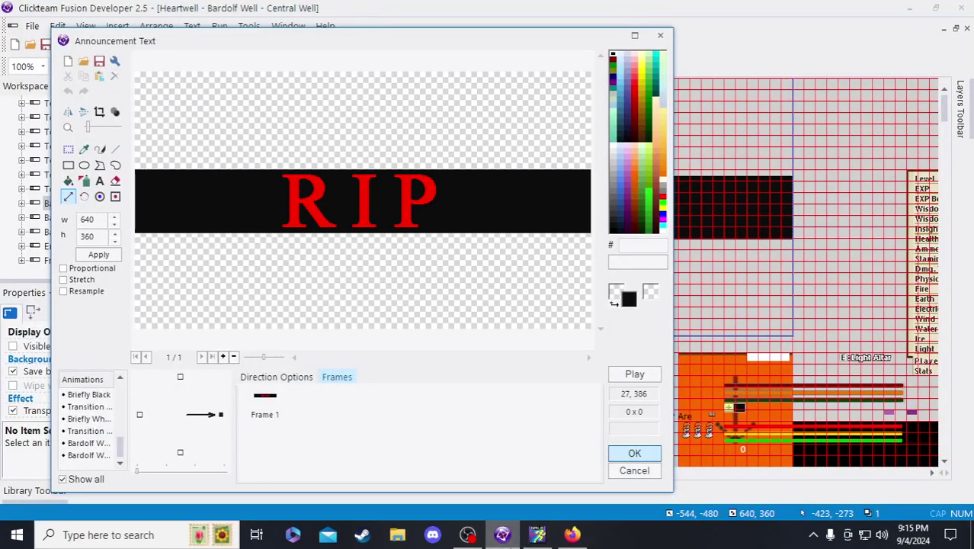
pyautogui.click(86, 444)
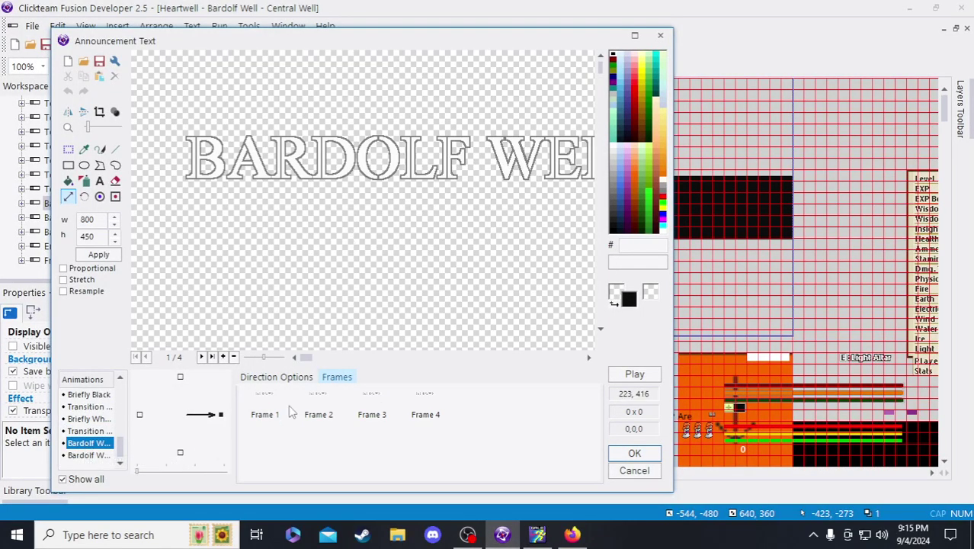
pyautogui.click(266, 412)
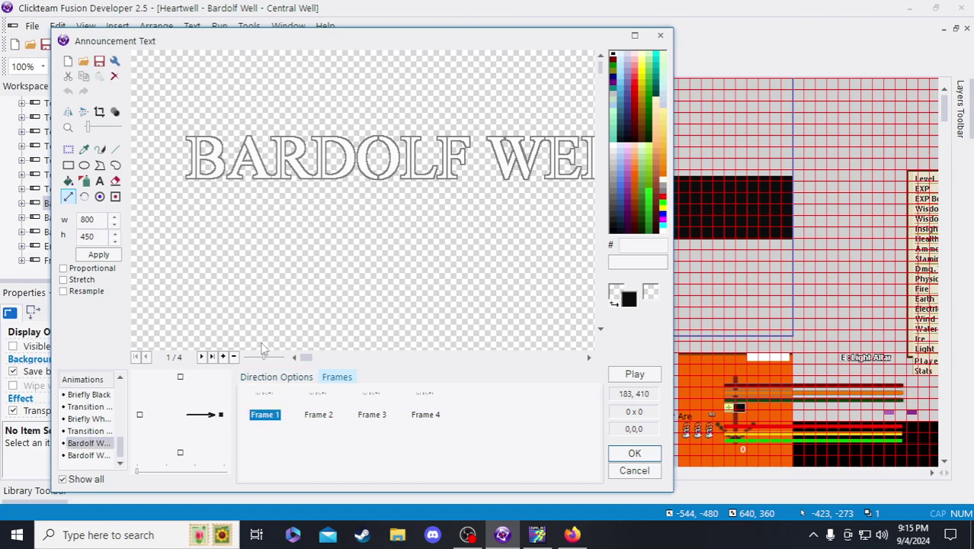
pyautogui.click(90, 218)
pyautogui.moveTo(90, 219); pyautogui.dragTo(76, 221)
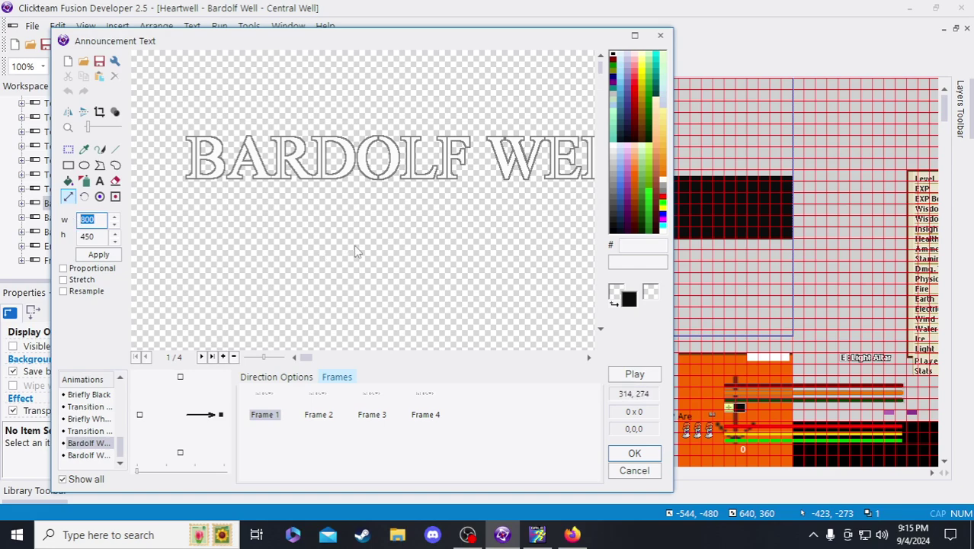
pyautogui.write('640')
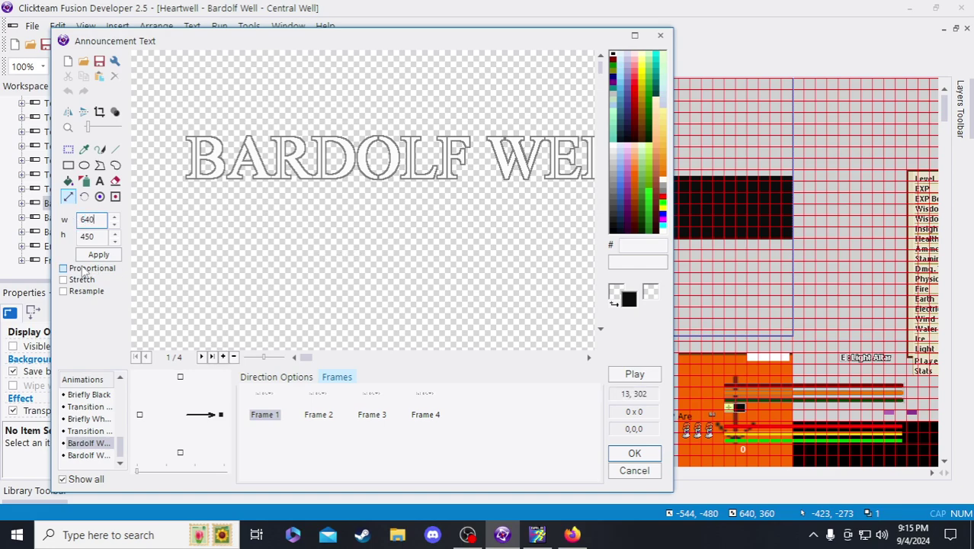
pyautogui.press('Tab')
pyautogui.write('360')
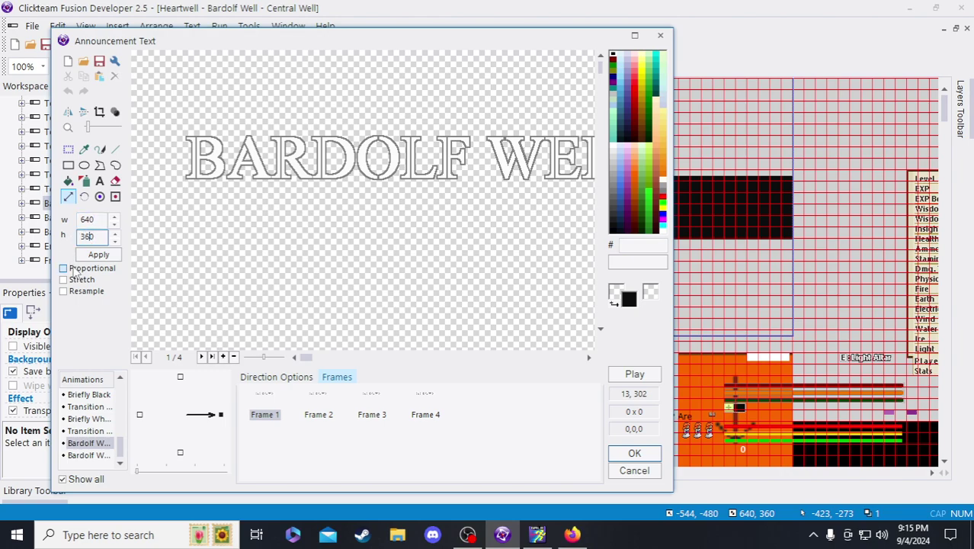
pyautogui.click(98, 255)
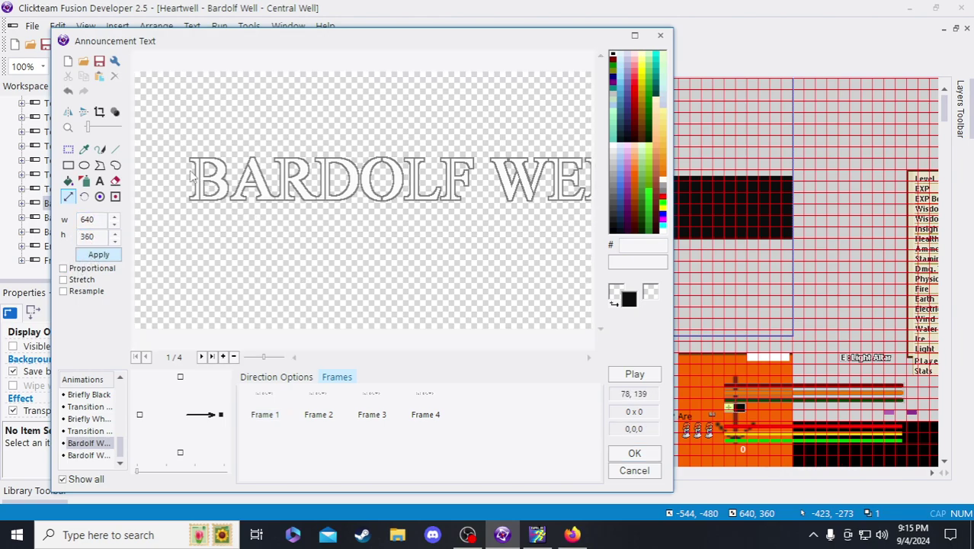
# - Erase the old BARDOLF WELL lettering from Frame 1, leaving the canvas empty
pyautogui.click(68, 150)
pyautogui.moveTo(166, 147); pyautogui.dragTo(759, 225)
pyautogui.press('Delete')
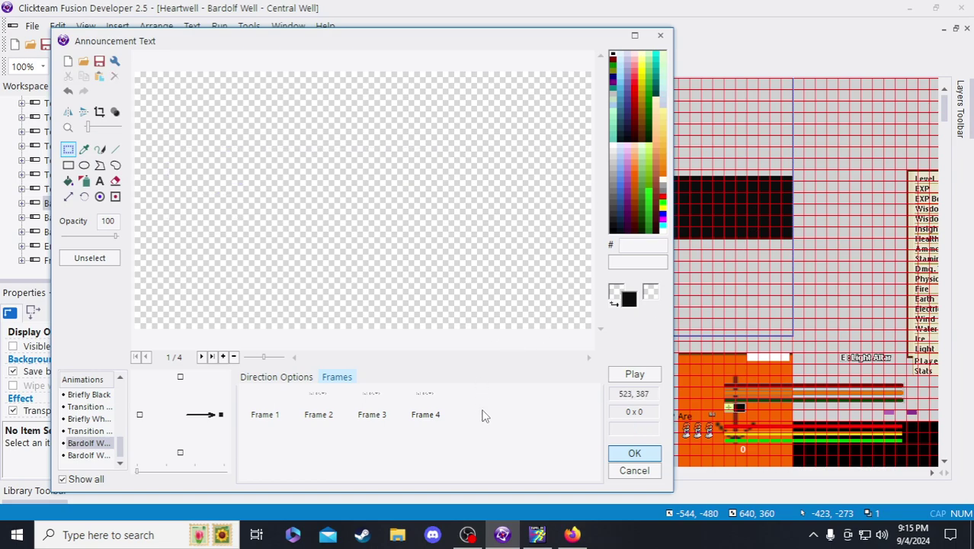
# - Copy the BARDOLF WELL lettering from GraphicsGale's Rework Text layer and paste it into Frame 1 in Clickteam Fusion
pyautogui.click(538, 535)
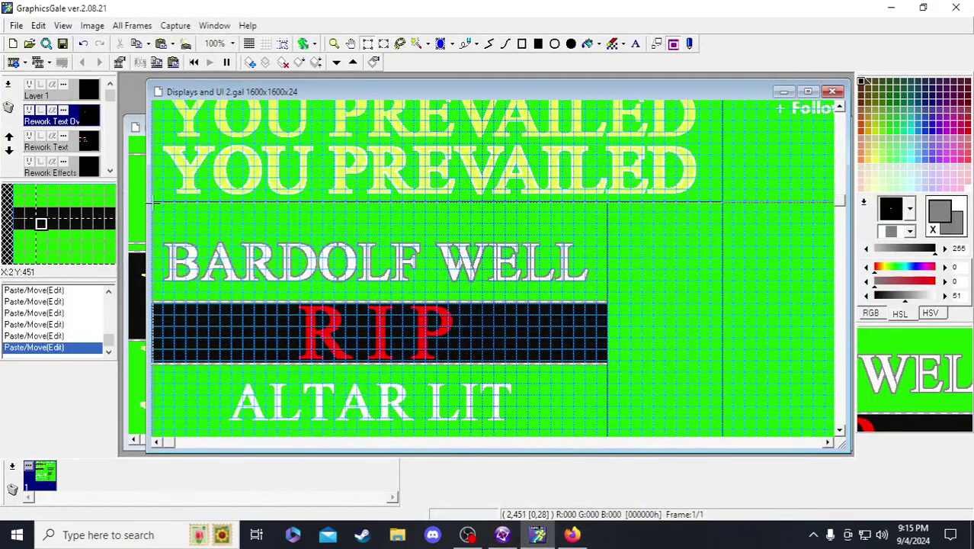
pyautogui.click(95, 146)
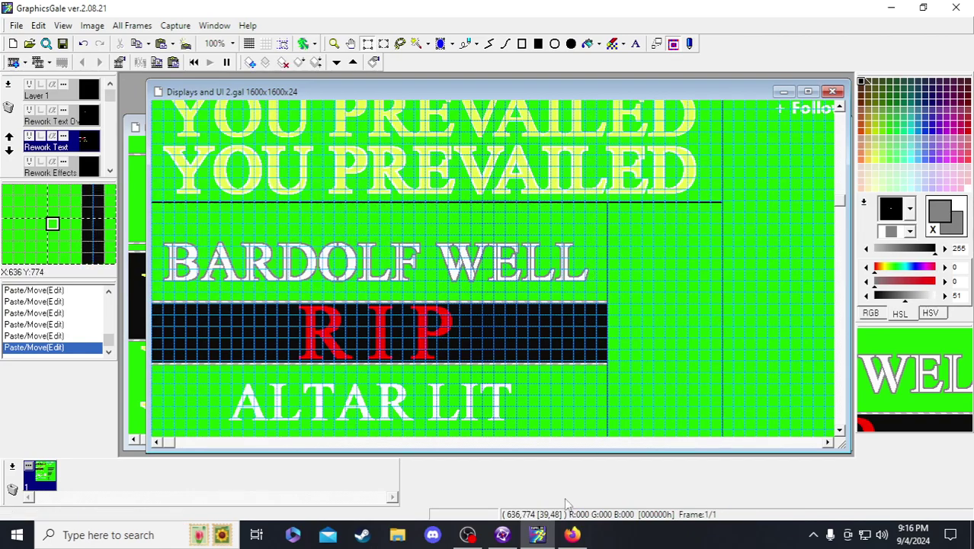
pyautogui.click(502, 535)
pyautogui.hotkey('ctrl', 'v')
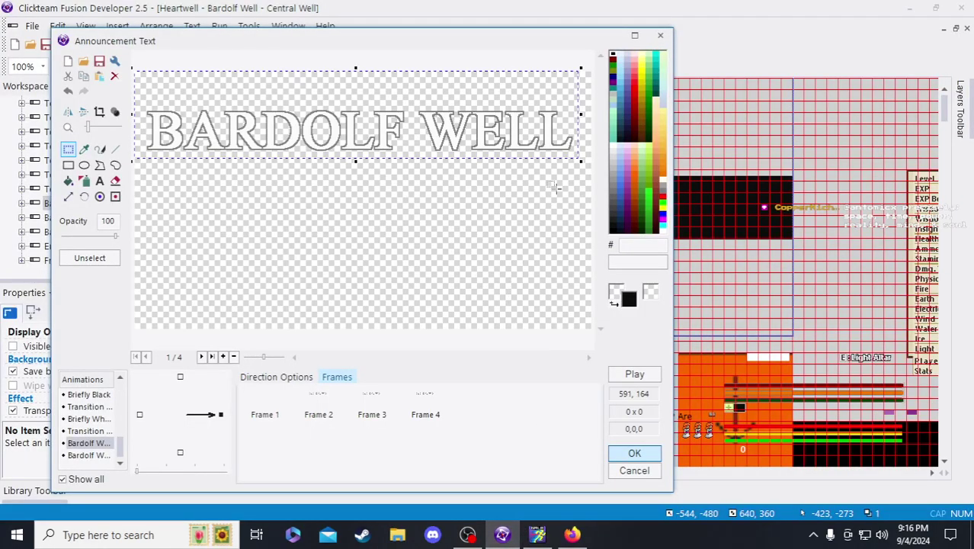
# - Move the pasted BARDOLF WELL lettering 6 pixels to the right and drop it in place
pyautogui.press('Right')
pyautogui.press('Right')
pyautogui.press('Right')
pyautogui.press('Right')
pyautogui.press('Right')
pyautogui.press('Right')
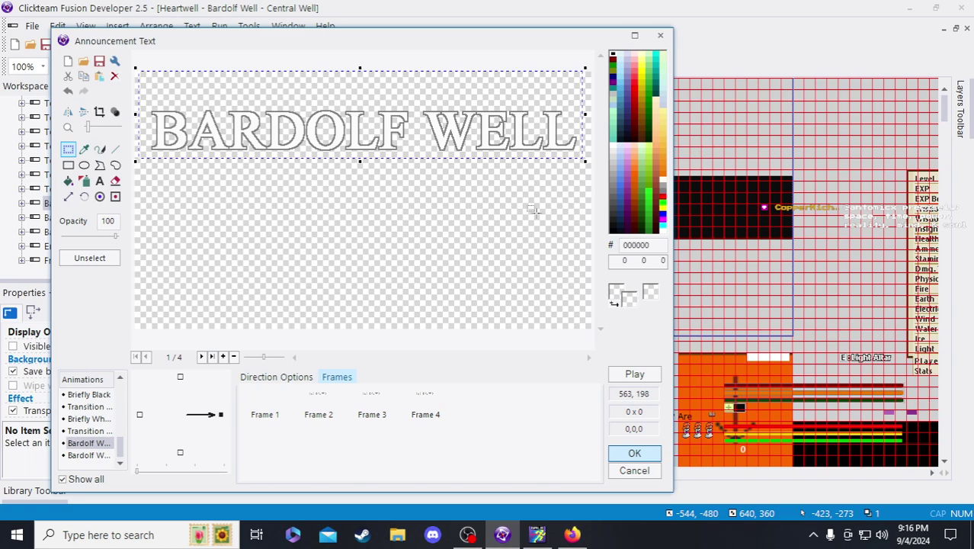
pyautogui.click(488, 219)
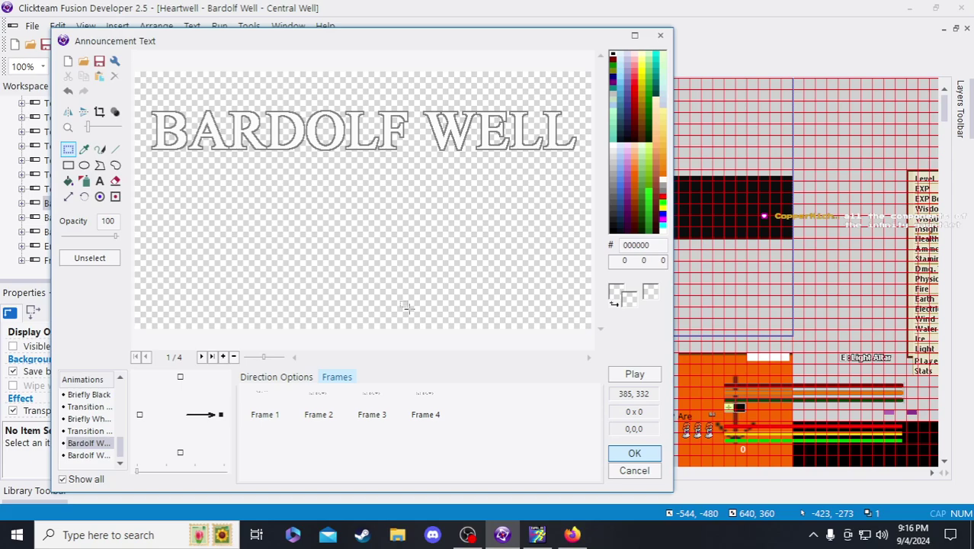
# - Switch to GraphicsGale and copy an area of about 620 by 119 pixels around BARDOLF WELL from the text overlay layer
pyautogui.click(536, 535)
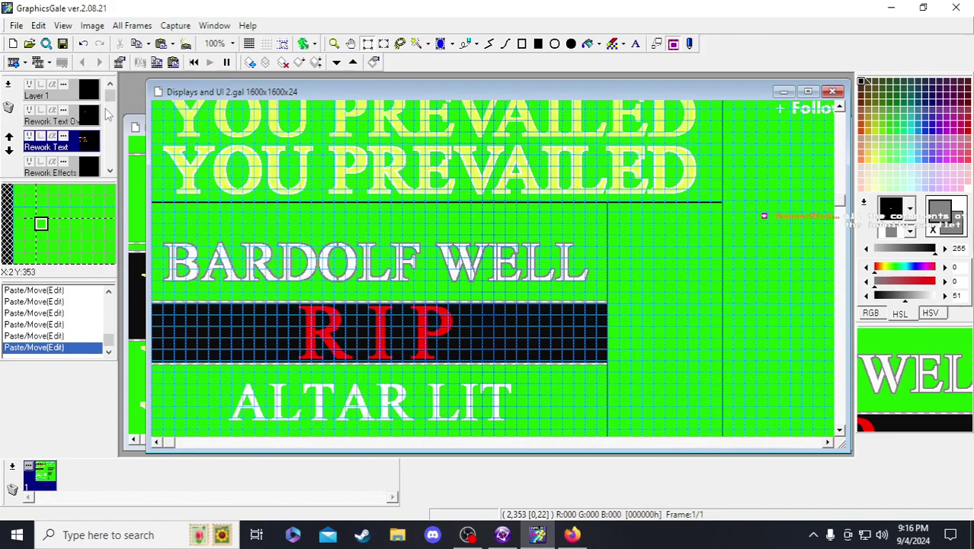
pyautogui.click(80, 112)
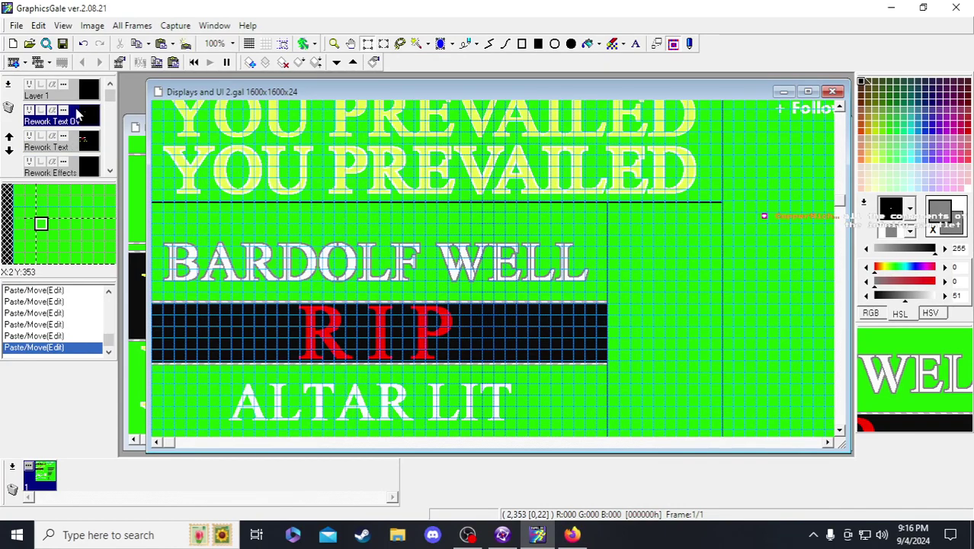
pyautogui.moveTo(156, 229); pyautogui.dragTo(592, 286)
pyautogui.click(639, 324)
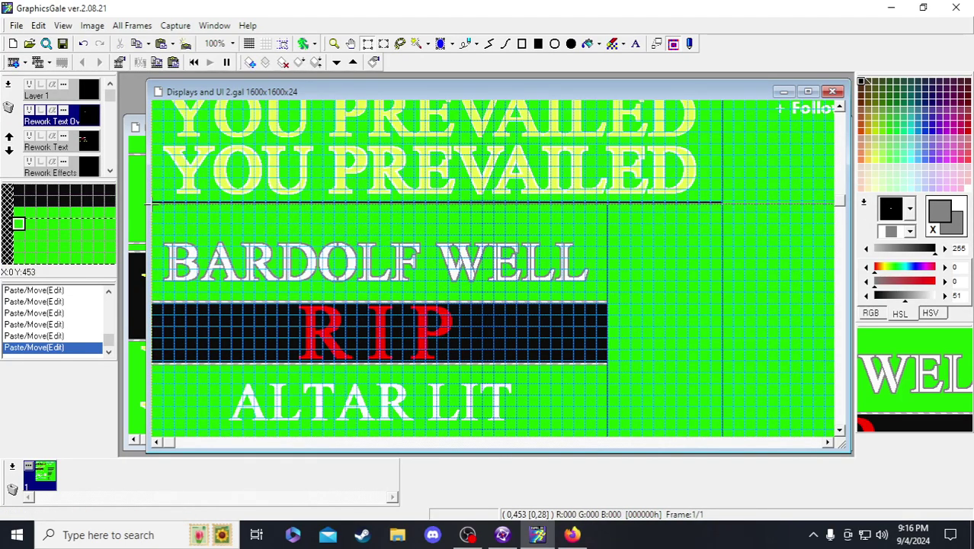
pyautogui.moveTo(152, 204); pyautogui.dragTo(593, 288)
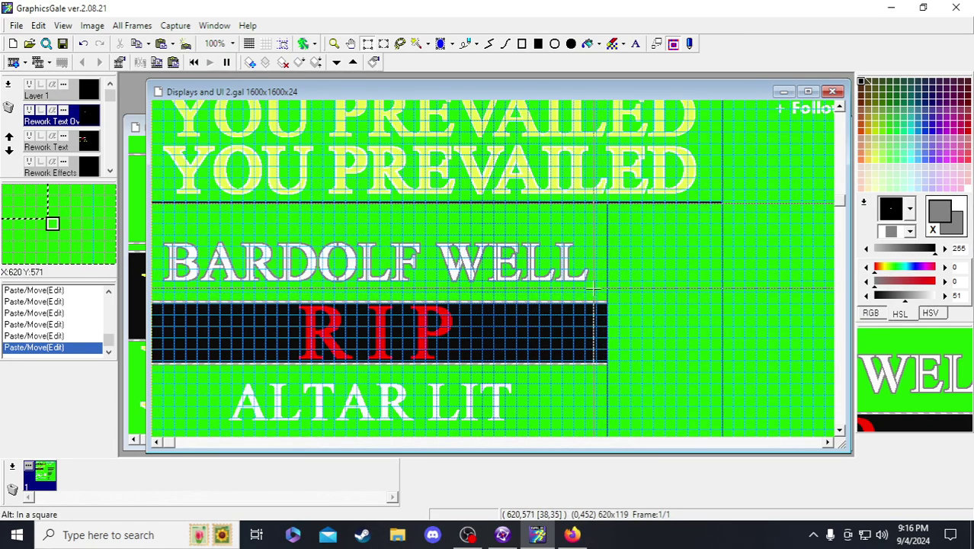
pyautogui.click(629, 277)
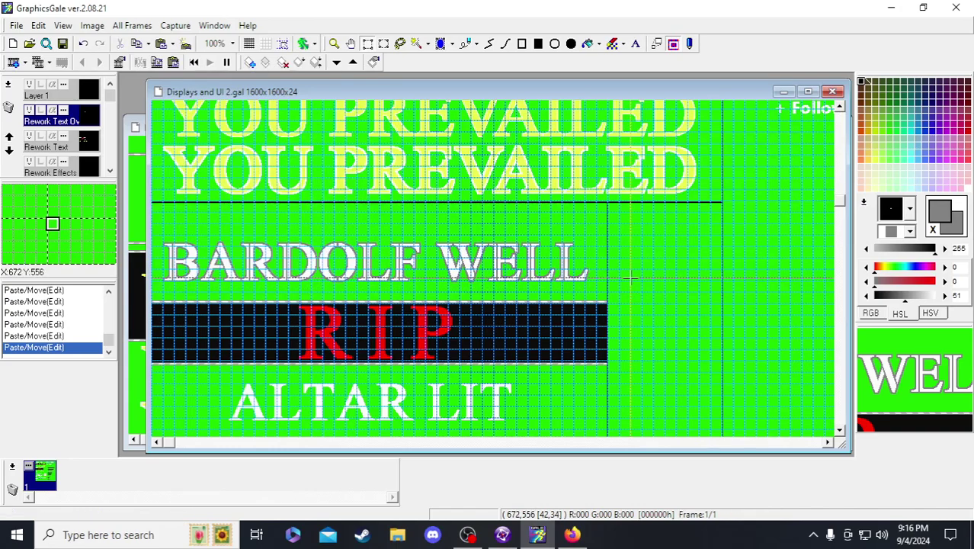
# - Switch to Clickteam Fusion, align the pasted overlay with the BARDOLF WELL lettering in Frame 1 and drop it in place
pyautogui.click(502, 536)
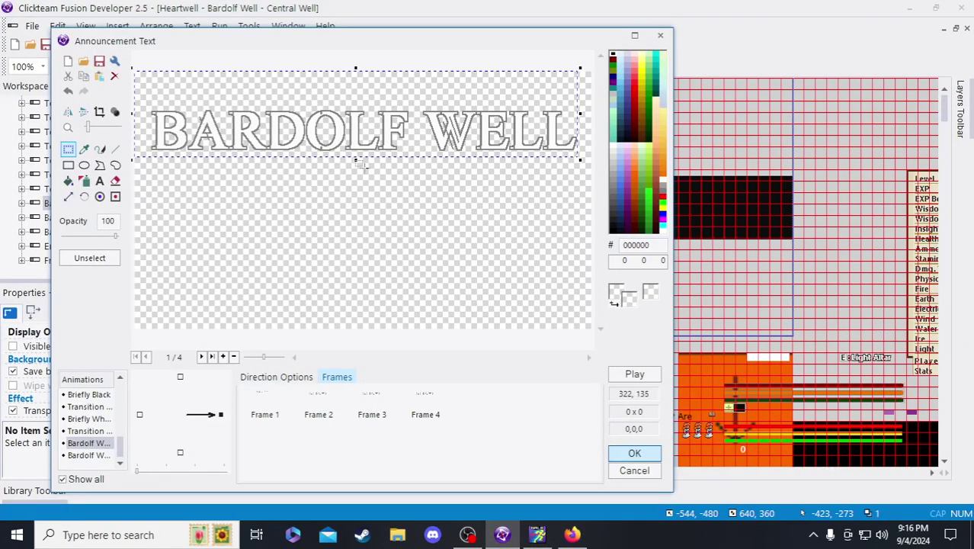
pyautogui.moveTo(353, 156); pyautogui.dragTo(354, 155)
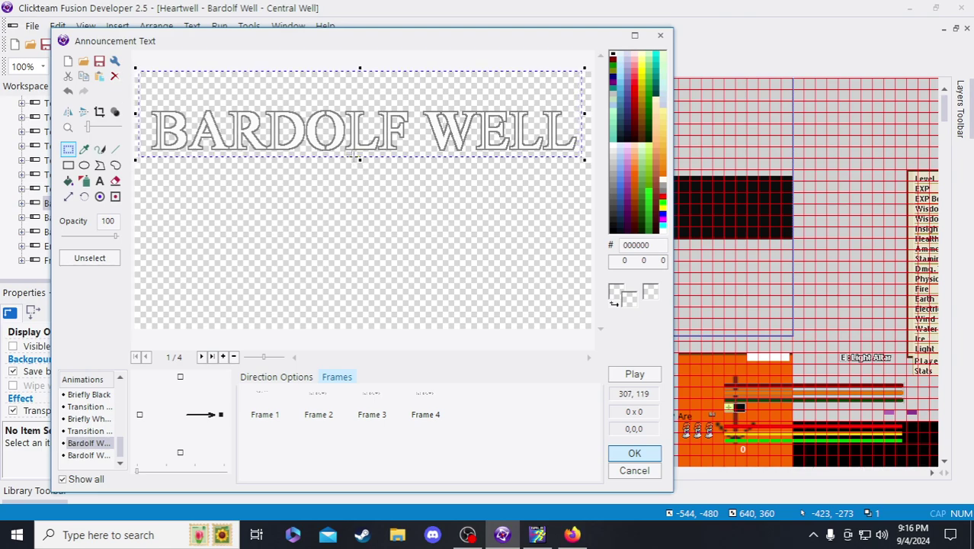
pyautogui.click(362, 254)
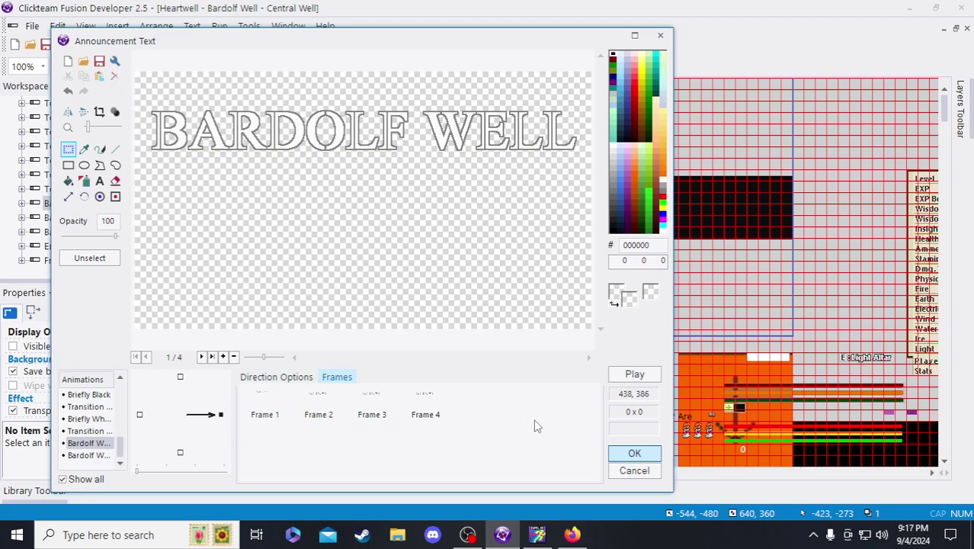
# - Delete Frames 2 to 4 from the first of the two Bardolf Well animations
pyautogui.click(263, 414)
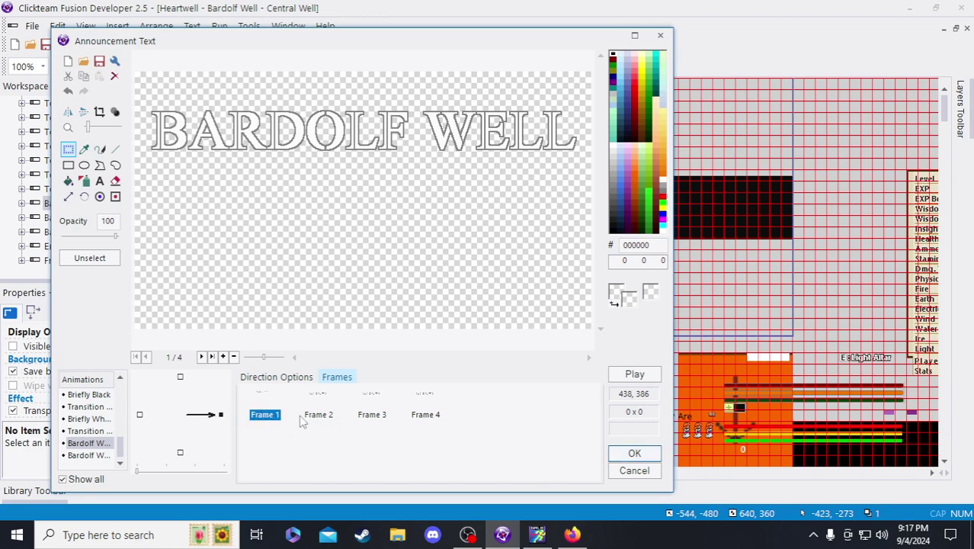
pyautogui.click(319, 414)
pyautogui.keyDown('shift'); pyautogui.click(432, 414); pyautogui.keyUp('shift')
pyautogui.press('Delete')
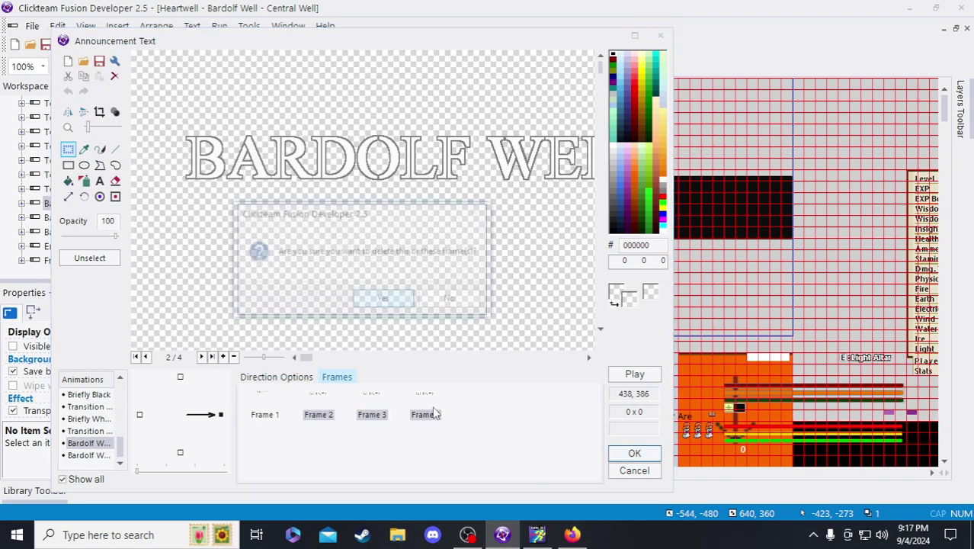
pyautogui.click(383, 299)
pyautogui.click(280, 401)
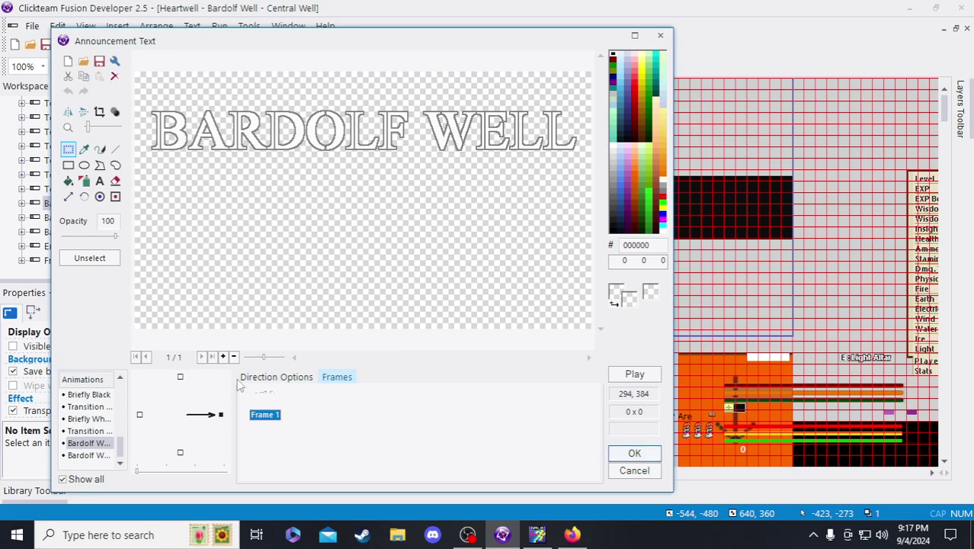
# - Duplicate the resized Frame 1 three times in the first Bardolf Well animation and copy Frame 1
pyautogui.click(223, 356)
pyautogui.click(223, 356)
pyautogui.click(222, 356)
pyautogui.click(264, 414)
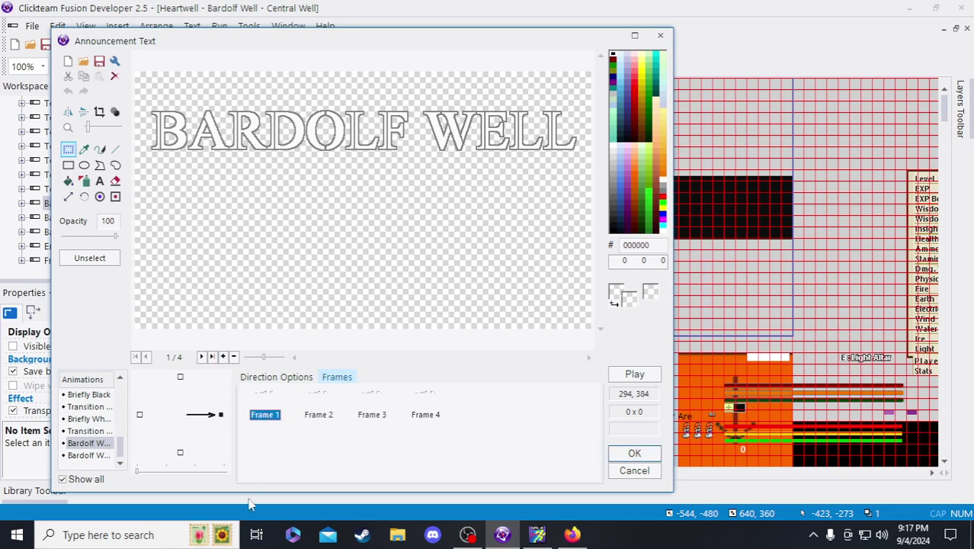
# - Examine Frames 1 to 5 and the direction options of the Bardolf Well Text Briefly Appearing animation
pyautogui.click(100, 457)
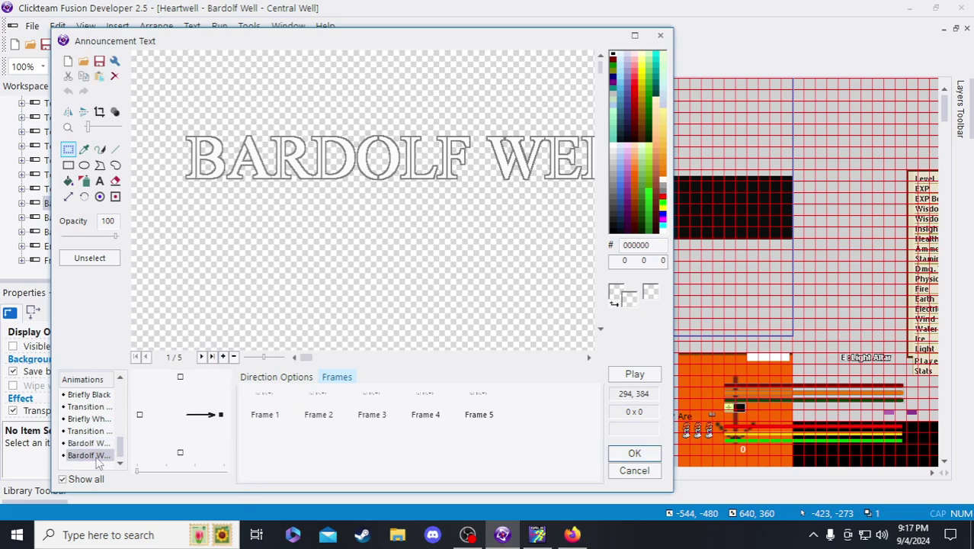
pyautogui.click(269, 417)
pyautogui.click(318, 414)
pyautogui.click(372, 414)
pyautogui.click(425, 414)
pyautogui.click(479, 414)
pyautogui.click(286, 377)
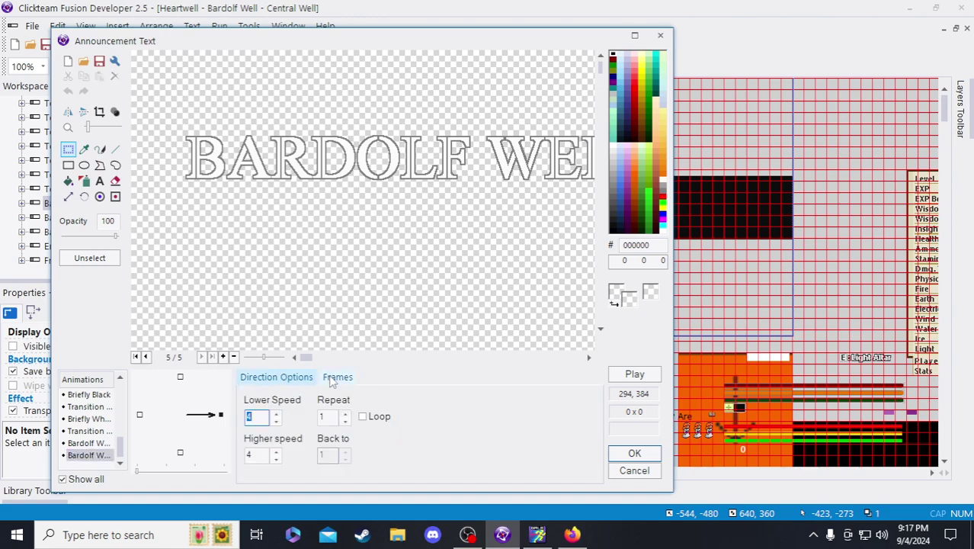
pyautogui.click(334, 378)
# - Insert five resized BARDOLF WELL frames ahead of the old frames in the Bardolf Well Text Briefly Appearing animation
pyautogui.click(263, 417)
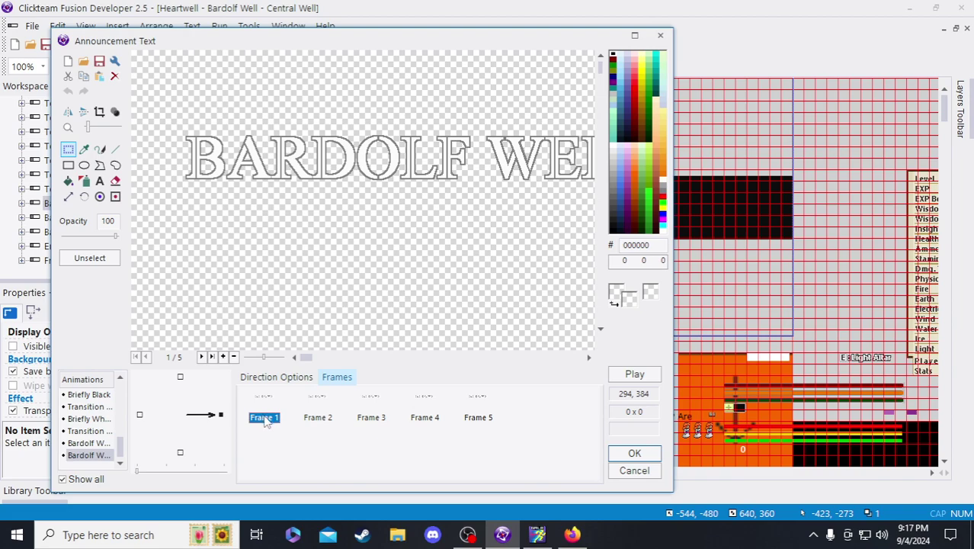
pyautogui.click(223, 356)
pyautogui.click(223, 356)
pyautogui.click(223, 355)
pyautogui.click(222, 355)
pyautogui.click(222, 356)
# - Delete the old Frames 6 to 10 from the Bardolf Well Text Briefly Appearing animation
pyautogui.click(531, 417)
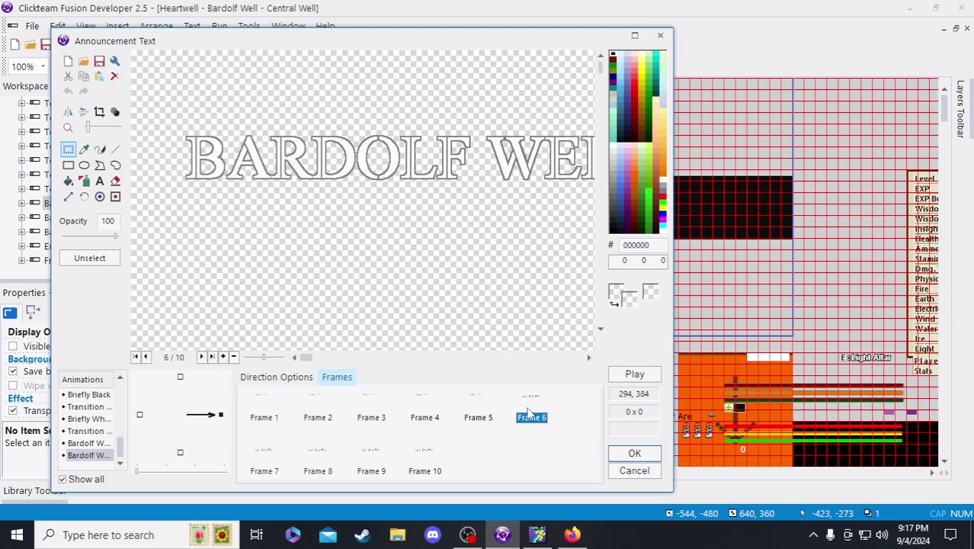
pyautogui.keyDown('shift'); pyautogui.click(434, 461); pyautogui.keyUp('shift')
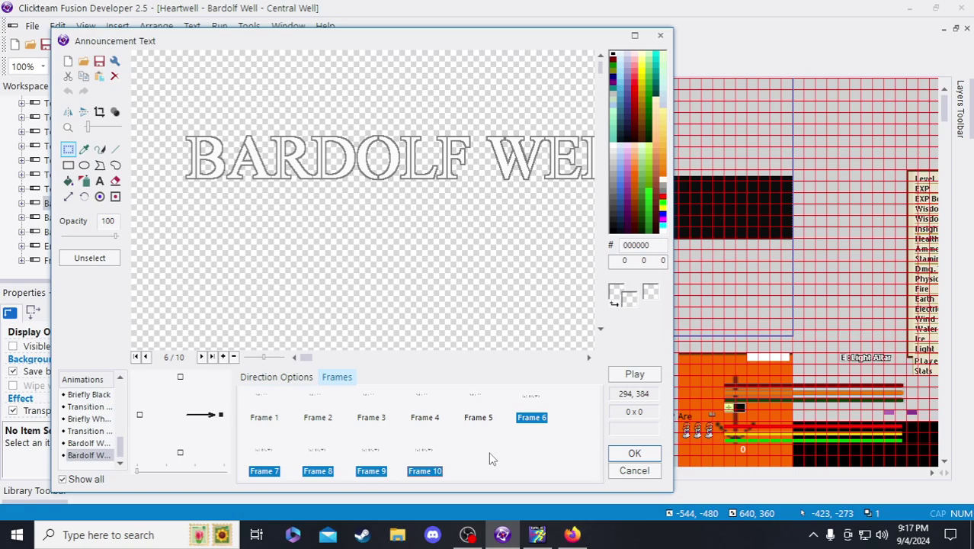
pyautogui.press('Delete')
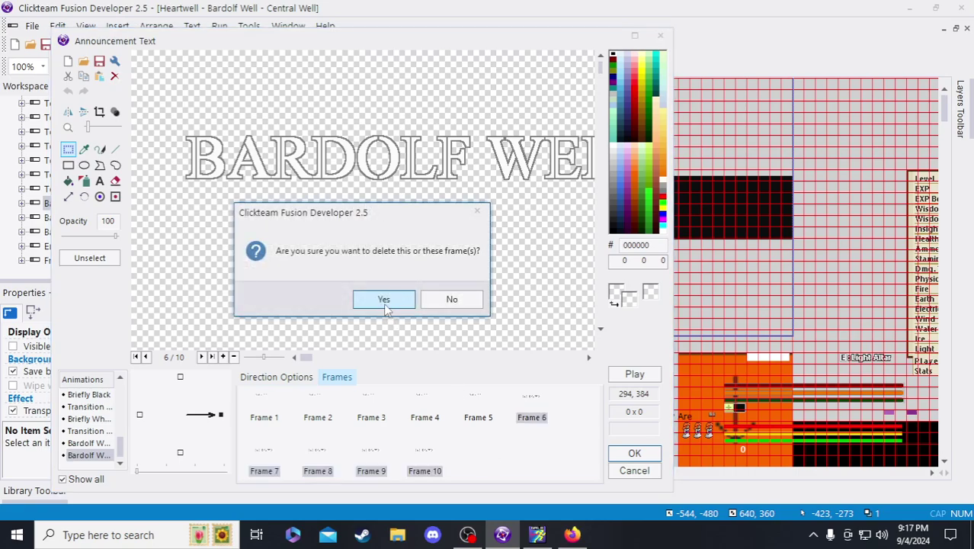
pyautogui.click(385, 298)
# - Check Frames 2 to 5 of the reworked Bardolf Well Text Briefly Appearing animation and its direction options
pyautogui.click(314, 417)
pyautogui.click(374, 421)
pyautogui.click(424, 419)
pyautogui.click(471, 421)
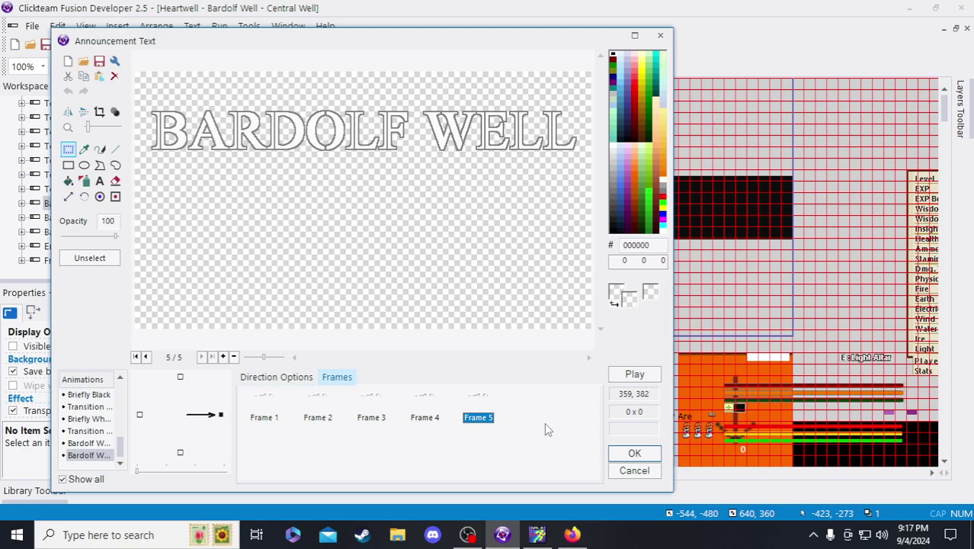
pyautogui.click(309, 378)
pyautogui.click(337, 377)
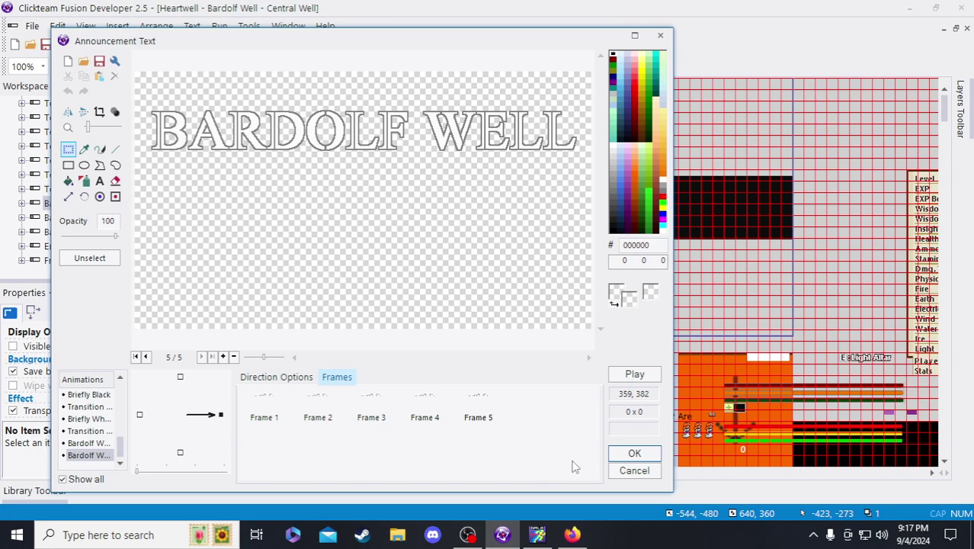
# - Accept the Announcement Text animation edits and save the project
pyautogui.click(632, 454)
pyautogui.click(284, 287)
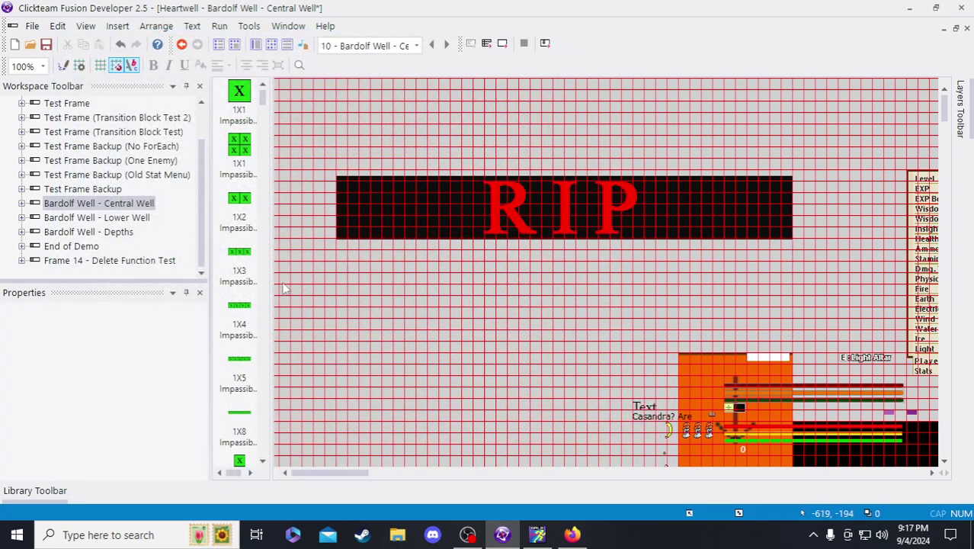
pyautogui.click(46, 44)
# - Switch to the Heartwell Dev Stream Notes in Firefox and add a second asterisk before Bardolf Well in the rework list
pyautogui.click(573, 534)
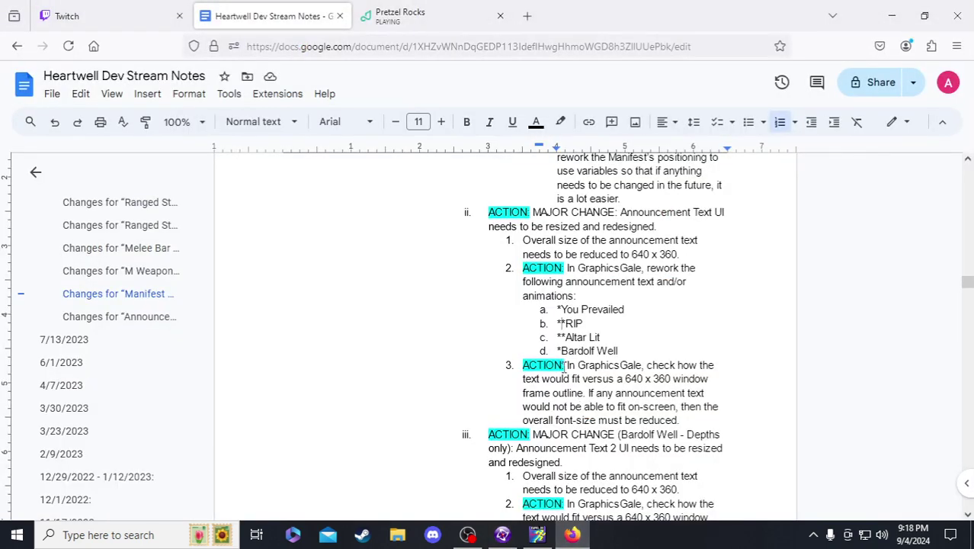
pyautogui.write('*')
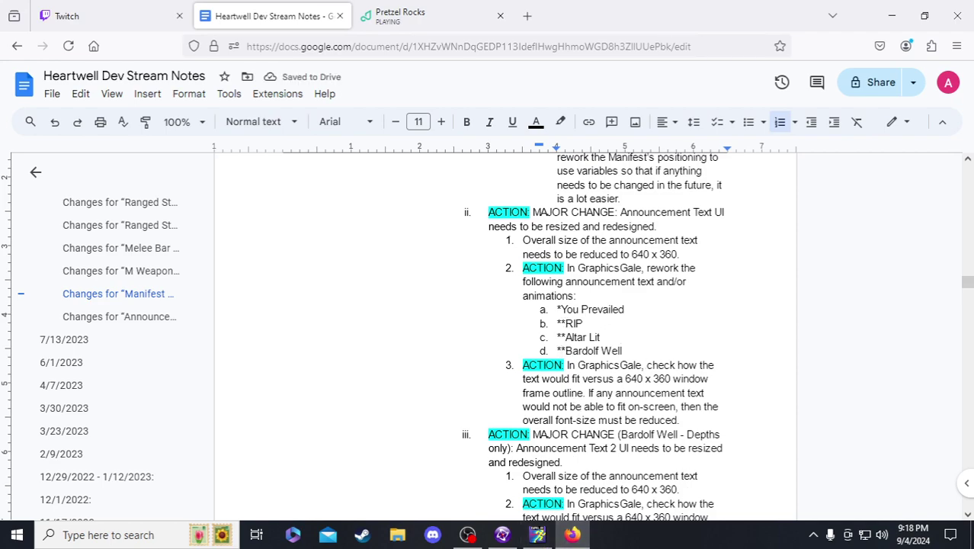
# - Switch back to Clickteam Fusion, copy the Announcement Text object in Central Well and save the project
pyautogui.click(536, 537)
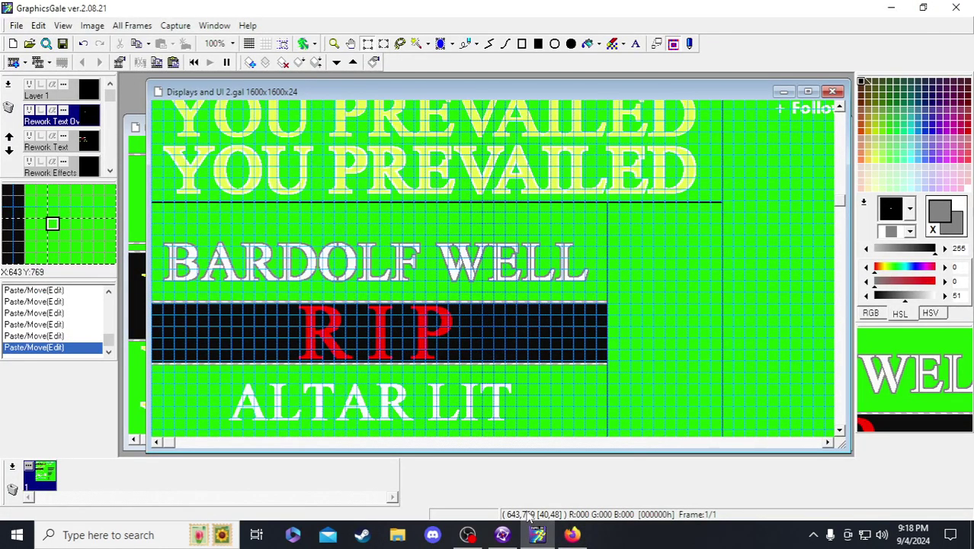
pyautogui.click(501, 535)
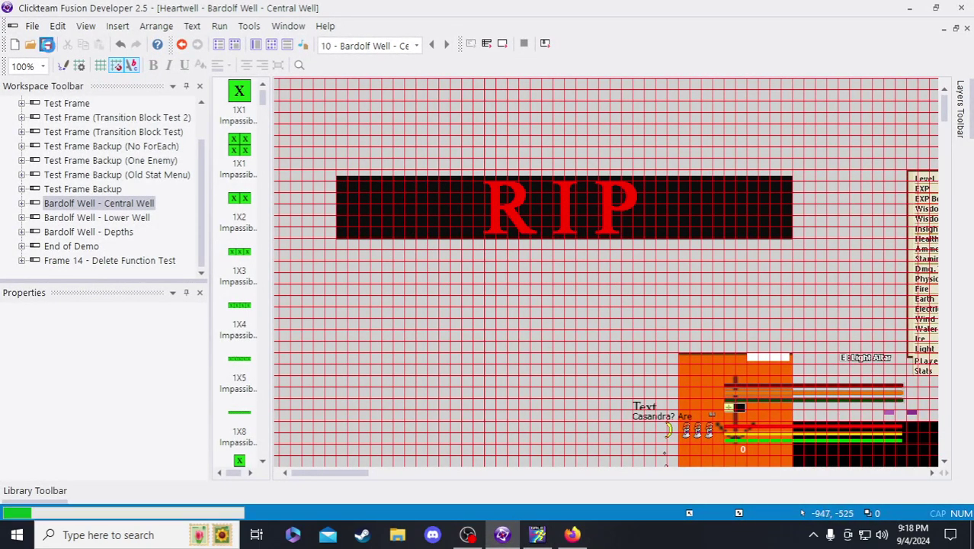
pyautogui.click(367, 237)
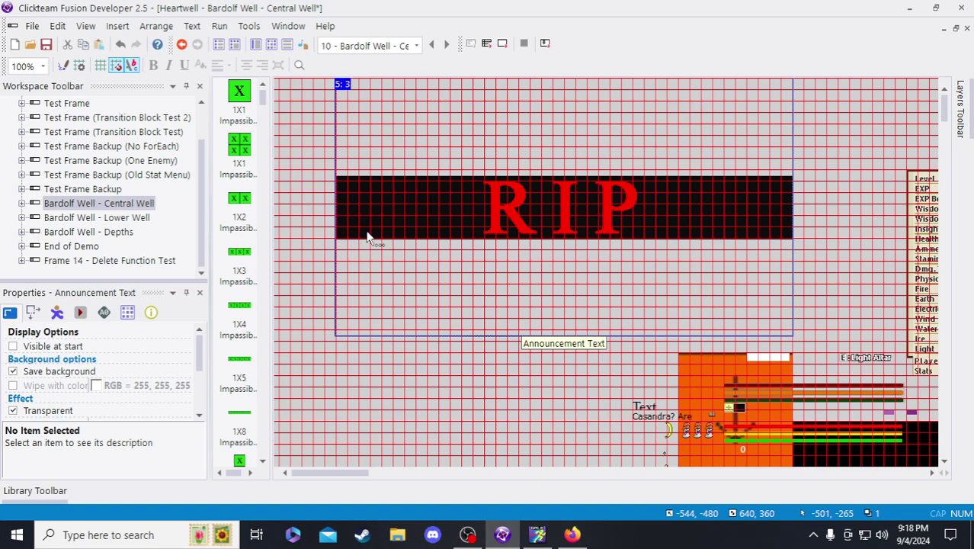
pyautogui.click(306, 225)
pyautogui.click(46, 46)
# - Try to paste the Announcement Text object into the Bardolf Well - Lower Well frame beside the old RIP banner
pyautogui.click(120, 221)
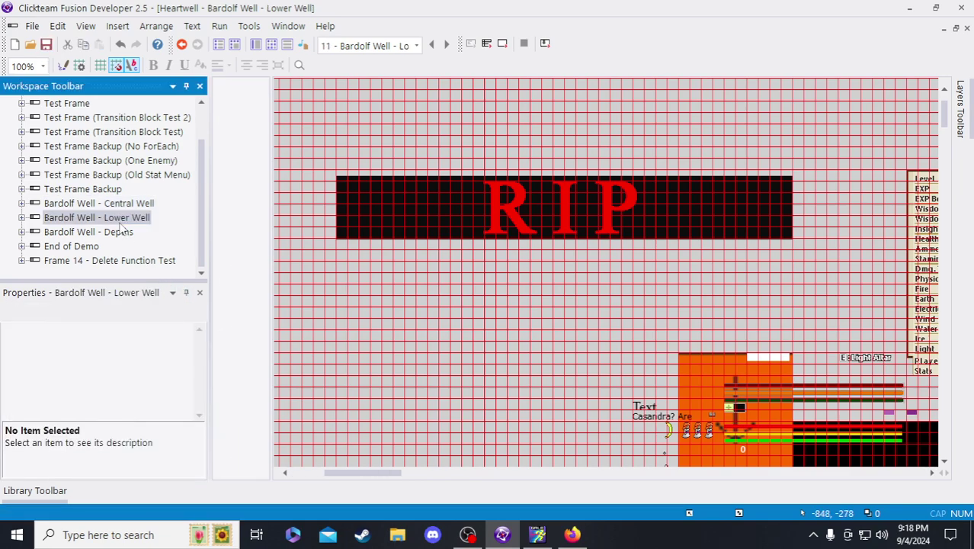
pyautogui.scroll(2, 394, 323)
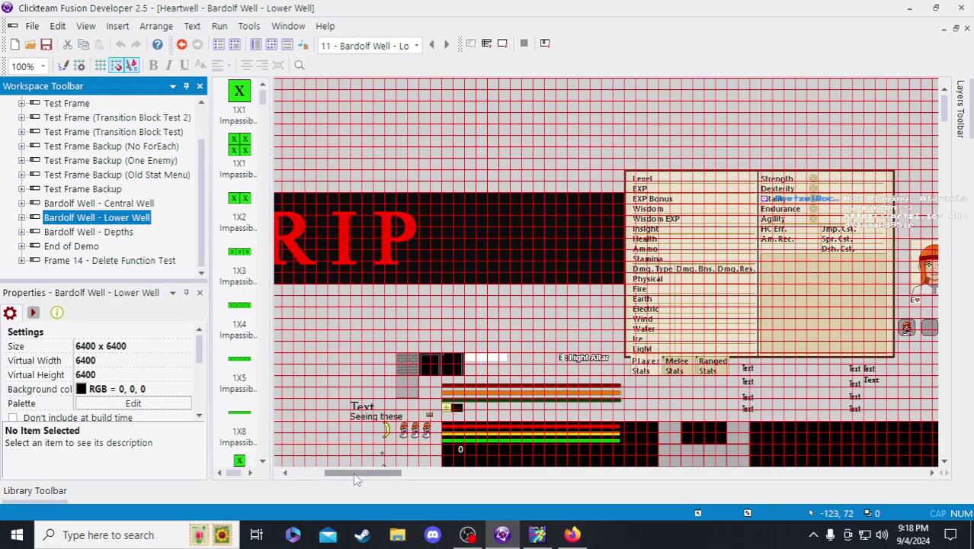
pyautogui.moveTo(355, 477); pyautogui.dragTo(321, 477)
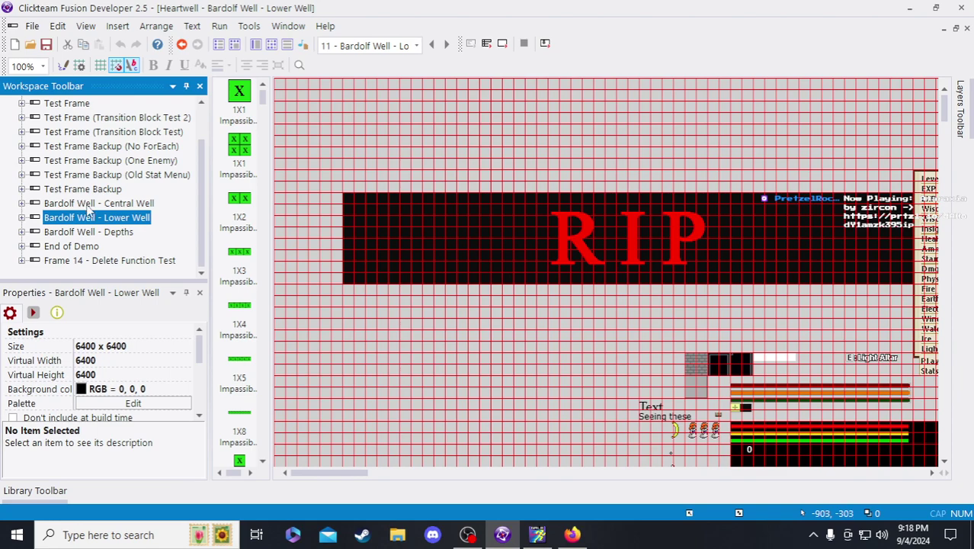
pyautogui.click(315, 244)
pyautogui.click(317, 200)
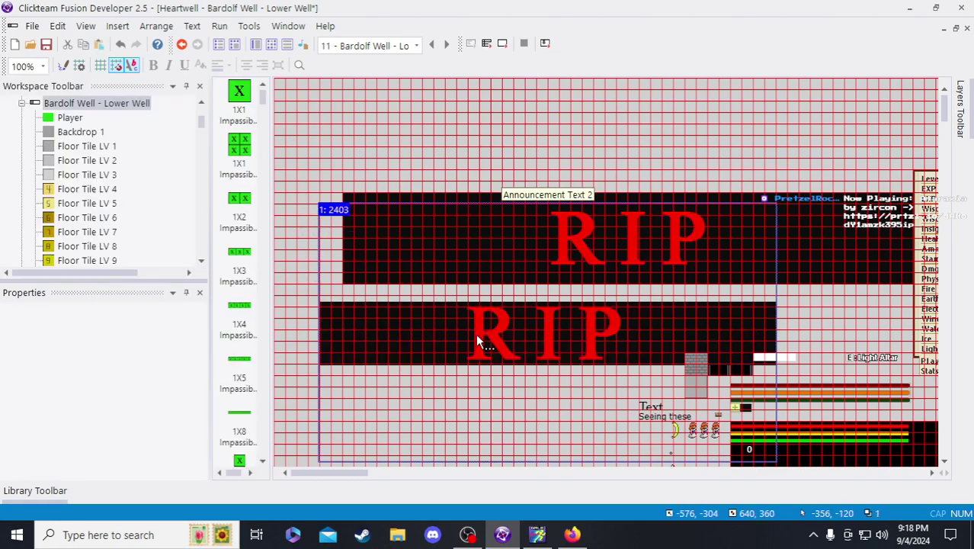
# - Undo the paste in the Bardolf Well - Lower Well frame, collapse its object list and save the project
pyautogui.click(122, 46)
pyautogui.click(22, 107)
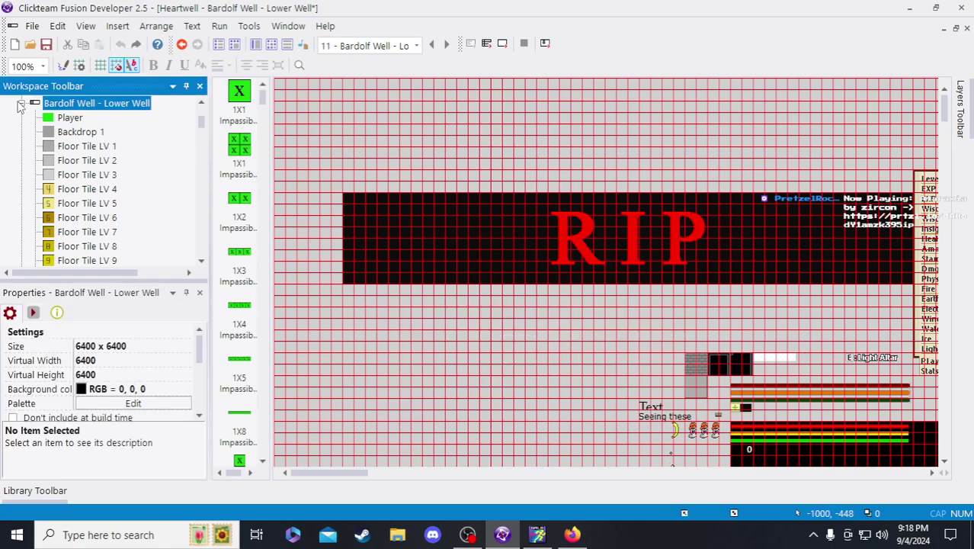
pyautogui.click(21, 104)
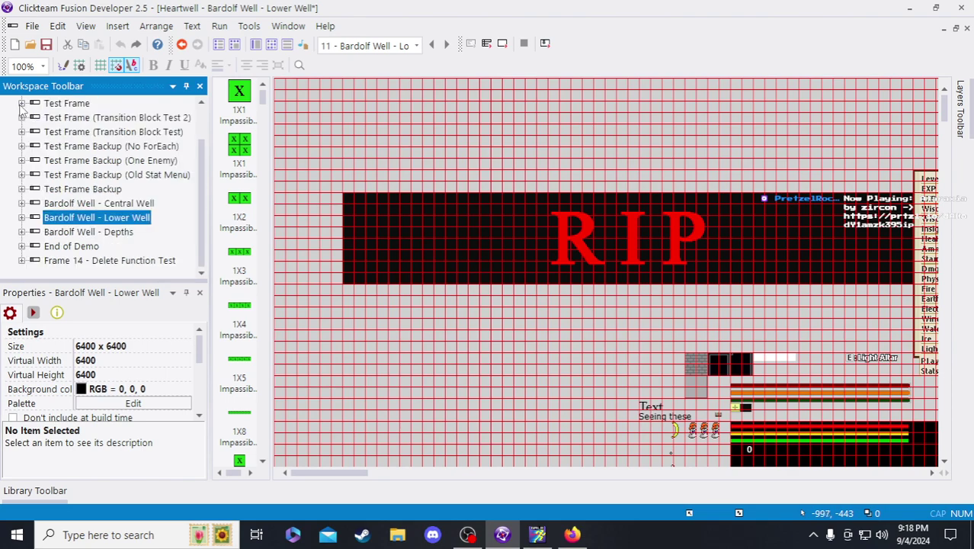
pyautogui.click(295, 231)
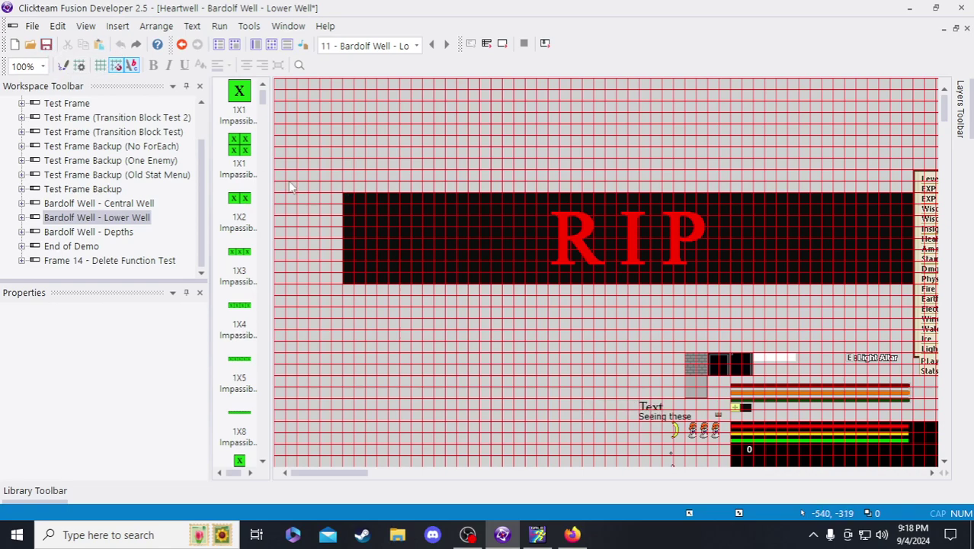
pyautogui.click(46, 44)
# - Open Announcement Text in the Bardolf Well - Central Well frame and look through its list of animations
pyautogui.click(121, 207)
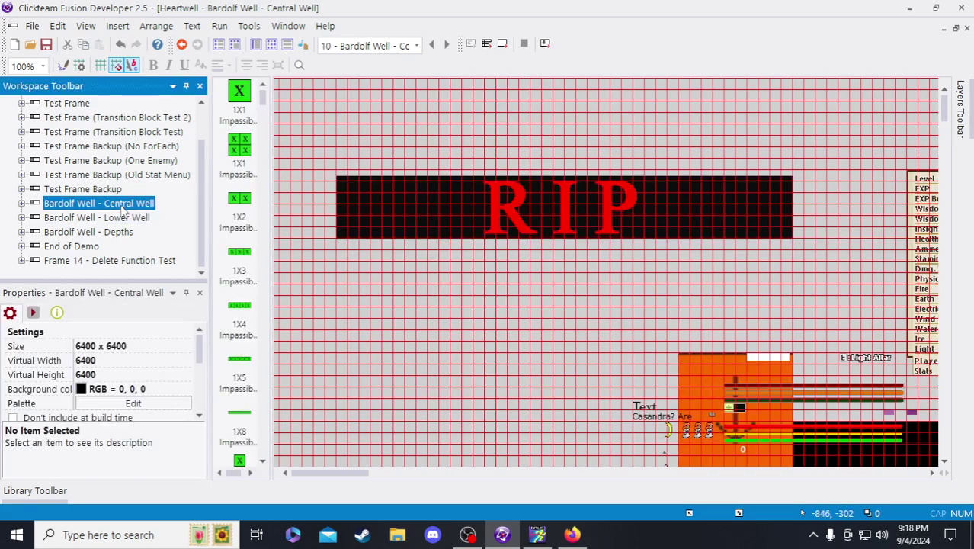
pyautogui.doubleClick(382, 216)
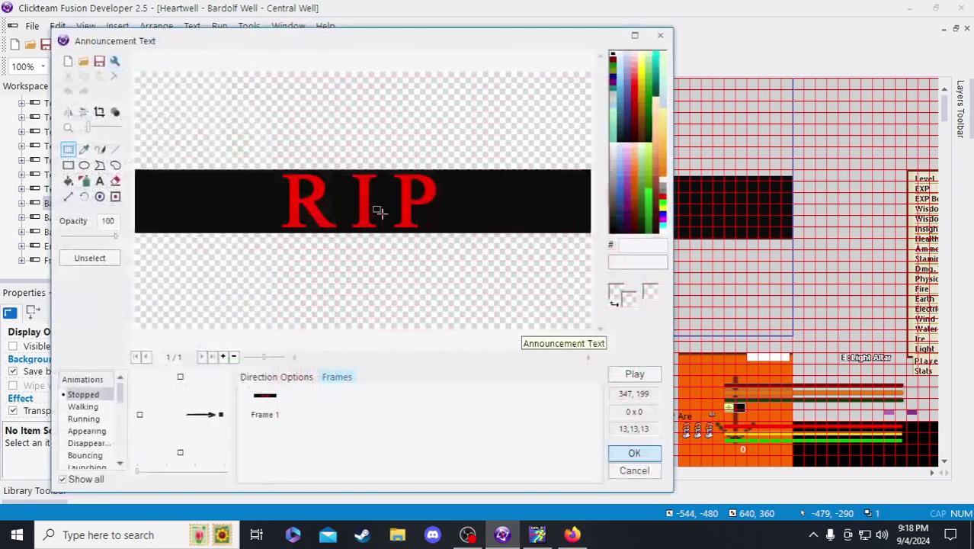
pyautogui.scroll(-10, 98, 411)
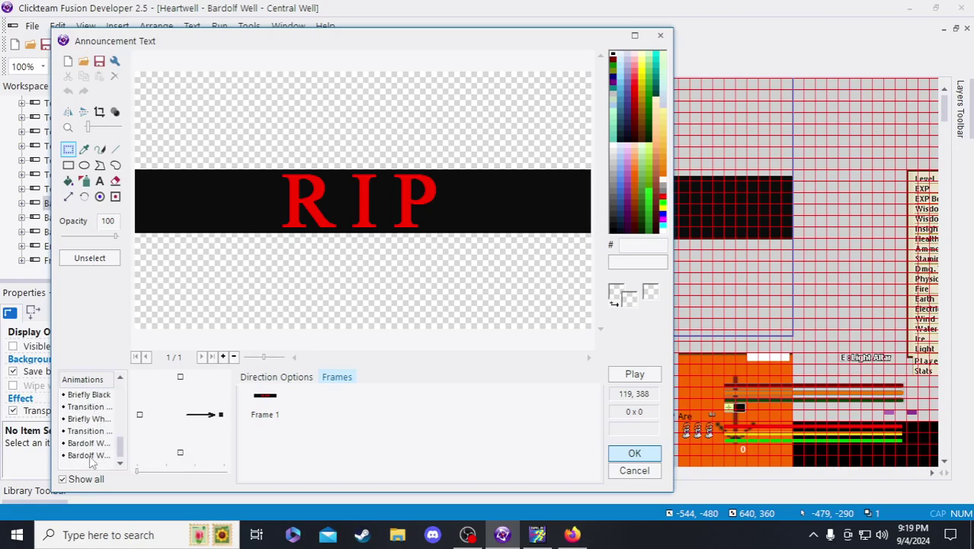
pyautogui.scroll(10, 91, 456)
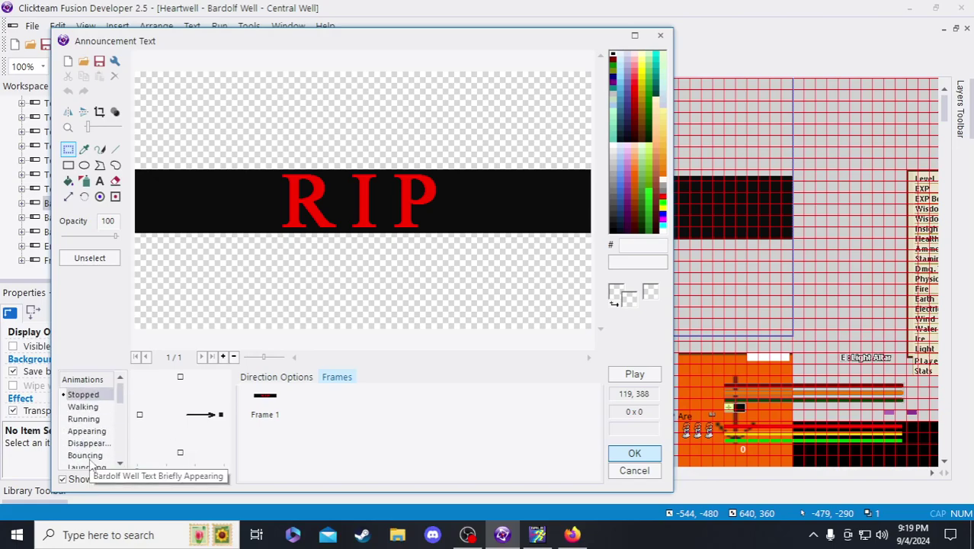
pyautogui.rightClick(80, 405)
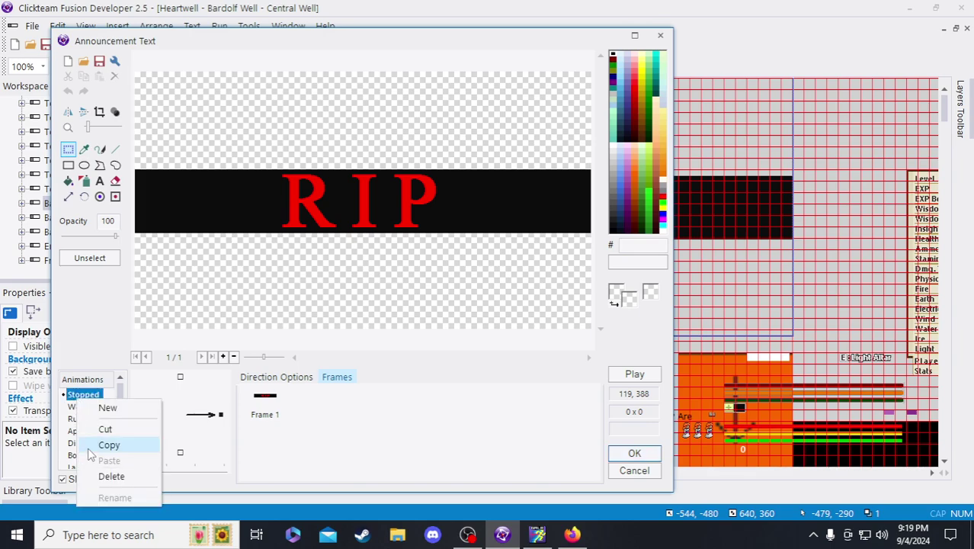
pyautogui.click(84, 418)
pyautogui.click(83, 406)
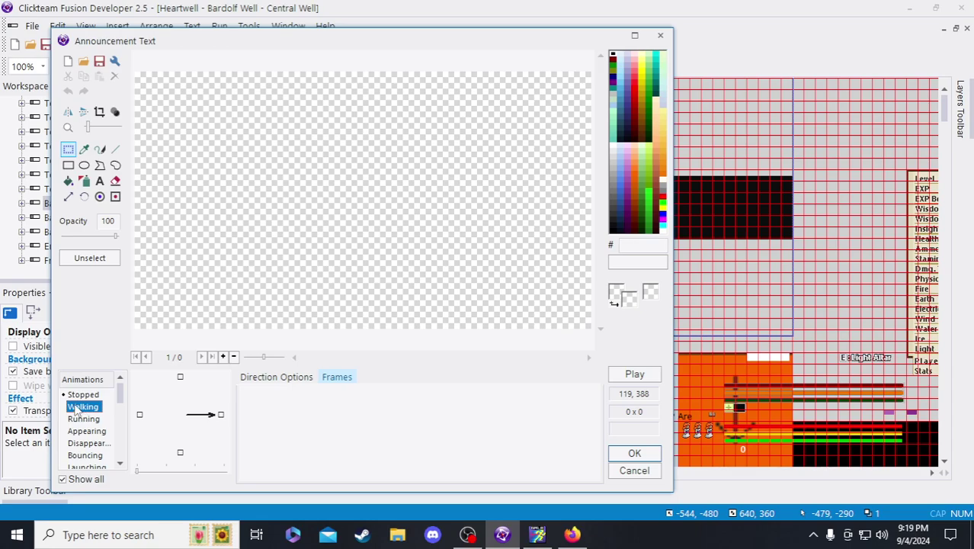
pyautogui.press('Up')
pyautogui.scroll(-5, 76, 414)
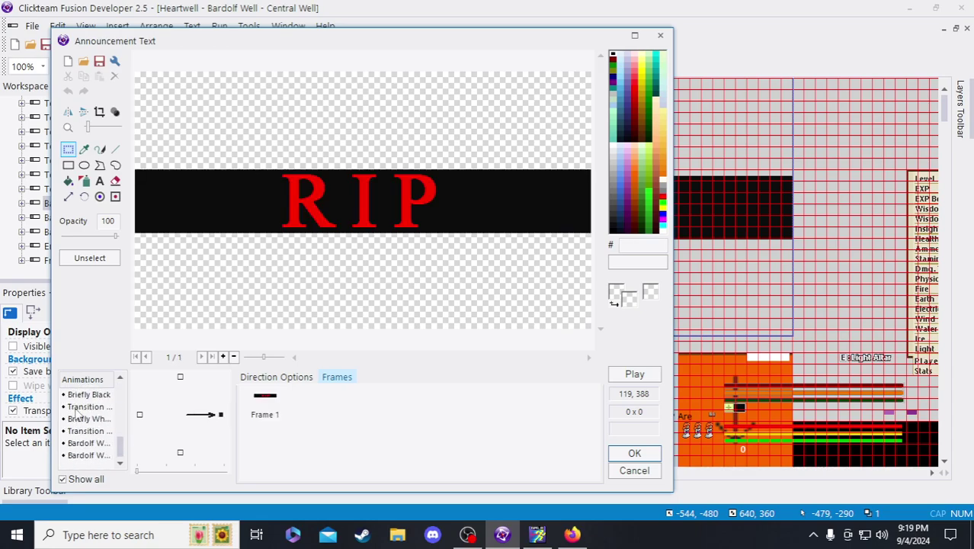
pyautogui.scroll(4, 79, 416)
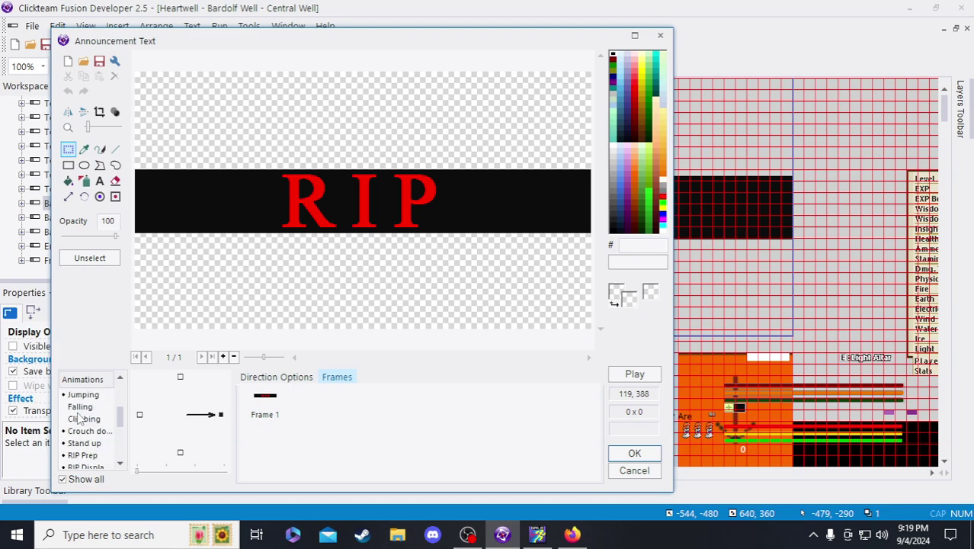
pyautogui.scroll(-4, 90, 435)
pyautogui.scroll(10, 89, 435)
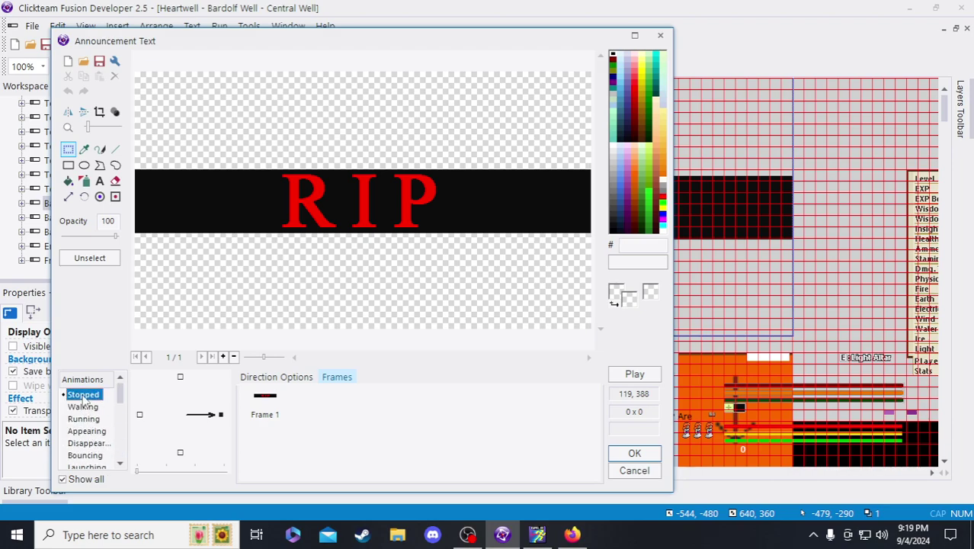
# - Copy the Stopped animation of Announcement Text and close the animation editor
pyautogui.rightClick(84, 400)
pyautogui.click(99, 440)
pyautogui.click(660, 35)
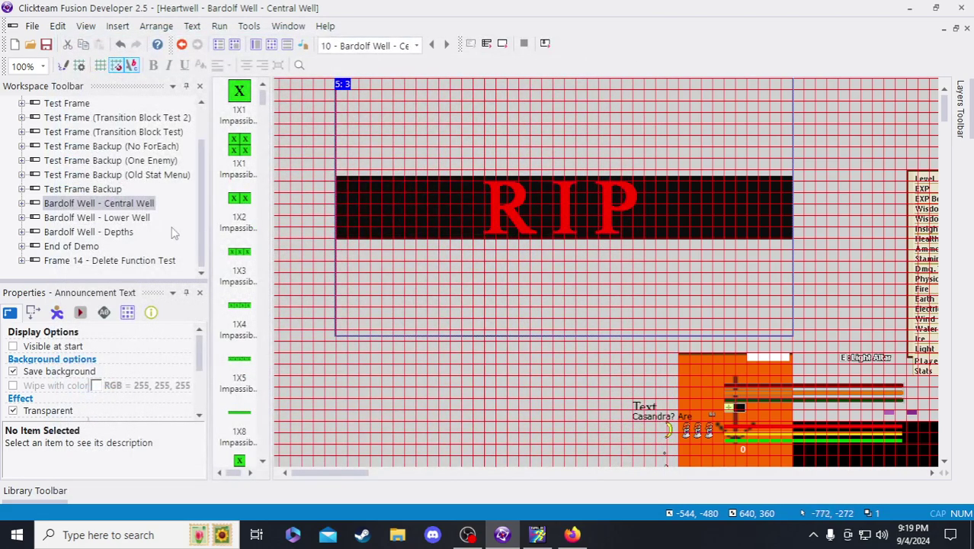
# - Paste the copied Stopped animation over the Stopped animation of Announcement Text in the Bardolf Well - Lower Well frame
pyautogui.click(139, 220)
pyautogui.doubleClick(139, 220)
pyautogui.doubleClick(398, 261)
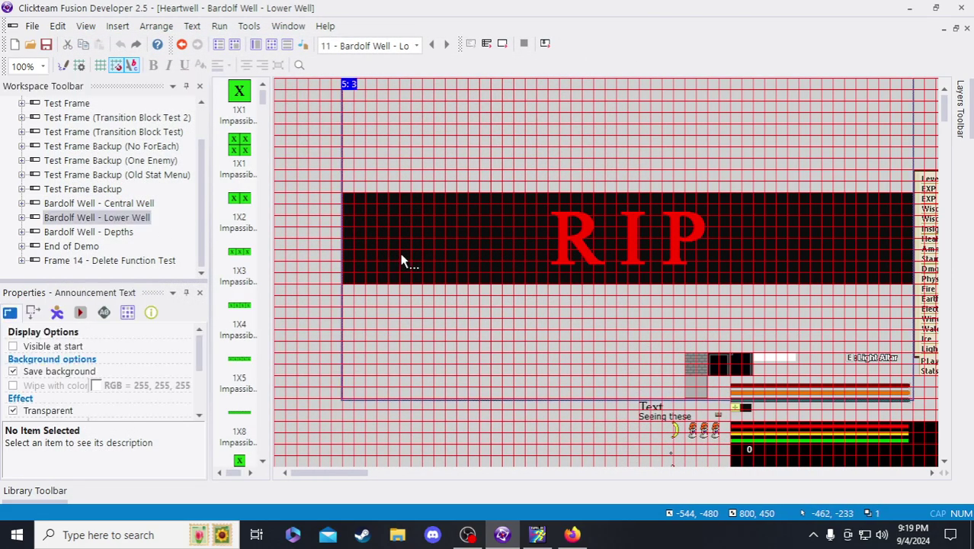
pyautogui.rightClick(101, 395)
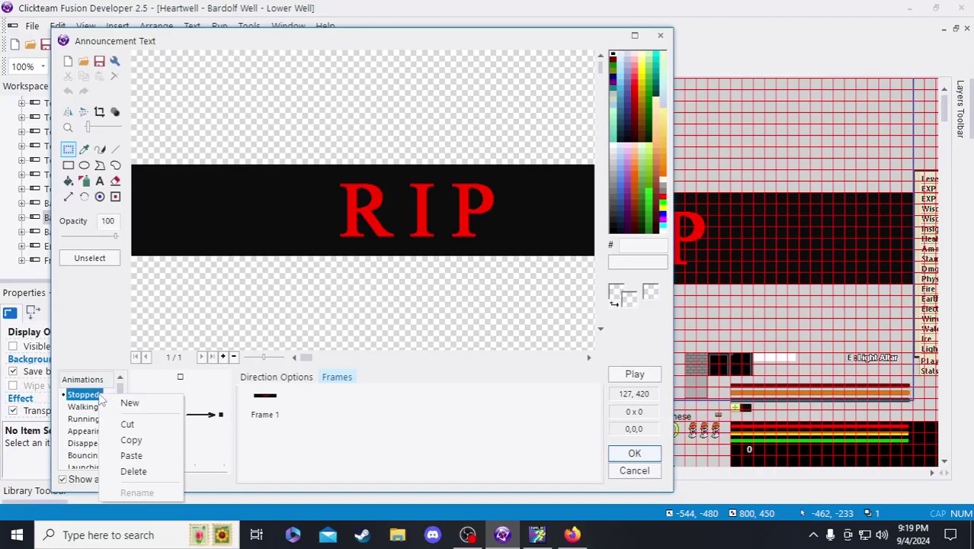
pyautogui.click(116, 456)
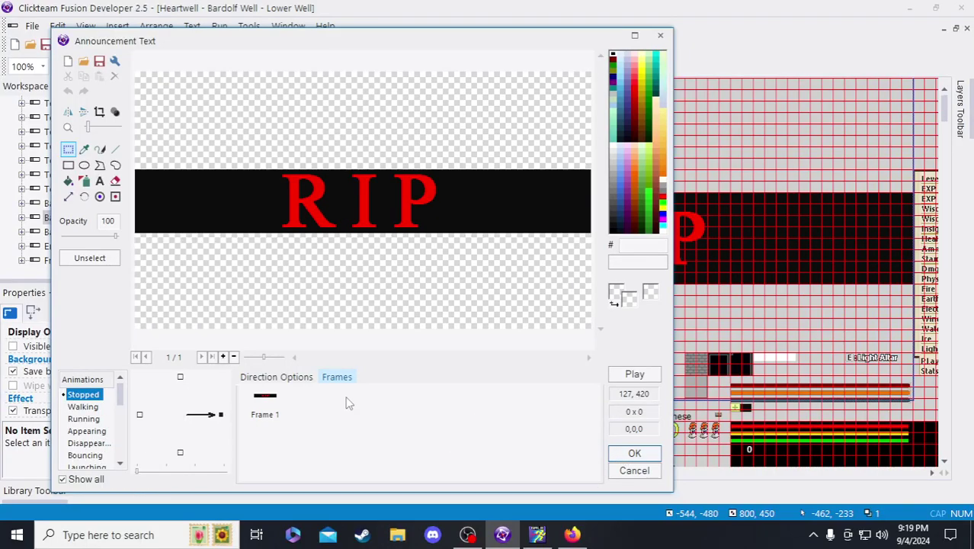
pyautogui.press('Return')
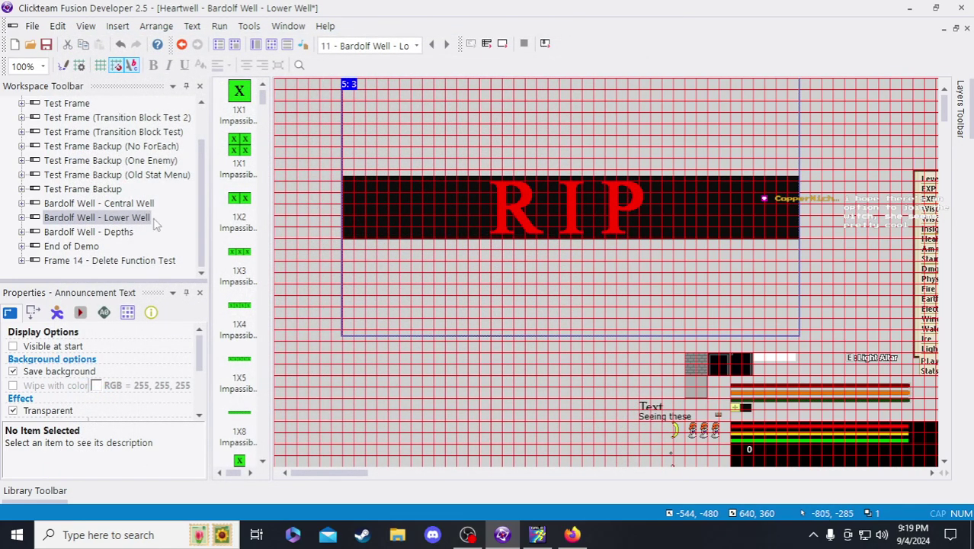
# - Replace the Stopped animation of Announcement Text in the Bardolf Well - Depths frame with the copied one
pyautogui.click(122, 231)
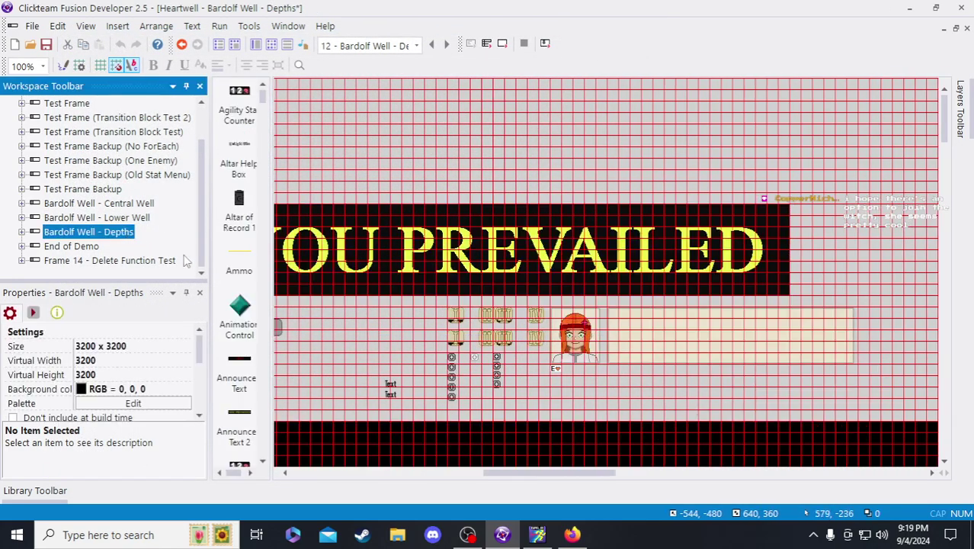
pyautogui.moveTo(566, 471); pyautogui.dragTo(412, 480)
pyautogui.doubleClick(415, 264)
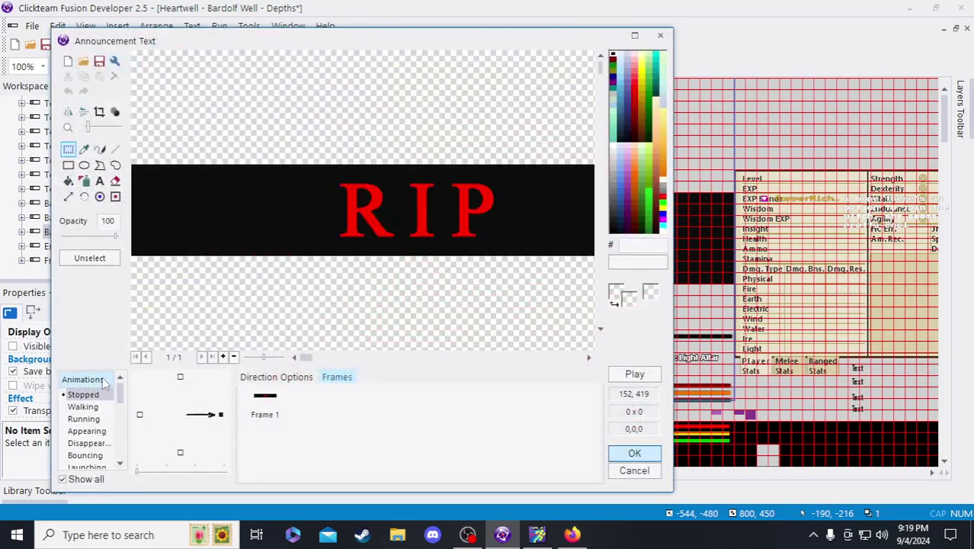
pyautogui.rightClick(106, 394)
pyautogui.click(130, 451)
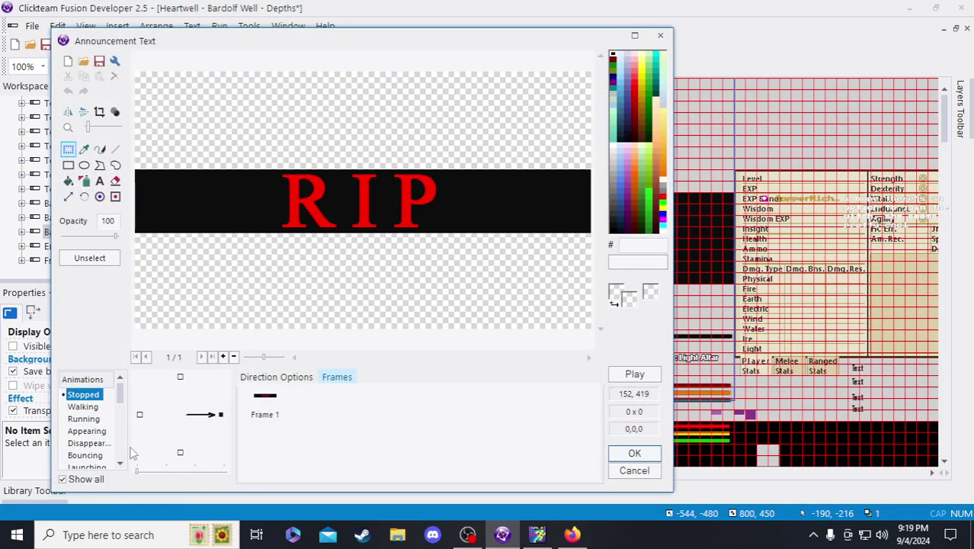
pyautogui.press('Return')
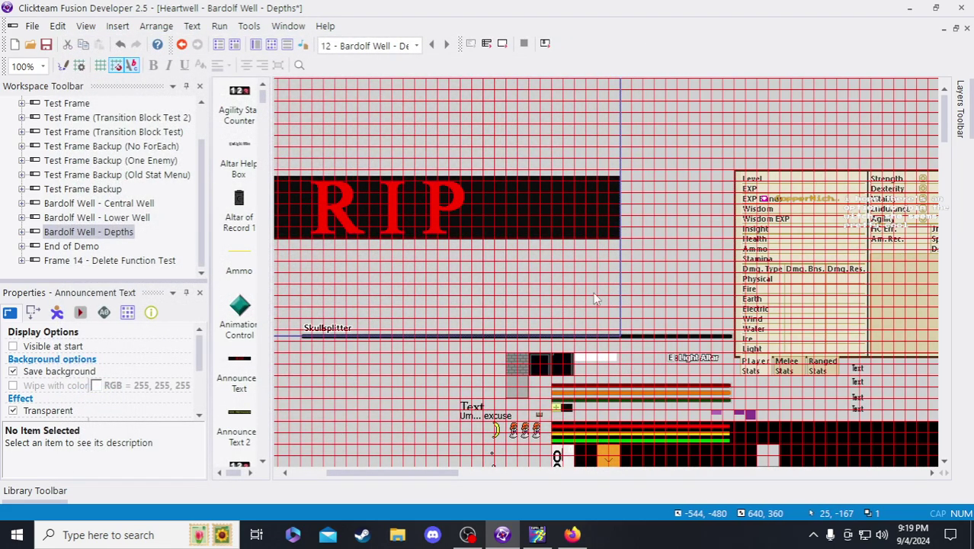
pyautogui.click(689, 277)
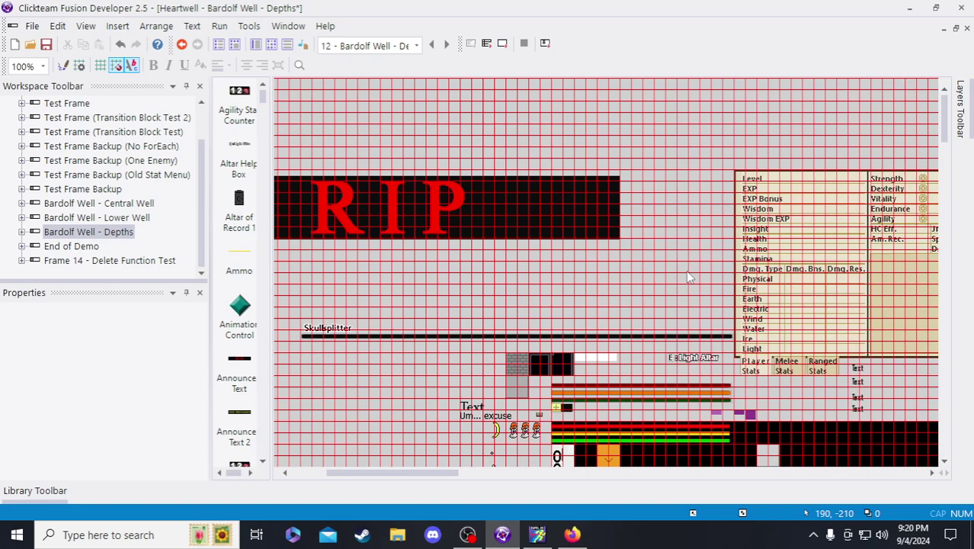
# - Open Test Frame and paste the copied Stopped animation over the one in its Announcement Text object
pyautogui.doubleClick(90, 221)
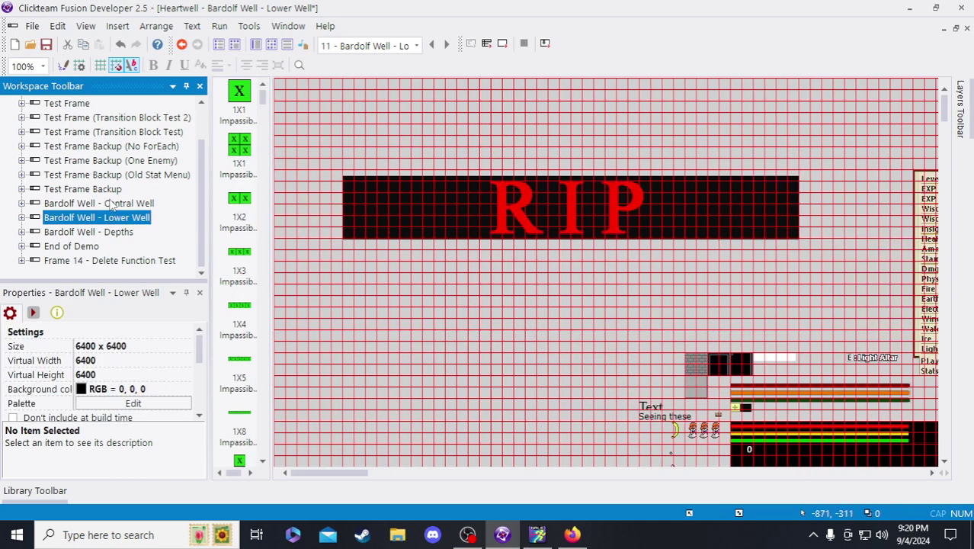
pyautogui.doubleClick(111, 203)
pyautogui.scroll(1, 94, 162)
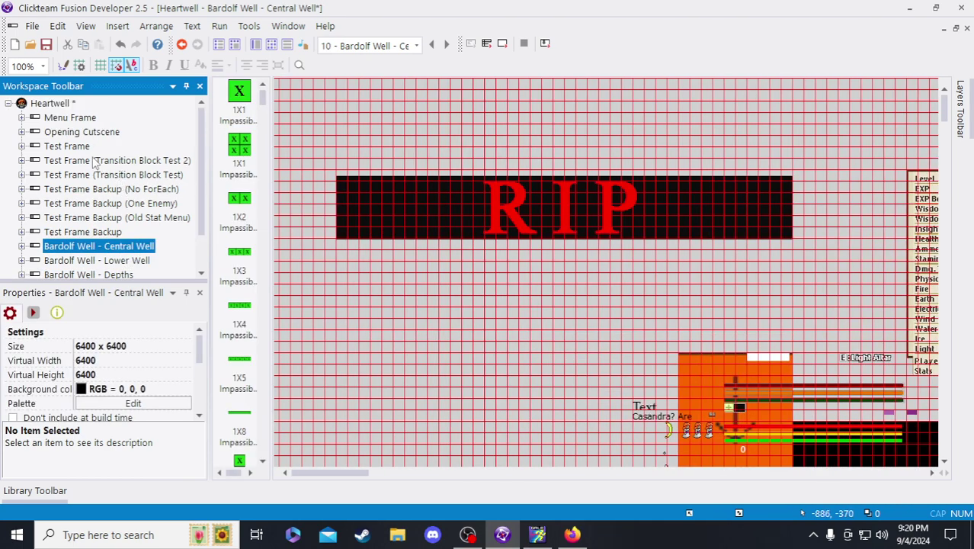
pyautogui.doubleClick(84, 147)
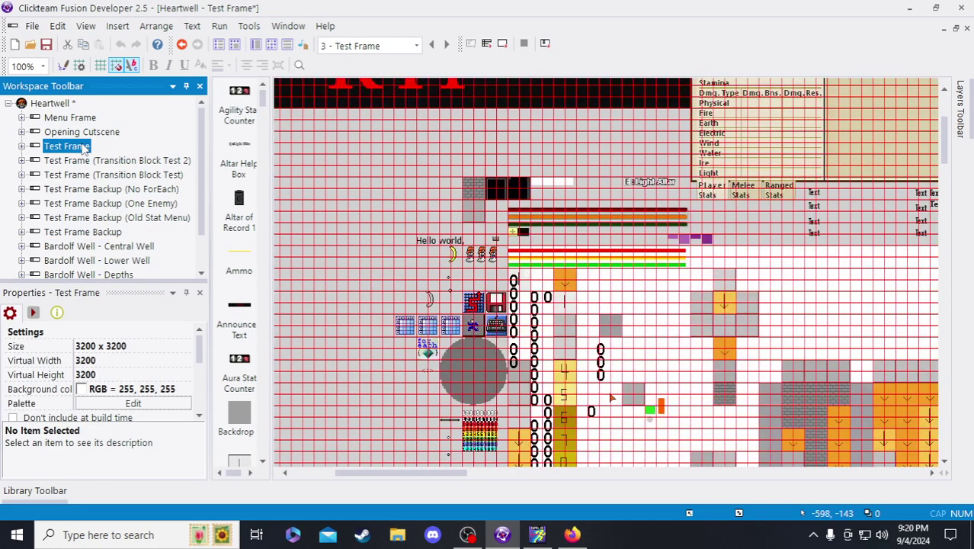
pyautogui.scroll(3, 456, 195)
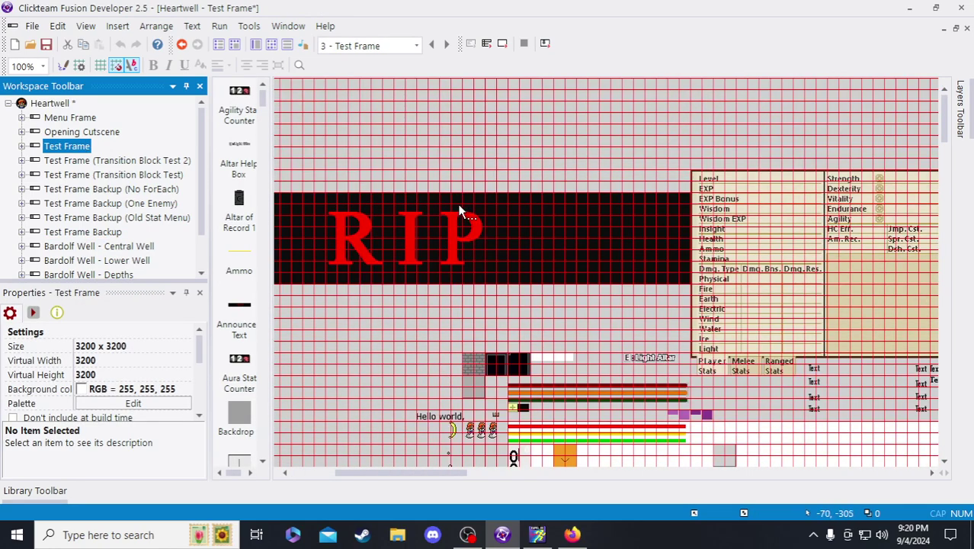
pyautogui.doubleClick(467, 250)
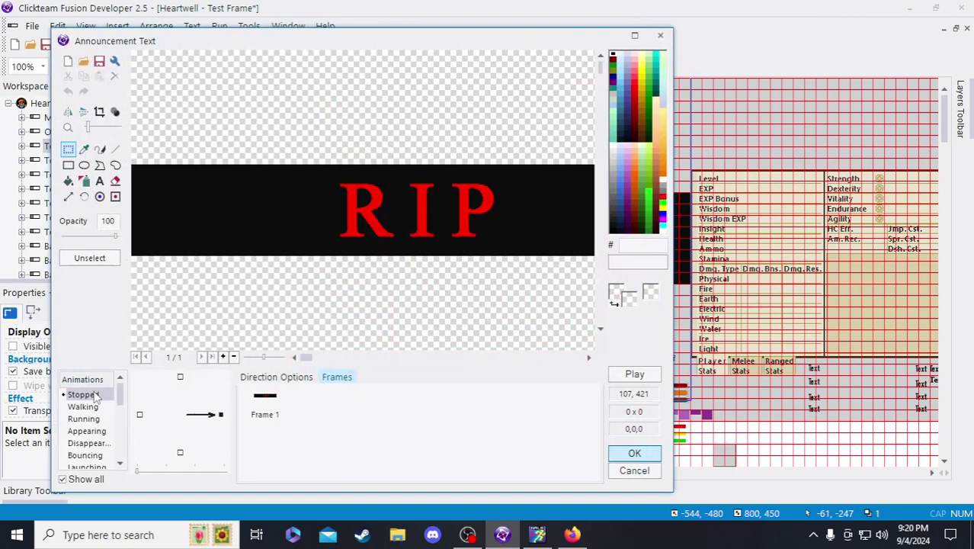
pyautogui.rightClick(111, 395)
pyautogui.click(128, 452)
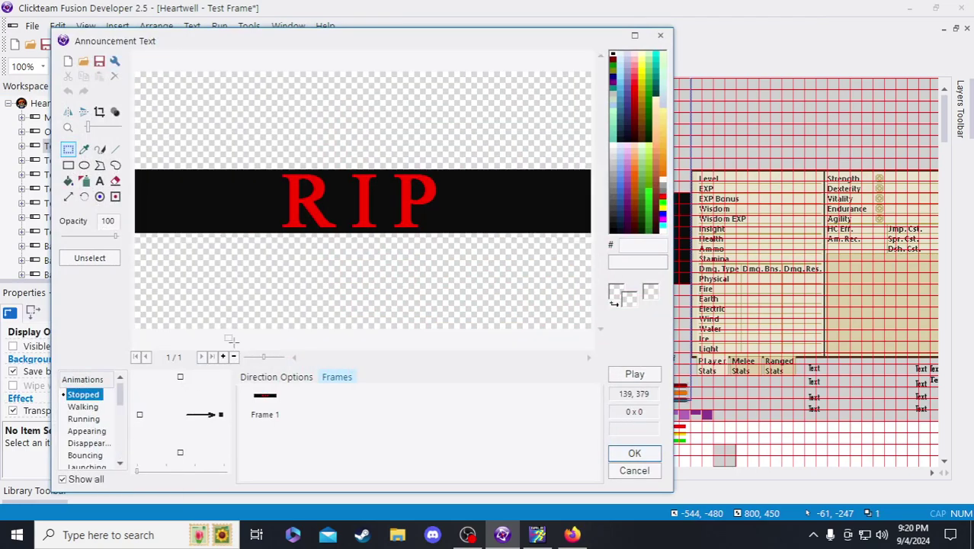
pyautogui.press('Return')
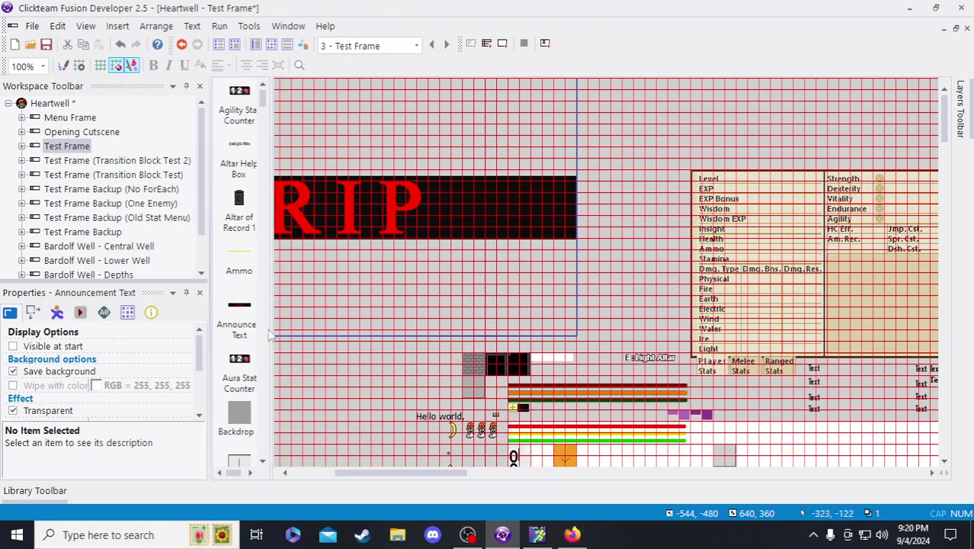
# - Copy the Jumping animation from Announcement Text in the Bardolf Well - Central Well frame and close the animation editor
pyautogui.click(118, 246)
pyautogui.doubleClick(428, 221)
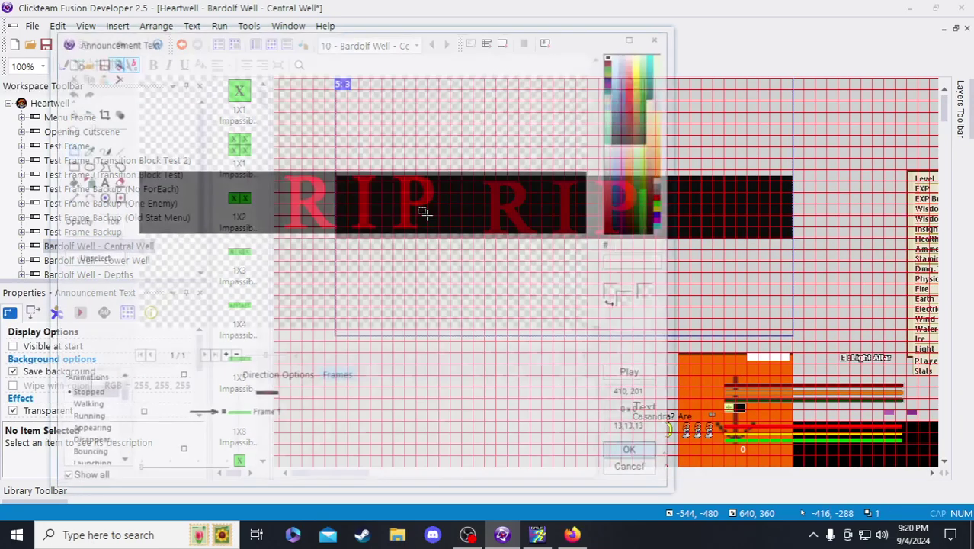
pyautogui.scroll(-4, 104, 416)
pyautogui.scroll(4, 104, 419)
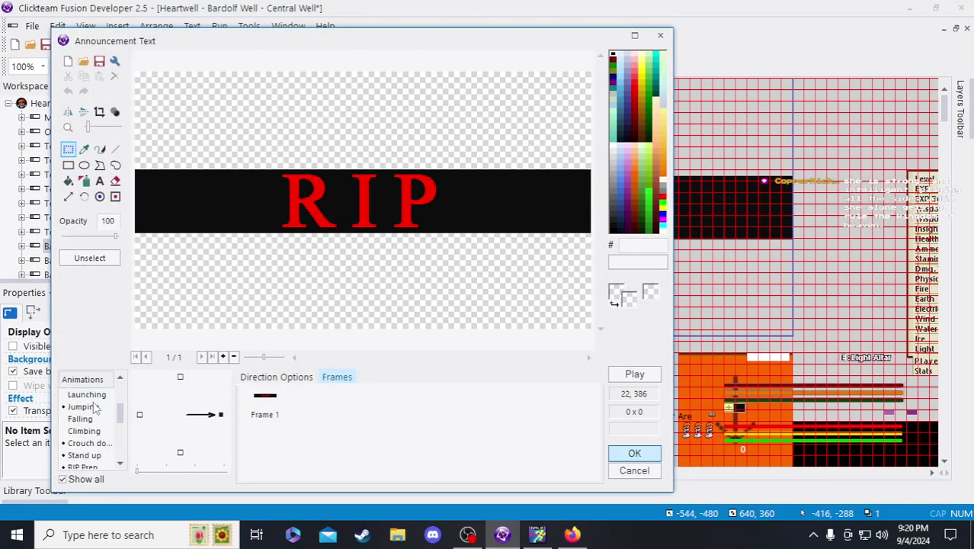
pyautogui.click(87, 444)
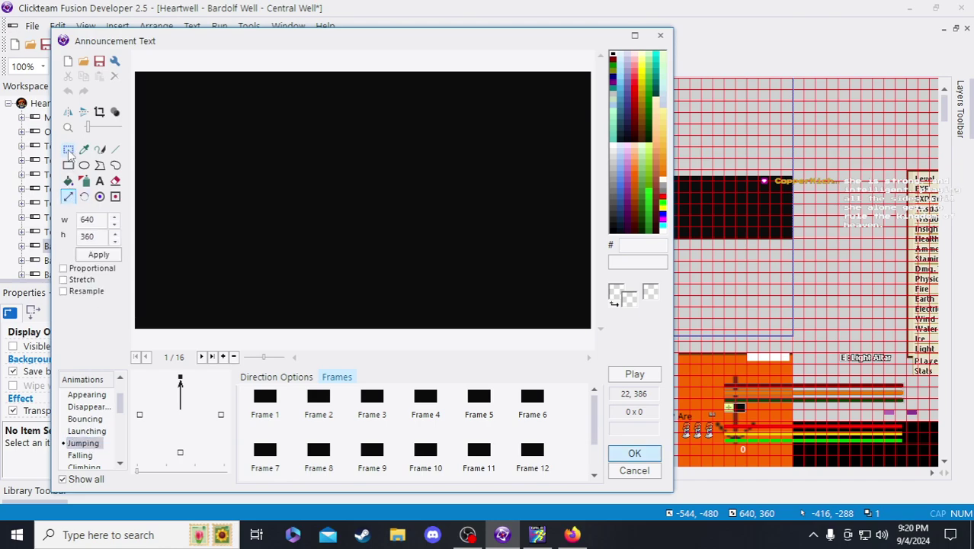
pyautogui.rightClick(76, 446)
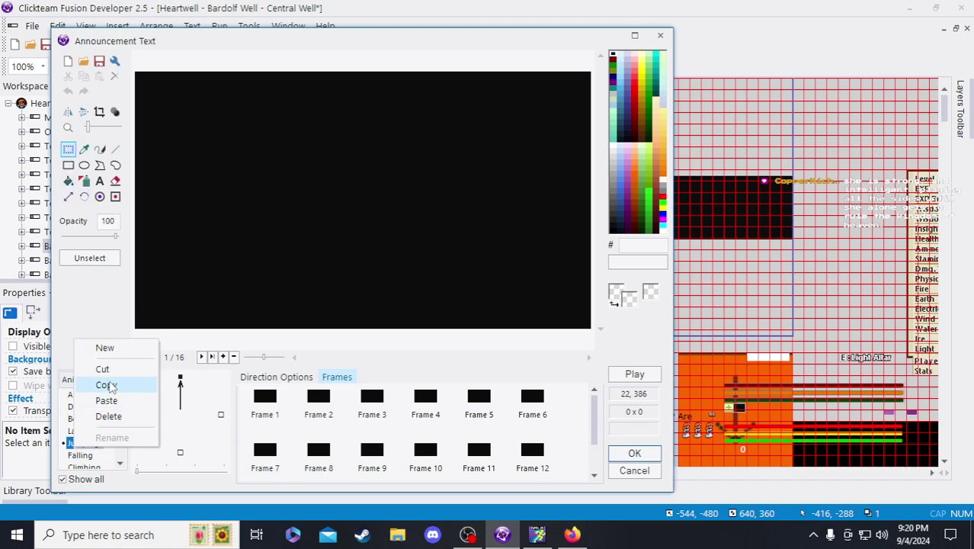
pyautogui.click(107, 385)
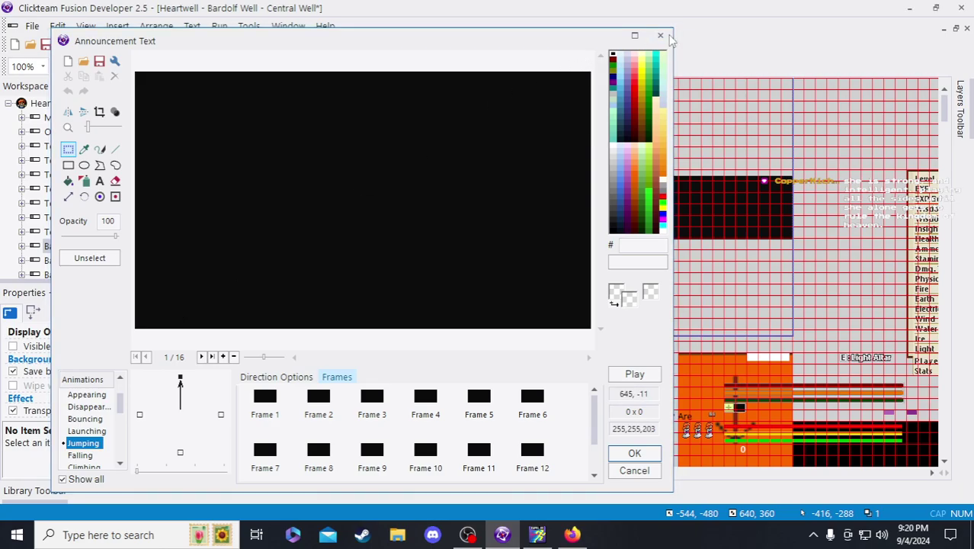
pyautogui.press('Return')
# - Paste the copied Jumping animation over the Jumping animation of Announcement Text in the Bardolf Well - Lower Well frame
pyautogui.click(97, 260)
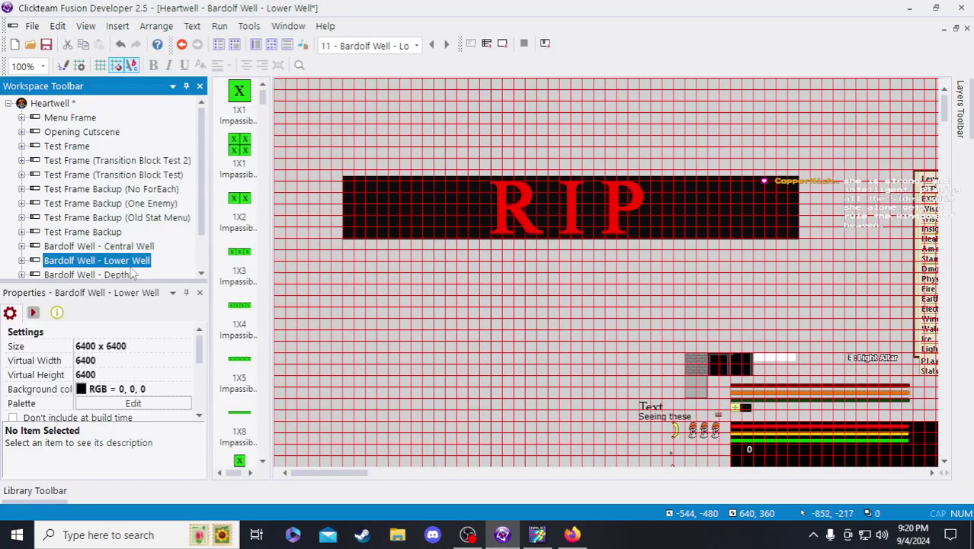
pyautogui.doubleClick(414, 230)
pyautogui.scroll(-2, 84, 419)
pyautogui.click(82, 407)
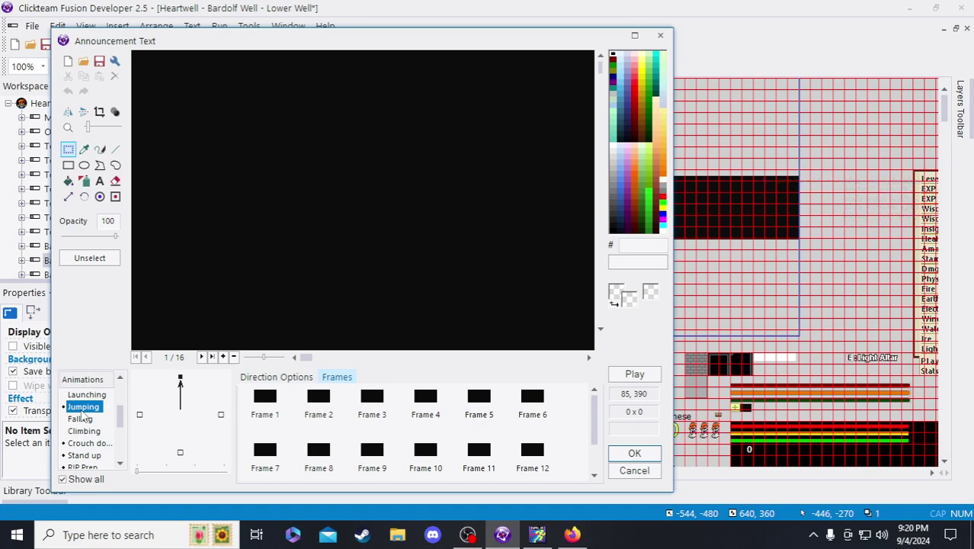
pyautogui.rightClick(82, 416)
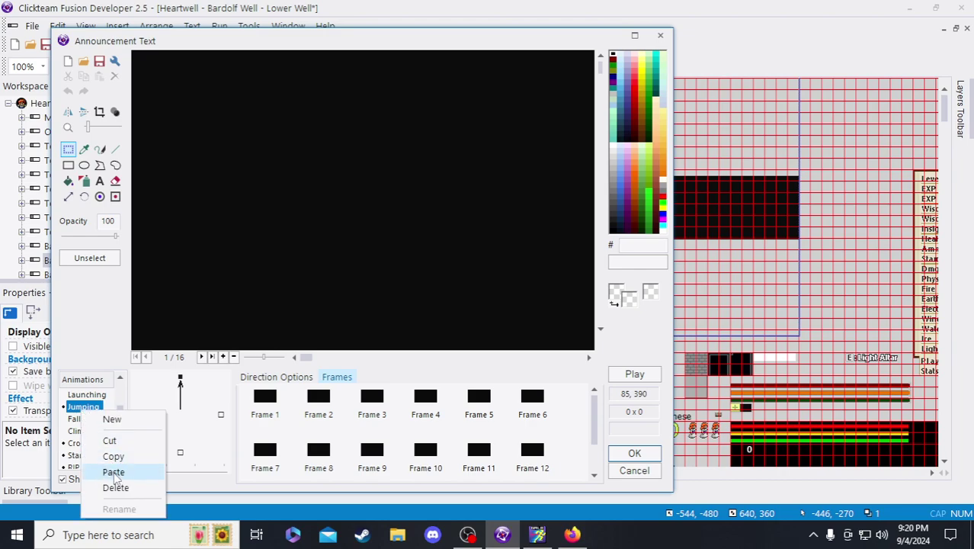
pyautogui.click(114, 472)
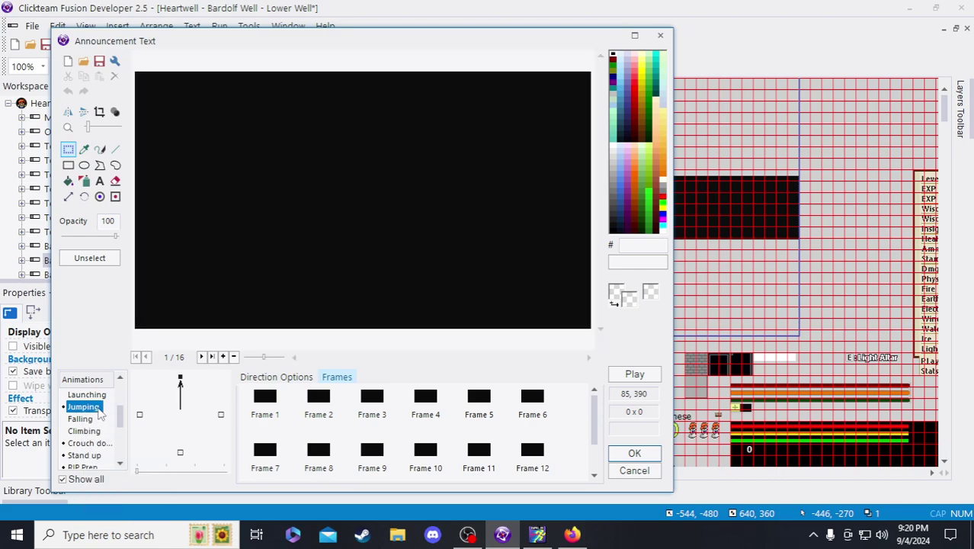
pyautogui.press('Return')
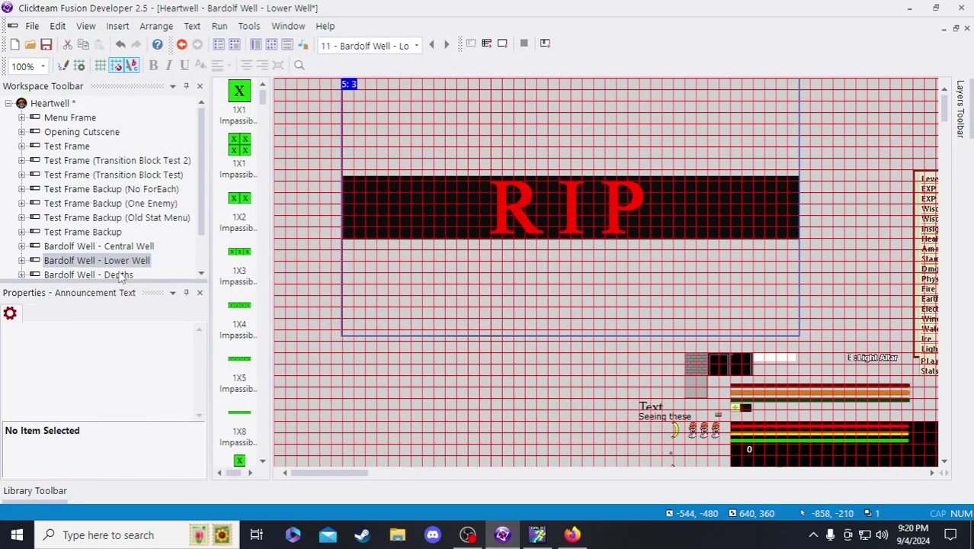
# - Replace the Jumping animation of Announcement Text in the Bardolf Well - Depths frame with the copied one
pyautogui.doubleClick(120, 276)
pyautogui.doubleClick(369, 229)
pyautogui.scroll(-10, 106, 415)
pyautogui.scroll(8, 92, 426)
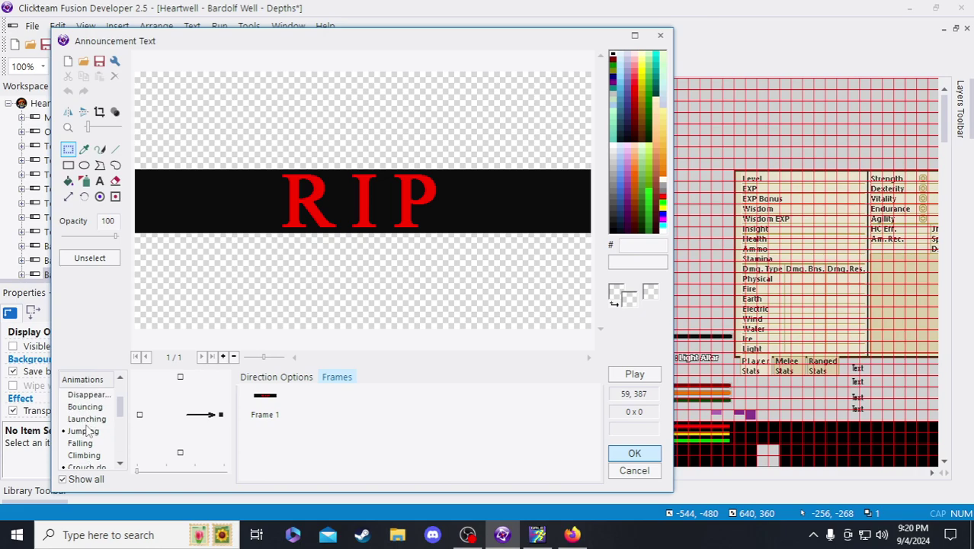
pyautogui.click(85, 431)
pyautogui.rightClick(82, 433)
pyautogui.click(108, 385)
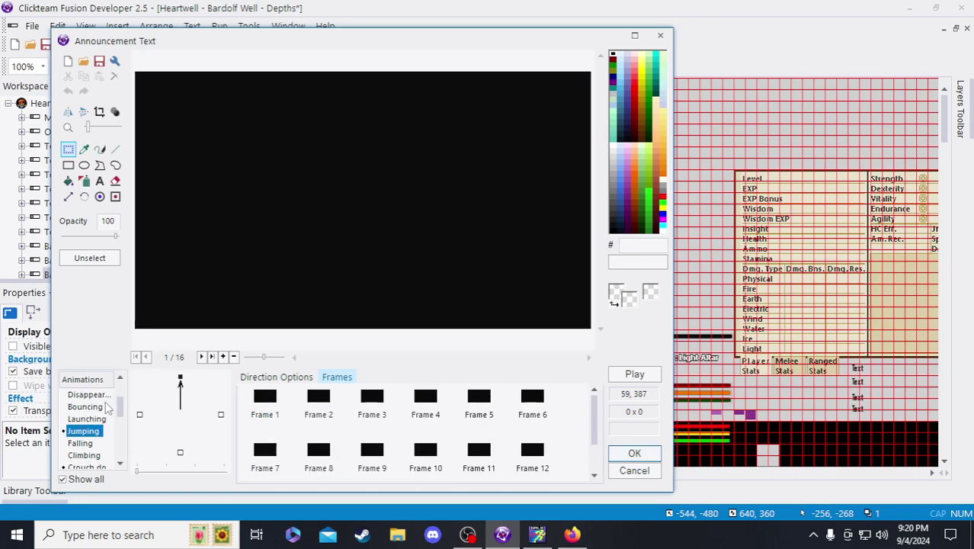
pyautogui.press('Return')
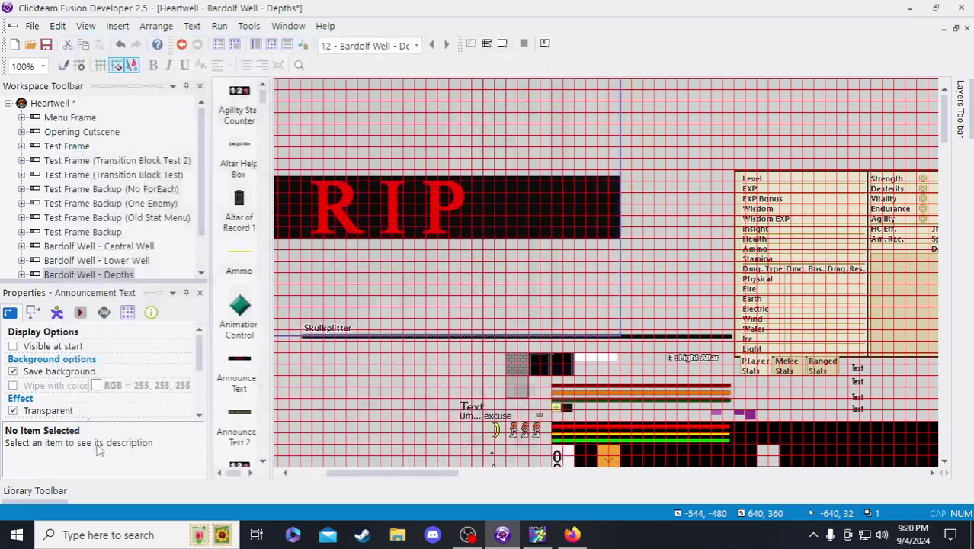
# - Paste the copied Jumping animation over the one in Test Frame's Announcement Text object and deselect the object
pyautogui.click(85, 147)
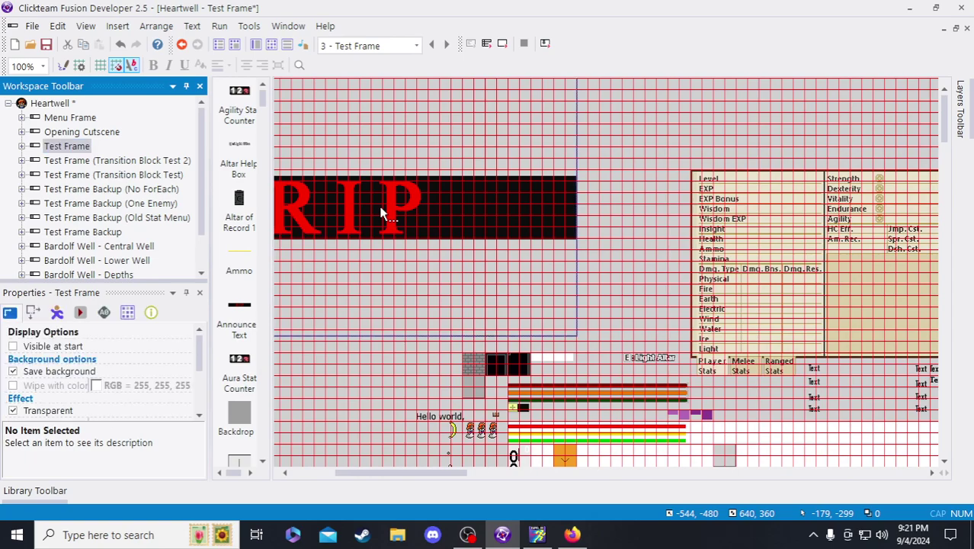
pyautogui.doubleClick(383, 214)
pyautogui.scroll(-3, 101, 424)
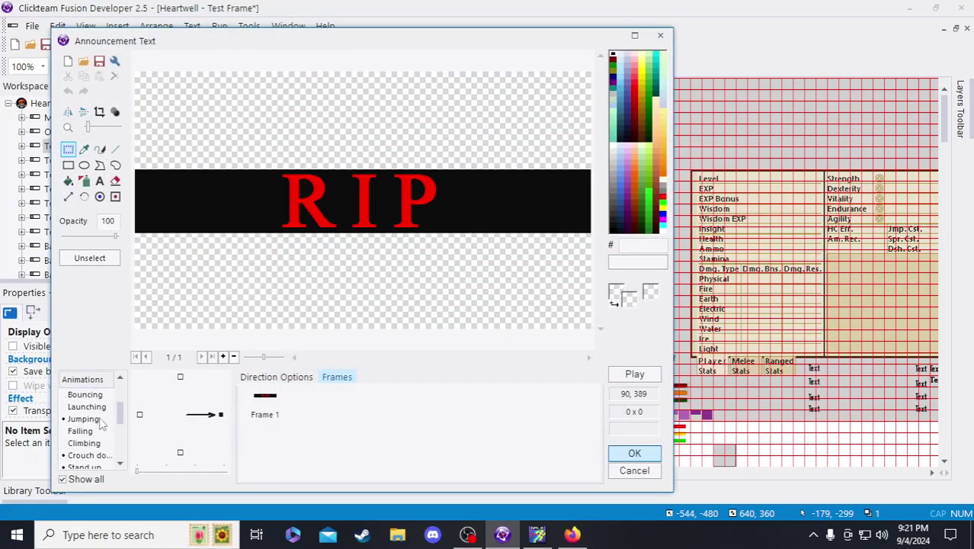
pyautogui.click(92, 420)
pyautogui.rightClick(92, 420)
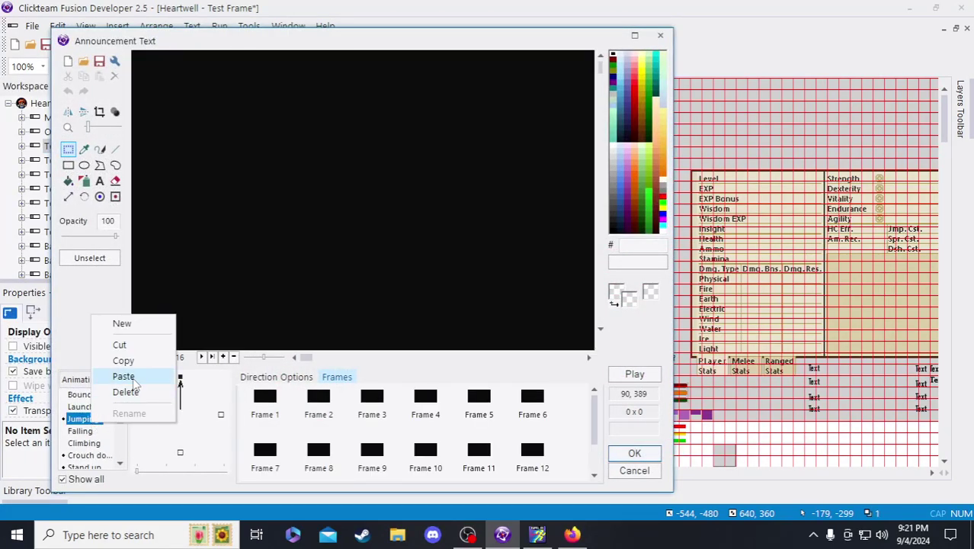
pyautogui.click(131, 379)
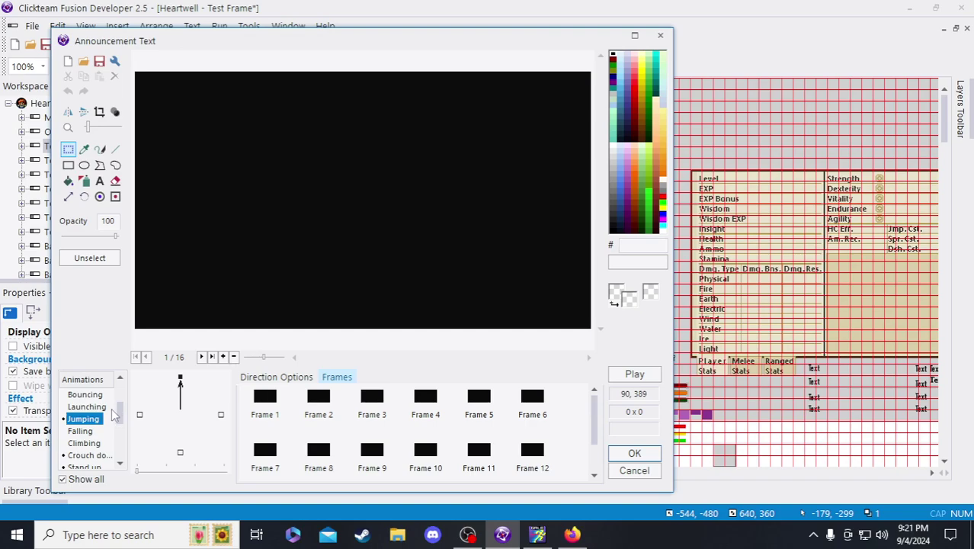
pyautogui.press('Return')
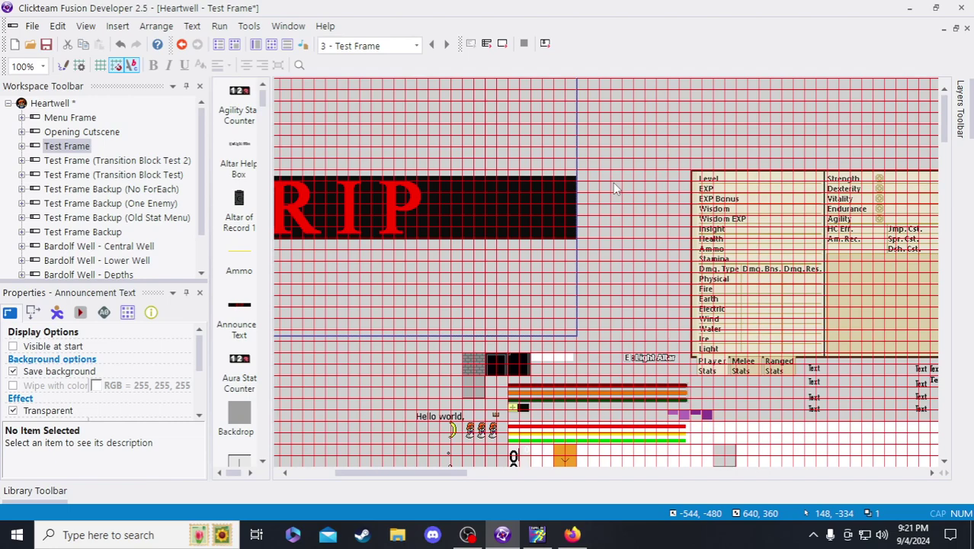
pyautogui.click(613, 182)
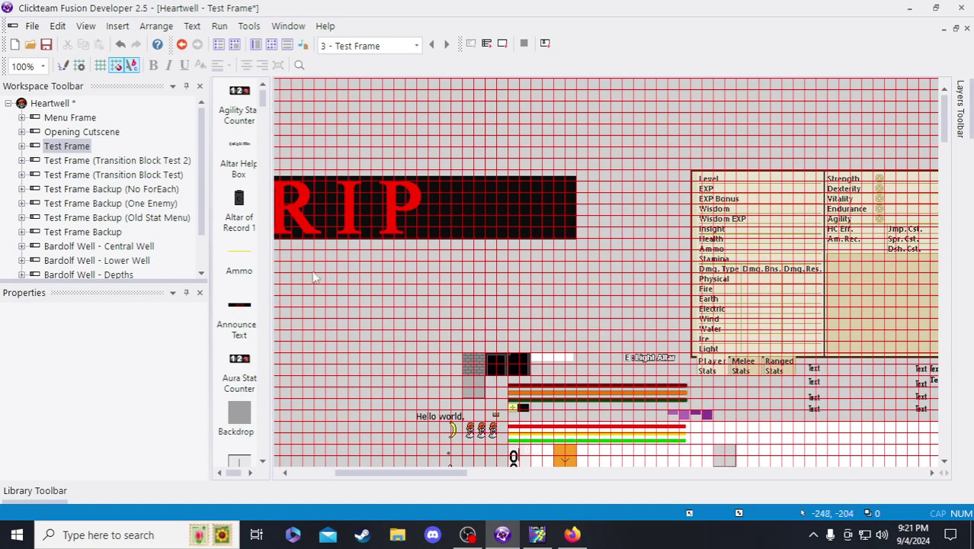
# - Copy the Crouch down animation from Announcement Text in the Bardolf Well - Central Well frame and close the animation editor
pyautogui.doubleClick(90, 246)
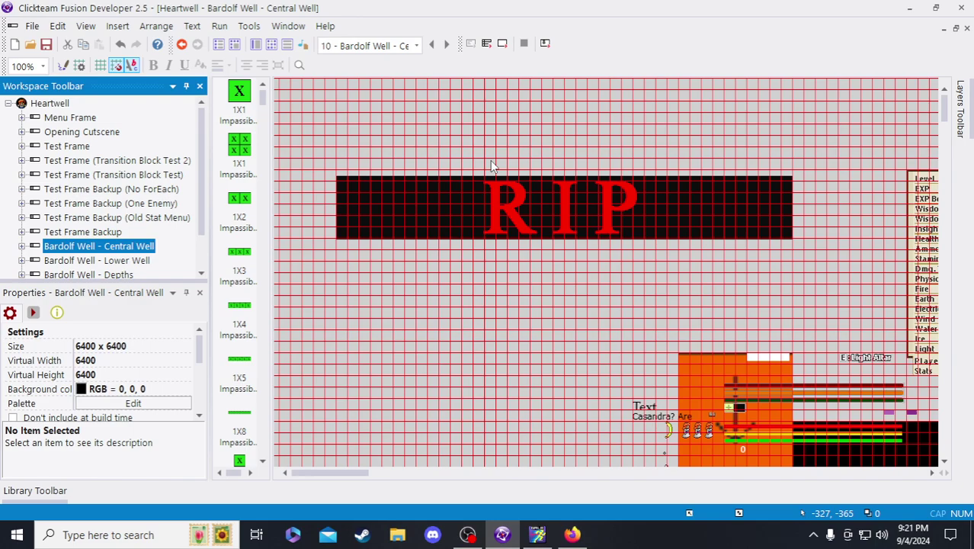
pyautogui.doubleClick(630, 212)
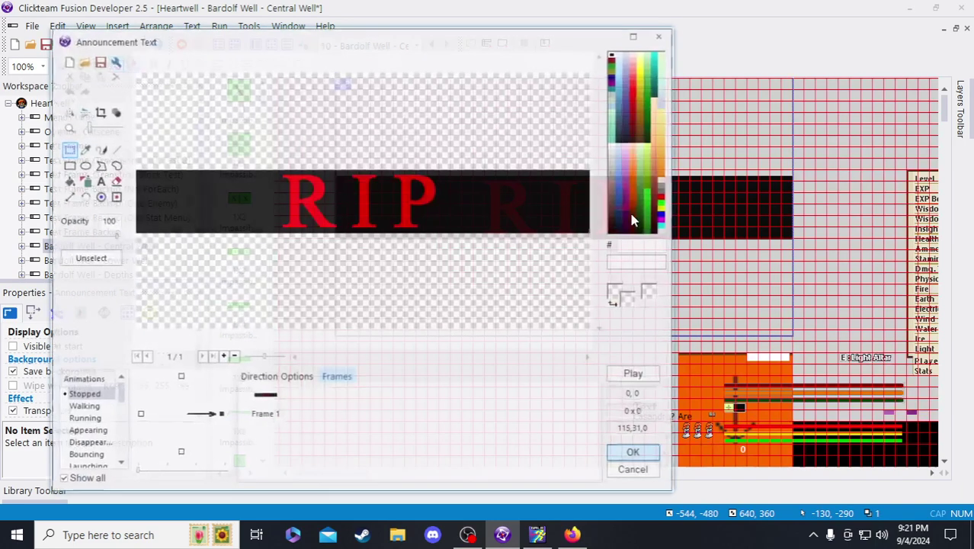
pyautogui.moveTo(120, 392); pyautogui.dragTo(124, 423)
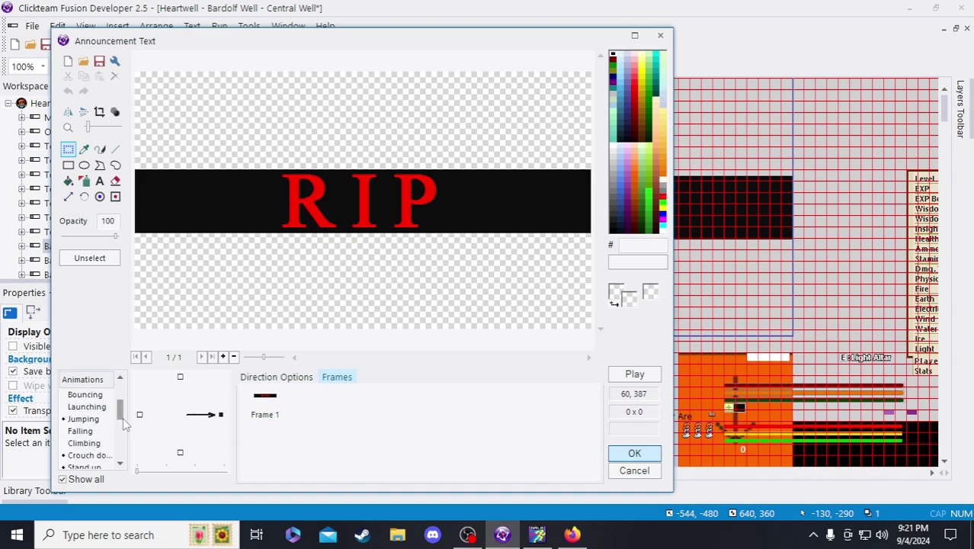
pyautogui.click(107, 419)
pyautogui.click(94, 457)
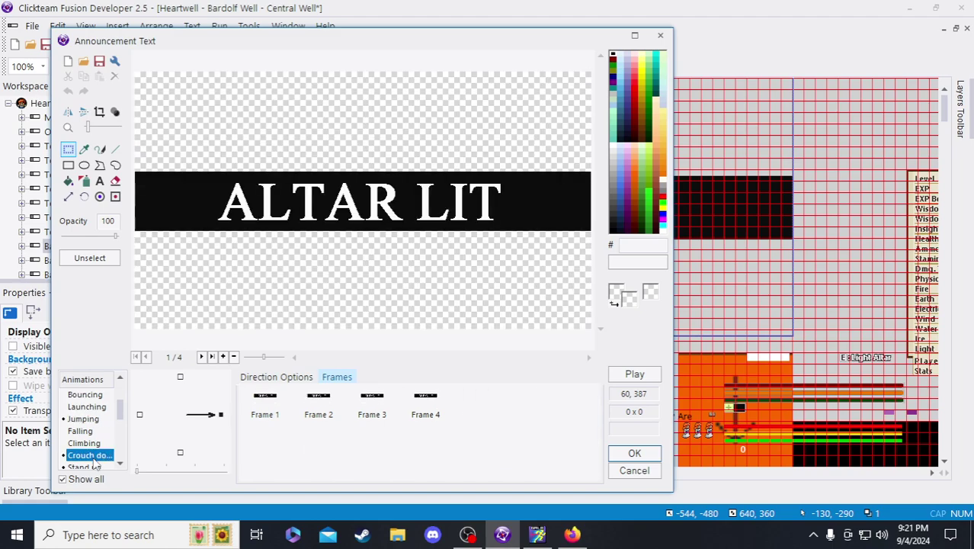
pyautogui.rightClick(95, 465)
pyautogui.click(165, 395)
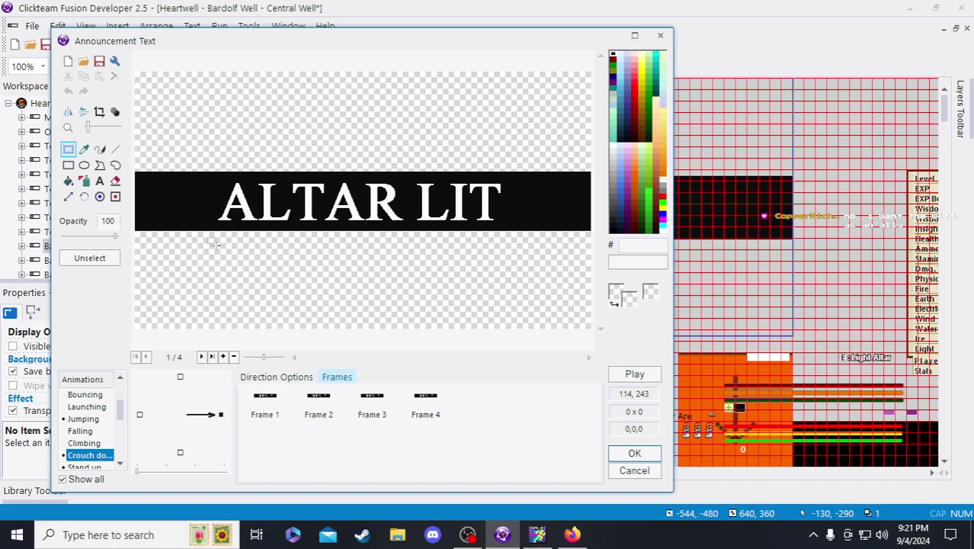
pyautogui.press('Return')
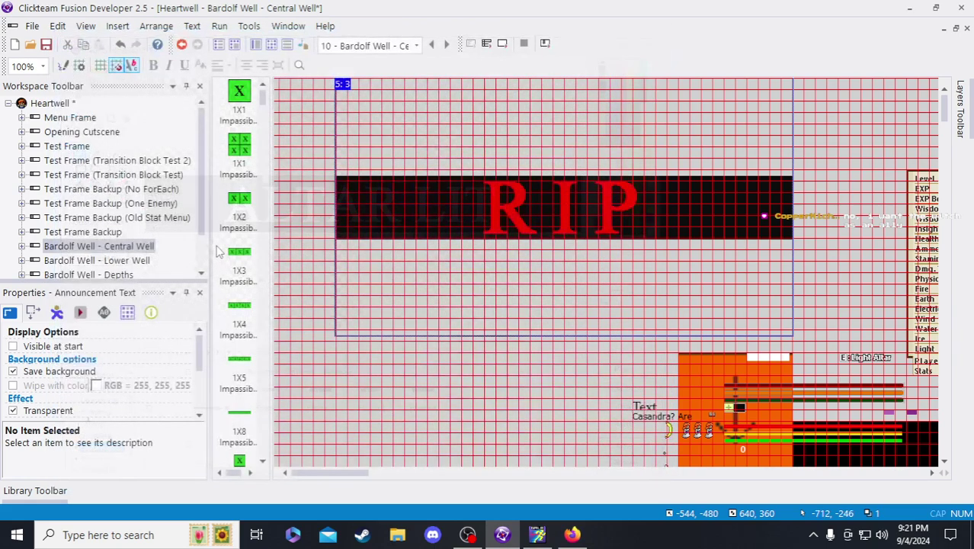
# - Paste the copied Crouch down animation over the Crouch down animation of Announcement Text in the Bardolf Well - Lower Well frame
pyautogui.click(122, 260)
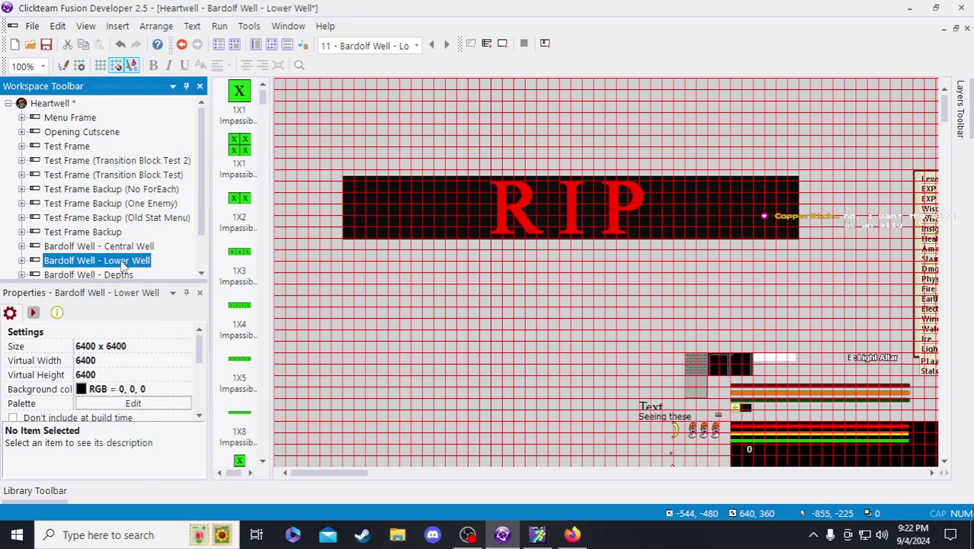
pyautogui.doubleClick(447, 225)
pyautogui.scroll(5, 80, 436)
pyautogui.moveTo(301, 46); pyautogui.dragTo(393, 44)
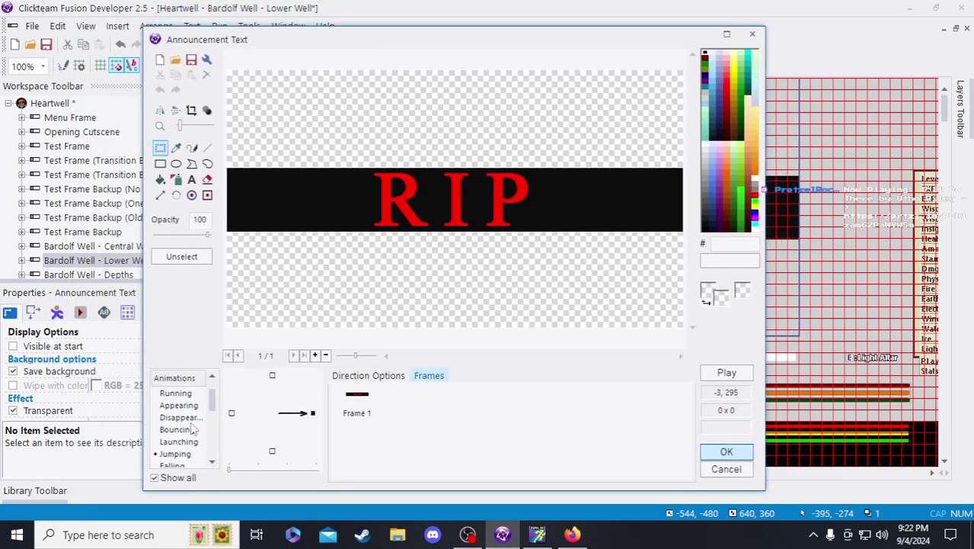
pyautogui.scroll(-2, 193, 435)
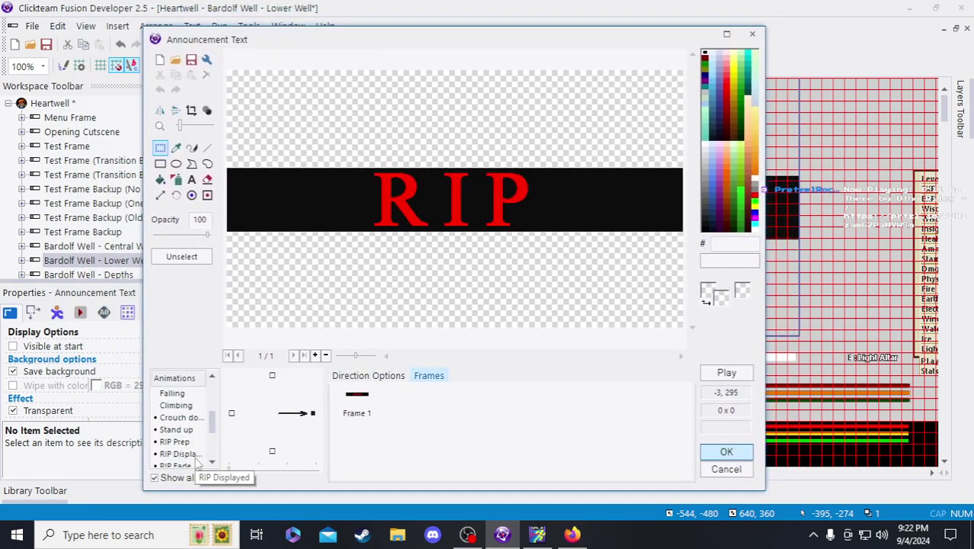
pyautogui.scroll(-2, 193, 460)
pyautogui.scroll(3, 193, 460)
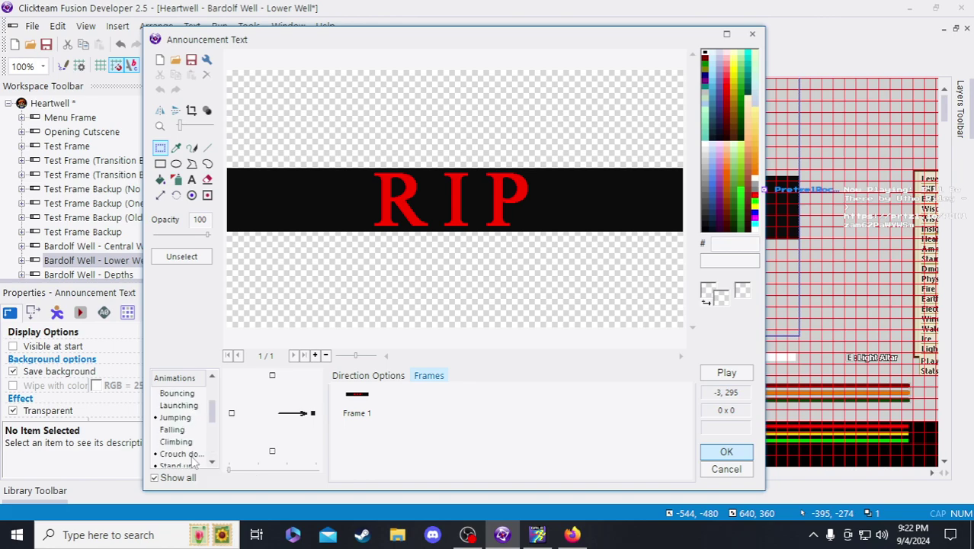
pyautogui.click(183, 454)
pyautogui.rightClick(186, 455)
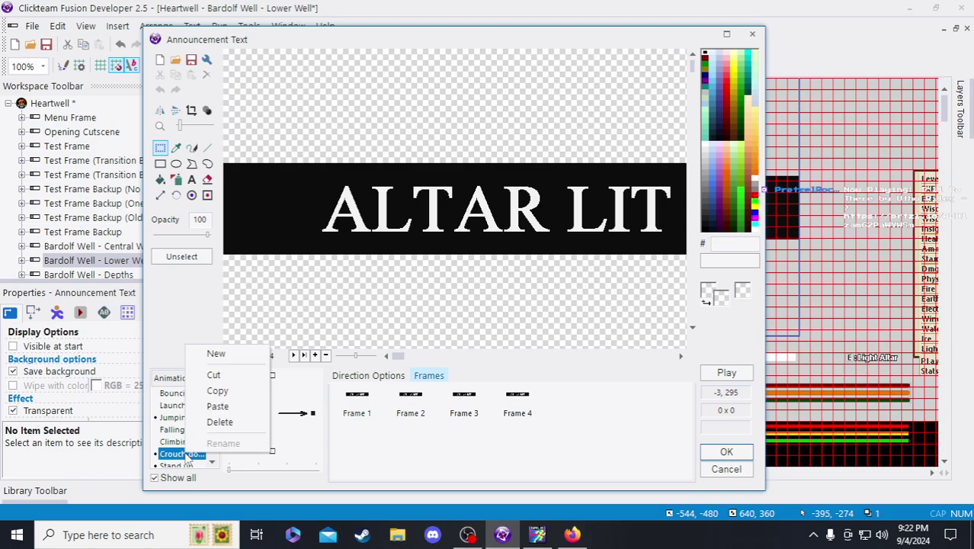
pyautogui.click(216, 406)
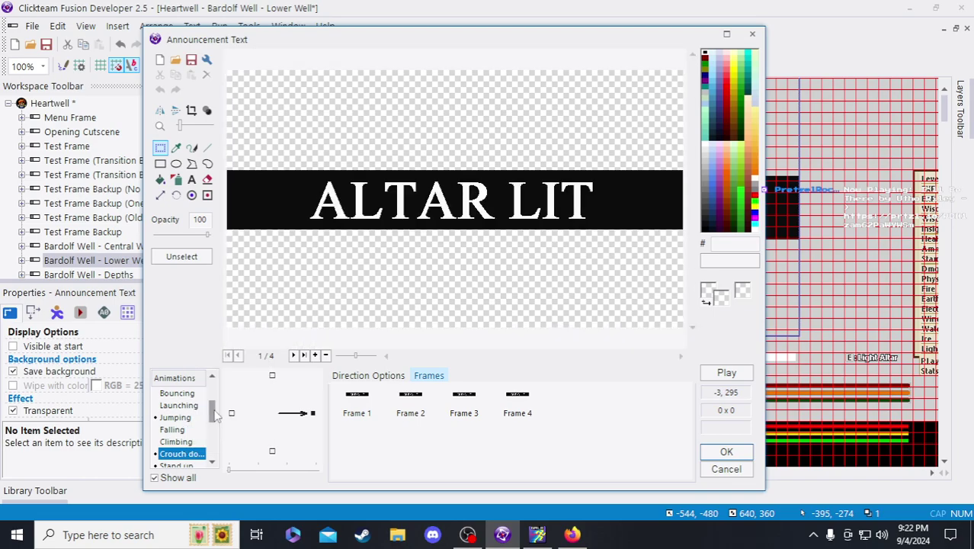
pyautogui.press('Return')
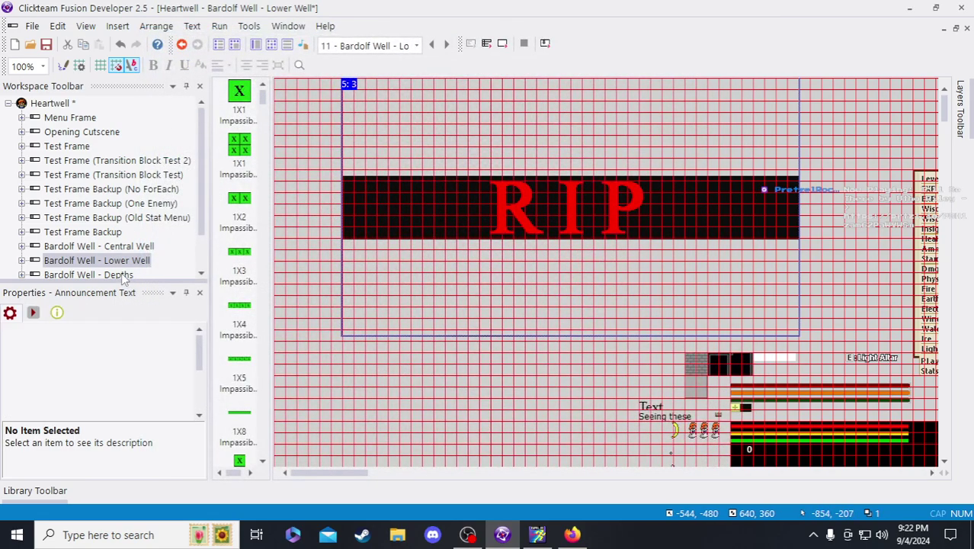
# - Replace the Crouch down animation of Announcement Text in the Bardolf Well - Depths frame with the copied one
pyautogui.click(122, 276)
pyautogui.doubleClick(374, 236)
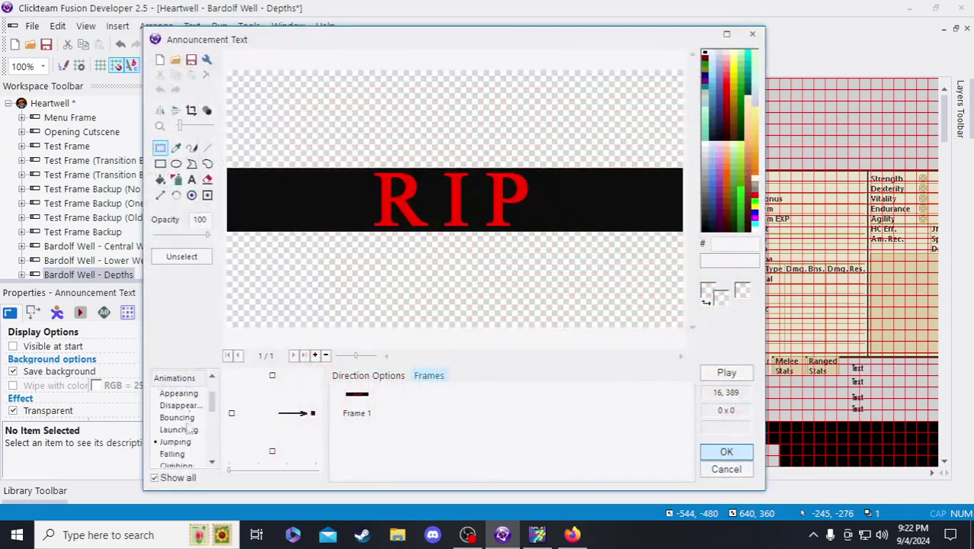
pyautogui.click(180, 406)
pyautogui.rightClick(181, 408)
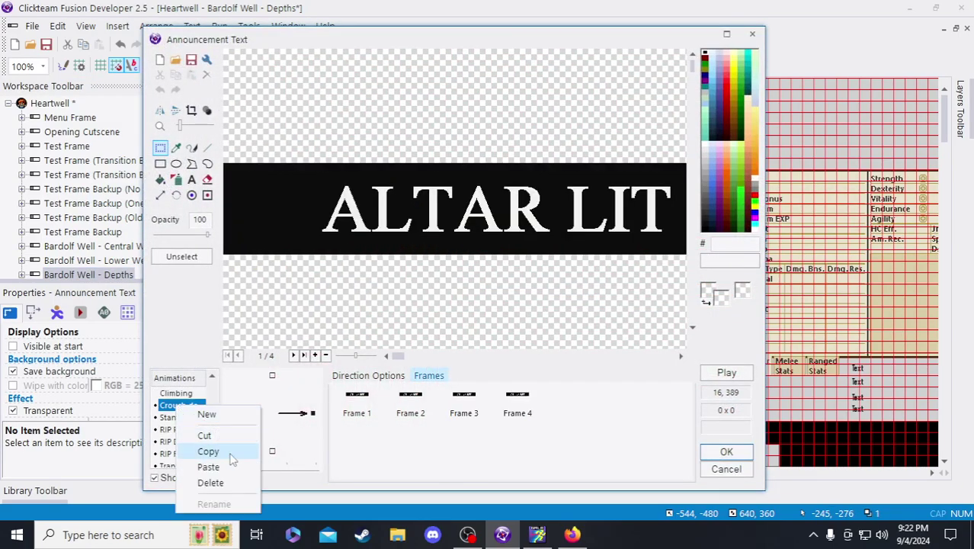
pyautogui.click(218, 466)
pyautogui.press('Return')
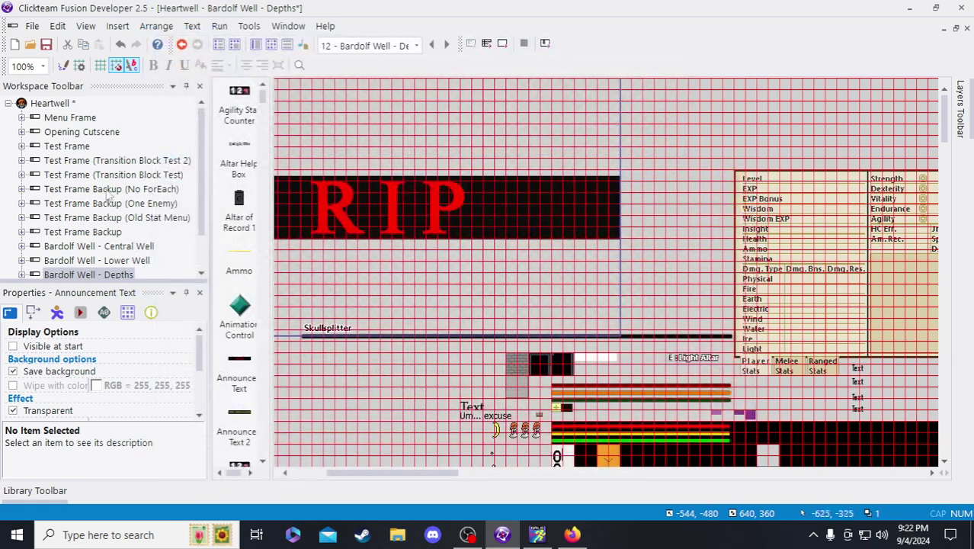
# - Paste the copied Crouch down animation over the one in Test Frame's Announcement Text object and accept the change
pyautogui.click(77, 147)
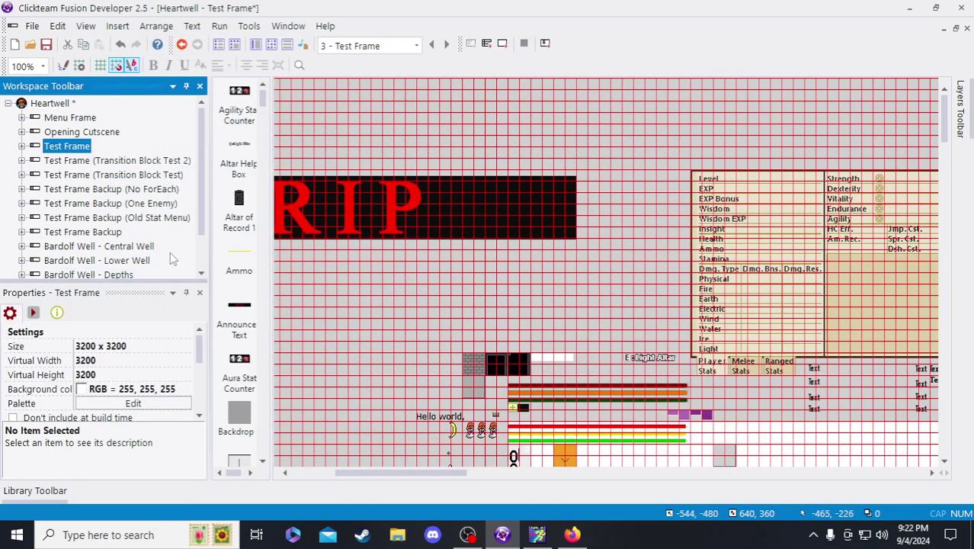
pyautogui.scroll(-1, 139, 220)
pyautogui.scroll(1, 139, 219)
pyautogui.doubleClick(333, 225)
pyautogui.scroll(-3, 175, 443)
pyautogui.scroll(1, 175, 445)
pyautogui.click(178, 418)
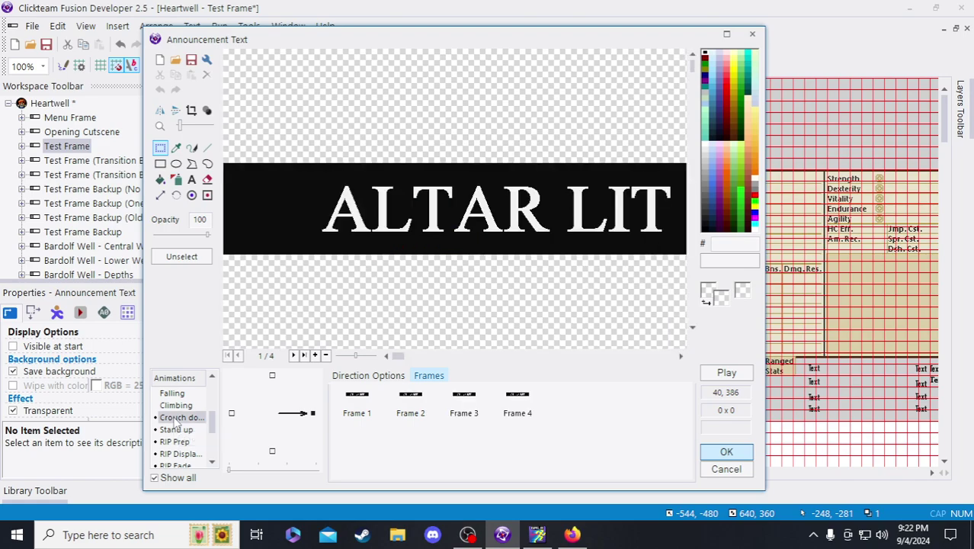
pyautogui.rightClick(177, 423)
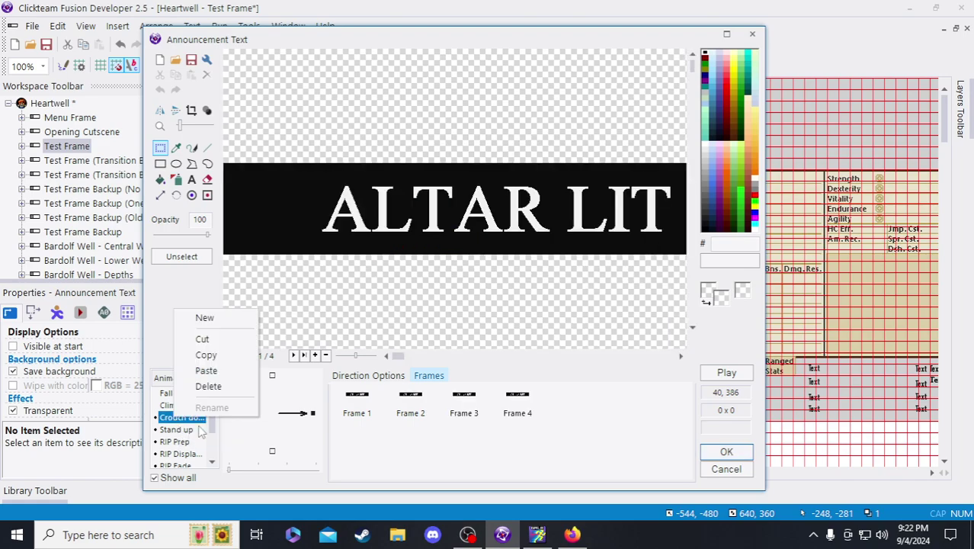
pyautogui.click(205, 371)
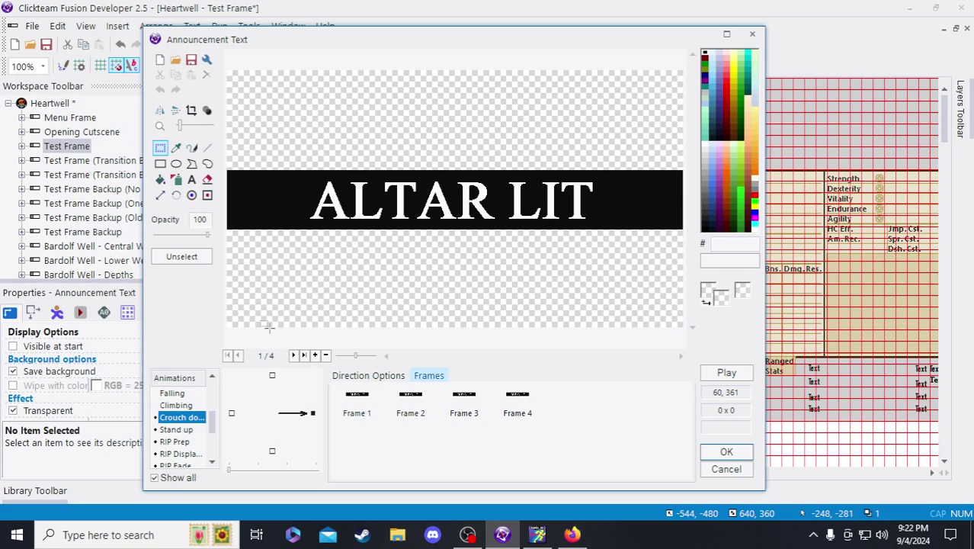
pyautogui.press('Return')
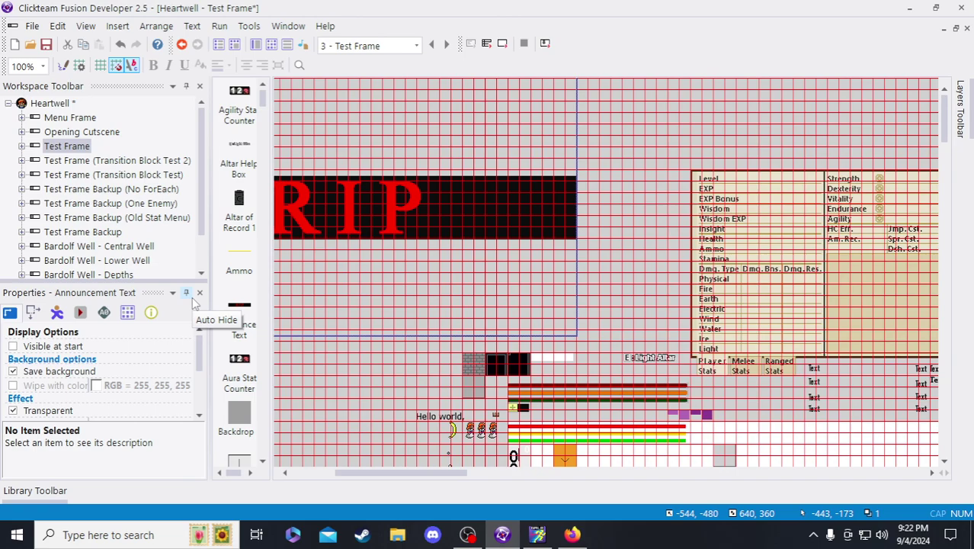
# - Copy the Stand up animation from Announcement Text in the Bardolf Well - Central Well frame and close the animation editor
pyautogui.doubleClick(99, 245)
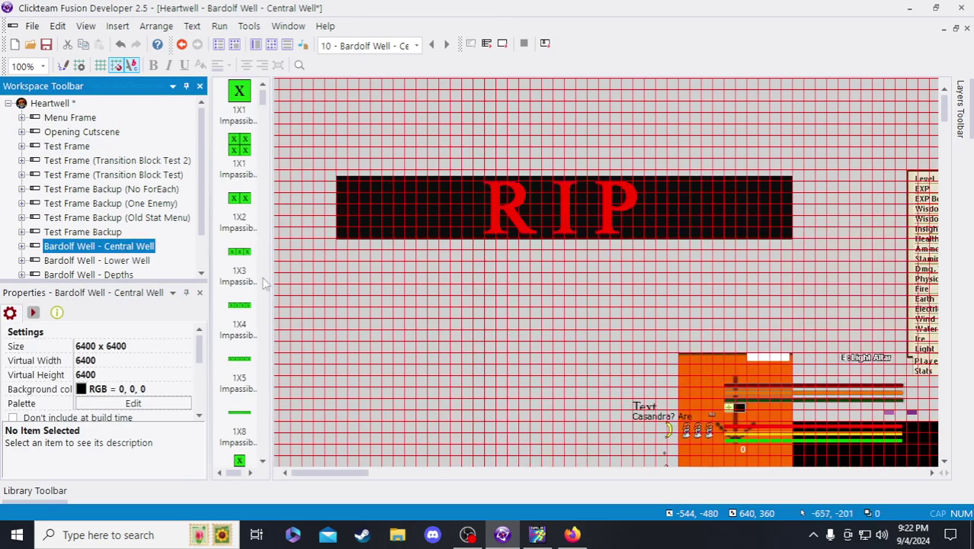
pyautogui.doubleClick(475, 219)
pyautogui.scroll(-4, 191, 432)
pyautogui.scroll(1, 192, 434)
pyautogui.click(182, 419)
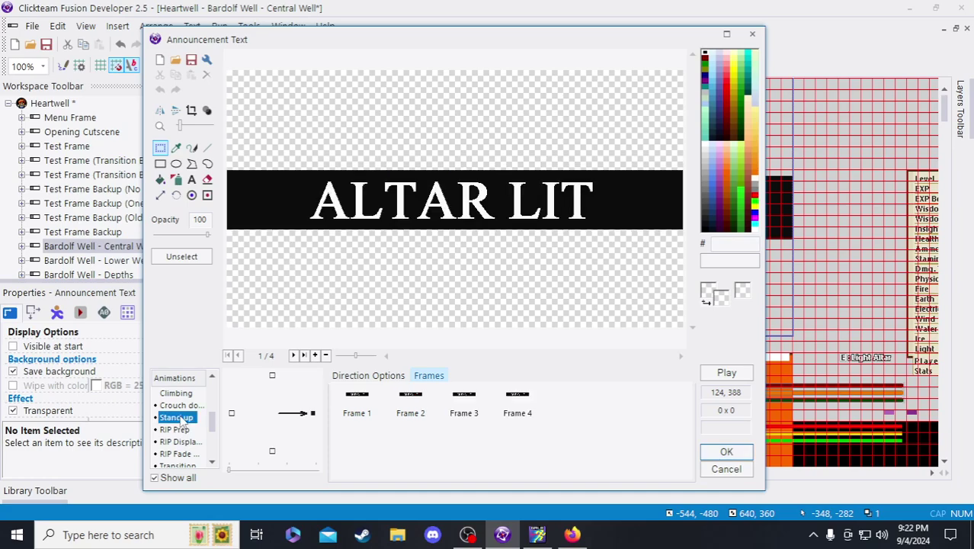
pyautogui.rightClick(181, 420)
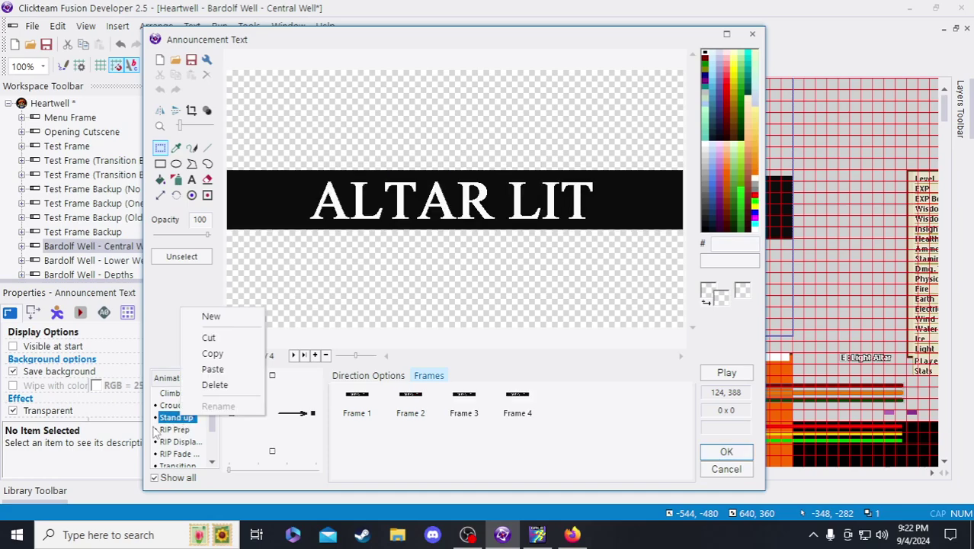
pyautogui.click(233, 360)
pyautogui.click(752, 34)
# - Paste the copied Stand up animation over the Stand up animation of Announcement Text in the Bardolf Well - Lower Well frame
pyautogui.doubleClick(86, 260)
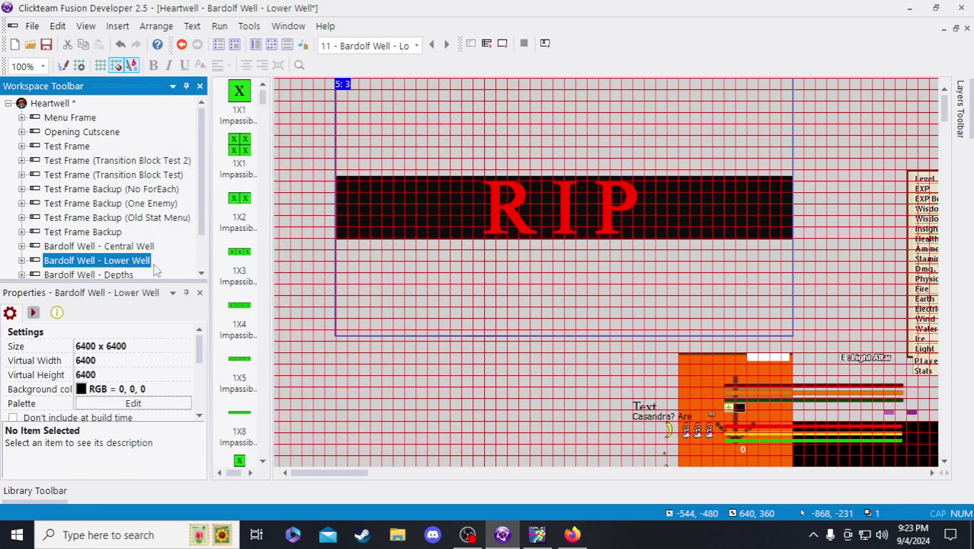
pyautogui.doubleClick(388, 230)
pyautogui.scroll(-5, 177, 427)
pyautogui.scroll(1, 174, 433)
pyautogui.scroll(1, 174, 433)
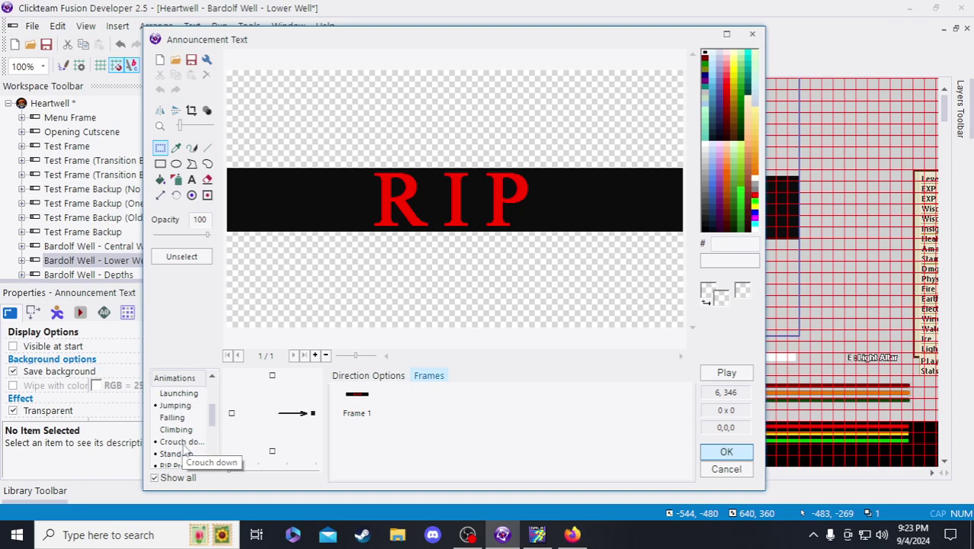
pyautogui.click(184, 454)
pyautogui.rightClick(189, 457)
pyautogui.click(253, 410)
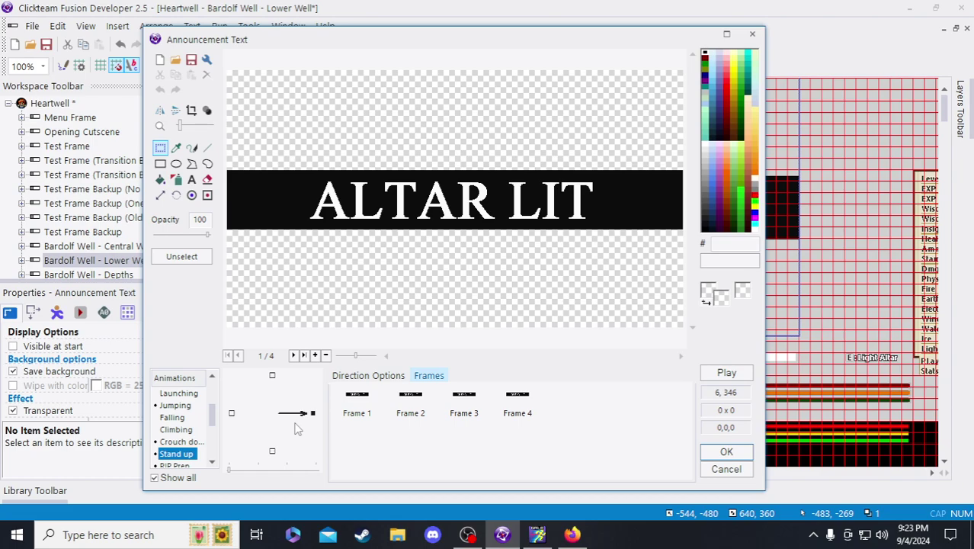
pyautogui.click(727, 452)
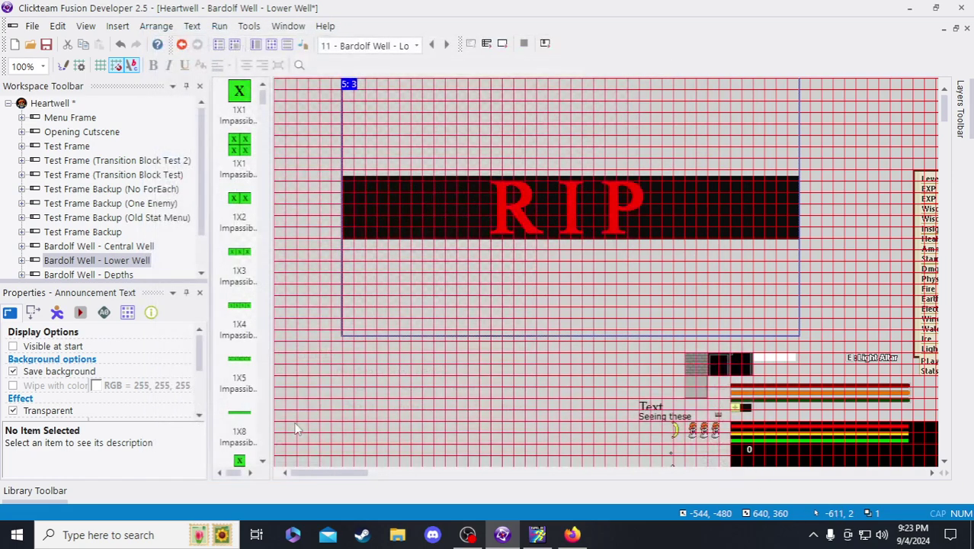
# - Replace the Stand up animation of Announcement Text in the Bardolf Well - Depths frame with the copied one
pyautogui.doubleClick(122, 274)
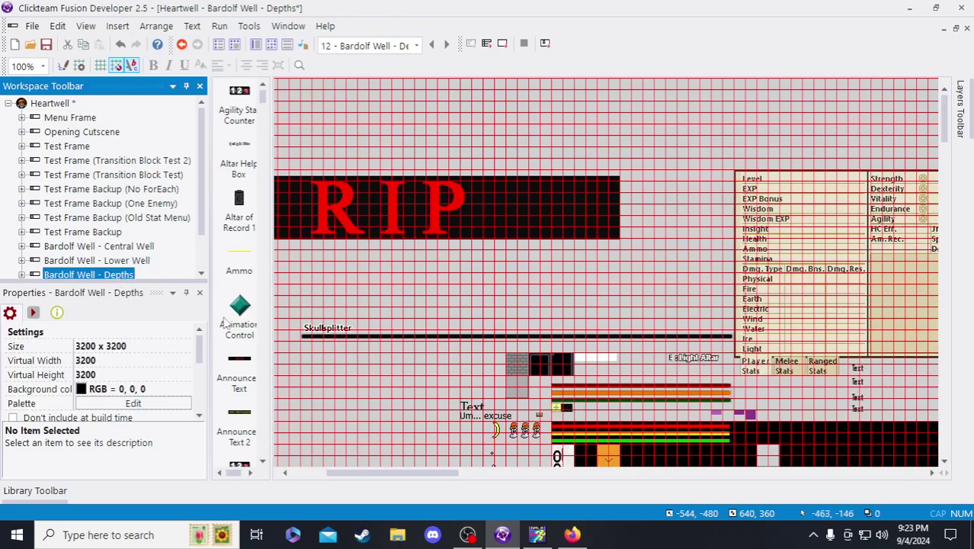
pyautogui.rightClick(326, 221)
pyautogui.doubleClick(299, 221)
pyautogui.scroll(-5, 209, 442)
pyautogui.scroll(3, 207, 442)
pyautogui.click(177, 442)
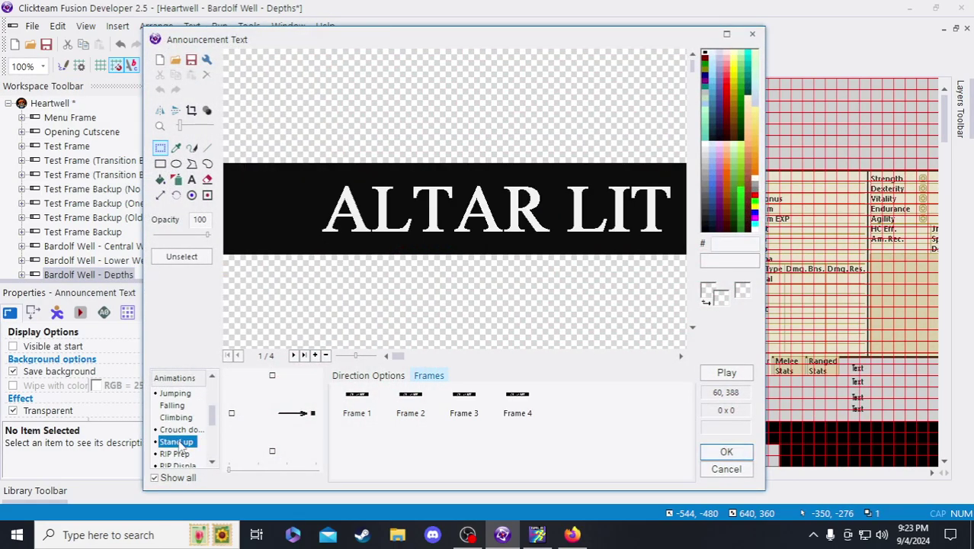
pyautogui.rightClick(180, 446)
pyautogui.click(217, 395)
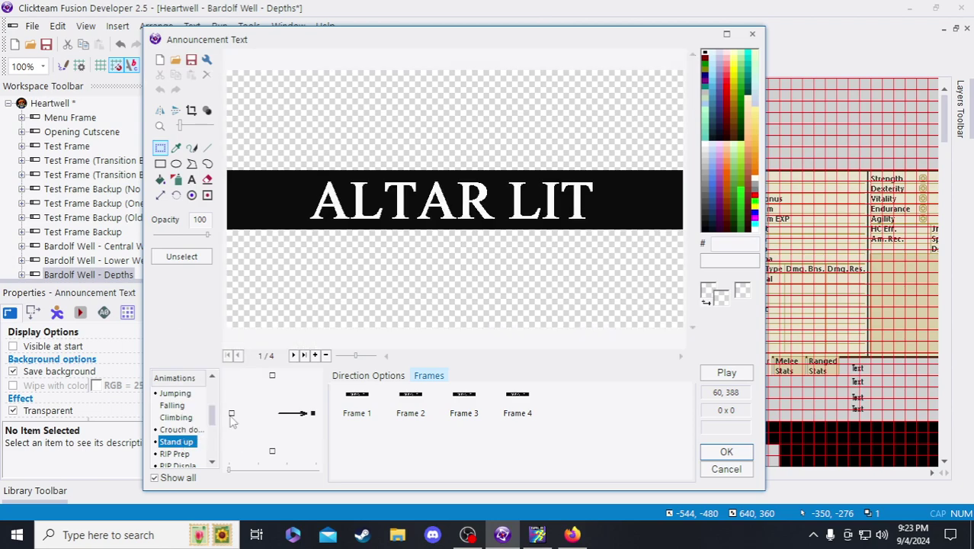
# - Replace the Stand up animation of Announcement Text in Test Frame with the copied one, then return to Bardolf Well - Central Well and save the project
pyautogui.doubleClick(84, 148)
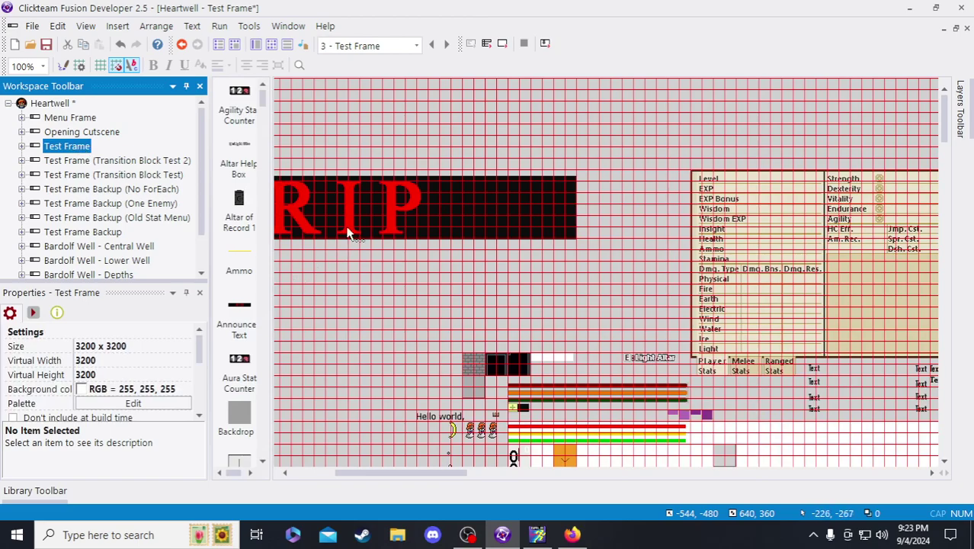
pyautogui.scroll(-4, 183, 434)
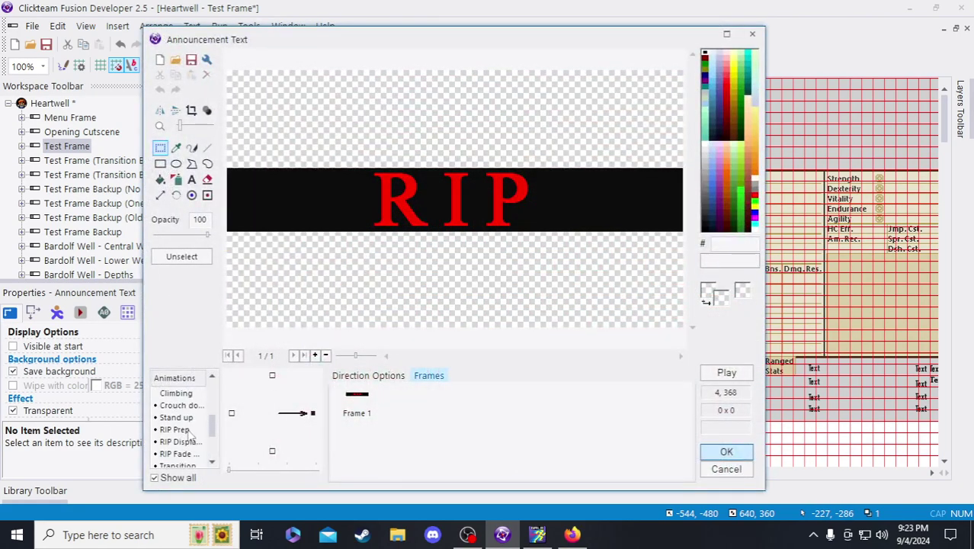
pyautogui.click(181, 431)
pyautogui.rightClick(187, 432)
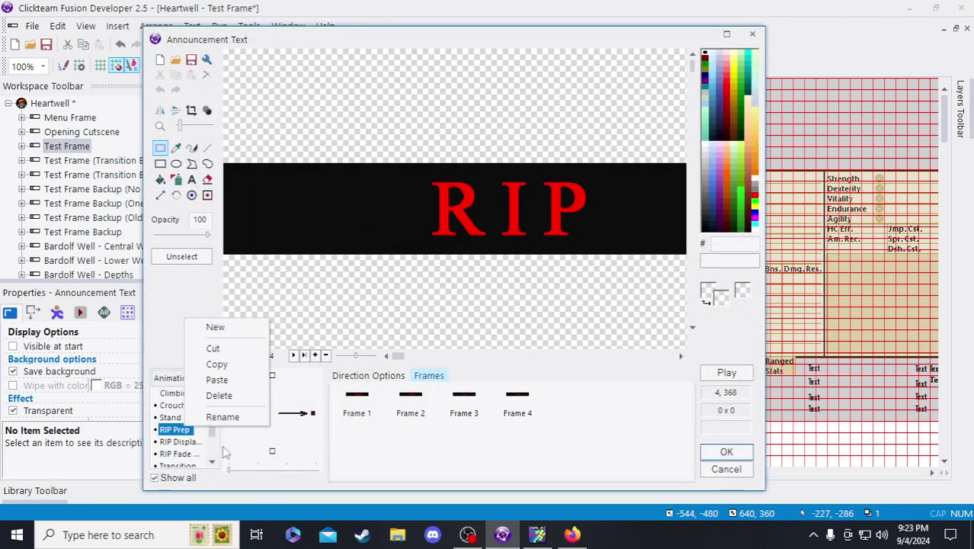
pyautogui.click(172, 447)
pyautogui.click(176, 419)
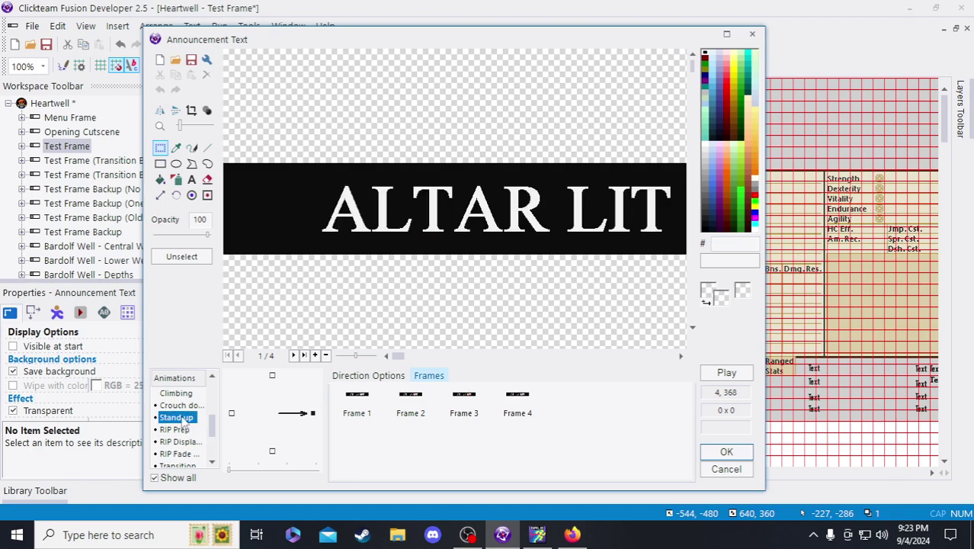
pyautogui.rightClick(183, 419)
pyautogui.click(215, 369)
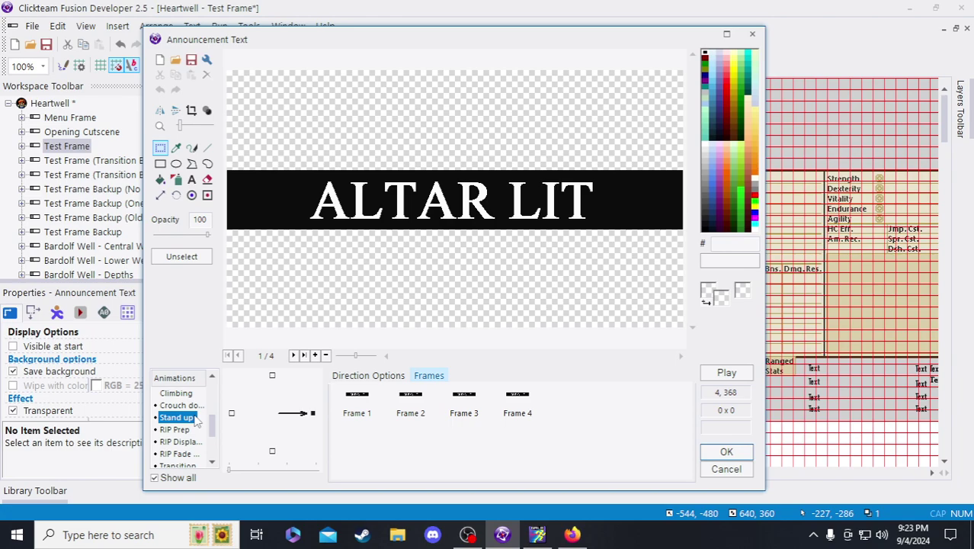
pyautogui.press('Return')
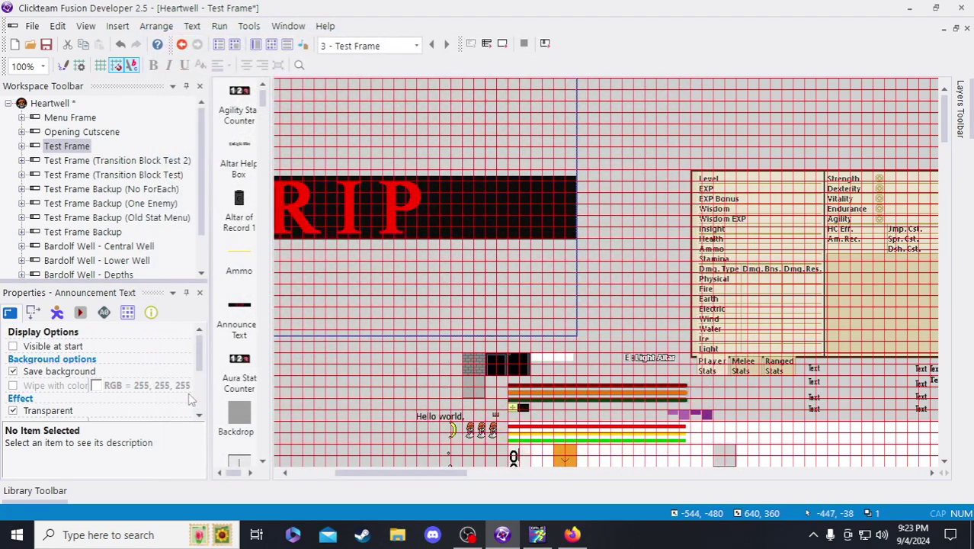
pyautogui.click(116, 246)
pyautogui.hotkey('ctrl', 's')
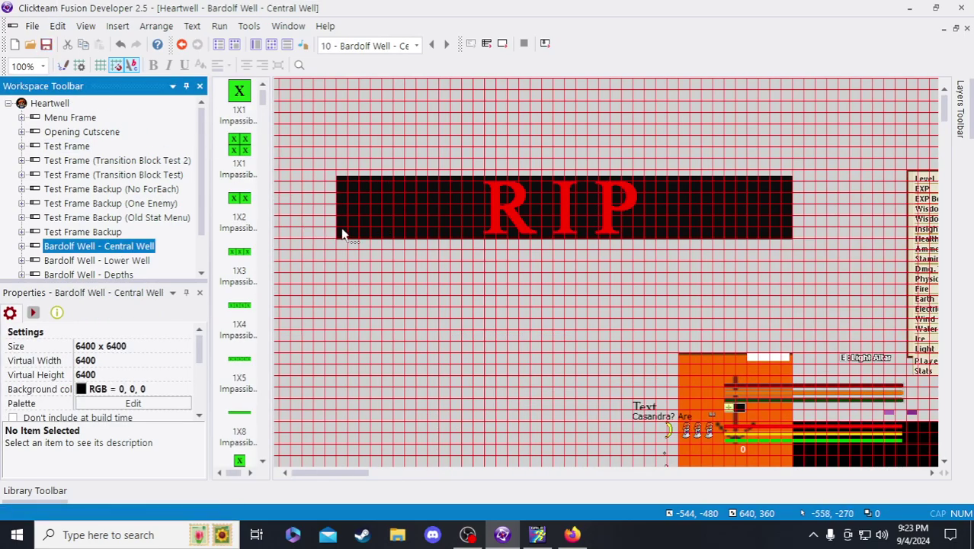
# - Examine the RIP Prep, RIP Display and RIP Fade animations of Announcement Text in the Bardolf Well - Central Well frame, including their direction speeds
pyautogui.doubleClick(394, 226)
pyautogui.scroll(3, 185, 423)
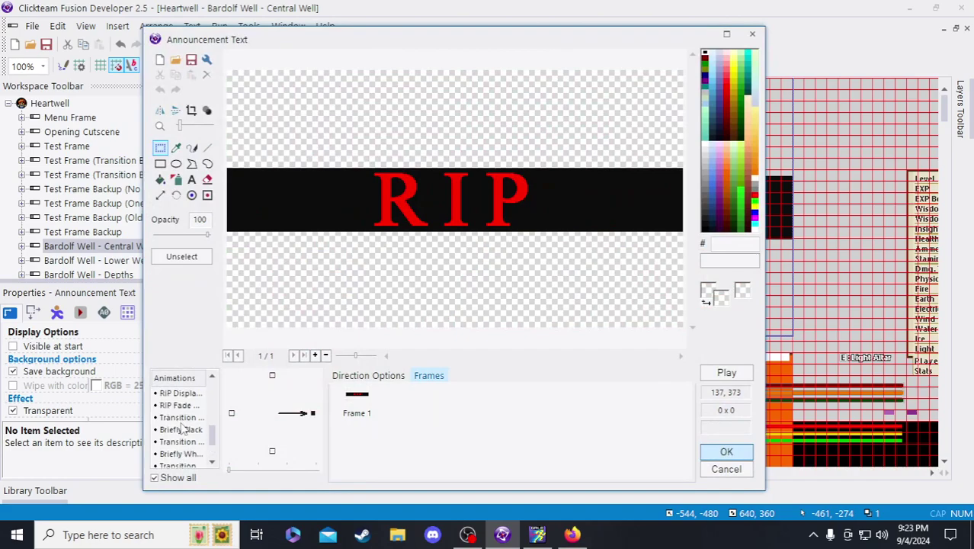
pyautogui.scroll(-3, 190, 450)
pyautogui.scroll(3, 191, 449)
pyautogui.click(182, 456)
pyautogui.click(183, 463)
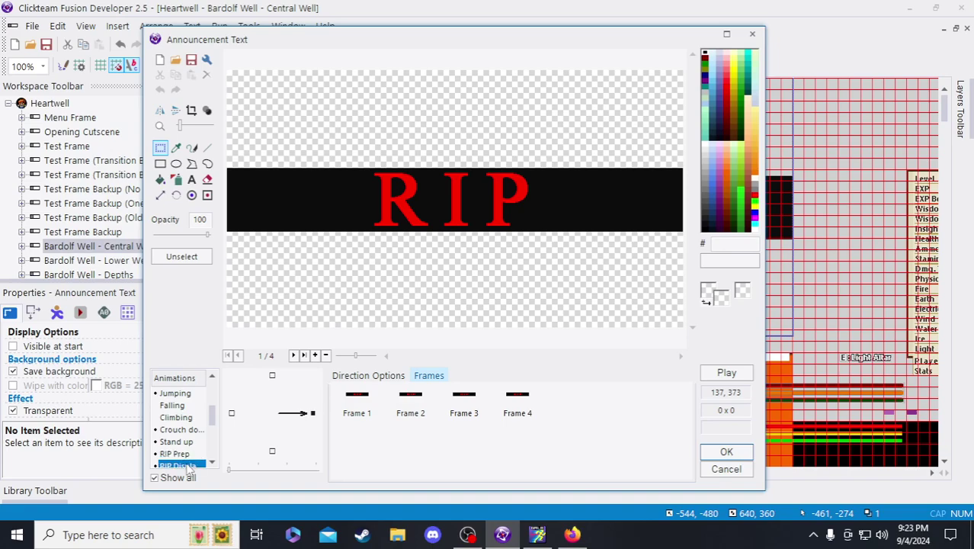
pyautogui.scroll(-1, 188, 461)
pyautogui.click(181, 443)
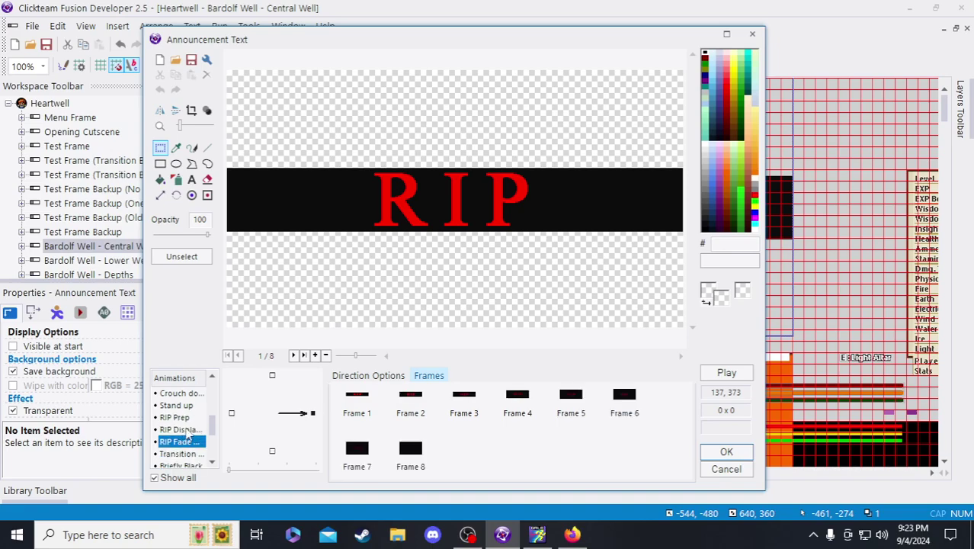
pyautogui.click(181, 430)
pyautogui.click(369, 376)
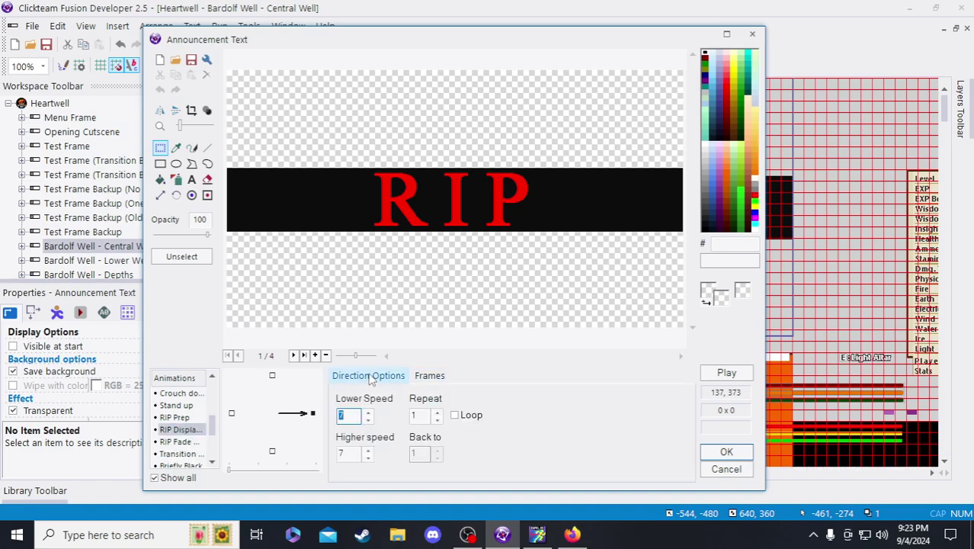
pyautogui.click(180, 418)
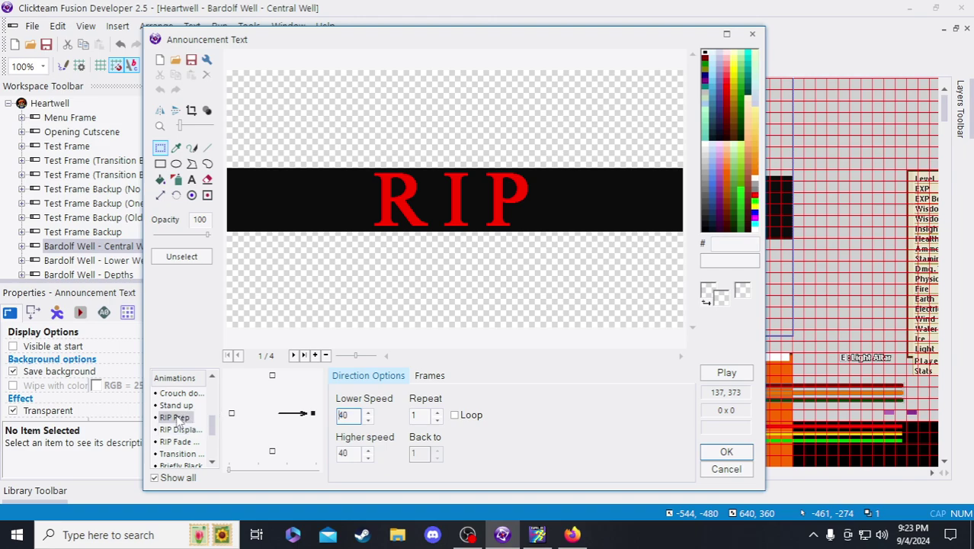
# - Copy the RIP Prep animation from Central Well's Announcement Text and close the animation editor
pyautogui.click(429, 377)
pyautogui.rightClick(182, 422)
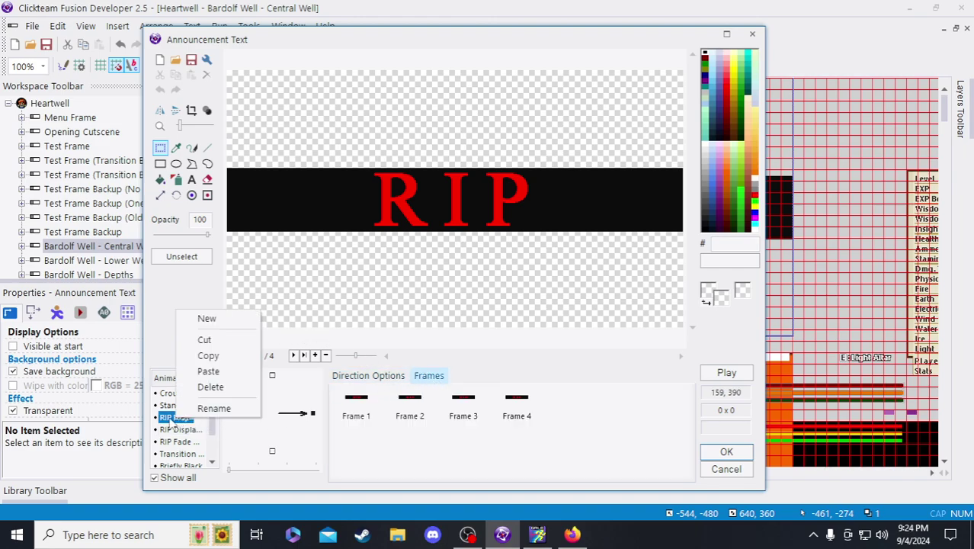
pyautogui.click(245, 357)
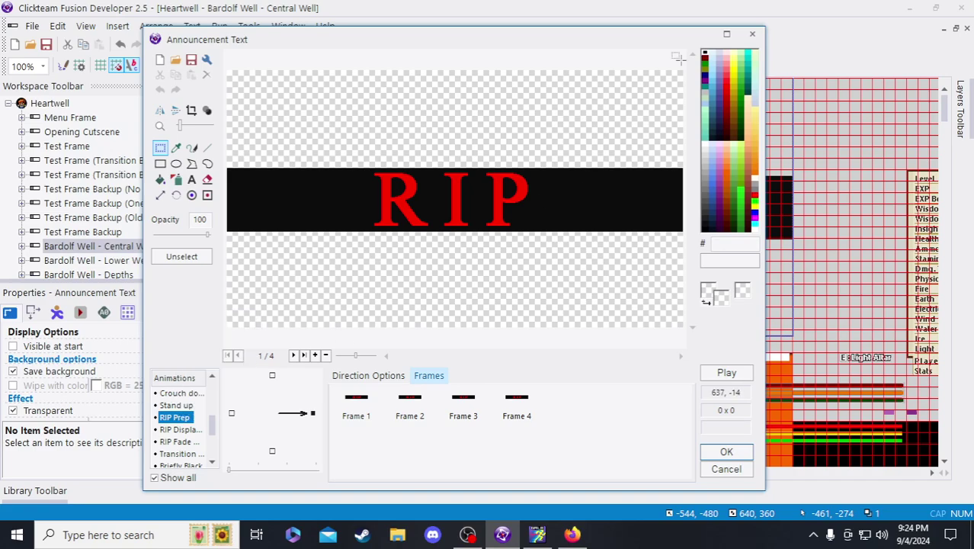
pyautogui.click(753, 34)
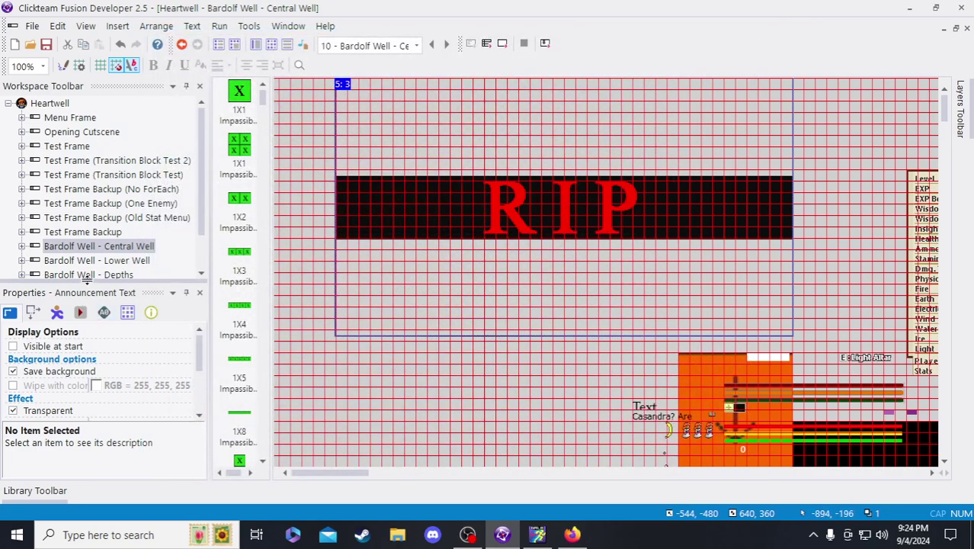
# - Paste the copied RIP Prep animation over the RIP Prep animation of Announcement Text in the Bardolf Well - Lower Well frame and accept the change
pyautogui.click(97, 261)
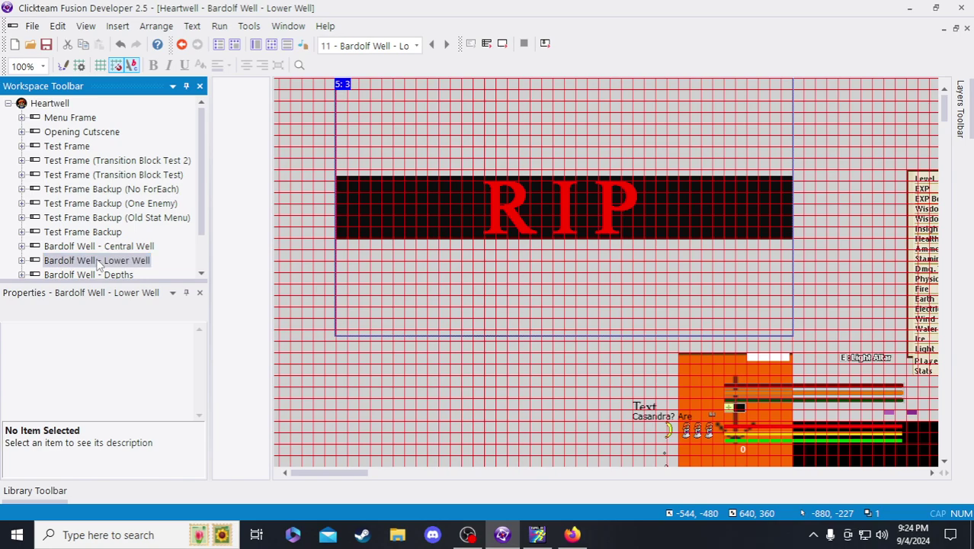
pyautogui.doubleClick(424, 225)
pyautogui.scroll(-3, 181, 422)
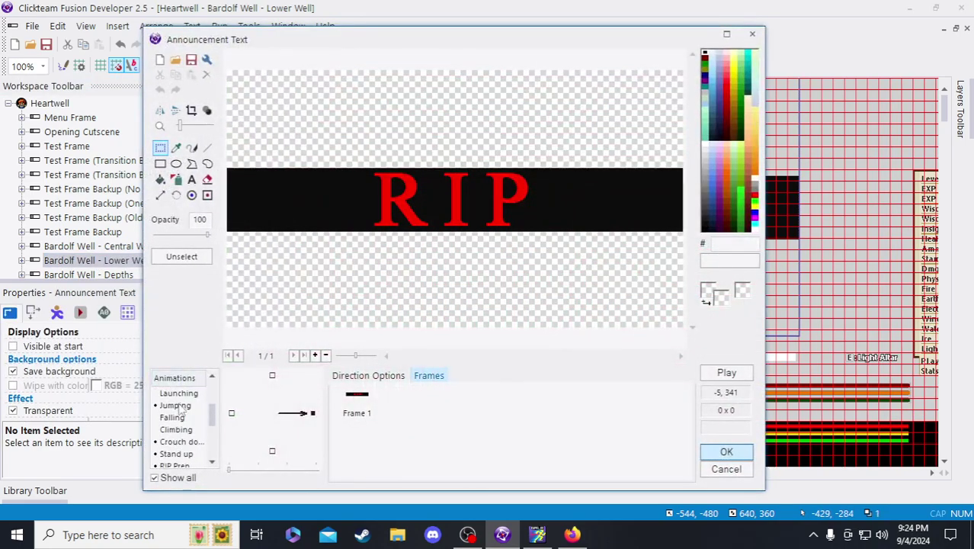
pyautogui.click(182, 442)
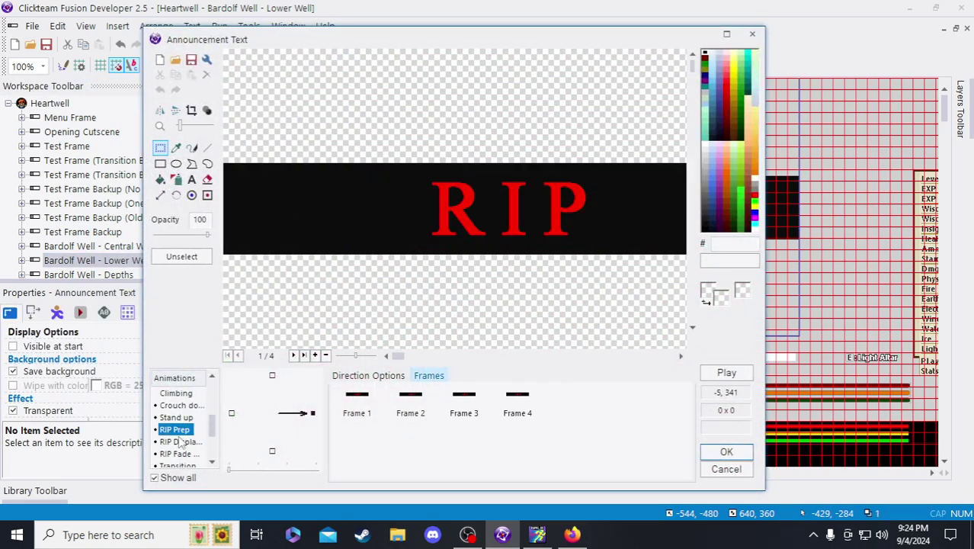
pyautogui.click(174, 429)
pyautogui.rightClick(174, 429)
pyautogui.click(236, 388)
pyautogui.press('Return')
# - Replace the RIP Prep animation of Announcement Text in the Bardolf Well - Depths frame with the copied one
pyautogui.doubleClick(121, 275)
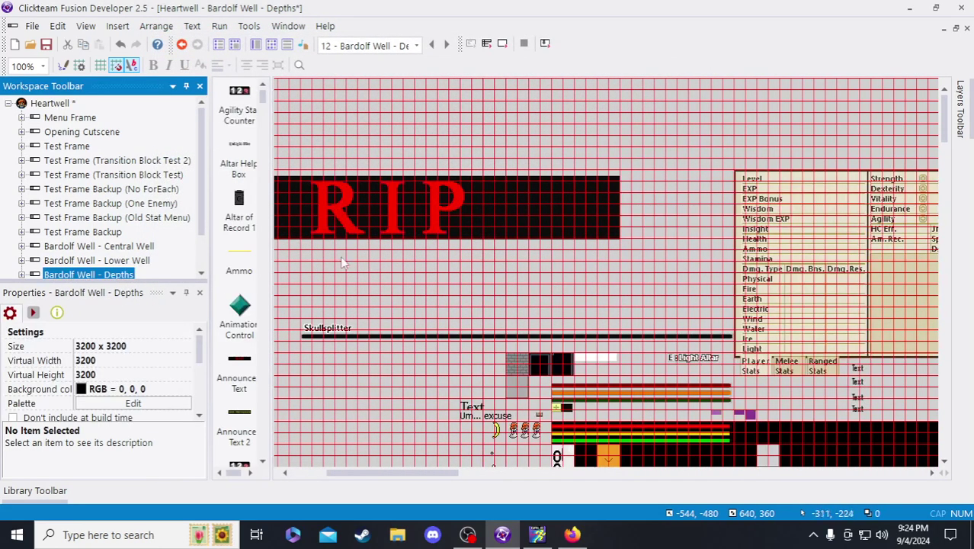
pyautogui.doubleClick(382, 231)
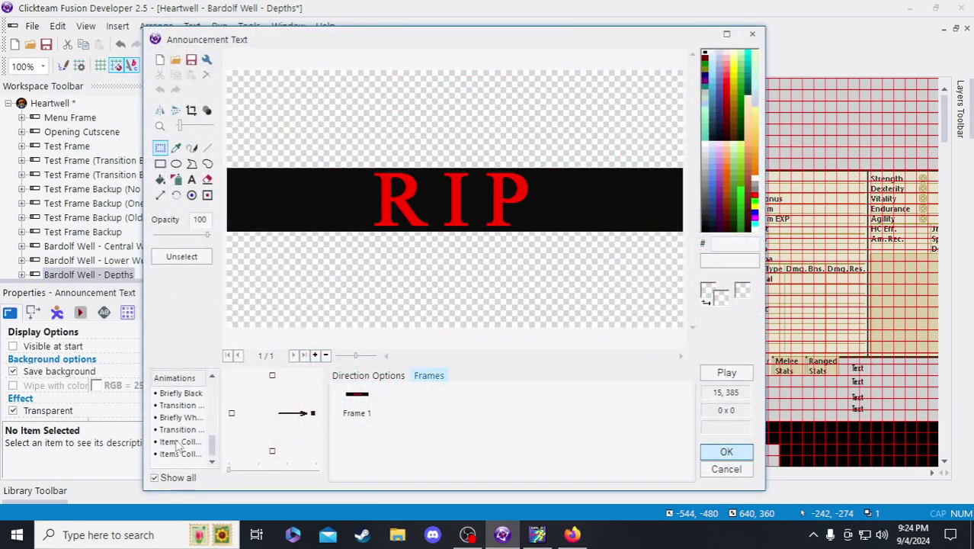
pyautogui.scroll(1, 177, 447)
pyautogui.click(175, 418)
pyautogui.rightClick(175, 420)
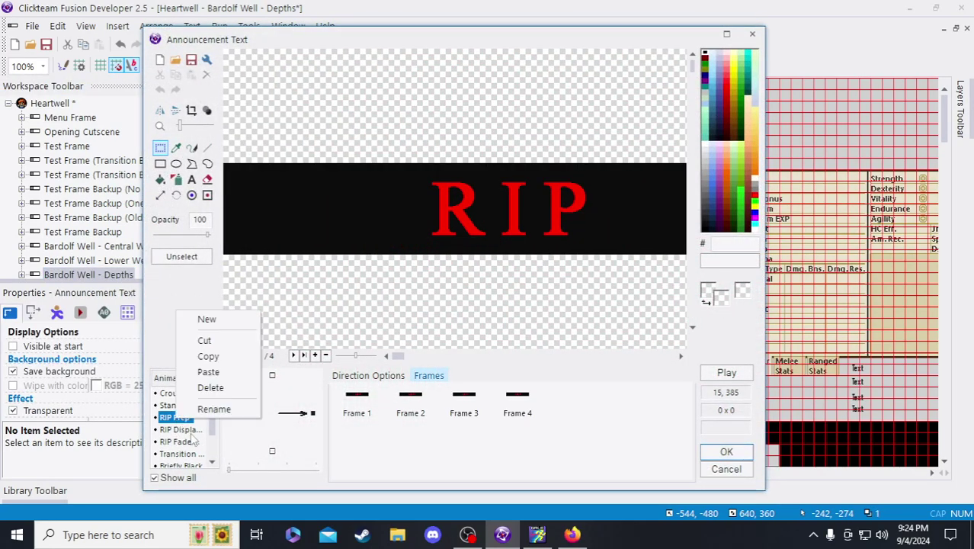
pyautogui.press('Escape')
pyautogui.press('Return')
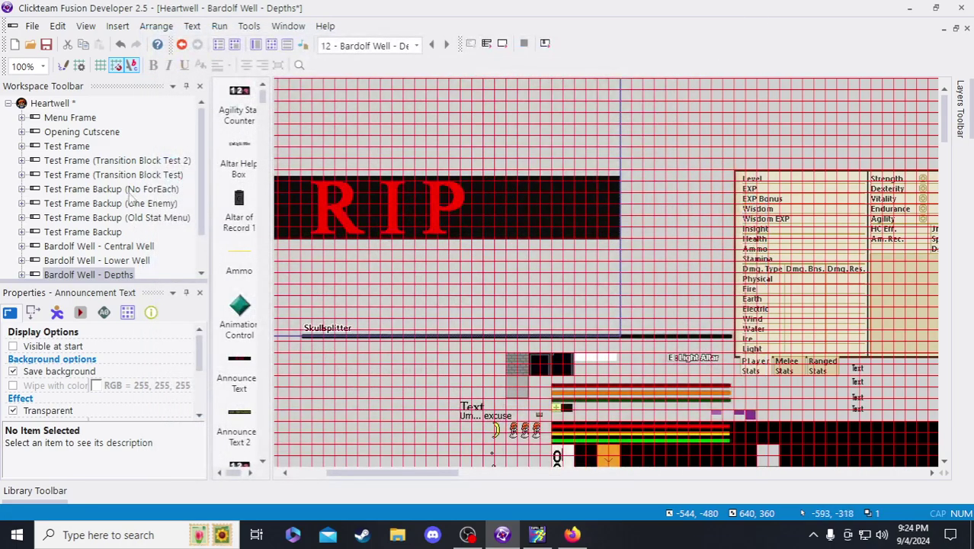
# - Paste the copied RIP Prep animation over the one in Test Frame's Announcement Text, compare it with RIP Display and close the animation editor
pyautogui.click(99, 145)
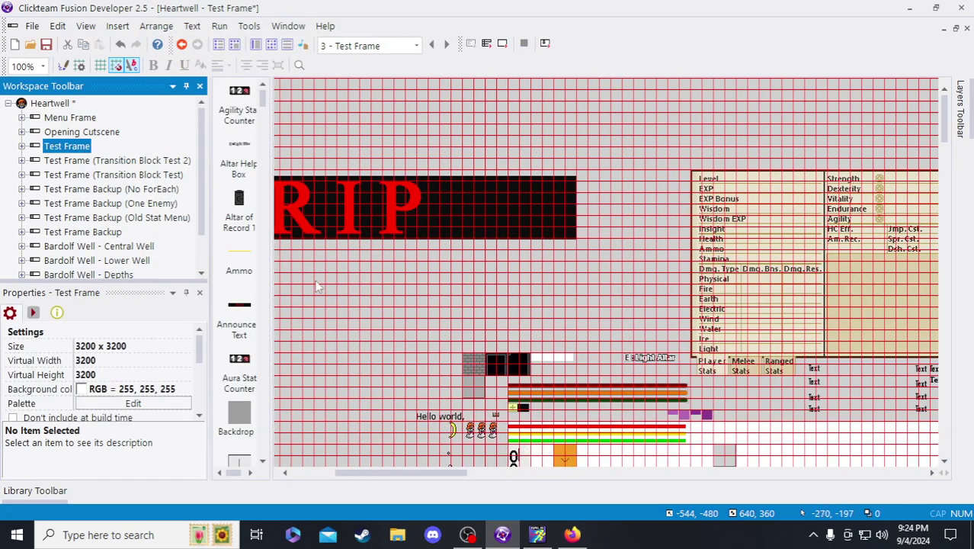
pyautogui.doubleClick(362, 223)
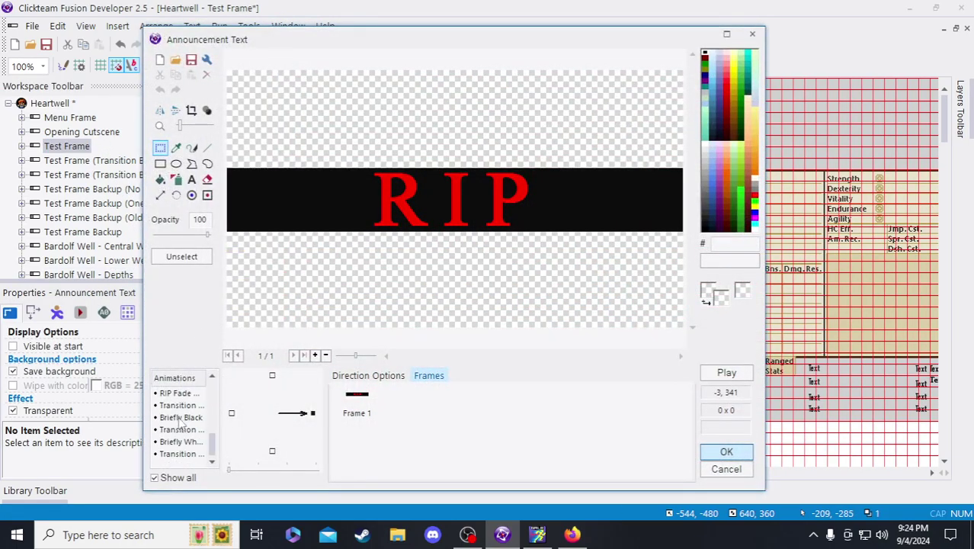
pyautogui.scroll(1, 183, 409)
pyautogui.click(181, 405)
pyautogui.rightClick(183, 406)
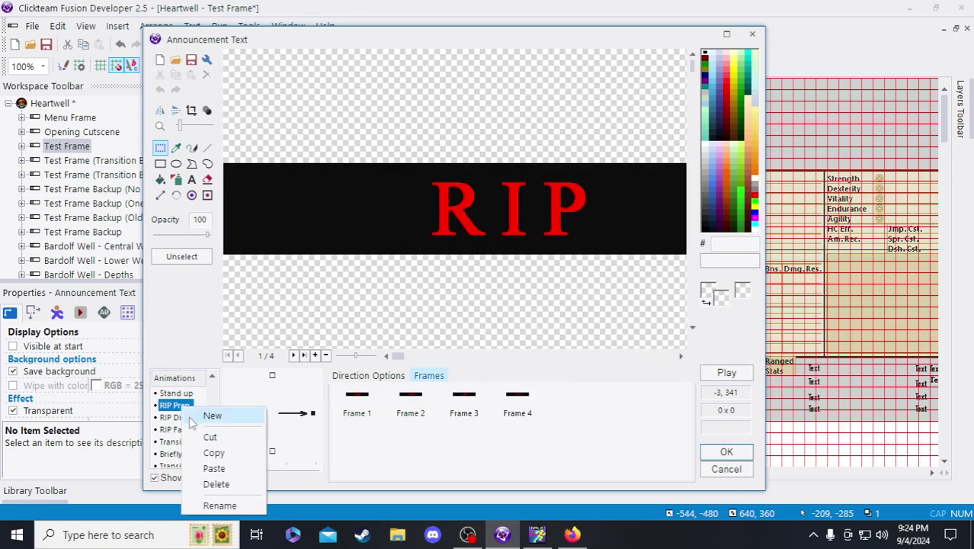
pyautogui.click(213, 468)
pyautogui.click(183, 394)
pyautogui.click(183, 405)
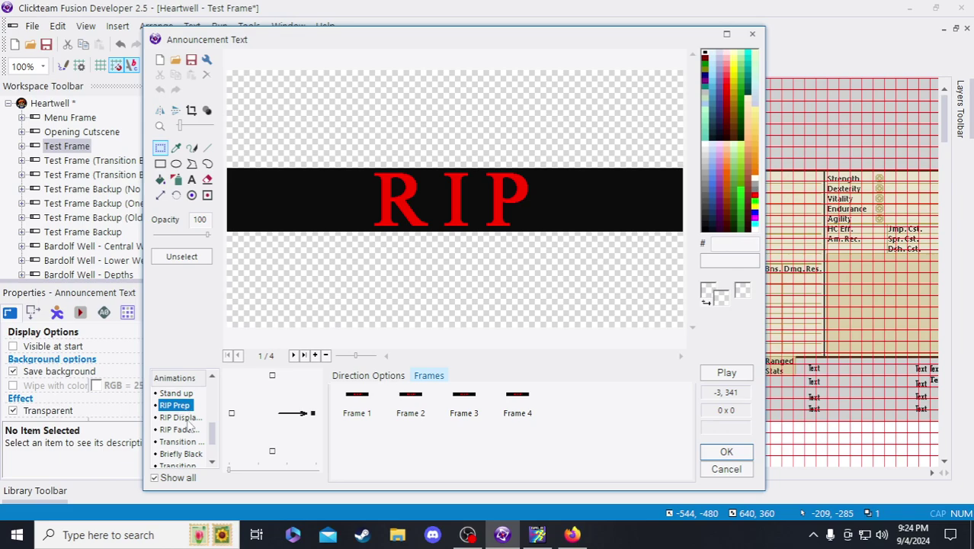
pyautogui.click(182, 418)
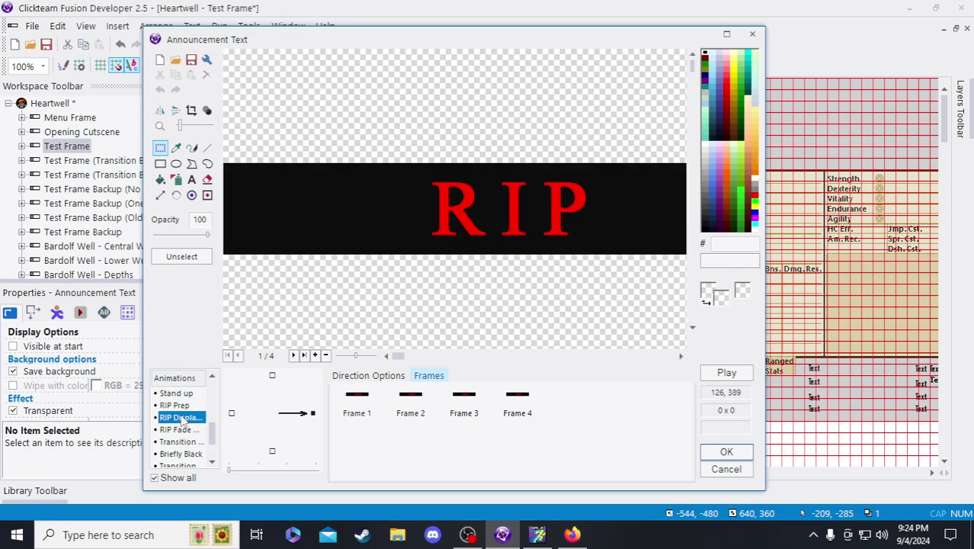
pyautogui.click(177, 406)
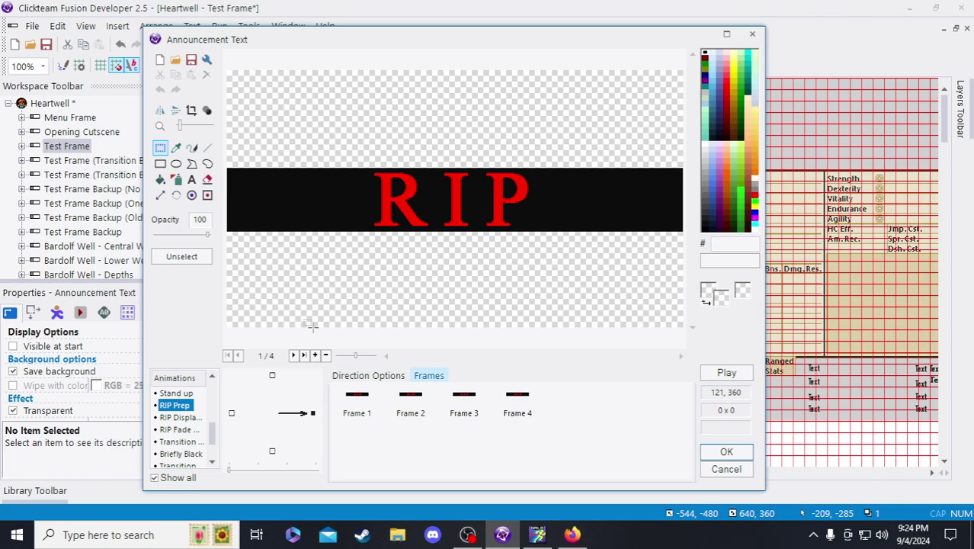
pyautogui.press('Escape')
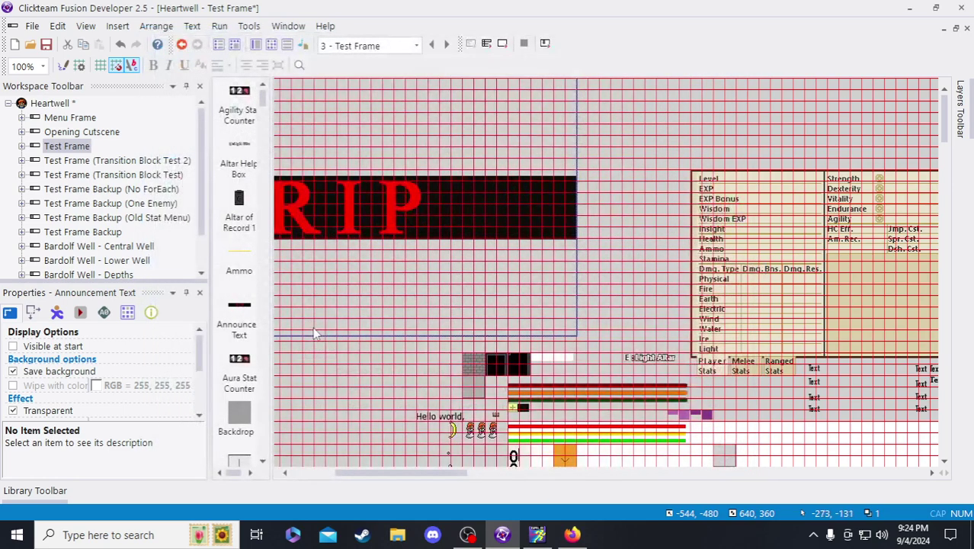
# - Copy the RIP Display animation from Announcement Text in the Bardolf Well - Central Well frame and close the animation editor
pyautogui.doubleClick(107, 245)
pyautogui.doubleClick(485, 201)
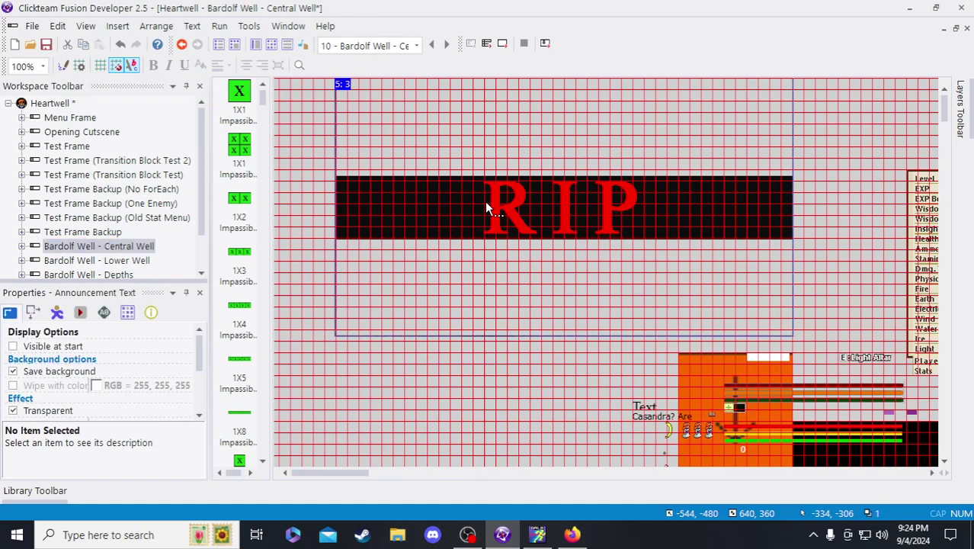
pyautogui.scroll(-5, 188, 429)
pyautogui.scroll(4, 188, 429)
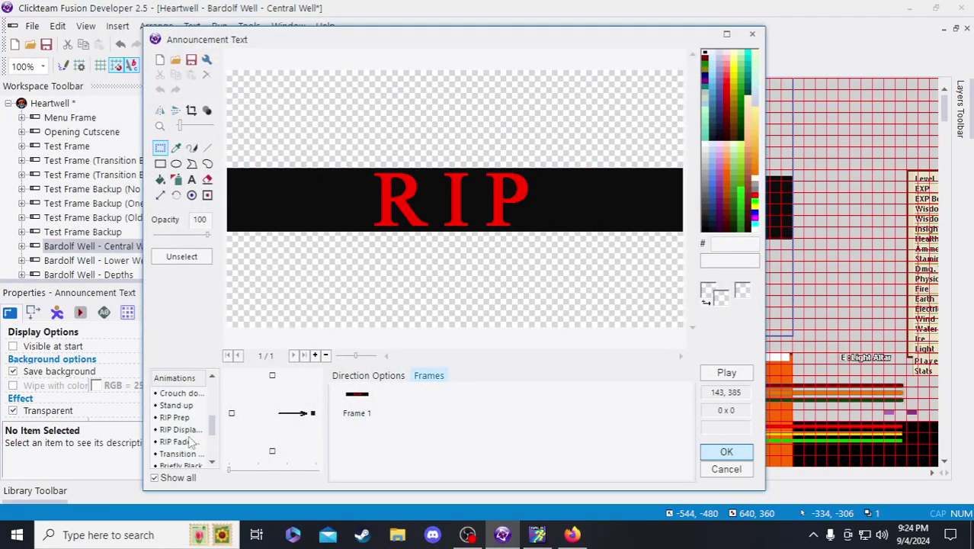
pyautogui.click(183, 466)
pyautogui.scroll(-4, 191, 457)
pyautogui.rightClick(183, 420)
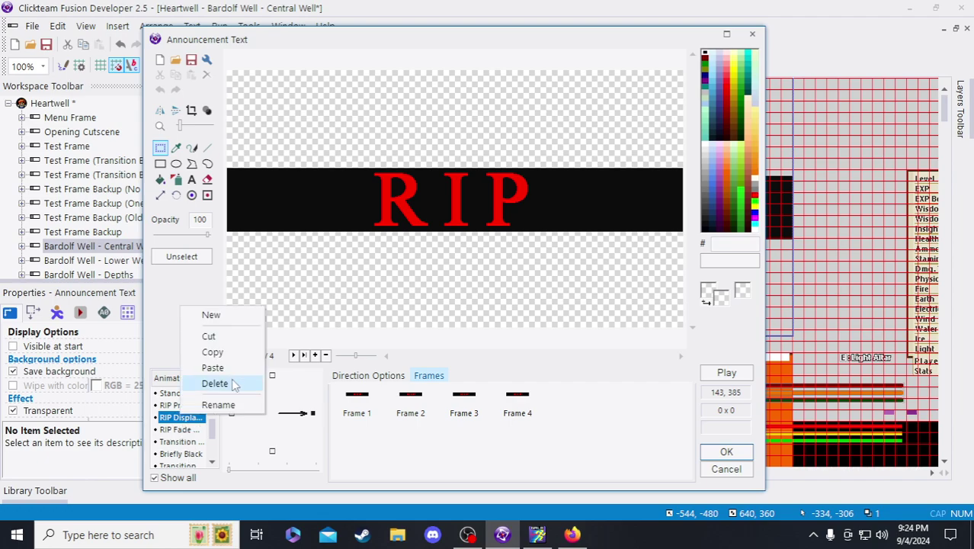
pyautogui.click(212, 352)
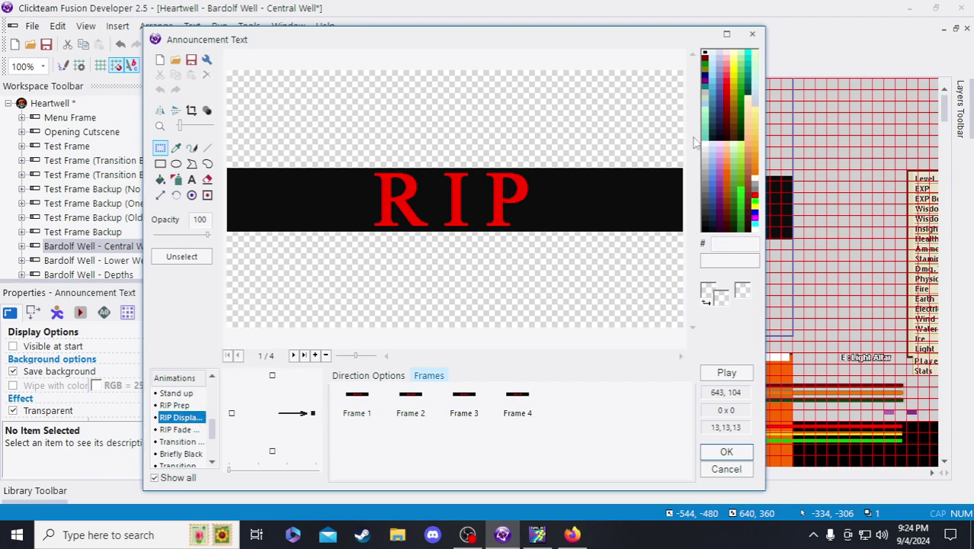
pyautogui.click(752, 34)
# - Paste the copied RIP Display animation over the one in Announcement Text of the Bardolf Well - Lower Well frame and accept the change
pyautogui.click(111, 260)
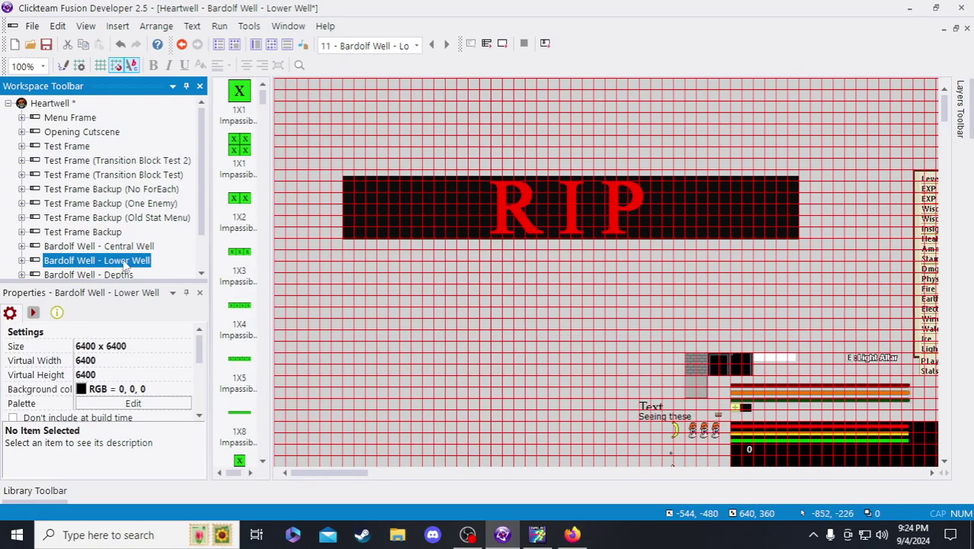
pyautogui.click(385, 222)
pyautogui.doubleClick(385, 222)
pyautogui.scroll(-5, 183, 435)
pyautogui.scroll(1, 197, 437)
pyautogui.scroll(-1, 195, 453)
pyautogui.click(181, 418)
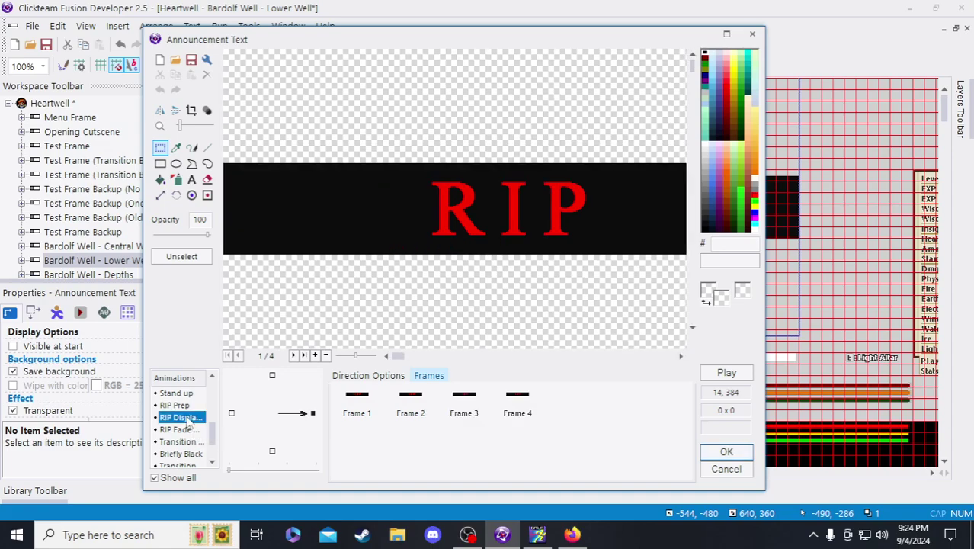
pyautogui.rightClick(189, 422)
pyautogui.click(233, 370)
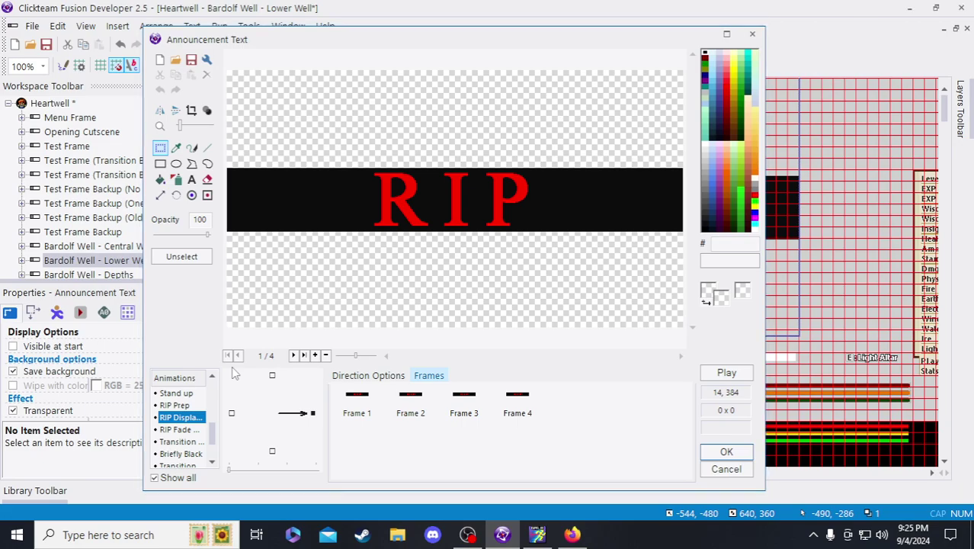
pyautogui.press('Return')
# - Replace the RIP Display animation of Announcement Text in the Bardolf Well - Depths frame with the copied one and accept the change
pyautogui.click(88, 275)
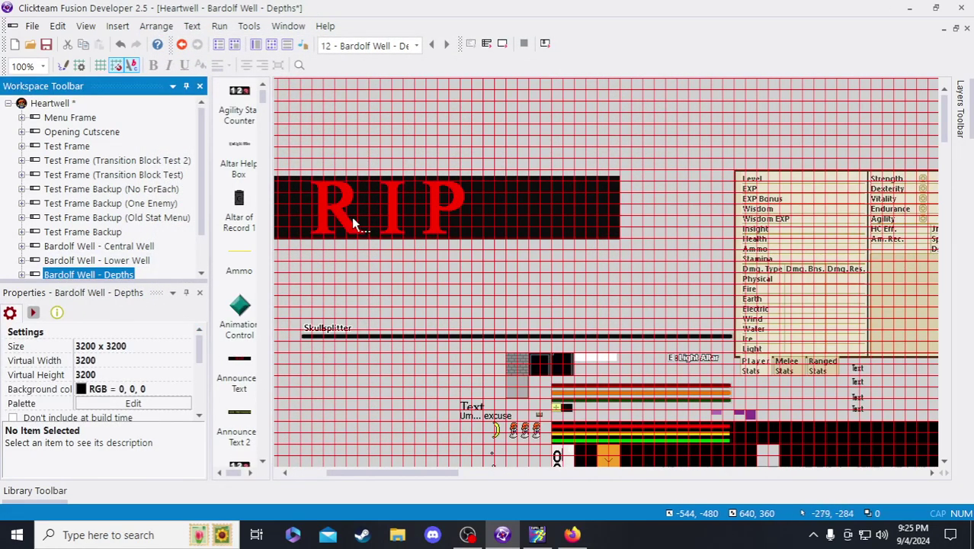
pyautogui.doubleClick(351, 216)
pyautogui.scroll(-3, 187, 439)
pyautogui.scroll(1, 187, 442)
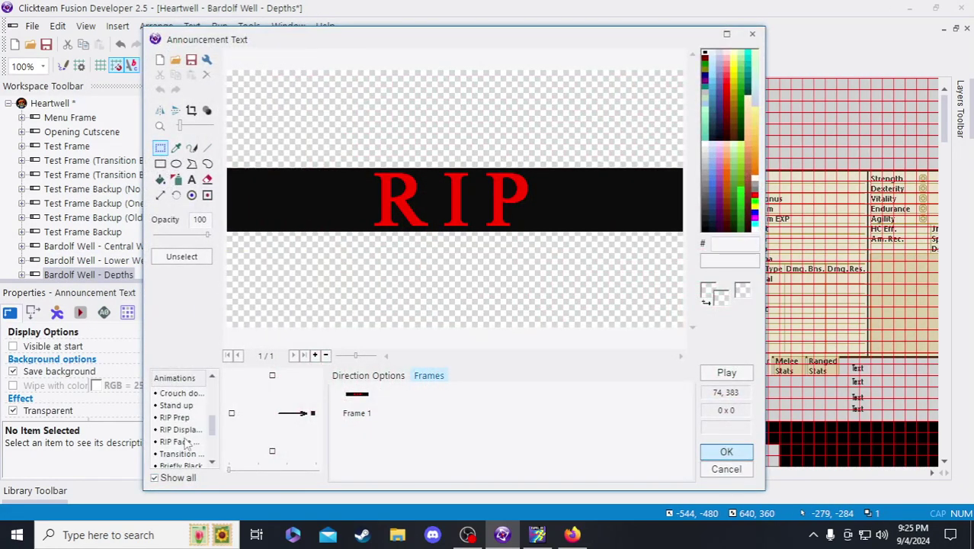
pyautogui.click(181, 430)
pyautogui.rightClick(181, 430)
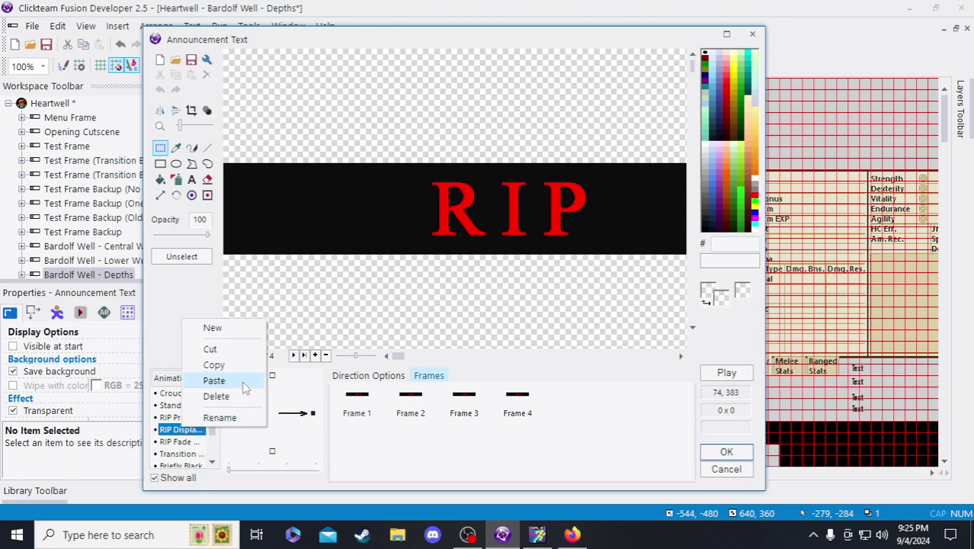
pyautogui.click(229, 380)
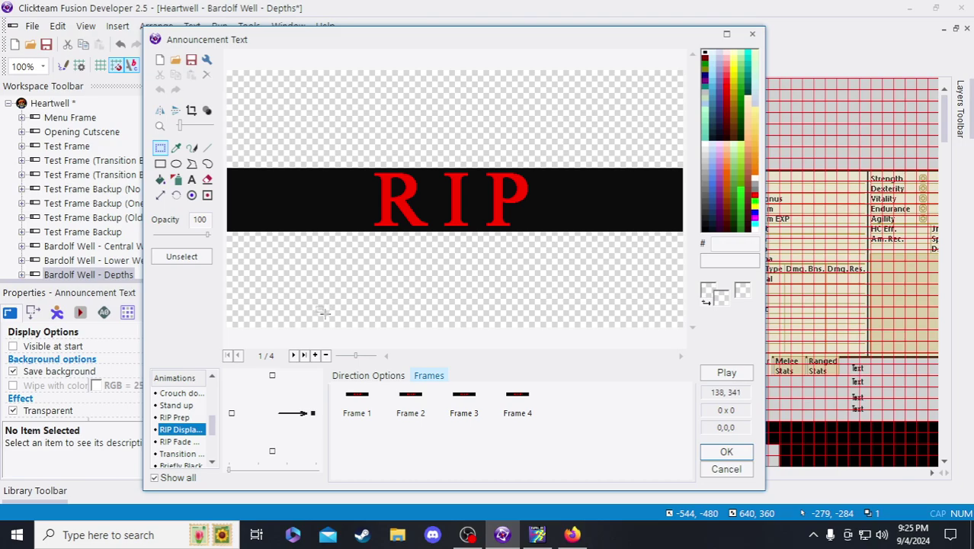
pyautogui.press('Return')
# - Paste the copied RIP Display animation over the one in Test Frame's Announcement Text and accept the change
pyautogui.doubleClick(77, 146)
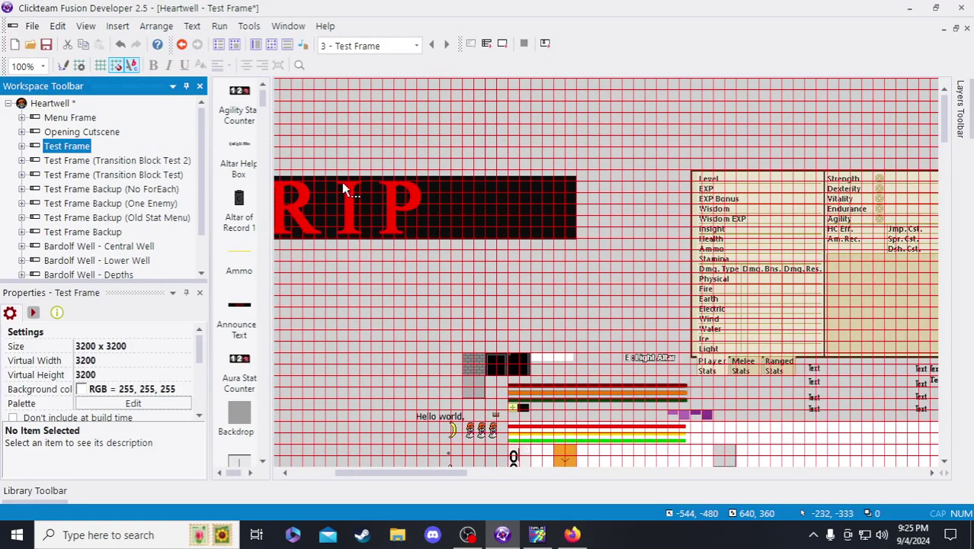
pyautogui.doubleClick(343, 189)
pyautogui.scroll(-1, 192, 441)
pyautogui.click(192, 406)
pyautogui.rightClick(196, 411)
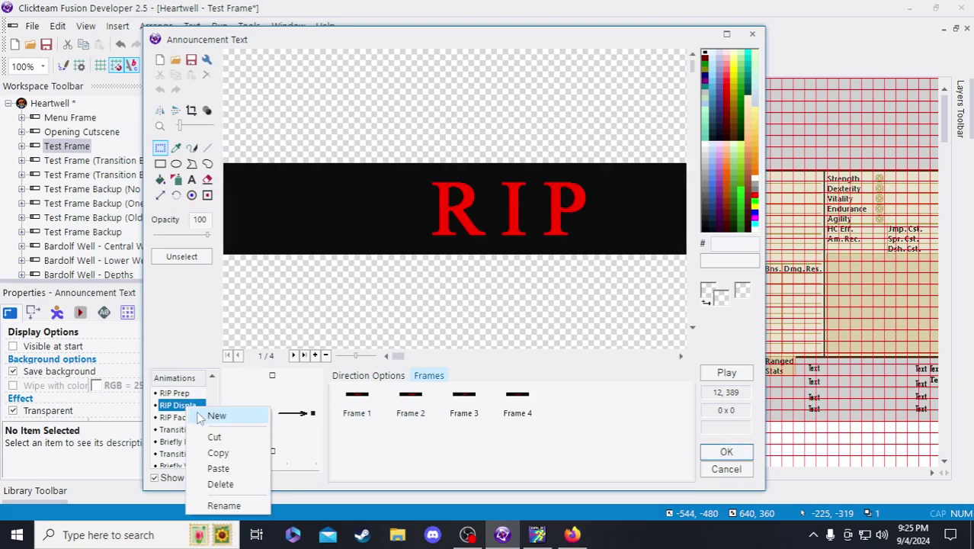
pyautogui.click(227, 469)
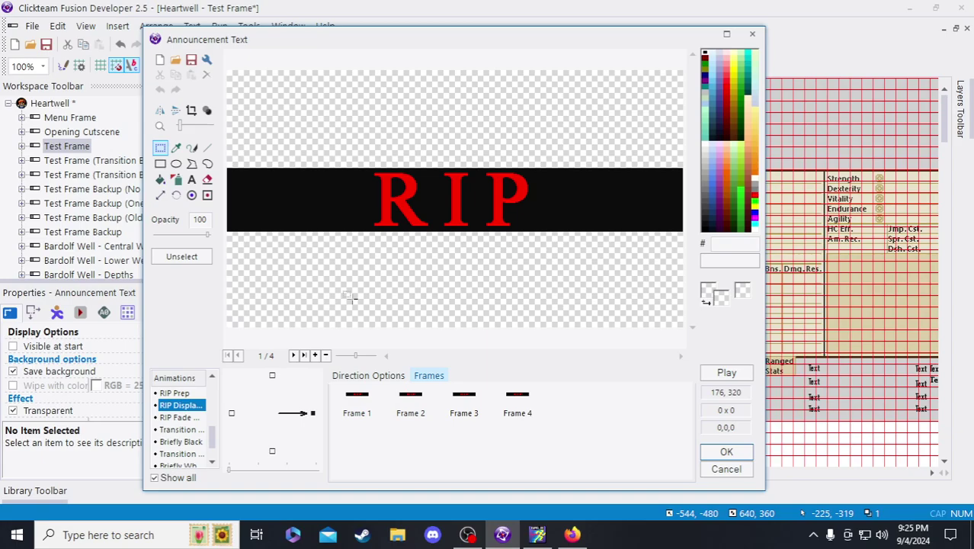
pyautogui.press('Return')
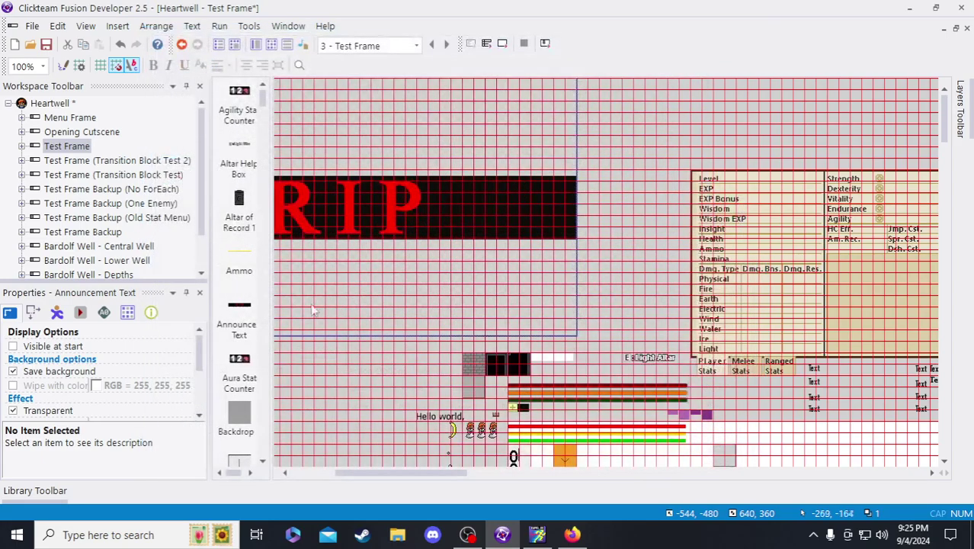
# - Copy the RIP Fade animation from Announcement Text in the Bardolf Well - Central Well frame and close the animation editor
pyautogui.doubleClick(137, 246)
pyautogui.doubleClick(419, 225)
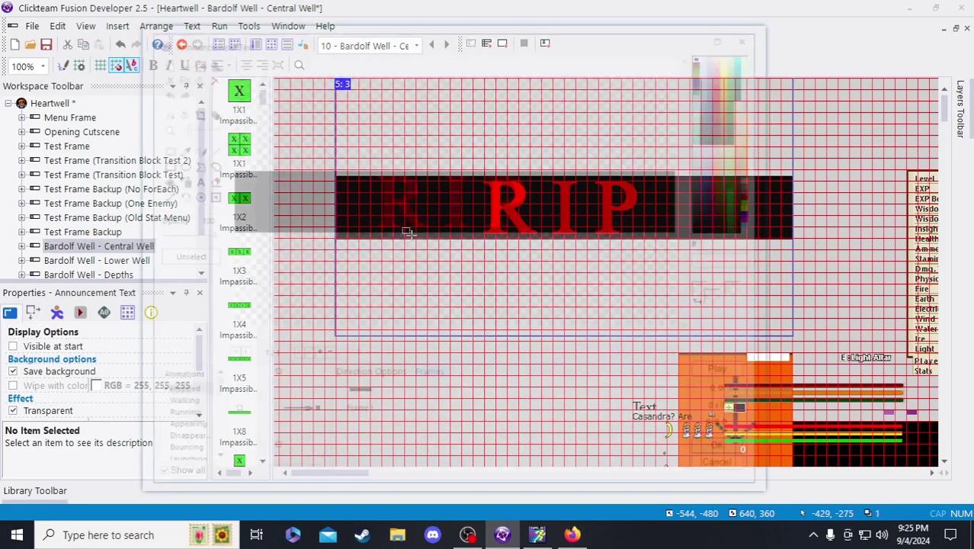
pyautogui.scroll(-1, 194, 426)
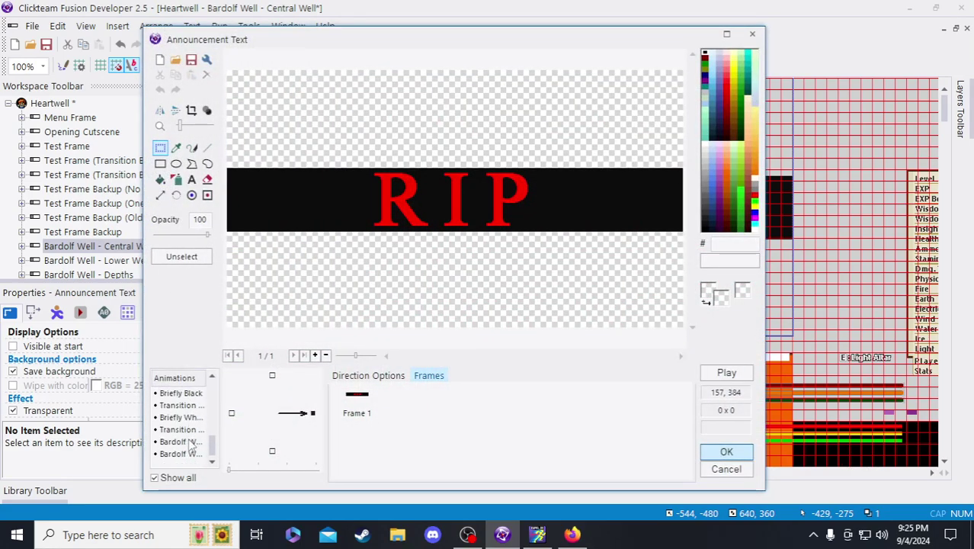
pyautogui.scroll(2, 197, 457)
pyautogui.click(180, 429)
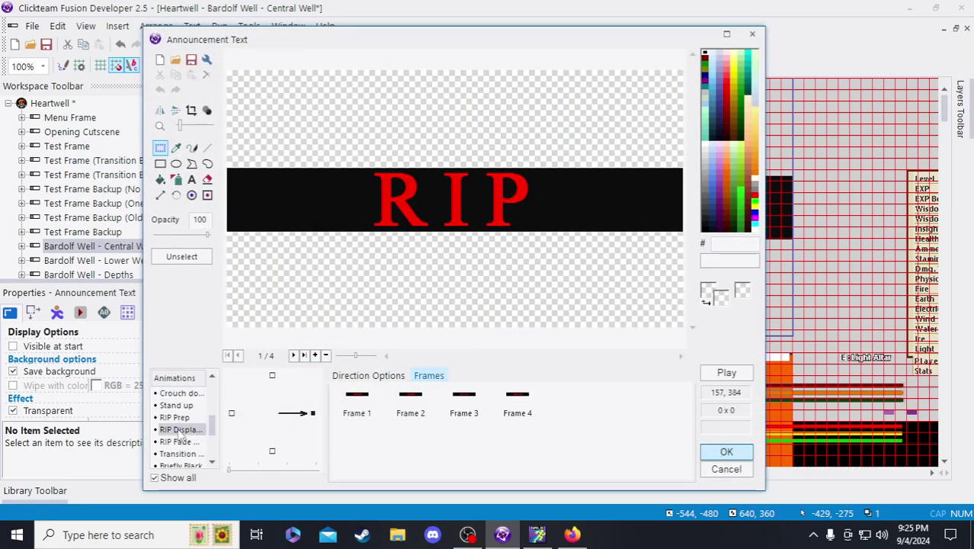
pyautogui.click(183, 441)
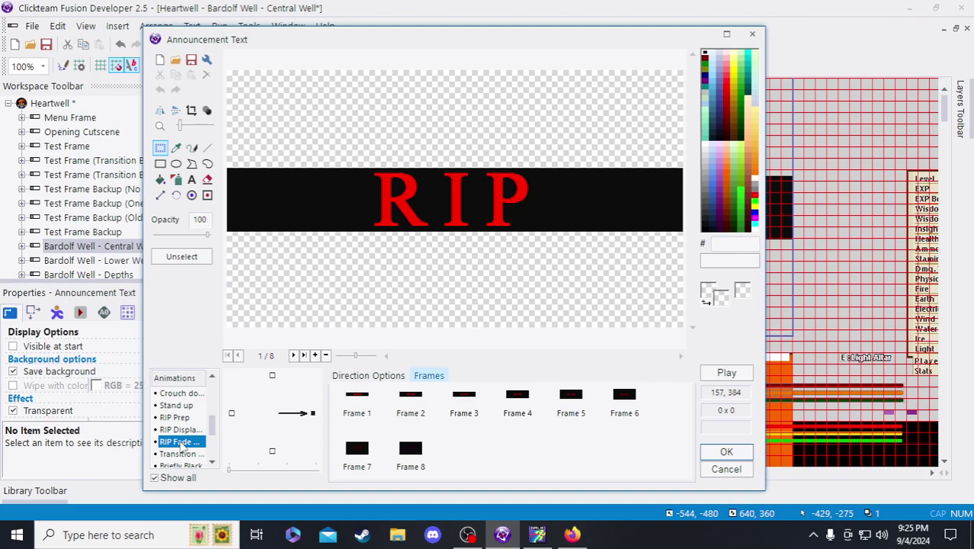
pyautogui.click(179, 430)
pyautogui.click(179, 441)
pyautogui.rightClick(180, 442)
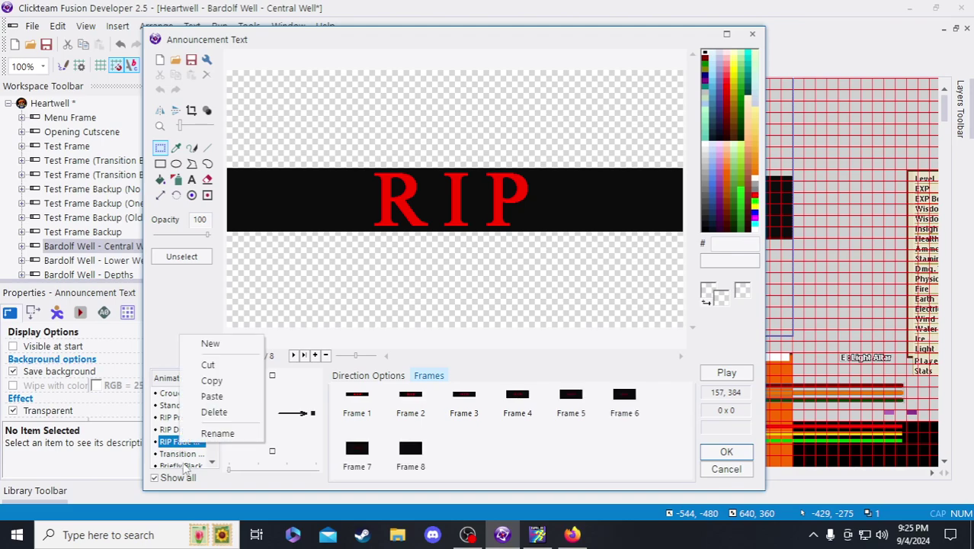
pyautogui.click(231, 385)
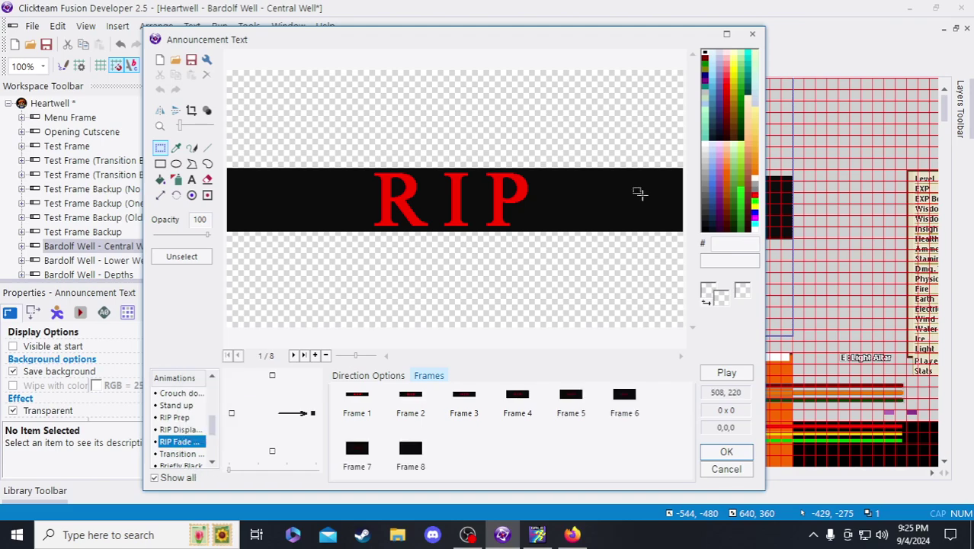
pyautogui.click(753, 35)
# - Paste the copied RIP Fade animation over the one in Announcement Text of the Bardolf Well - Lower Well frame and accept the change
pyautogui.click(96, 260)
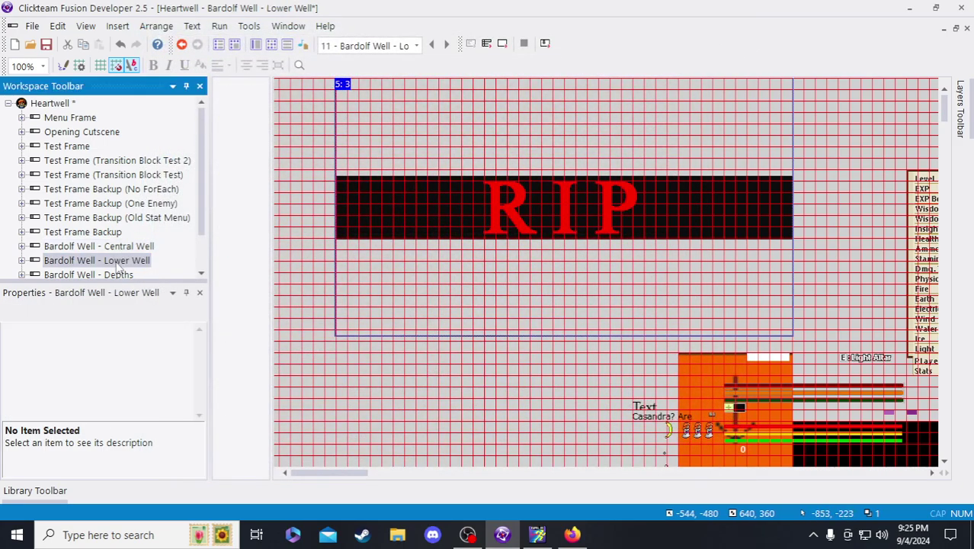
pyautogui.doubleClick(424, 234)
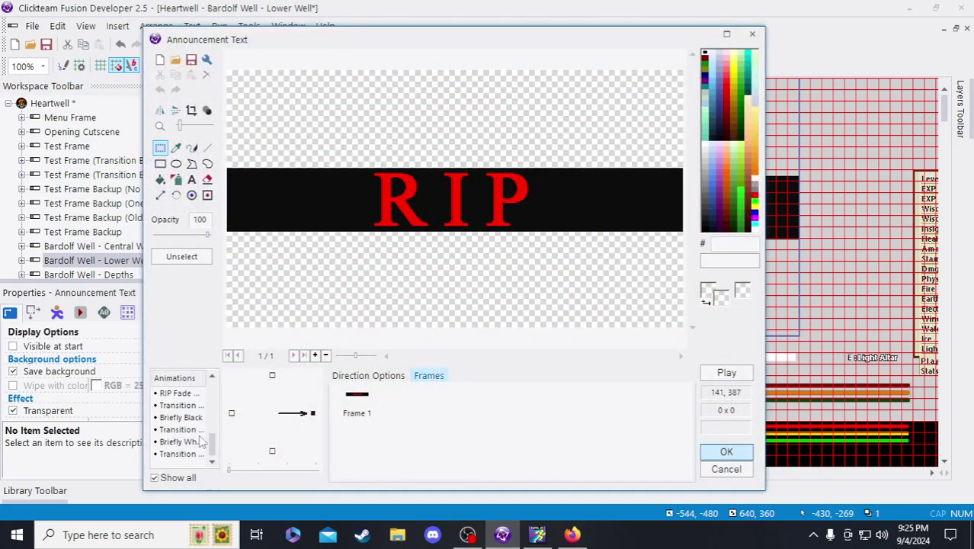
pyautogui.scroll(2, 196, 433)
pyautogui.click(181, 430)
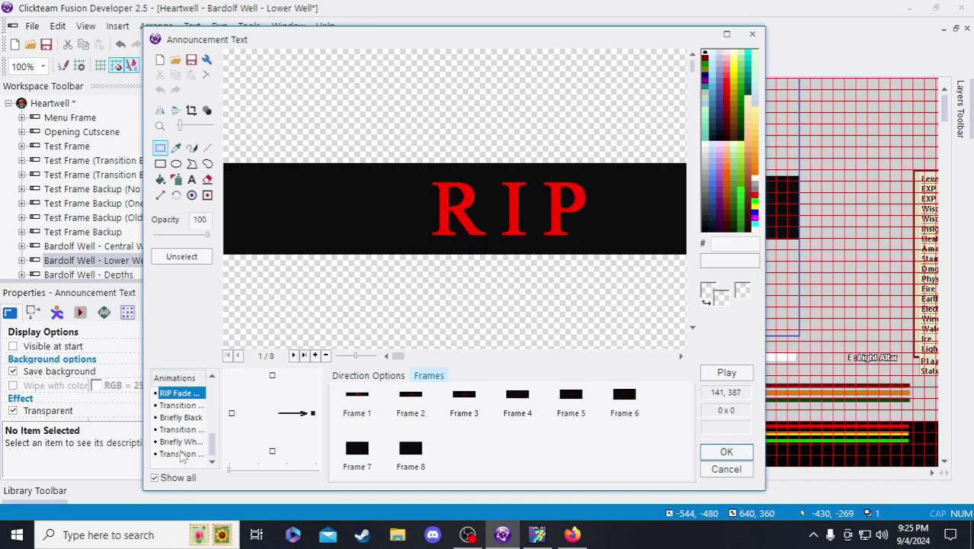
pyautogui.rightClick(179, 393)
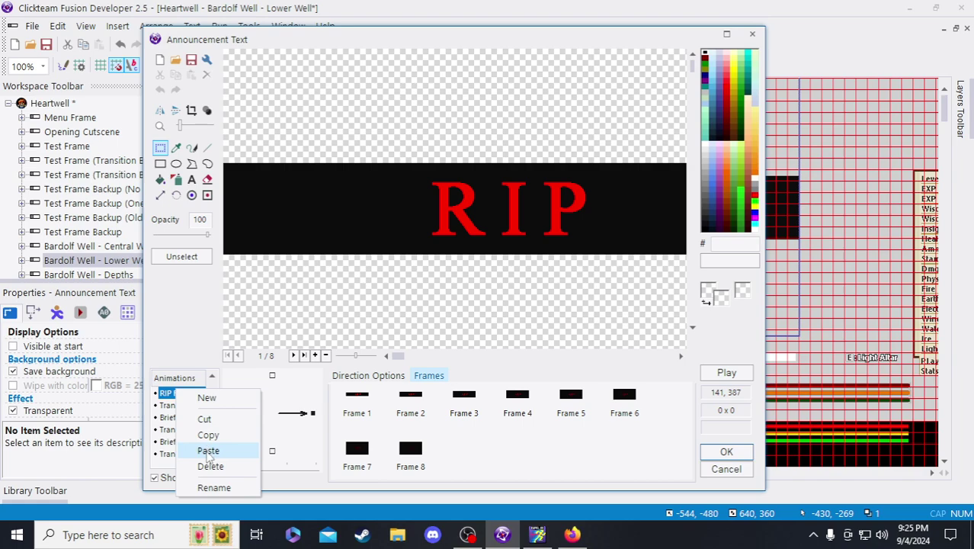
pyautogui.click(208, 450)
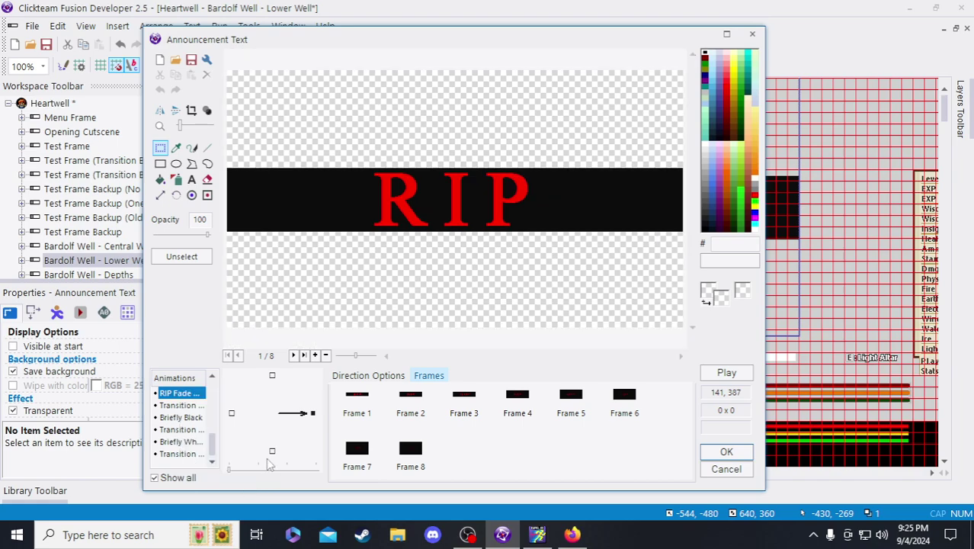
pyautogui.scroll(1, 181, 446)
pyautogui.press('Return')
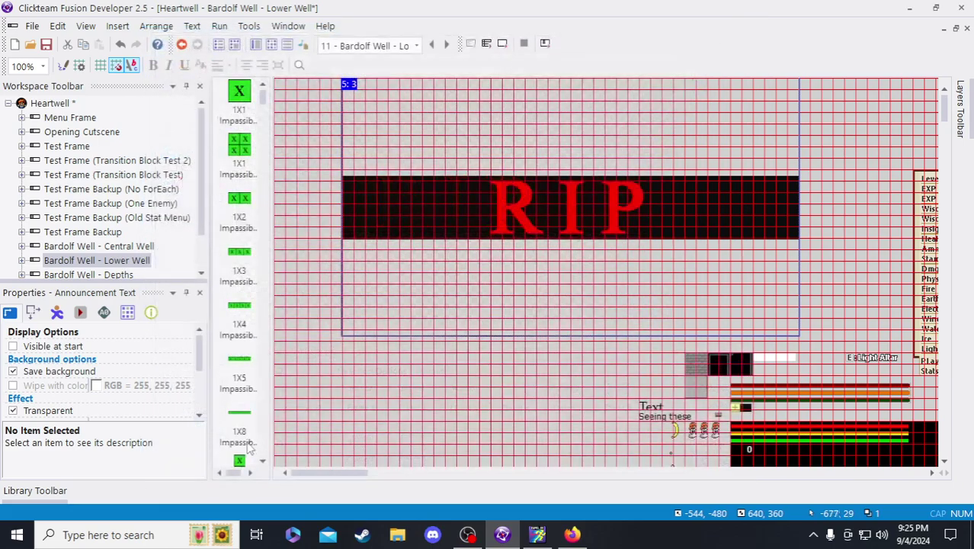
# - Replace the RIP Fade animation of Announcement Text in the Bardolf Well - Depths frame with the copied one and accept the change
pyautogui.doubleClick(114, 276)
pyautogui.doubleClick(407, 225)
pyautogui.scroll(-10, 186, 434)
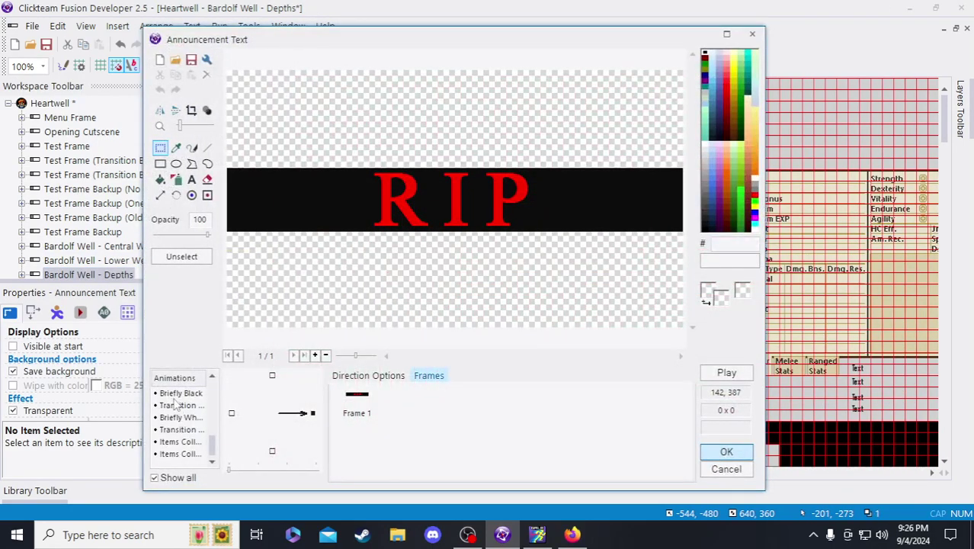
pyautogui.click(175, 406)
pyautogui.scroll(1, 173, 420)
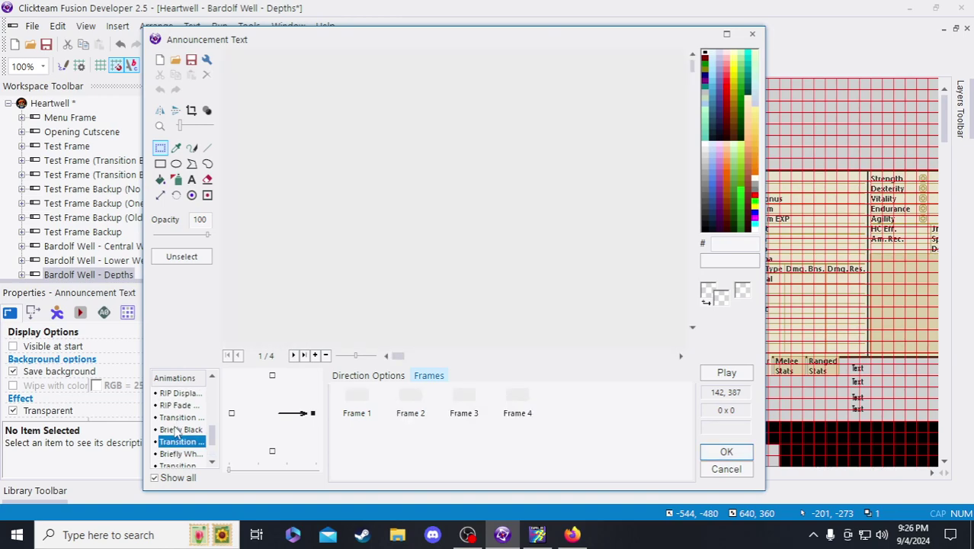
pyautogui.scroll(-1, 176, 433)
pyautogui.scroll(1, 196, 451)
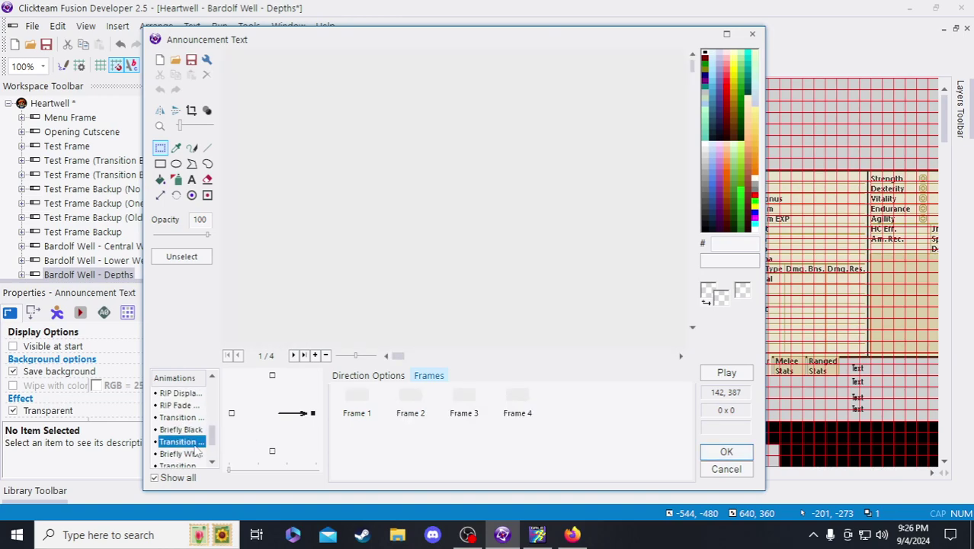
pyautogui.click(181, 405)
pyautogui.click(180, 394)
pyautogui.click(182, 406)
pyautogui.rightClick(182, 406)
pyautogui.click(225, 463)
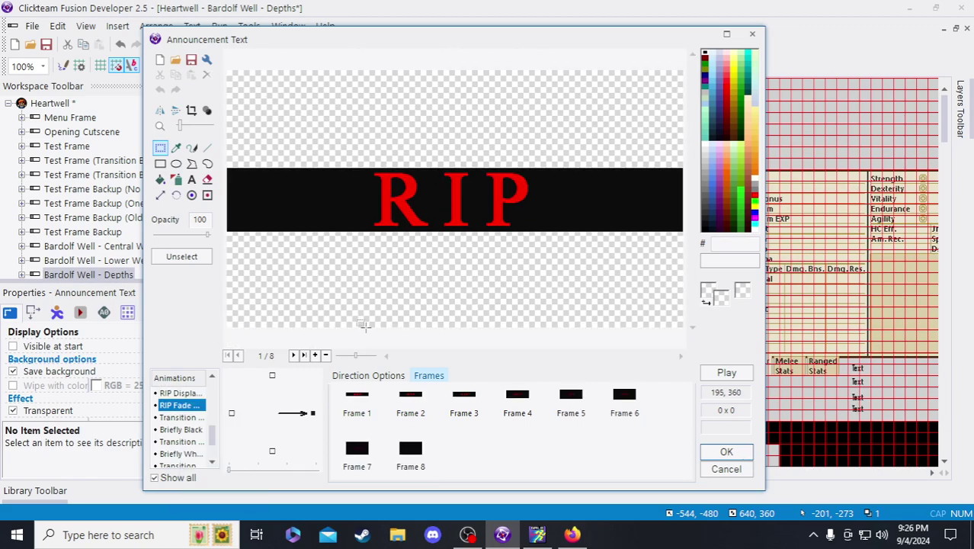
pyautogui.press('Return')
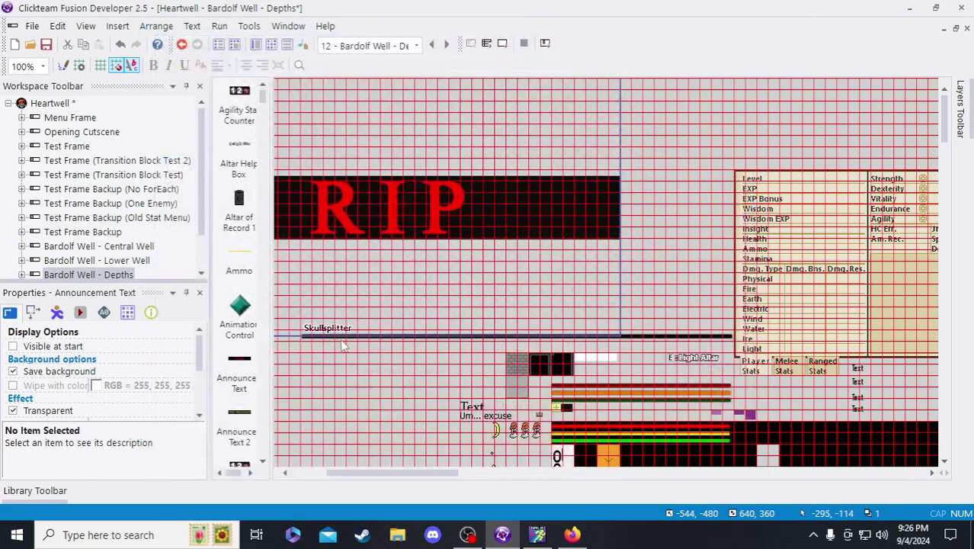
# - Copy the RIP Fade animation of Central Well's Announcement Text again and close the animation editor
pyautogui.click(107, 247)
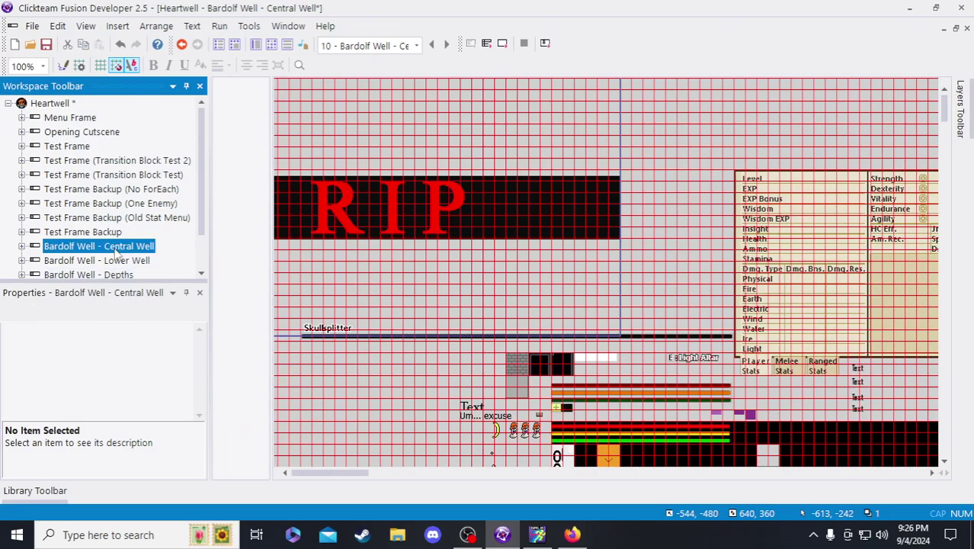
pyautogui.doubleClick(439, 220)
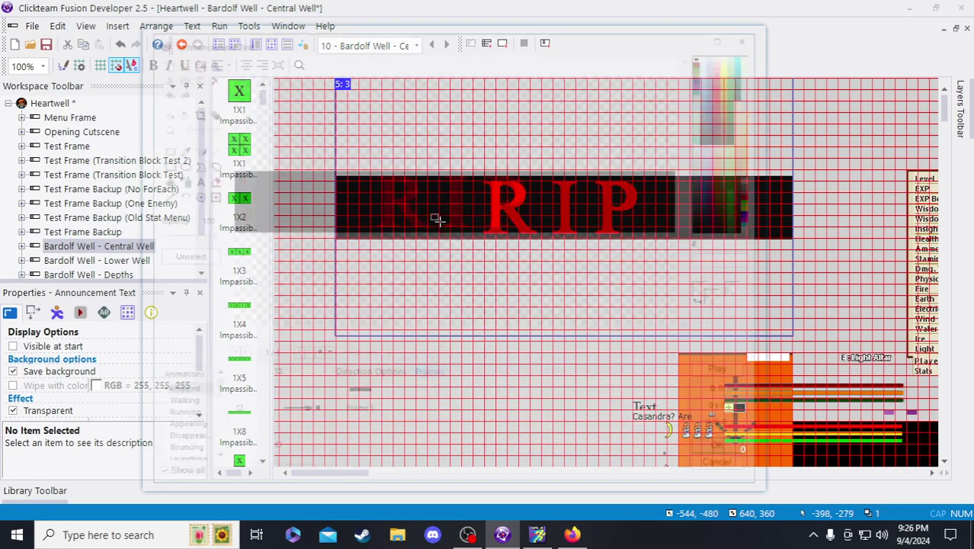
pyautogui.scroll(1, 196, 416)
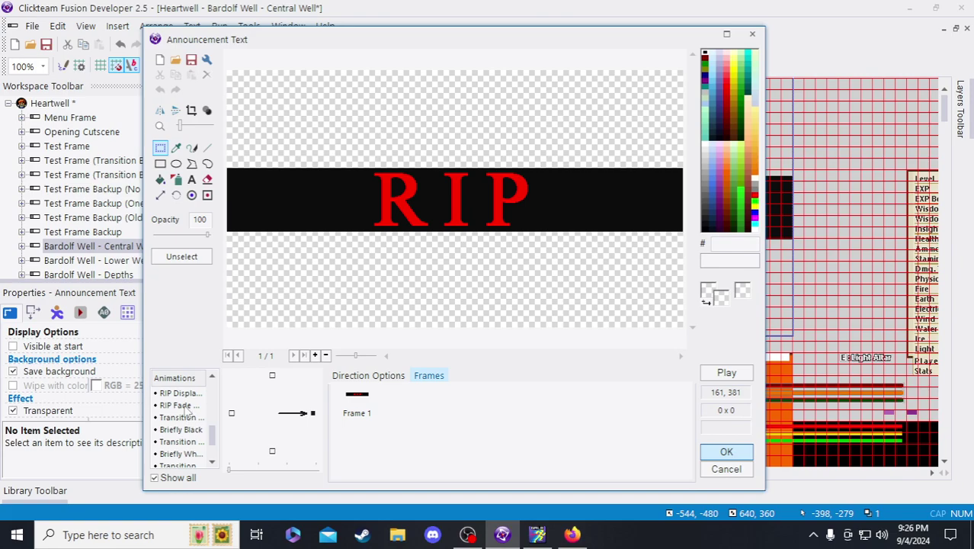
pyautogui.click(189, 407)
pyautogui.rightClick(186, 405)
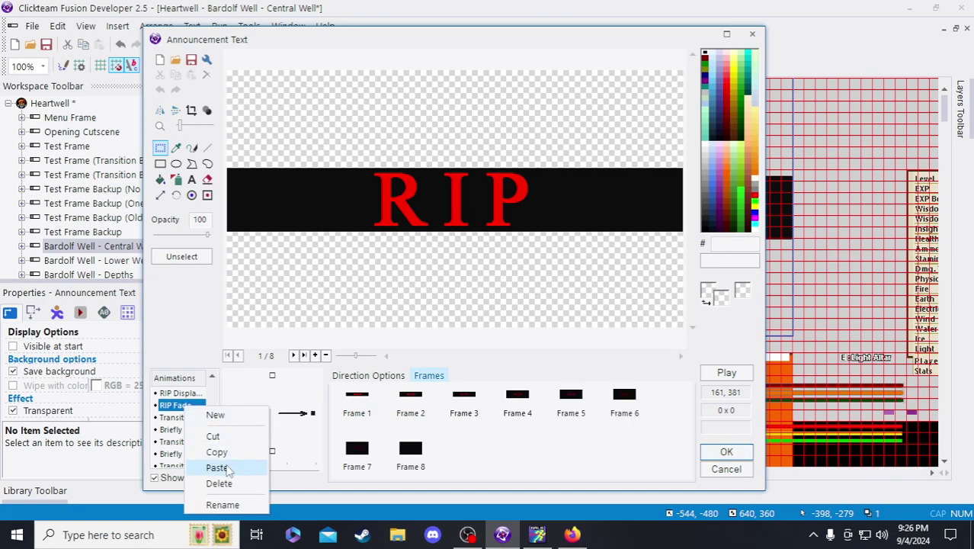
pyautogui.click(217, 452)
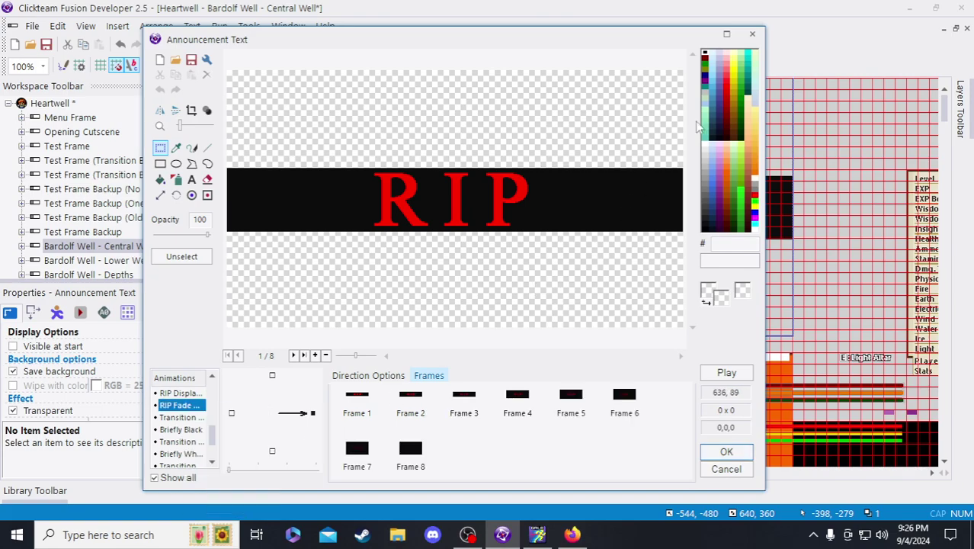
pyautogui.click(753, 33)
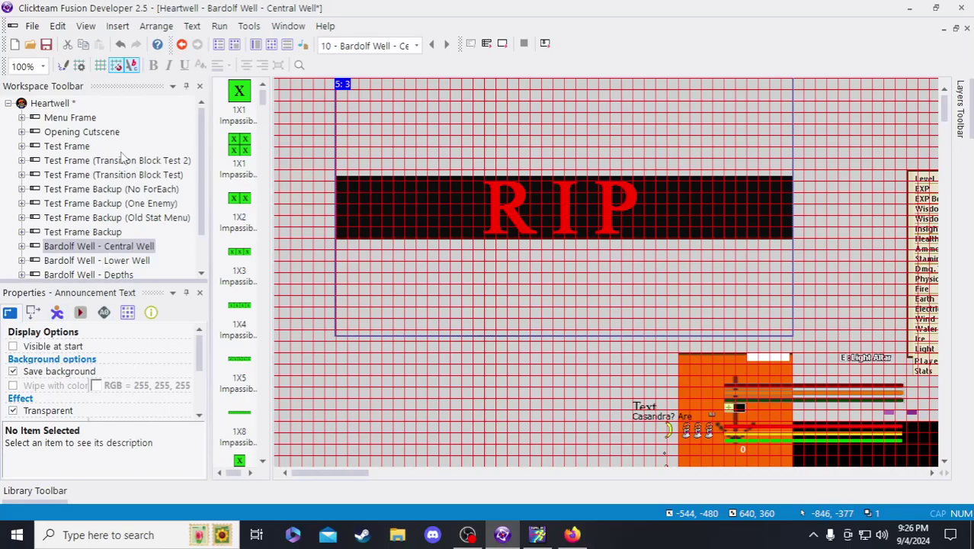
# - Paste the copied RIP Fade animation over the one in the Test Frame's Announcement Text and accept the change
pyautogui.doubleClick(76, 147)
pyautogui.doubleClick(429, 225)
pyautogui.scroll(-3, 202, 432)
pyautogui.click(179, 454)
pyautogui.rightClick(176, 453)
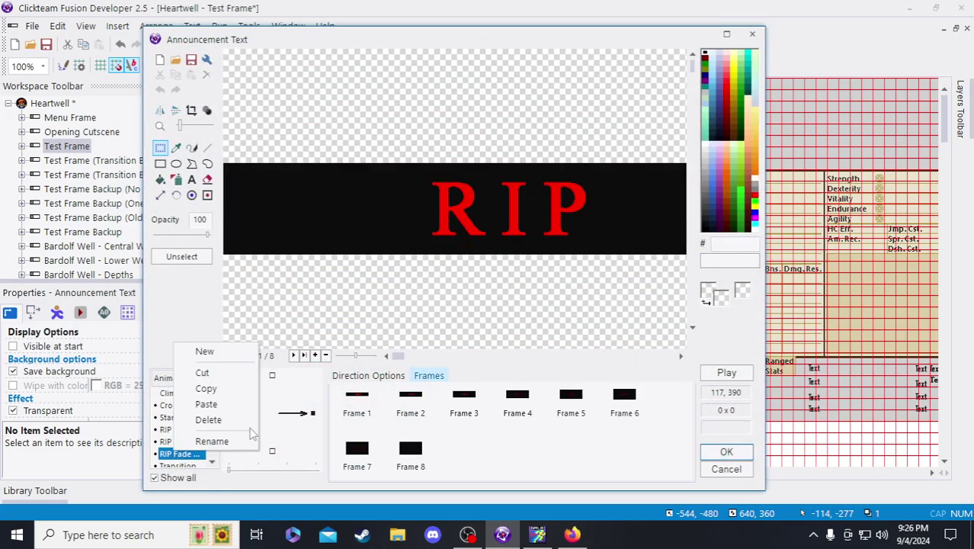
pyautogui.click(226, 405)
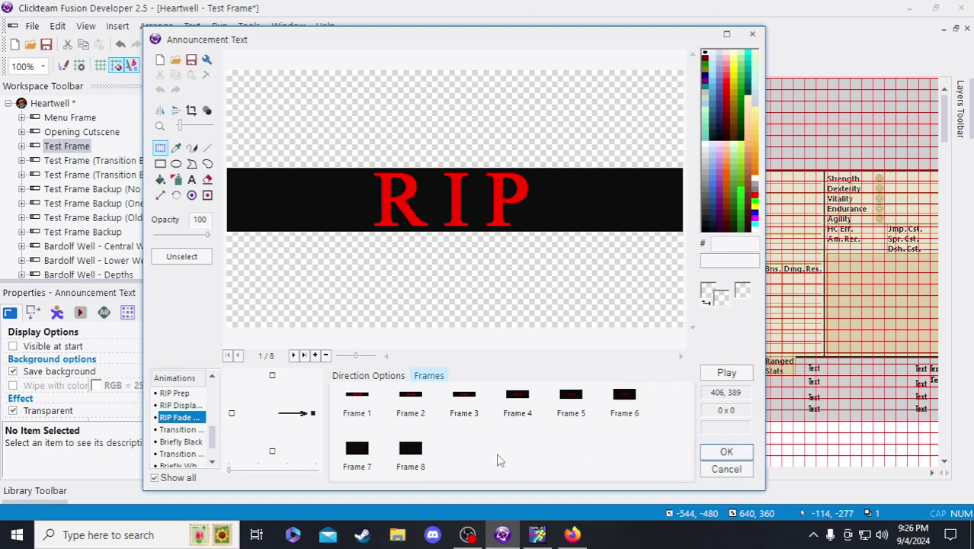
pyautogui.press('Return')
# - Check the direction speed settings of the Transition, Briefly Black, Briefly White and Bardolf Well animations in Central Well's Announcement Text
pyautogui.scroll(-1, 121, 216)
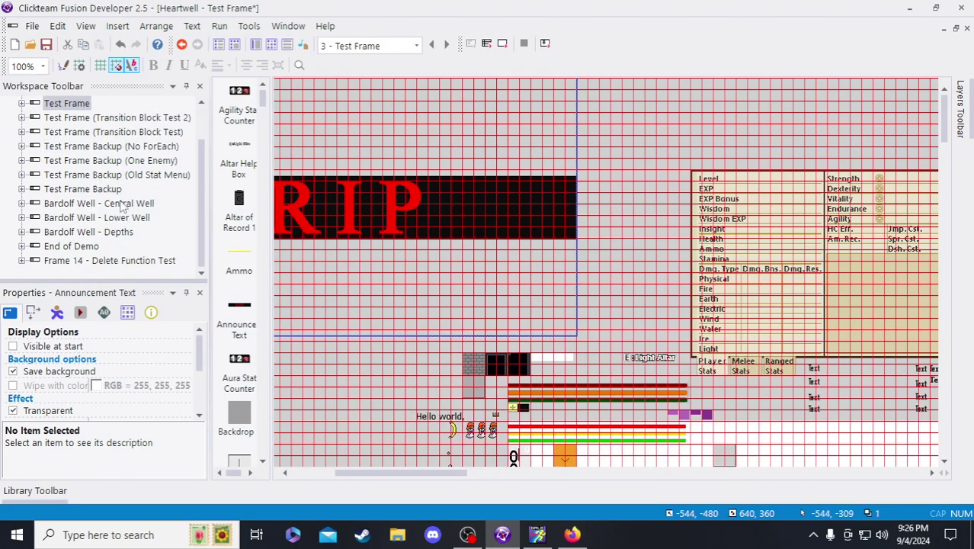
pyautogui.click(123, 204)
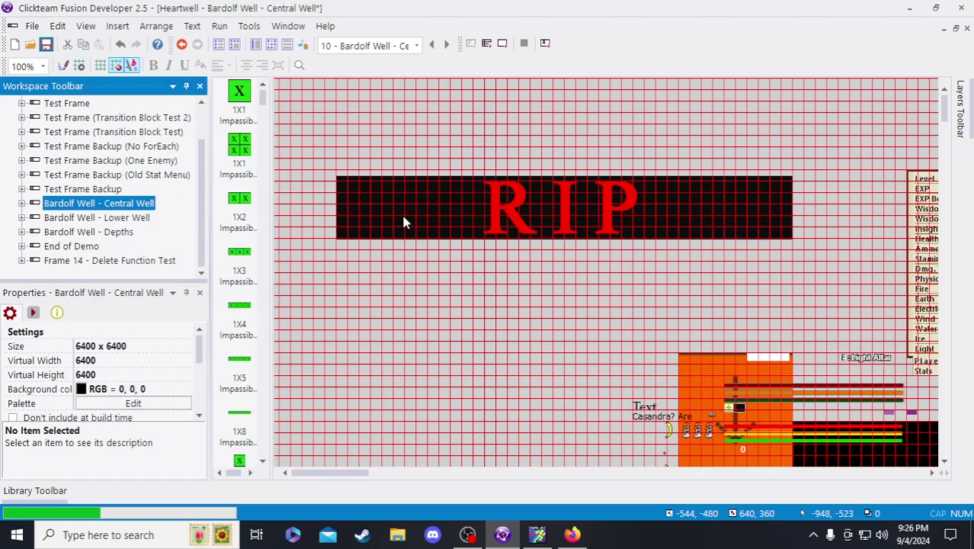
pyautogui.doubleClick(417, 208)
pyautogui.scroll(-5, 183, 448)
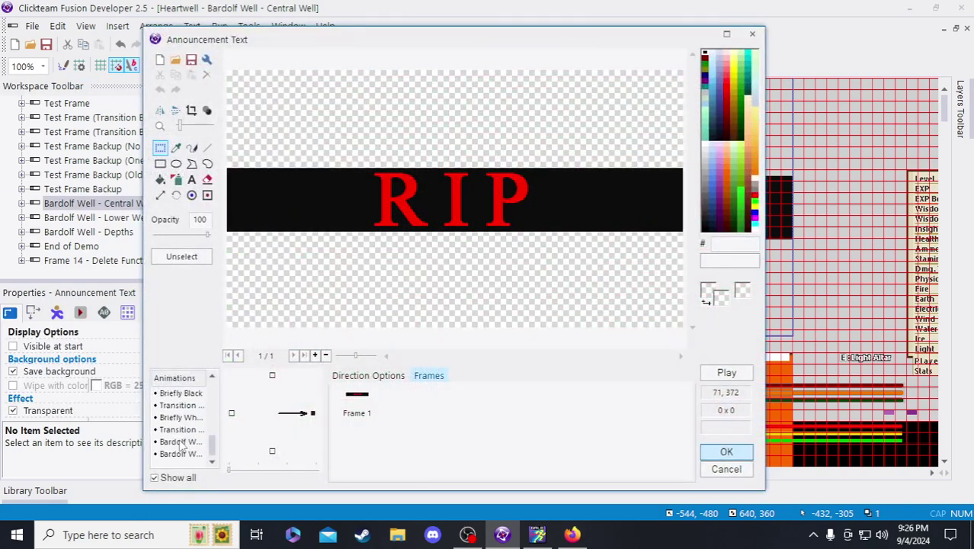
pyautogui.scroll(1, 183, 438)
pyautogui.click(181, 418)
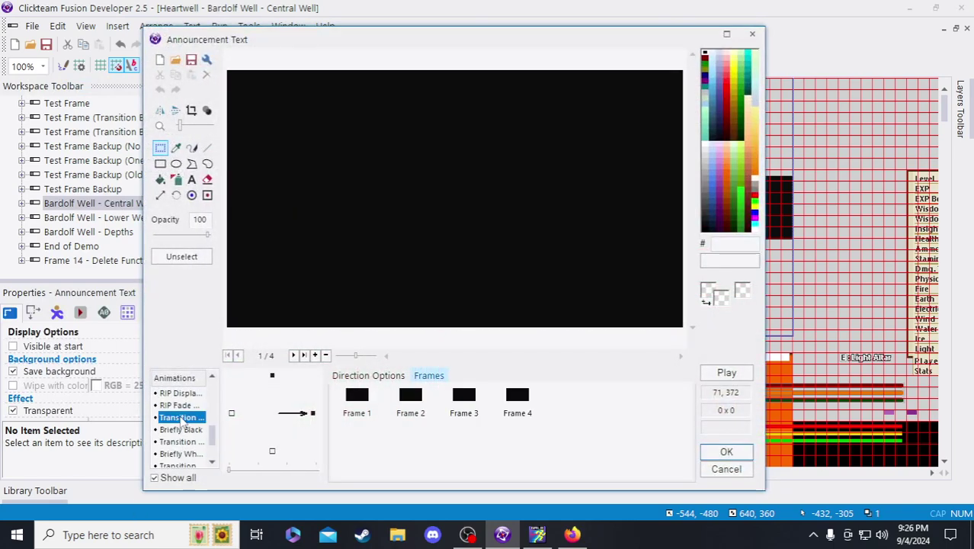
pyautogui.click(368, 375)
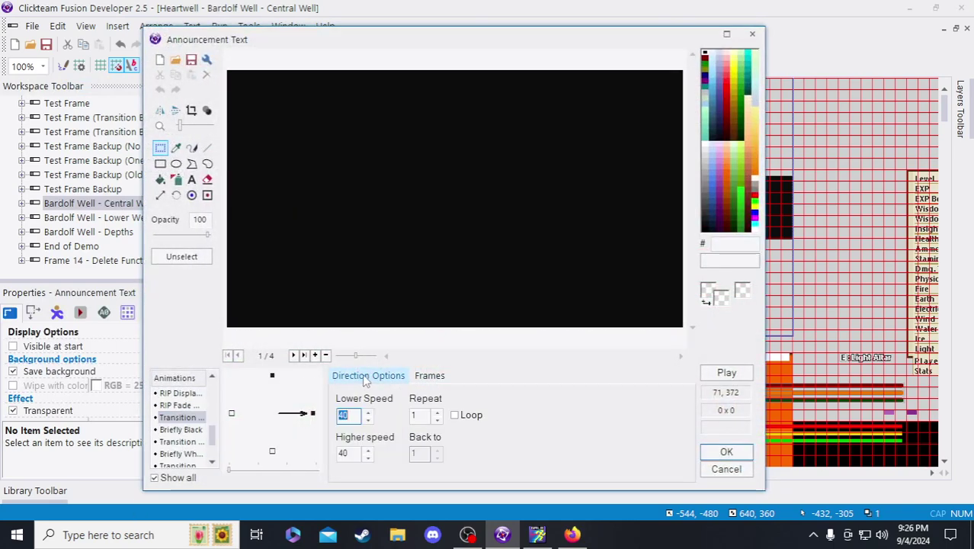
pyautogui.click(183, 430)
pyautogui.click(181, 442)
pyautogui.click(183, 454)
pyautogui.scroll(-1, 184, 465)
pyautogui.click(180, 430)
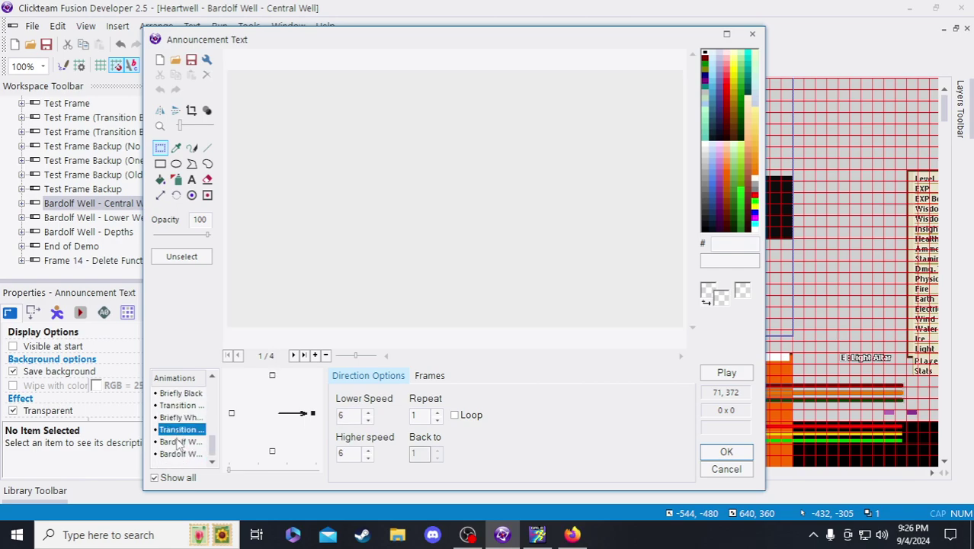
pyautogui.click(180, 442)
pyautogui.click(180, 455)
pyautogui.scroll(1, 177, 438)
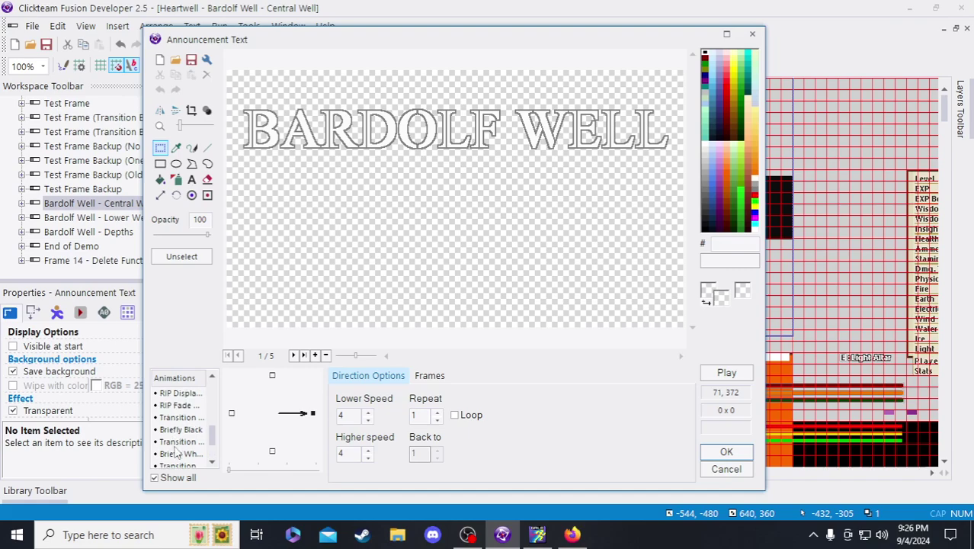
# - Copy the black Transition animation that follows RIP Fade in Central Well's Announcement Text, check its frames and close the animation editor
pyautogui.click(182, 419)
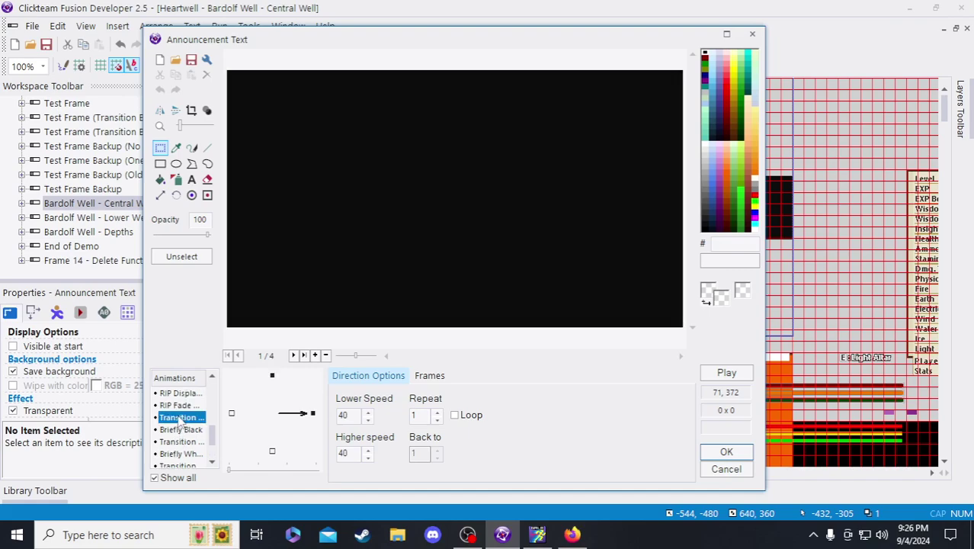
pyautogui.rightClick(179, 419)
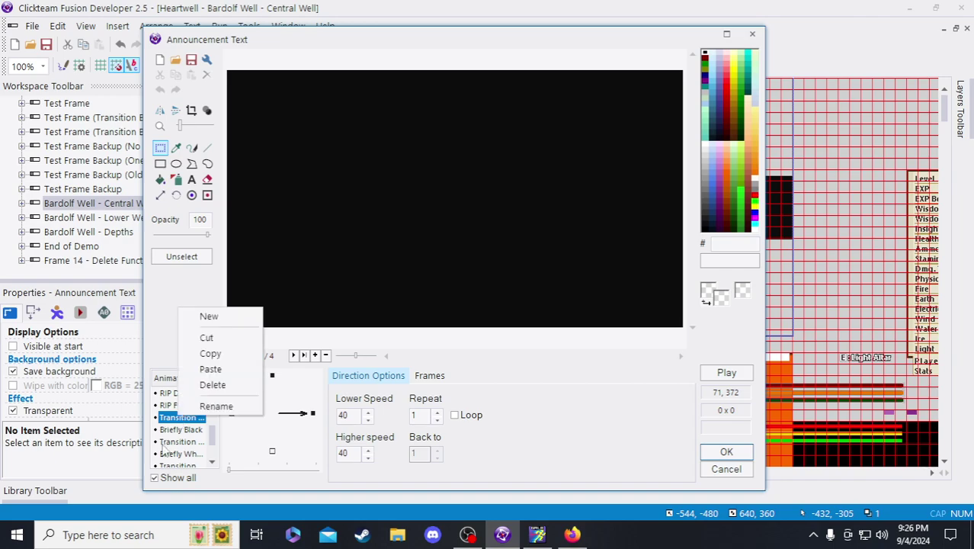
pyautogui.click(239, 353)
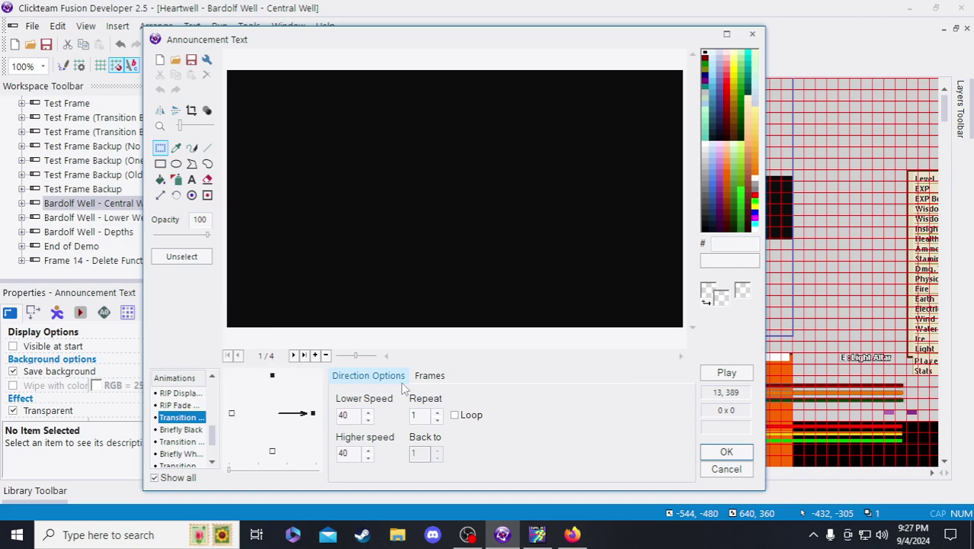
pyautogui.click(427, 376)
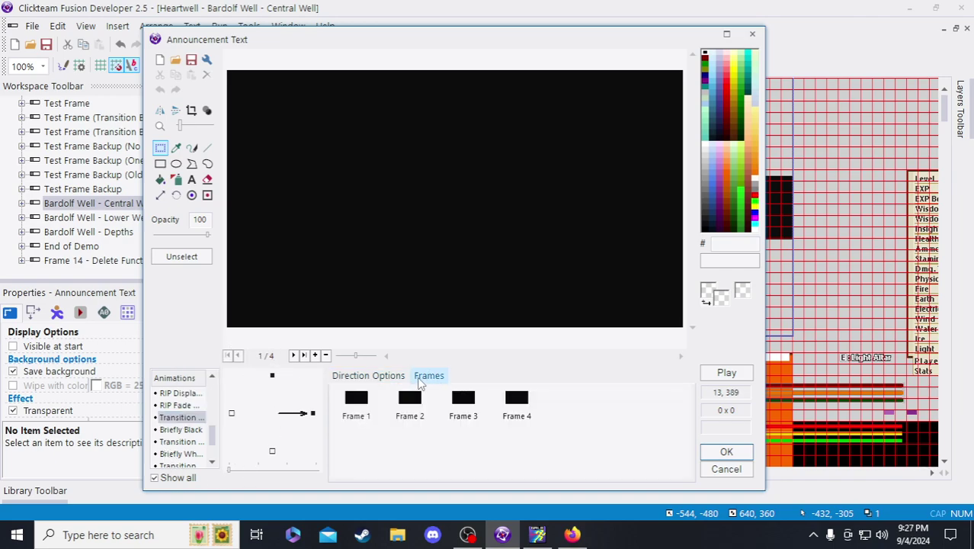
pyautogui.click(753, 36)
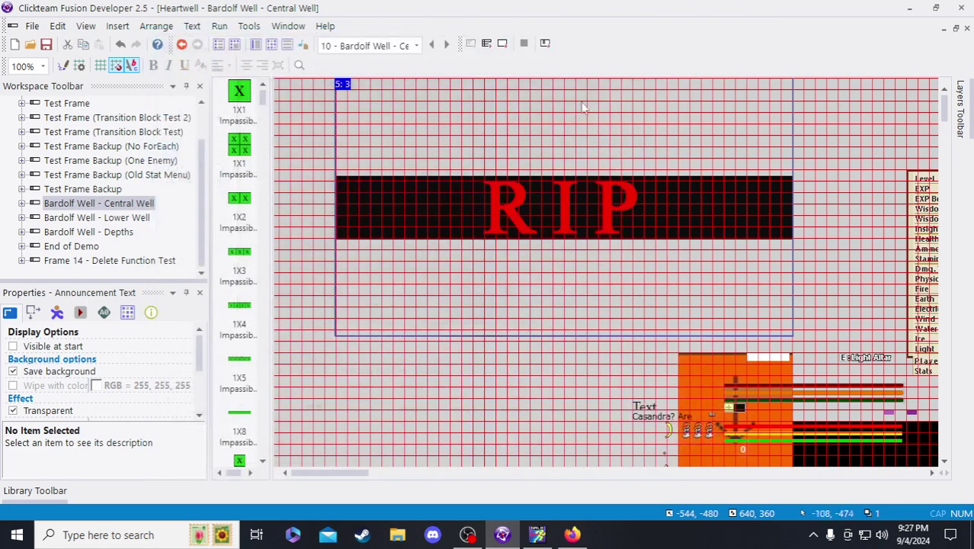
# - Paste the copied black Transition animation over the one after RIP Fade in Lower Well's Announcement Text and accept the change
pyautogui.click(124, 217)
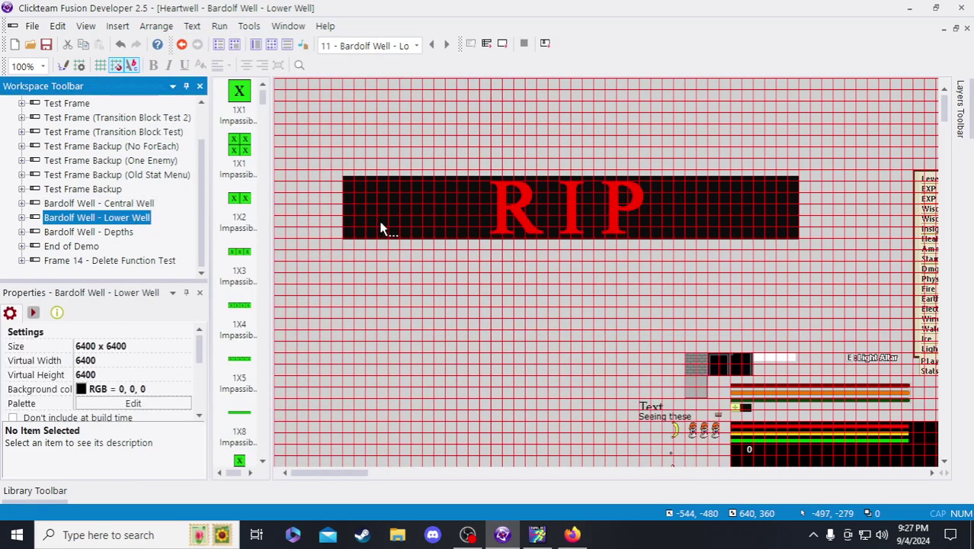
pyautogui.doubleClick(387, 223)
pyautogui.scroll(-5, 181, 425)
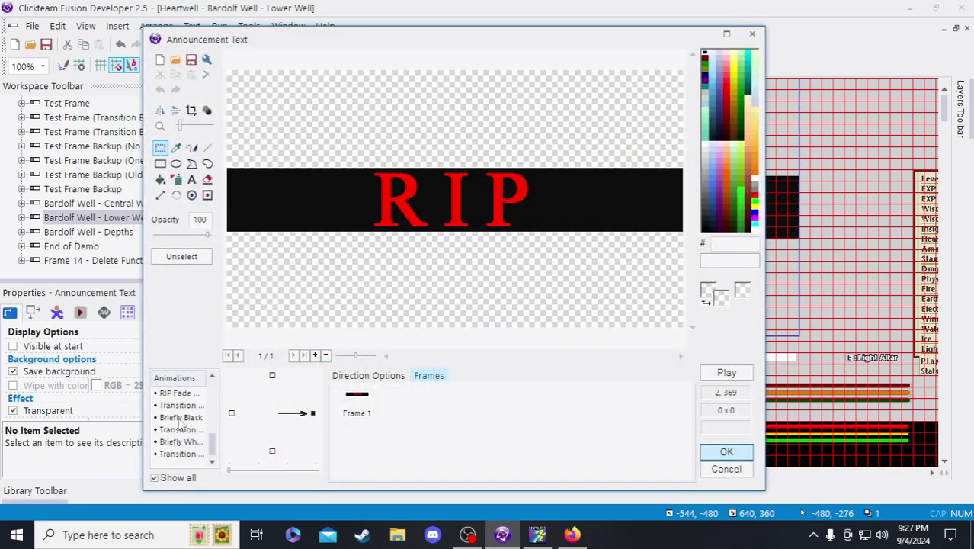
pyautogui.scroll(1, 180, 422)
pyautogui.click(180, 437)
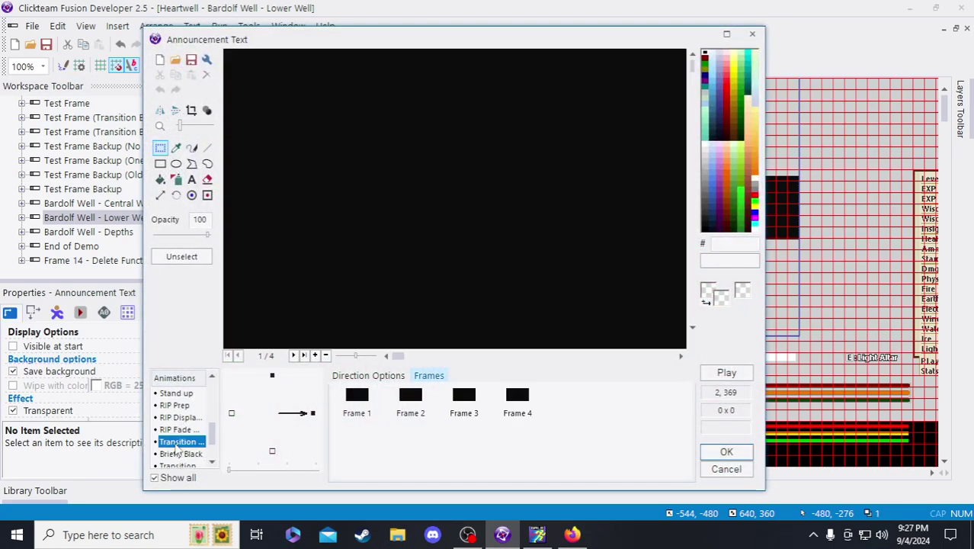
pyautogui.scroll(-1, 176, 446)
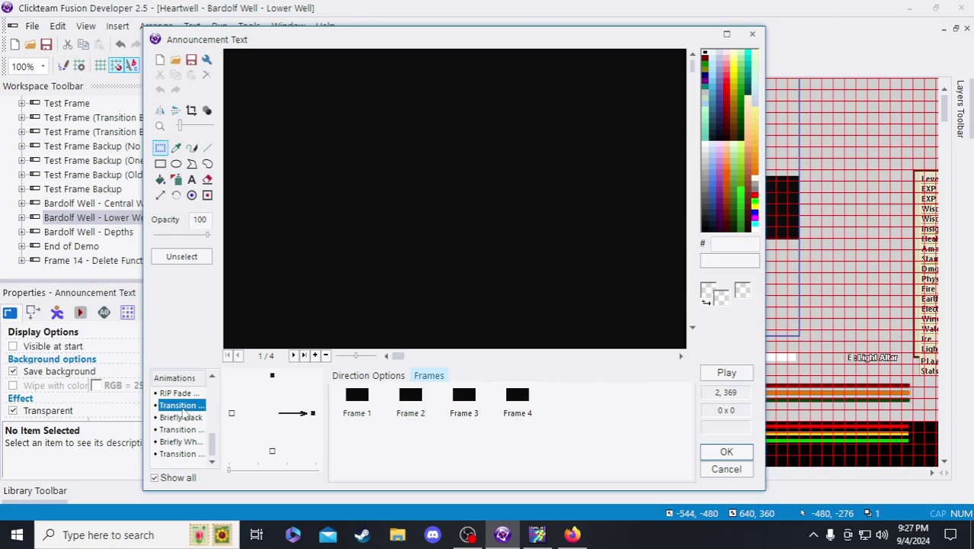
pyautogui.rightClick(182, 413)
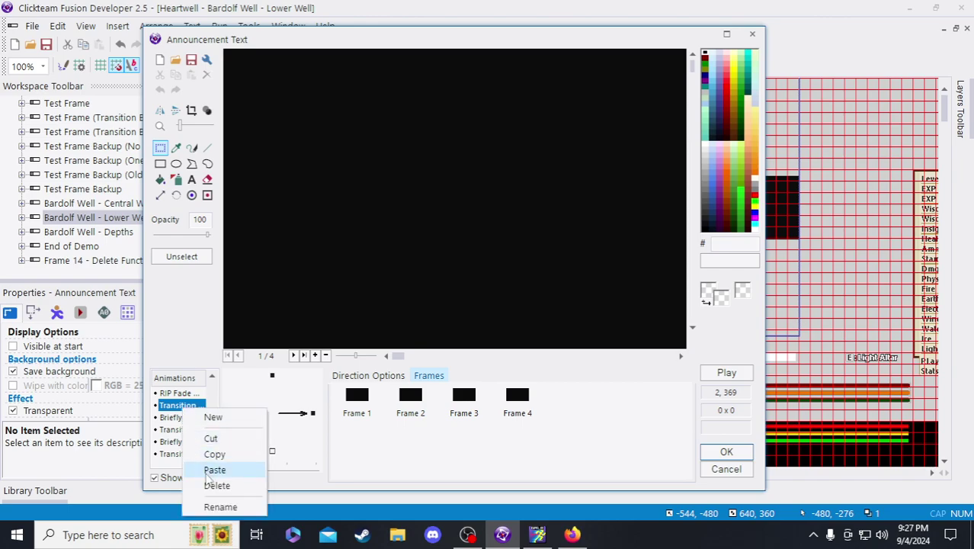
pyautogui.click(207, 471)
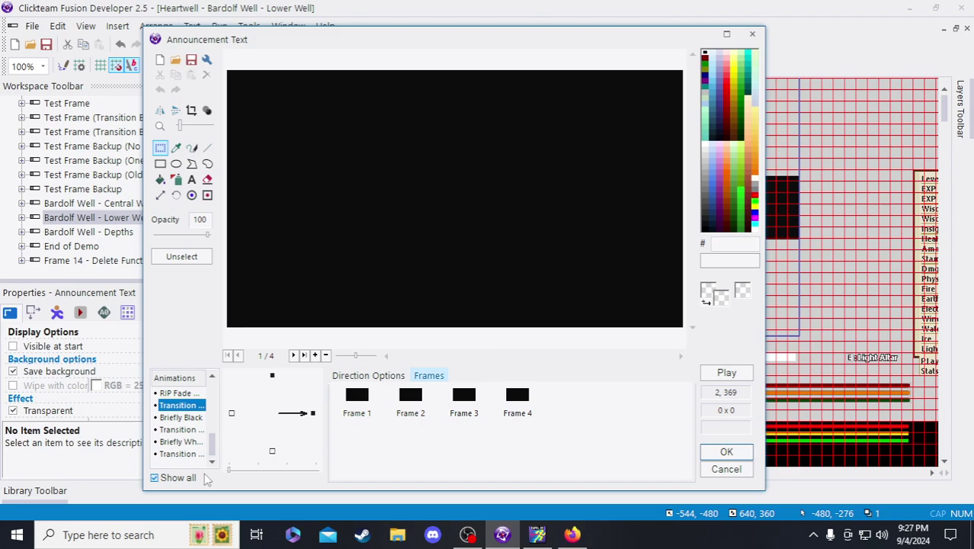
pyautogui.press('Return')
# - Replace the black Transition animation after RIP Fade in Announcement Text of the Bardolf Well - Depths frame with the copied one and accept
pyautogui.click(116, 232)
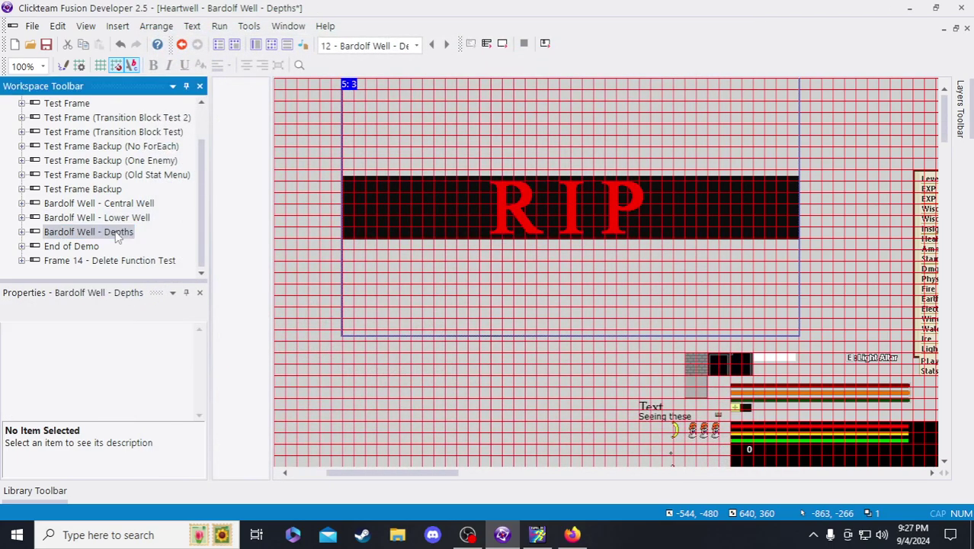
pyautogui.doubleClick(396, 227)
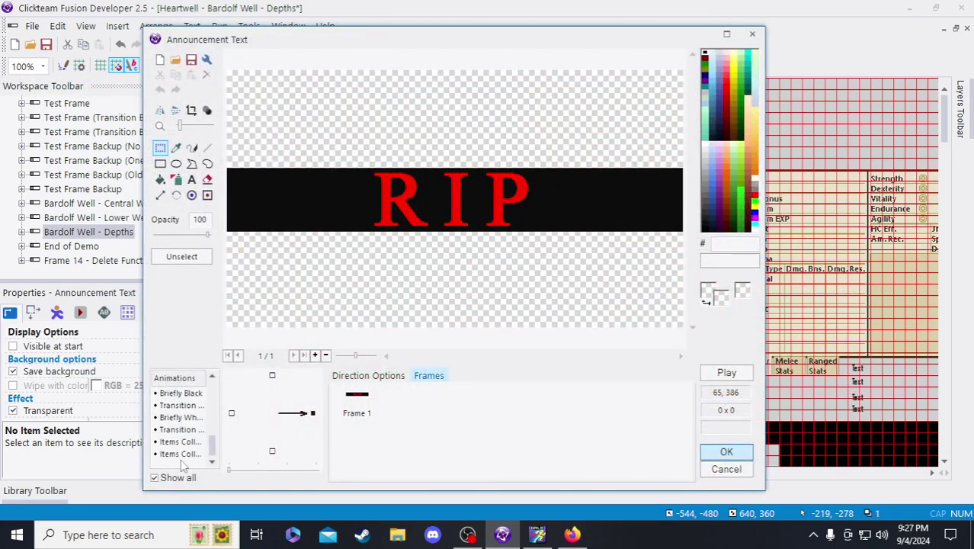
pyautogui.scroll(1, 181, 451)
pyautogui.click(181, 418)
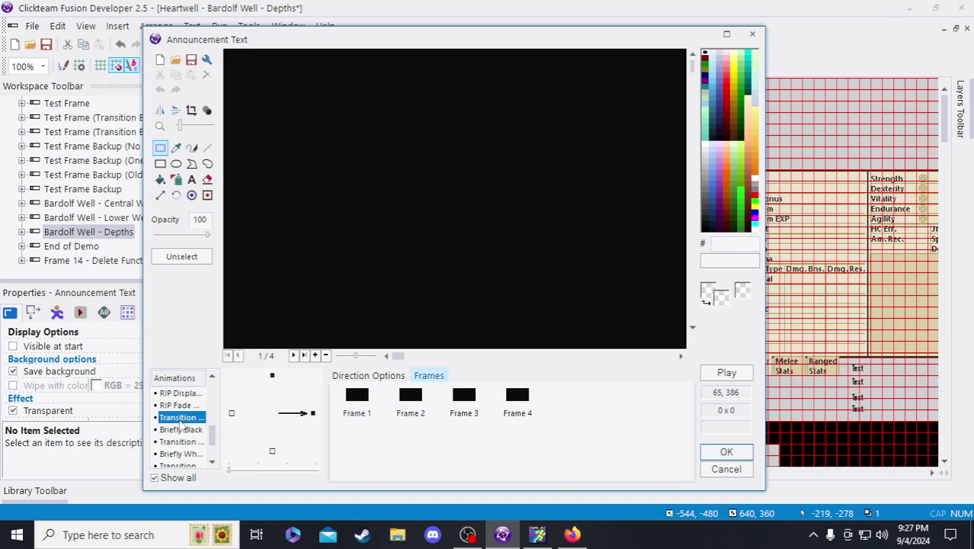
pyautogui.rightClick(180, 424)
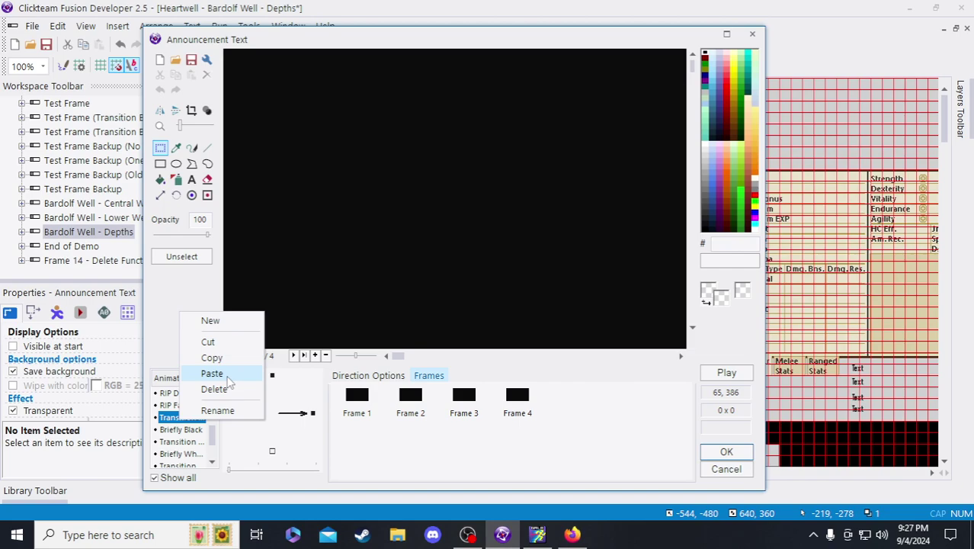
pyautogui.click(228, 378)
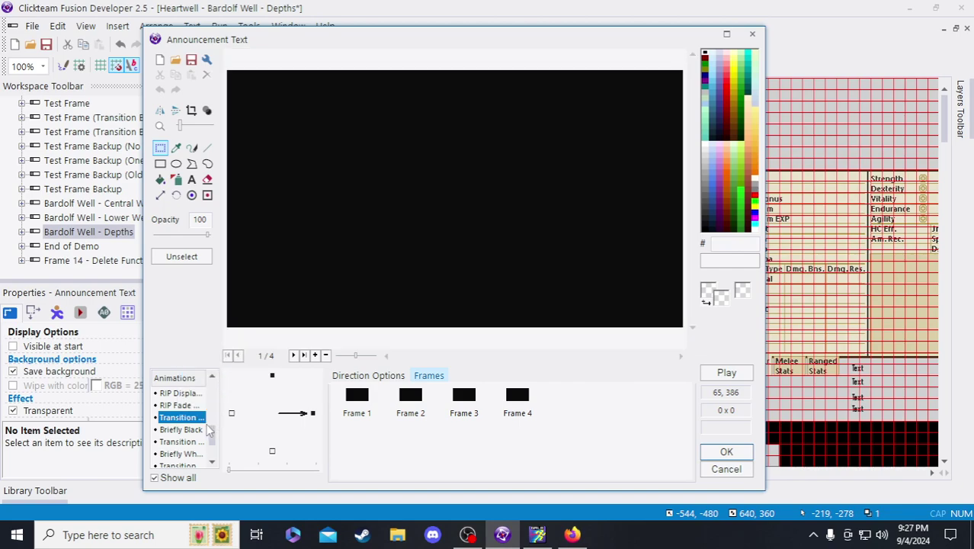
pyautogui.press('Return')
# - Replace the Test Frame Announcement Text's black Transition animation after RIP Fade with the copied one and accept the change
pyautogui.scroll(1, 82, 150)
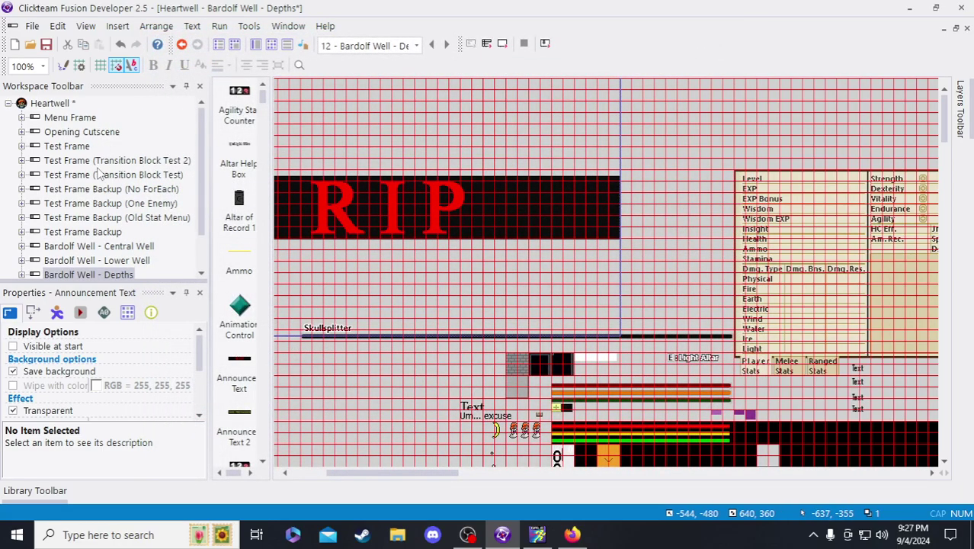
pyautogui.click(81, 150)
pyautogui.doubleClick(374, 213)
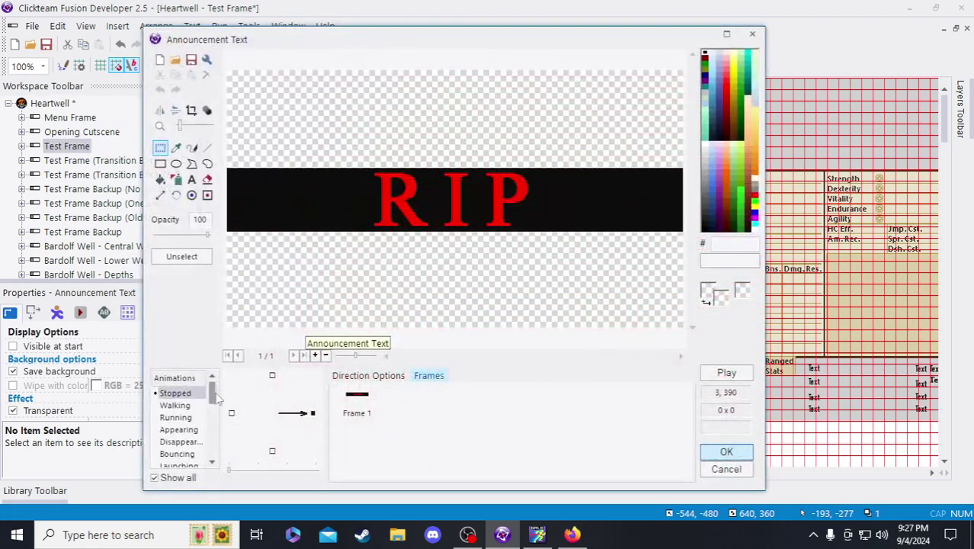
pyautogui.click(181, 406)
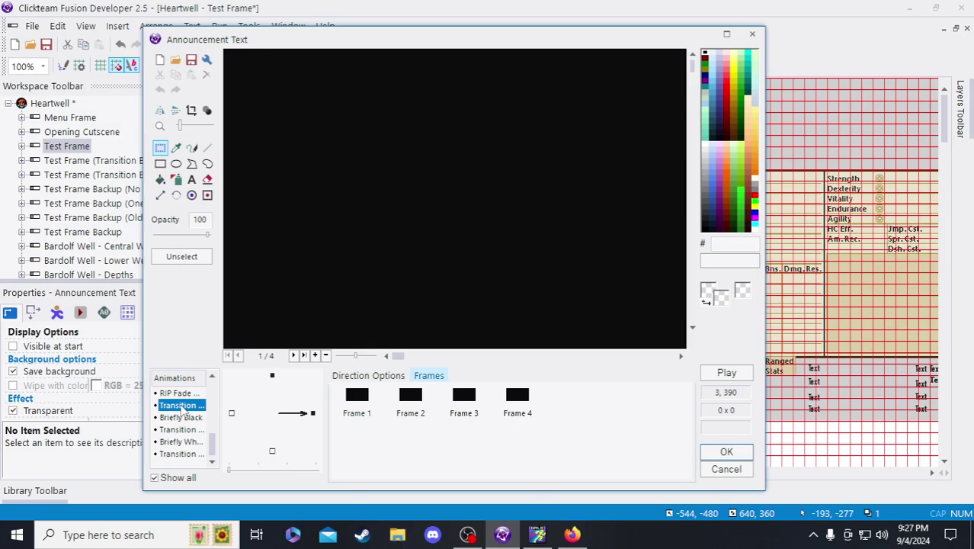
pyautogui.rightClick(182, 409)
pyautogui.click(217, 481)
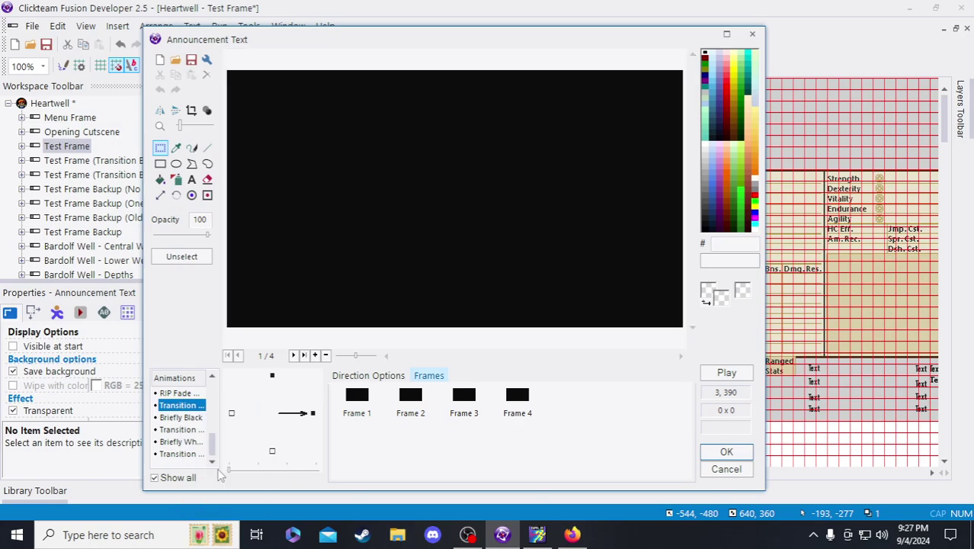
pyautogui.press('Return')
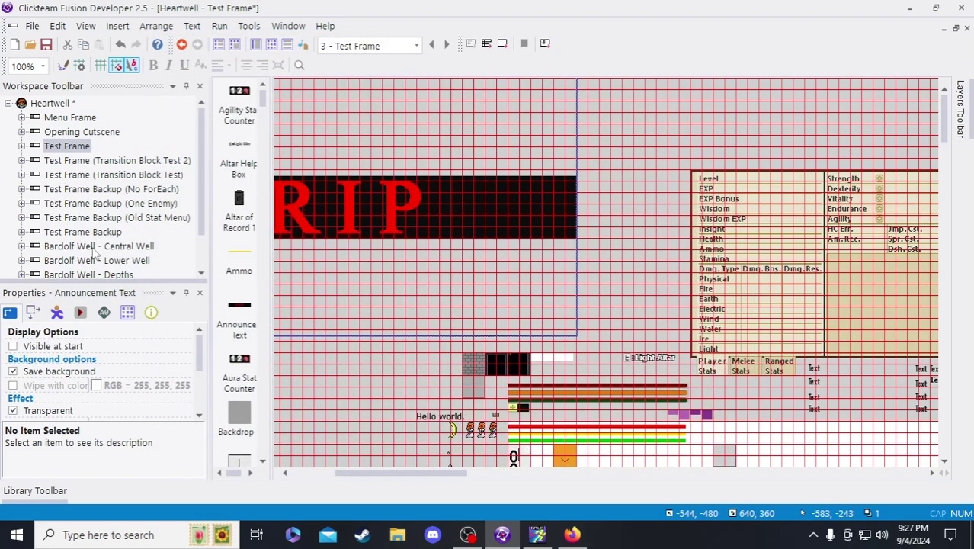
# - Copy the Briefly Black animation from Announcement Text in the Bardolf Well - Central Well frame
pyautogui.doubleClick(94, 248)
pyautogui.doubleClick(404, 209)
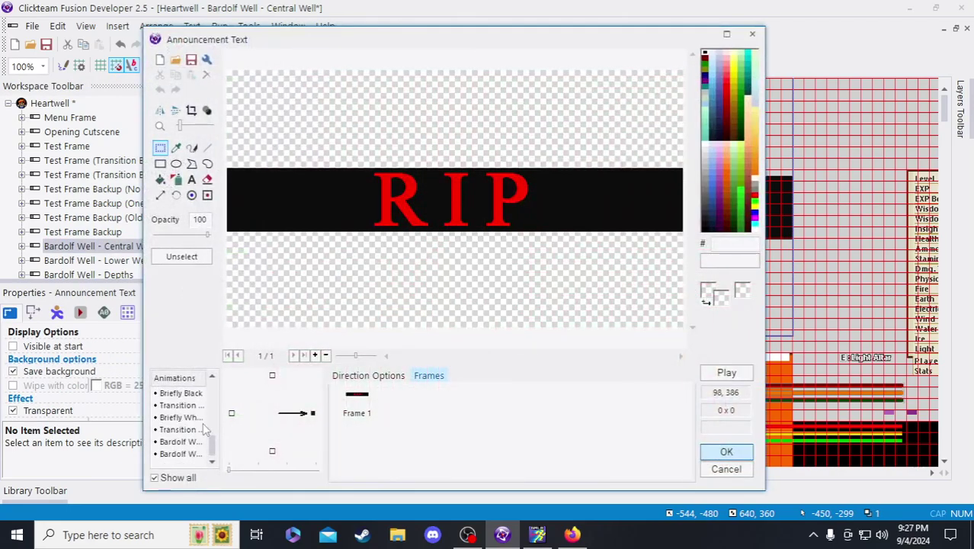
pyautogui.click(182, 417)
pyautogui.rightClick(184, 417)
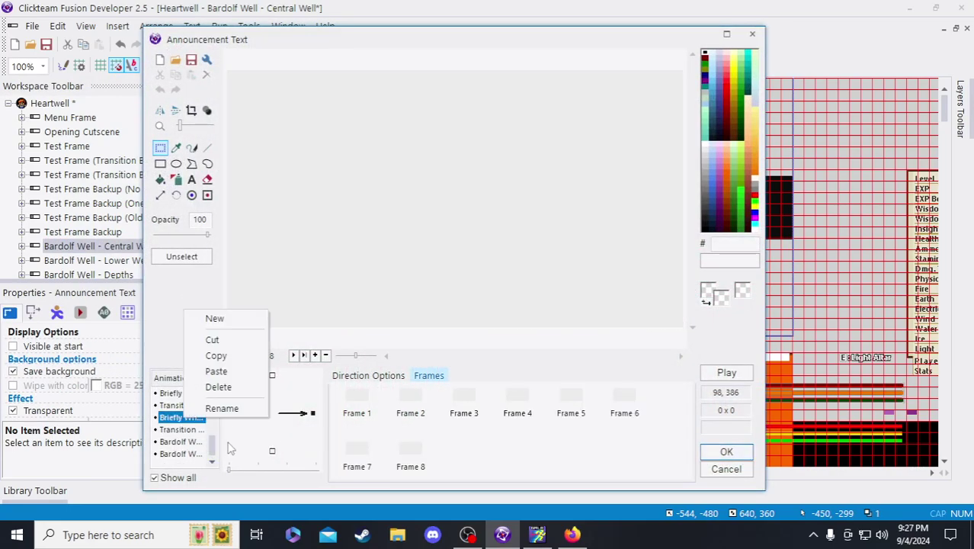
pyautogui.click(173, 444)
pyautogui.click(176, 442)
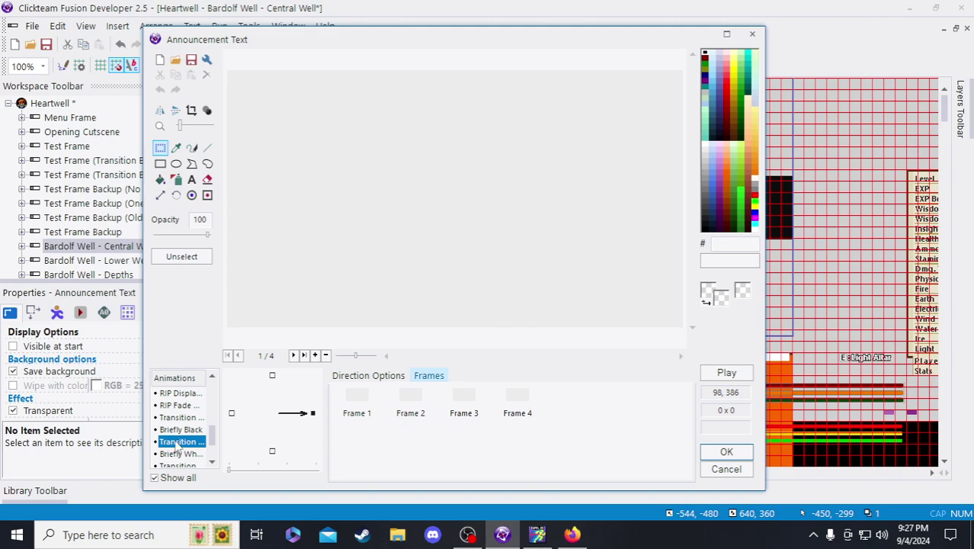
pyautogui.press('Up')
pyautogui.rightClick(170, 432)
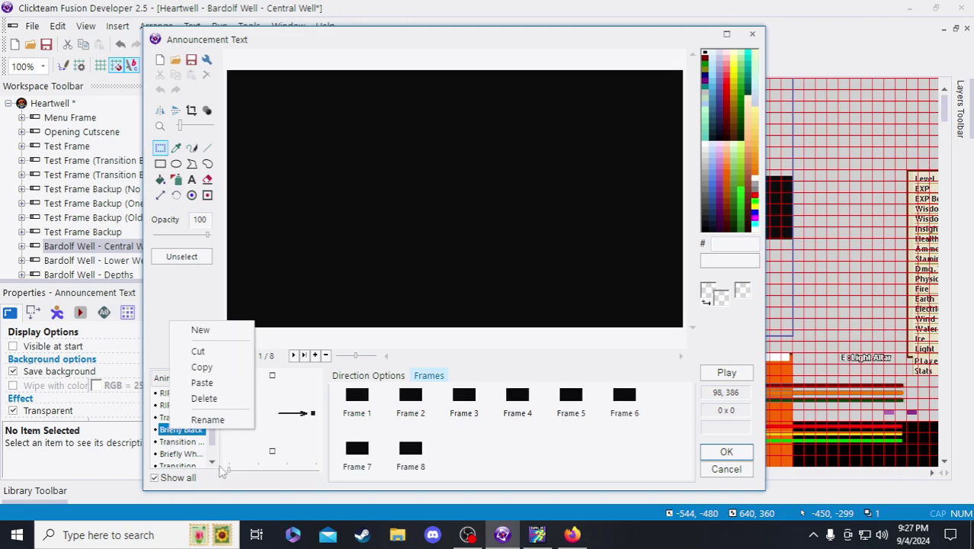
pyautogui.click(202, 366)
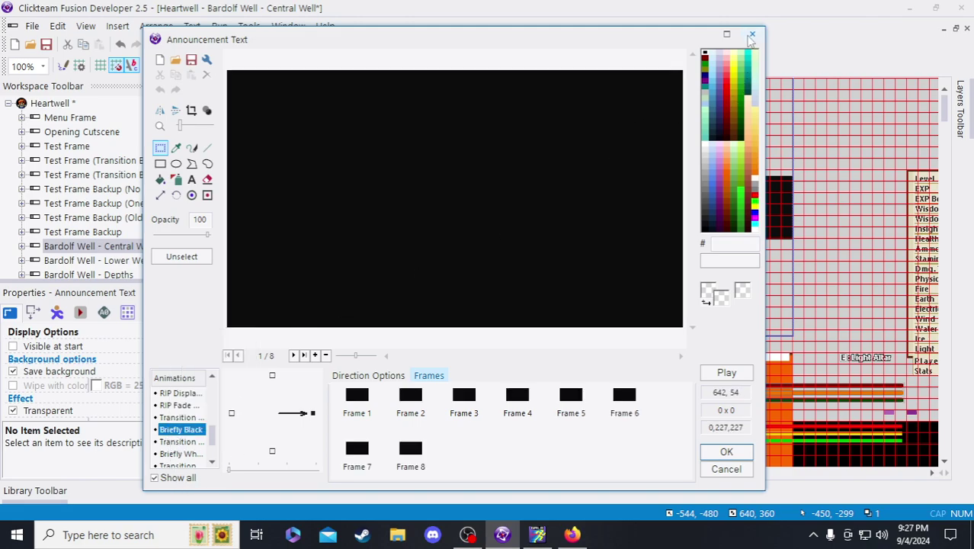
# - Paste the copied Briefly Black animation over the one in Announcement Text of the Bardolf Well - Lower Well frame and accept the change
pyautogui.click(751, 35)
pyautogui.click(97, 260)
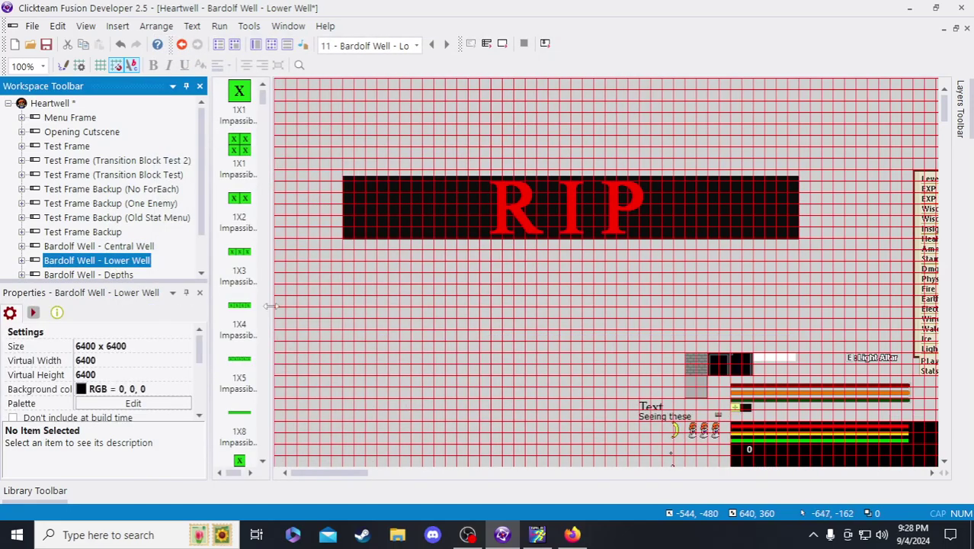
pyautogui.doubleClick(397, 207)
pyautogui.scroll(-5, 195, 456)
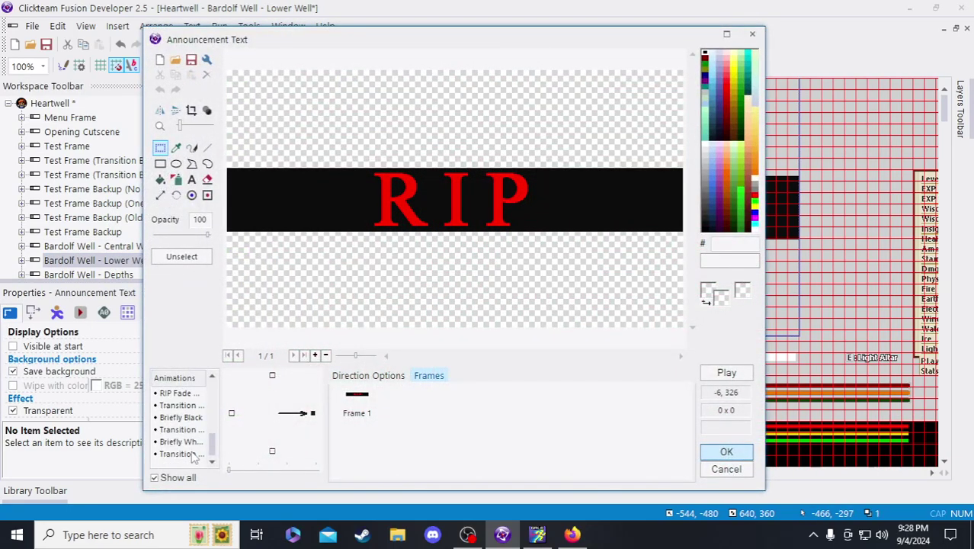
pyautogui.click(181, 417)
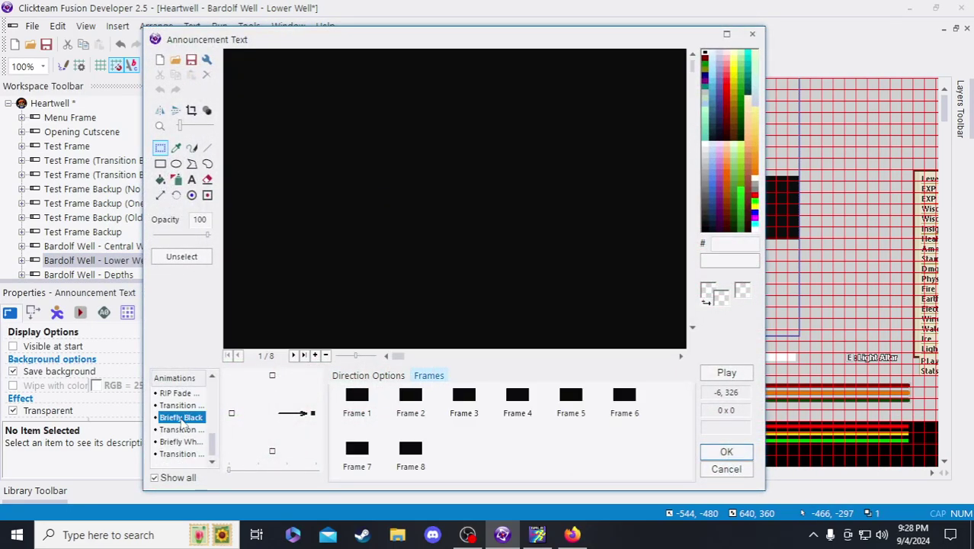
pyautogui.rightClick(182, 420)
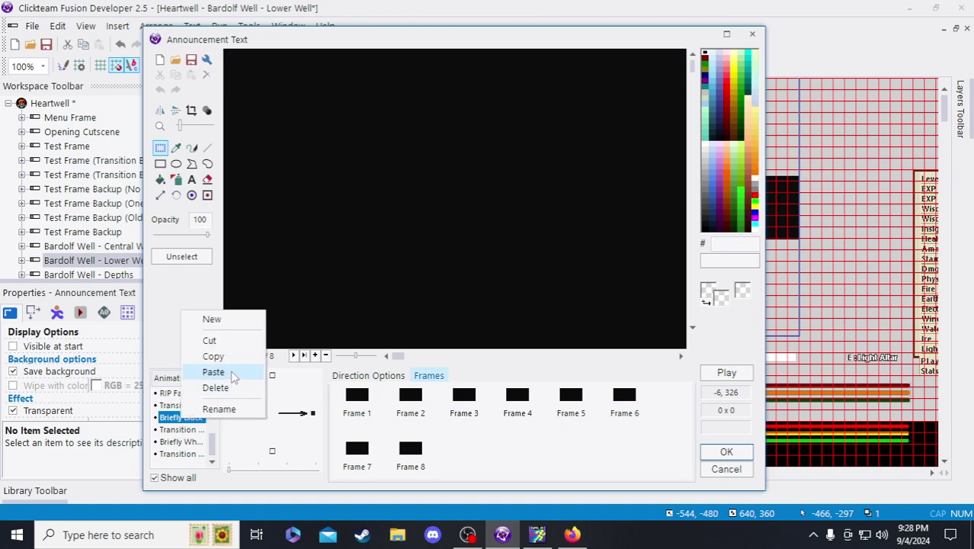
pyautogui.click(214, 372)
pyautogui.press('Return')
# - Replace the Briefly Black animation in Announcement Text of the Bardolf Well - Depths frame with the copied one and accept
pyautogui.click(116, 276)
pyautogui.doubleClick(394, 229)
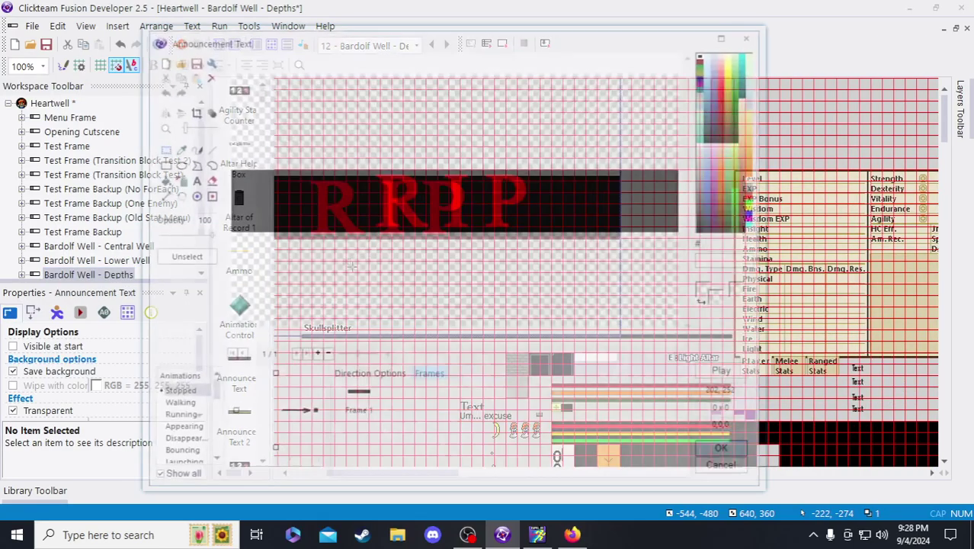
pyautogui.scroll(-3, 188, 436)
pyautogui.scroll(1, 188, 421)
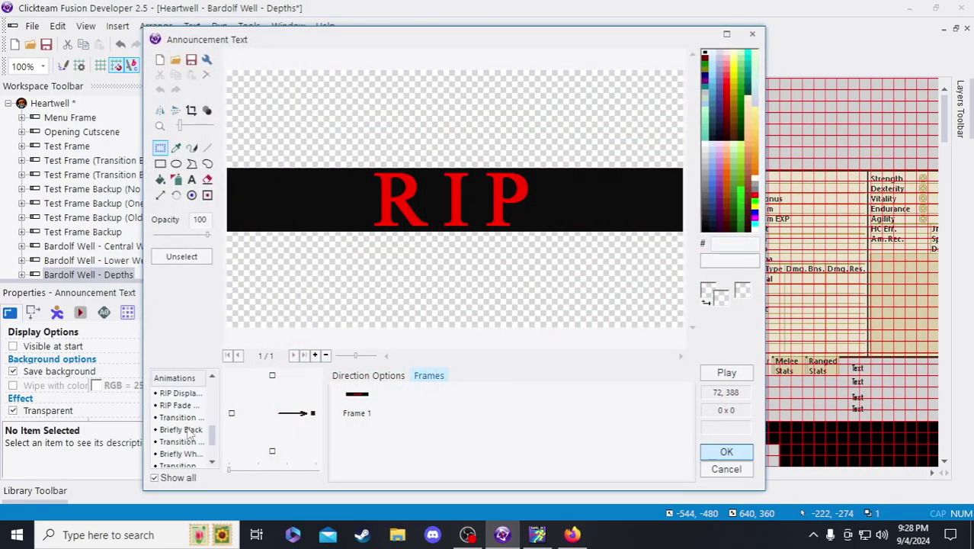
pyautogui.click(181, 430)
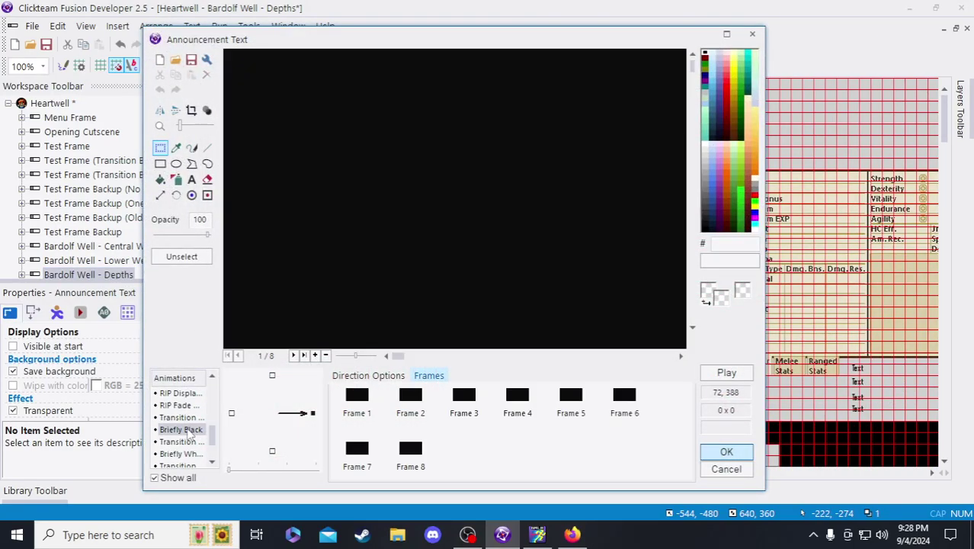
pyautogui.rightClick(191, 431)
pyautogui.click(239, 384)
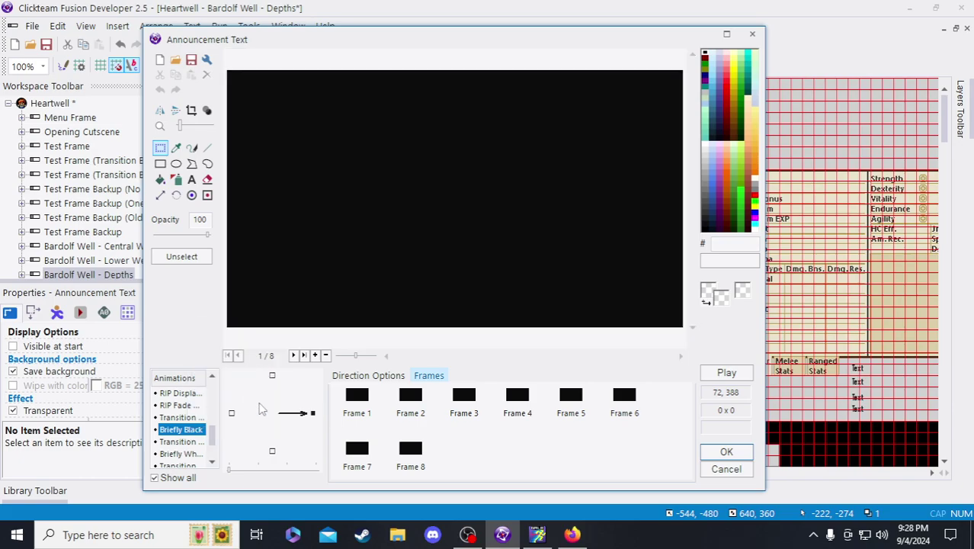
pyautogui.press('Return')
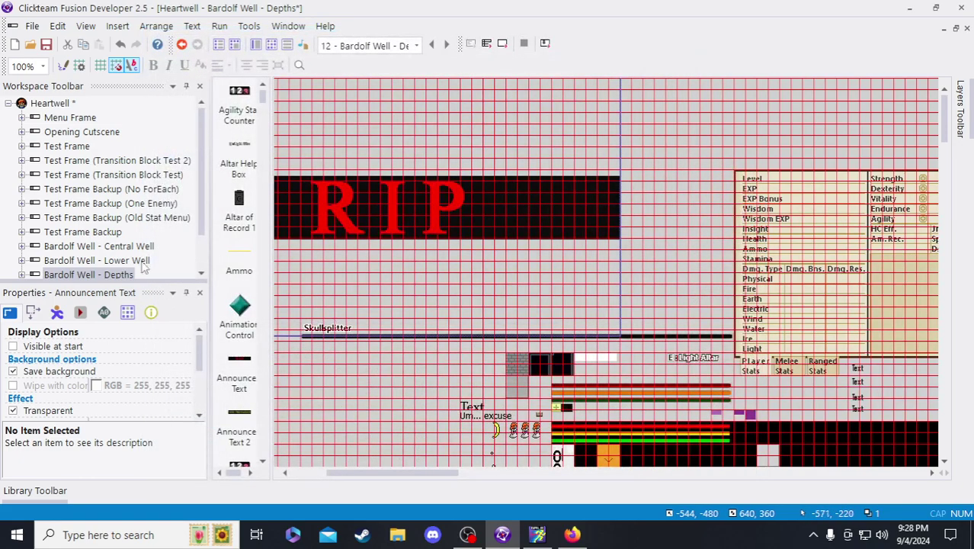
# - Replace the Test Frame Announcement Text's Briefly Black animation with the copied one and accept the change
pyautogui.click(85, 147)
pyautogui.doubleClick(310, 200)
pyautogui.scroll(-5, 188, 440)
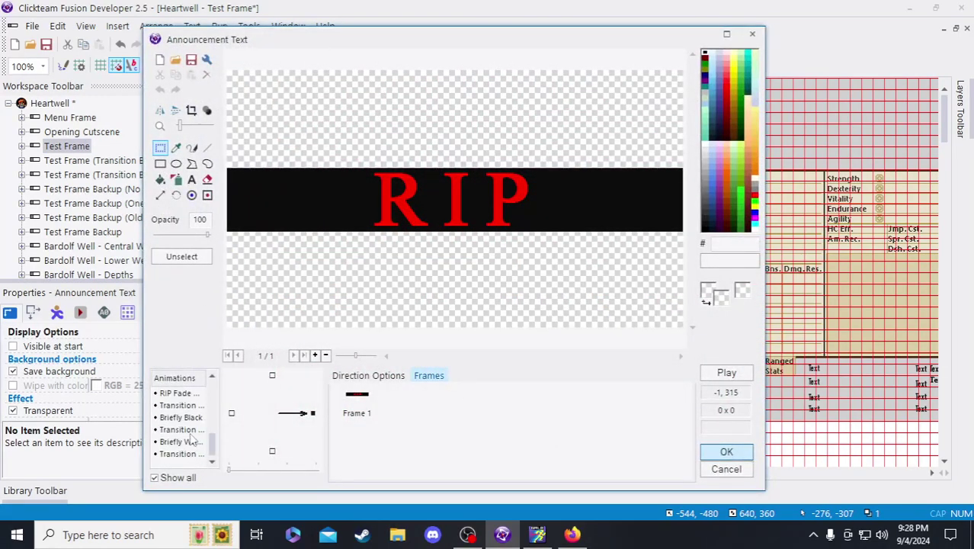
pyautogui.click(181, 417)
pyautogui.rightClick(182, 417)
pyautogui.click(242, 389)
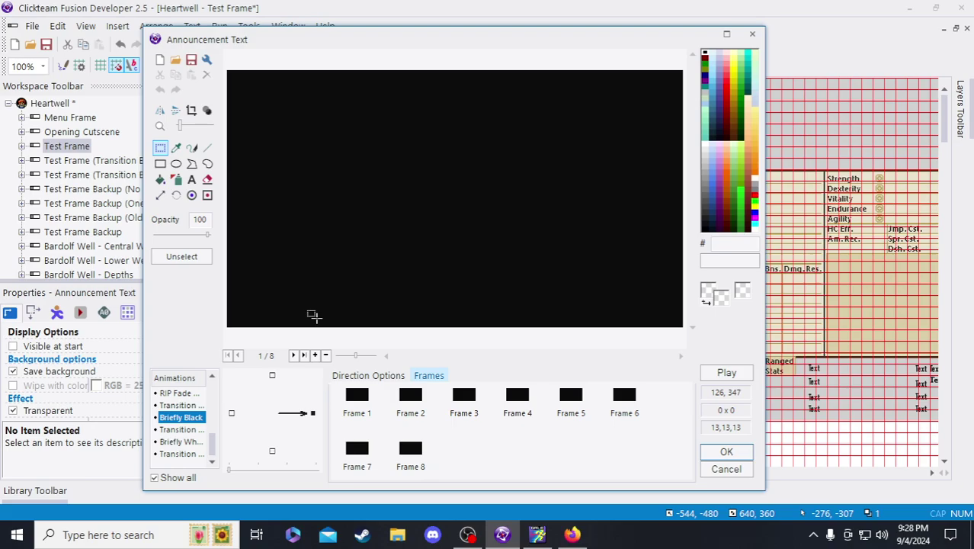
pyautogui.press('Return')
# - Copy the Transition To White animation from Announcement Text in the Bardolf Well - Central Well frame and close the editor
pyautogui.click(106, 250)
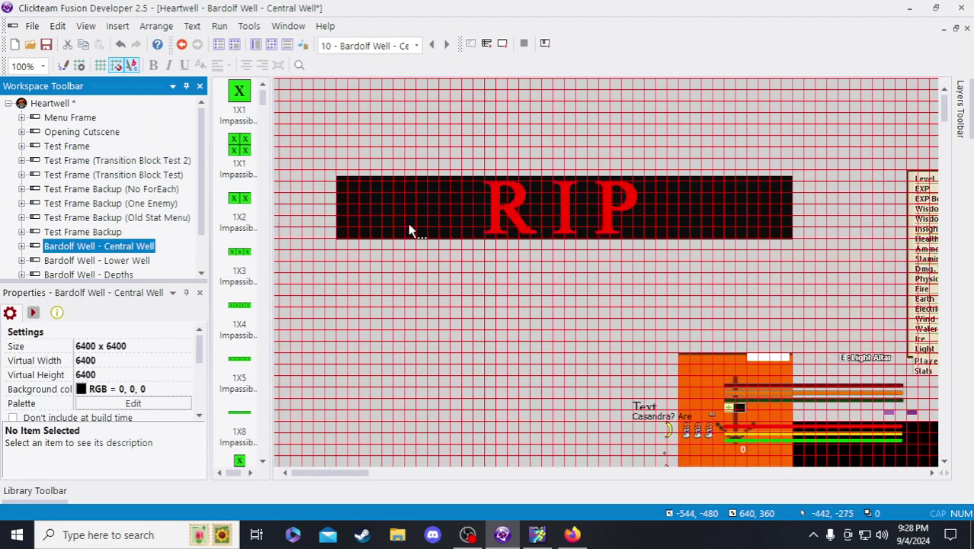
pyautogui.doubleClick(417, 219)
pyautogui.scroll(-3, 221, 431)
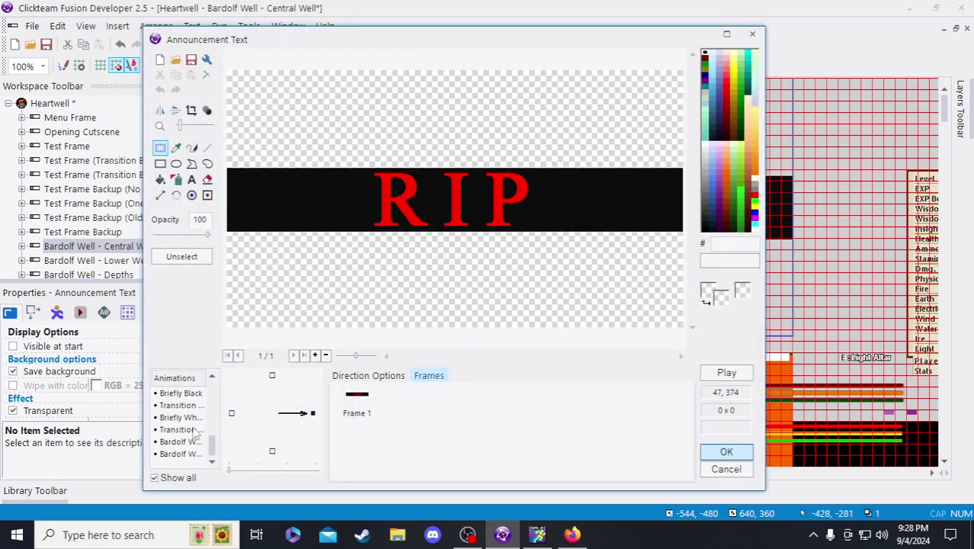
pyautogui.click(183, 430)
pyautogui.rightClick(184, 427)
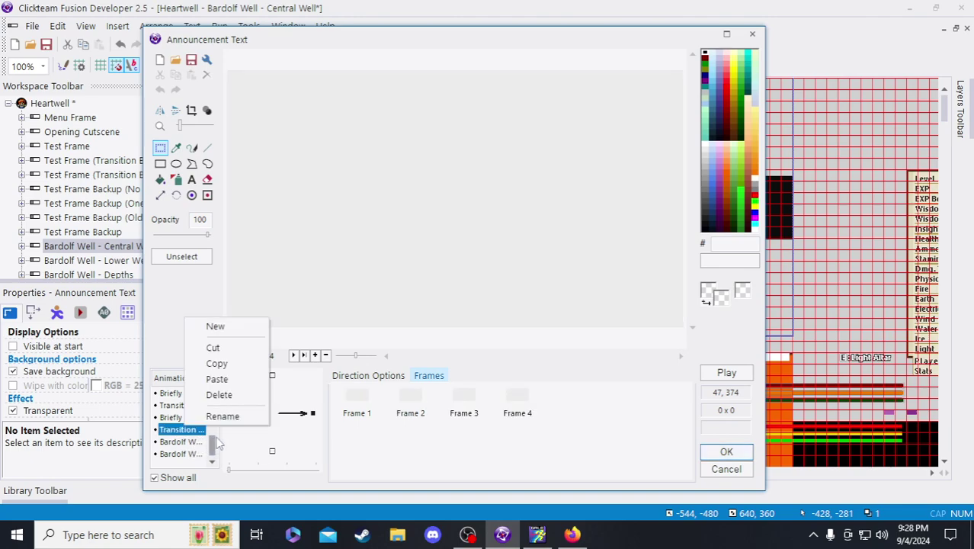
pyautogui.click(251, 363)
pyautogui.click(177, 418)
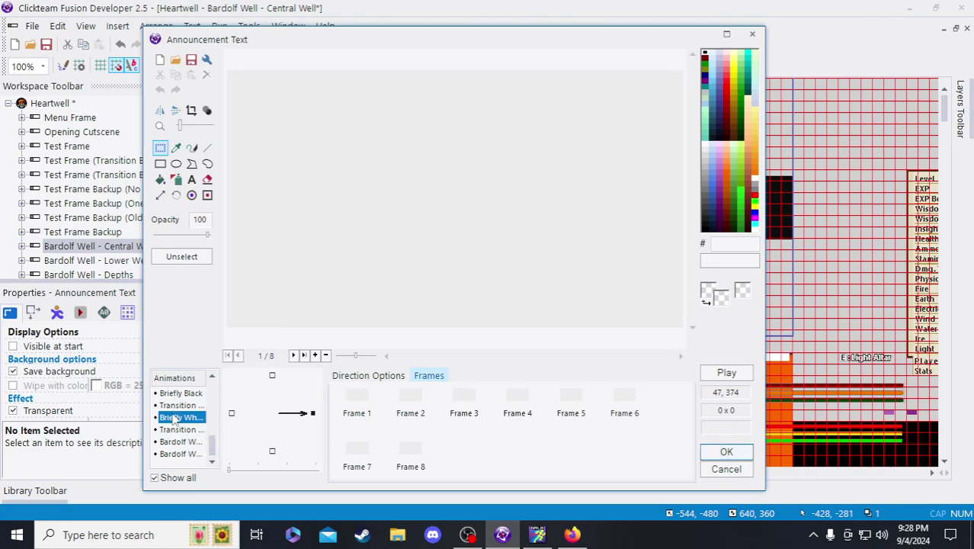
pyautogui.click(174, 406)
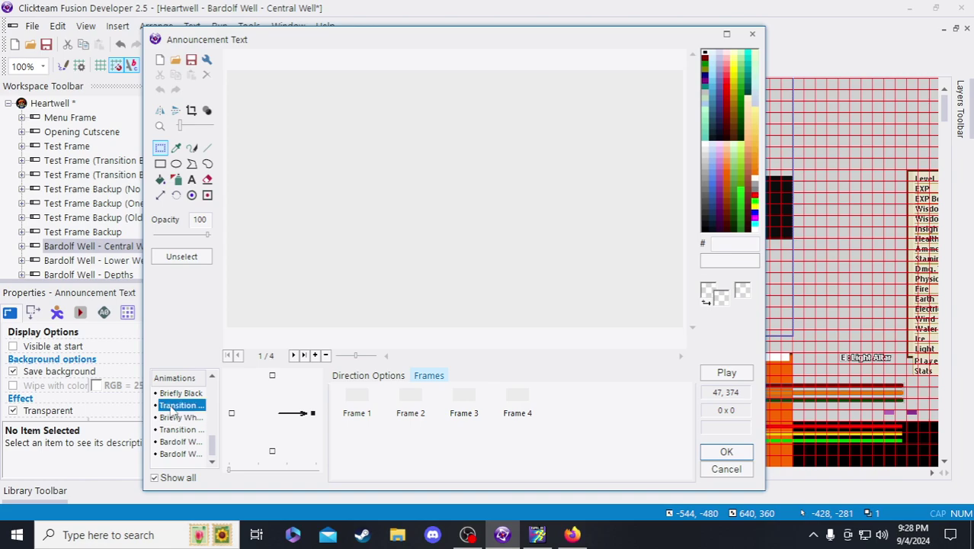
pyautogui.scroll(1, 174, 425)
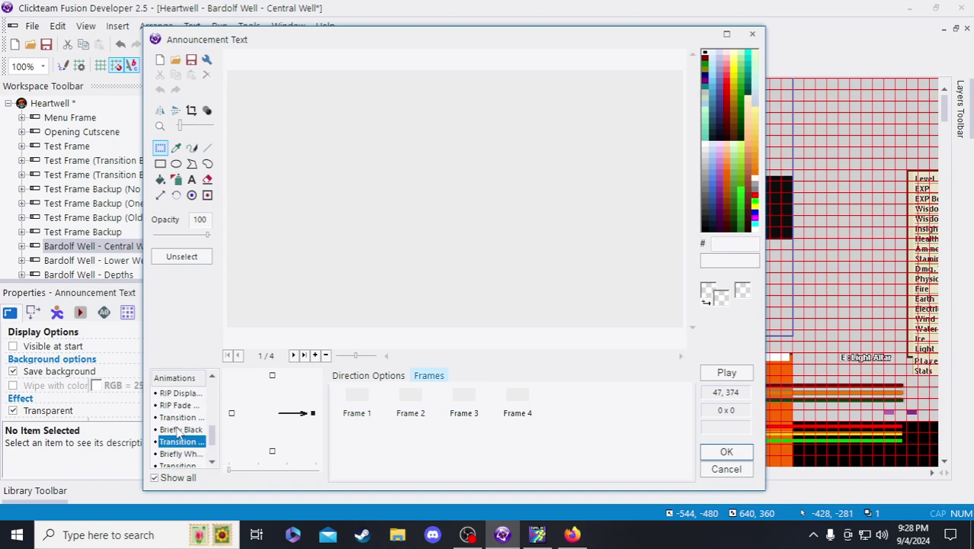
pyautogui.rightClick(187, 442)
pyautogui.click(207, 379)
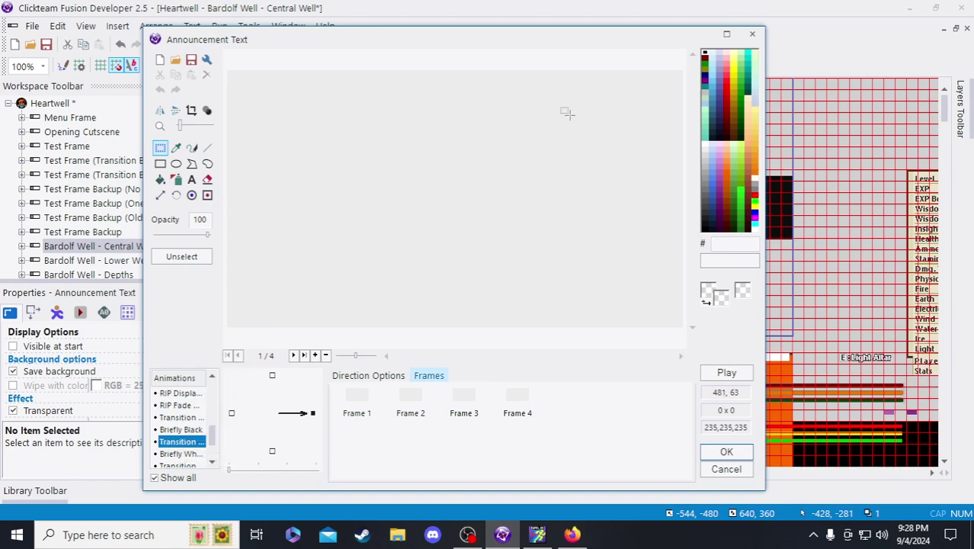
pyautogui.click(752, 34)
# - Paste the copied Transition To White animation over the one in Lower Well's Announcement Text and accept the change
pyautogui.click(126, 264)
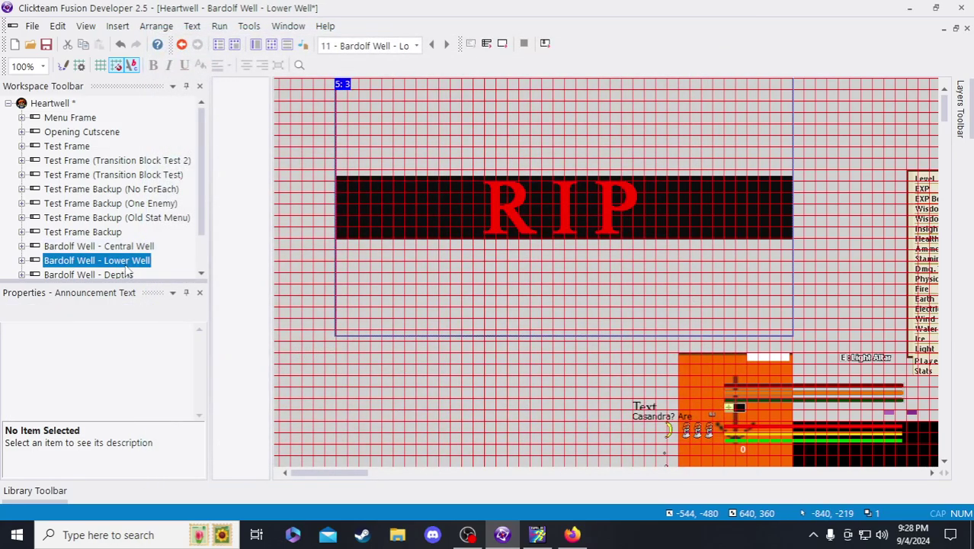
pyautogui.doubleClick(433, 204)
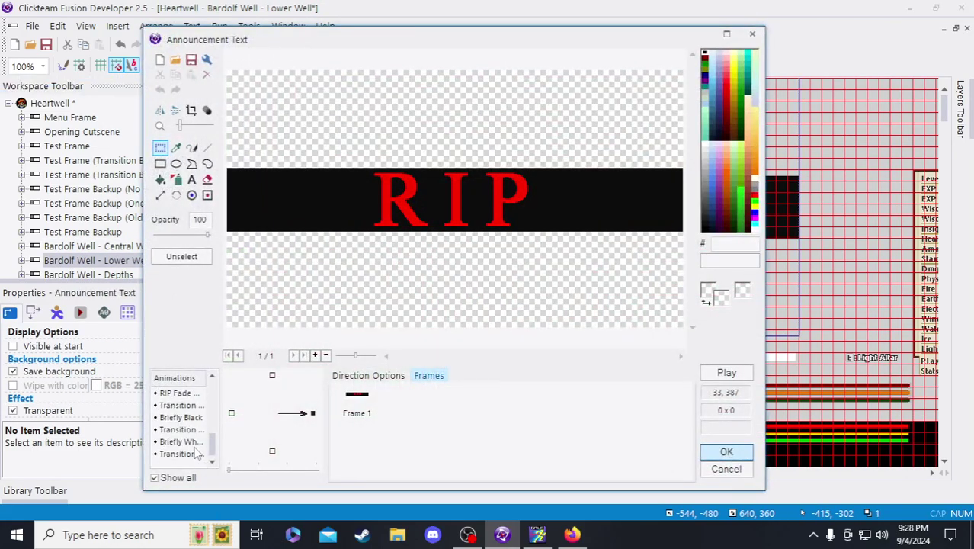
pyautogui.click(183, 430)
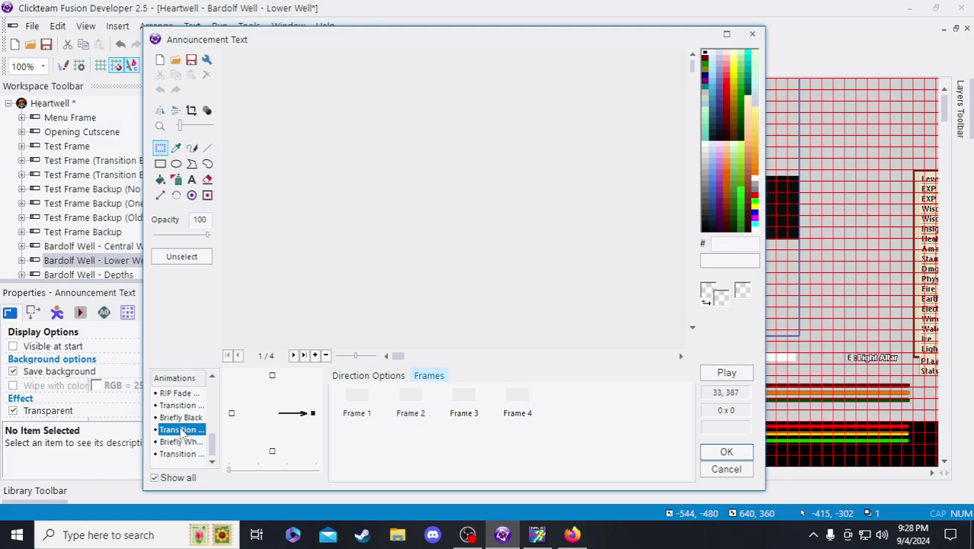
pyautogui.rightClick(183, 433)
pyautogui.click(214, 381)
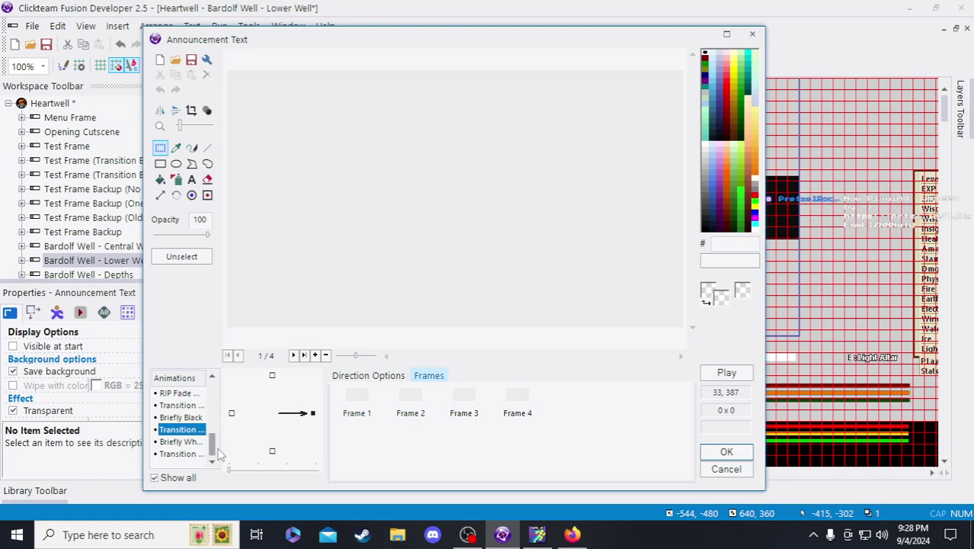
pyautogui.press('Return')
# - Replace the Transition To White animation after Briefly Black in the Depths frame's Announcement Text with the copied one and accept
pyautogui.click(122, 276)
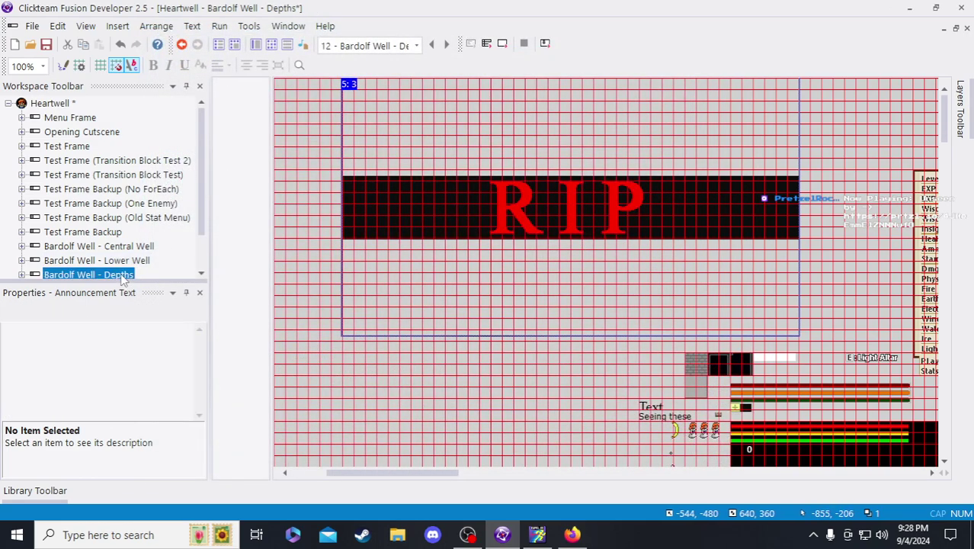
pyautogui.doubleClick(404, 221)
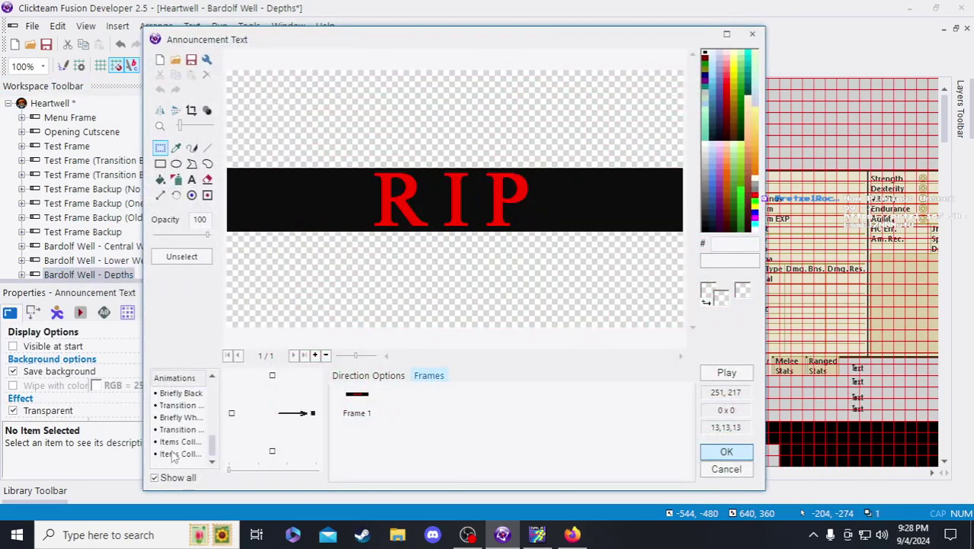
pyautogui.click(181, 405)
pyautogui.click(181, 417)
pyautogui.rightClick(182, 417)
pyautogui.rightClick(180, 404)
pyautogui.click(196, 467)
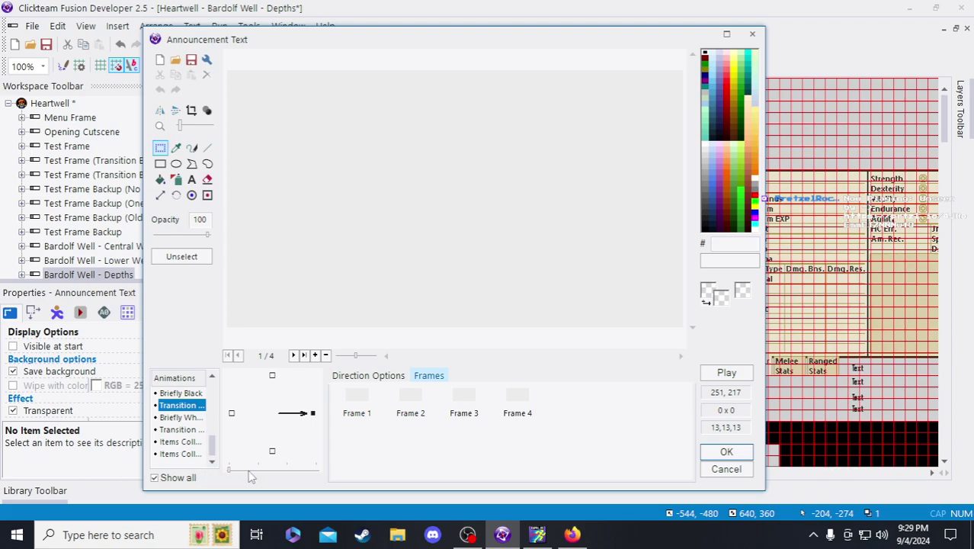
pyautogui.press('Return')
# - Paste the copied Transition To White animation over the one in the Test Frame's Announcement Text and leave the editor
pyautogui.scroll(-1, 114, 244)
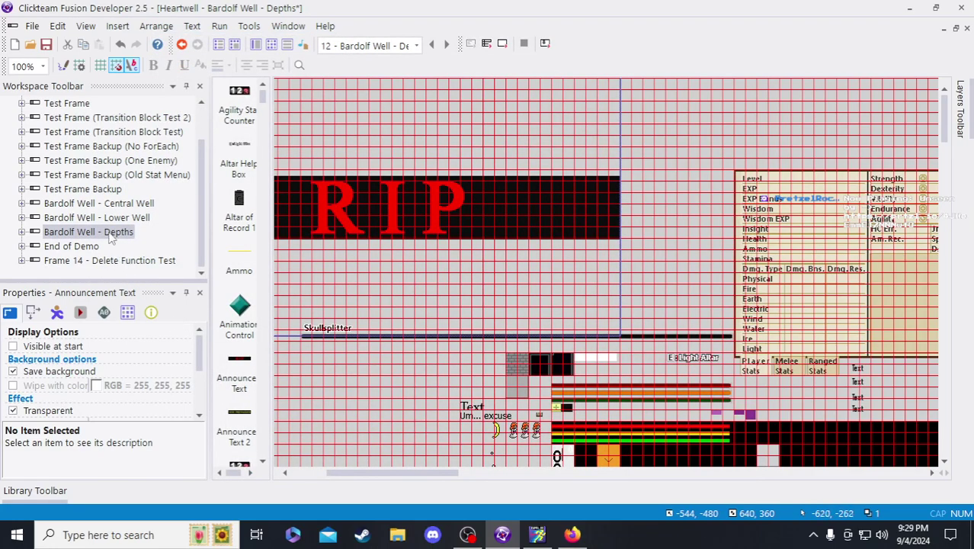
pyautogui.scroll(1, 112, 241)
pyautogui.doubleClick(86, 147)
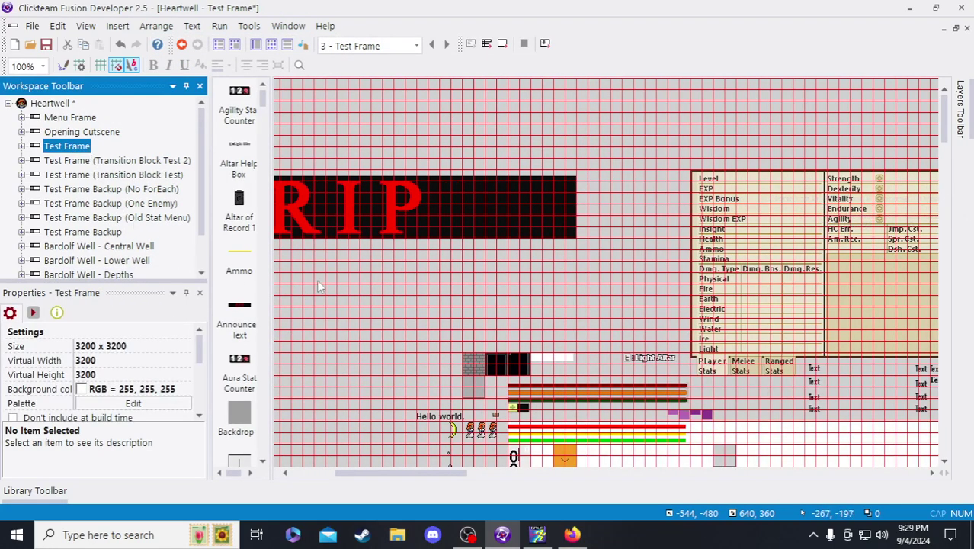
pyautogui.doubleClick(329, 227)
pyautogui.scroll(-5, 181, 426)
pyautogui.click(181, 429)
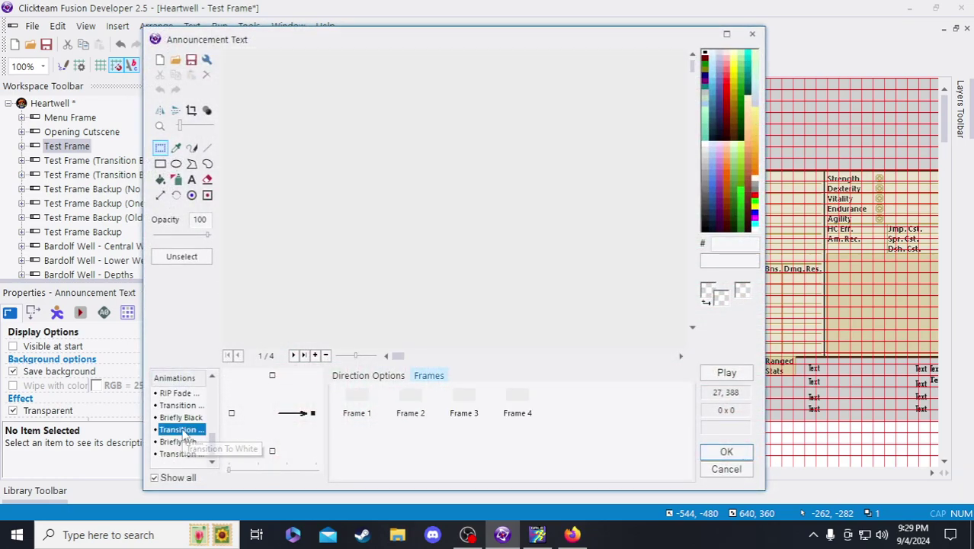
pyautogui.rightClick(183, 432)
pyautogui.click(221, 381)
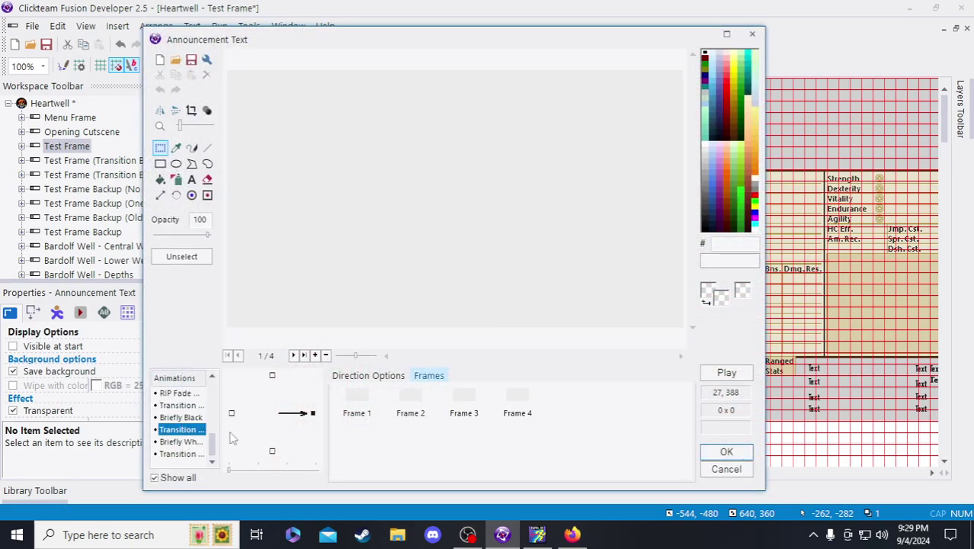
pyautogui.press('Escape')
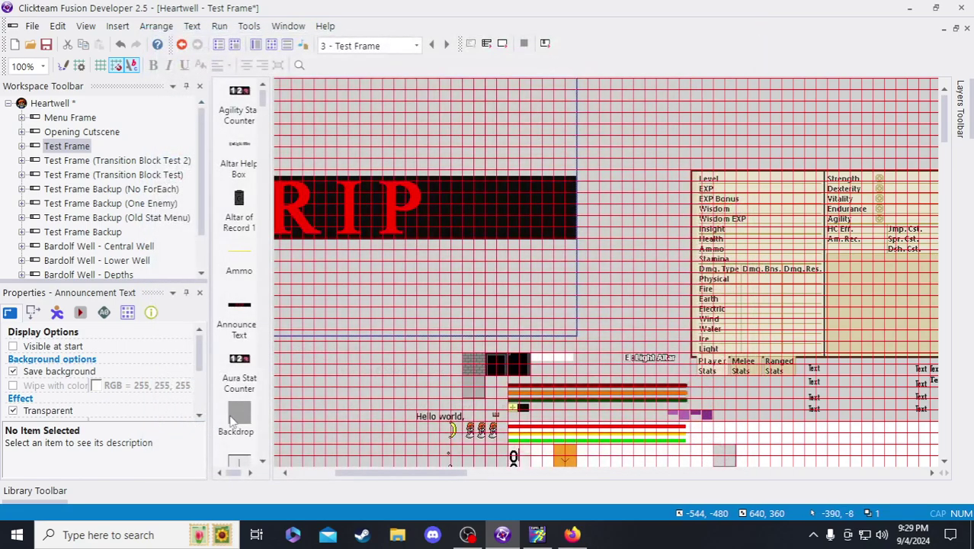
# - Copy the Briefly White animation from Central Well's Announcement Text and close the editor
pyautogui.click(112, 247)
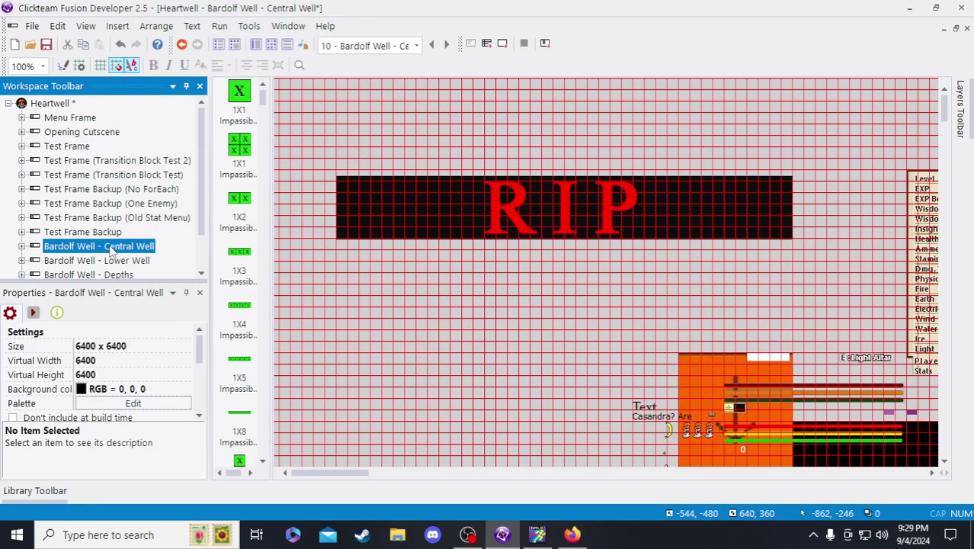
pyautogui.doubleClick(436, 213)
pyautogui.scroll(-2, 167, 466)
pyautogui.click(182, 419)
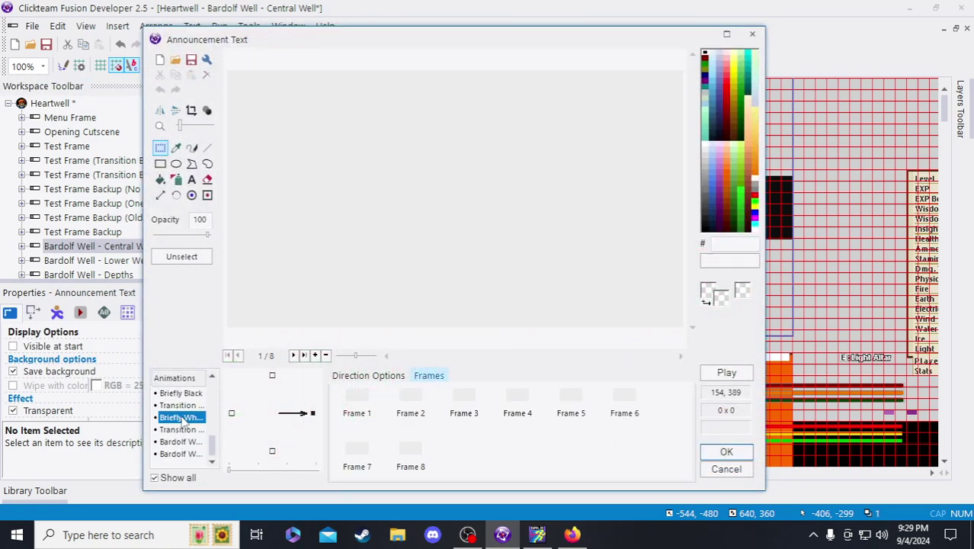
pyautogui.rightClick(182, 418)
pyautogui.click(210, 357)
pyautogui.click(751, 33)
# - Paste the copied Briefly White animation over the one in Lower Well's Announcement Text and accept the change
pyautogui.click(122, 260)
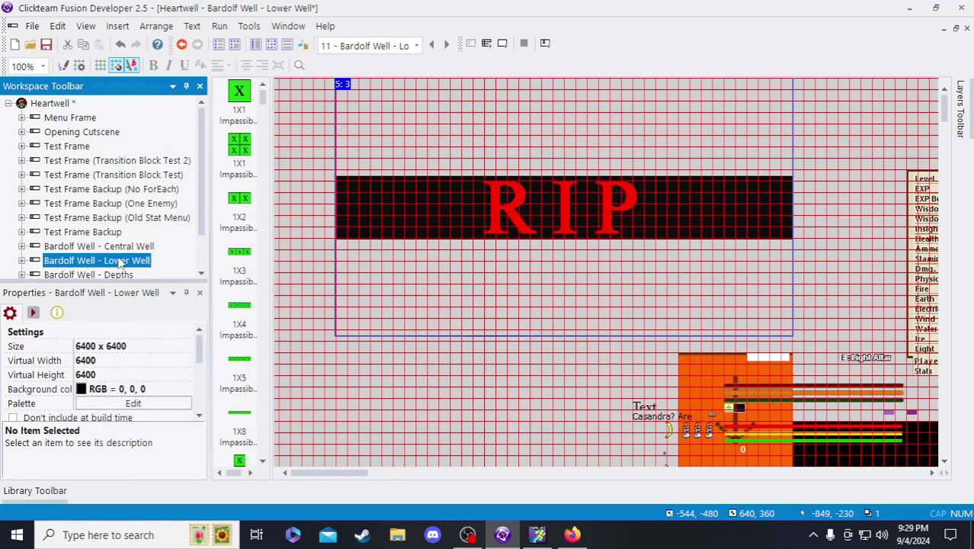
pyautogui.doubleClick(385, 204)
pyautogui.scroll(-5, 191, 429)
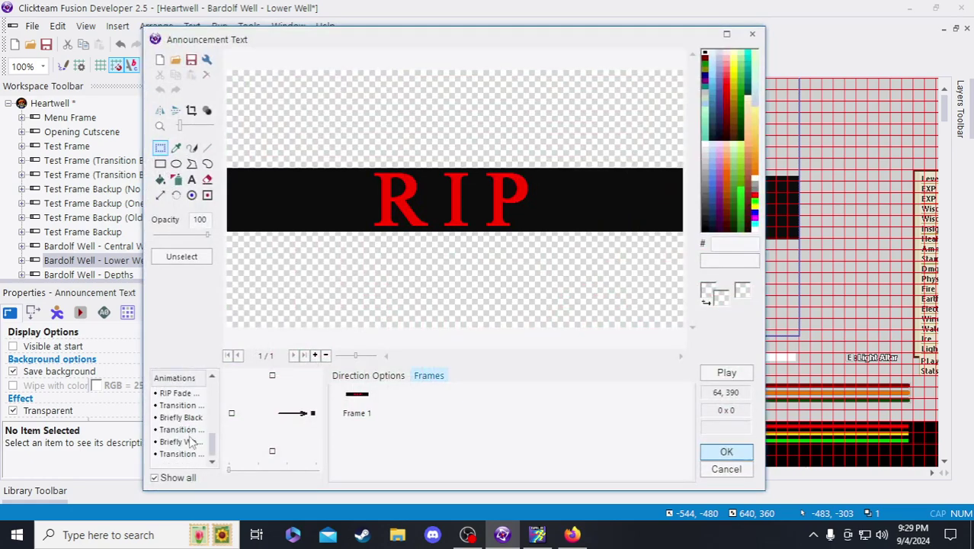
pyautogui.click(192, 442)
pyautogui.rightClick(192, 442)
pyautogui.click(245, 397)
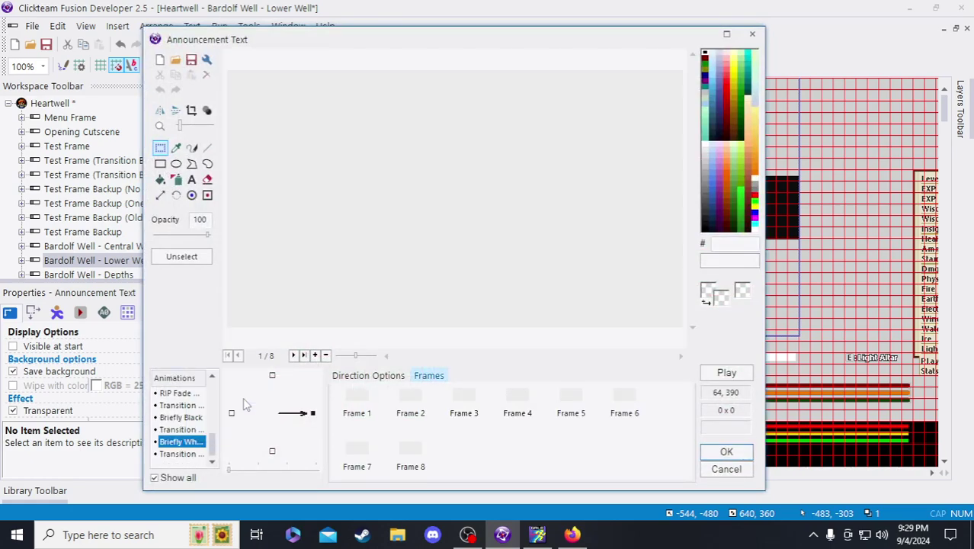
pyautogui.press('Return')
# - Replace the Briefly White animation in the Depths frame's Announcement Text with the copied one and accept
pyautogui.click(88, 275)
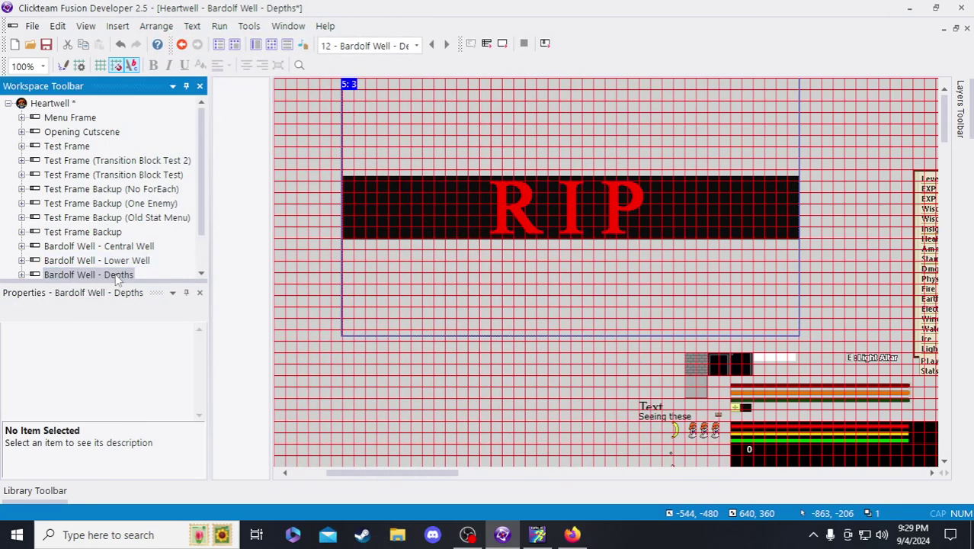
pyautogui.doubleClick(337, 229)
pyautogui.scroll(-5, 200, 439)
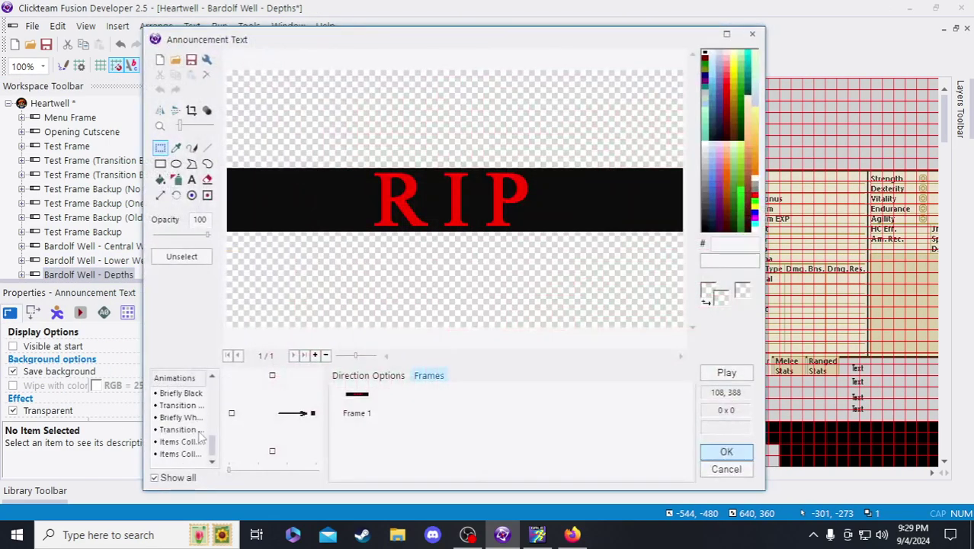
pyautogui.click(192, 418)
pyautogui.rightClick(192, 417)
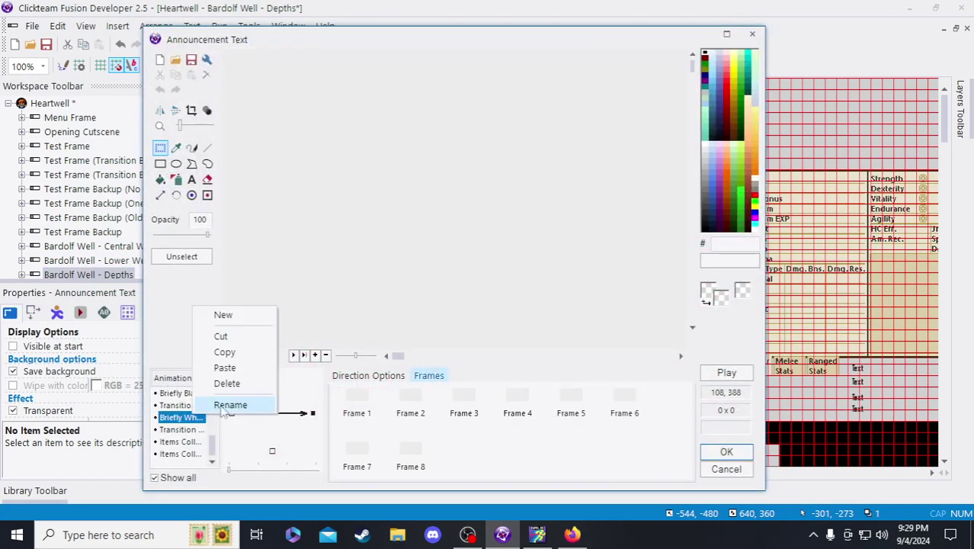
pyautogui.click(245, 374)
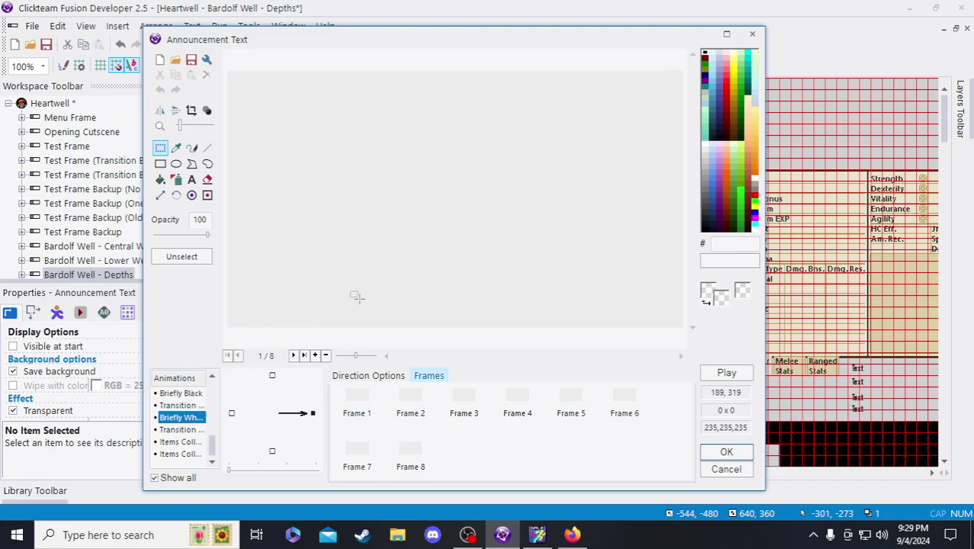
pyautogui.press('Return')
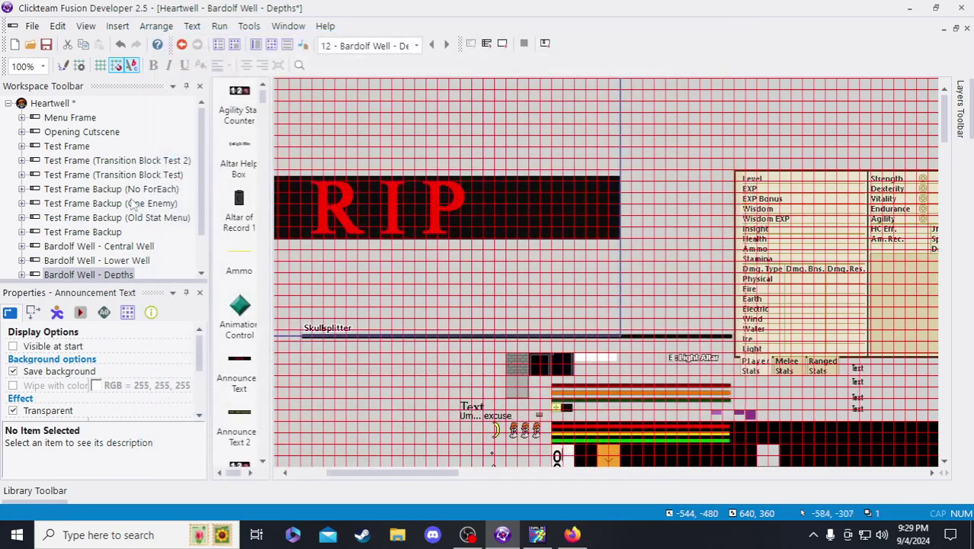
# - Paste the copied Briefly White animation over the one in the Test Frame's Announcement Text and accept the change
pyautogui.click(76, 145)
pyautogui.doubleClick(319, 206)
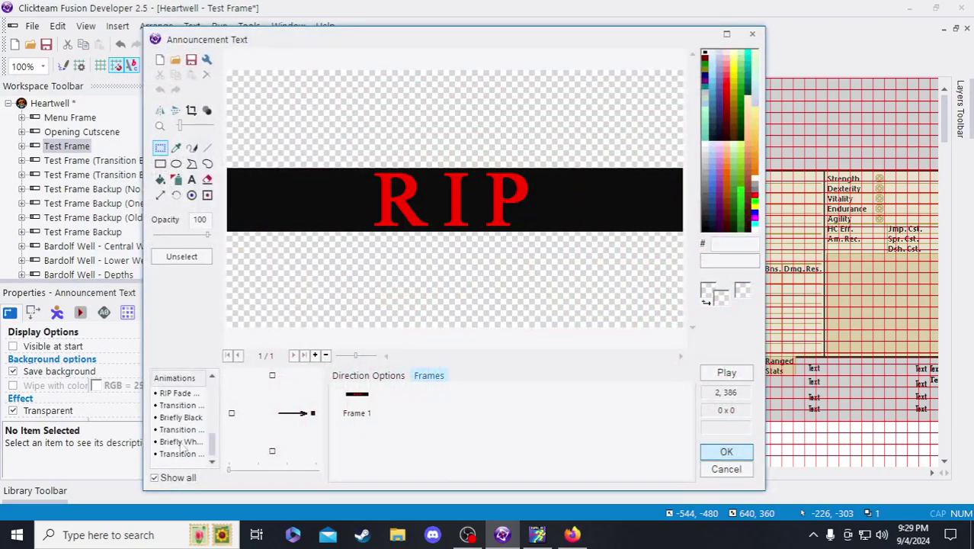
pyautogui.click(186, 444)
pyautogui.rightClick(188, 443)
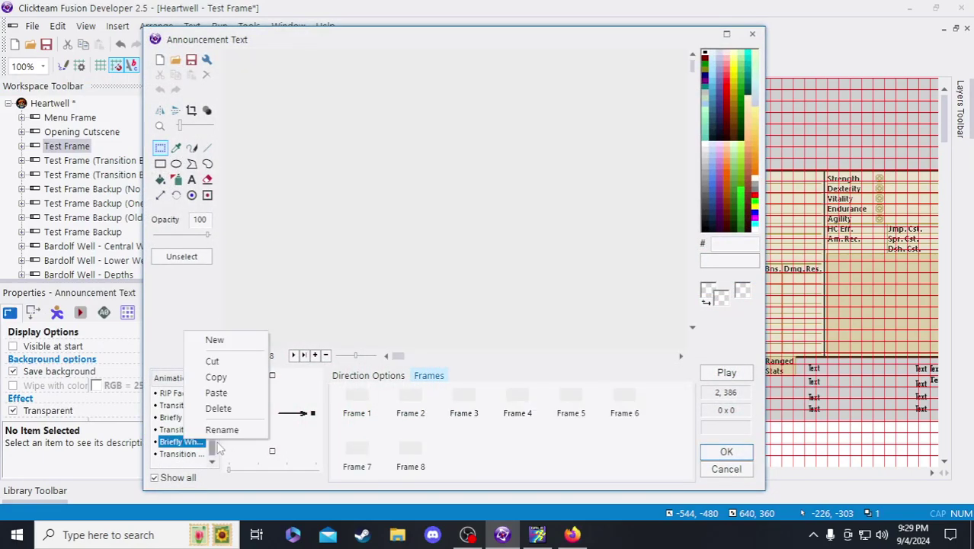
pyautogui.click(237, 392)
pyautogui.press('Return')
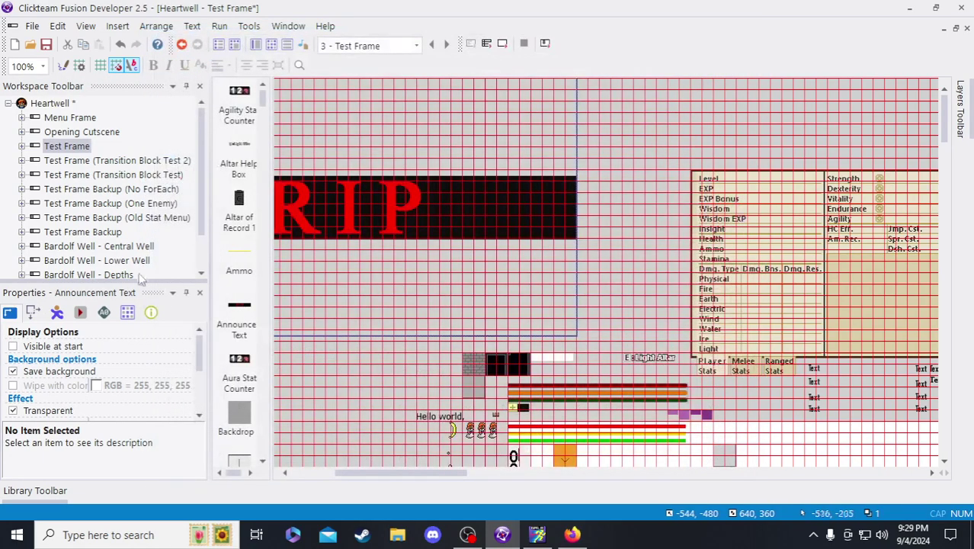
# - Copy the Transition animation that follows Briefly White in Central Well's Announcement Text and close the editor
pyautogui.click(124, 247)
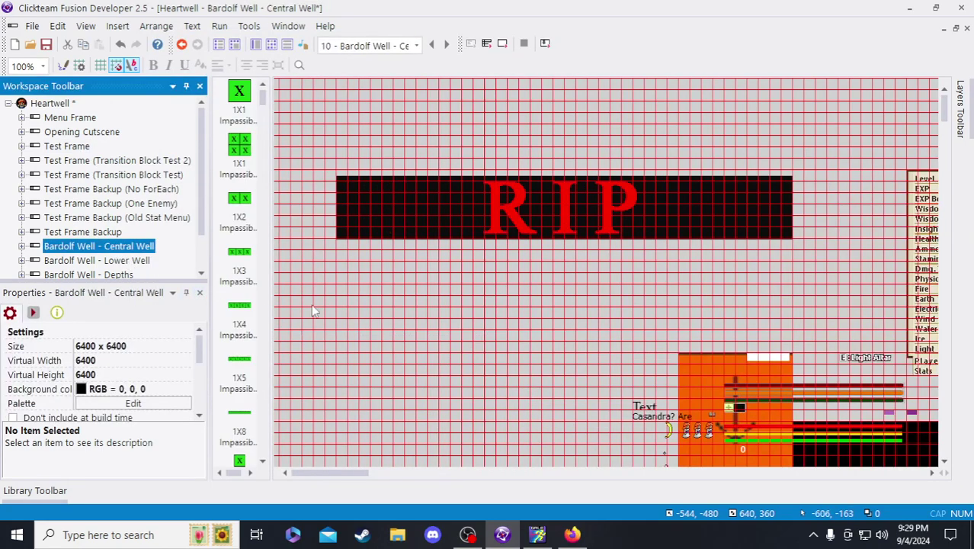
pyautogui.doubleClick(439, 221)
pyautogui.scroll(-10, 196, 431)
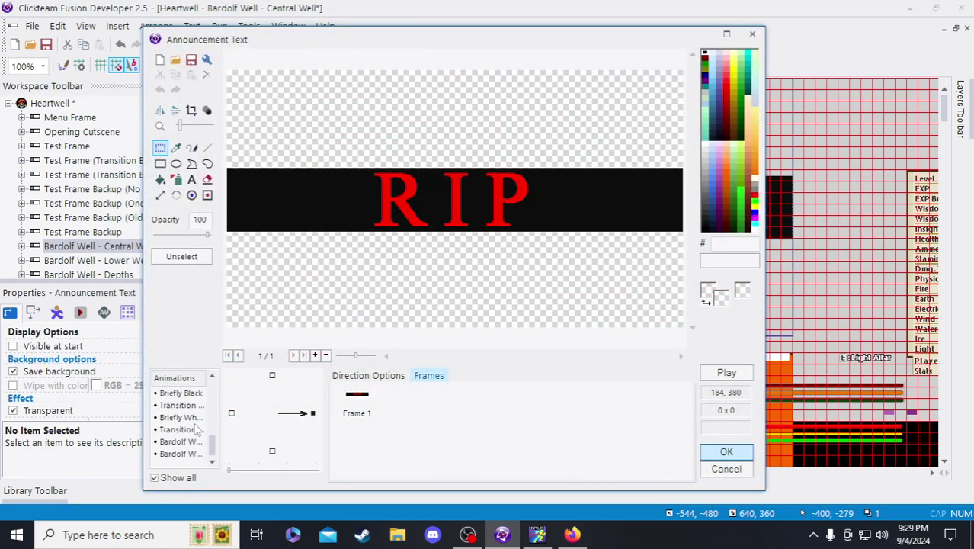
pyautogui.click(183, 430)
pyautogui.rightClick(191, 427)
pyautogui.click(229, 370)
pyautogui.press('Return')
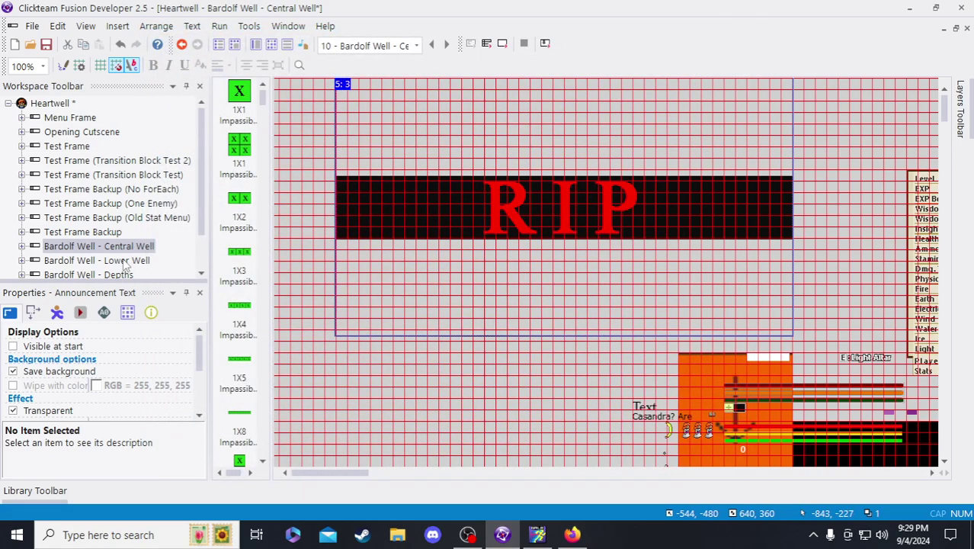
# - Paste the copied animation over the Transition after Briefly White in Lower Well's Announcement Text, check its frames and close the editor
pyautogui.click(126, 260)
pyautogui.doubleClick(388, 233)
pyautogui.scroll(-10, 177, 431)
pyautogui.click(181, 454)
pyautogui.rightClick(183, 455)
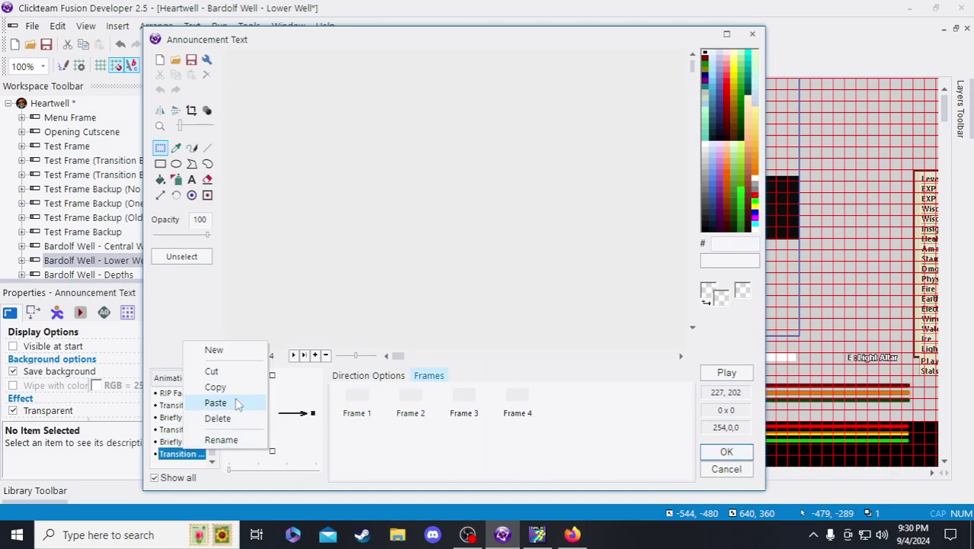
pyautogui.click(235, 402)
pyautogui.click(369, 377)
pyautogui.click(423, 377)
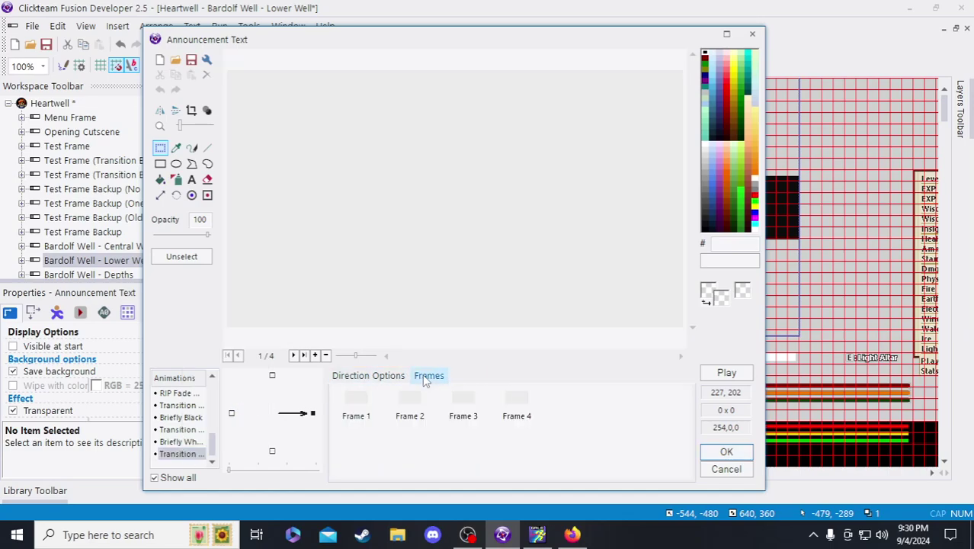
pyautogui.press('Escape')
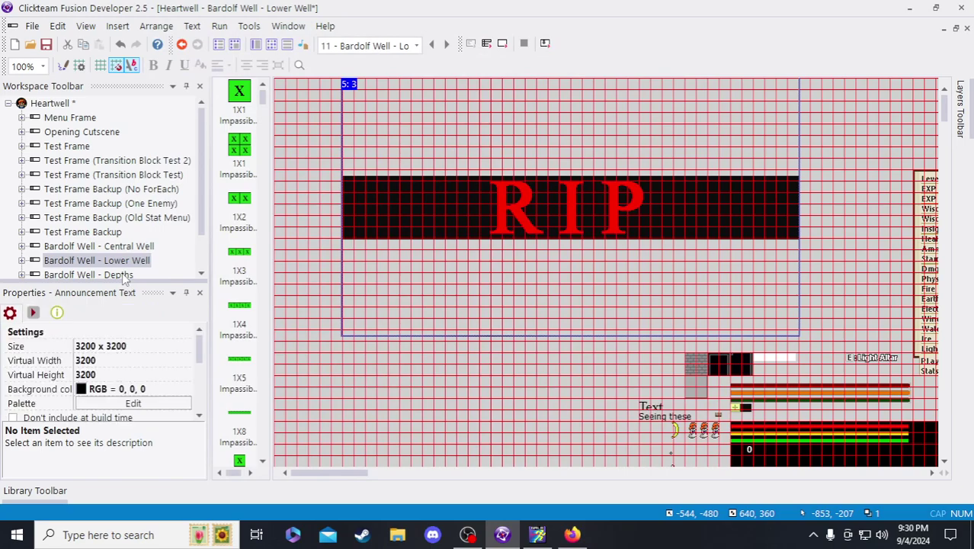
# - Replace the Transition animation after Briefly White in the Depths frame's Announcement Text with the copied one and accept
pyautogui.click(114, 275)
pyautogui.doubleClick(471, 235)
pyautogui.scroll(-5, 209, 436)
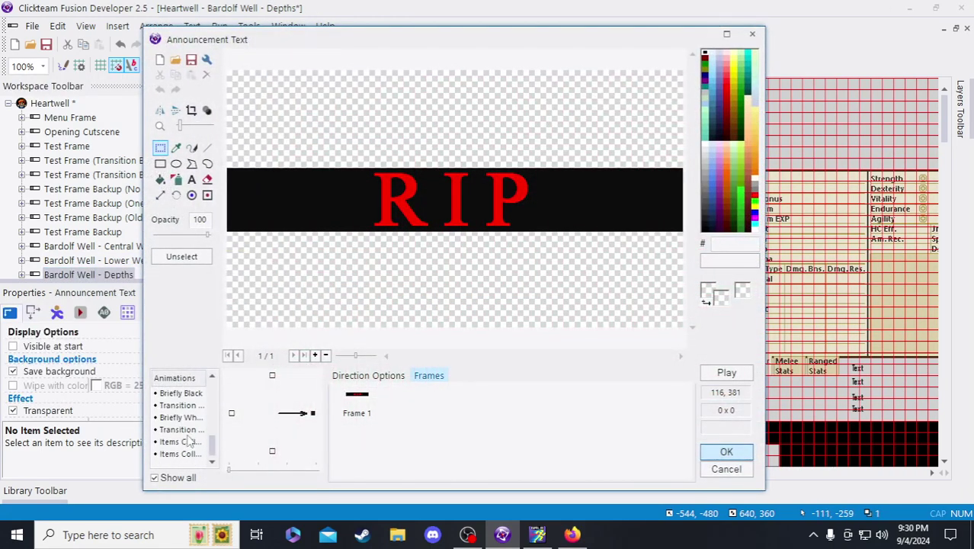
pyautogui.click(180, 429)
pyautogui.rightClick(180, 429)
pyautogui.click(242, 397)
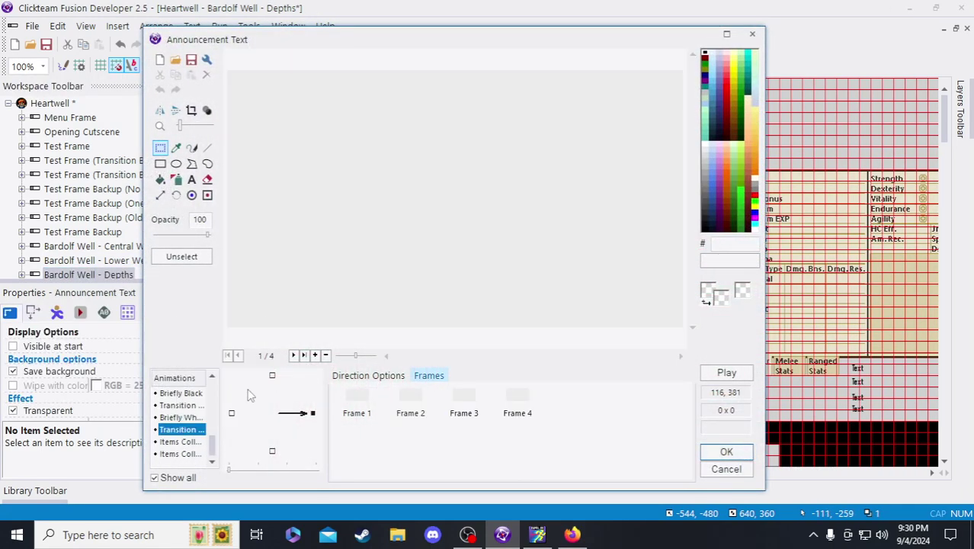
pyautogui.press('Return')
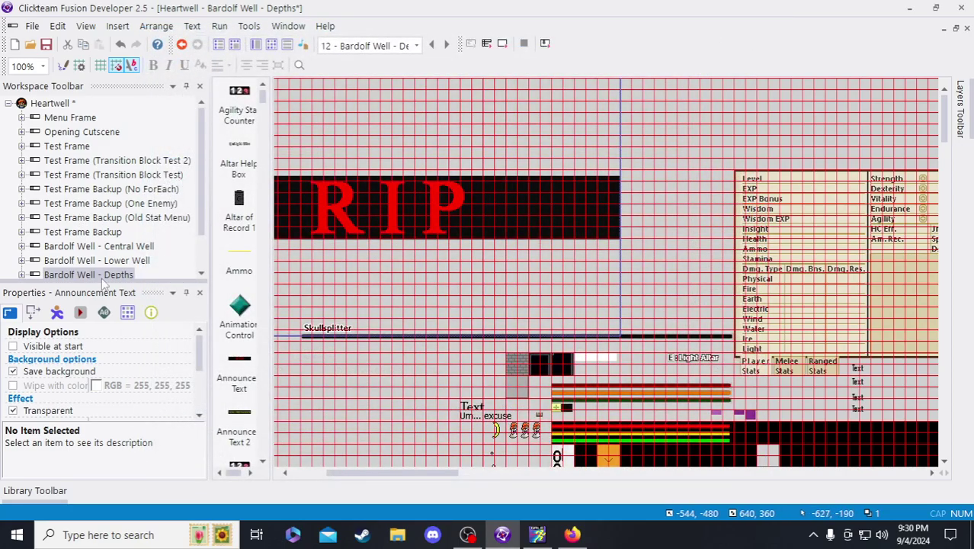
# - Paste the copied animation over the Transition after Briefly White in the Test Frame's Announcement Text, accept it and save the project
pyautogui.click(66, 148)
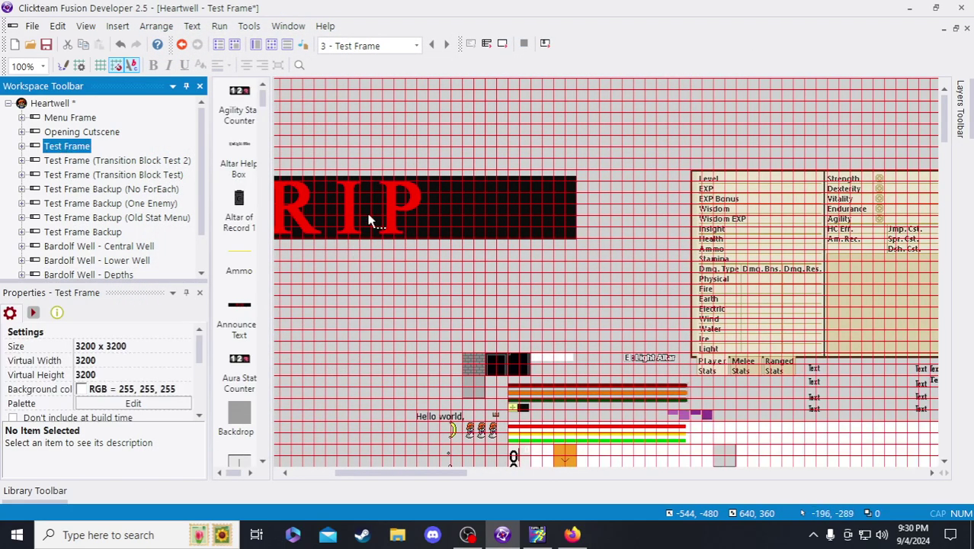
pyautogui.click(380, 202)
pyautogui.doubleClick(380, 202)
pyautogui.scroll(-5, 199, 446)
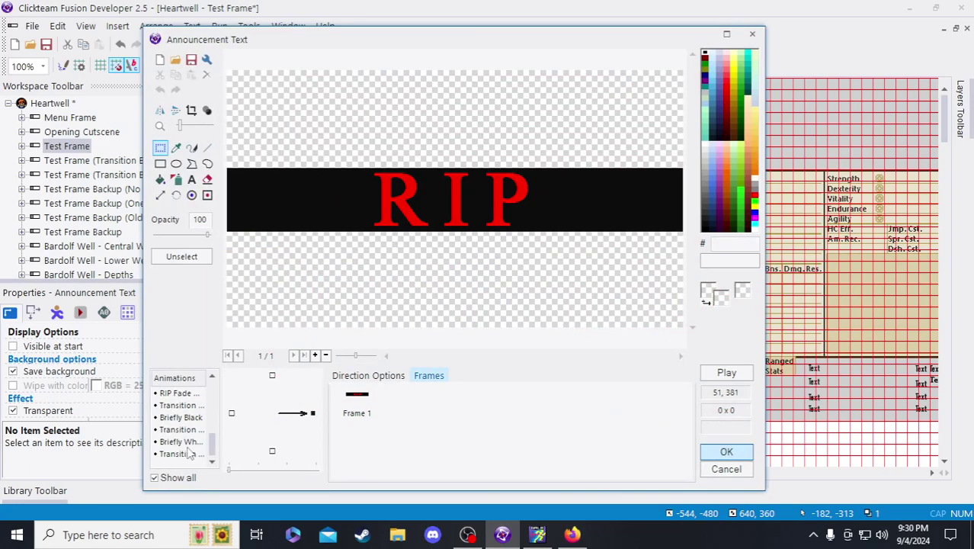
pyautogui.click(181, 453)
pyautogui.rightClick(180, 454)
pyautogui.click(237, 411)
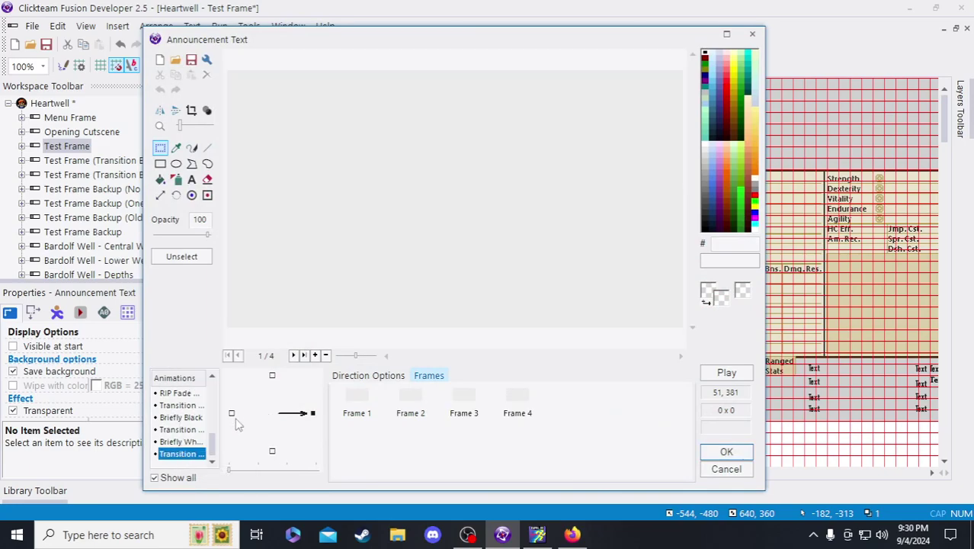
pyautogui.press('Return')
pyautogui.click(626, 244)
pyautogui.click(46, 44)
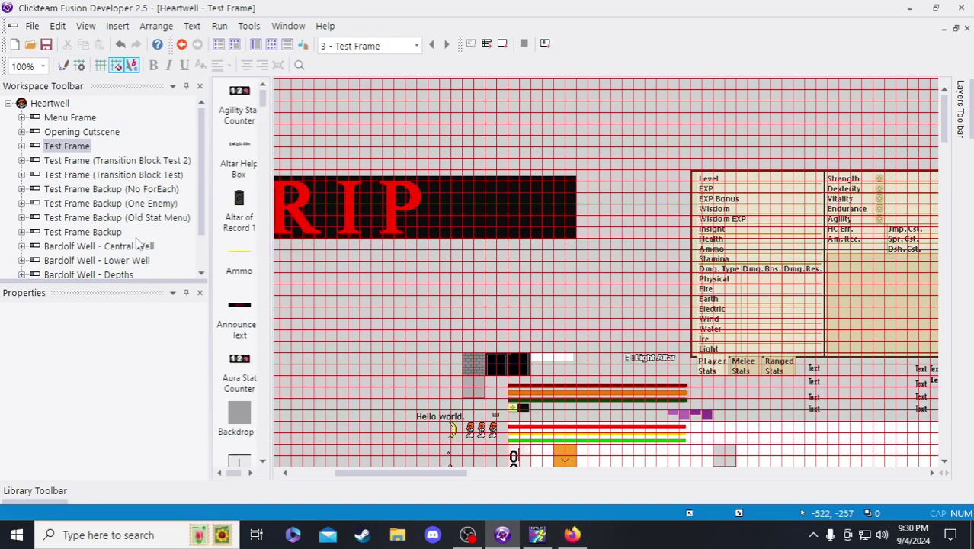
# - Add a second frame to the first Items Coll... animation of the Depths frame's Announcement Text and select Frame 1
pyautogui.scroll(-1, 128, 232)
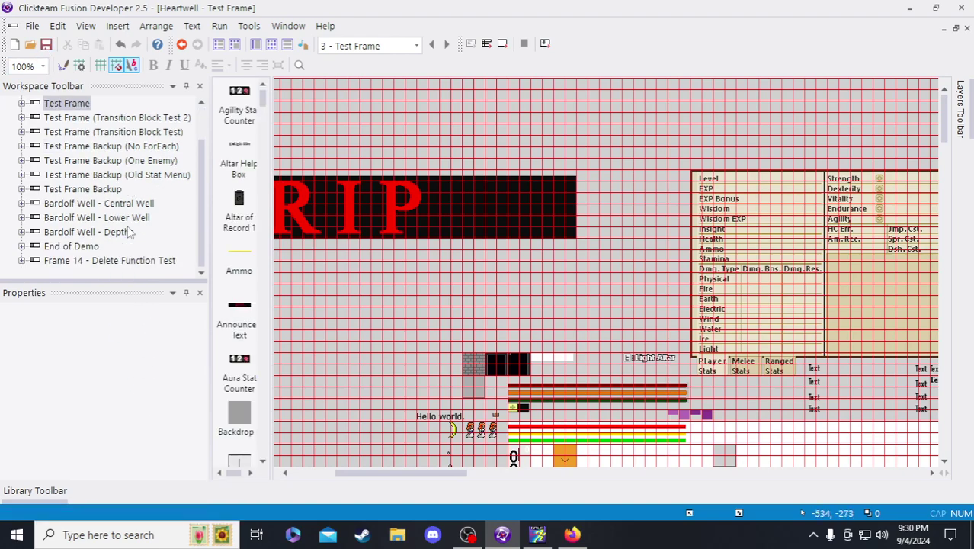
pyautogui.click(119, 233)
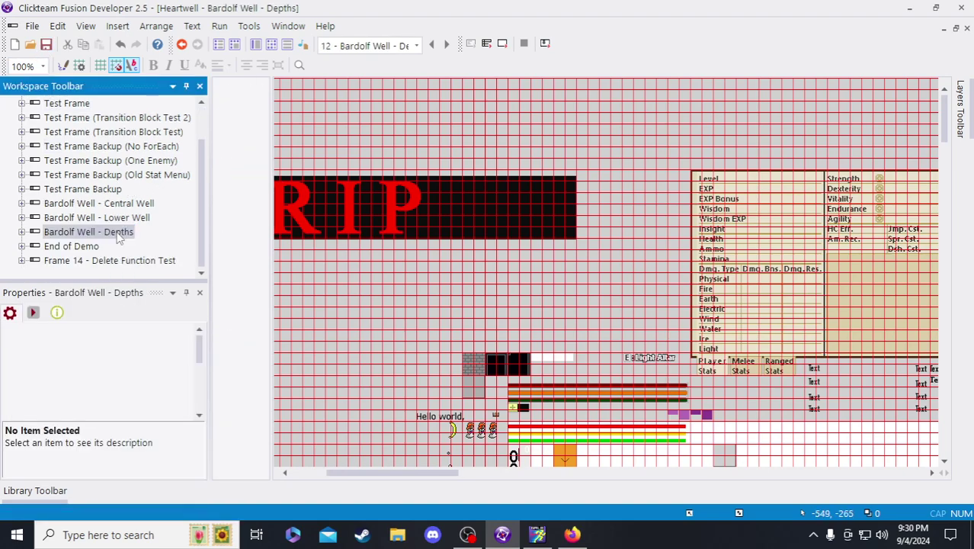
pyautogui.doubleClick(331, 225)
pyautogui.scroll(-5, 179, 427)
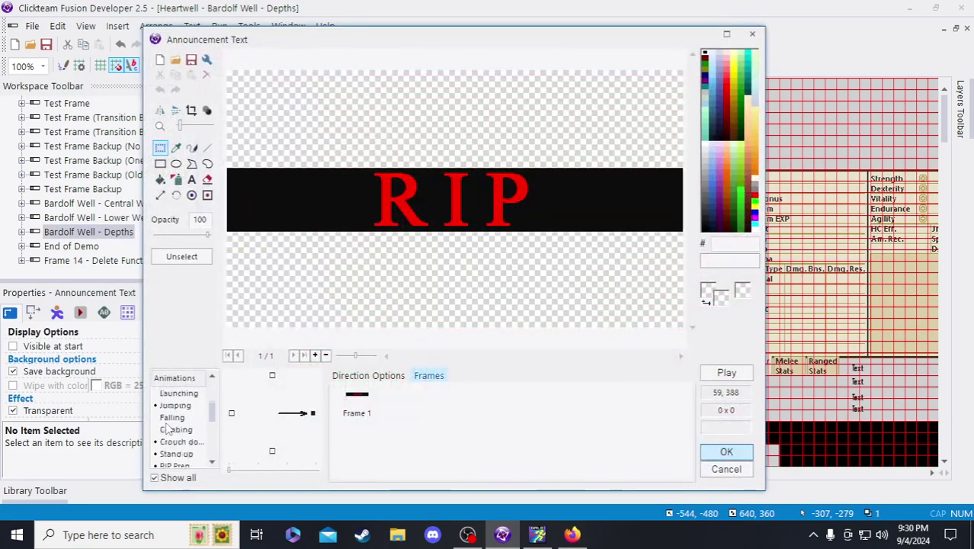
pyautogui.click(176, 442)
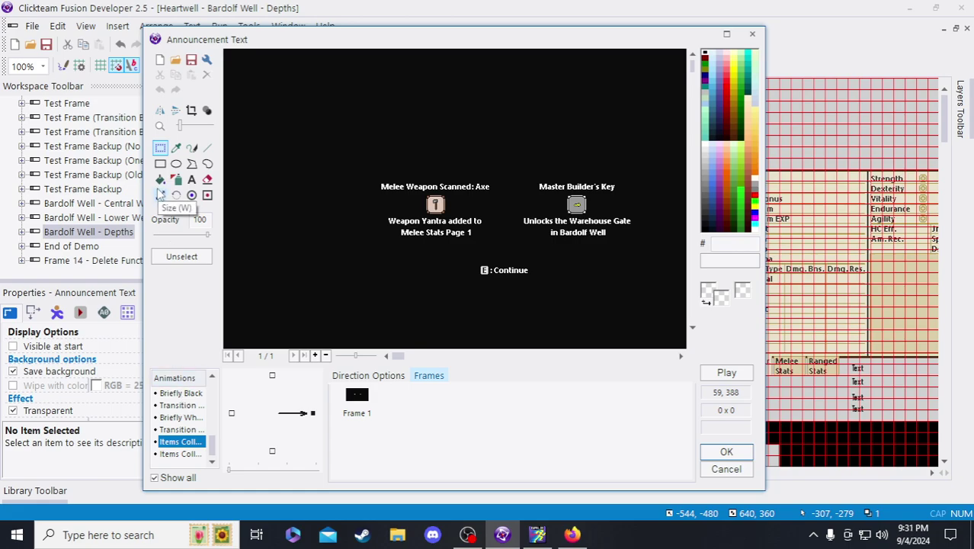
pyautogui.click(355, 403)
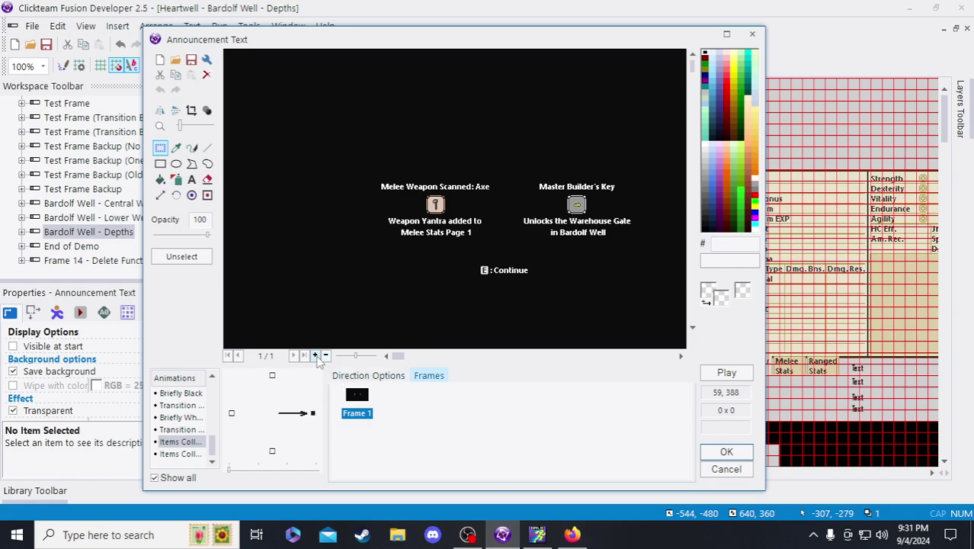
pyautogui.click(315, 355)
pyautogui.click(352, 398)
# - Resize Frame 1 of the first Items Coll... animation to 640 by 360 without stretching the image
pyautogui.click(160, 195)
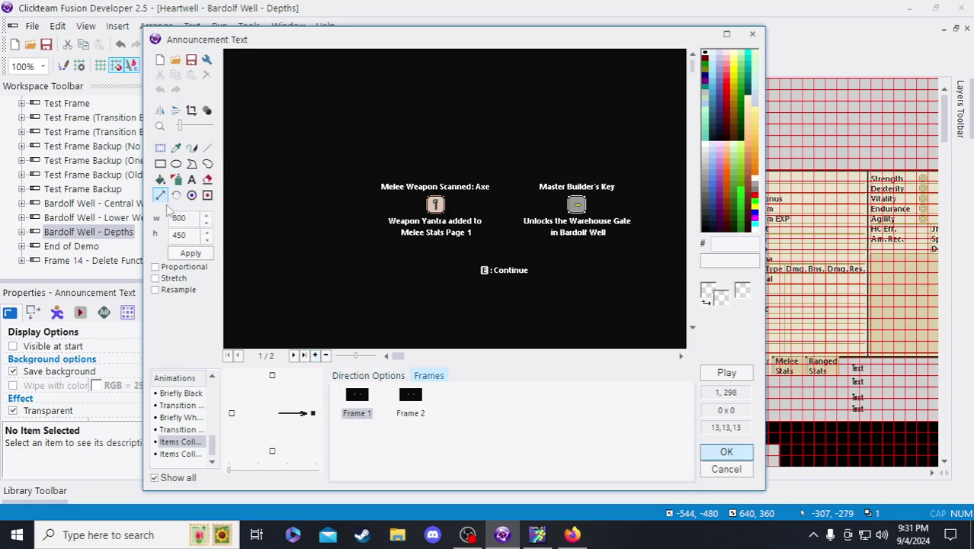
pyautogui.click(180, 218)
pyautogui.doubleClick(180, 218)
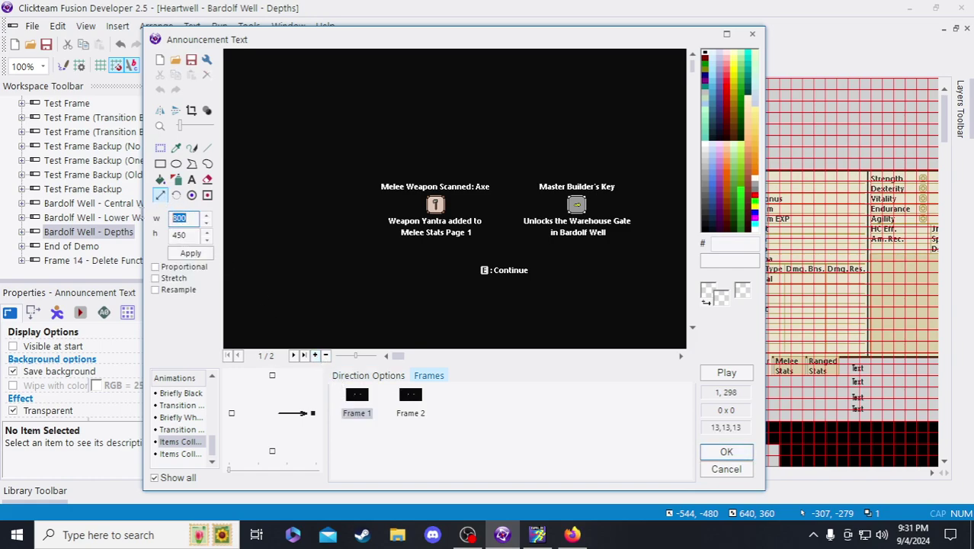
pyautogui.write('460')
pyautogui.press('Tab')
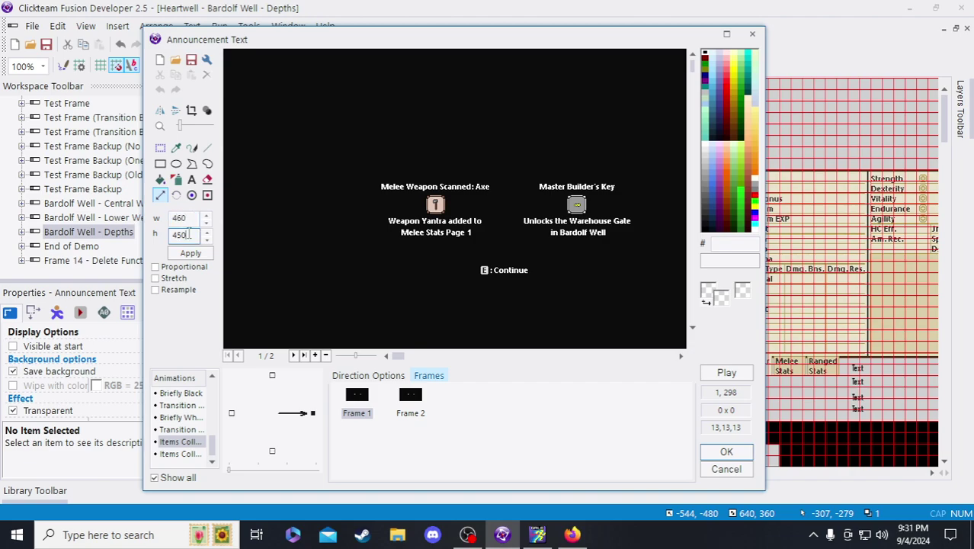
pyautogui.hotkey('shift', 'Tab')
pyautogui.write('64')
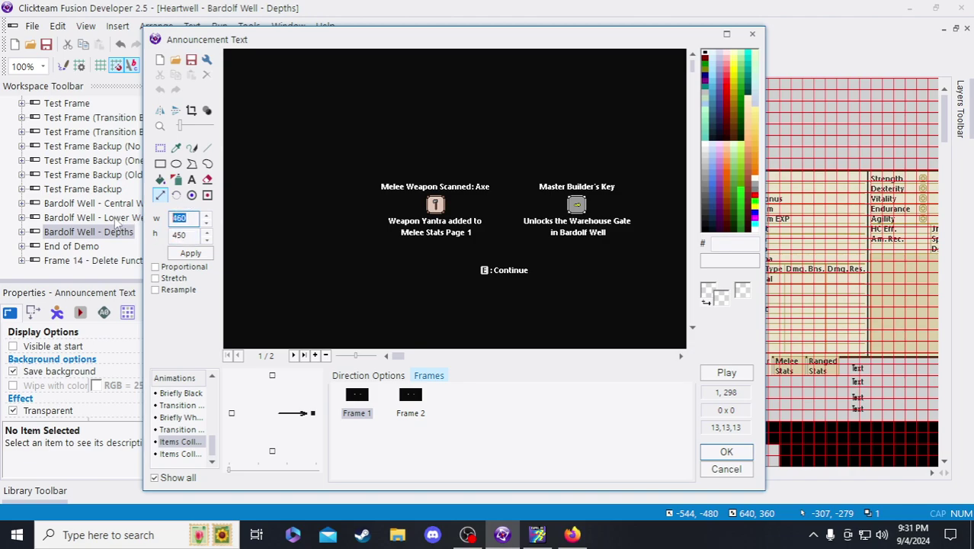
pyautogui.write('0')
pyautogui.press('Tab')
pyautogui.write('360')
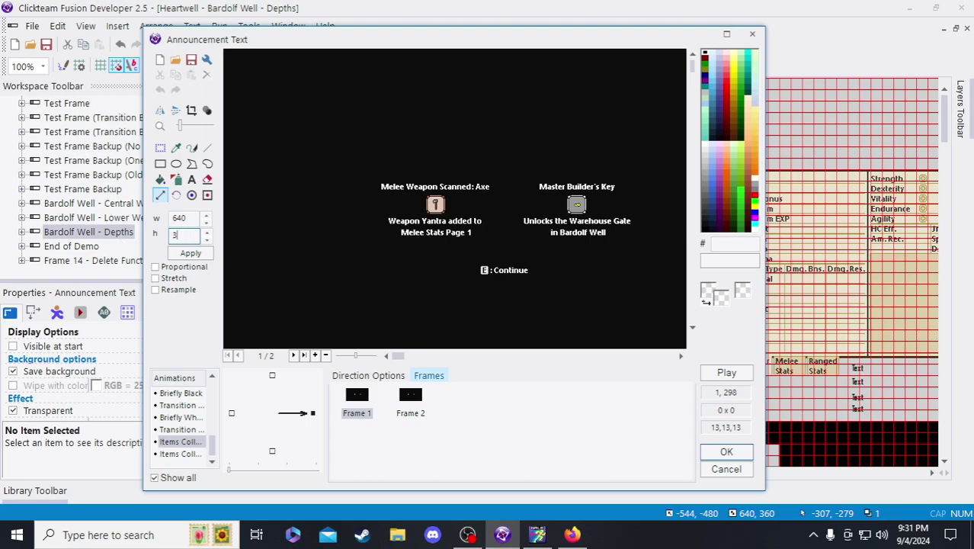
pyautogui.click(183, 254)
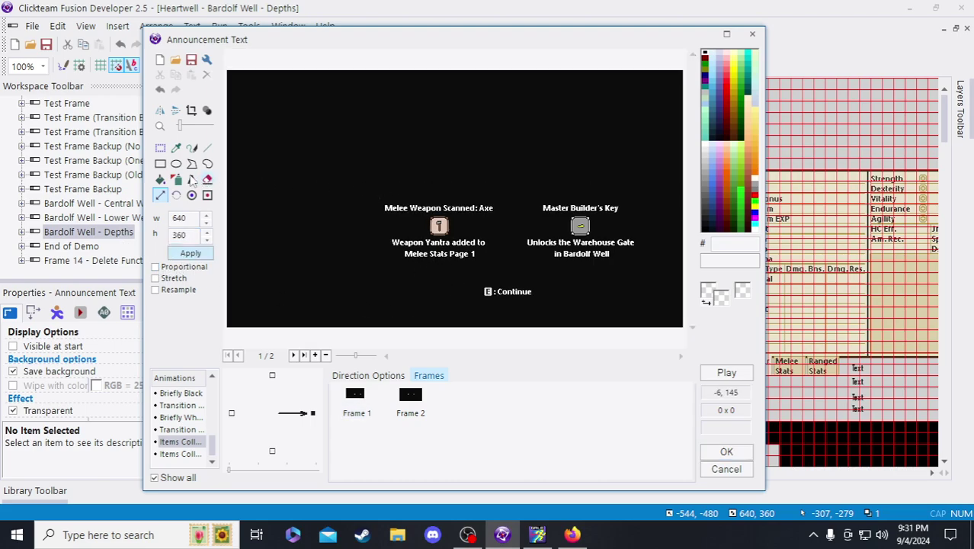
# - Move the block with both item messages and the Continue prompt up and left towards the centre of Frame 1
pyautogui.click(160, 147)
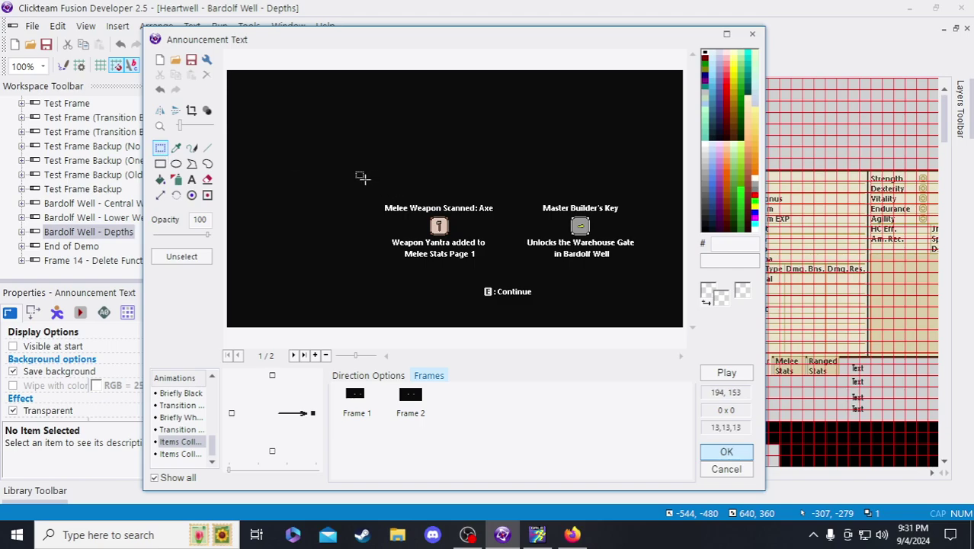
pyautogui.moveTo(362, 177); pyautogui.dragTo(677, 310)
pyautogui.moveTo(572, 246); pyautogui.dragTo(519, 208)
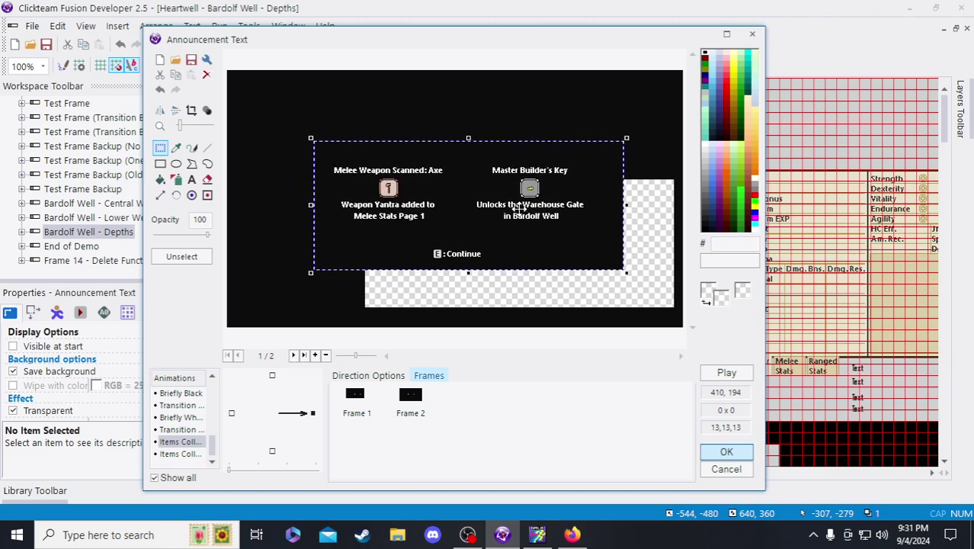
# - Pick the background colour 0D0D0D and fill the transparent gap left by the moved text block
pyautogui.click(175, 149)
pyautogui.click(175, 149)
pyautogui.click(268, 145)
pyautogui.click(160, 179)
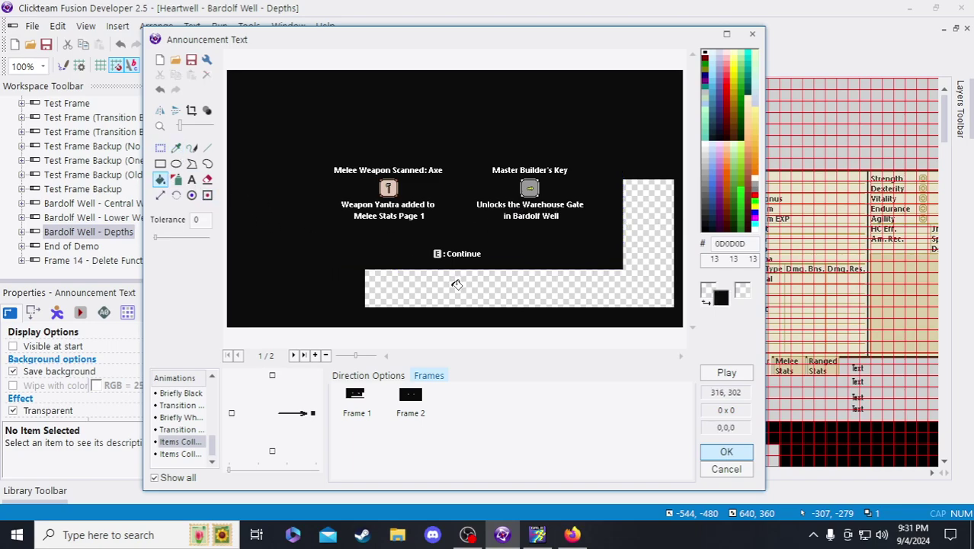
pyautogui.click(455, 281)
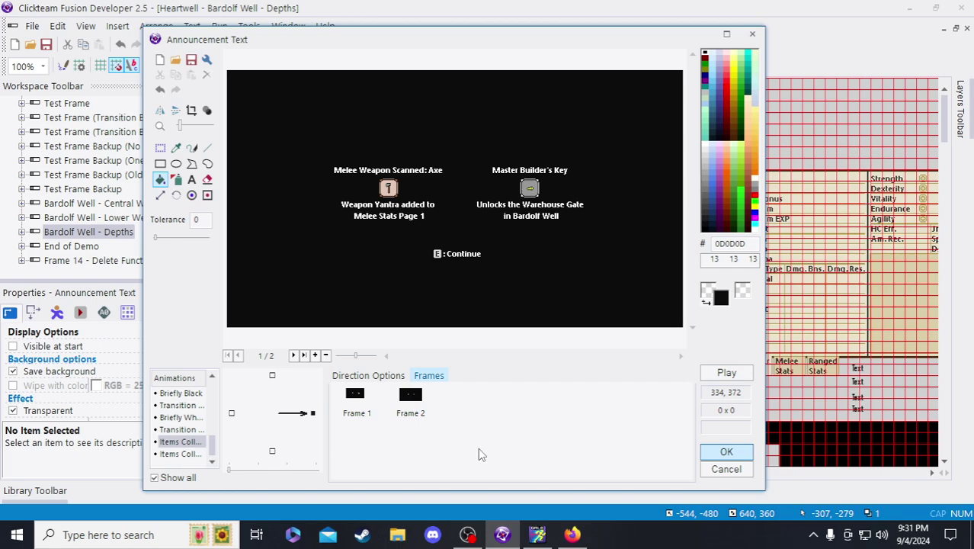
# - Delete Frame 2 from the first Items Coll... animation and select the remaining Frame 1
pyautogui.click(411, 404)
pyautogui.press('Delete')
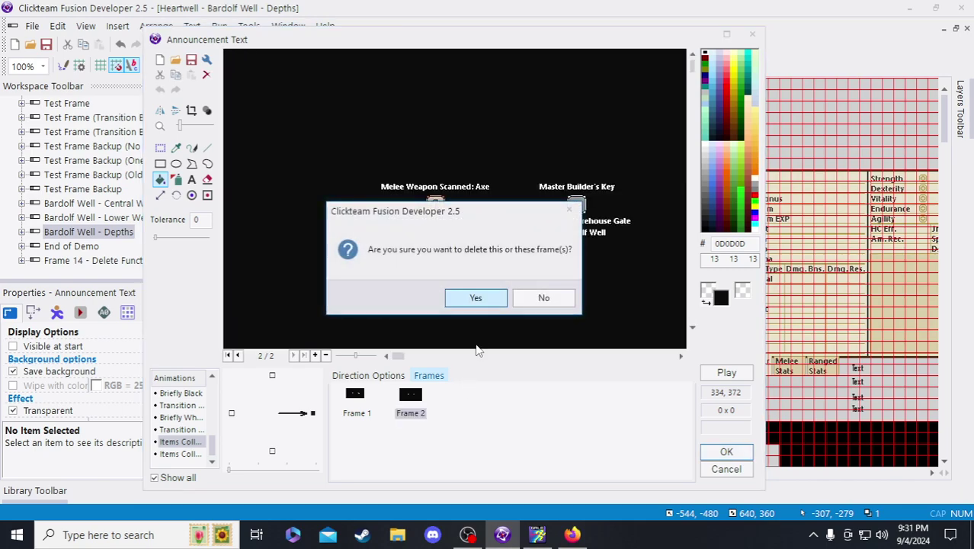
pyautogui.click(476, 295)
pyautogui.click(358, 409)
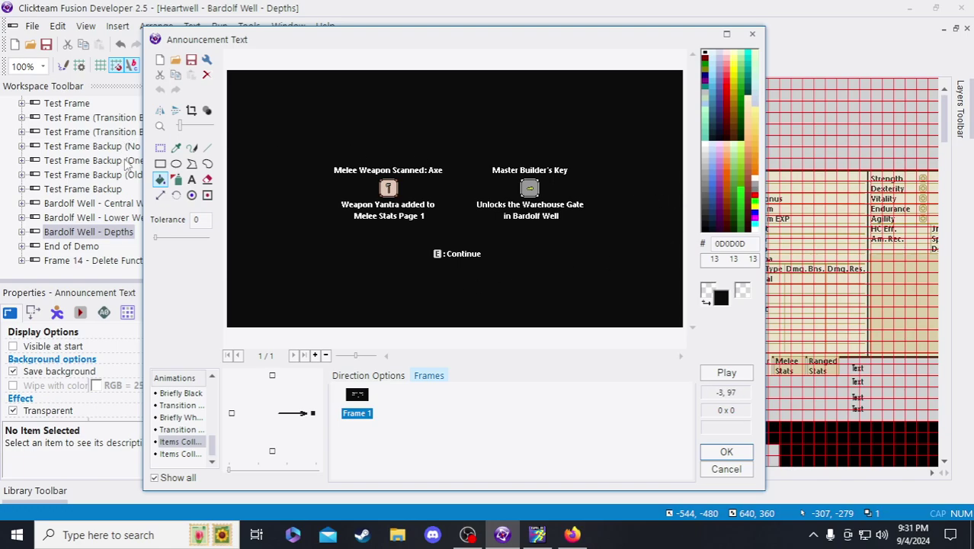
# - Shift the Axe and Master Builder's Key text block slightly left and fill the gap beside it with 0D0D0D
pyautogui.click(161, 147)
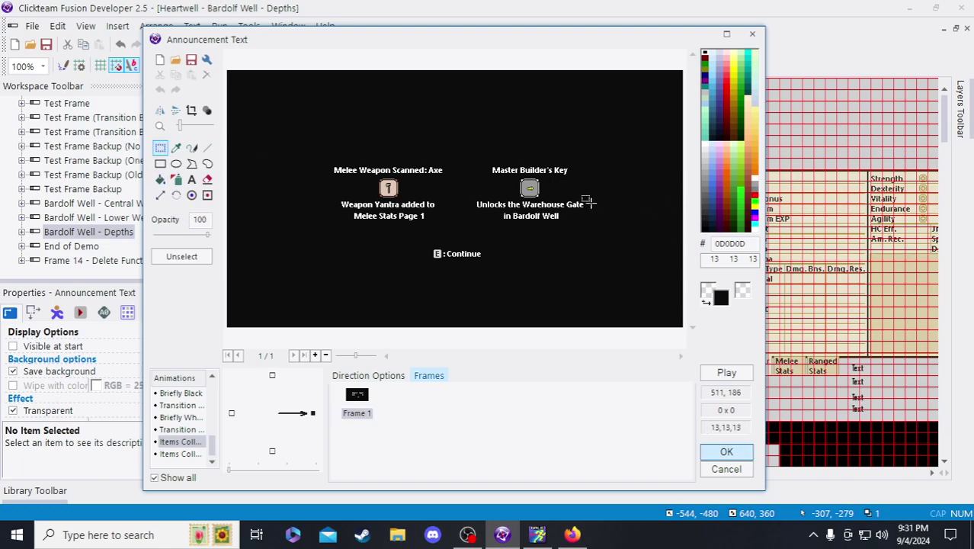
pyautogui.moveTo(314, 141); pyautogui.dragTo(606, 282)
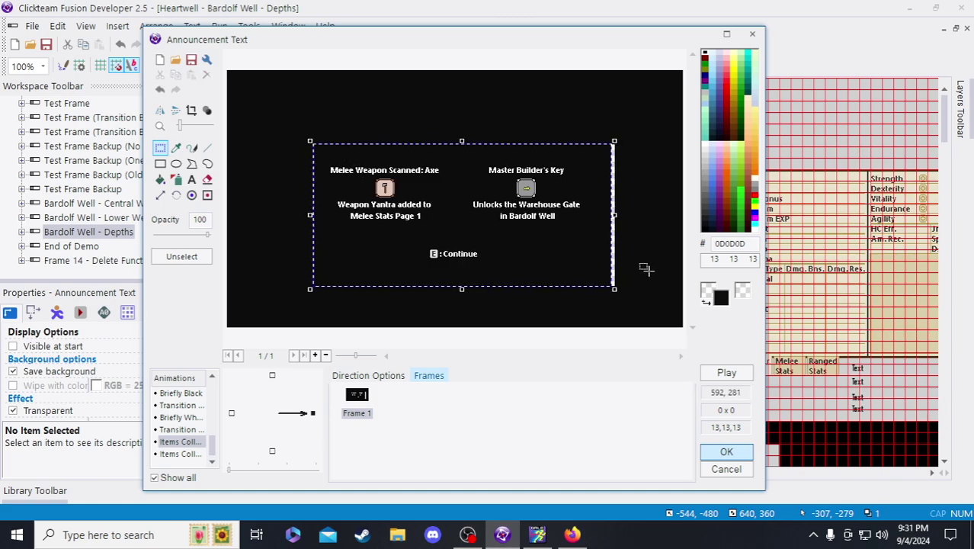
pyautogui.click(160, 180)
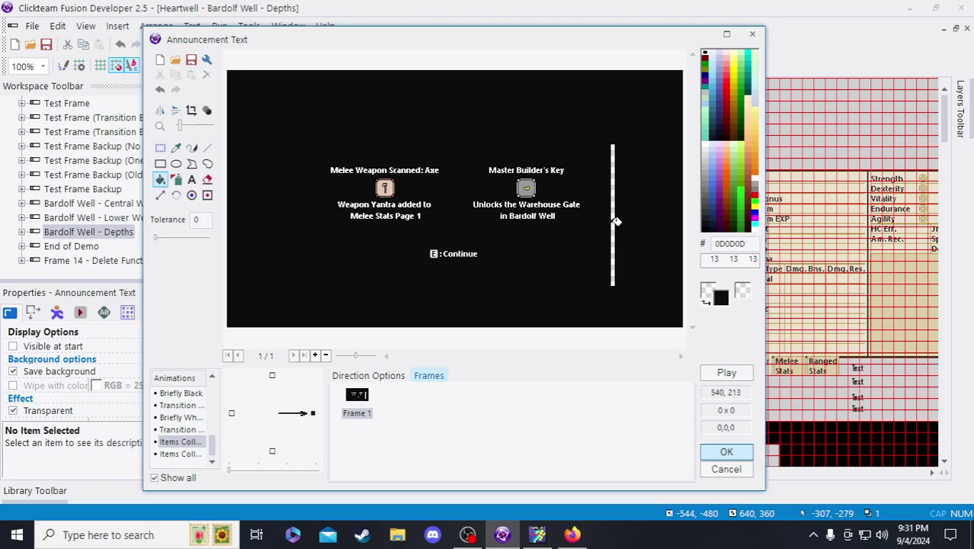
pyautogui.click(615, 220)
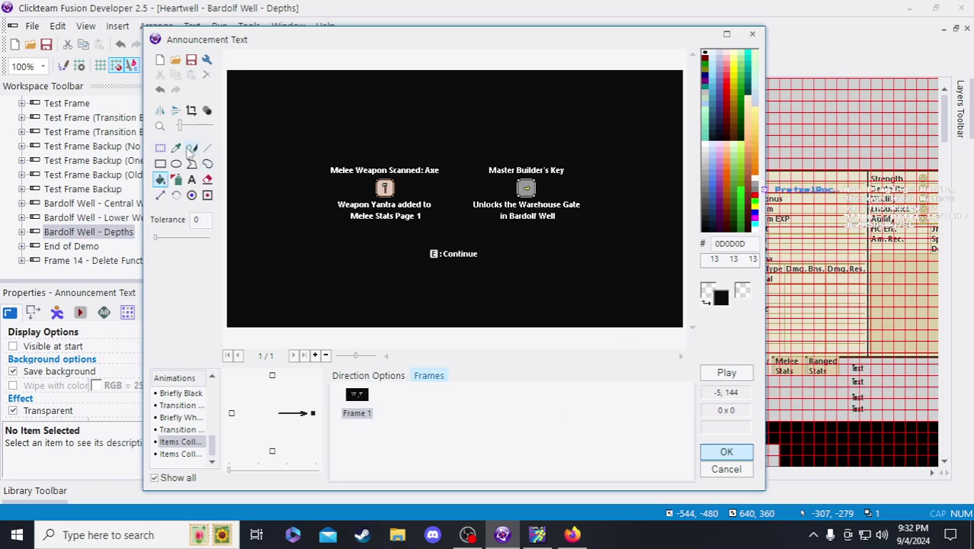
# - Try shifting the text block slightly back to the right and filling the thin gap with 0D0D0D
pyautogui.click(161, 148)
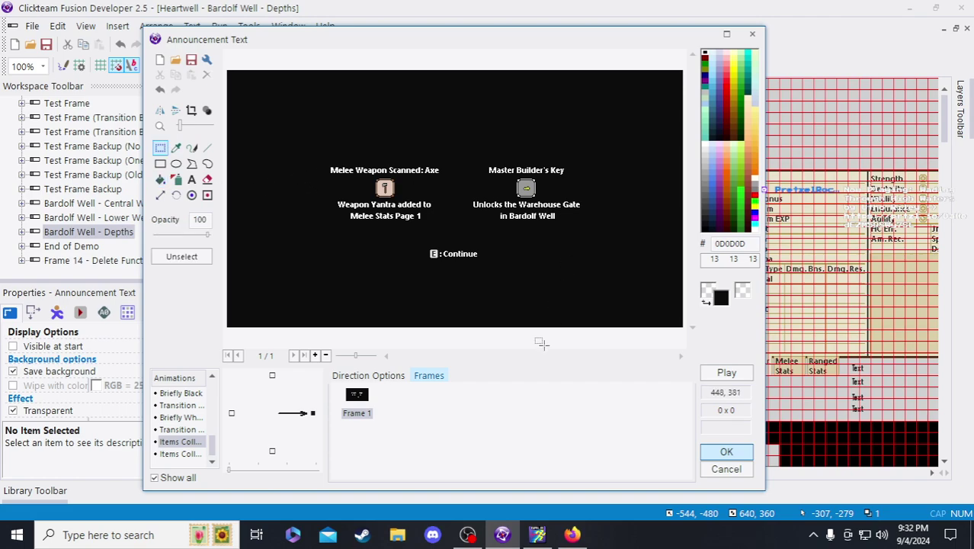
pyautogui.moveTo(302, 139); pyautogui.dragTo(607, 294)
pyautogui.click(639, 288)
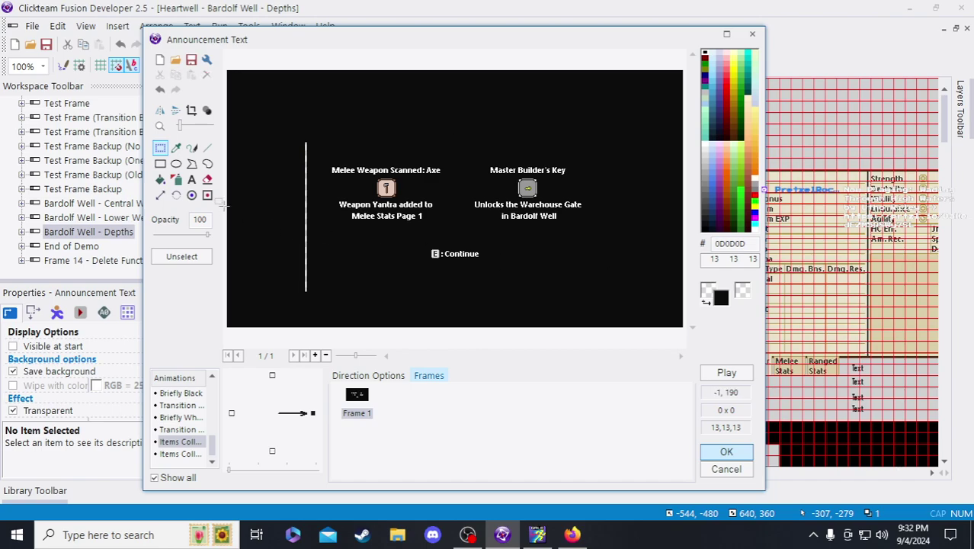
pyautogui.click(160, 179)
pyautogui.click(306, 201)
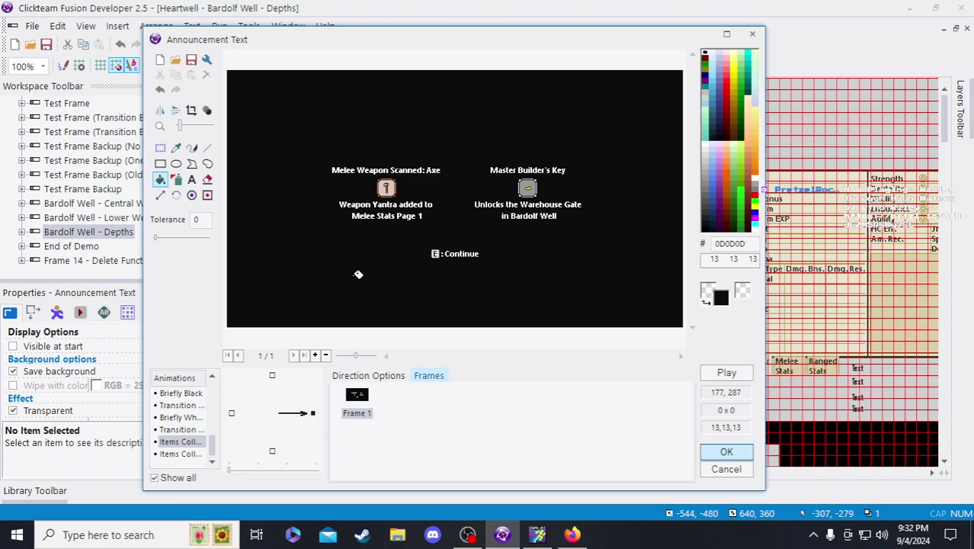
# - Undo the last gap fill and rightward shift of the text block, and clear the selection
pyautogui.hotkey('ctrl', 'a')
pyautogui.press('Left')
pyautogui.press('Left')
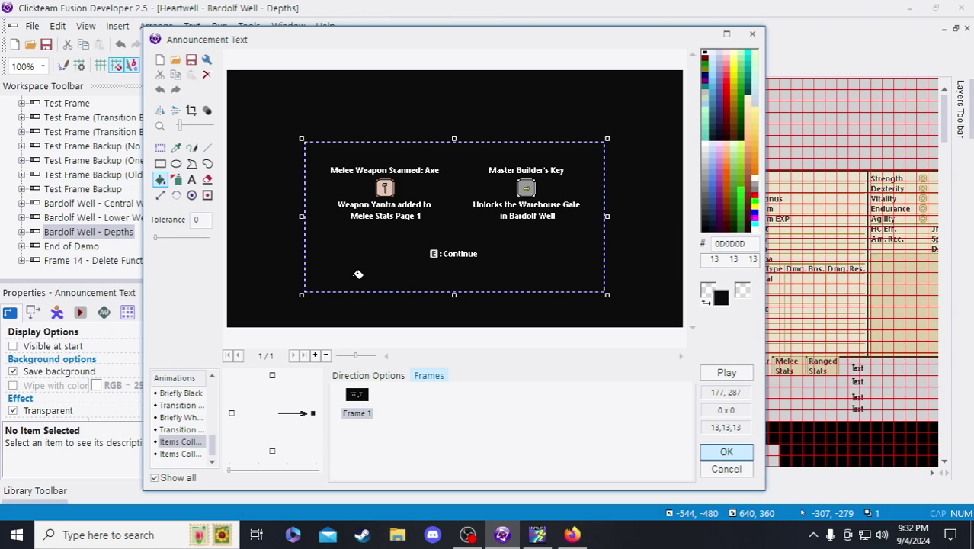
pyautogui.click(161, 147)
pyautogui.click(259, 190)
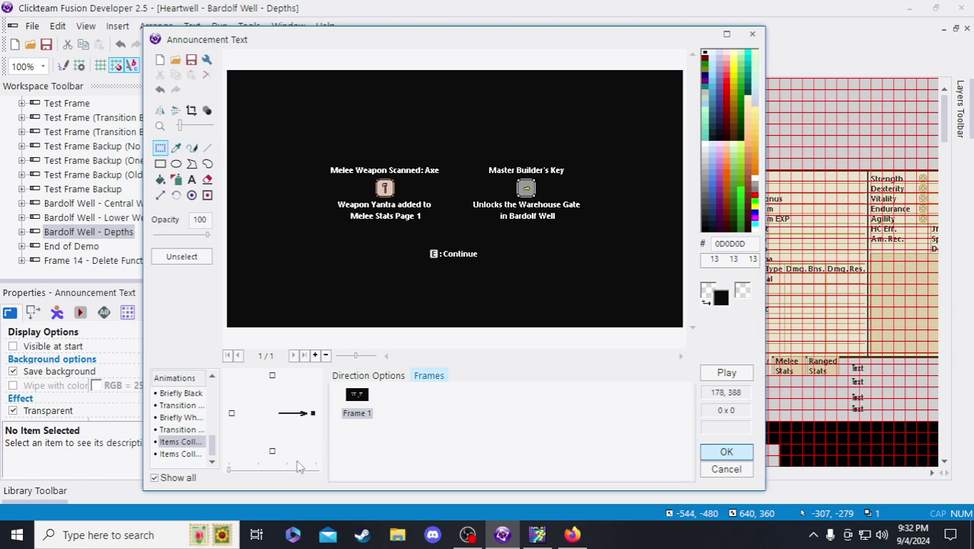
# - Insert the resized Axe frame as Frame 1 of the second Items Coll... animation, ahead of its original Tomahawks frame
pyautogui.click(188, 454)
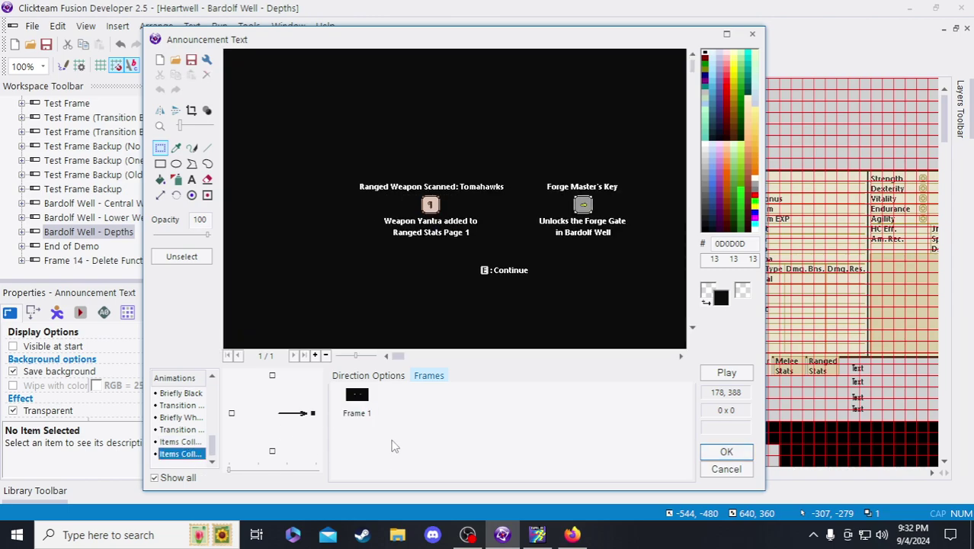
pyautogui.click(355, 395)
pyautogui.press('Insert')
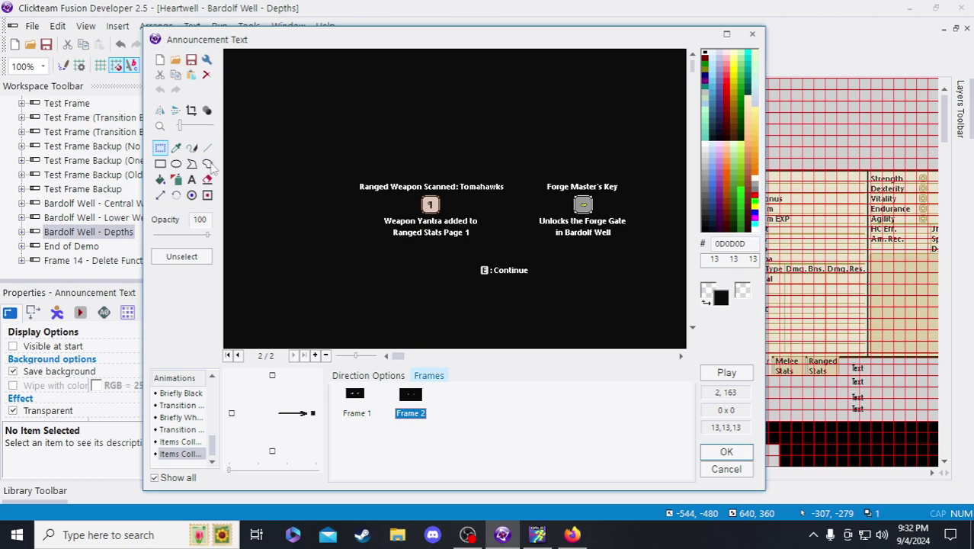
# - Copy the Tomahawks and Forge Master's Key text block from Frame 2 and switch to Frame 1
pyautogui.moveTo(313, 150); pyautogui.dragTo(634, 267)
pyautogui.click(589, 311)
pyautogui.click(356, 396)
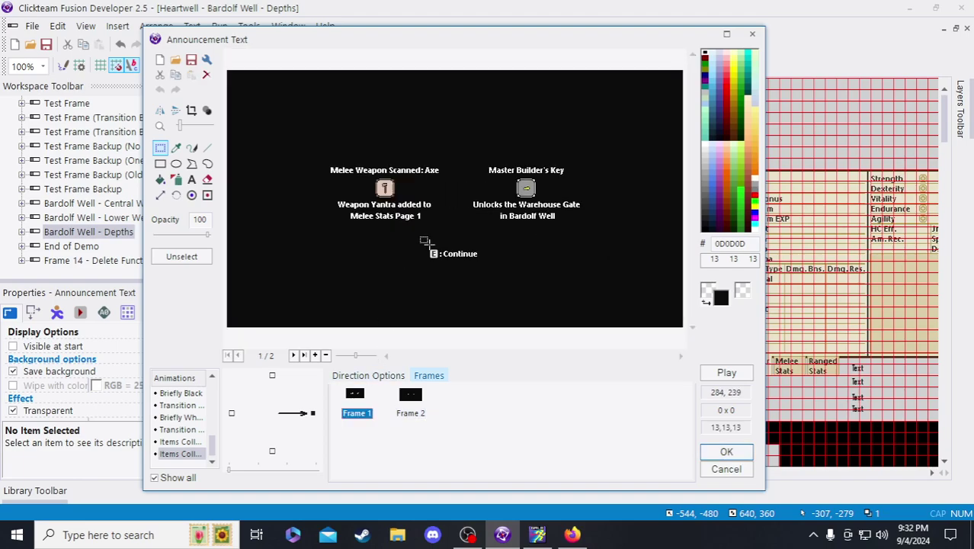
# - Paste the copied block over Frame 1's Axe text, line it up exactly with the existing Continue prompt, and deselect it
pyautogui.hotkey('ctrl', 'v')
pyautogui.moveTo(406, 151); pyautogui.dragTo(435, 196)
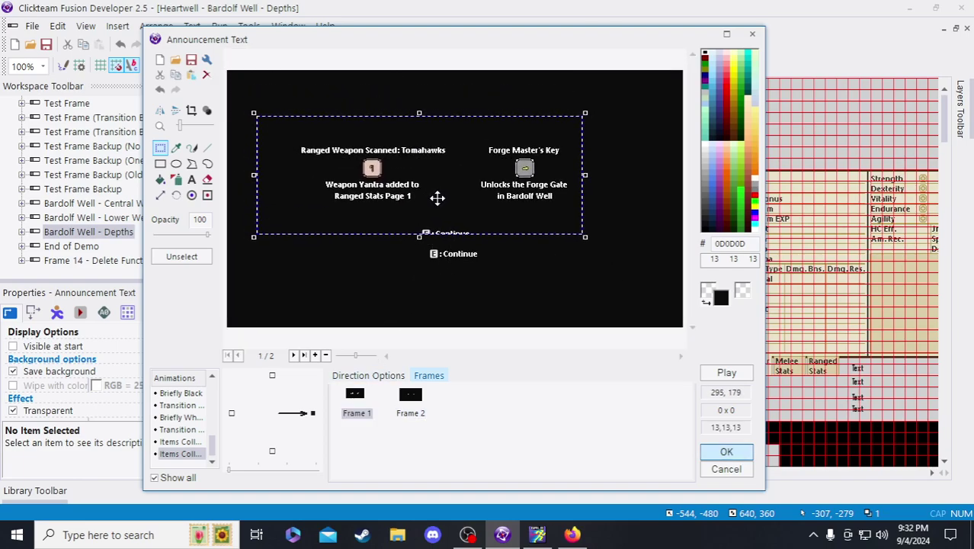
pyautogui.scroll(4, 435, 259)
pyautogui.press('Down')
pyautogui.press('Down')
pyautogui.press('Down')
pyautogui.press('Down')
pyautogui.press('Down')
pyautogui.press('Down')
pyautogui.press('Down')
pyautogui.press('Down')
pyautogui.press('Down')
pyautogui.press('Down')
pyautogui.press('Down')
pyautogui.press('Down')
pyautogui.press('Down')
pyautogui.press('Down')
pyautogui.press('Down')
pyautogui.press('Down')
pyautogui.press('Down')
pyautogui.press('Down')
pyautogui.press('Down')
pyautogui.press('Down')
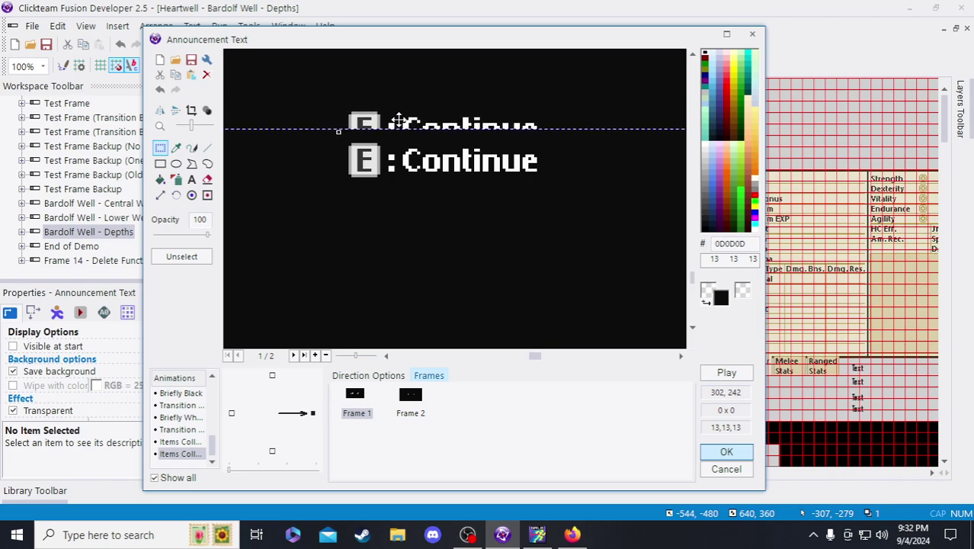
pyautogui.scroll(-1, 434, 276)
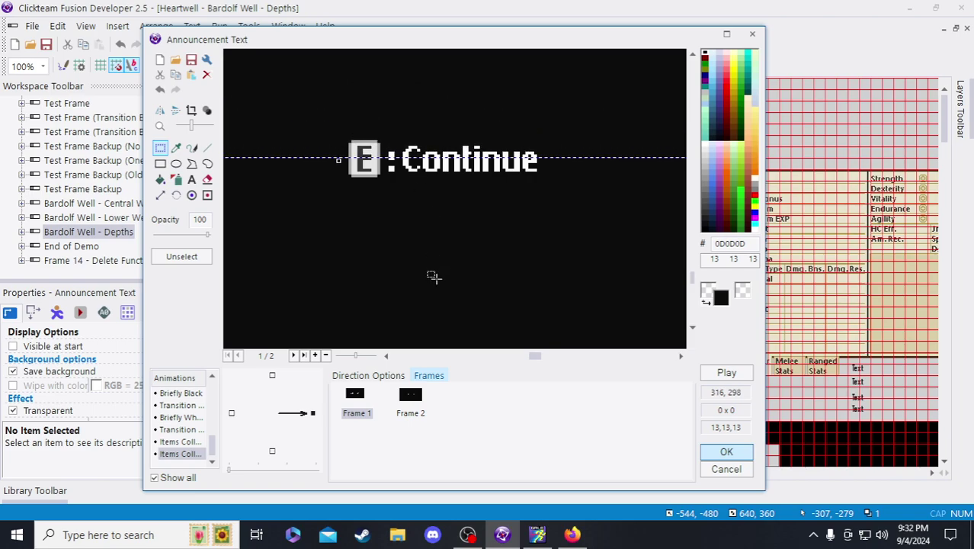
pyautogui.scroll(-2, 431, 274)
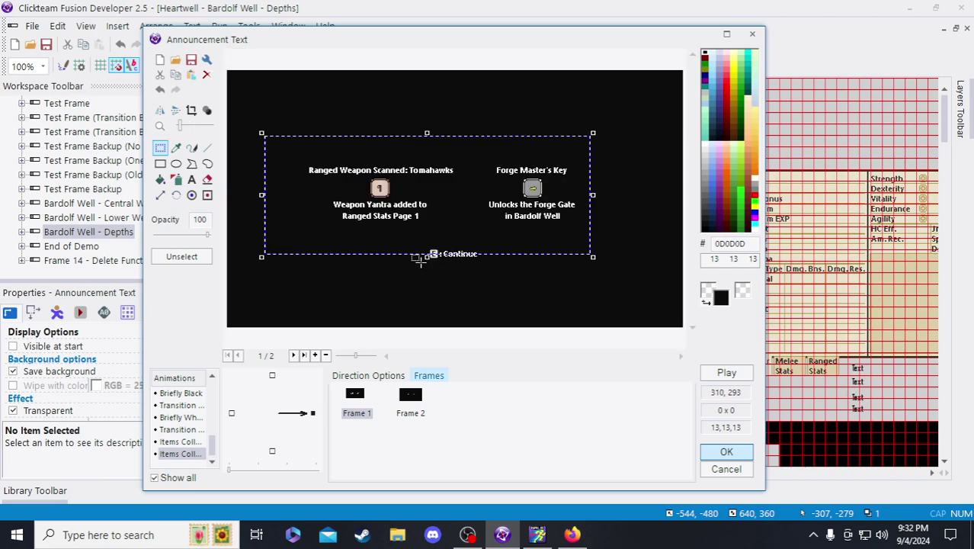
pyautogui.click(434, 298)
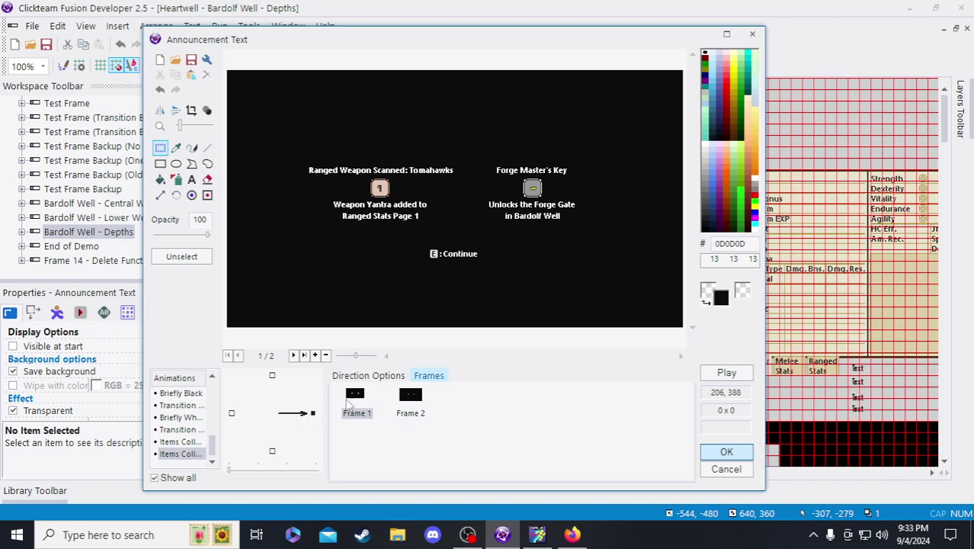
# - Check the Continue prompt in Frame 2 of the second Items Coll... animation, and delete that original frame
pyautogui.click(406, 394)
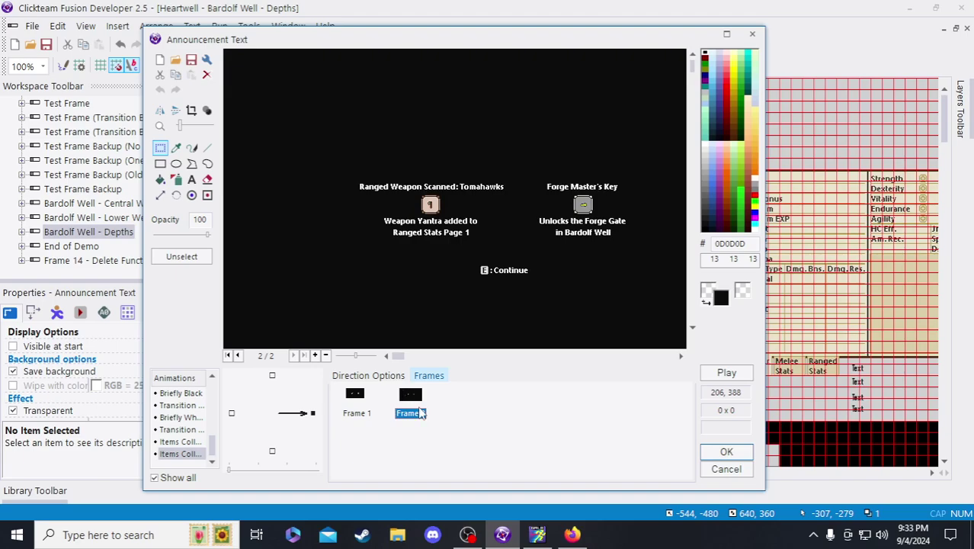
pyautogui.moveTo(398, 355); pyautogui.dragTo(542, 374)
pyautogui.scroll(2, 445, 292)
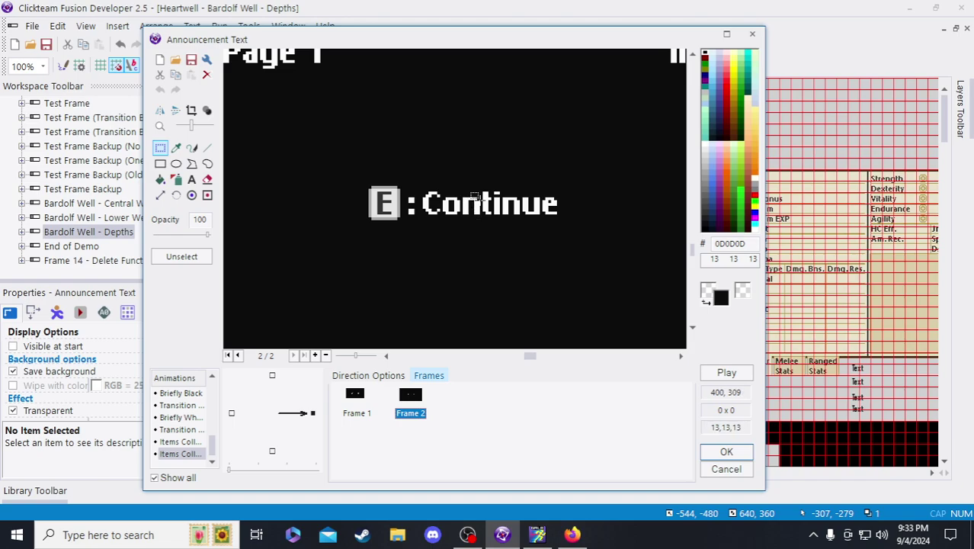
pyautogui.scroll(-2, 474, 197)
pyautogui.press('Delete')
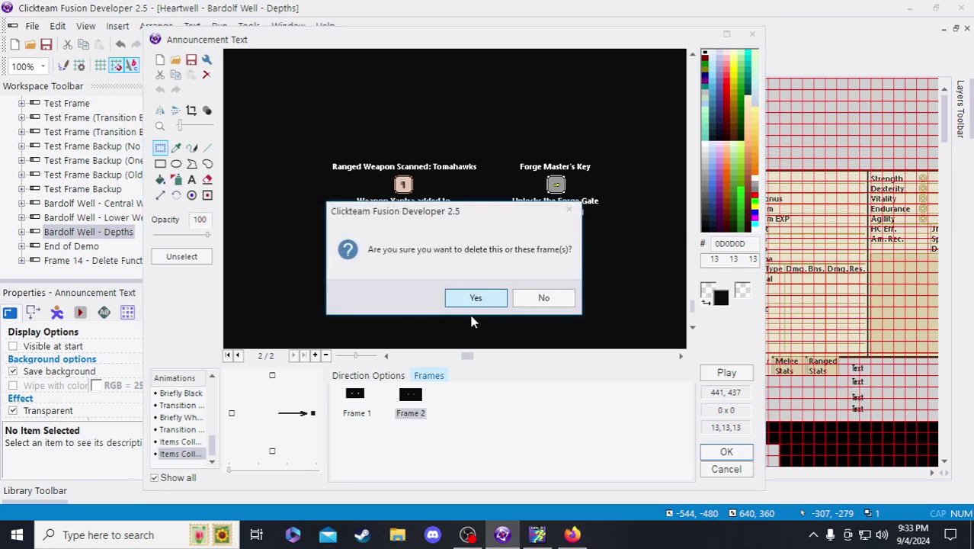
pyautogui.click(472, 296)
# - Compare the text and Continue prompt placement between the first and second Items Coll... animations
pyautogui.scroll(4, 448, 268)
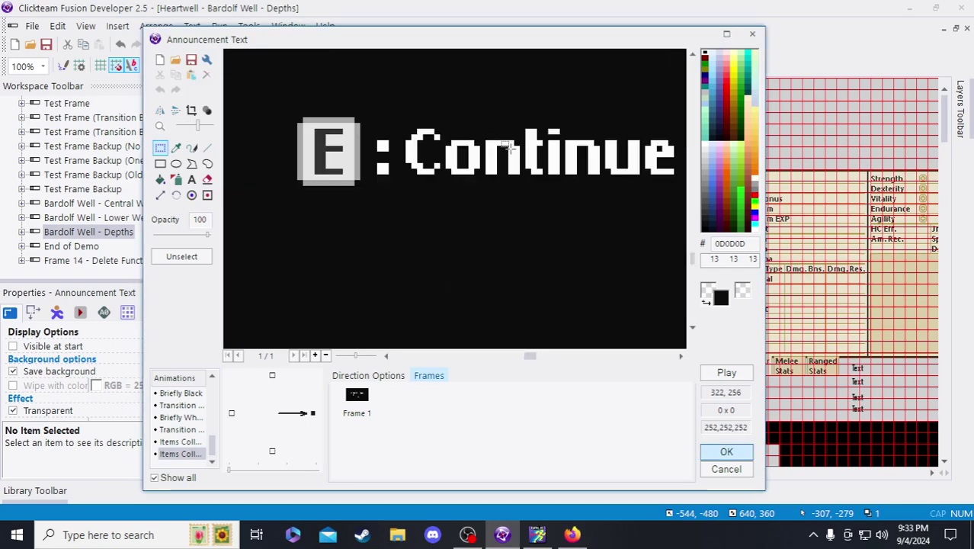
pyautogui.scroll(-3, 499, 149)
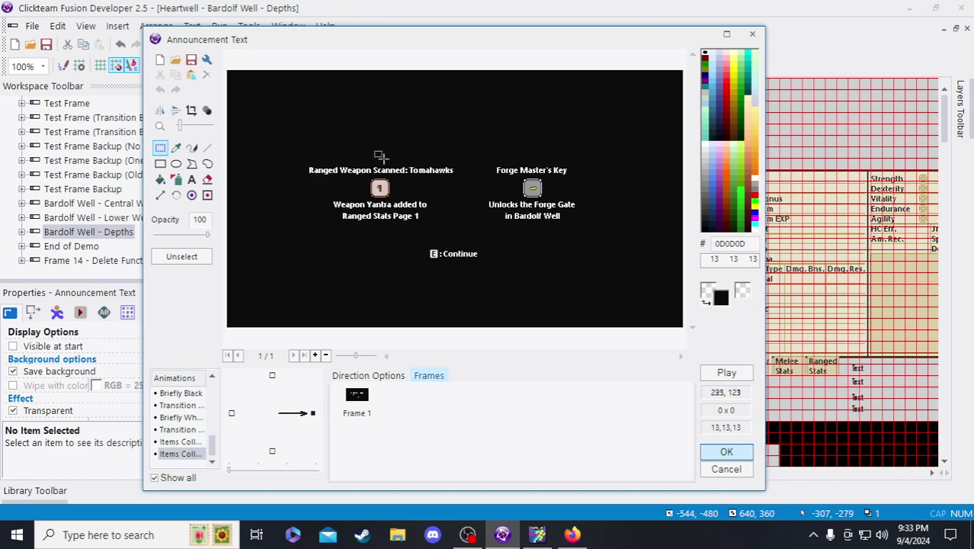
pyautogui.moveTo(293, 142); pyautogui.dragTo(627, 288)
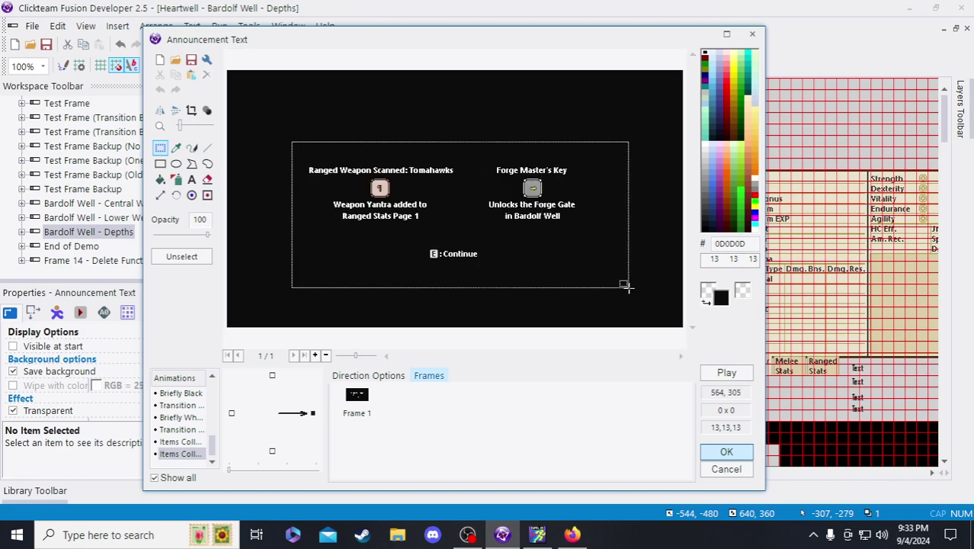
pyautogui.moveTo(627, 286)
pyautogui.mouseDown()
pyautogui.moveTo(622, 279)
pyautogui.moveTo(630, 285)
pyautogui.mouseUp()
pyautogui.click(648, 289)
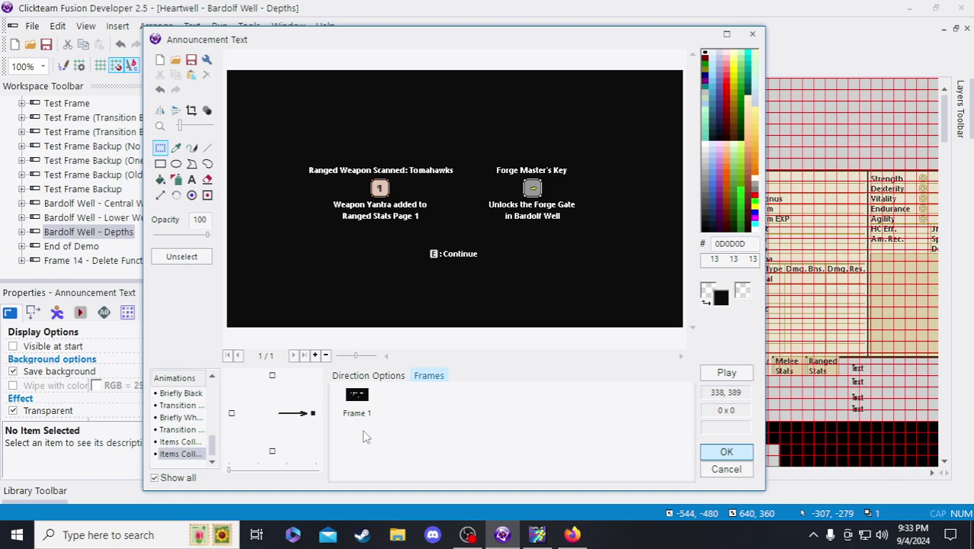
pyautogui.click(363, 375)
pyautogui.click(424, 376)
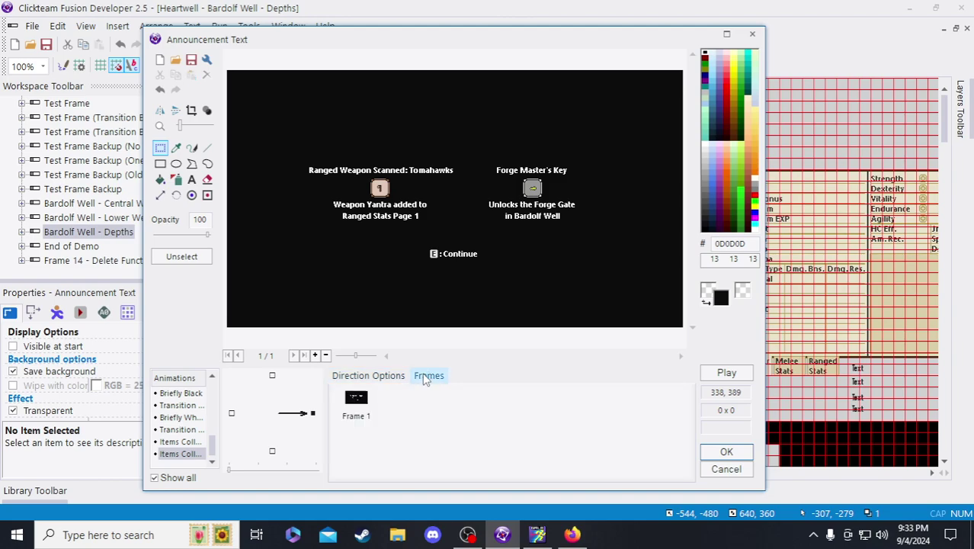
pyautogui.click(180, 442)
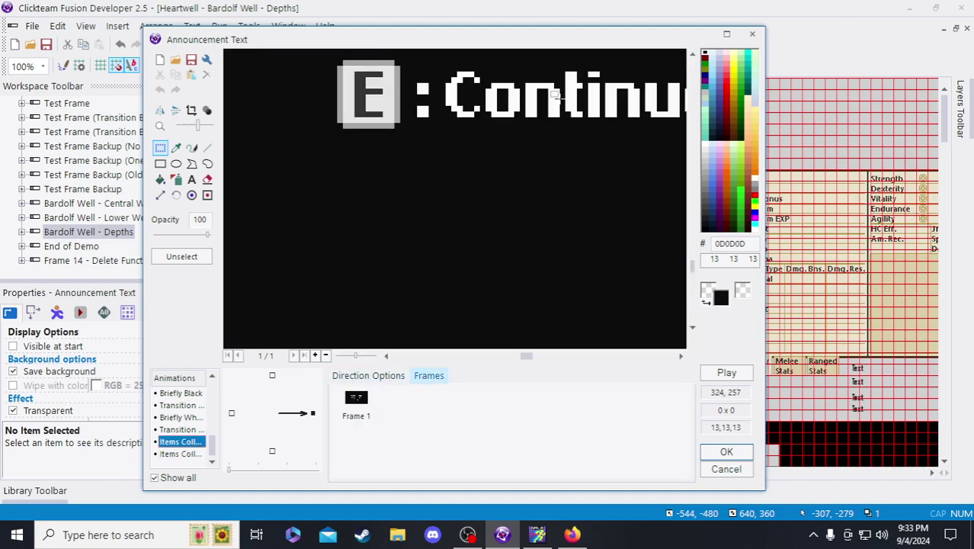
pyautogui.scroll(-3, 547, 93)
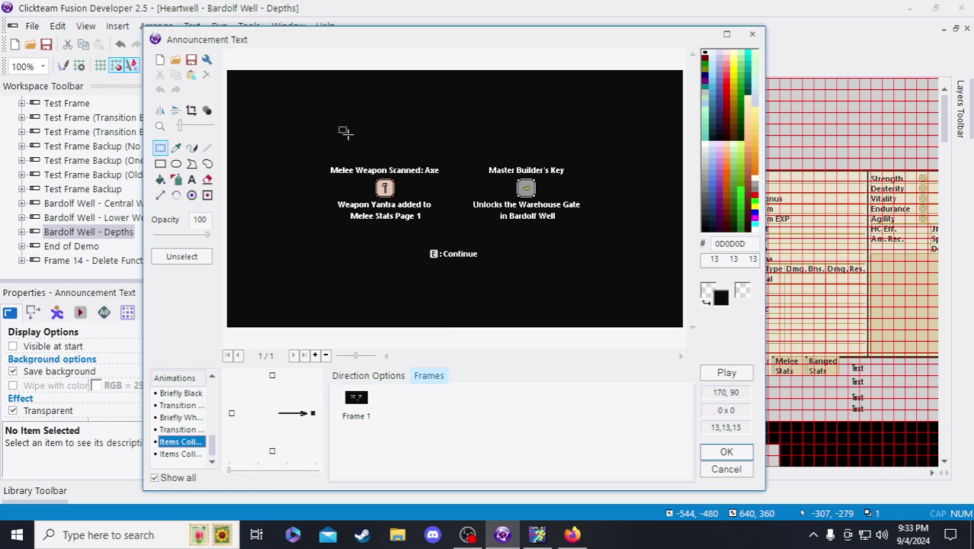
pyautogui.click(198, 453)
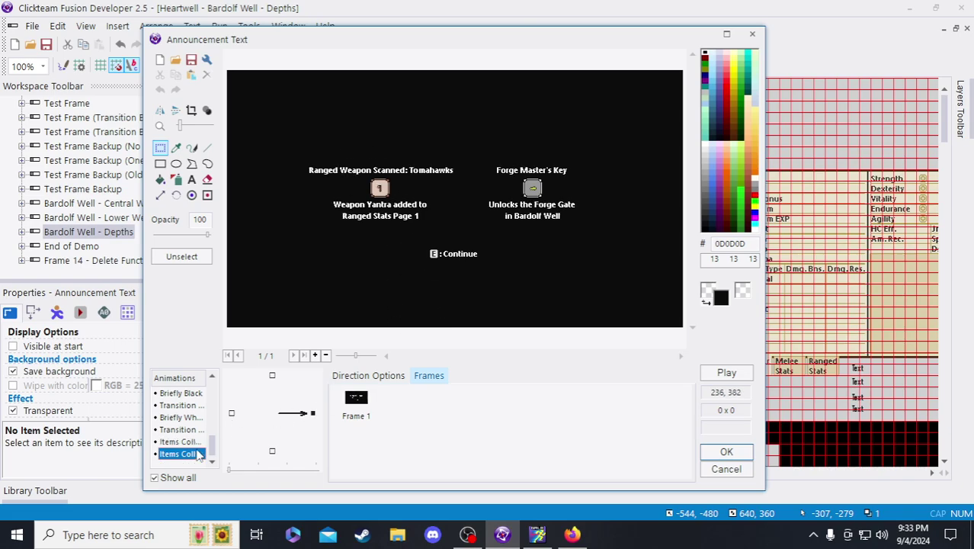
pyautogui.click(189, 443)
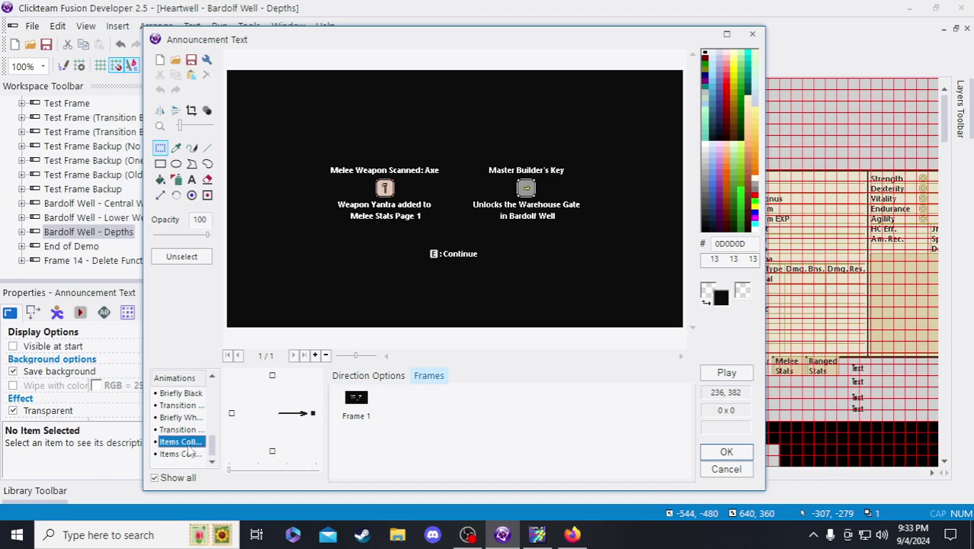
# - Recheck both item-collection animations, apply the Announcement Text edits, deselect the object and save the project
pyautogui.click(191, 454)
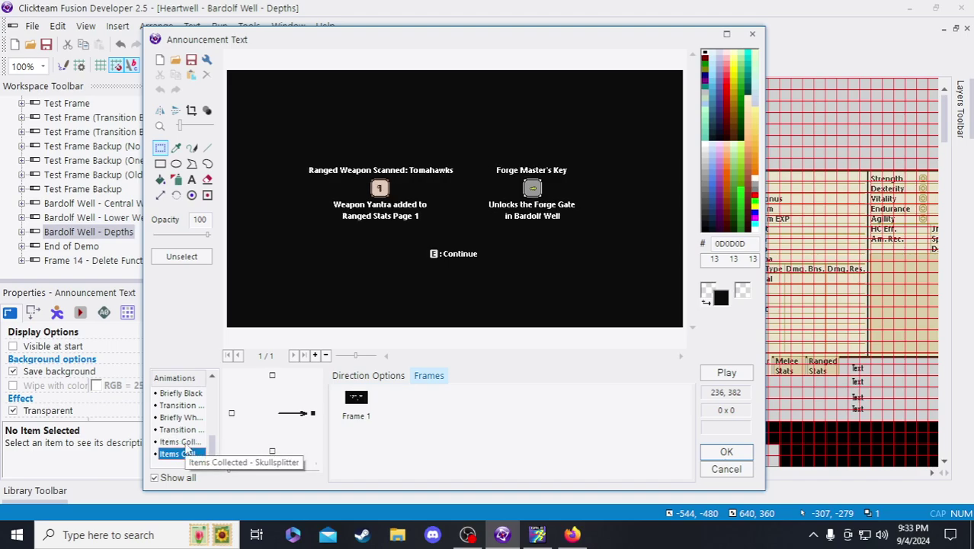
pyautogui.click(187, 446)
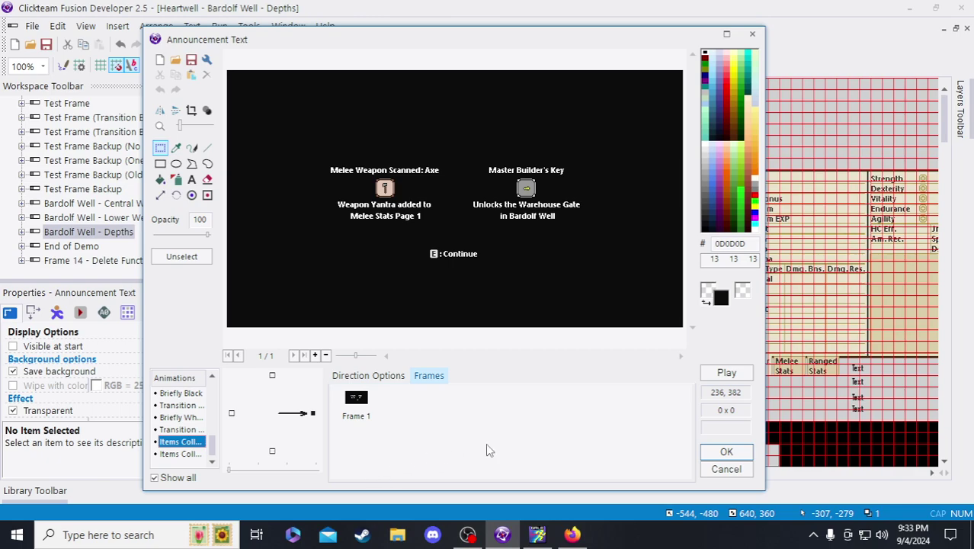
pyautogui.click(726, 452)
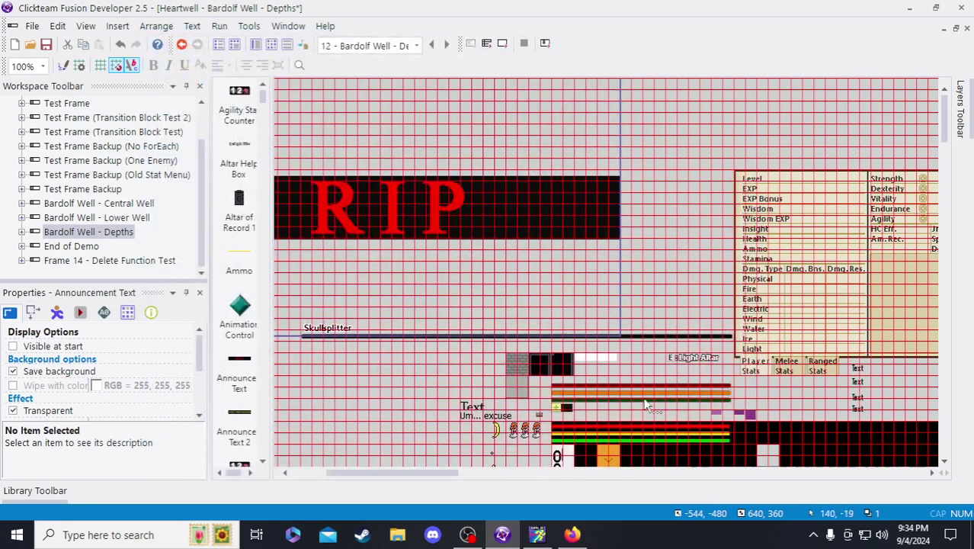
pyautogui.click(645, 142)
pyautogui.click(46, 45)
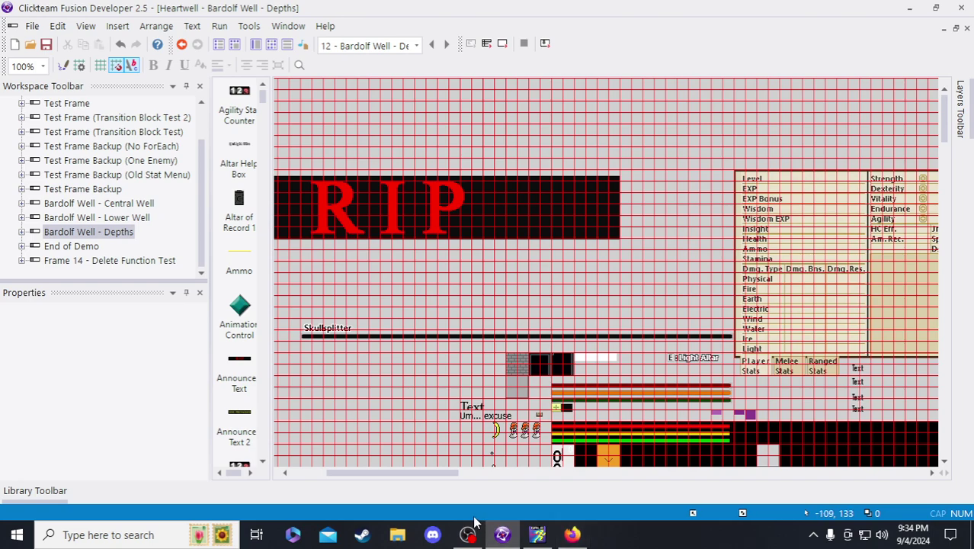
# - Switch to the Heartwell Dev Stream Notes in Firefox and highlight the RIP, Altar Lit and Bardolf Well entries in green
pyautogui.click(572, 534)
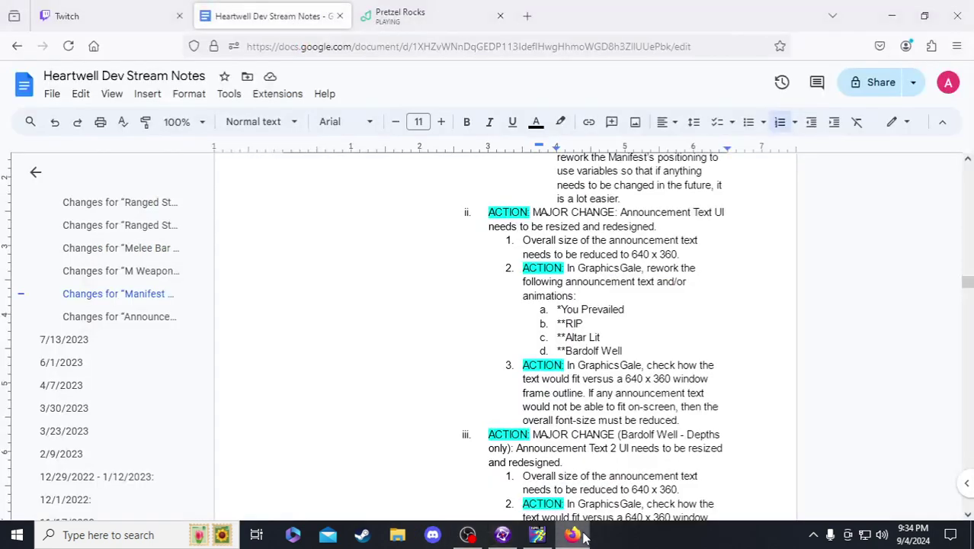
pyautogui.write('*')
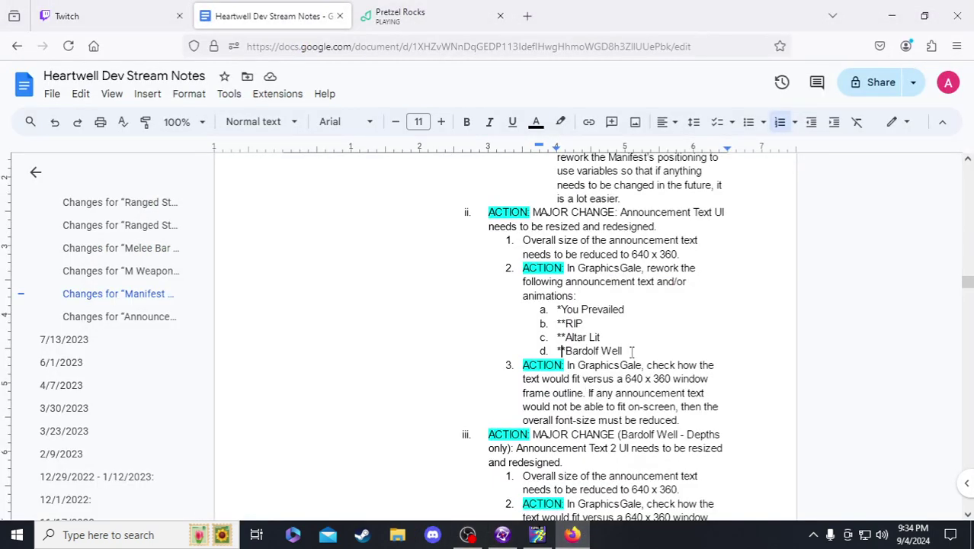
pyautogui.moveTo(631, 351); pyautogui.dragTo(553, 323)
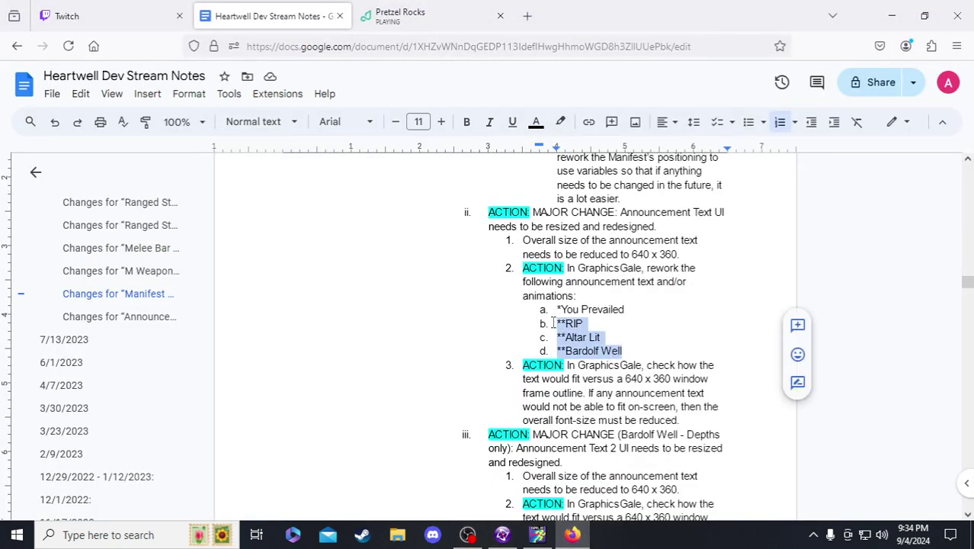
pyautogui.click(560, 122)
pyautogui.click(626, 189)
pyautogui.click(621, 298)
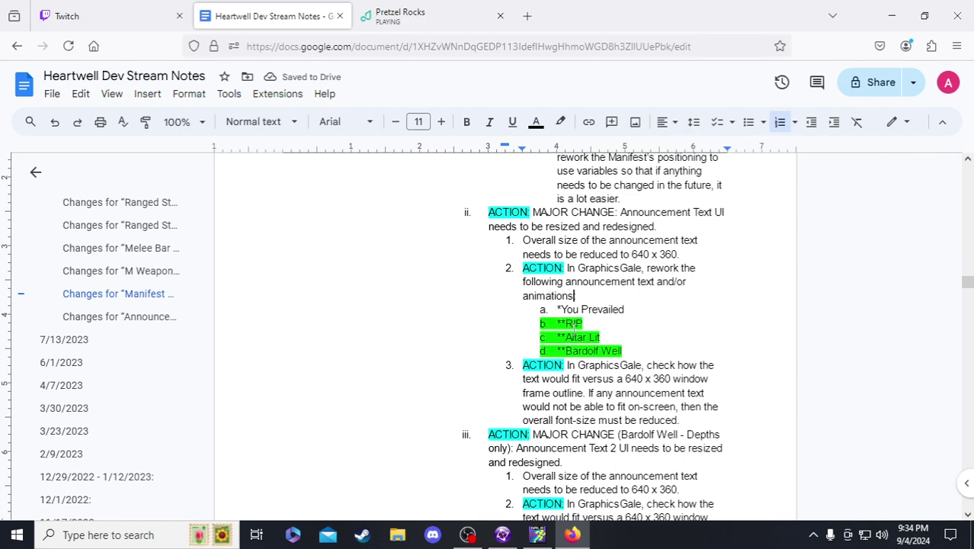
# - Review the GraphicsGale 640 x 360 fit-check action and the Announcement Text 2 section that follows it
pyautogui.write(':')
pyautogui.moveTo(689, 420); pyautogui.dragTo(509, 373)
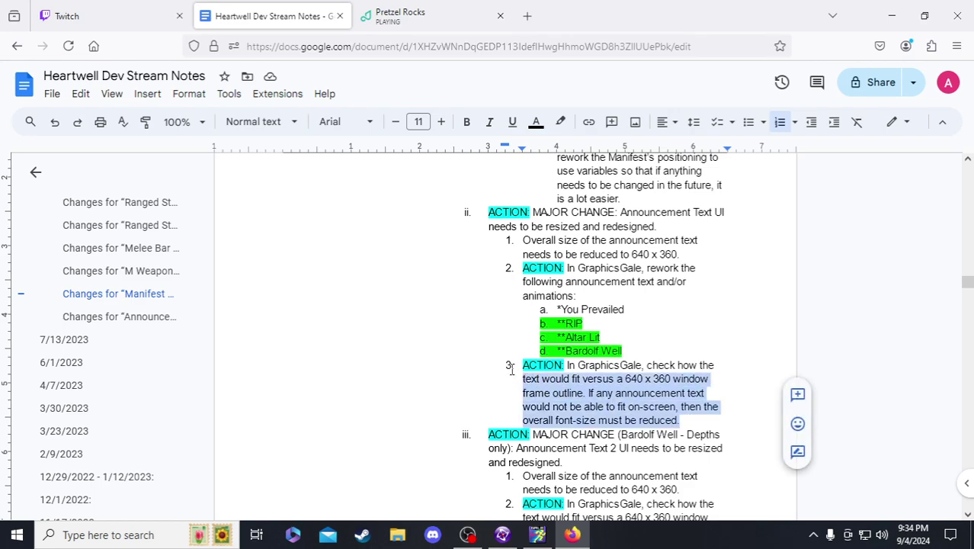
pyautogui.click(573, 391)
pyautogui.scroll(-2, 580, 389)
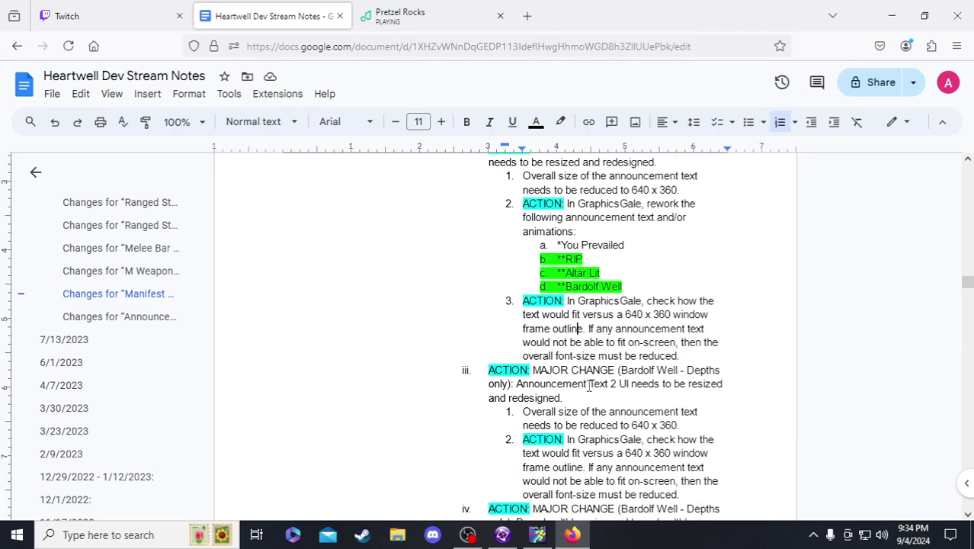
pyautogui.scroll(2, 590, 387)
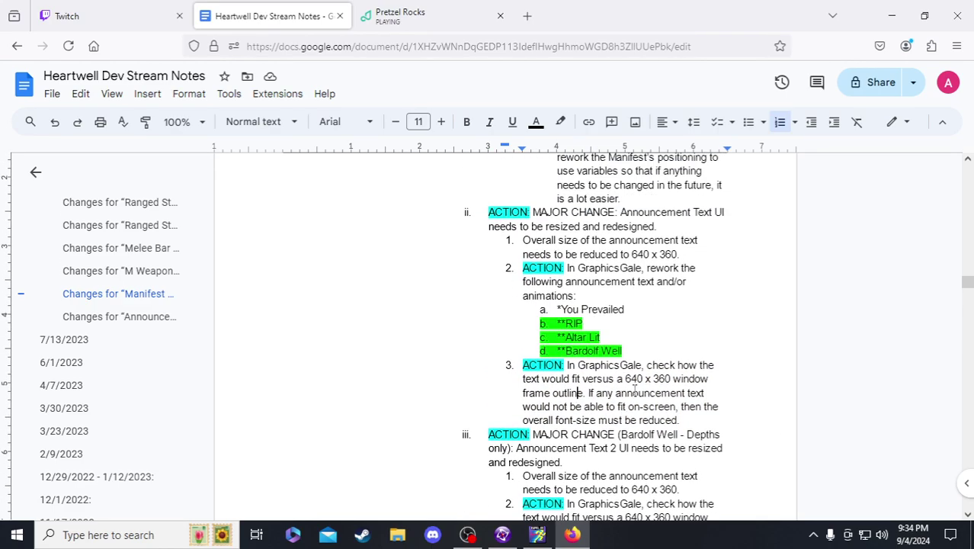
pyautogui.click(657, 305)
pyautogui.scroll(-2, 657, 306)
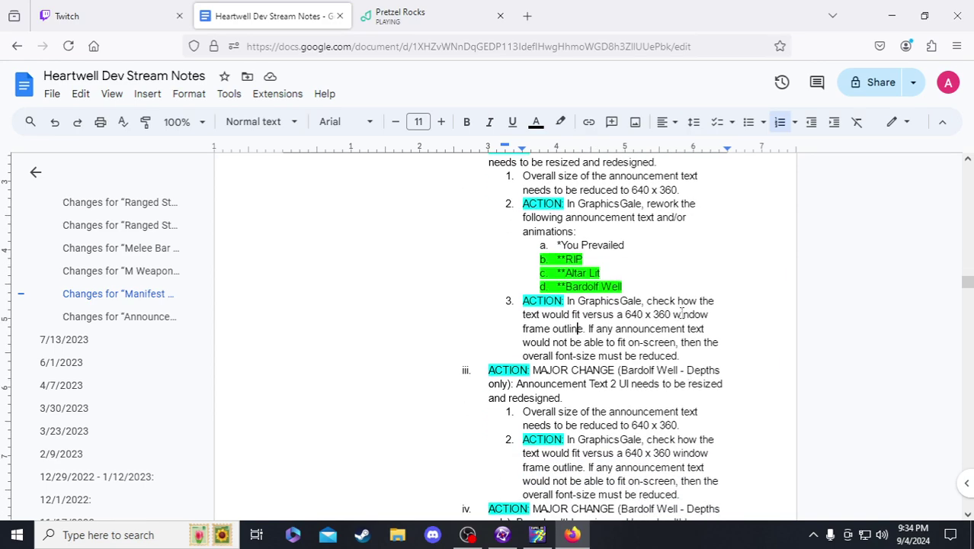
# - Copy the GraphicsGale rework action with its You Prevailed entry into the Announcement Text 2 section as item 2
pyautogui.moveTo(632, 250); pyautogui.dragTo(513, 203)
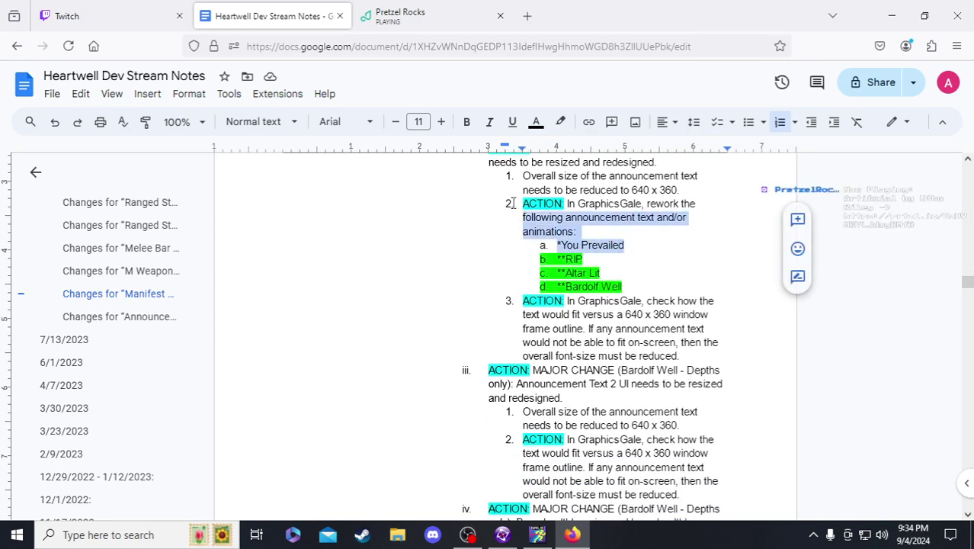
pyautogui.moveTo(623, 245); pyautogui.dragTo(523, 204)
pyautogui.hotkey('ctrl', 'c')
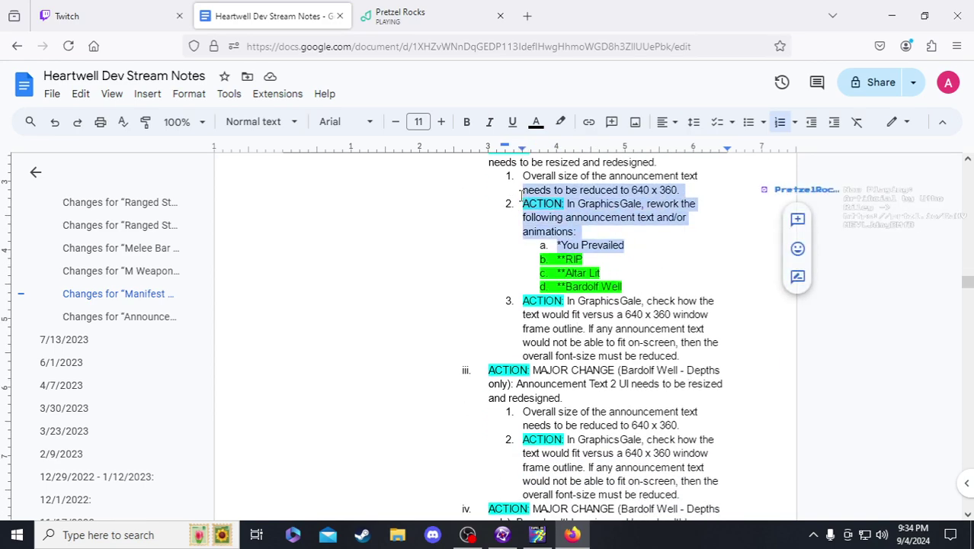
pyautogui.click(693, 421)
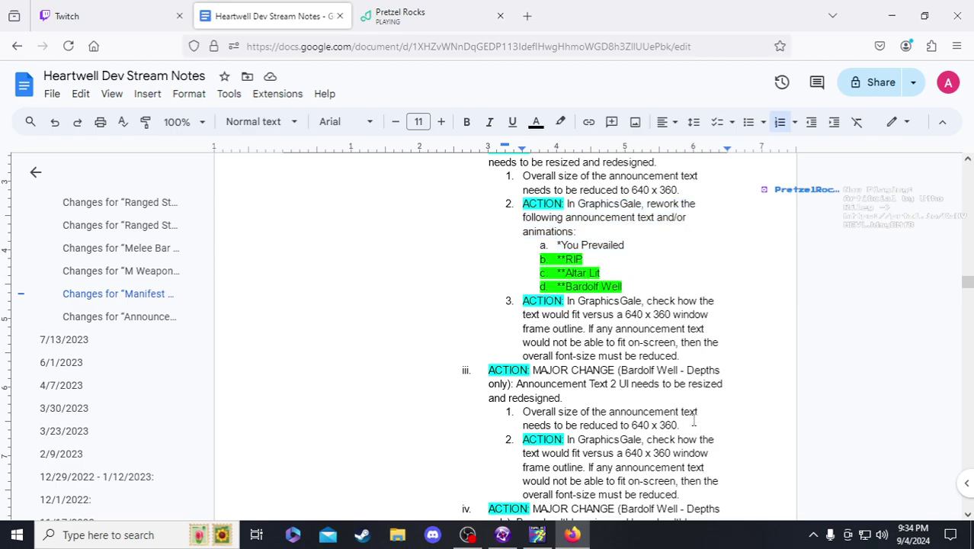
pyautogui.press('Return')
pyautogui.hotkey('ctrl', 'v')
pyautogui.scroll(-1, 667, 417)
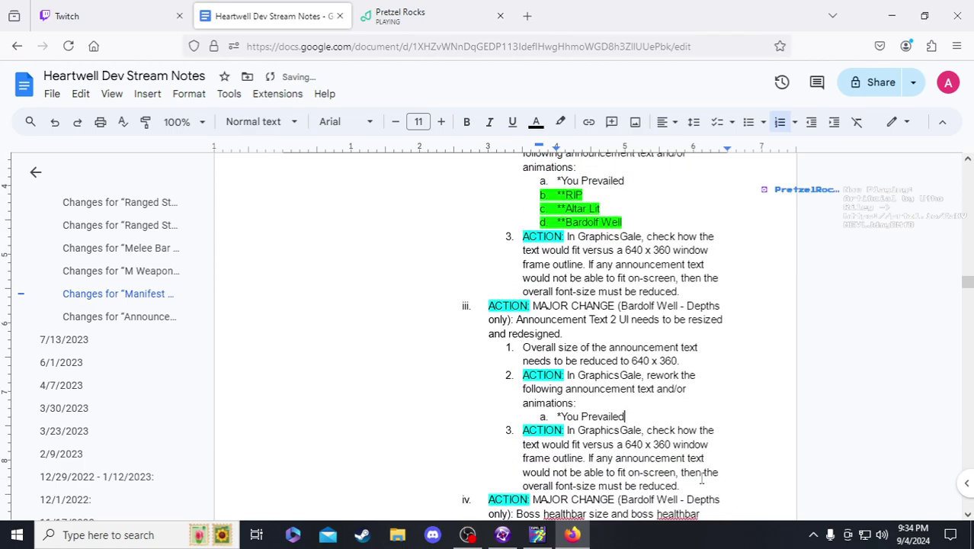
# - Delete the GraphicsGale fit-check item and the You Prevailed entry from the Announcement Text UI section
pyautogui.scroll(2, 669, 401)
pyautogui.moveTo(698, 420); pyautogui.dragTo(523, 366)
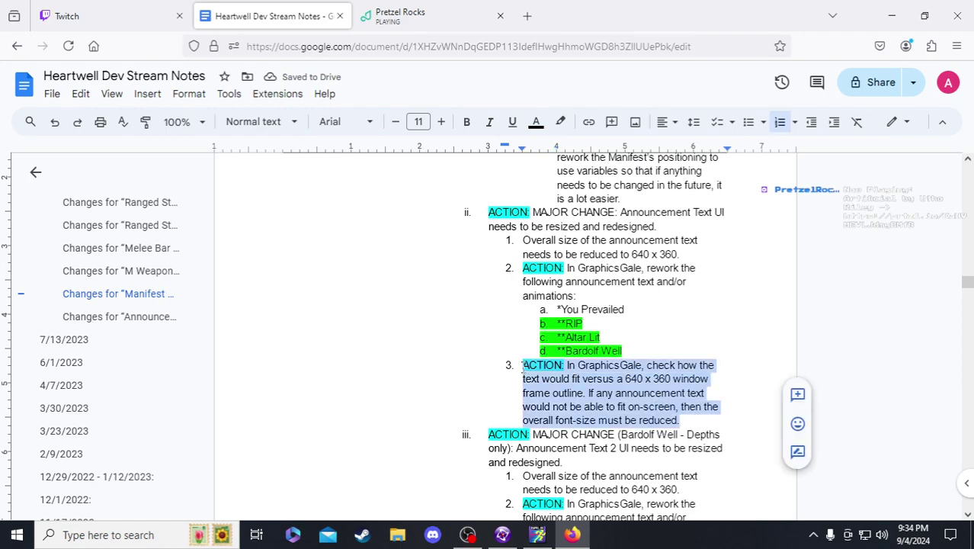
pyautogui.press('BackSpace')
pyautogui.press('BackSpace')
pyautogui.press('BackSpace')
pyautogui.moveTo(627, 310); pyautogui.dragTo(551, 313)
pyautogui.press('BackSpace')
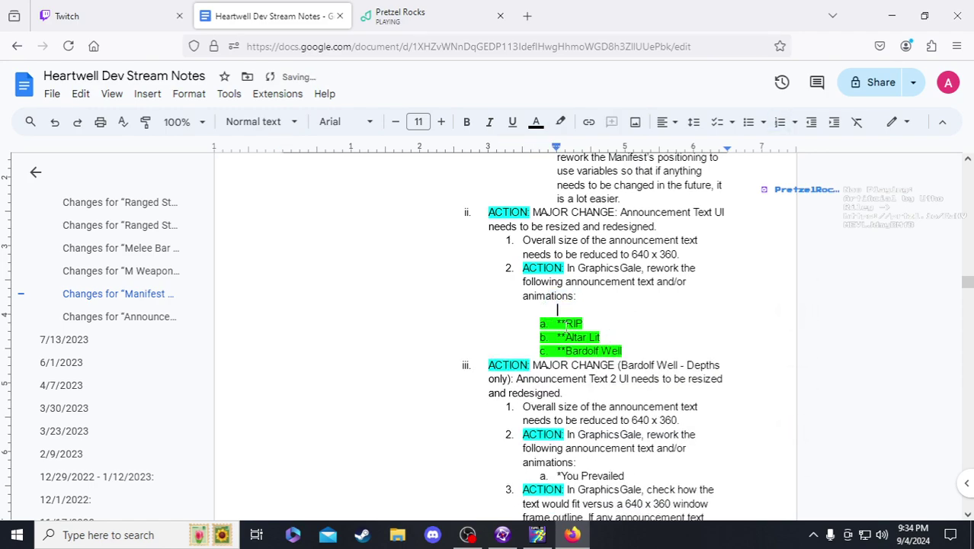
pyautogui.press('BackSpace')
pyautogui.press('BackSpace')
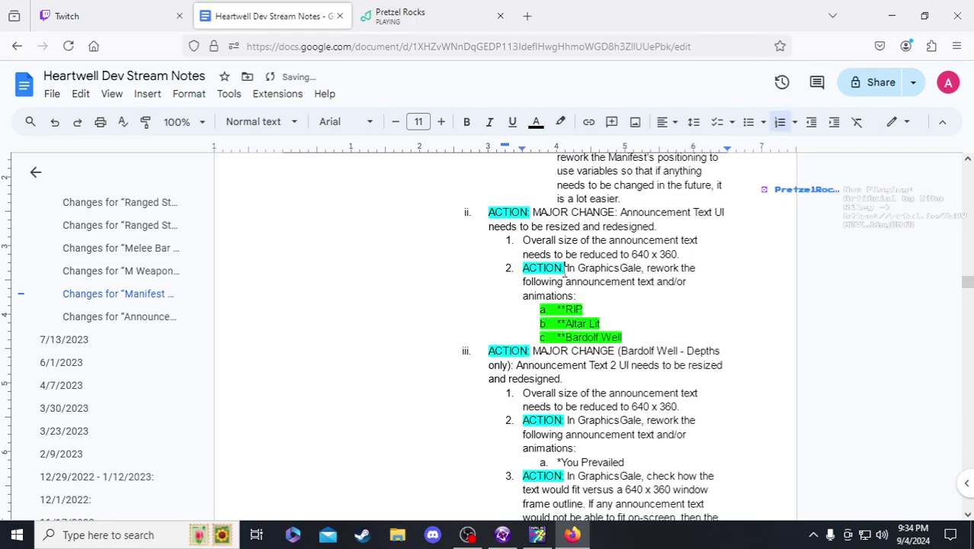
# - Highlight in green the ACTION labels of the Announcement Text UI change and its GraphicsGale rework item
pyautogui.moveTo(565, 269); pyautogui.dragTo(523, 269)
pyautogui.click(560, 122)
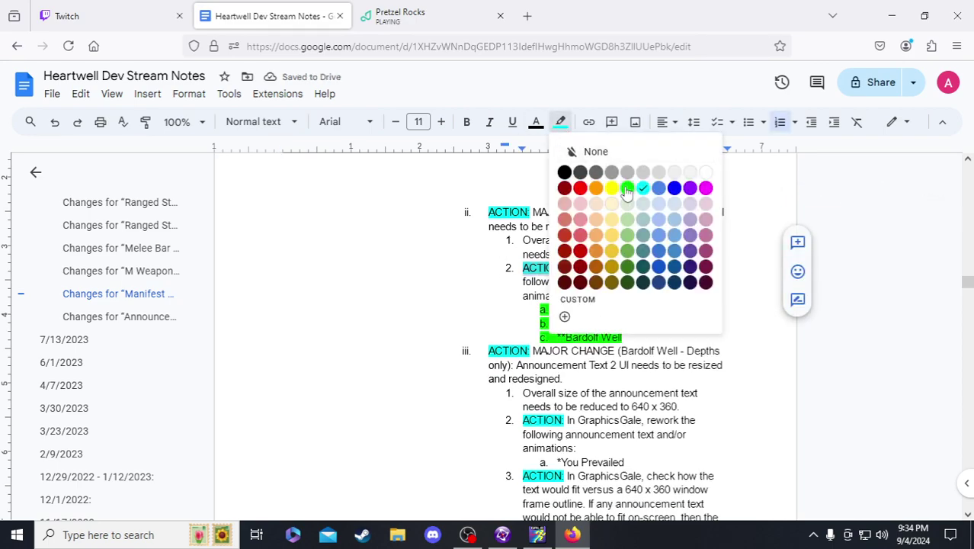
pyautogui.click(627, 188)
pyautogui.click(531, 213)
pyautogui.moveTo(532, 214); pyautogui.dragTo(473, 212)
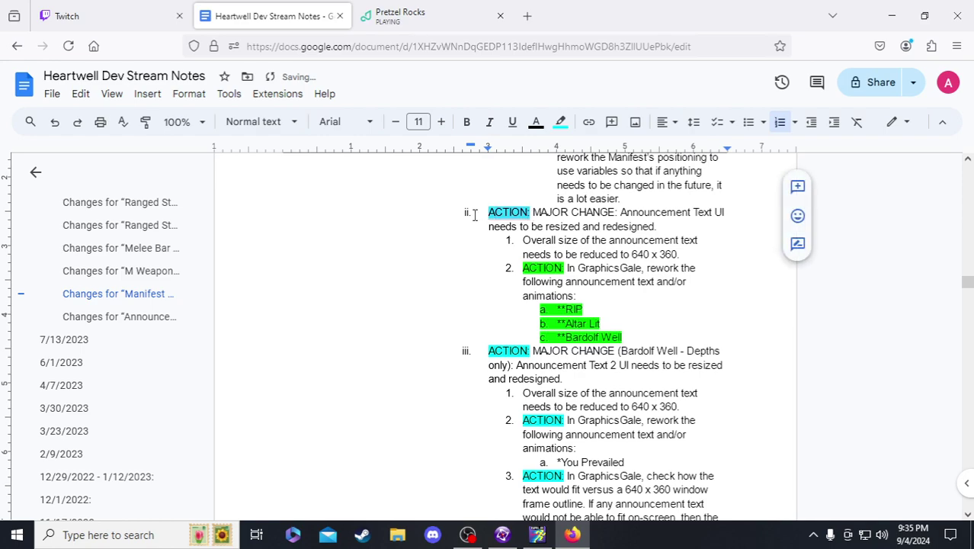
pyautogui.click(561, 122)
pyautogui.click(627, 187)
# - Glance at GraphicsGale, check the YOU PREVAILED banner in Clickteam Fusion's Depths frame, and return to the notes' You Prevailed entry
pyautogui.click(544, 538)
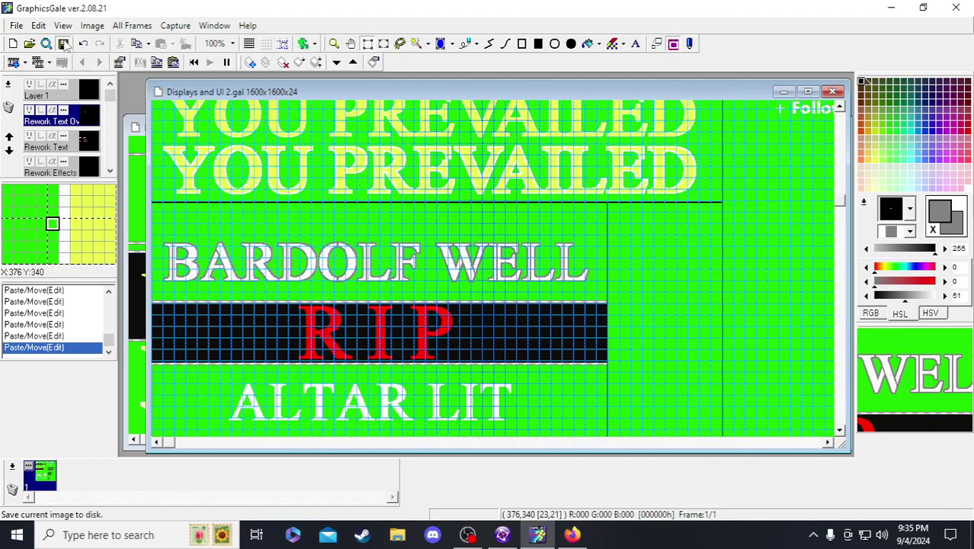
pyautogui.click(509, 538)
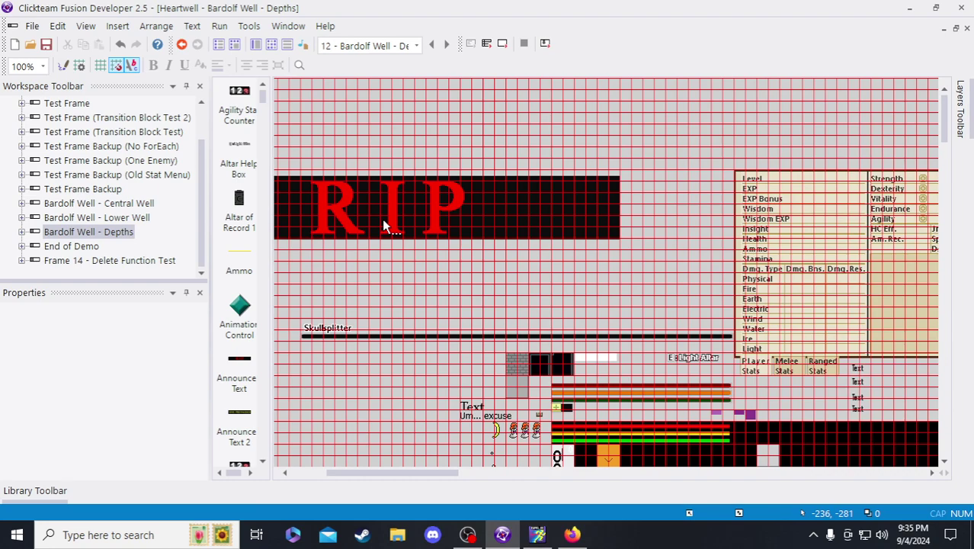
pyautogui.moveTo(342, 474); pyautogui.dragTo(466, 474)
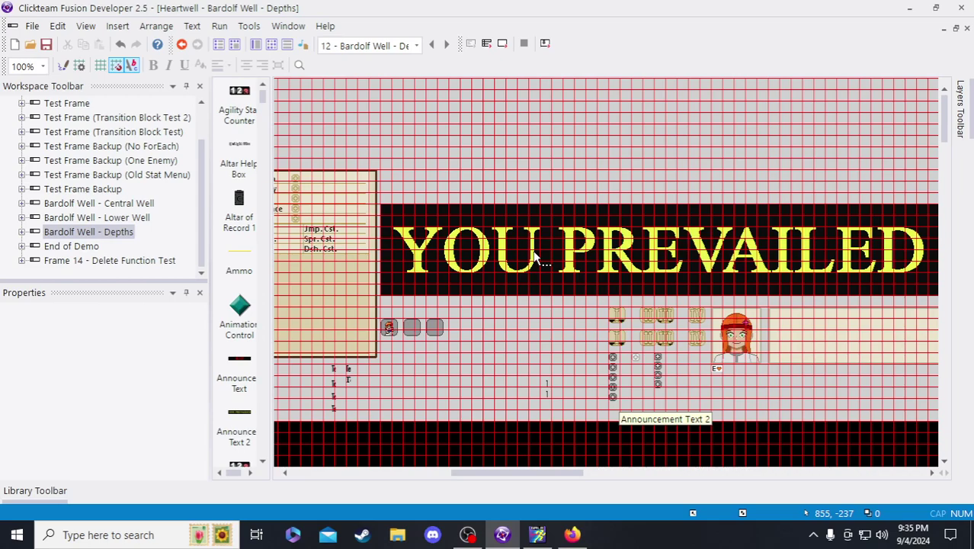
pyautogui.click(572, 534)
pyautogui.click(633, 462)
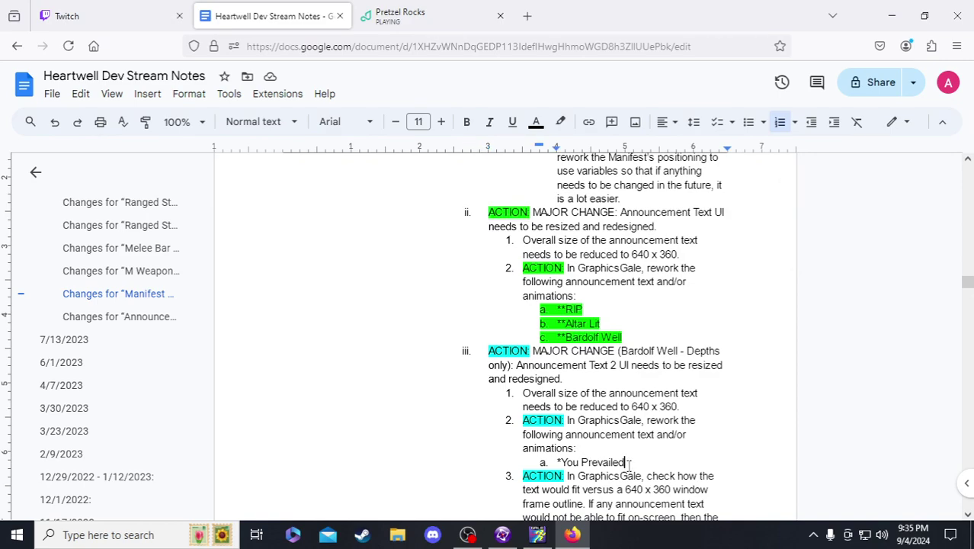